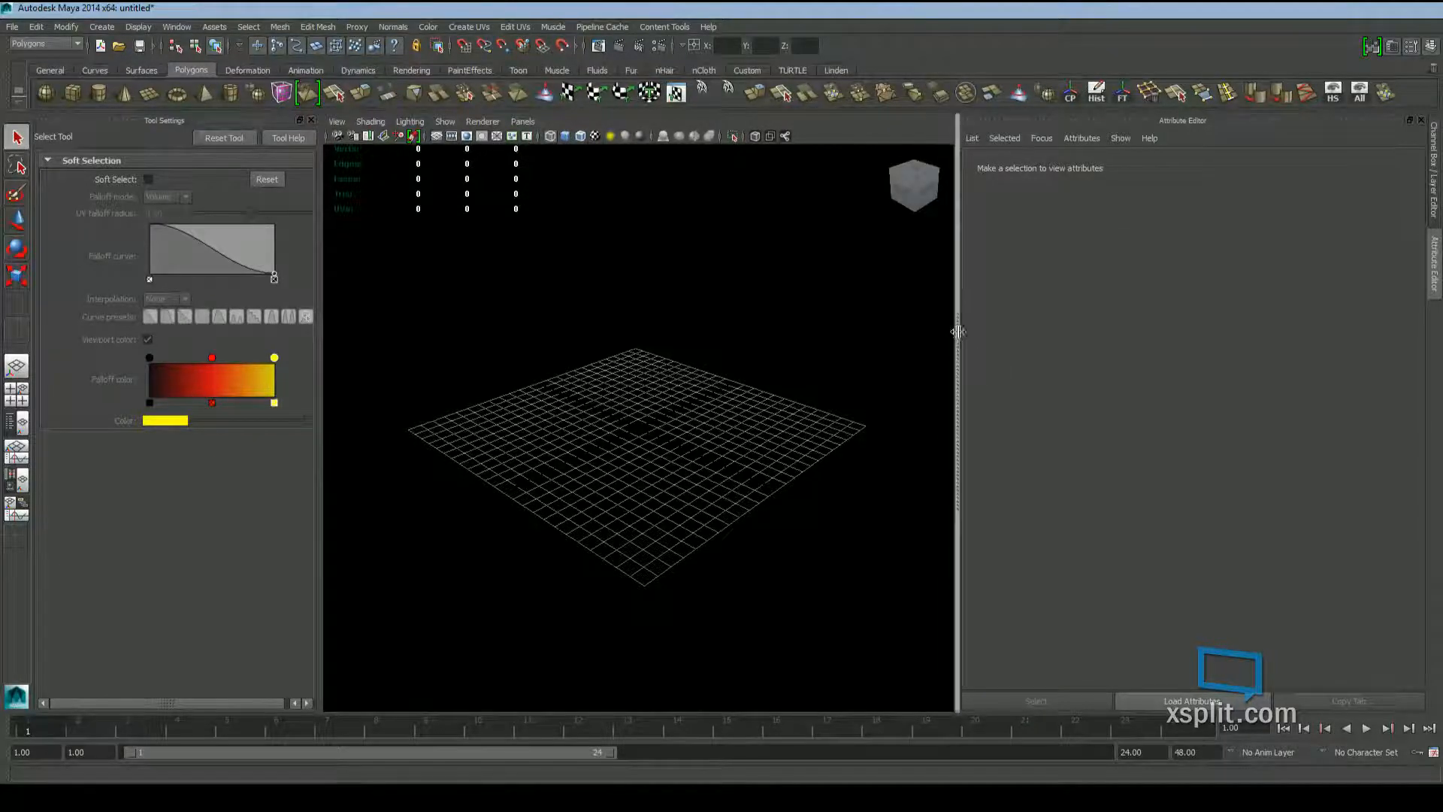
Enlarge the viewport by narrowing the Attribute Editor and Tool Settings areas on both sides
drag(957, 332, 1105, 331)
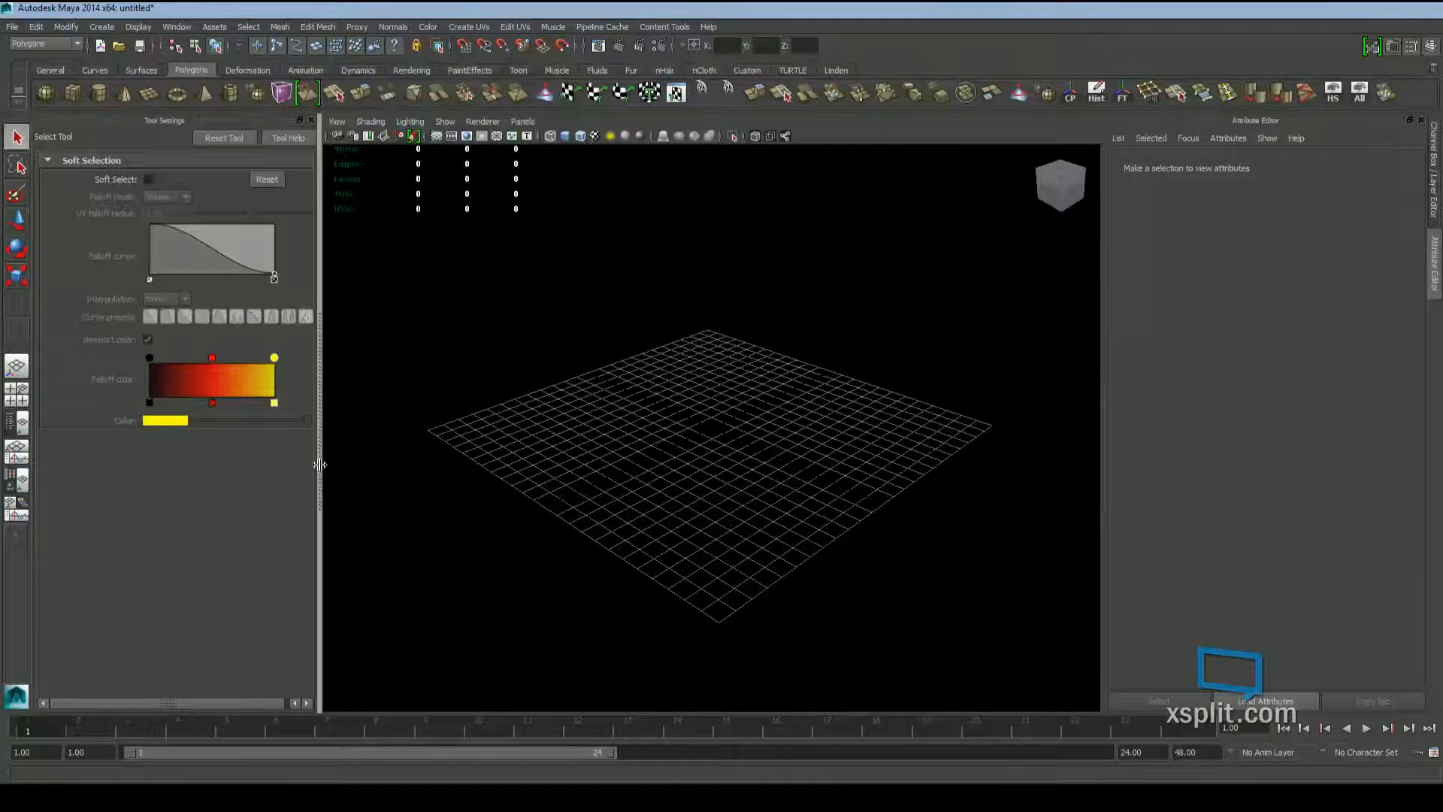
drag(319, 465, 259, 476)
scroll(471, 509, down, 3)
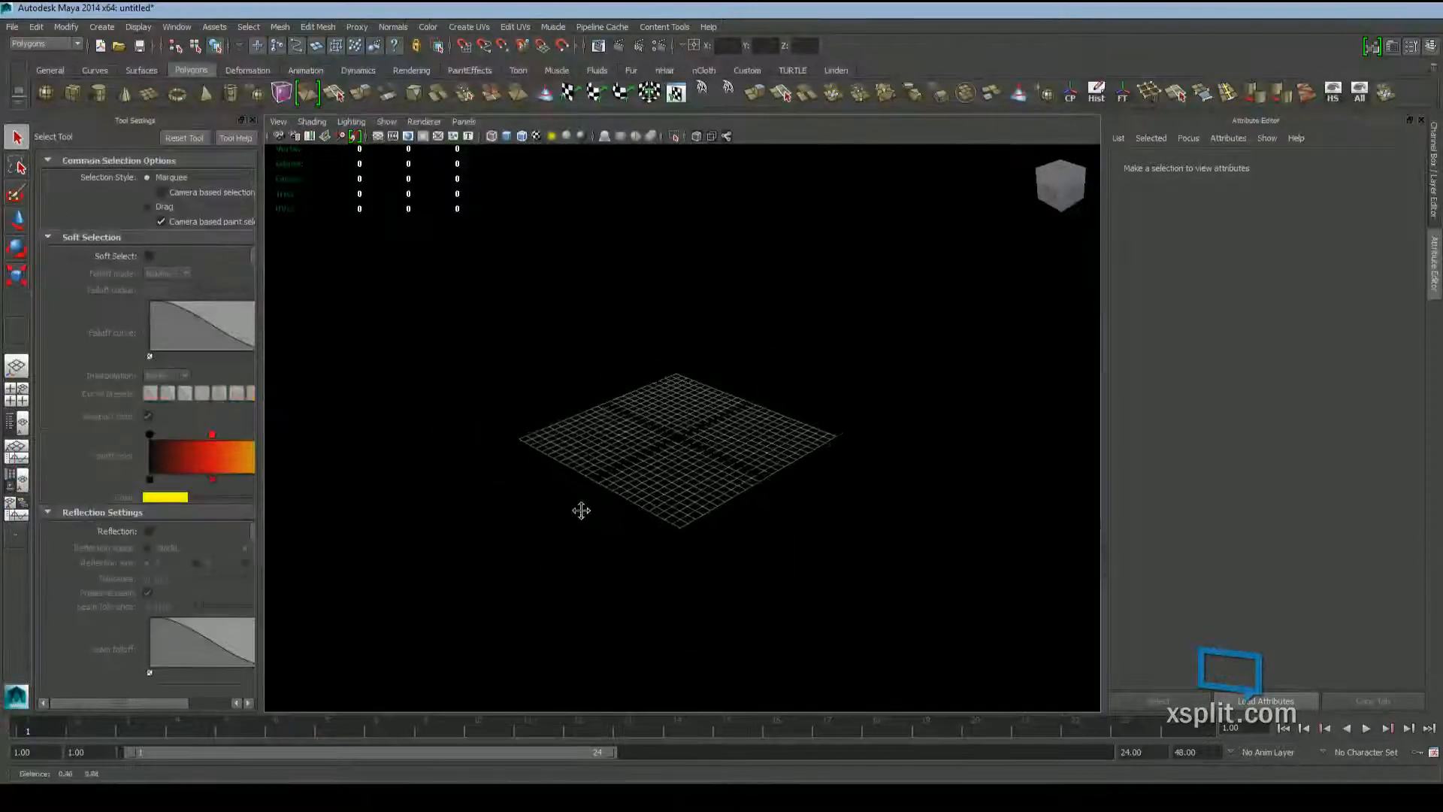
scroll(581, 510, up, 3)
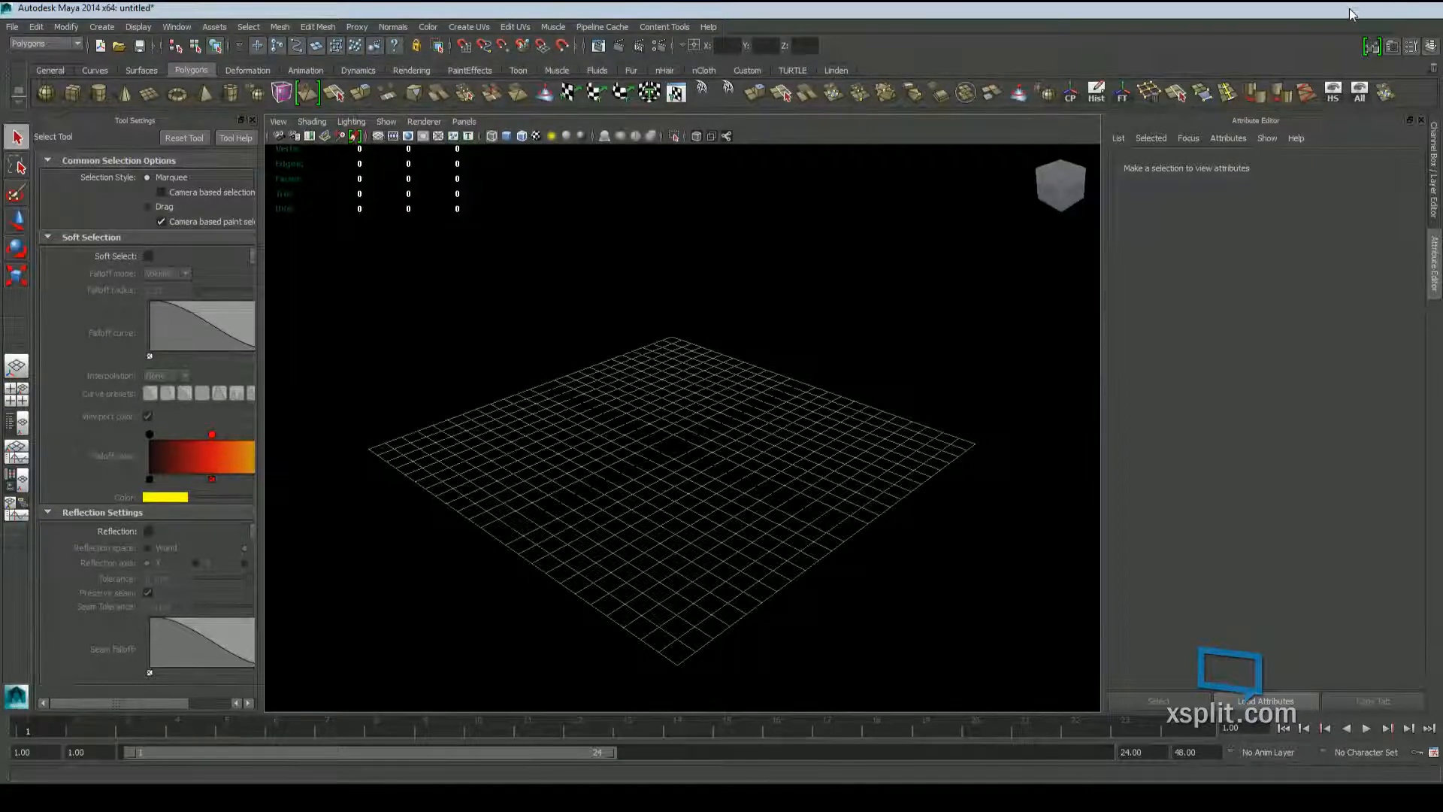
scroll(750, 399, up, 6)
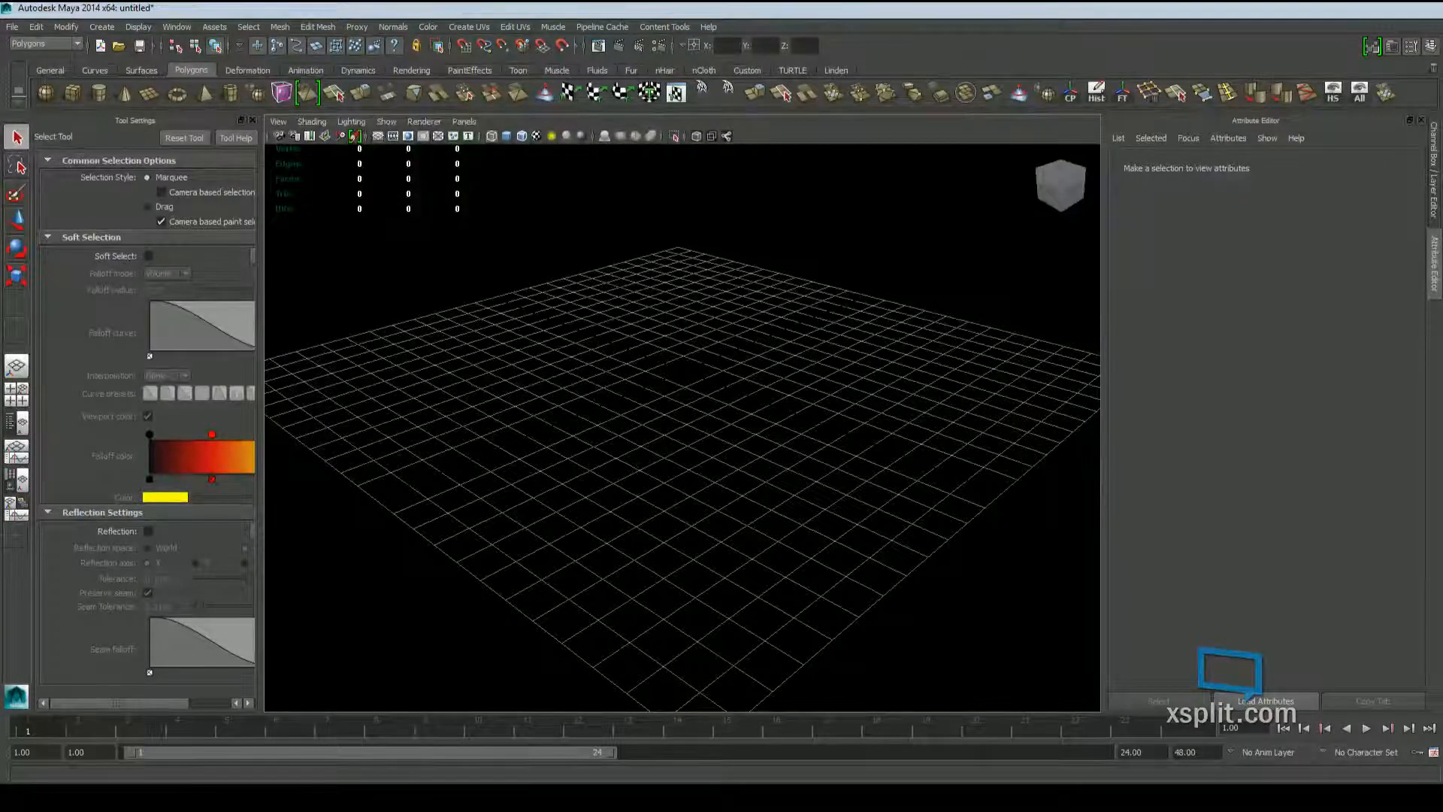
click(965, 6)
scroll(855, 492, down, 3)
scroll(849, 481, down, 2)
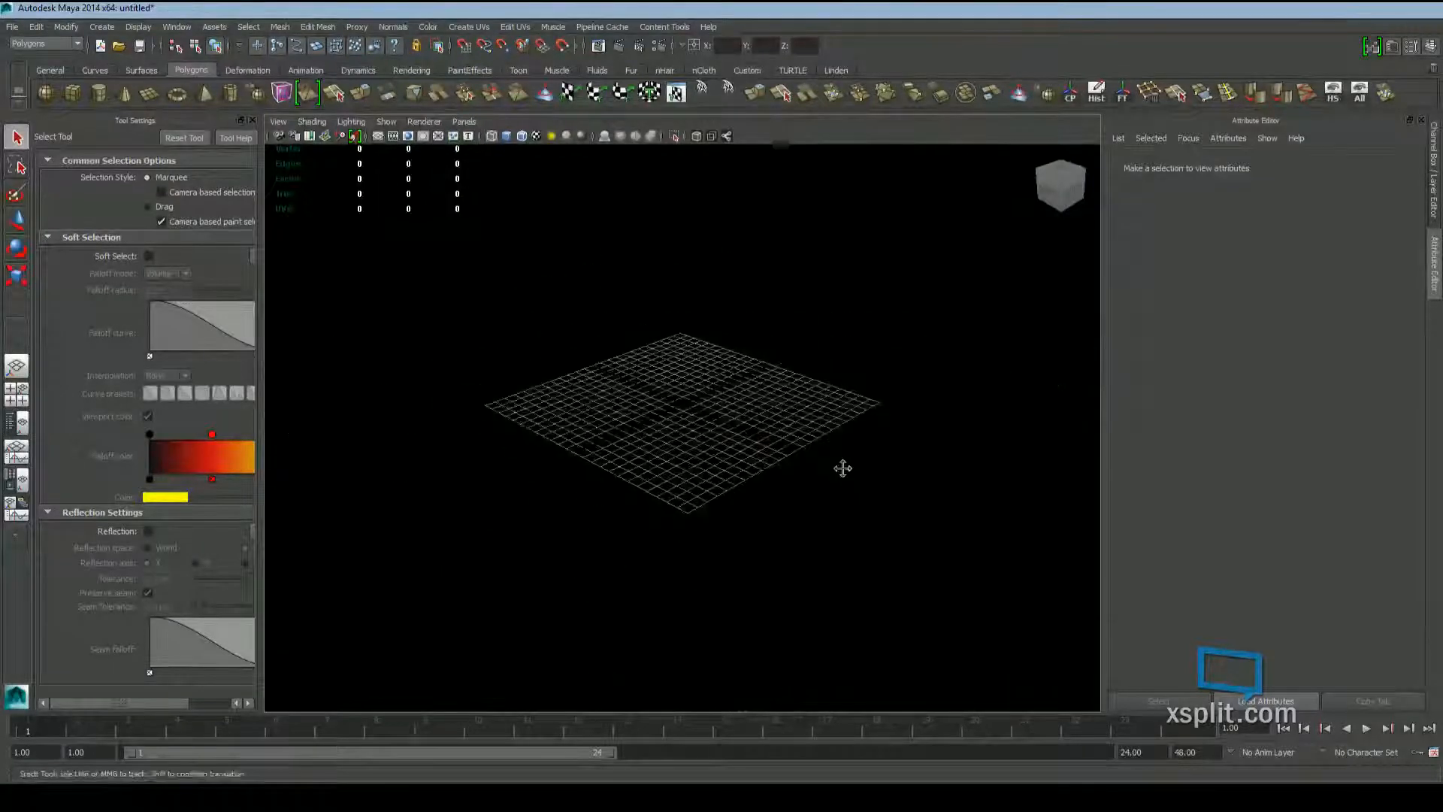
scroll(917, 455, up, 1)
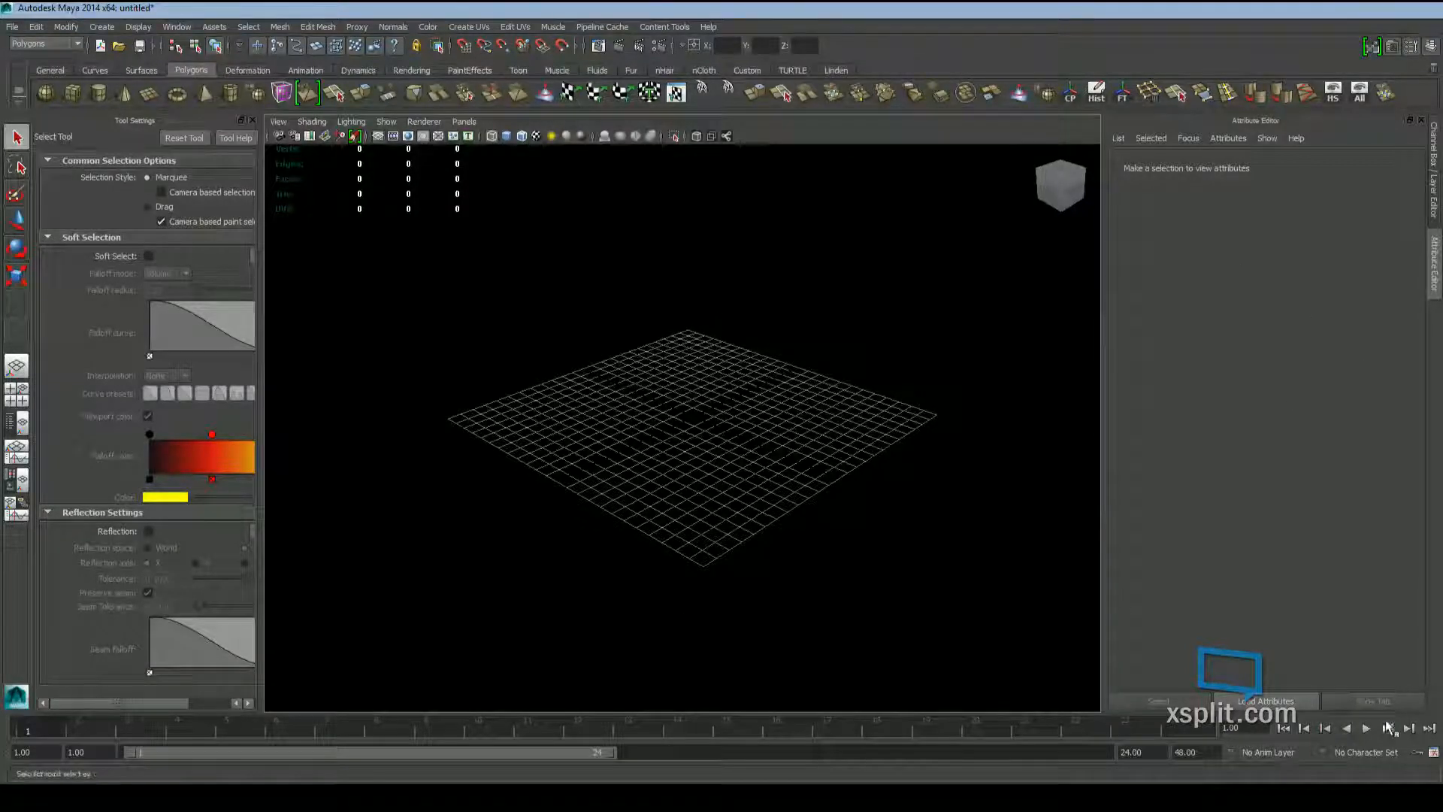
alt+drag(922, 520, 825, 473)
alt+right_drag(824, 473, 838, 437)
alt+drag(838, 437, 612, 447)
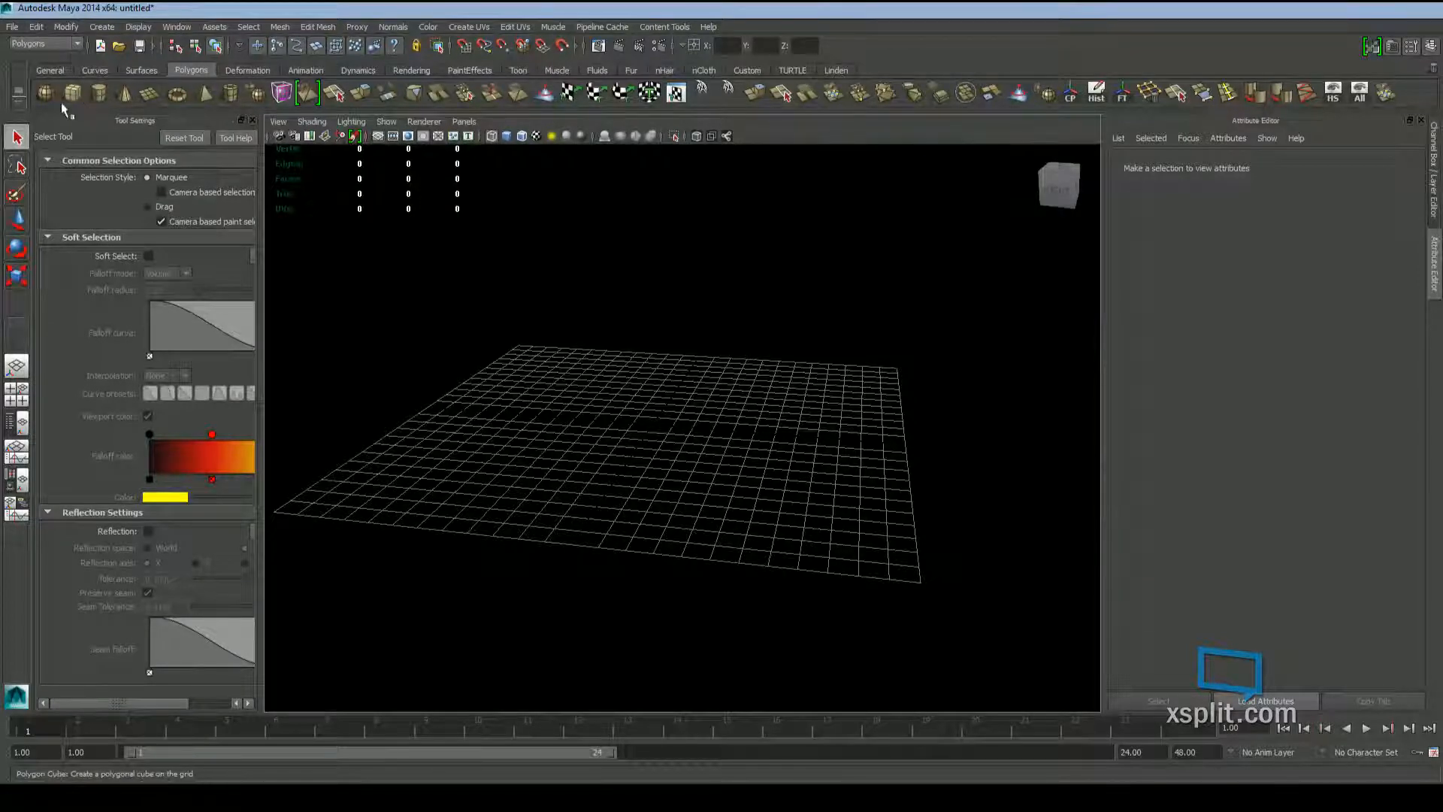
Create a polygon plane over the whole grid, about 30.3 wide and 30.7 high, and activate the Move tool
click(149, 93)
alt+middle_drag(679, 443, 678, 421)
alt+drag(680, 413, 735, 429)
drag(960, 250, 263, 703)
alt+drag(409, 602, 493, 363)
key(w)
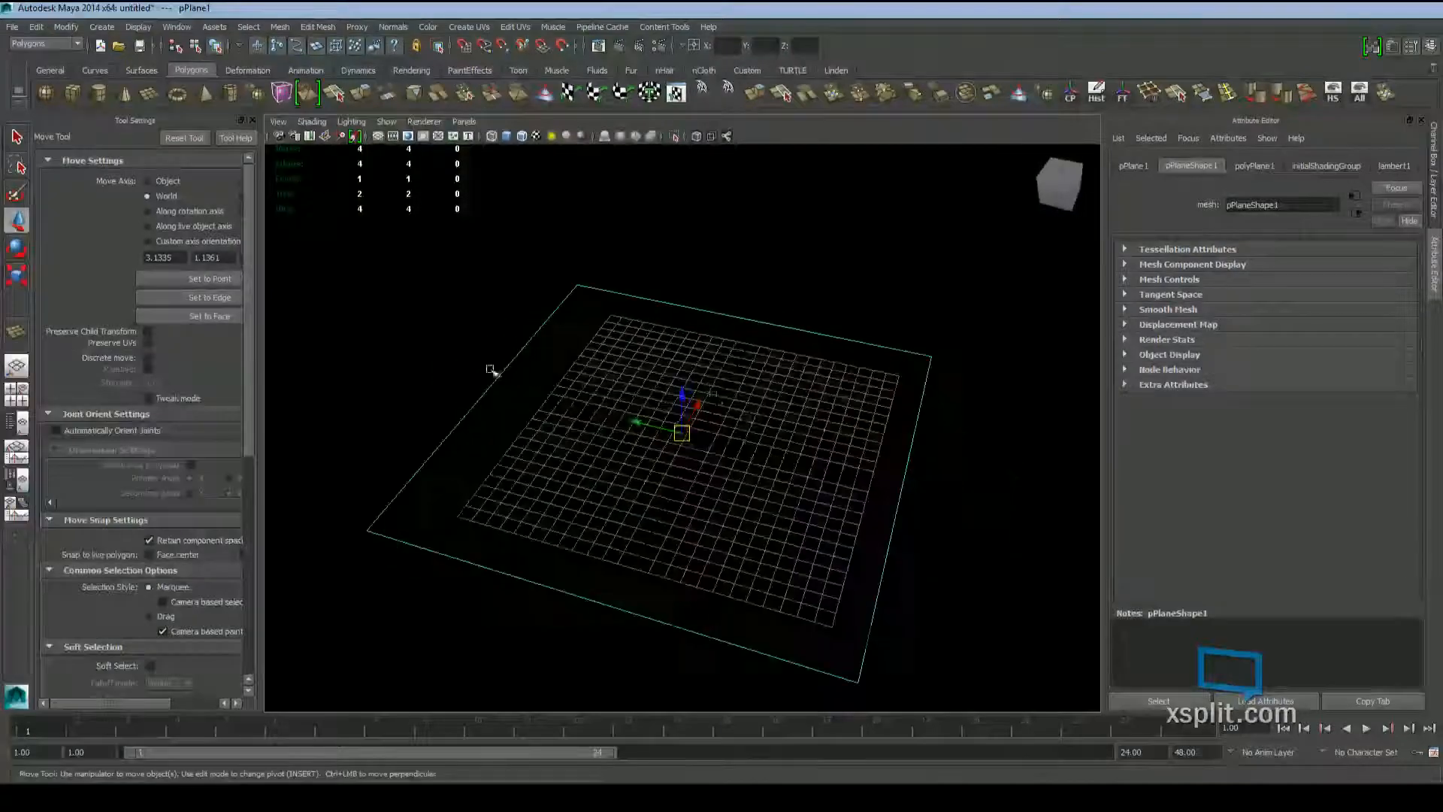
Deselect the plane and display it smooth-shaded with wireframe on shaded
mouse_move(743, 449)
alt+mouse_down()
mouse_move(522, 354)
mouse_move(714, 451)
alt+mouse_up()
click(779, 499)
alt+drag(779, 499, 835, 571)
alt+drag(847, 427, 734, 473)
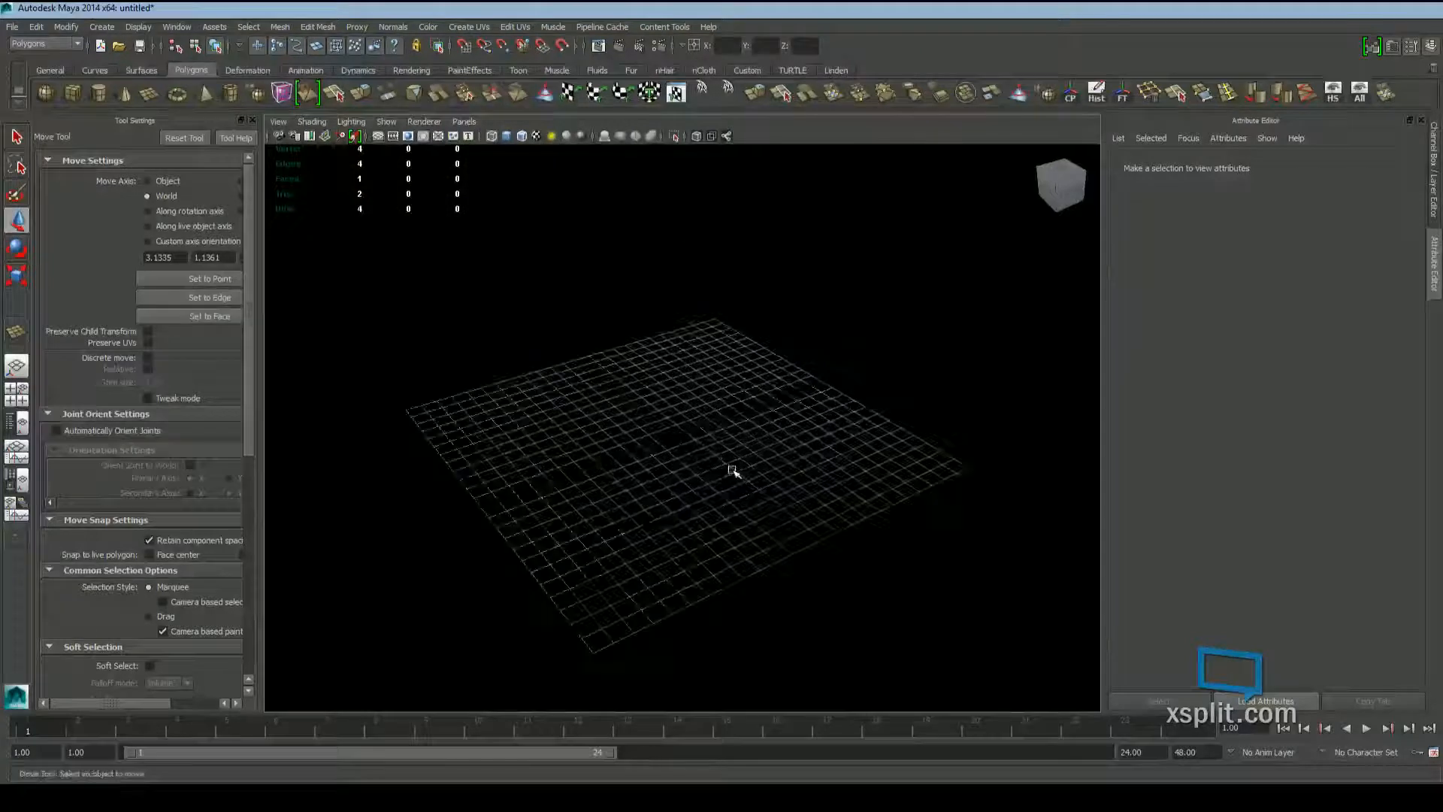
click(507, 139)
mouse_move(880, 435)
alt+mouse_down()
mouse_move(860, 451)
mouse_move(629, 451)
alt+mouse_up()
alt+right_drag(628, 451, 736, 442)
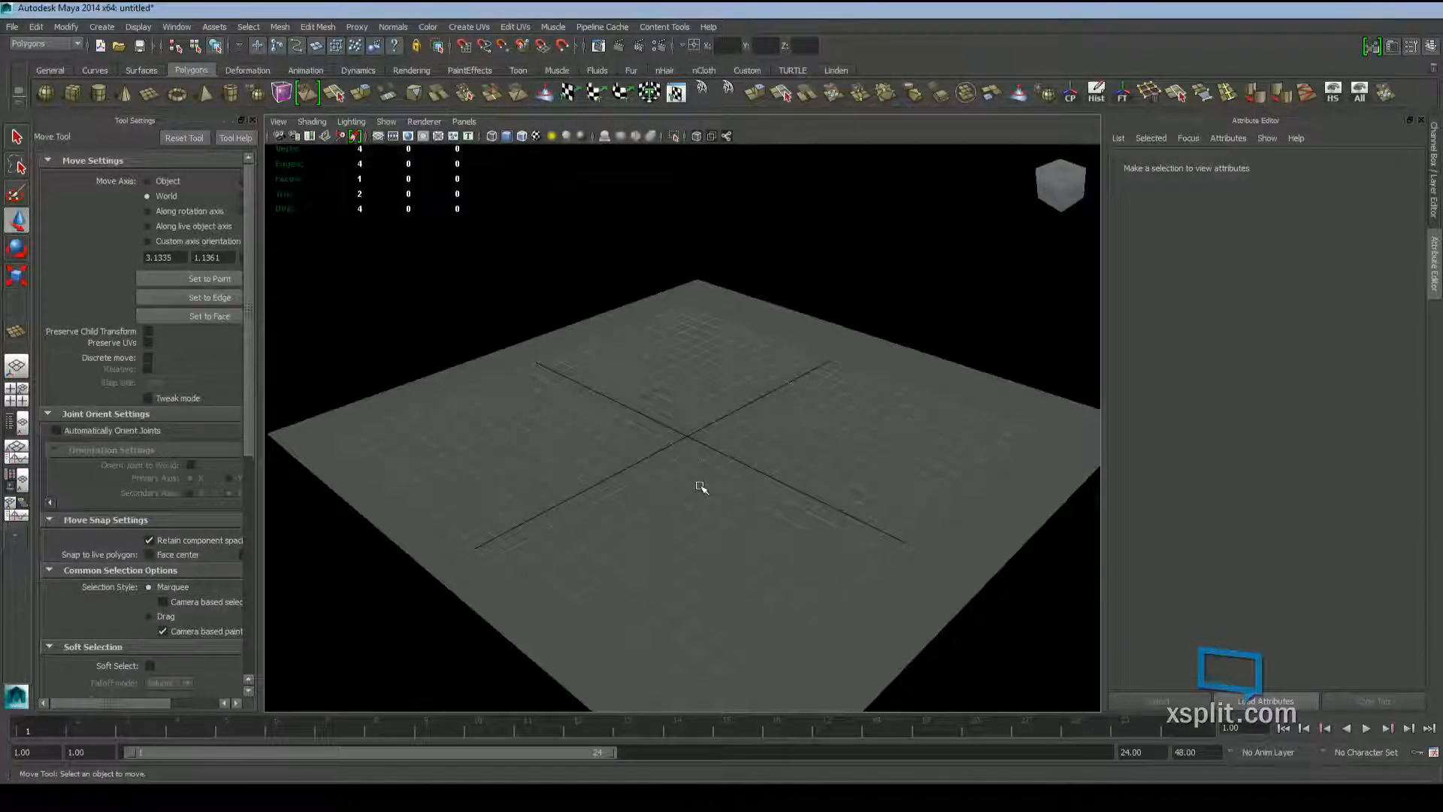
click(522, 139)
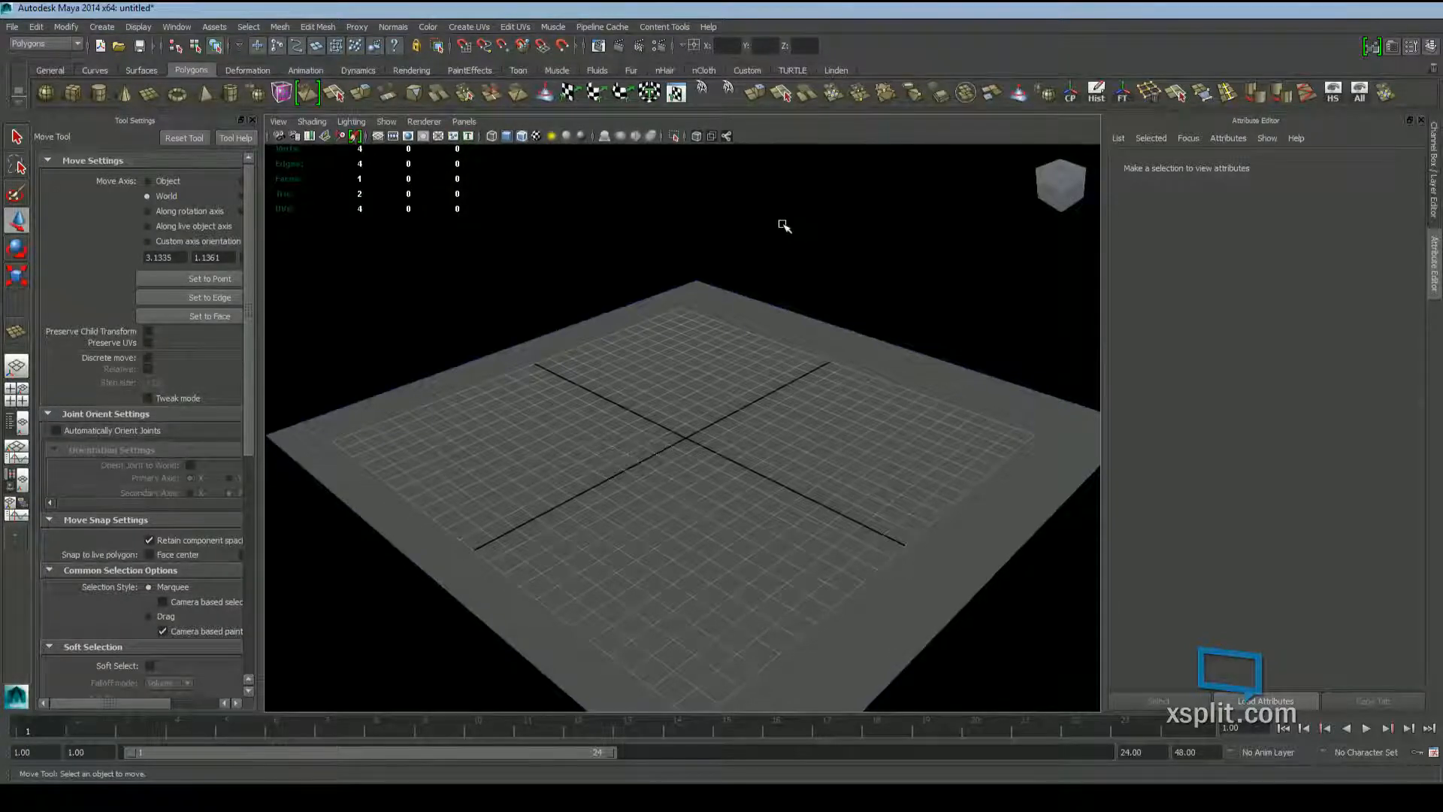
Select the shaded polygon plane in the viewport
alt+drag(828, 251, 915, 375)
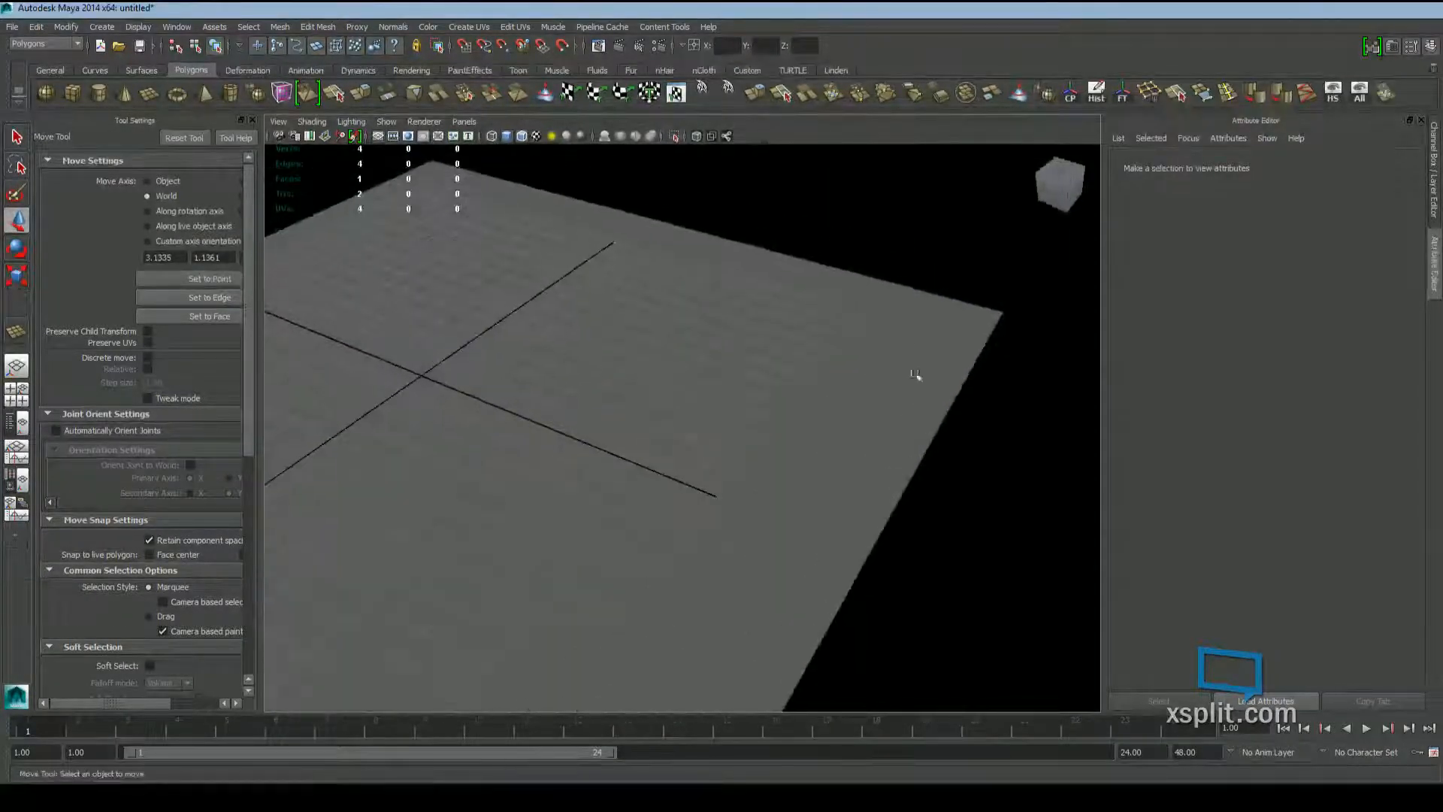
alt+right_drag(915, 374, 690, 413)
alt+drag(689, 412, 668, 406)
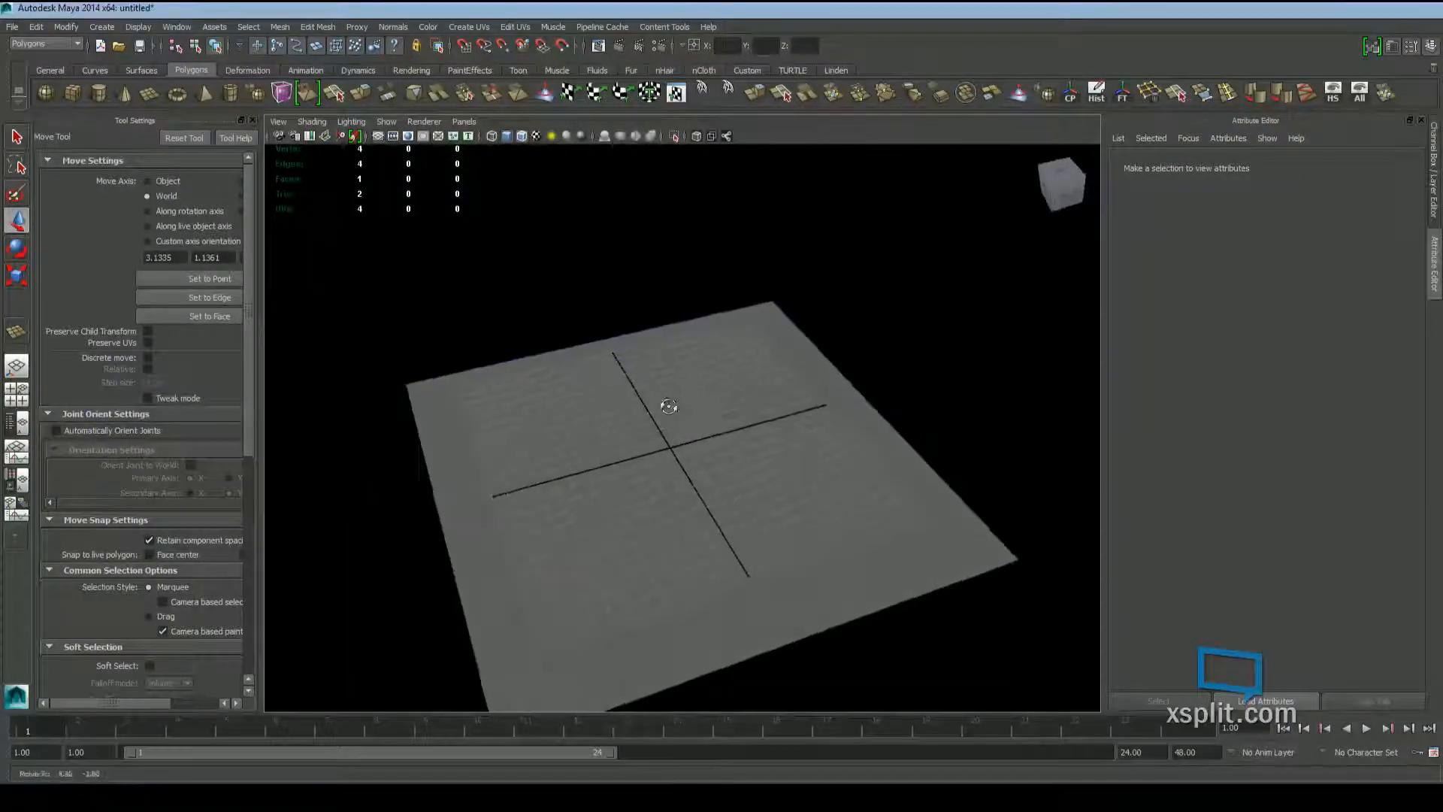
click(668, 406)
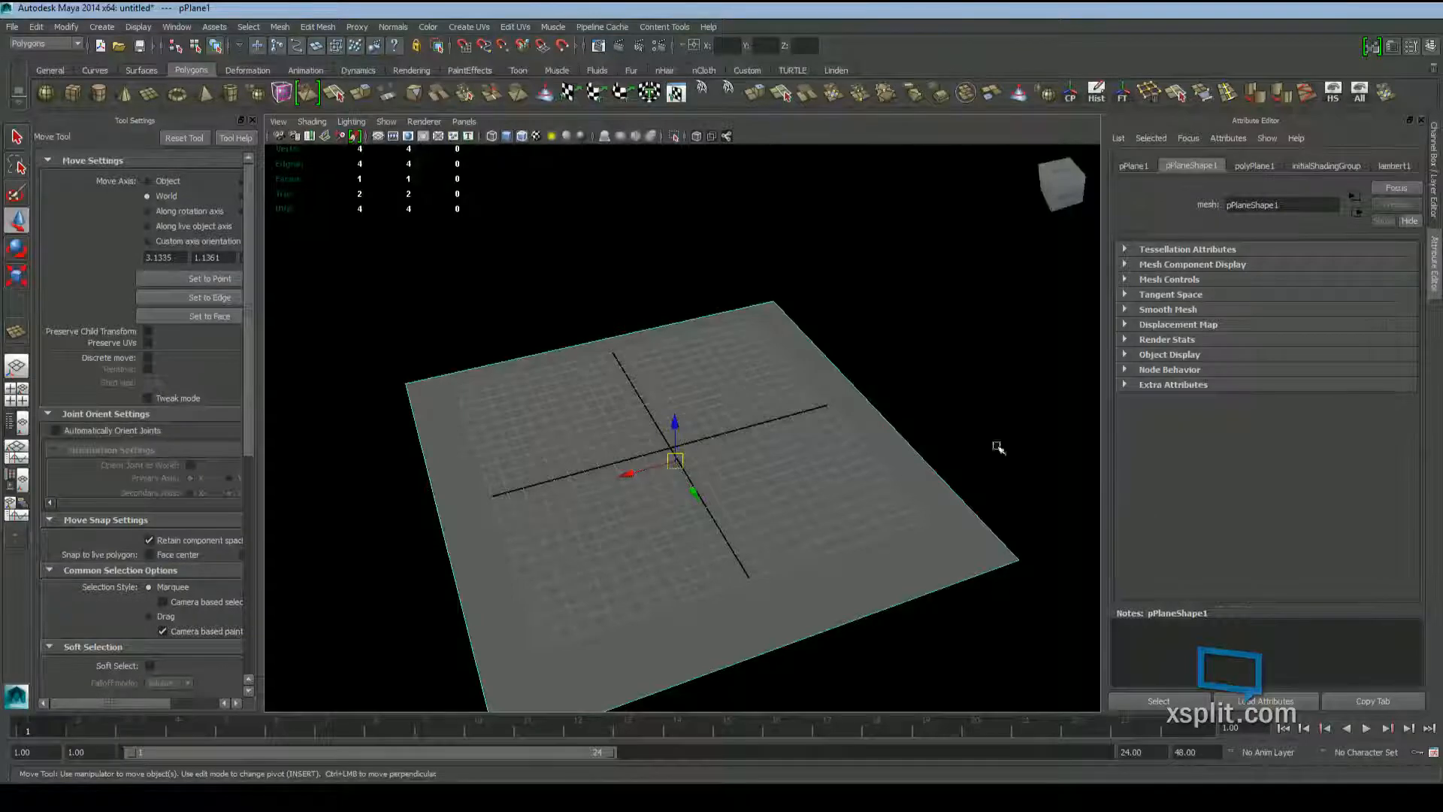
Examine the selected plane and its move manipulator from several angles
alt+drag(739, 421, 646, 278)
alt+middle_drag(648, 278, 696, 357)
scroll(796, 517, up, 4)
alt+drag(797, 517, 782, 483)
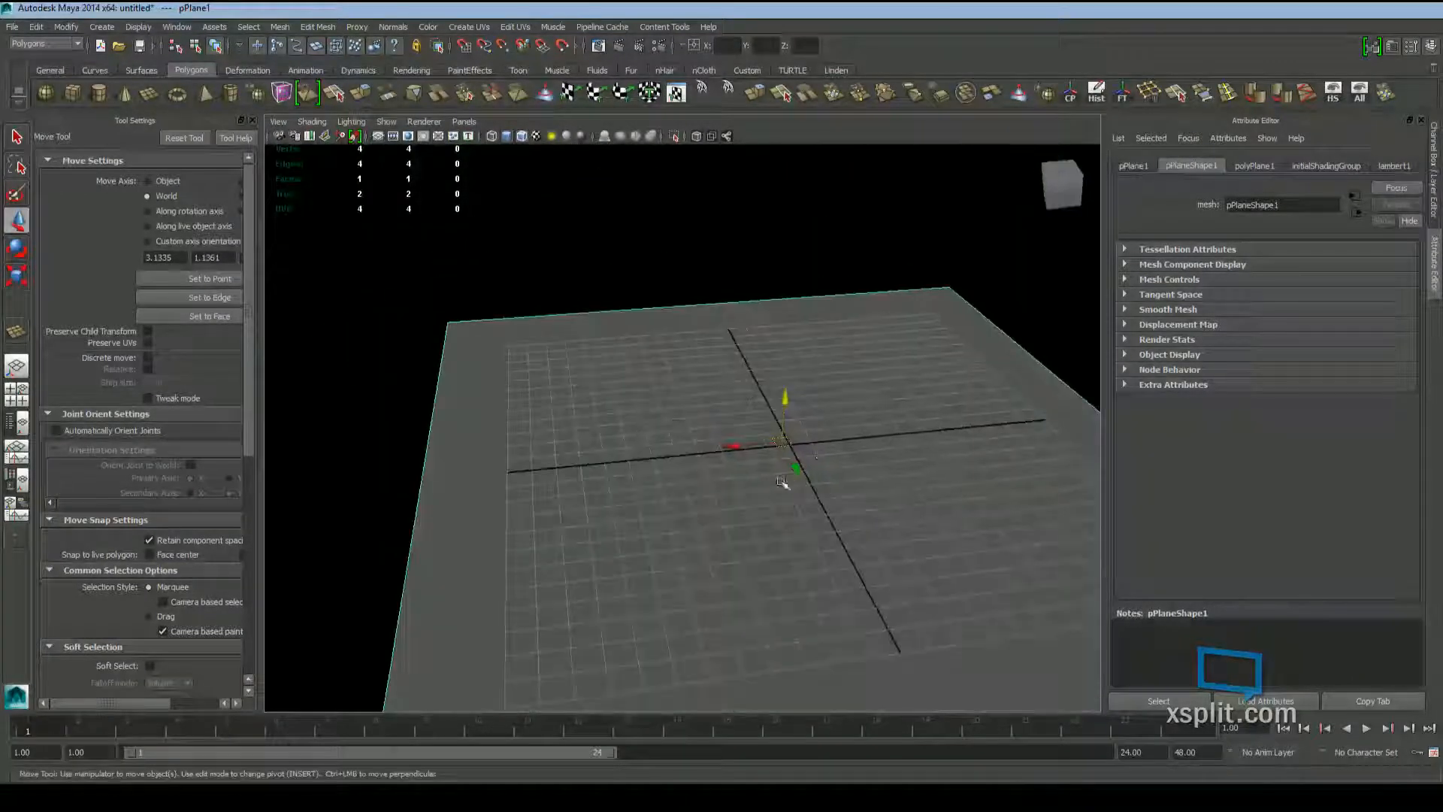
alt+middle_drag(844, 480, 681, 388)
scroll(681, 389, down, 3)
alt+drag(681, 389, 631, 354)
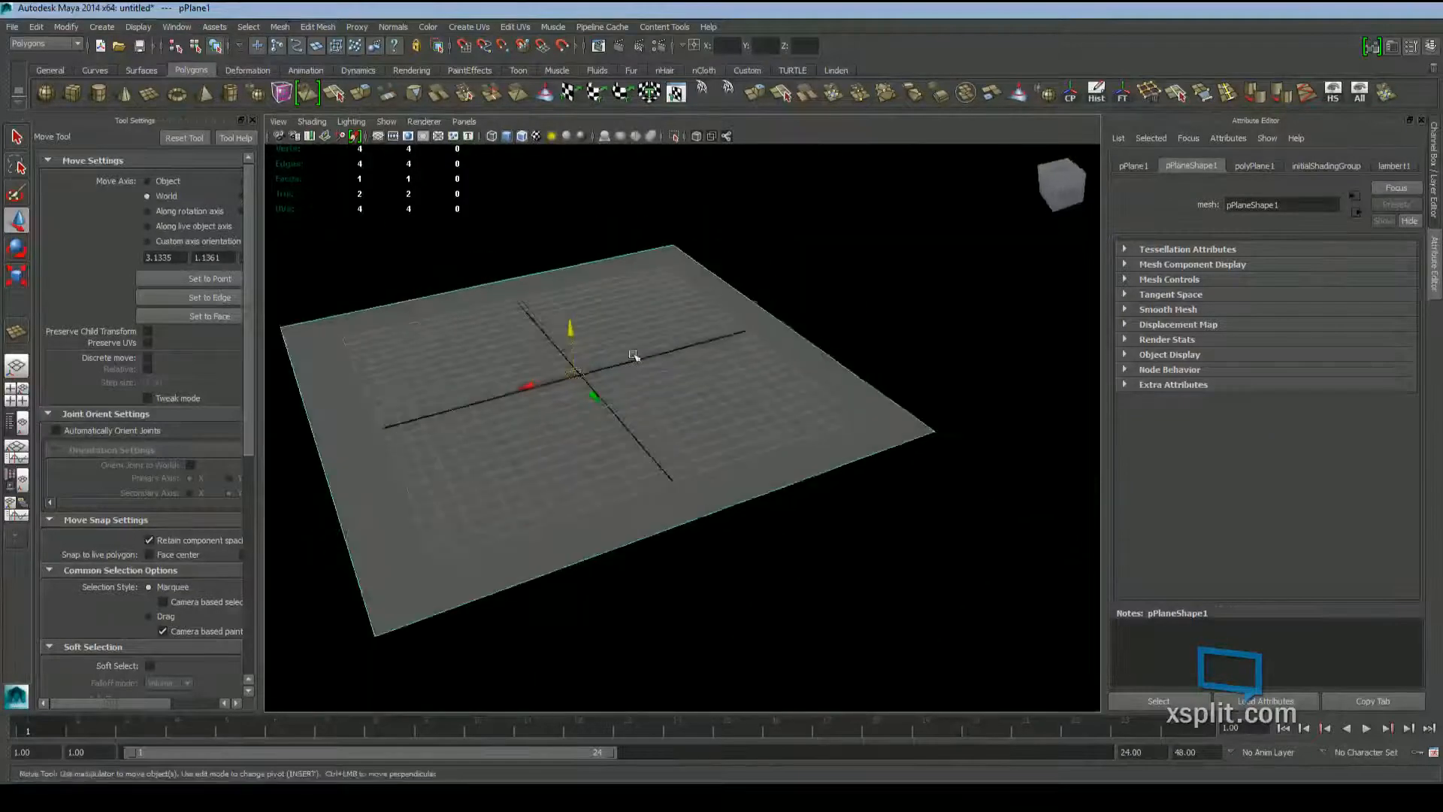
alt+middle_drag(632, 353, 693, 384)
scroll(692, 384, up, 4)
alt+drag(693, 384, 707, 384)
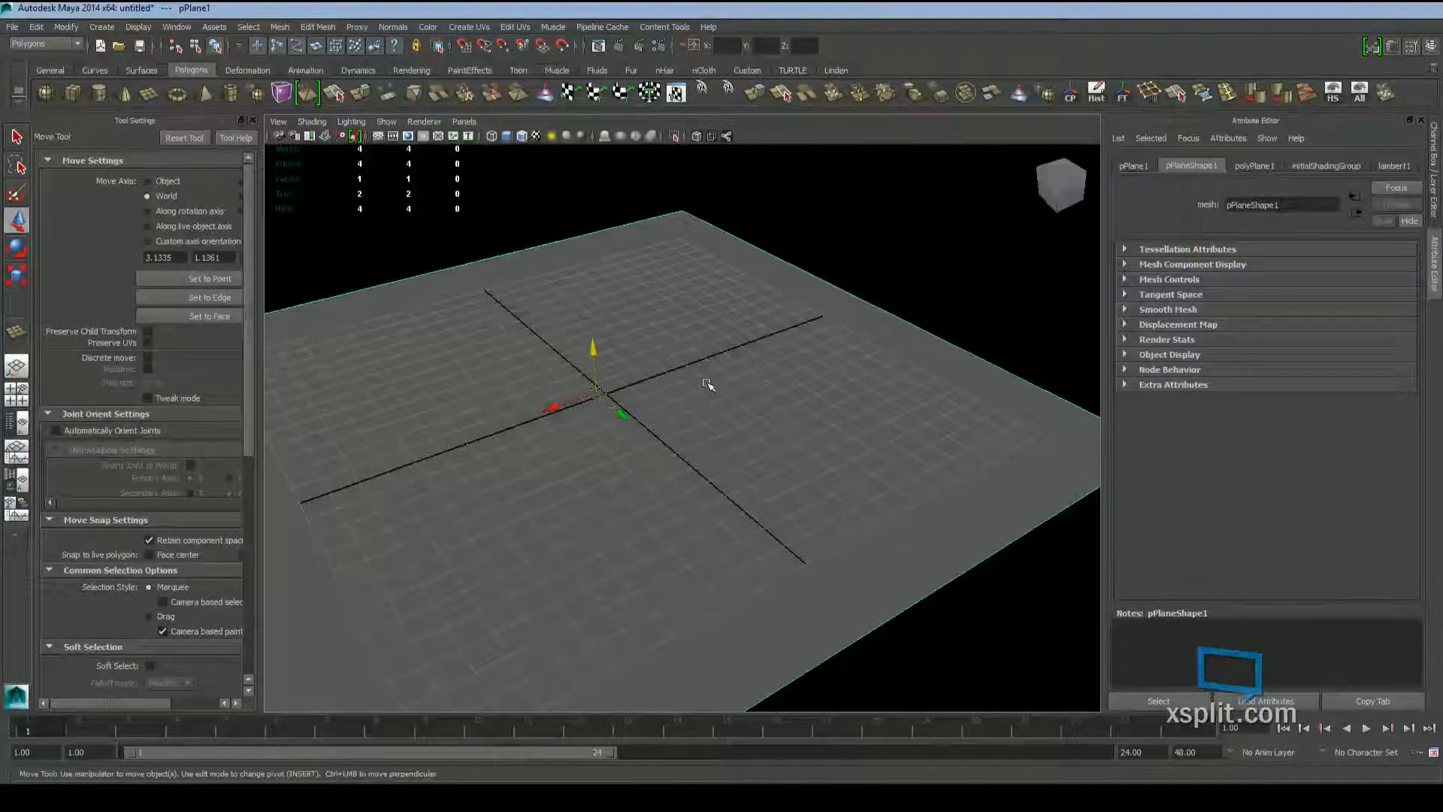
click(707, 384)
alt+drag(653, 505, 712, 472)
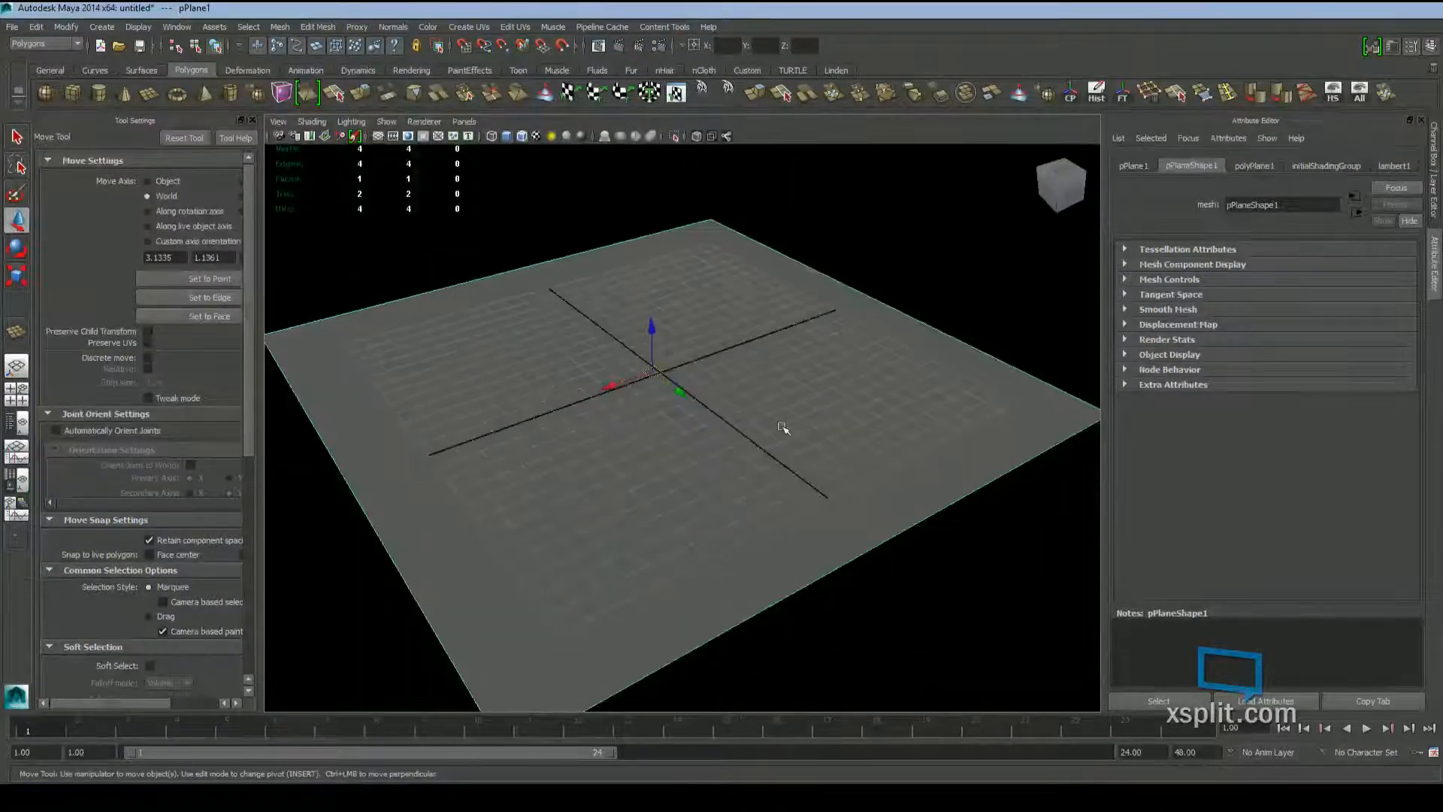
alt+drag(781, 427, 632, 430)
alt+middle_drag(822, 440, 737, 441)
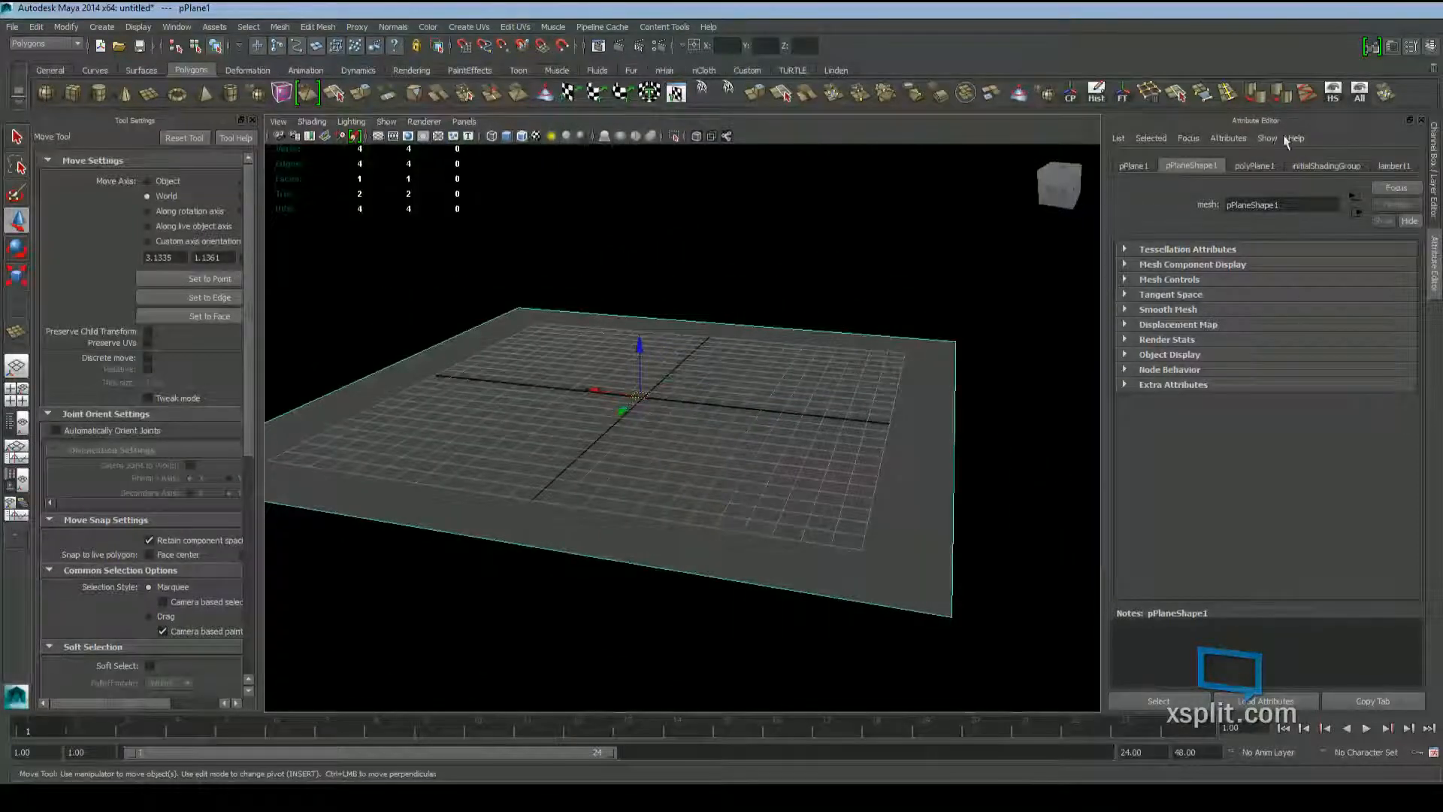
Show the plane's polyPlane1 creation attributes and compare its width and height
click(1246, 165)
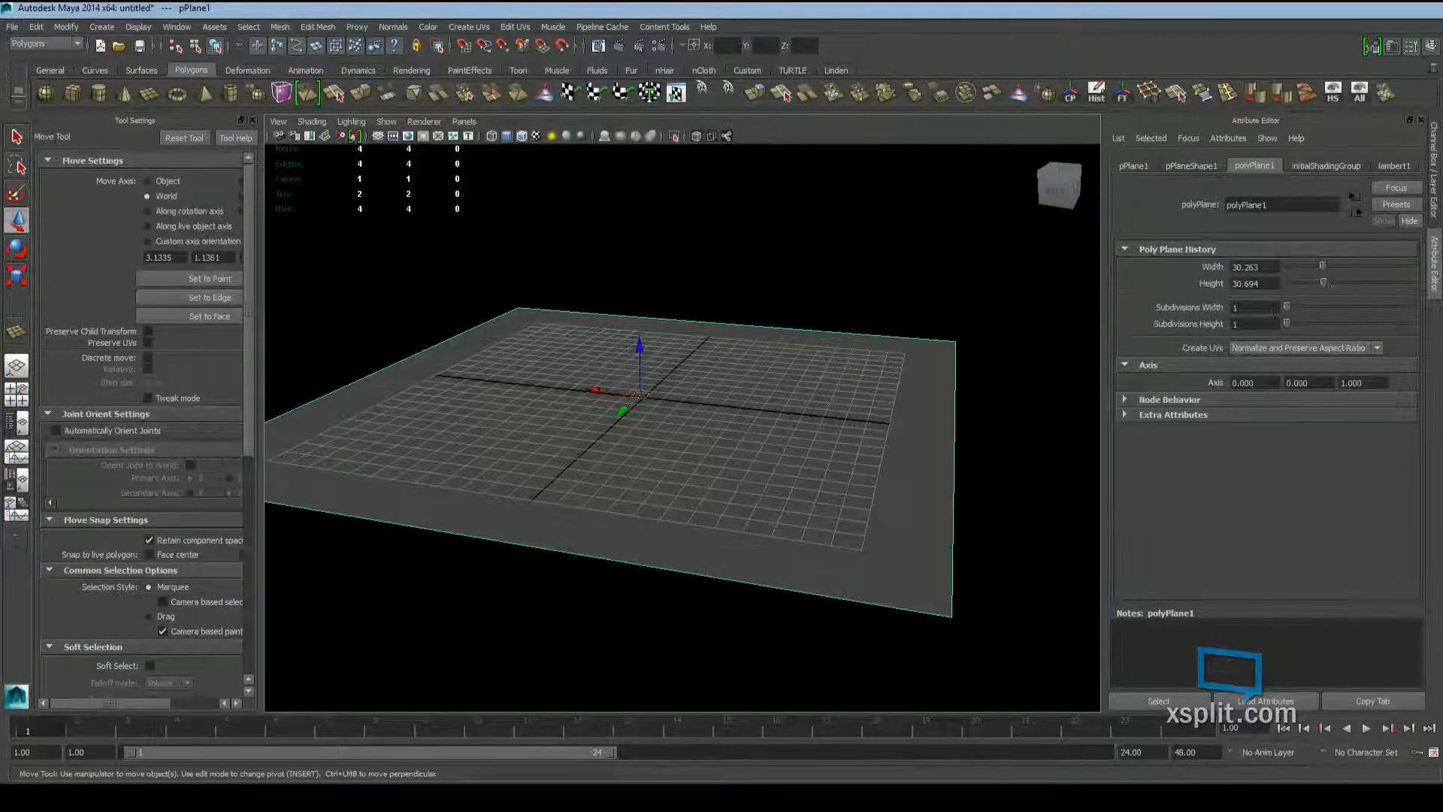
click(1248, 267)
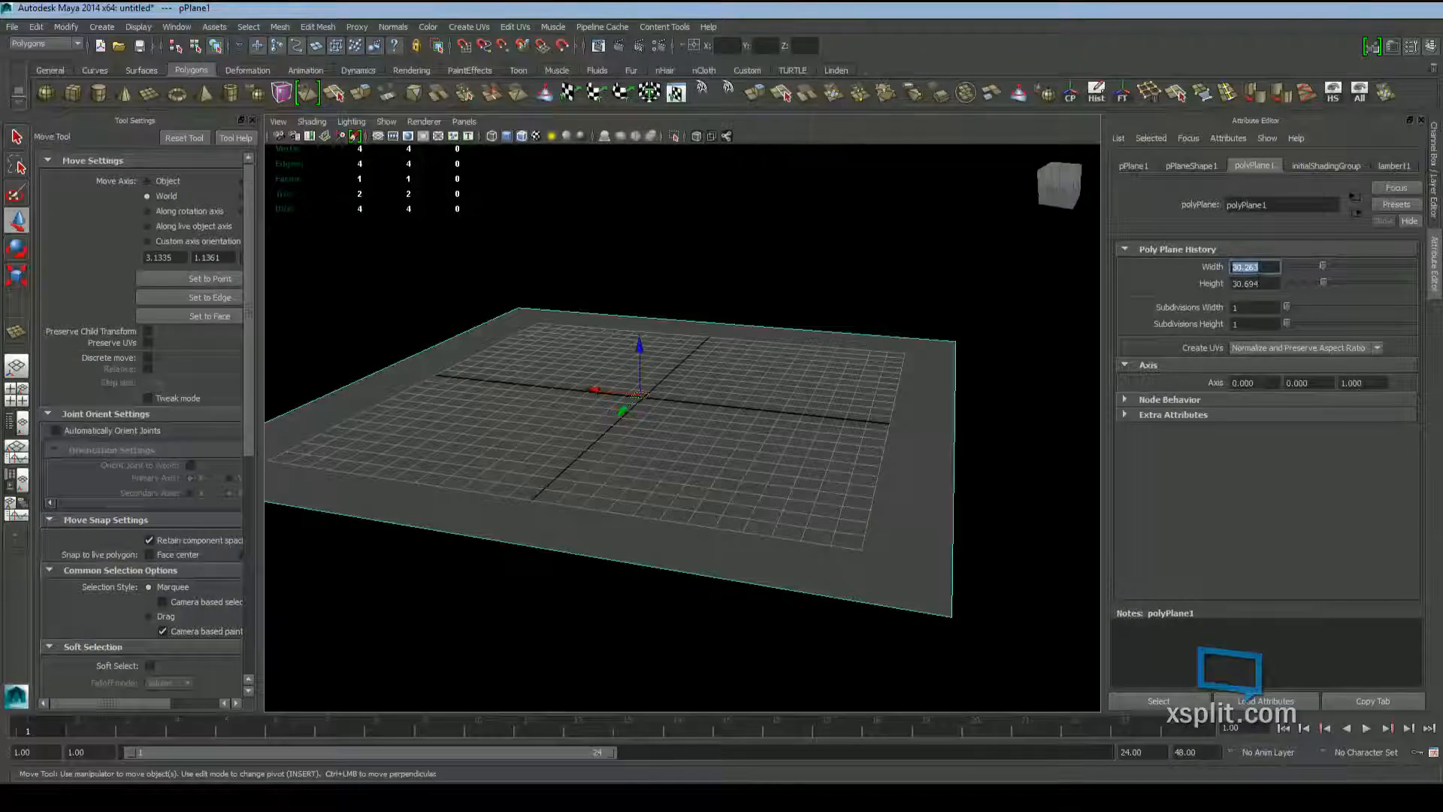
click(1252, 283)
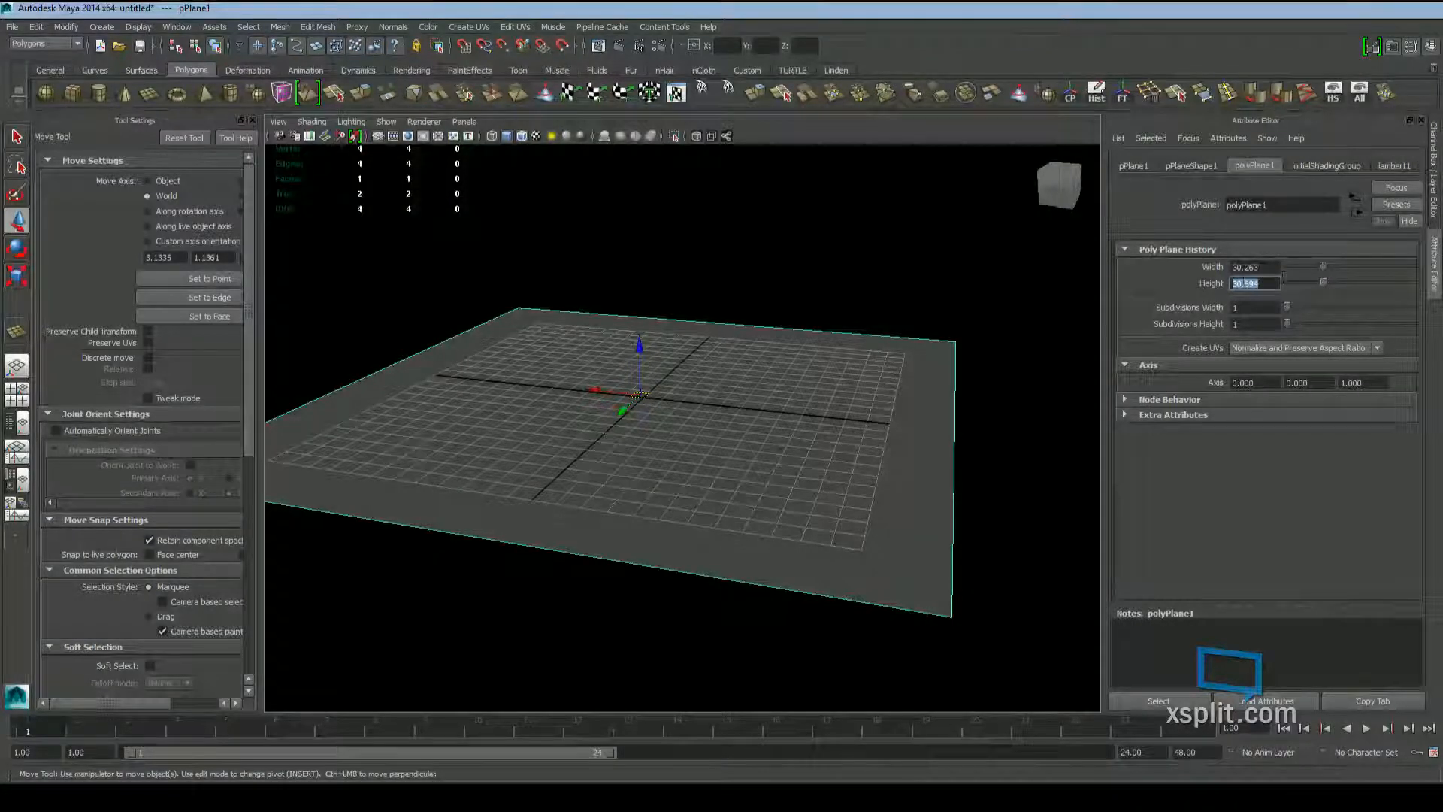
click(1236, 266)
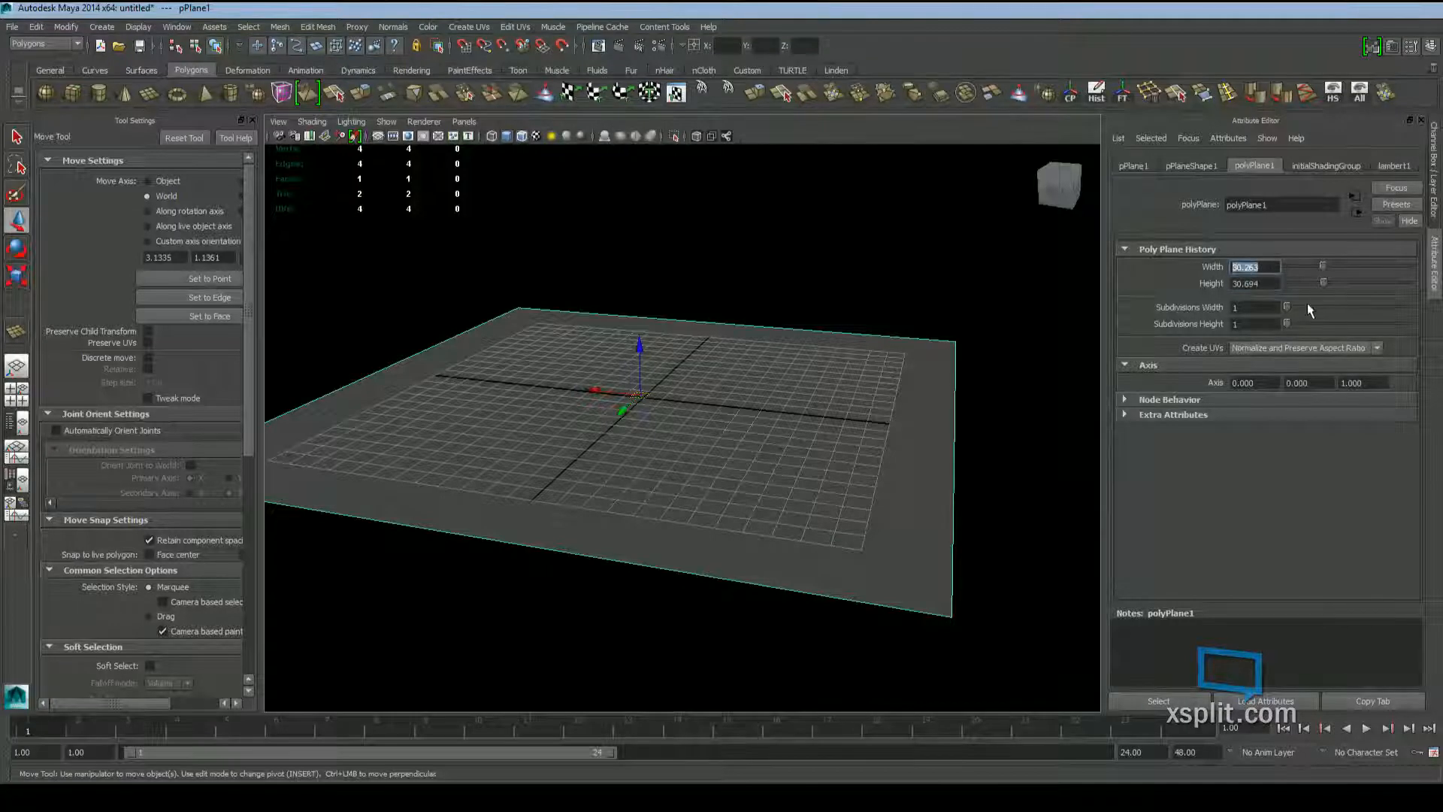
Create a second, square polygon plane about 40.3 units per side beside the first, and check its width and height
scroll(689, 322, down, 5)
alt+drag(689, 322, 676, 396)
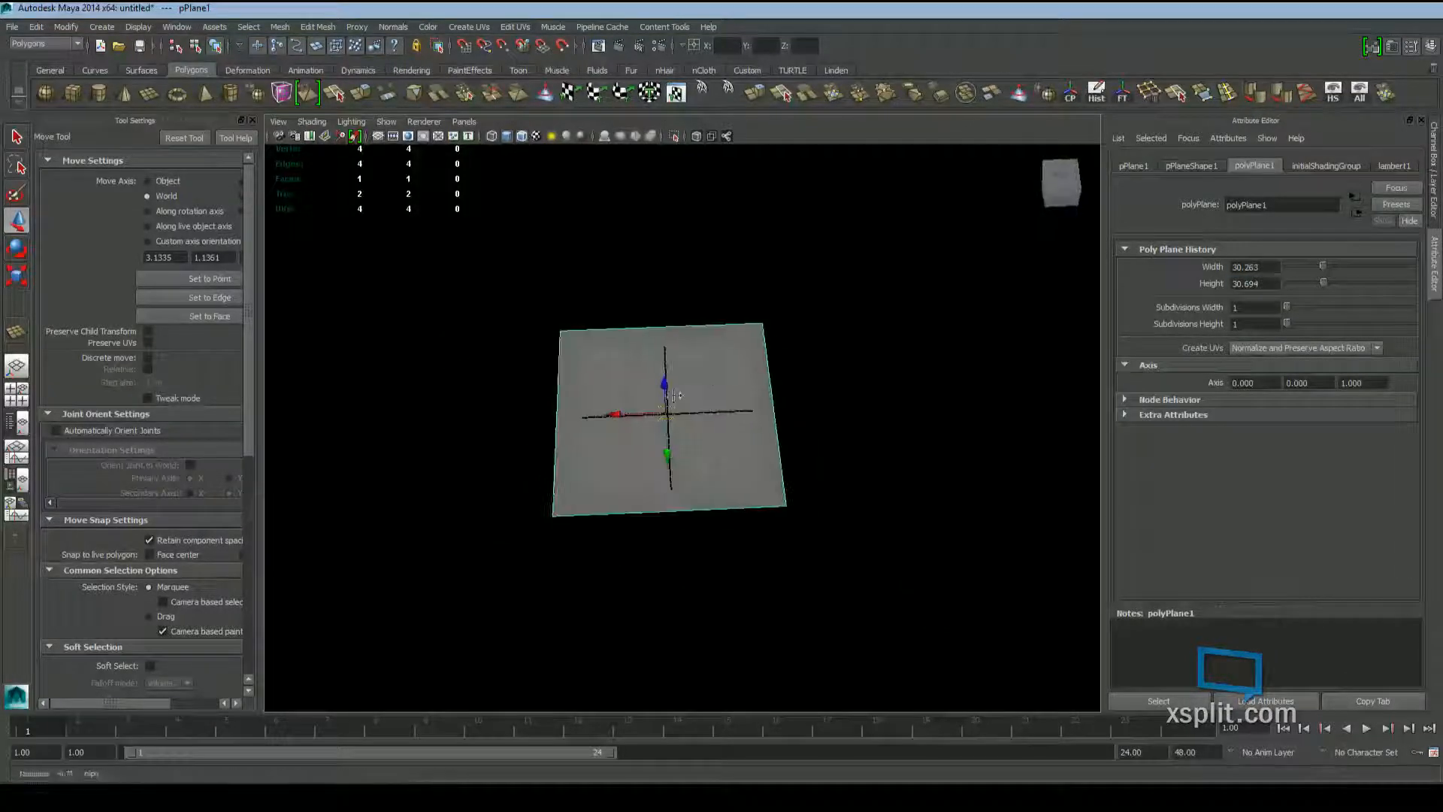
alt+middle_drag(674, 395, 746, 395)
scroll(745, 396, up, 4)
alt+drag(747, 395, 755, 381)
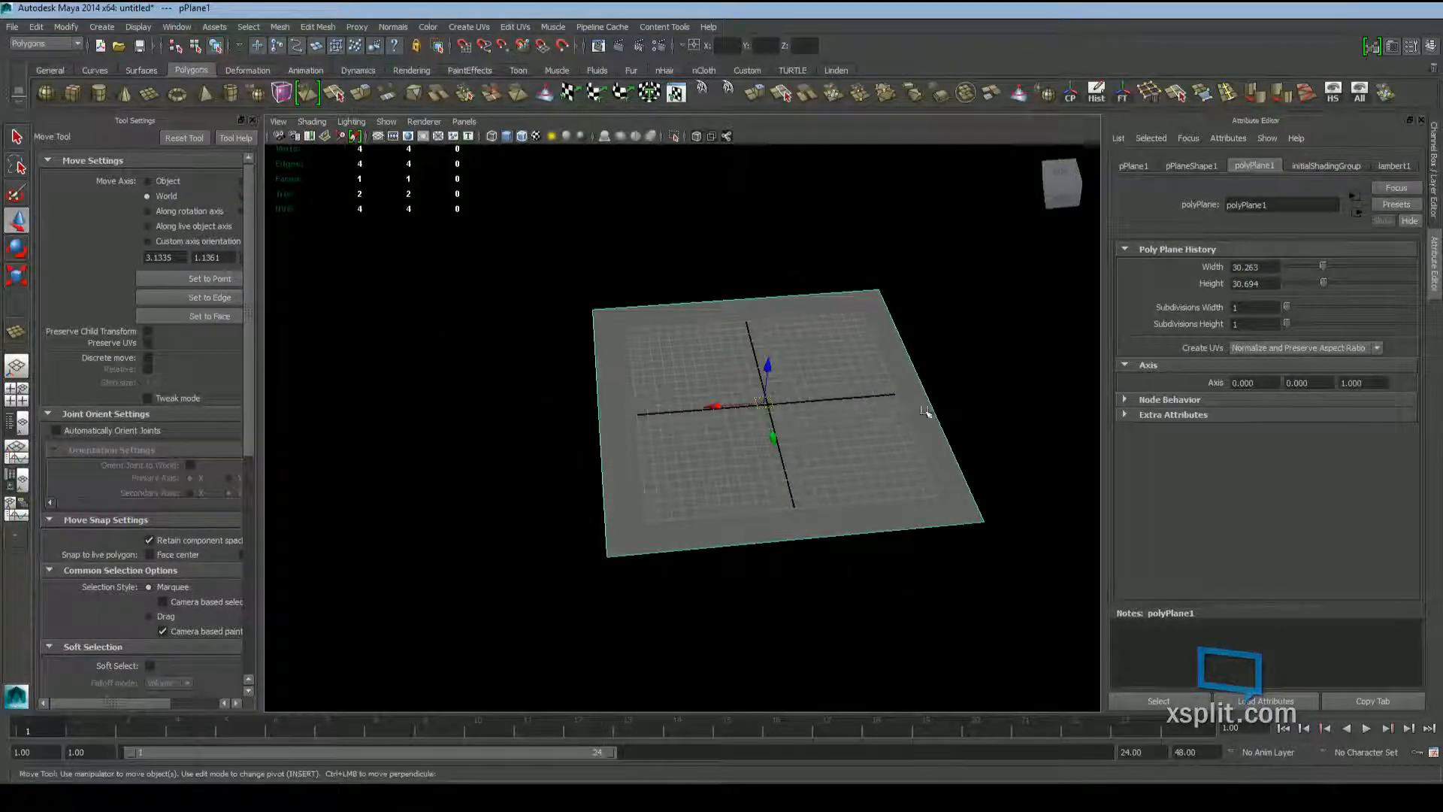
click(149, 93)
alt+middle_drag(813, 525, 903, 509)
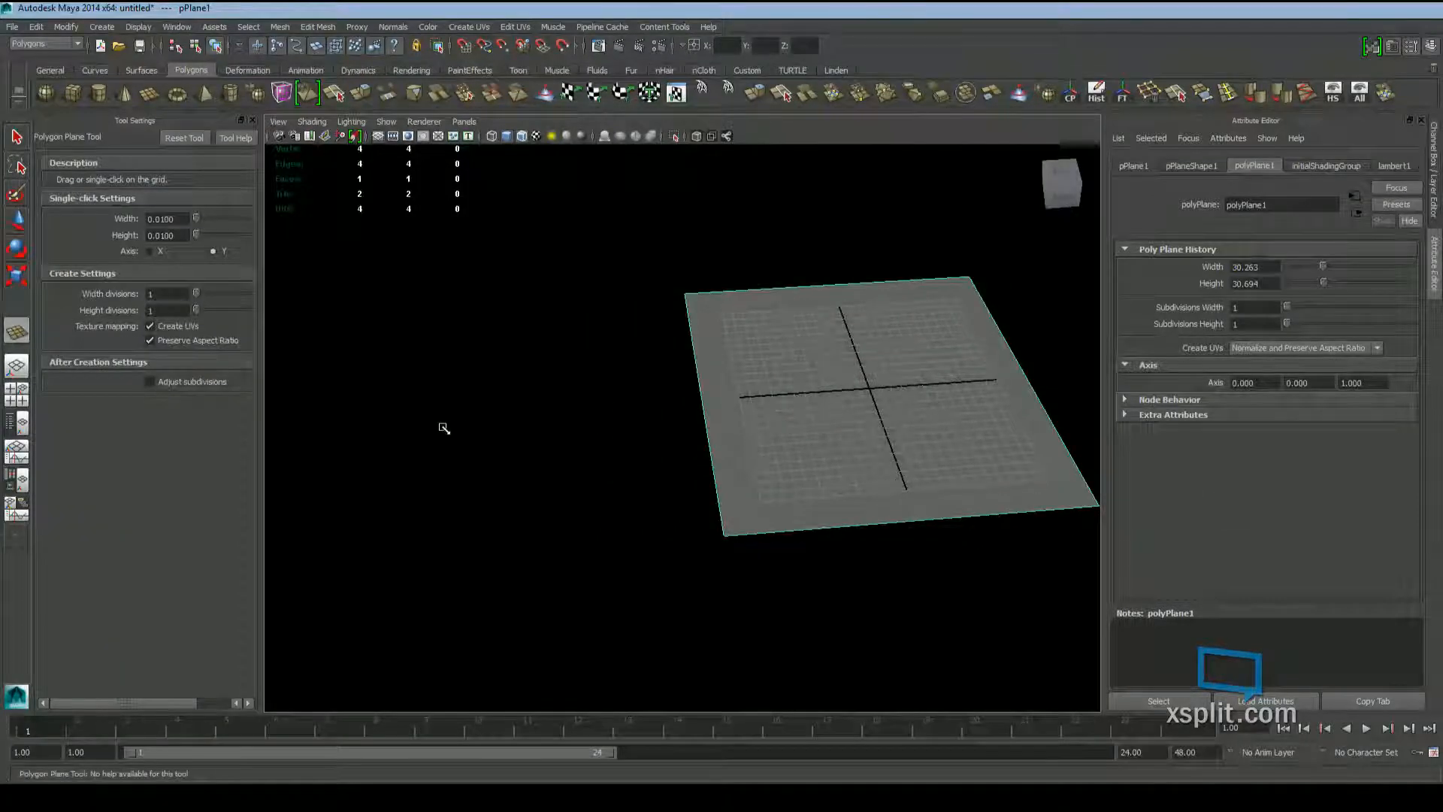
drag(428, 390, 654, 477)
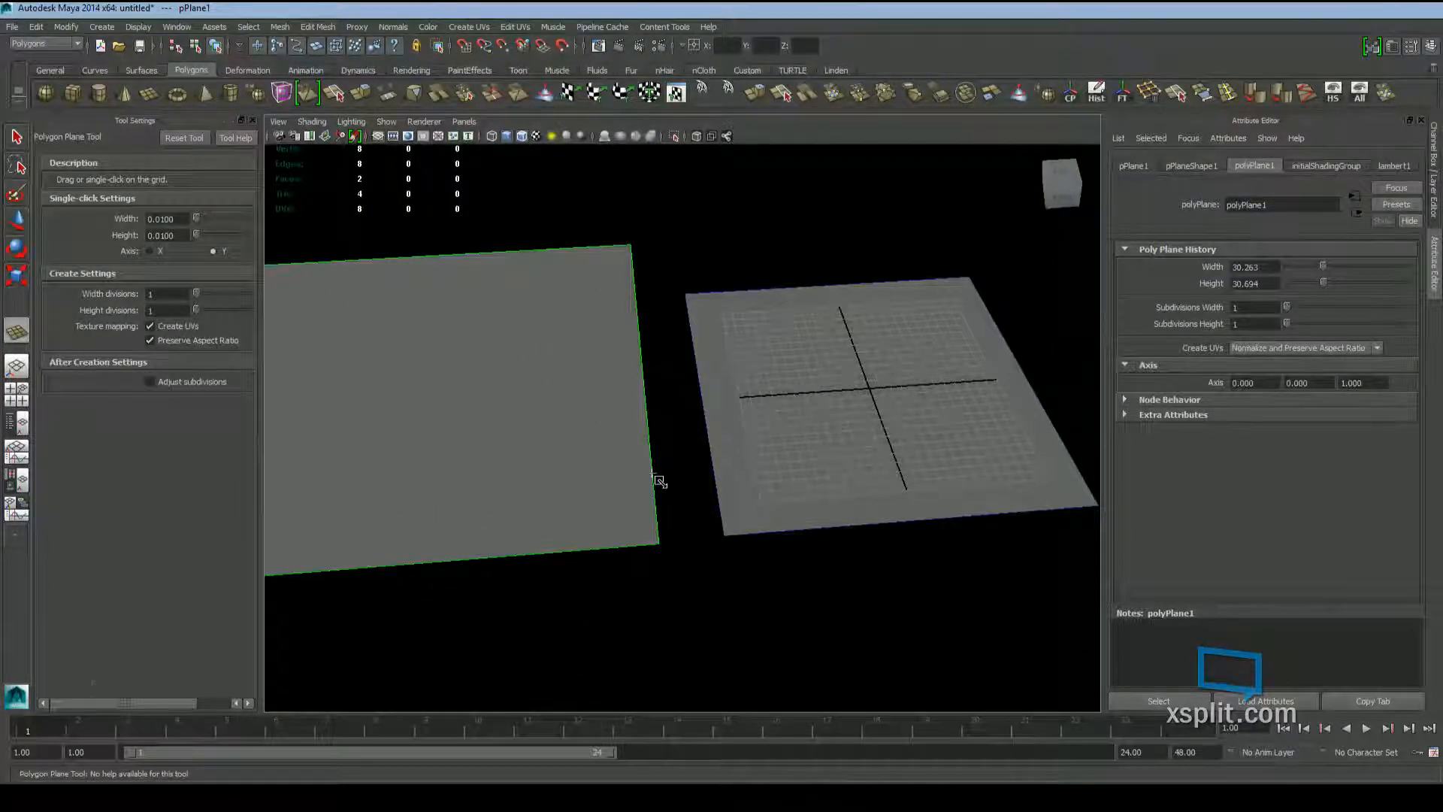
key(w)
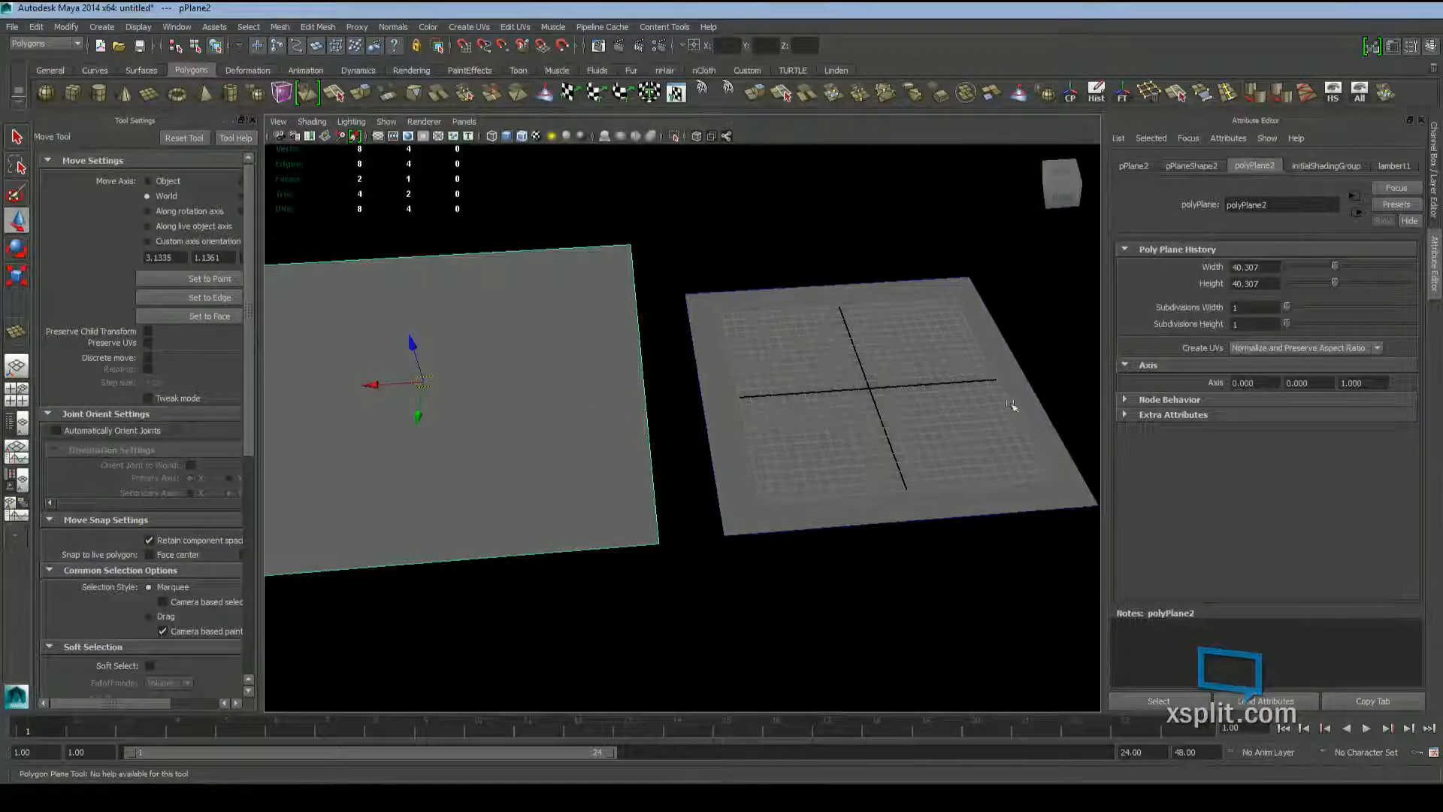
mouse_move(1267, 266)
mouse_down()
mouse_move(1231, 267)
mouse_move(1254, 283)
mouse_up()
Make the first plane on the grid square by copying its height value, 30.694, into its width
click(929, 466)
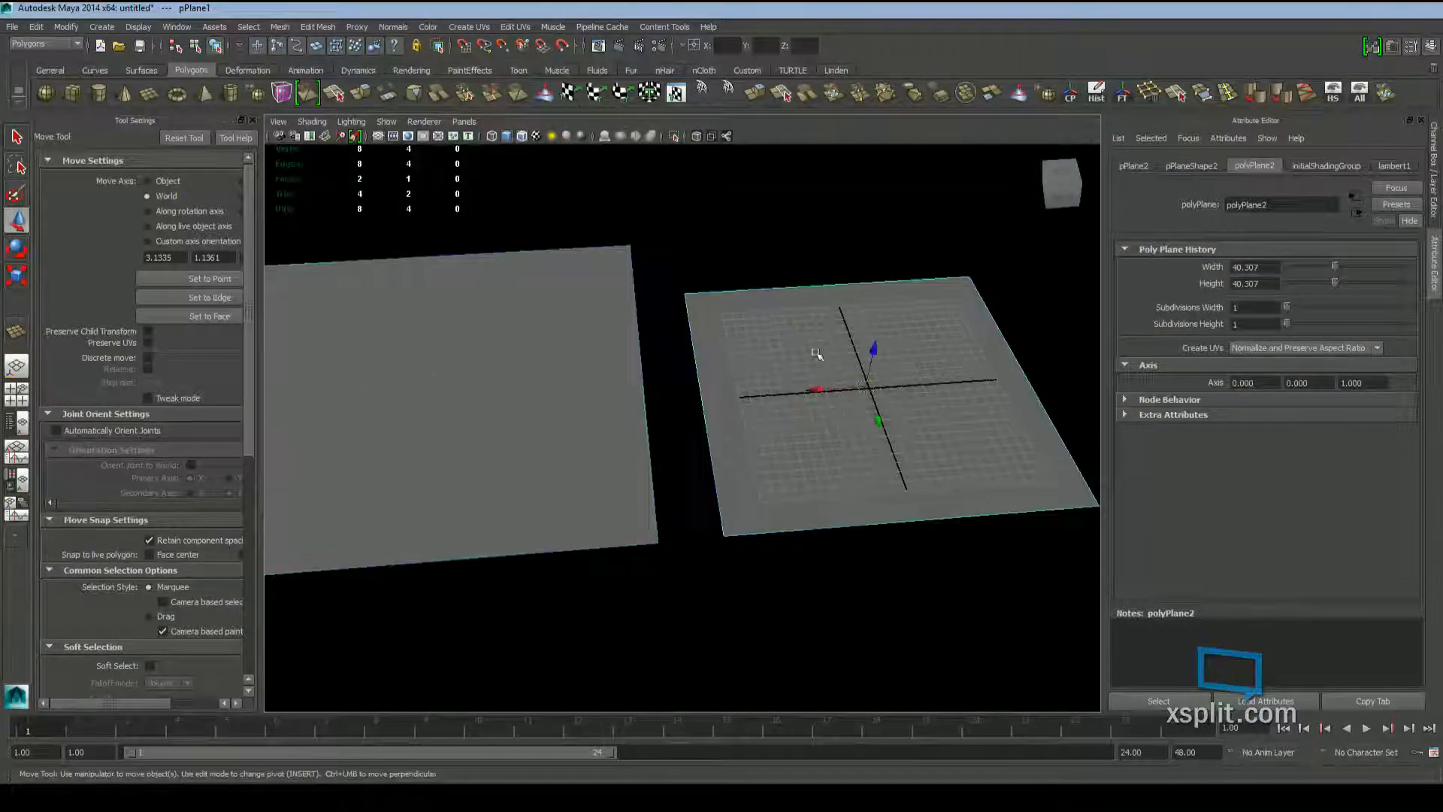
key(f)
double_click(1253, 283)
key(ctrl+c)
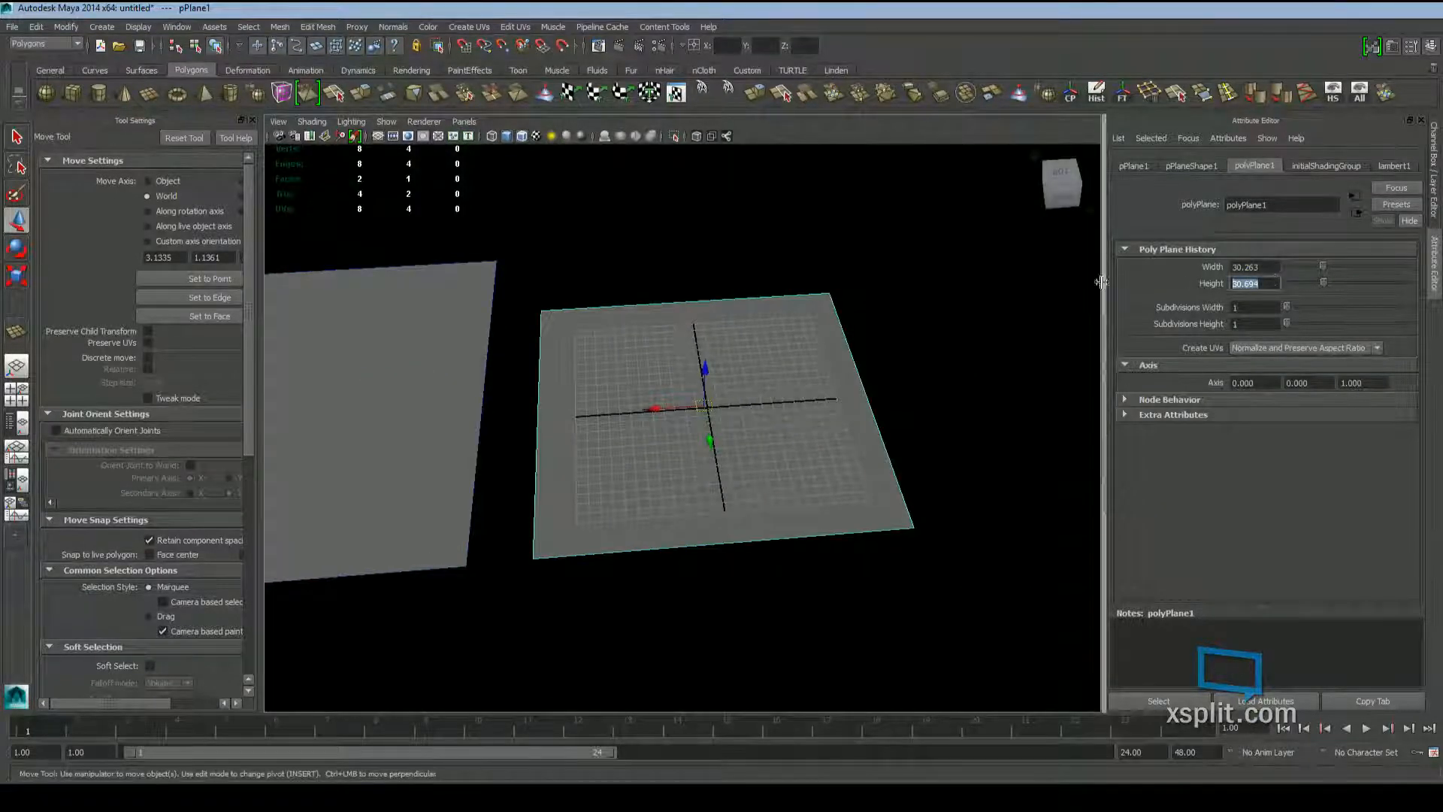
drag(1269, 267, 1091, 263)
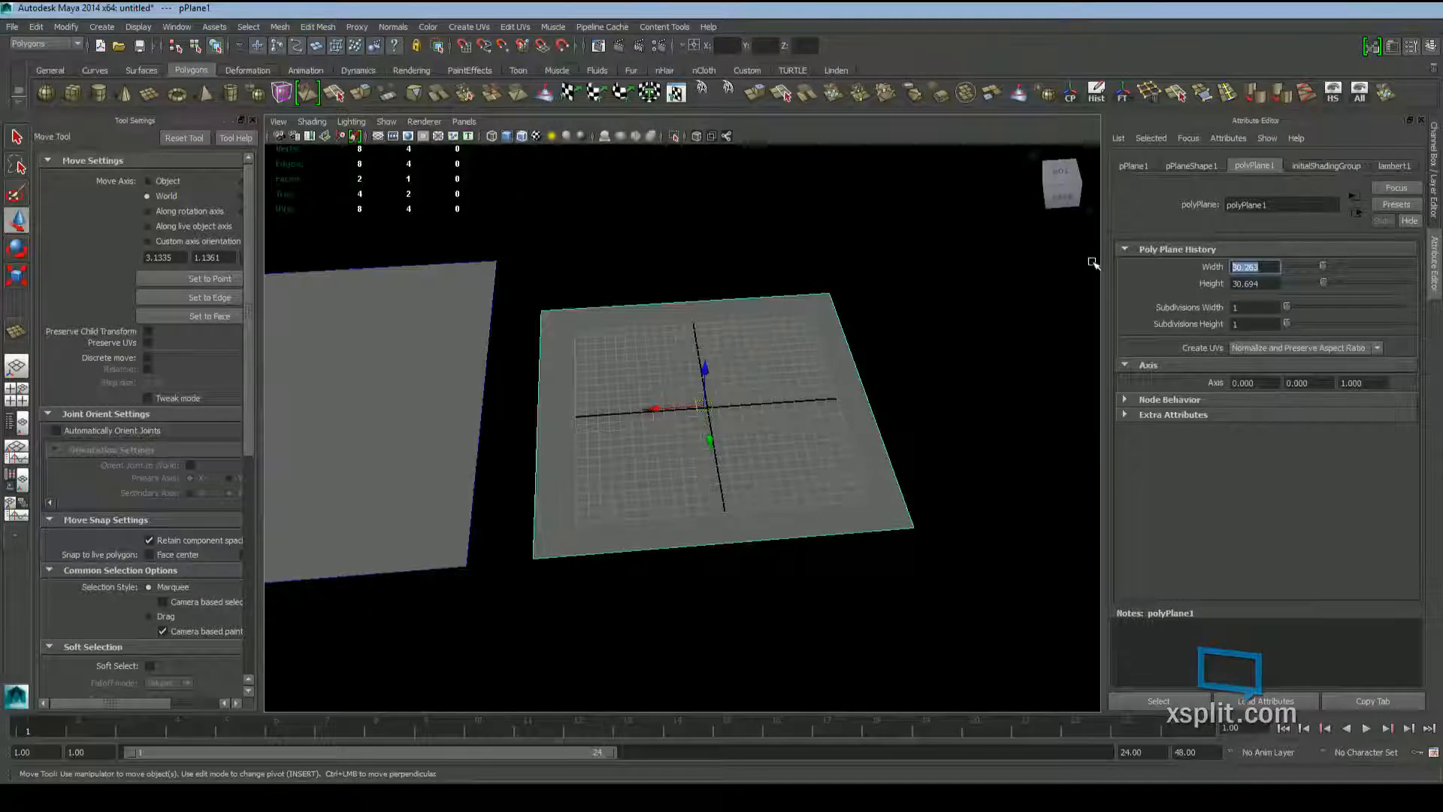
key(ctrl+v)
key(Return)
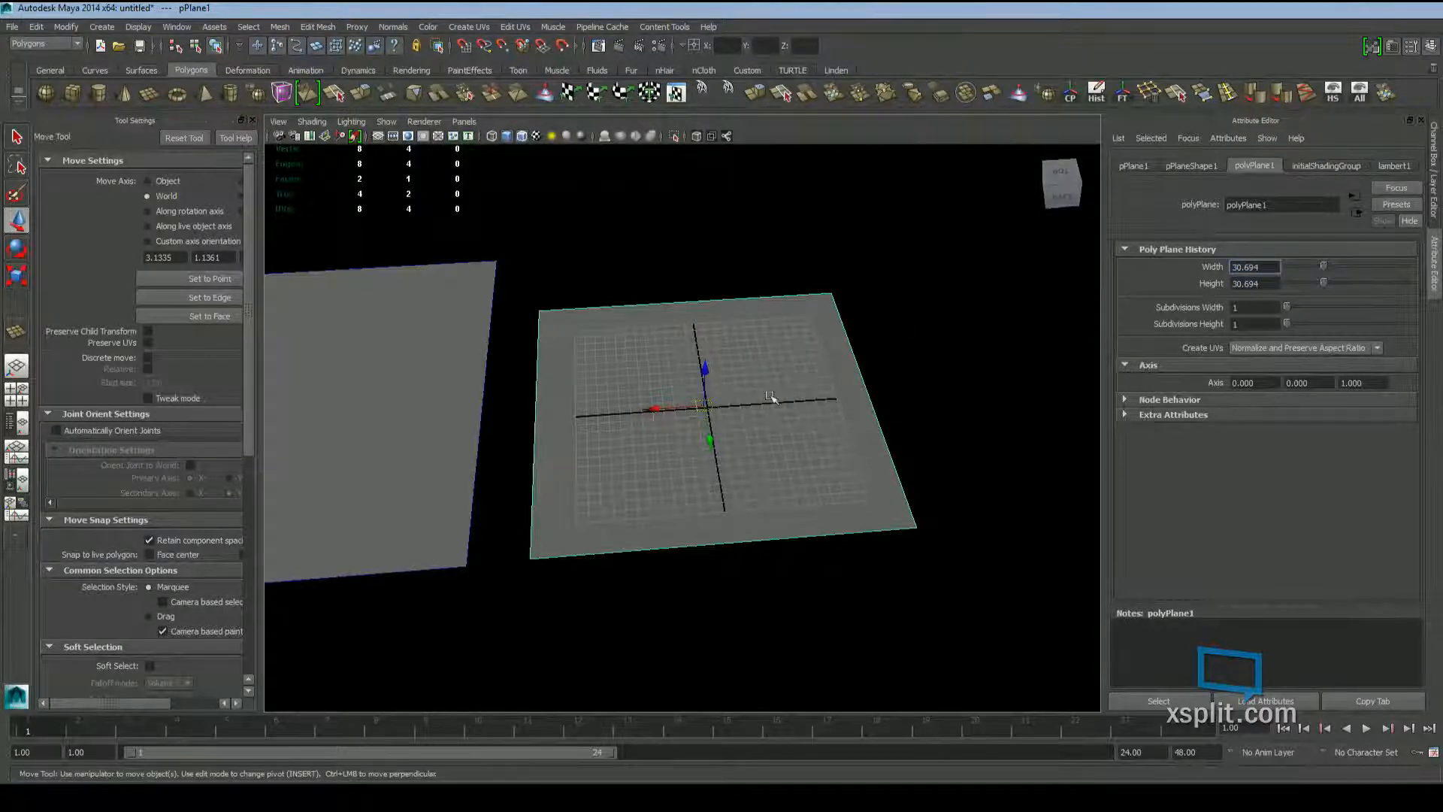
alt+drag(769, 395, 799, 395)
scroll(801, 349, up, 3)
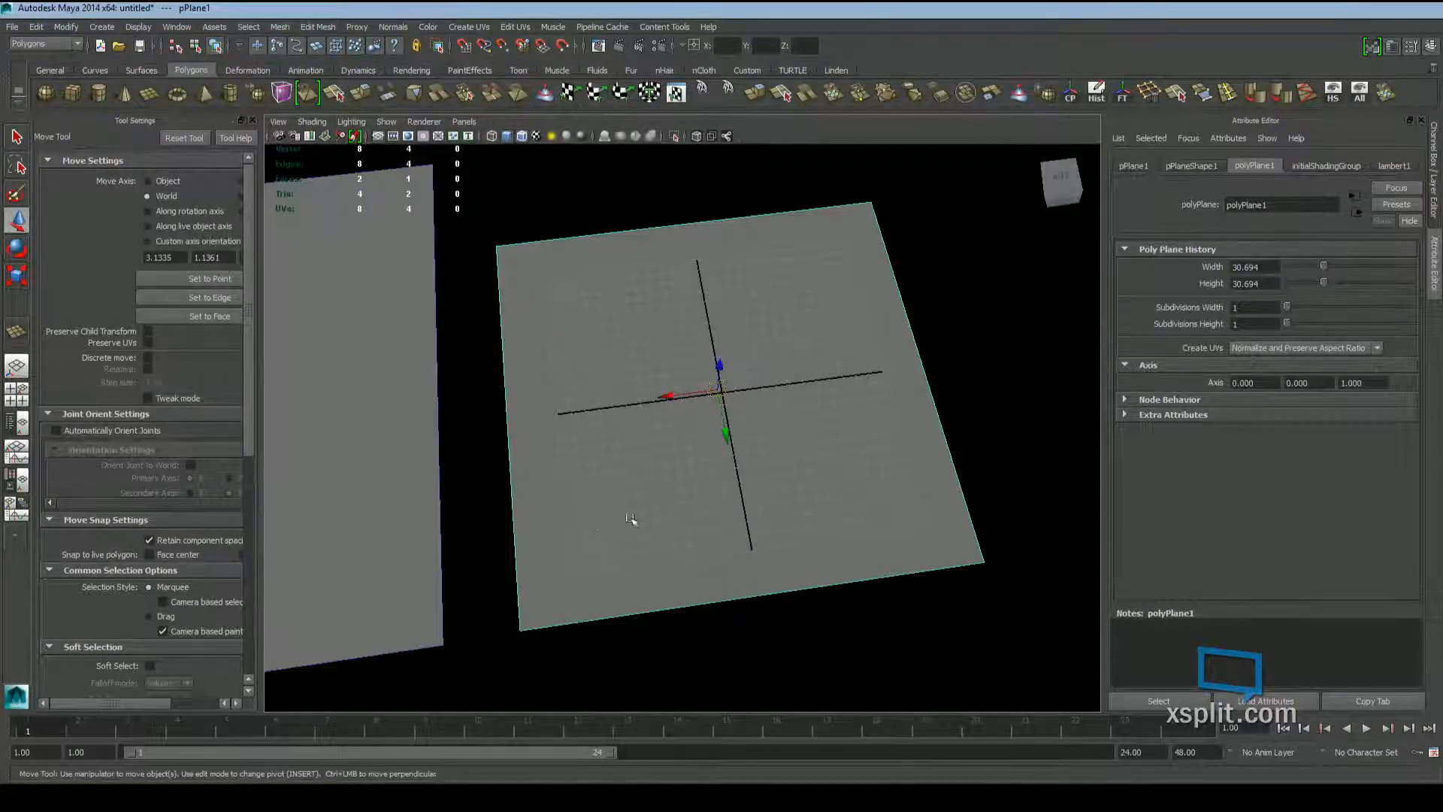
alt+middle_drag(631, 520, 652, 520)
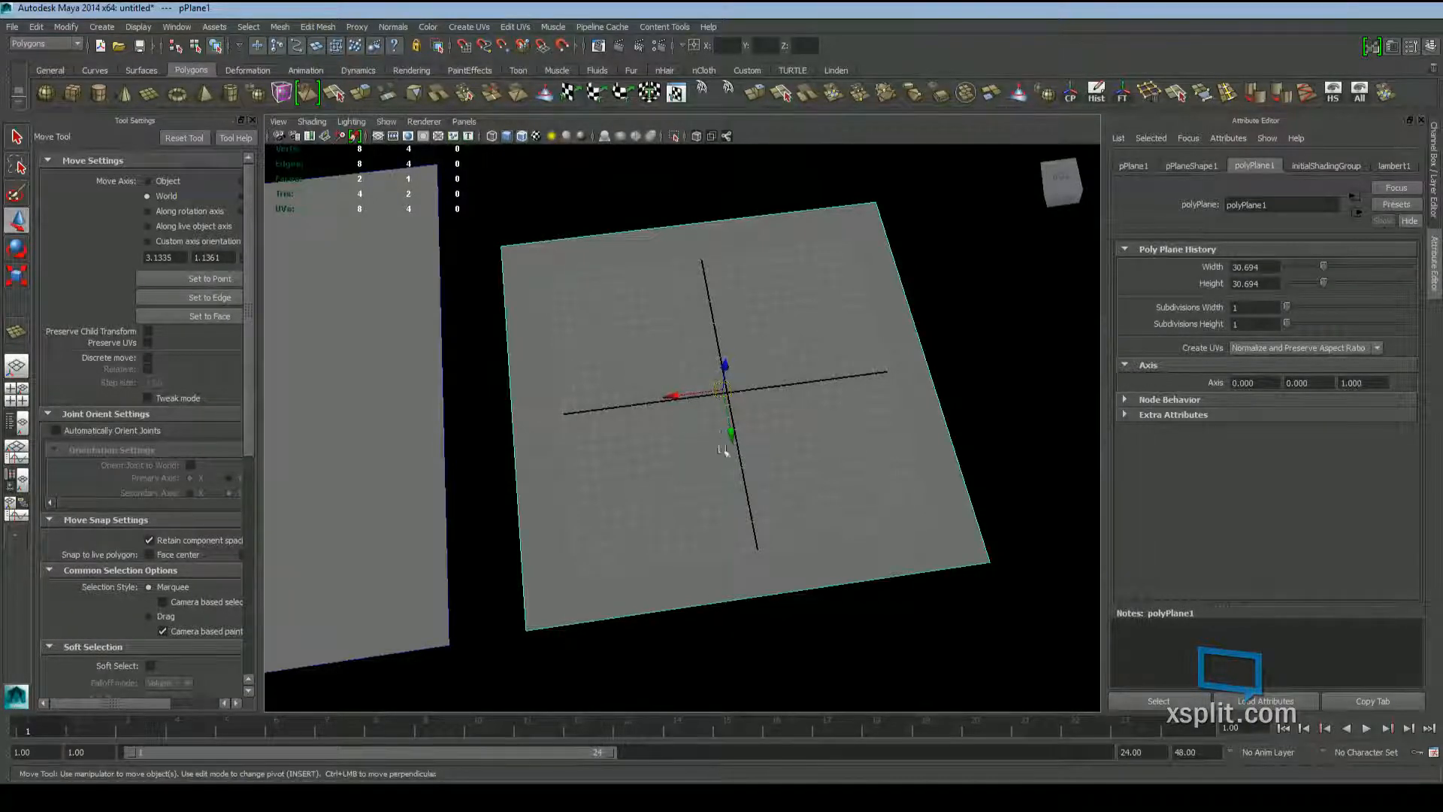
alt+middle_drag(720, 457, 709, 463)
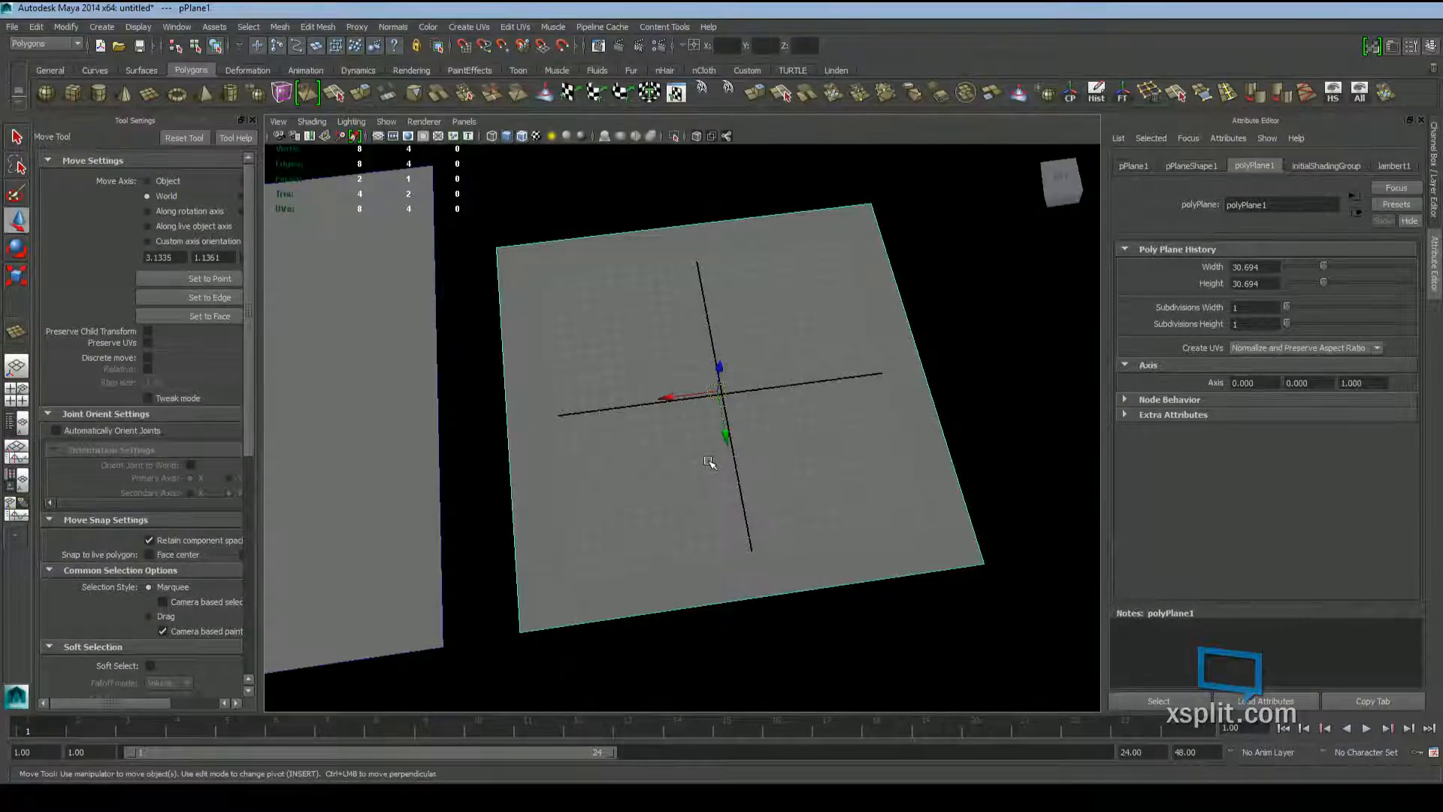
Set the Subdivisions Width of the plane on the grid to 5
scroll(712, 458, up, 2)
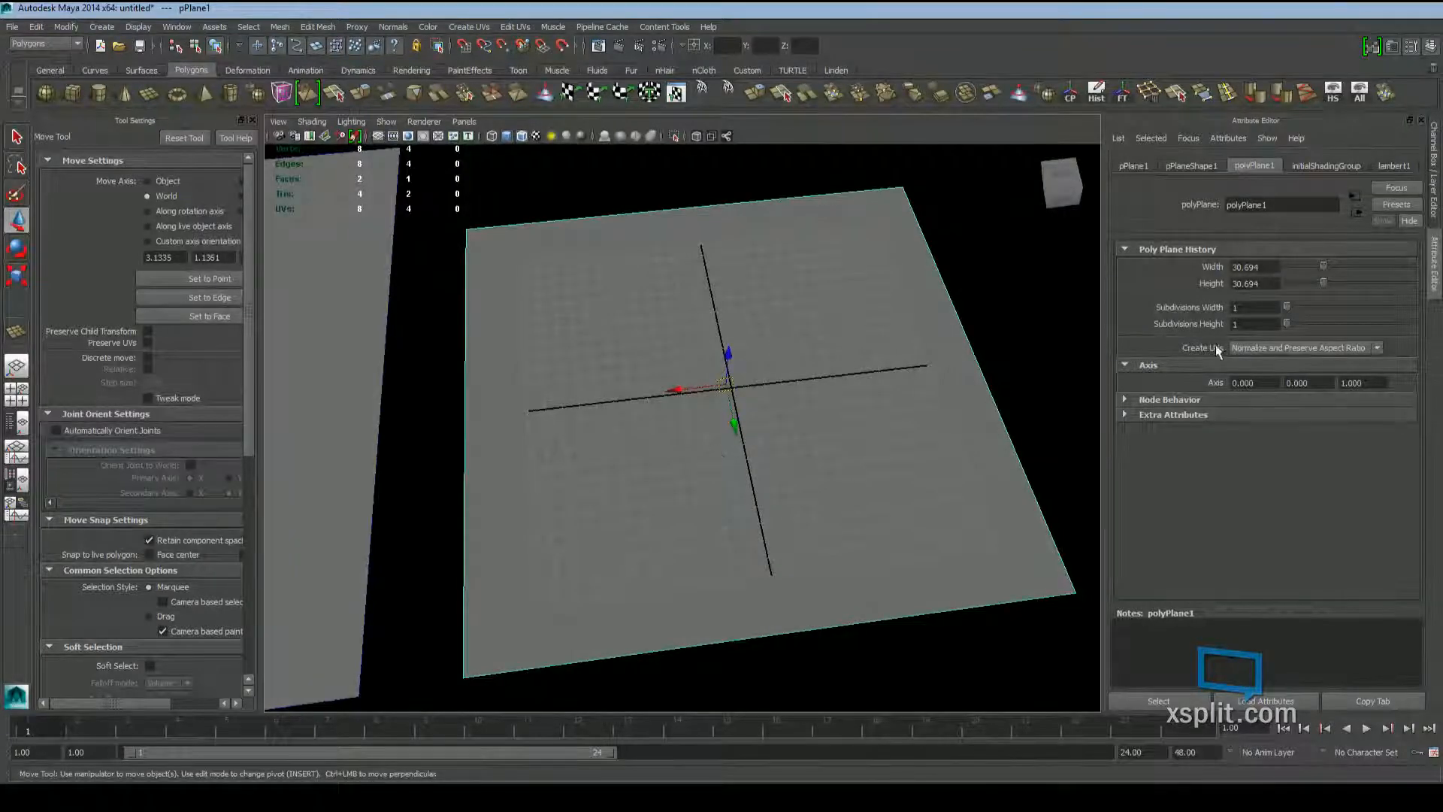
drag(1291, 305, 1293, 307)
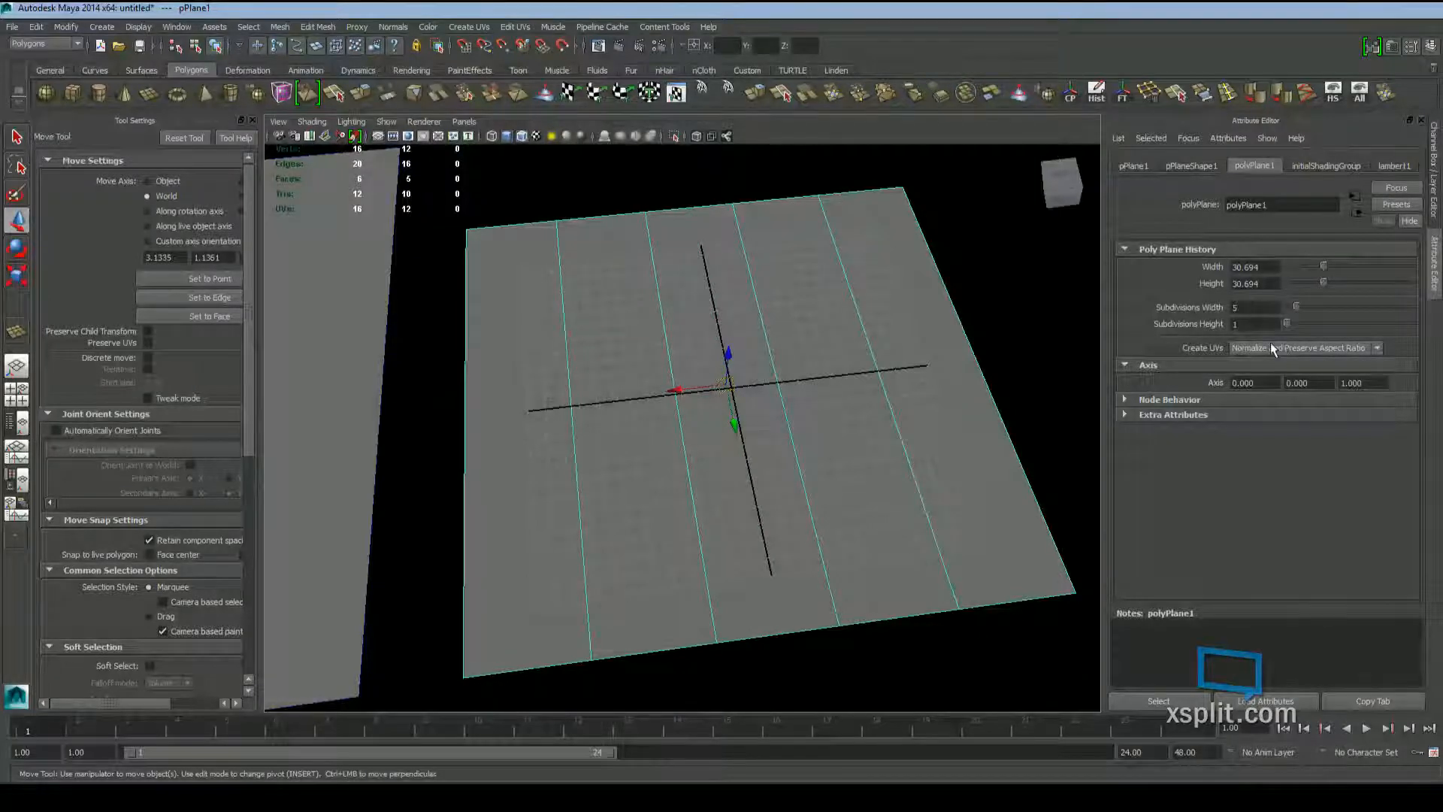
alt+drag(869, 381, 852, 353)
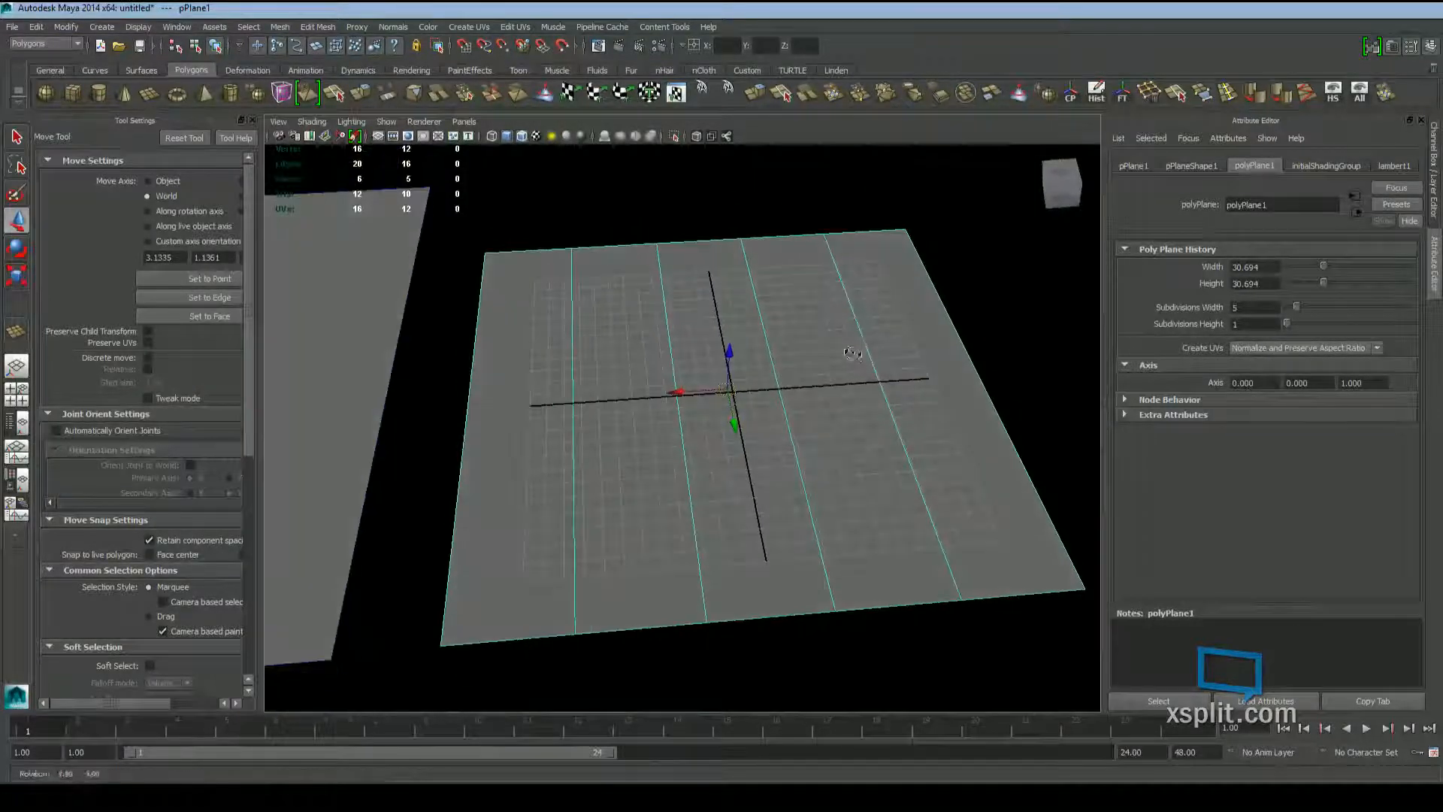
Compare the look of the plane's subdivision lines with the plane deselected and selected
click(1025, 235)
alt+middle_drag(847, 390, 842, 395)
alt+drag(841, 396, 798, 386)
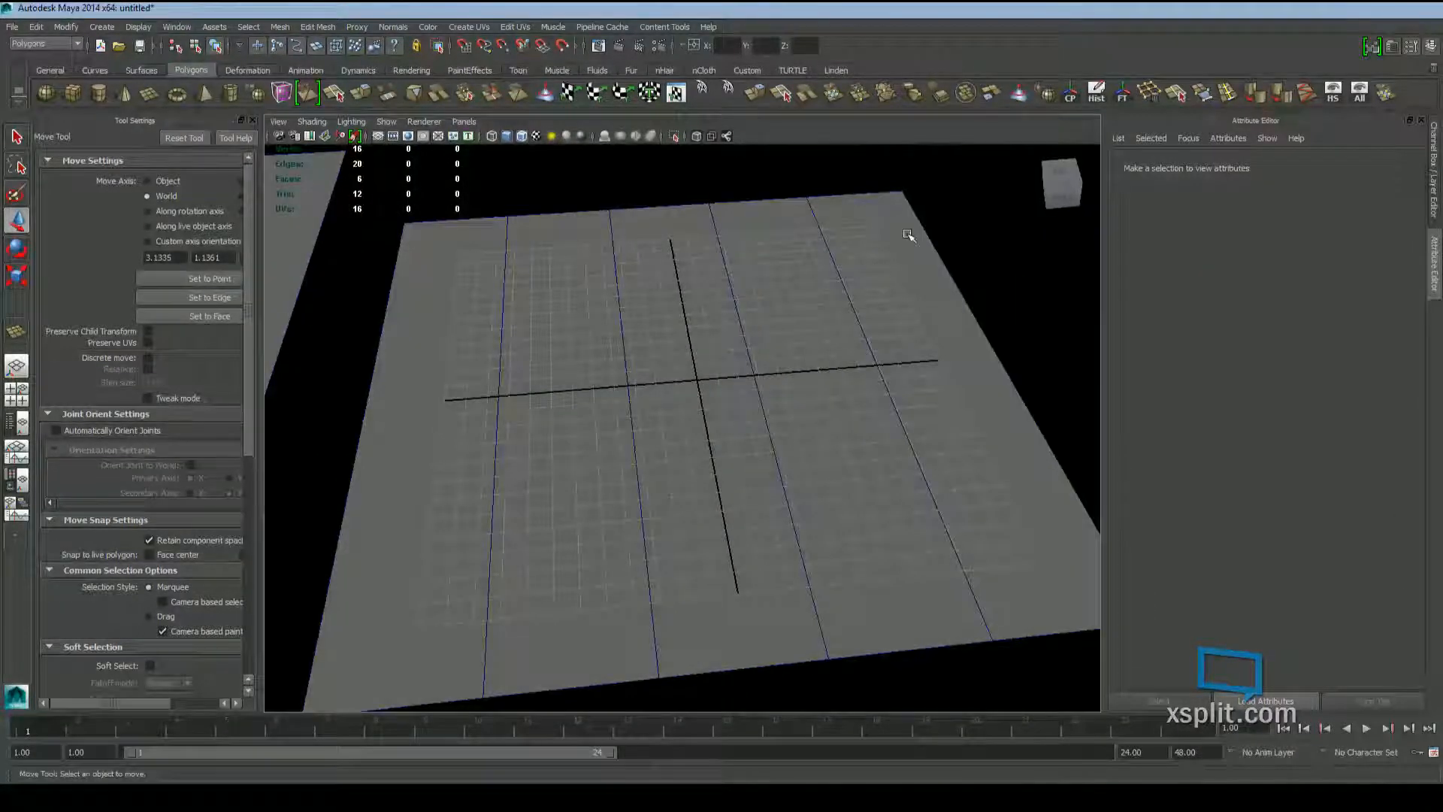
click(833, 211)
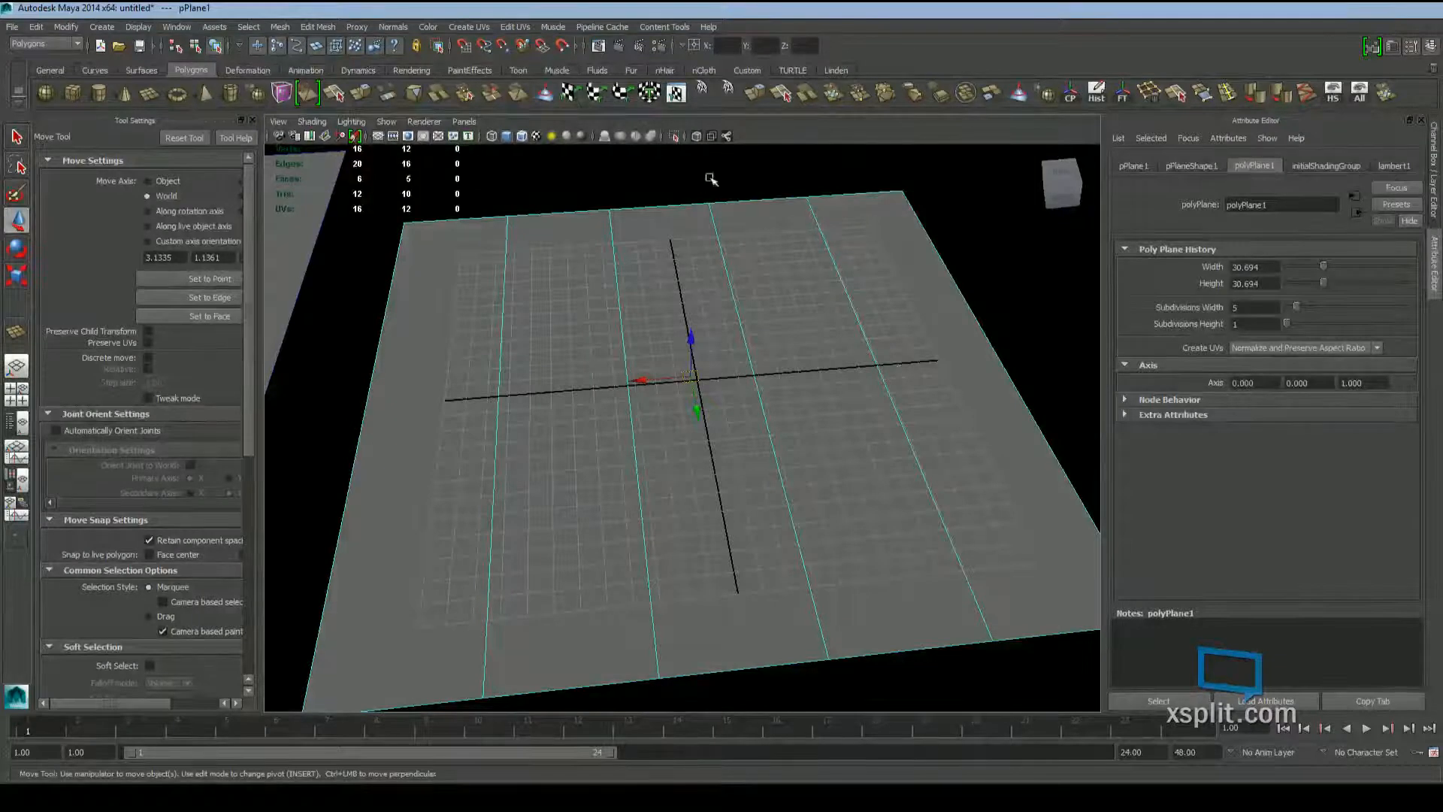
scroll(875, 355, down, 3)
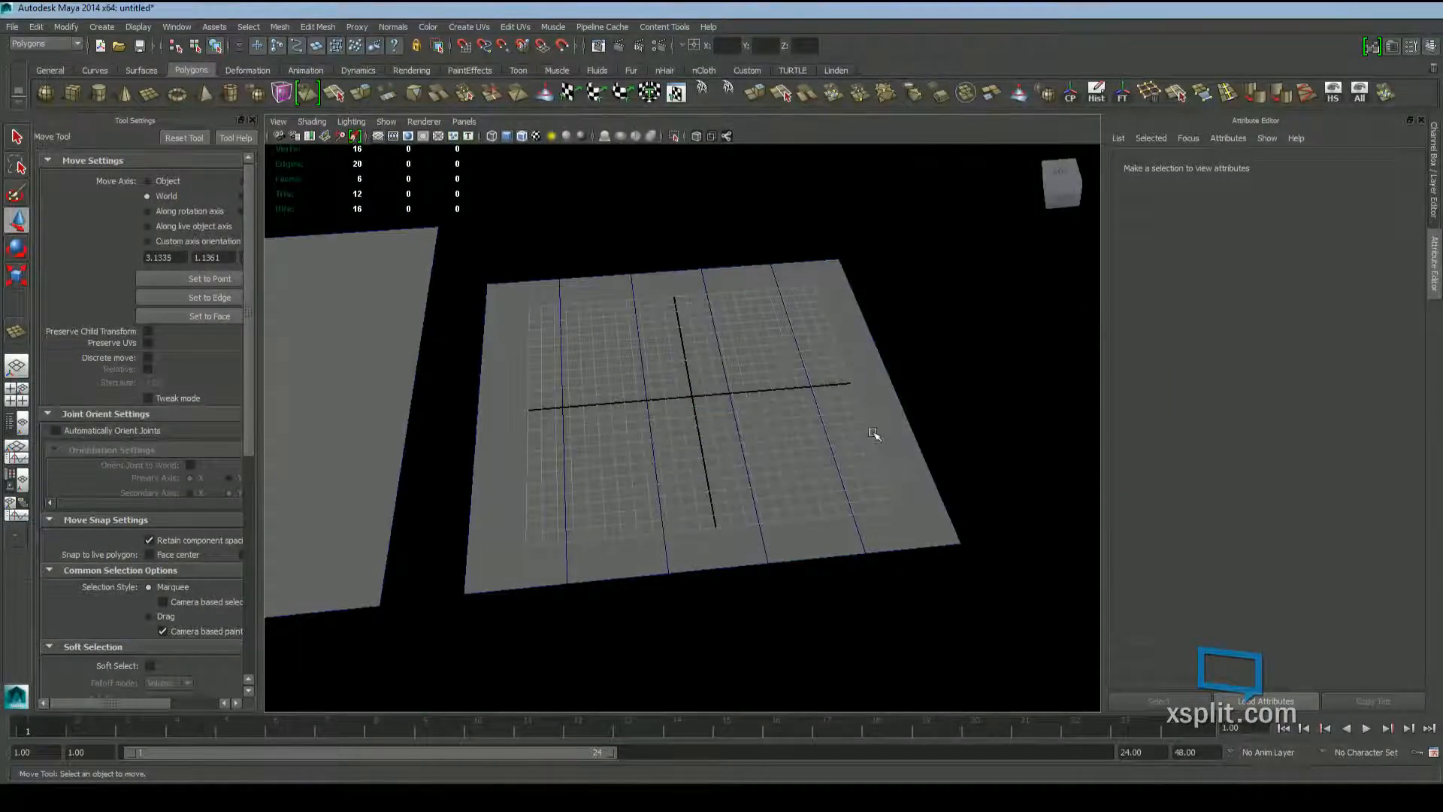
scroll(874, 434, up, 2)
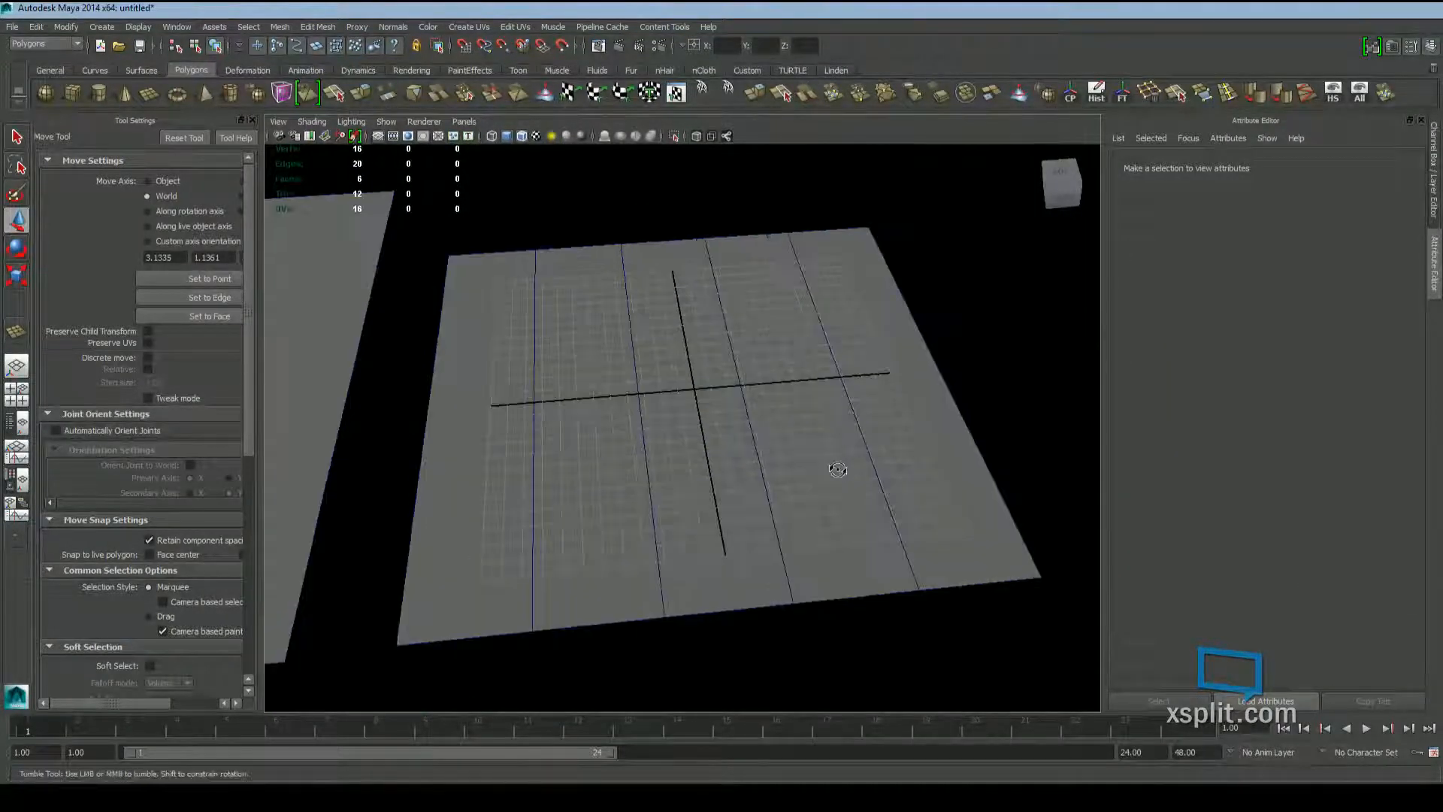
Select the subdivided plane and hide the viewport grid
click(876, 431)
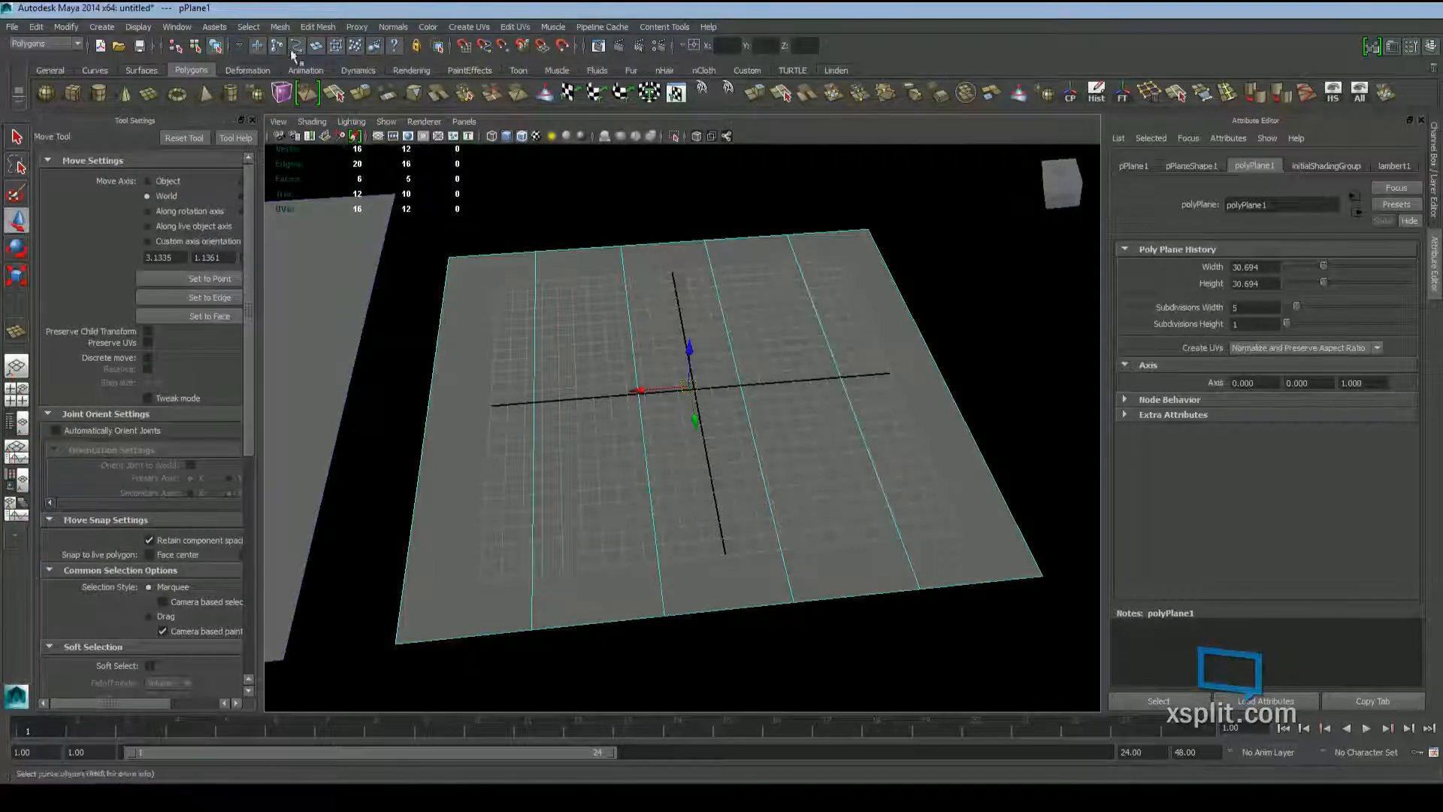
click(381, 139)
alt+drag(760, 493, 794, 513)
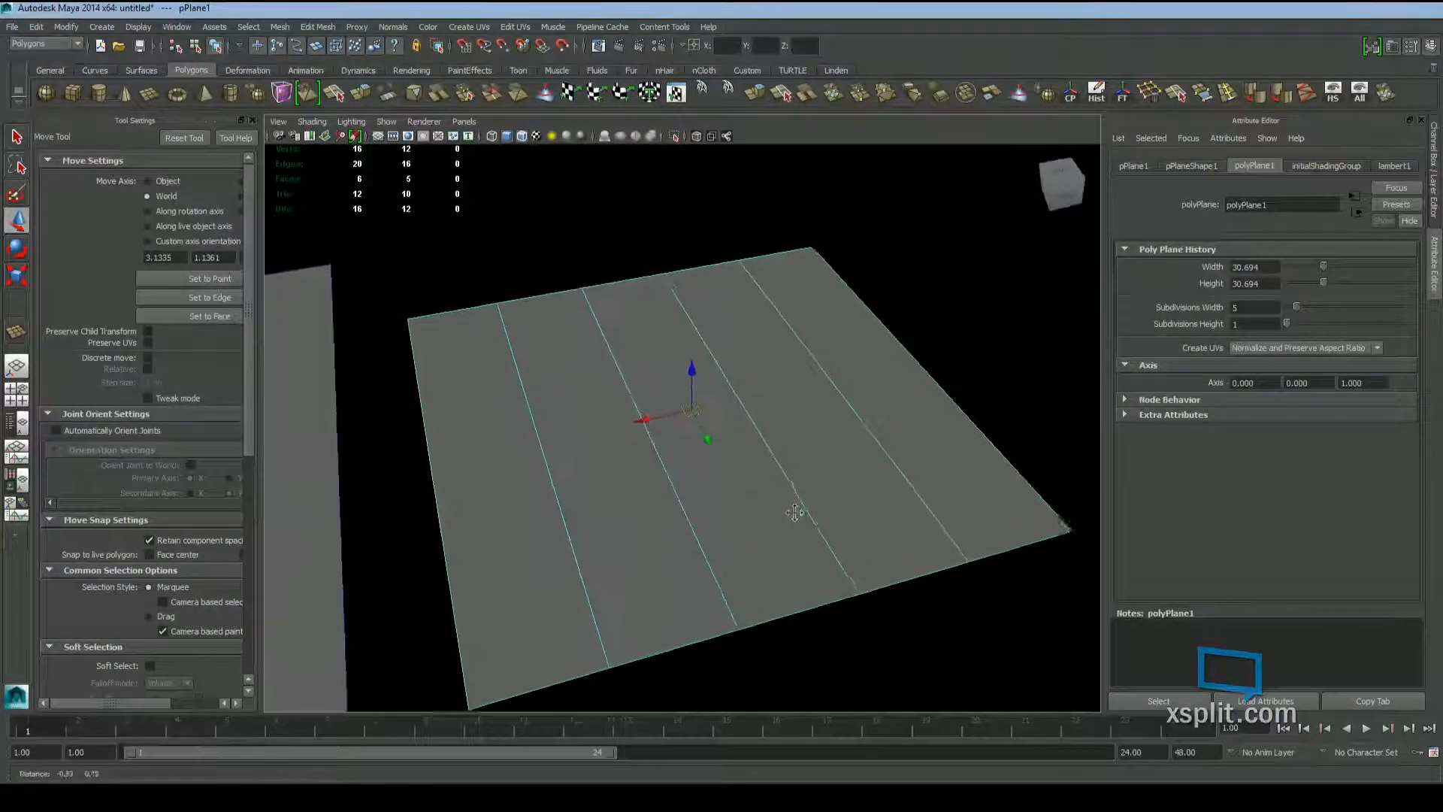
Examine the plane's width subdivisions up close and from several angles without the grid
click(944, 332)
scroll(854, 364, down, 3)
alt+drag(854, 365, 898, 418)
scroll(799, 404, up, 5)
scroll(741, 361, up, 4)
scroll(743, 365, down, 4)
scroll(797, 328, down, 3)
click(747, 383)
scroll(899, 421, up, 3)
alt+drag(597, 404, 834, 475)
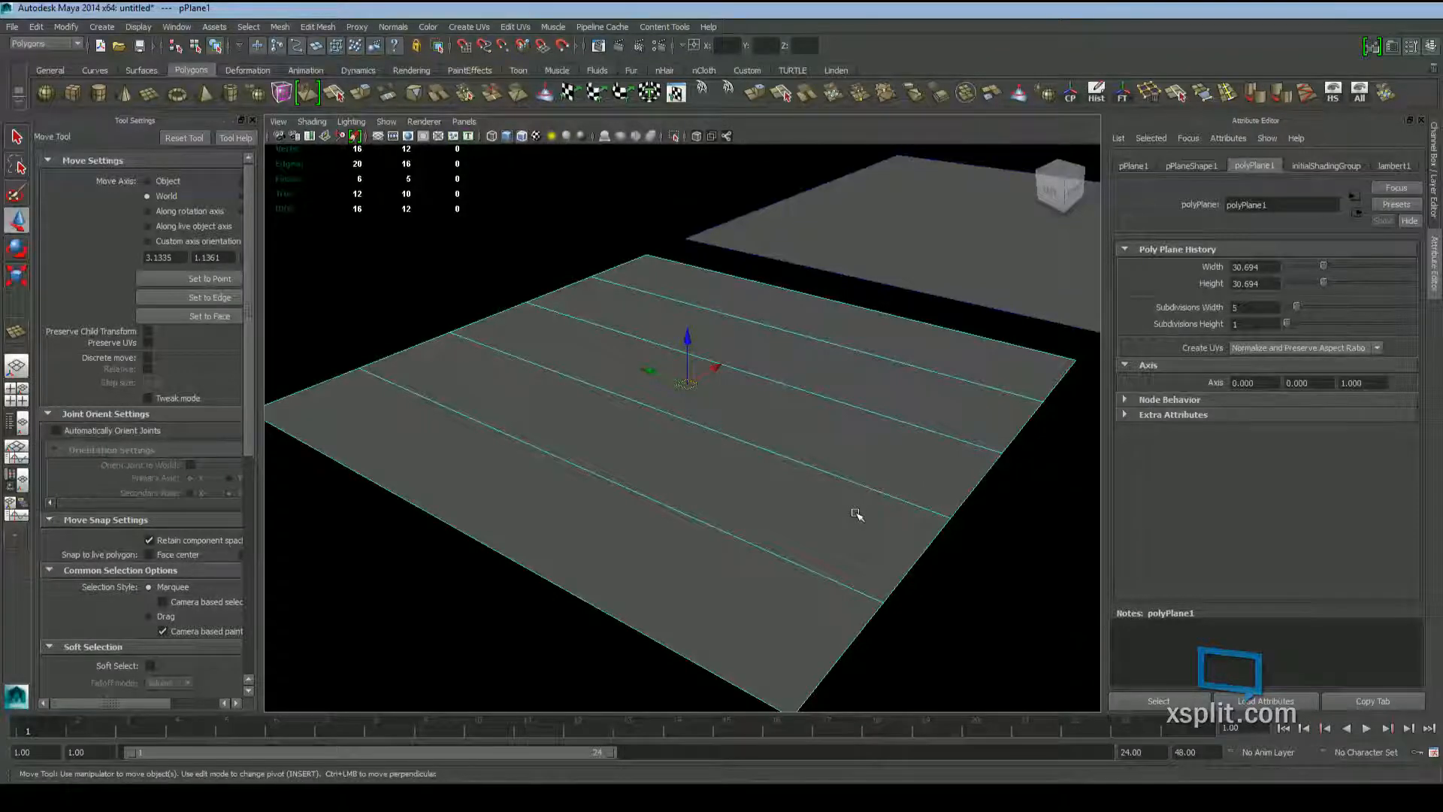
Set the plane's Subdivisions Height to 5
alt+drag(728, 541, 724, 499)
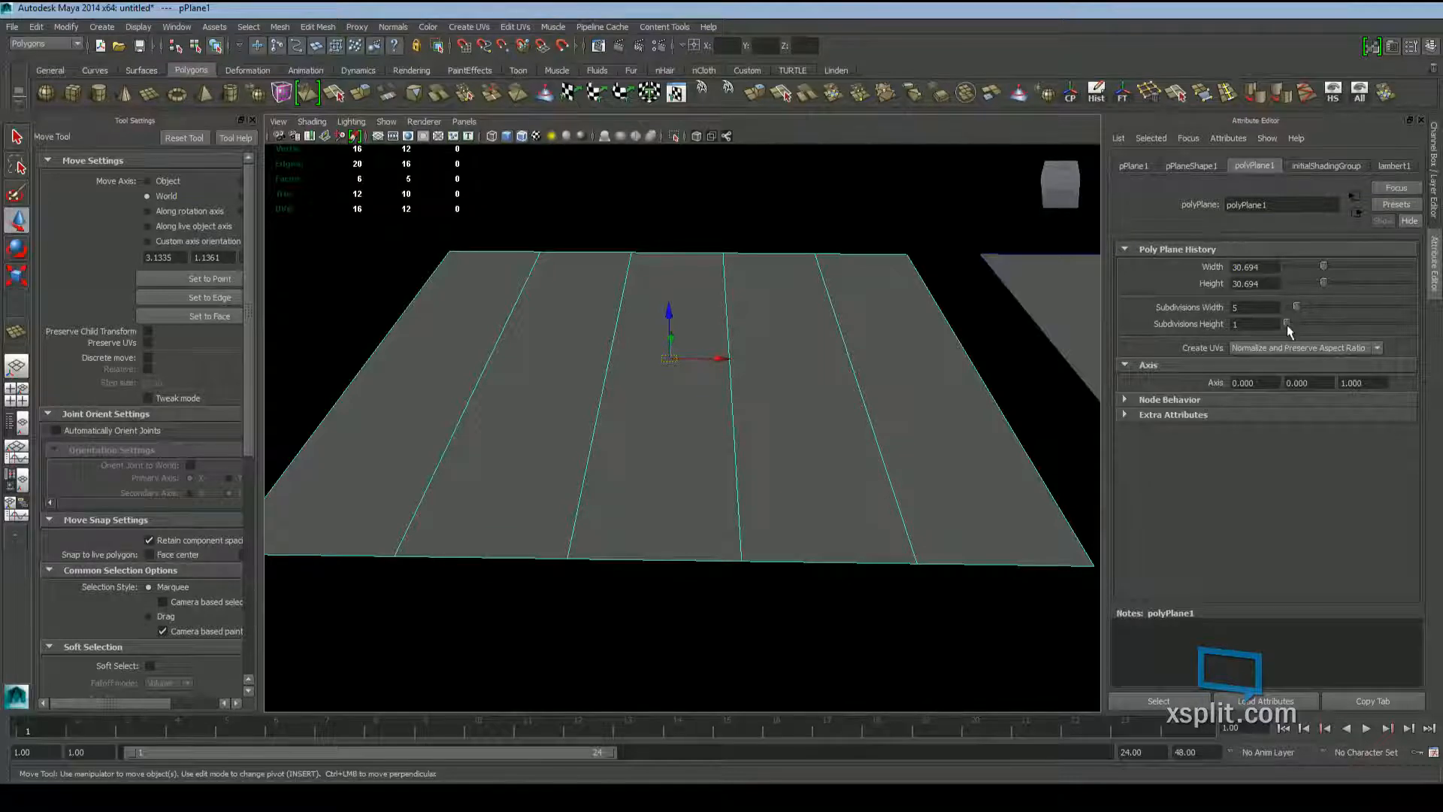
drag(1288, 324, 1297, 328)
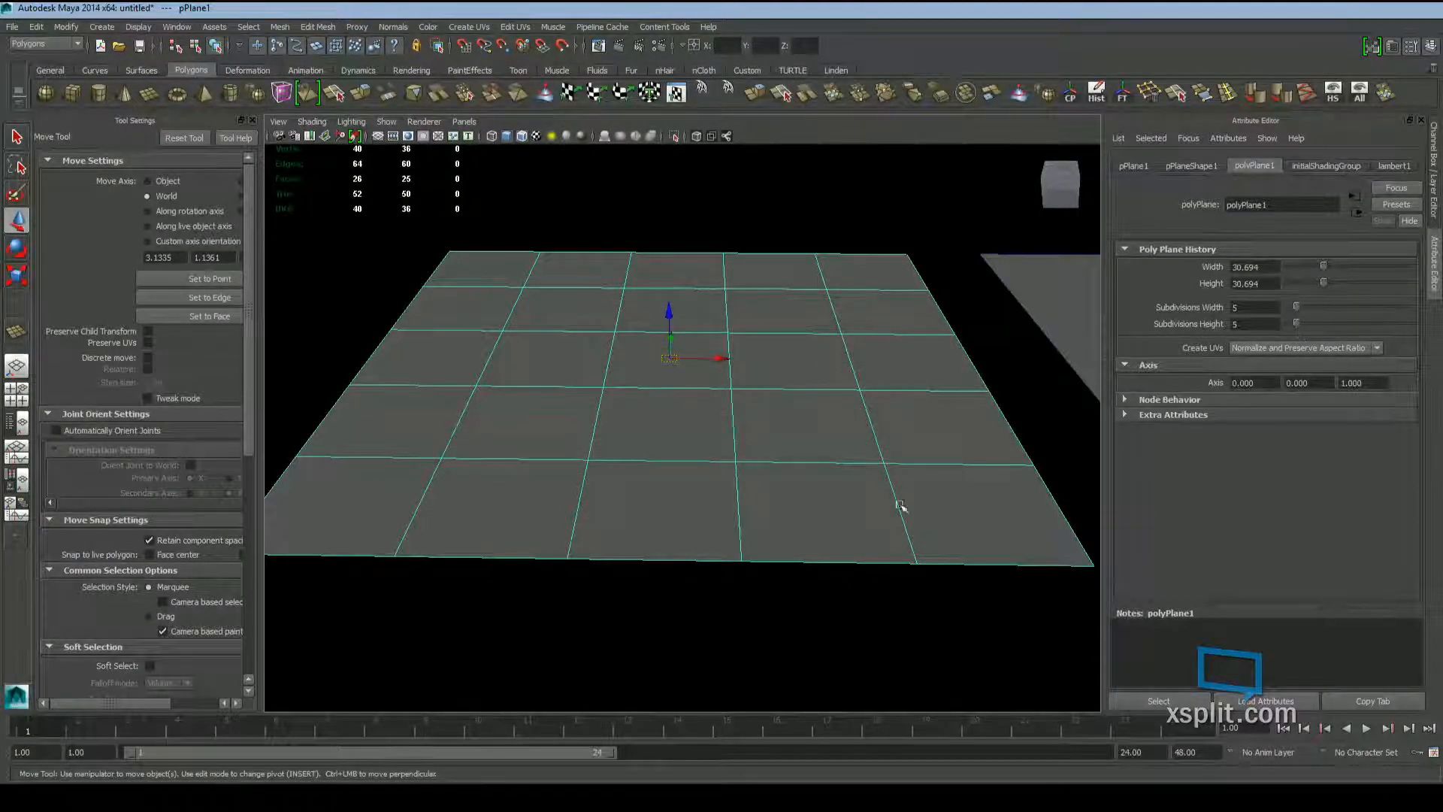
alt+drag(622, 443, 686, 475)
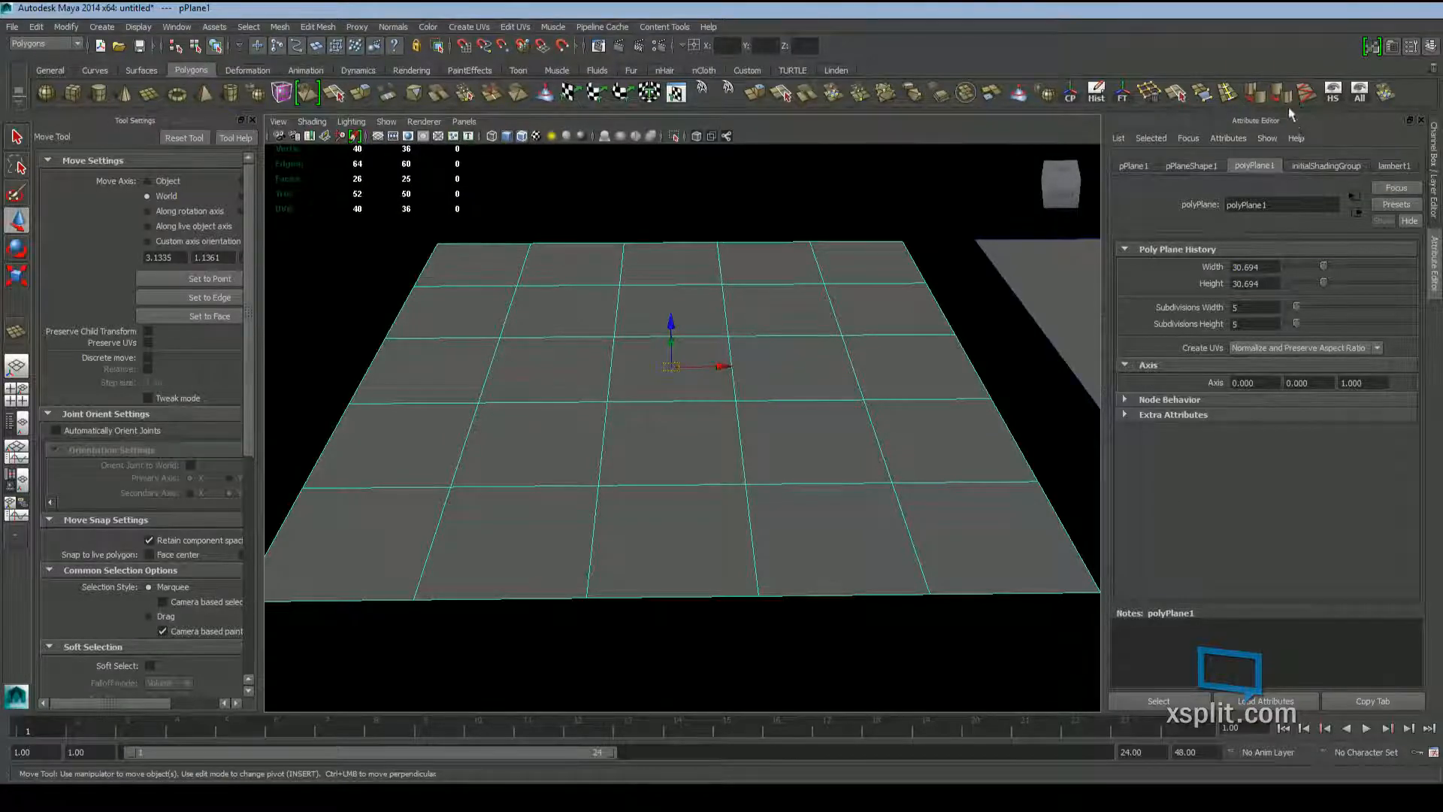
Apply Connect Components to the whole selected plane
click(1305, 94)
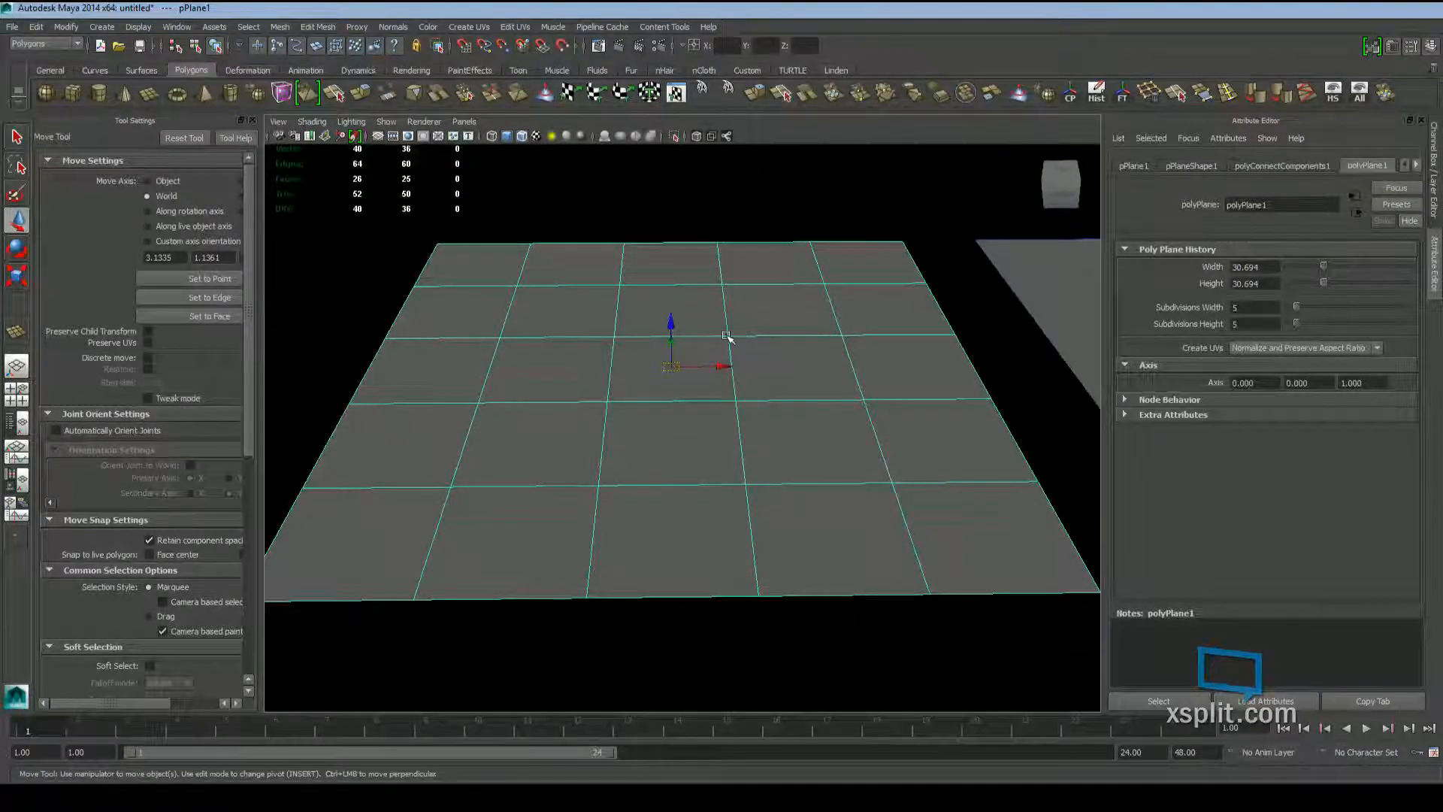
alt+middle_drag(753, 331, 765, 388)
scroll(765, 388, up, 2)
Select two diagonally opposite vertices of the plane's centre face in vertex mode and connect them with an edge
right_drag(757, 390, 694, 393)
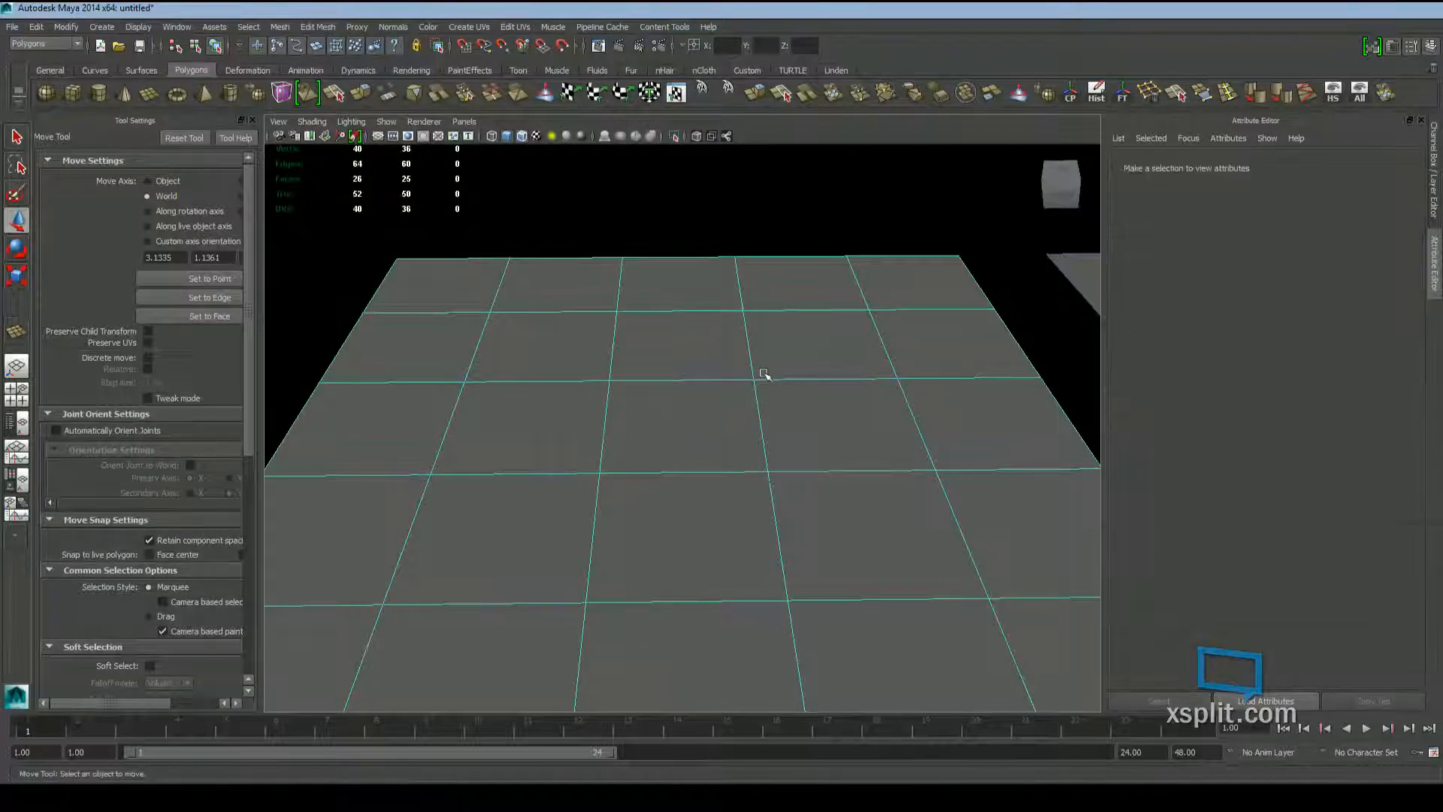
drag(777, 361, 594, 498)
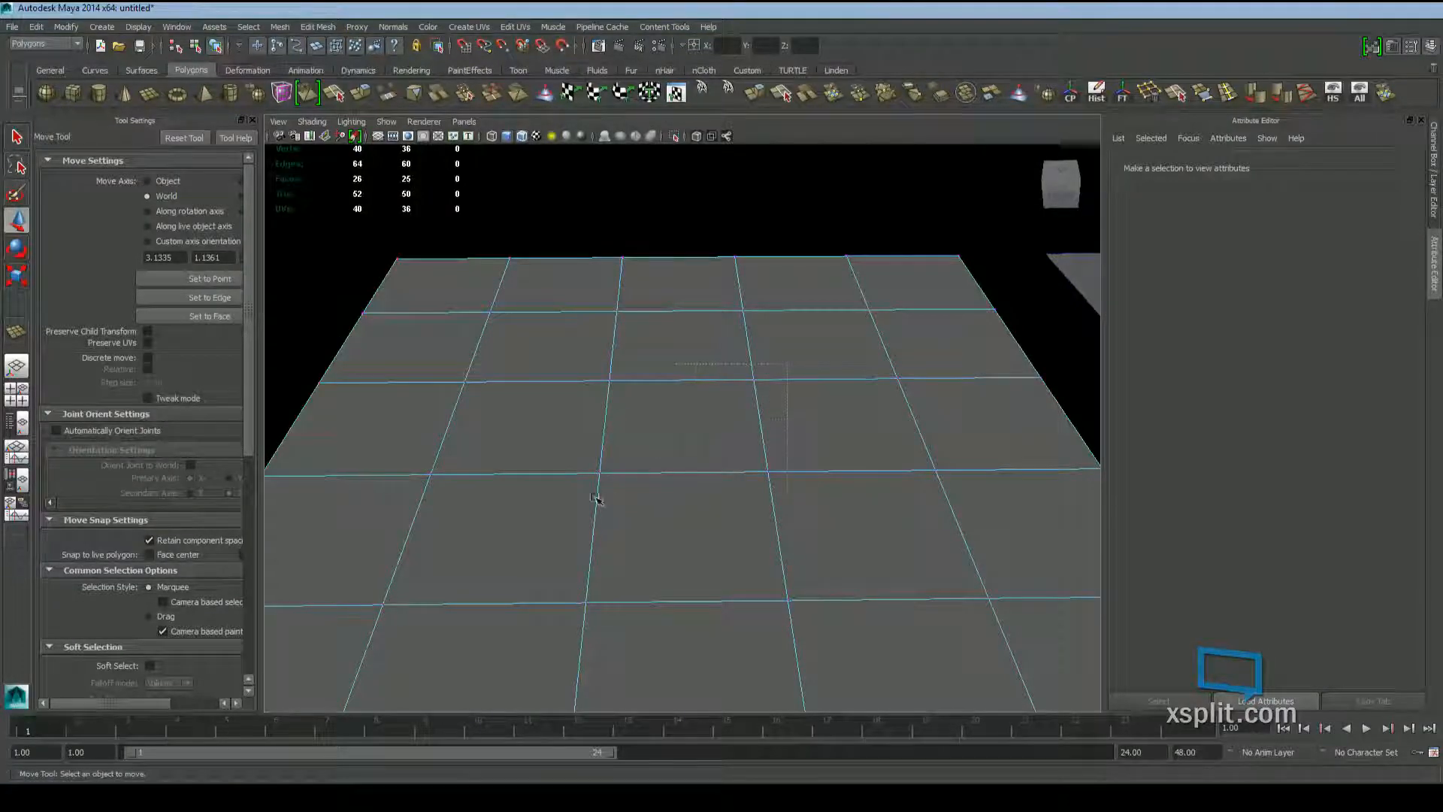
shift+drag(775, 428, 734, 502)
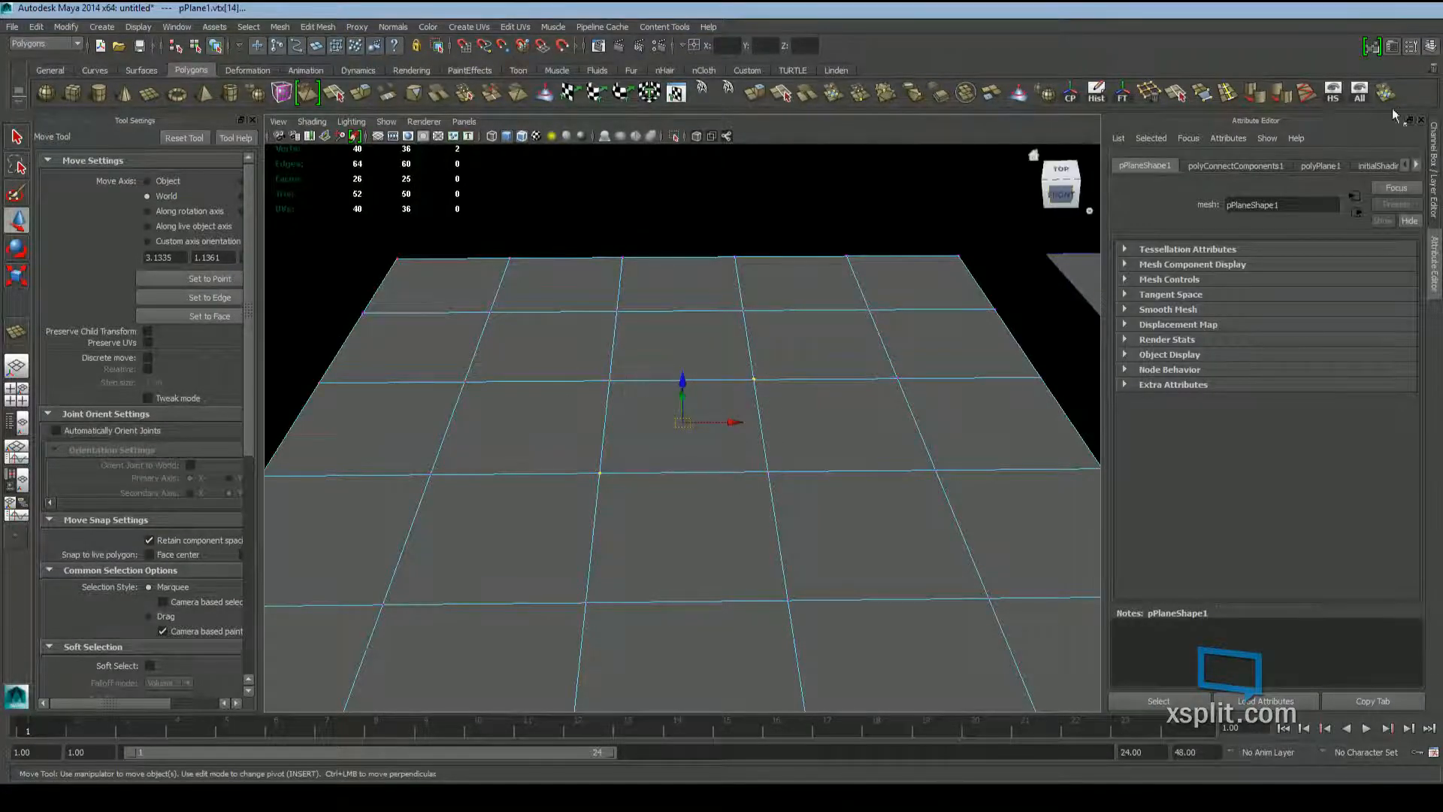
key(Delete)
scroll(876, 345, up, 3)
alt+drag(870, 358, 799, 380)
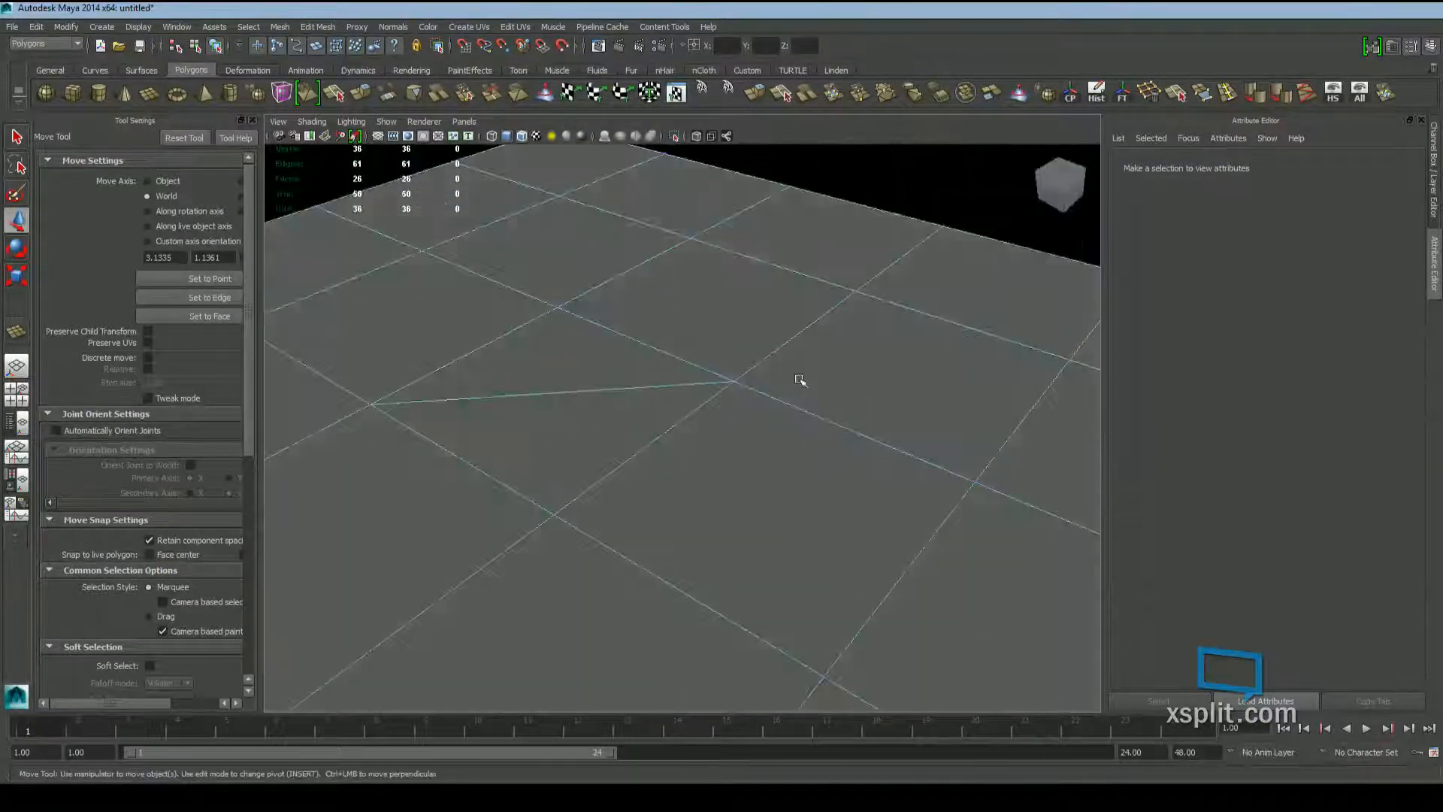
alt+middle_drag(812, 419, 817, 368)
Undo the diagonal edge across the plane's centre face
key(ctrl+z)
alt+right_drag(817, 368, 652, 333)
alt+drag(652, 333, 861, 353)
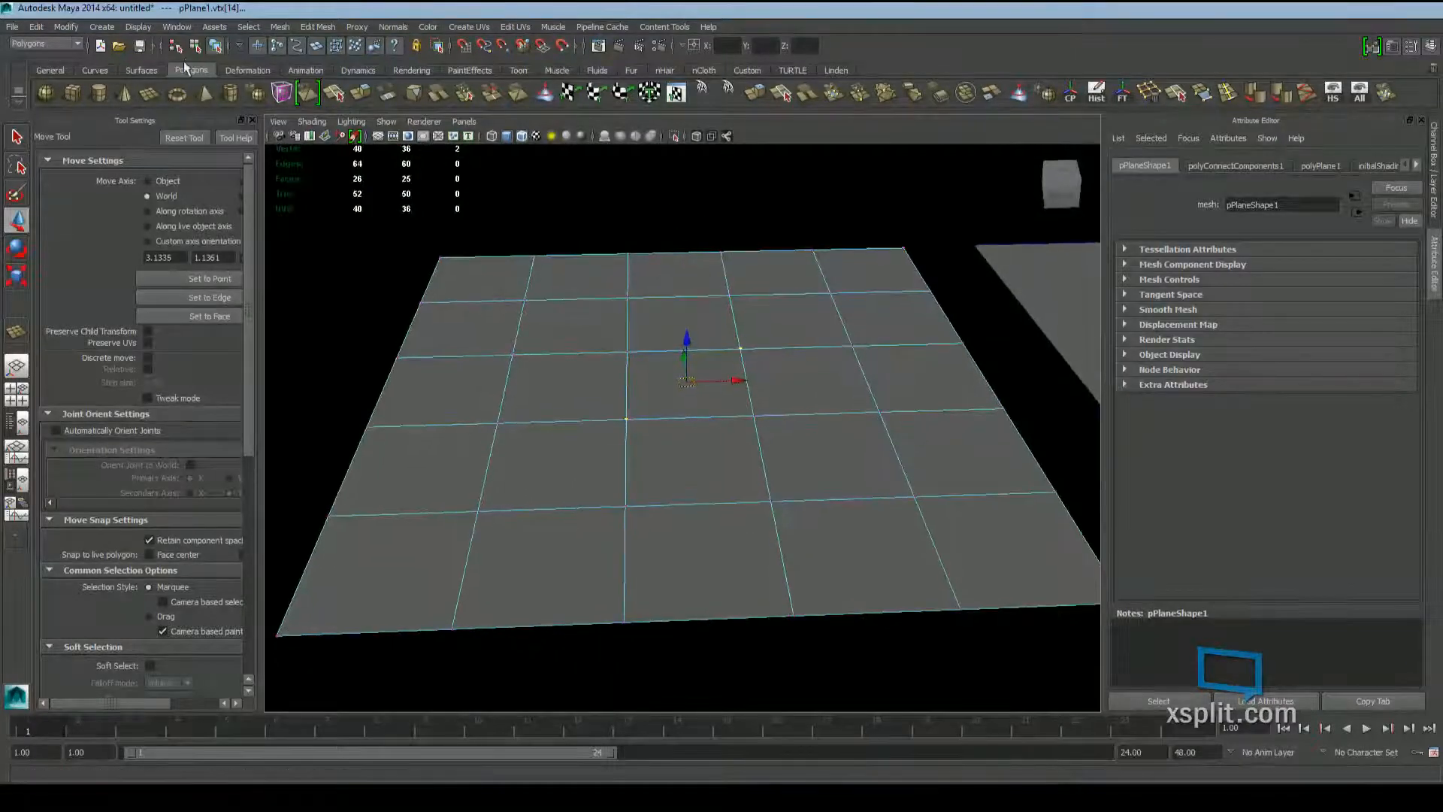
Return to object selection mode with the whole subdivided plane selected
click(214, 48)
click(207, 50)
scroll(781, 285, down, 5)
alt+drag(802, 299, 699, 357)
scroll(731, 294, up, 5)
scroll(819, 335, down, 4)
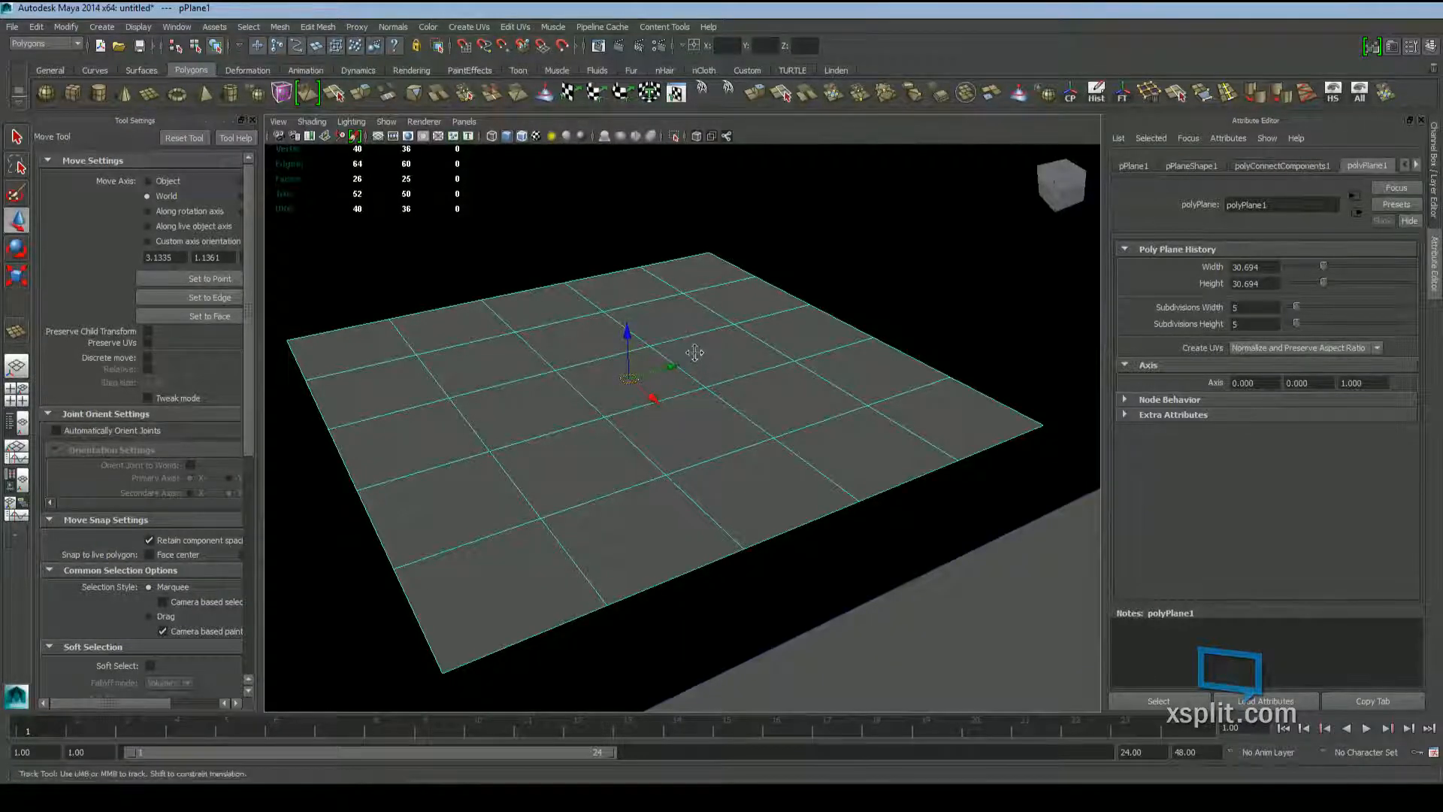
Reduce the plane's Subdivisions Width and Subdivisions Height to 3 each
alt+middle_drag(698, 359, 718, 359)
alt+drag(718, 358, 660, 359)
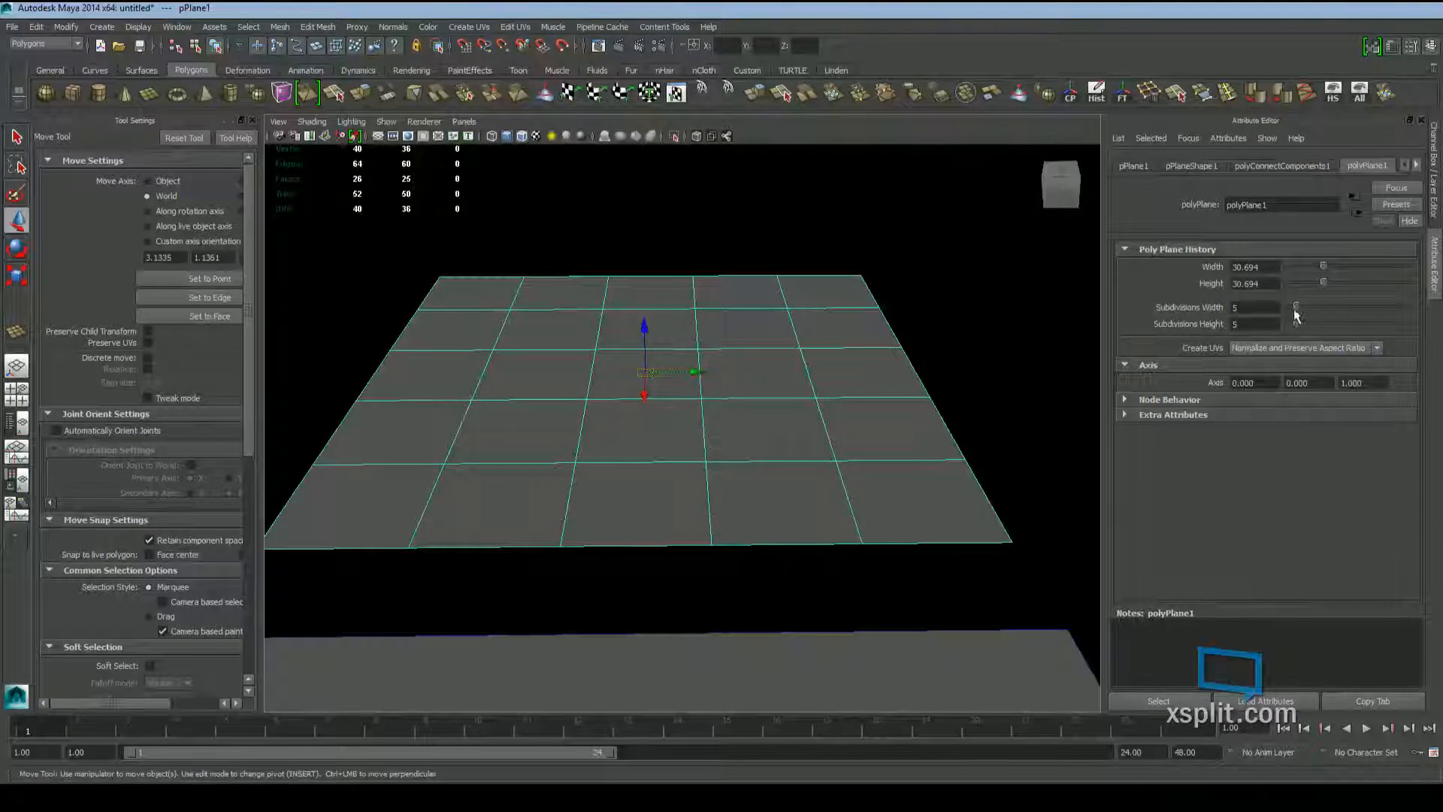
drag(1296, 307, 1291, 327)
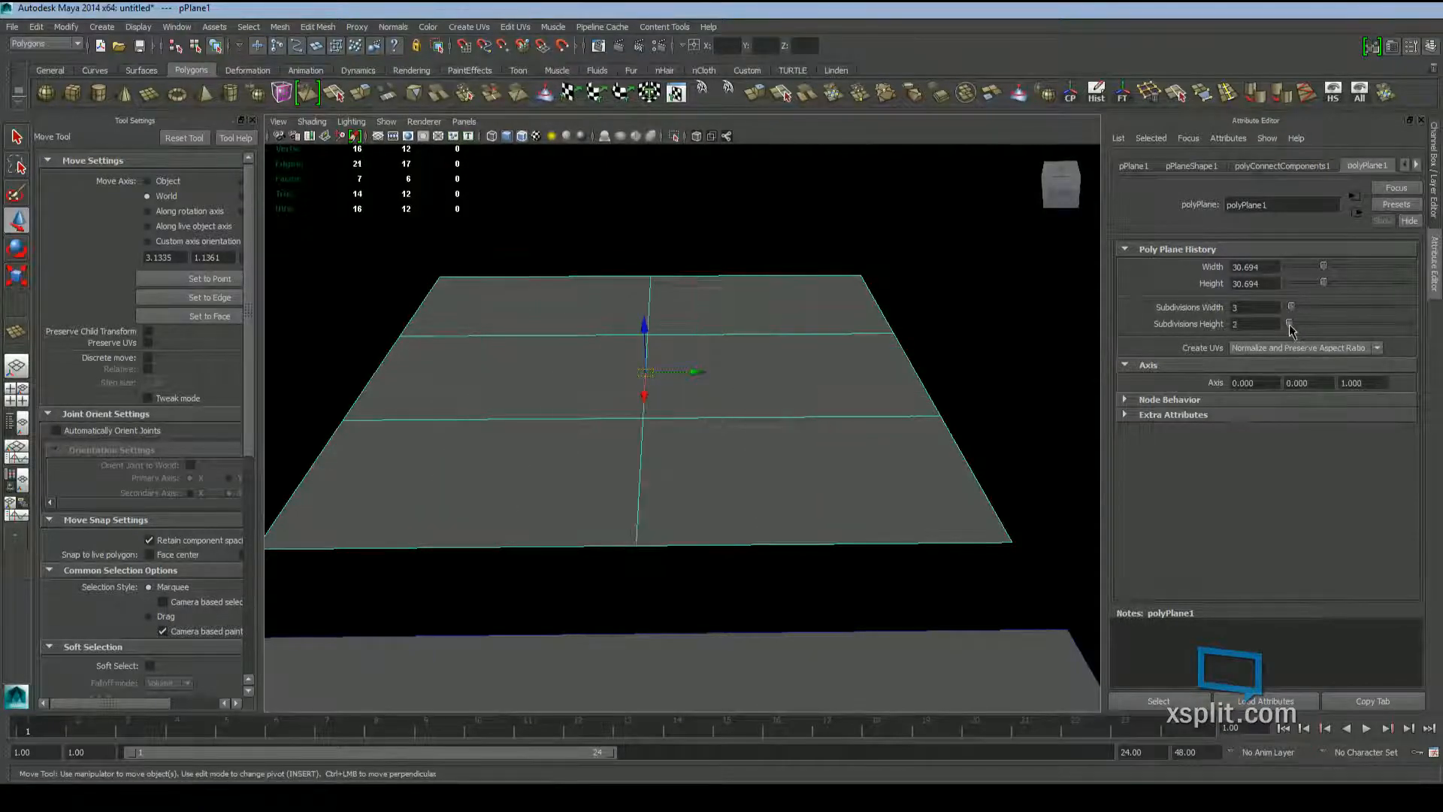
alt+drag(957, 371, 918, 390)
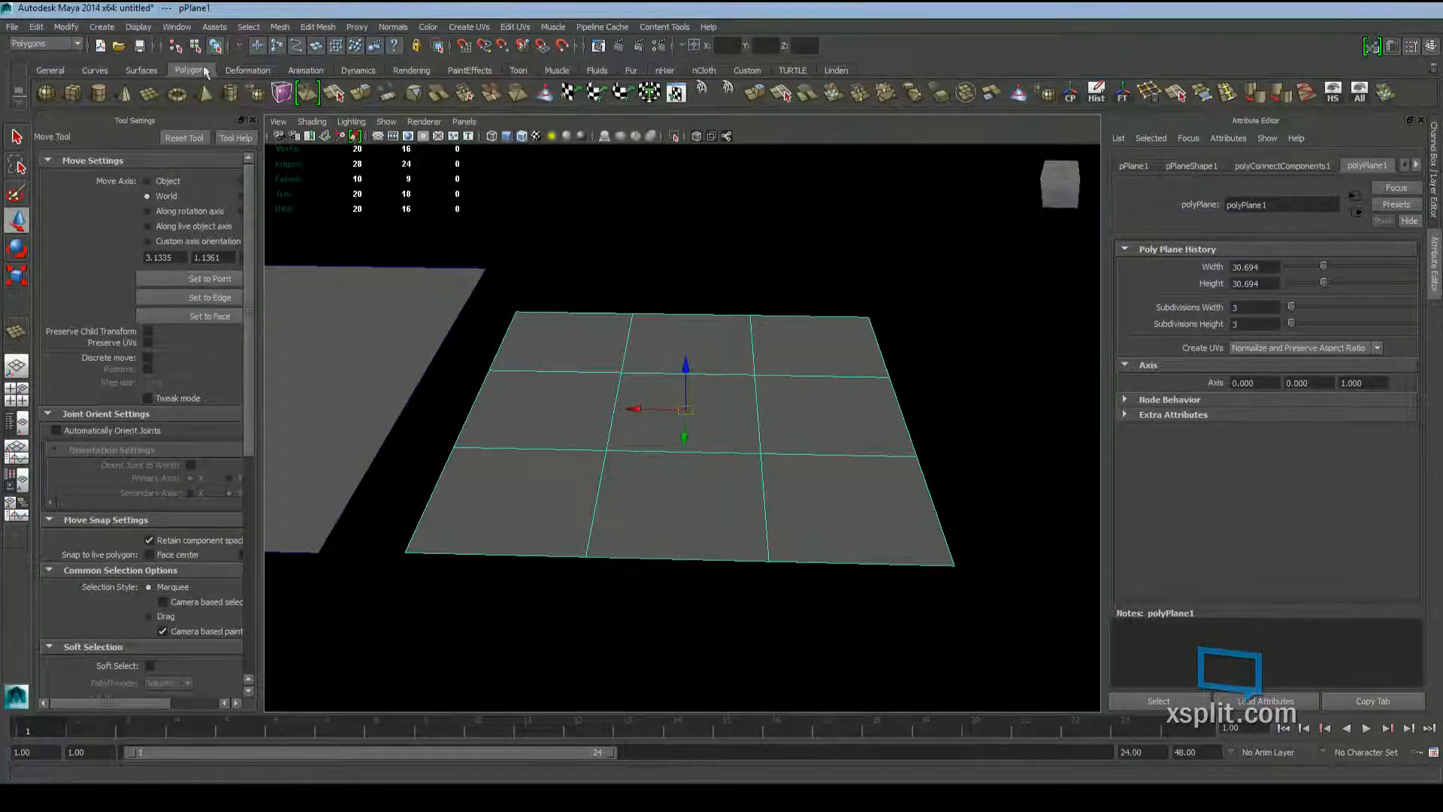
Switch the plane to component selection mode for working with its vertices
click(195, 47)
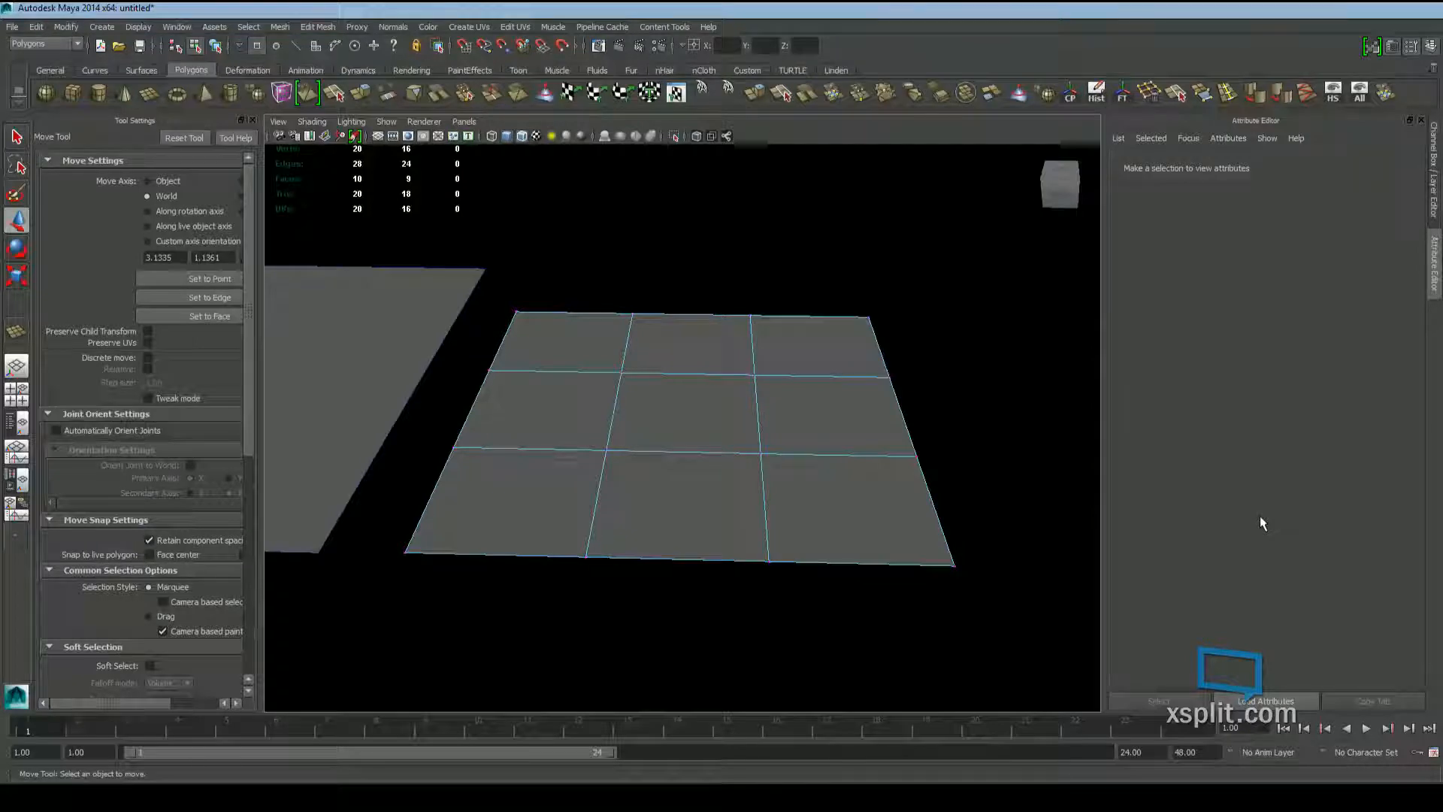
scroll(659, 483, up, 3)
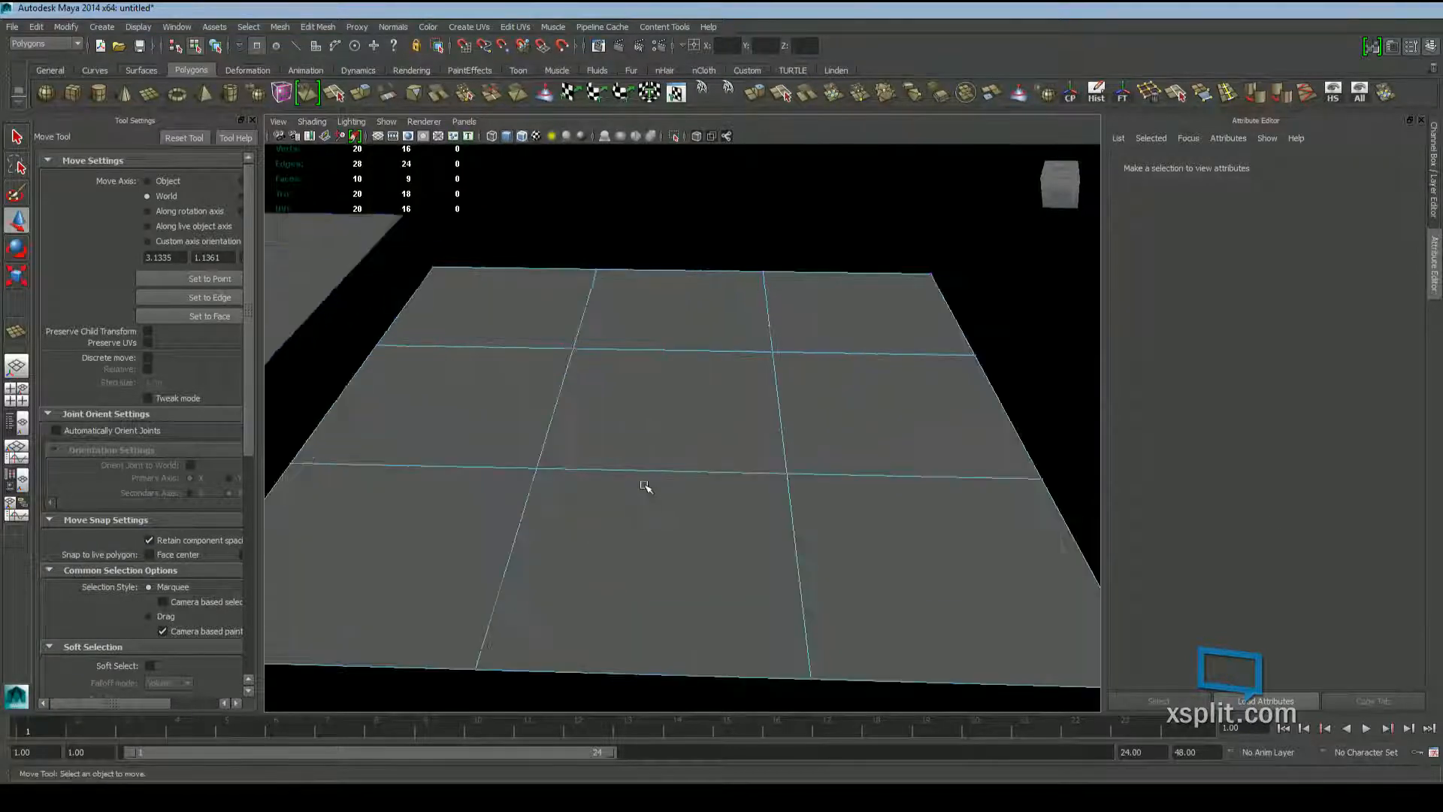
alt+drag(647, 486, 719, 452)
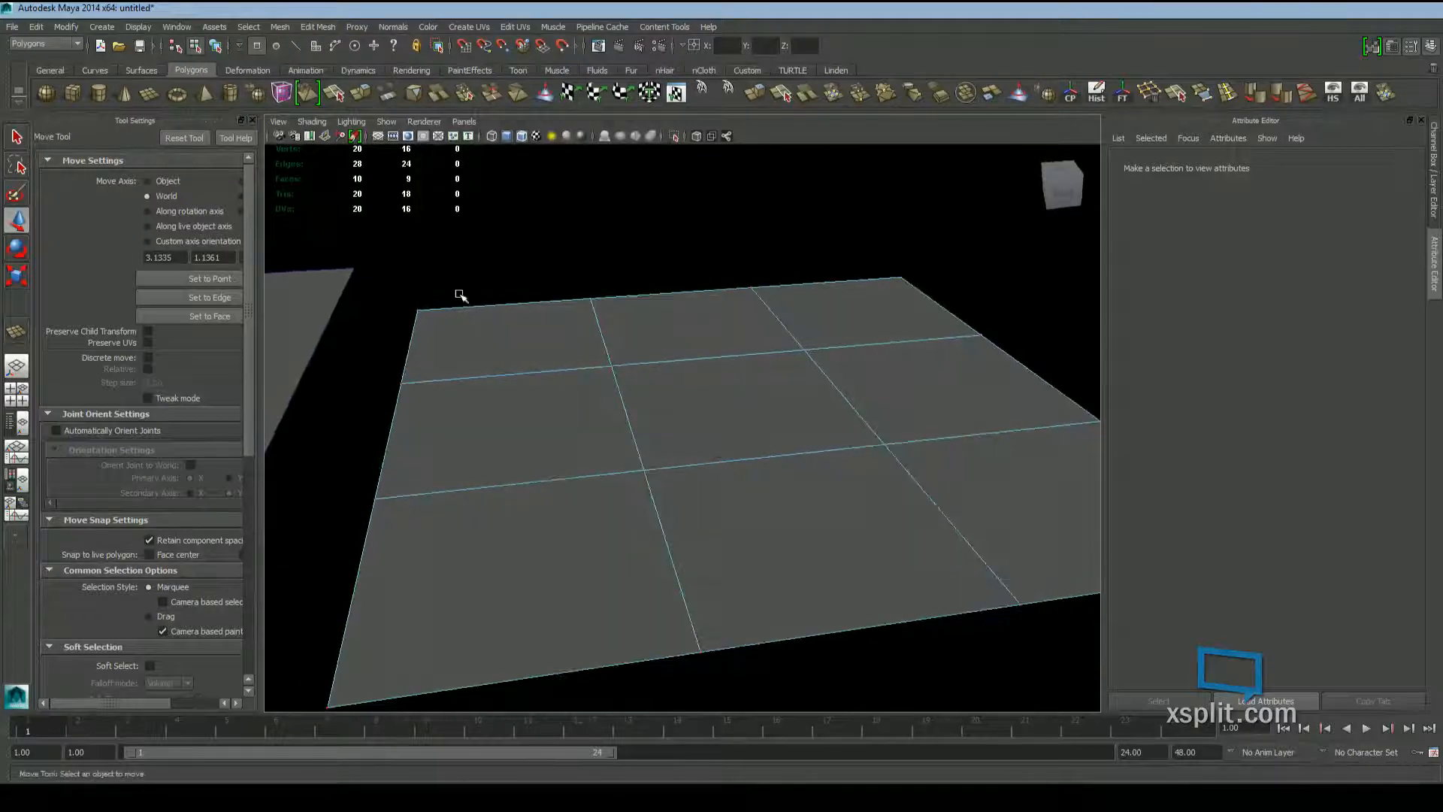
Select single vertices of the plane one after another, including an inner intersection and an outer corner
drag(464, 281, 375, 334)
drag(663, 316, 543, 400)
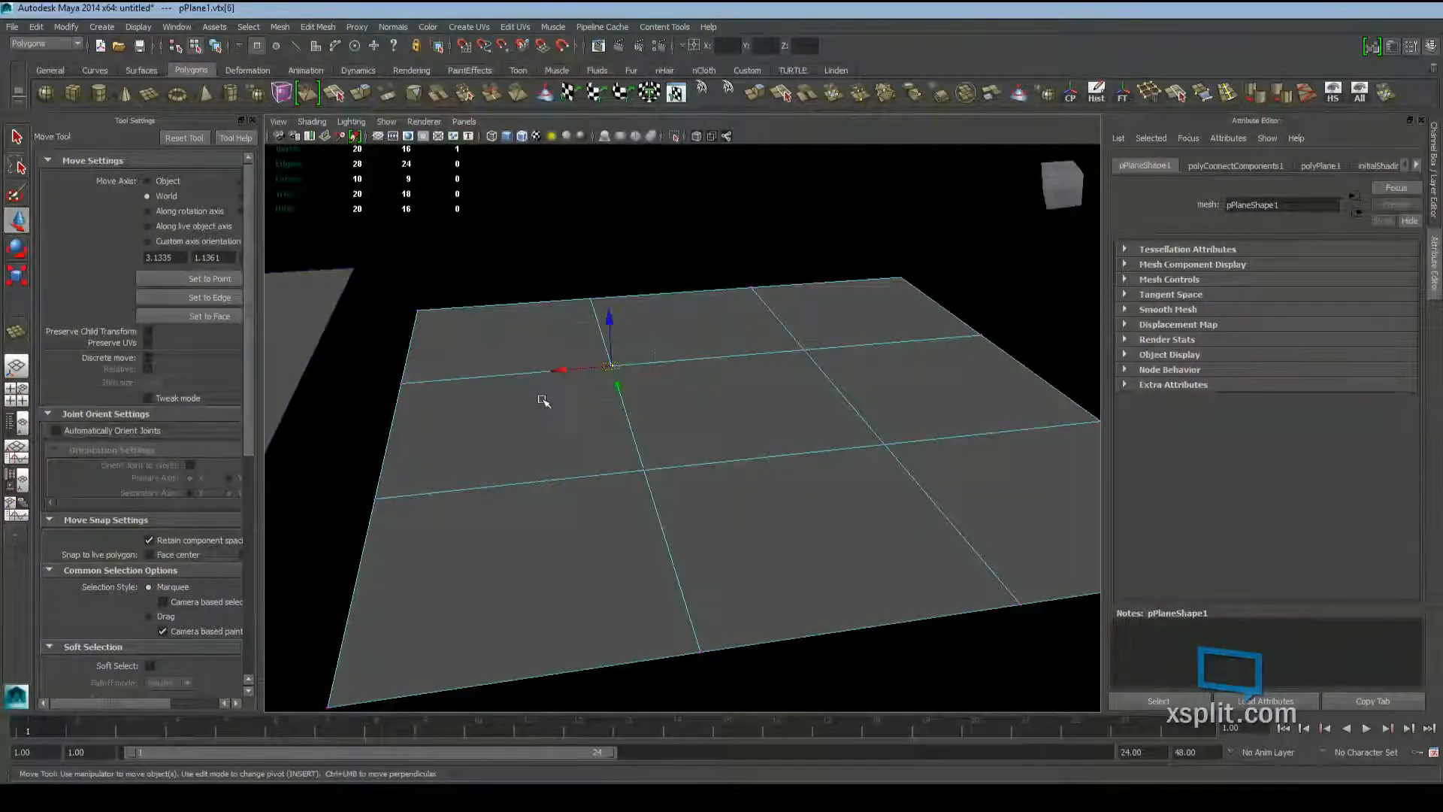
drag(958, 393, 806, 510)
alt+middle_drag(932, 556, 783, 471)
alt+drag(891, 474, 661, 609)
scroll(889, 492, down, 3)
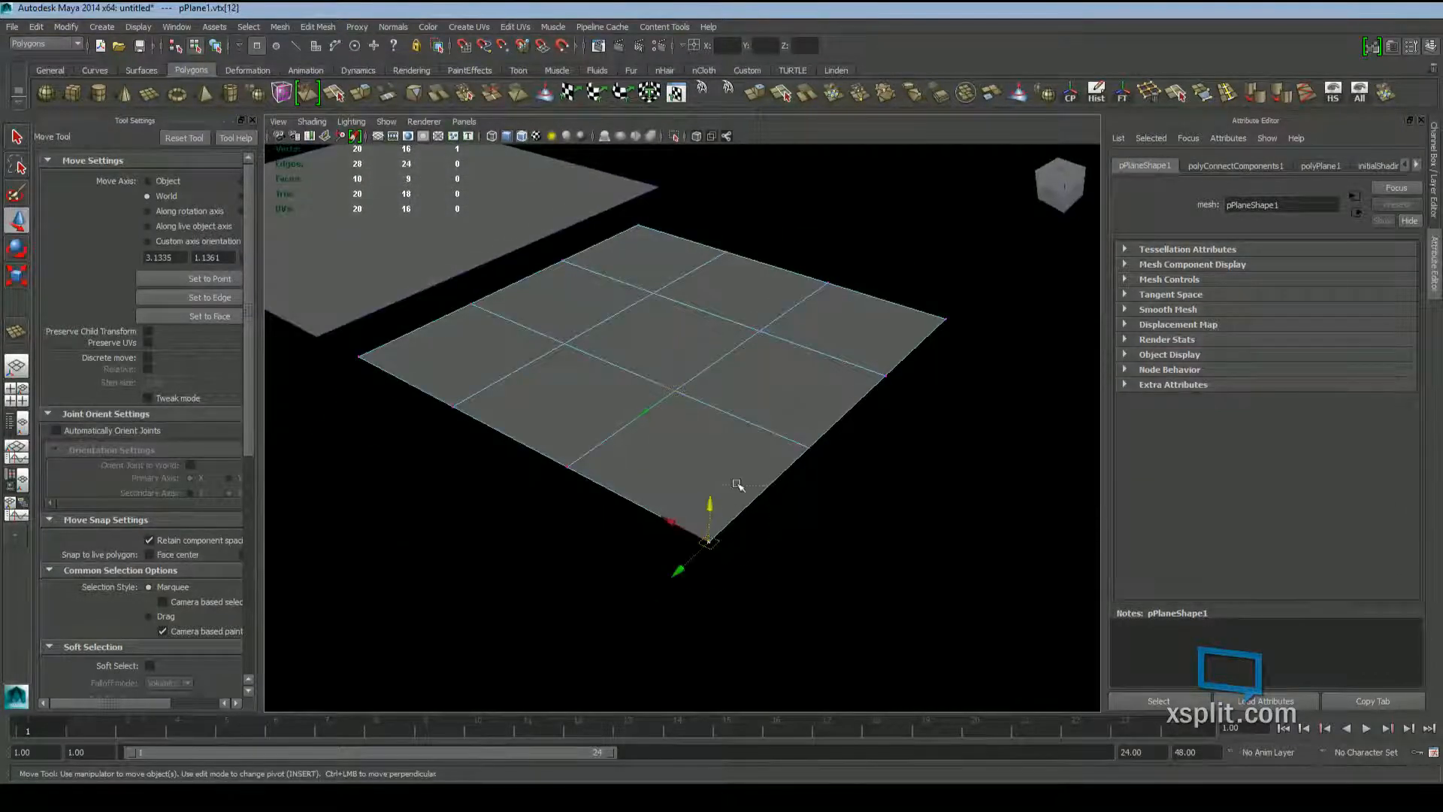
Examine the plane's selected corner vertex and its move manipulator from different angles
alt+drag(710, 526, 715, 393)
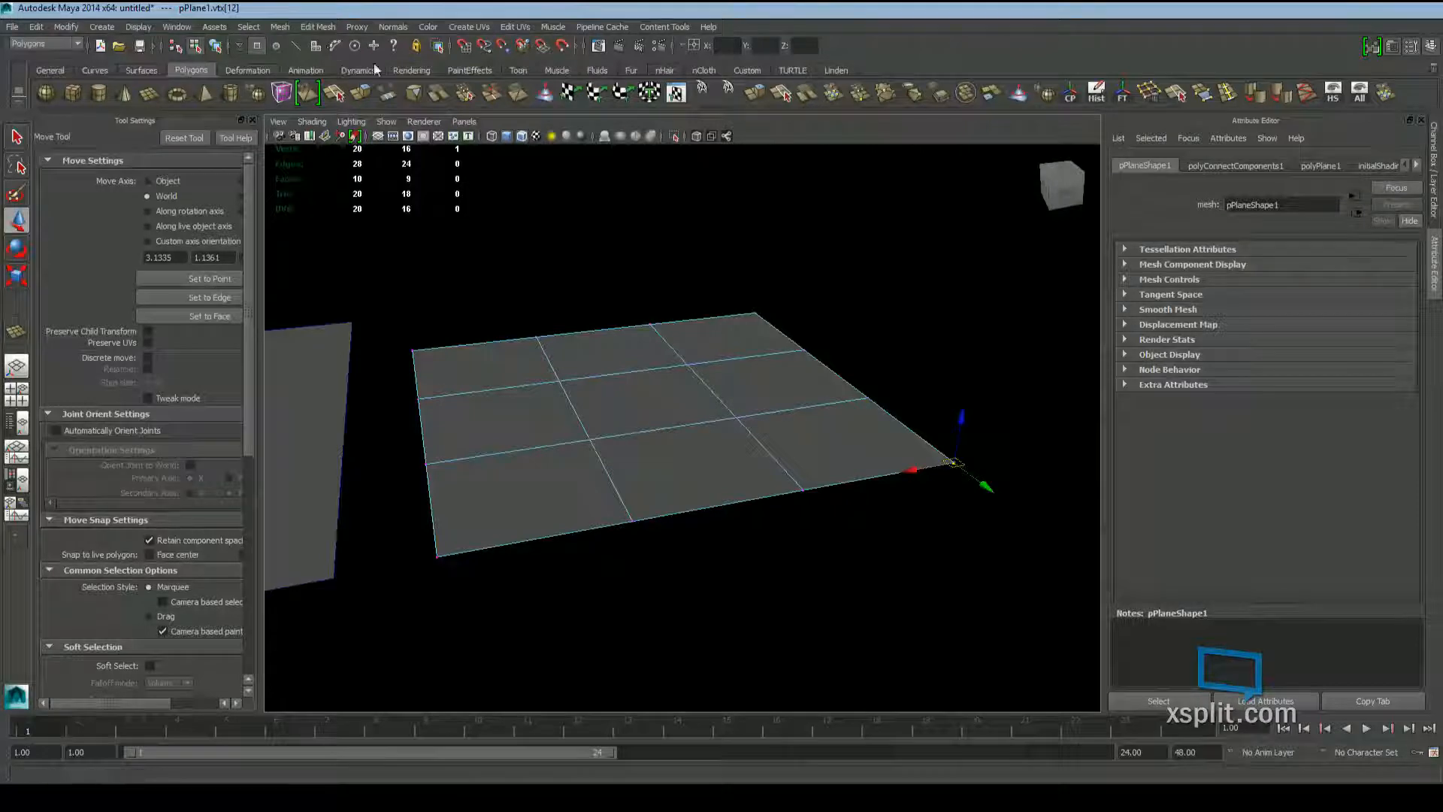
alt+drag(800, 472, 805, 422)
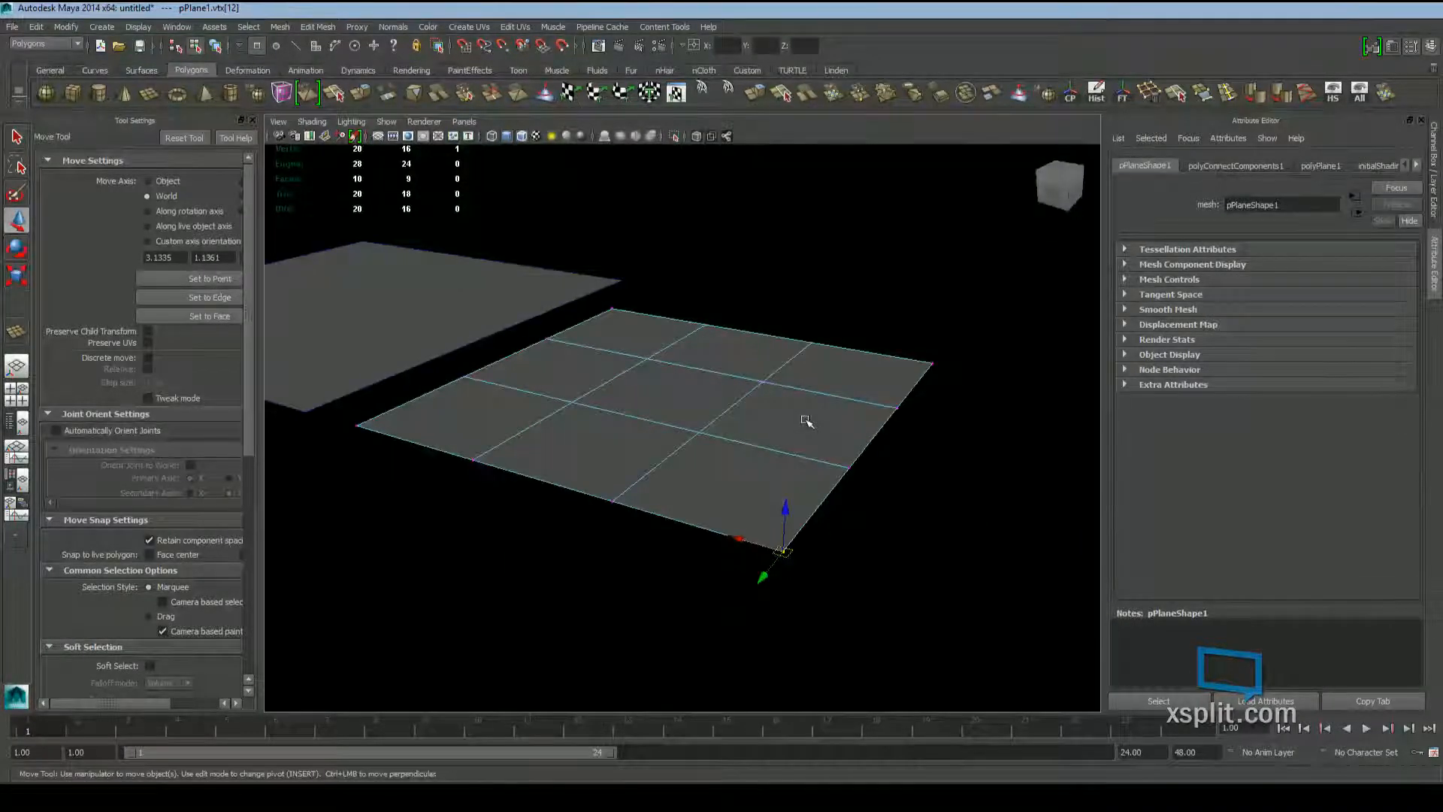
alt+drag(661, 483, 853, 482)
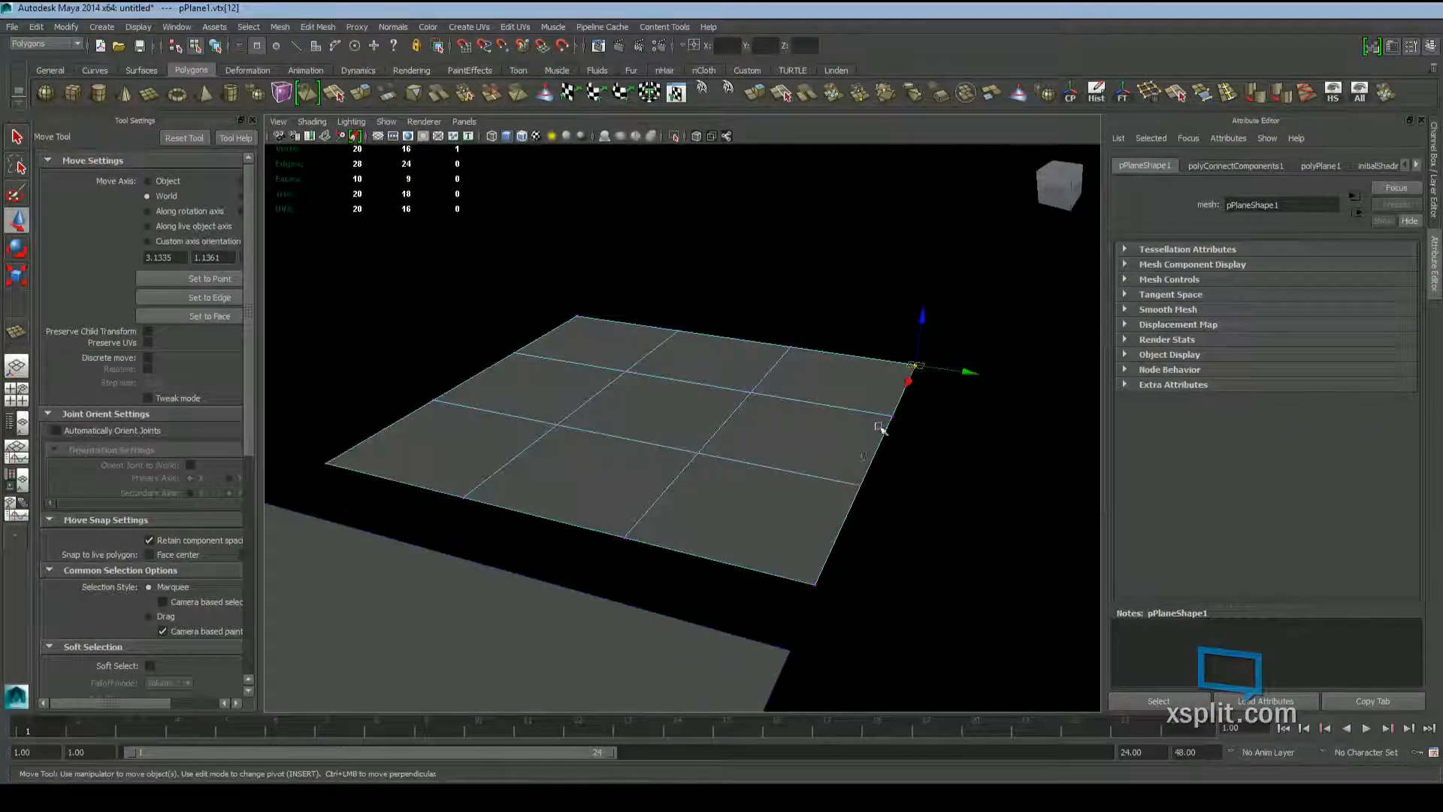
alt+drag(880, 421, 754, 417)
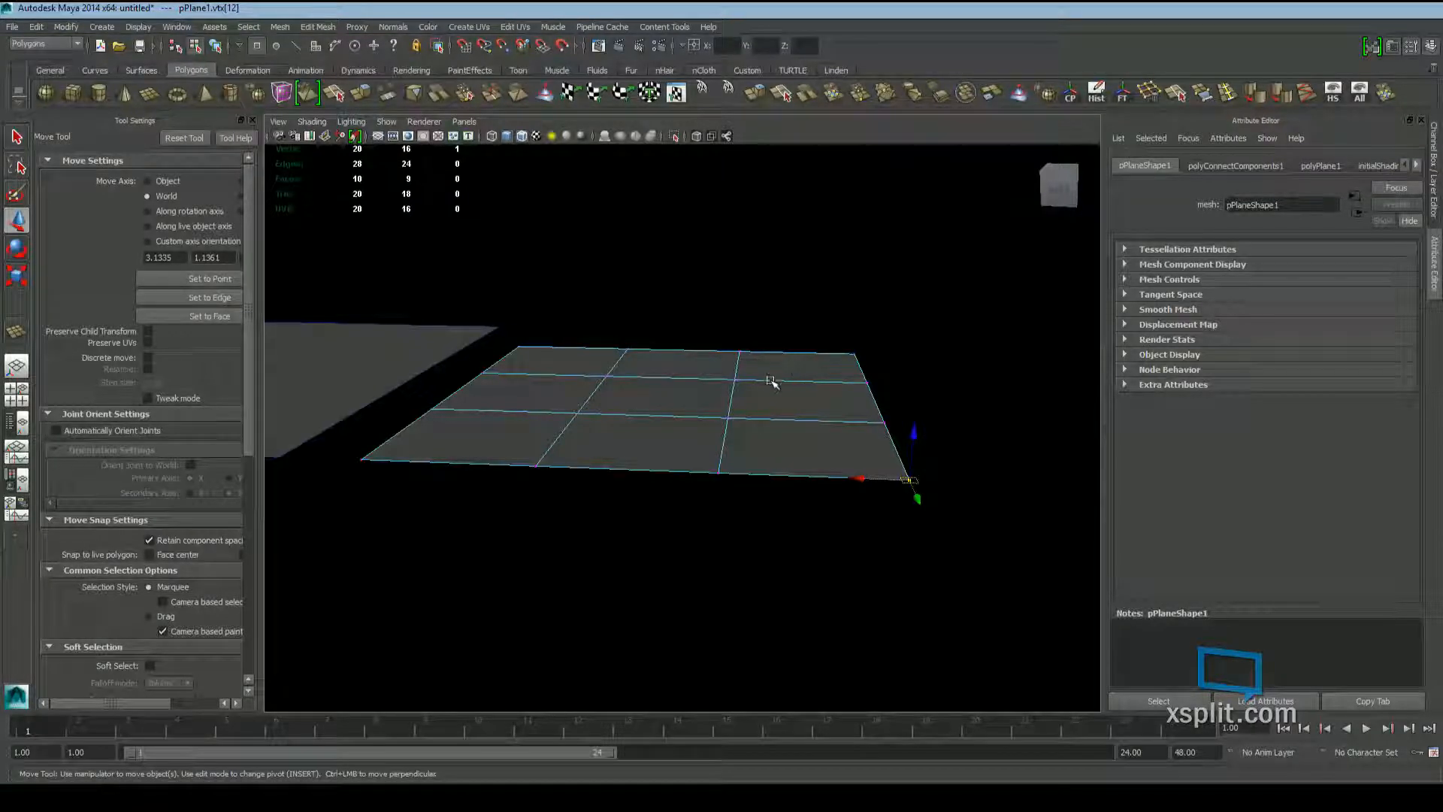
Marquee-select a three-by-three block of the plane's vertices, and extend the selection to every vertex except one corner
scroll(772, 381, up, 4)
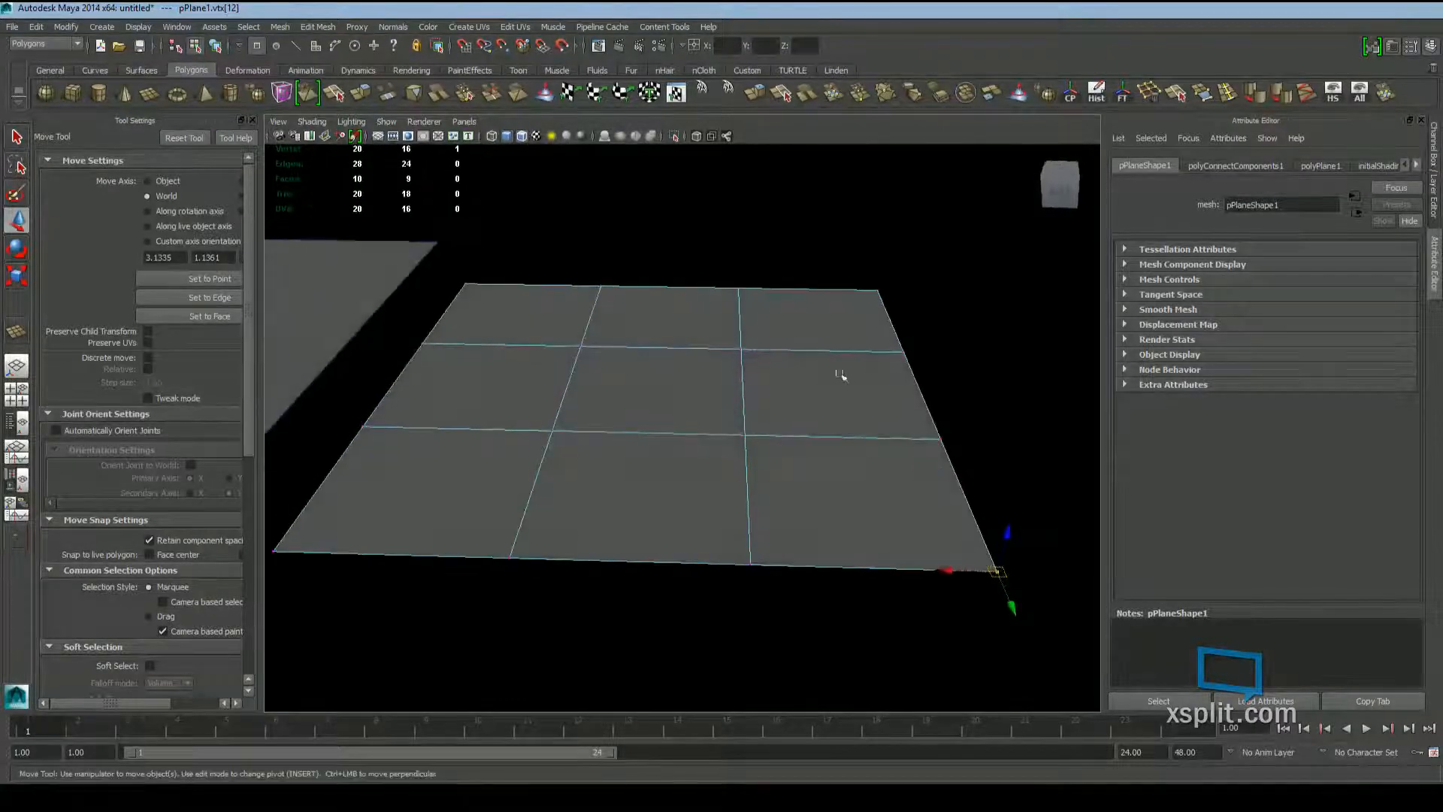
drag(1056, 304, 493, 635)
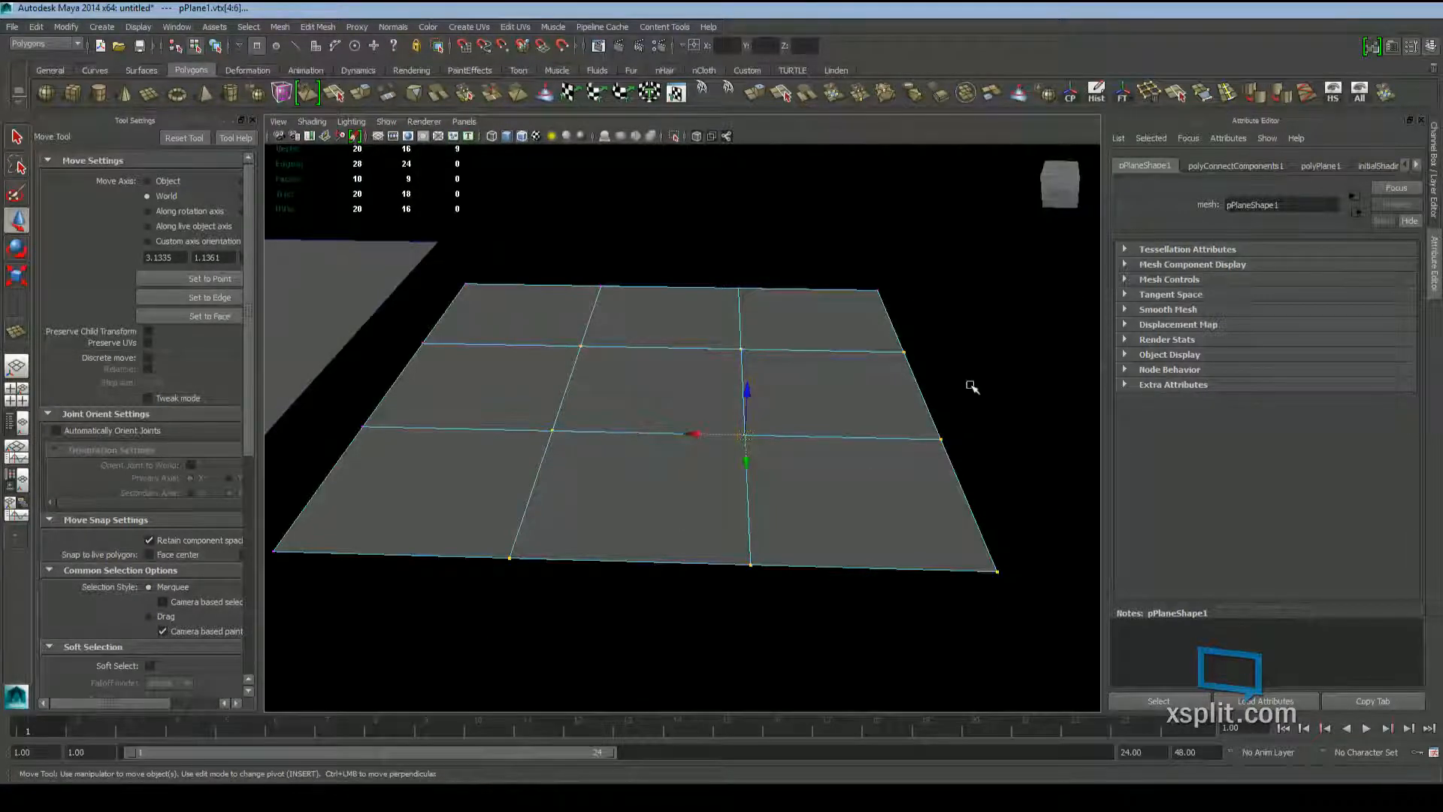
drag(945, 223, 256, 712)
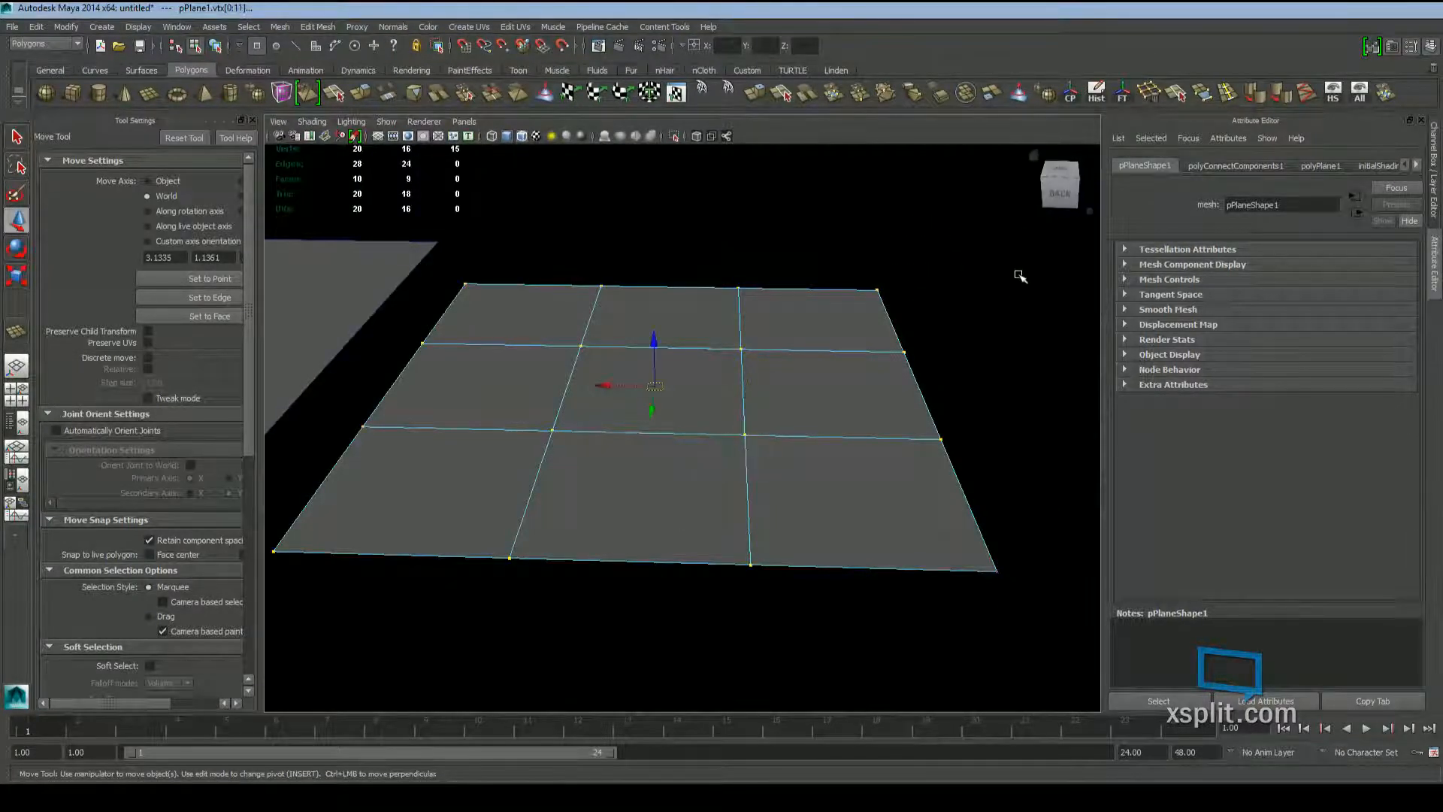
Select all vertices of the plane and set both its width and height subdivisions to 6
drag(1023, 240, 199, 680)
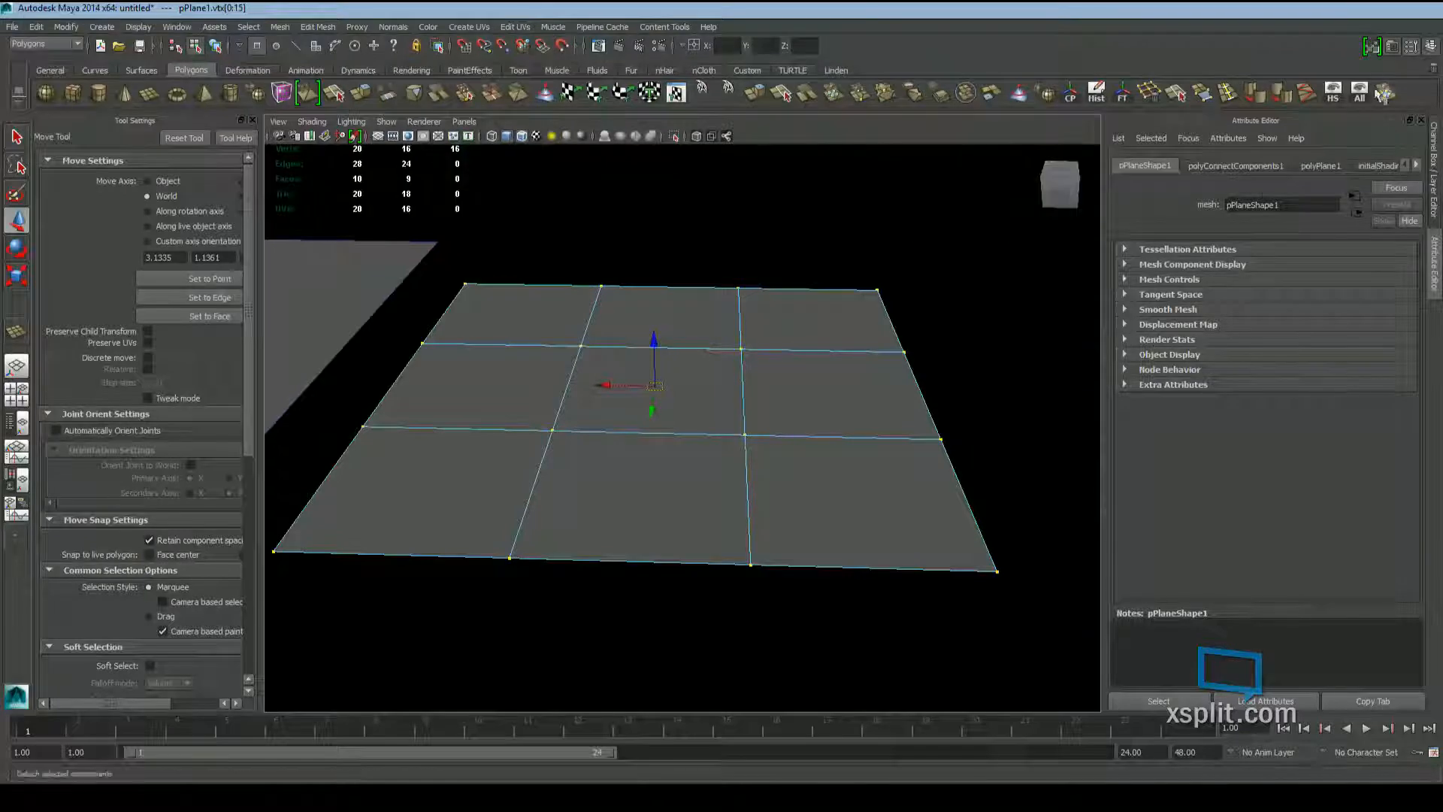
click(1251, 169)
click(1312, 167)
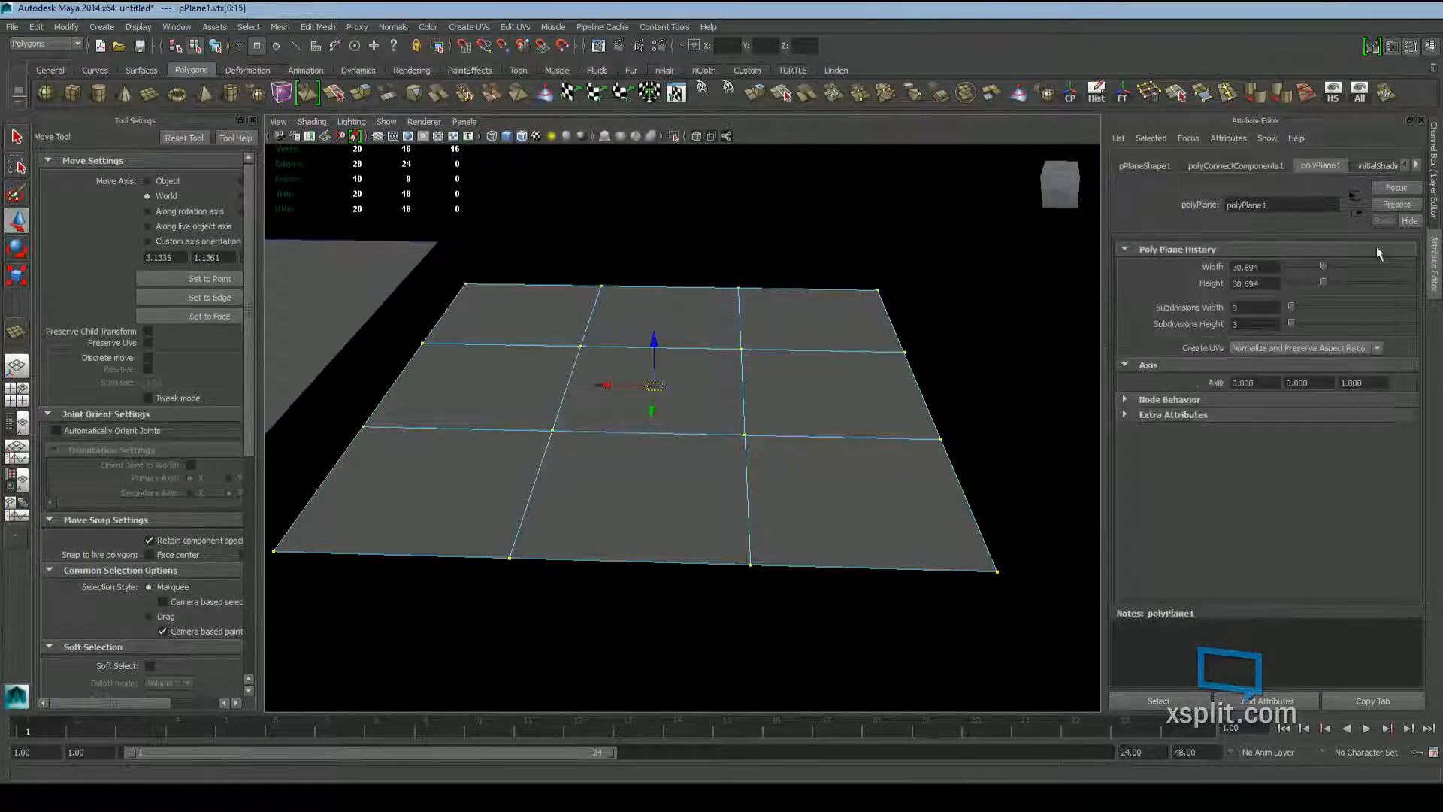
drag(1292, 308, 1301, 329)
Marquee-select different blocks of vertices across the subdivided plane, one area after another
alt+drag(773, 296, 805, 358)
drag(937, 243, 723, 445)
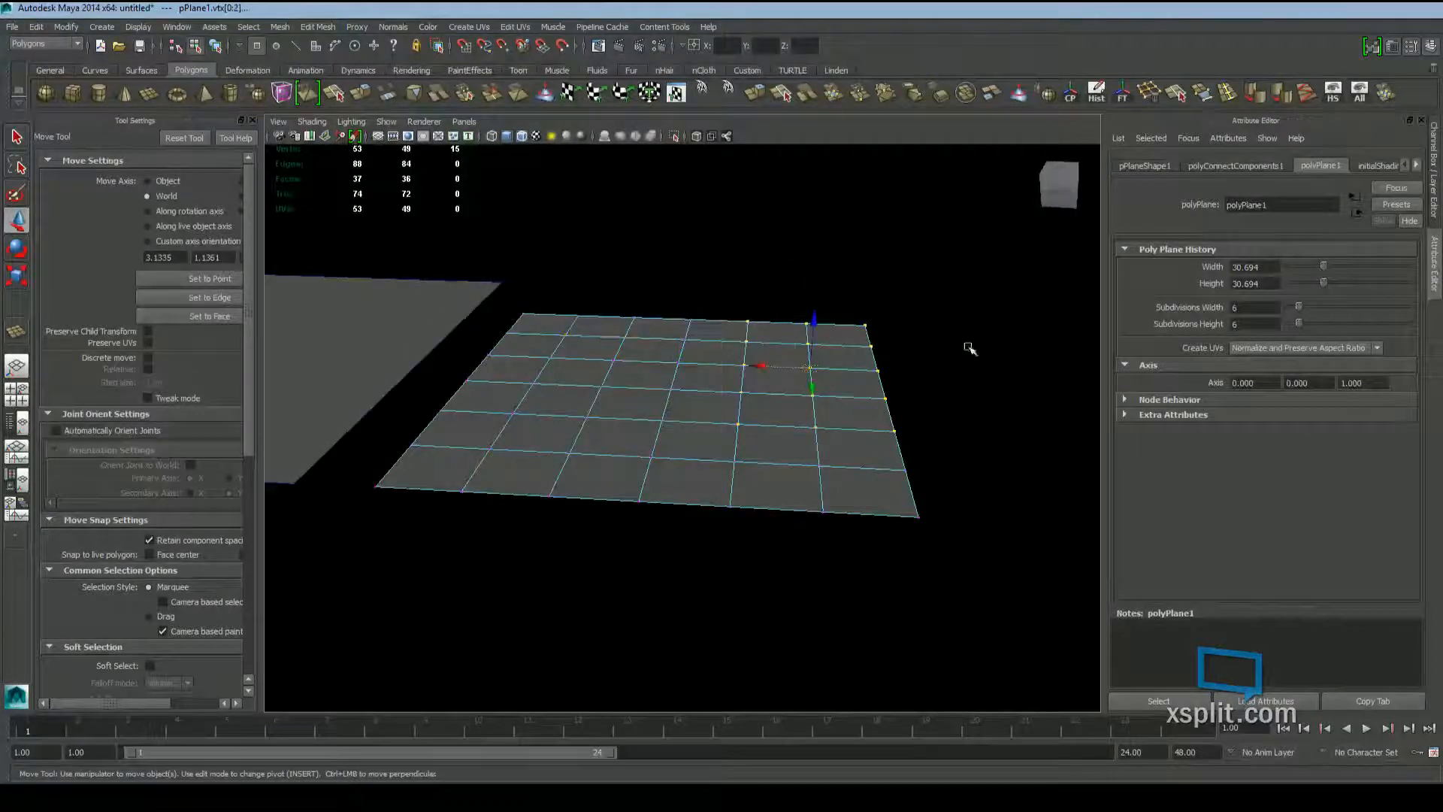
drag(514, 363, 433, 492)
drag(761, 263, 610, 392)
drag(808, 421, 981, 601)
drag(437, 380, 293, 630)
drag(609, 266, 398, 460)
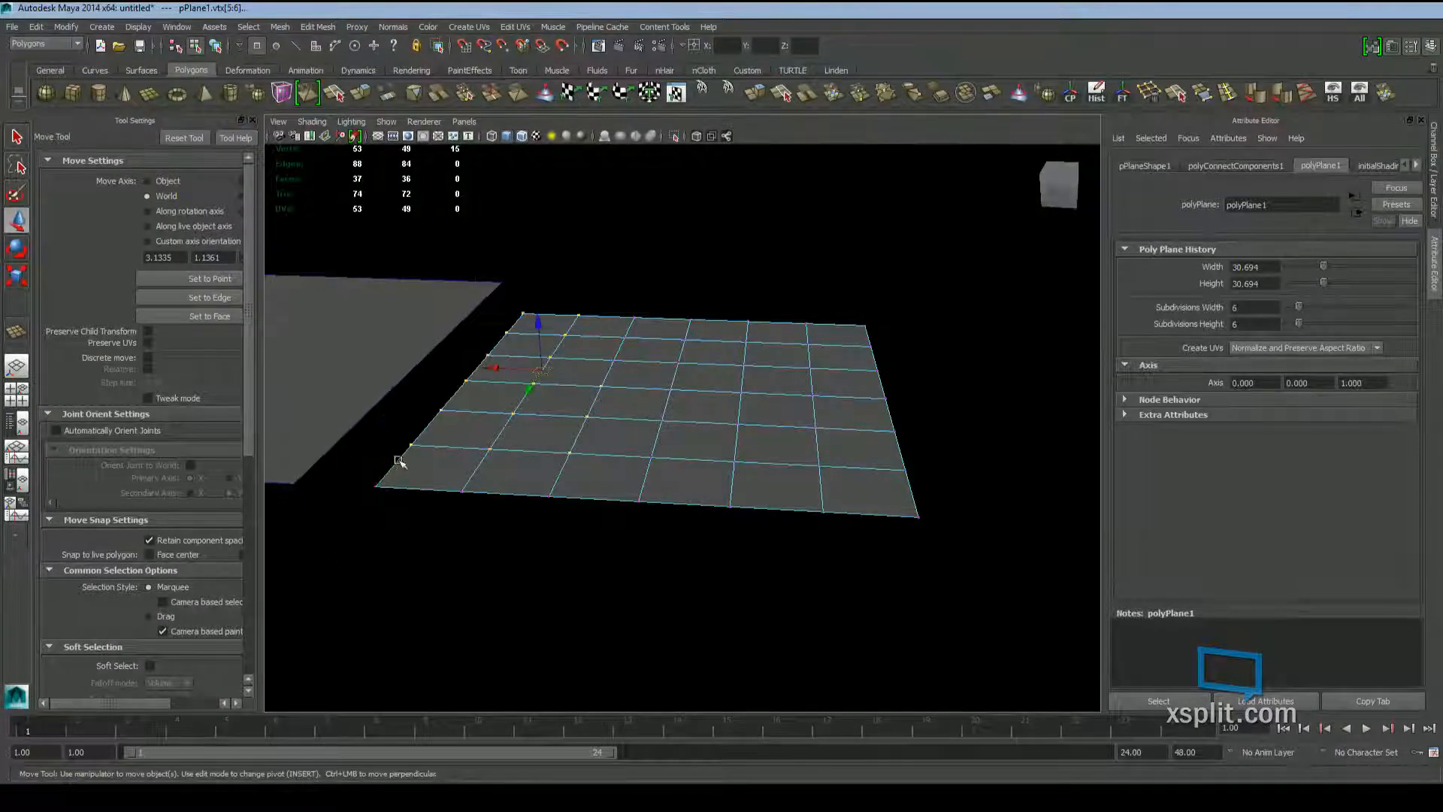
Select a single corner vertex, select one vertex on the outer edge, and clear the selection
drag(945, 271, 895, 338)
click(864, 324)
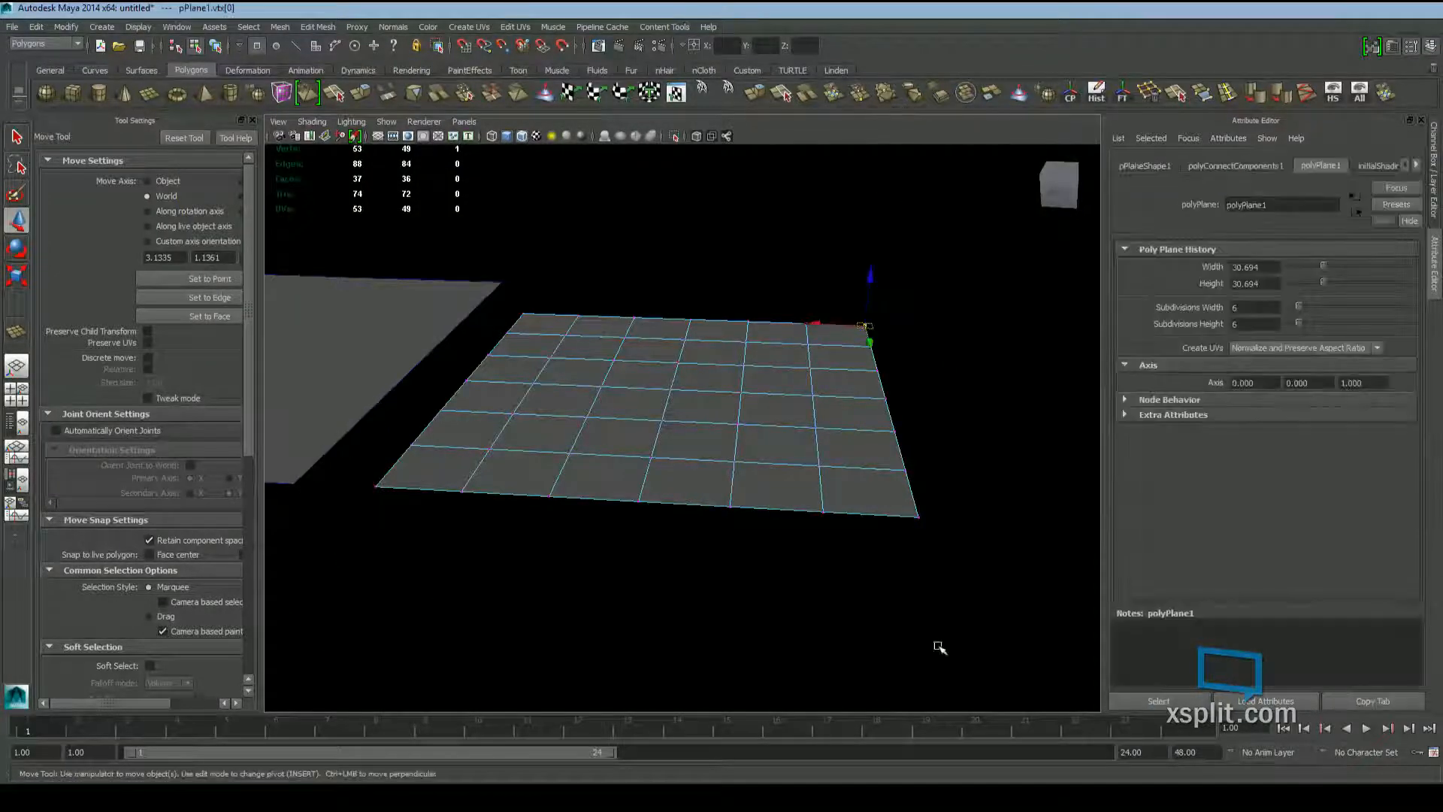
click(905, 470)
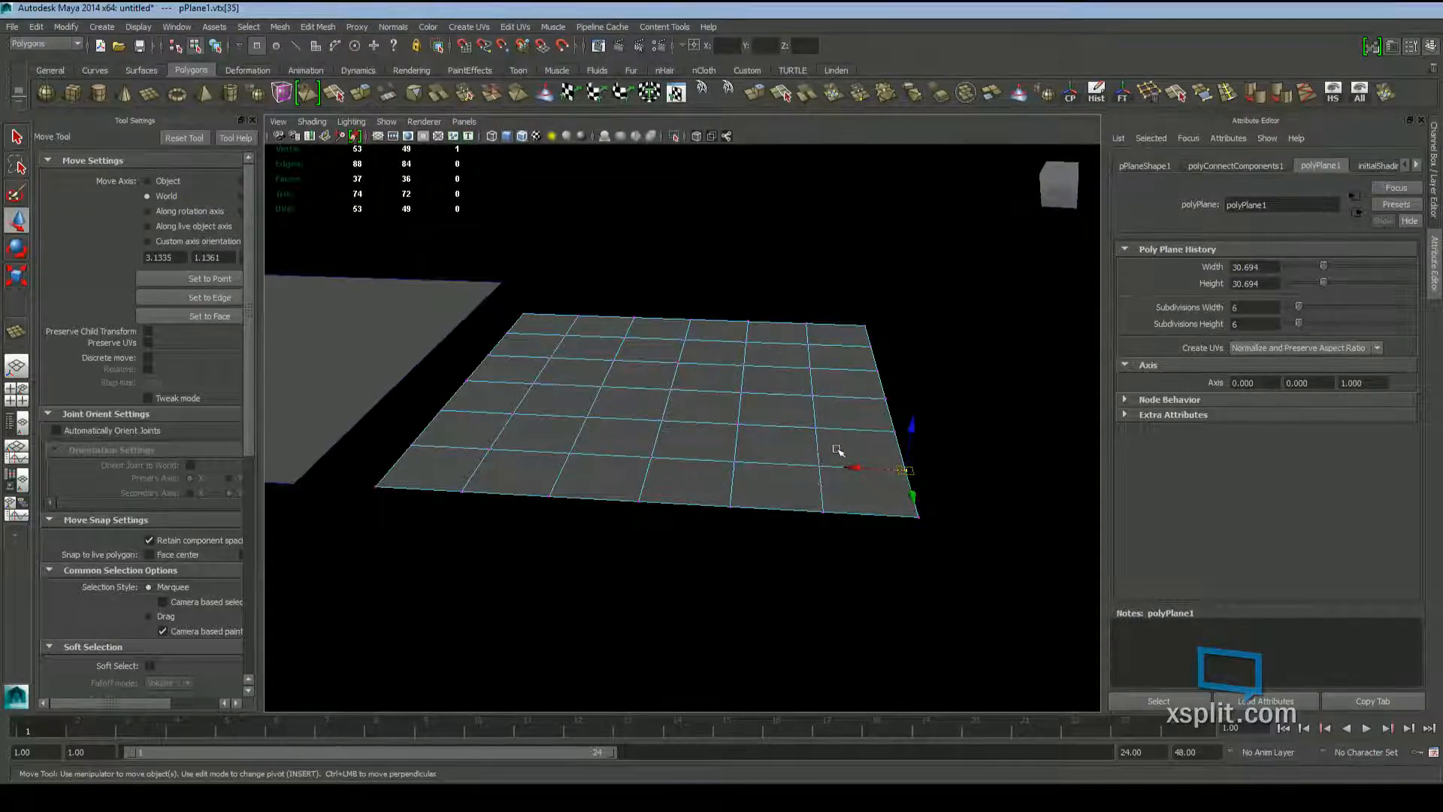
click(953, 499)
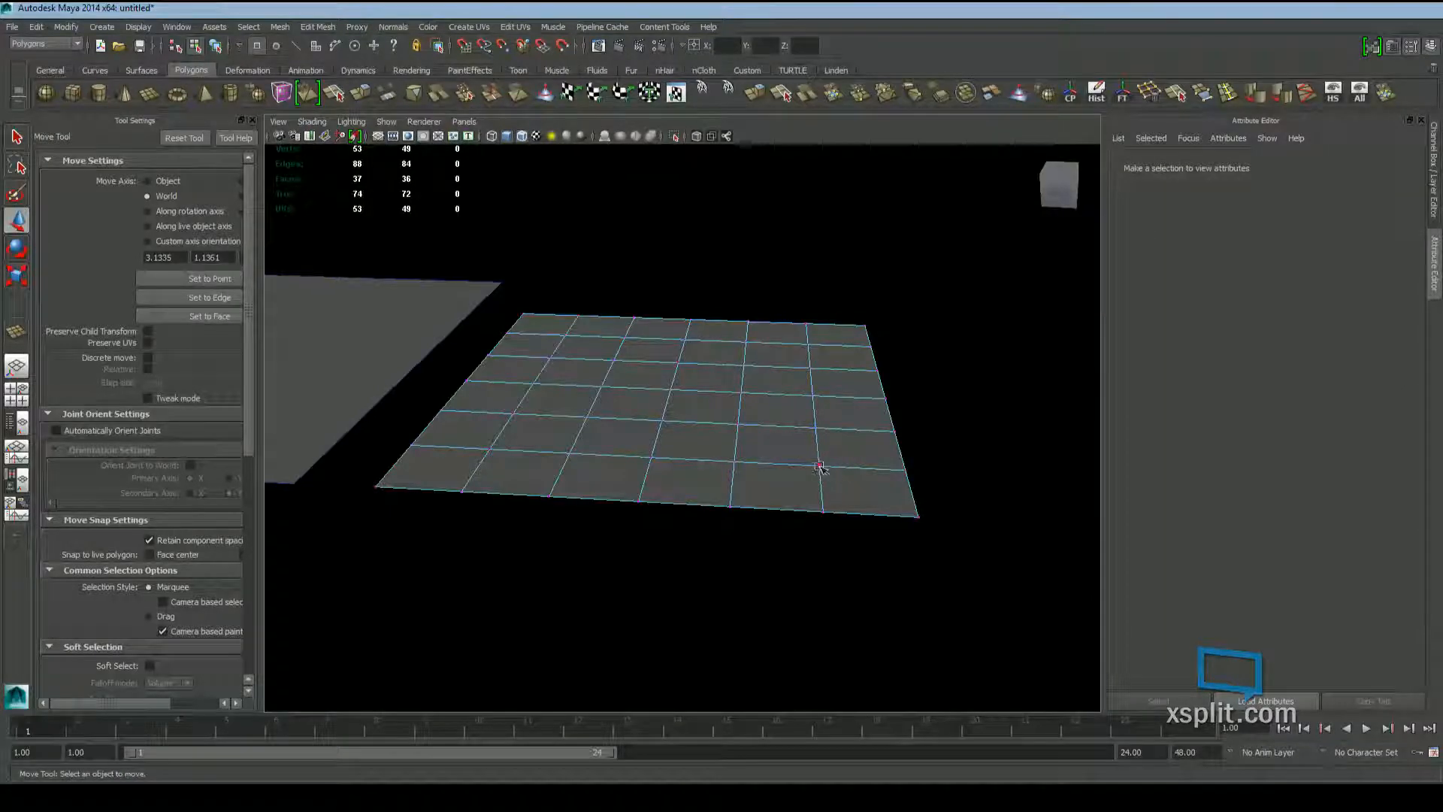
Select the five inner vertices of the row nearest the plane's front edge, adding them one by one
drag(826, 474, 732, 456)
shift+click(650, 453)
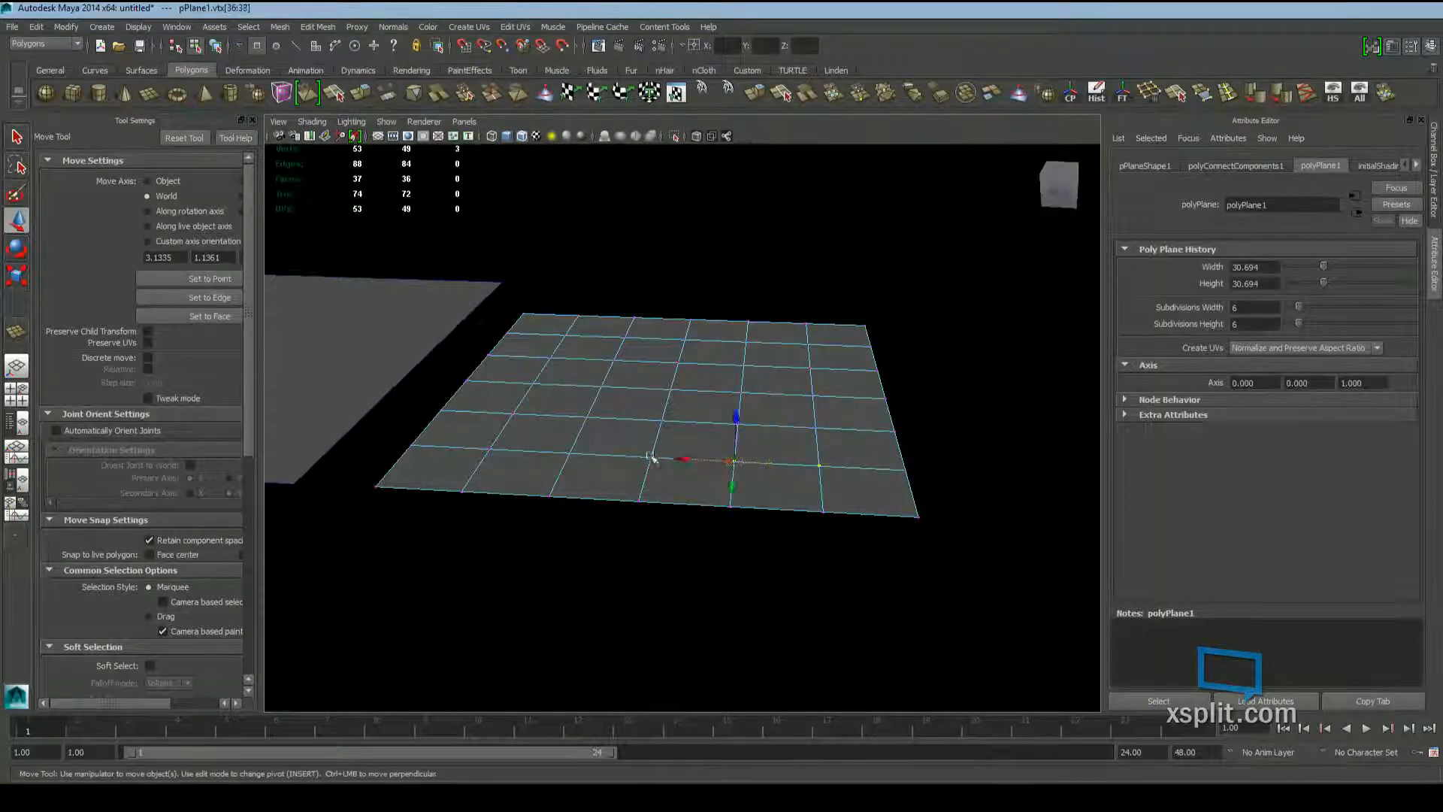
shift+click(571, 451)
shift+click(490, 449)
alt+drag(773, 476, 743, 485)
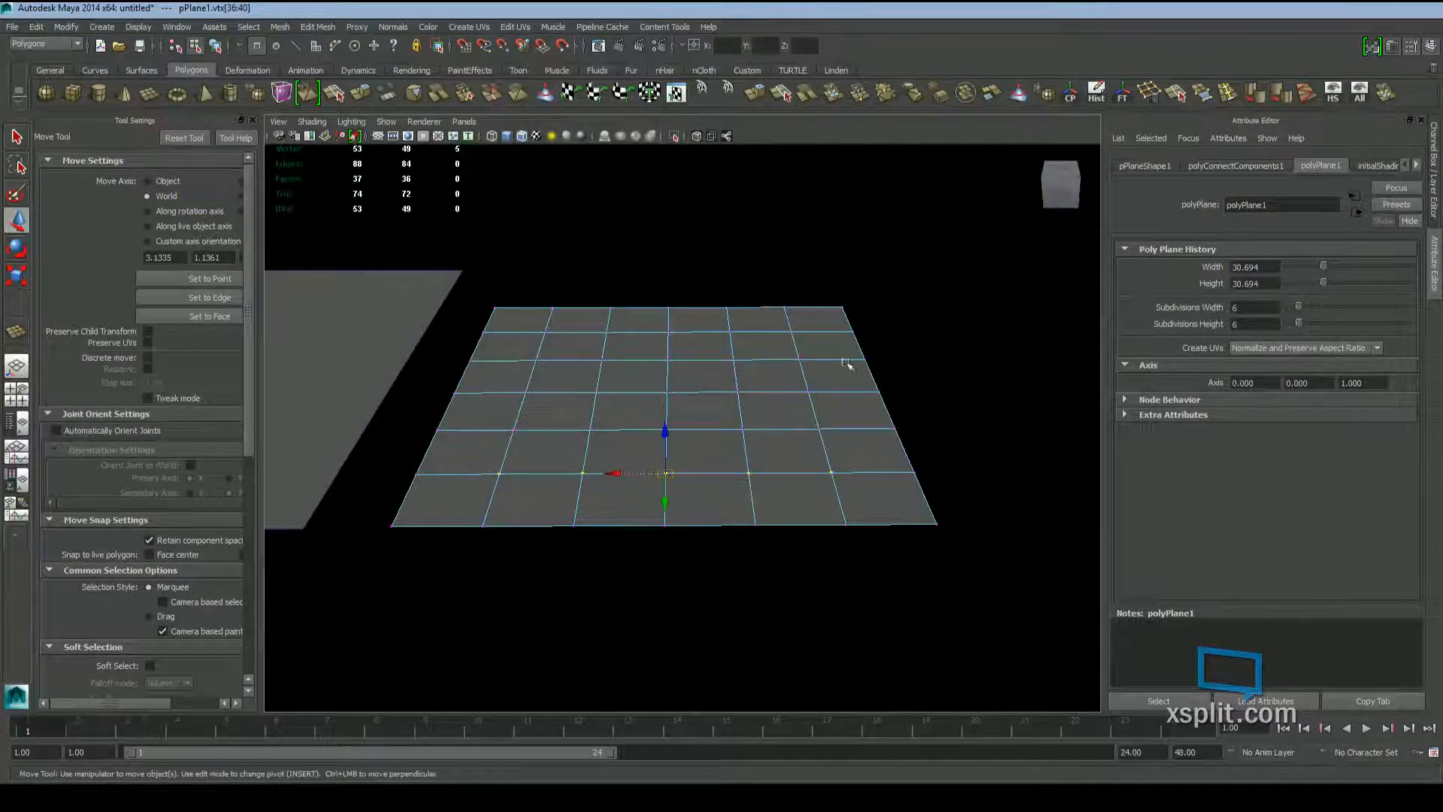
Marquee-select two adjacent vertex columns of the plane, 14 vertices in all, beside its outer edge
drag(888, 276, 730, 640)
drag(648, 302, 488, 553)
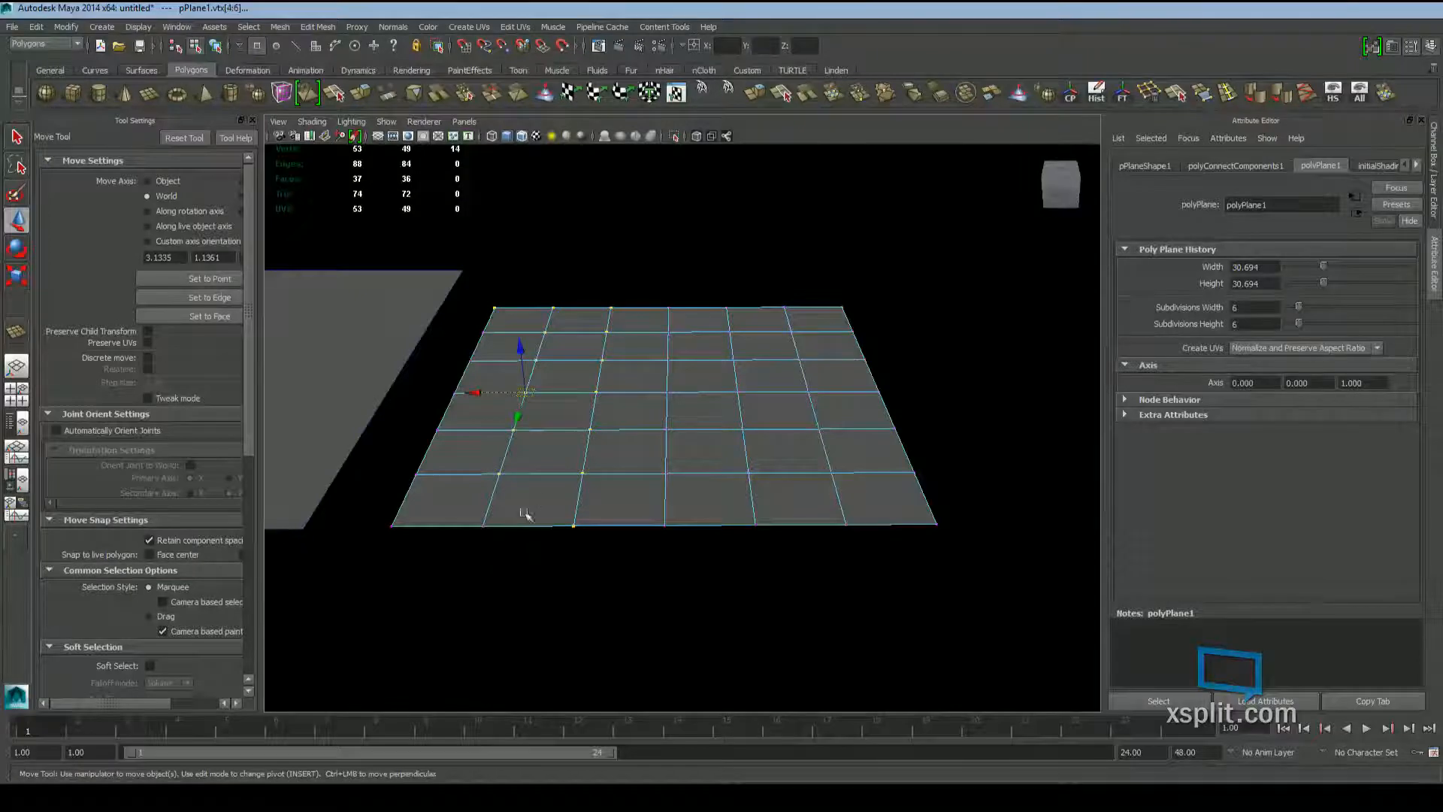
alt+drag(673, 390, 670, 348)
alt+middle_drag(670, 348, 702, 373)
alt+right_drag(701, 374, 717, 377)
alt+drag(717, 377, 579, 386)
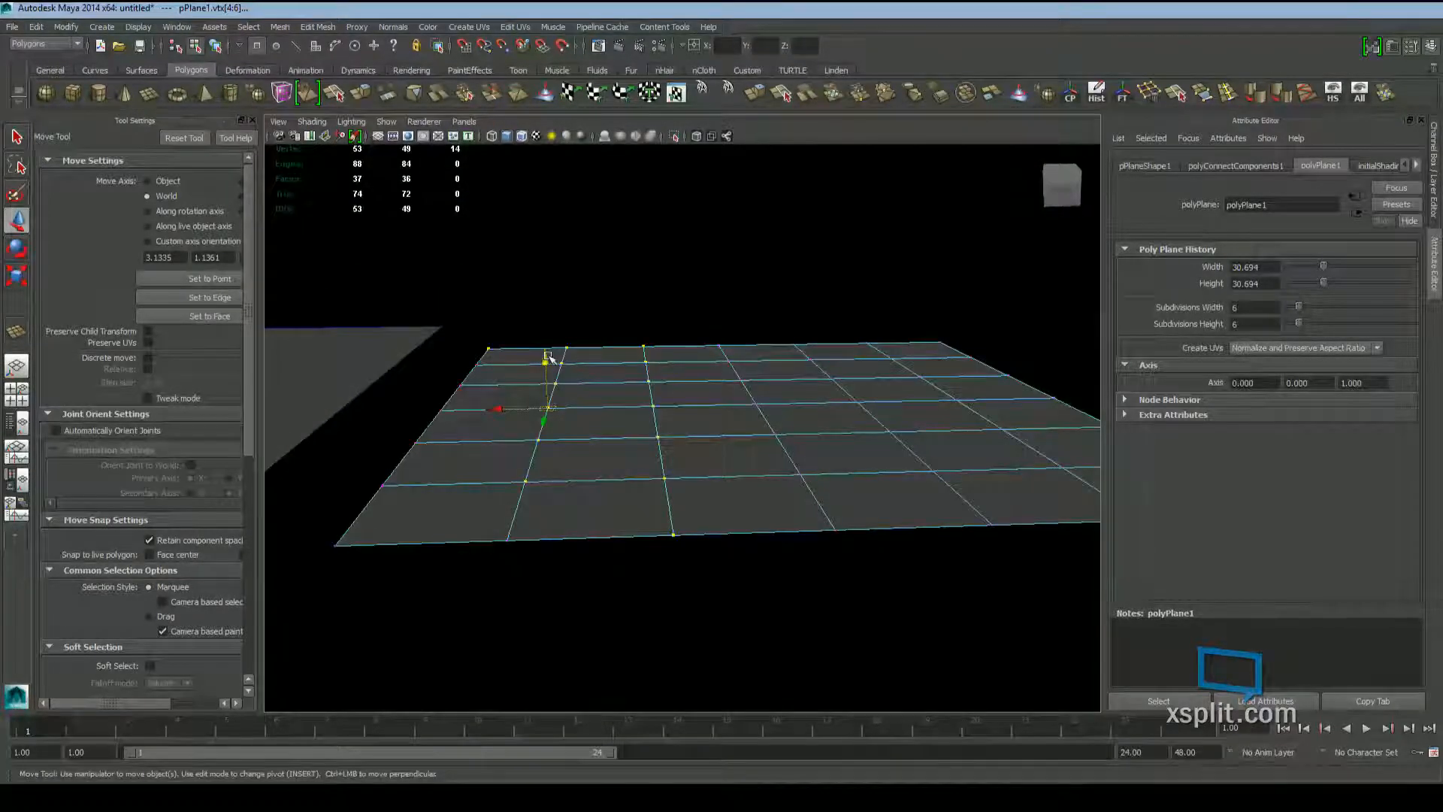
Cycle through the Select, Move, Rotate and Scale tools to compare their manipulators on the selected vertices
key(q)
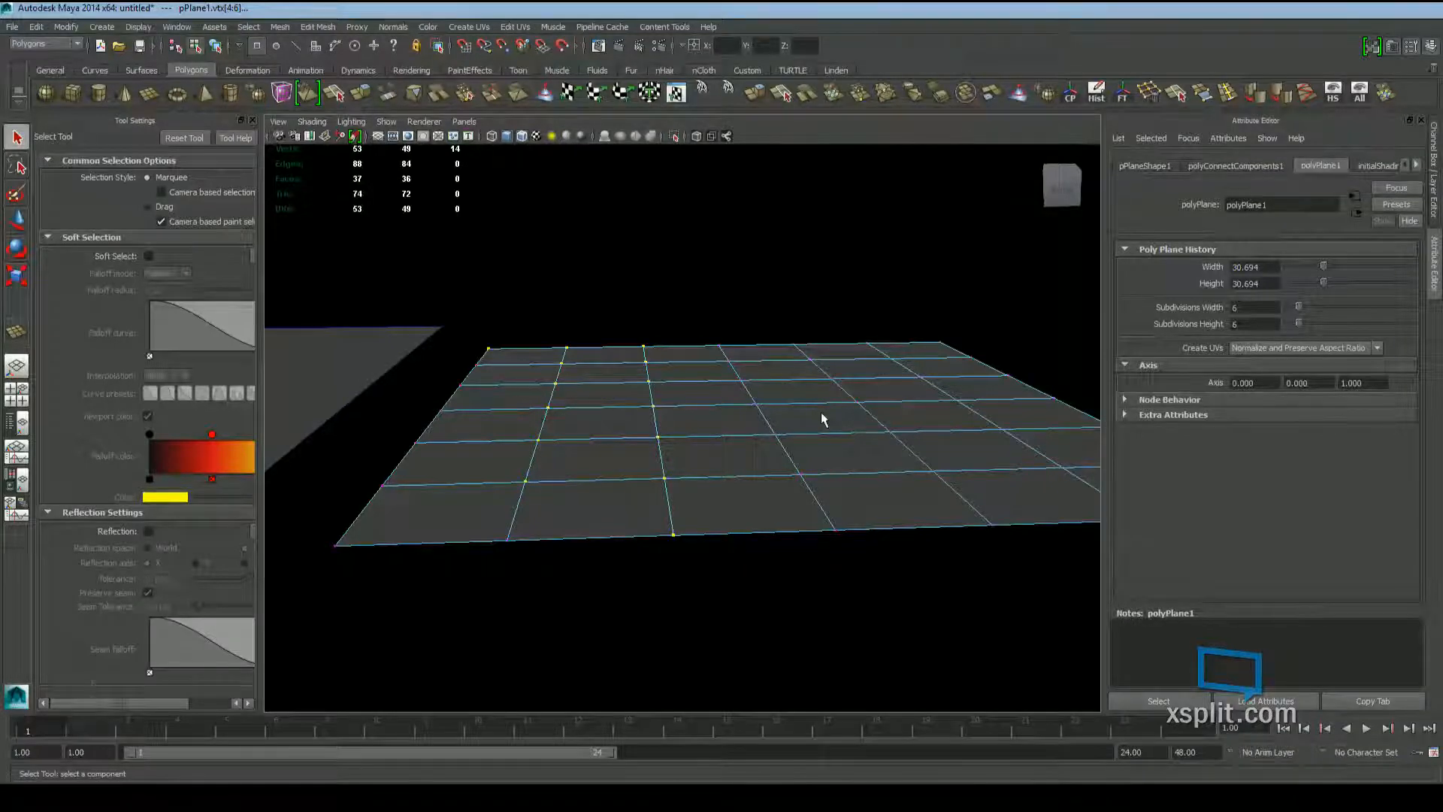
key(w)
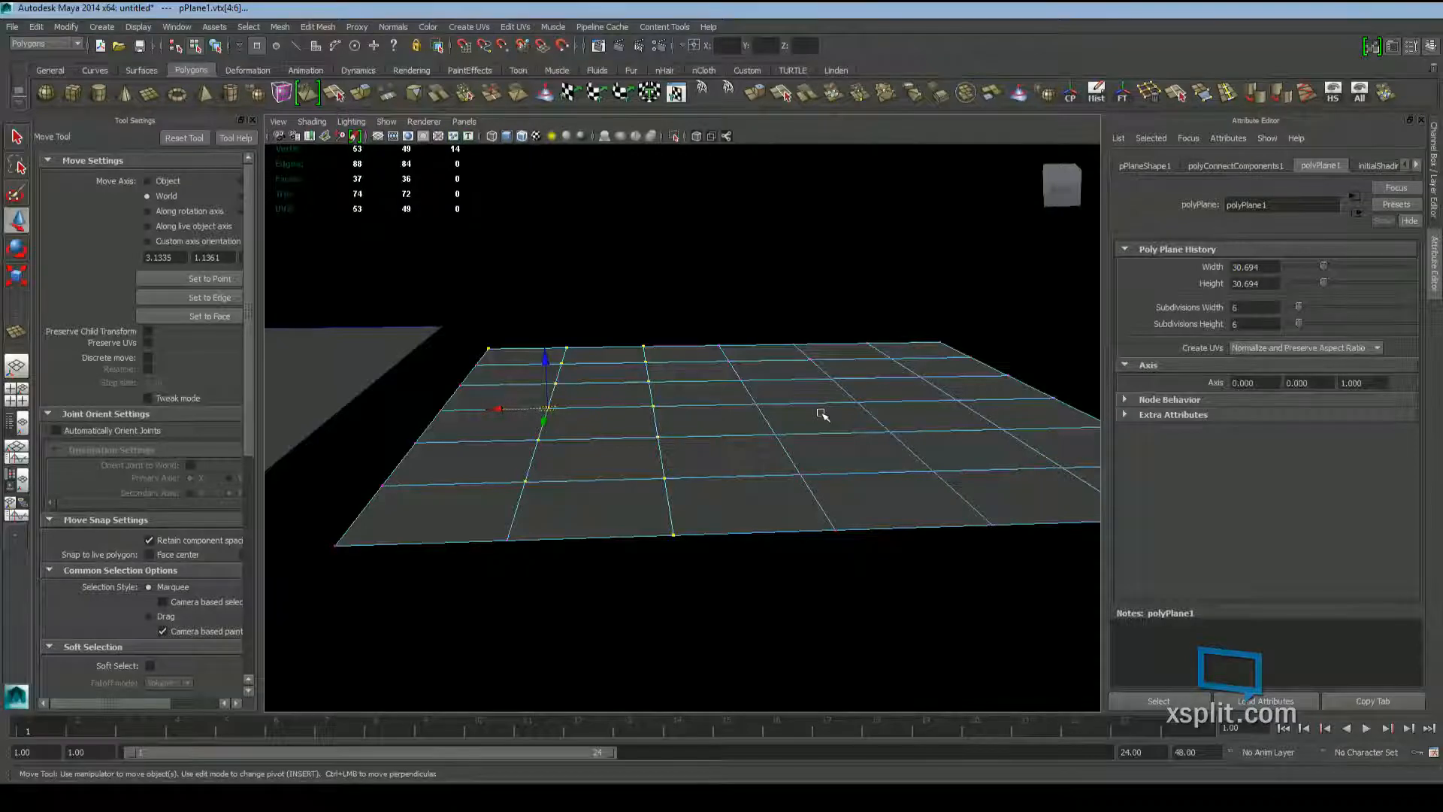
key(e)
key(w)
key(e)
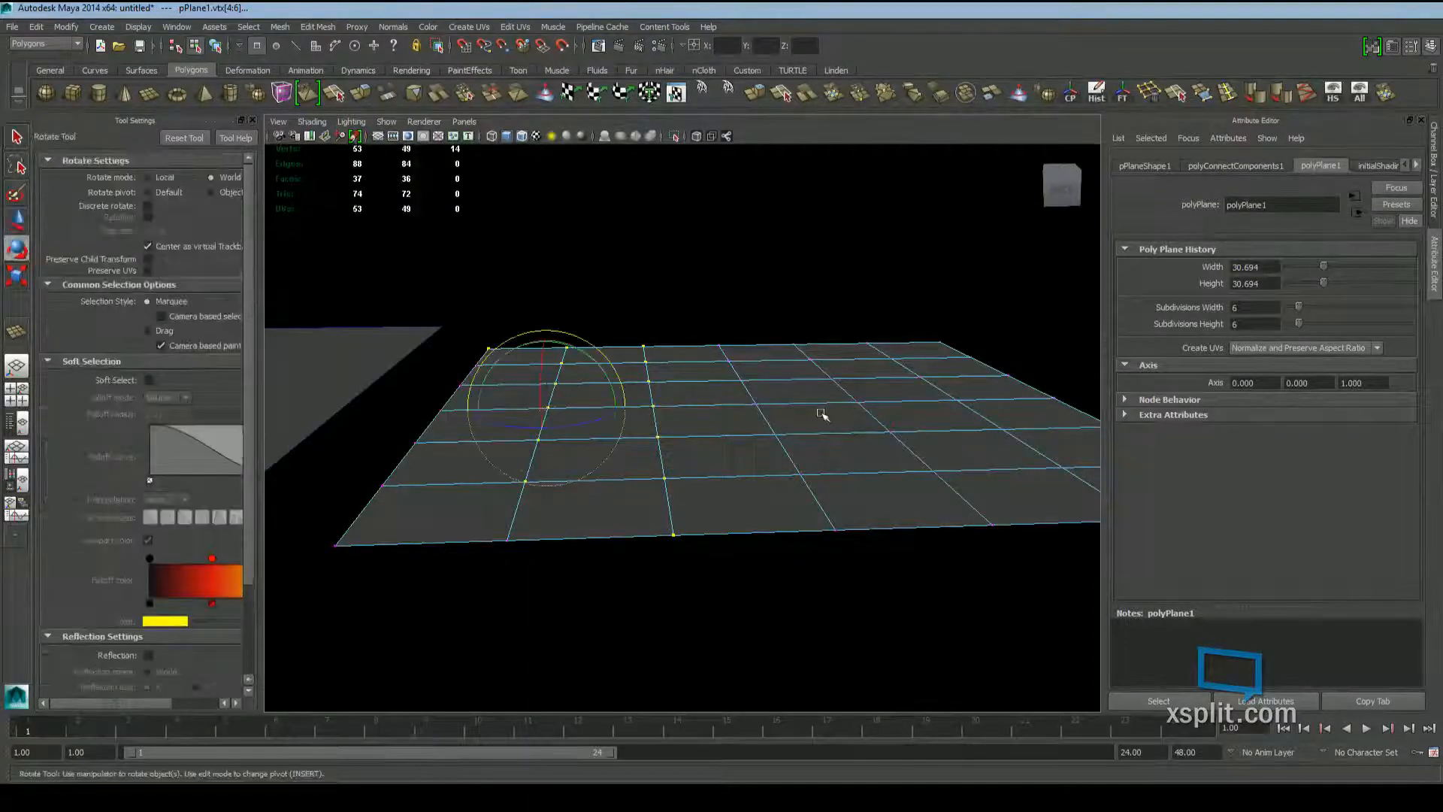
key(r)
alt+drag(707, 460, 766, 481)
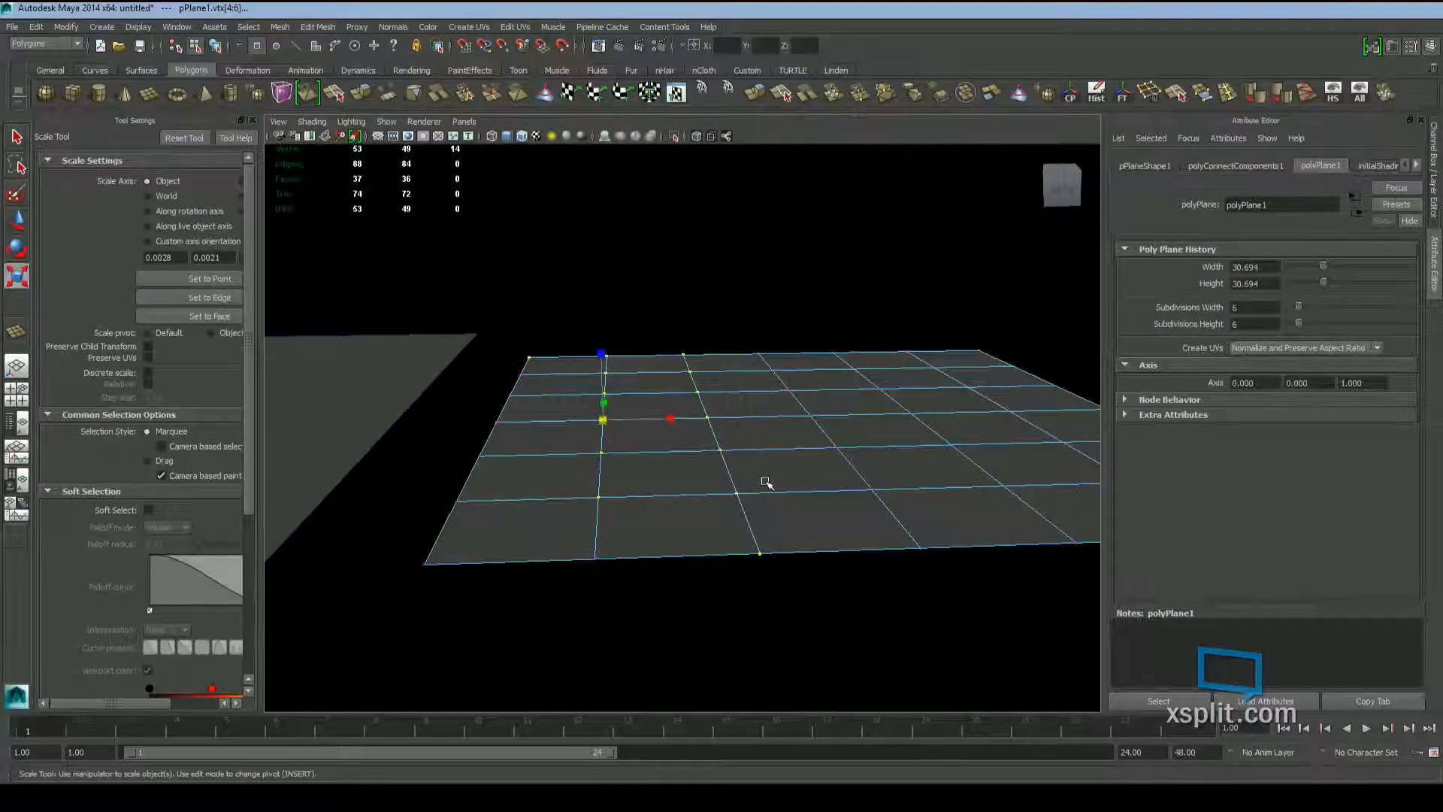
key(w)
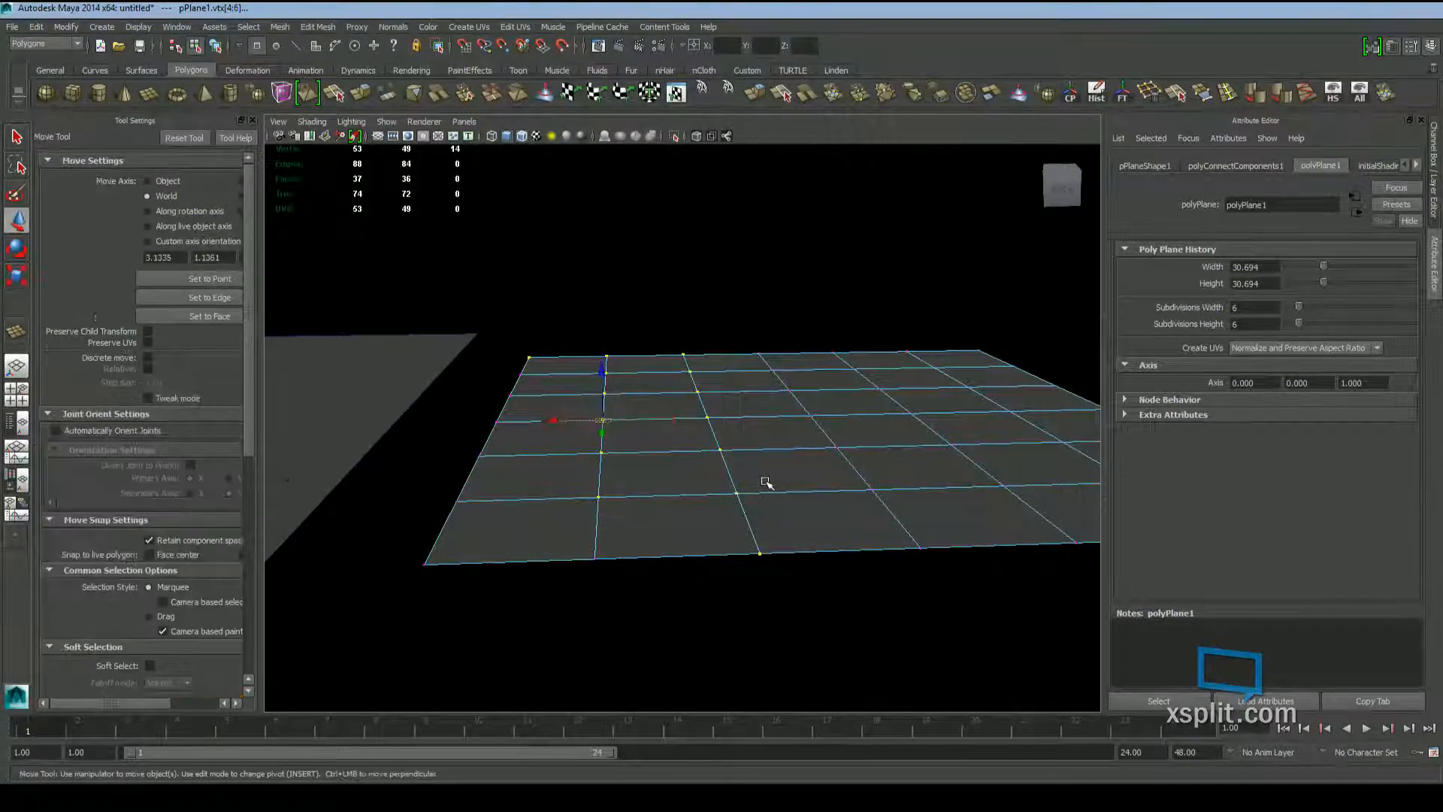
key(e)
key(r)
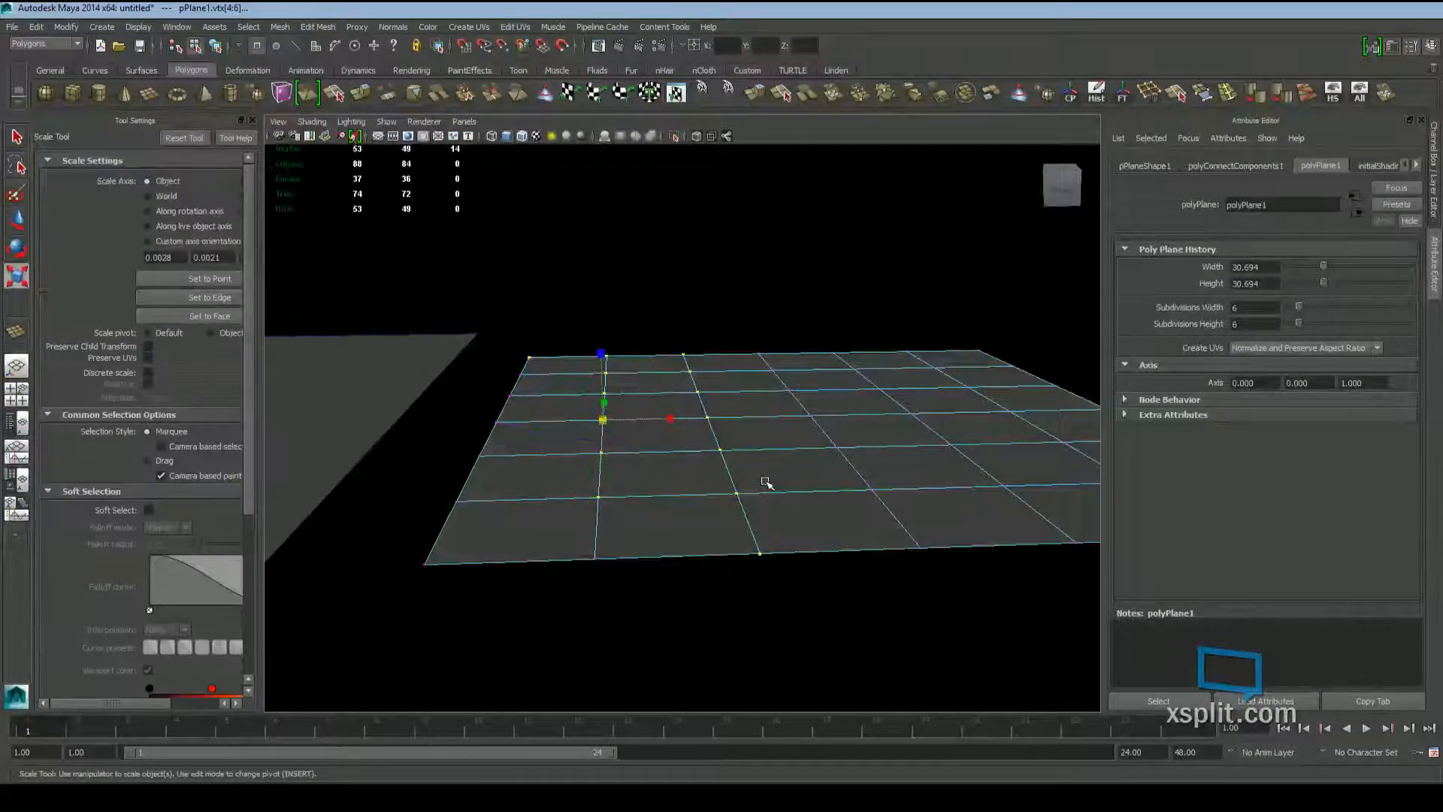
alt+drag(843, 478, 782, 441)
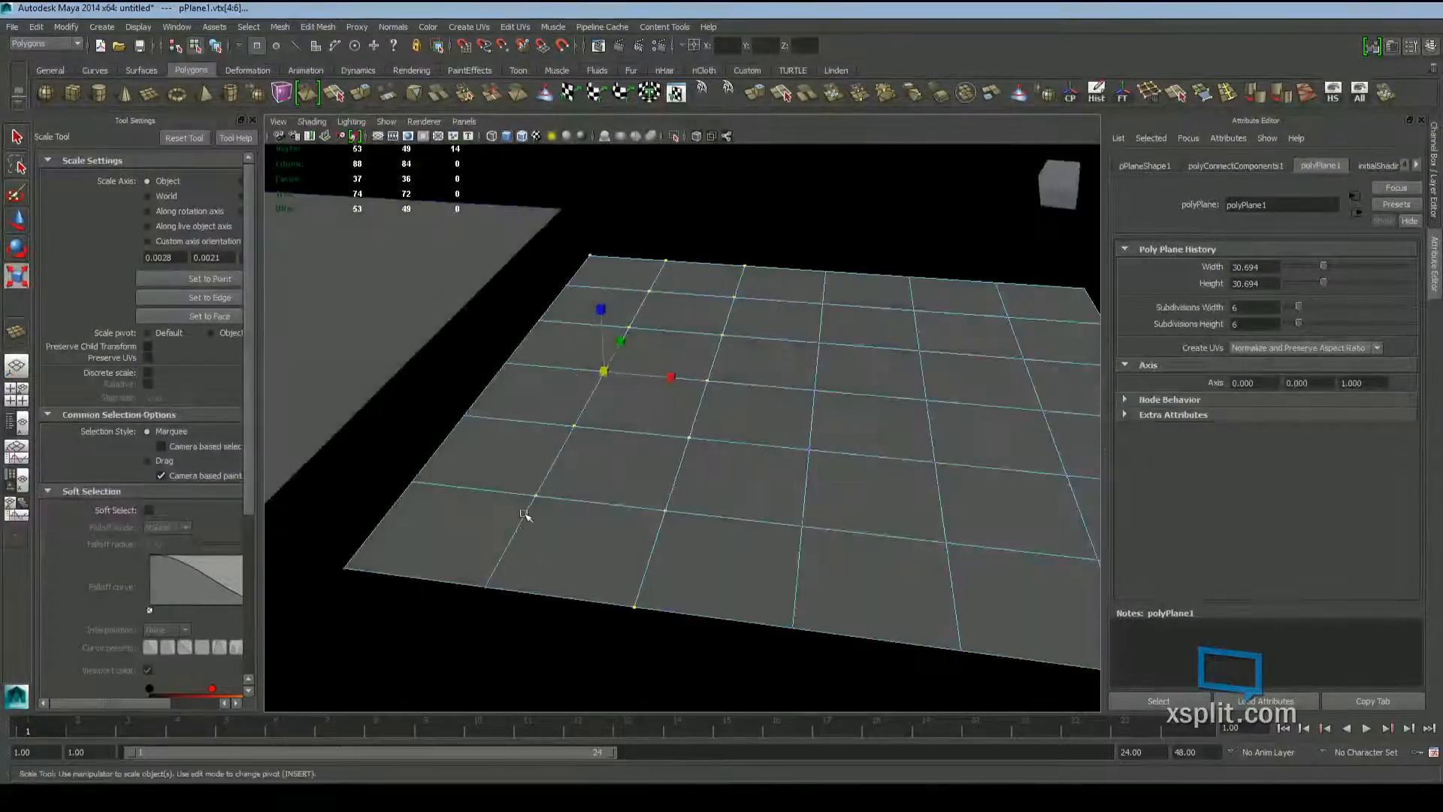
Raise the two selected vertex columns vertically with the Move tool to form a ridge
key(w)
alt+drag(846, 511, 640, 461)
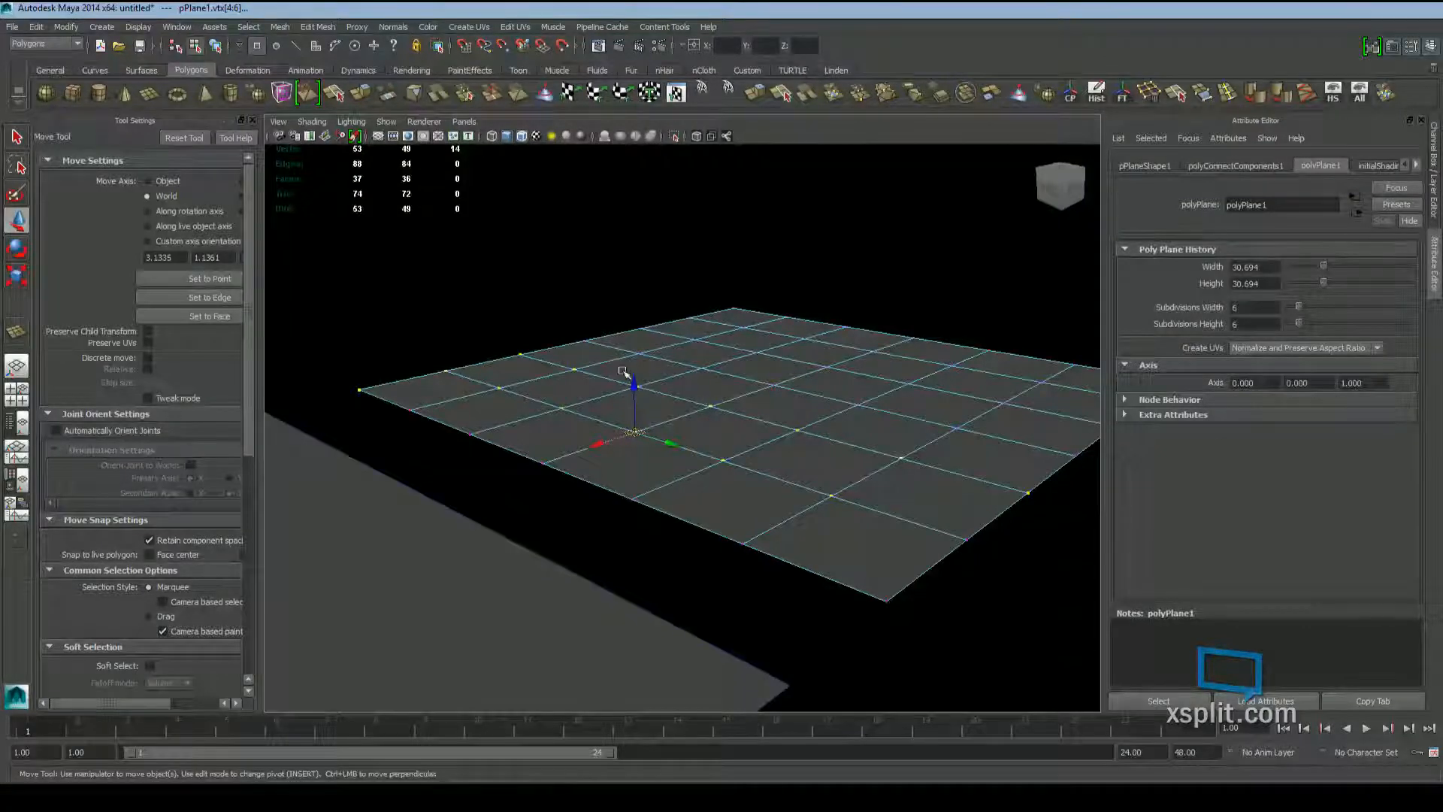
drag(642, 395, 641, 353)
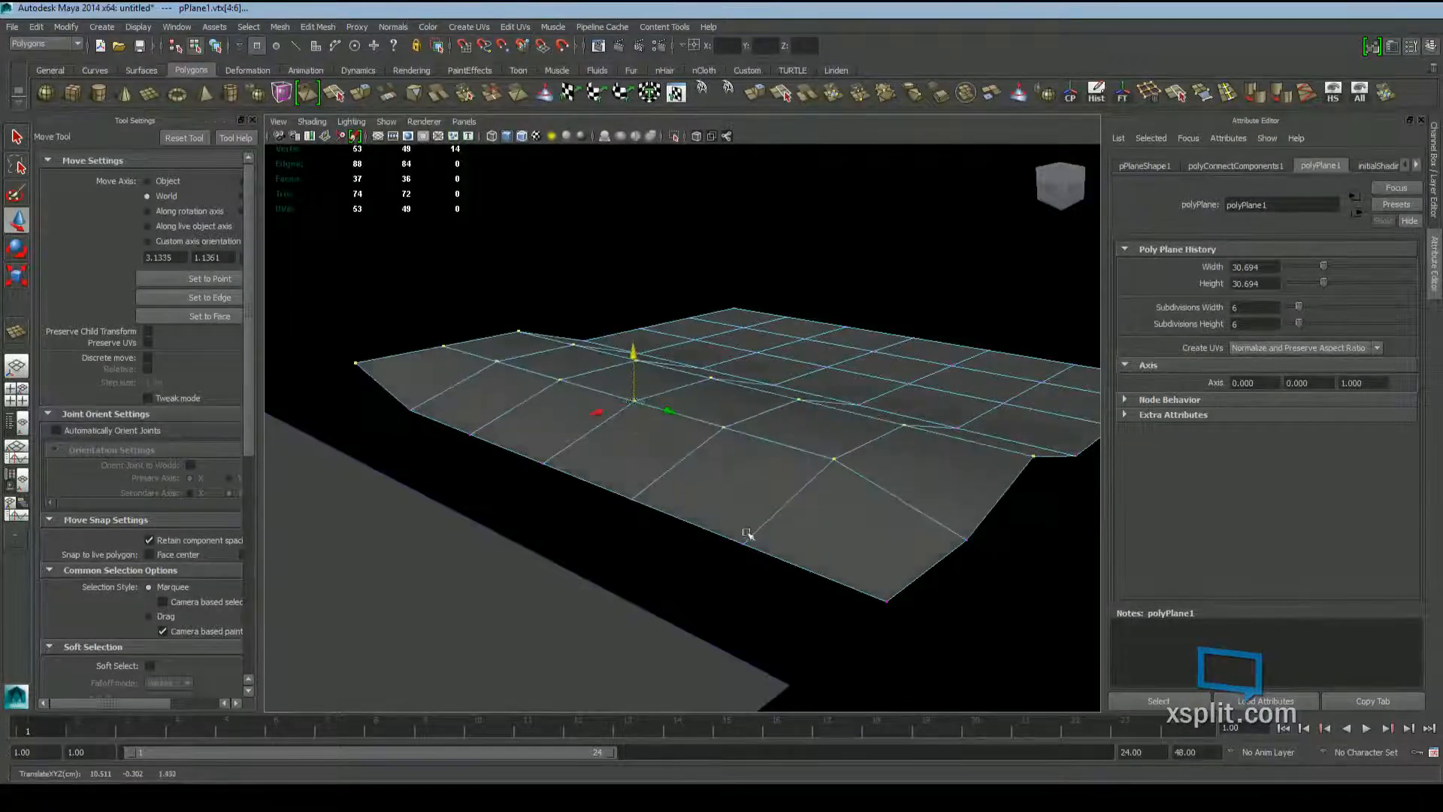
alt+drag(686, 451, 636, 338)
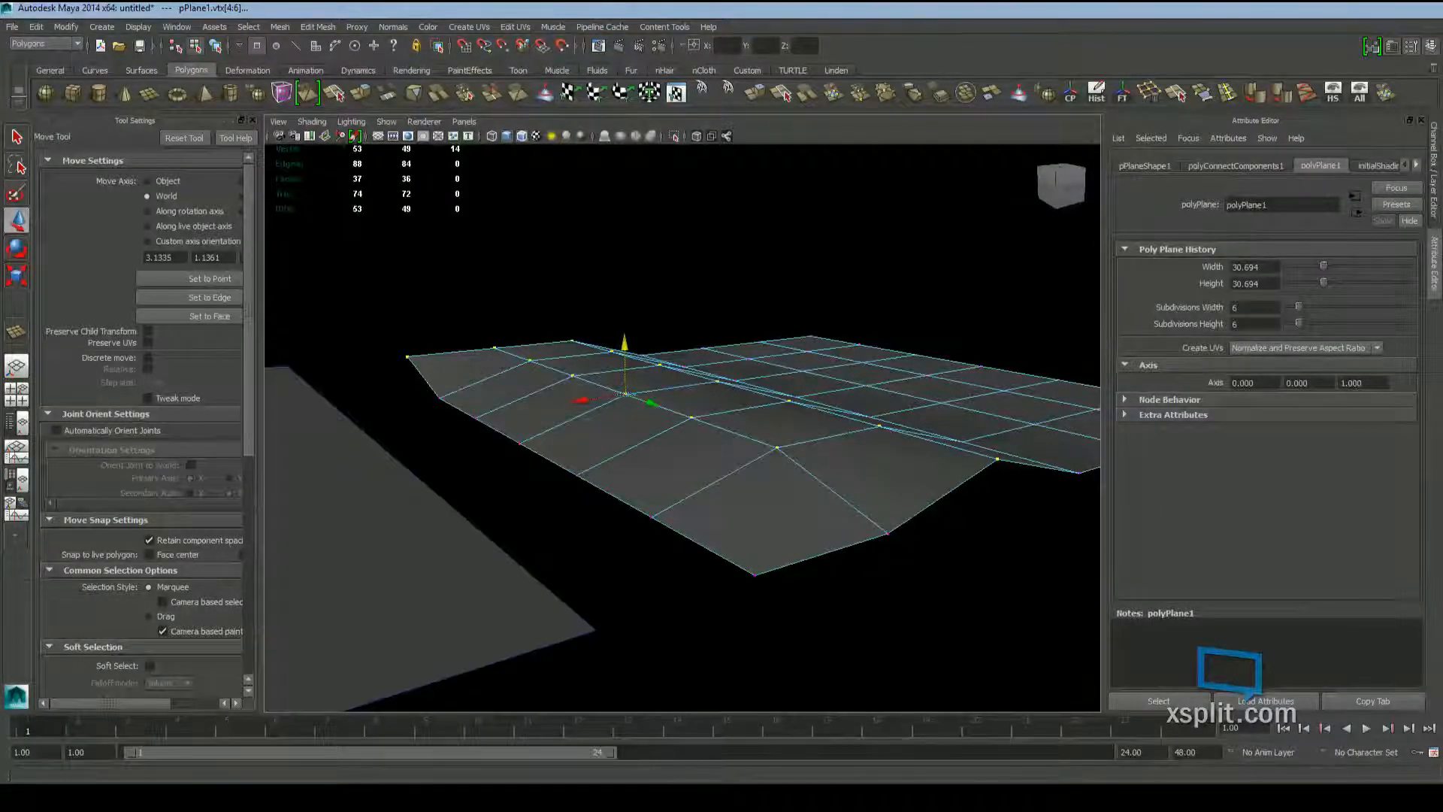
alt+drag(674, 345, 684, 342)
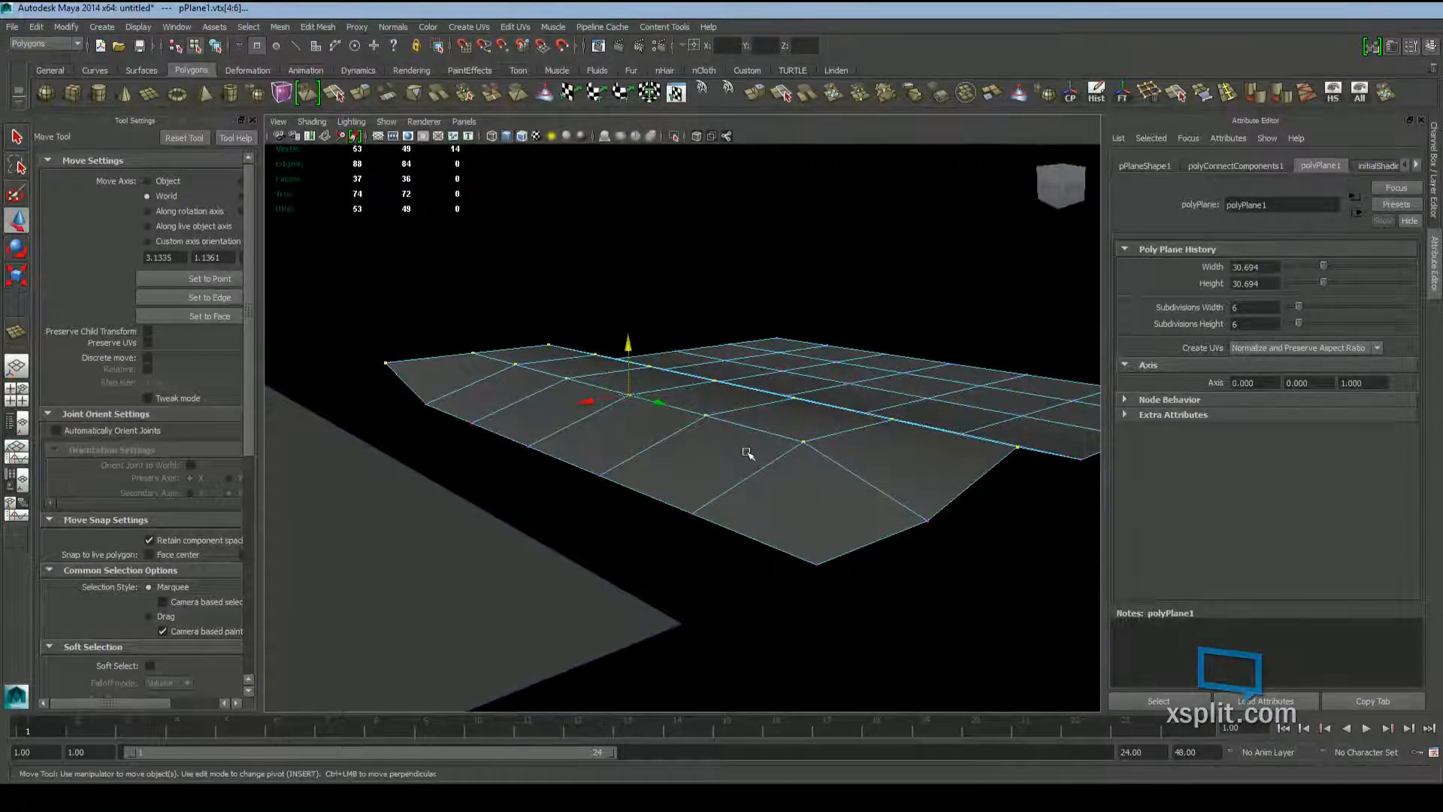
Select a group of 12 vertices in the plane's interior and raise it above the ridge
alt+drag(747, 452, 790, 418)
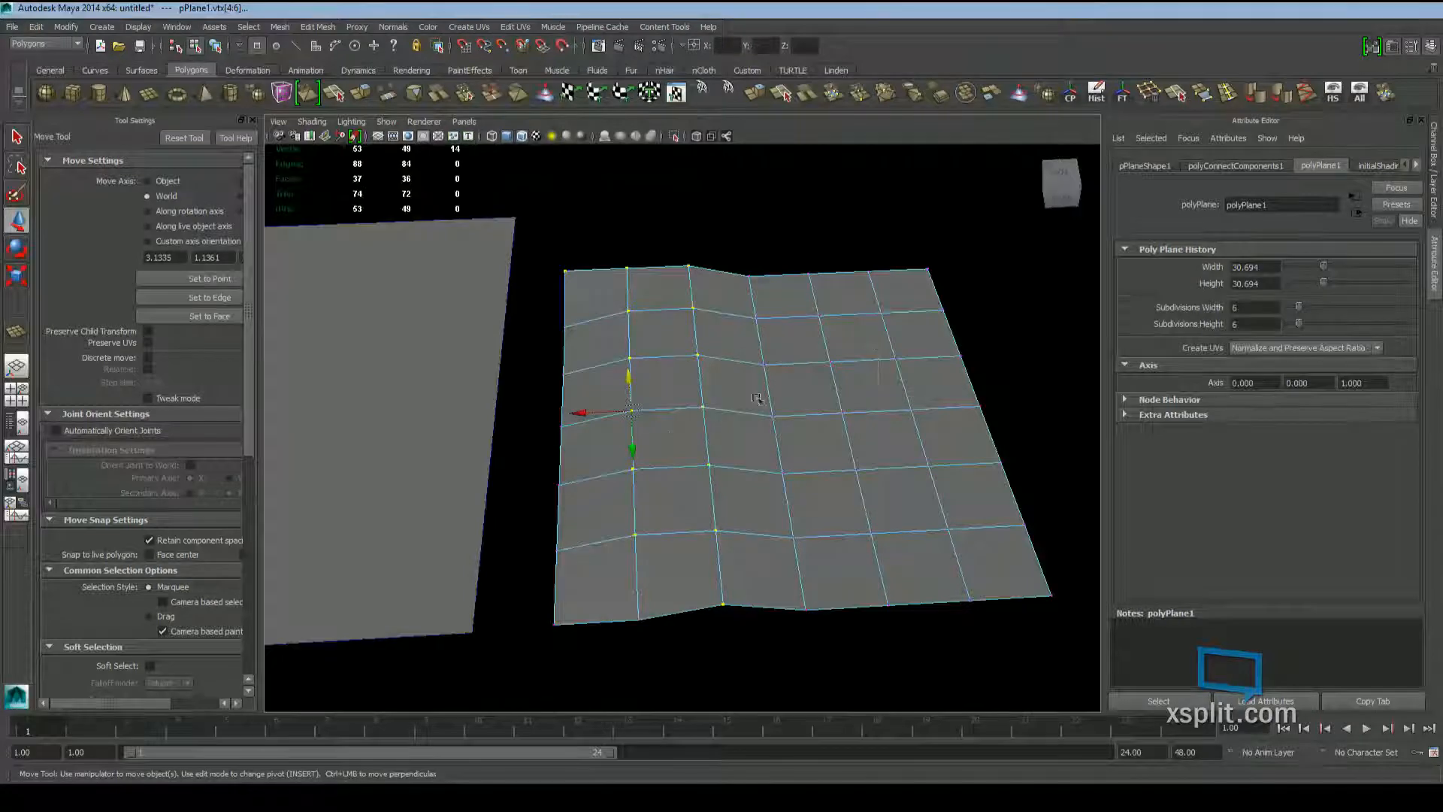
drag(637, 472, 620, 491)
alt+drag(783, 482, 726, 333)
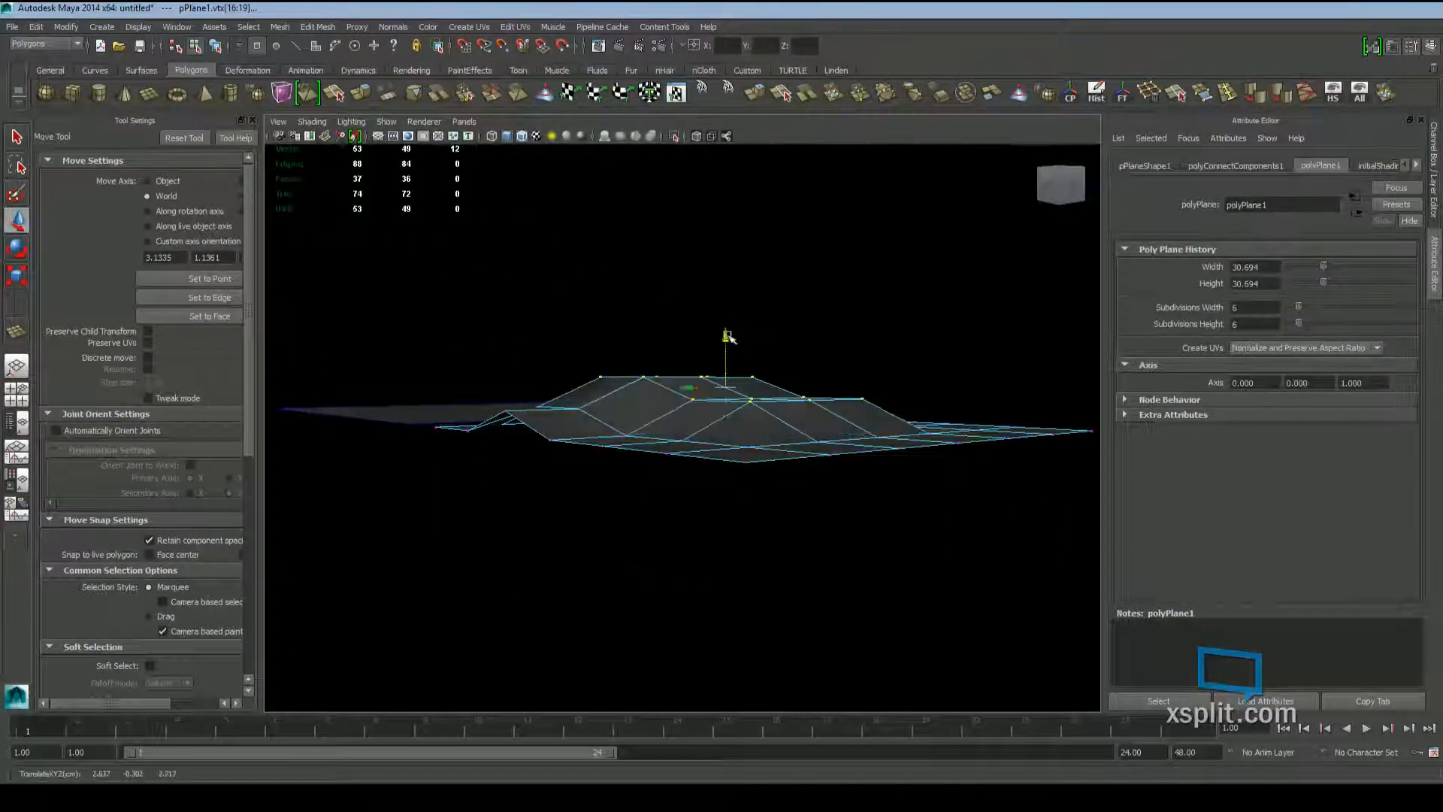
alt+drag(774, 391, 910, 418)
Shift a block of nine vertices near one corner vertically, and lower four vertices at the plane's edge
drag(1016, 406, 845, 559)
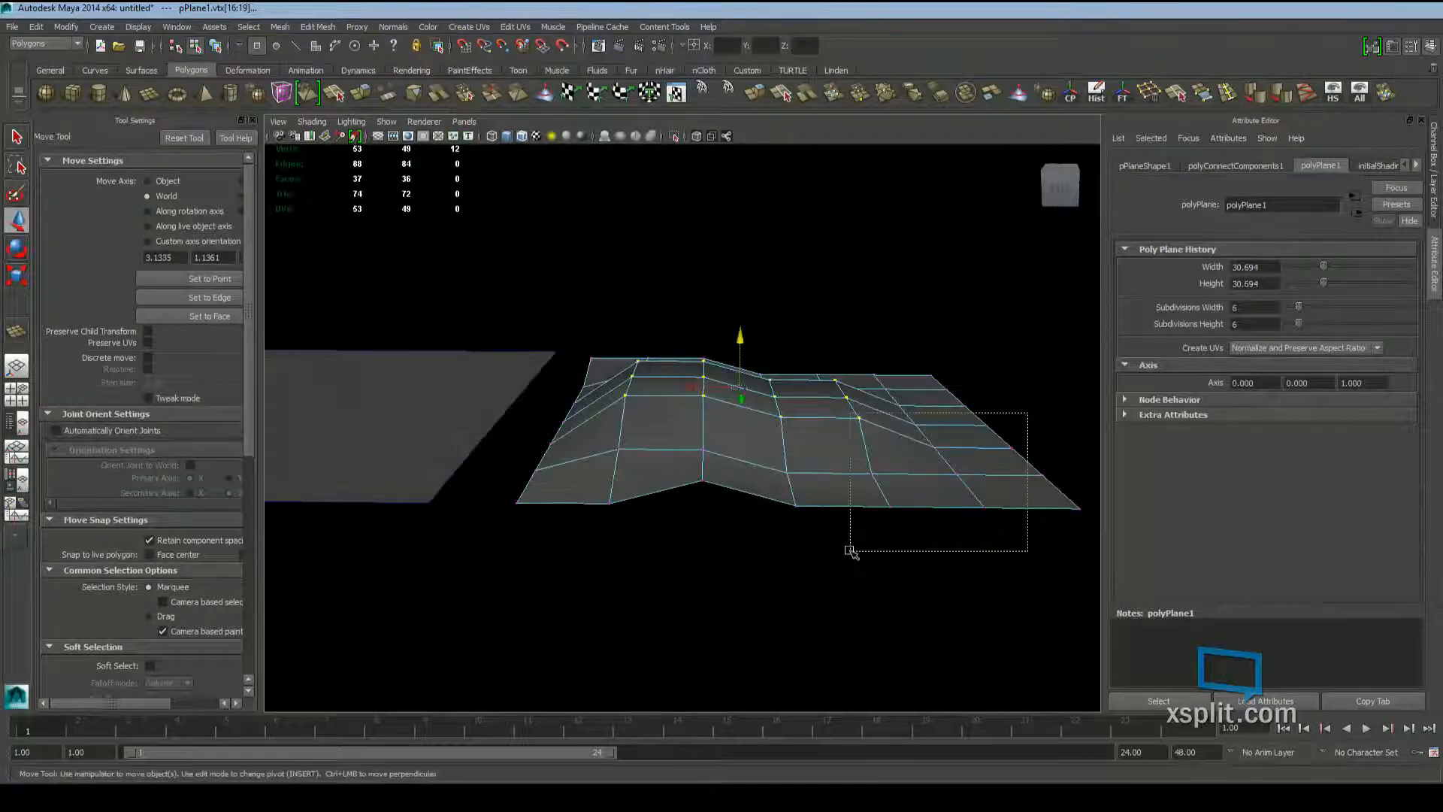
alt+drag(954, 399, 729, 424)
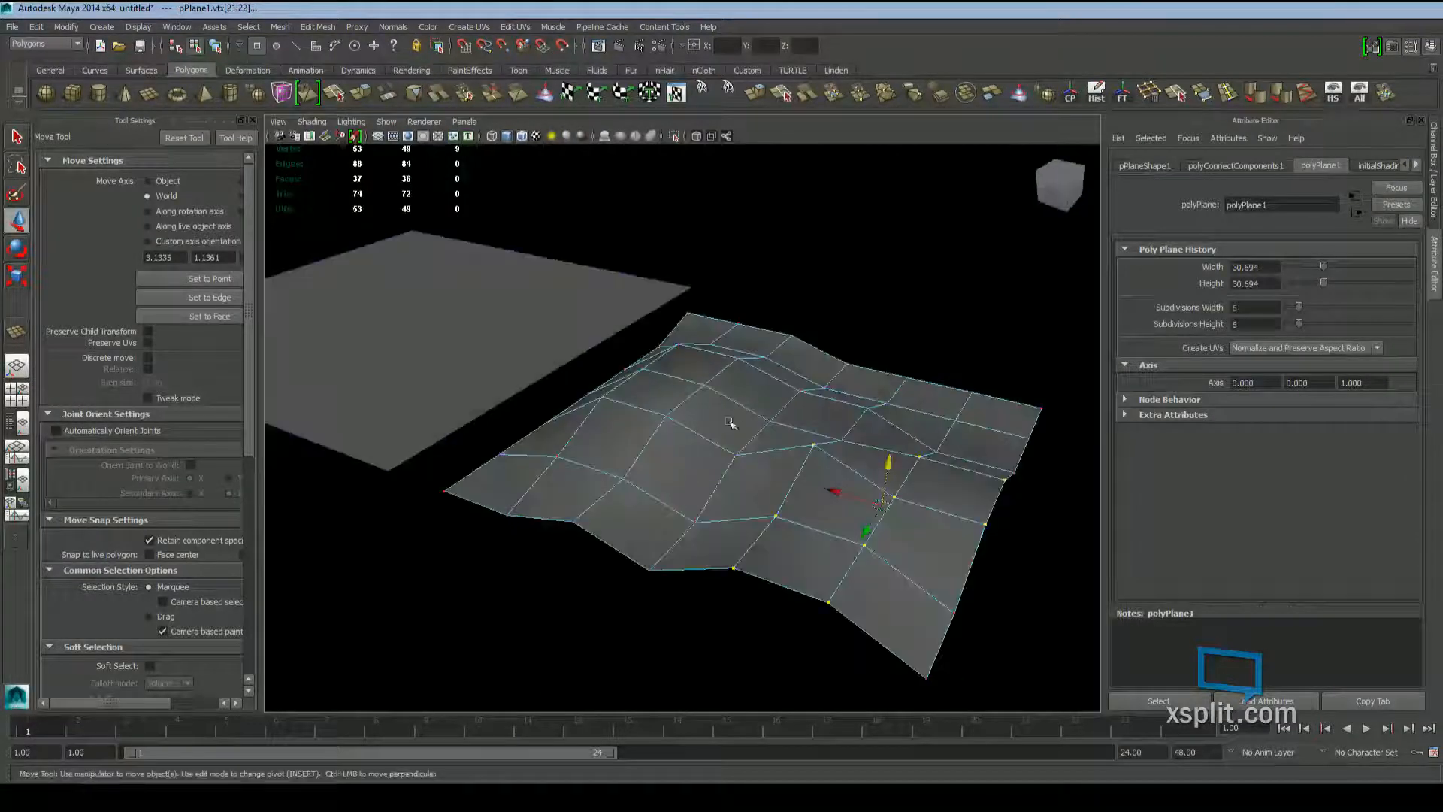
alt+drag(657, 541, 667, 580)
click(639, 476)
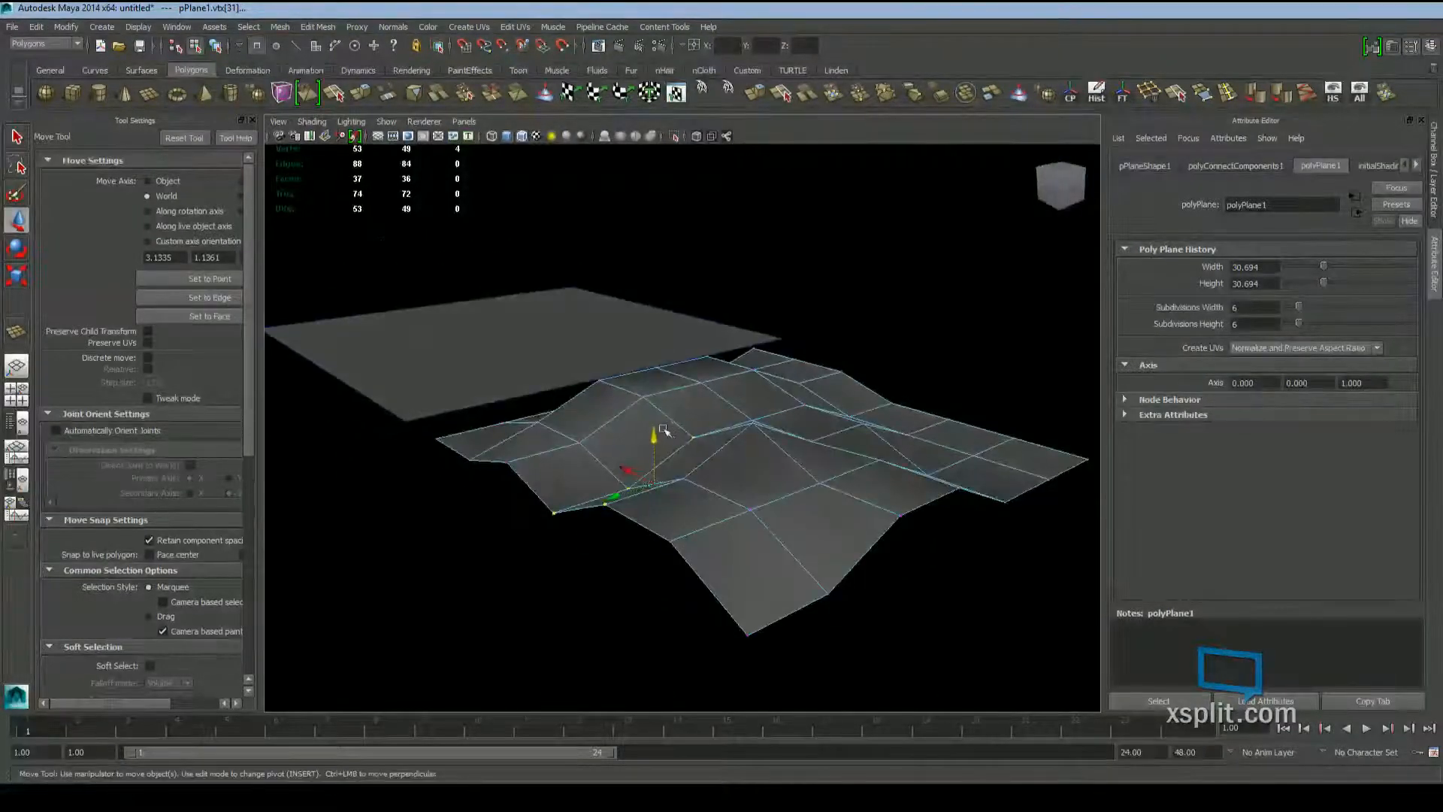
drag(655, 435, 656, 481)
Select eight vertices around another corner of the plane and lower them
alt+drag(892, 489, 827, 492)
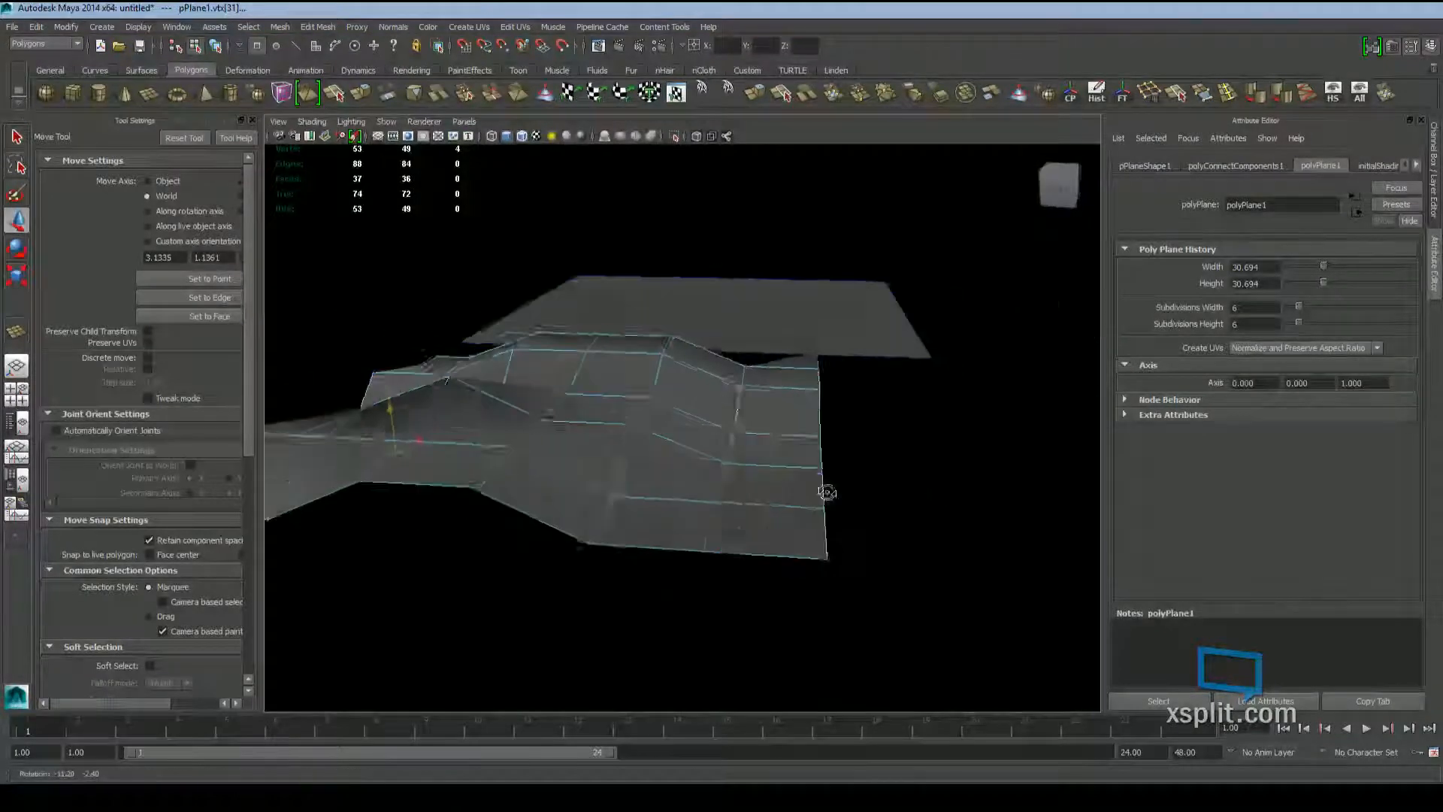
drag(917, 413, 831, 549)
drag(782, 430, 736, 475)
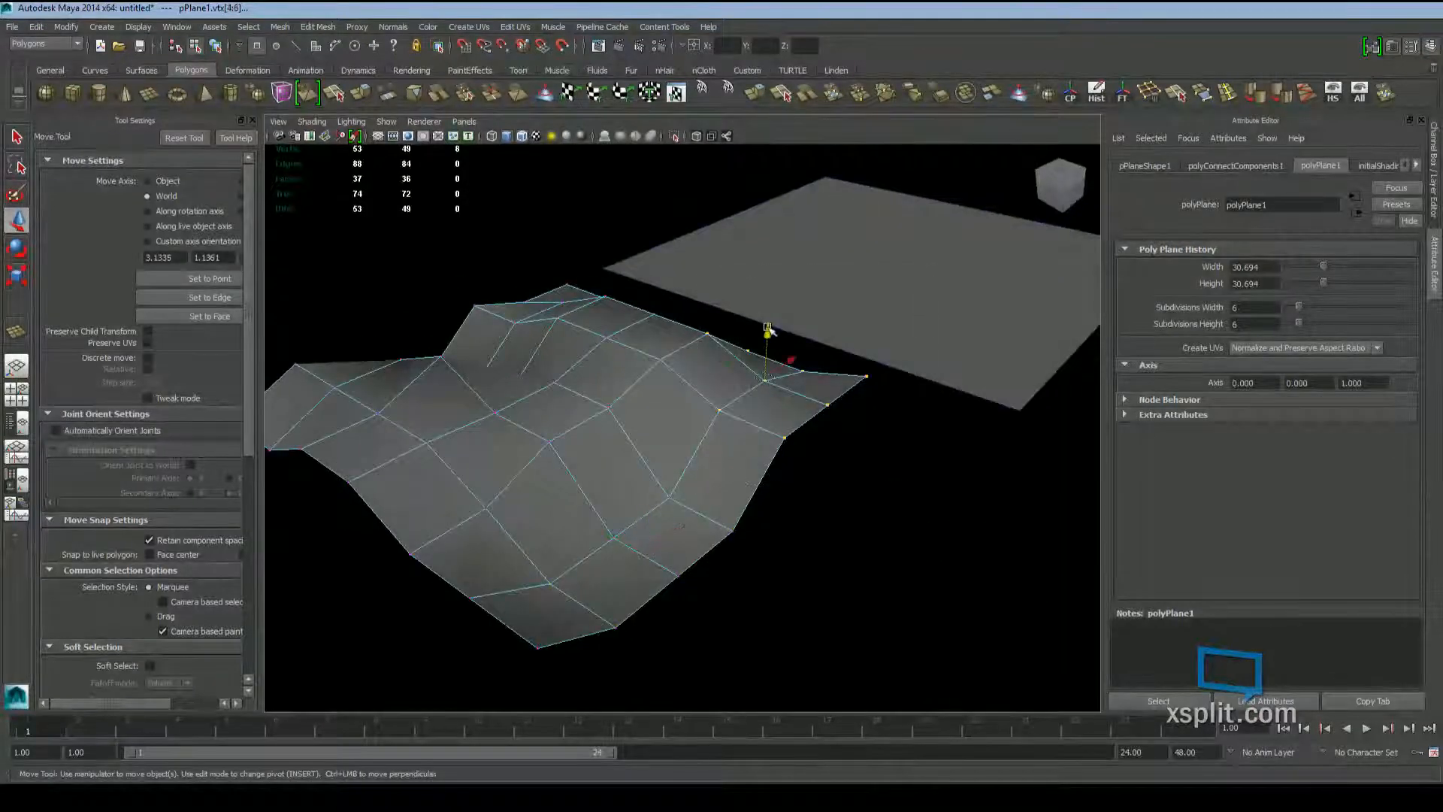
drag(767, 329, 765, 376)
Select the seven vertices along one outer edge of the plane and move them down
scroll(721, 443, down, 2)
alt+drag(686, 480, 462, 296)
scroll(712, 449, up, 4)
drag(448, 272, 567, 587)
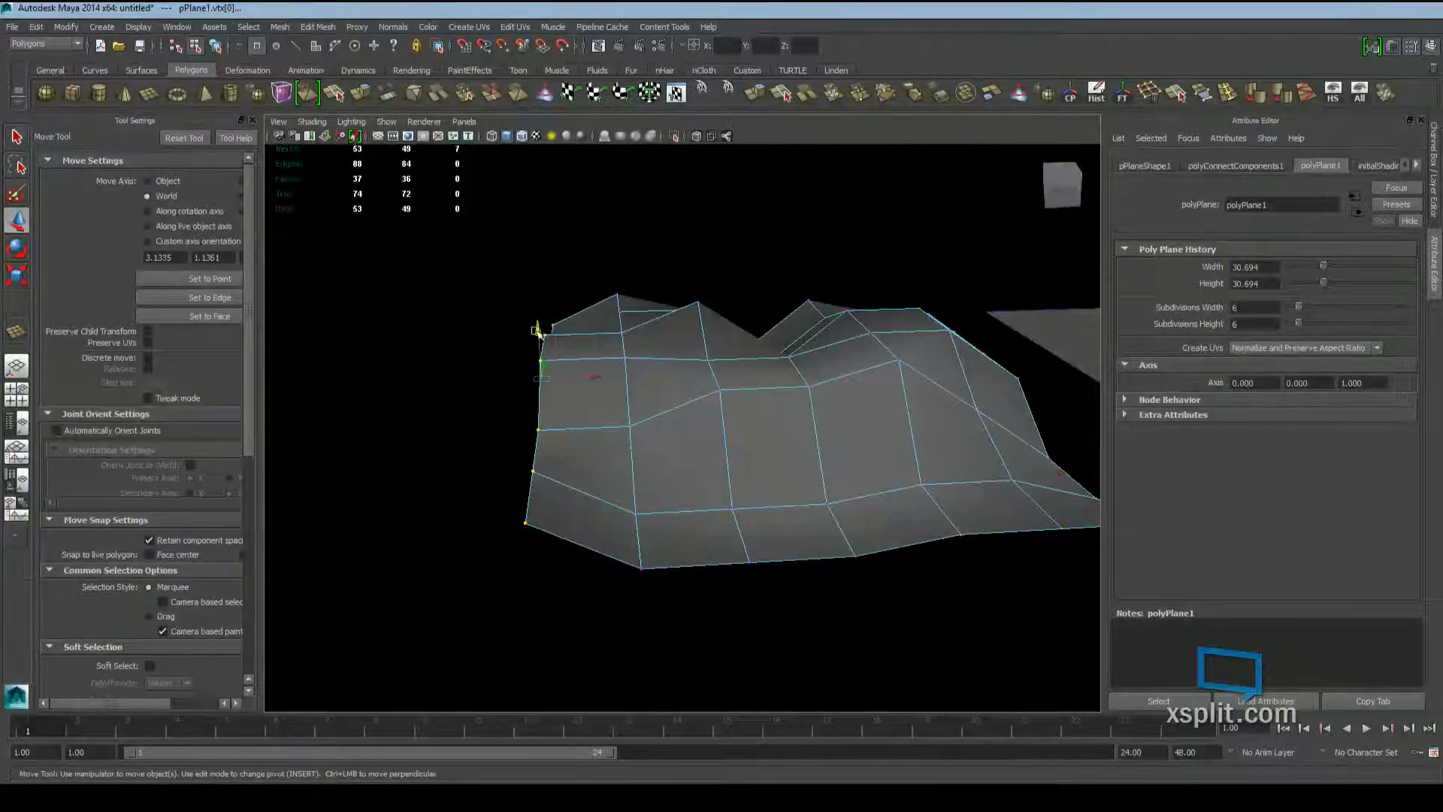
drag(537, 331, 540, 422)
Marquee-select ten vertices along the adjoining outer edge and adjust their height
alt+drag(390, 473, 451, 396)
drag(442, 293, 601, 630)
alt+drag(519, 439, 556, 410)
alt+drag(654, 349, 899, 405)
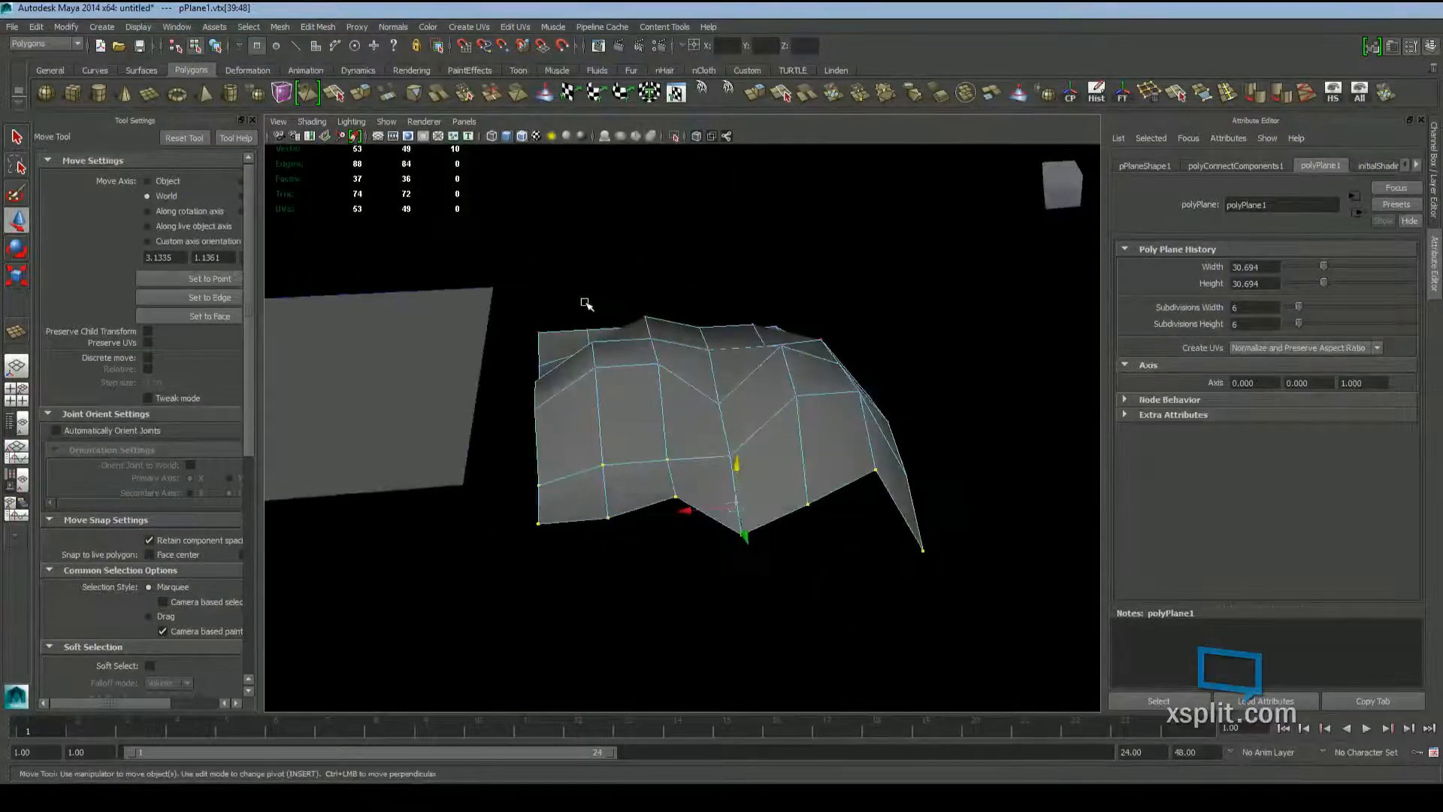
Select eight vertices along the edge facing the second plane and rotate them with the Rotate tool
drag(588, 295, 441, 573)
key(e)
alt+drag(575, 424, 692, 345)
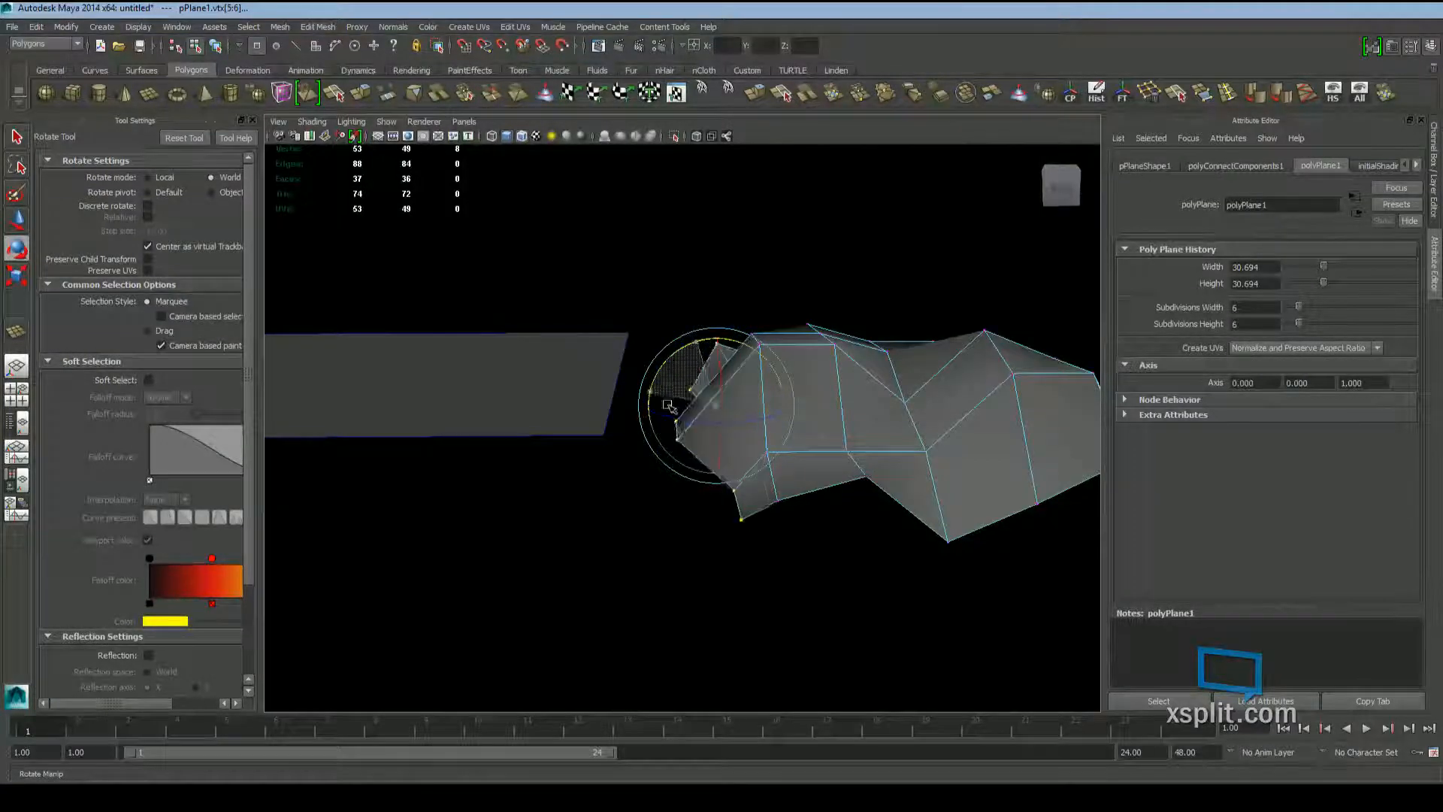
alt+drag(693, 413, 579, 399)
Pull the eight rotated edge vertices far downward with the Move tool to stretch that side
key(w)
key(e)
key(w)
alt+drag(412, 350, 724, 439)
alt+right_drag(724, 439, 631, 444)
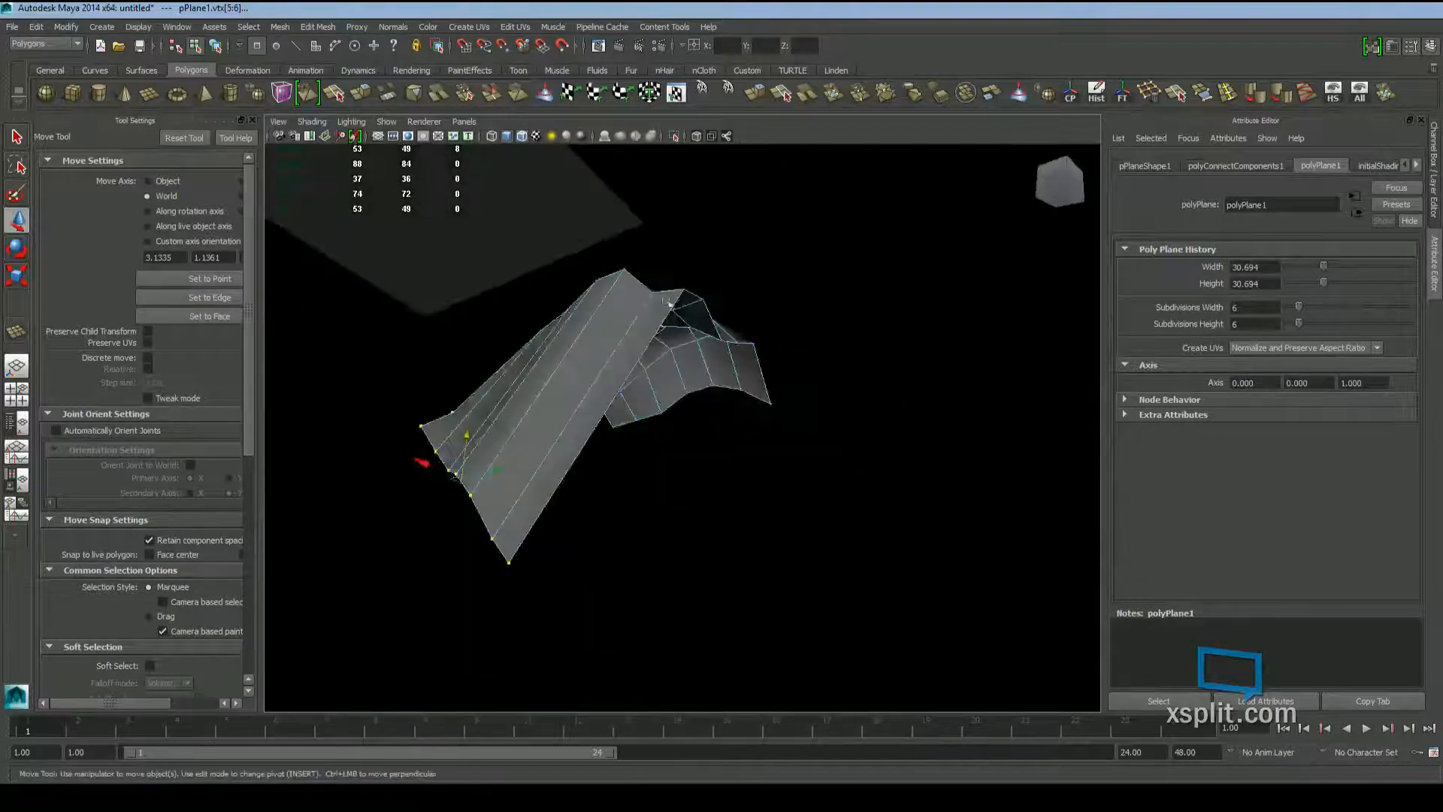
alt+drag(631, 444, 551, 364)
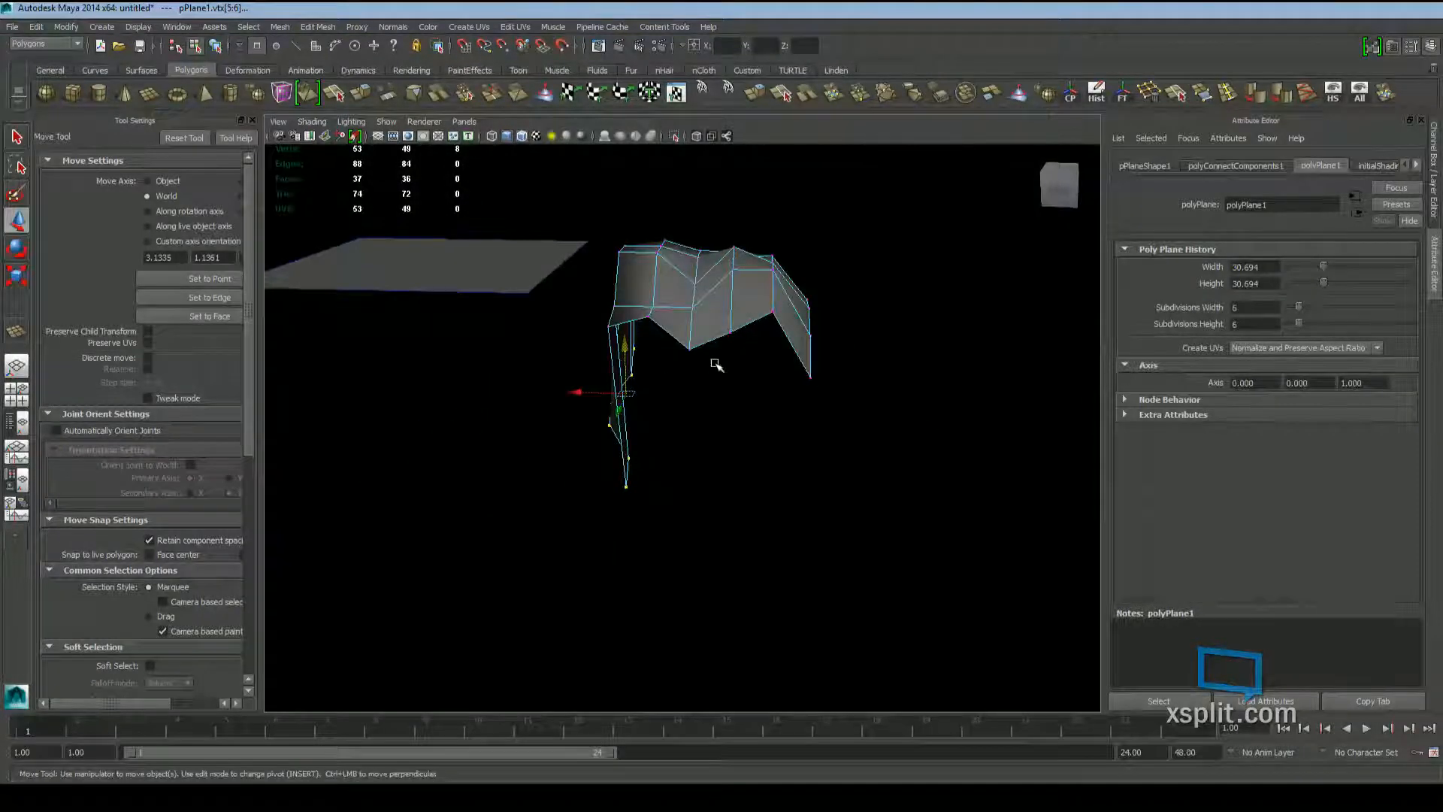
Select 25 vertices on the other half of the plane, move and rotate them, and return to the Select tool
drag(860, 217, 591, 384)
key(r)
key(w)
drag(682, 417, 752, 395)
key(e)
alt+drag(703, 336, 679, 385)
key(q)
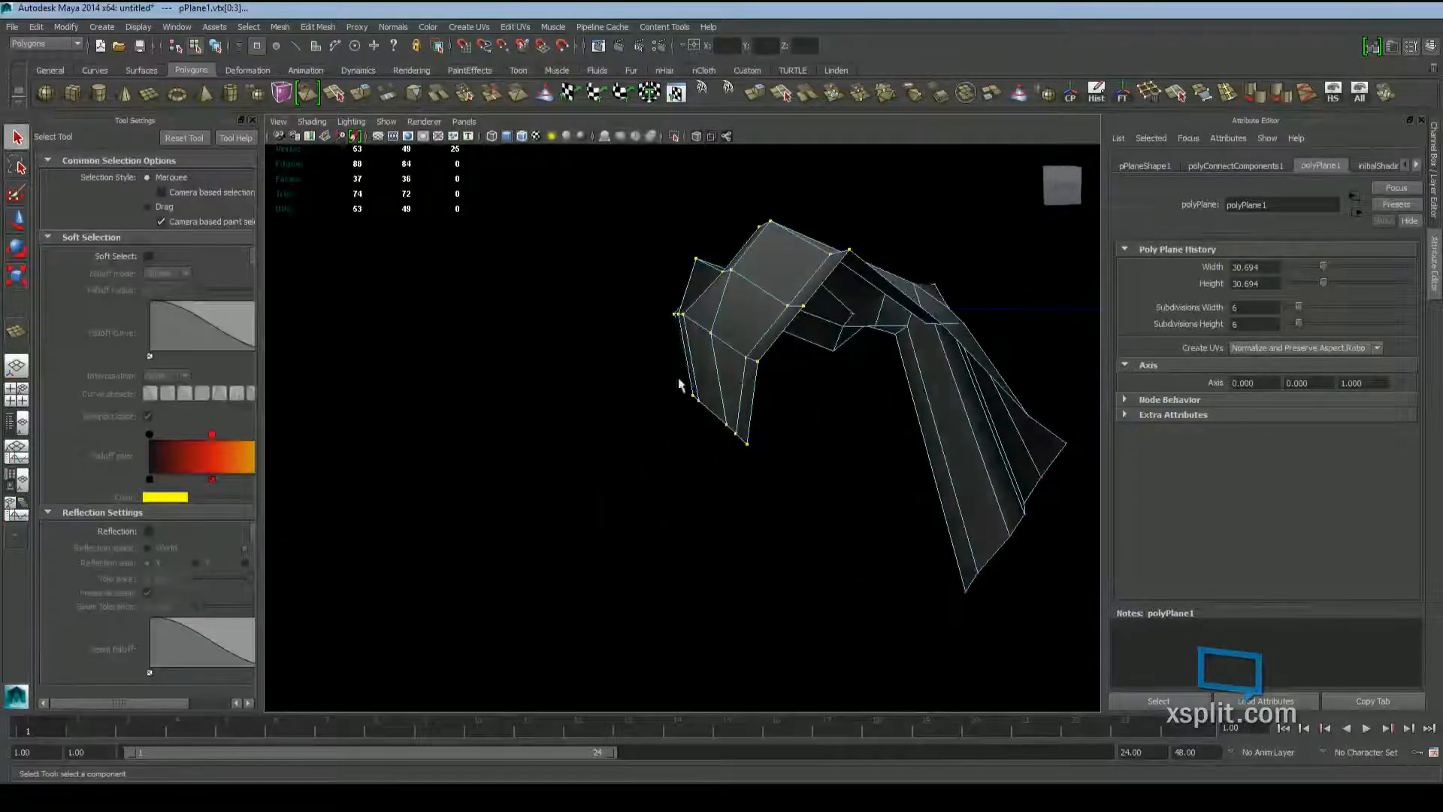
Select nine vertices along the plane's lower outer edge and scale them uniformly and along individual axes
drag(749, 463, 748, 462)
alt+drag(748, 461, 669, 421)
key(r)
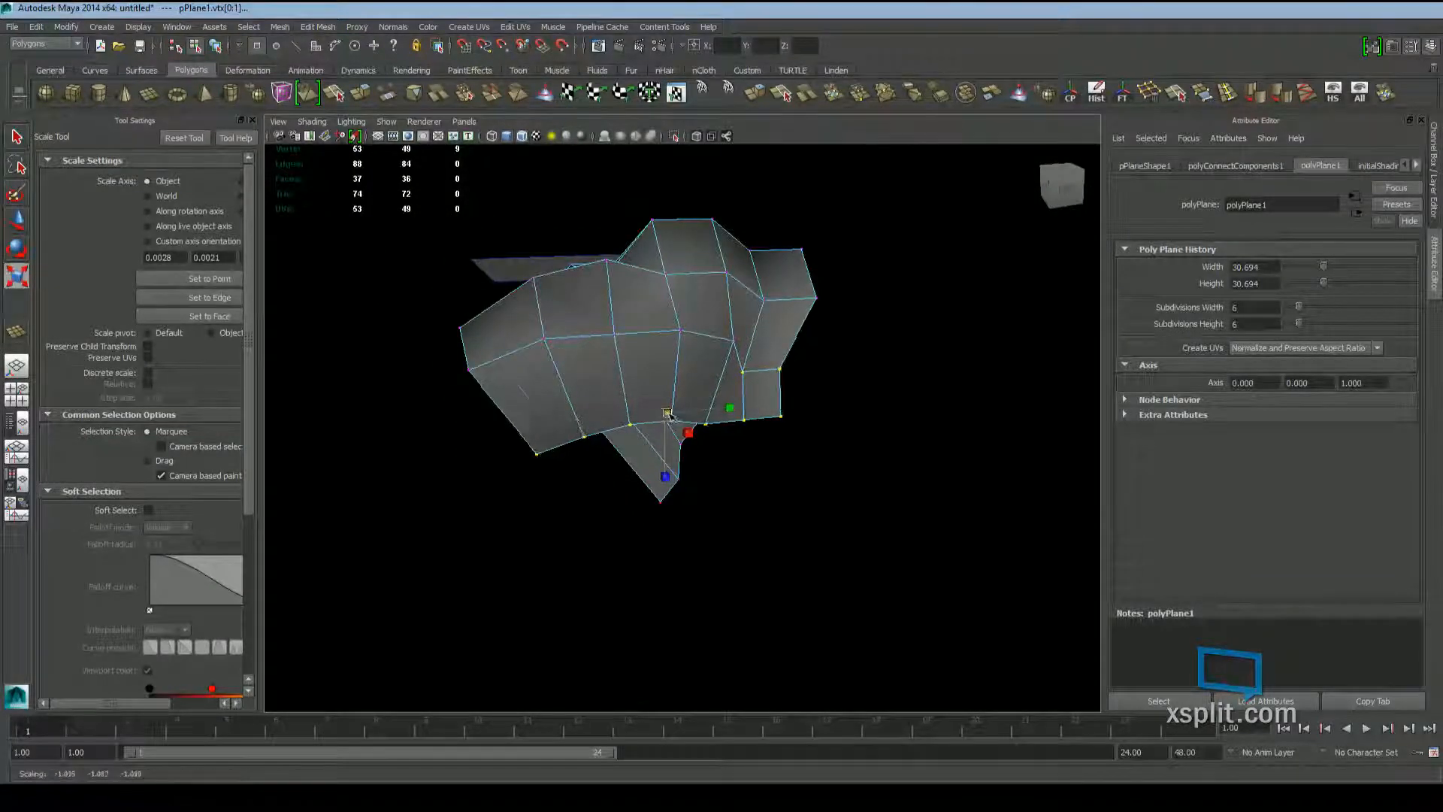
drag(665, 414, 508, 449)
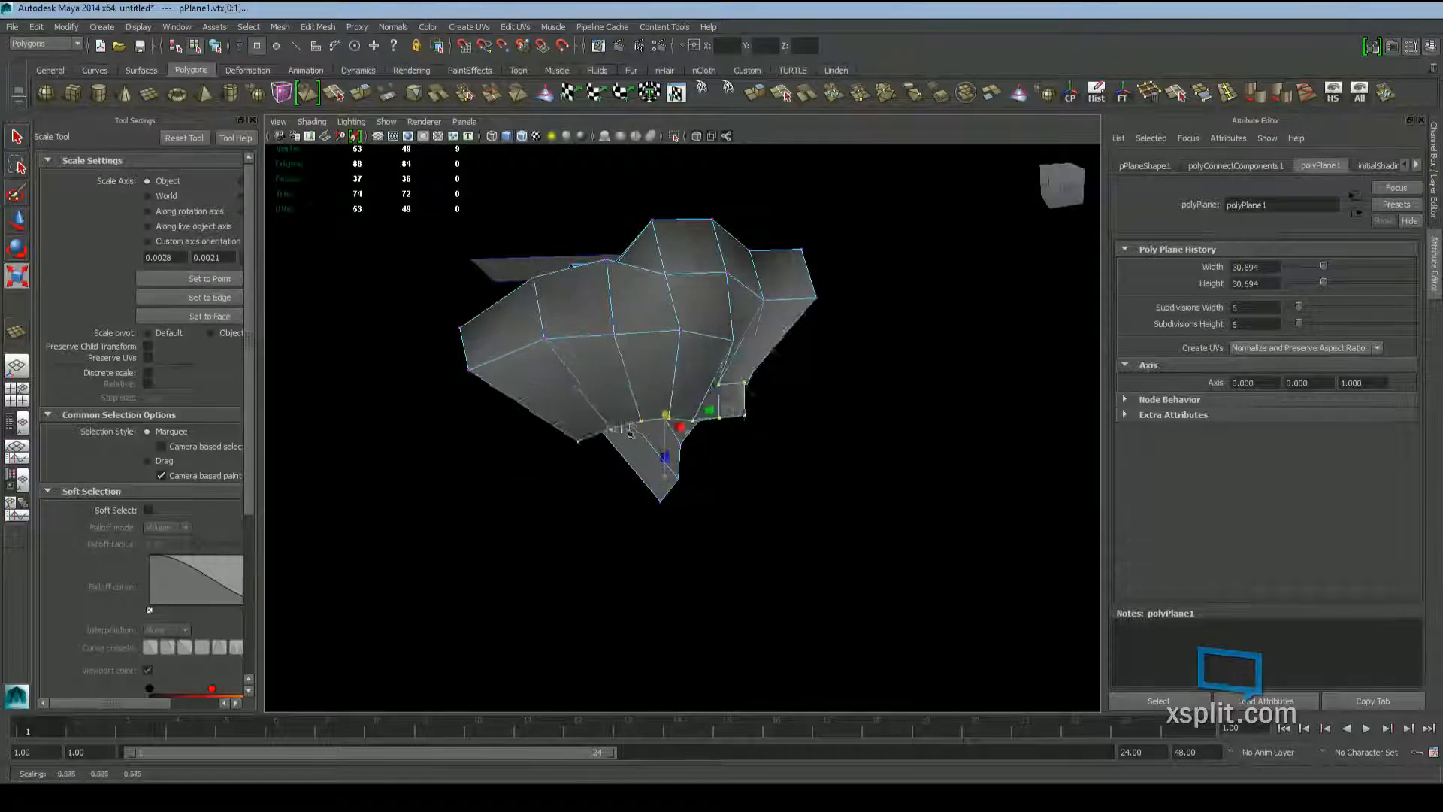
drag(630, 432, 641, 380)
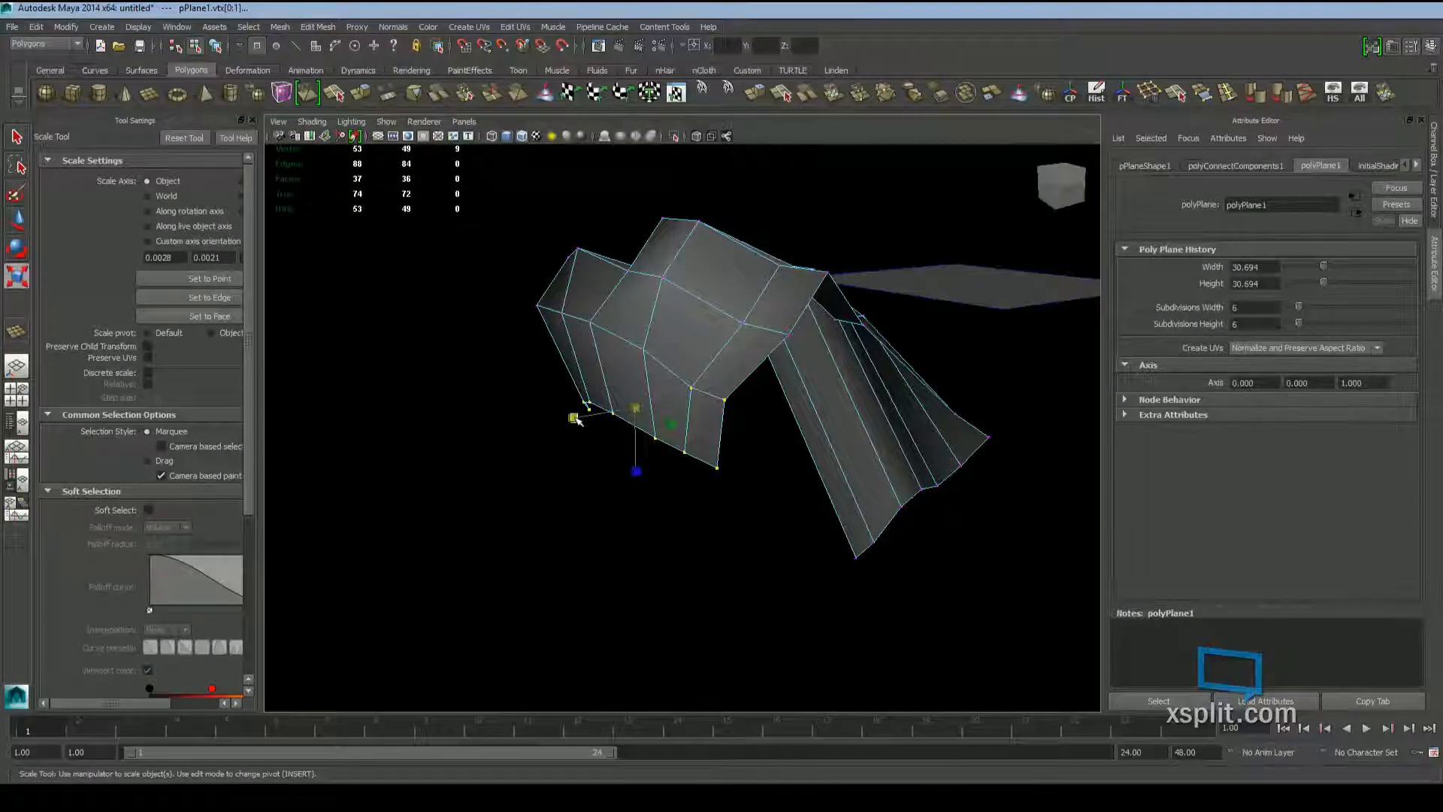
drag(576, 419, 871, 413)
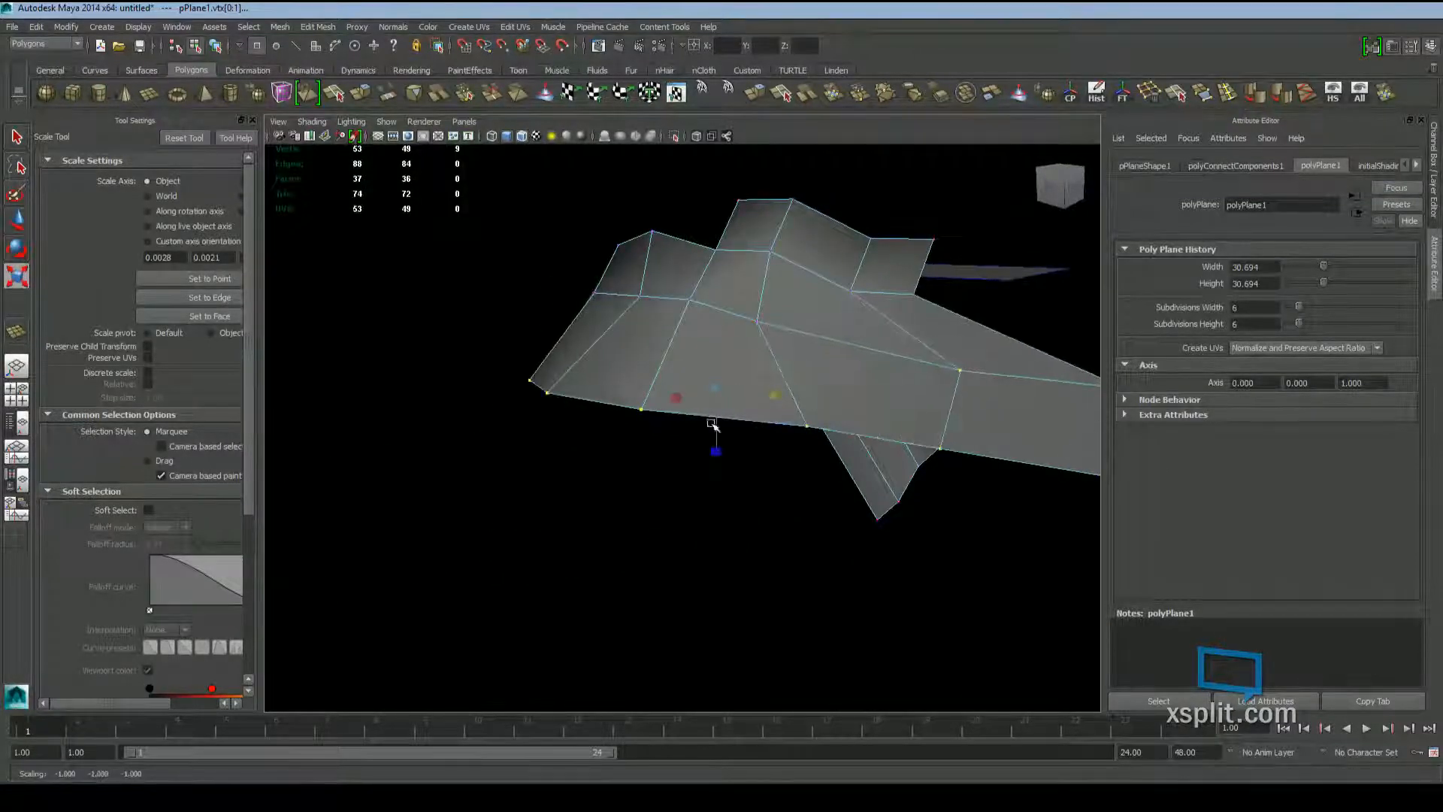
alt+drag(714, 423, 753, 422)
mouse_move(723, 448)
mouse_down()
mouse_move(685, 629)
mouse_move(751, 458)
mouse_move(832, 450)
mouse_move(850, 418)
mouse_move(717, 428)
mouse_up()
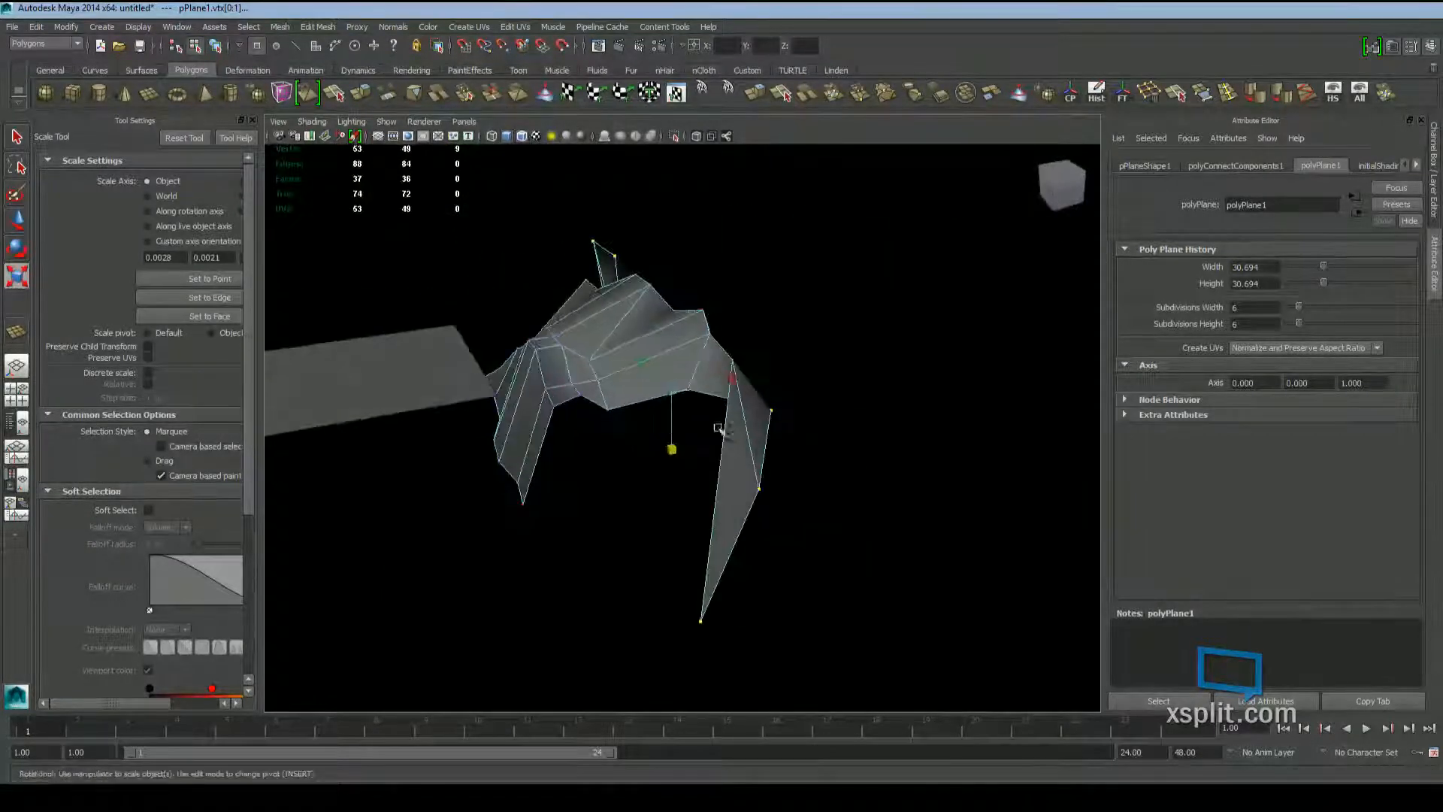
Marquee-select 23 vertices in the upper part of the deformed plane and rotate them with the Rotate tool
drag(826, 191, 594, 412)
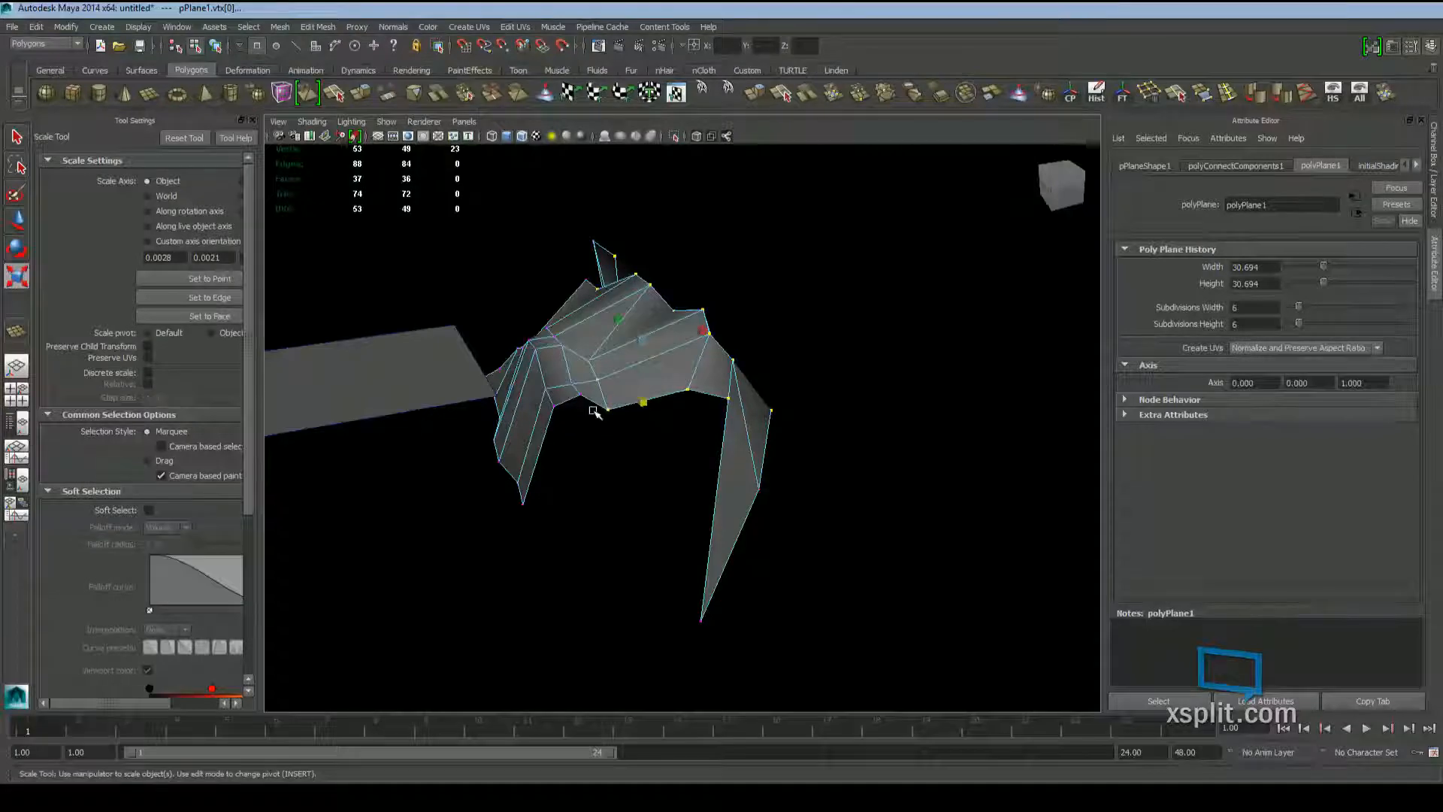
key(e)
scroll(676, 390, up, 2)
alt+middle_drag(695, 392, 734, 428)
scroll(736, 428, up, 2)
alt+drag(739, 429, 722, 316)
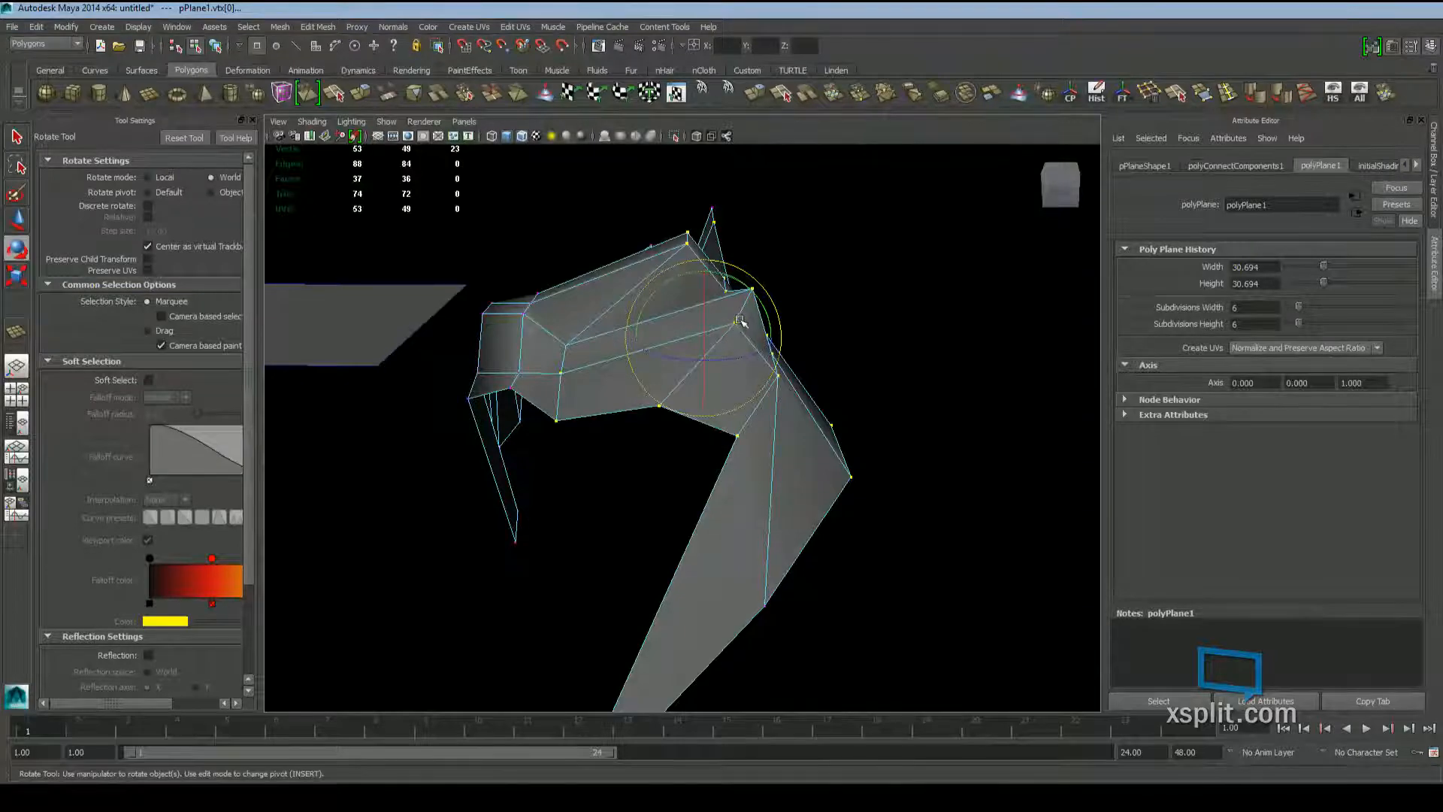
drag(740, 321, 795, 318)
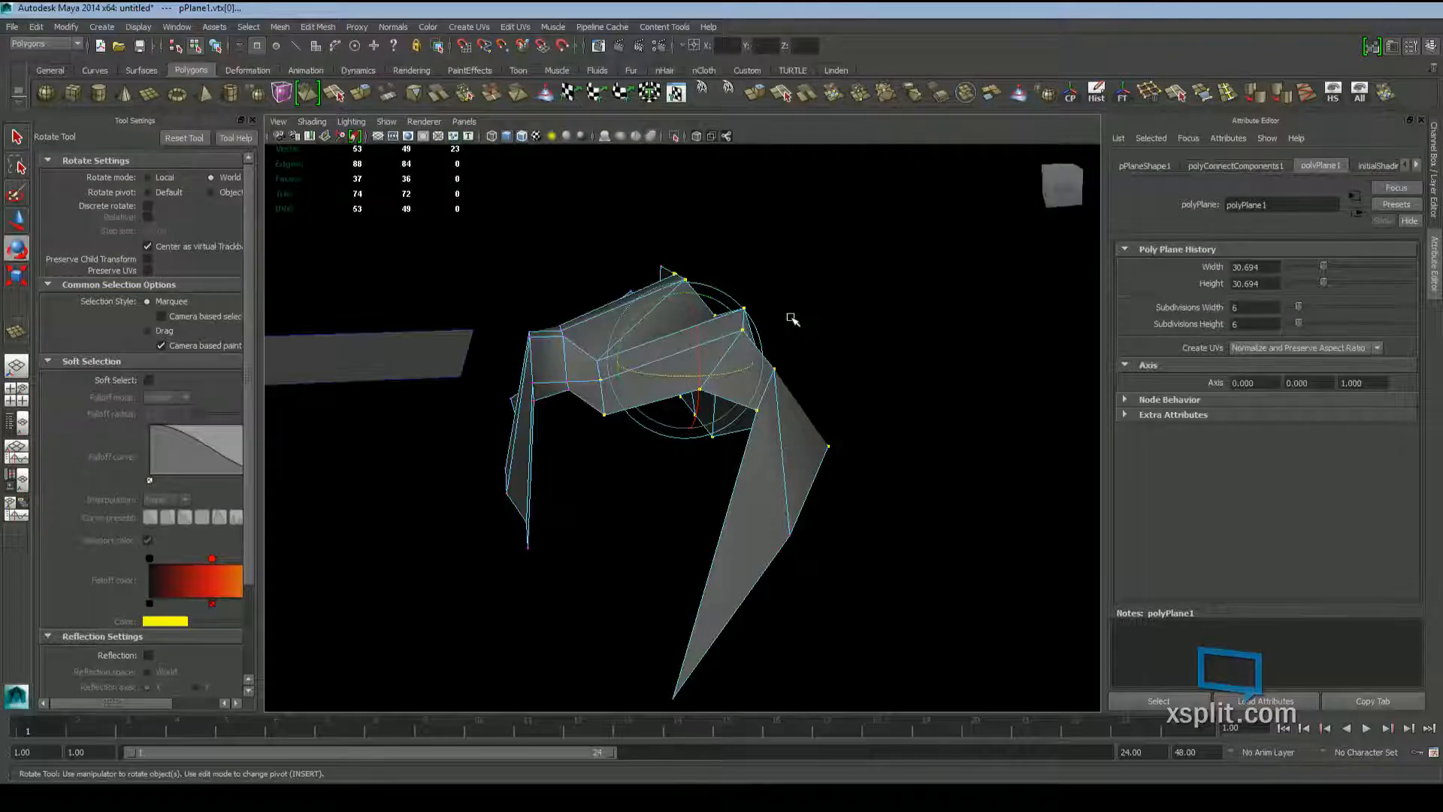
Undo all the vertex edits on the subdivided plane back to its flat grid
alt+drag(792, 319, 845, 400)
key(ctrl+z)
key(ctrl+z)
key(ctrl+z)
key(ctrl+z)
key(ctrl+z)
key(ctrl+z)
key(ctrl+z)
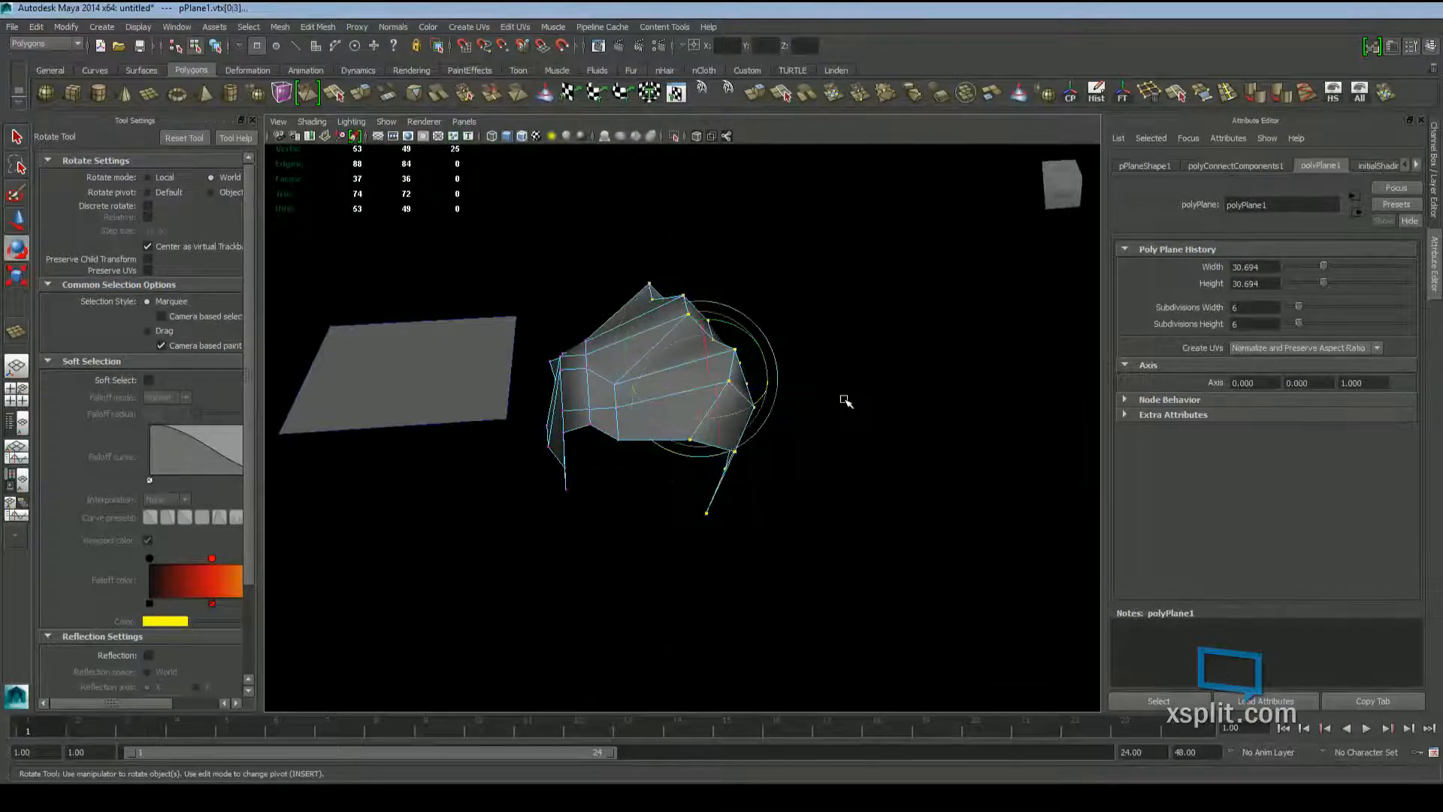
key(ctrl+z)
key(ctrl+z)
key(ctrl+z)
key(ctrl+z)
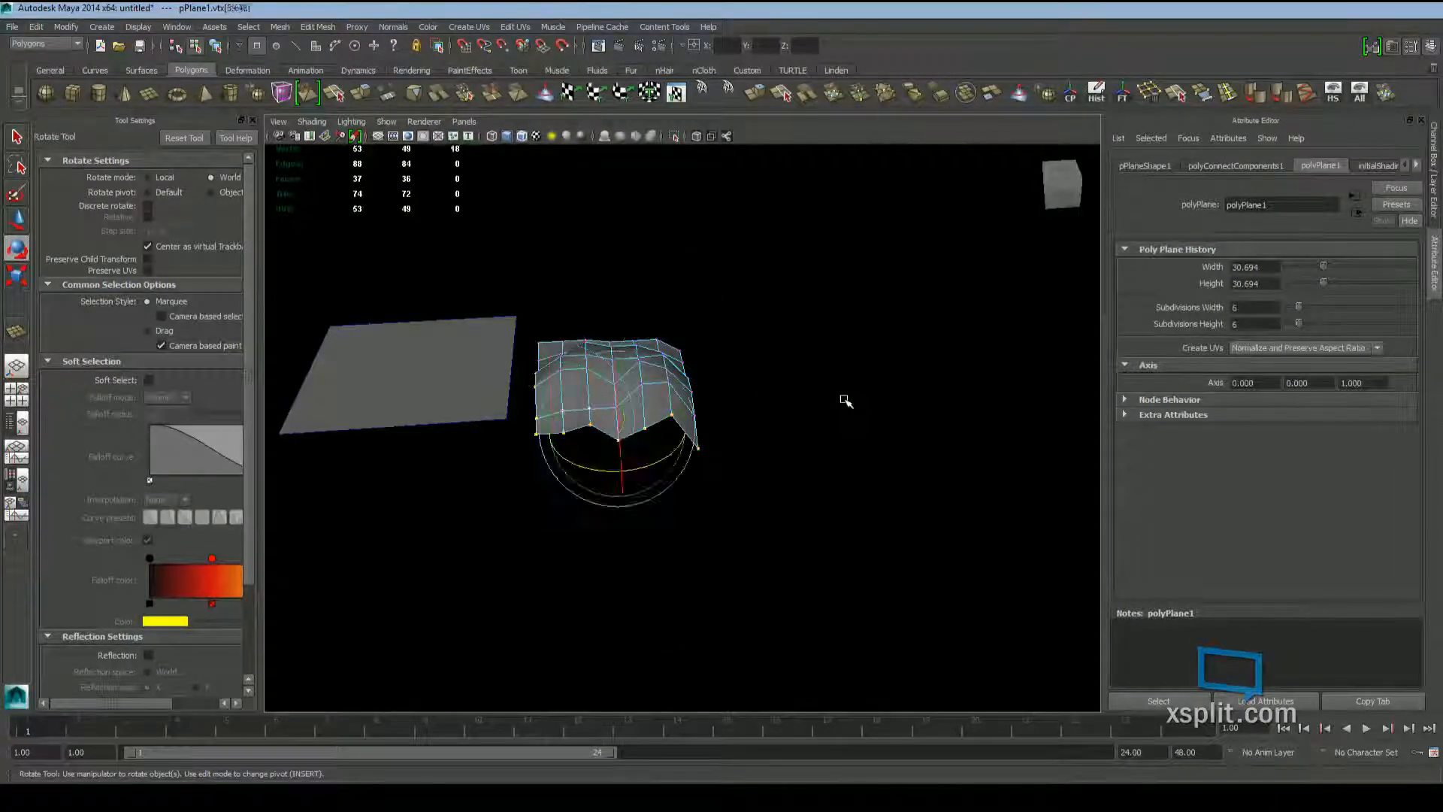
key(ctrl+z)
key(ctrl+z)
key(ctrl+z)
key(ctrl+z)
key(ctrl+z)
key(ctrl+z)
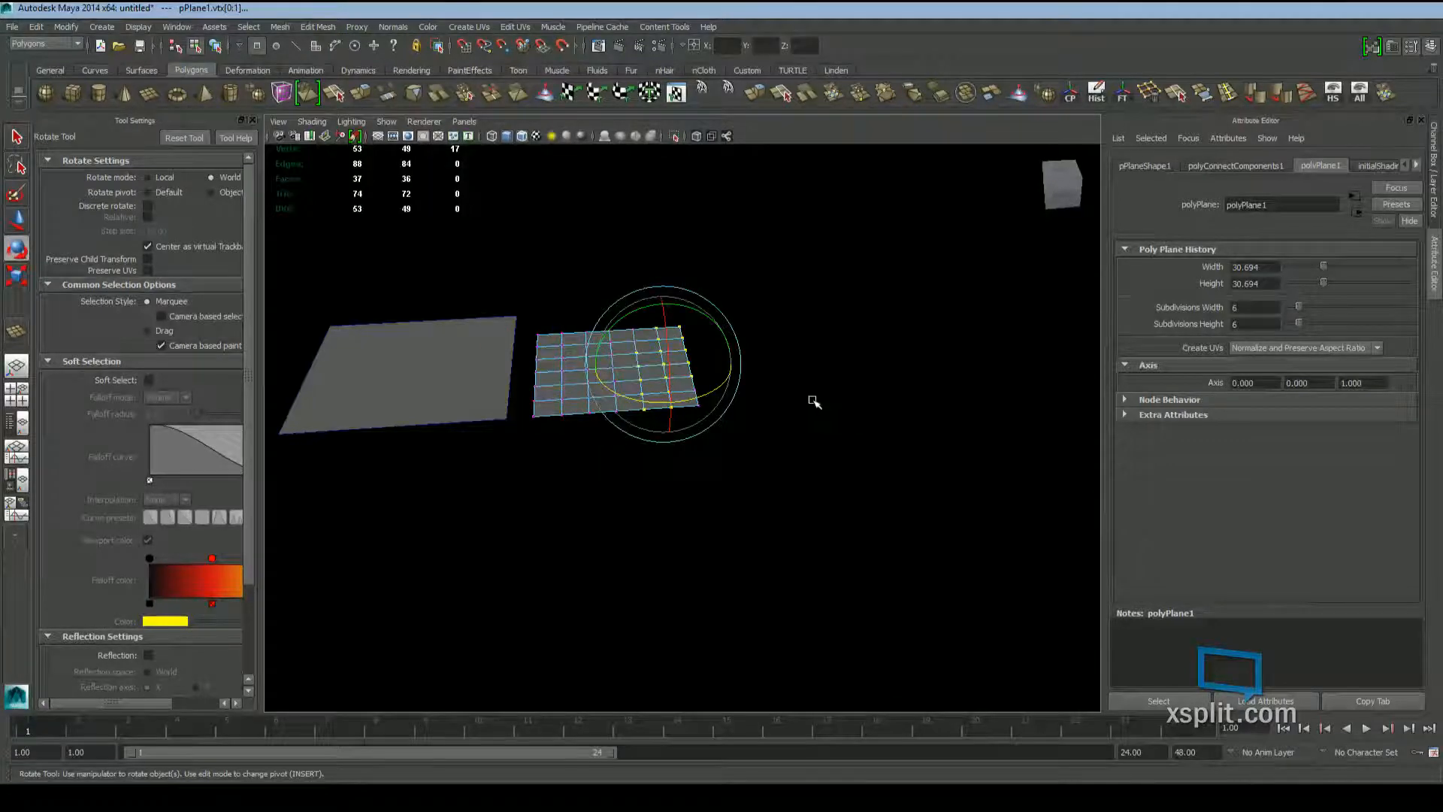
Switch the component selection on the subdivided plane from vertices to edges
alt+drag(814, 403, 786, 490)
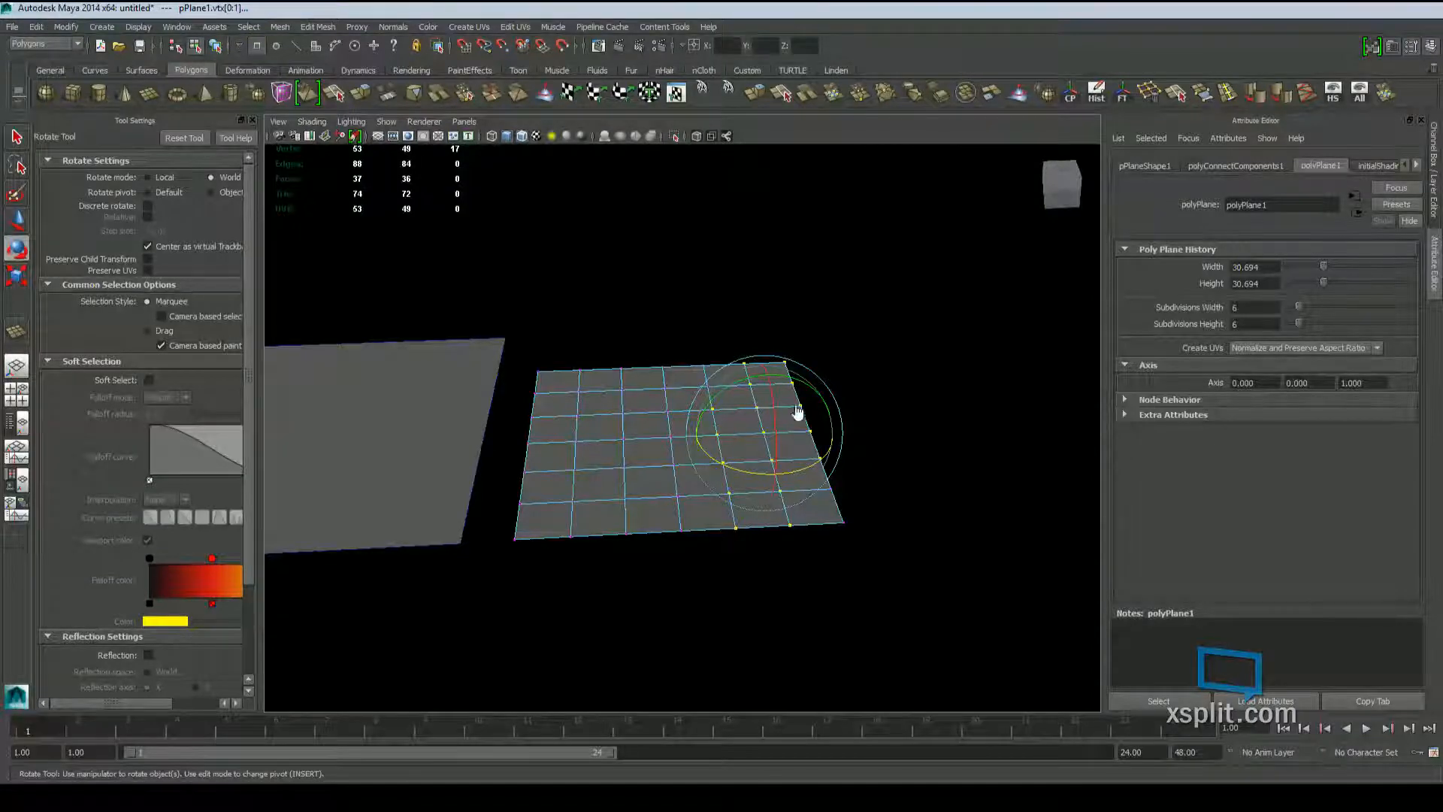
alt+middle_drag(686, 508, 719, 544)
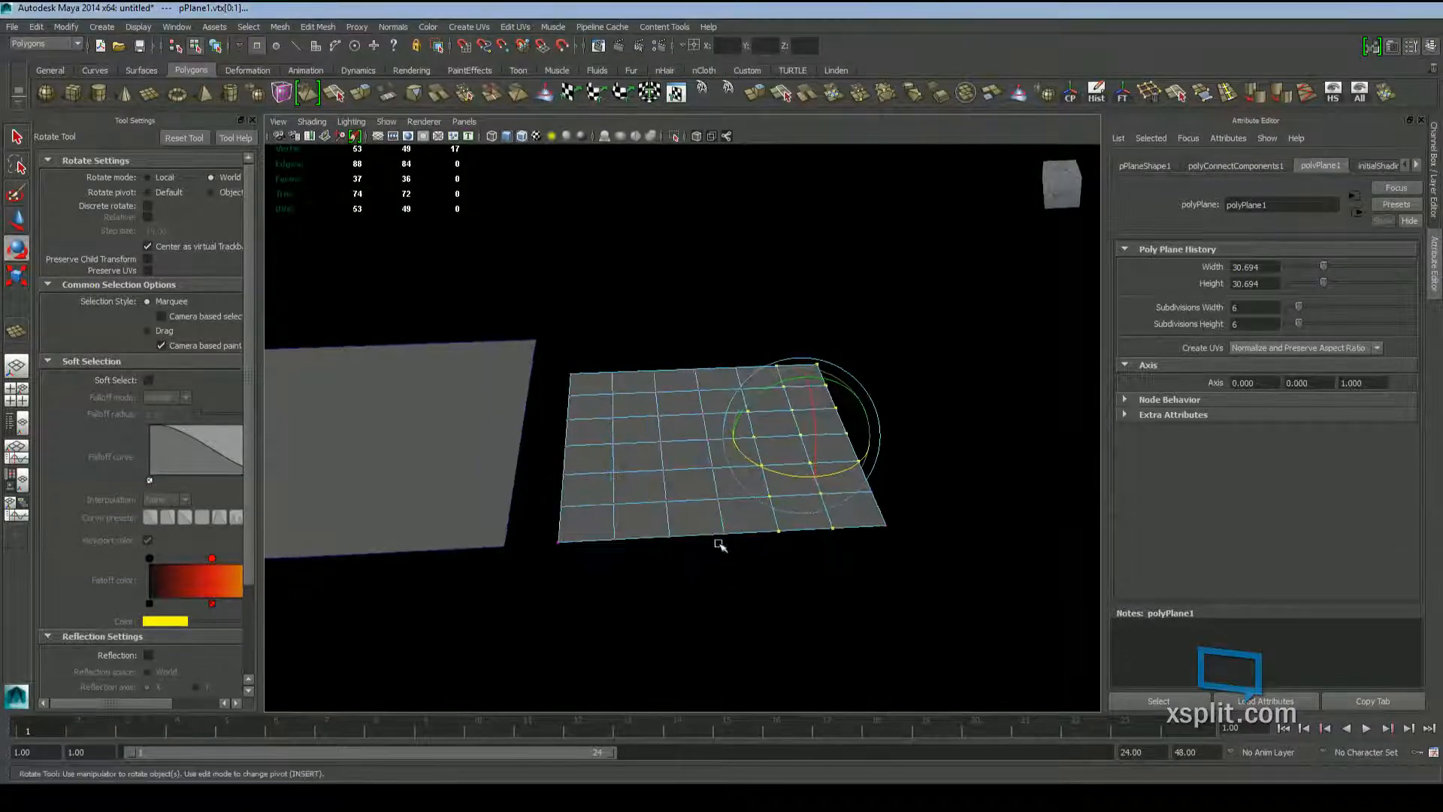
scroll(720, 544, up, 5)
alt+drag(719, 544, 667, 534)
alt+middle_drag(610, 581, 652, 543)
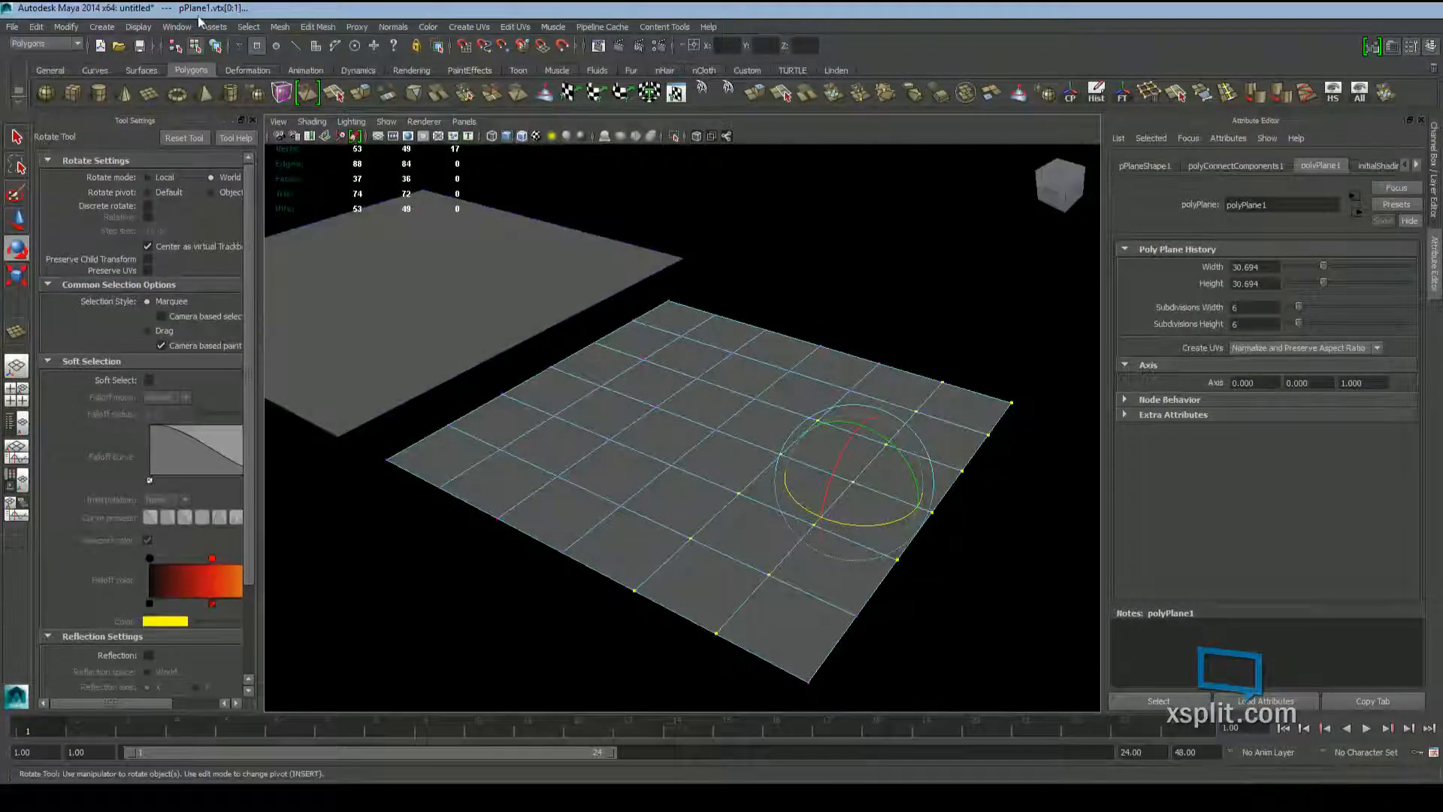
click(295, 46)
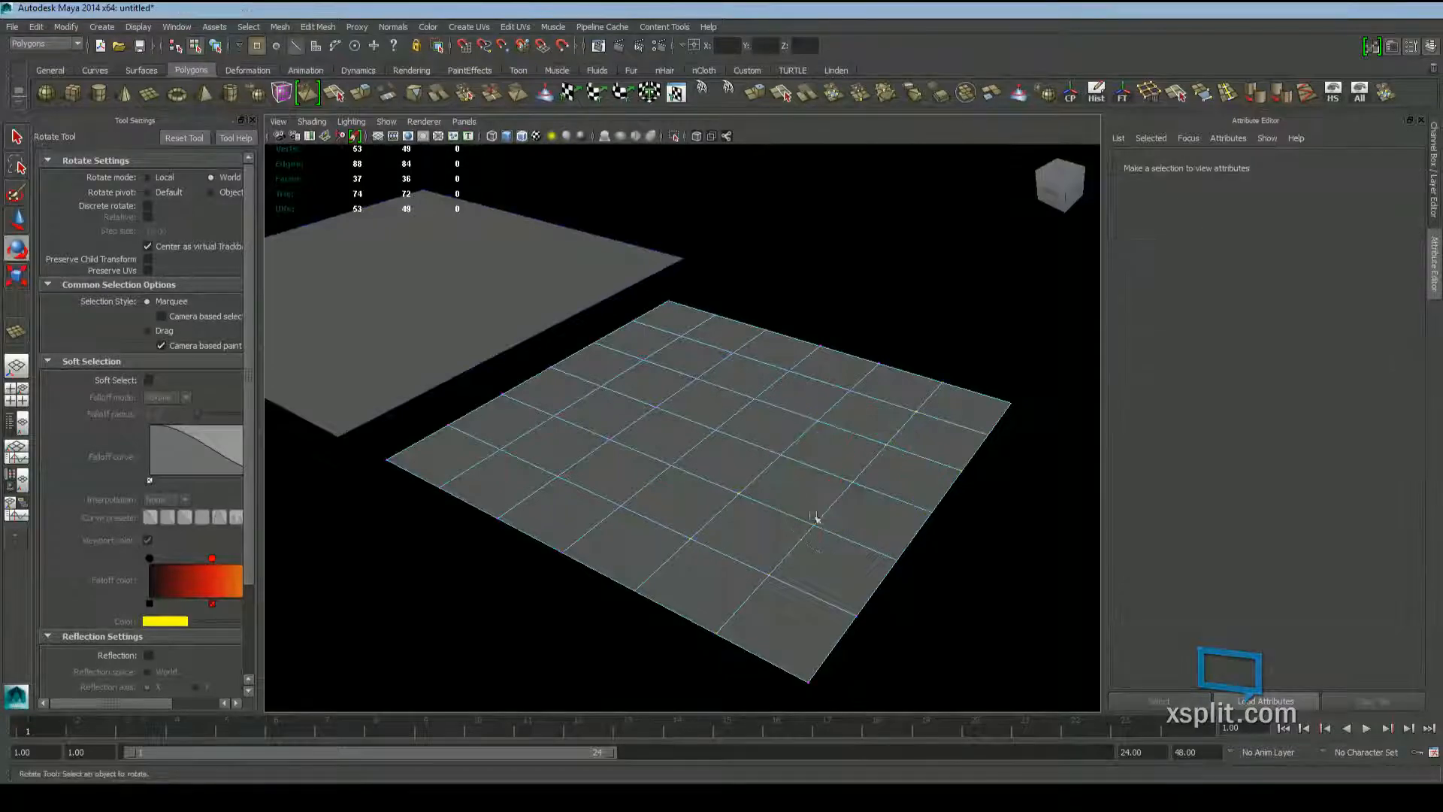
Select a single interior edge near the middle of the plane and return to the Select tool
alt+drag(816, 517, 751, 477)
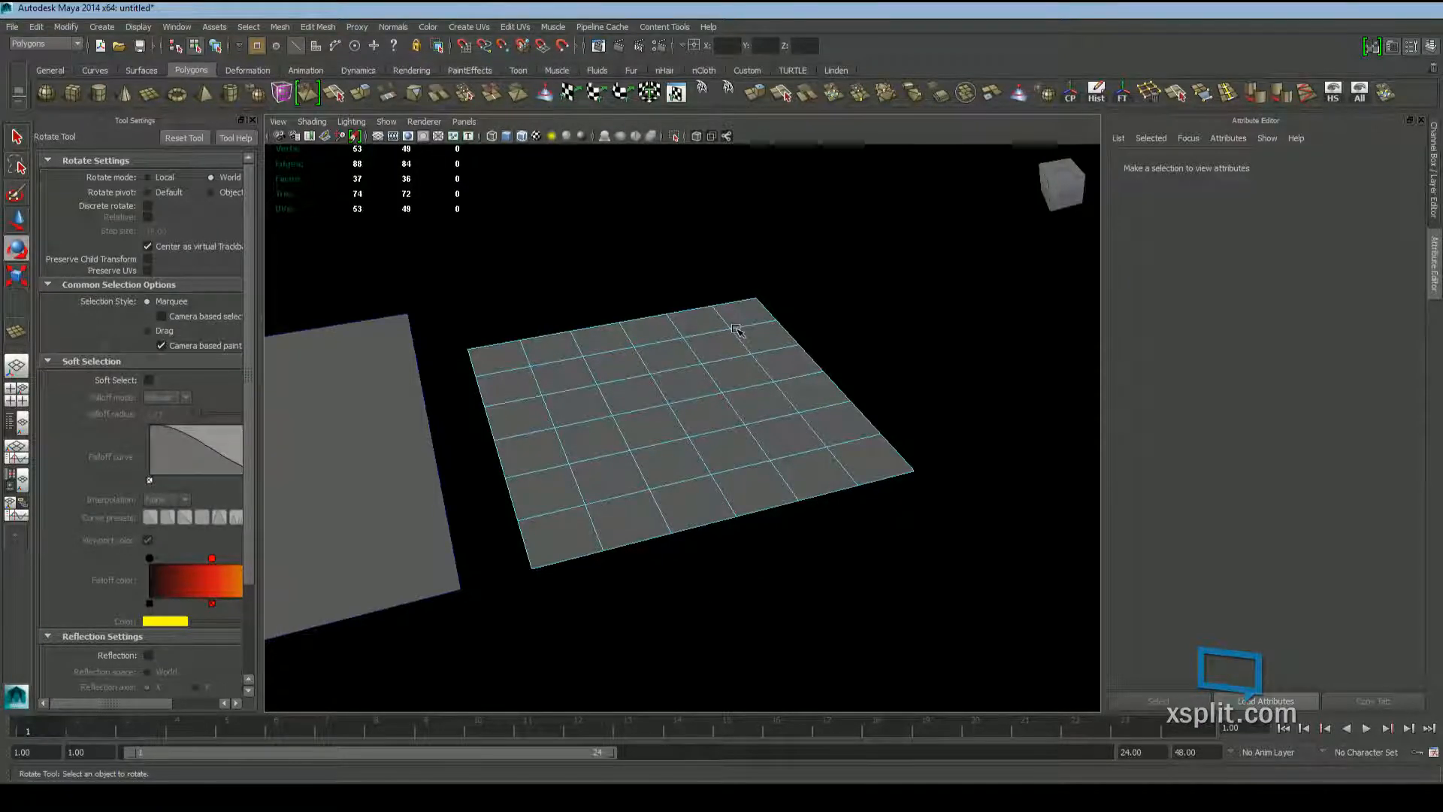
scroll(783, 417, up, 3)
alt+drag(782, 419, 731, 439)
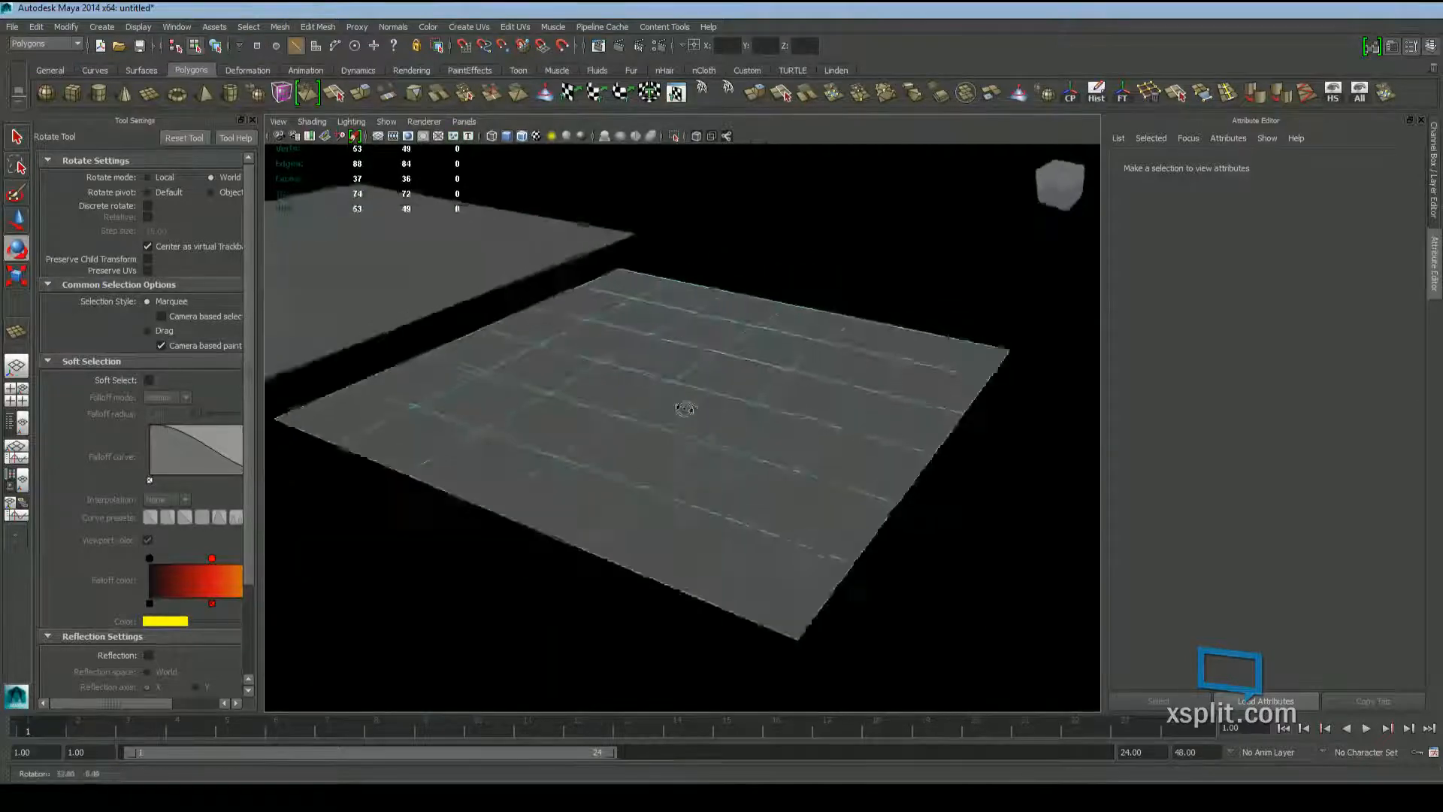
scroll(686, 409, down, 3)
scroll(816, 438, up, 3)
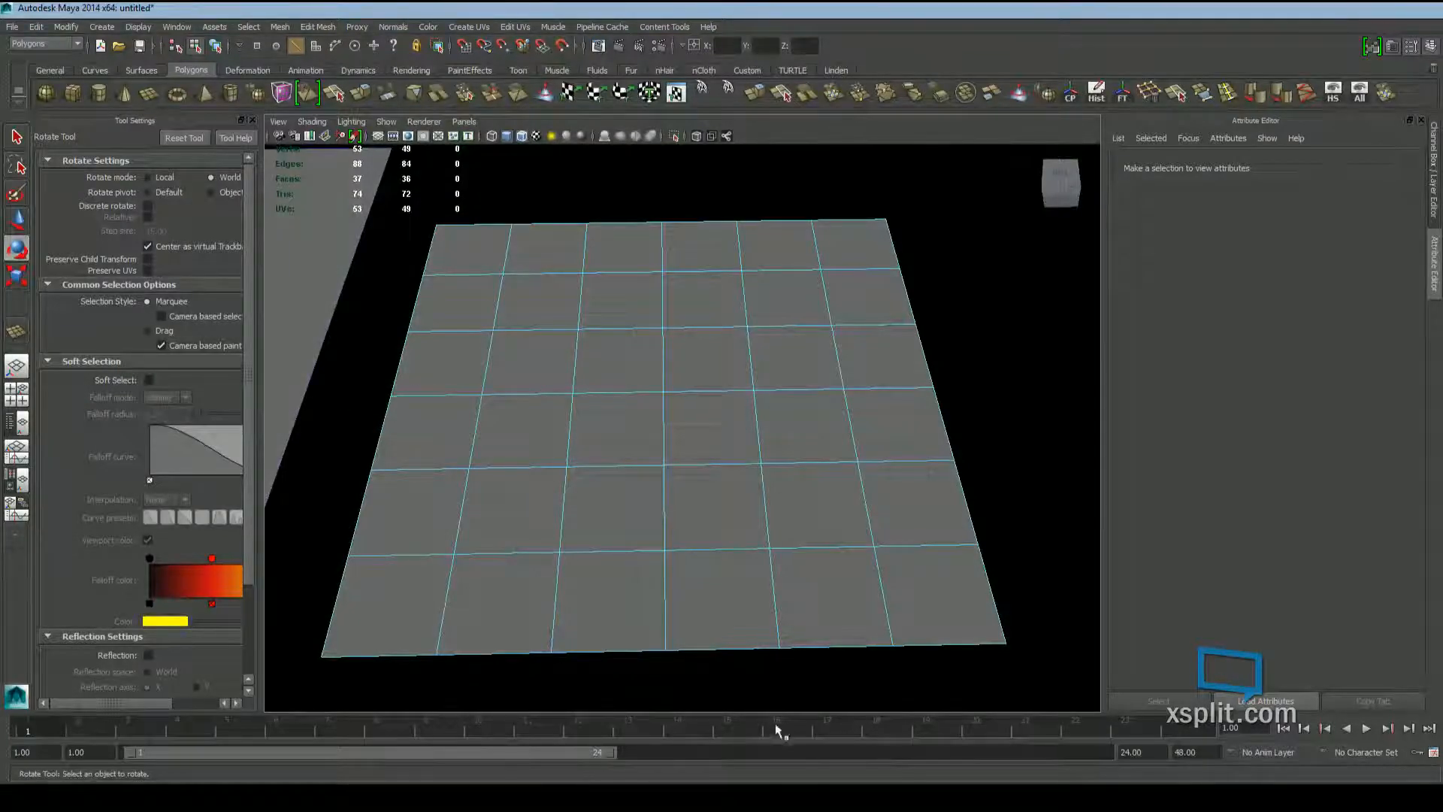
alt+drag(733, 526, 763, 483)
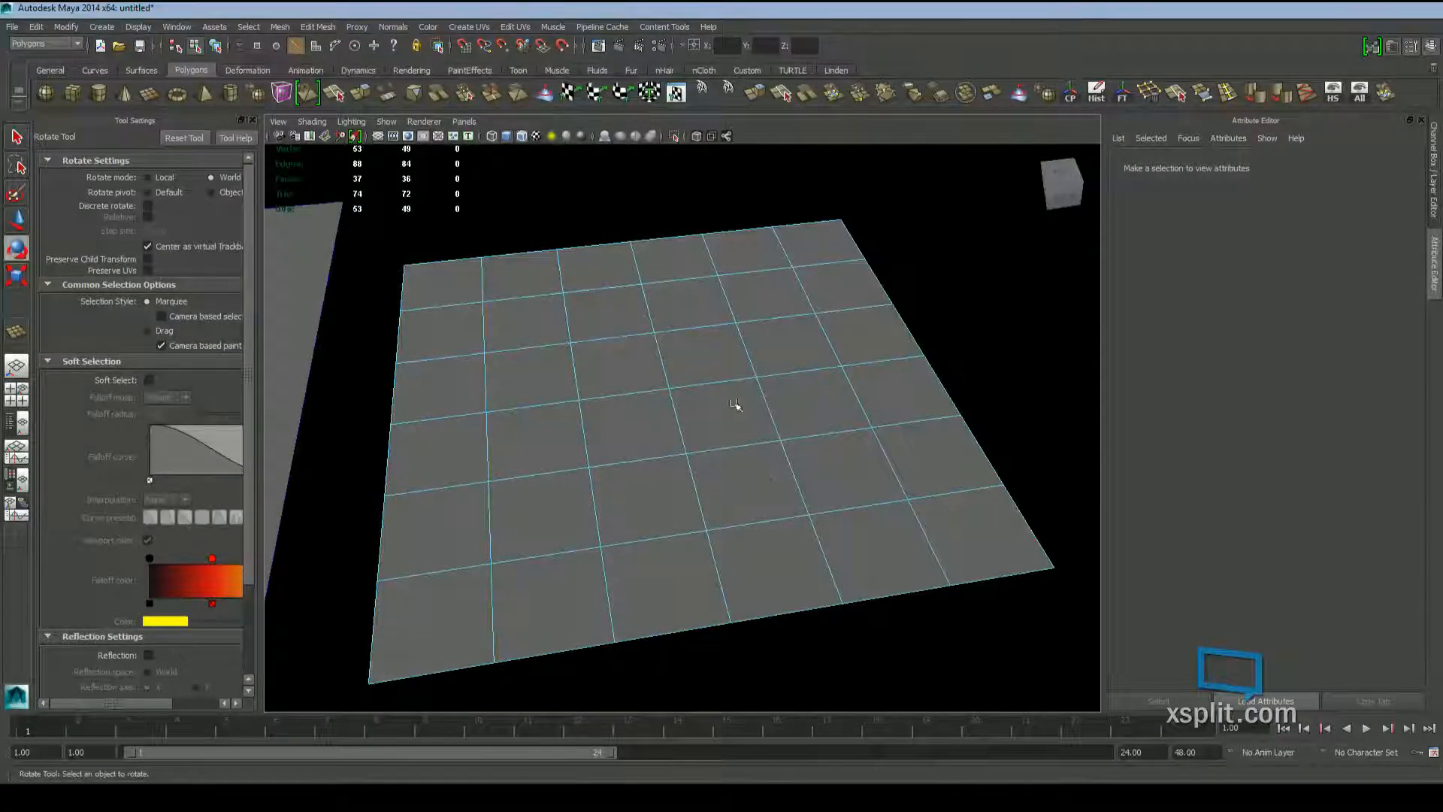
click(678, 419)
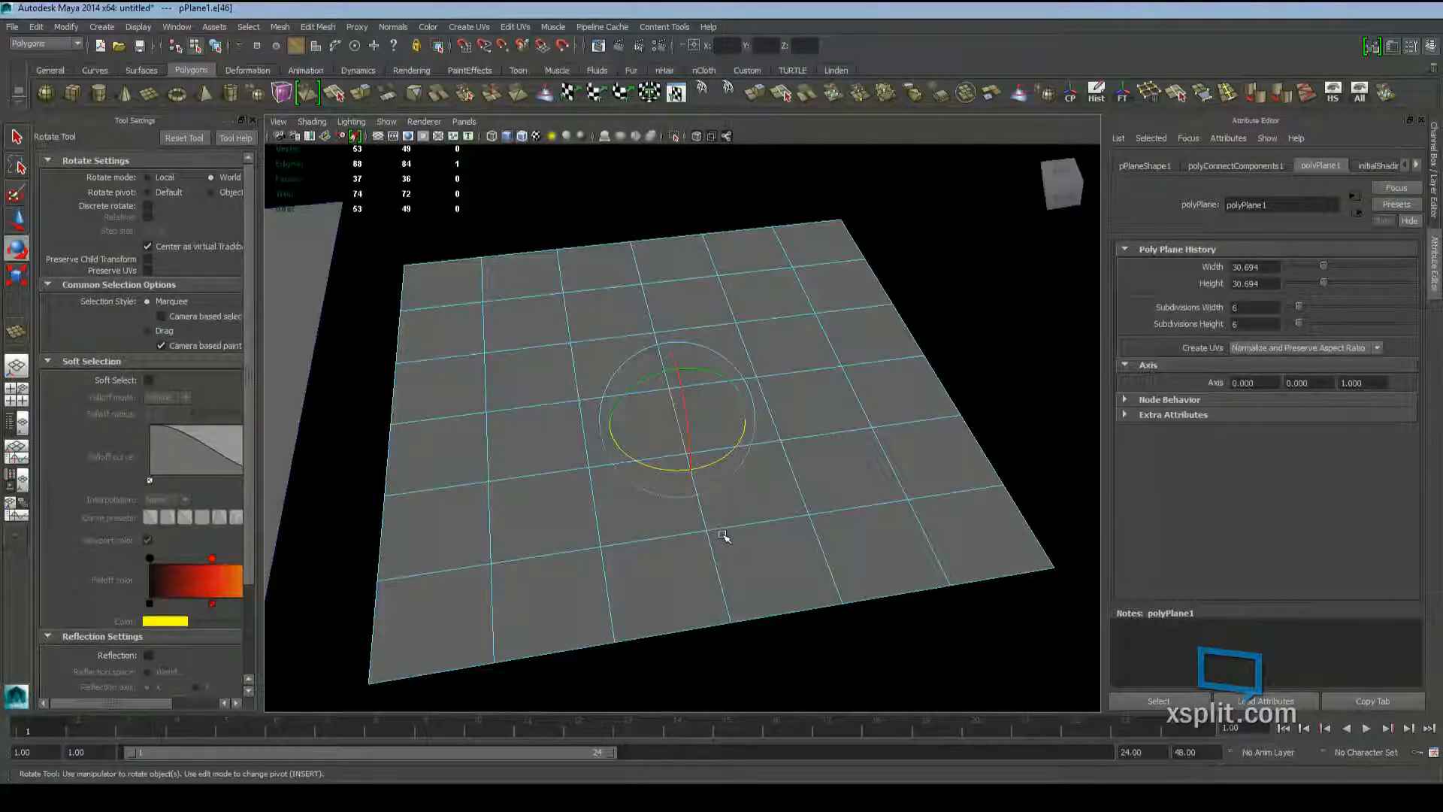
alt+drag(724, 535, 709, 502)
key(q)
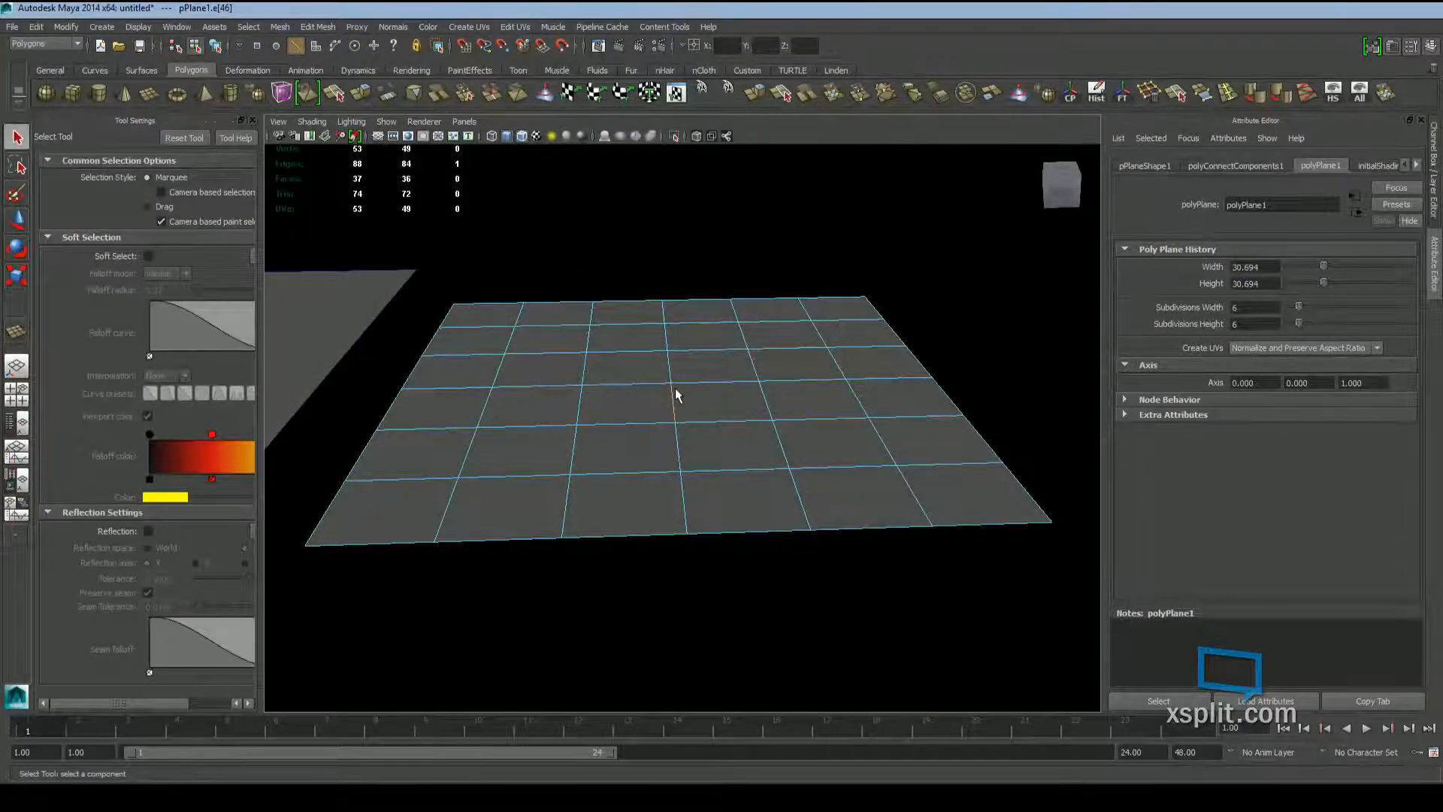
alt+drag(677, 393, 730, 405)
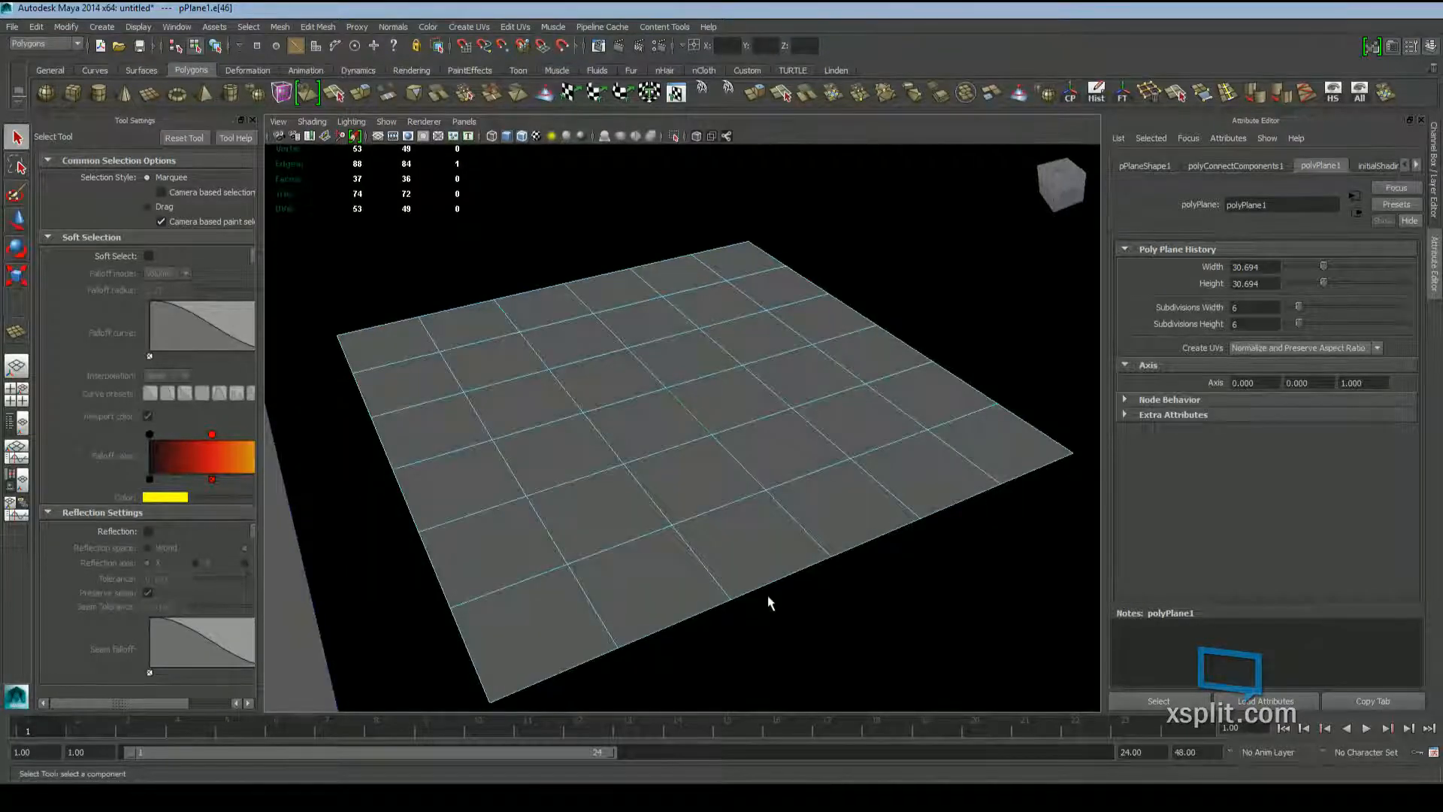
Raise the selected interior edge above the plane with the Move tool, inspect the bump and undo the move
key(w)
alt+drag(742, 404, 768, 378)
drag(691, 351, 695, 306)
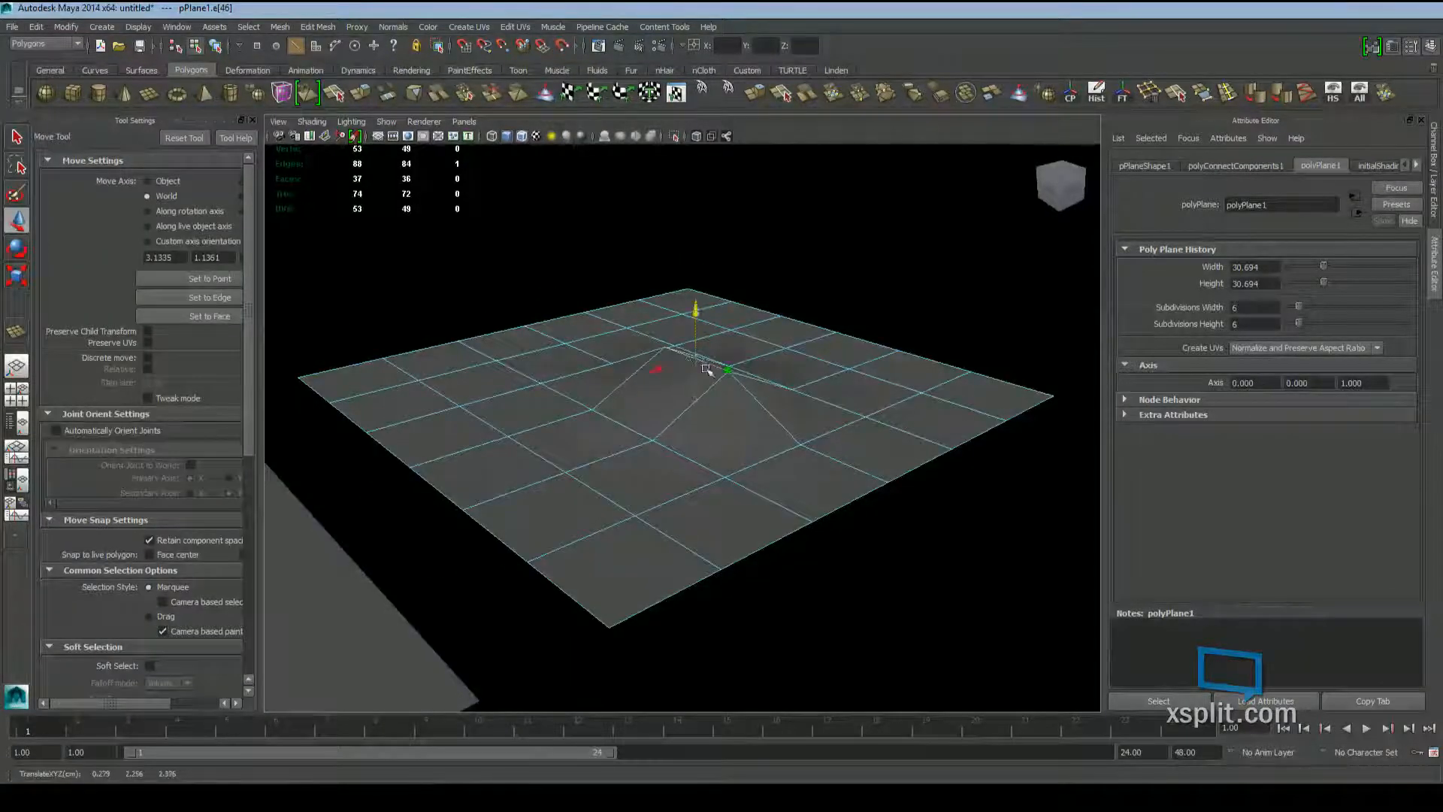
alt+drag(710, 429, 801, 357)
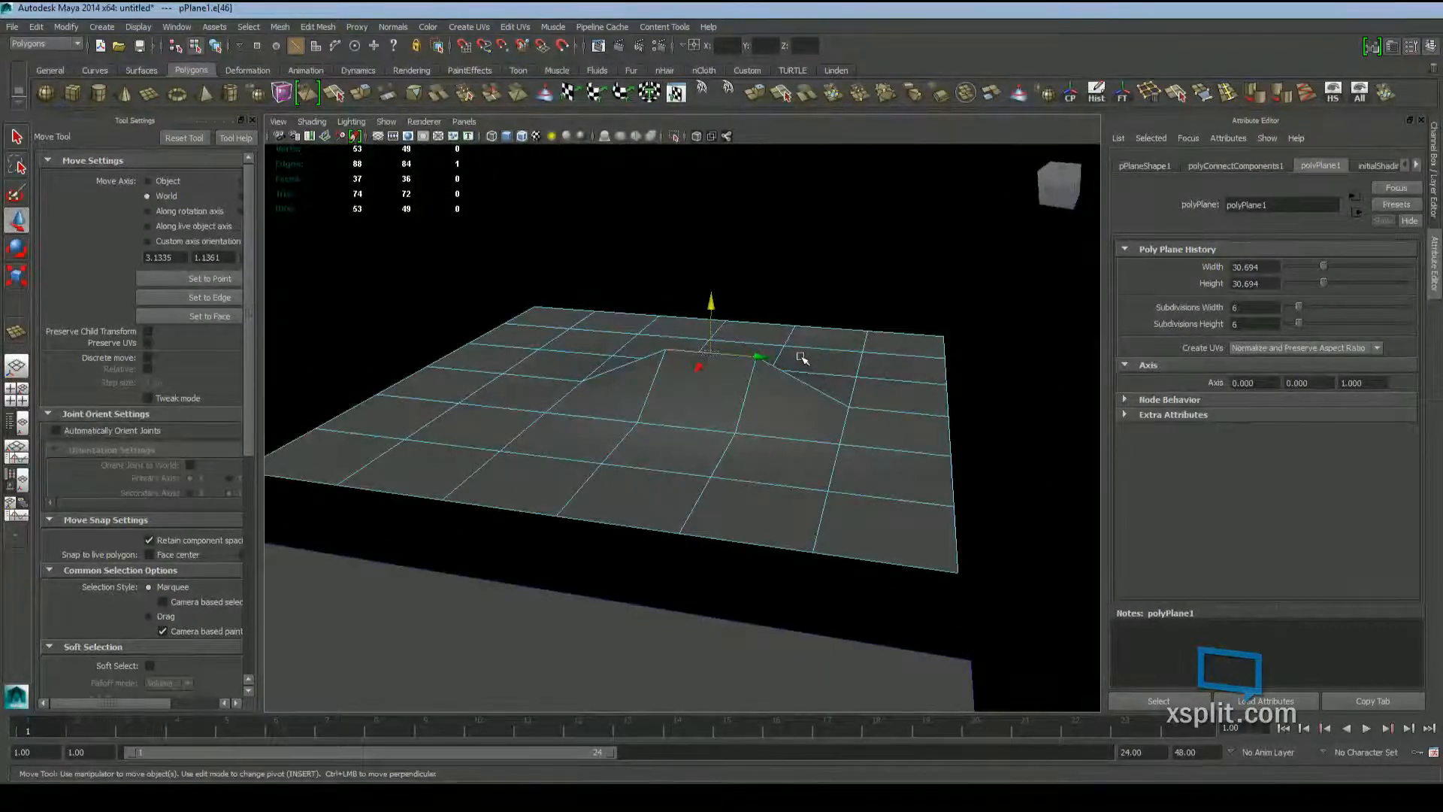
alt+drag(877, 325, 663, 384)
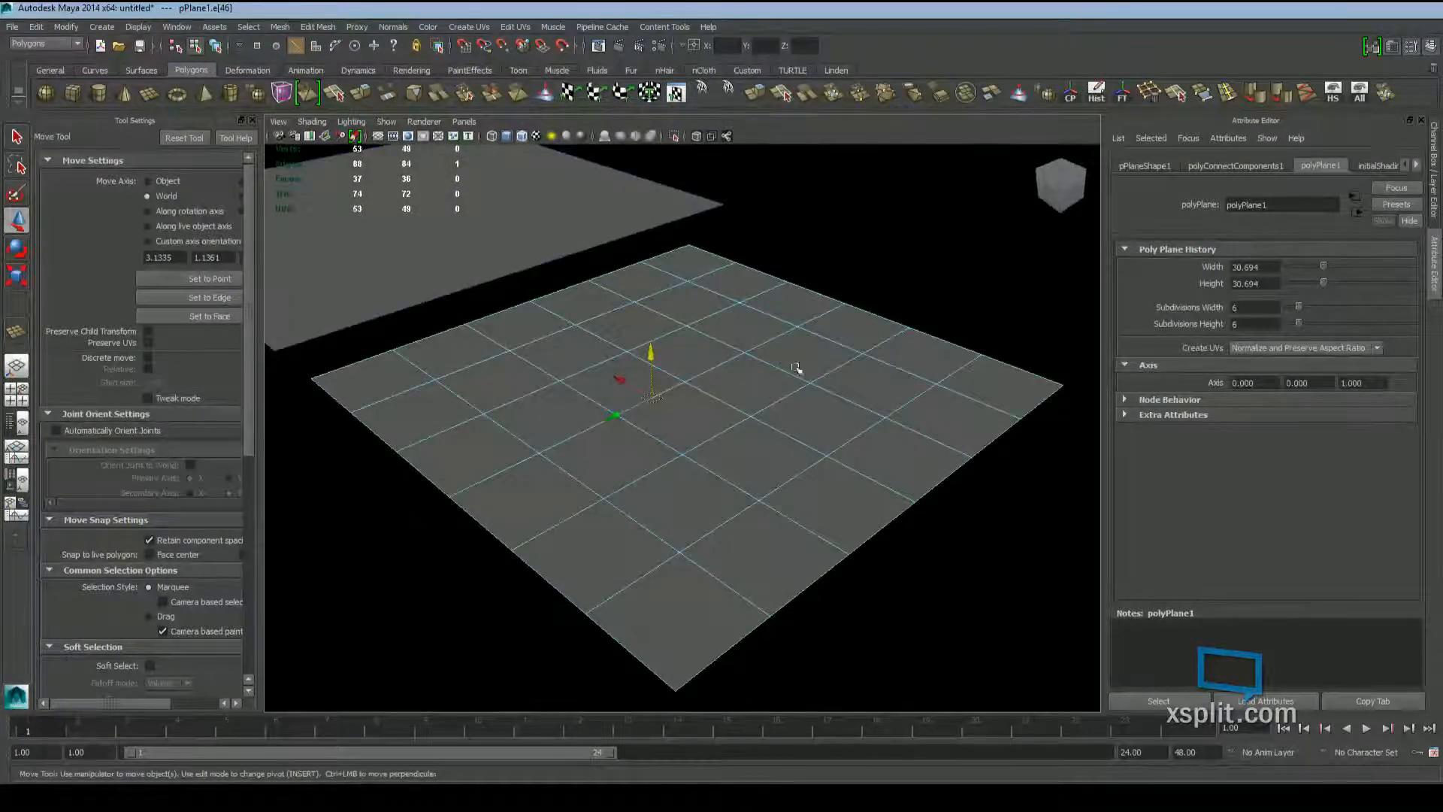
Marquee-select 20 interior edges, raise them with the Move tool and undo the move
drag(830, 349, 646, 503)
alt+drag(767, 495, 770, 464)
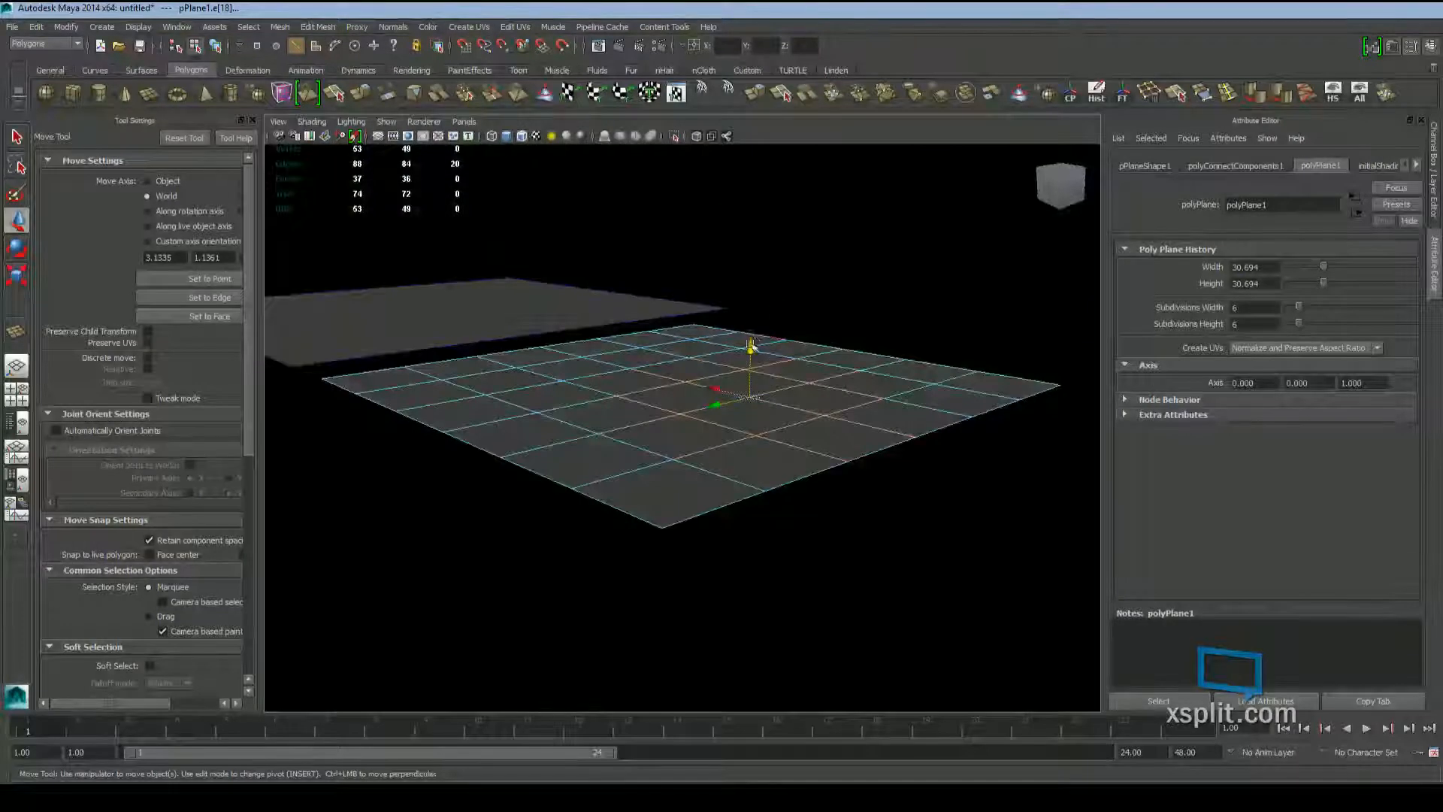
drag(751, 345, 968, 350)
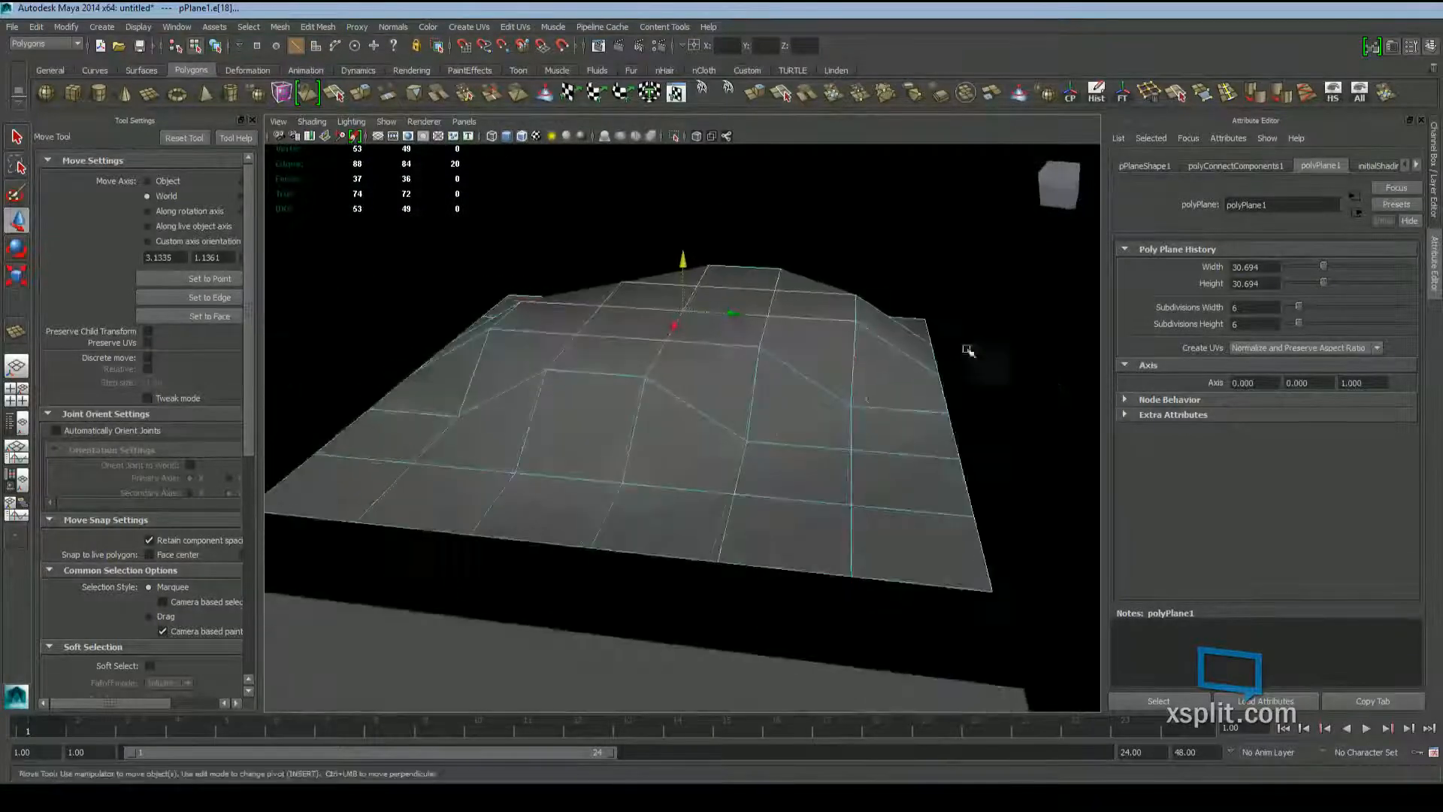
alt+drag(574, 413, 543, 354)
key(ctrl+z)
alt+drag(695, 347, 639, 391)
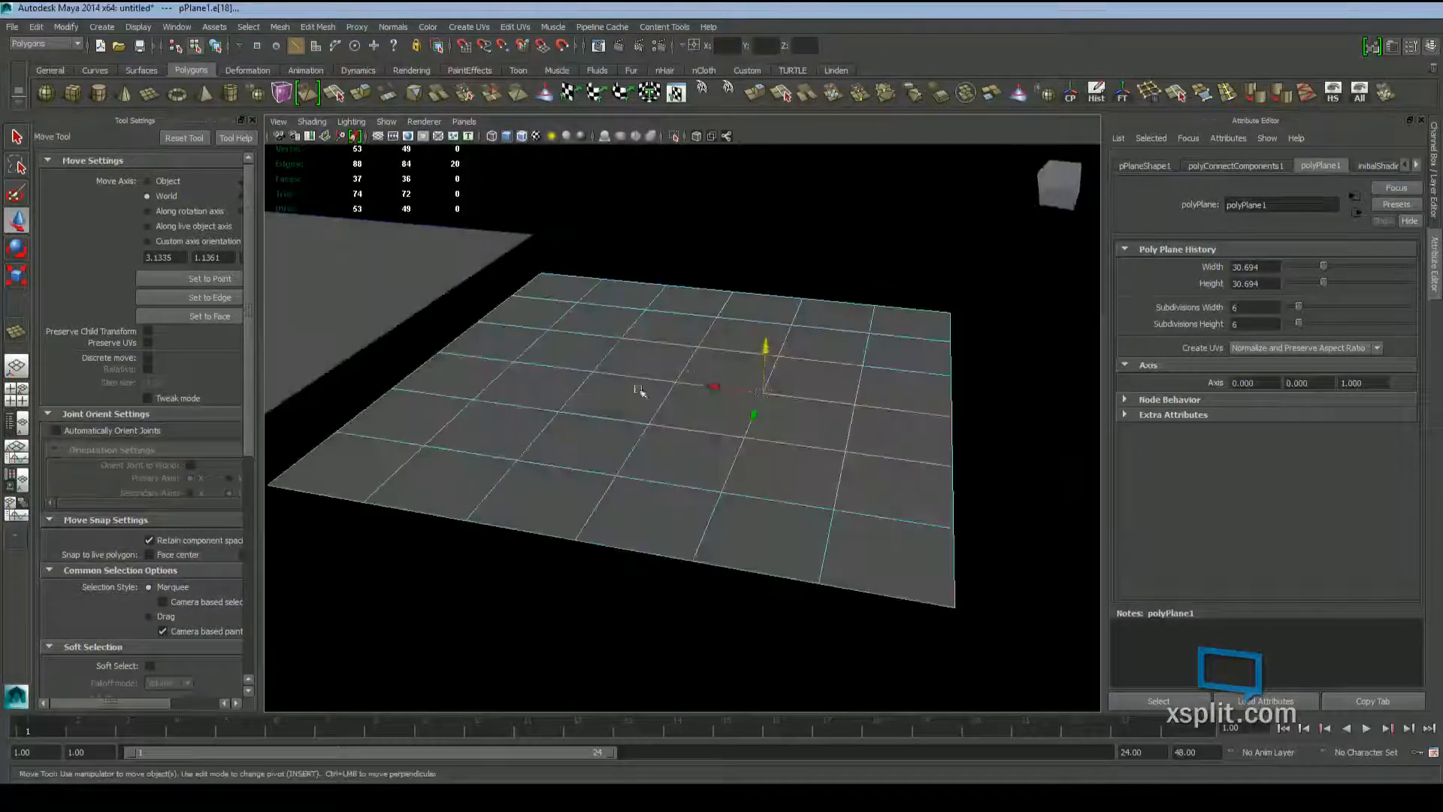
Select the full six-edge loop through a middle edge and step the selection across the neighbouring parallel loops
click(661, 402)
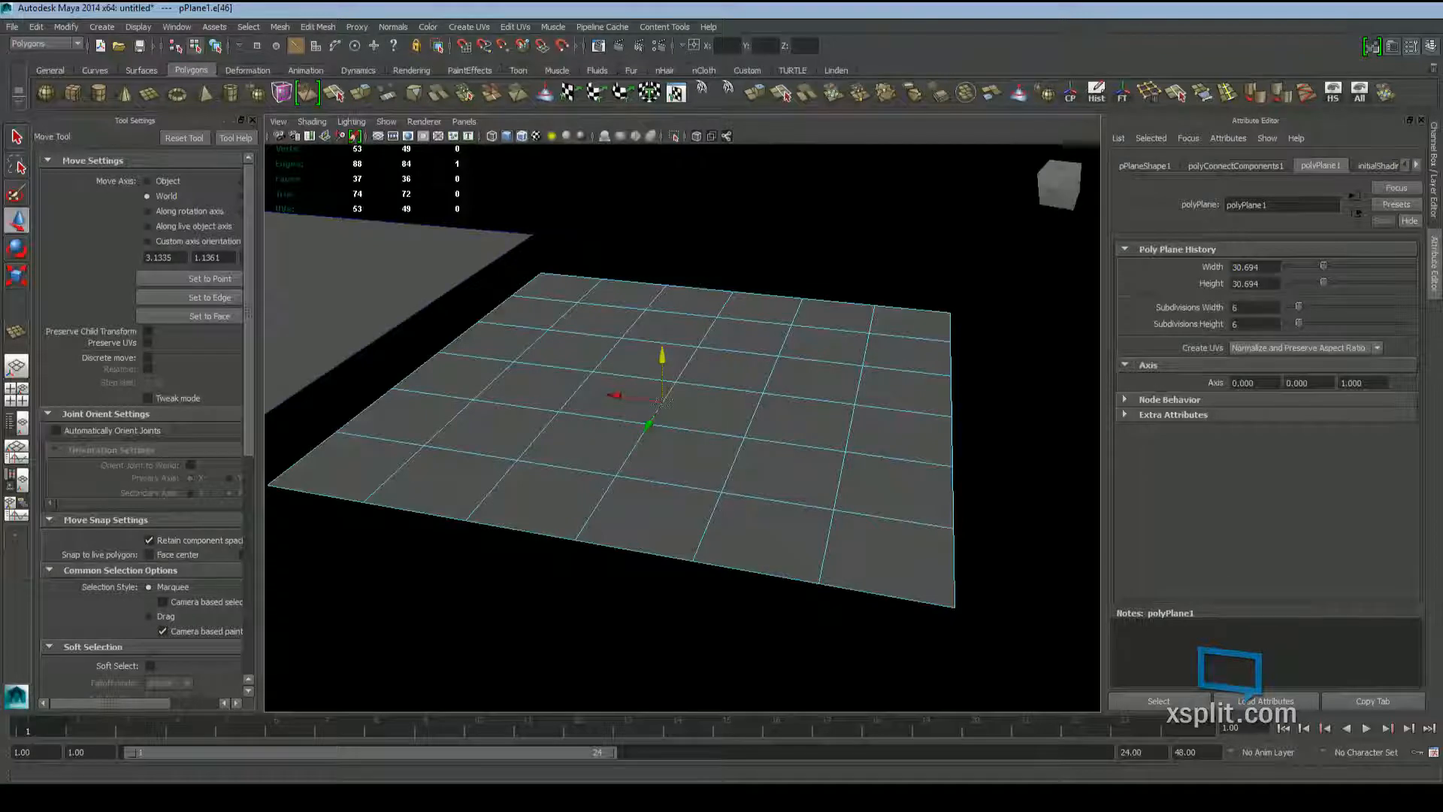
double_click(662, 402)
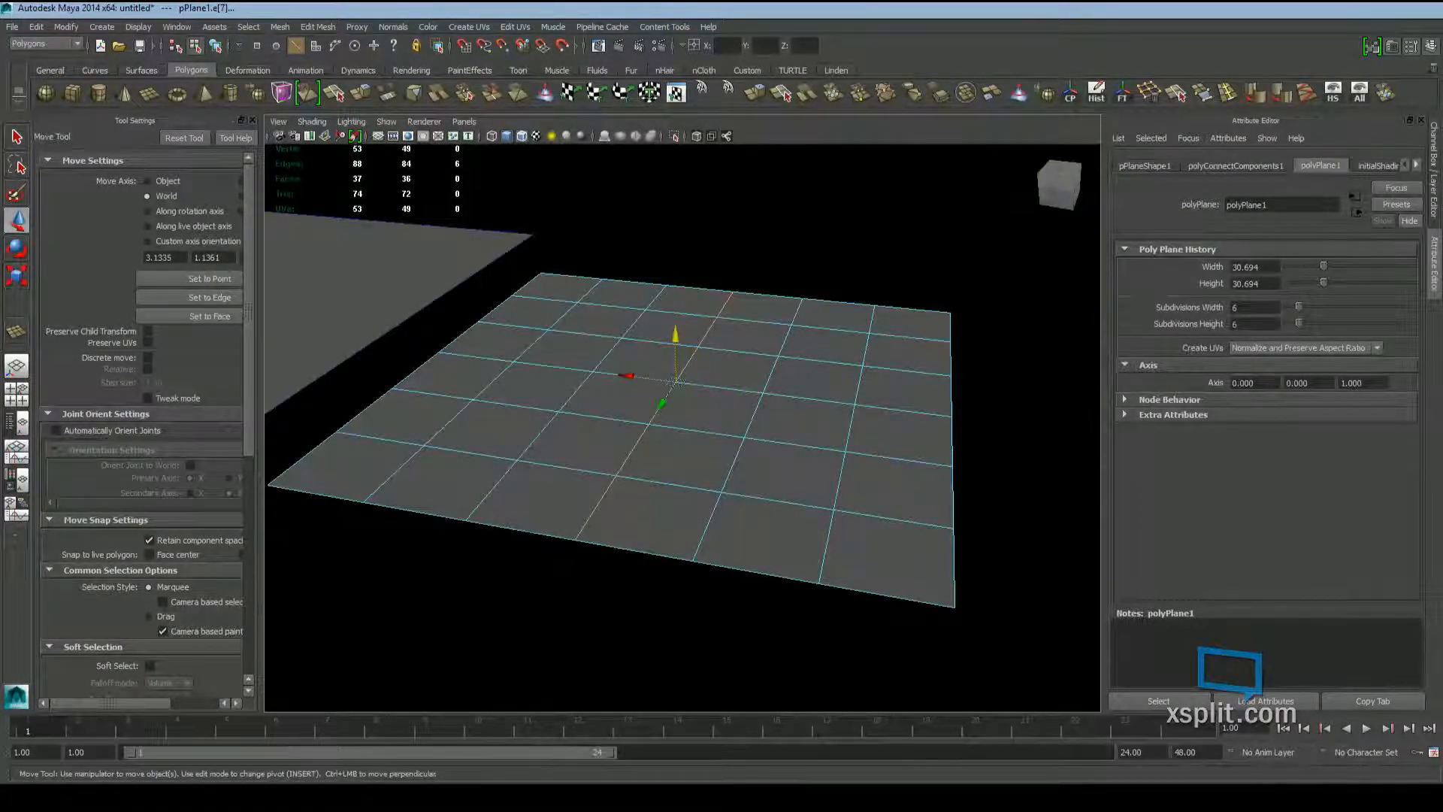
key(Left)
key(Right)
key(Right)
key(Right)
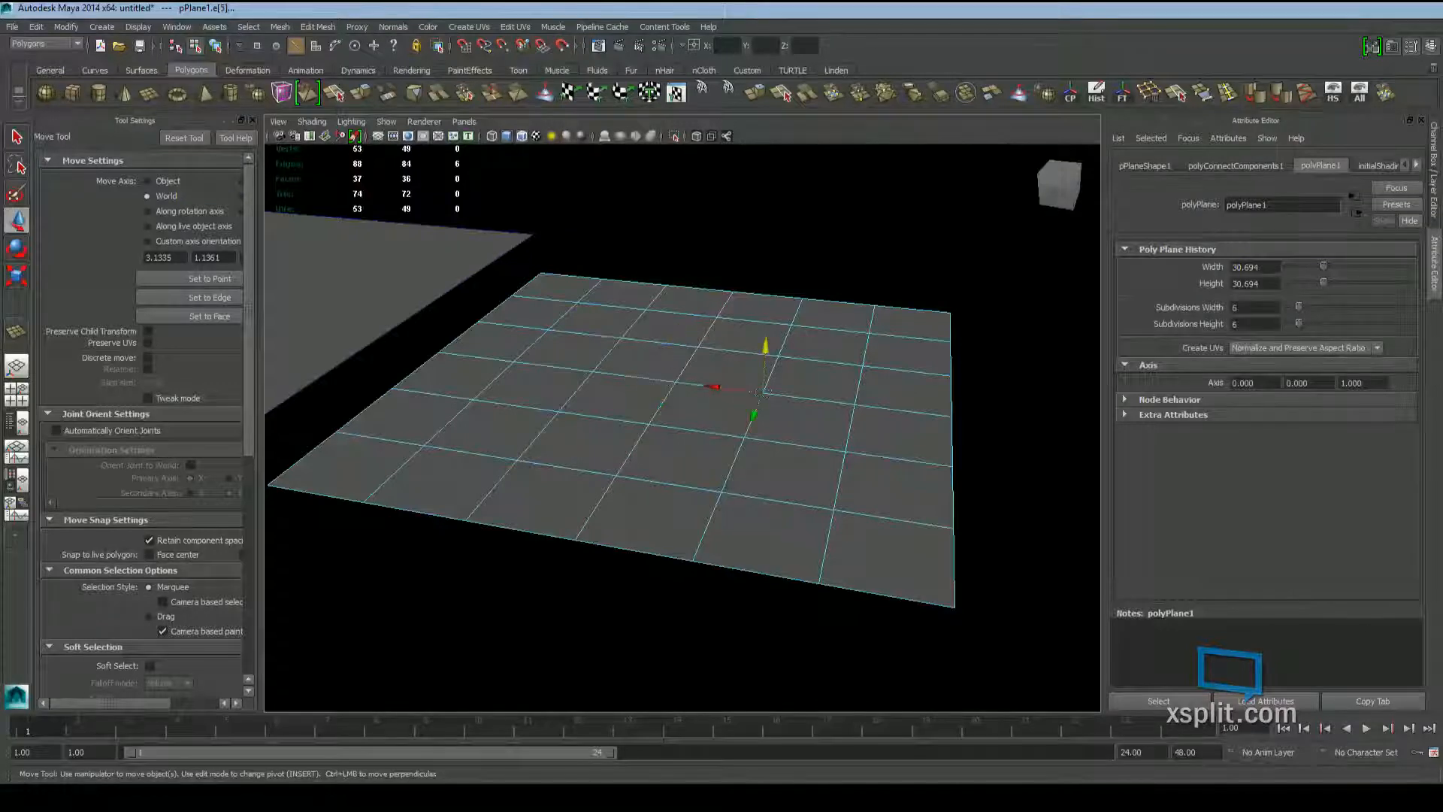
key(Left)
key(Left)
Reselect the complete middle edge loop and step the selection back and forth across the parallel loops
click(690, 359)
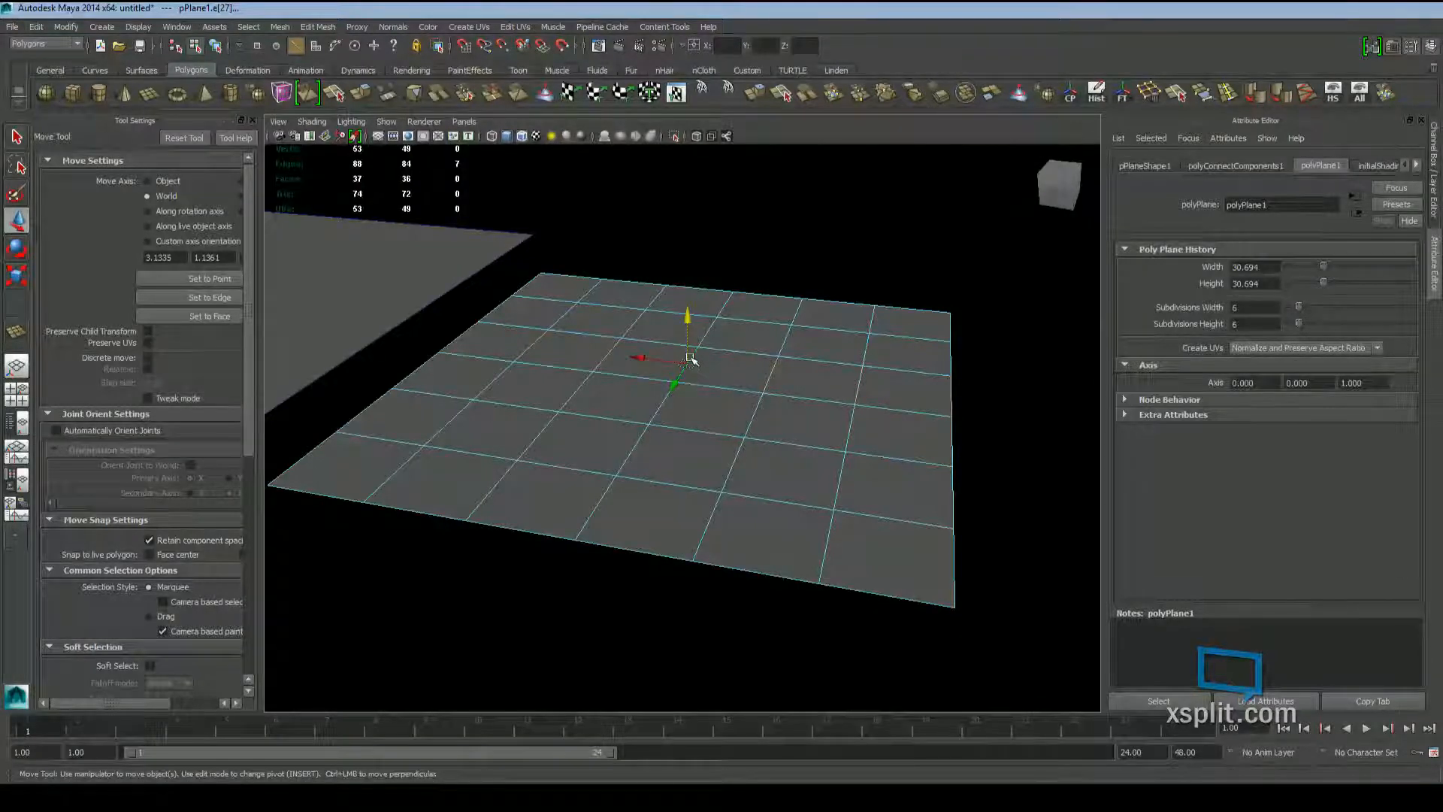
double_click(690, 359)
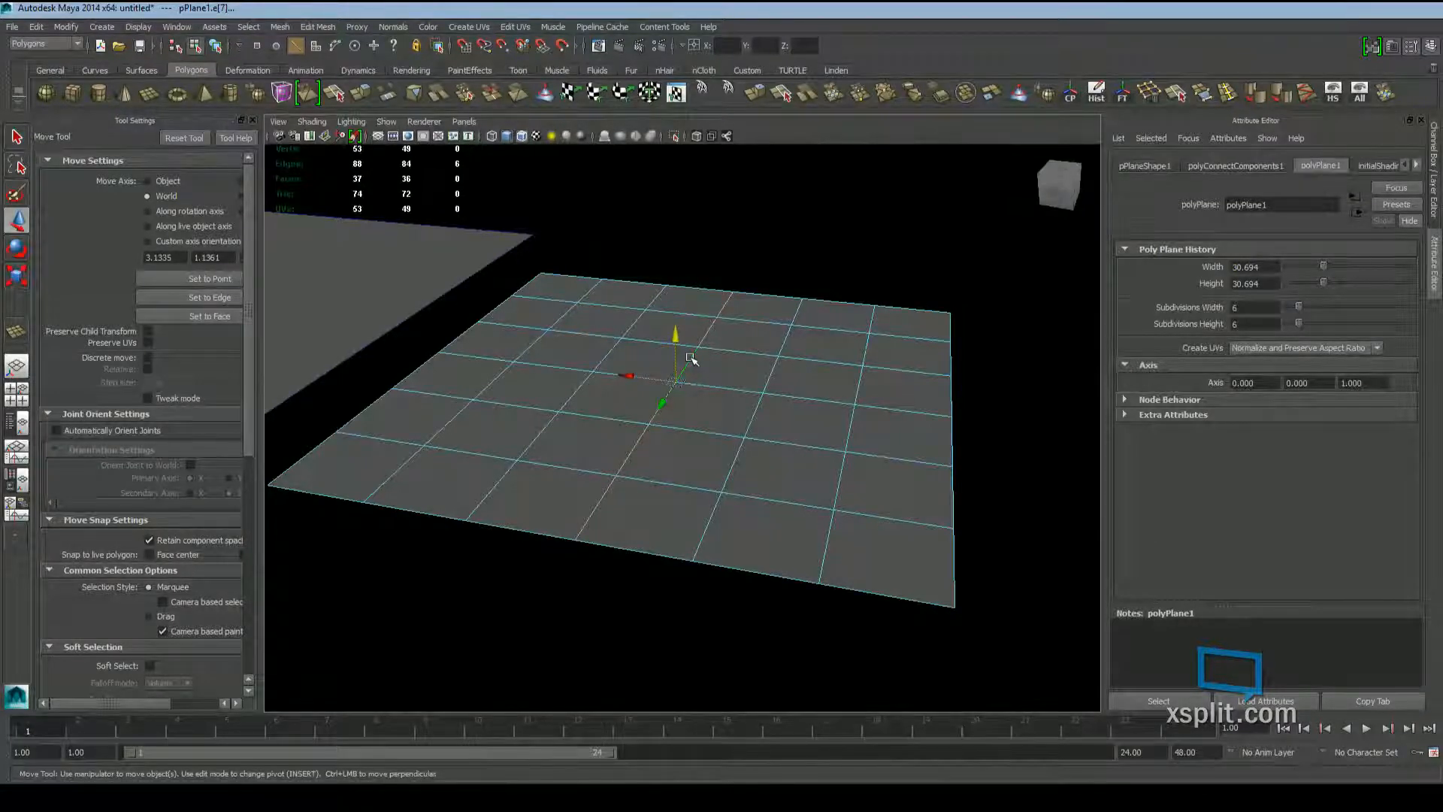
key(Right)
key(Right)
key(Left)
key(Left)
key(Left)
key(Left)
key(Right)
key(Right)
Change the selection to the seven-edge ring crossing the plane and step it back and forth through the adjacent rows
key(Up)
key(Right)
key(Right)
key(Right)
key(Left)
key(Left)
key(Left)
key(Left)
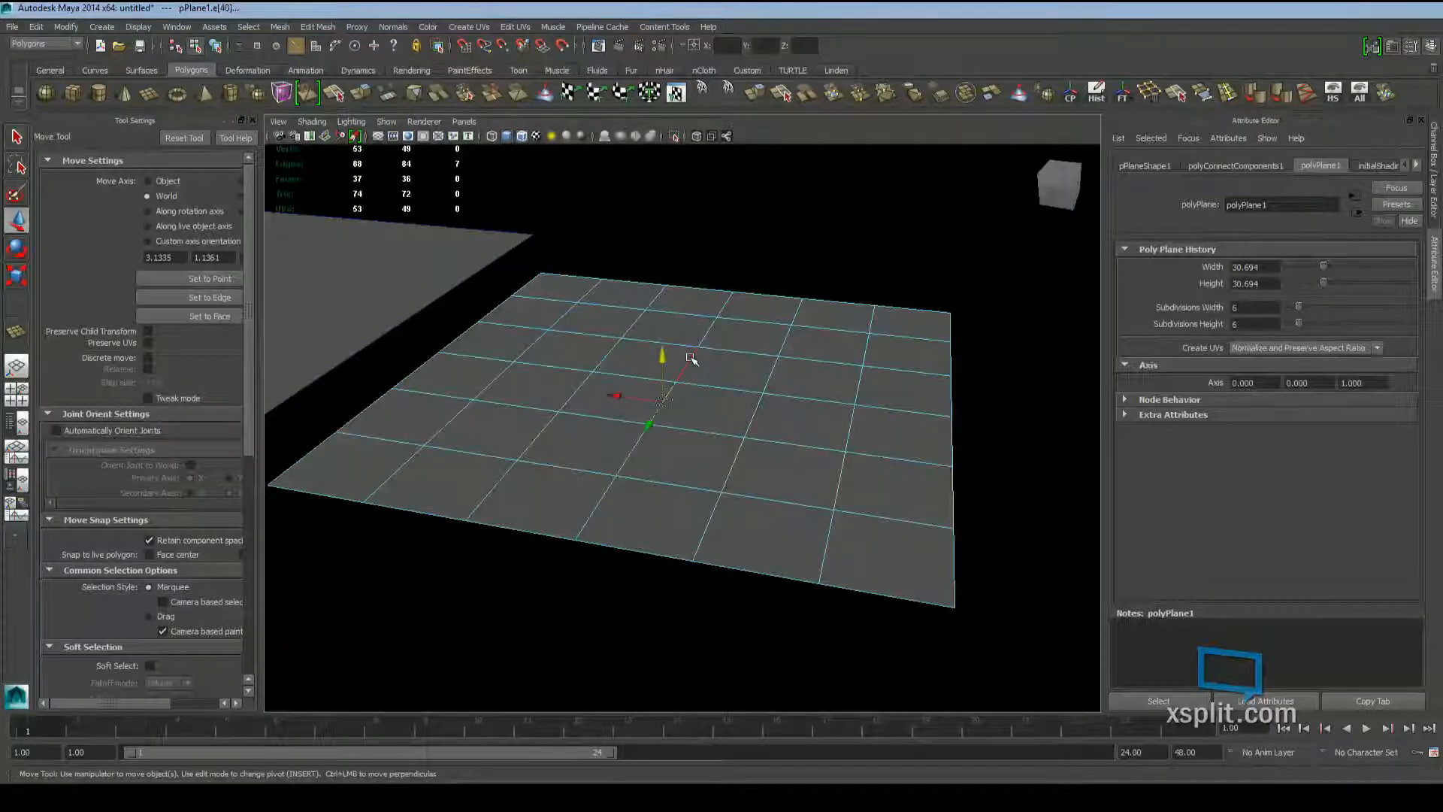
key(Right)
key(Right)
key(Right)
key(Left)
key(Left)
key(Left)
key(Left)
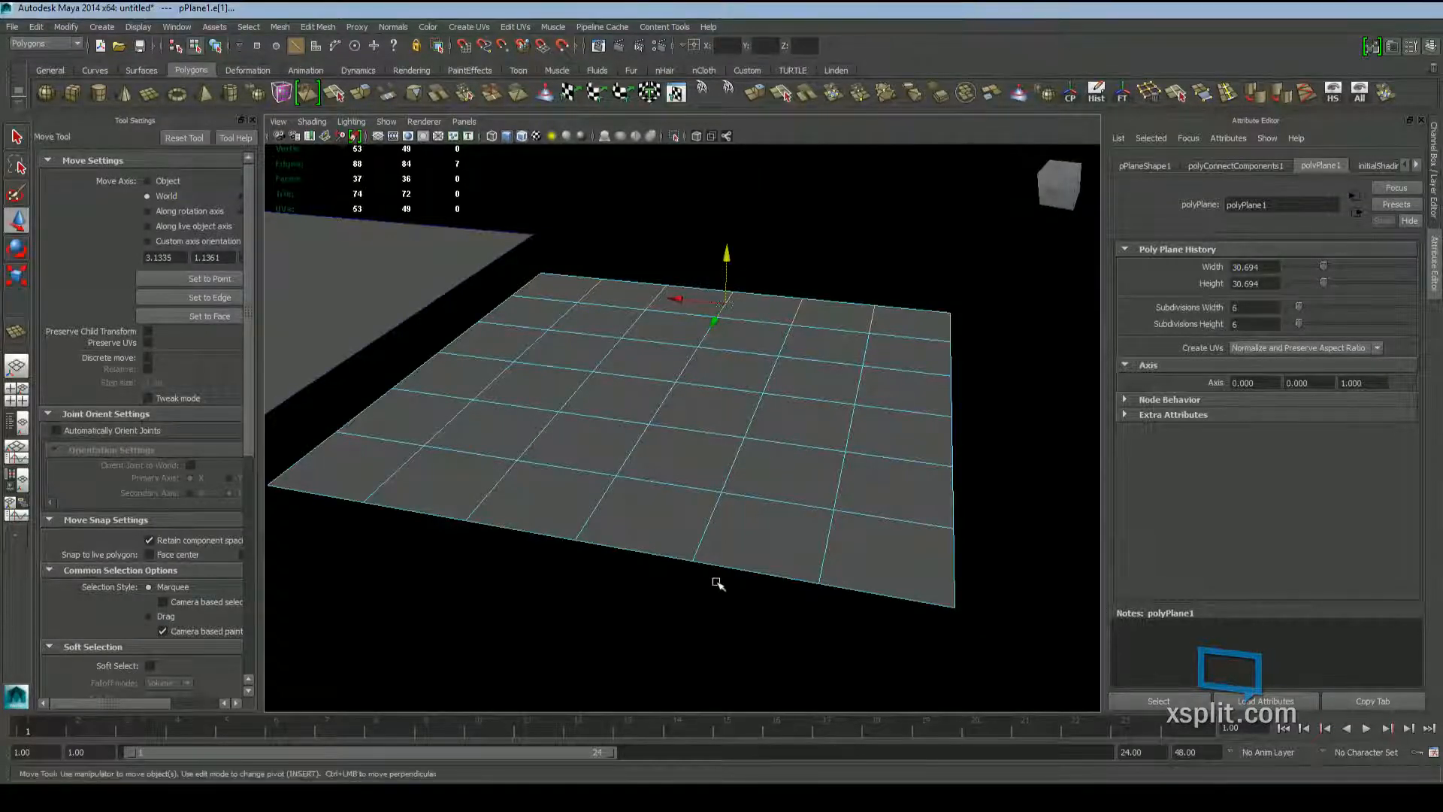
Step the seven-edge ring selection through the parallel rows toward the plane's near edge
key(Down)
key(Down)
key(Down)
key(Down)
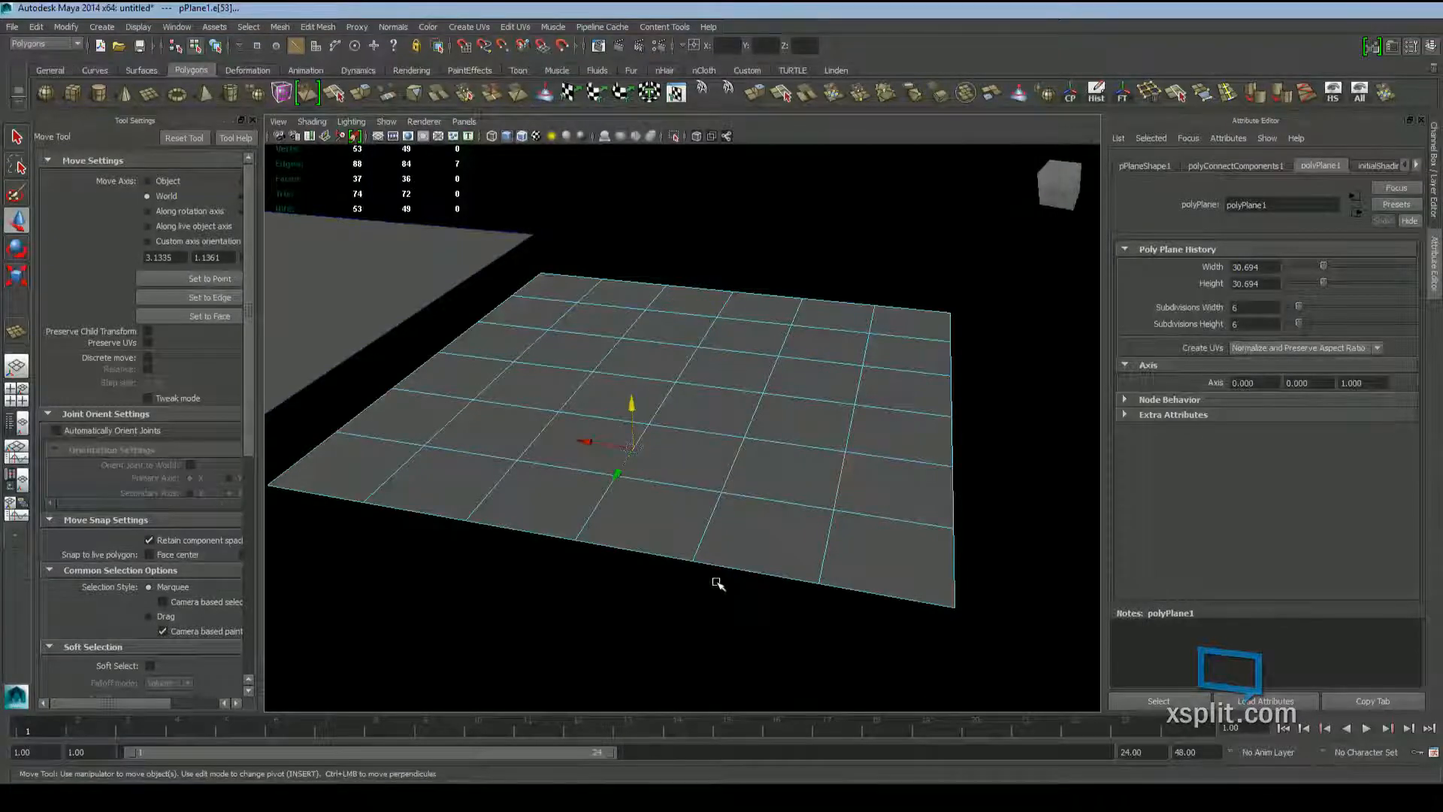
Marquee-select 14 edges around the plane's middle and deselect the crossing edges on both sides, leaving only the six-edge middle loop
key(f)
alt+drag(748, 399, 770, 392)
alt+middle_drag(769, 393, 770, 416)
scroll(770, 416, up, 2)
alt+drag(772, 416, 731, 368)
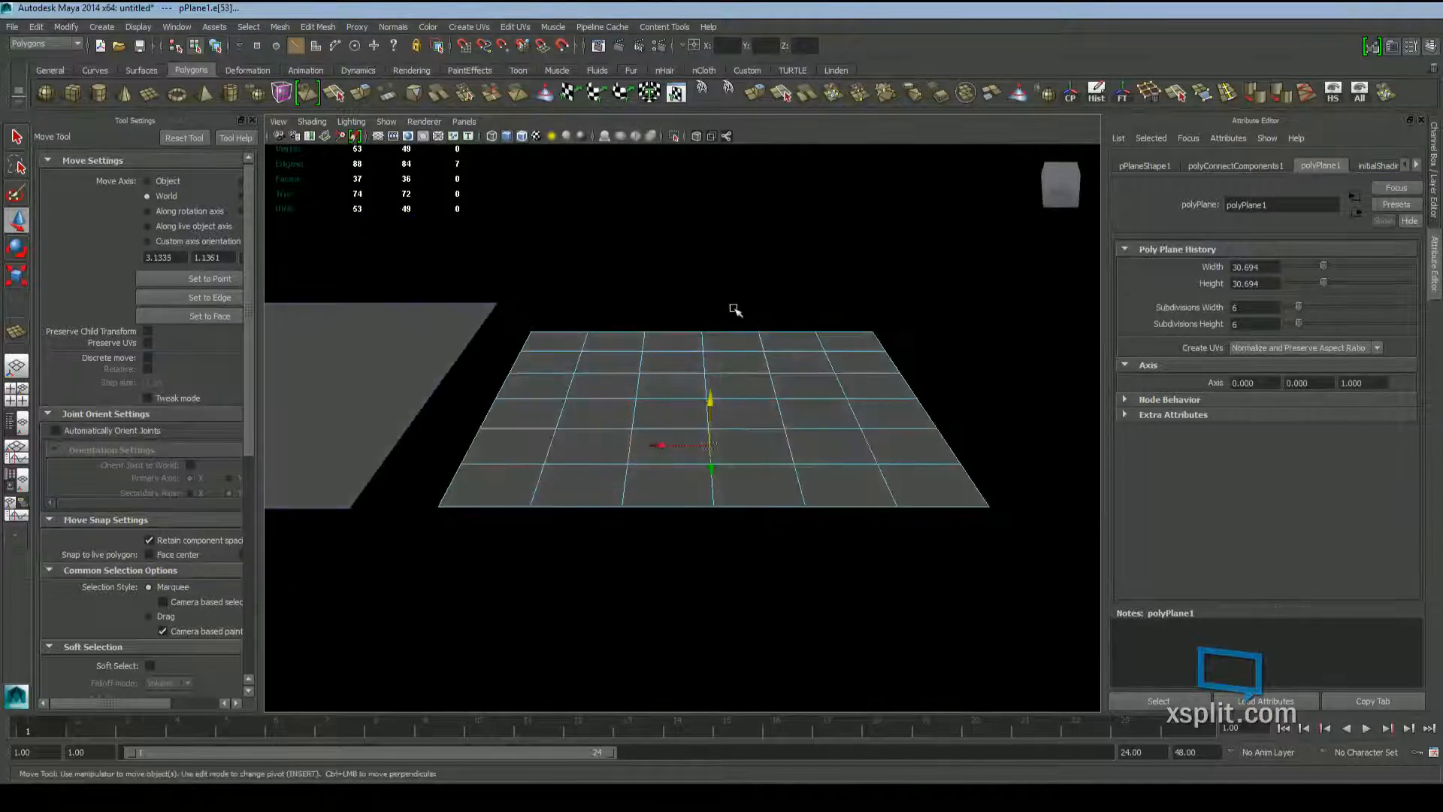
drag(735, 310, 683, 618)
shift+drag(866, 233, 748, 614)
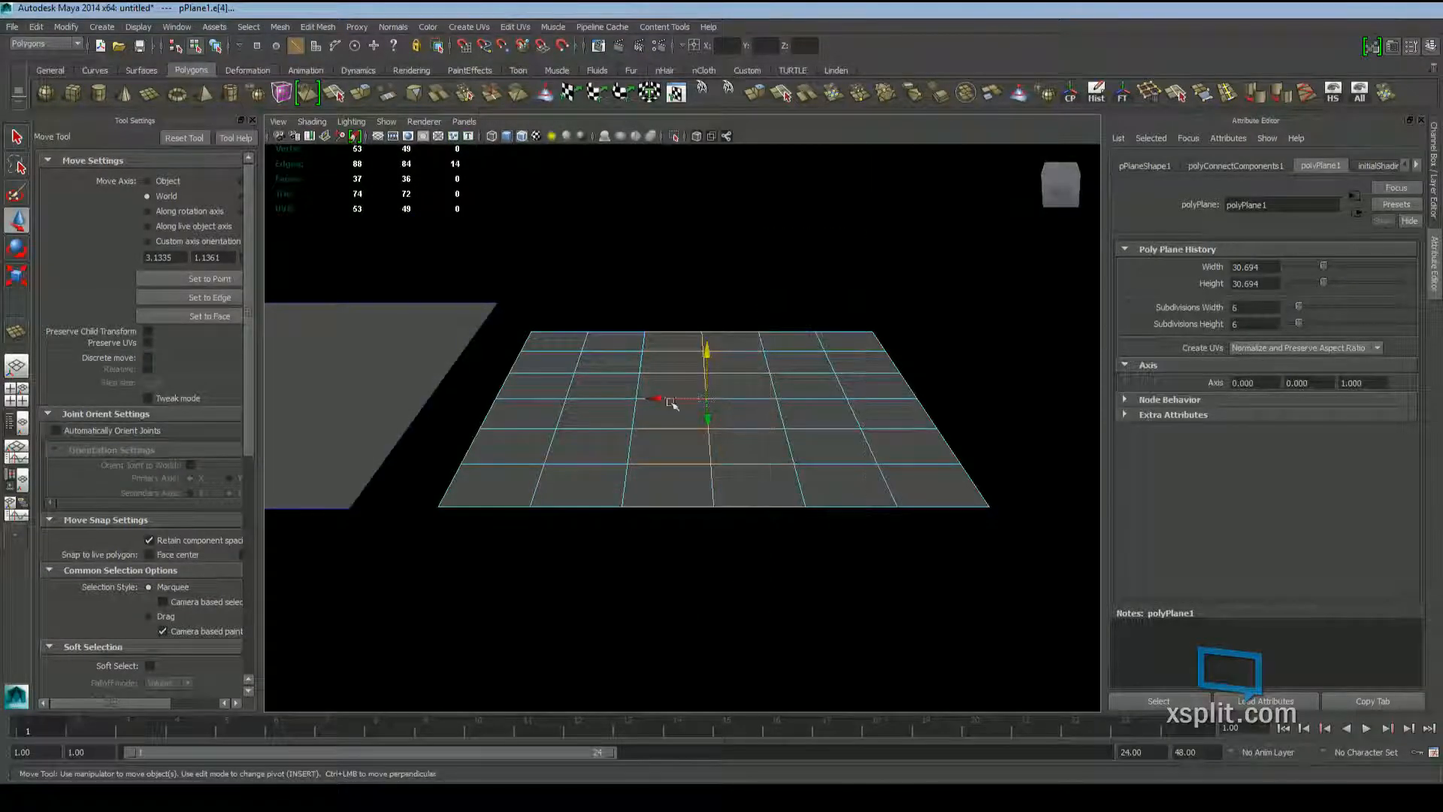
ctrl+drag(683, 303, 627, 703)
ctrl+drag(819, 233, 735, 636)
Marquee-select 20 edges around the loop beside the middle and deselect the crossing edges, leaving only that six-edge loop
alt+middle_drag(647, 511, 653, 485)
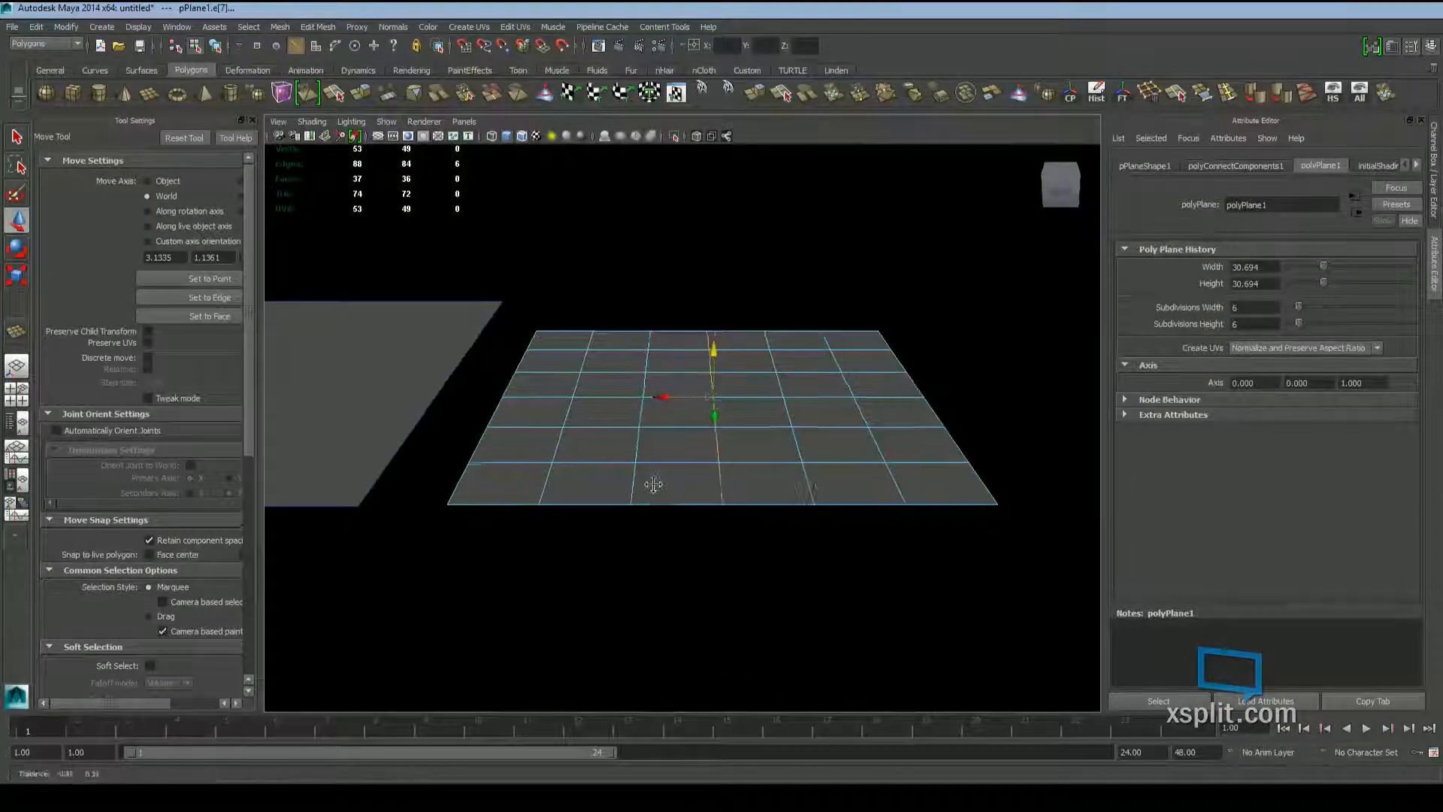
drag(686, 313, 621, 571)
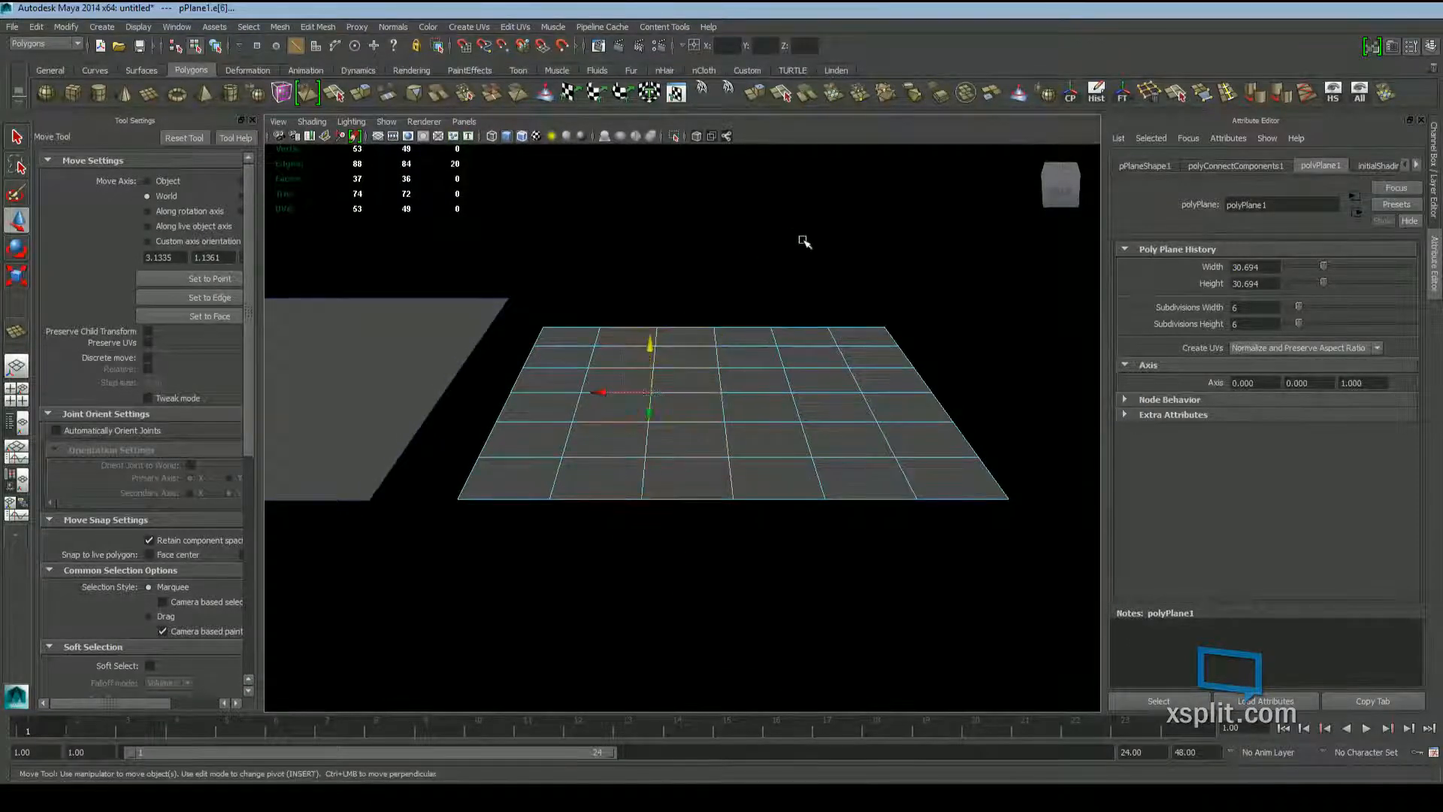
ctrl+drag(805, 242, 699, 598)
ctrl+drag(635, 285, 493, 715)
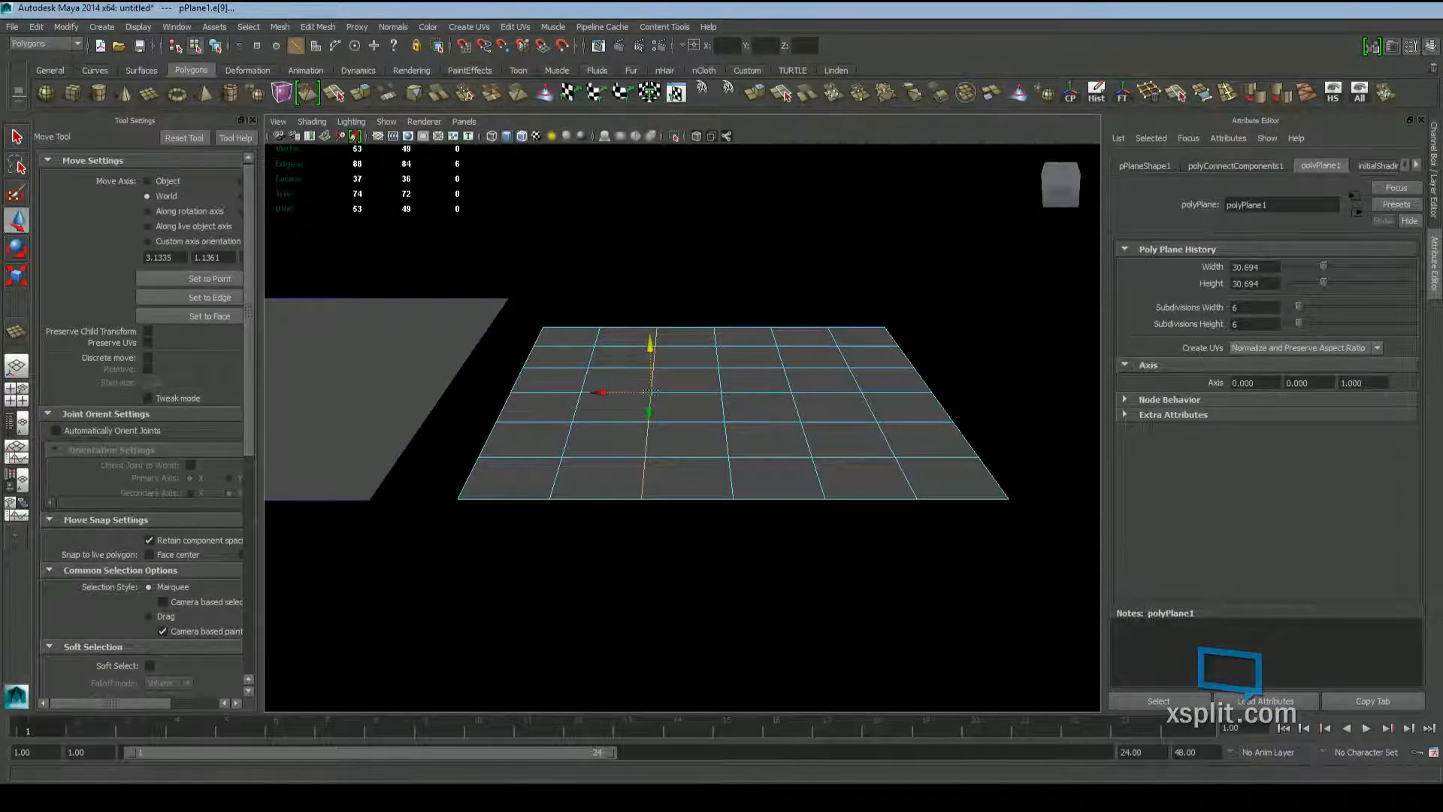
Isolate the middle six-edge loop again by marquee-selecting around it and removing the neighbouring edges from the selection
alt+middle_drag(746, 515, 753, 515)
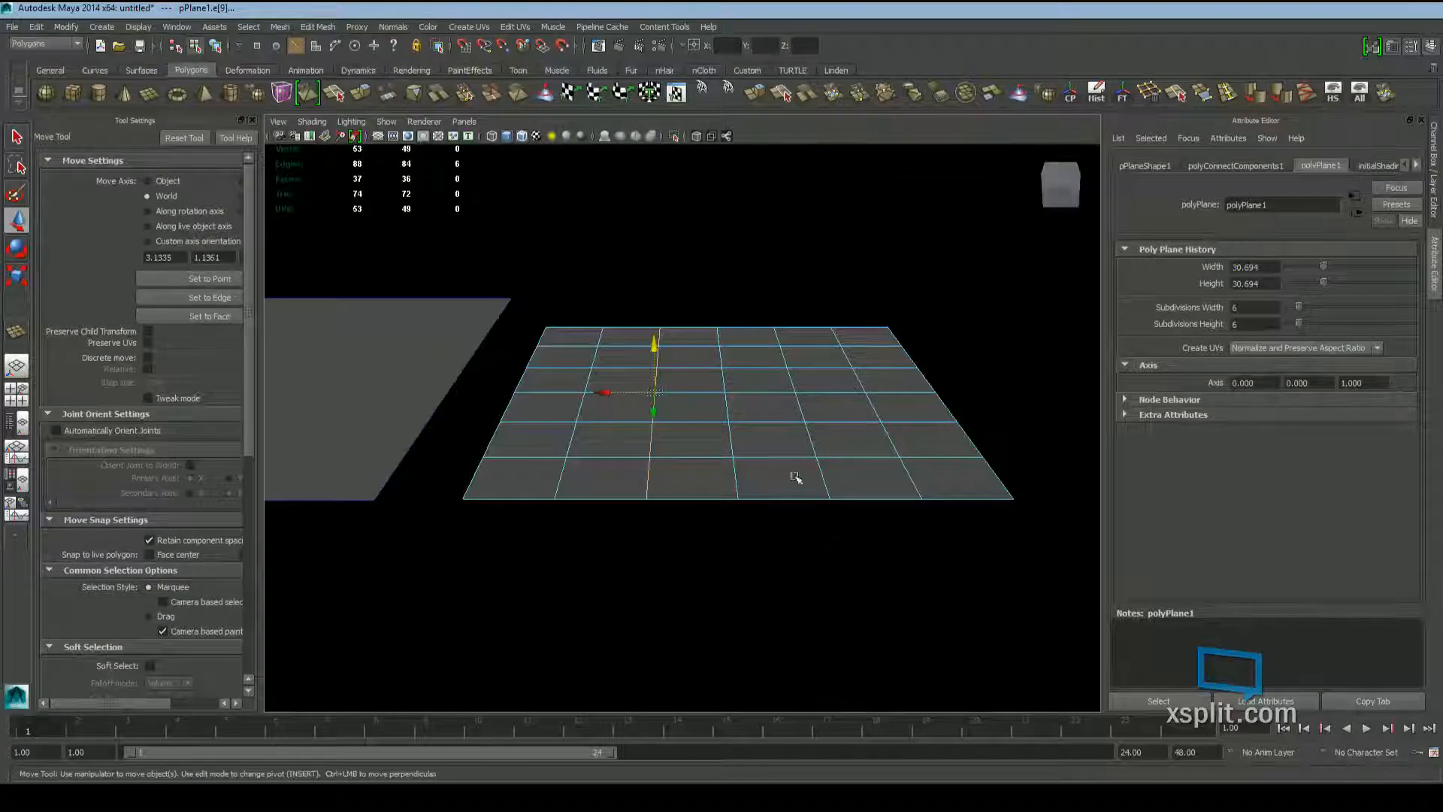
drag(764, 276, 698, 560)
drag(846, 230, 759, 524)
ctrl+drag(692, 306, 581, 640)
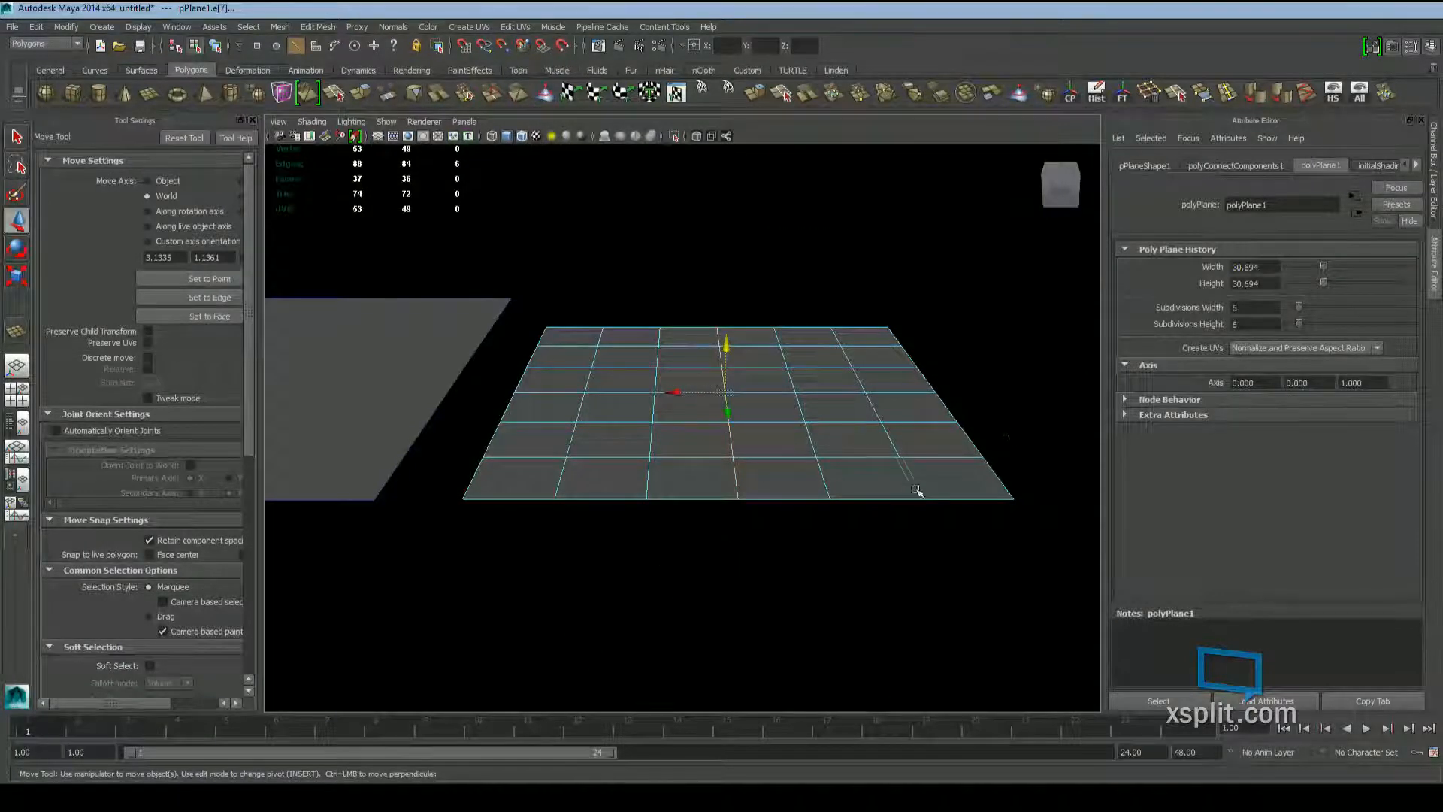
alt+middle_drag(815, 473, 780, 531)
alt+right_drag(780, 531, 857, 518)
alt+drag(857, 519, 761, 476)
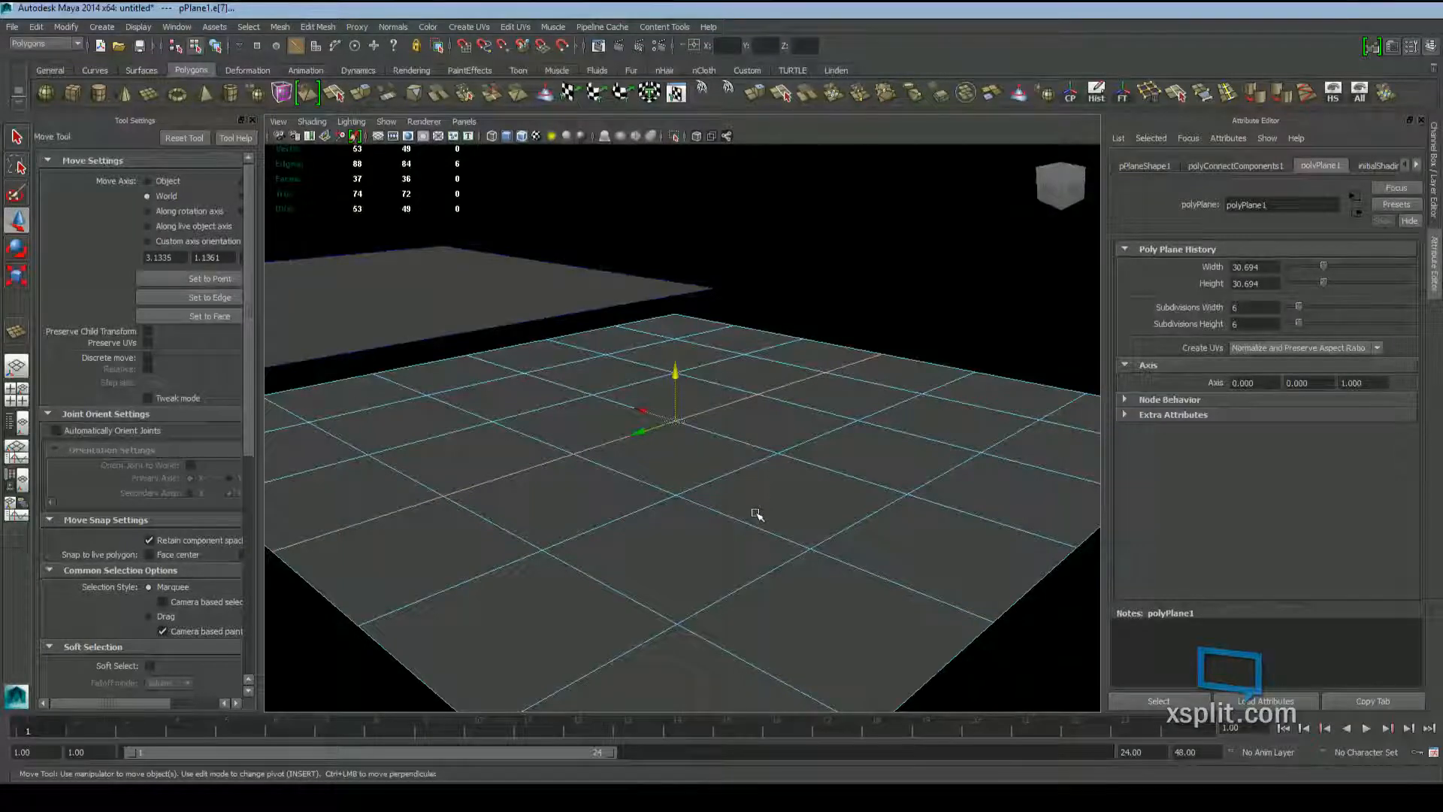
scroll(751, 506, down, 4)
alt+drag(735, 506, 808, 521)
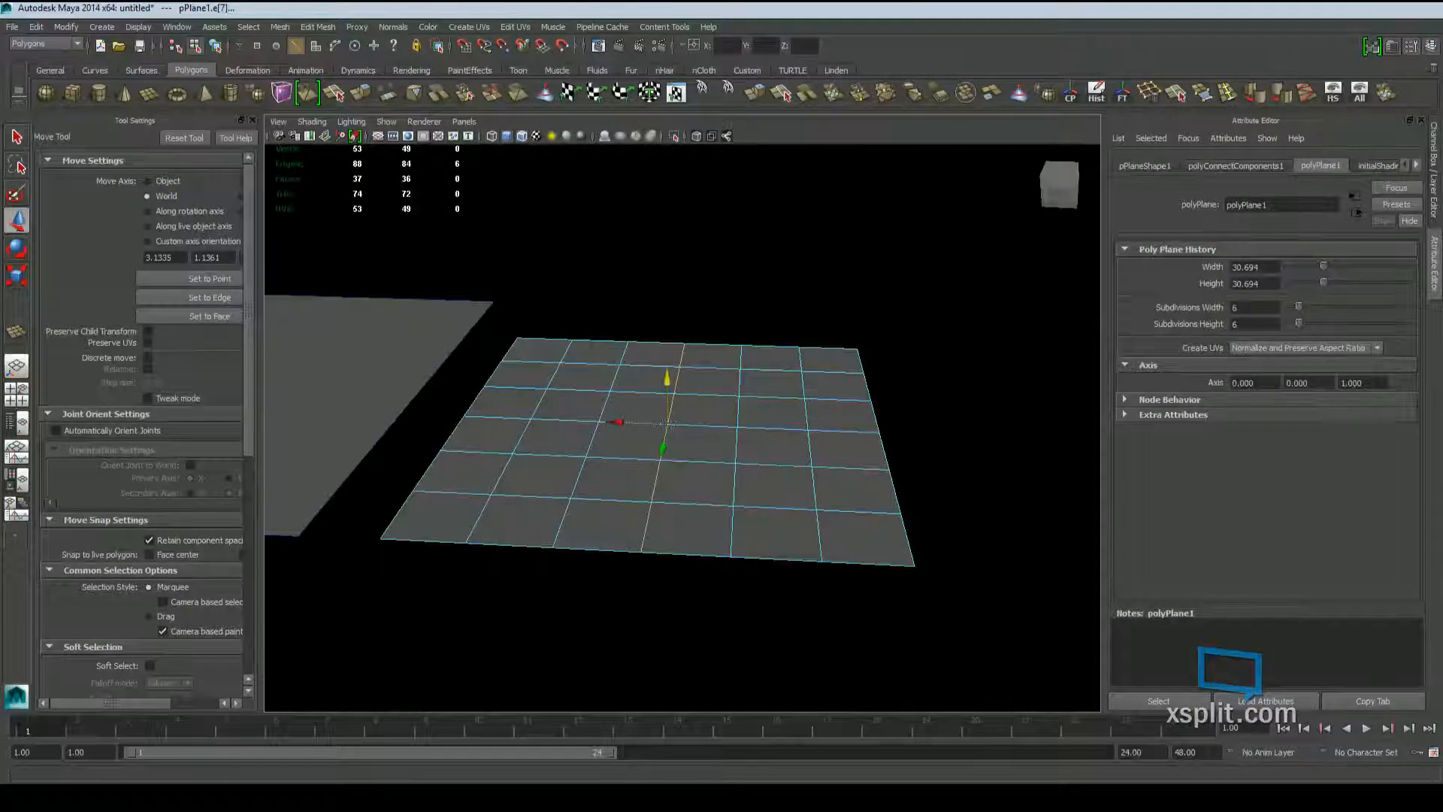
click(1054, 9)
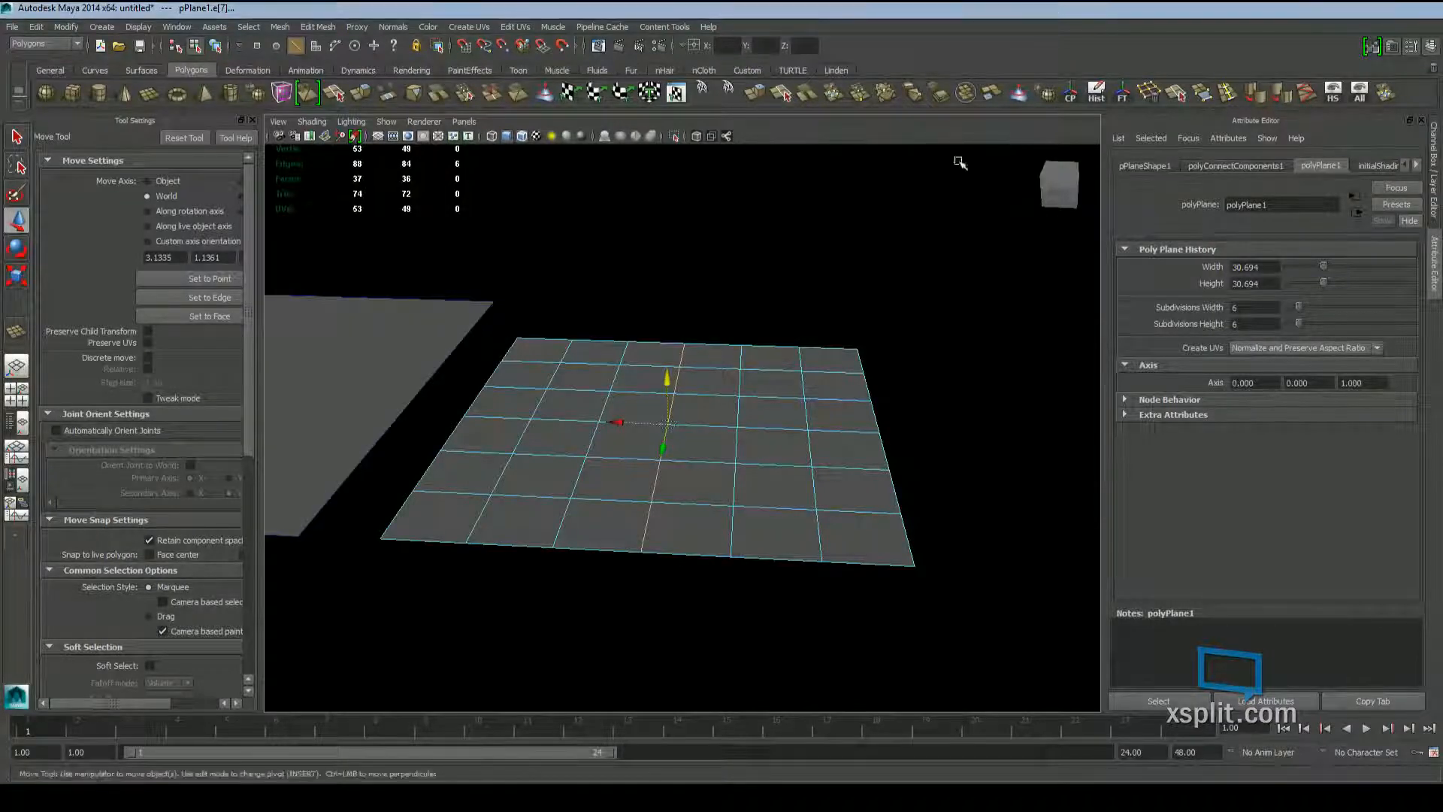
alt+drag(842, 290, 731, 381)
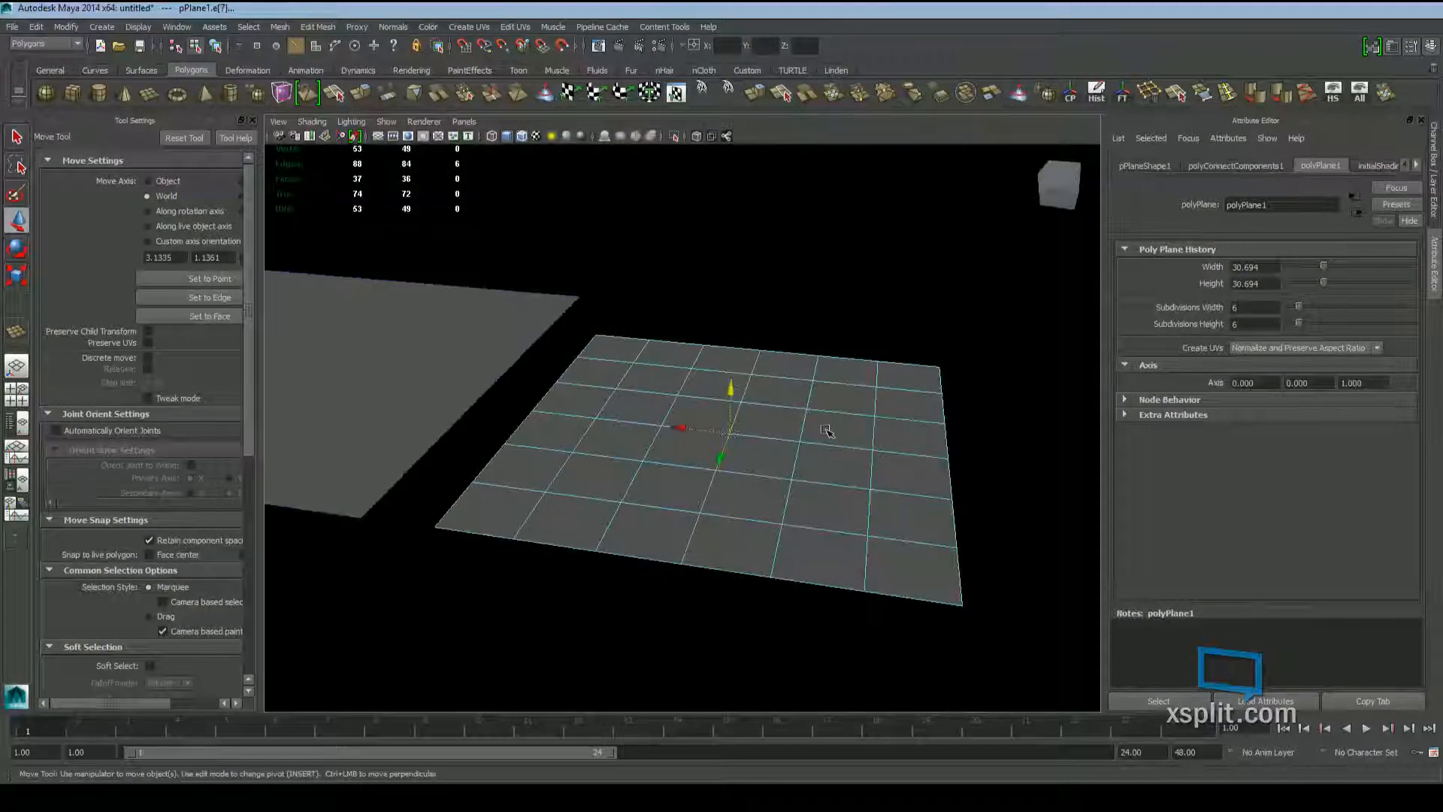
Switch the plane to face component mode and select a single face near its middle
alt+drag(832, 466, 782, 422)
key(F11)
click(706, 451)
Select individual faces across the plane one after another, and marquee-select a block of fifteen faces
scroll(728, 414, up, 2)
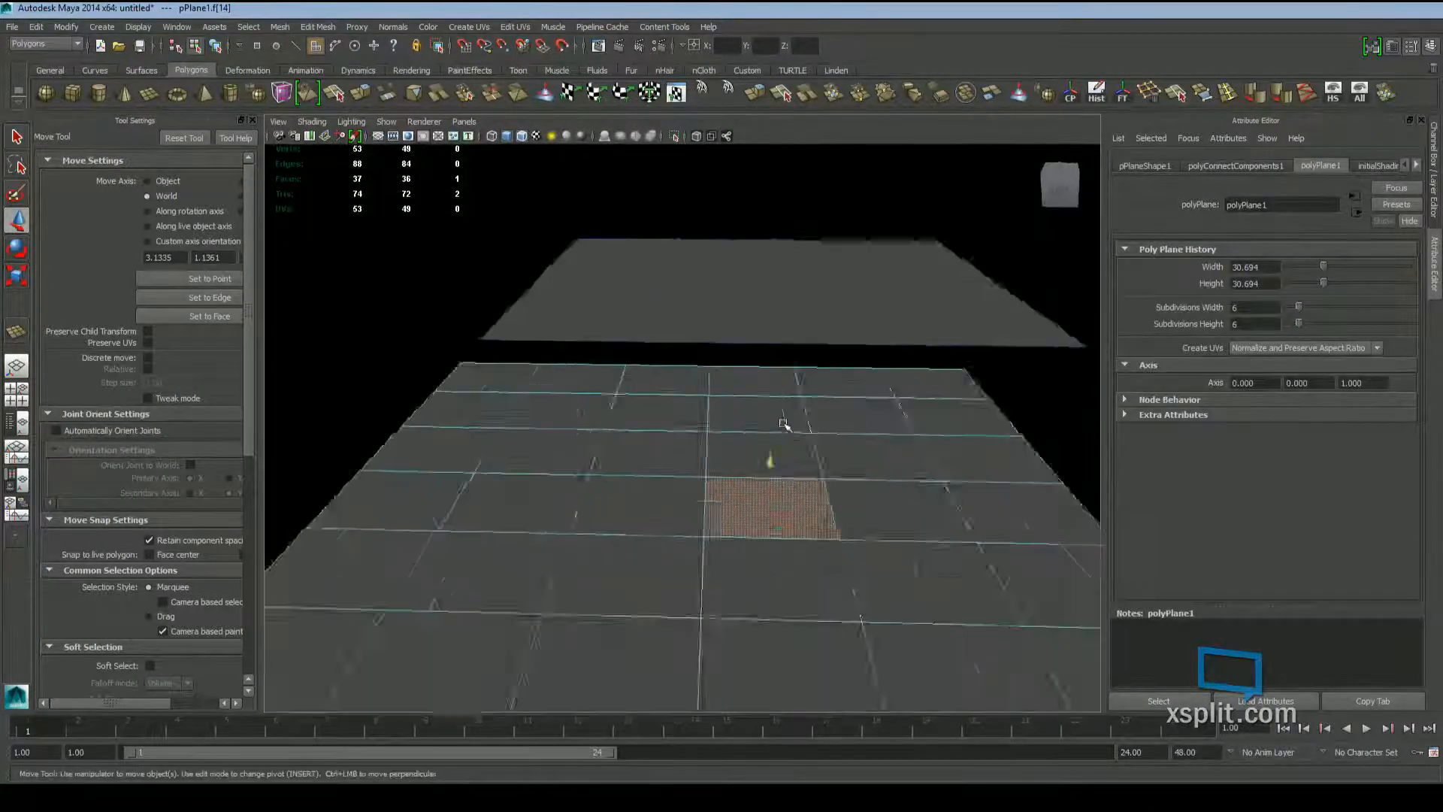
scroll(783, 421, up, 3)
mouse_move(825, 493)
alt+mouse_down()
mouse_move(741, 409)
mouse_move(893, 409)
mouse_move(834, 435)
mouse_move(859, 453)
mouse_move(809, 483)
alt+mouse_up()
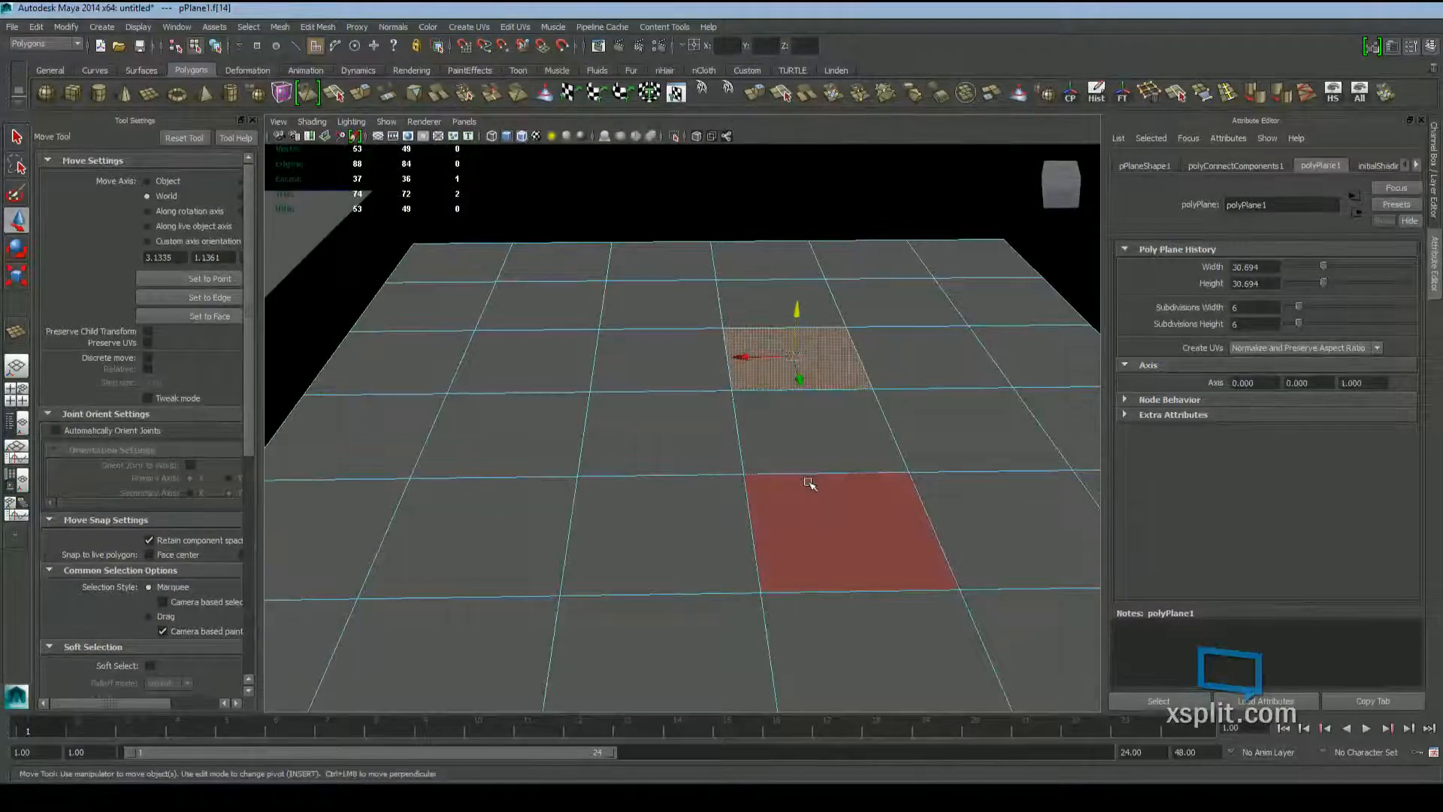
click(670, 359)
click(654, 304)
click(782, 308)
click(923, 326)
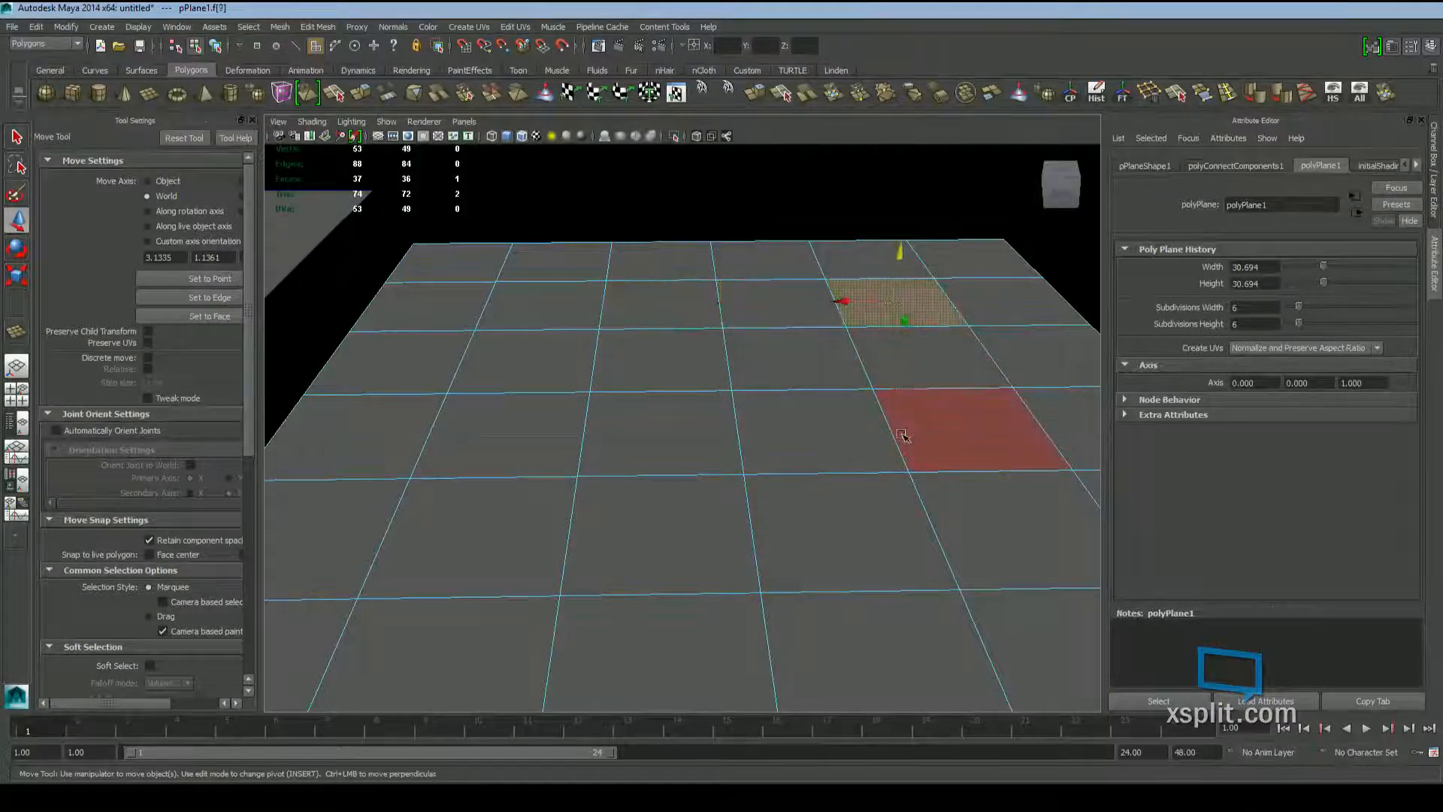
click(902, 436)
click(778, 372)
scroll(902, 363, down, 3)
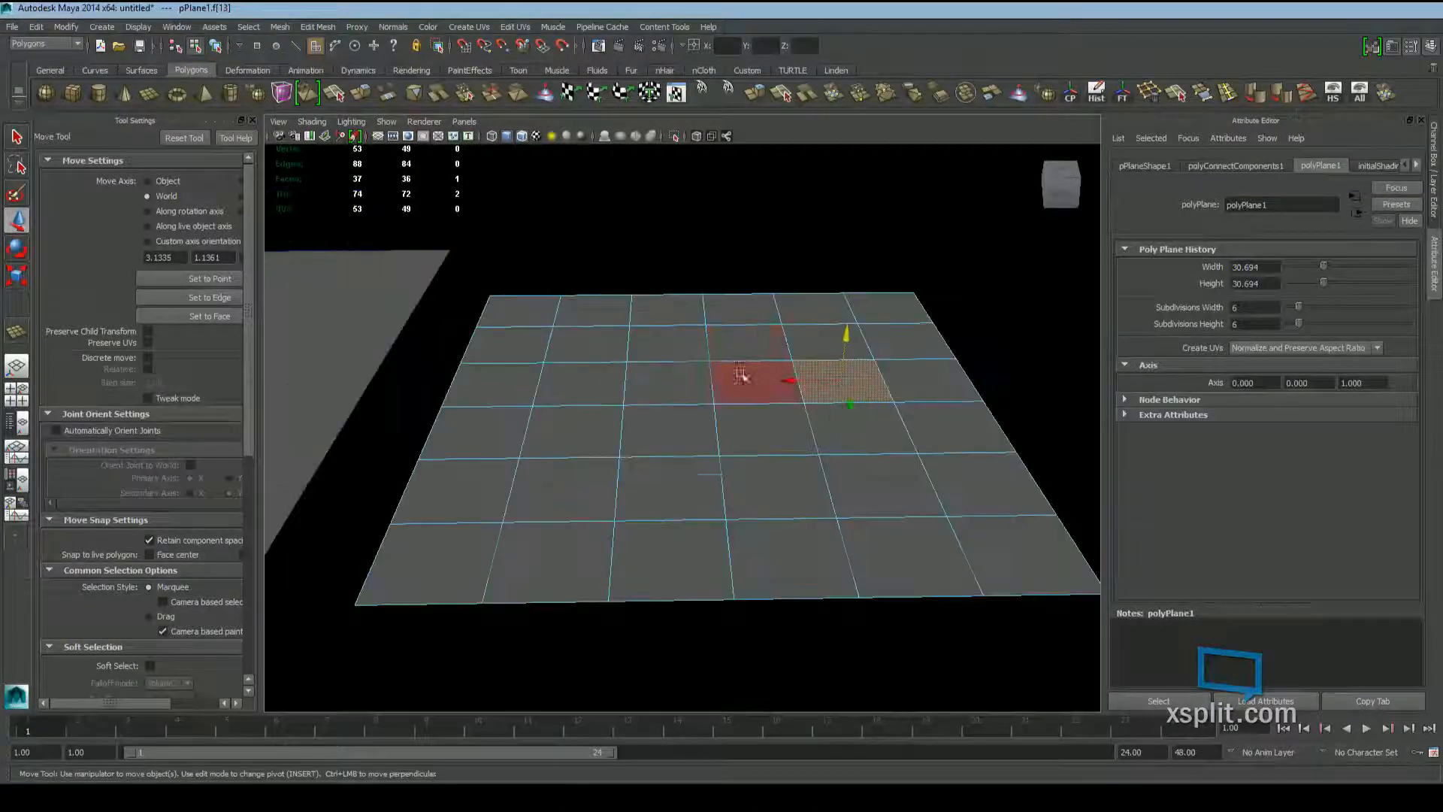
drag(785, 331, 571, 594)
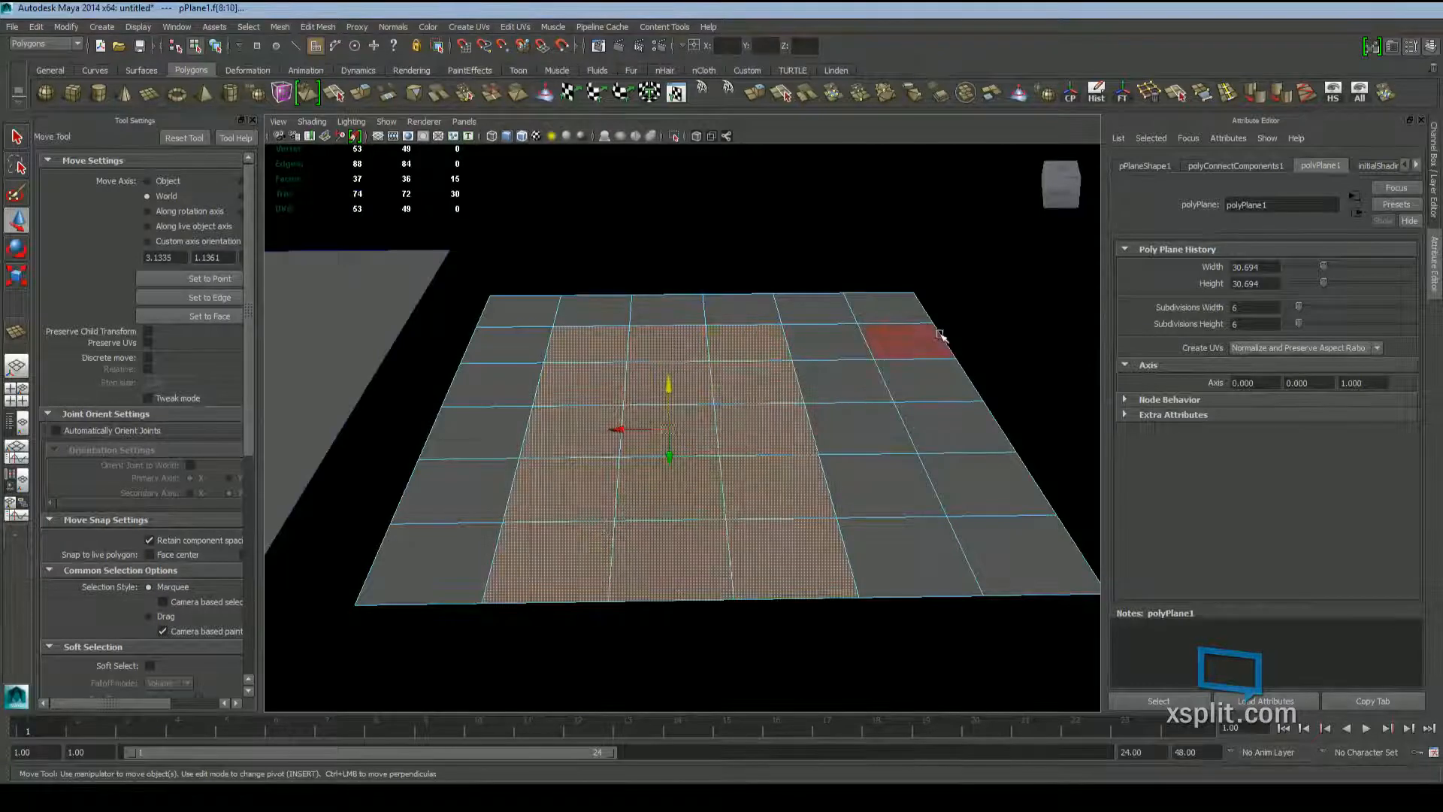
Add four adjacent faces in one row to the selection and remove two, leaving two faces separated by one unselected face
click(841, 382)
shift+click(751, 382)
shift+click(631, 397)
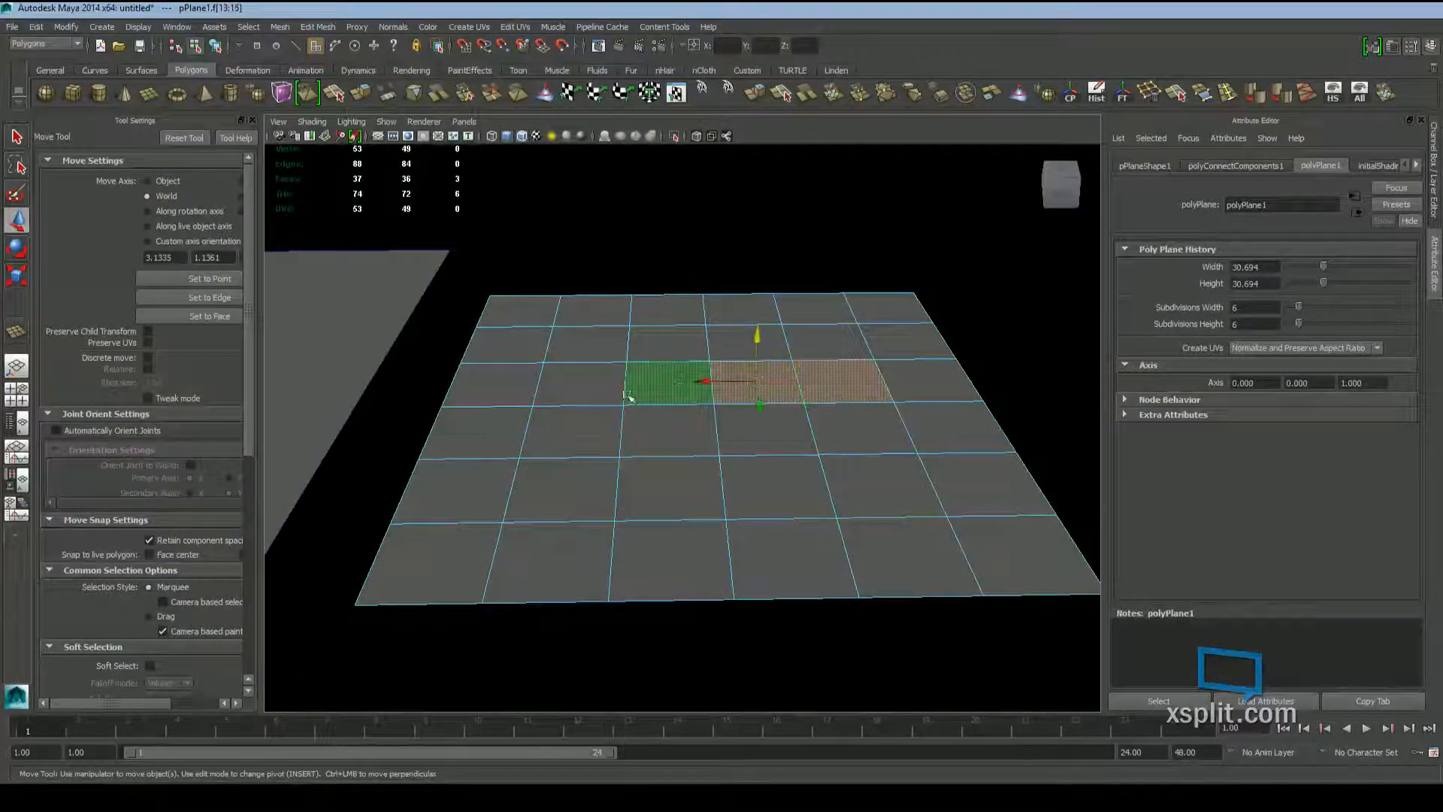
shift+click(583, 383)
ctrl+click(669, 382)
ctrl+click(842, 382)
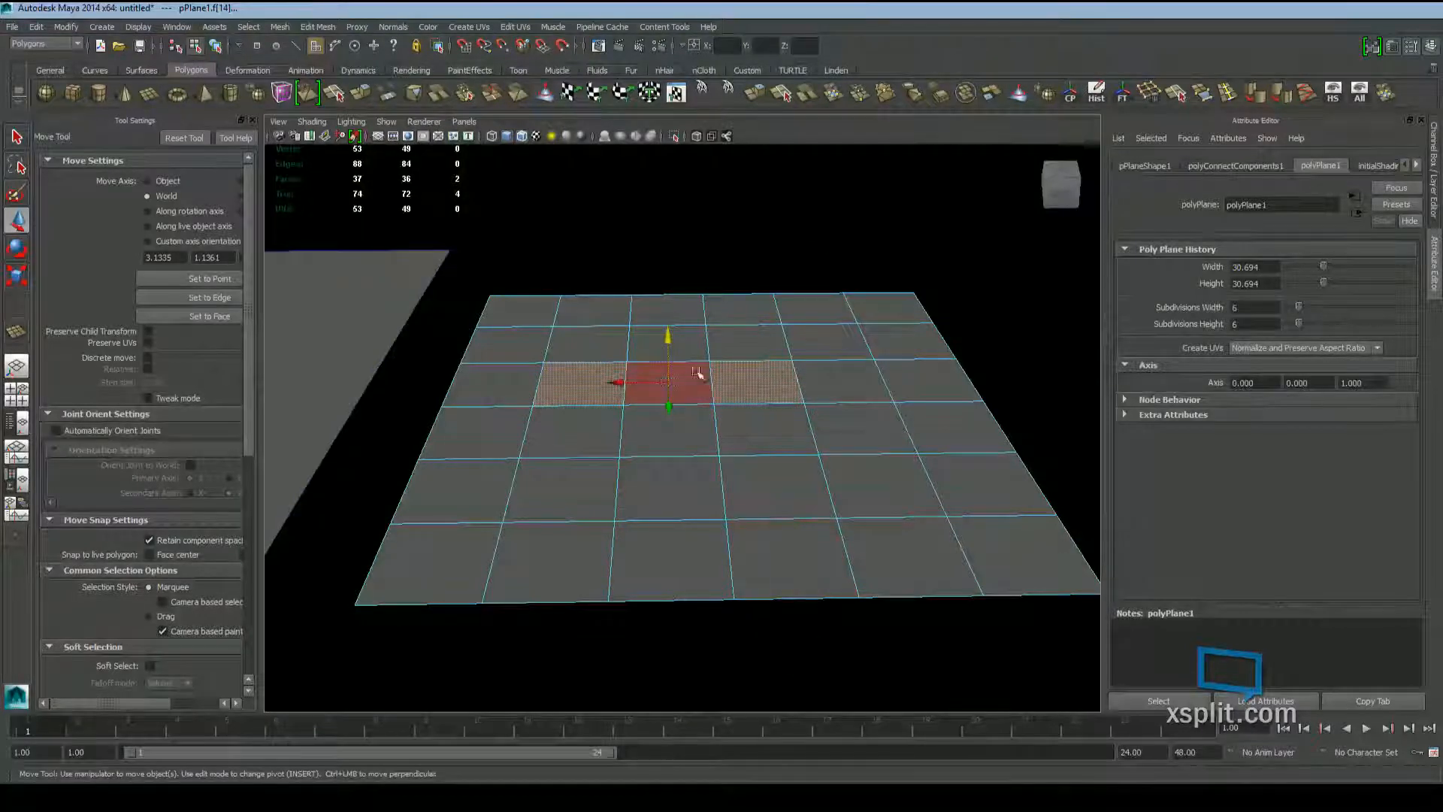
Raise the two selected faces above the plane with the Move tool and inspect the deformation from several angles
drag(671, 338, 668, 309)
mouse_move(788, 498)
alt+mouse_down()
mouse_move(789, 454)
mouse_move(785, 509)
alt+mouse_up()
scroll(786, 509, up, 5)
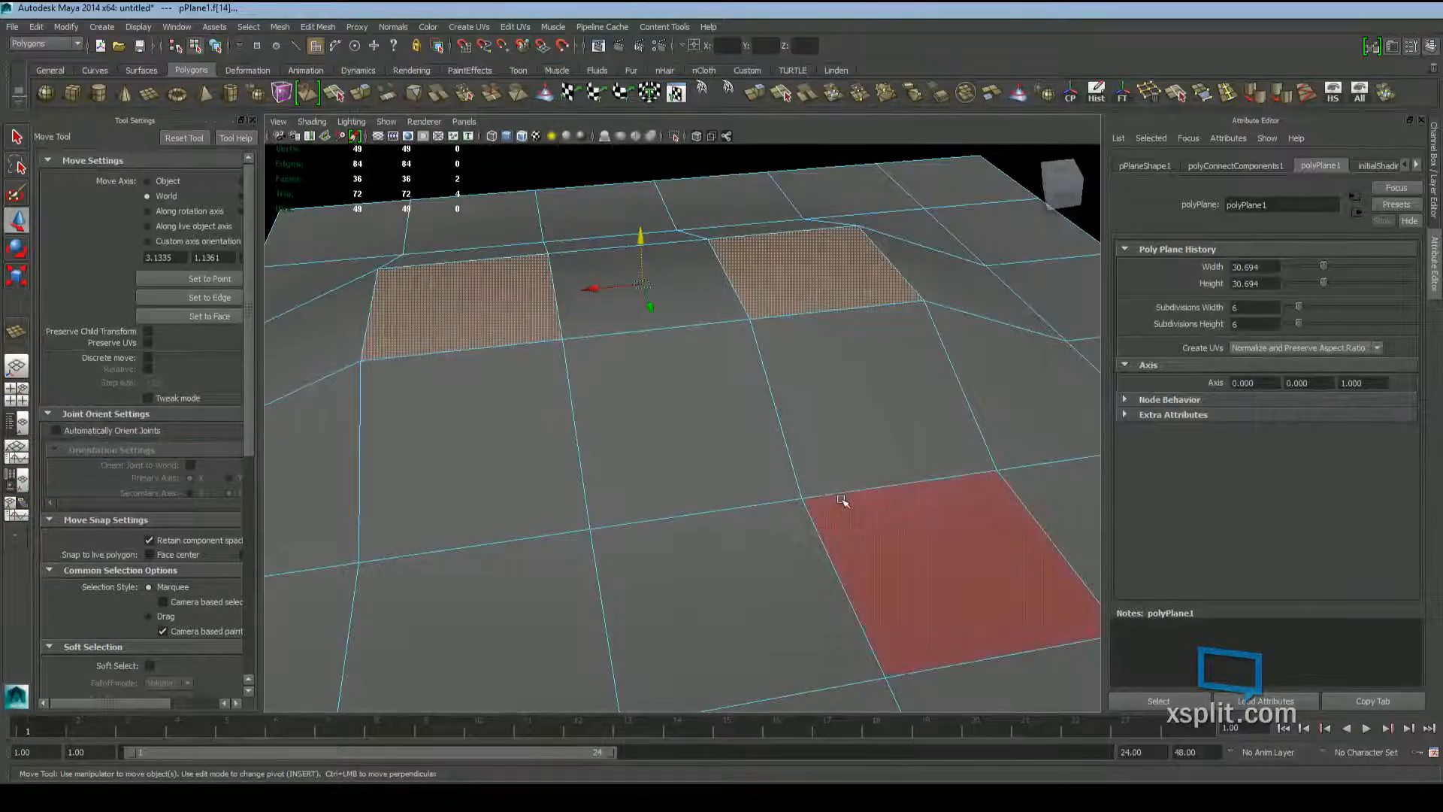
scroll(841, 500, down, 5)
alt+drag(843, 499, 958, 483)
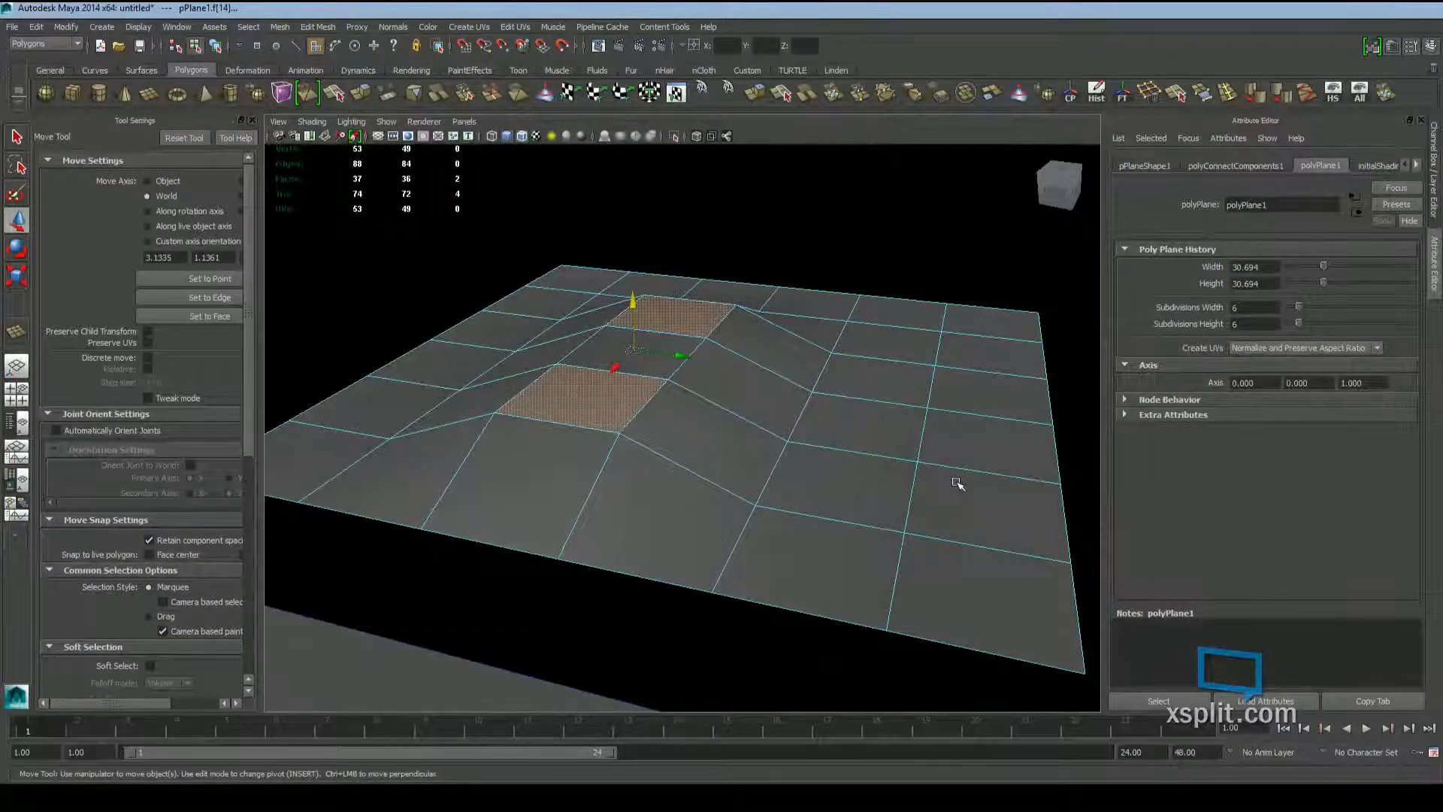
alt+drag(869, 483, 756, 496)
scroll(716, 488, down, 4)
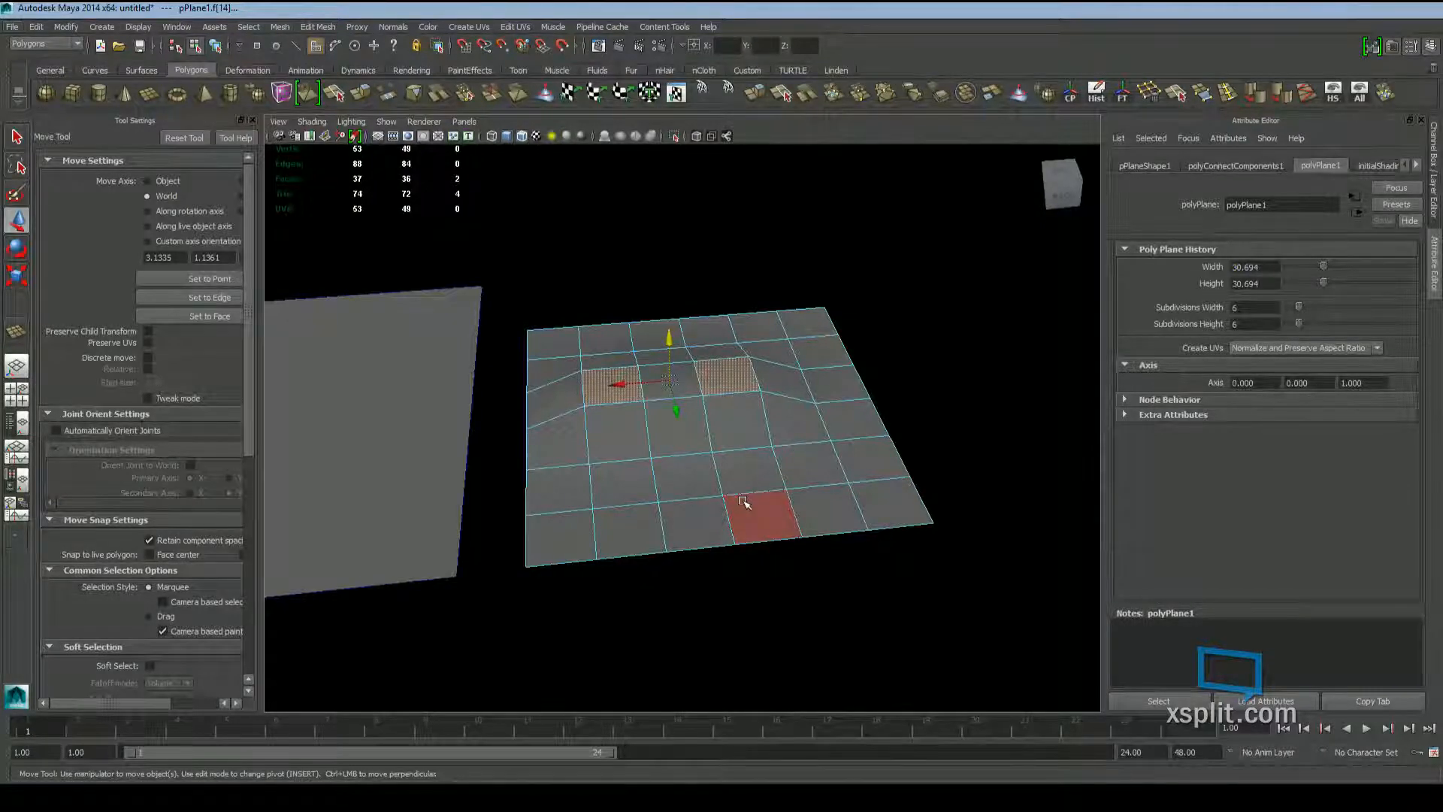
alt+drag(742, 502, 725, 478)
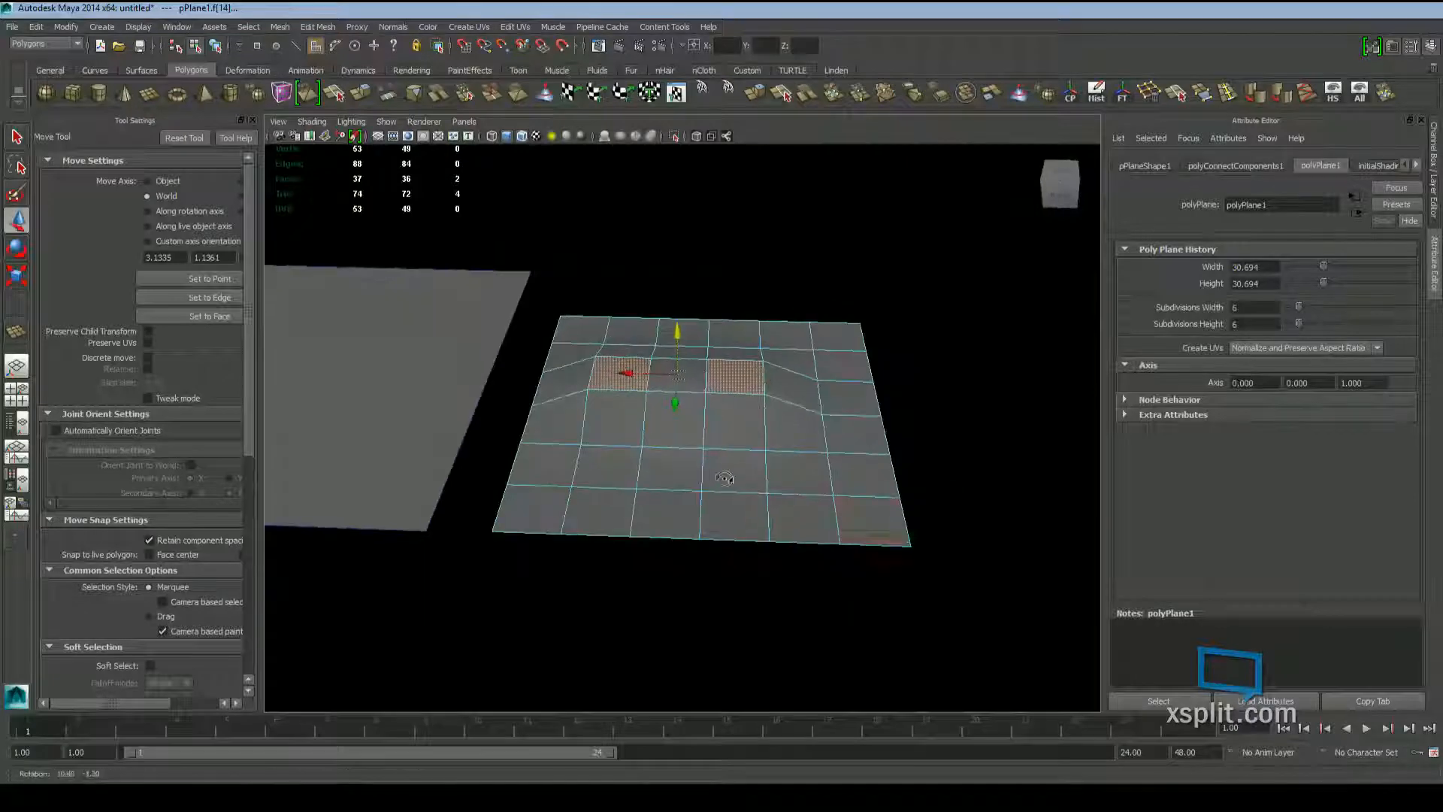
Marquee-select fifteen faces on one side of the plane and raise them, and raise a nine-face group of them further
drag(935, 428, 892, 462)
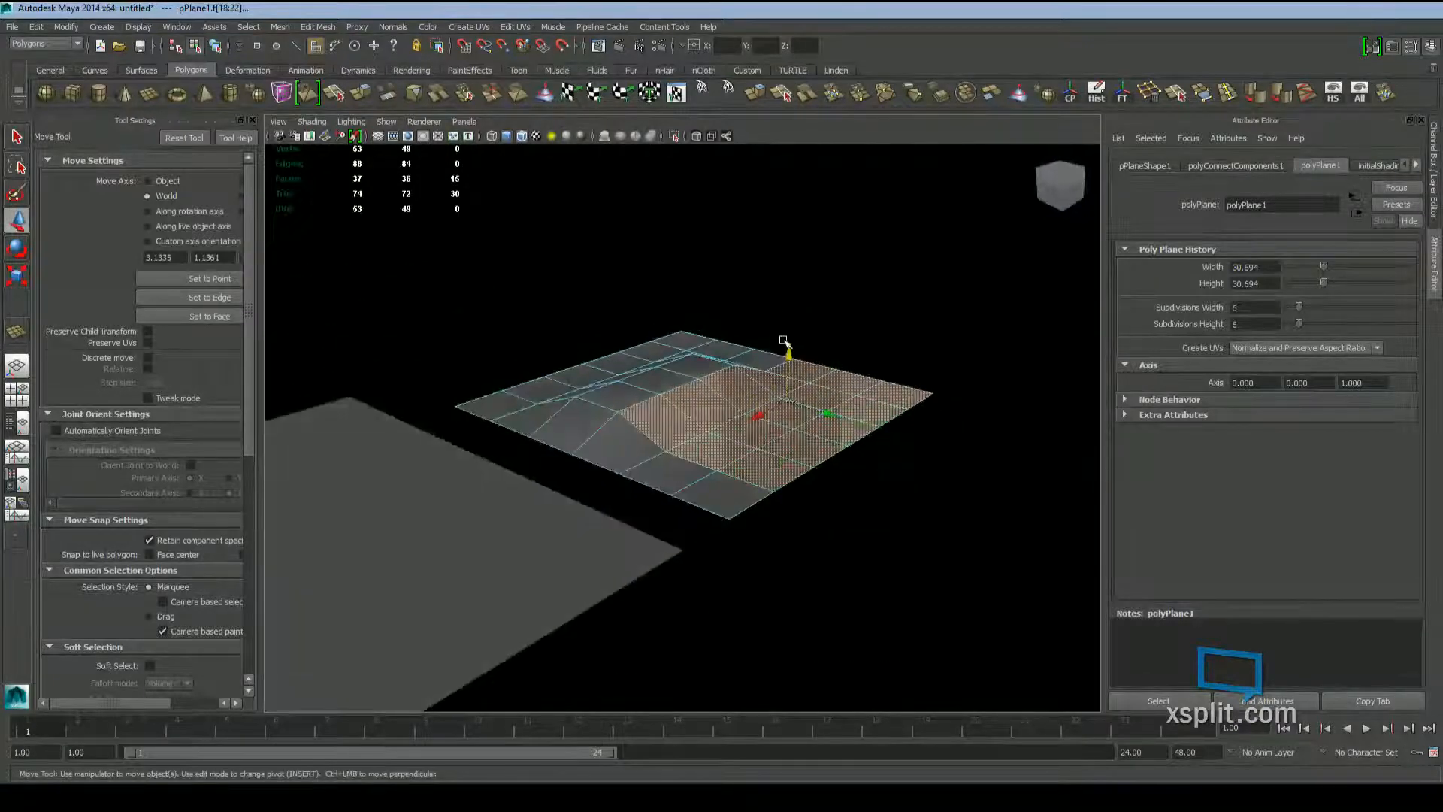
drag(788, 353, 795, 305)
alt+drag(799, 421, 969, 447)
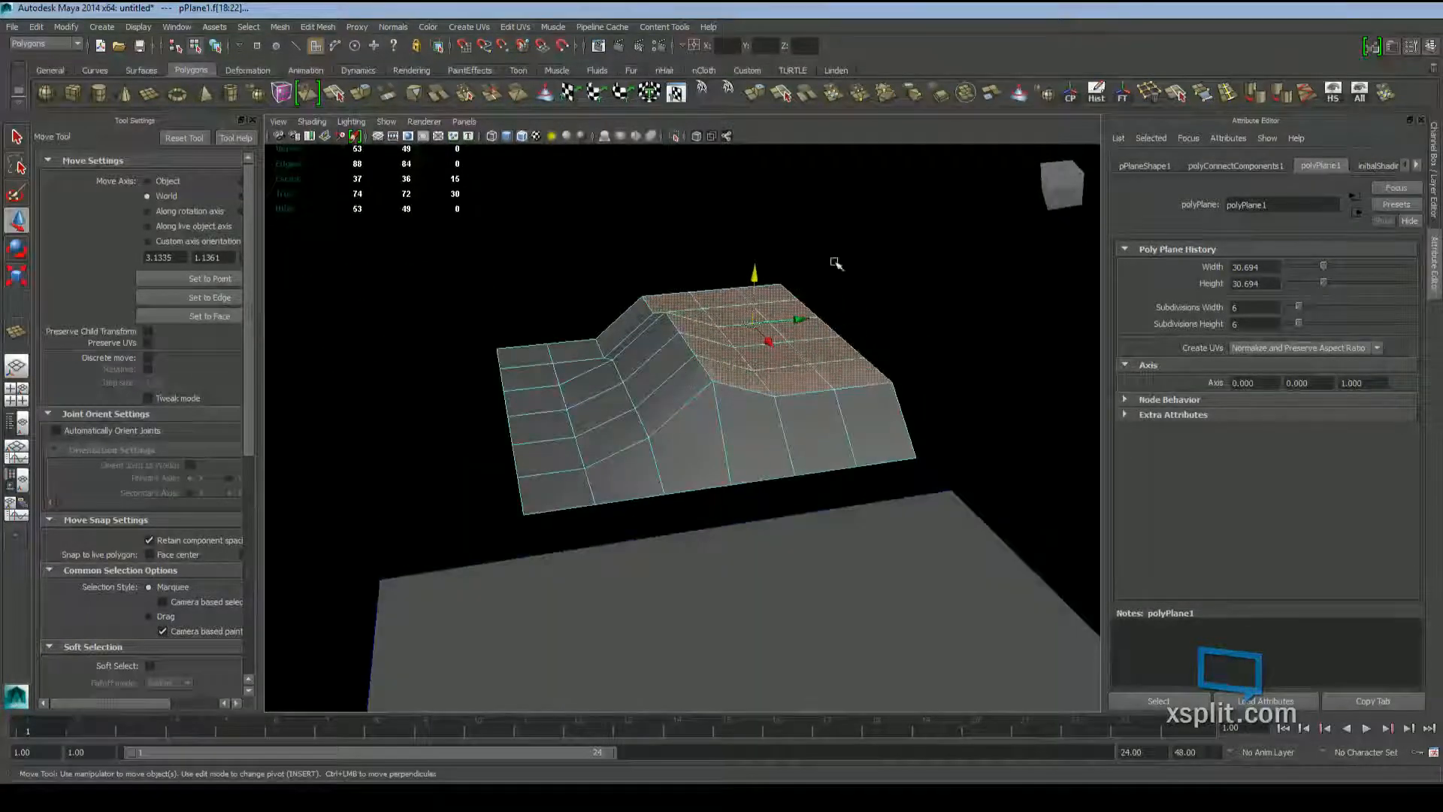
drag(831, 261, 688, 323)
alt+drag(687, 322, 756, 295)
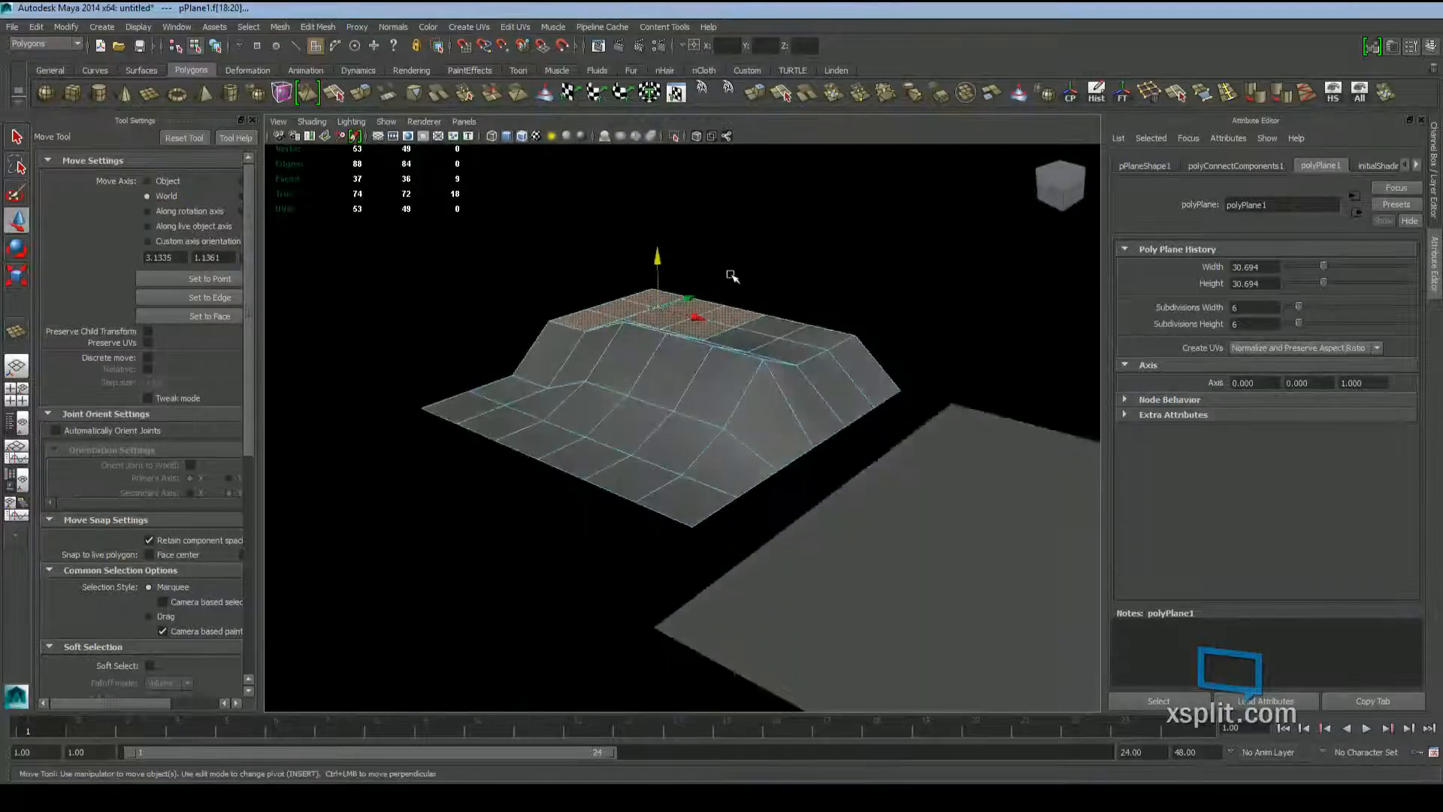
drag(658, 258, 661, 231)
alt+drag(674, 361, 758, 361)
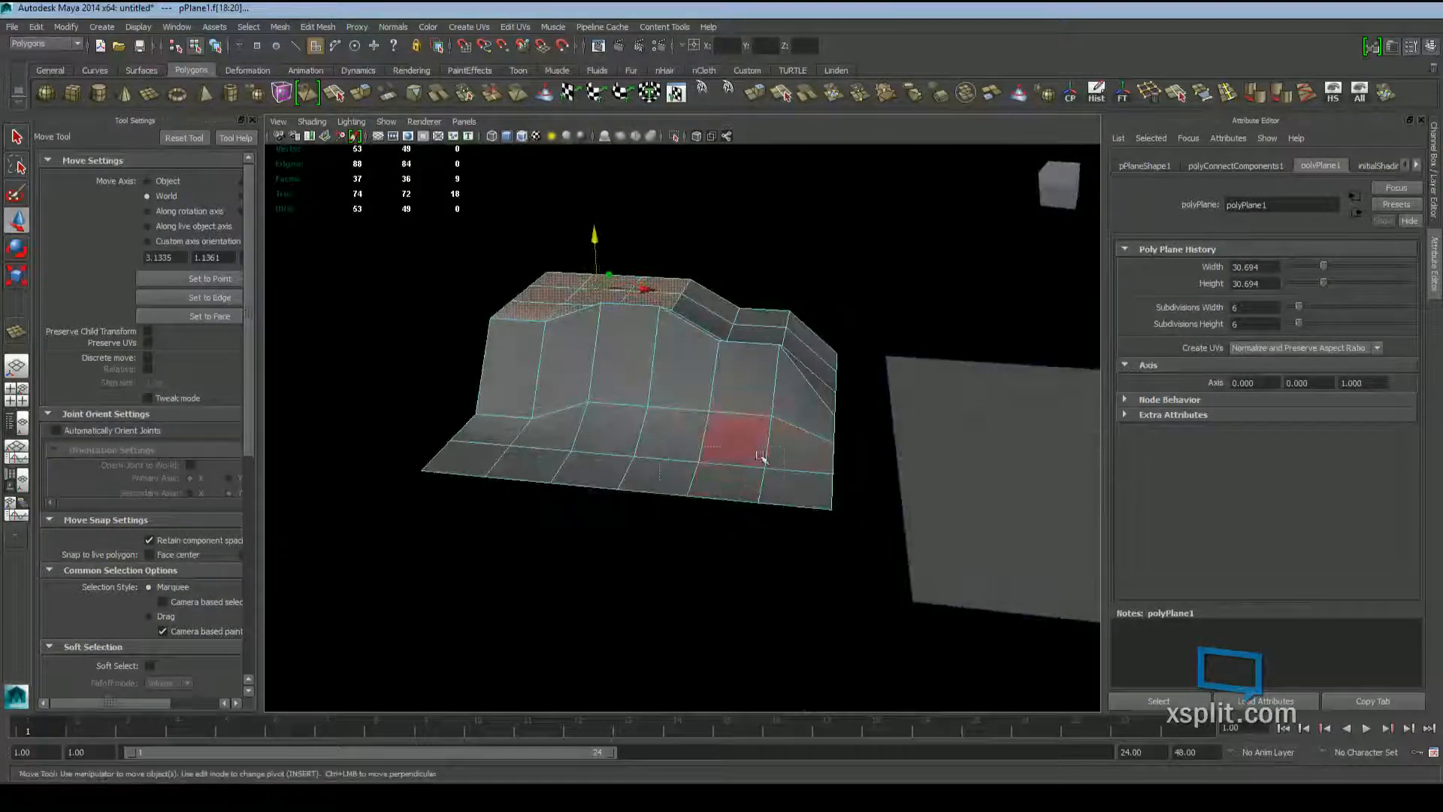
Lower a six-face block at the plane's low corner, and move down another group of five marquee-selected faces
drag(784, 447, 659, 593)
alt+drag(703, 458, 762, 443)
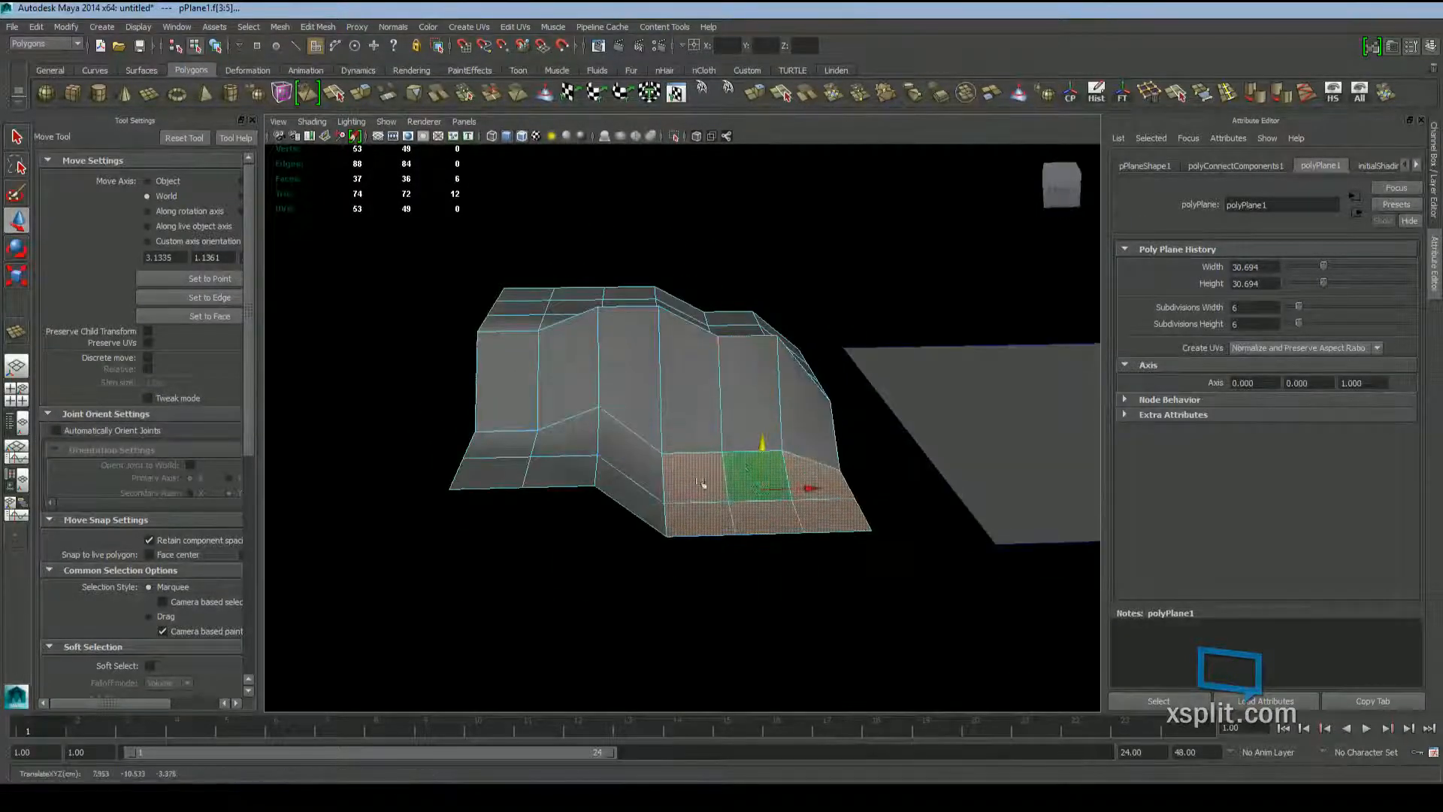
alt+drag(701, 483, 812, 488)
drag(618, 387, 511, 479)
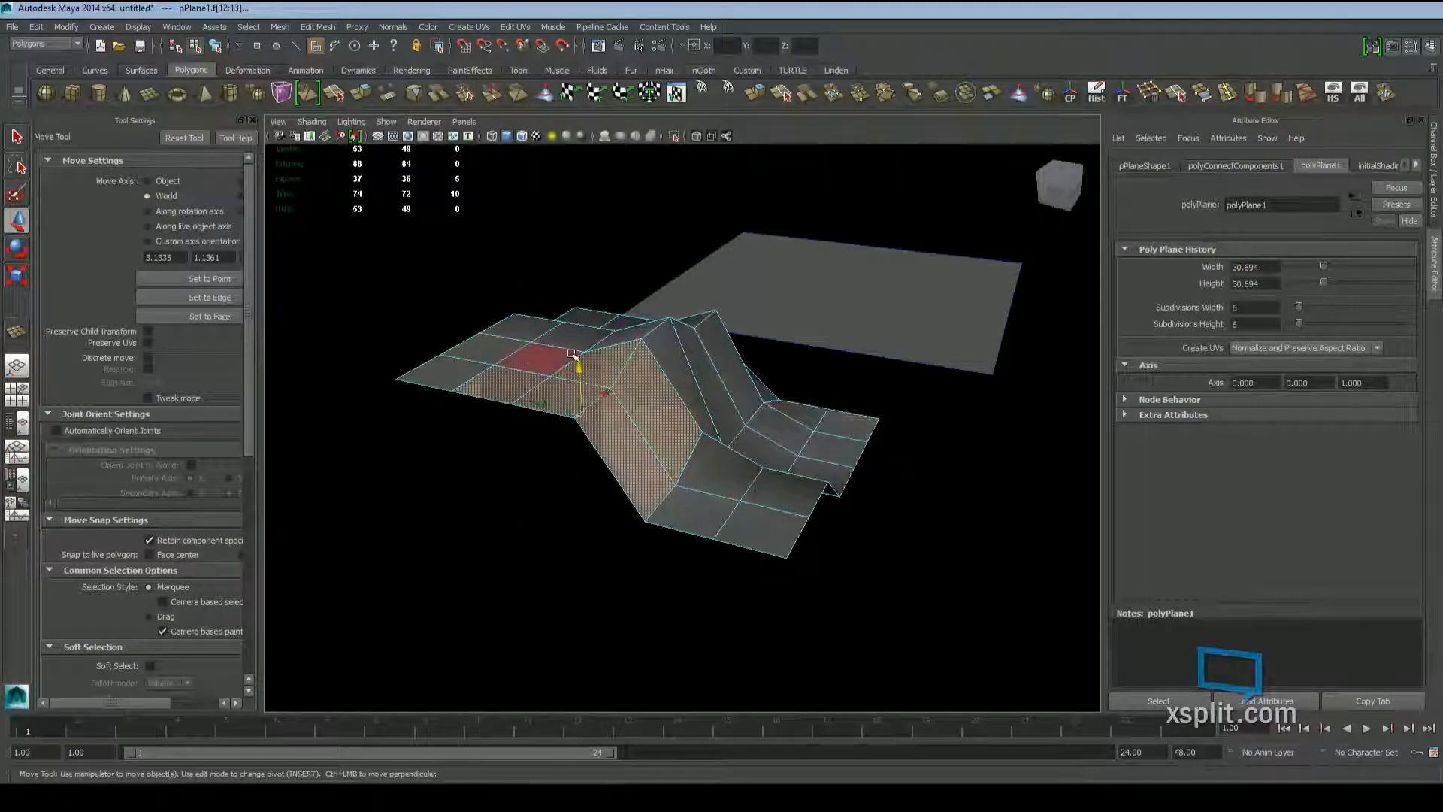
drag(579, 365, 645, 484)
Marquee-select seven faces along the plane's outer side and lower them with the Move tool
drag(512, 403, 607, 580)
alt+drag(606, 575, 609, 529)
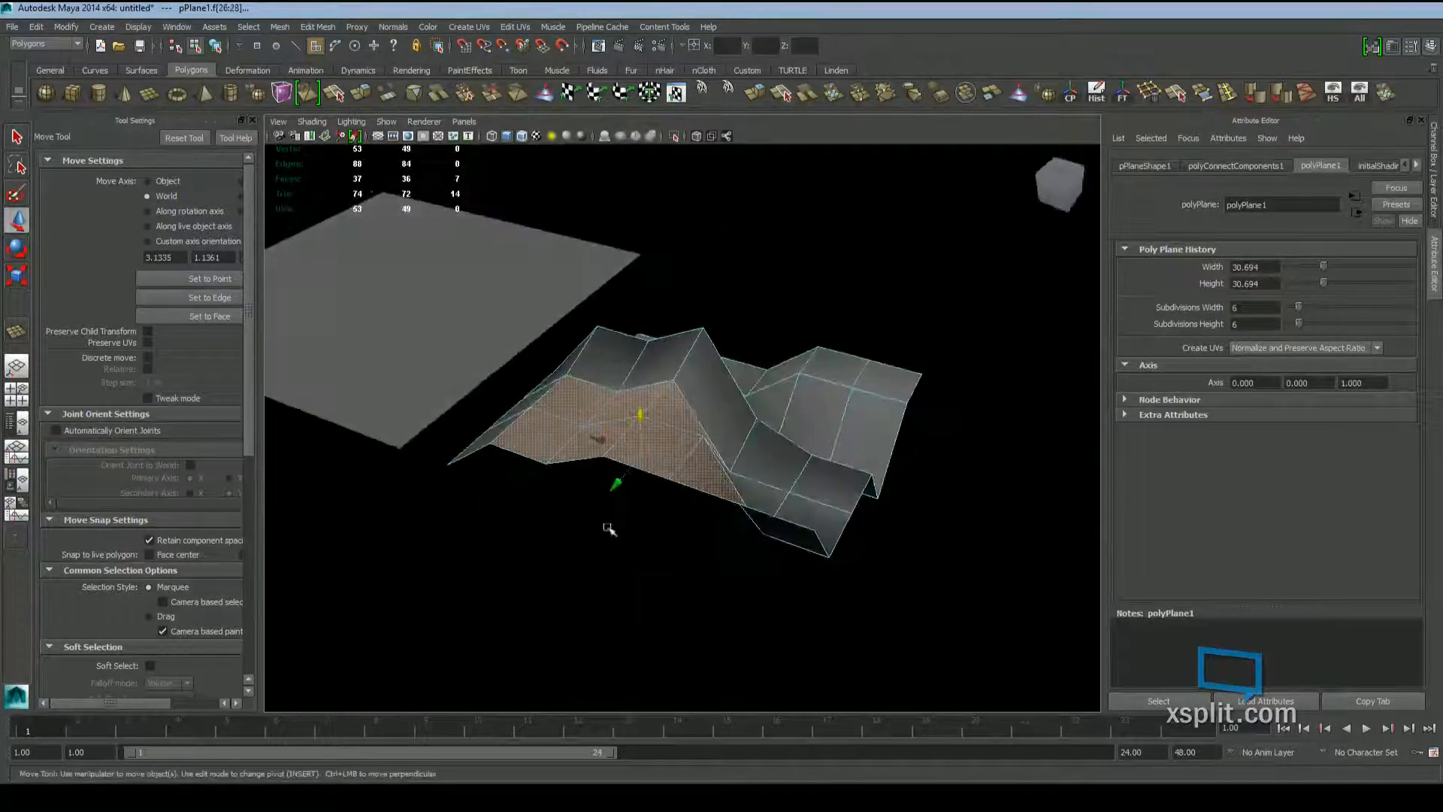
drag(638, 411, 342, 541)
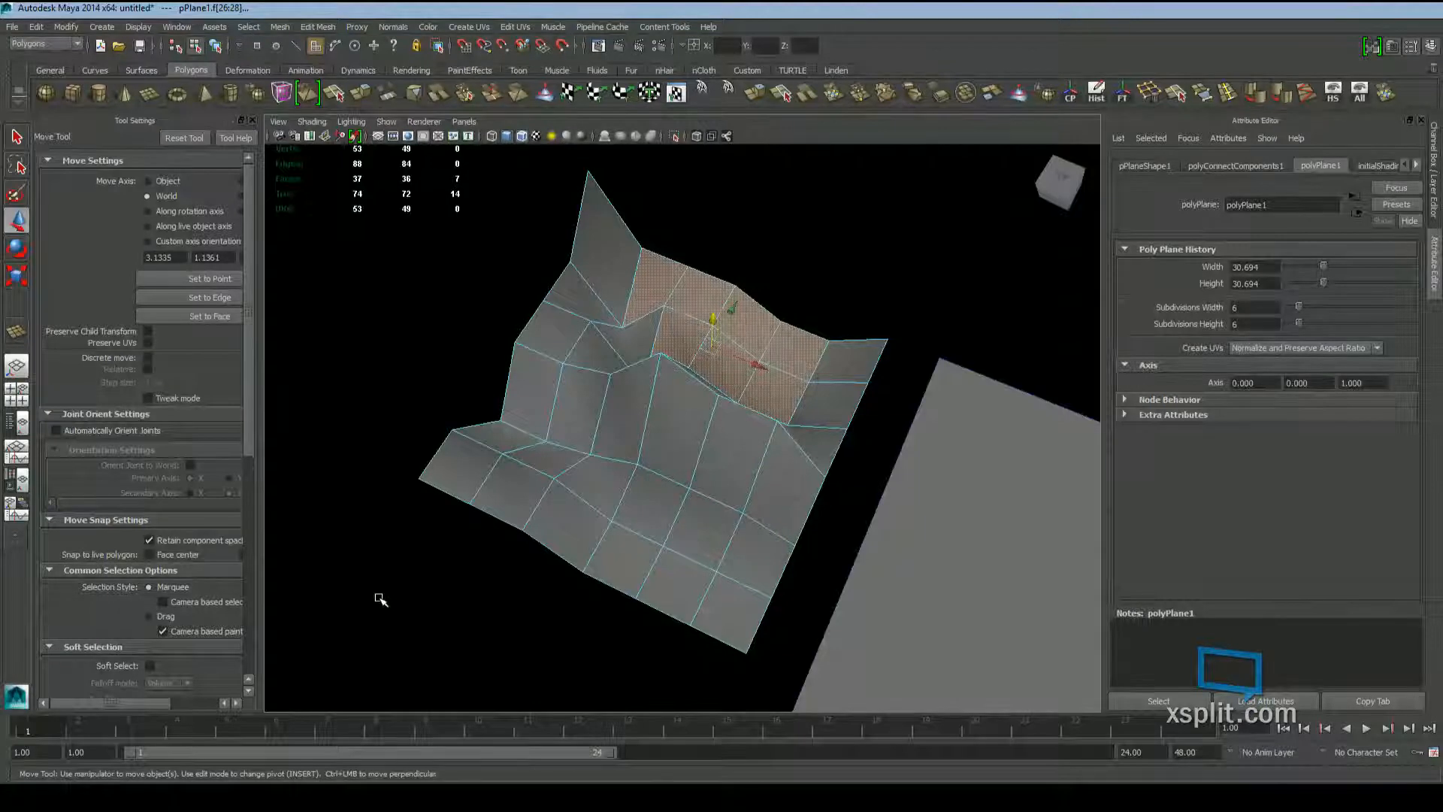
Undo all the face moves until the plane is flat with only the two separated faces selected
key(ctrl+z)
key(ctrl+z)
key(ctrl+z)
key(ctrl+z)
key(ctrl+z)
key(ctrl+z)
key(ctrl+z)
key(ctrl+z)
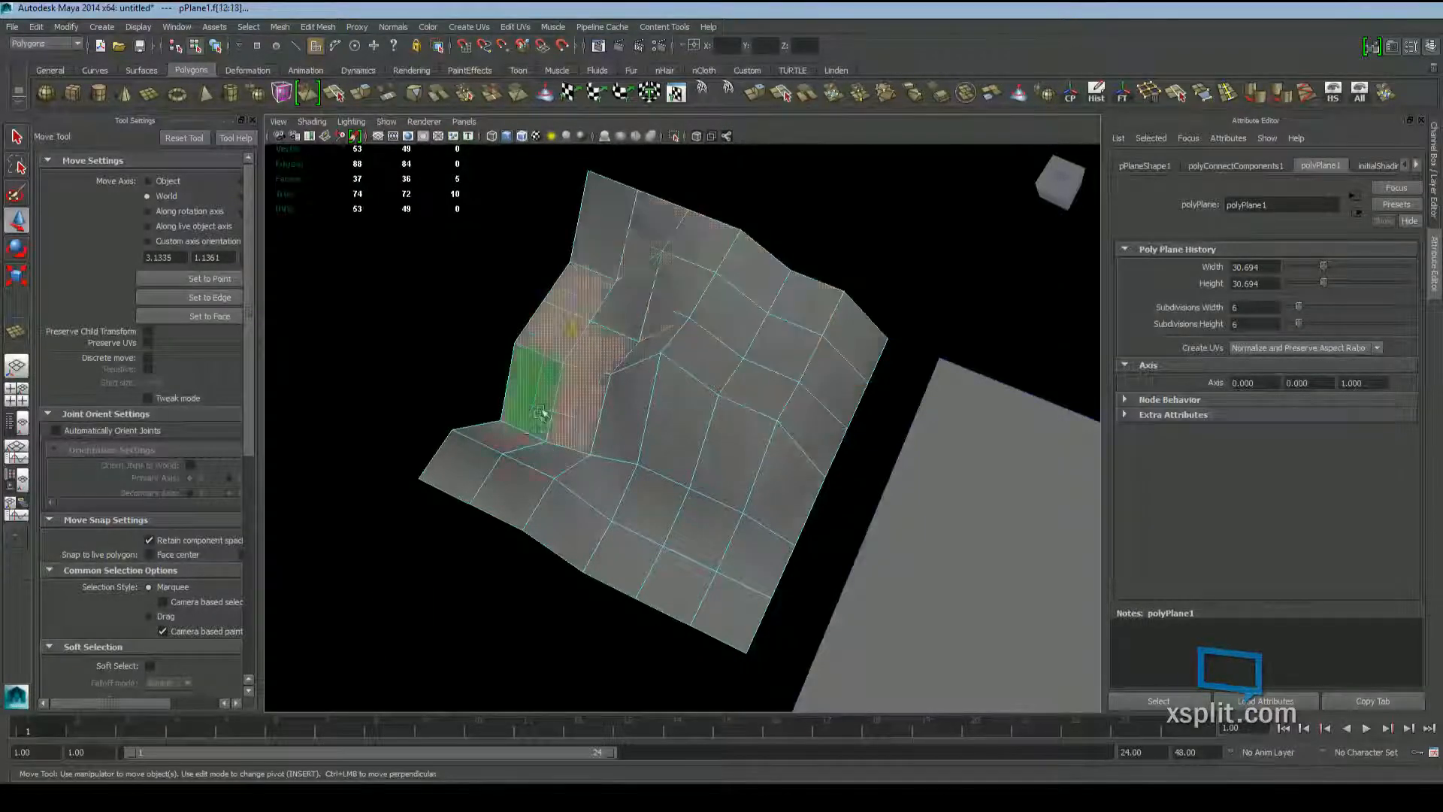
key(ctrl+z)
key(ctrl+z)
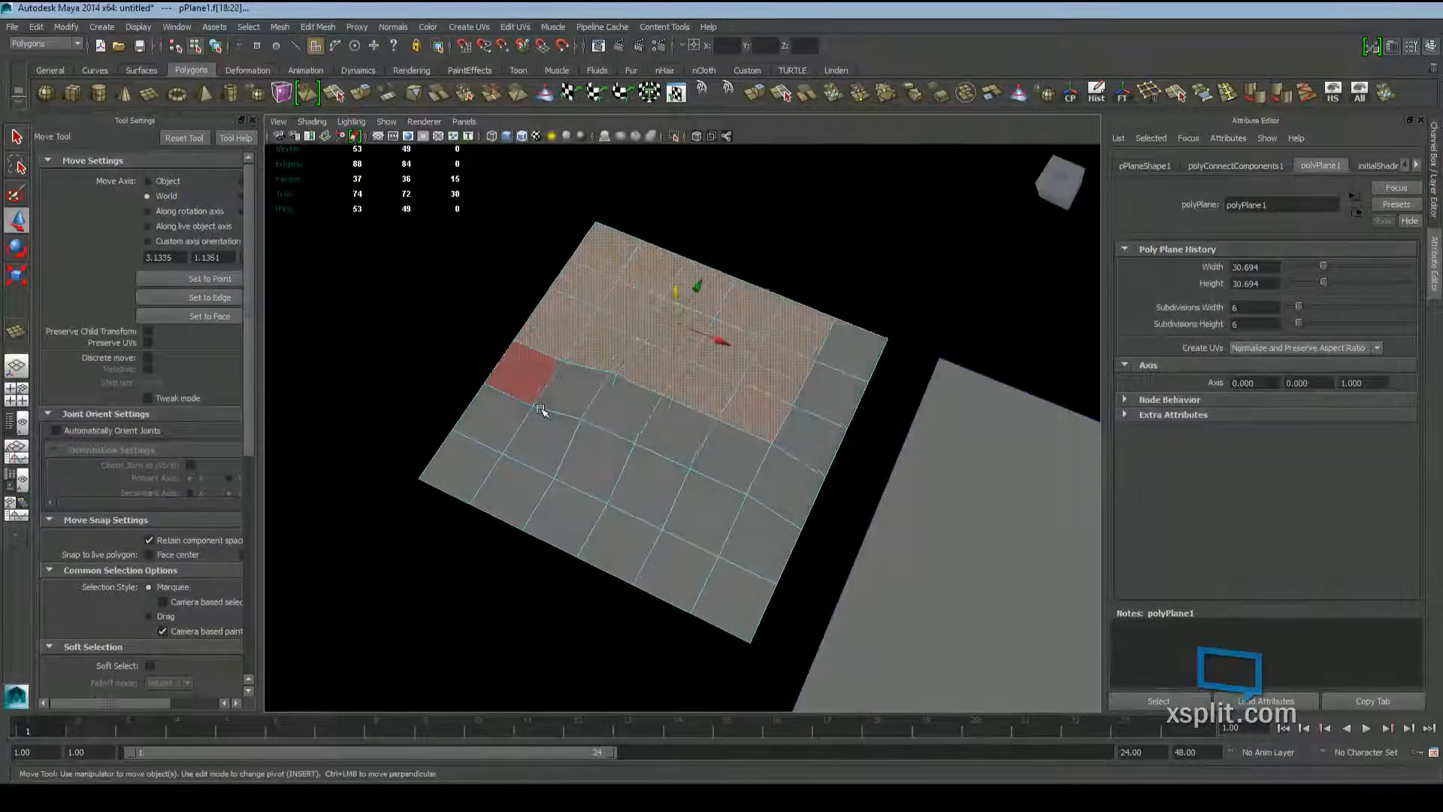
key(ctrl+z)
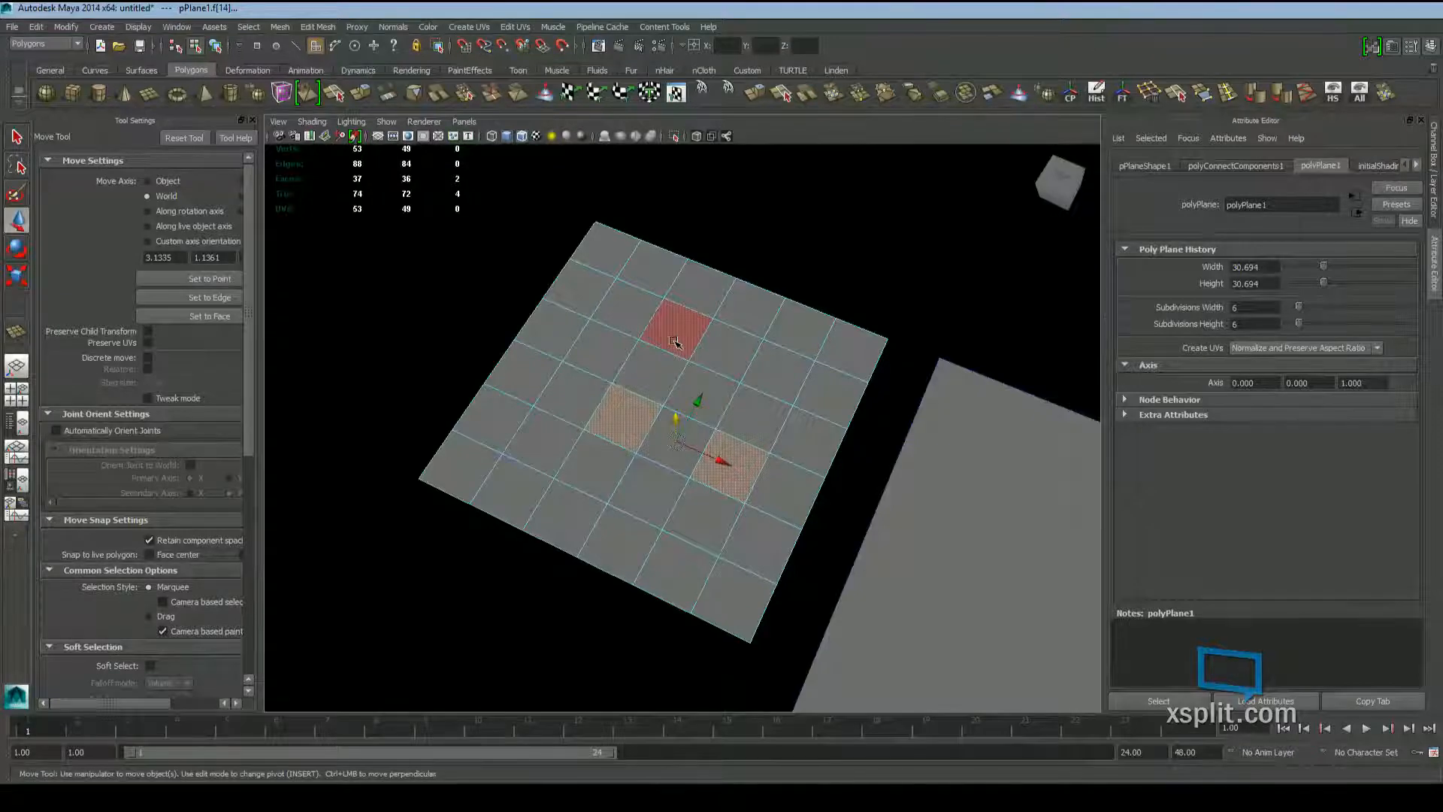
Switch the plane to vertex face component mode
right_drag(650, 351, 937, 461)
scroll(719, 421, up, 3)
alt+drag(719, 421, 668, 331)
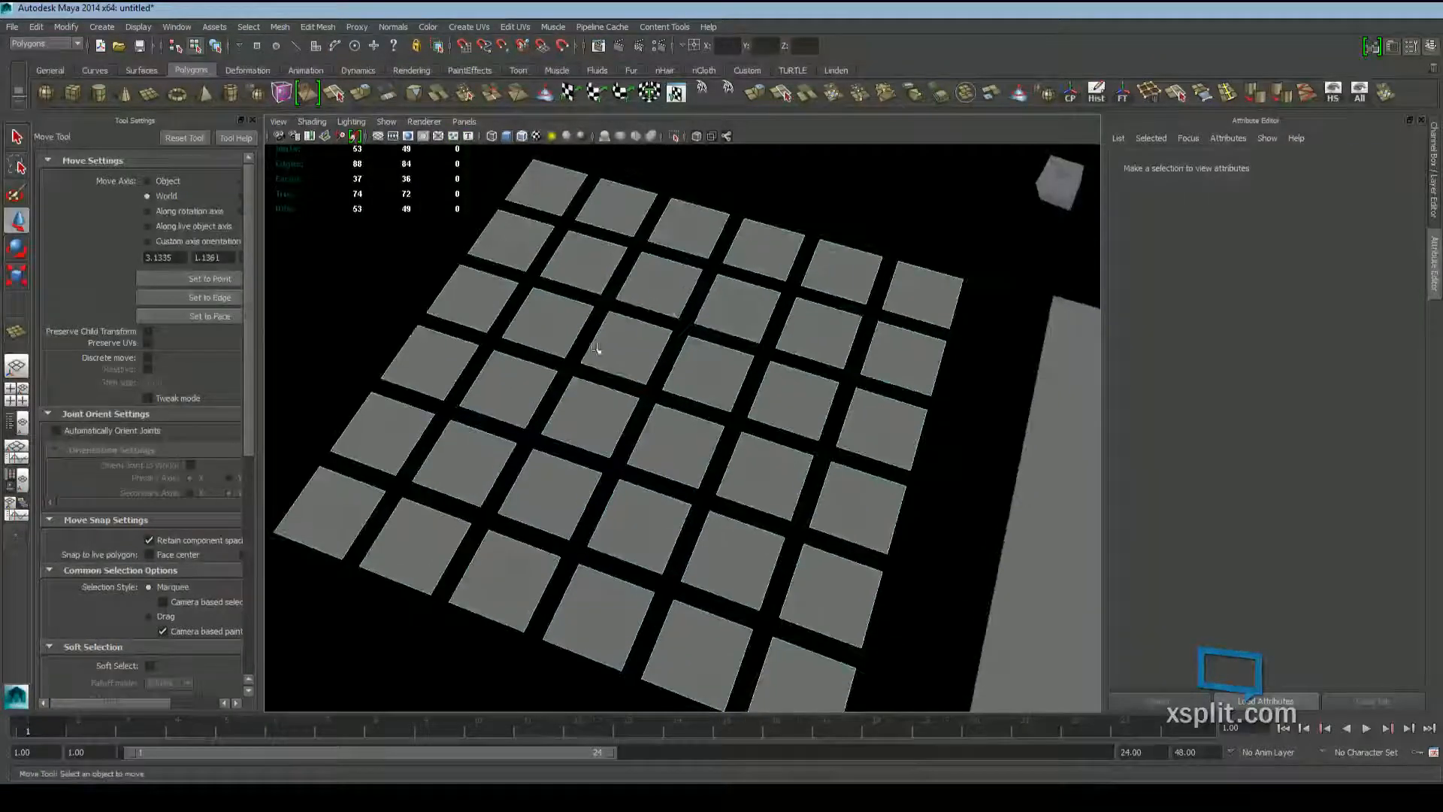
Select one vertex face near the plane's middle, then return to object mode and select the whole plane
click(674, 333)
alt+drag(674, 333, 647, 347)
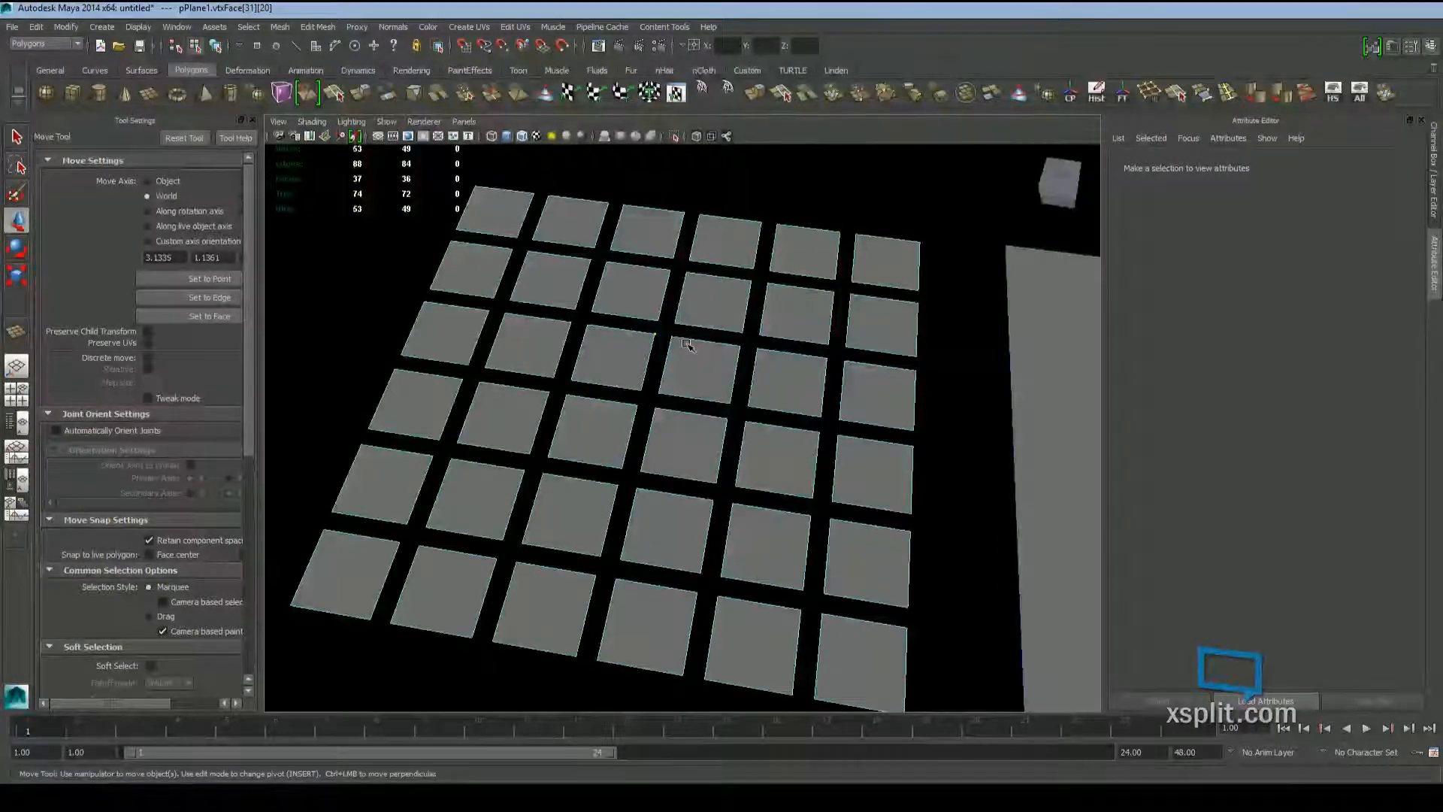
right_drag(716, 341, 744, 327)
click(695, 308)
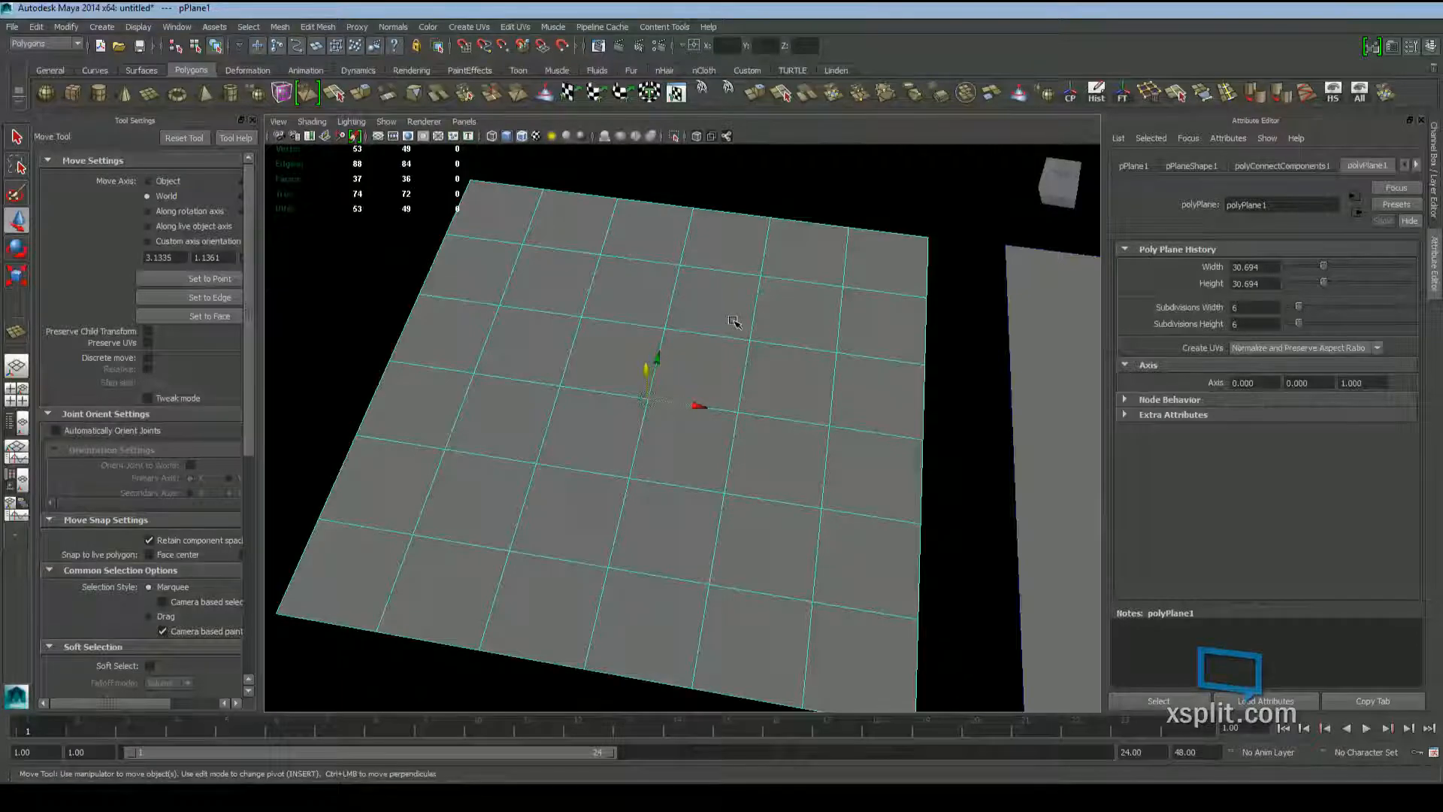
Switch the plane to multi-component mode and select faces and then a single interior edge
right_drag(759, 326, 768, 342)
alt+drag(668, 379, 699, 355)
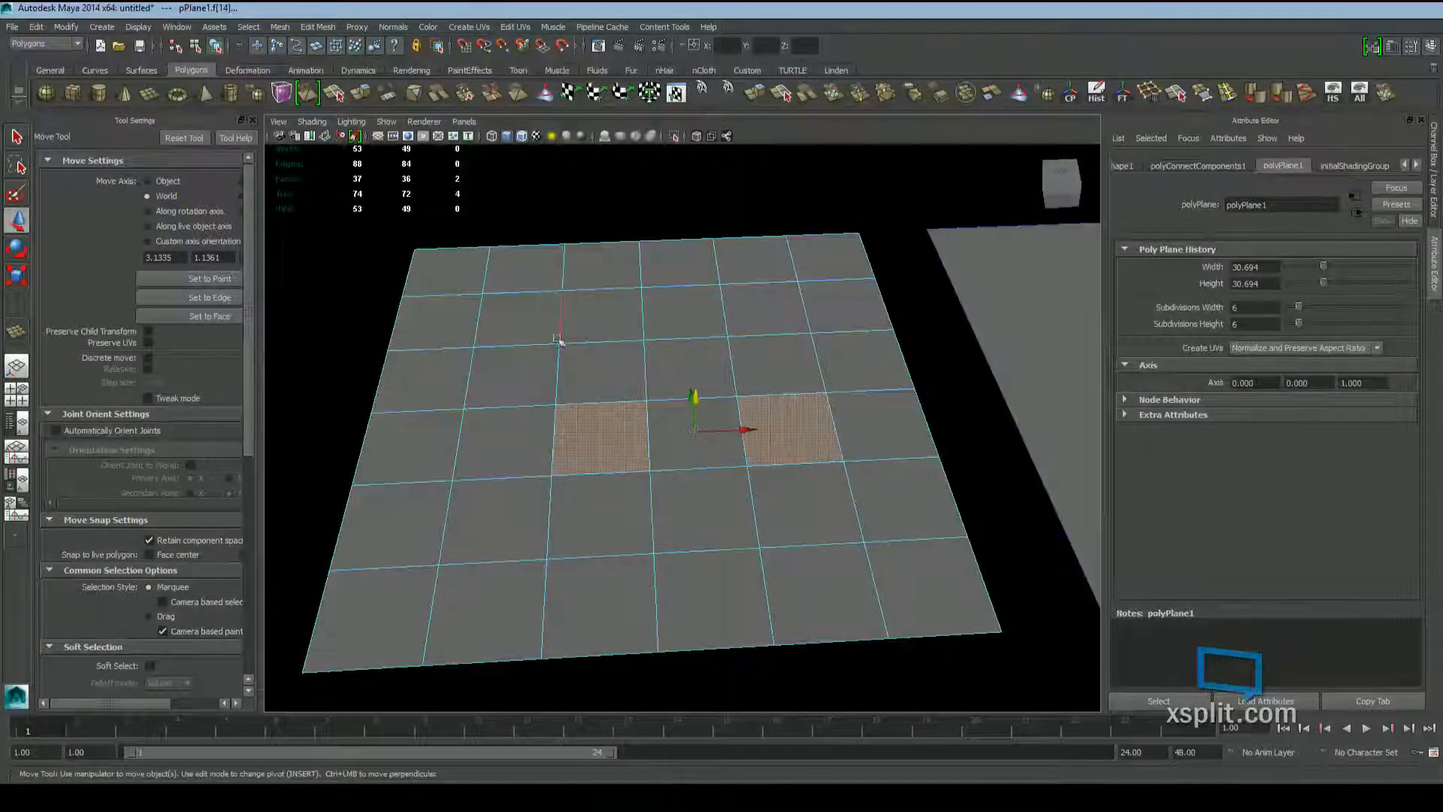
click(559, 325)
alt+drag(714, 586, 796, 545)
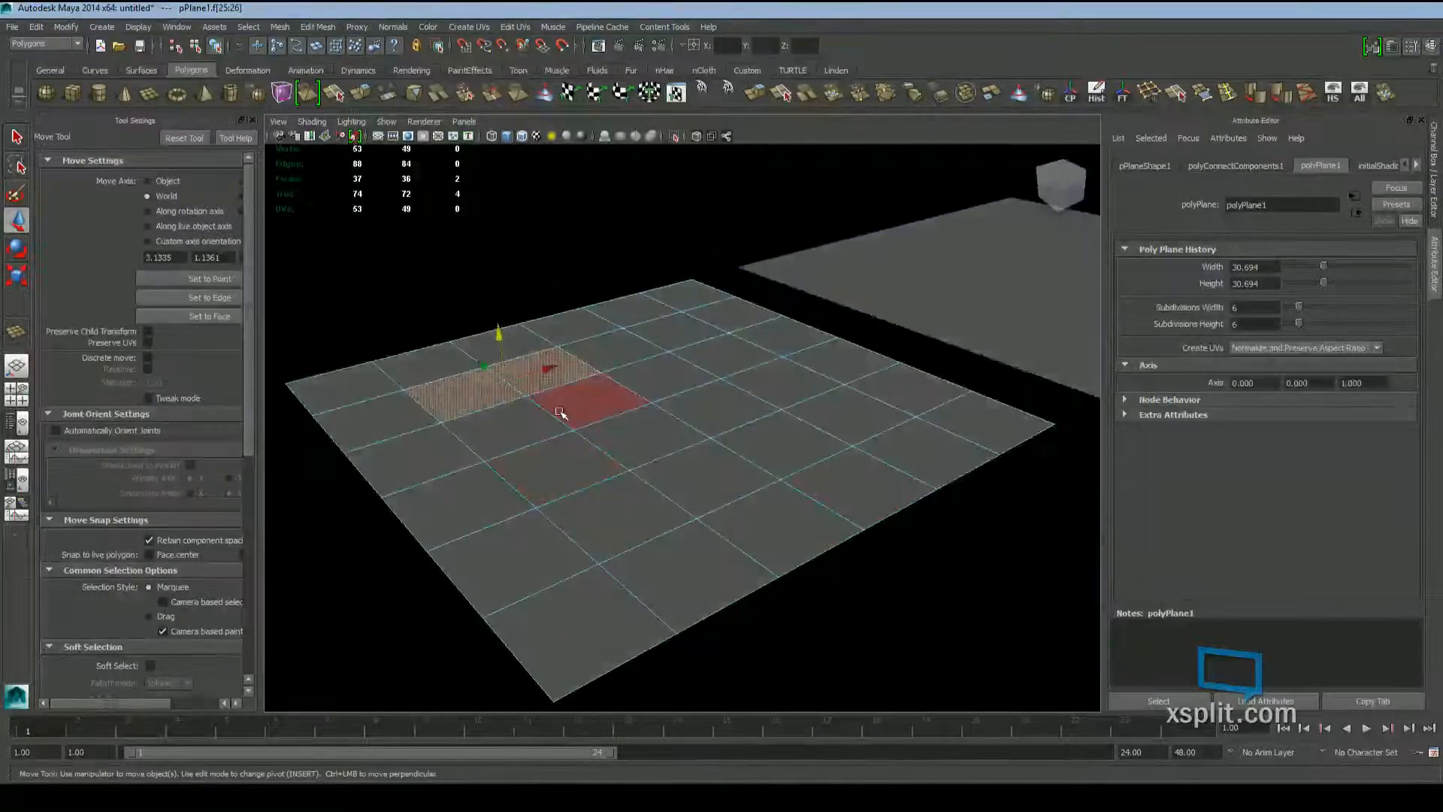
click(554, 415)
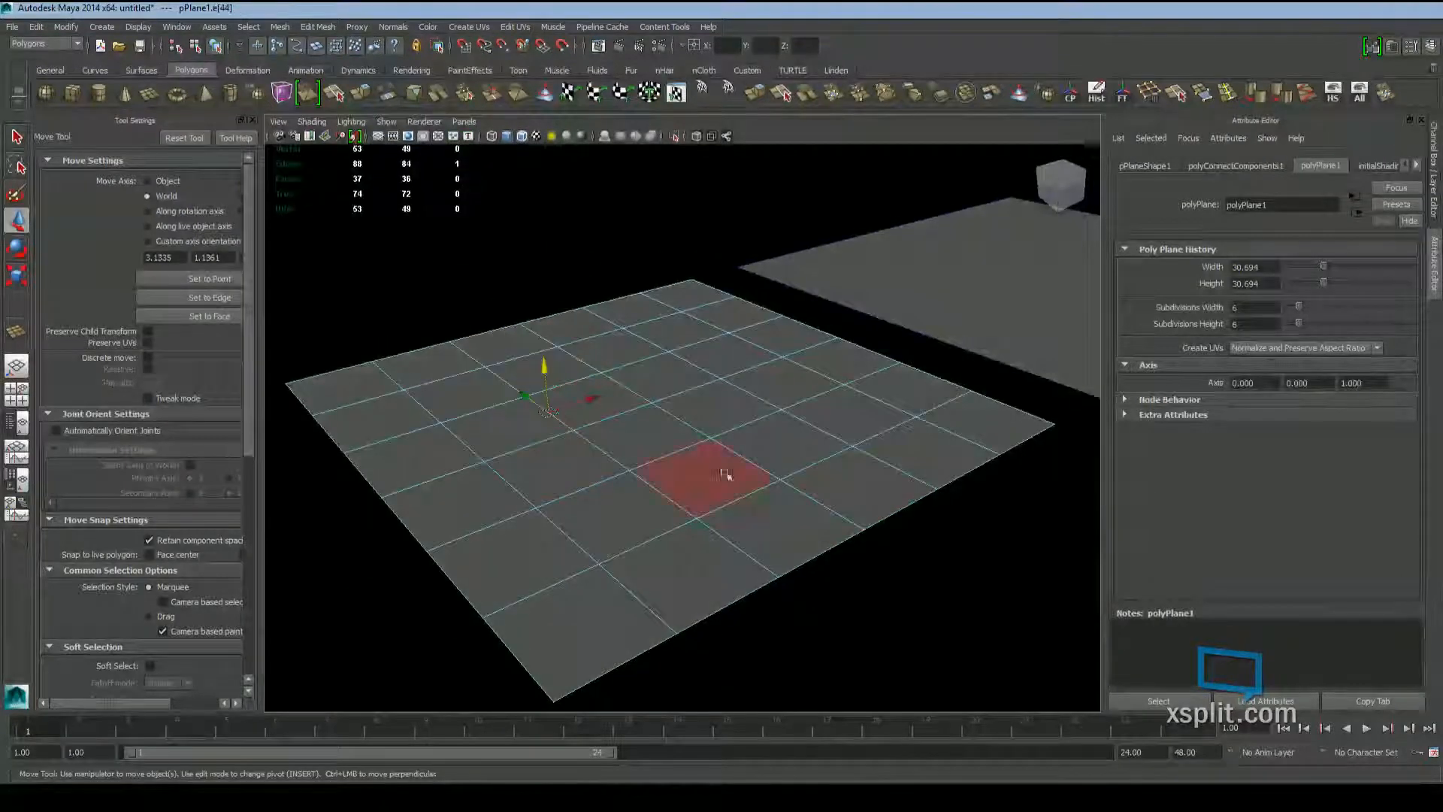
Move an interior edge and then an interior face of the plane, undoing each move
click(611, 451)
drag(598, 398, 601, 381)
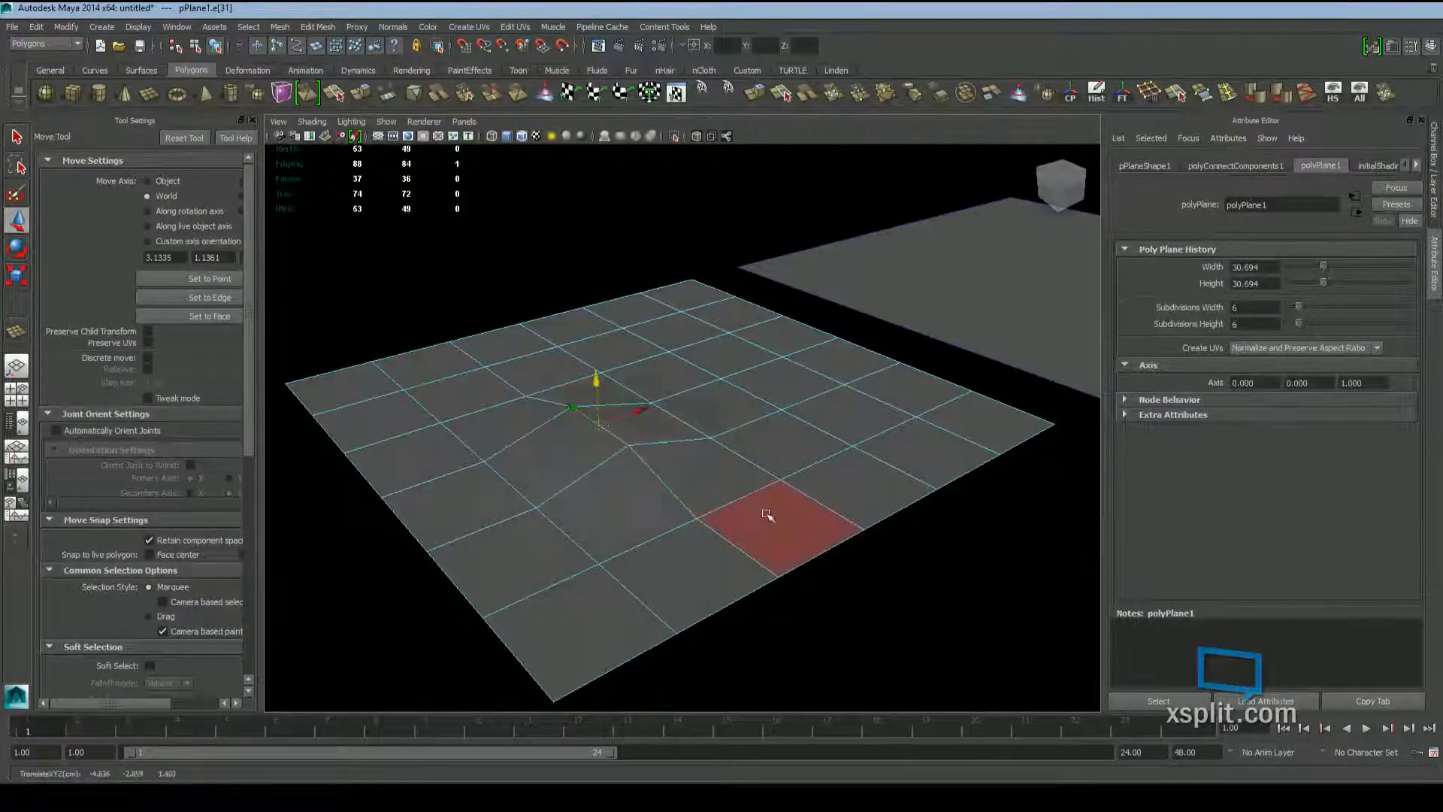
key(ctrl+z)
click(656, 451)
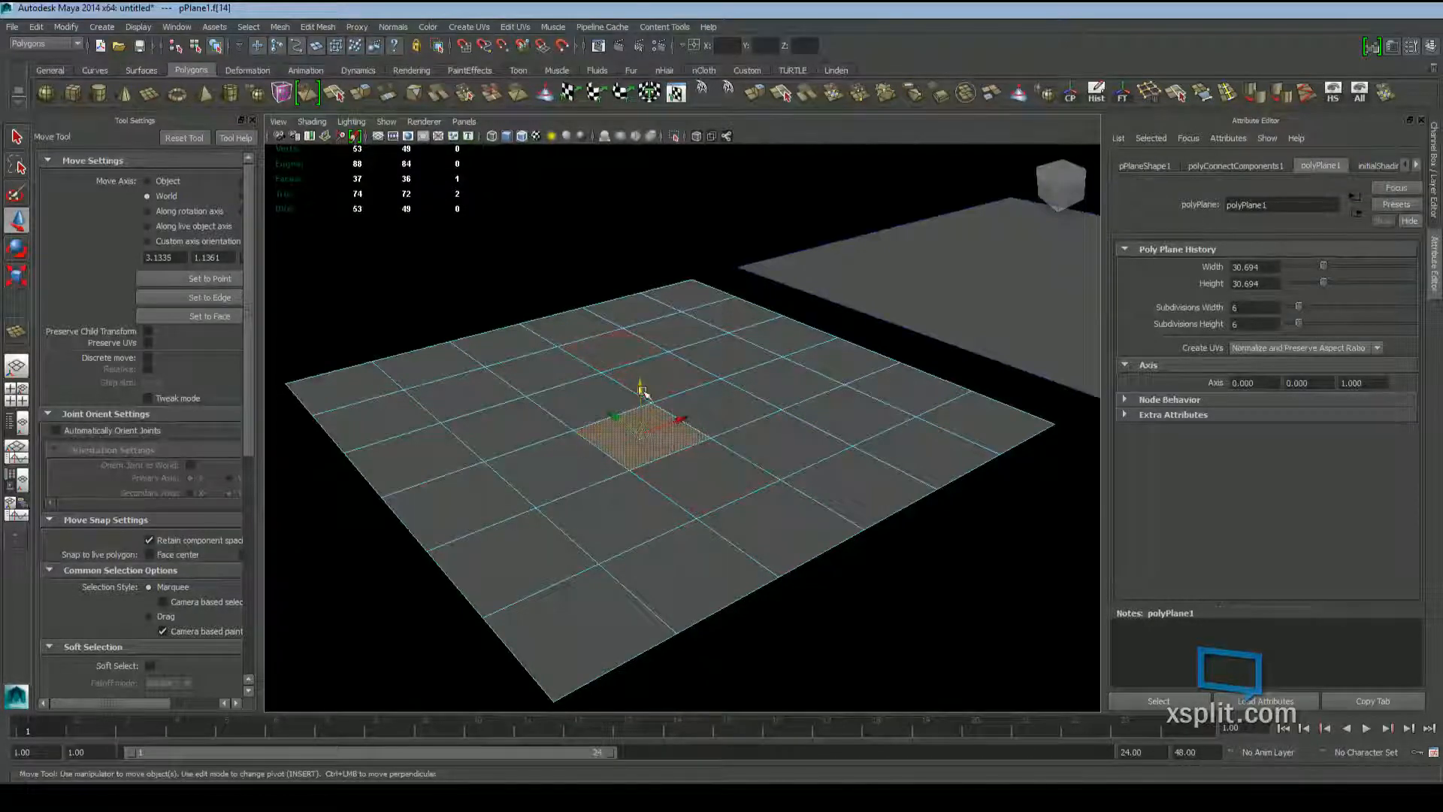
drag(644, 392, 643, 367)
key(ctrl+z)
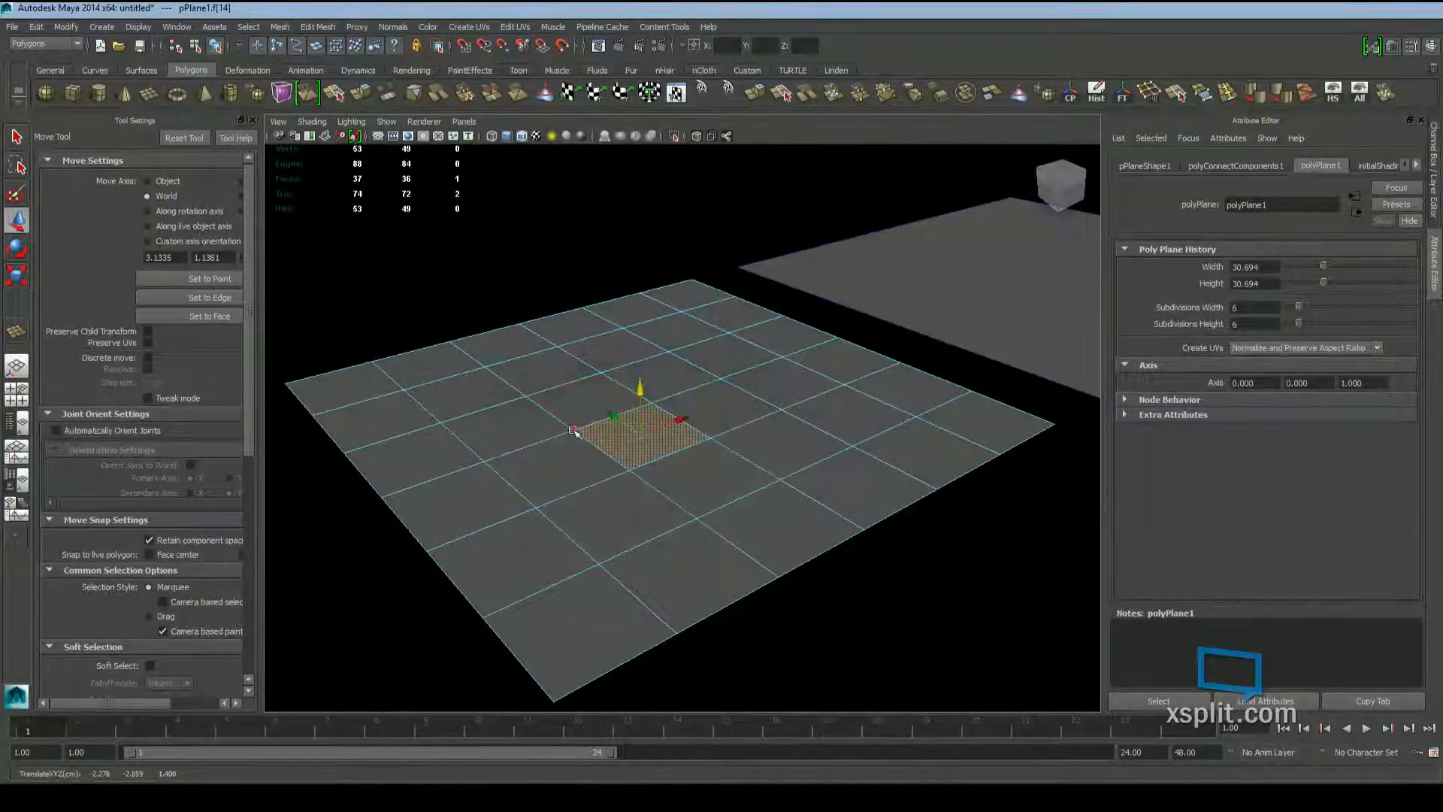
Select a vertex of the central face, the face itself and then its neighbouring face in multi-component mode
click(573, 430)
alt+drag(661, 444, 759, 465)
click(782, 405)
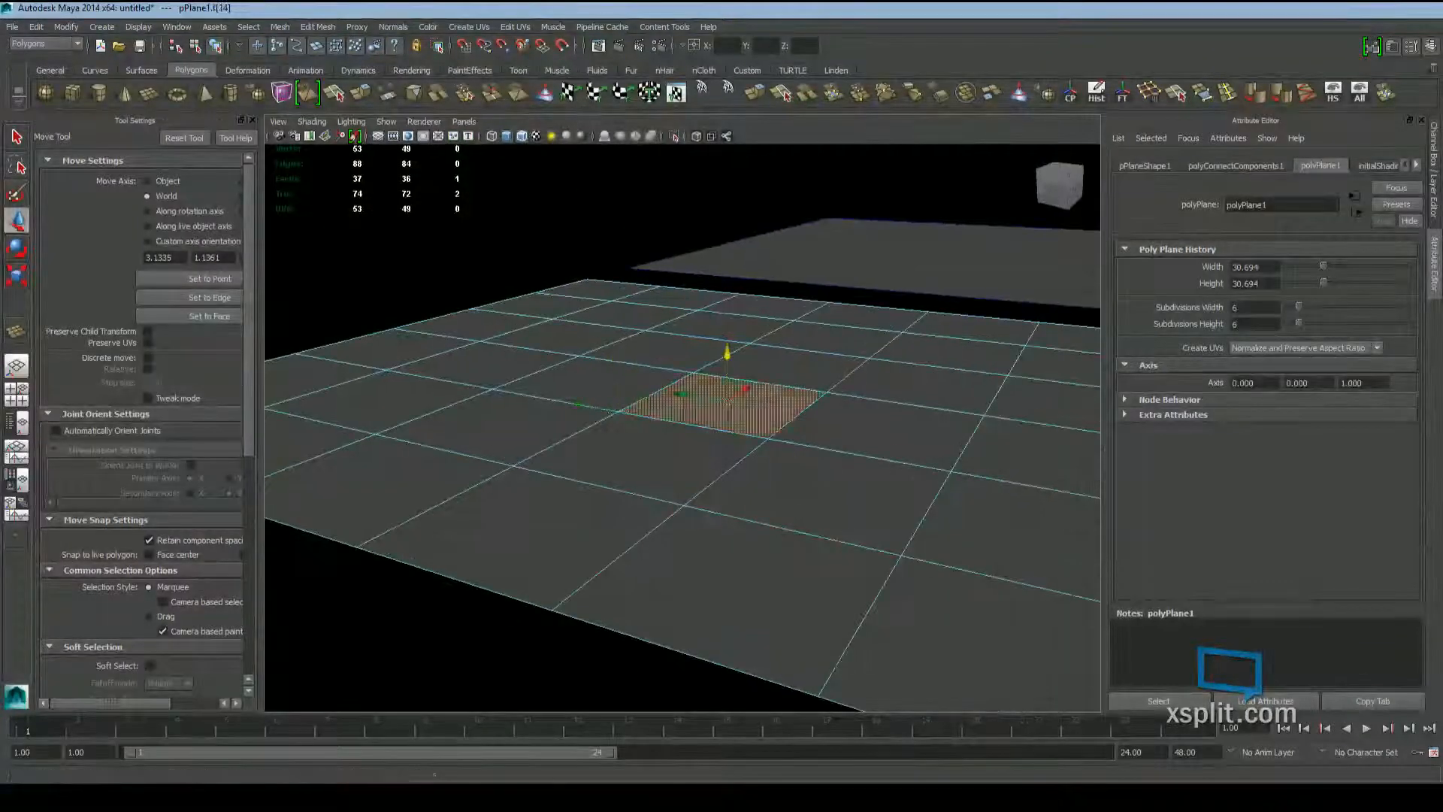
click(641, 371)
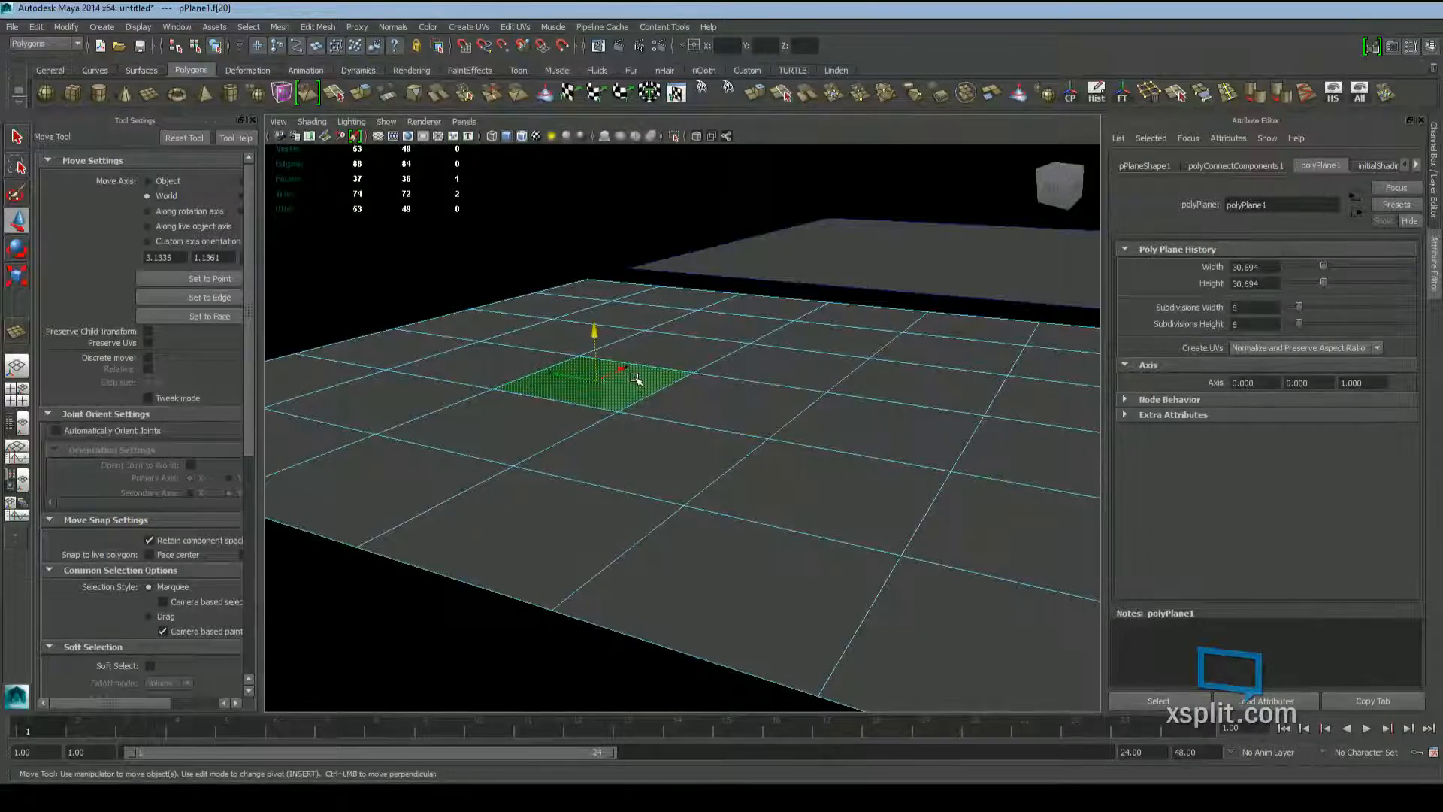
alt+drag(737, 363, 509, 371)
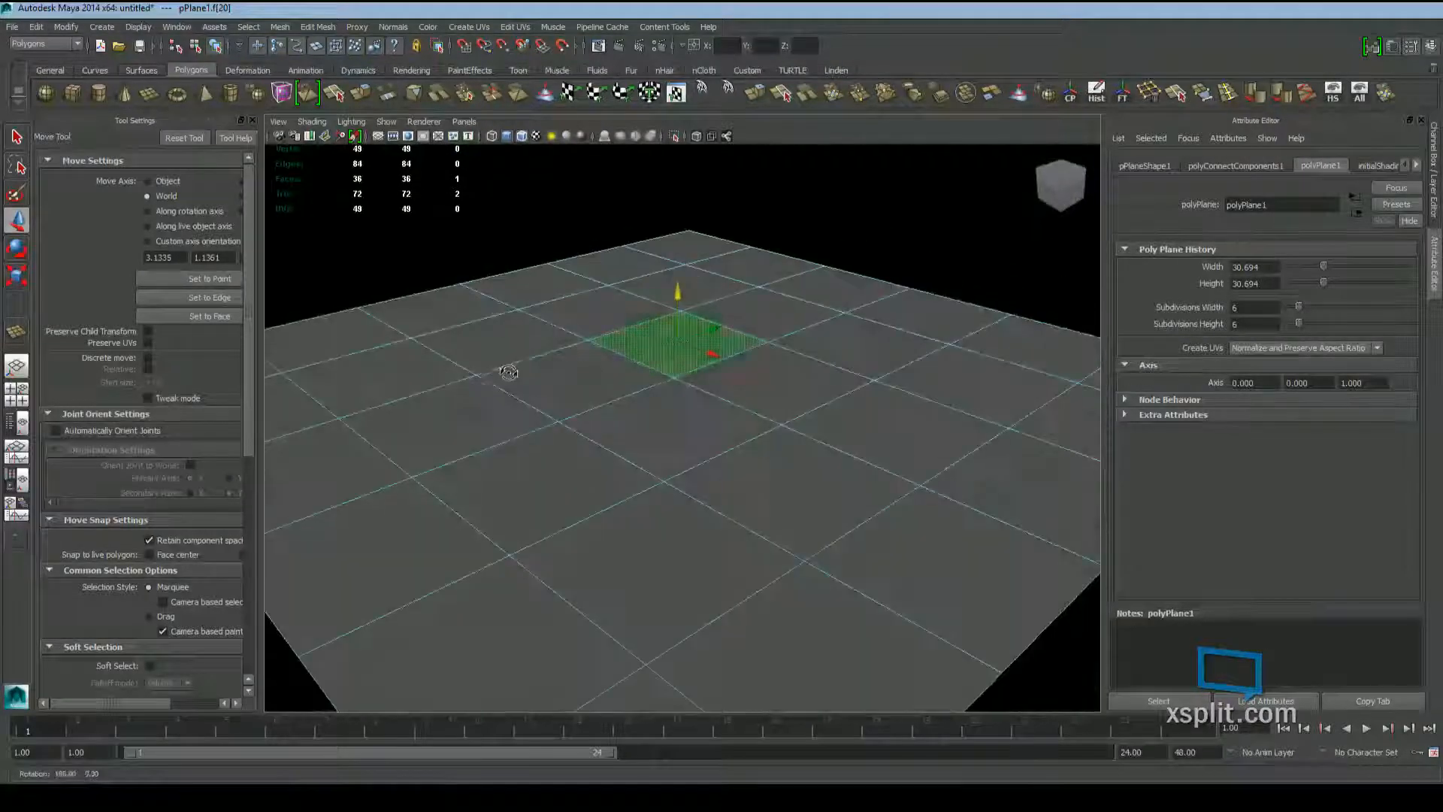
scroll(527, 436, down, 5)
alt+drag(530, 439, 710, 426)
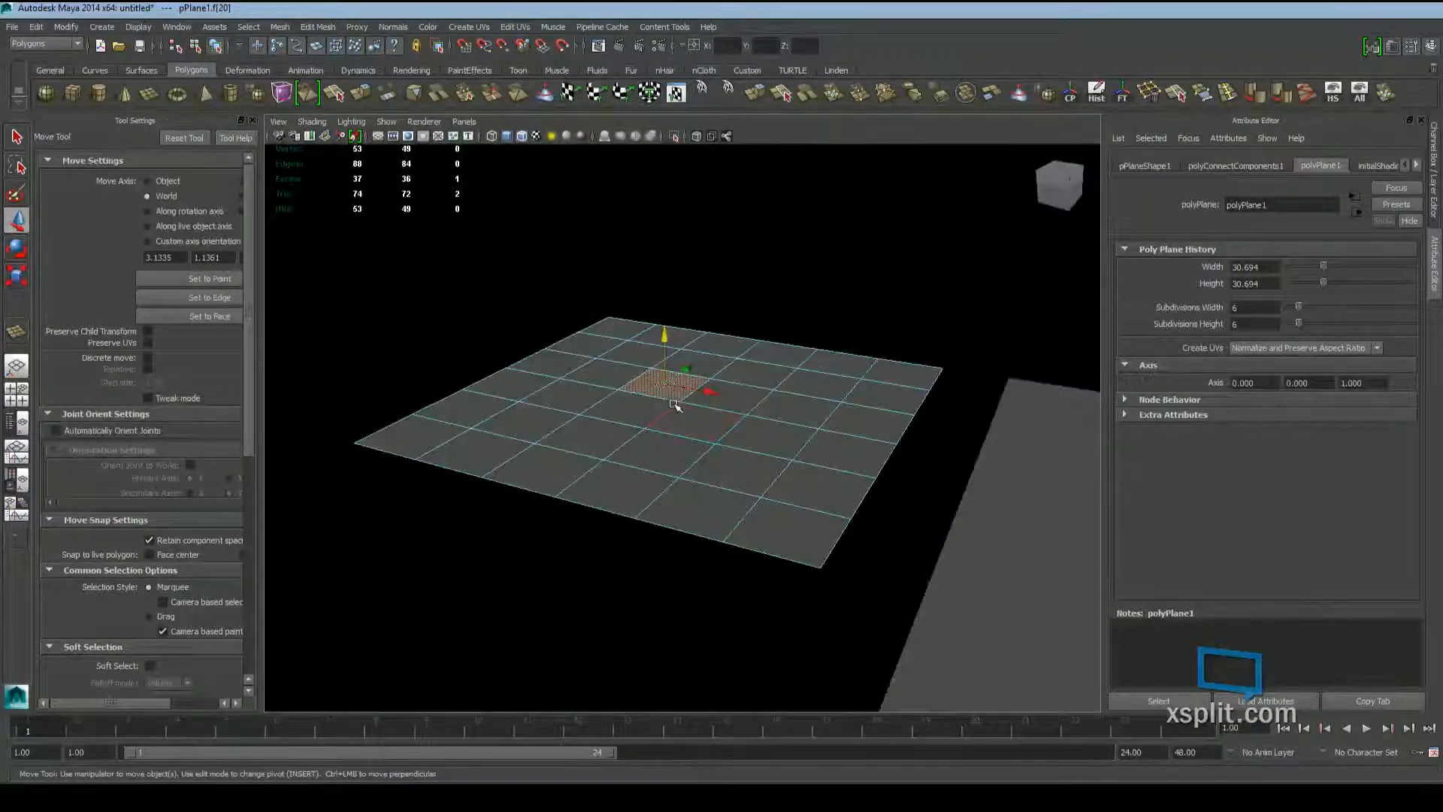
Switch the plane to vertex mode and marquee-select a diagonal band of vertices across it
right_drag(618, 406, 552, 428)
alt+drag(517, 460, 651, 456)
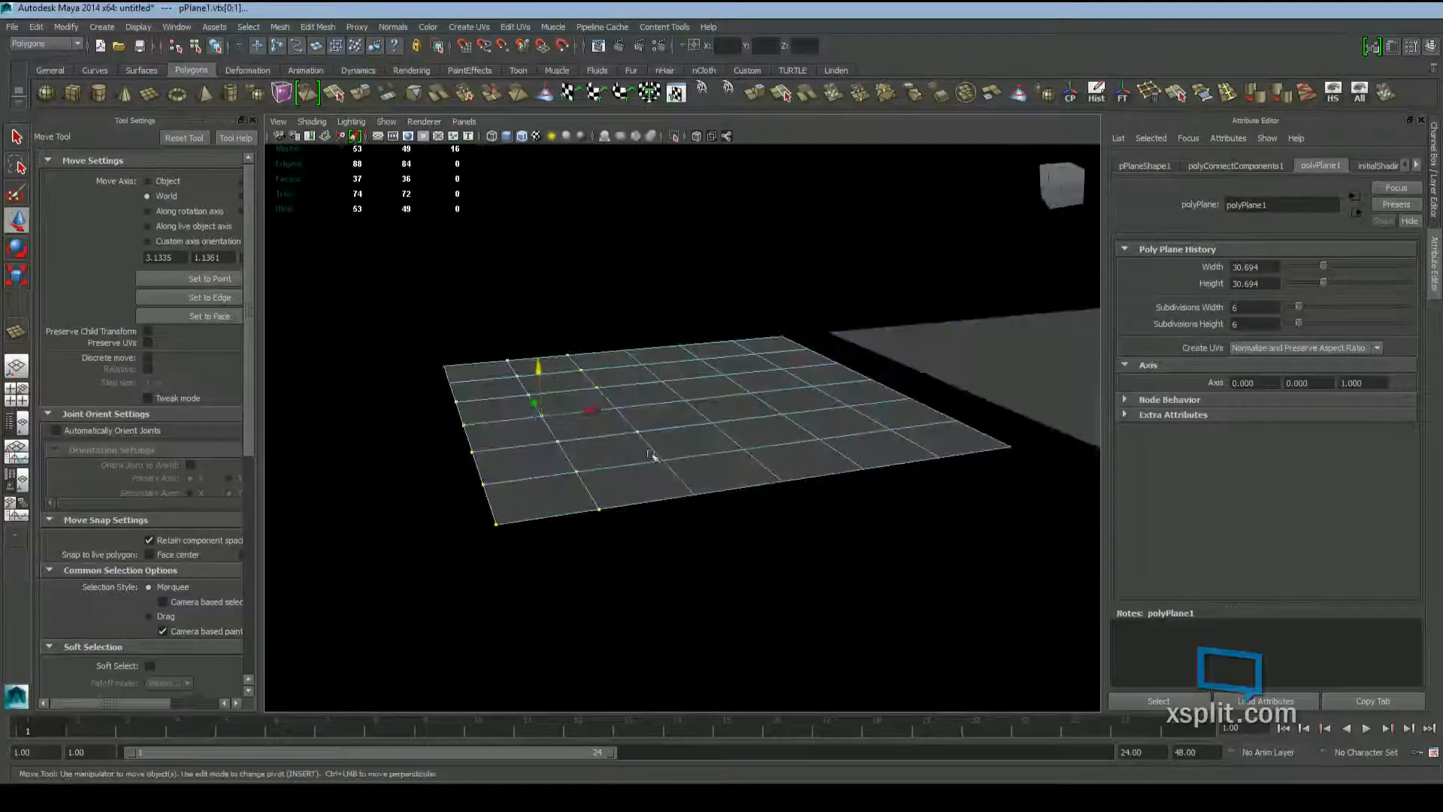
drag(767, 255, 537, 656)
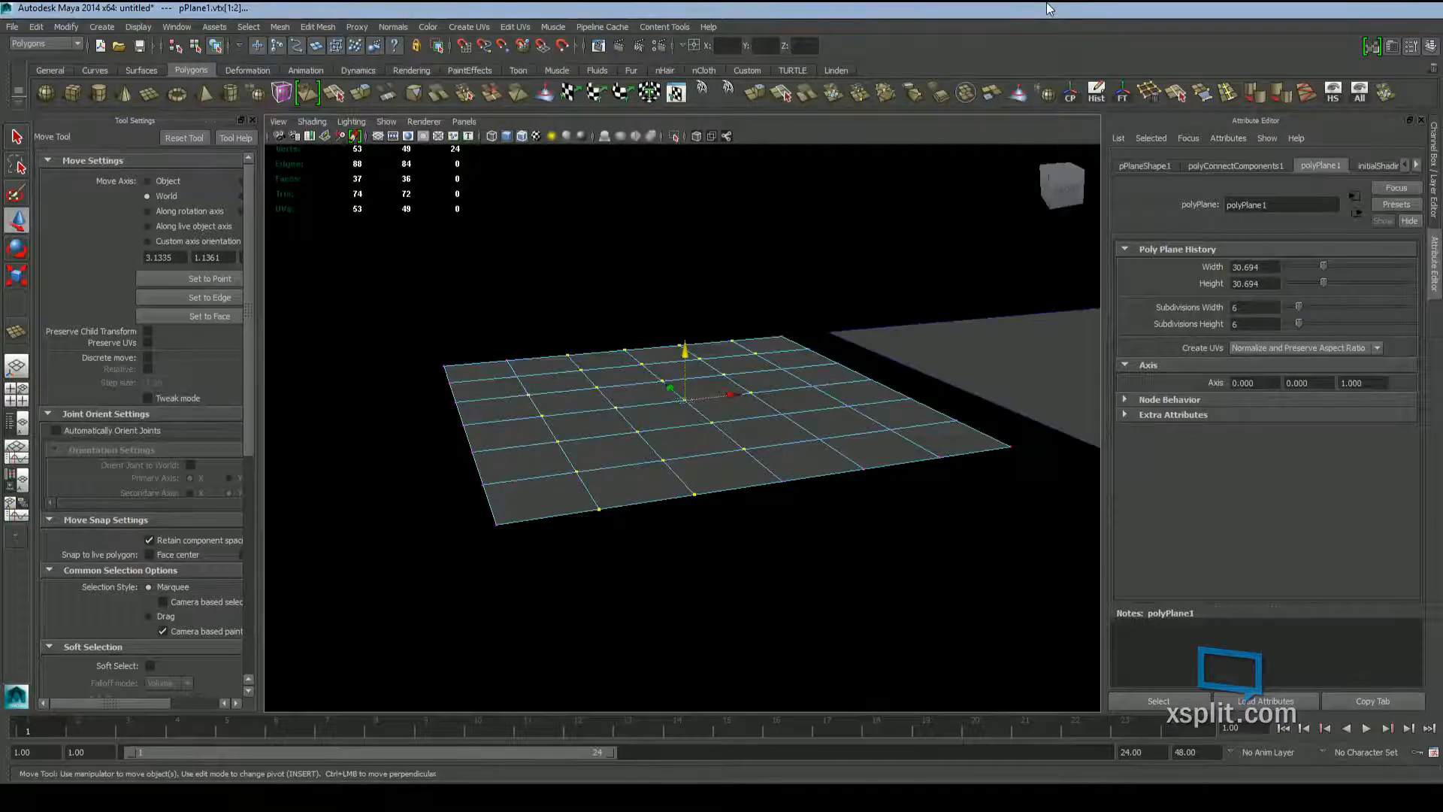
Return from component selection to object selection with the subdivided plane selected
scroll(810, 361, down, 5)
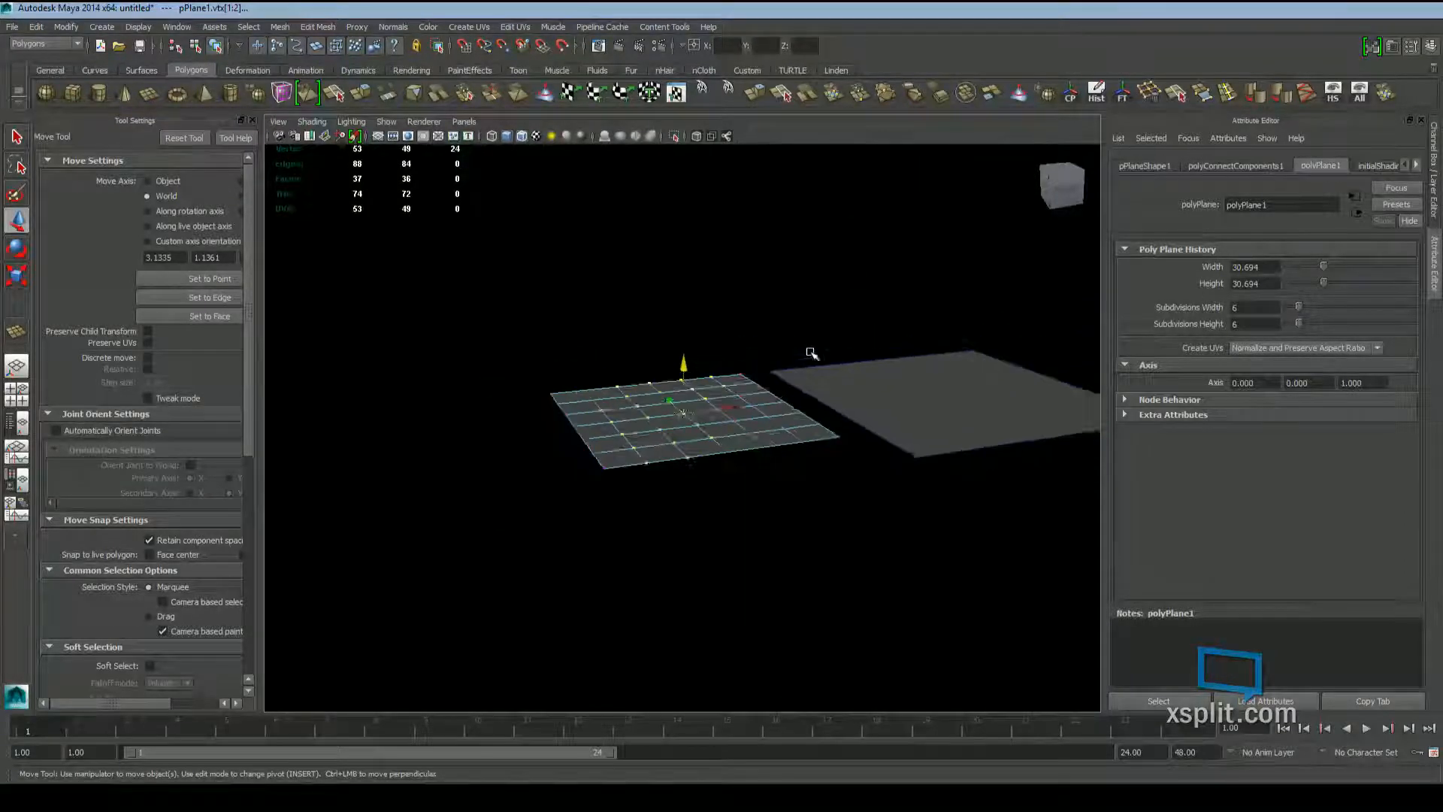
alt+drag(810, 365, 688, 399)
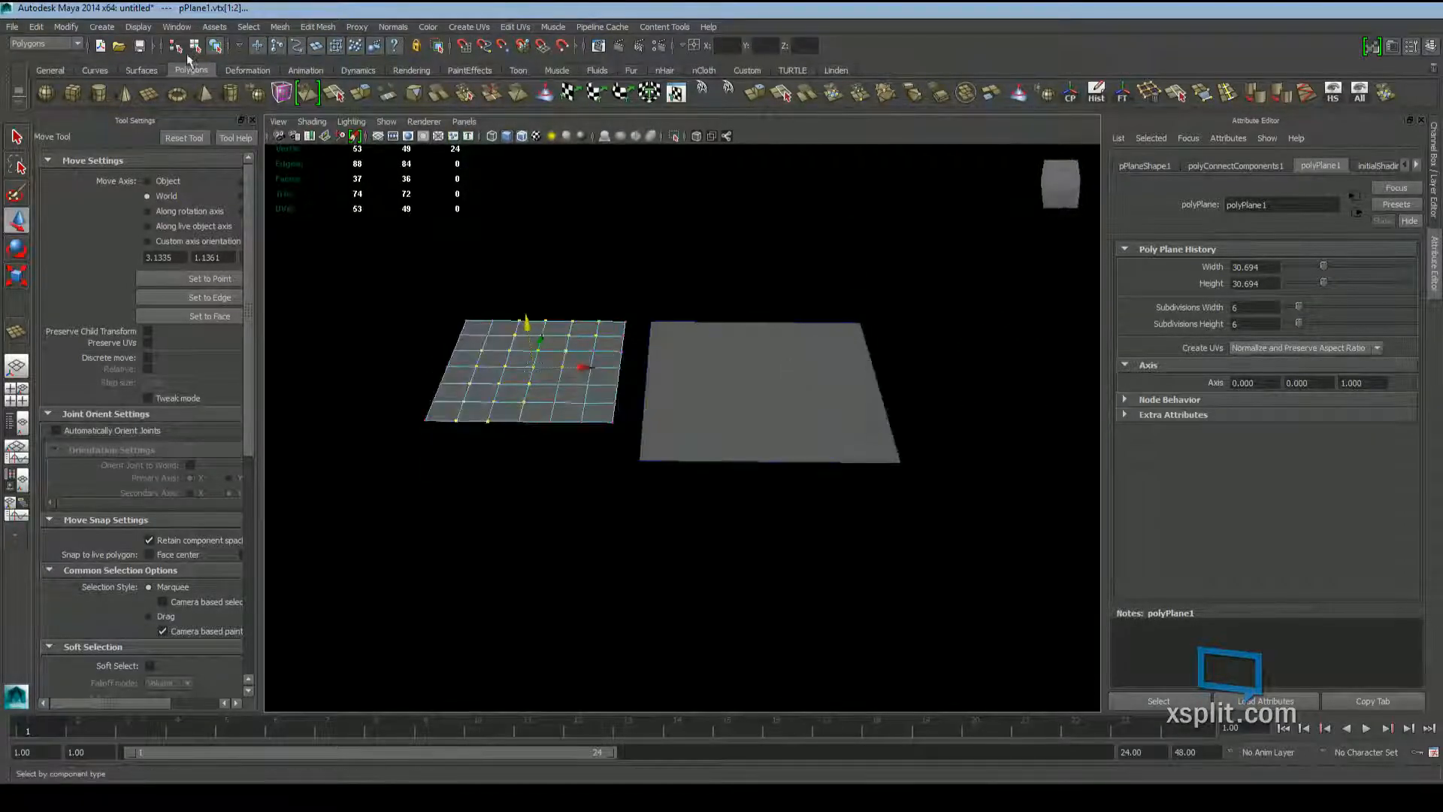
click(195, 46)
click(215, 47)
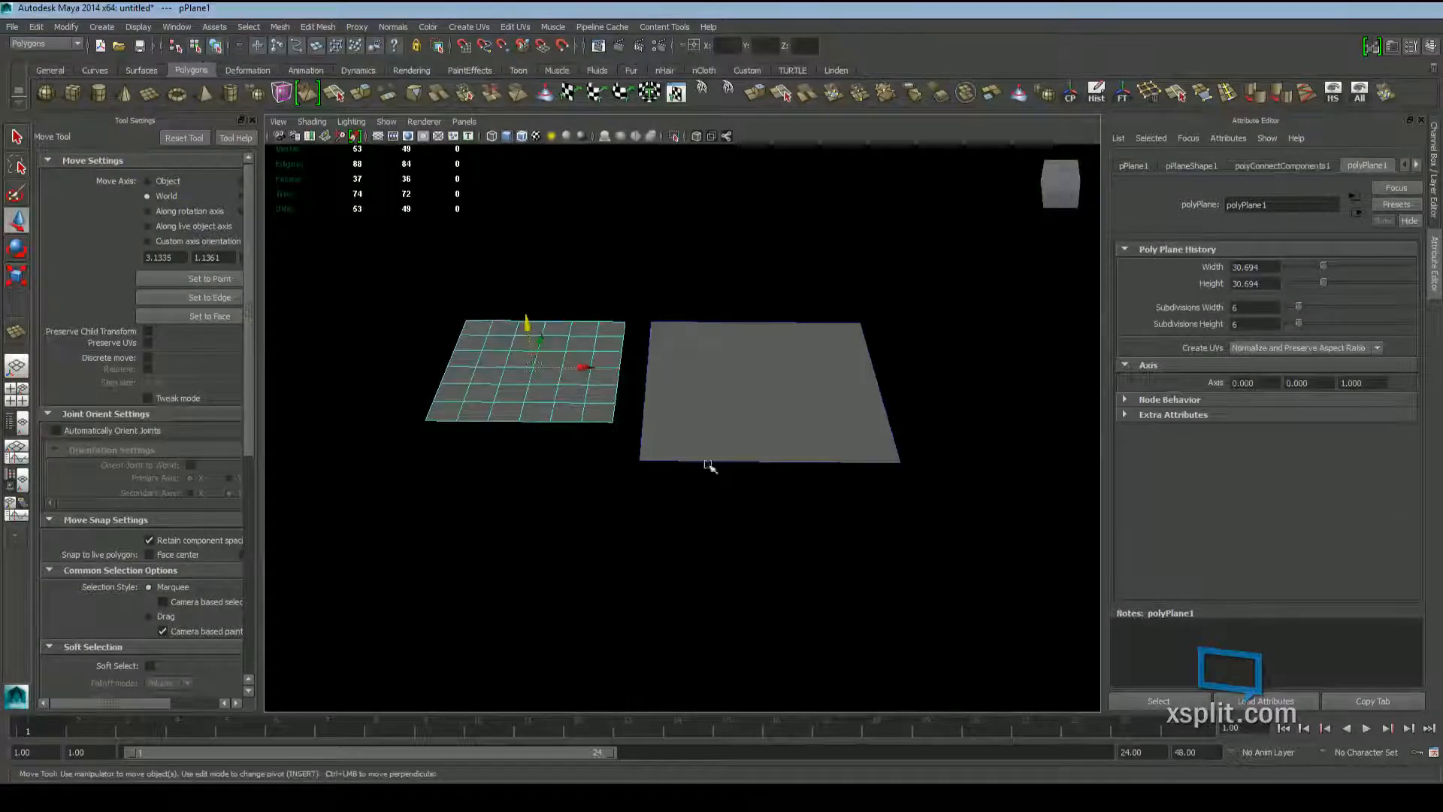
Create a polygon cube beside the two planes and activate the Move tool on it
mouse_move(756, 481)
alt+mouse_down()
mouse_move(879, 454)
mouse_move(843, 456)
mouse_move(920, 484)
mouse_move(893, 471)
alt+mouse_up()
click(80, 97)
key(w)
alt+drag(586, 448, 764, 419)
alt+middle_drag(655, 450, 655, 470)
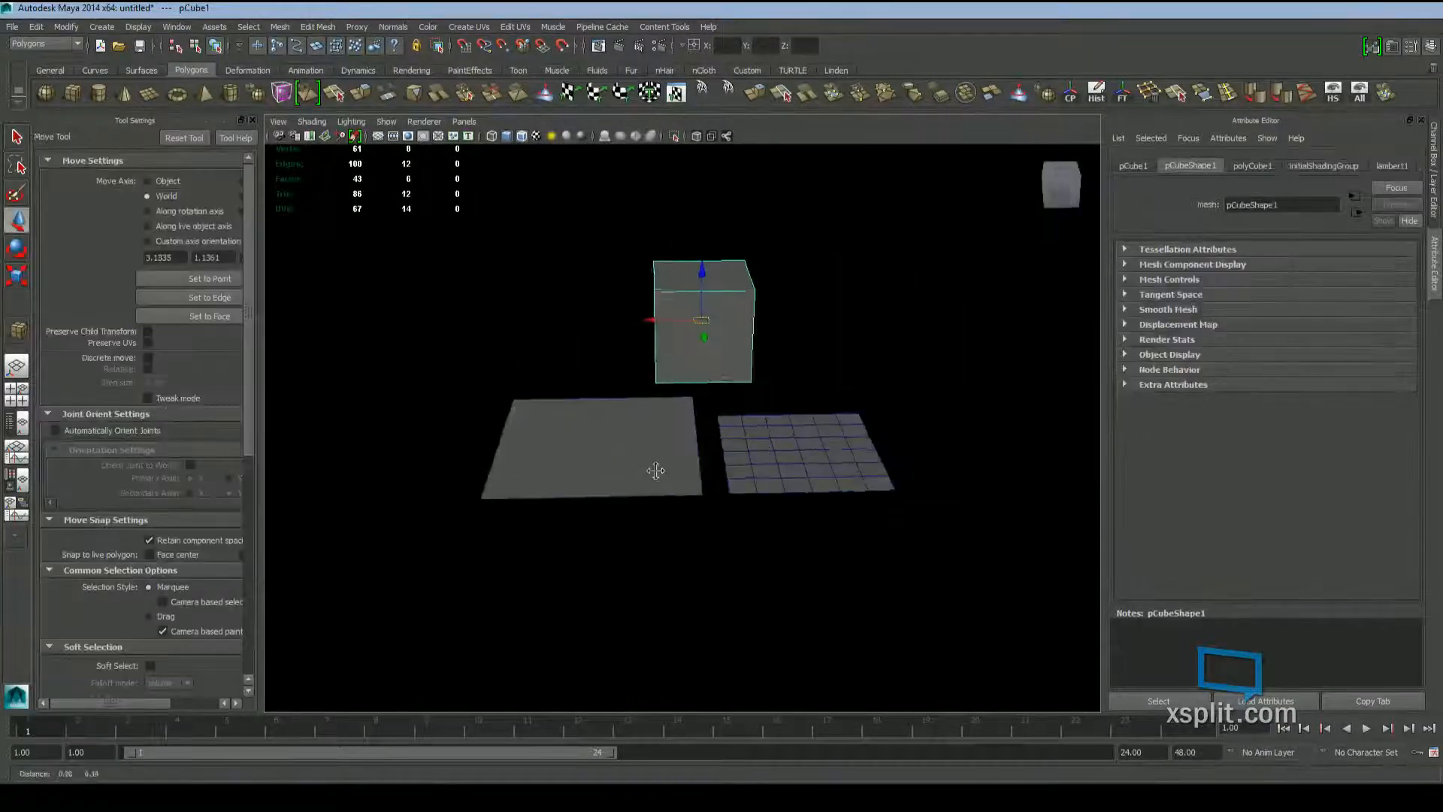
scroll(655, 470, up, 3)
alt+drag(648, 478, 685, 505)
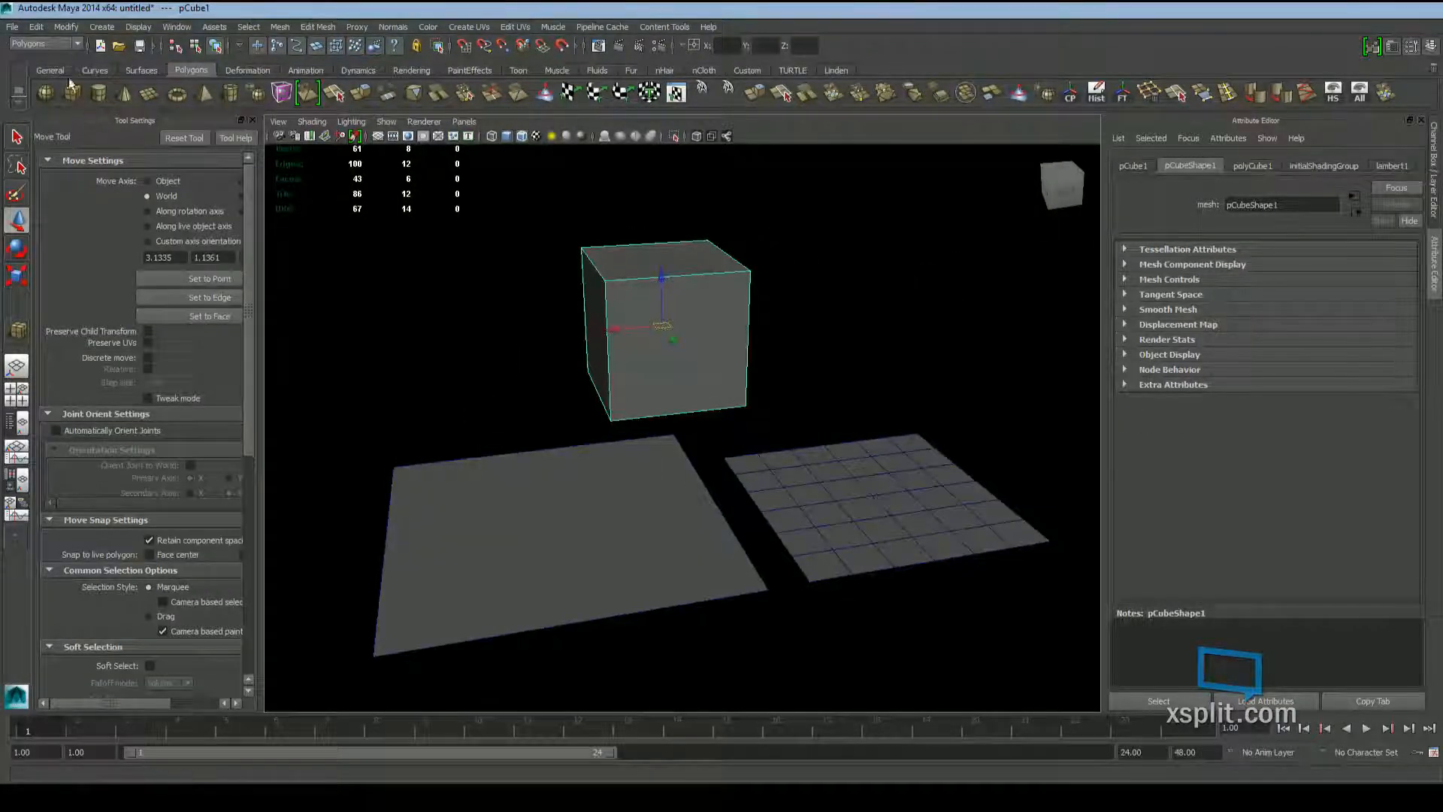
Marquee-select both planes and delete them, keeping only the cube
alt+drag(820, 364, 763, 418)
scroll(807, 376, down, 3)
drag(965, 512, 476, 660)
key(Delete)
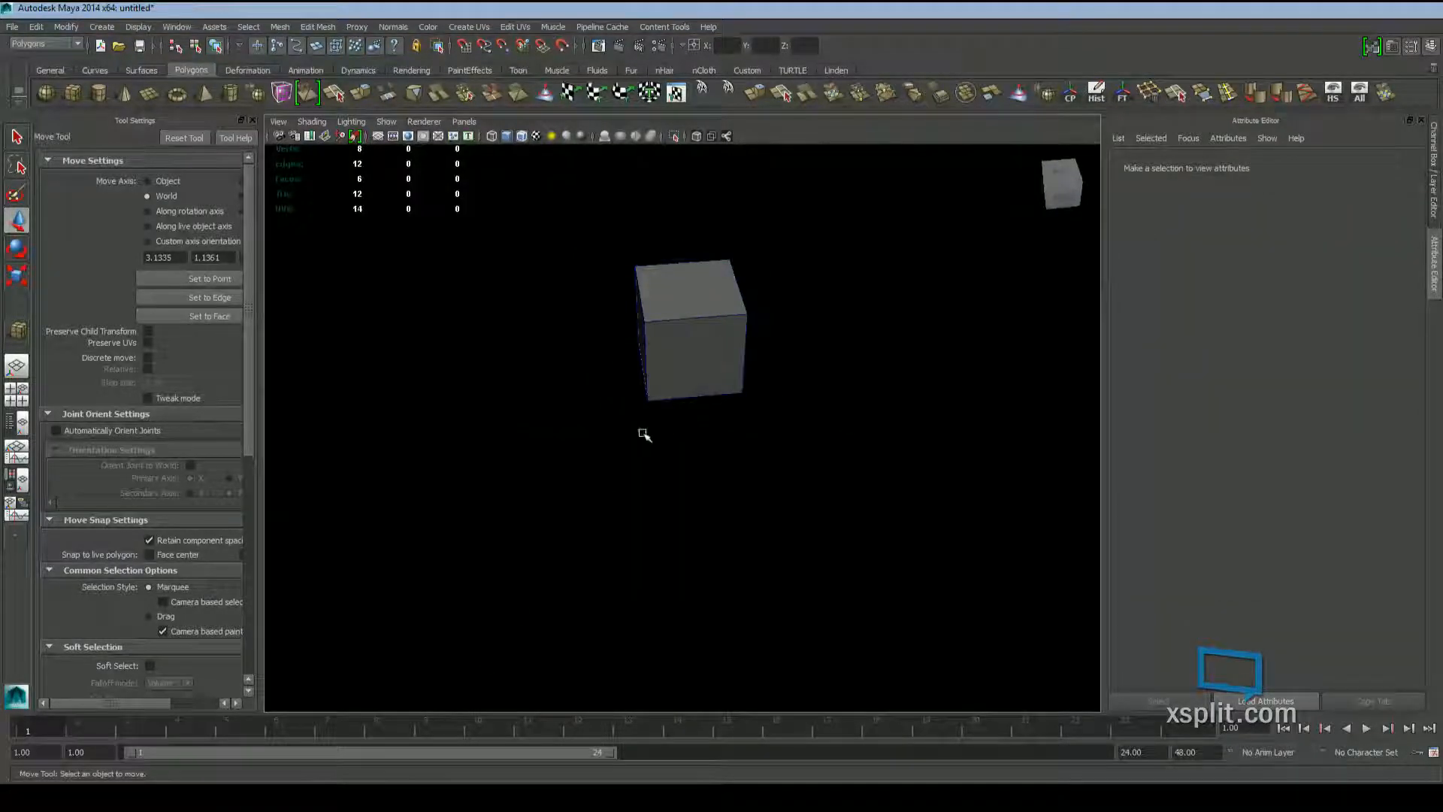
Select the remaining cube, centre it close up in the perspective view and deselect it
click(661, 389)
drag(692, 285, 847, 300)
scroll(701, 506, up, 3)
click(960, 376)
alt+drag(960, 376, 977, 405)
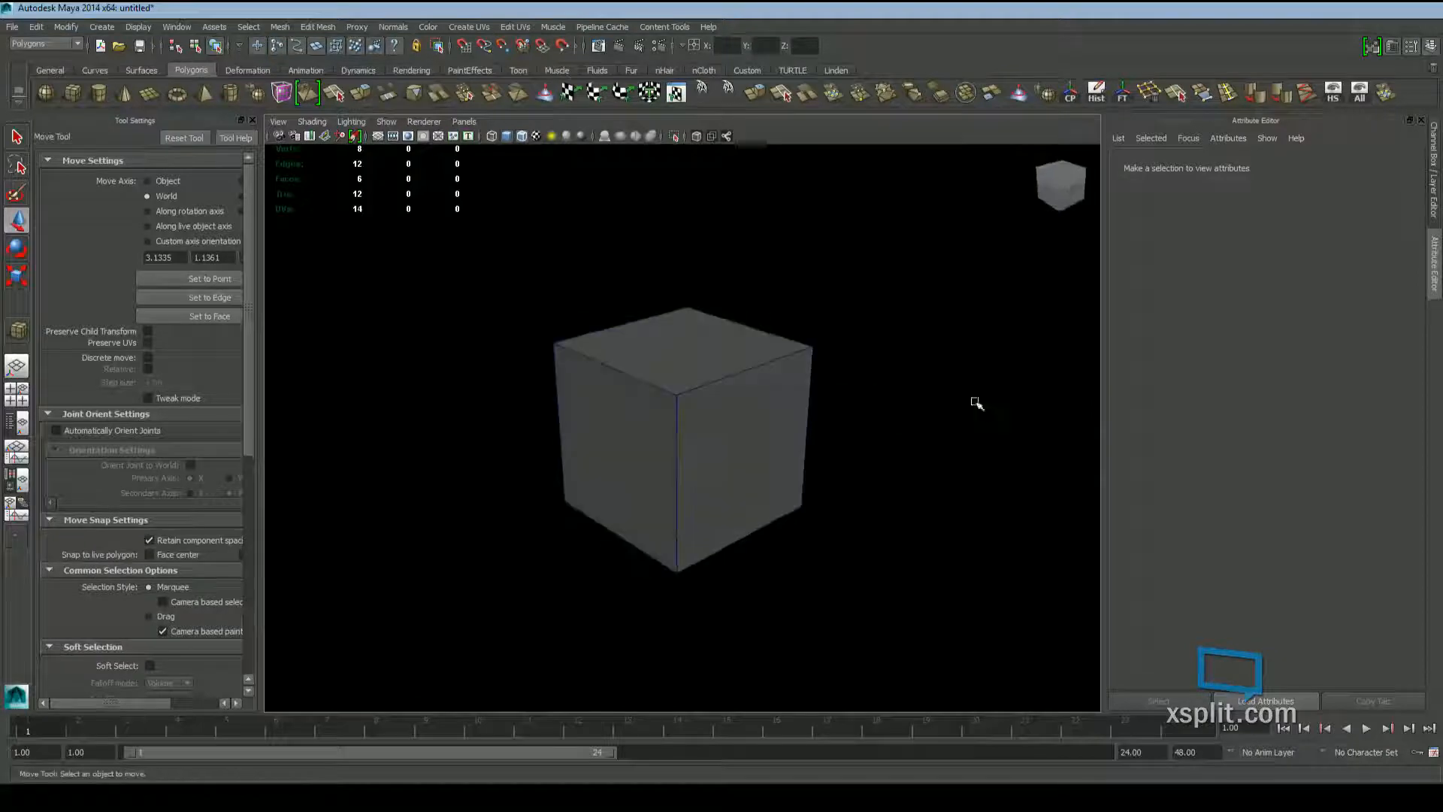
Select the cube, switch to the four-view layout and frame the cube in each orthographic view
click(760, 448)
key(space)
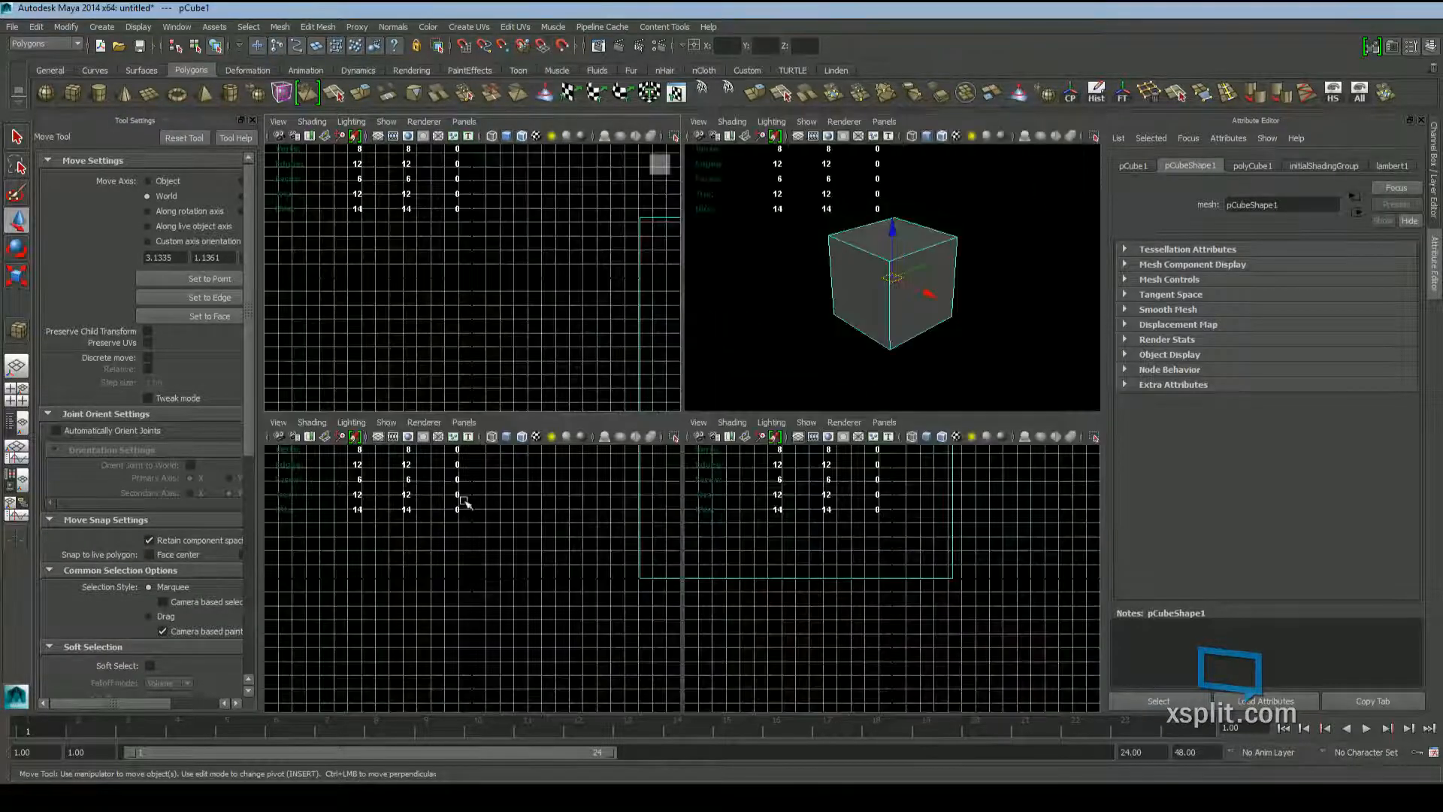
key(f)
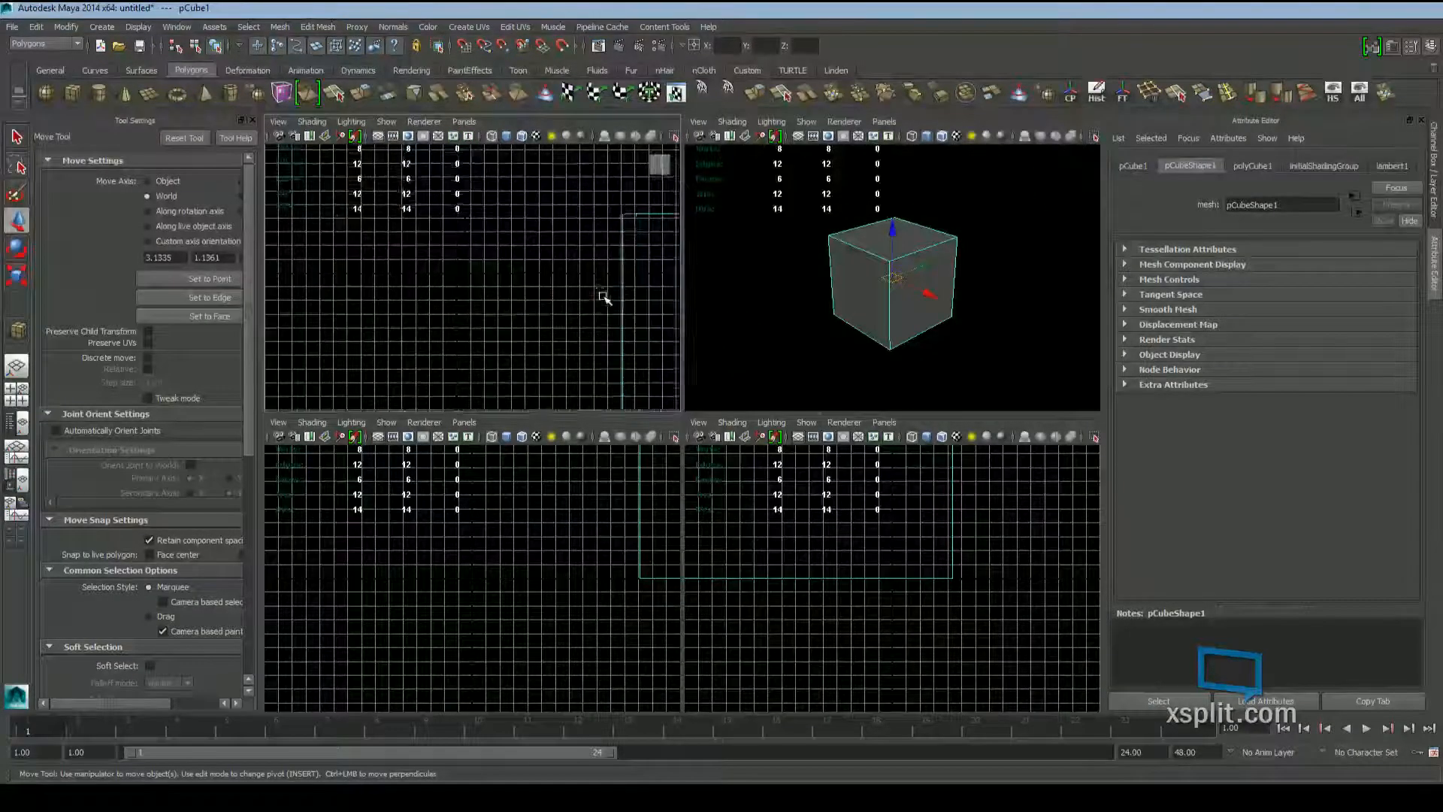
key(f)
key(f)
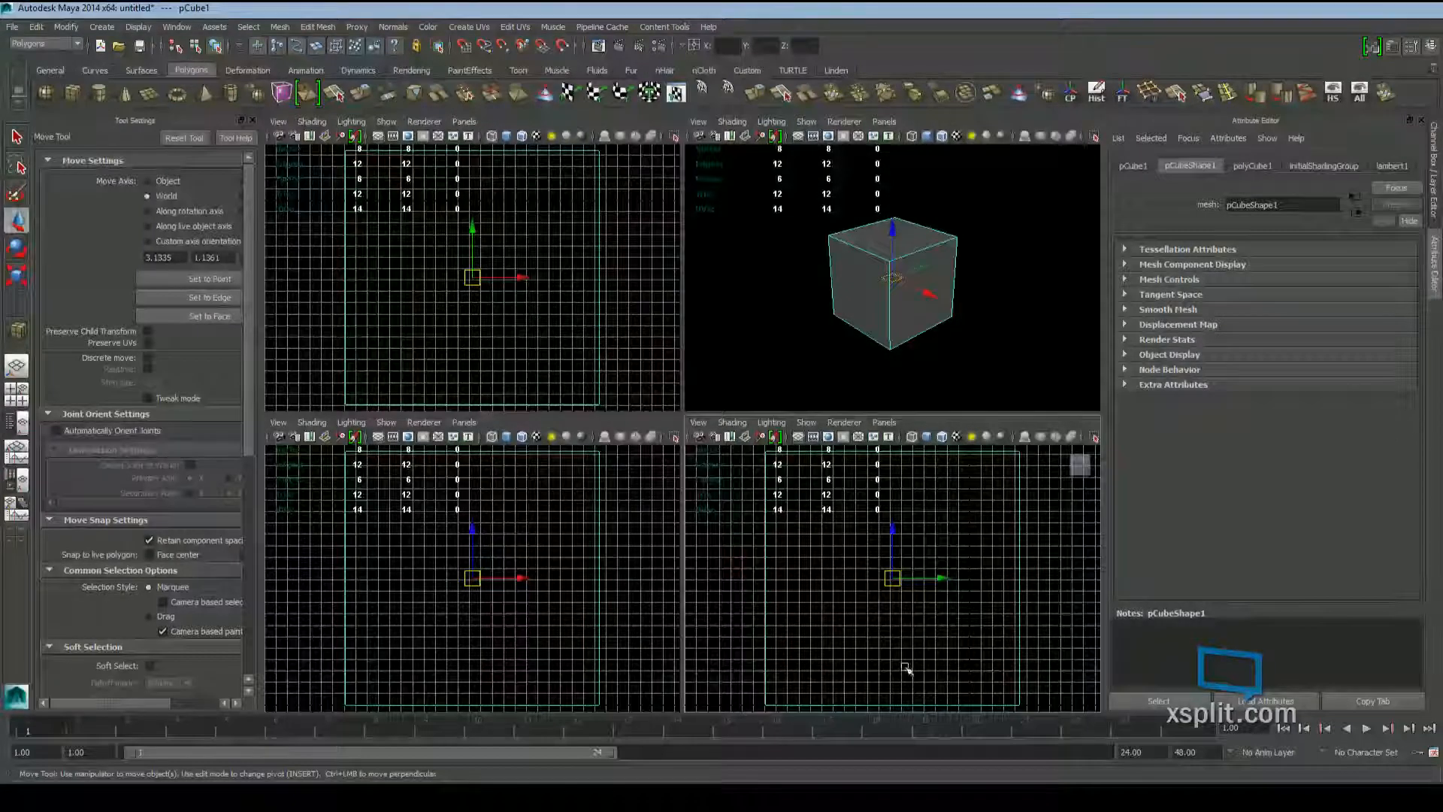
Turn on smooth shading in the three orthographic views
click(926, 438)
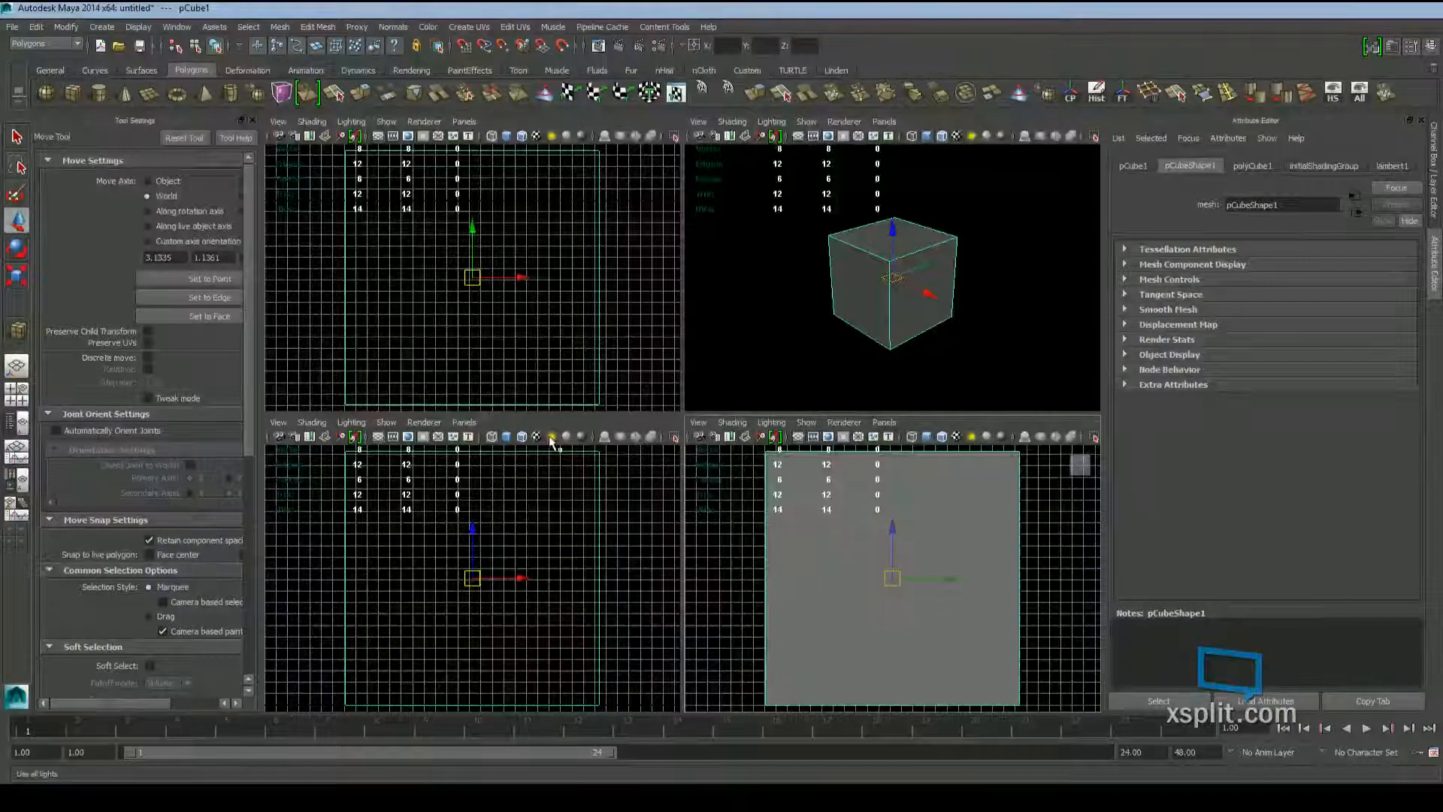
click(506, 438)
click(507, 138)
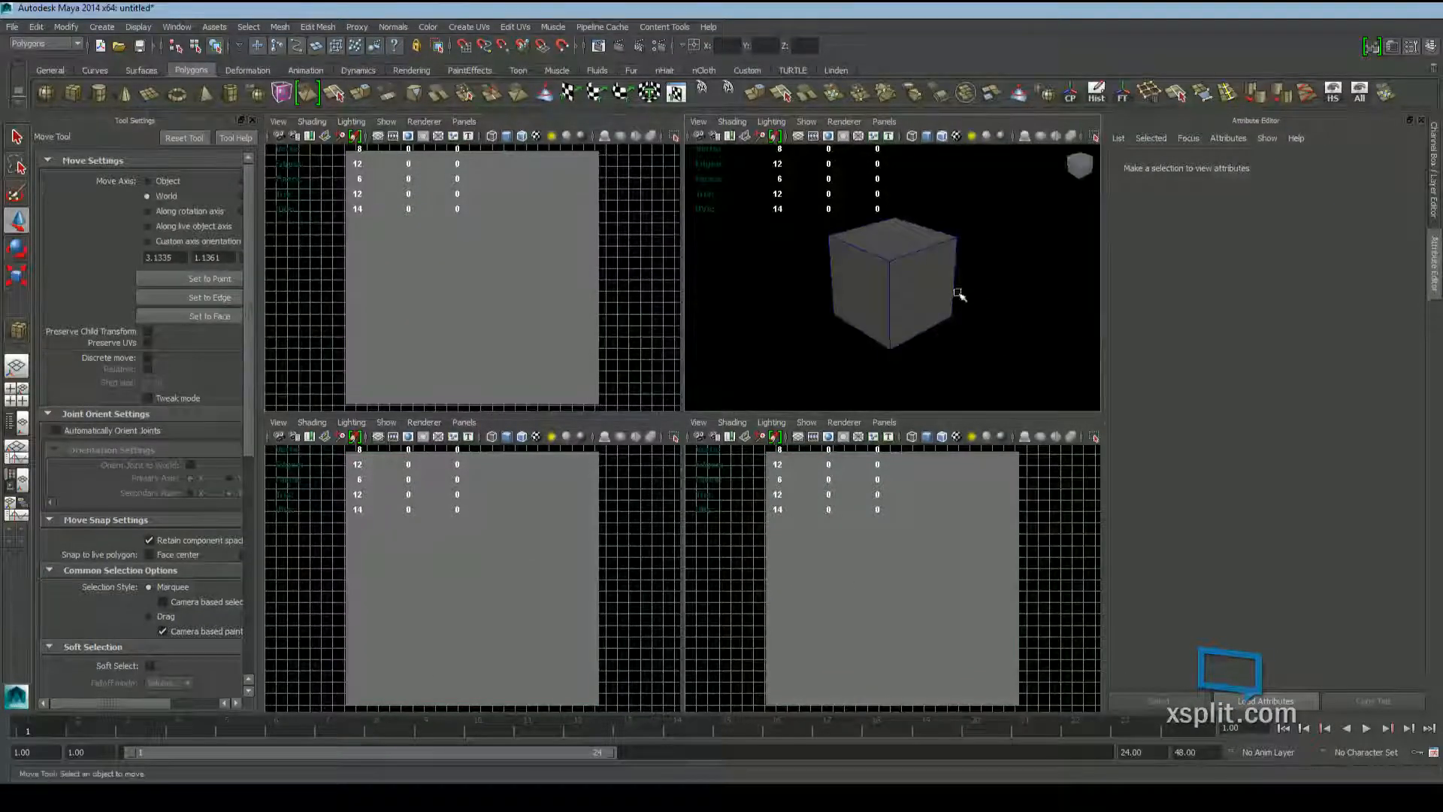
Select the cube in the perspective view and maximize that view
click(917, 289)
key(space)
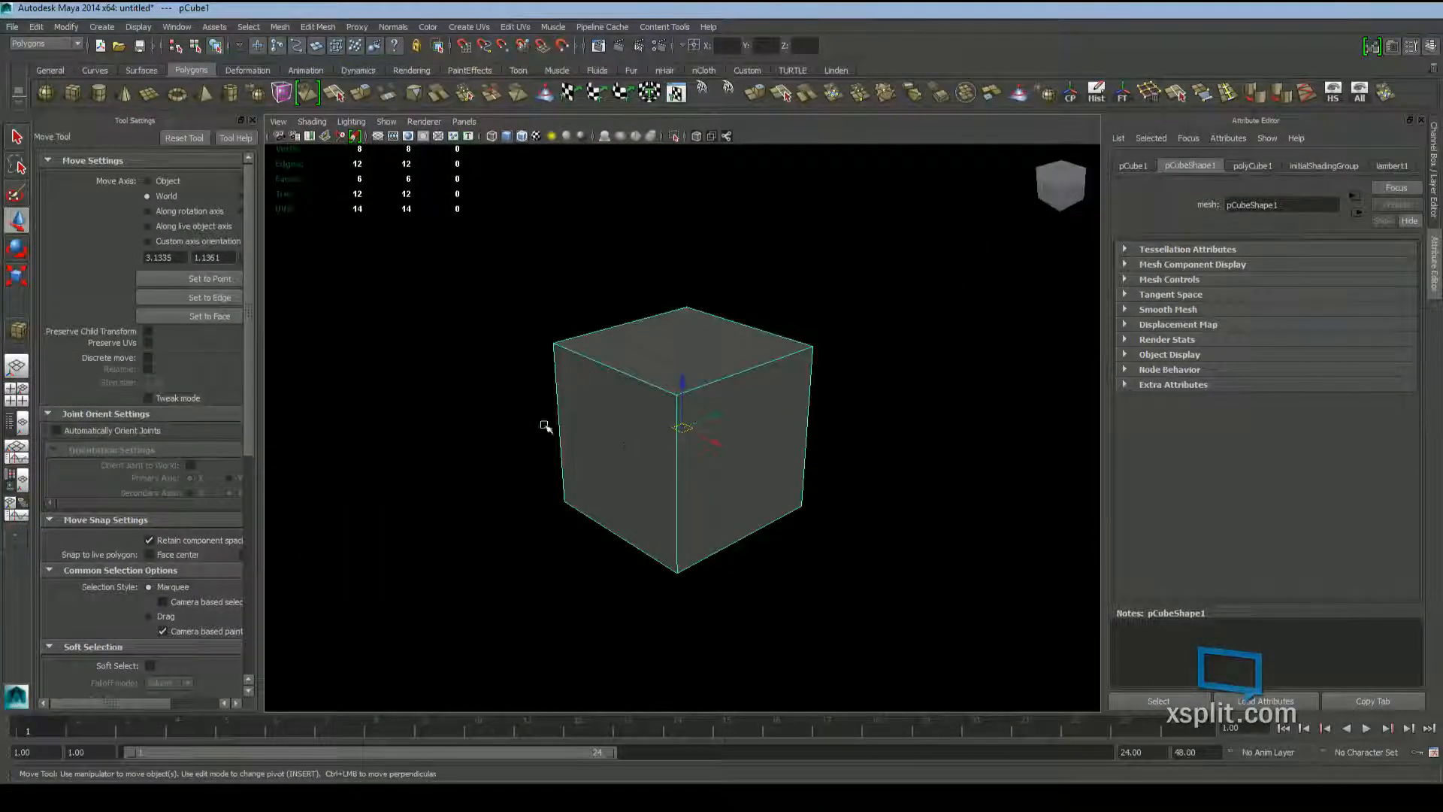
alt+drag(544, 426, 555, 394)
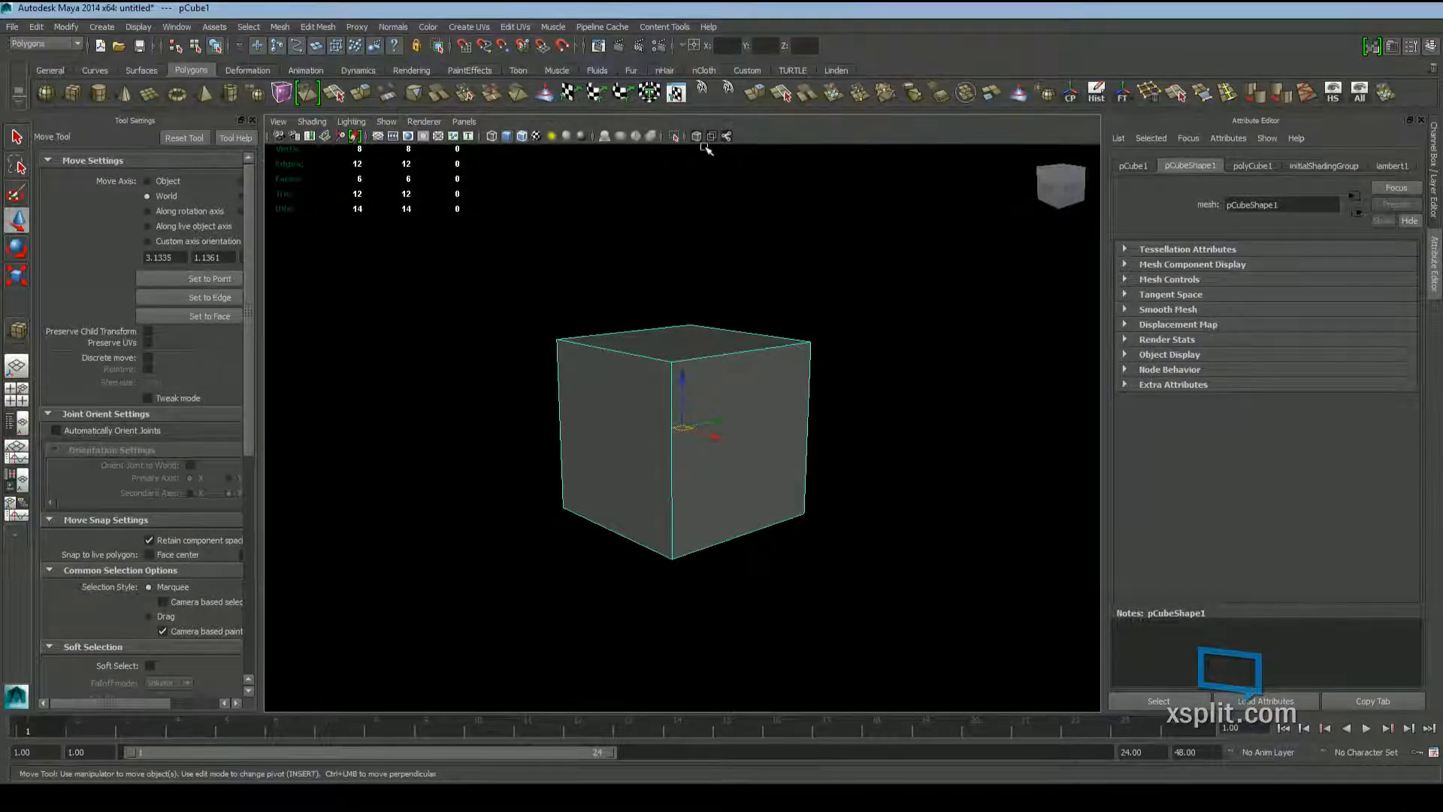
Show the cube's polyCube1 attributes and set its width, height and depth subdivisions to 2 each
click(1252, 165)
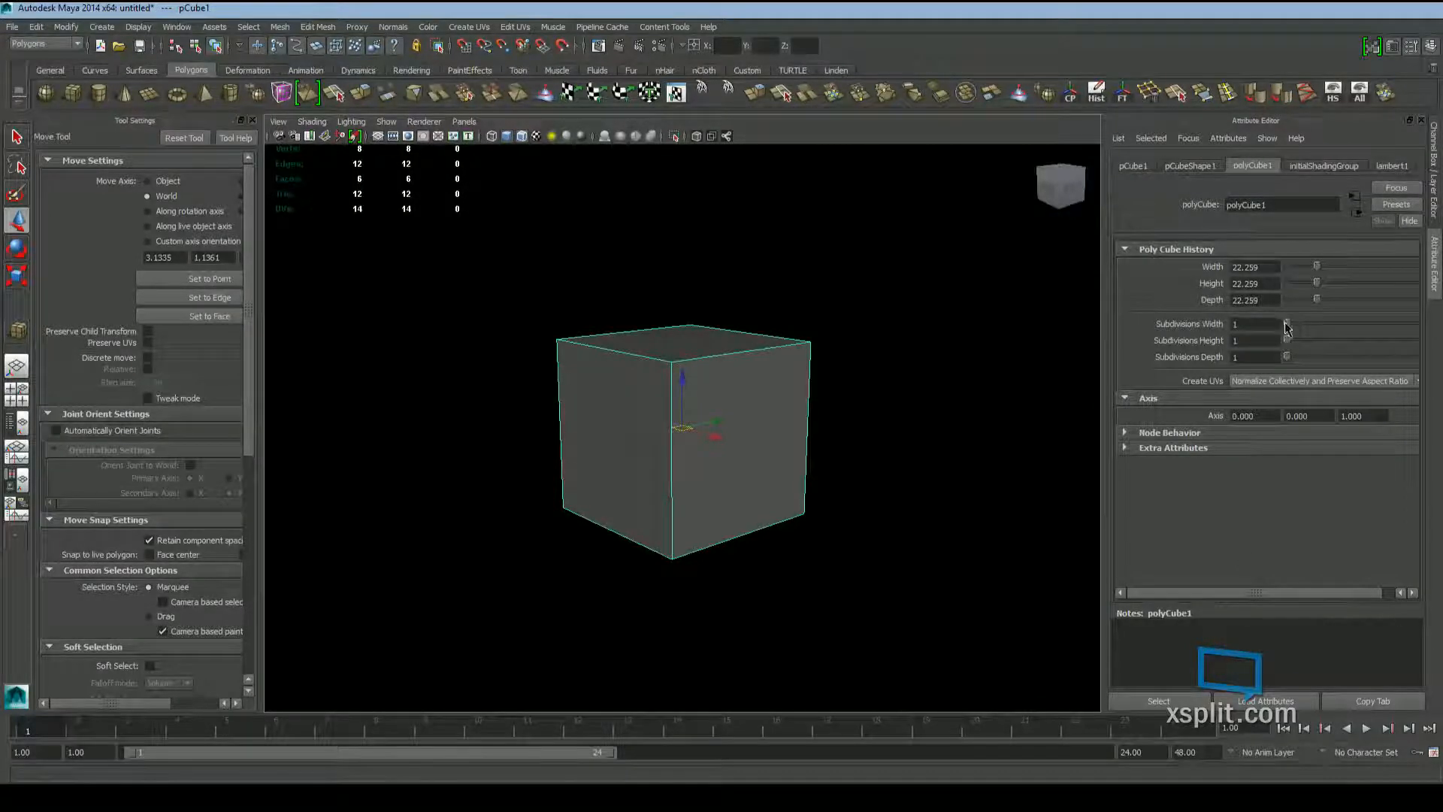
drag(1286, 328, 1288, 333)
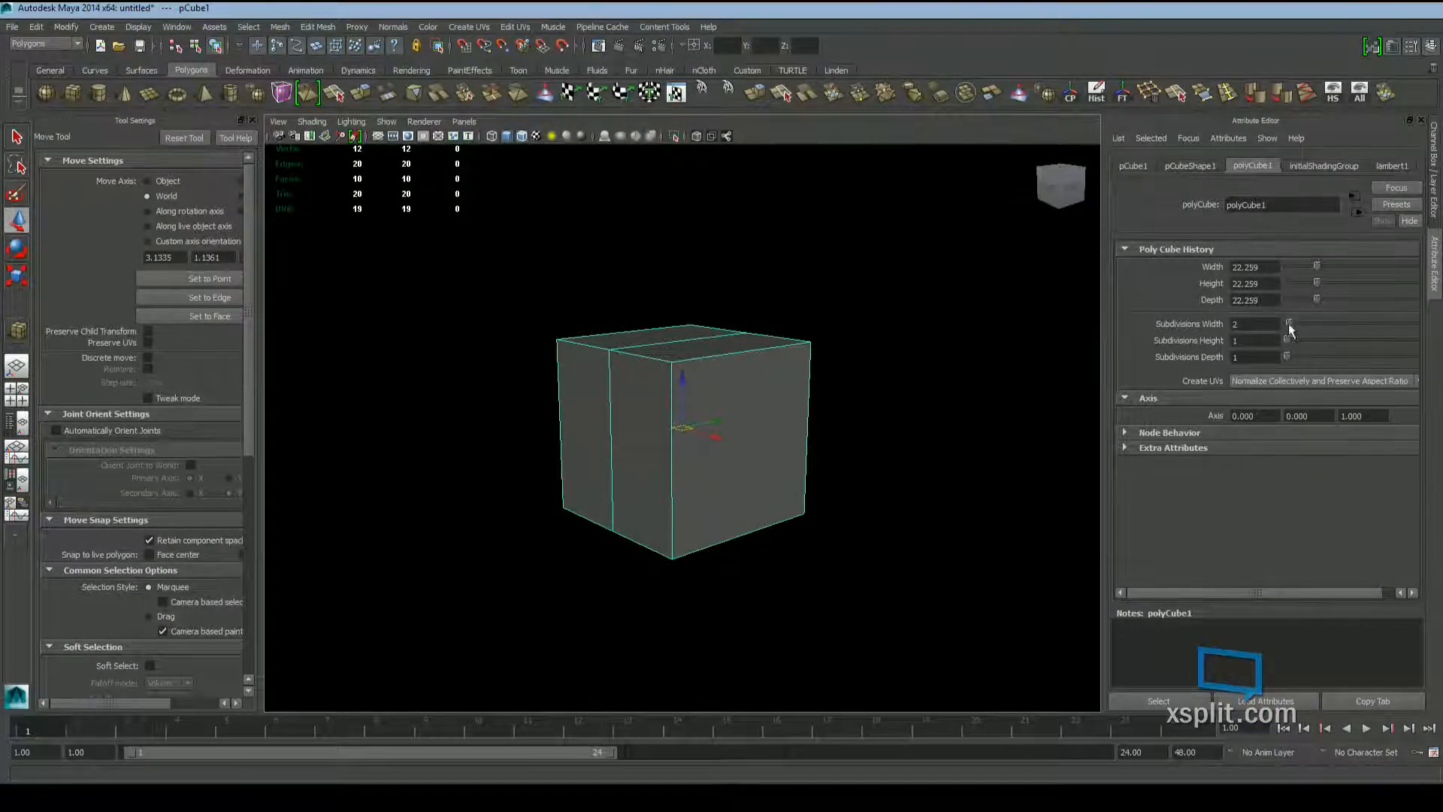
drag(1286, 340, 1289, 359)
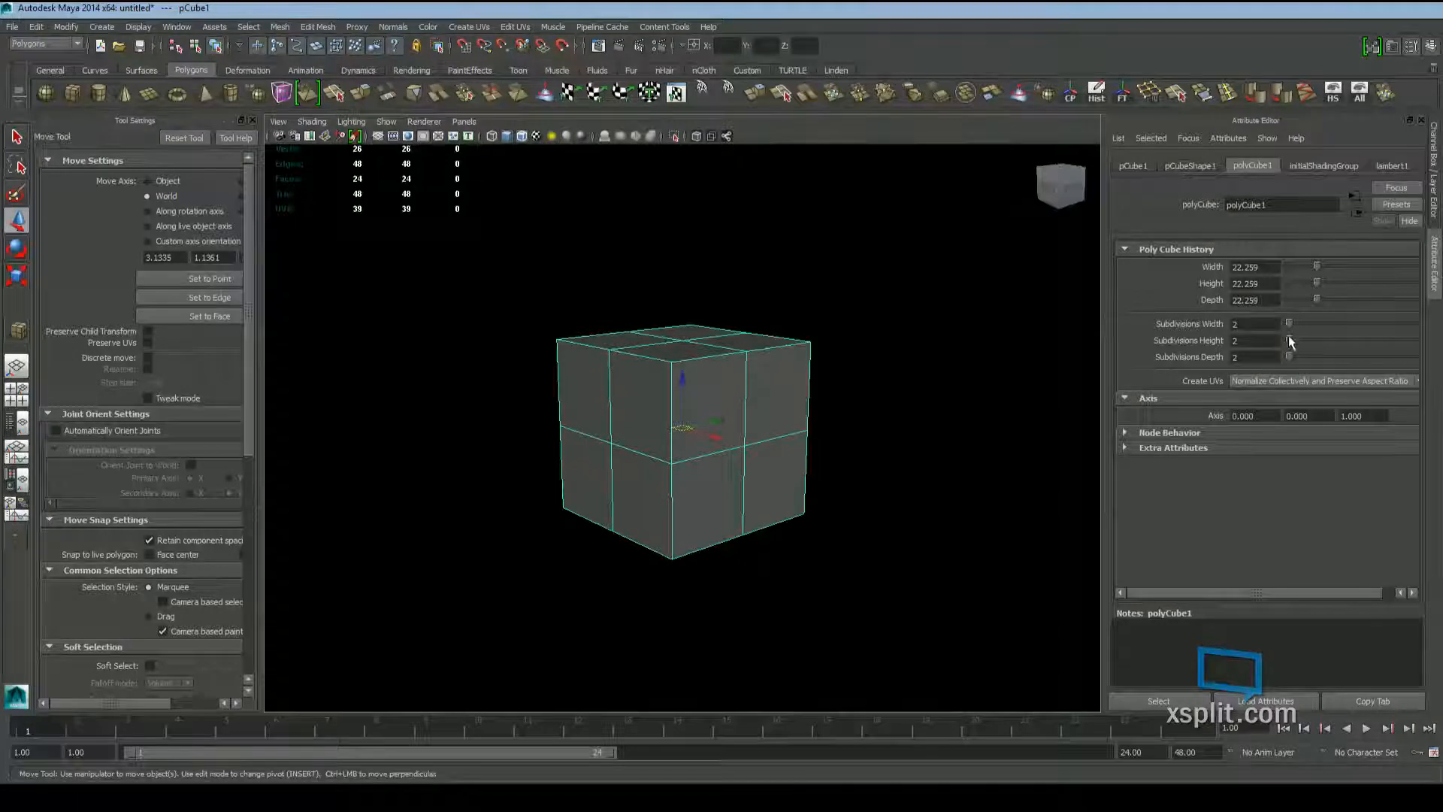
Set the cube's width, height and depth subdivisions to 4 each and view it from several sides
drag(1290, 324, 1295, 357)
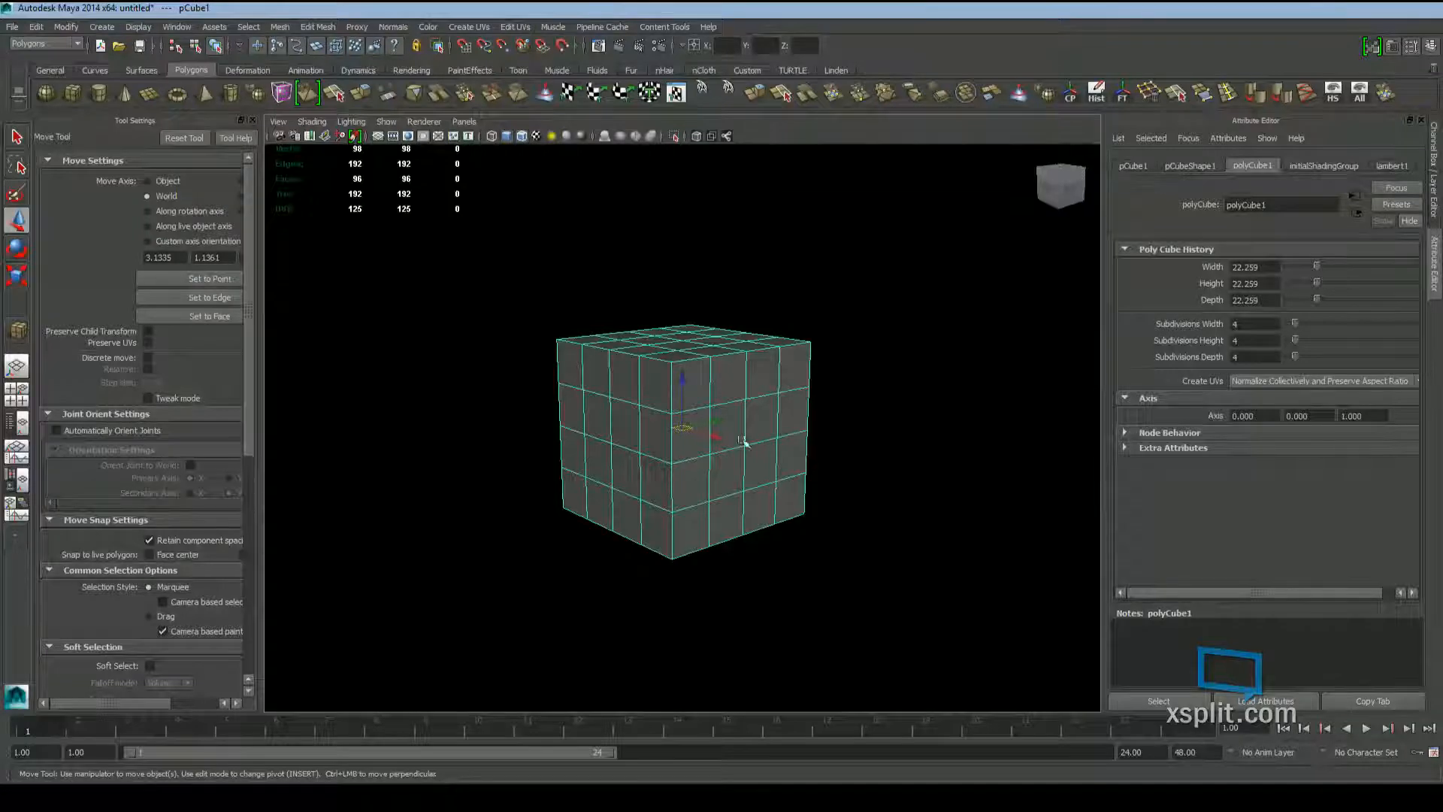
alt+drag(741, 445, 1067, 421)
alt+drag(751, 338, 760, 369)
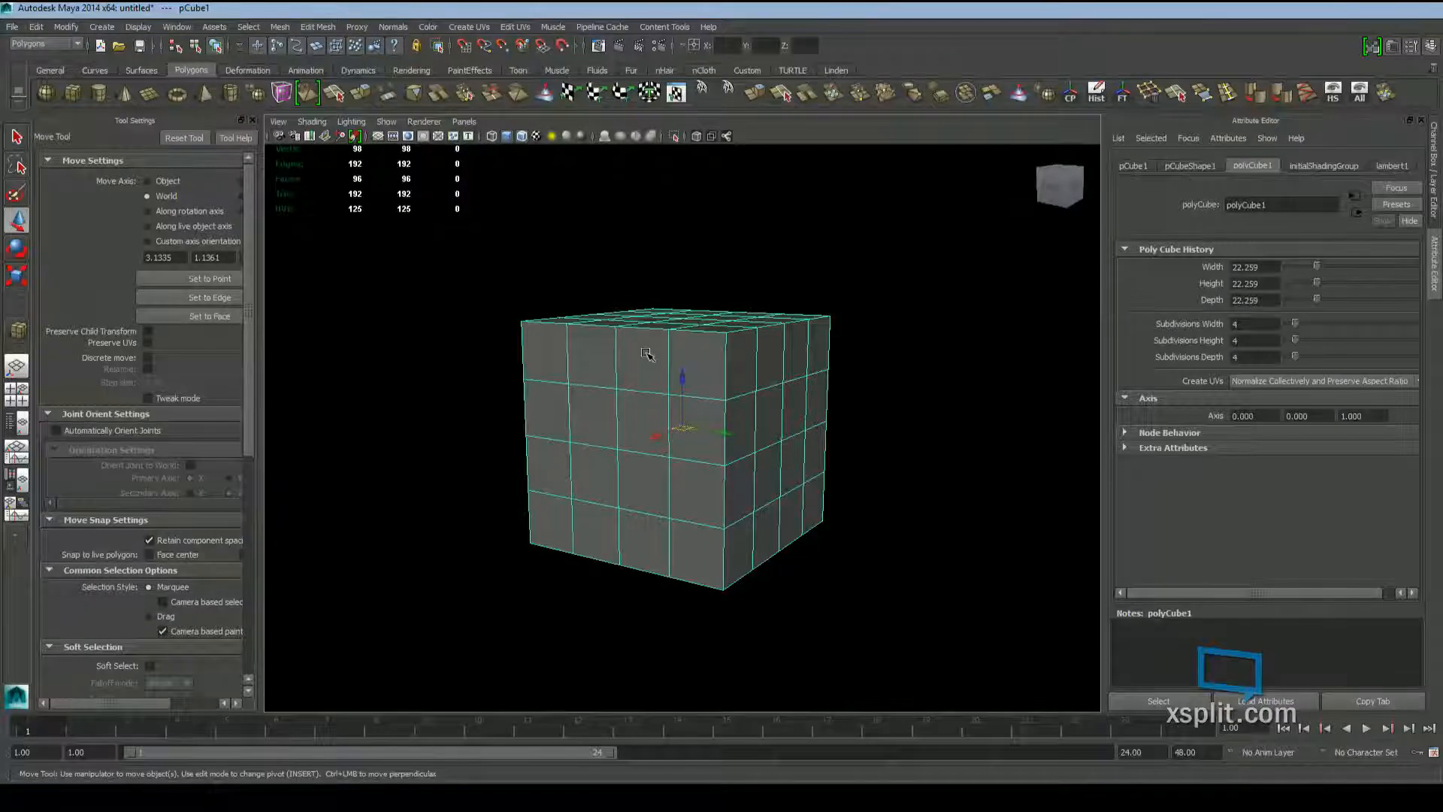
Switch the cube to face mode and select individual faces one after another on its two visible sides
key(F11)
click(714, 368)
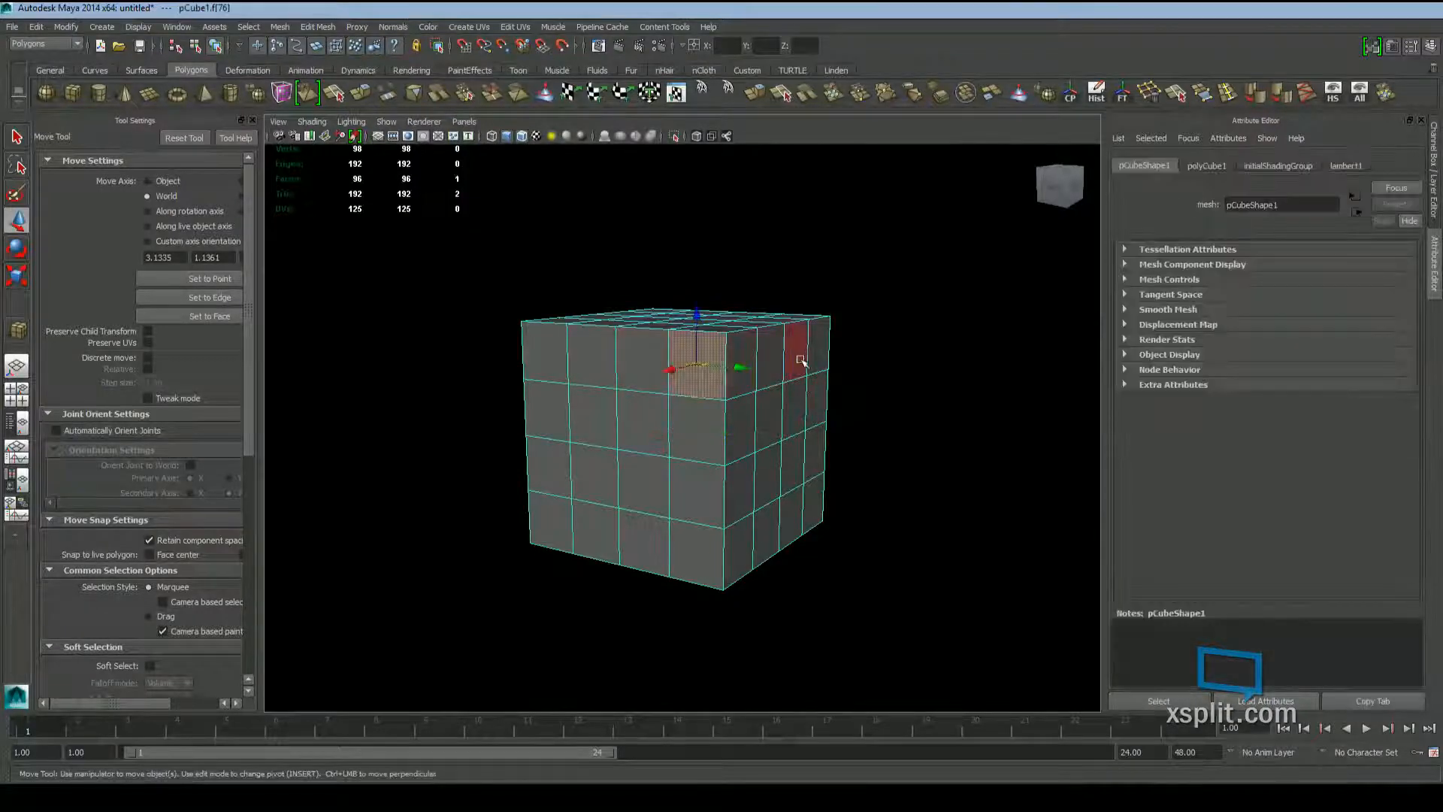
click(769, 485)
click(685, 482)
click(632, 402)
click(644, 357)
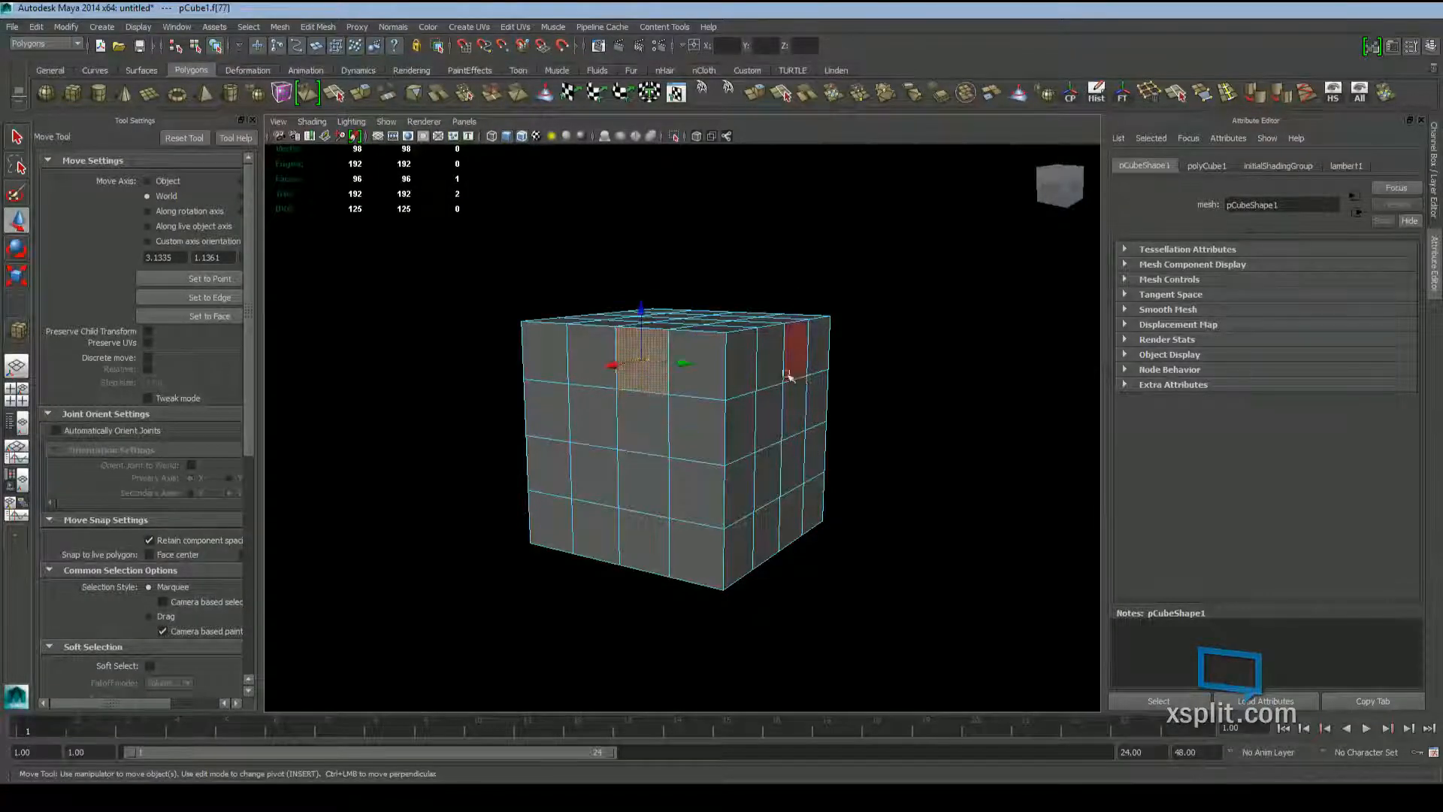
Select blocks of adjacent faces on the cube with marquee selection and check from several sides which faces are included
alt+drag(792, 372, 848, 398)
drag(951, 221, 695, 421)
drag(499, 293, 601, 454)
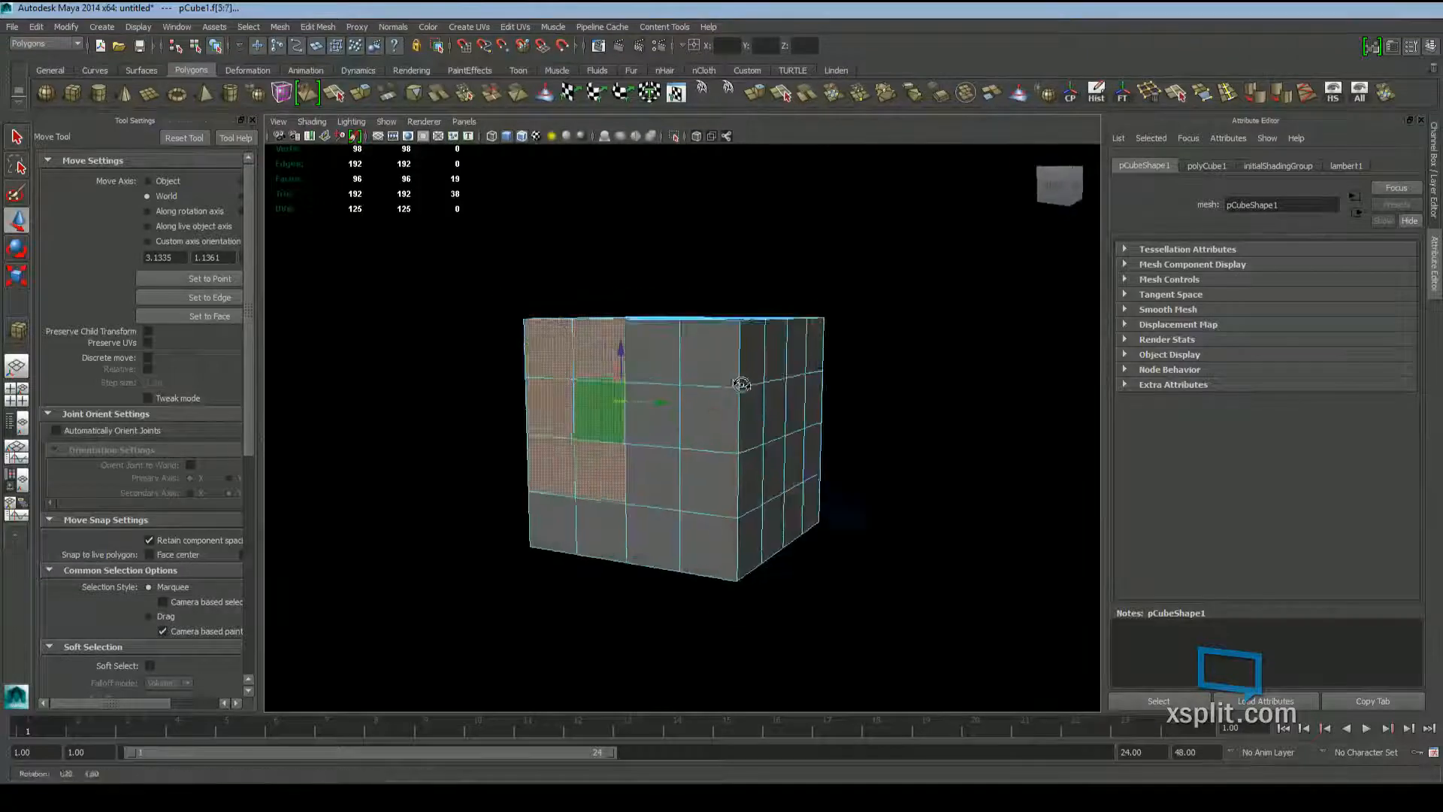
alt+drag(741, 380, 1056, 444)
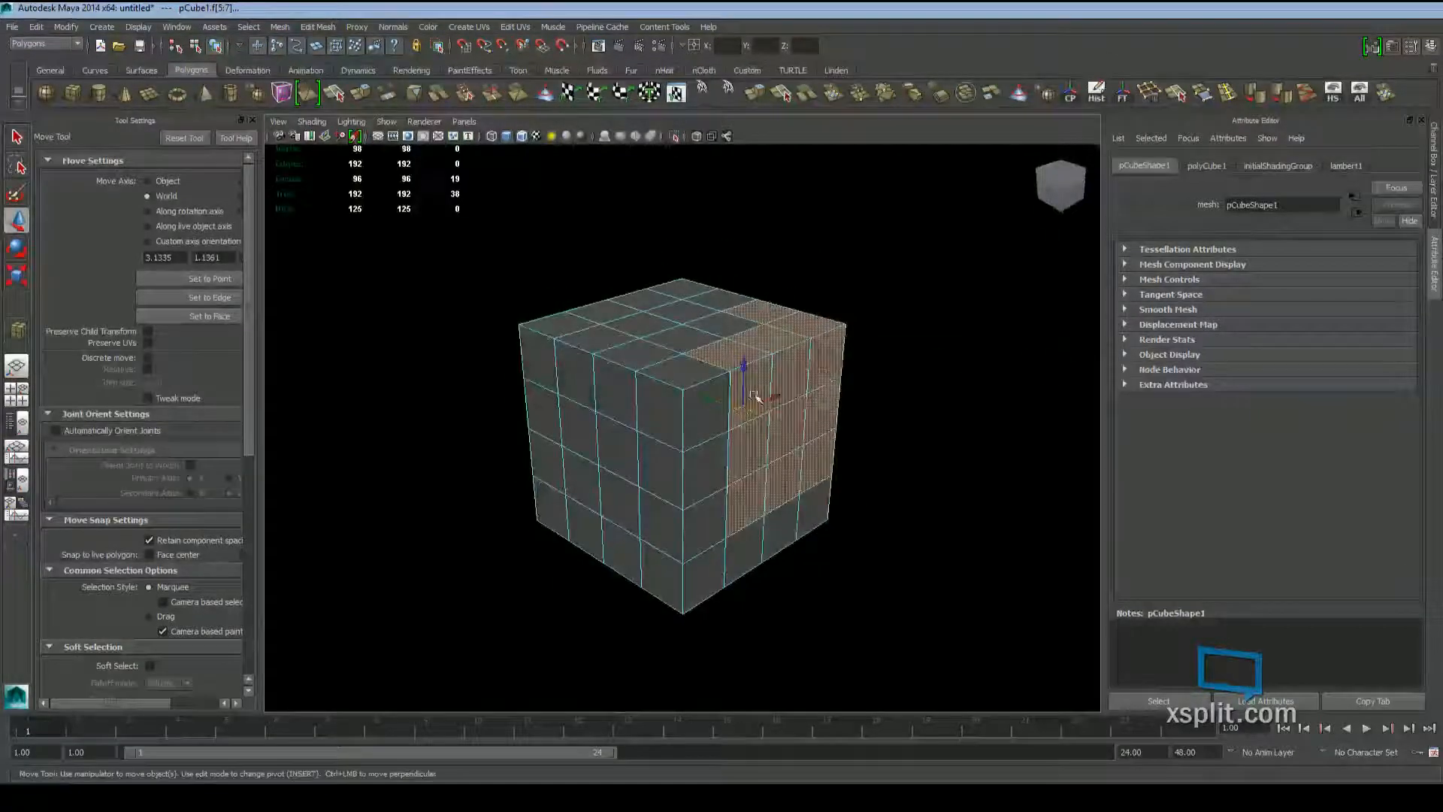
alt+drag(999, 361, 554, 301)
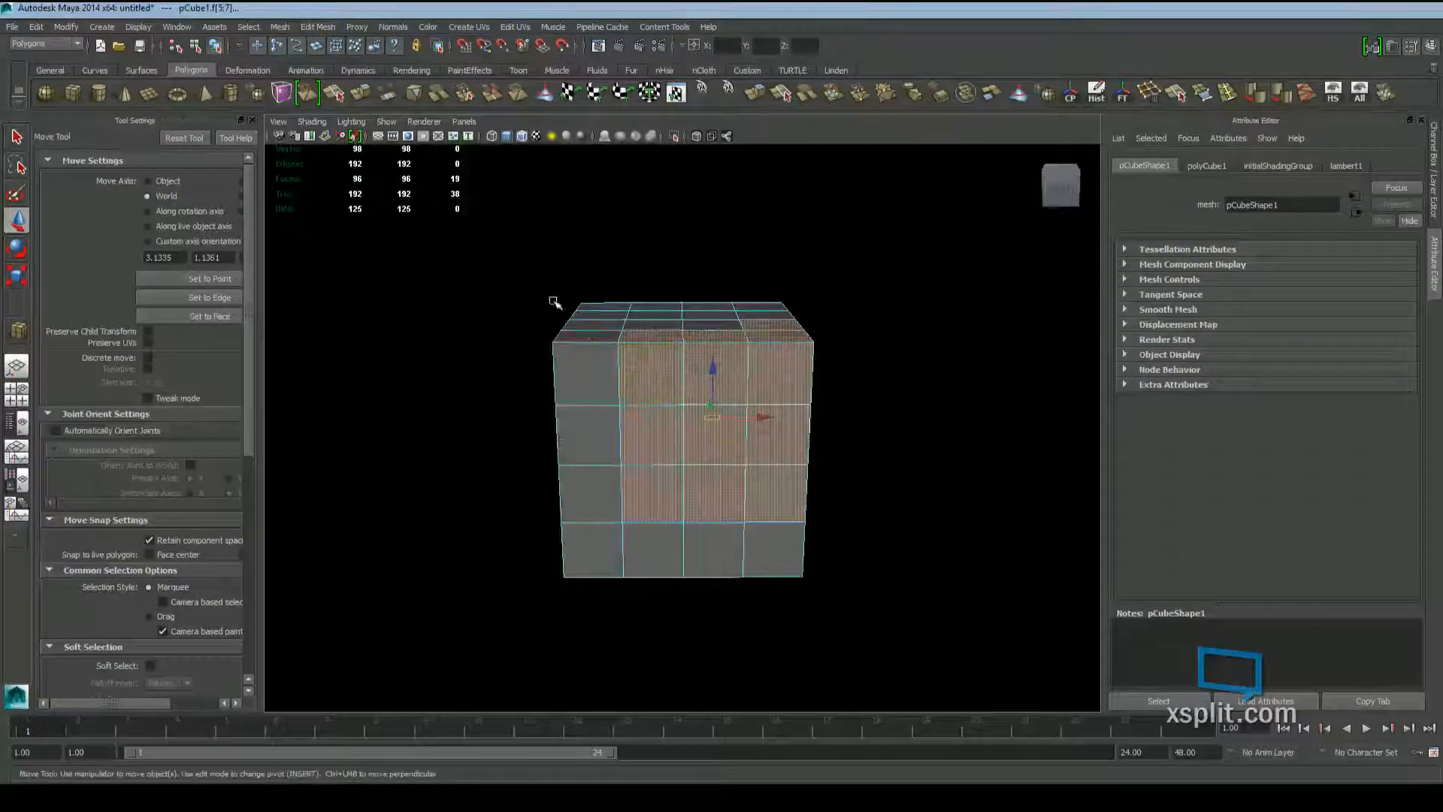
alt+drag(873, 289, 657, 378)
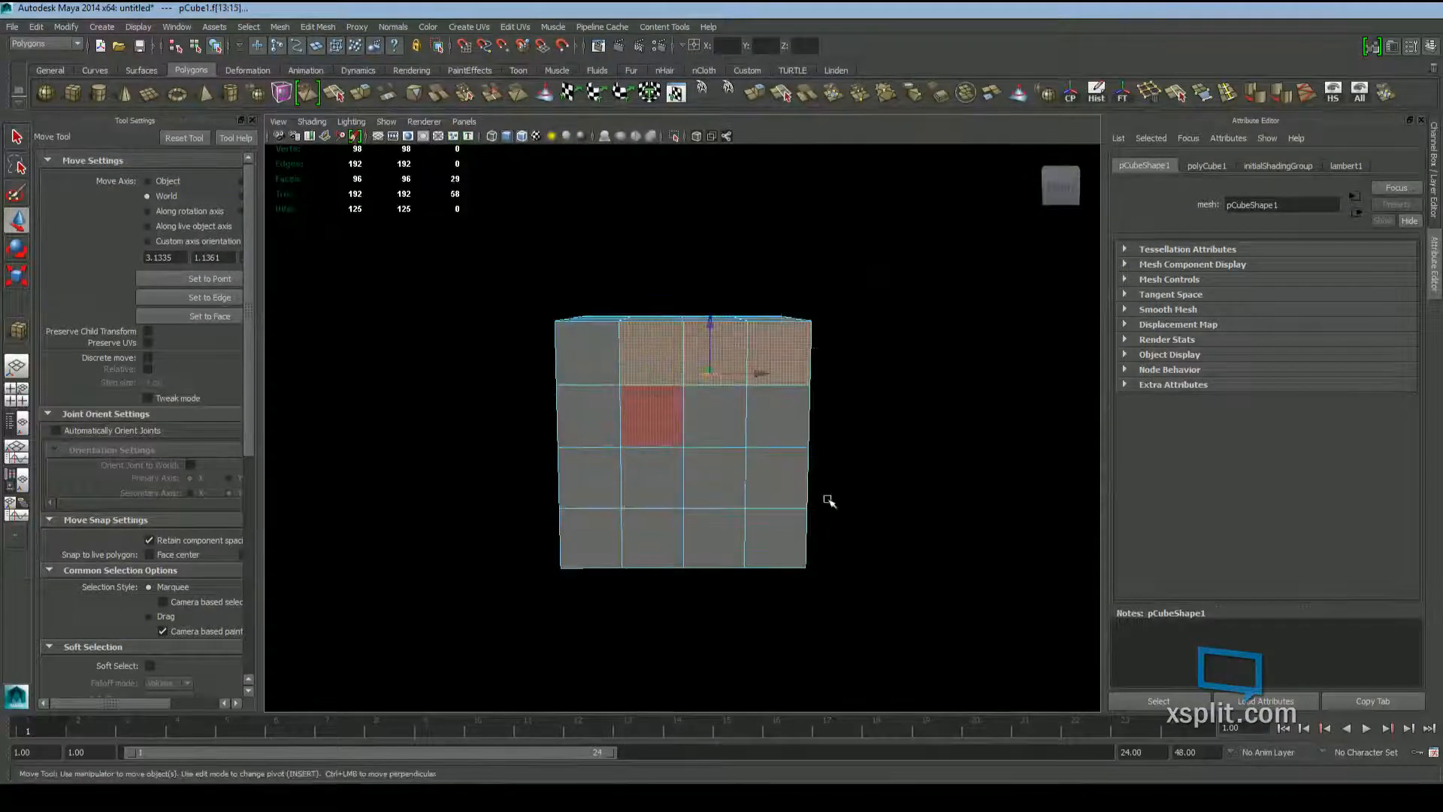
alt+drag(809, 449, 1095, 438)
Select the two-by-two block of four faces at the upper corner of one cube side
click(751, 364)
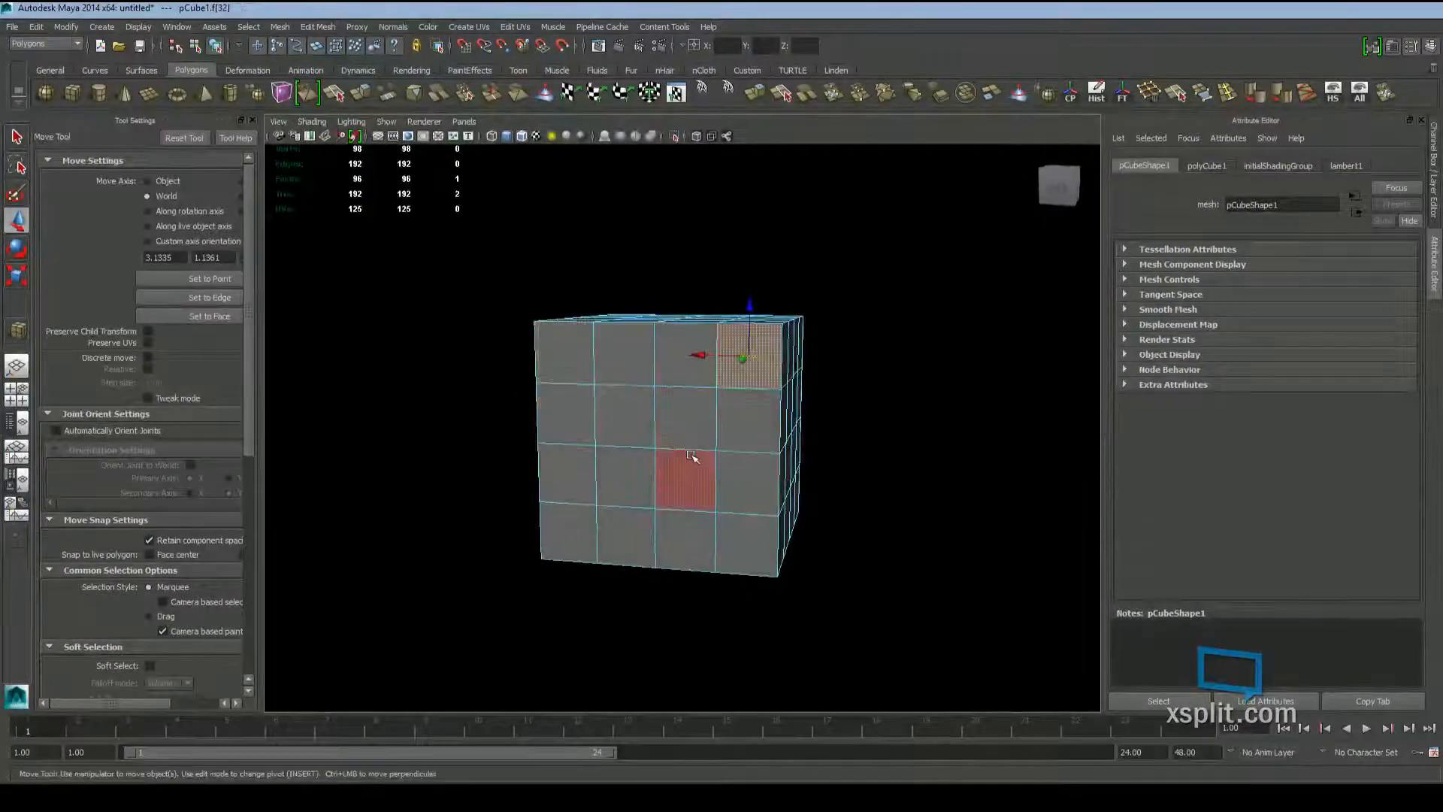
shift+click(750, 422)
shift+click(685, 428)
shift+click(683, 348)
alt+drag(1020, 392, 797, 379)
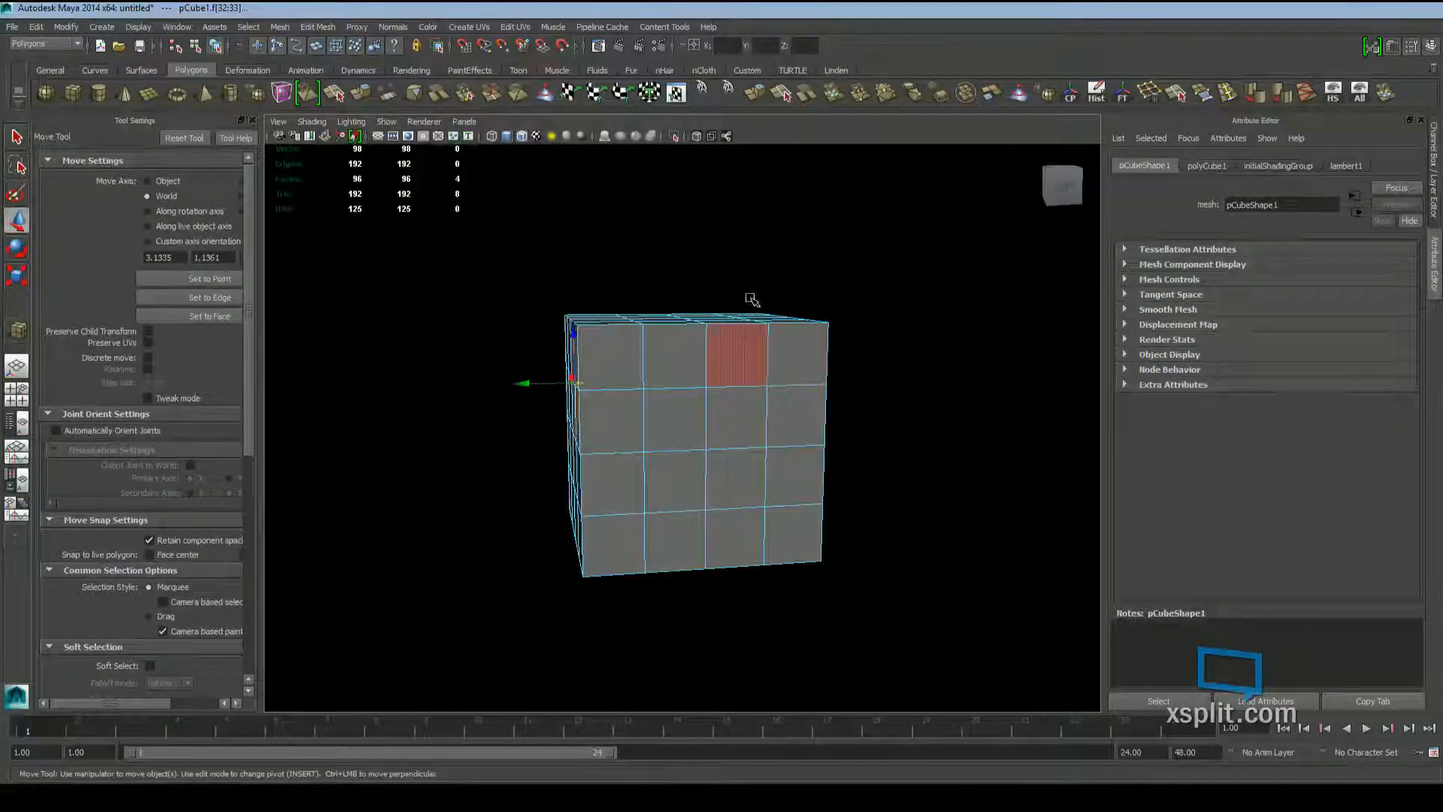
Switch the cube to edge mode and select the uppermost interior horizontal edge loop around its sides
key(F10)
click(718, 386)
double_click(718, 386)
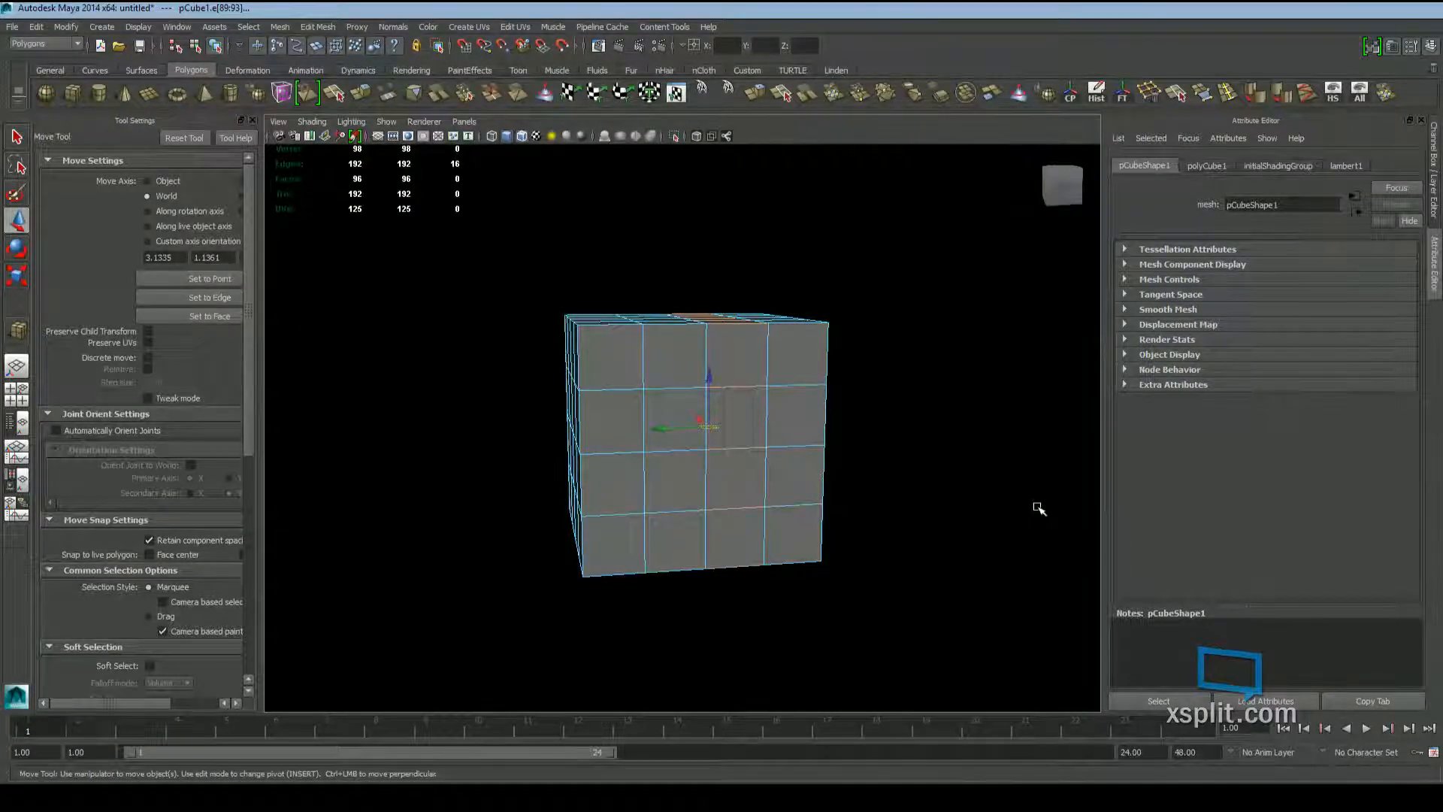
key(Right)
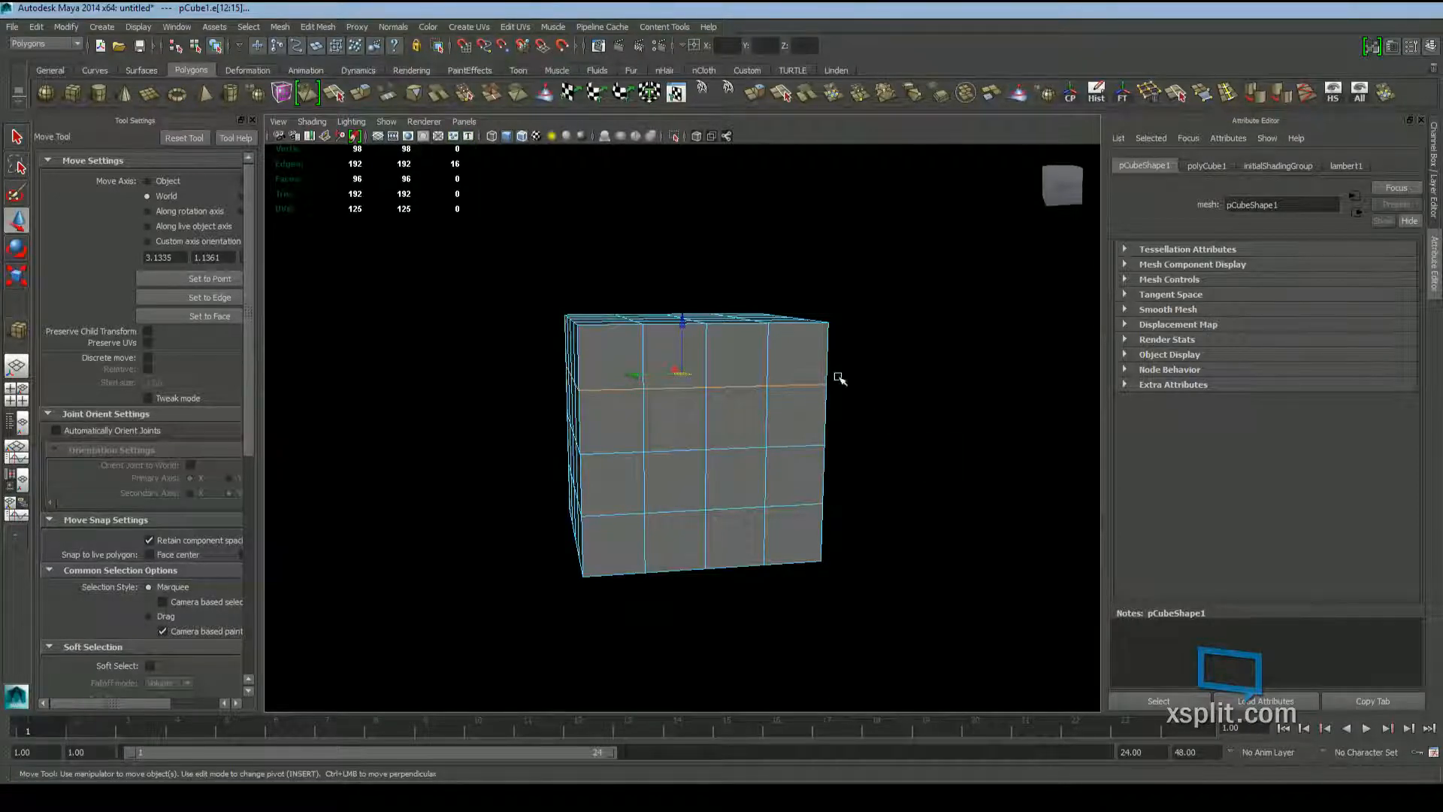
Activate the Scale tool and select the cube's upper, middle and lower horizontal edge loops one at a time
alt+drag(682, 433, 725, 430)
key(r)
alt+drag(718, 351, 726, 398)
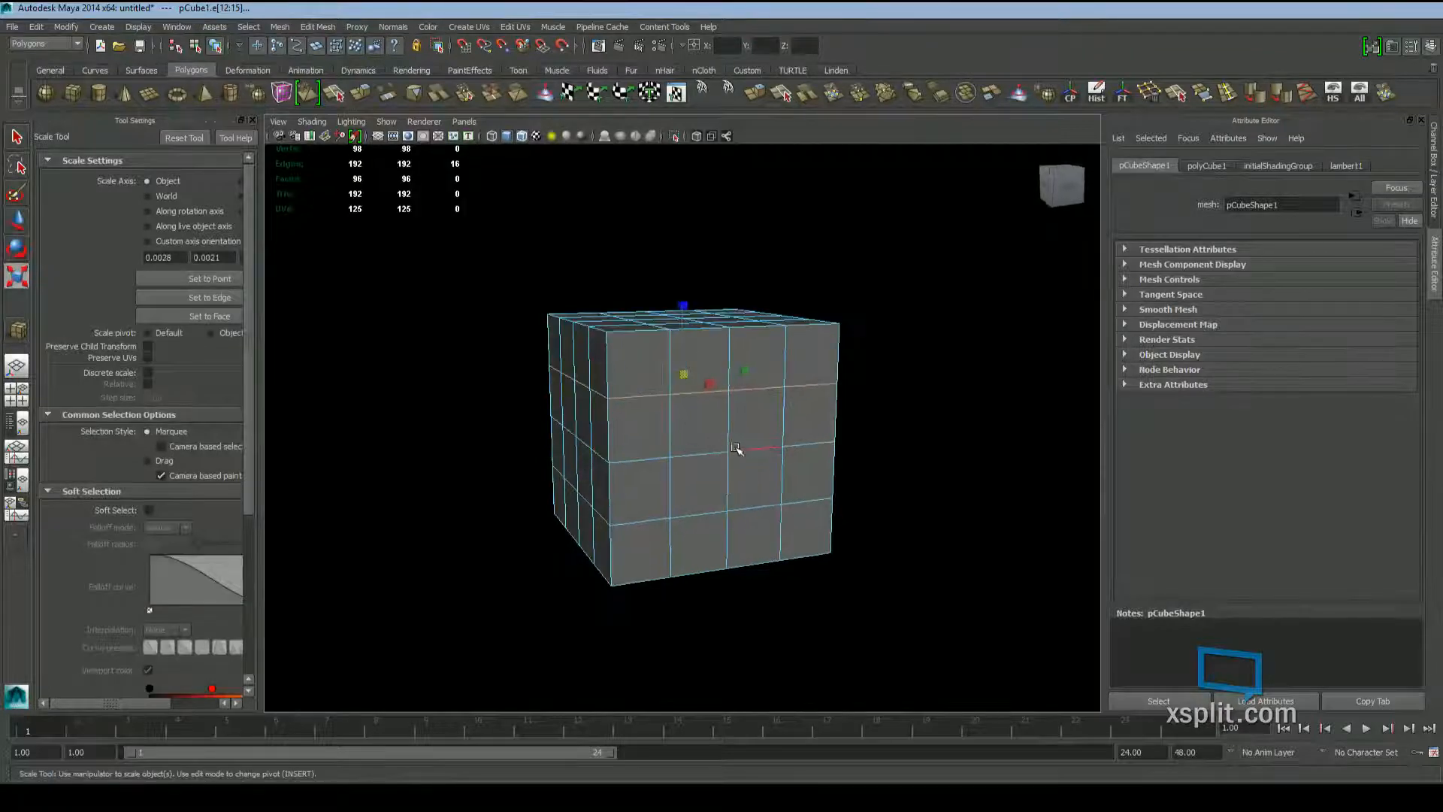
key(ctrl+z)
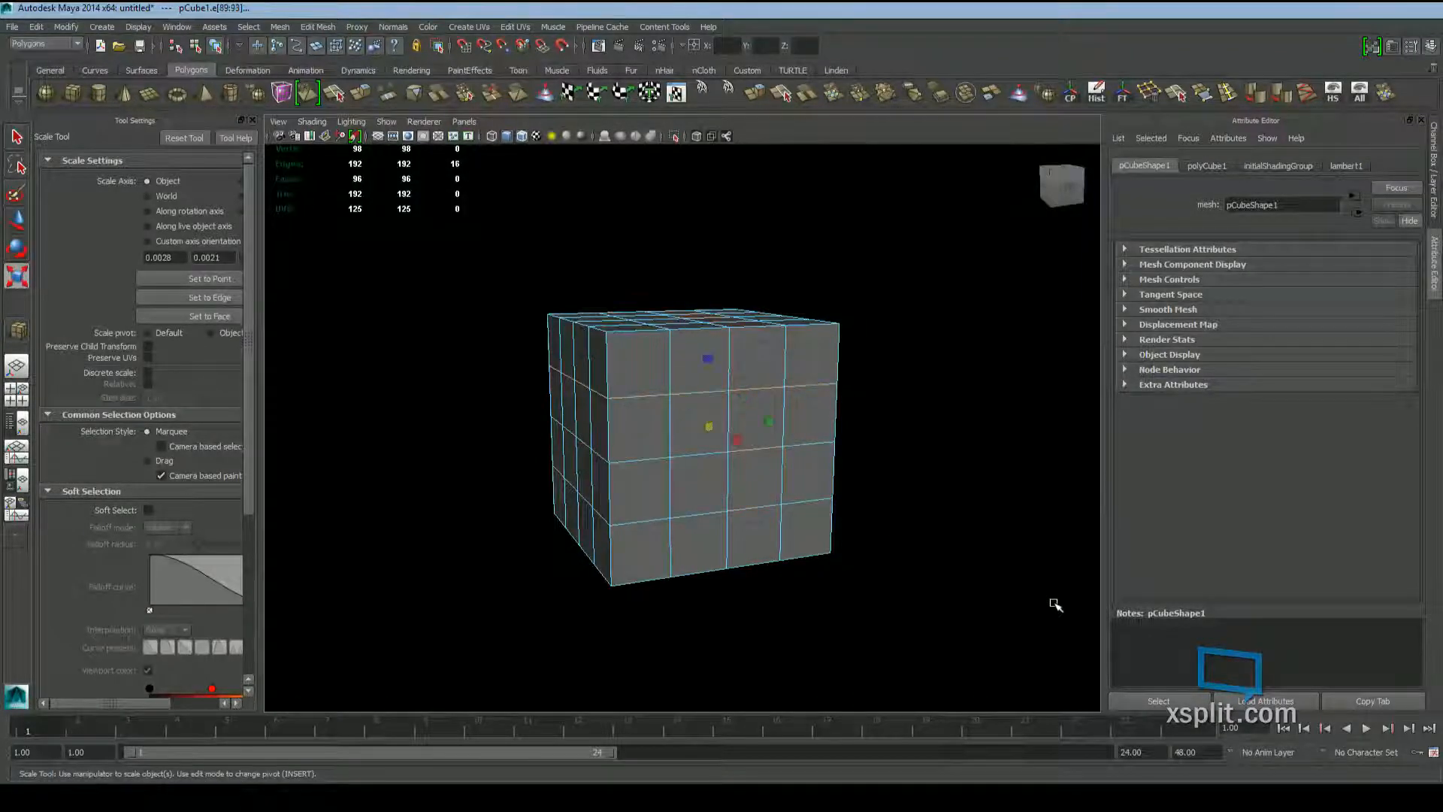
click(768, 448)
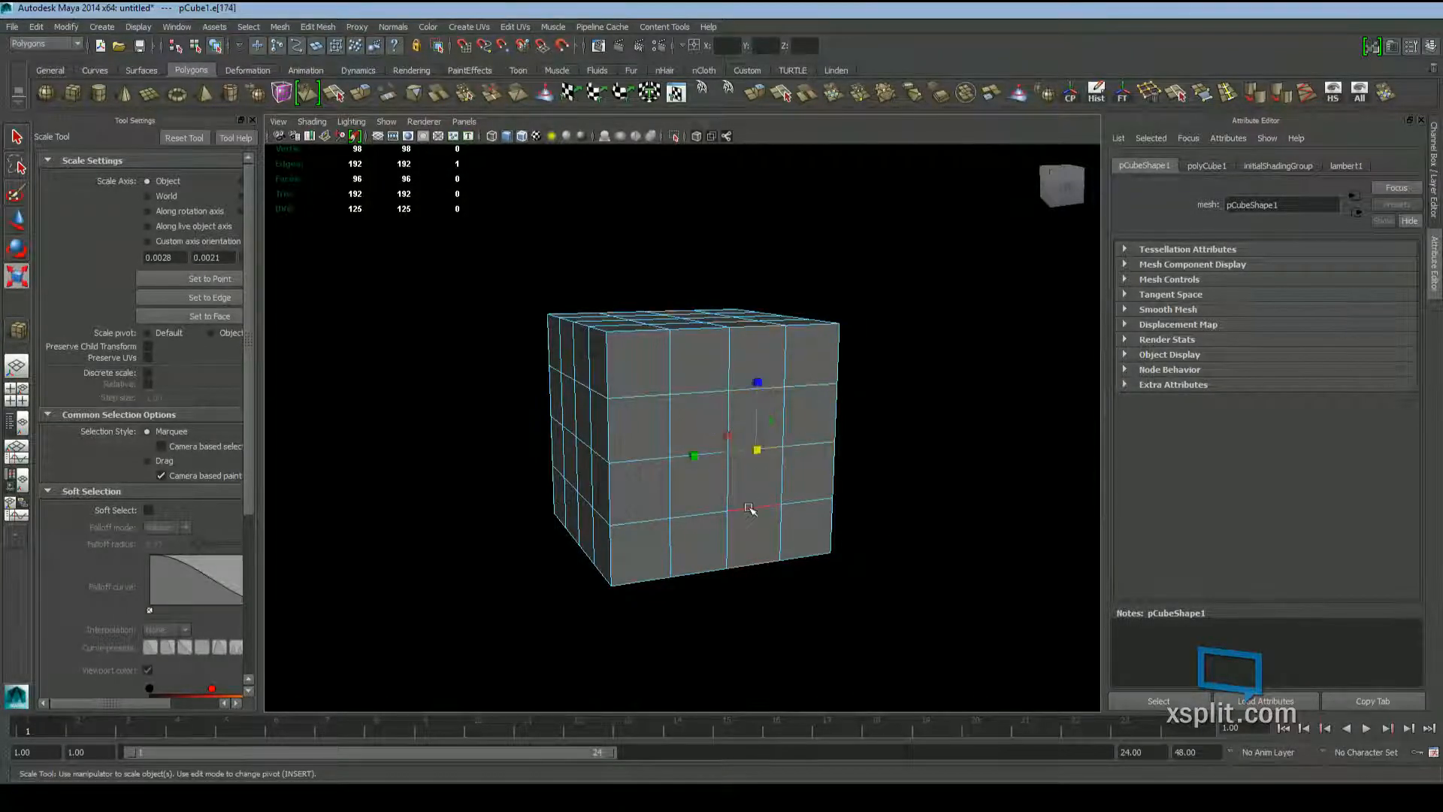
double_click(775, 386)
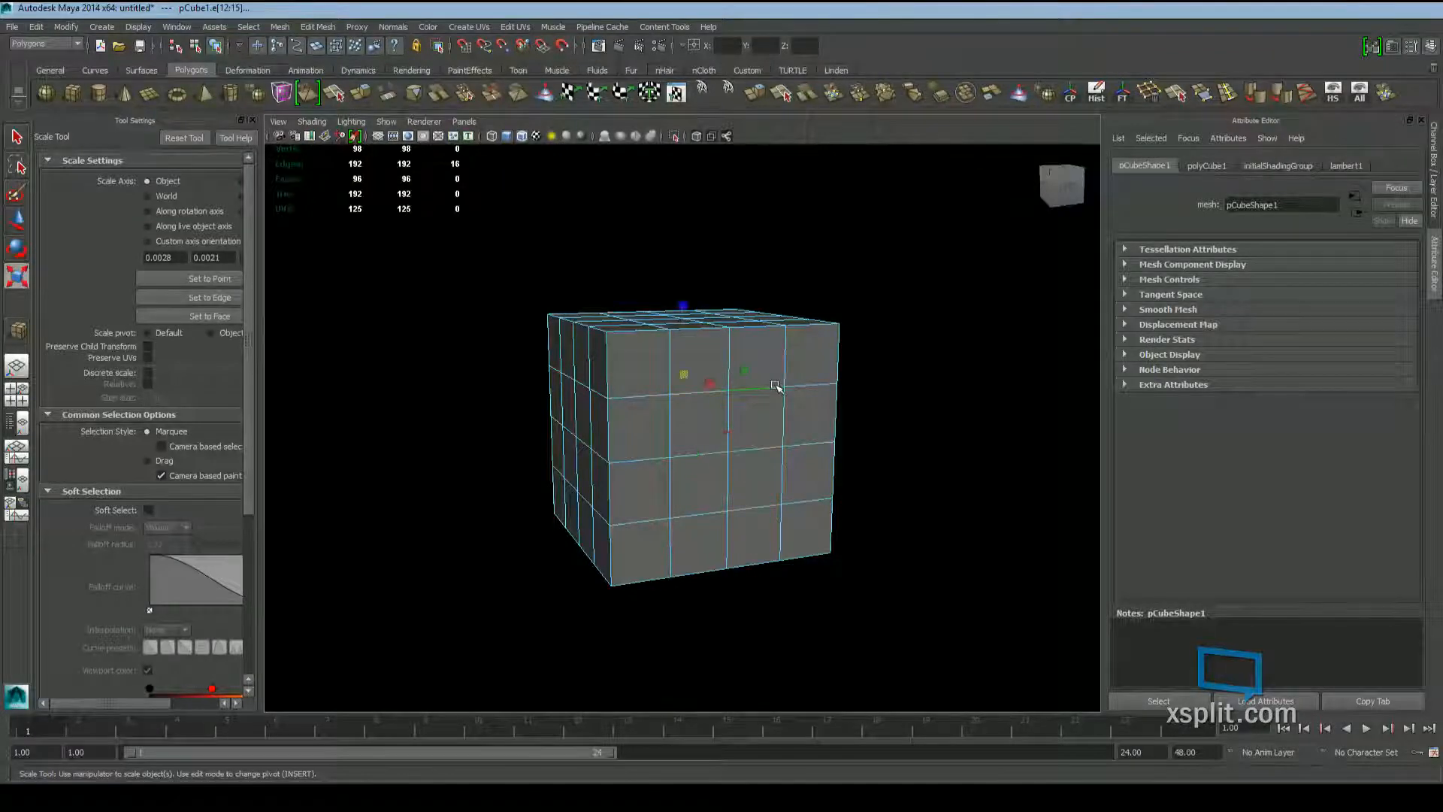
double_click(754, 448)
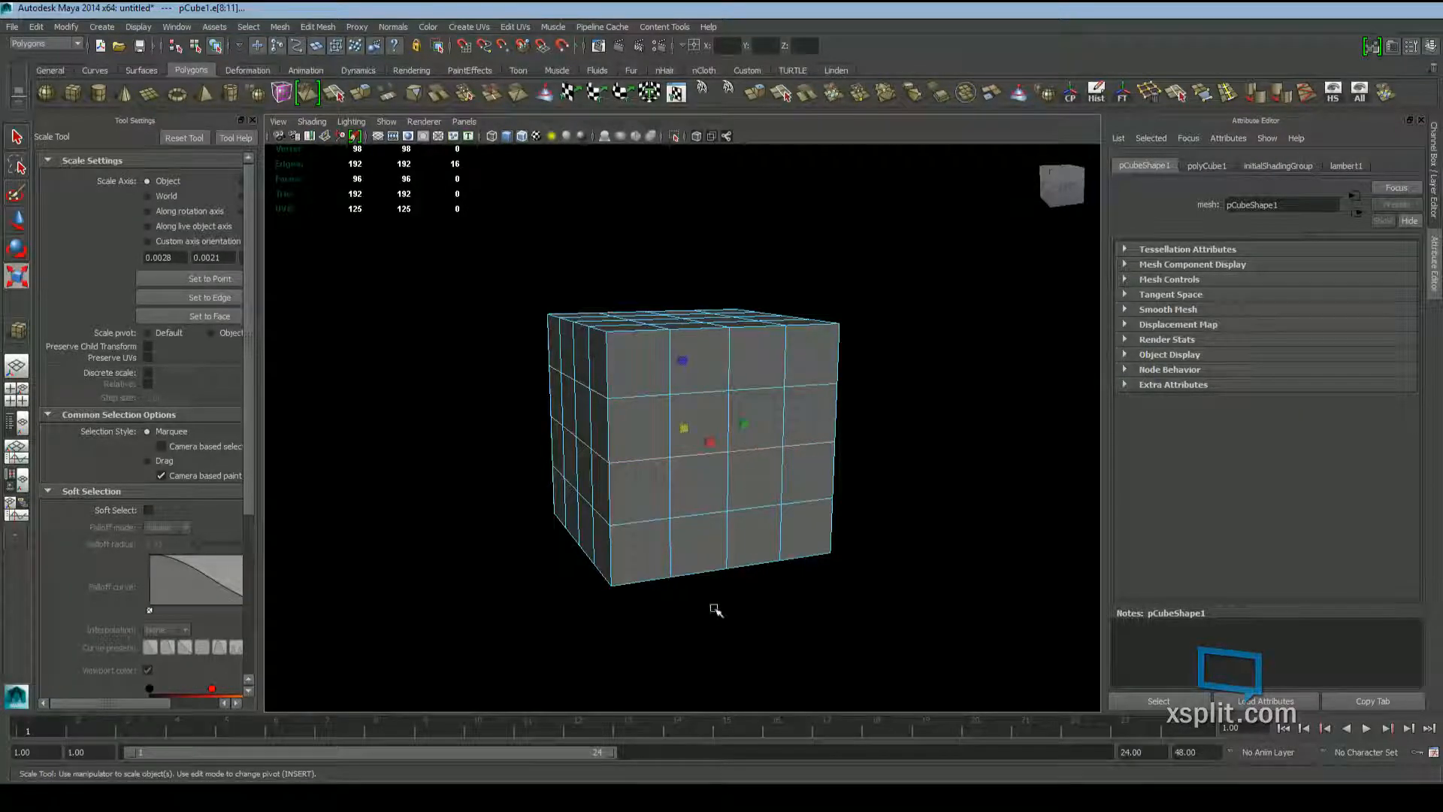
double_click(777, 504)
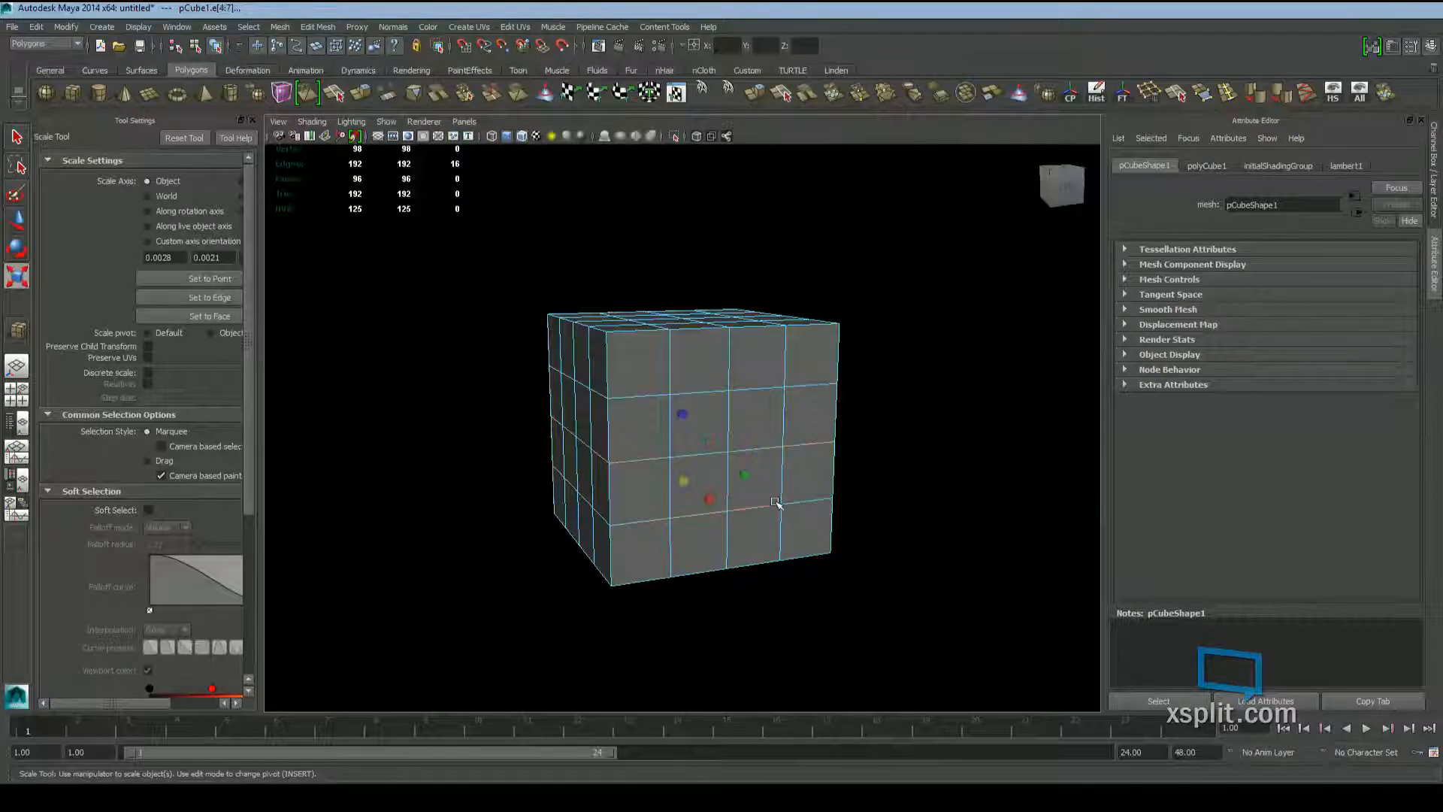
Select the cube's three interior horizontal edge loops together
double_click(777, 389)
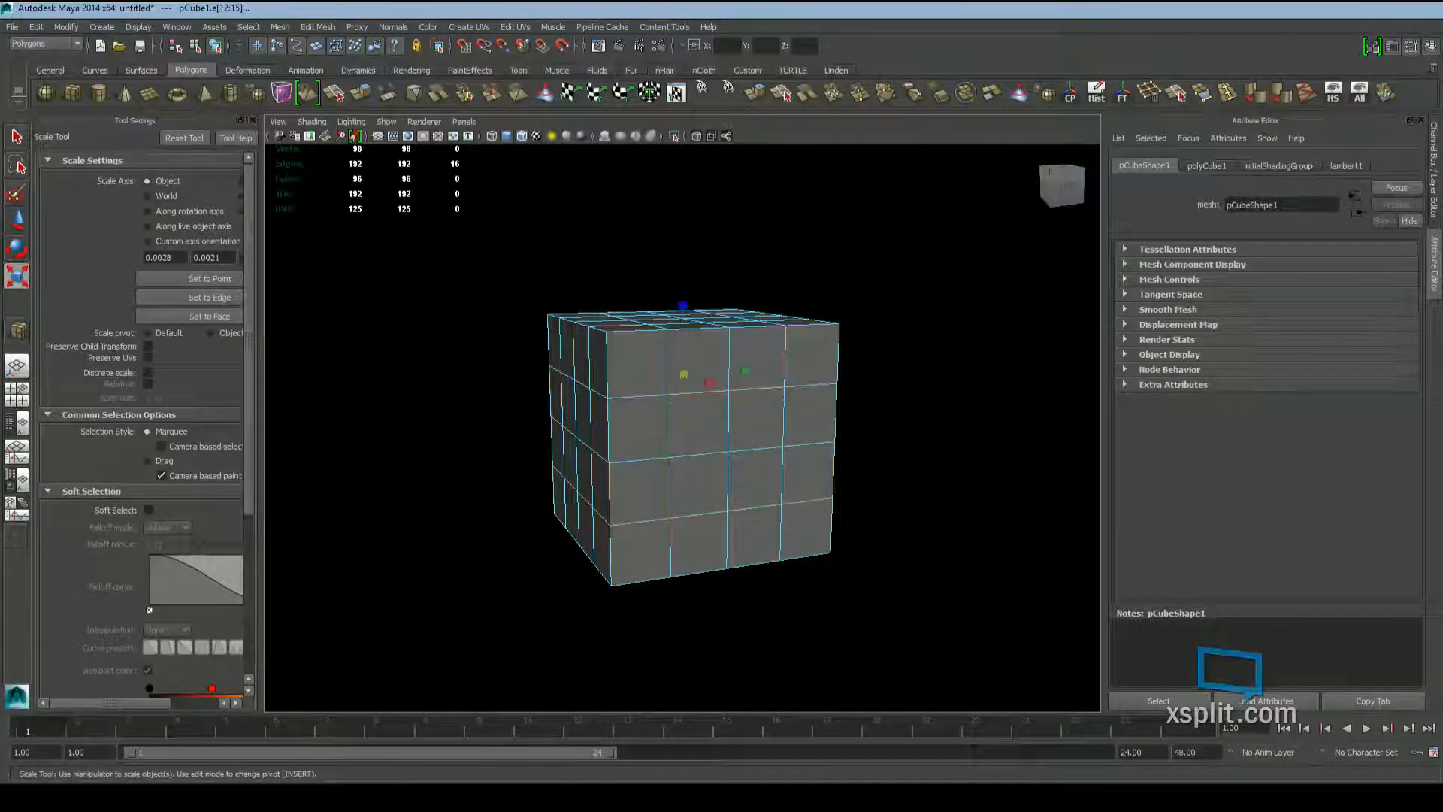
shift+double_click(764, 506)
shift+double_click(804, 447)
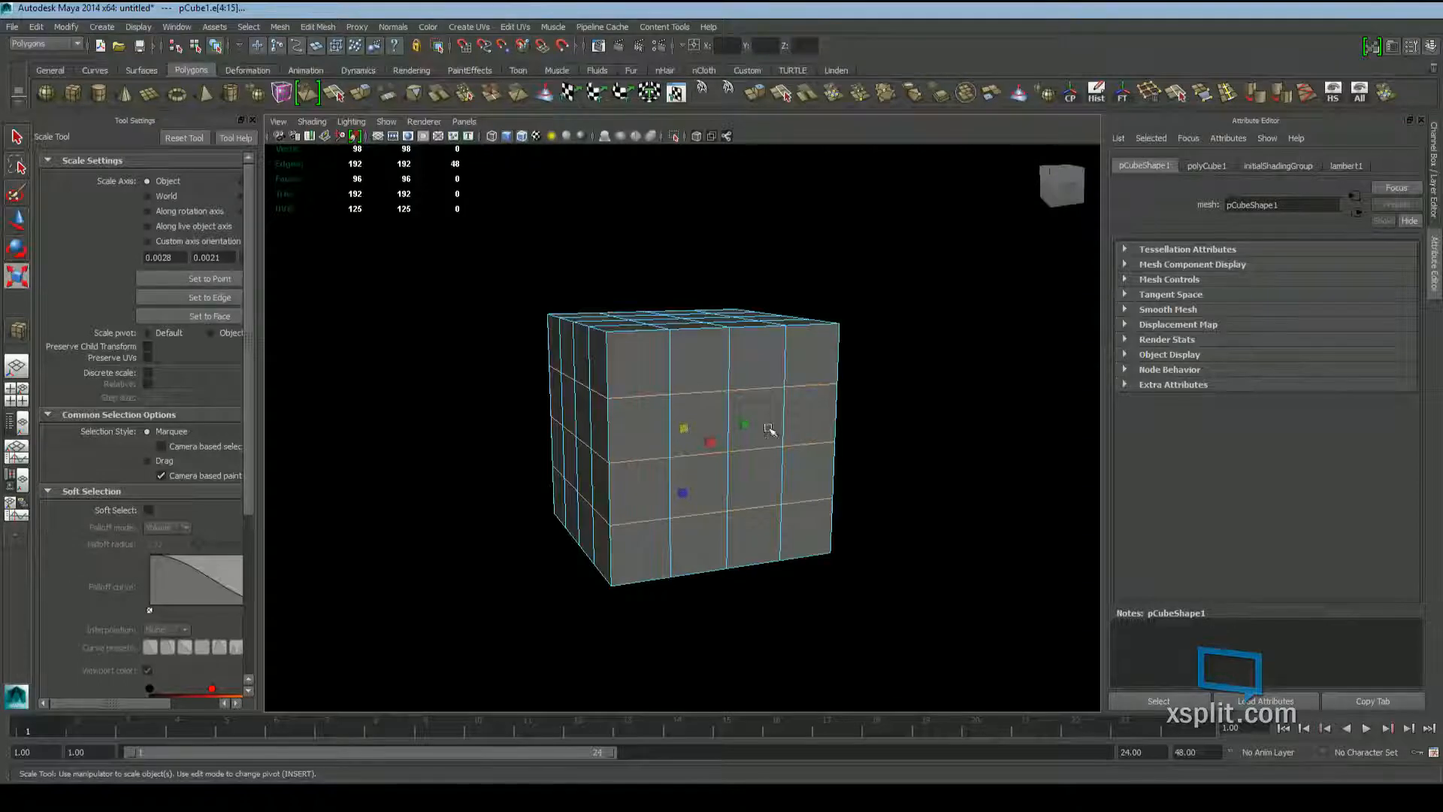
Try scaling the three selected horizontal edge loops outward and inward, and undo the scaling
drag(682, 494, 831, 483)
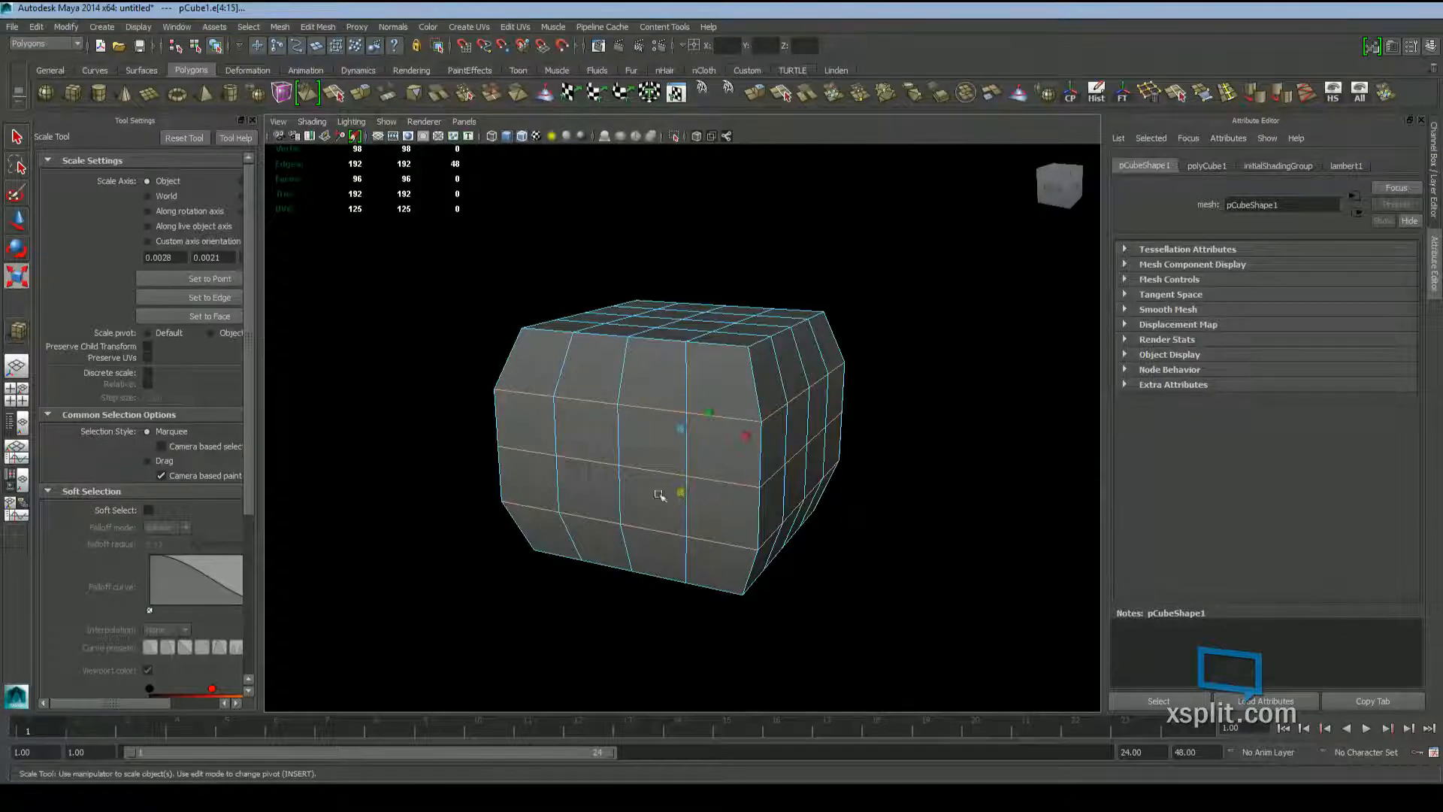
alt+drag(660, 495, 707, 496)
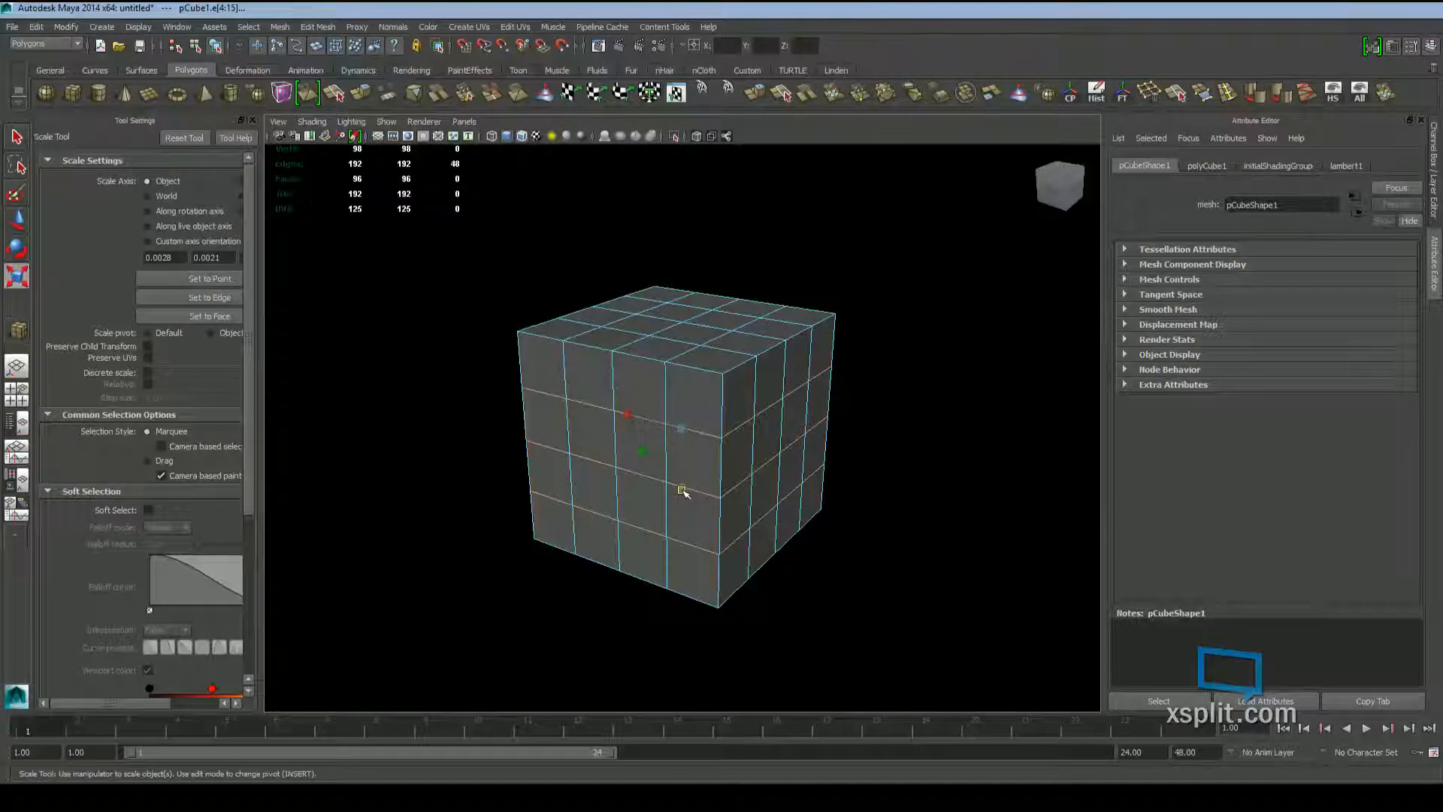
mouse_move(682, 489)
mouse_down()
mouse_move(673, 531)
mouse_move(681, 448)
mouse_move(668, 536)
mouse_move(680, 451)
mouse_move(681, 540)
mouse_move(690, 405)
mouse_move(693, 466)
mouse_up()
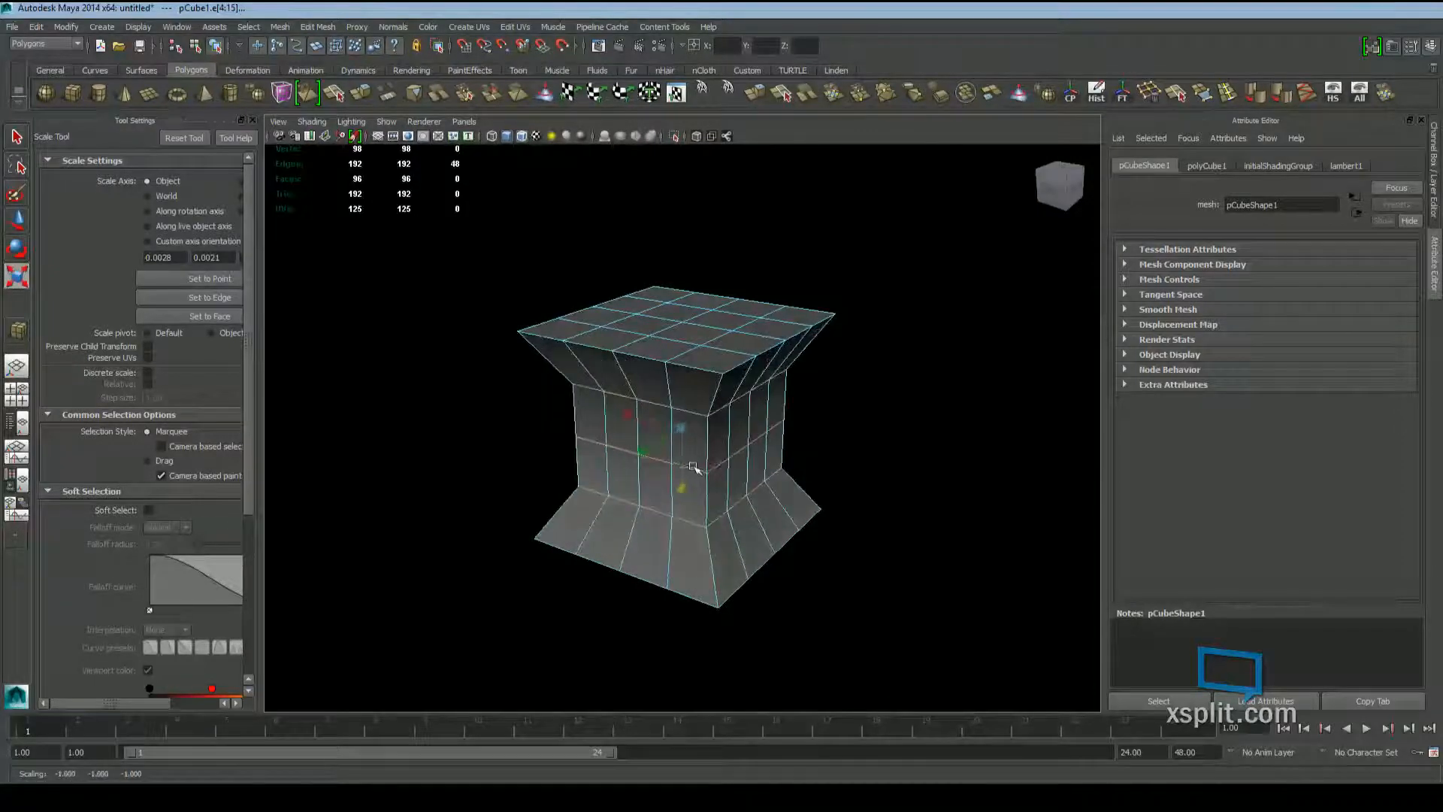
key(ctrl+z)
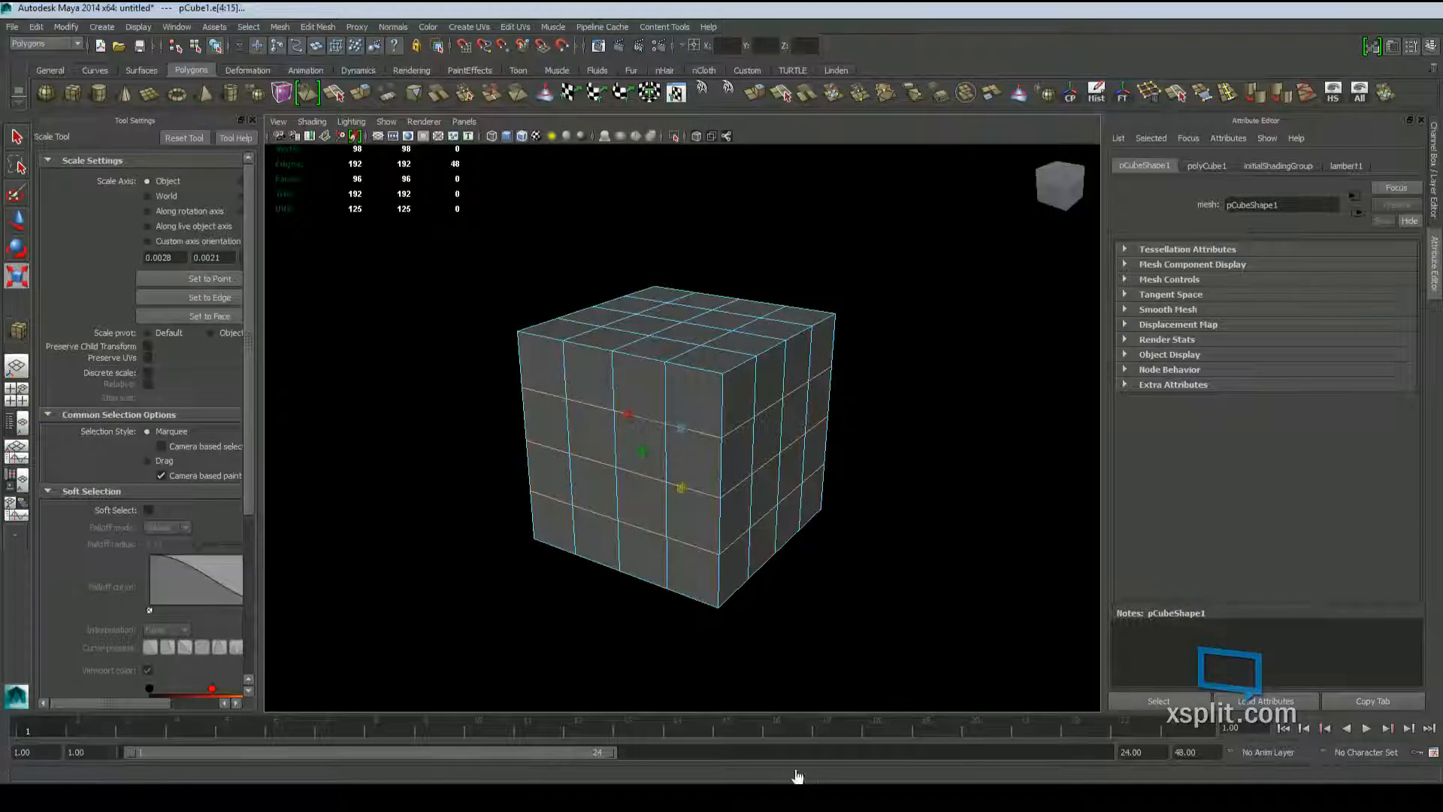
Create a wide polygon cylinder beside the cube and a thinner one in front, about 3.4 in radius and 56.5 high
click(905, 5)
scroll(699, 371, down, 5)
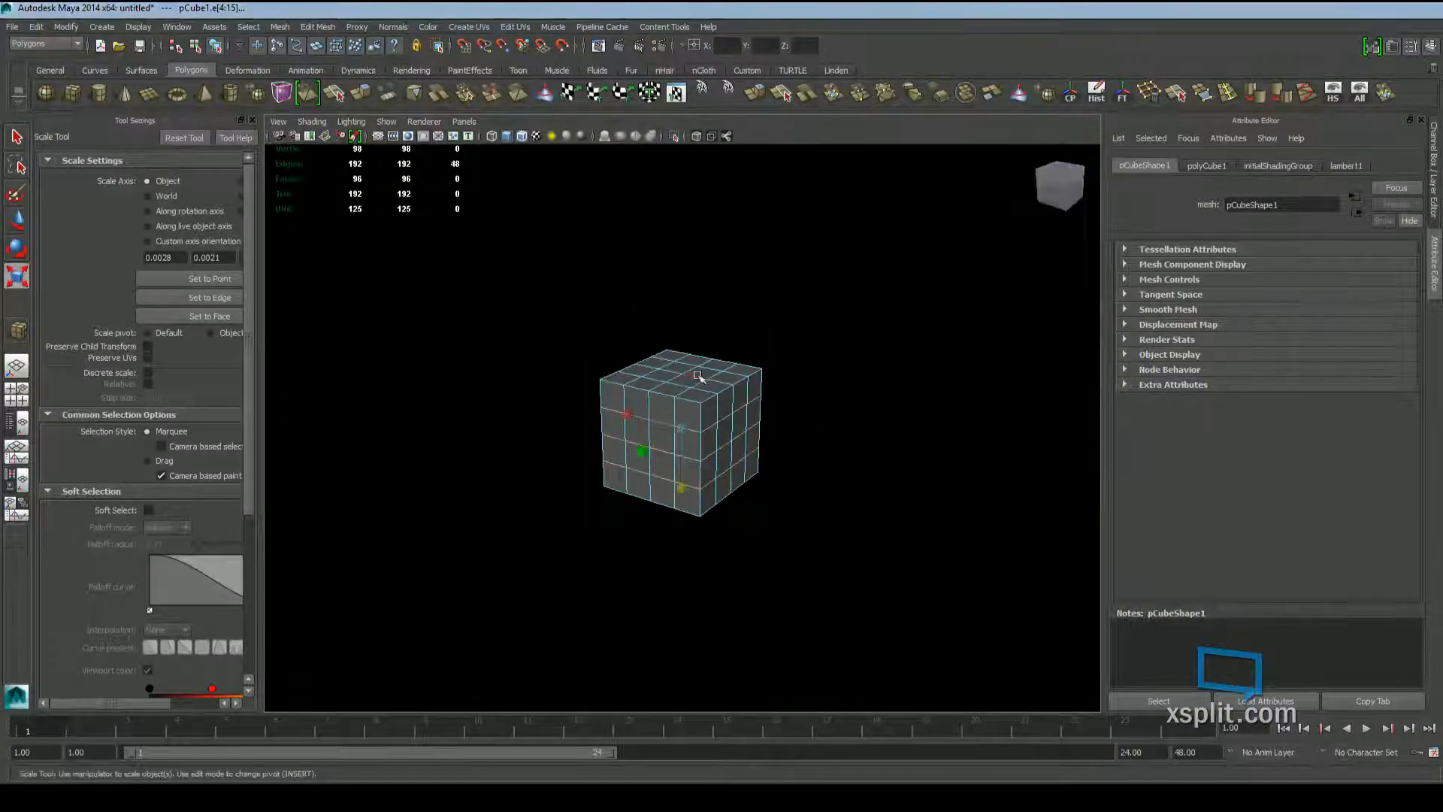
alt+drag(511, 349, 576, 369)
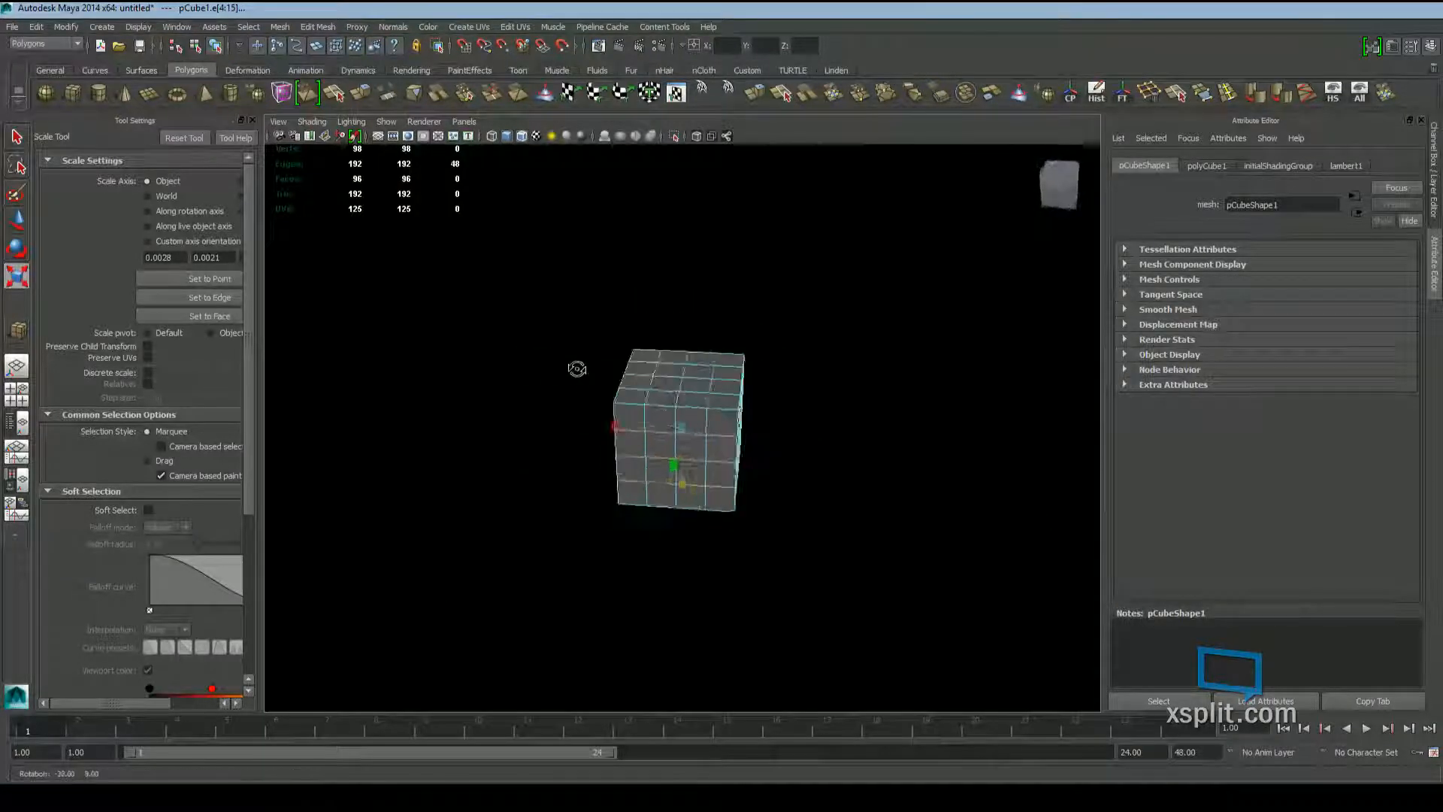
click(98, 94)
drag(486, 488, 526, 290)
alt+drag(947, 657, 611, 522)
click(100, 95)
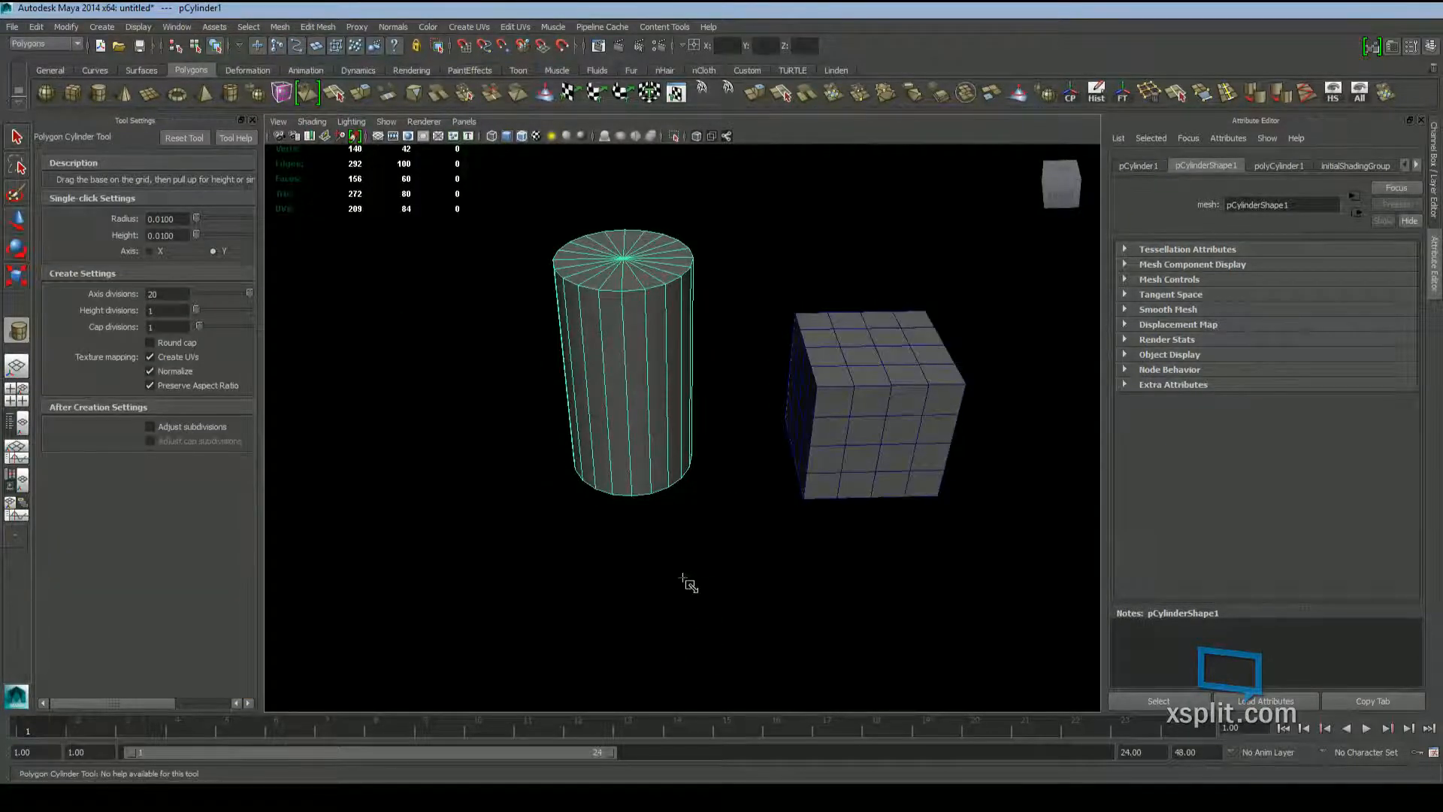
drag(681, 579, 806, 213)
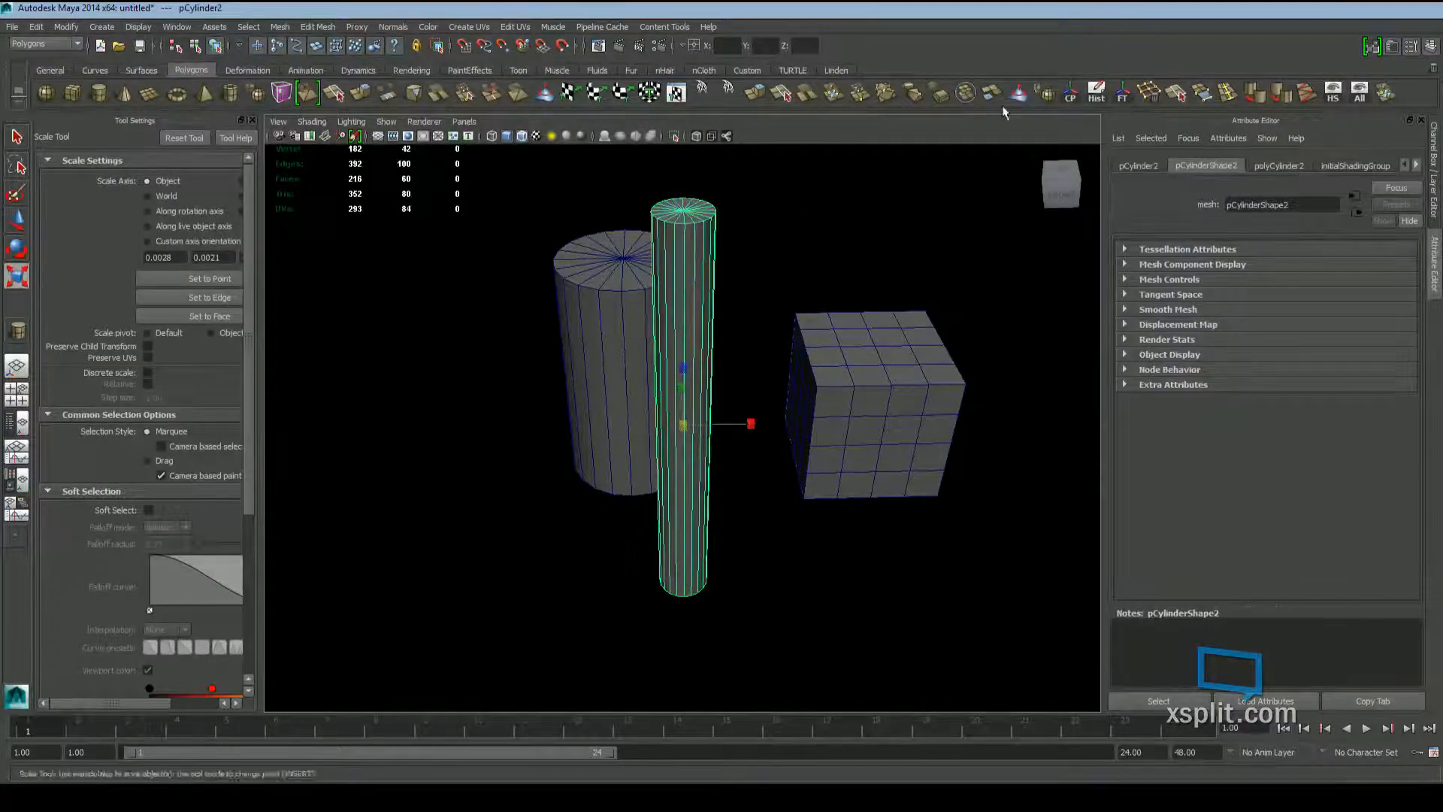
Set the thin cylinder's height to 24.852 and its radius to 3.115 in its polyCylinder2 attributes
click(1277, 165)
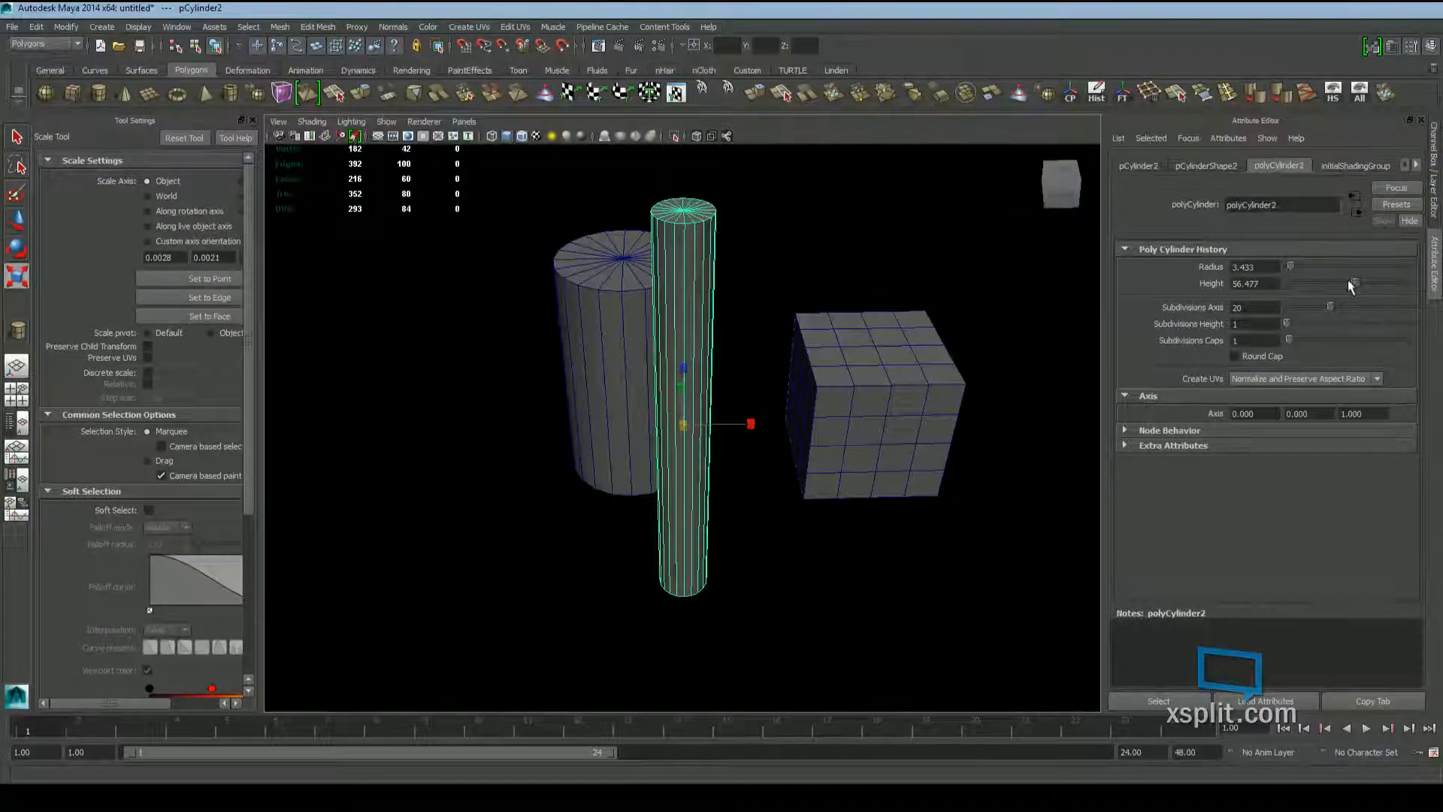
drag(1349, 281, 1314, 285)
drag(1368, 277, 1291, 266)
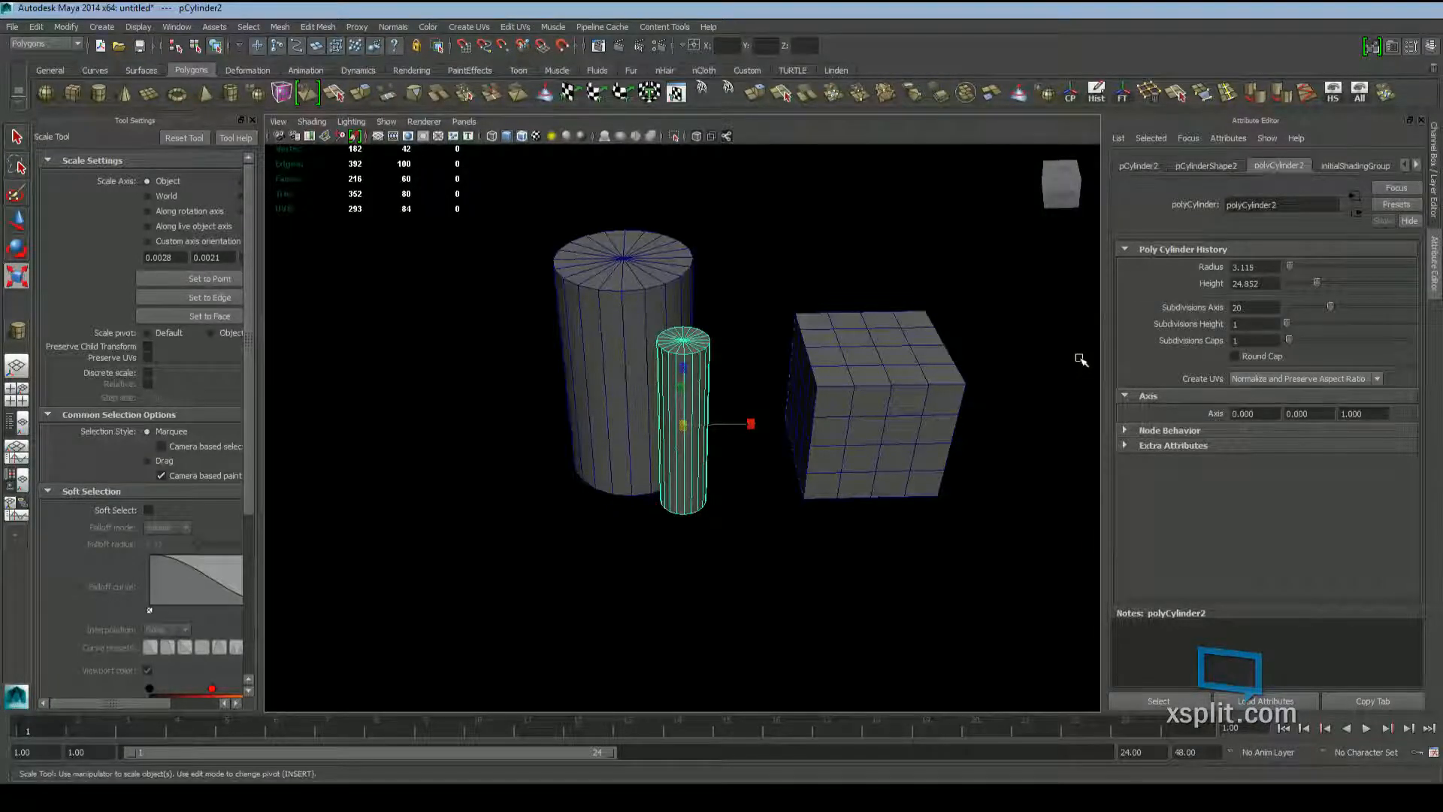
alt+drag(712, 352, 641, 383)
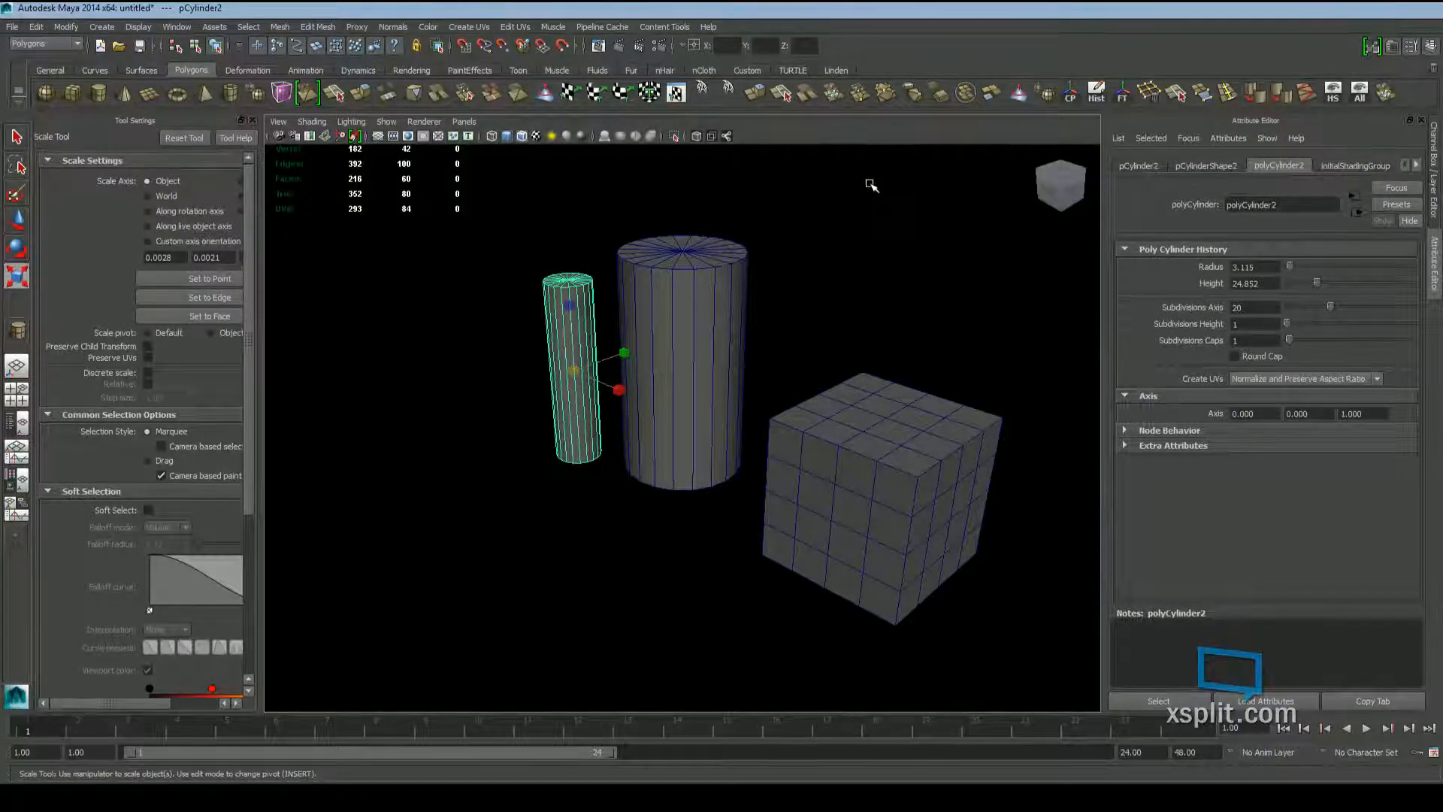
Set the thin cylinder's height subdivisions to 10 and its cap subdivisions to 3
drag(1286, 322, 1308, 324)
alt+drag(741, 306, 798, 338)
alt+right_drag(799, 338, 886, 384)
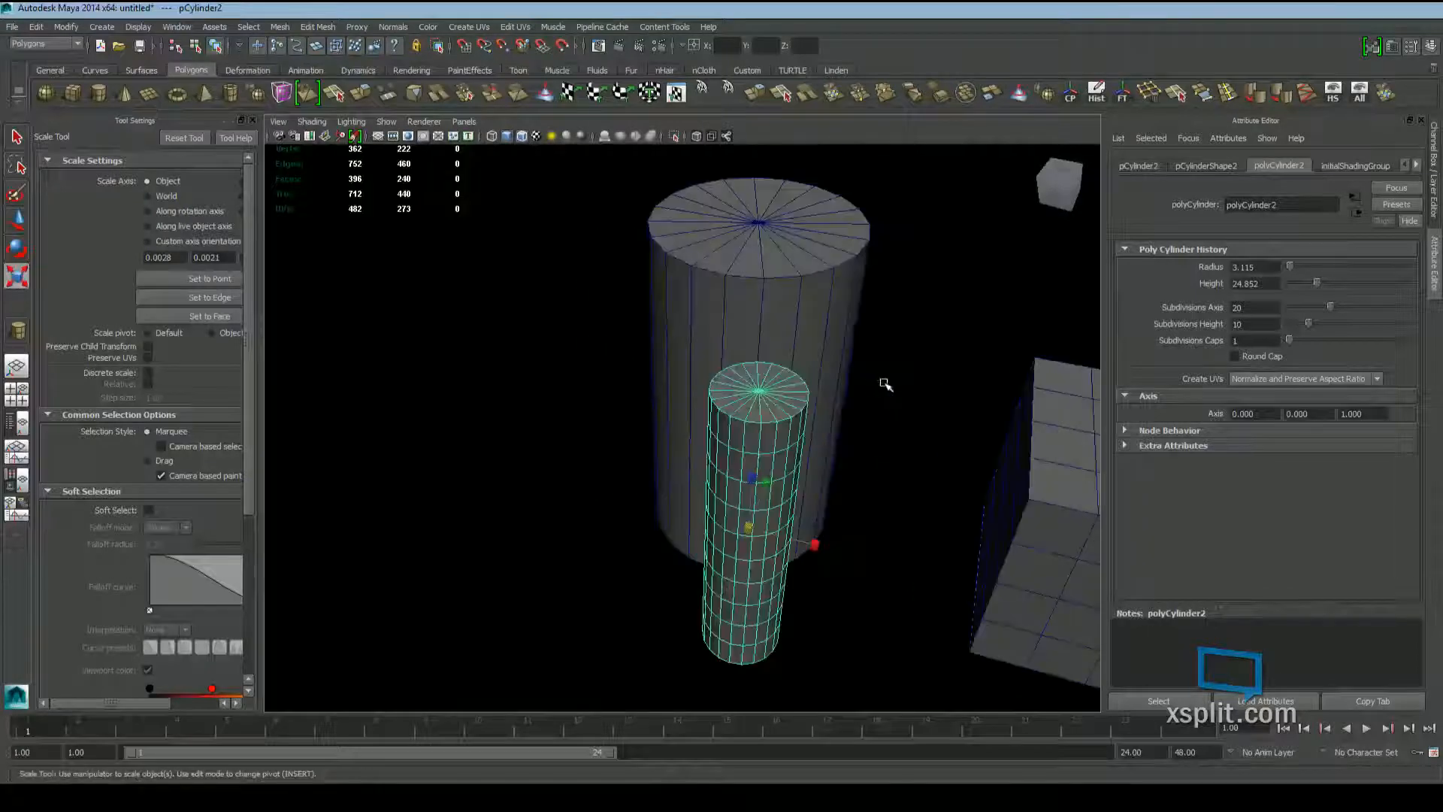
mouse_move(1290, 340)
mouse_down()
mouse_move(1331, 344)
mouse_move(1272, 356)
mouse_move(1293, 345)
mouse_up()
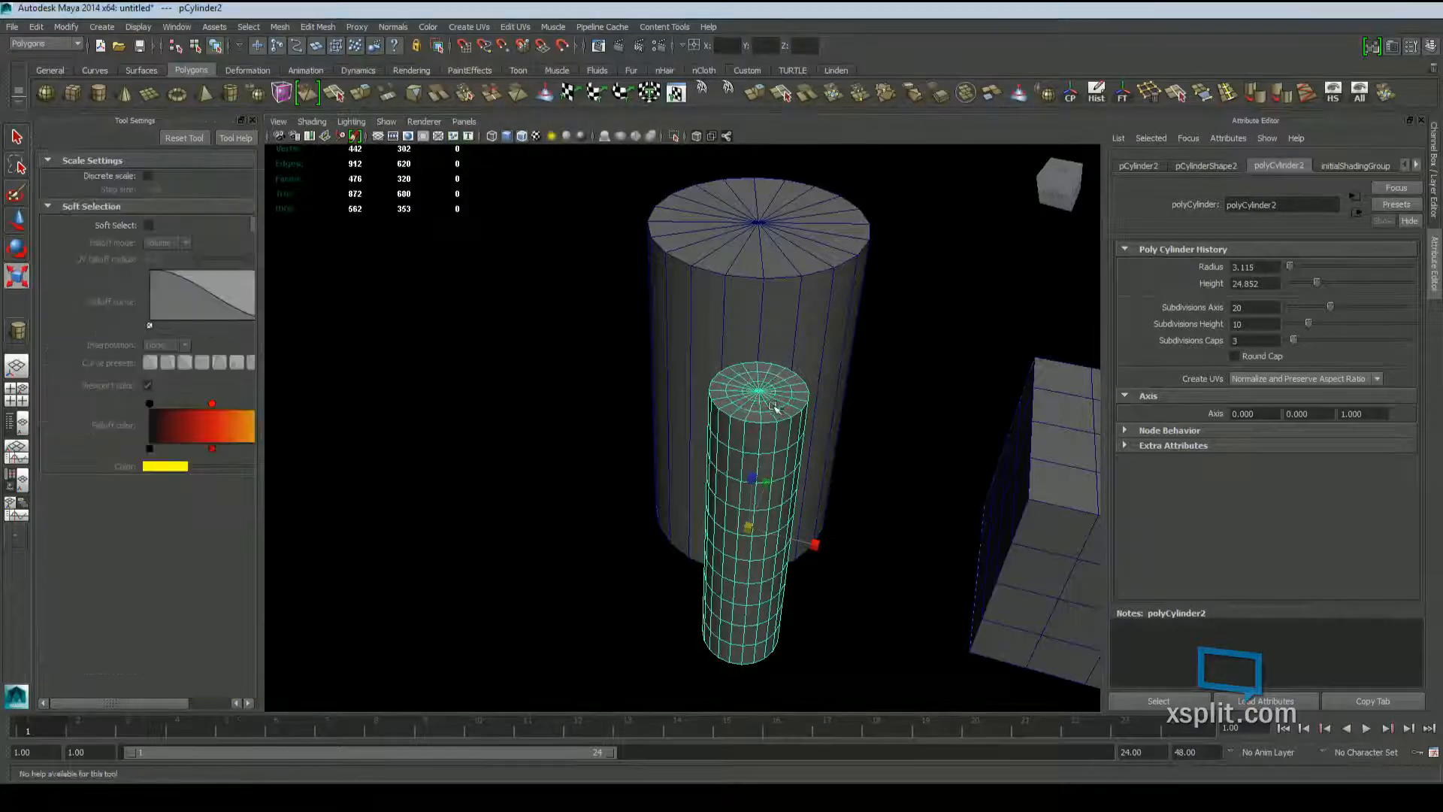
mouse_move(736, 421)
alt+mouse_down()
mouse_move(801, 393)
mouse_move(992, 402)
mouse_move(662, 370)
mouse_move(647, 386)
mouse_move(686, 435)
mouse_move(739, 430)
alt+mouse_up()
Create a polygon sphere with a radius of about 25 beside the cylinders and frame it in the view
scroll(686, 434, down, 5)
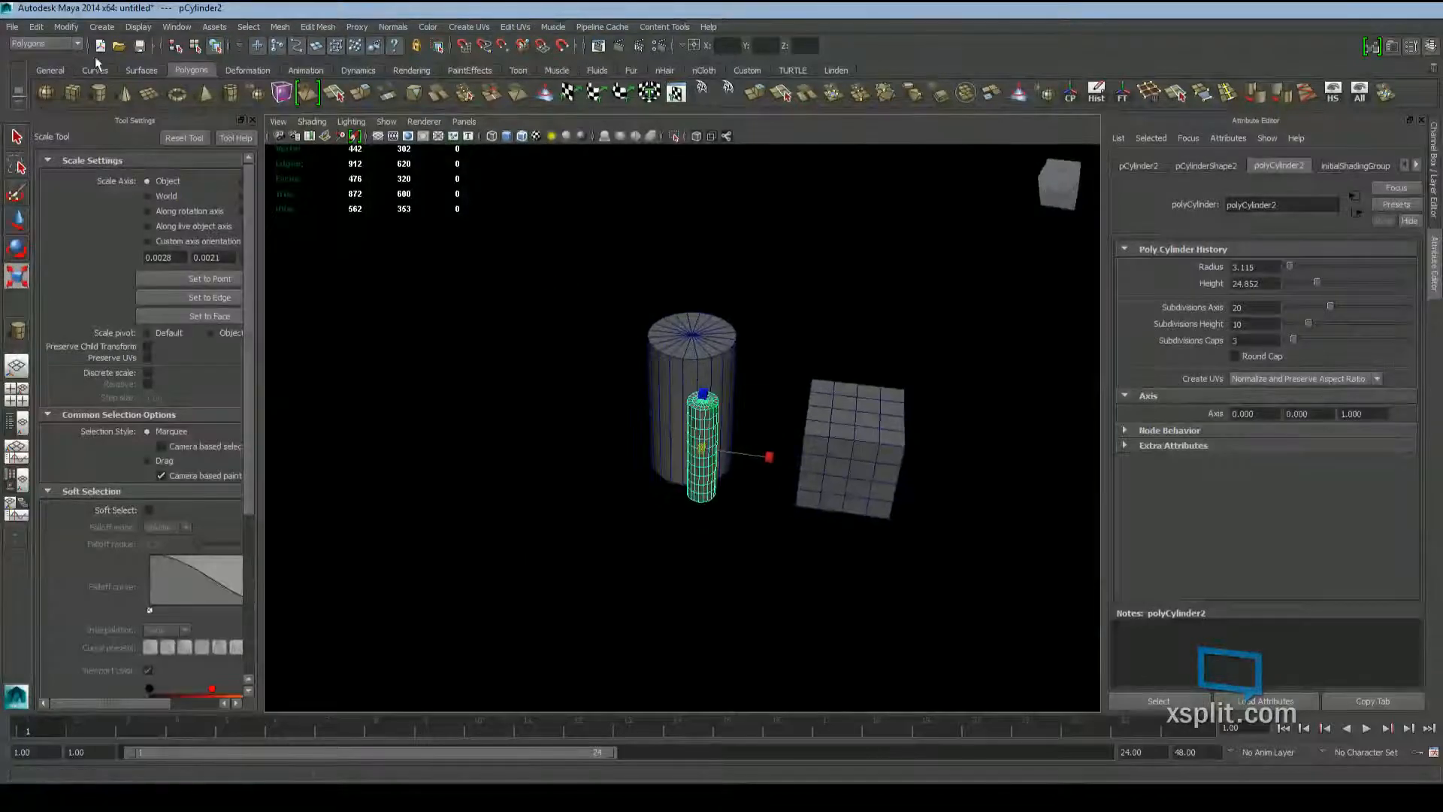
click(46, 93)
drag(557, 511, 659, 566)
alt+drag(879, 549, 841, 529)
key(f)
alt+drag(632, 476, 672, 502)
alt+drag(797, 530, 782, 484)
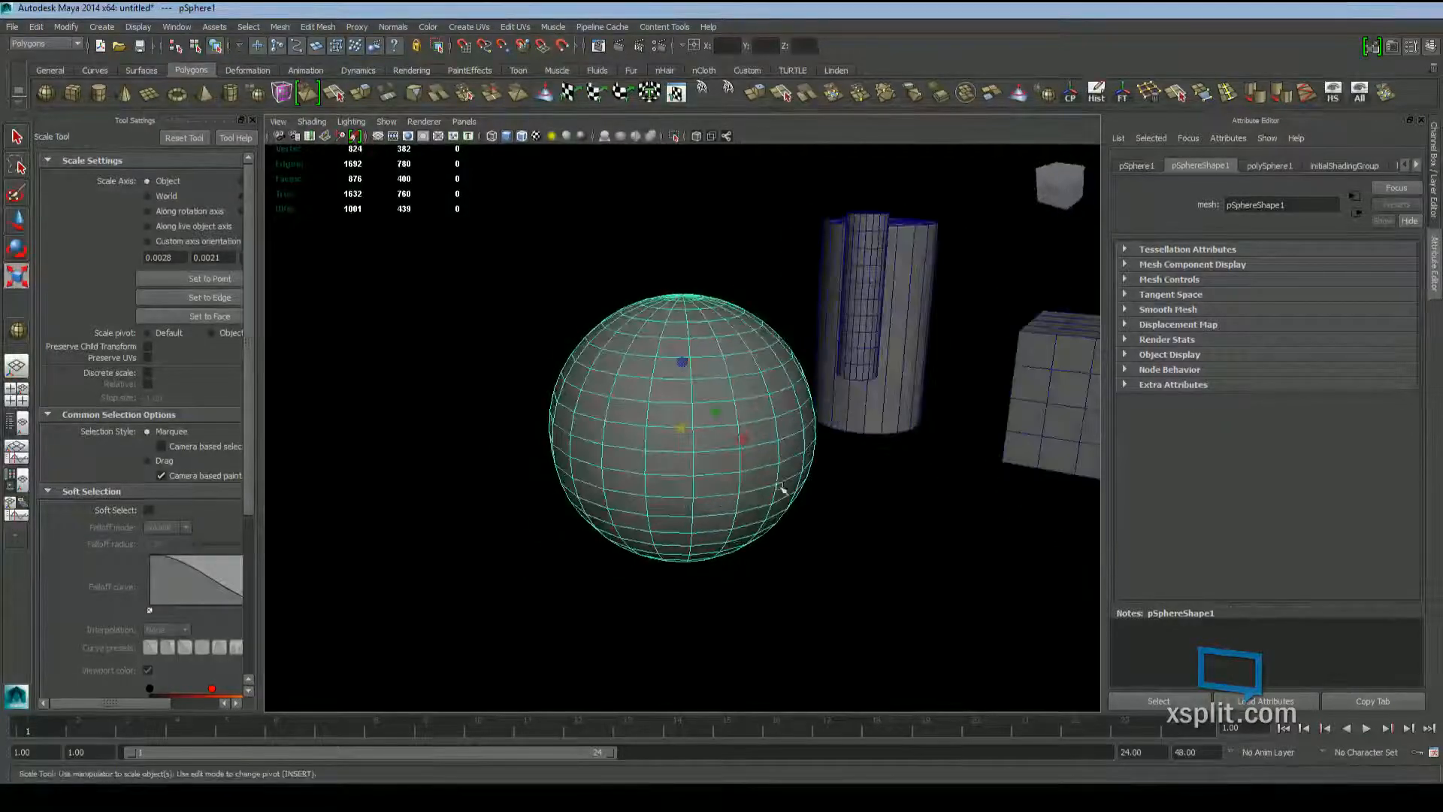
Set the sphere's axis subdivisions to 10, its height subdivisions to 8 and its radius to 11.189
click(1268, 165)
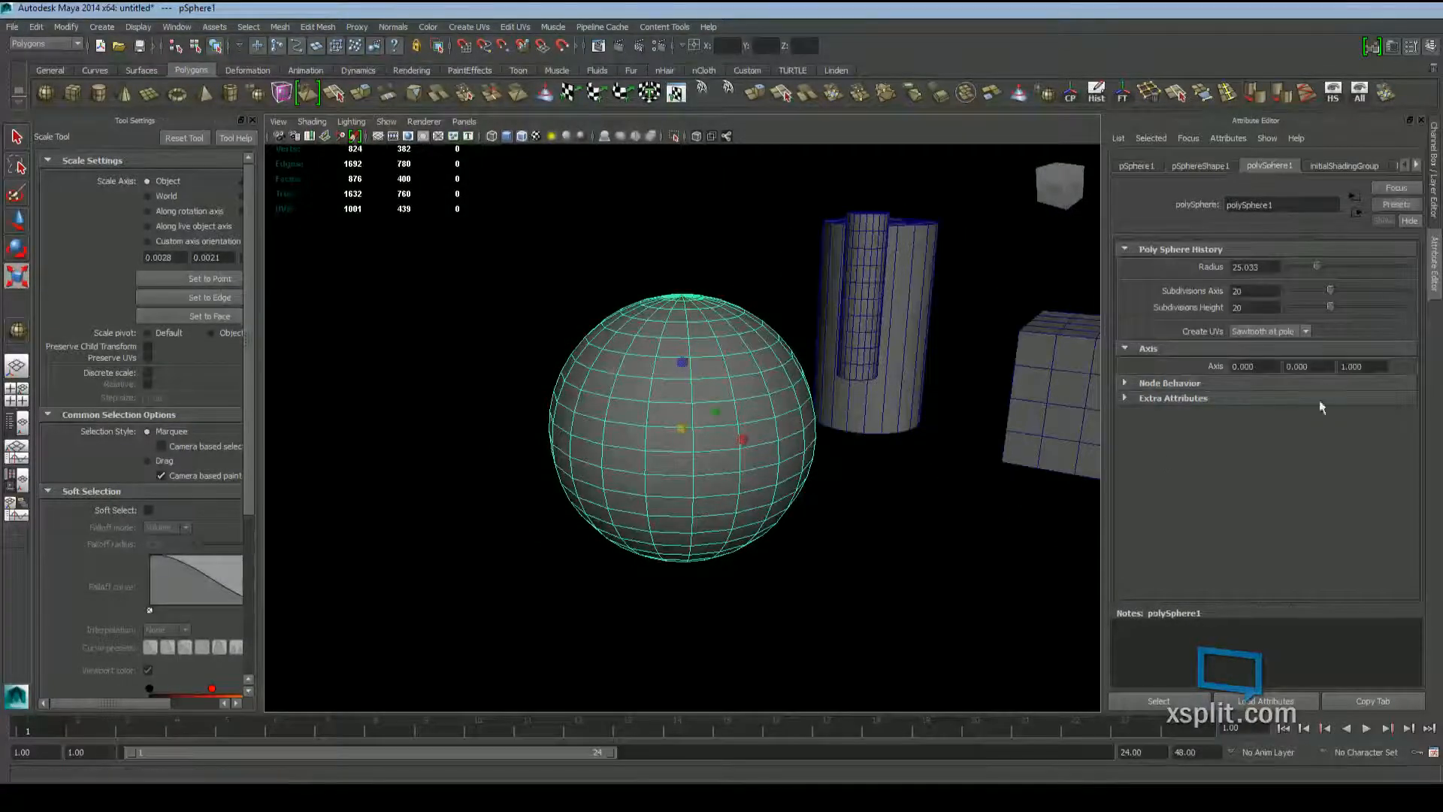
drag(1329, 293, 1299, 308)
alt+drag(496, 435, 574, 432)
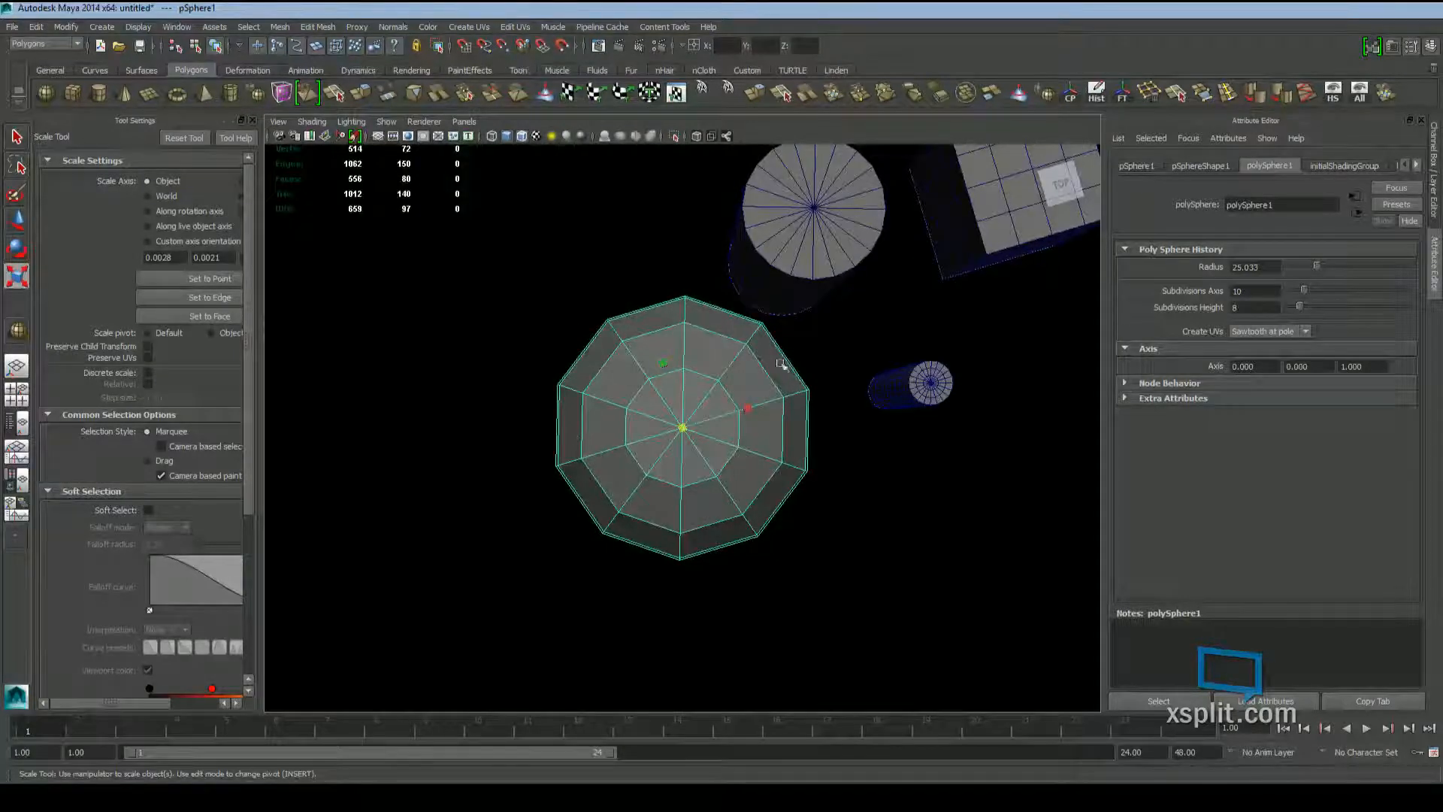
alt+drag(729, 509, 738, 300)
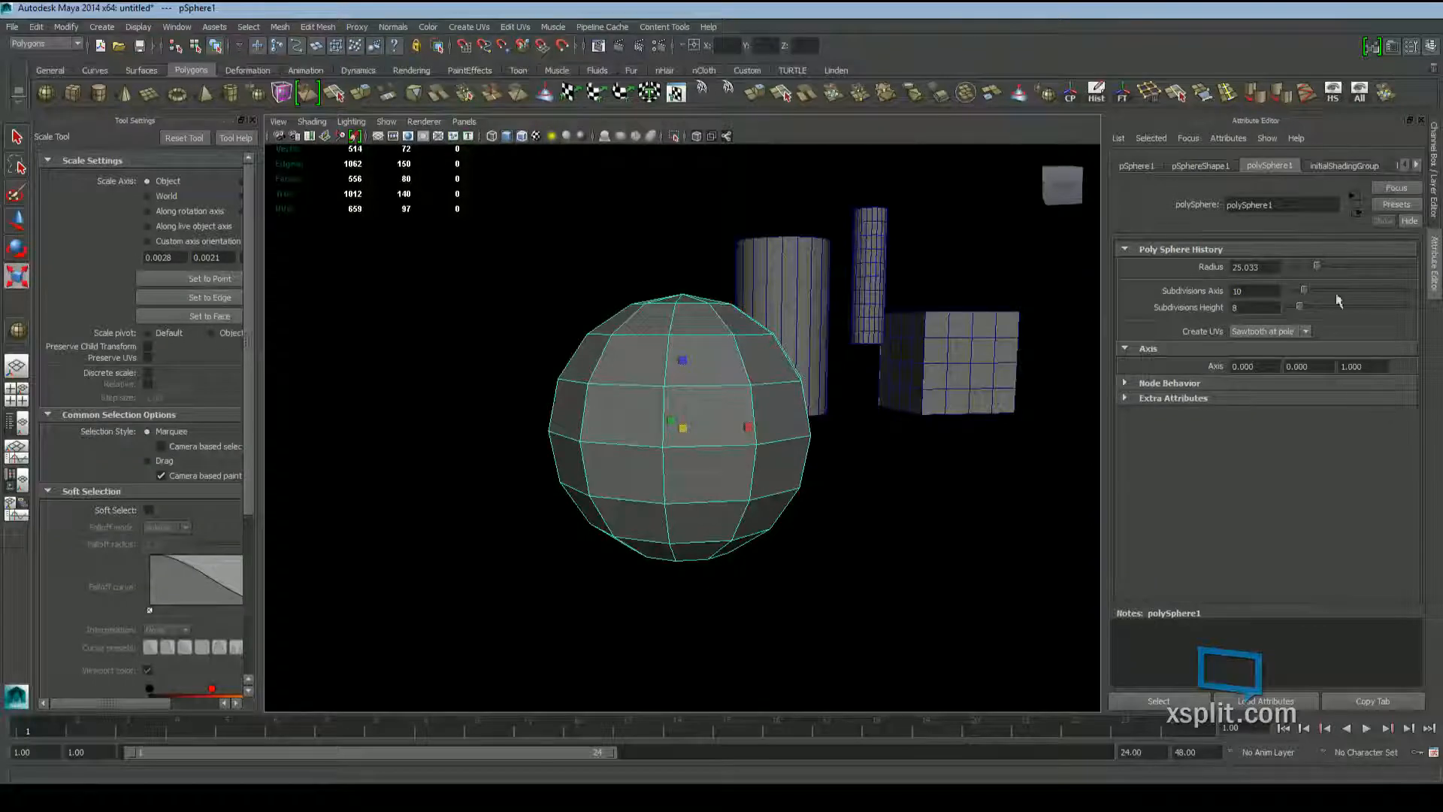
drag(1319, 268, 1303, 268)
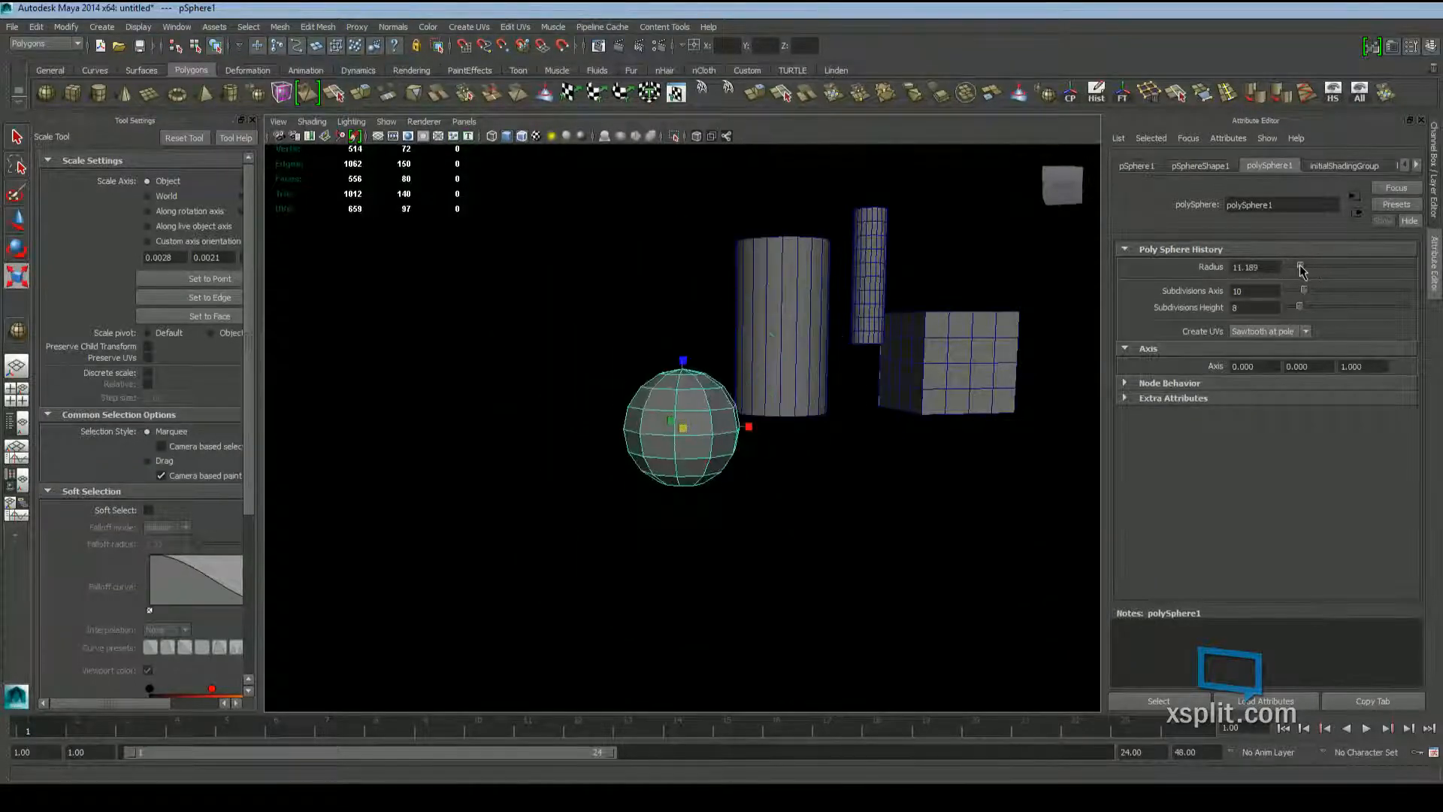
Set the sphere's height subdivisions to 10 and deselect the sphere
alt+drag(781, 380, 815, 387)
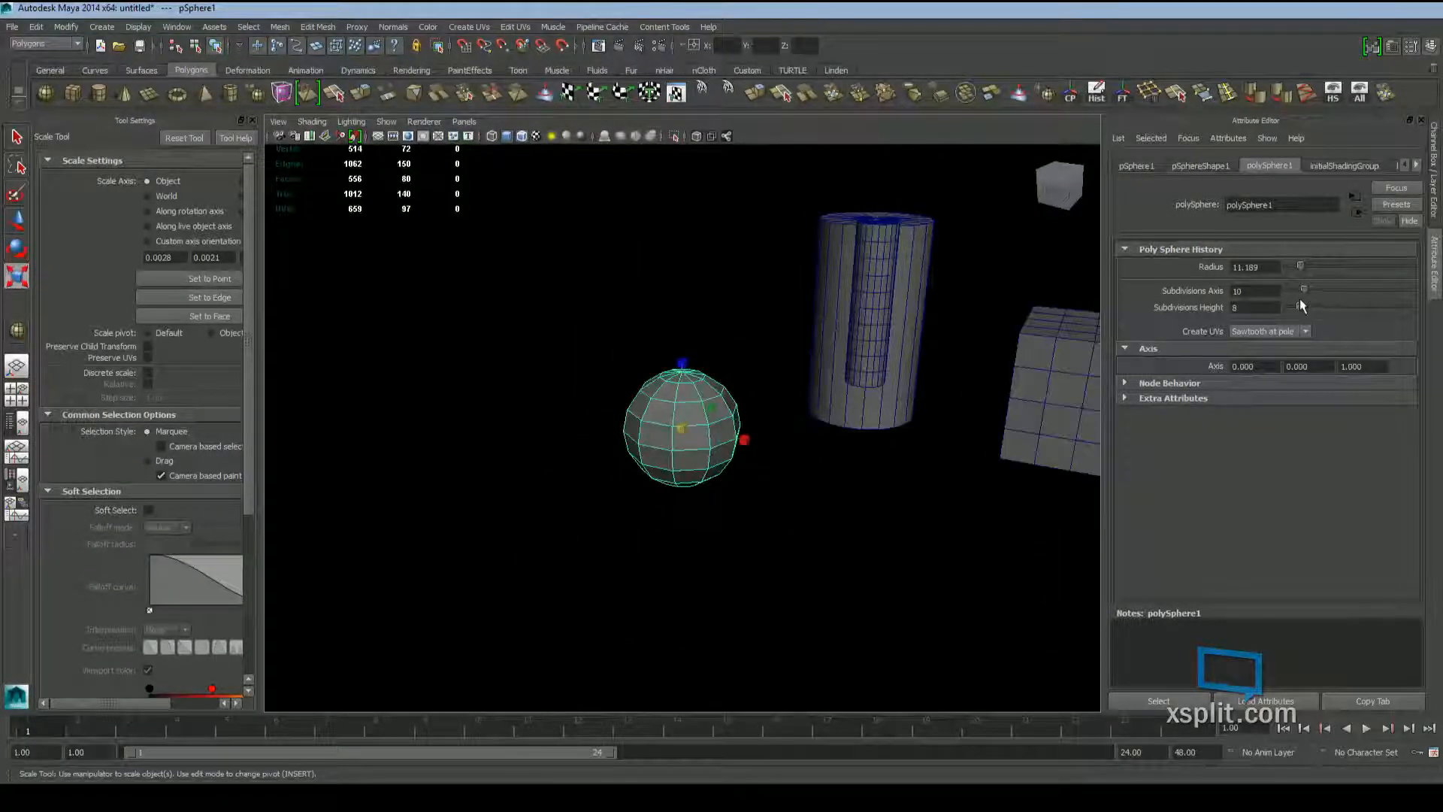
drag(1299, 307, 1305, 308)
alt+drag(1099, 361, 779, 473)
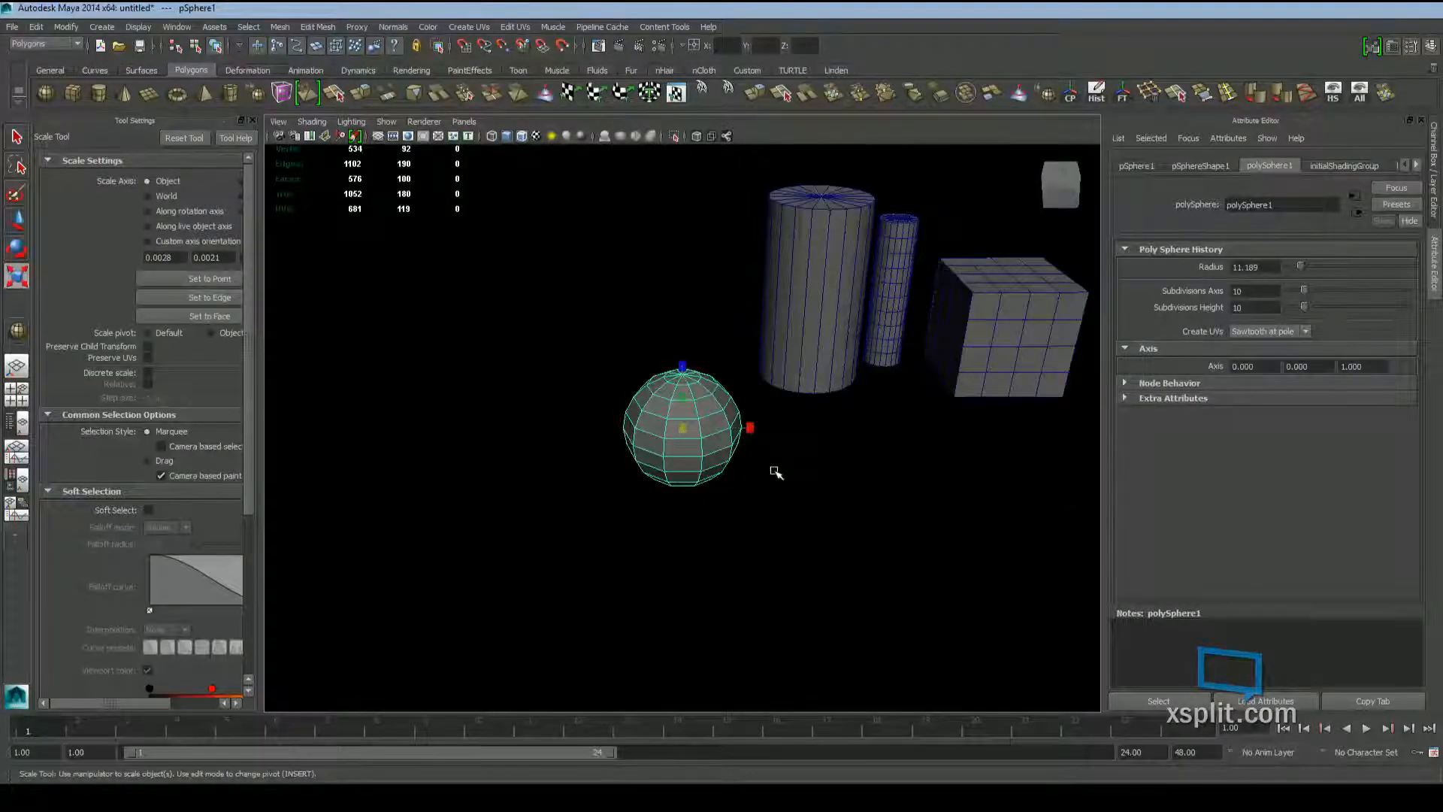
click(708, 301)
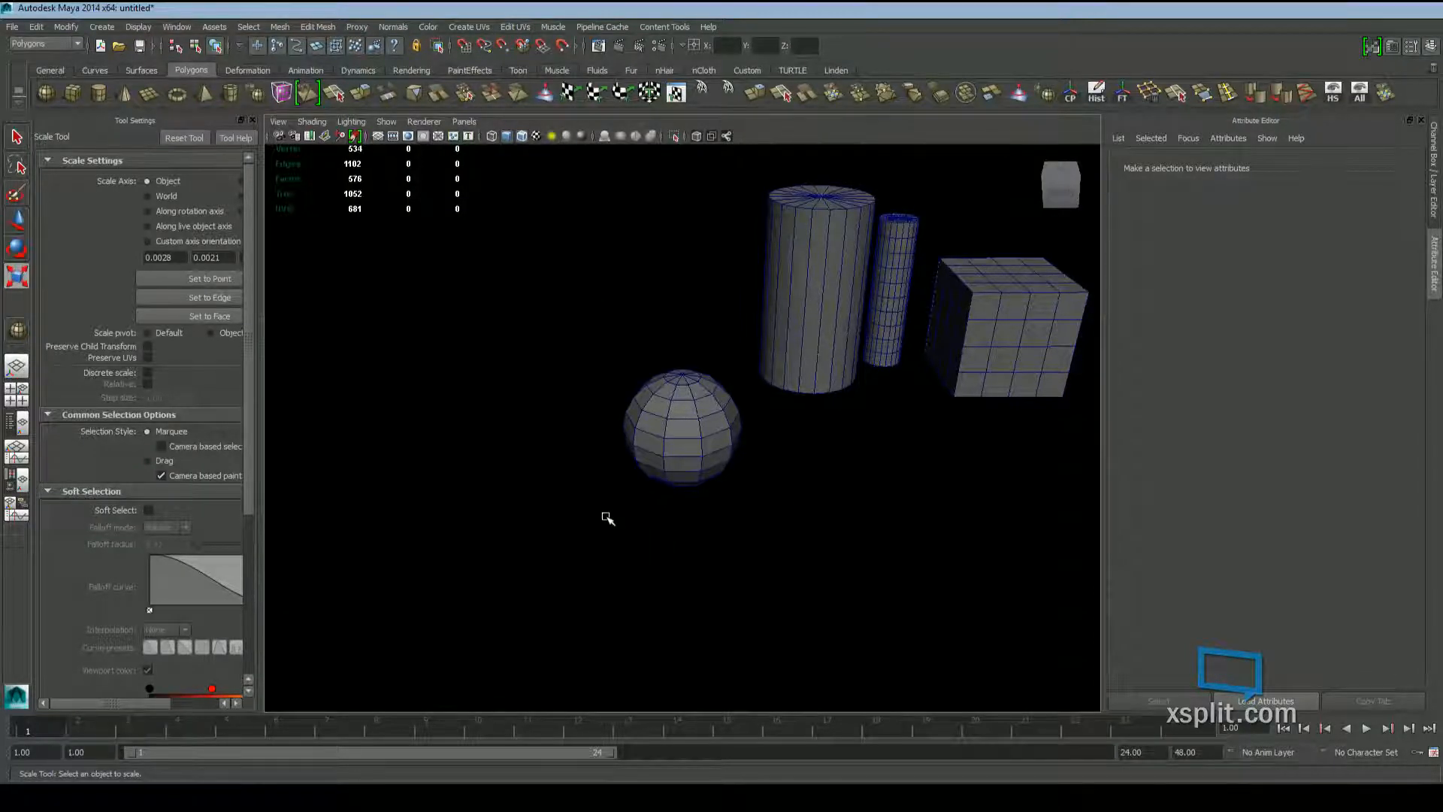
Examine the sphere's faceting and silhouette from close up and from far away at its current subdivision level
alt+drag(670, 488, 666, 444)
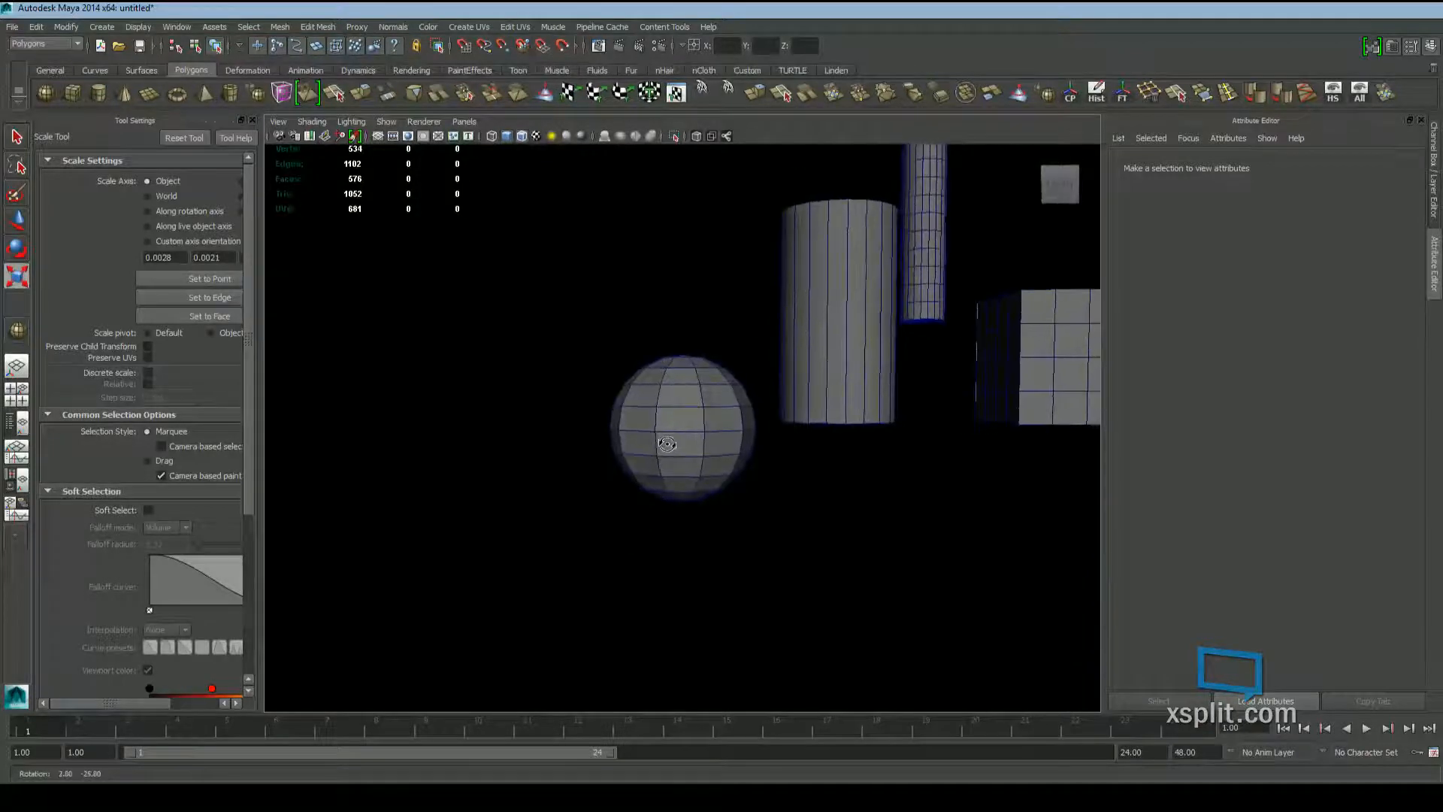
click(686, 423)
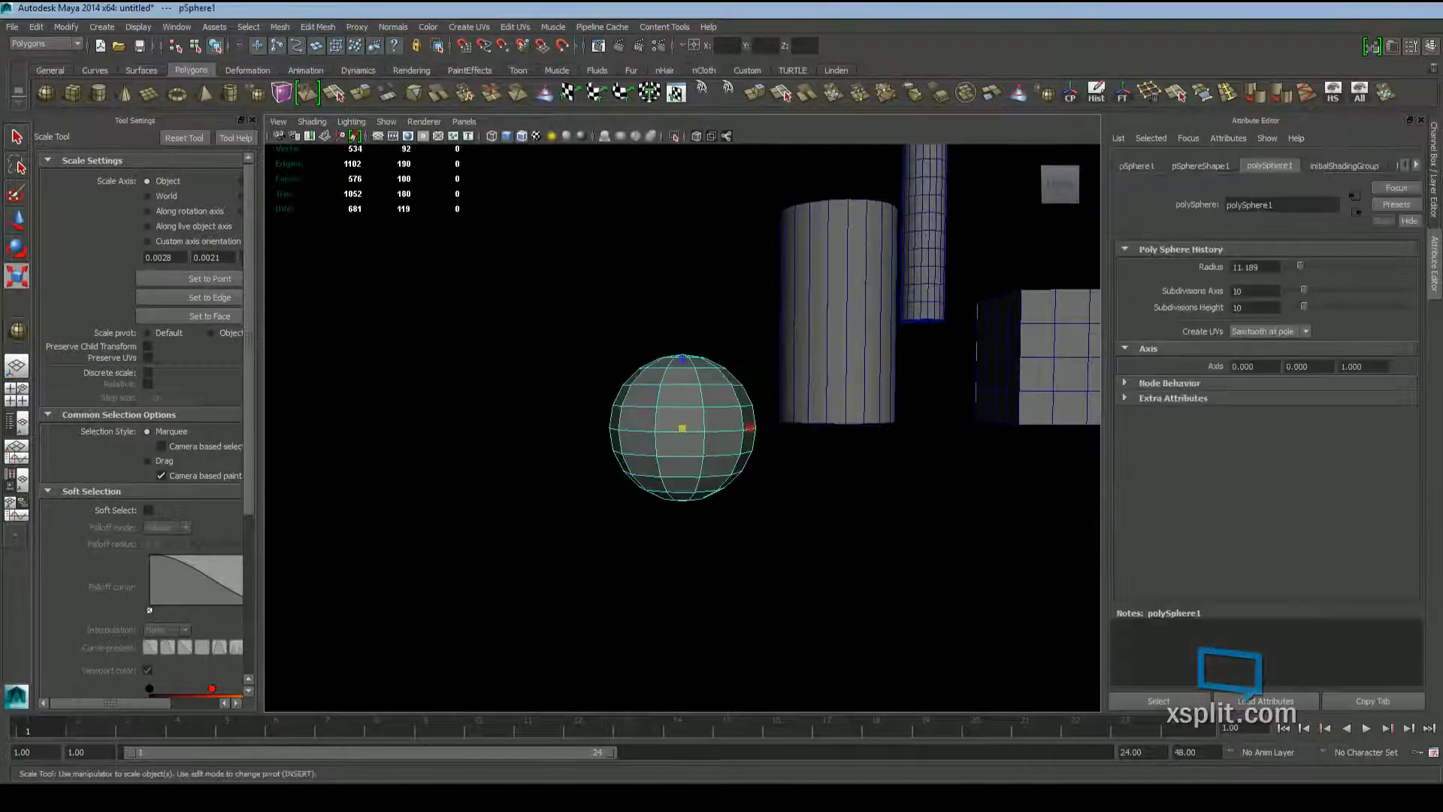
click(634, 237)
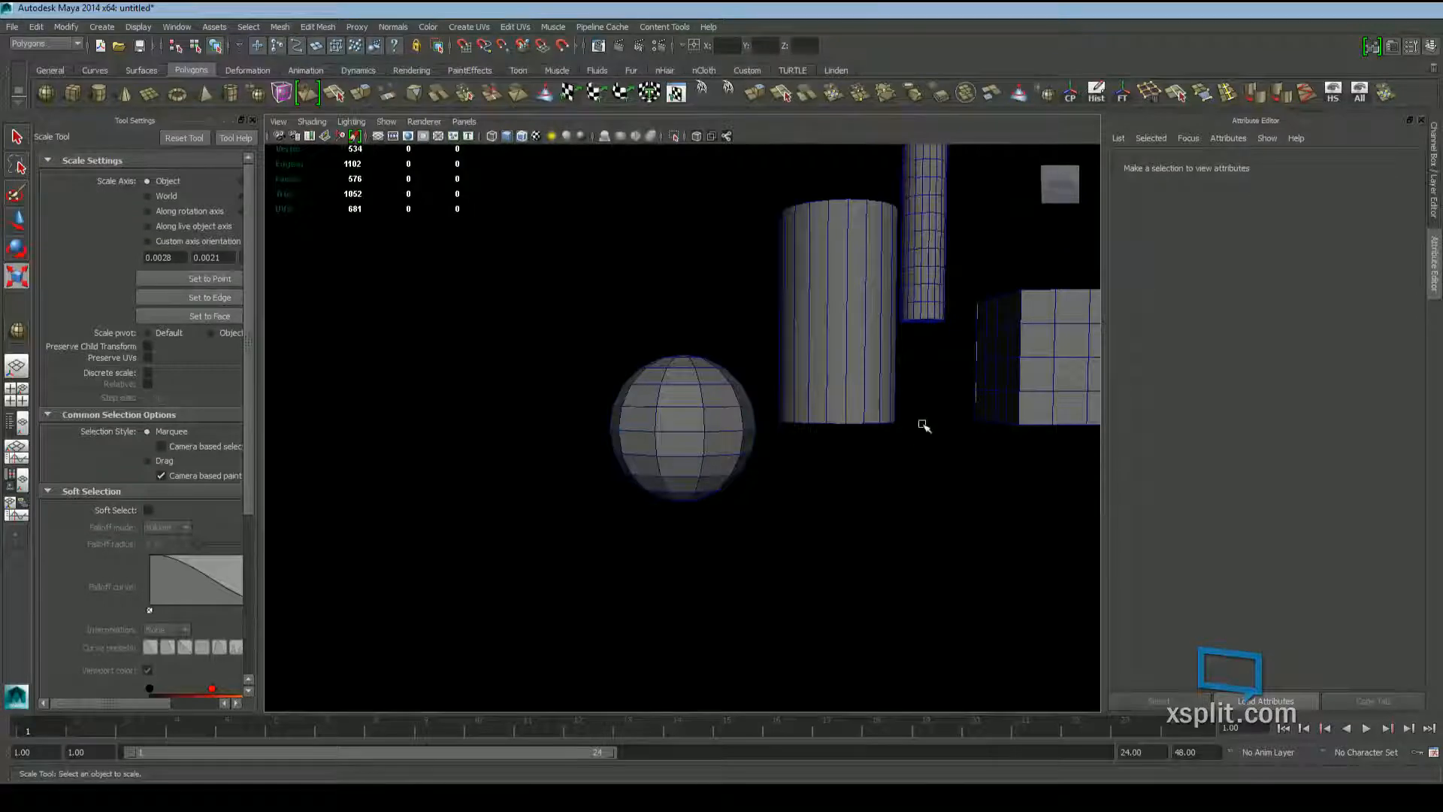
scroll(926, 423, up, 5)
alt+drag(918, 402, 940, 407)
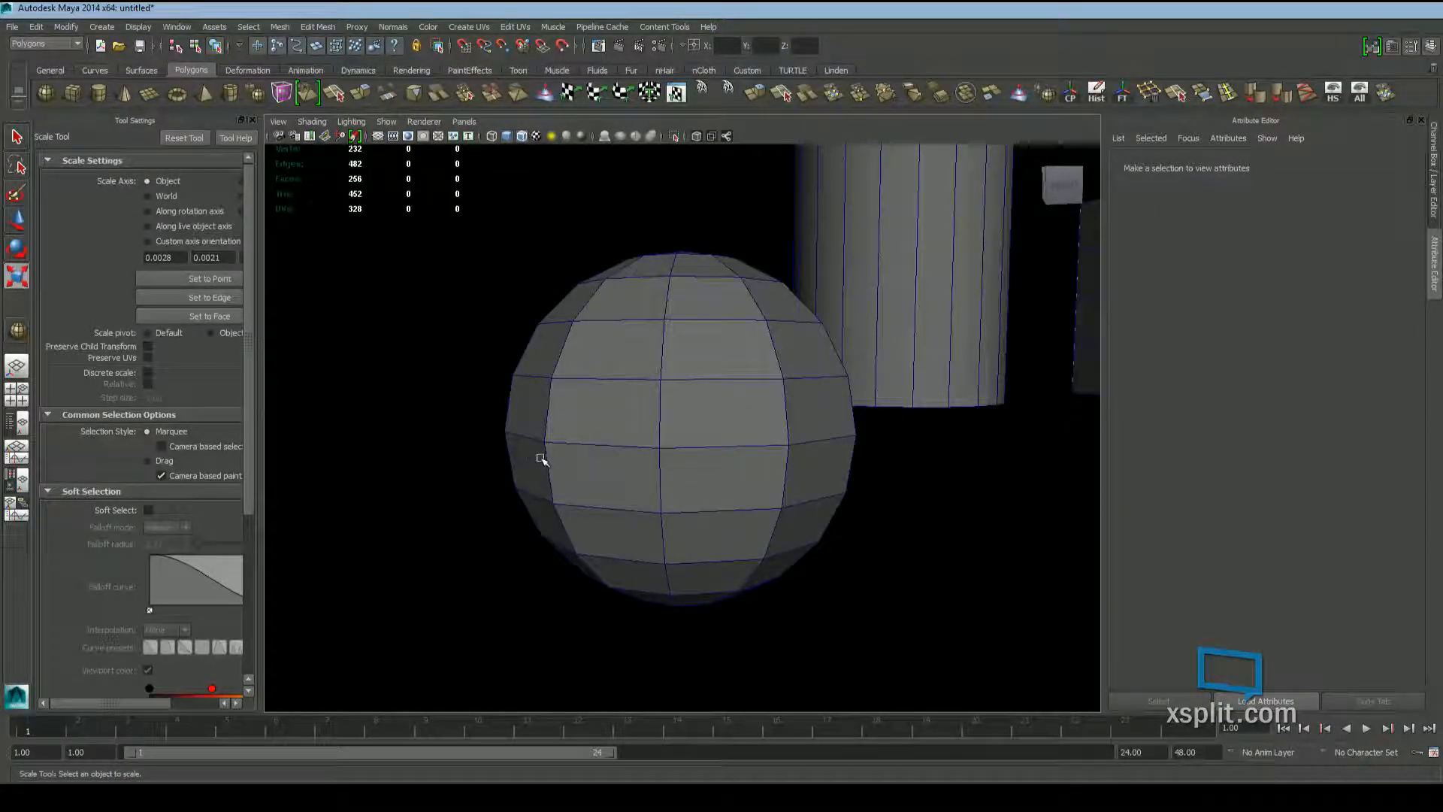
scroll(616, 431, up, 2)
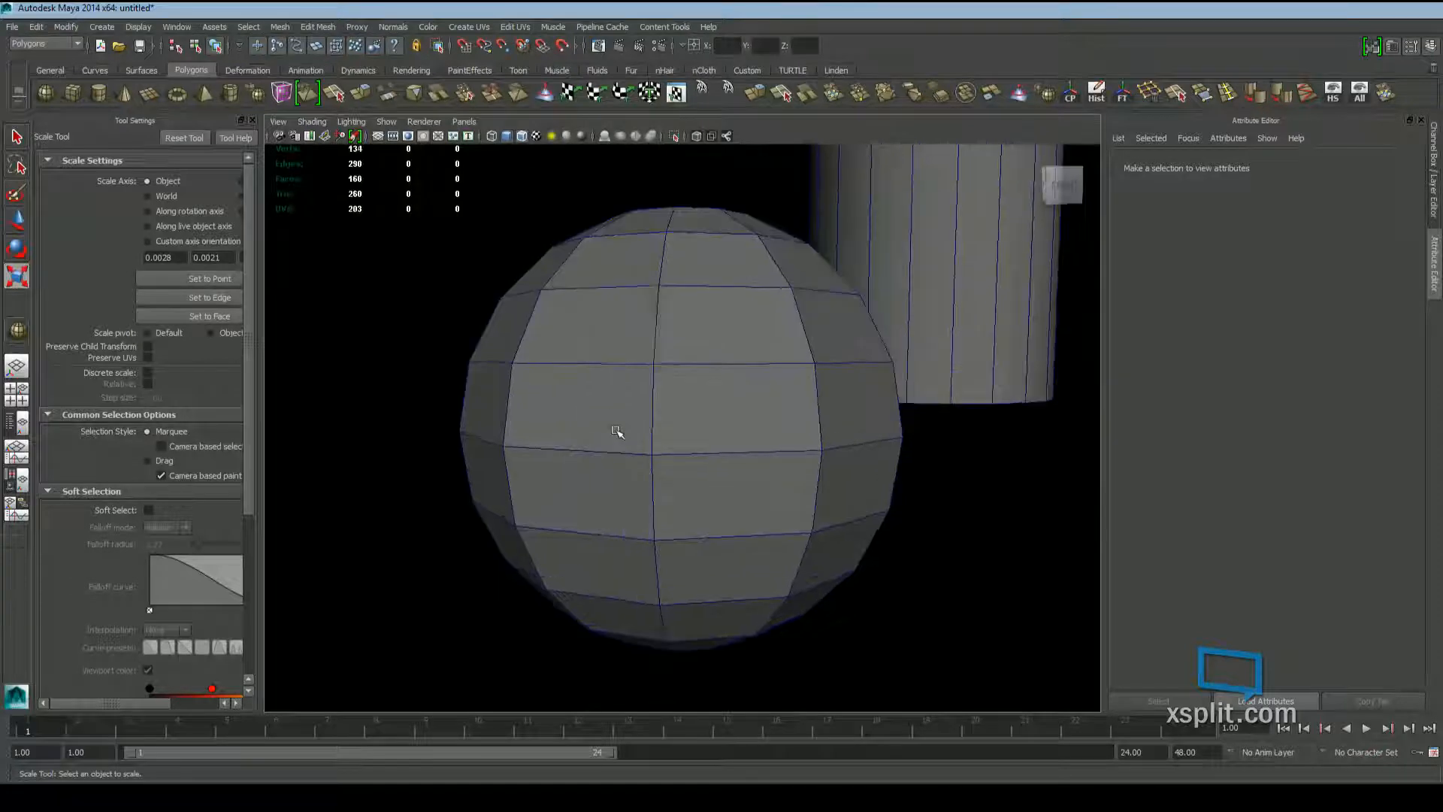
alt+drag(618, 431, 620, 441)
scroll(621, 413, down, 6)
mouse_move(650, 395)
alt+mouse_down()
mouse_move(661, 423)
mouse_move(655, 412)
alt+mouse_up()
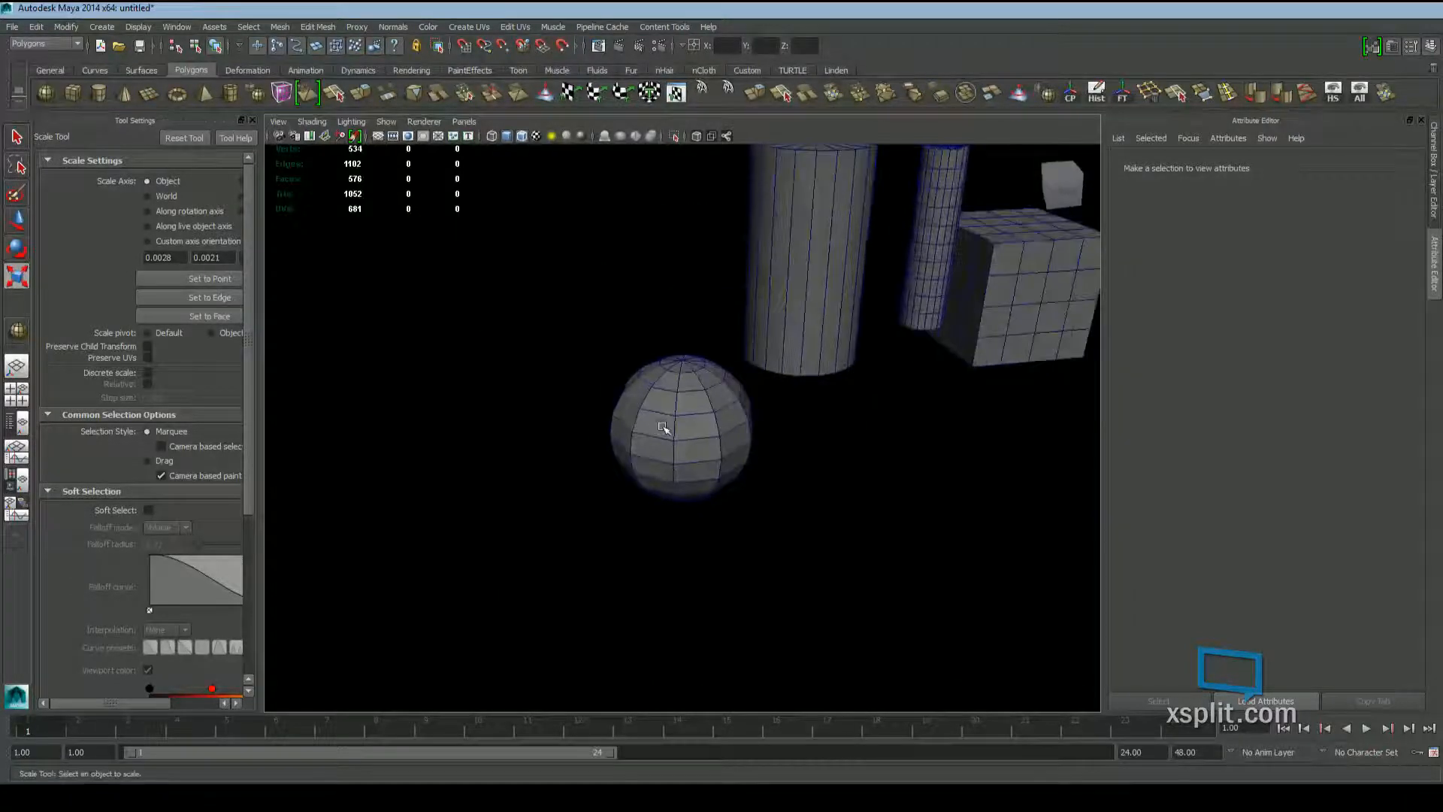
scroll(751, 443, down, 8)
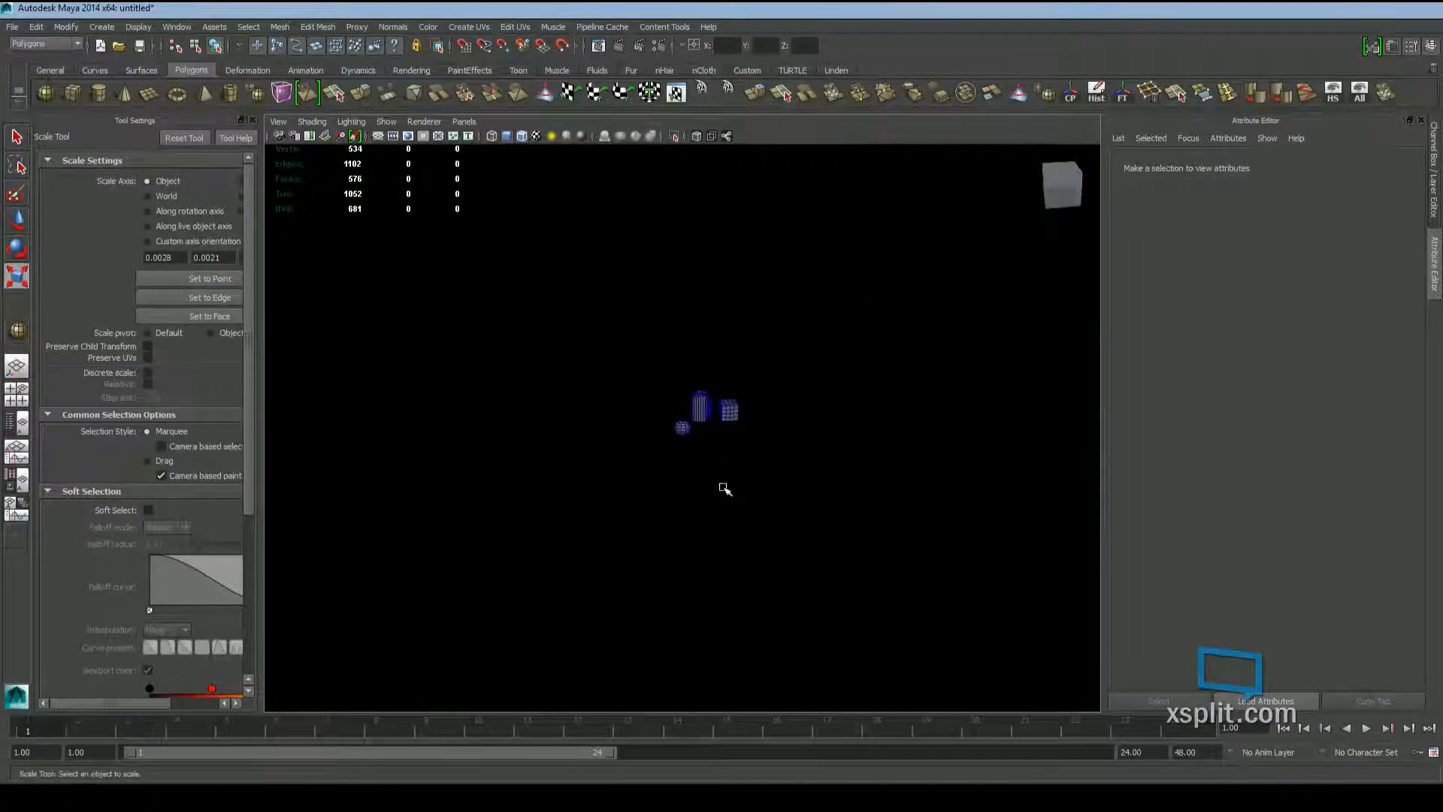
Turn off the wireframe overlay on shaded objects, soften the sphere's edges and deselect it
click(506, 136)
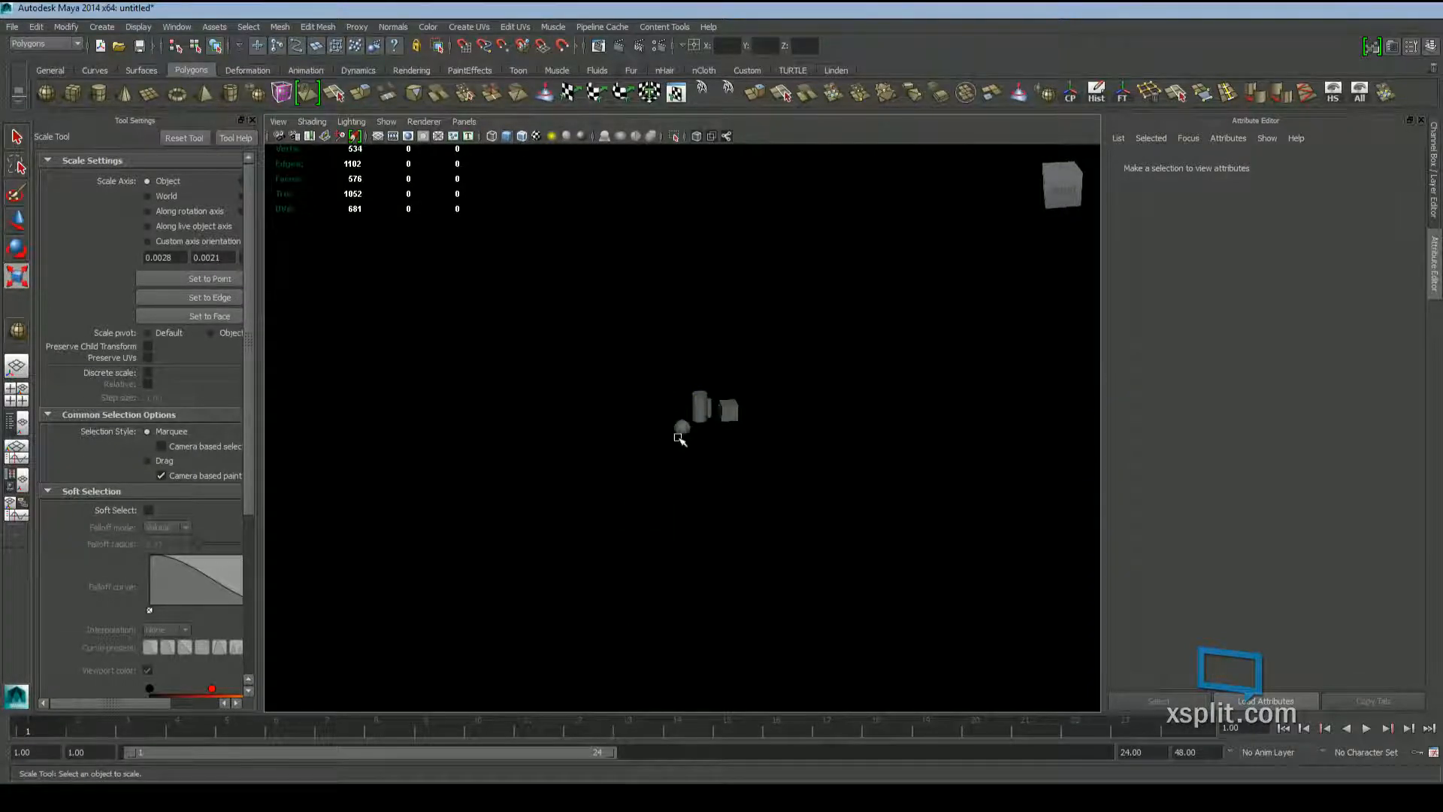
click(680, 430)
click(1122, 93)
click(1097, 93)
click(849, 316)
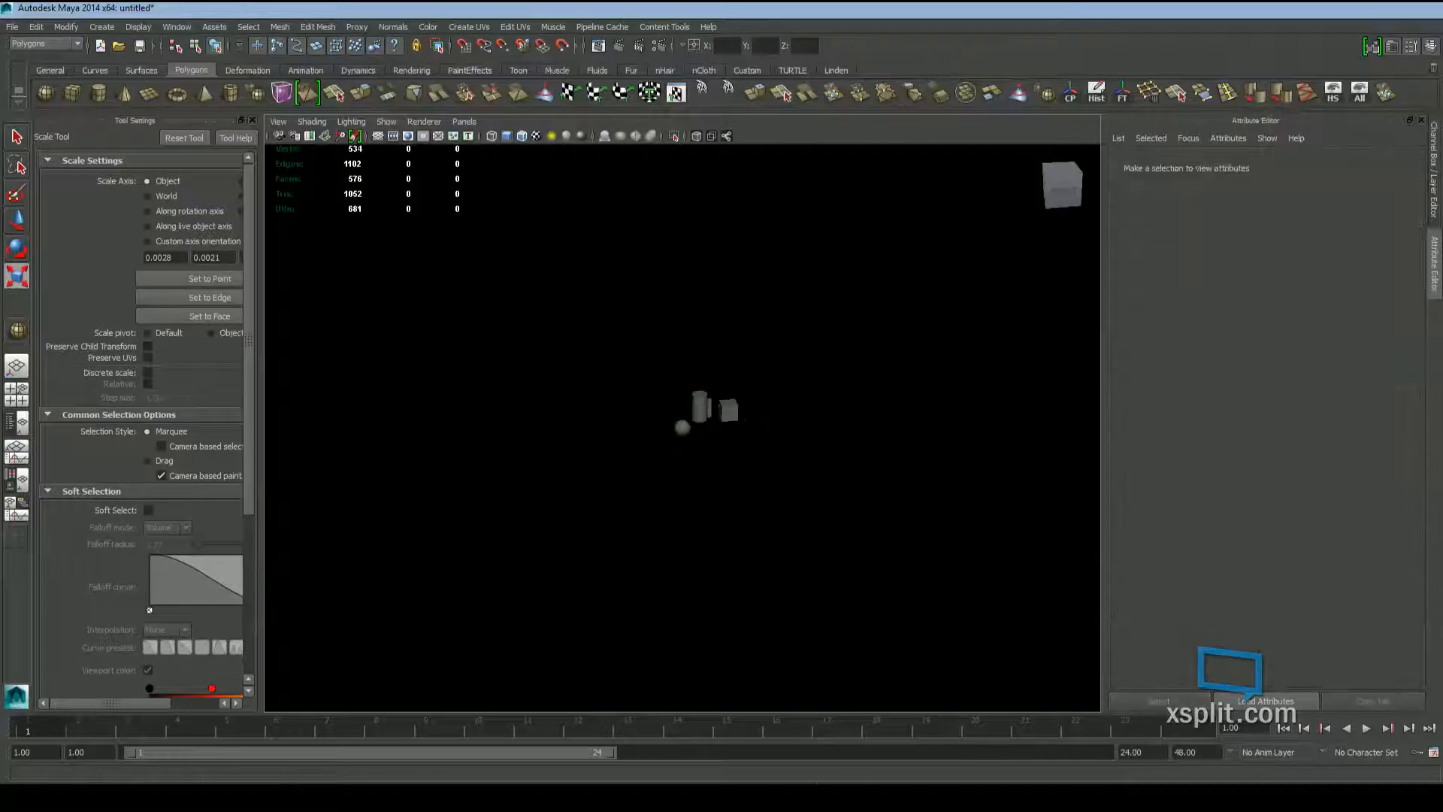
Raise the sphere's axis and height subdivisions in stages to 12, 15 and finally 25 each
scroll(876, 406, up, 10)
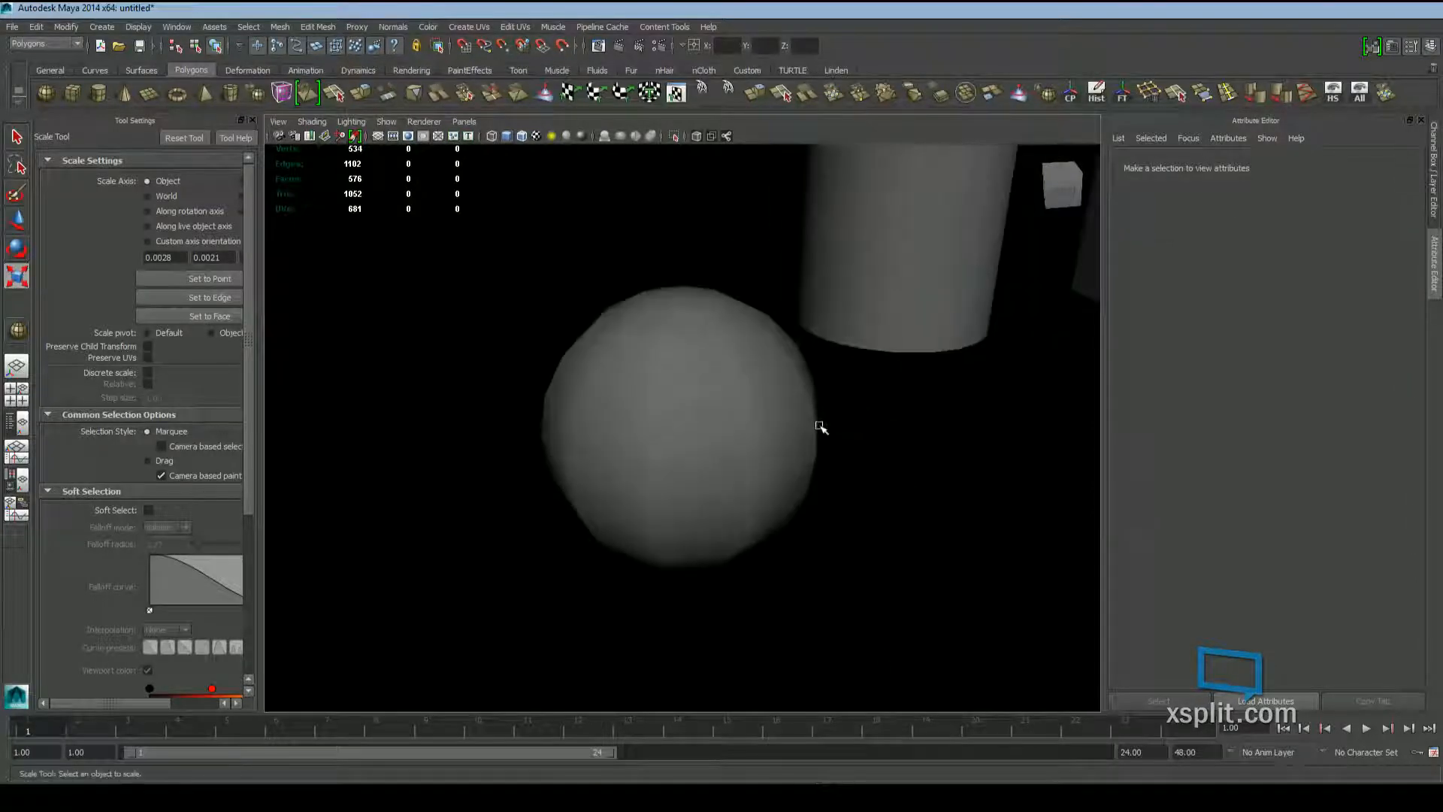
scroll(780, 446, up, 5)
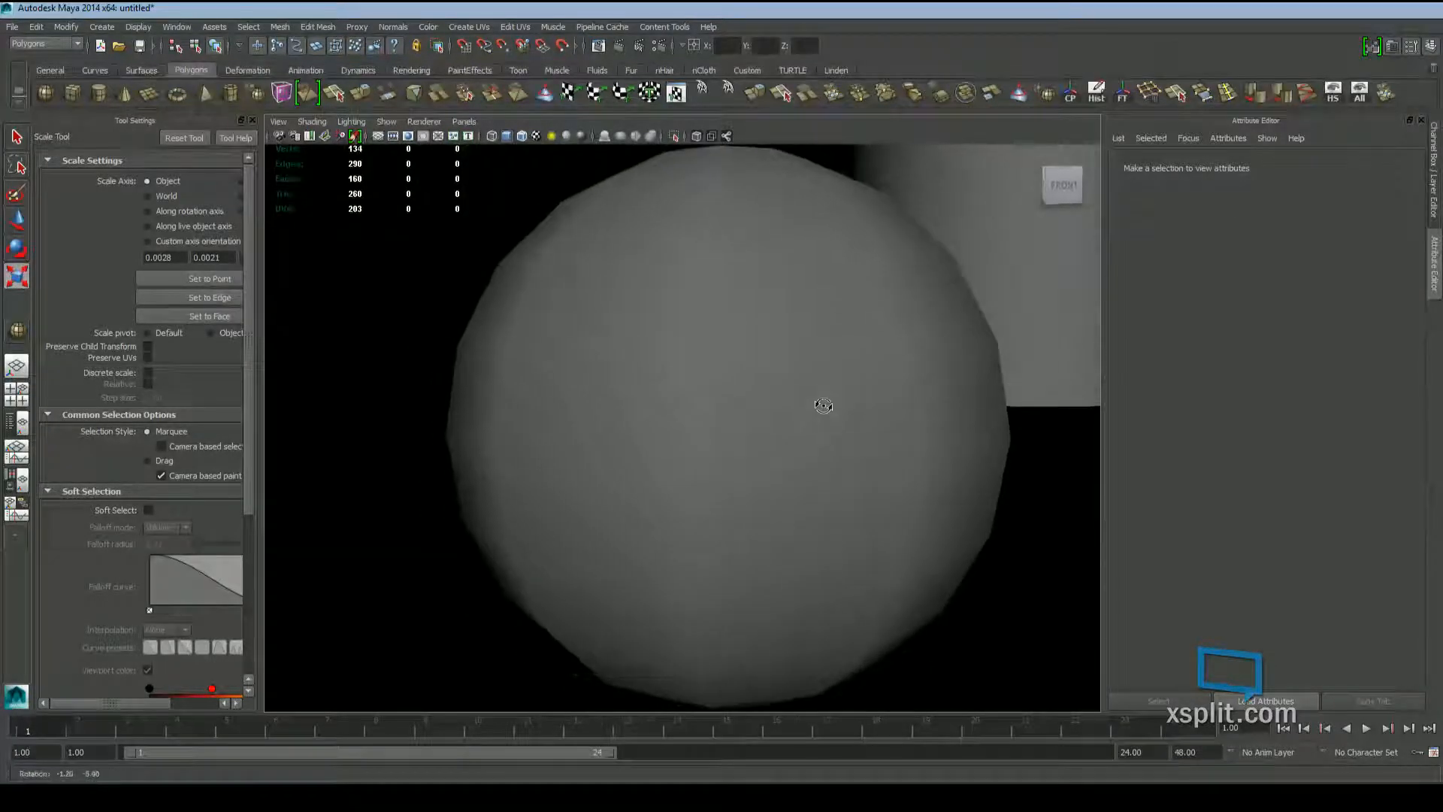
scroll(765, 408, down, 3)
click(759, 389)
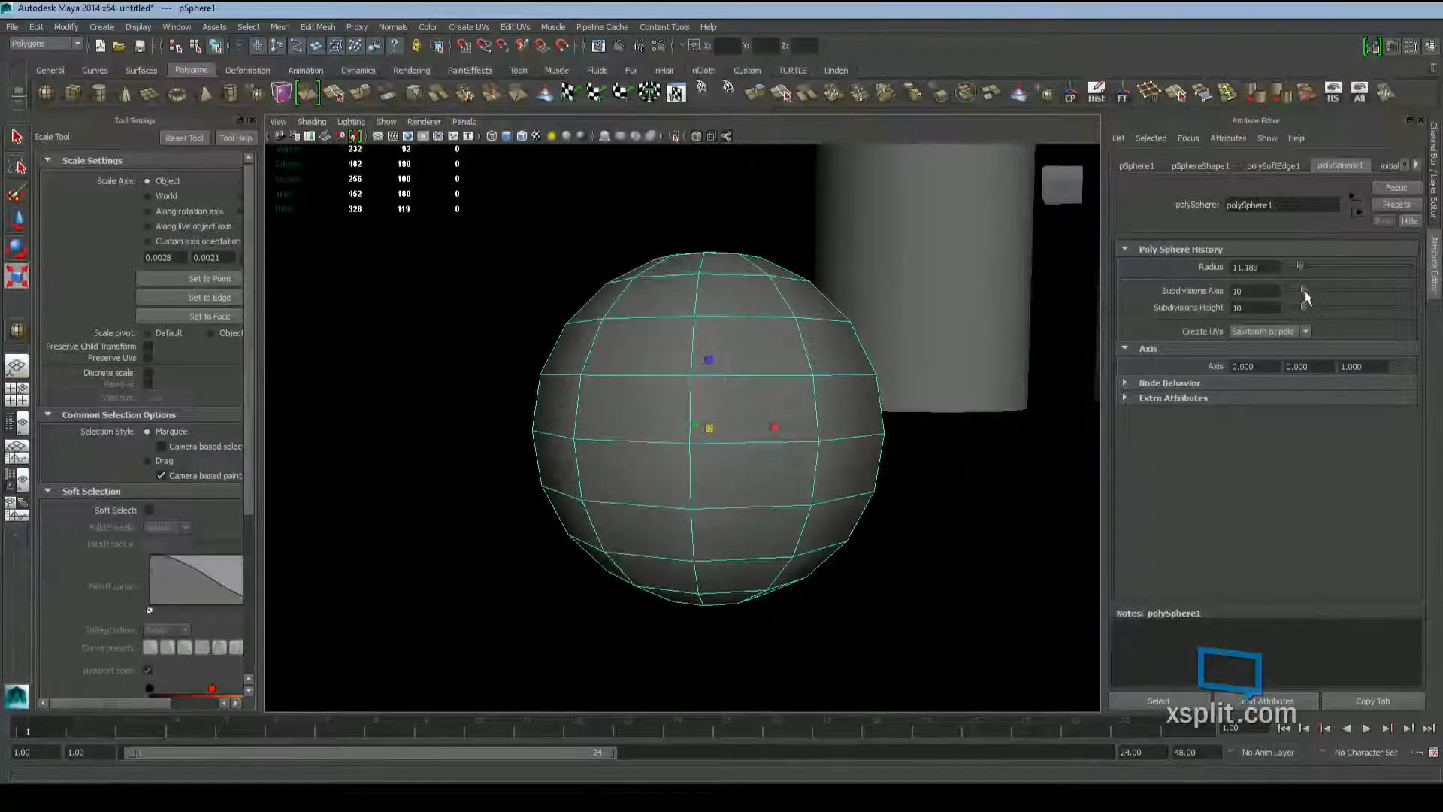
drag(1304, 293, 1309, 308)
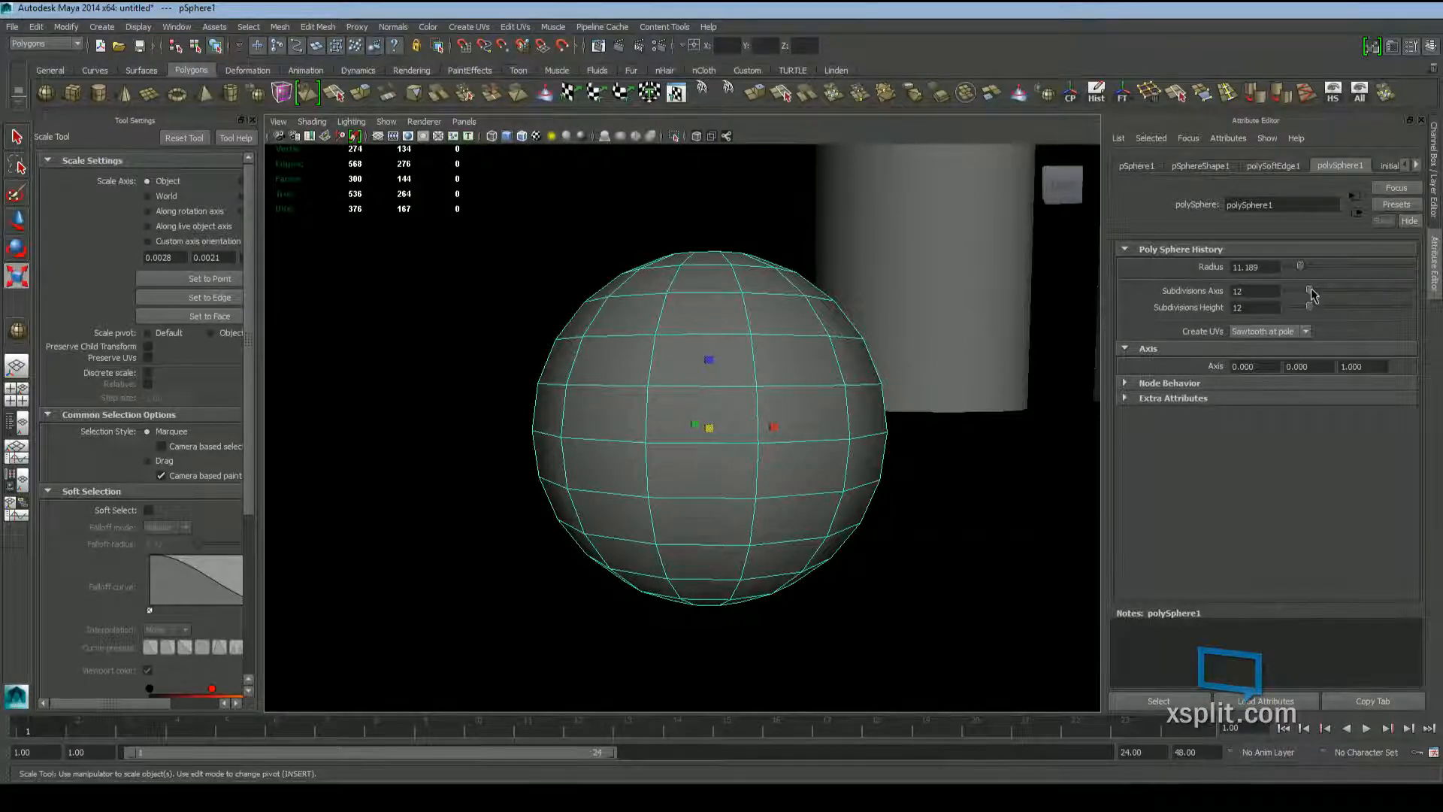
drag(1311, 290, 1318, 308)
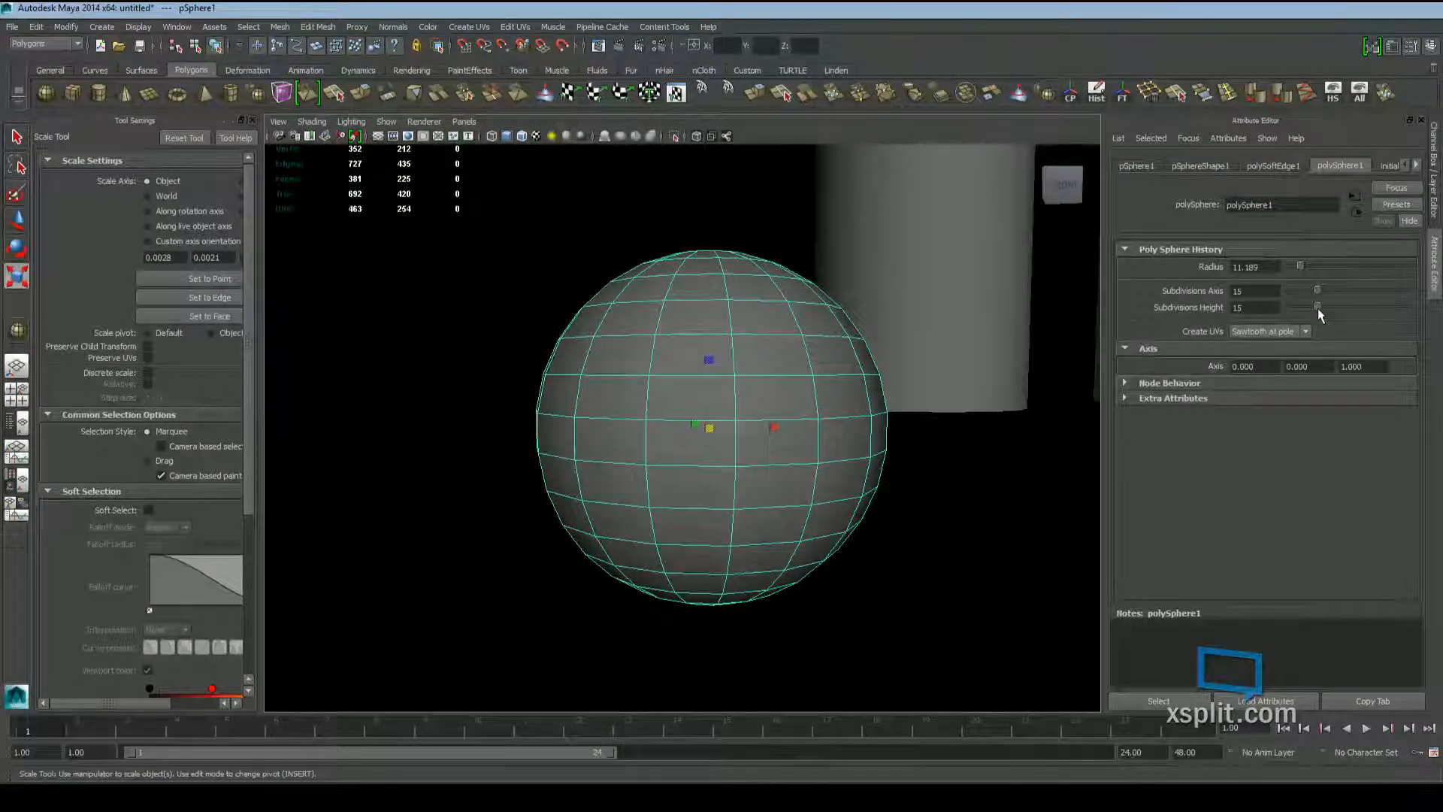
click(1343, 290)
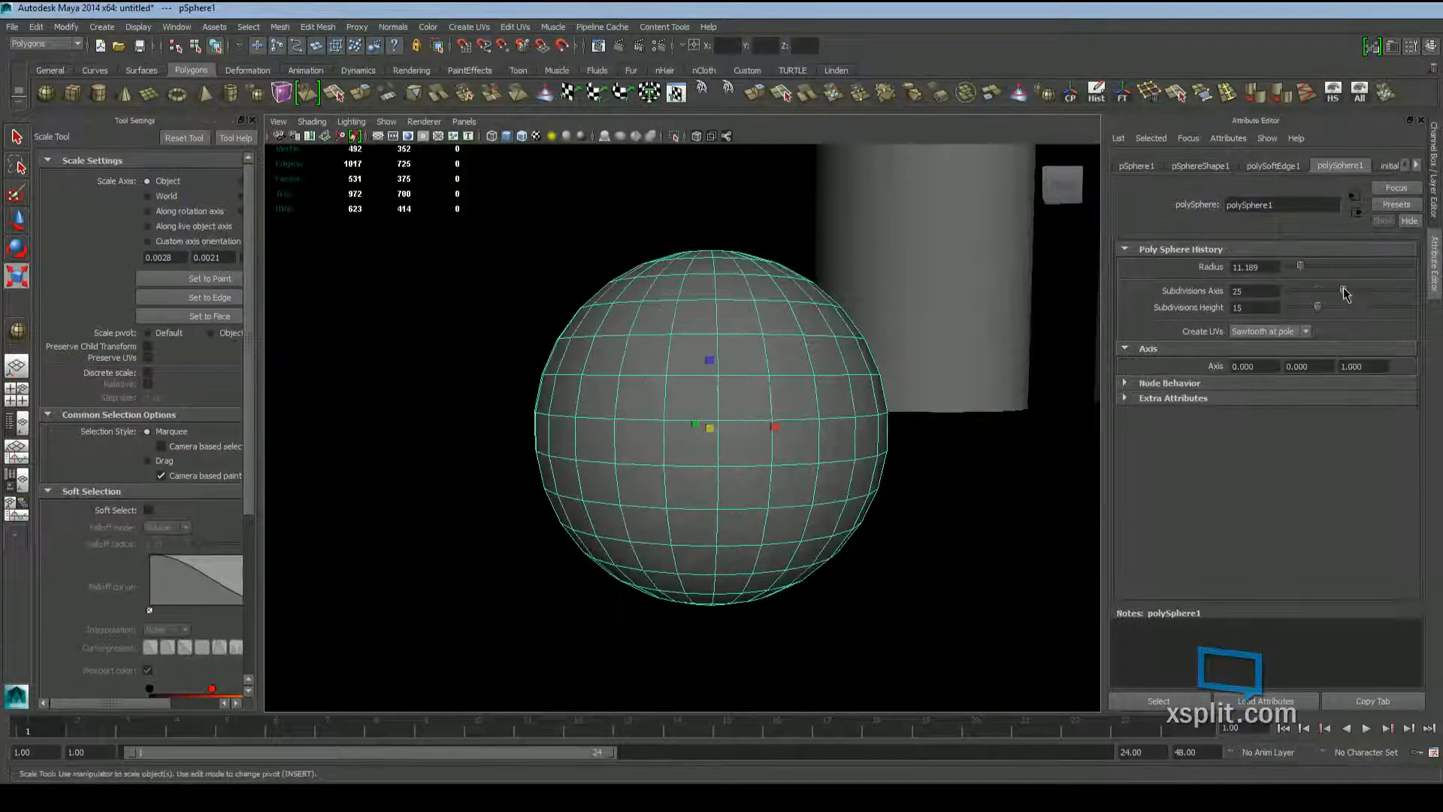
click(1346, 304)
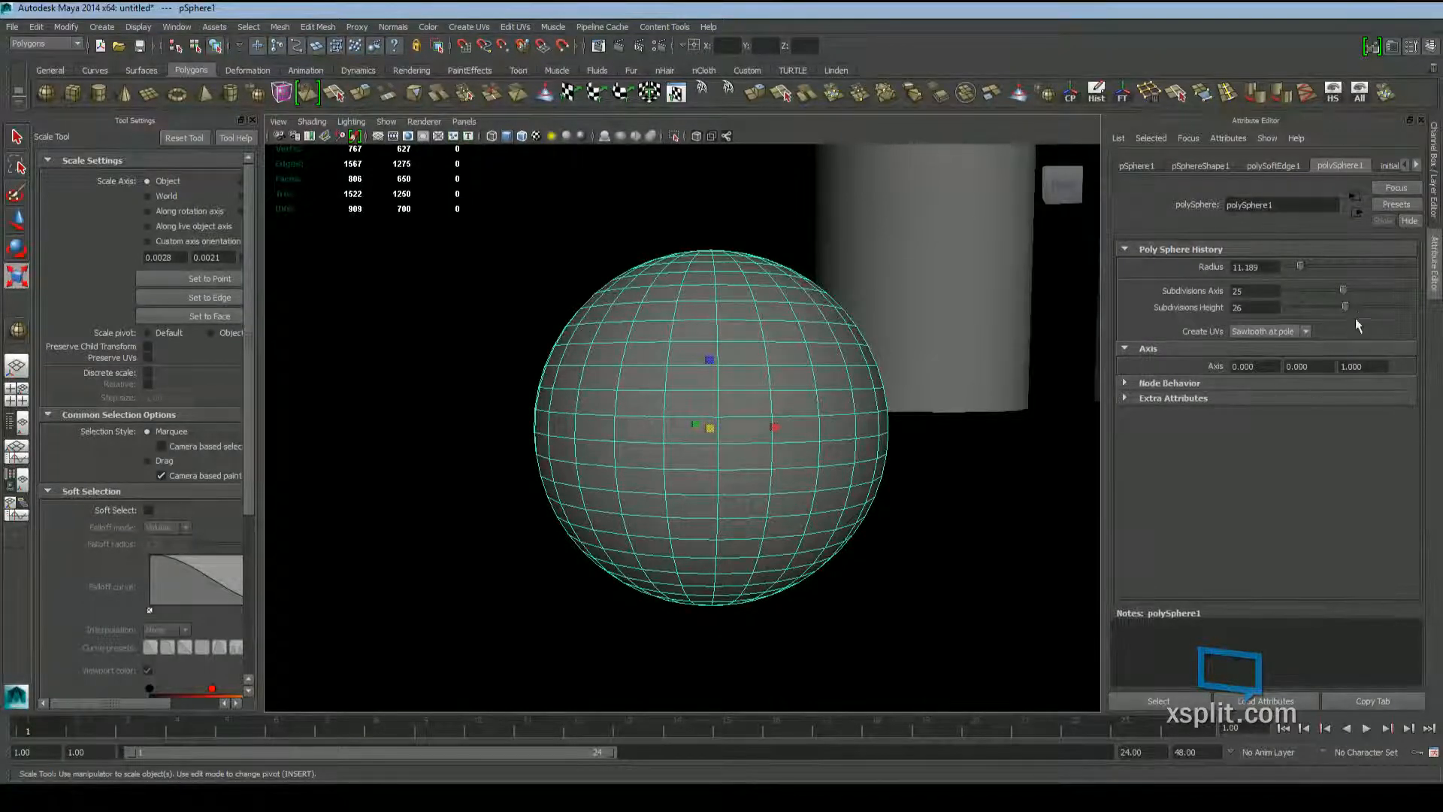
drag(1345, 309, 1344, 309)
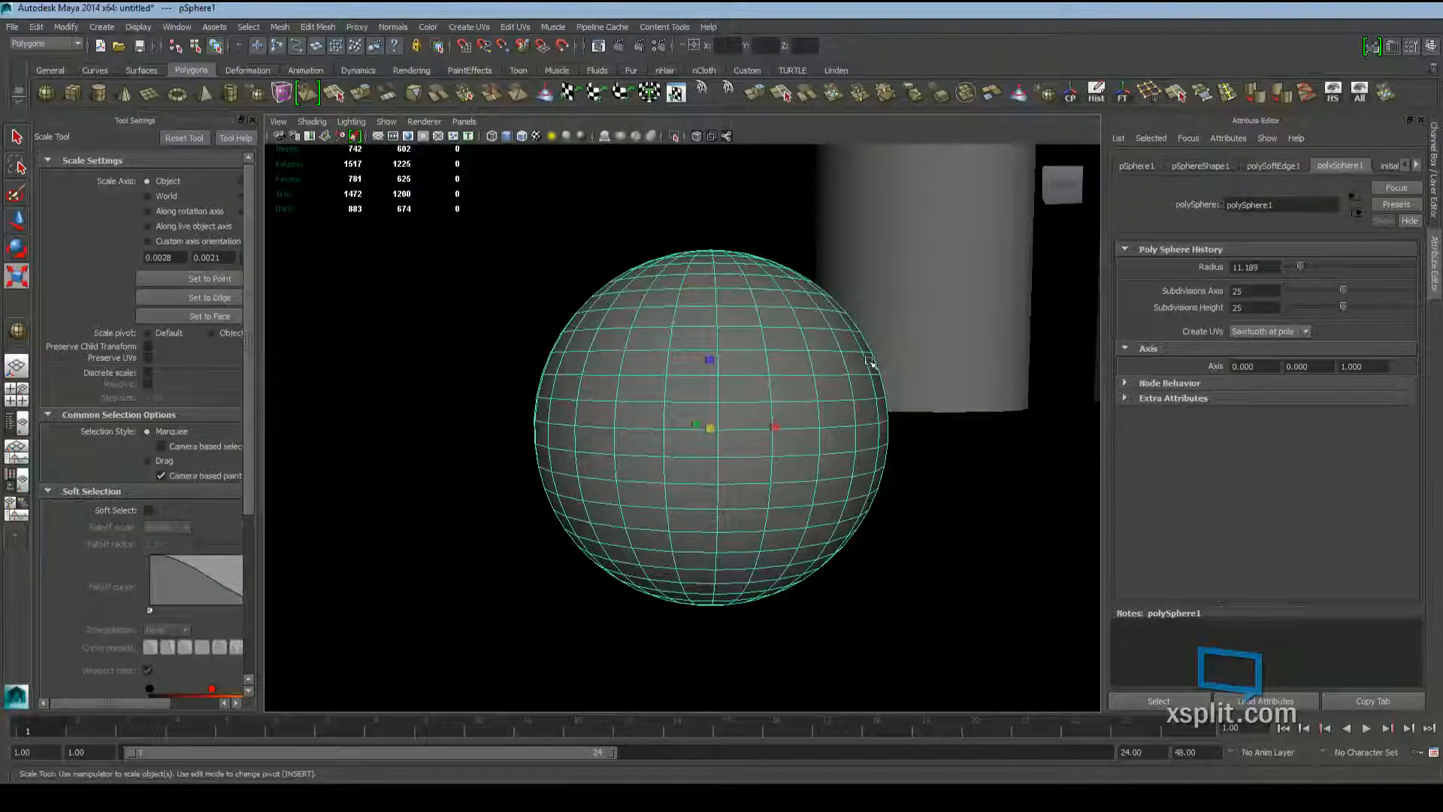
Switch the sphere to face selection and marquee-select a block of its faces
scroll(761, 391, down, 5)
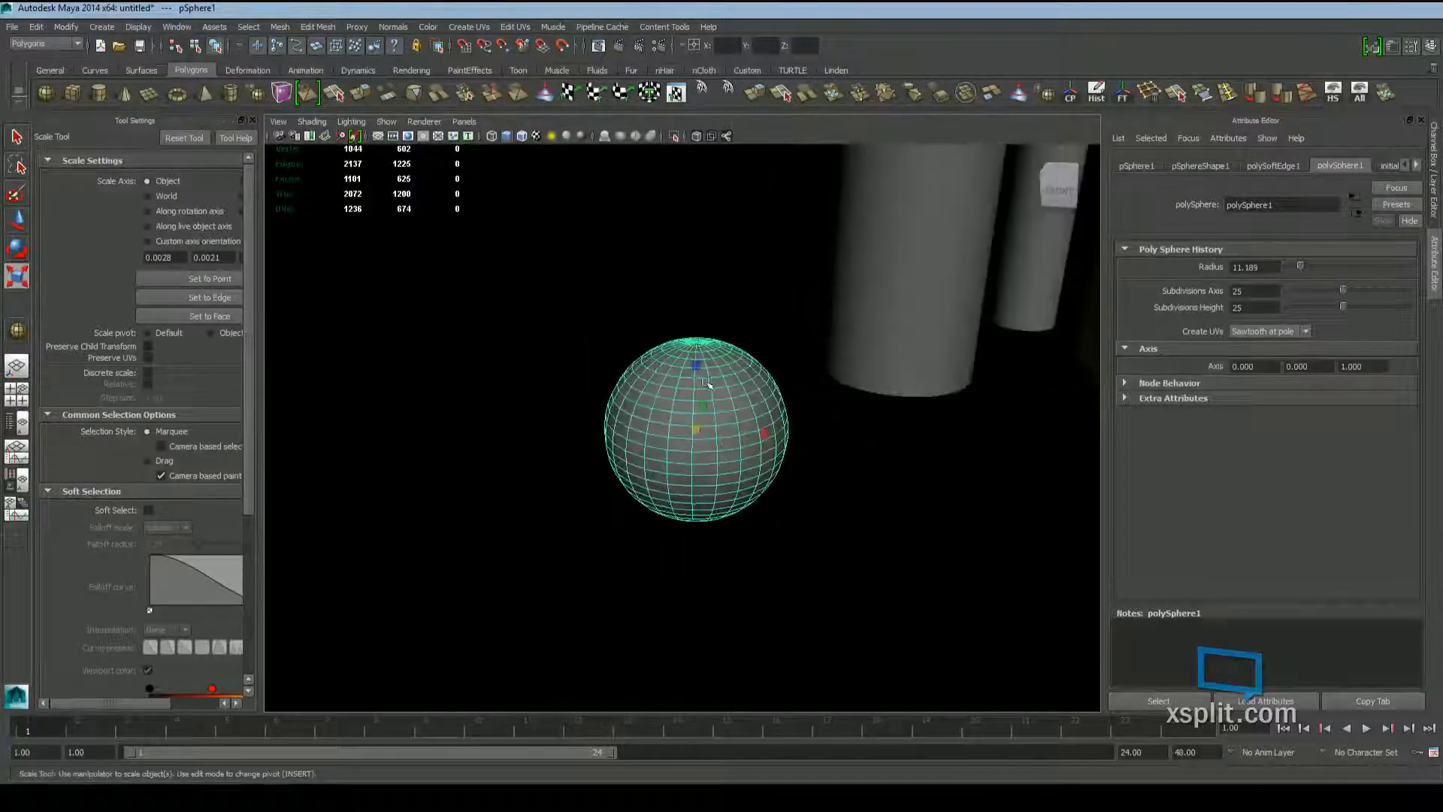
scroll(730, 511, up, 5)
scroll(747, 486, down, 4)
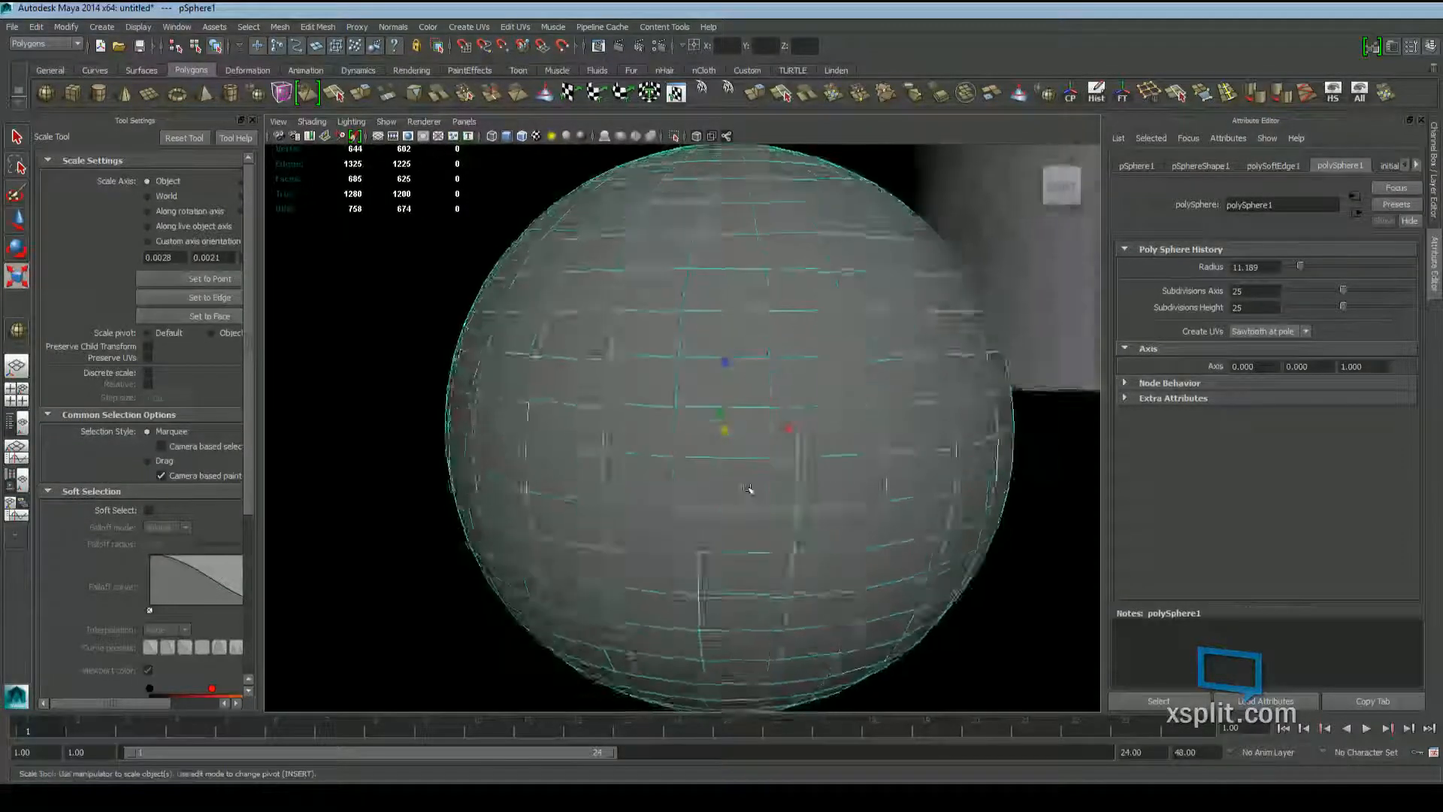
right_drag(690, 408, 691, 444)
drag(574, 302, 772, 412)
alt+drag(756, 627, 657, 480)
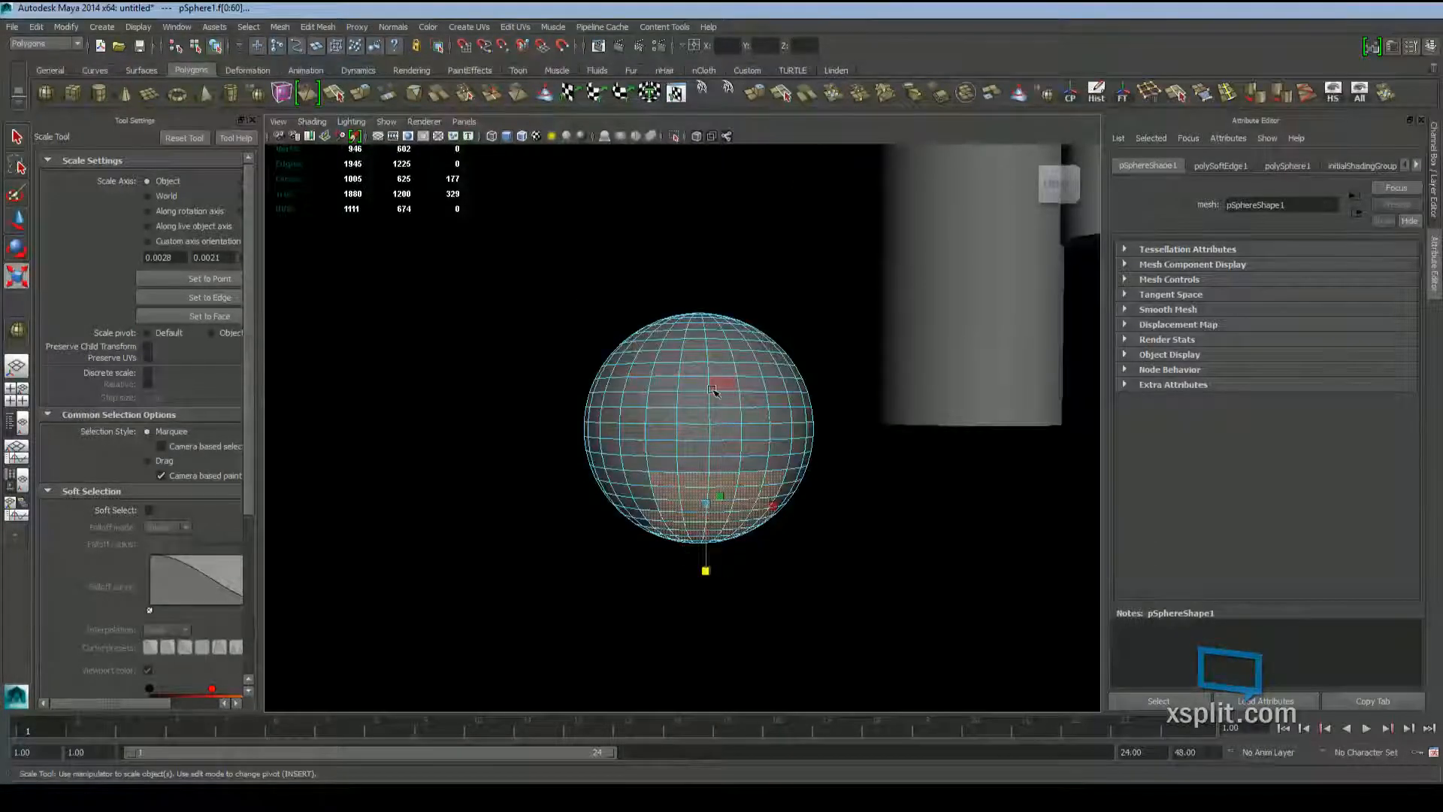
Switch the sphere to vertex selection and marquee-select a large group of its vertices
right_drag(709, 387, 659, 389)
drag(548, 289, 719, 480)
drag(833, 343, 708, 740)
drag(599, 289, 751, 481)
alt+drag(684, 442, 755, 504)
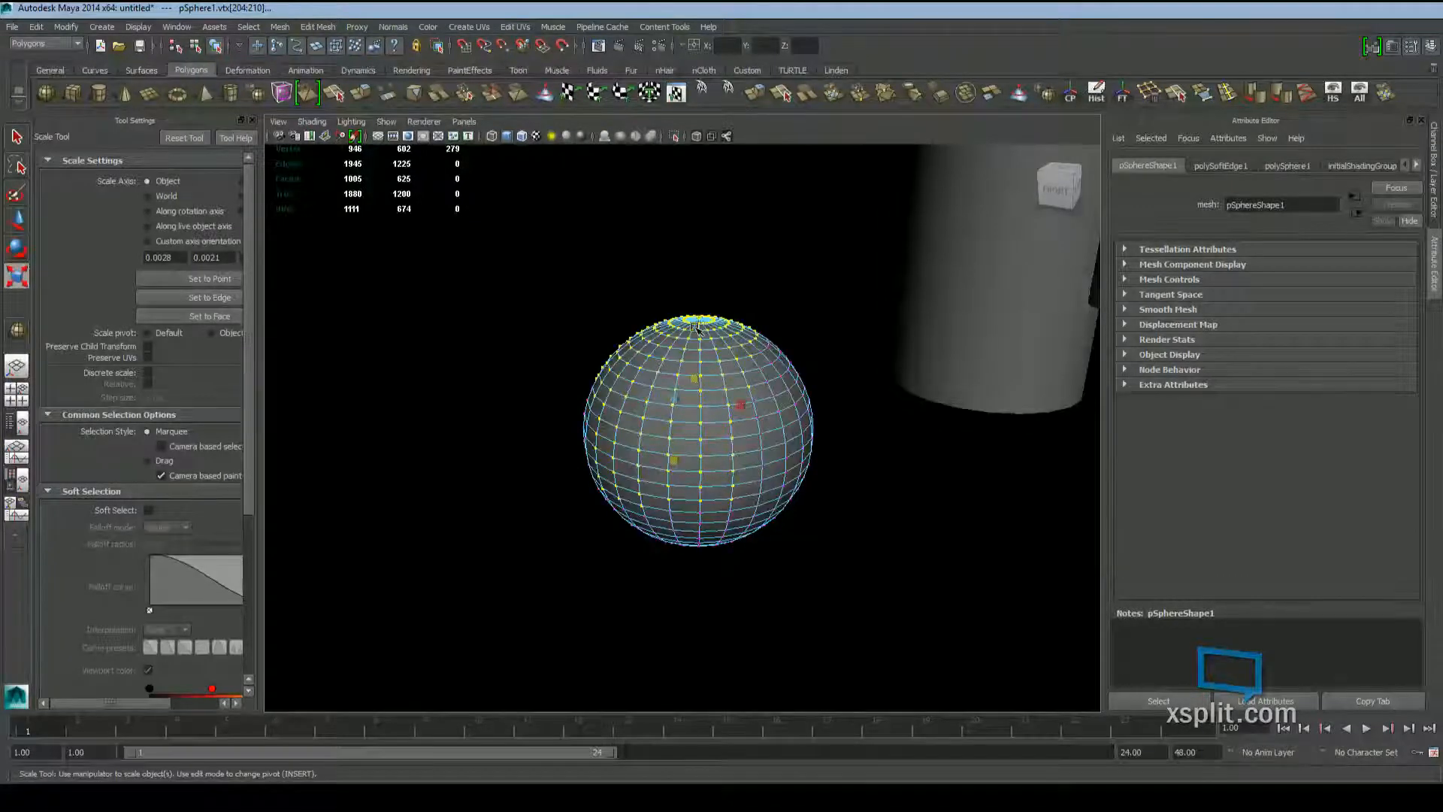
Switch the sphere to edge selection and select four horizontal edge loops around it with the Select Tool
right_drag(705, 389, 695, 333)
key(q)
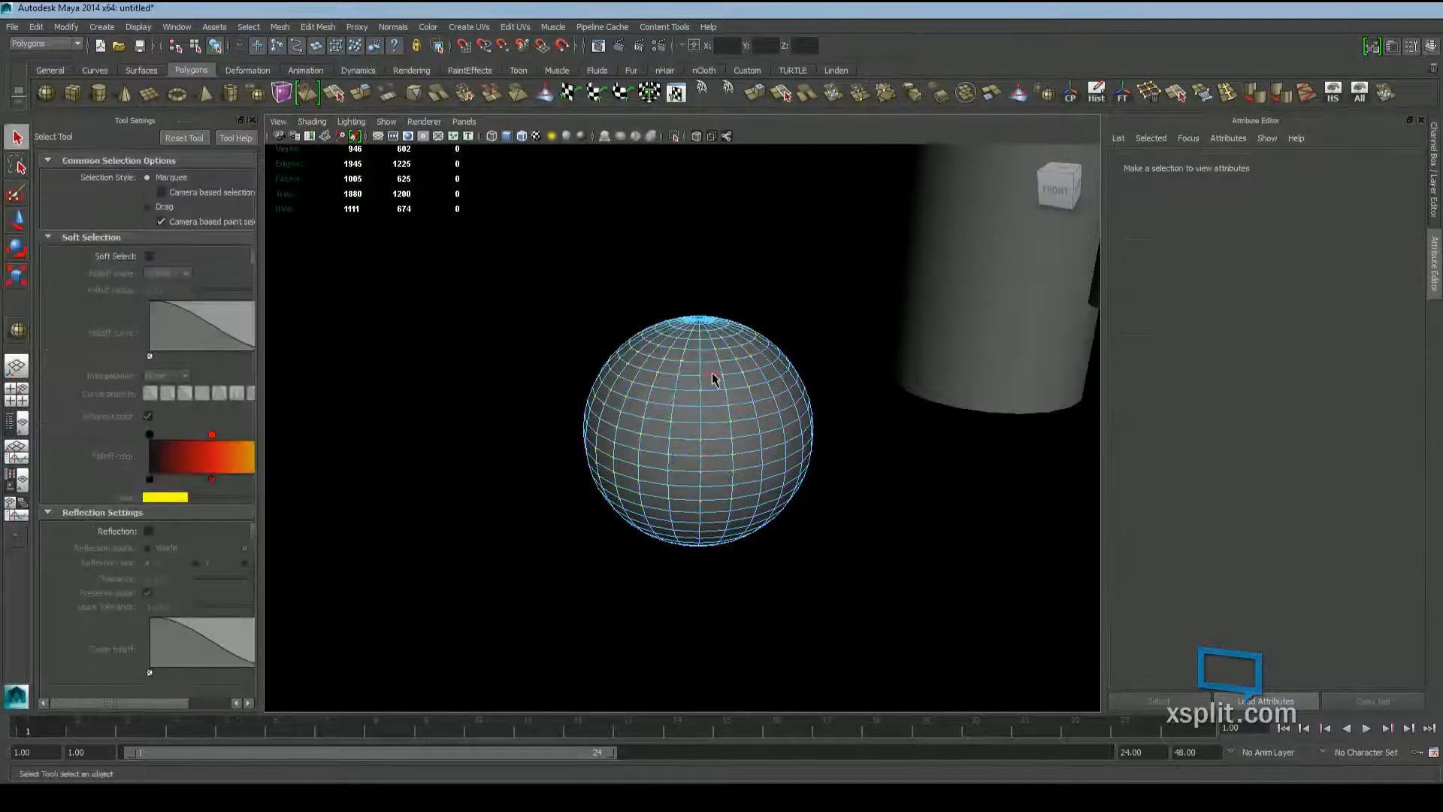
double_click(711, 374)
shift+double_click(712, 390)
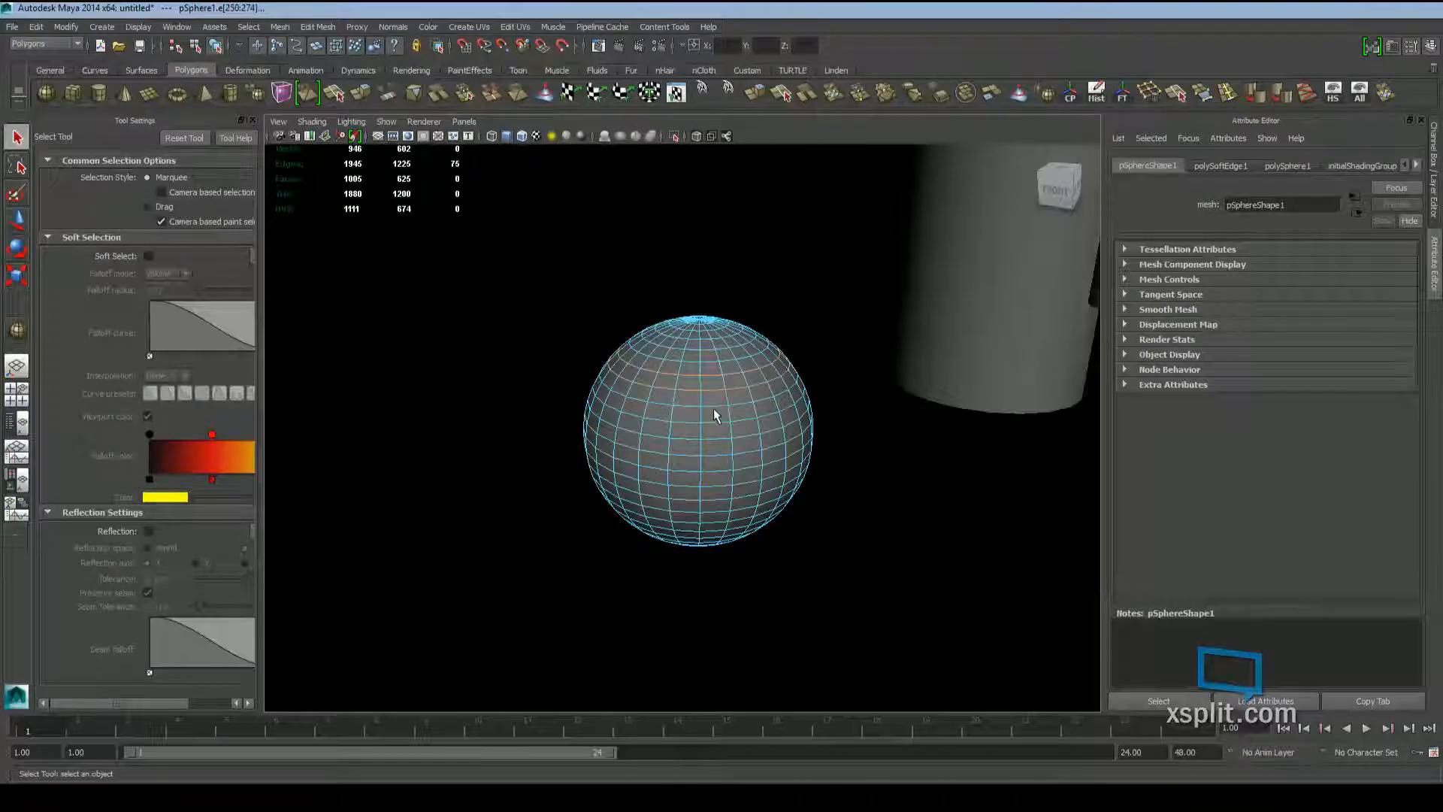
shift+double_click(713, 407)
shift+double_click(717, 499)
alt+drag(753, 604, 782, 482)
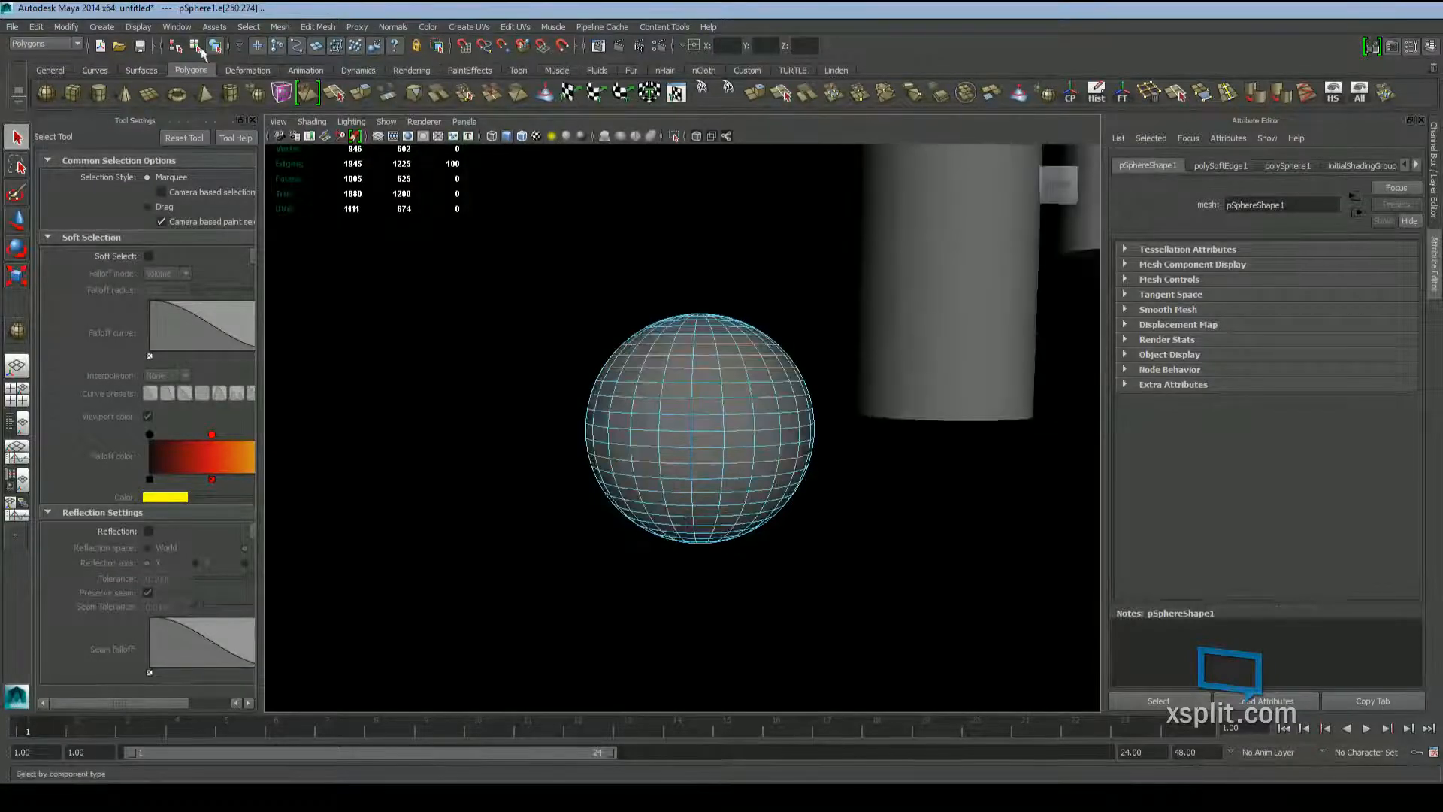
Return to object selection and delete the sphere and both cylinders, keeping only the cube
click(197, 47)
click(215, 46)
scroll(776, 383, down, 2)
scroll(776, 383, down, 3)
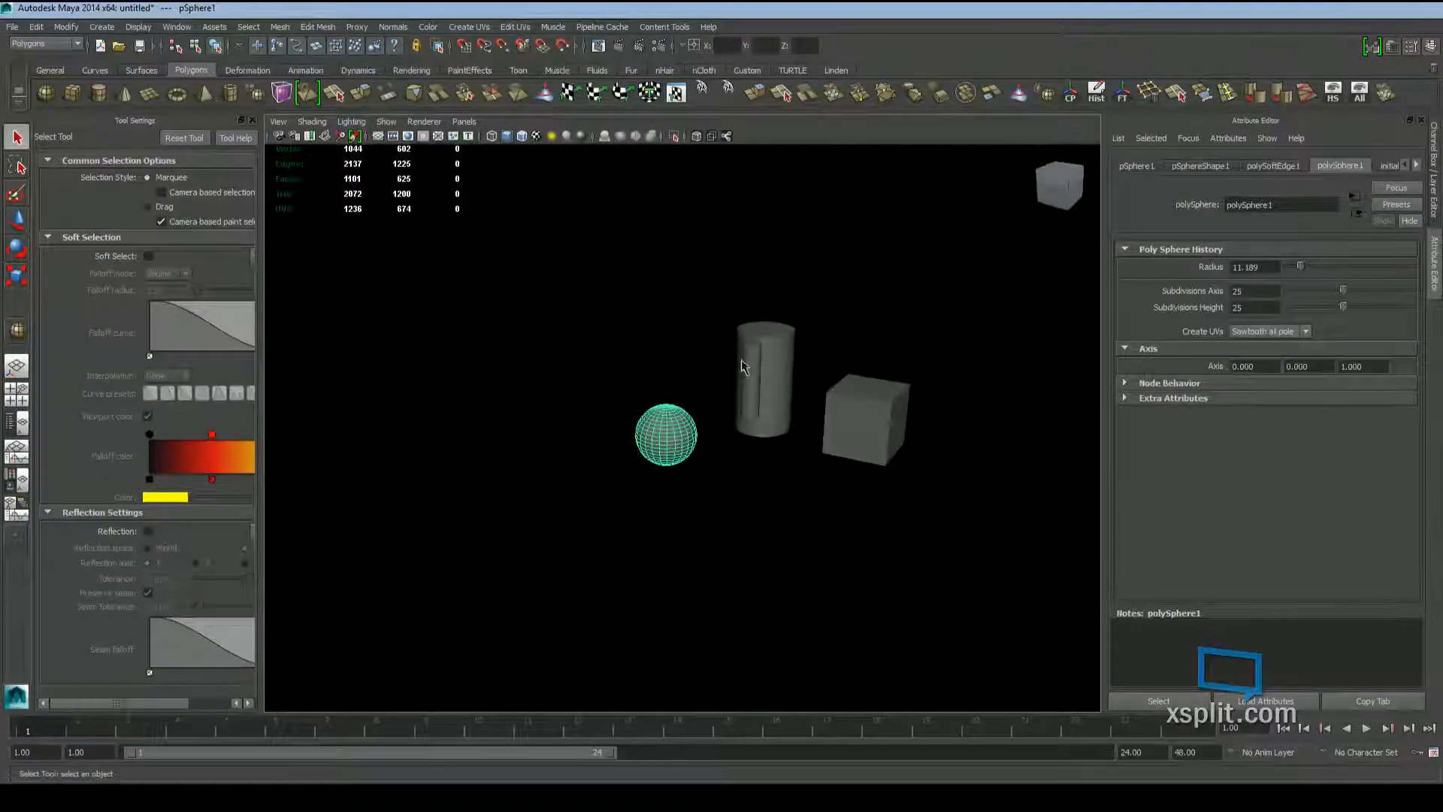
click(779, 329)
key(Delete)
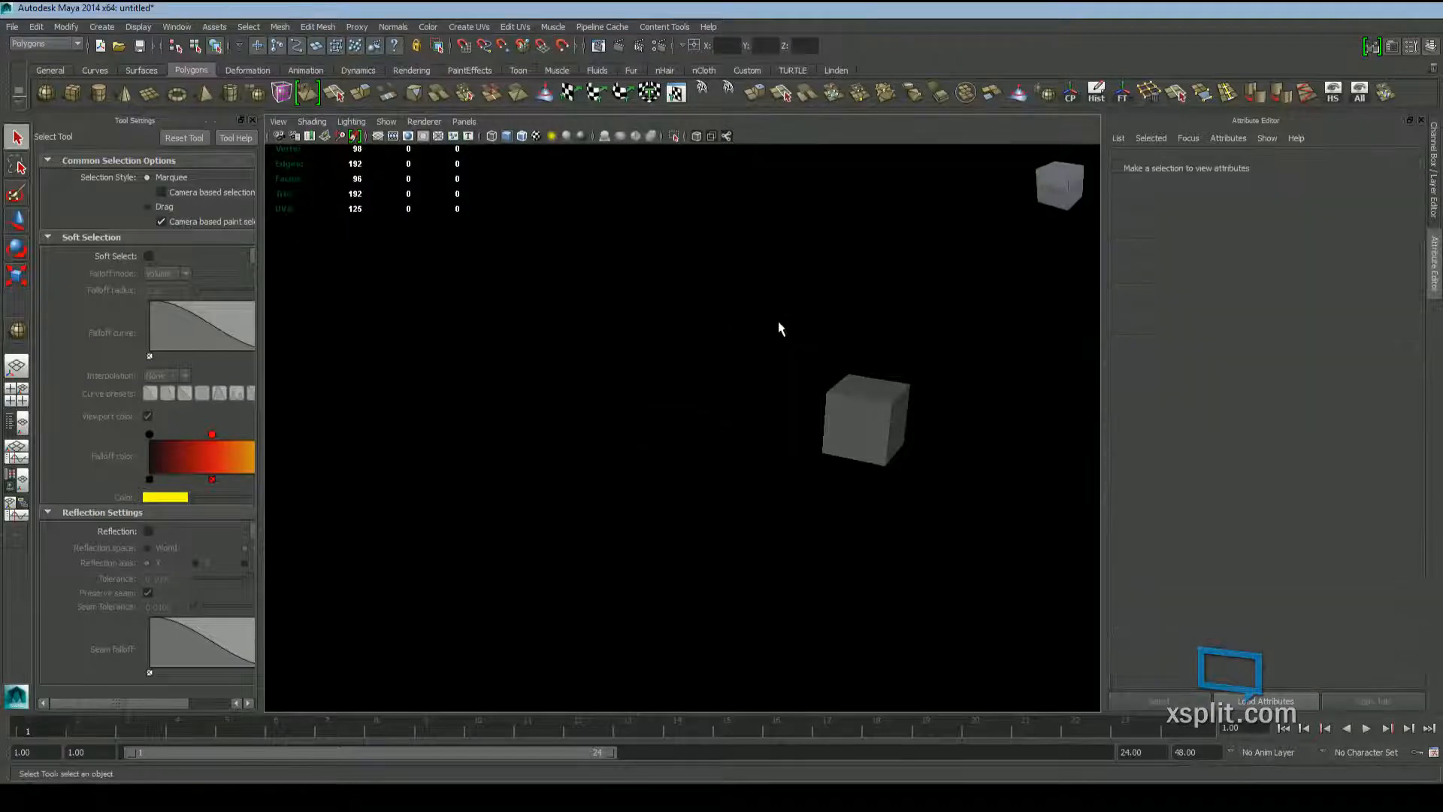
Create a tall polygon cone with 20 axis divisions in the empty space beside the cube
click(133, 93)
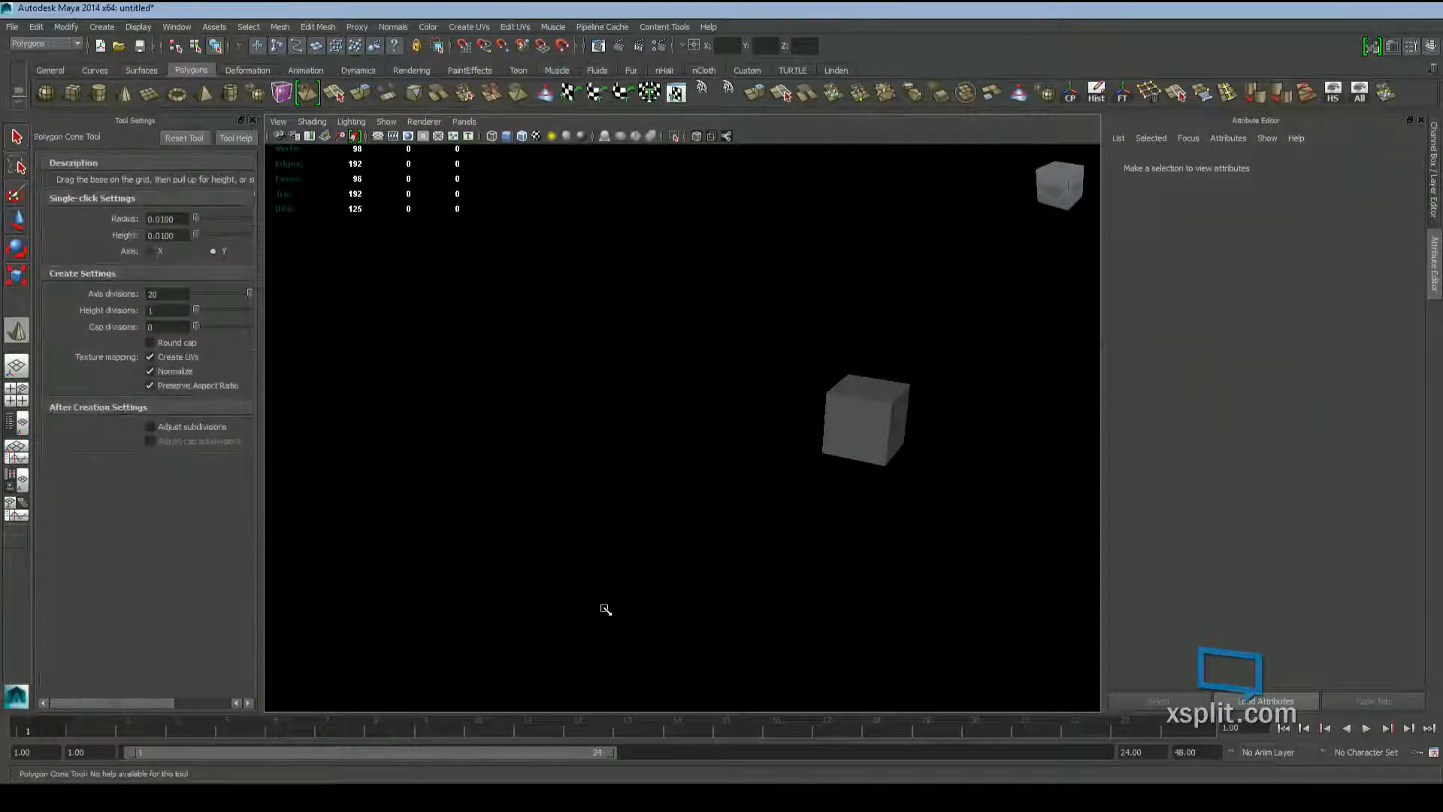
alt+drag(602, 606, 652, 587)
drag(618, 493, 638, 201)
scroll(686, 418, down, 3)
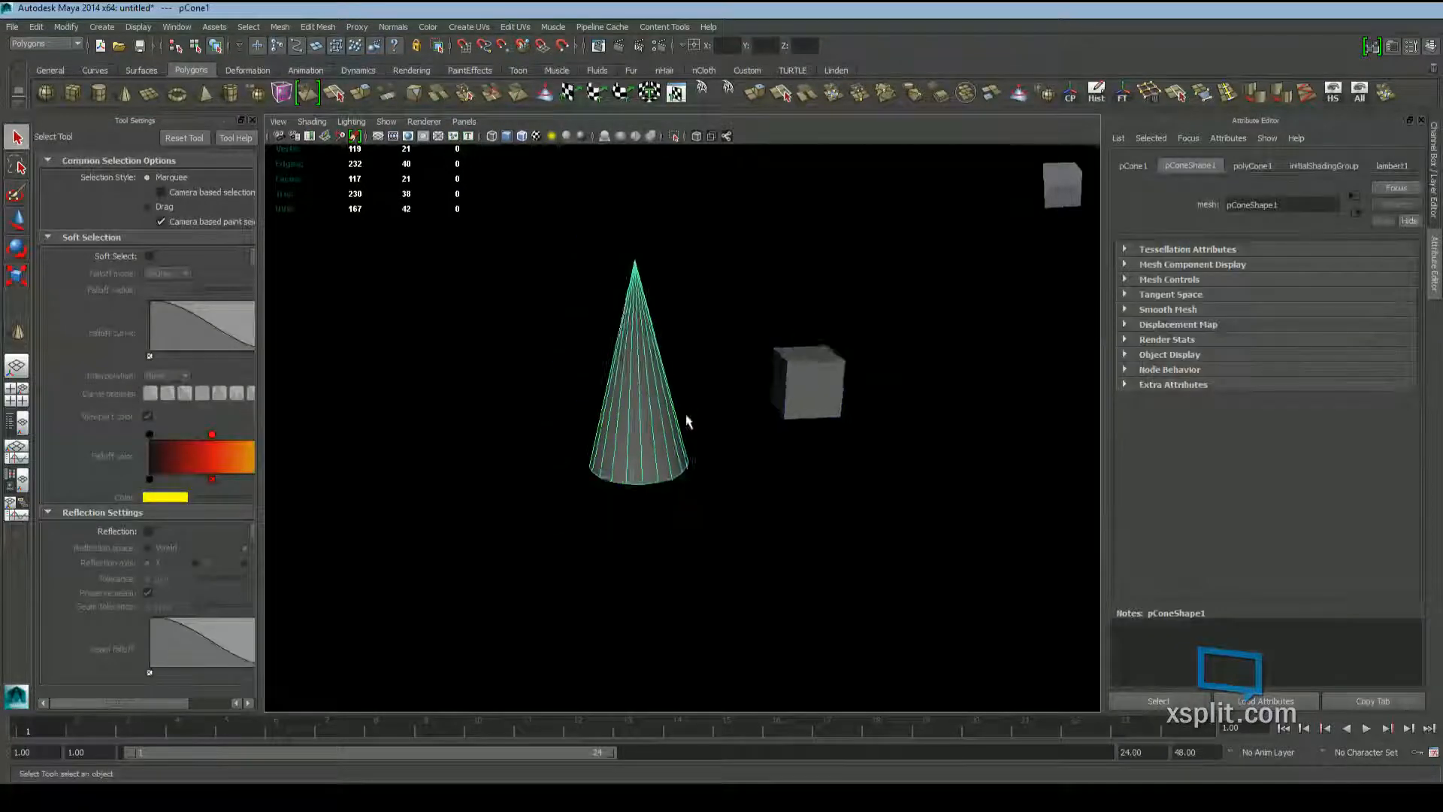
alt+drag(686, 419, 637, 415)
Create a second tall polygon cone with 20 axis divisions behind the first one
click(126, 99)
alt+drag(748, 375, 680, 413)
drag(685, 356, 734, 381)
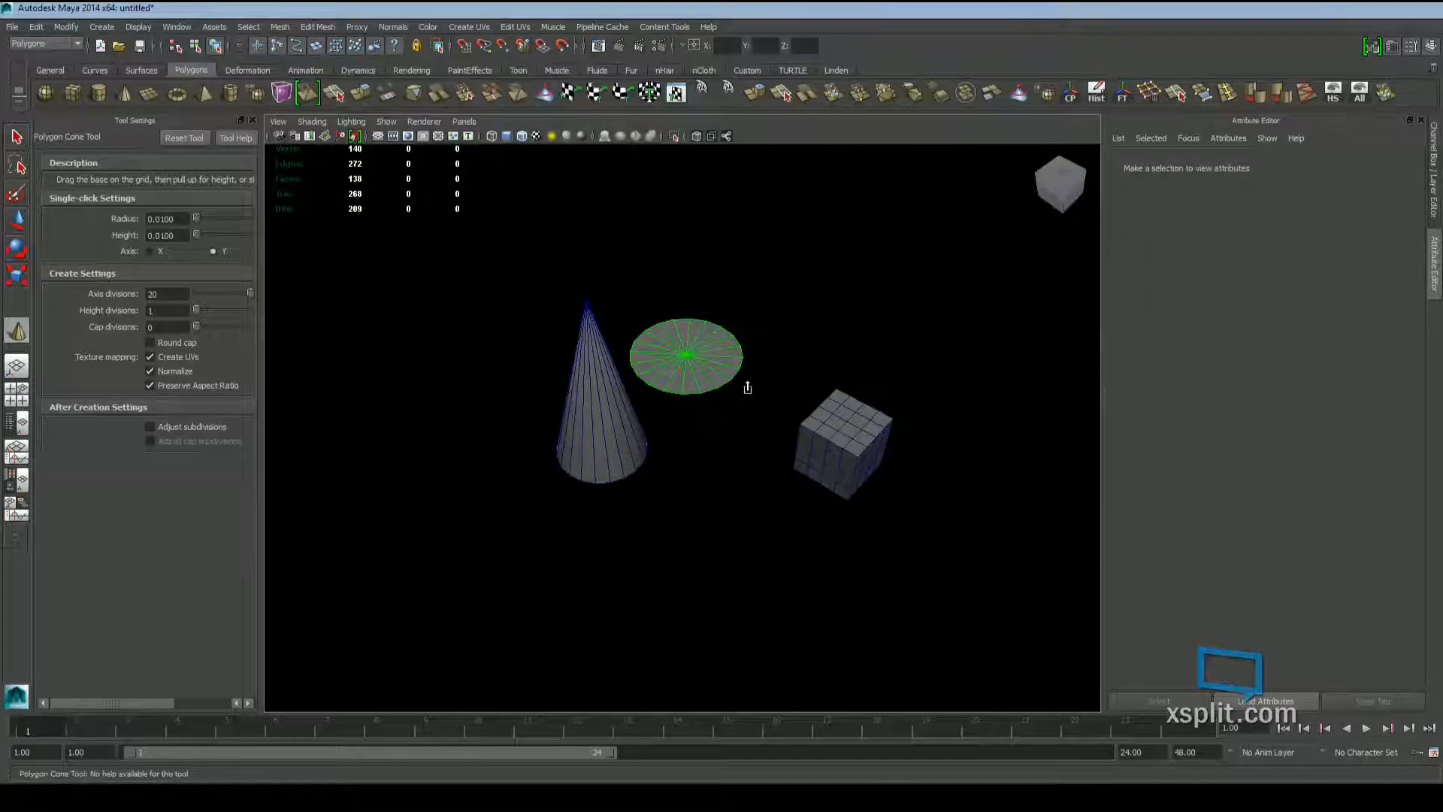
drag(683, 337, 704, 148)
Select both cones together and delete them
alt+drag(727, 444, 760, 549)
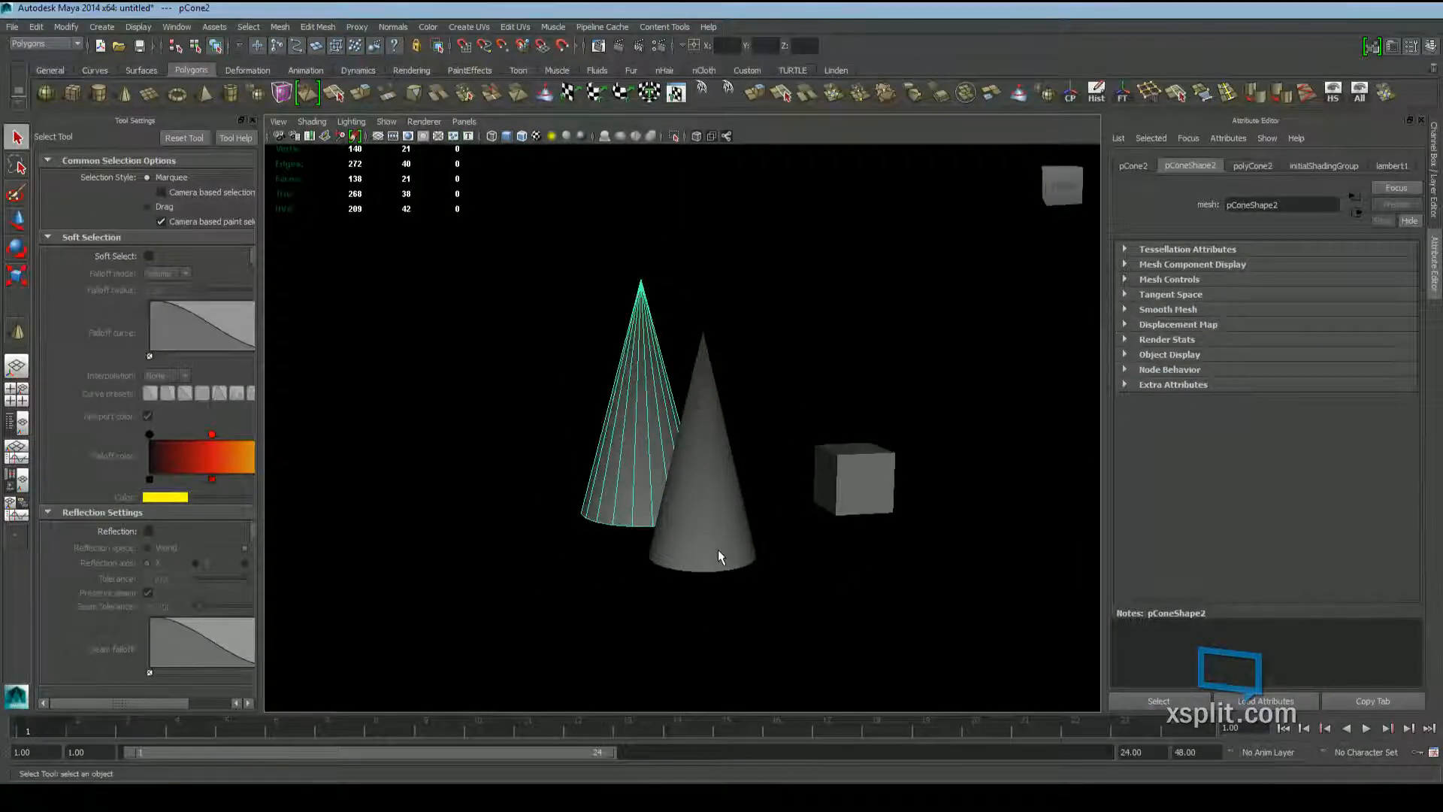
shift+click(682, 438)
key(Delete)
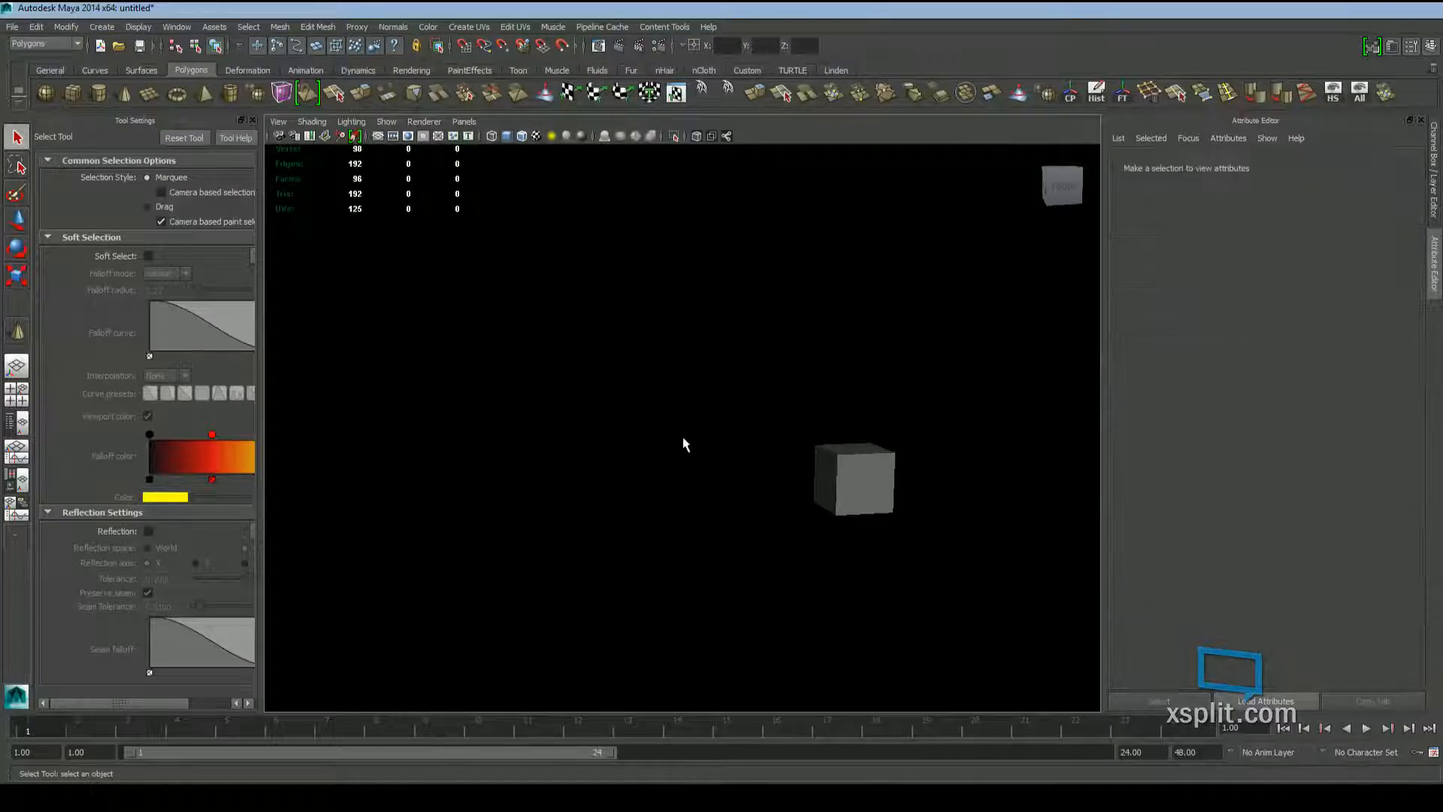
Create three four-sided polygon pyramids of different sizes around the cube, each with one height division and no cap divisions
click(205, 93)
scroll(803, 418, down, 3)
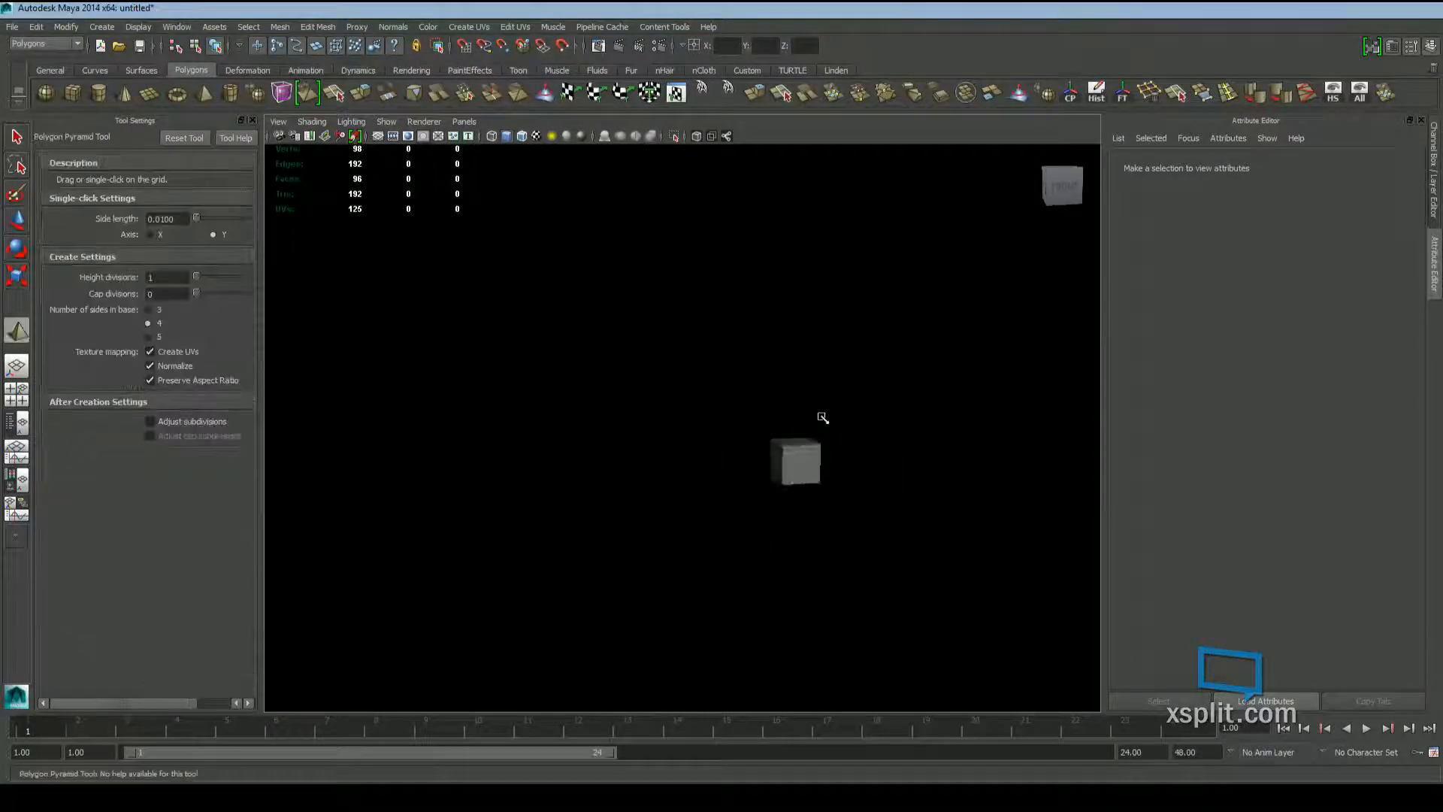
mouse_move(821, 415)
alt+mouse_down()
mouse_move(699, 569)
mouse_move(926, 541)
mouse_move(686, 549)
alt+mouse_up()
click(205, 94)
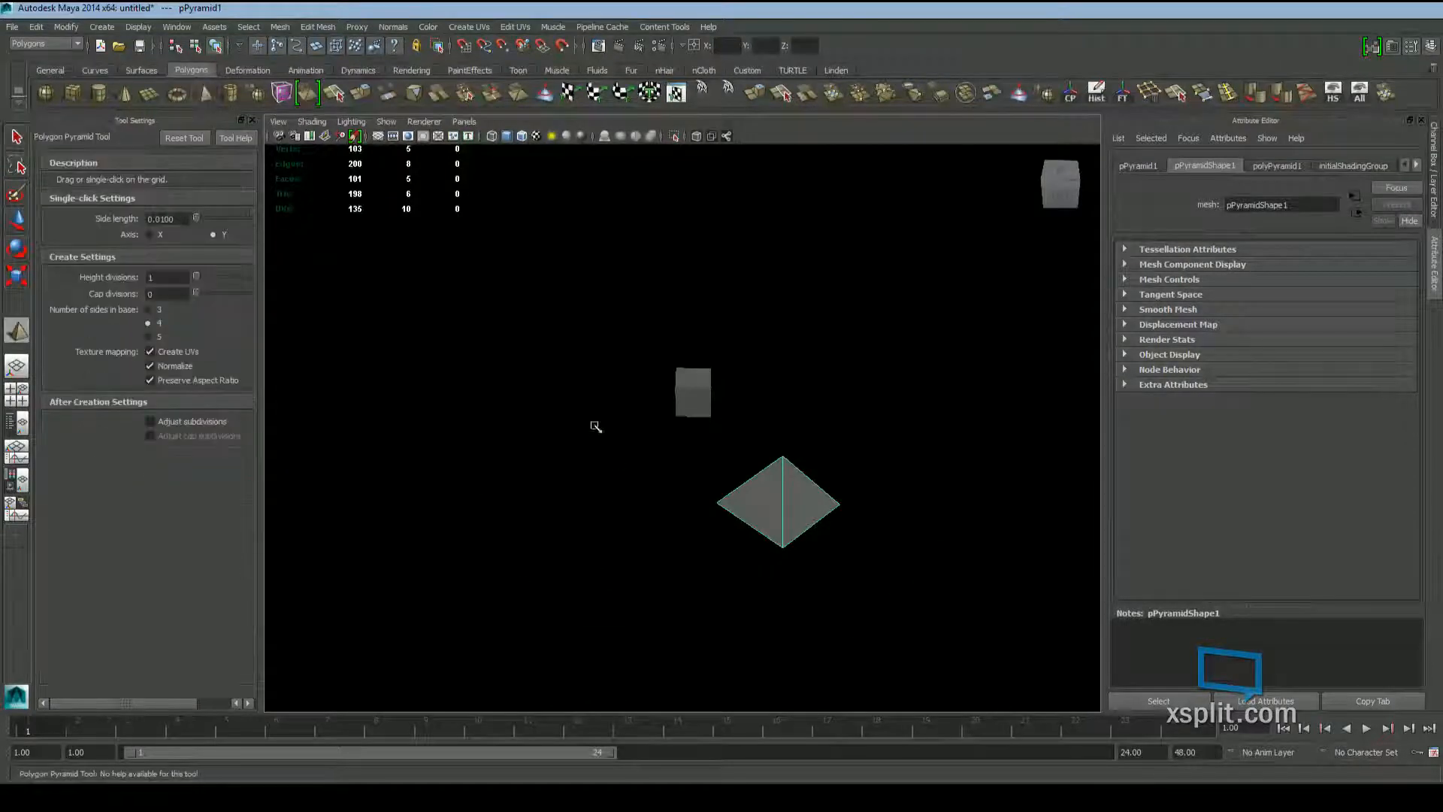
drag(593, 428, 609, 538)
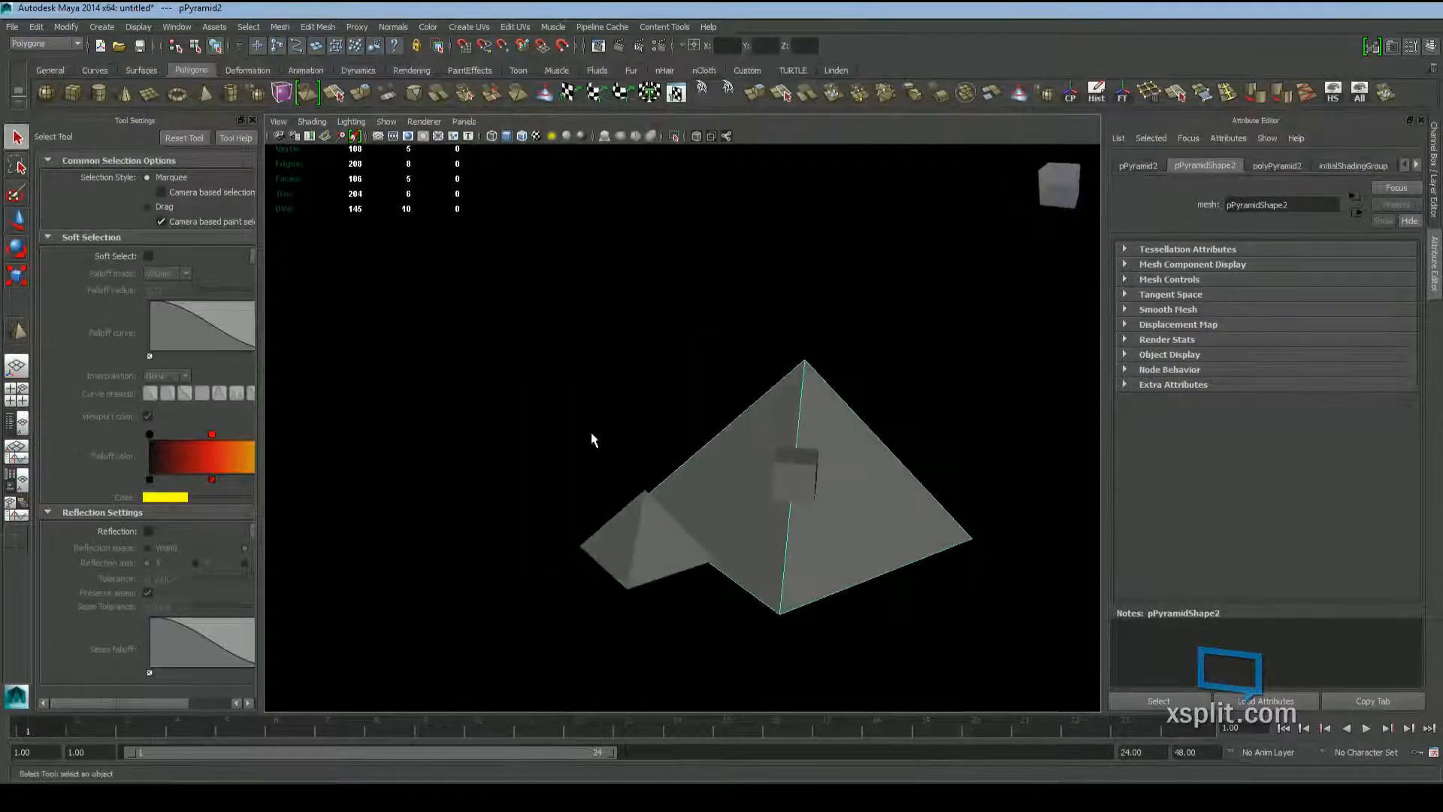
alt+drag(560, 431, 597, 539)
key(q)
alt+drag(650, 699, 626, 666)
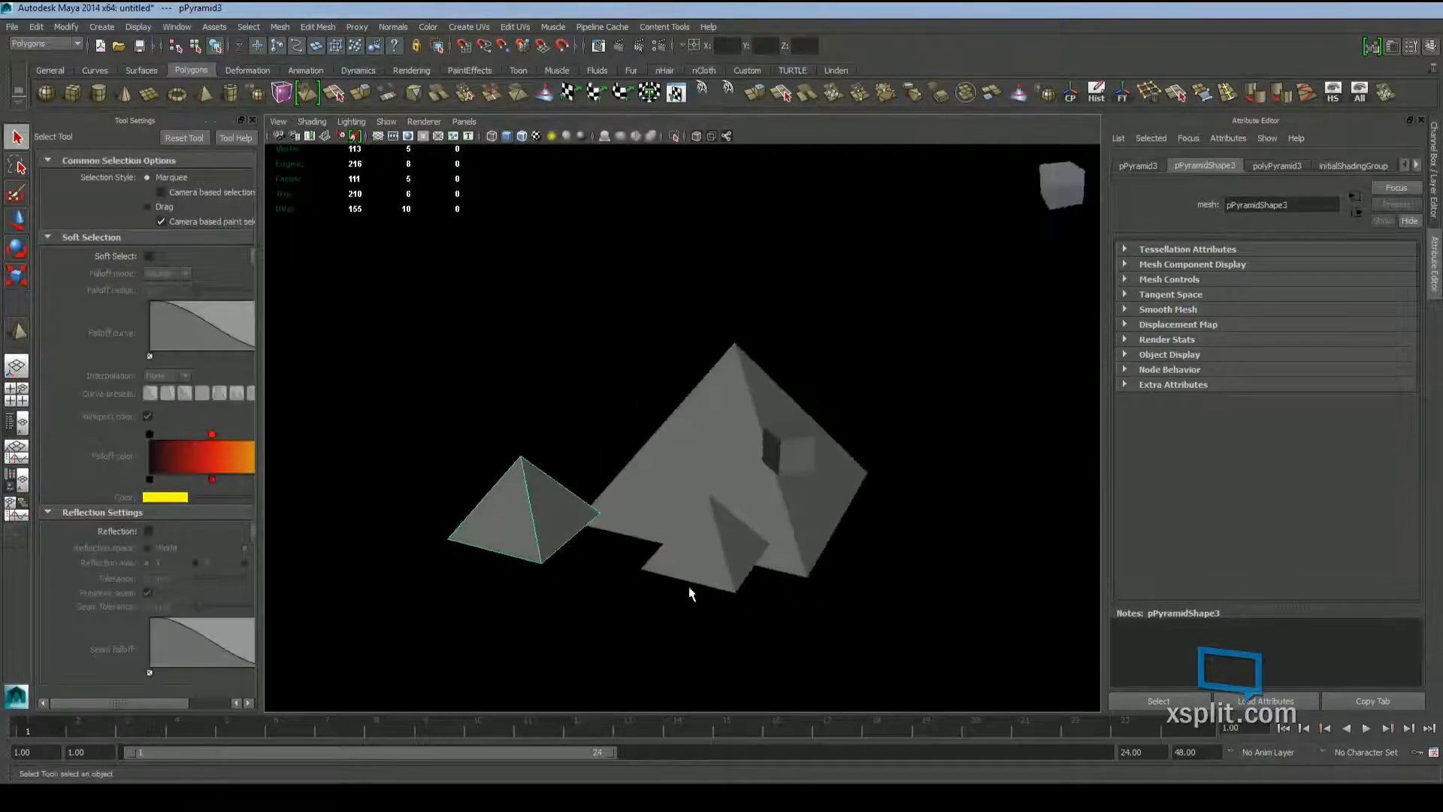
Set the third pyramid's side length to about 70.19 in its creation history and inspect its base from below
click(1276, 166)
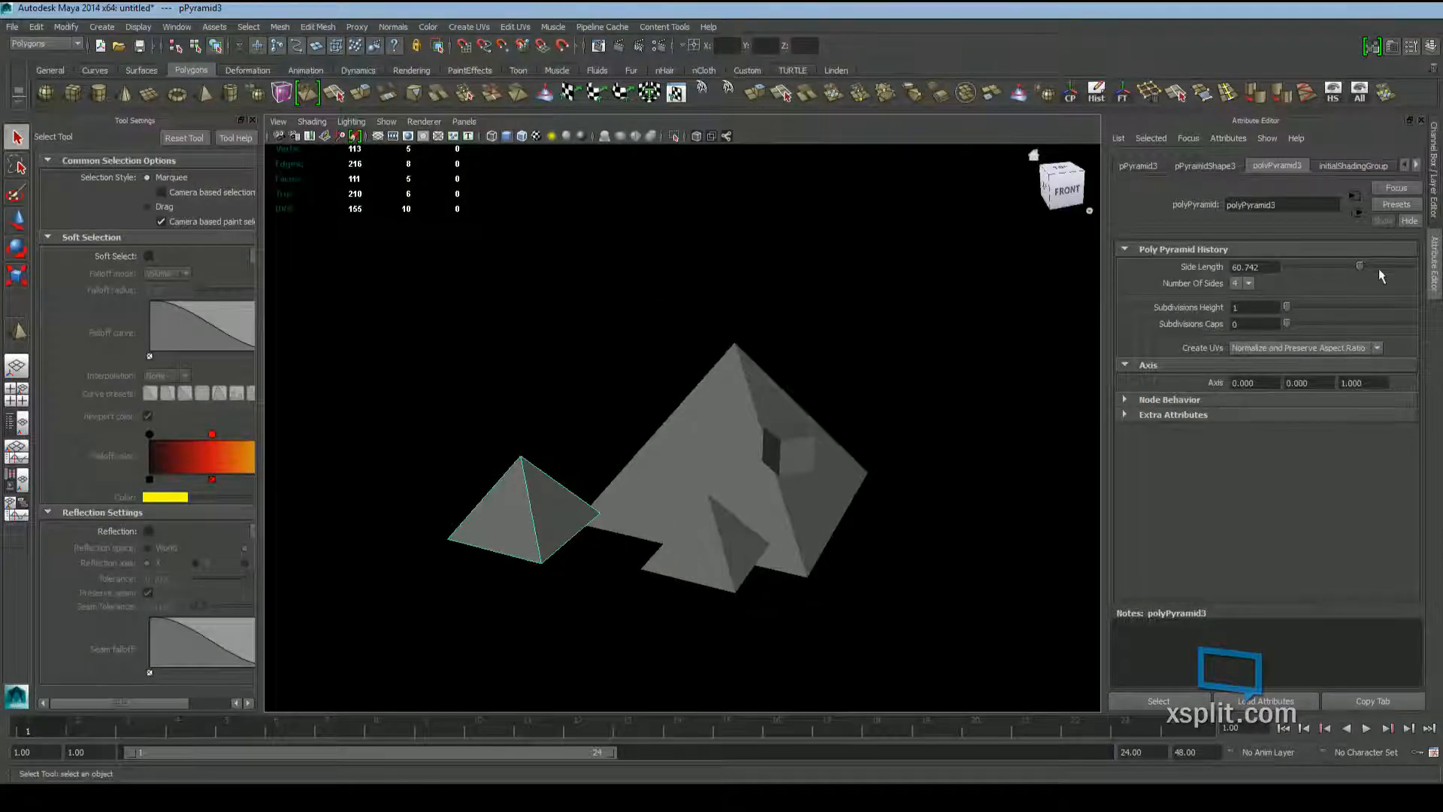
mouse_move(1360, 269)
mouse_down()
mouse_move(1292, 272)
mouse_move(1381, 279)
mouse_move(1306, 285)
mouse_move(1408, 278)
mouse_move(1371, 267)
mouse_up()
alt+drag(1056, 403, 599, 441)
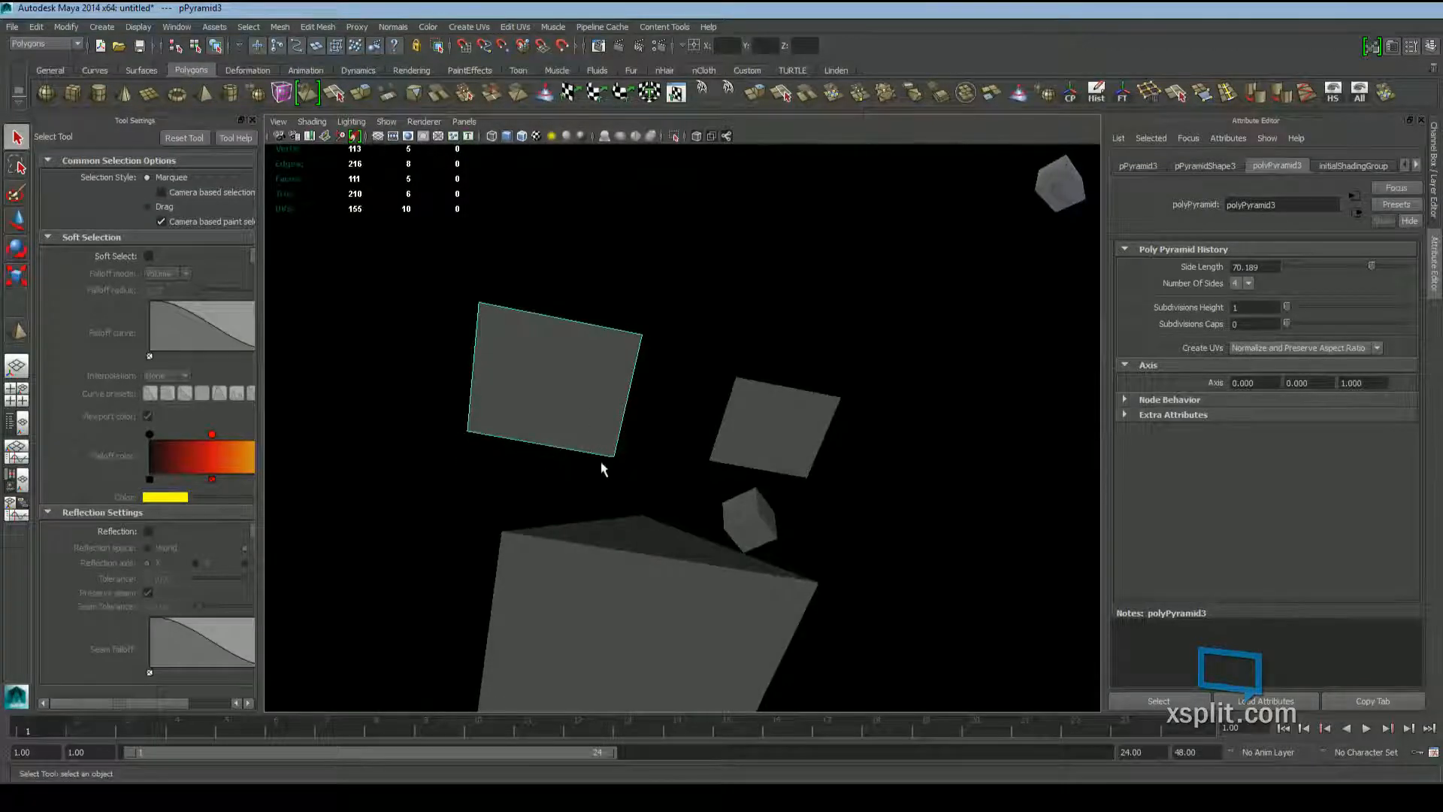
alt+drag(630, 311, 575, 399)
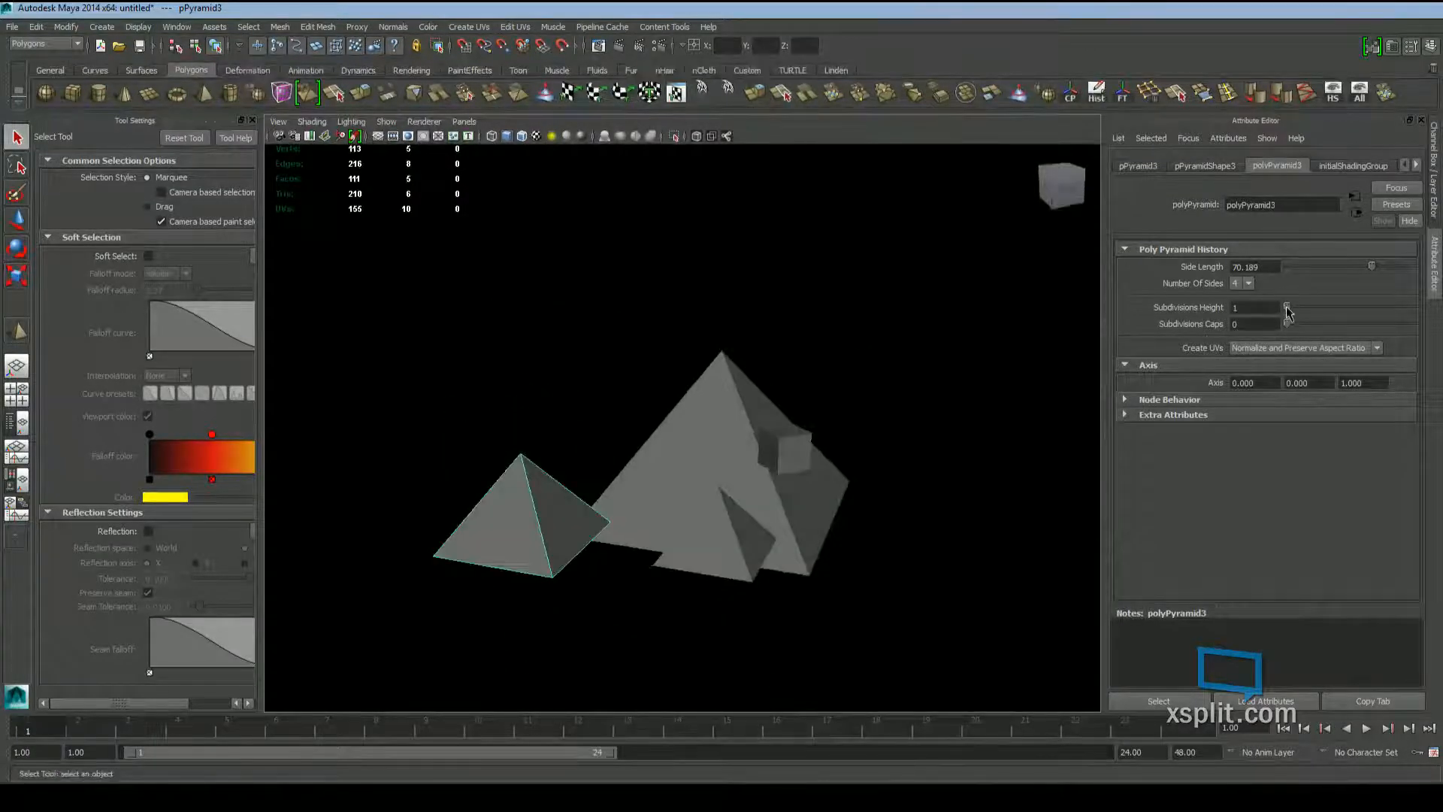
Try adjusting the third pyramid's height and cap subdivisions while checking its sides and base
drag(1287, 311, 1248, 316)
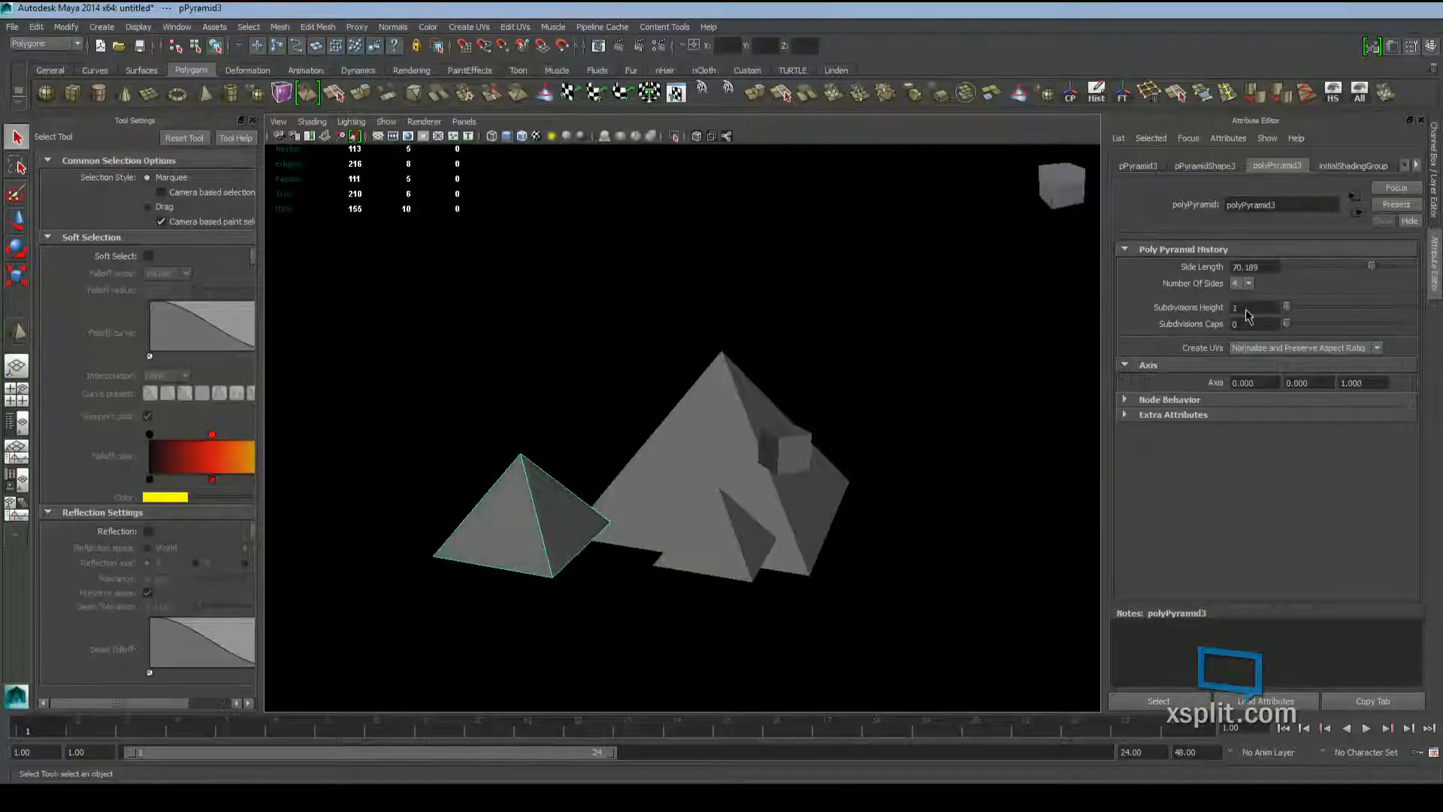
alt+drag(612, 476, 721, 466)
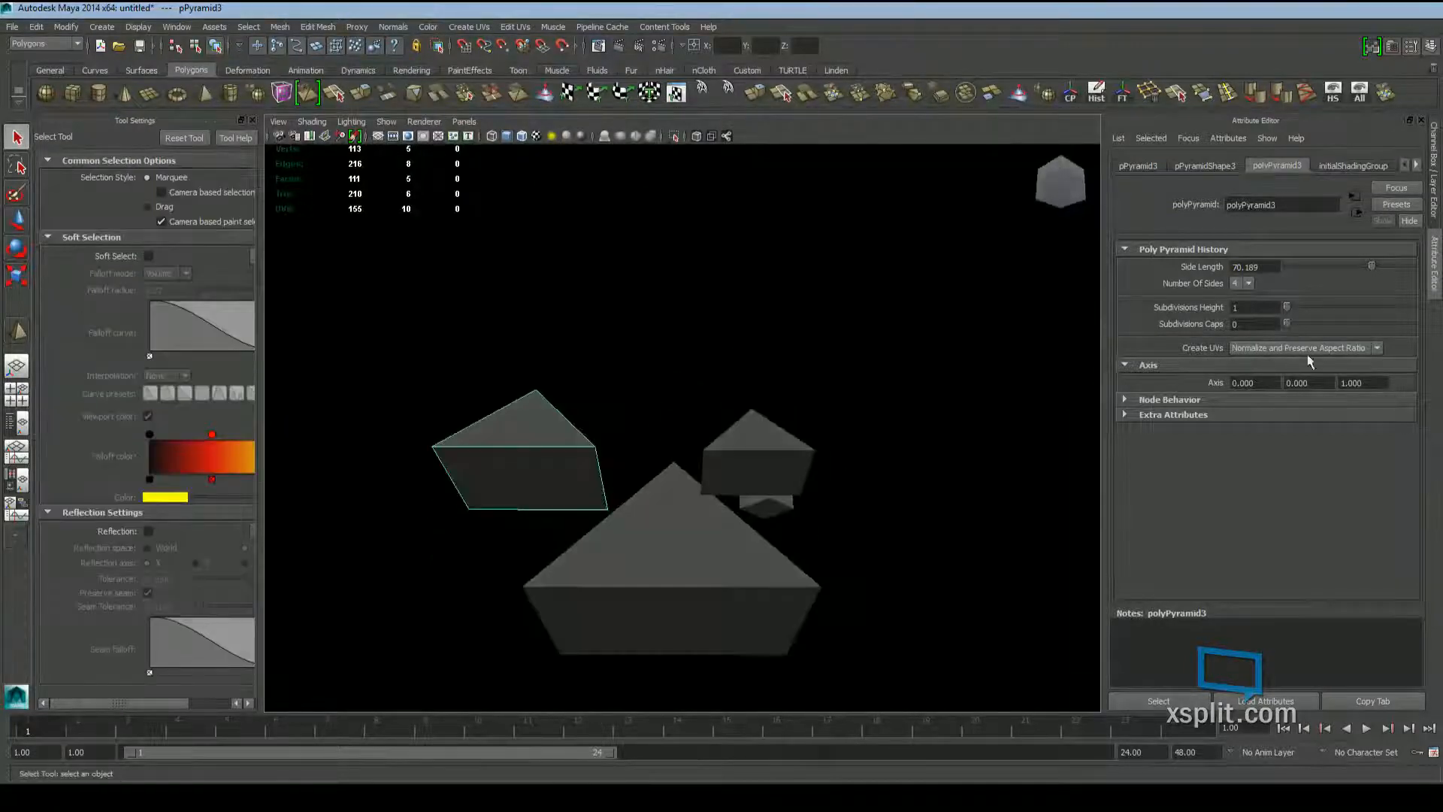
drag(1289, 325, 1135, 323)
alt+drag(677, 347, 558, 475)
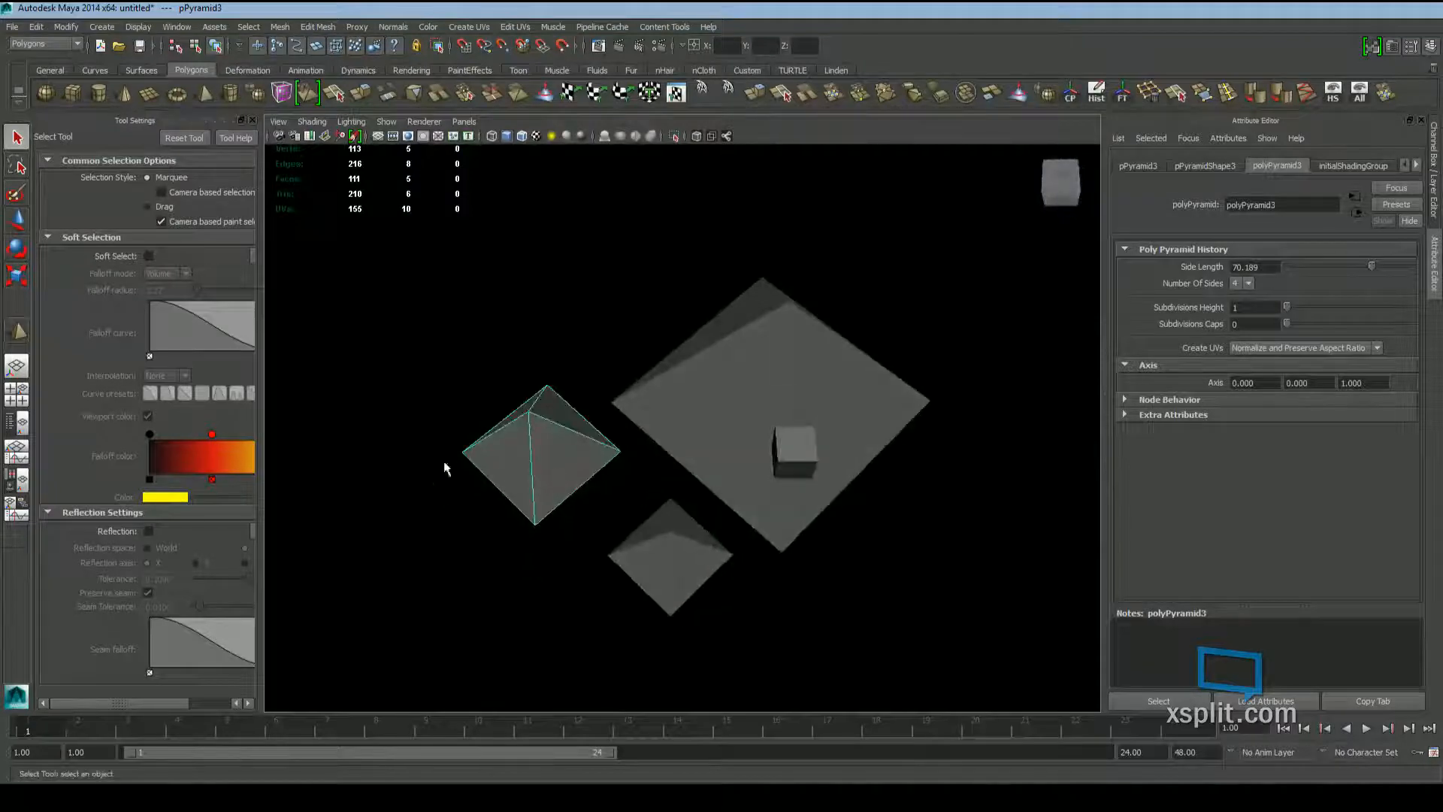
Select the third pyramid's apex vertex and move it straight up to make a much taller pyramid
key(F8)
alt+drag(444, 466, 657, 461)
key(w)
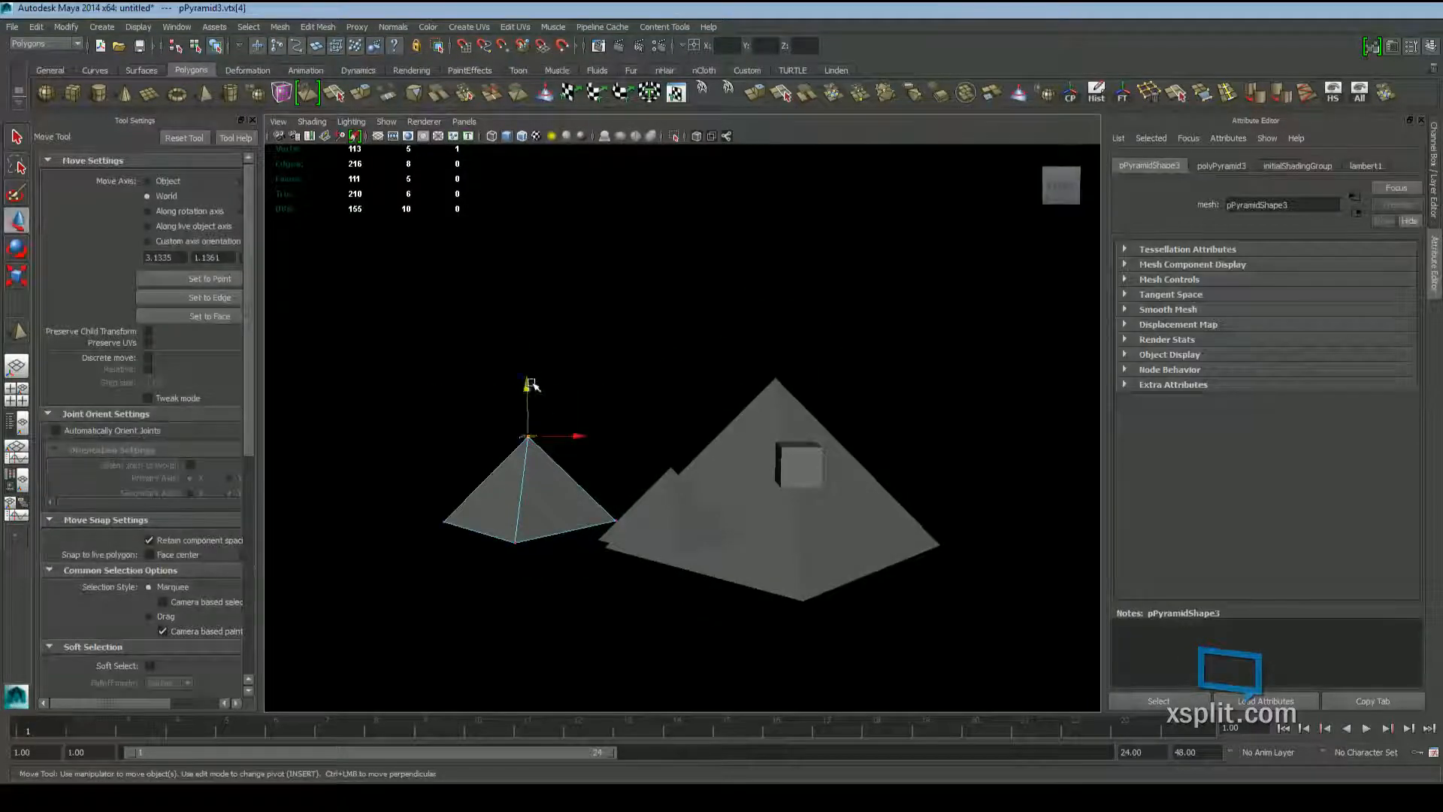
drag(530, 385, 531, 214)
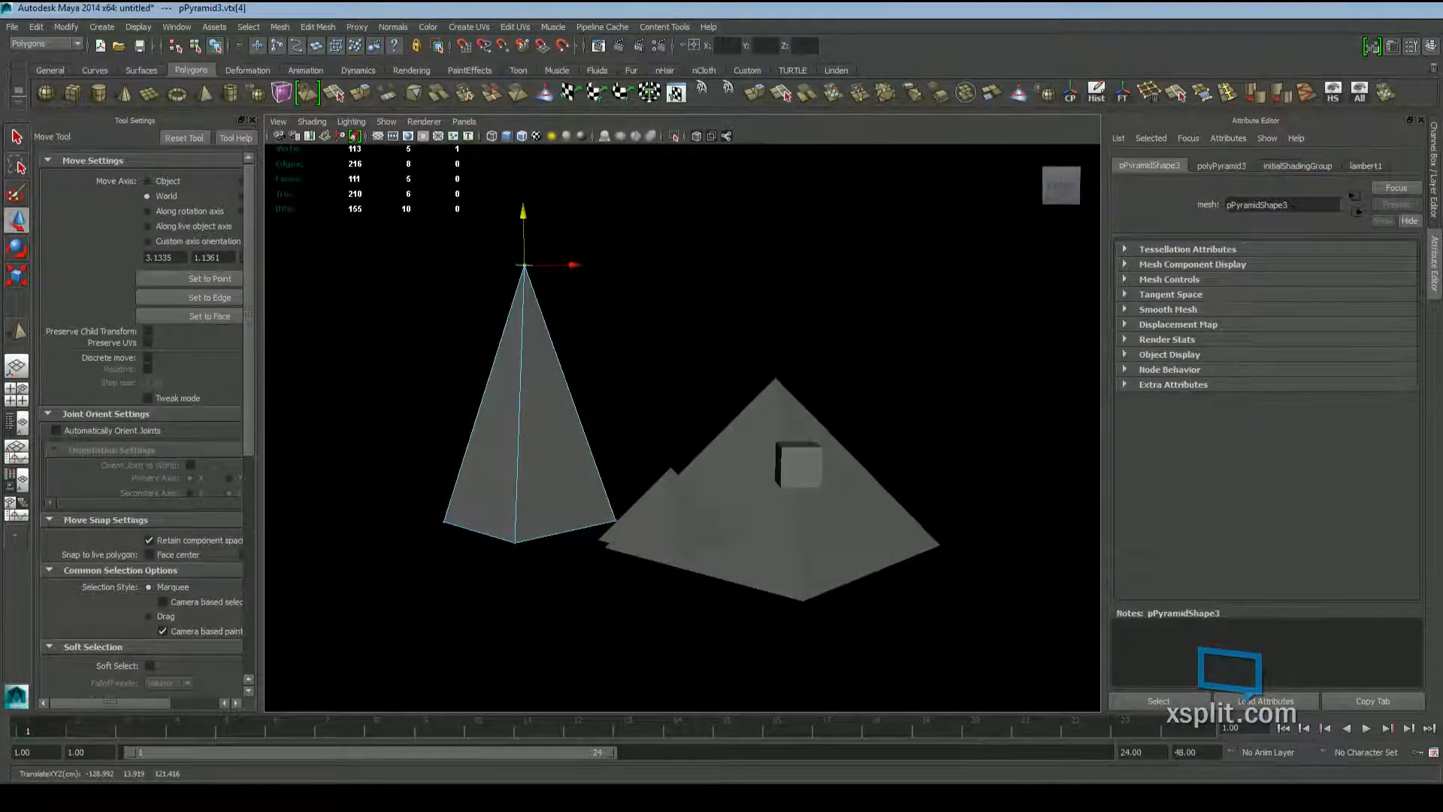
Select single faces of the stretched pyramid one after another and examine its sides and base from several angles
key(F11)
click(528, 470)
alt+drag(528, 470, 635, 478)
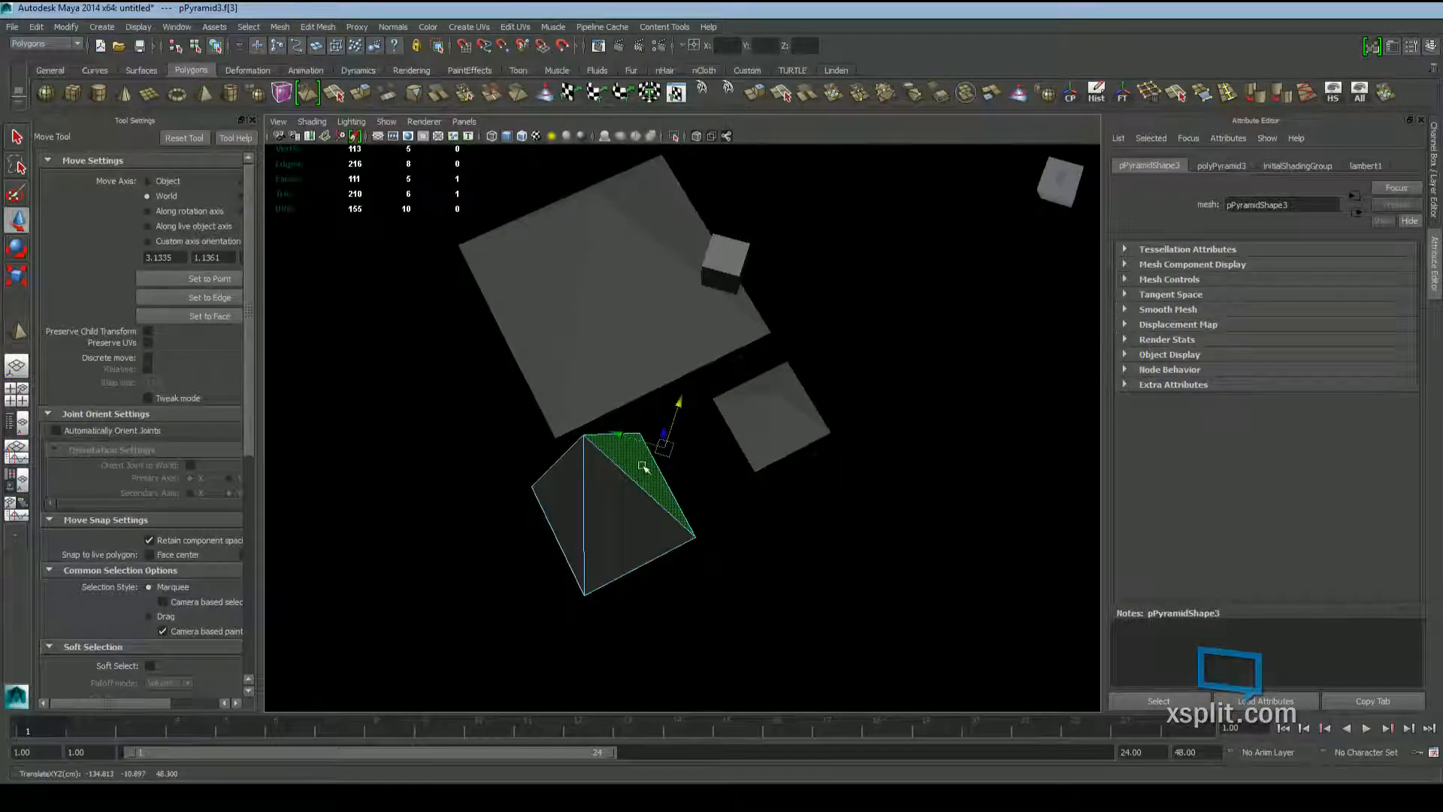
click(575, 477)
alt+drag(581, 444, 714, 399)
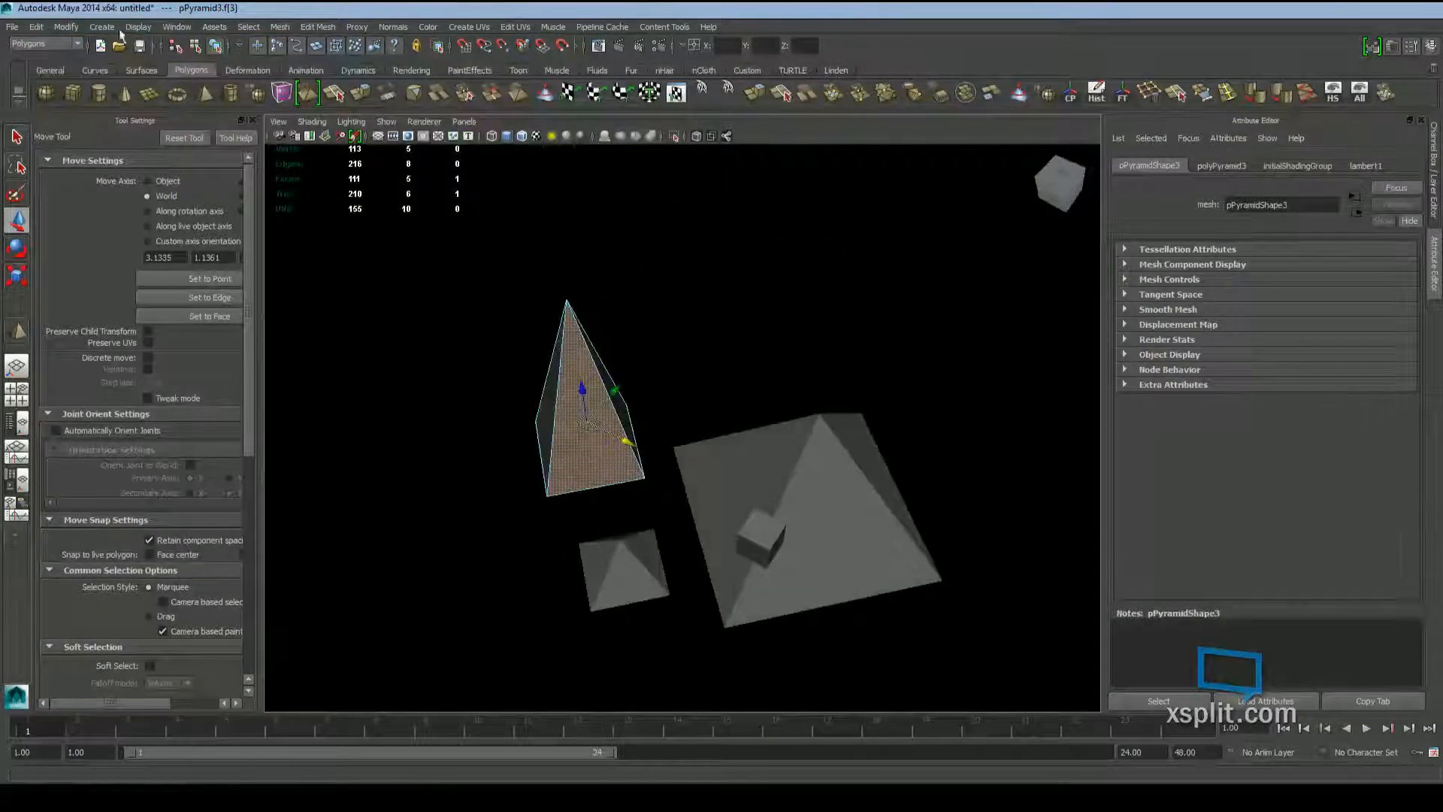
Return to object selection and delete all three pyramids together, keeping only the cube
click(195, 47)
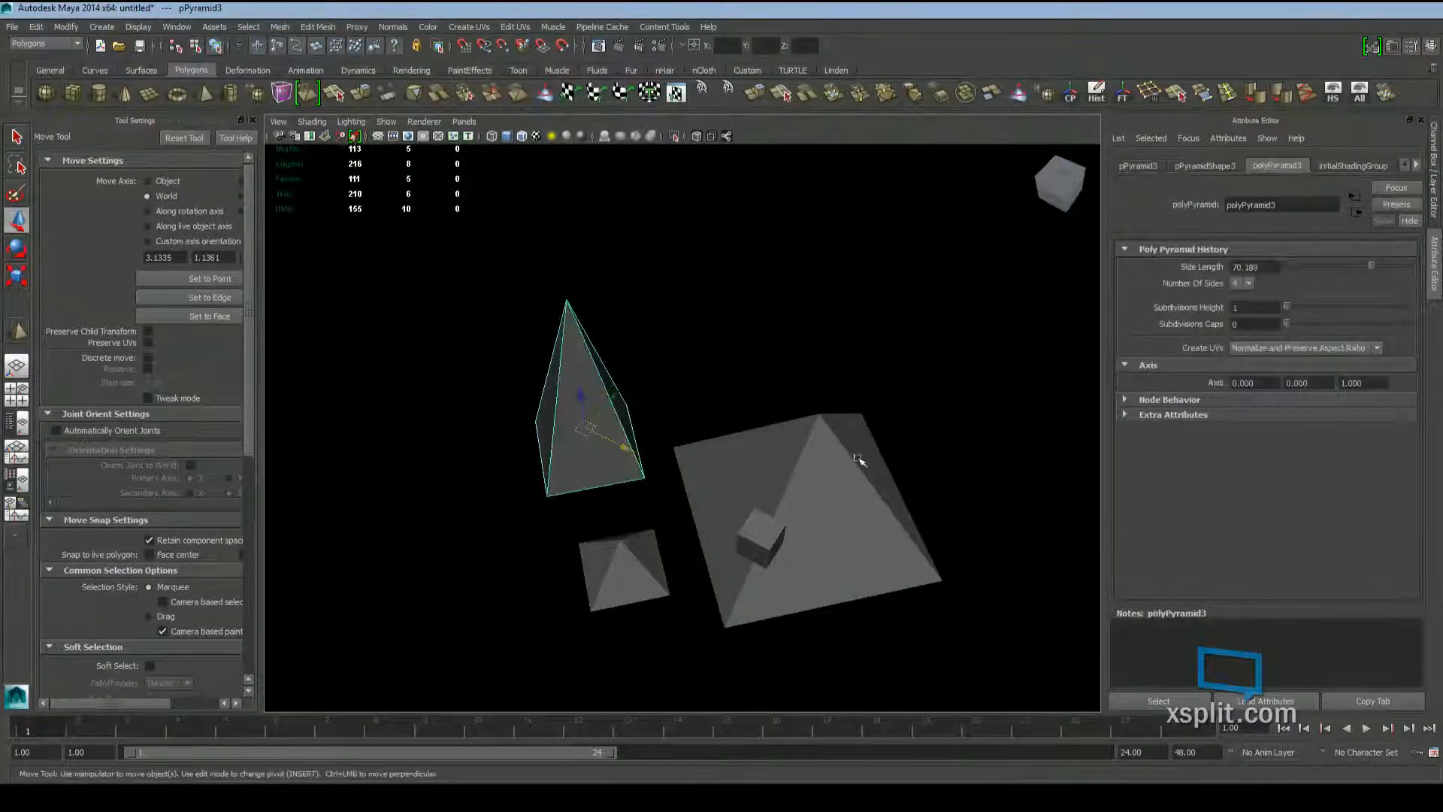
alt+drag(857, 458, 877, 427)
shift+click(810, 409)
click(679, 525)
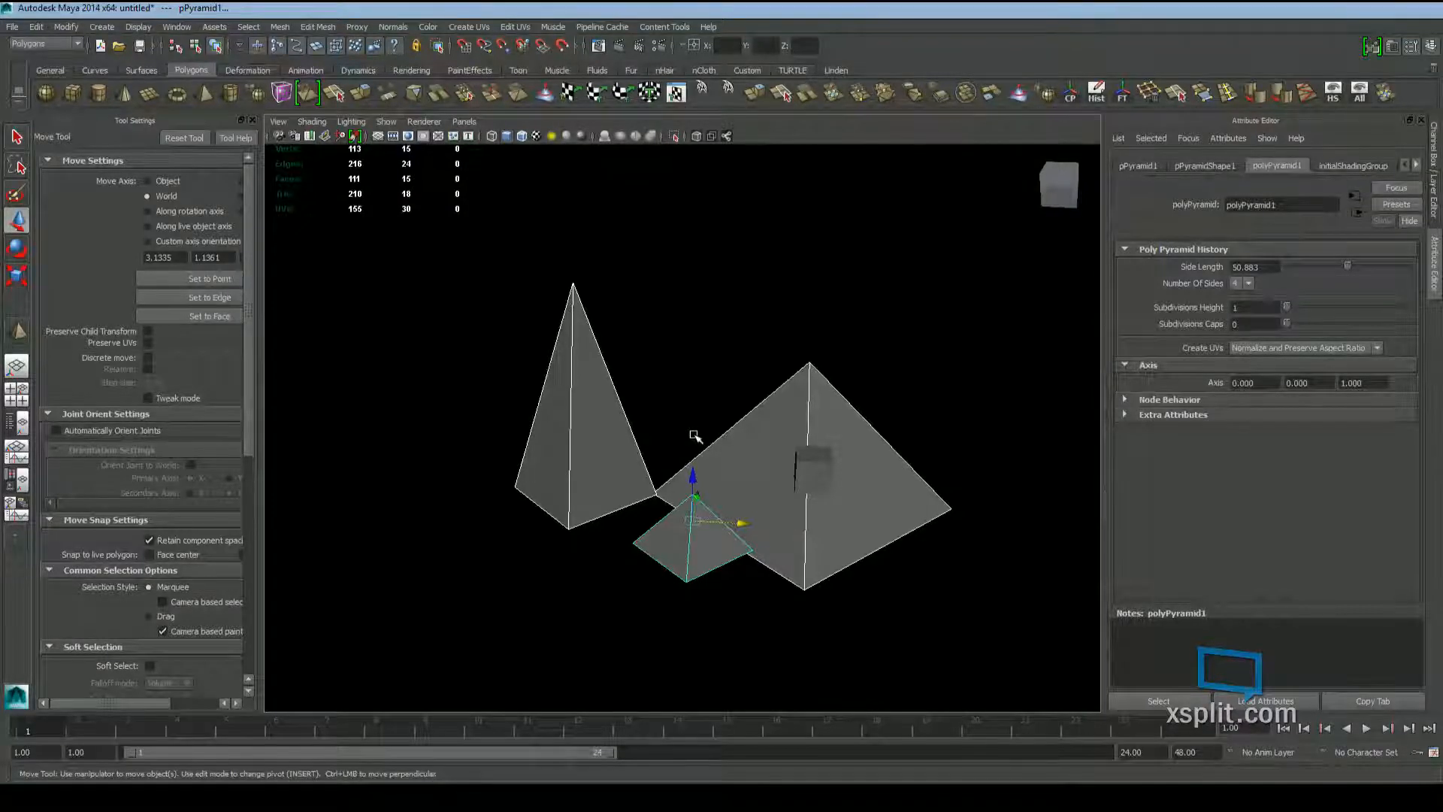
key(Delete)
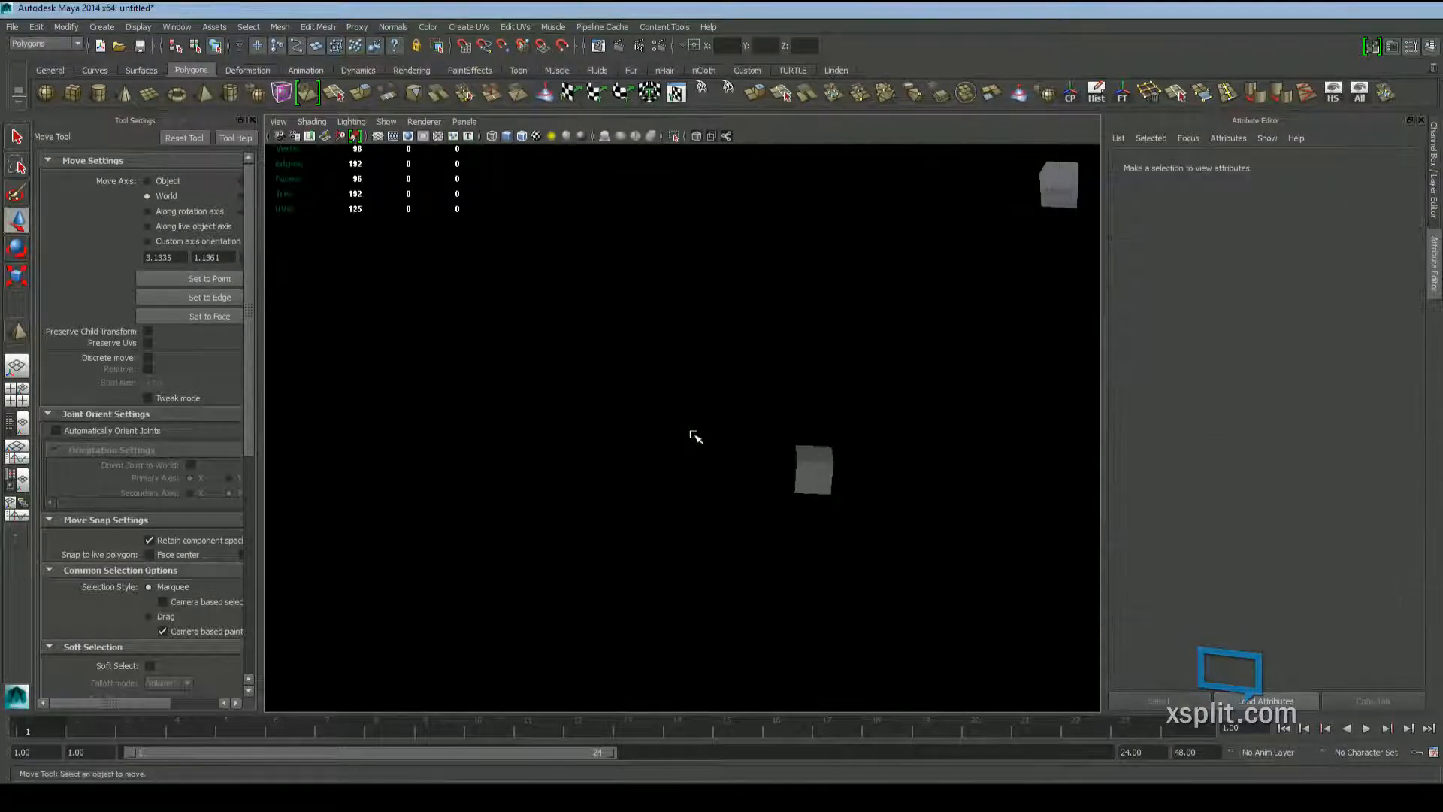
Create a thin polygon torus with 20 axis and 20 height divisions beside the cube
click(178, 94)
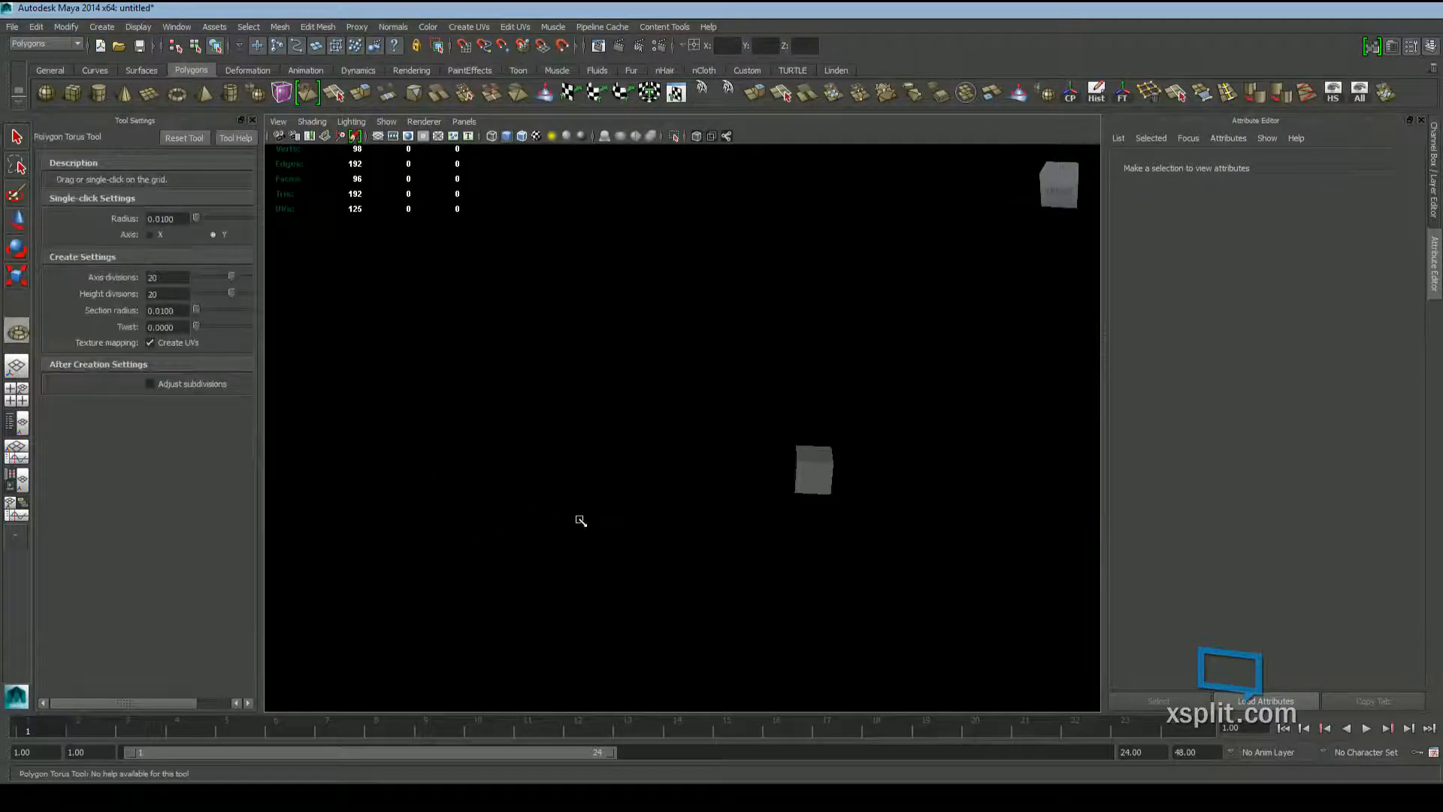
drag(628, 471, 680, 522)
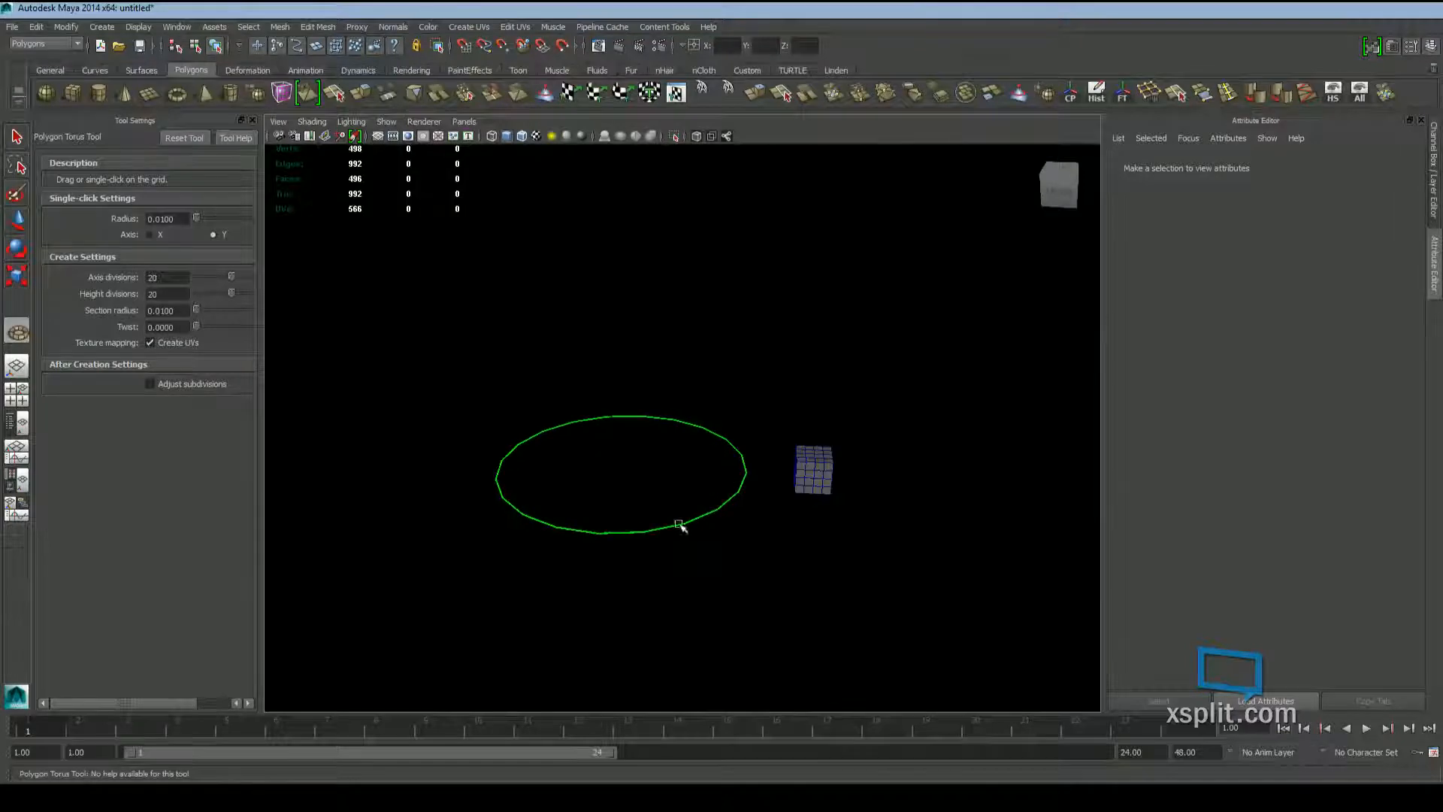
mouse_move(605, 471)
mouse_down()
mouse_move(727, 492)
mouse_move(656, 479)
mouse_up()
click(644, 455)
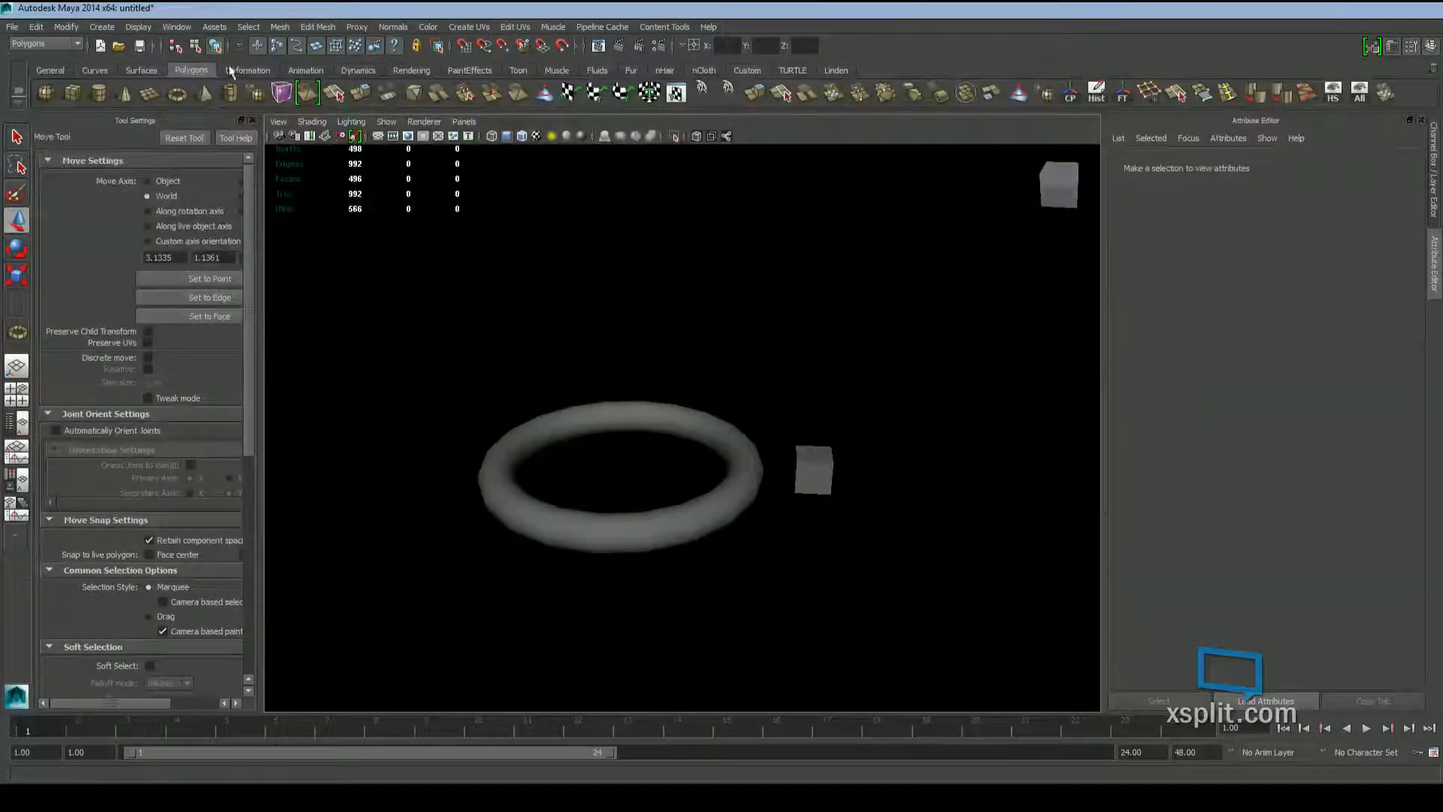
Create a second, larger and thicker polygon torus encircling the first torus and the cube
click(179, 95)
alt+drag(910, 323, 891, 359)
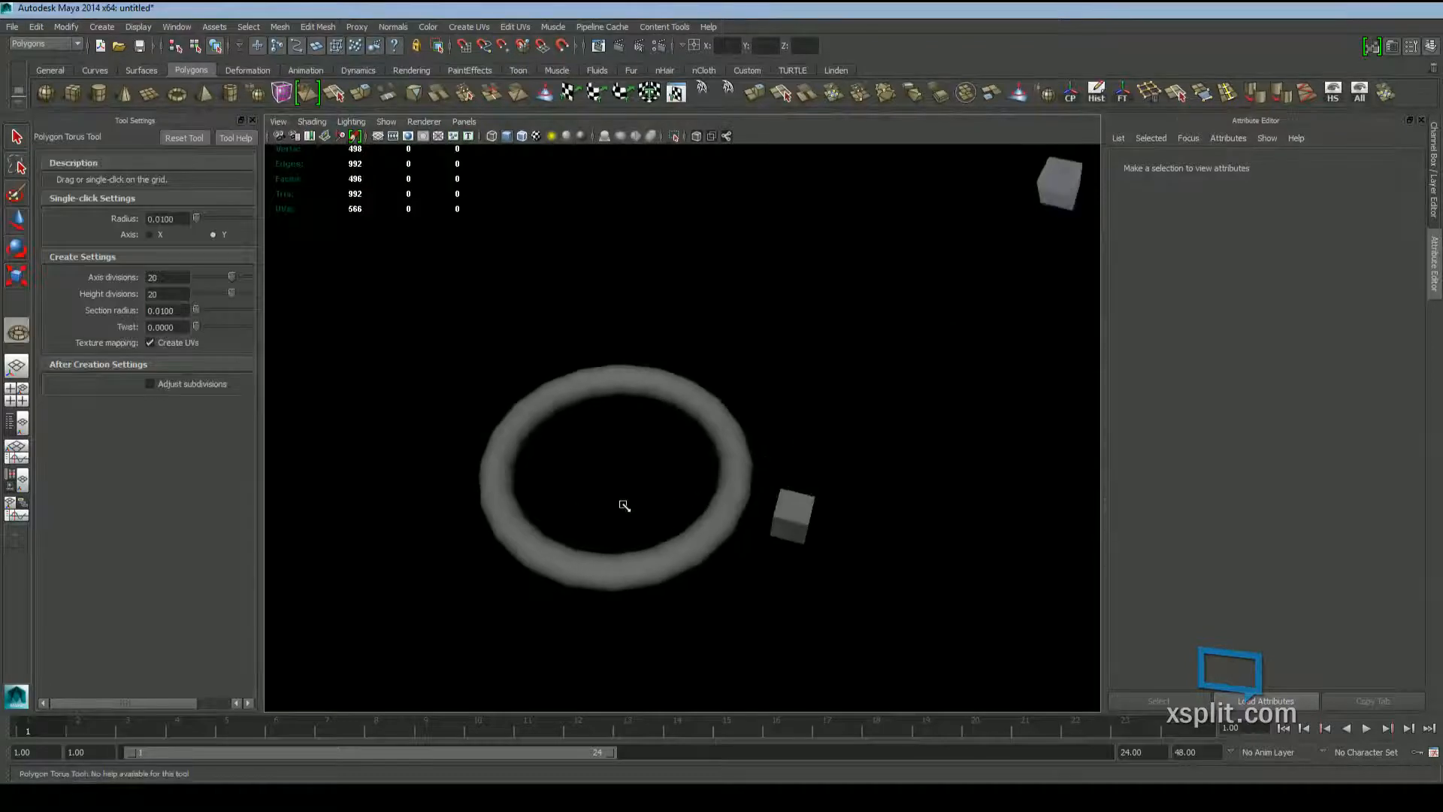
drag(606, 485, 1195, 314)
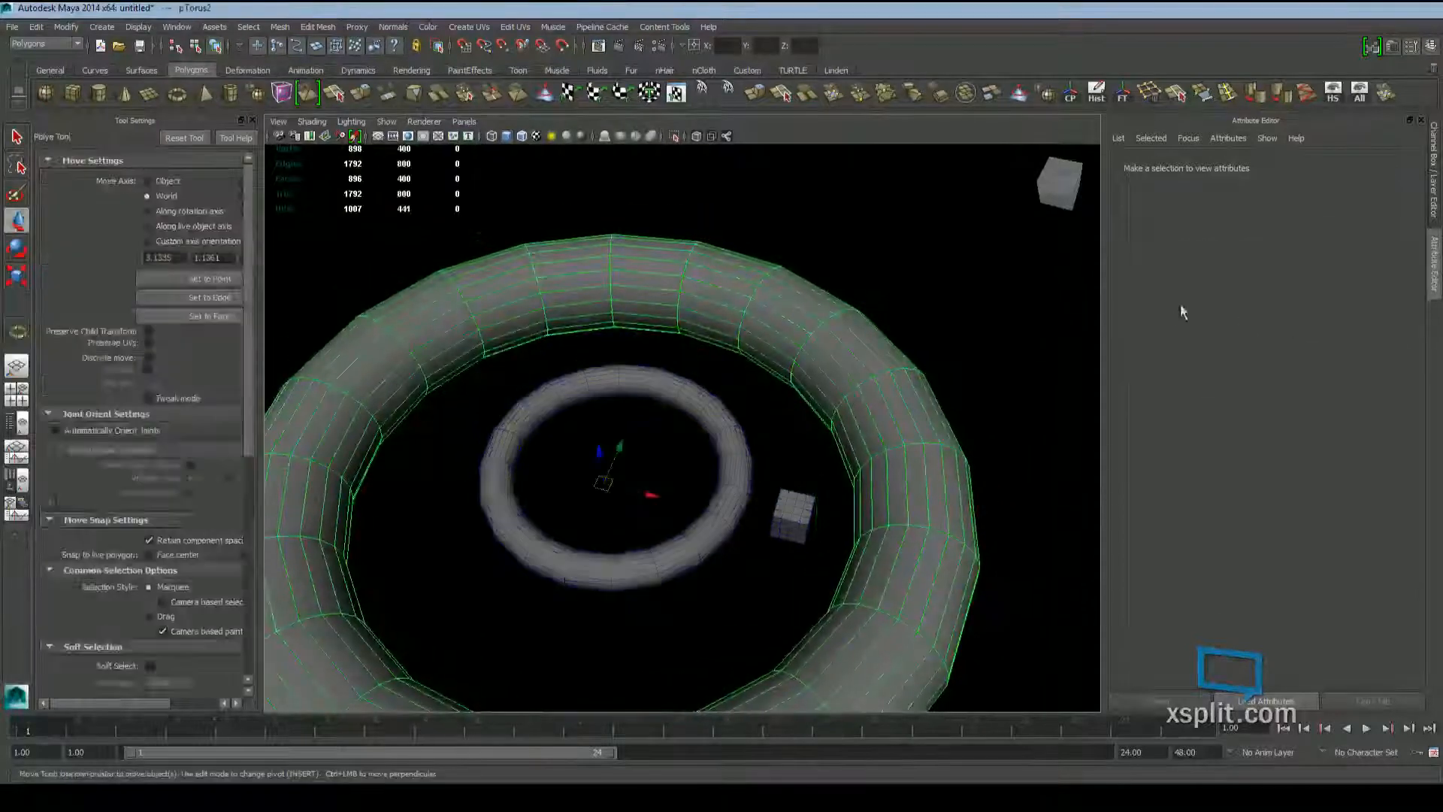
scroll(660, 446, down, 3)
scroll(659, 447, up, 5)
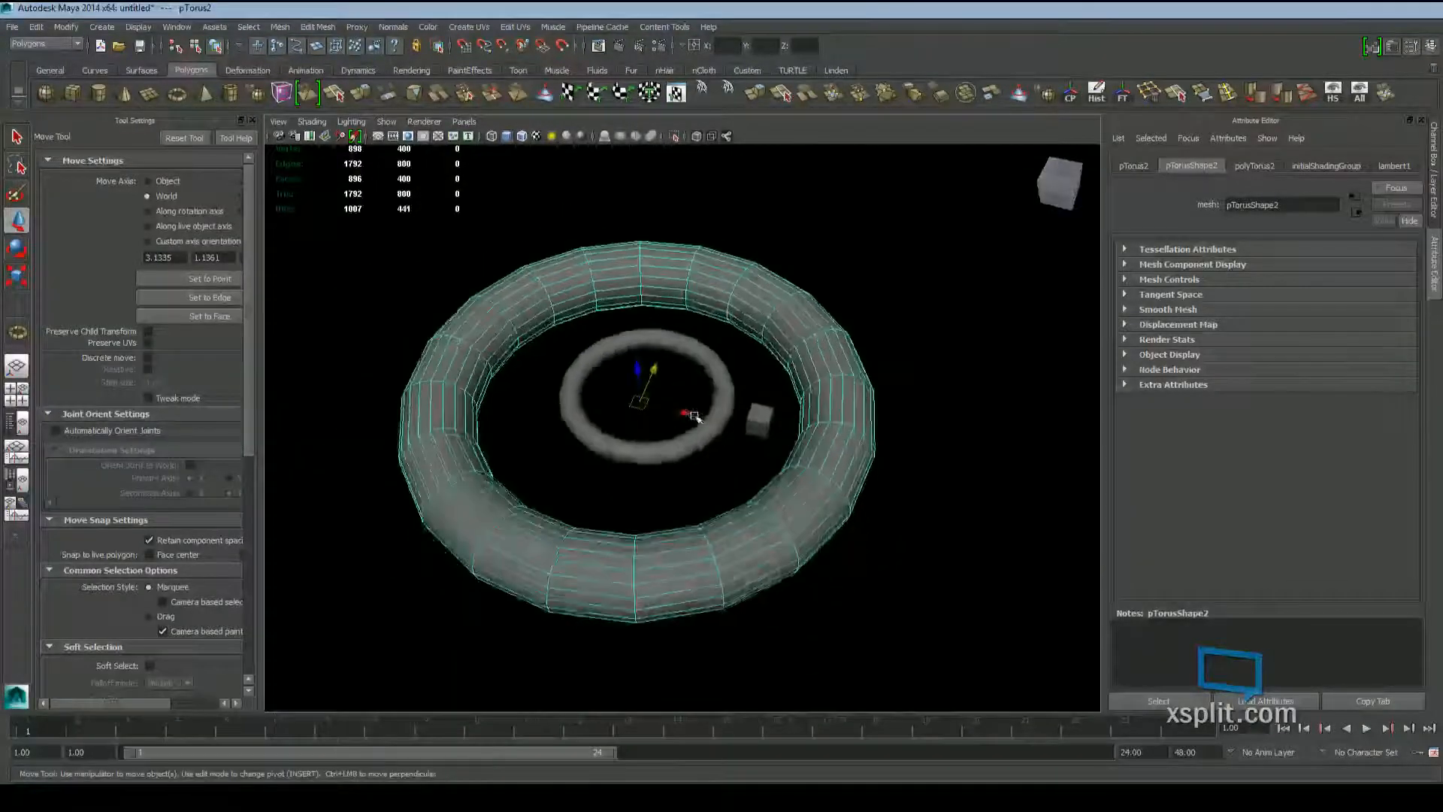
Set the large torus's radius to 80.203 and section radius to 45.347, and delete that torus
click(1250, 166)
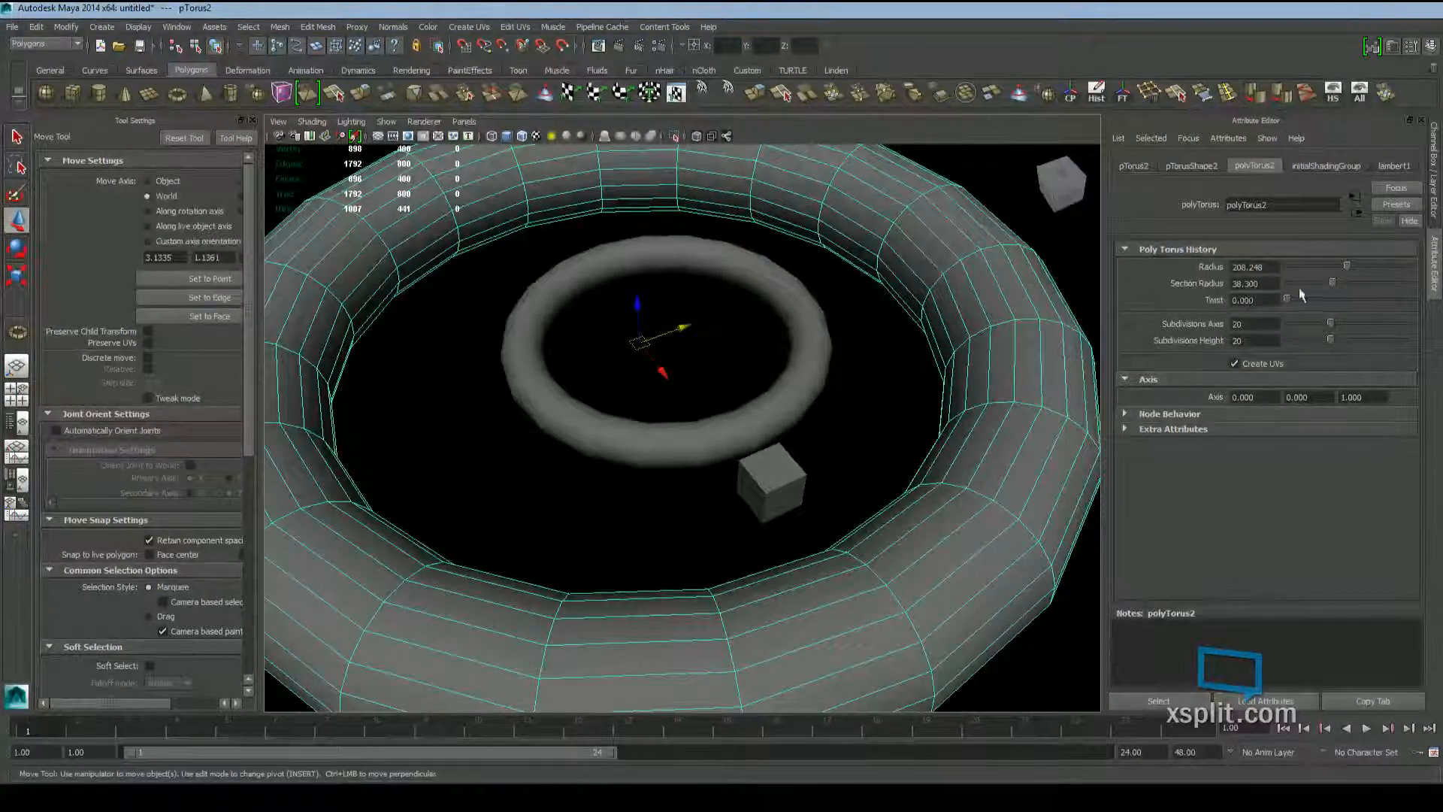
drag(1337, 269, 1310, 301)
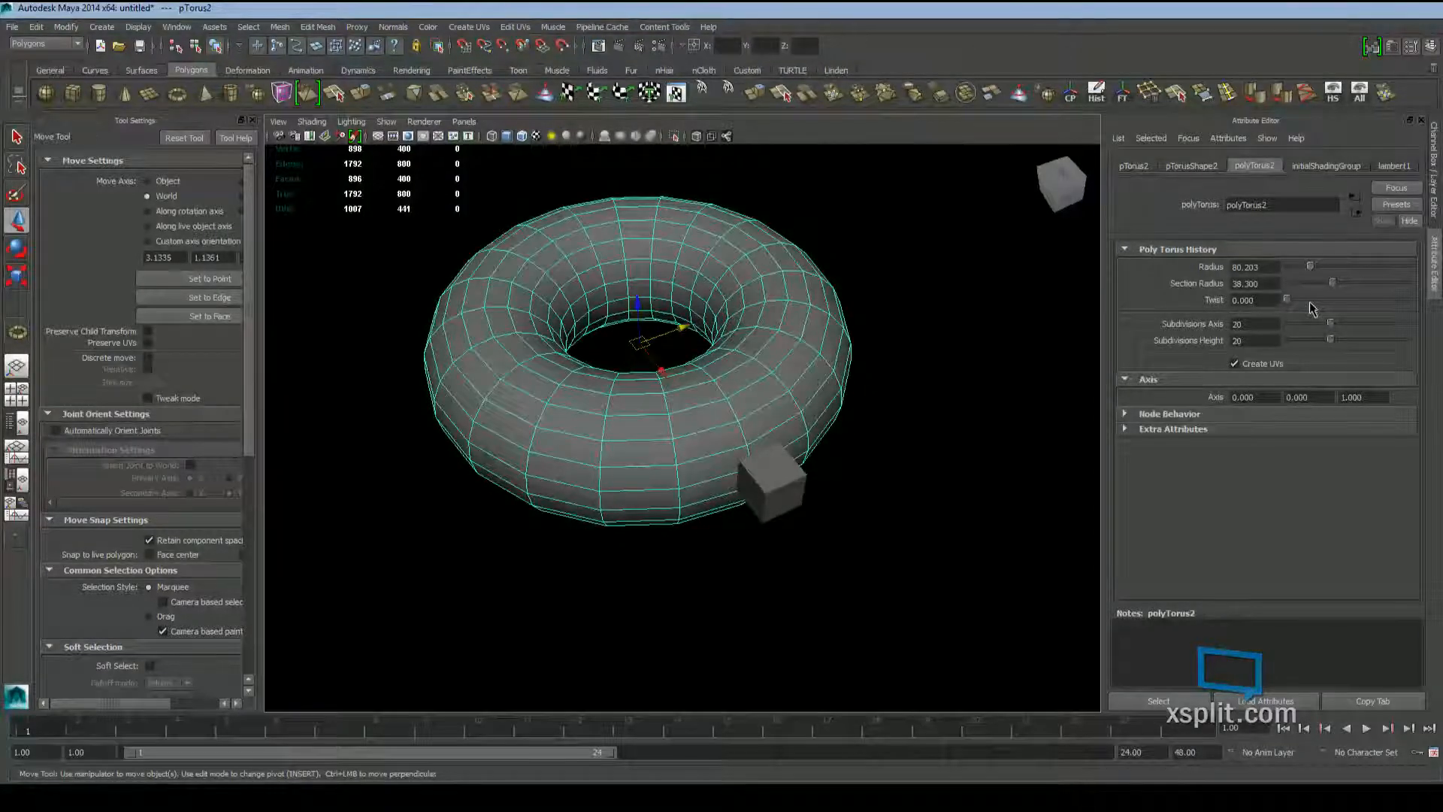
drag(1332, 281, 1240, 314)
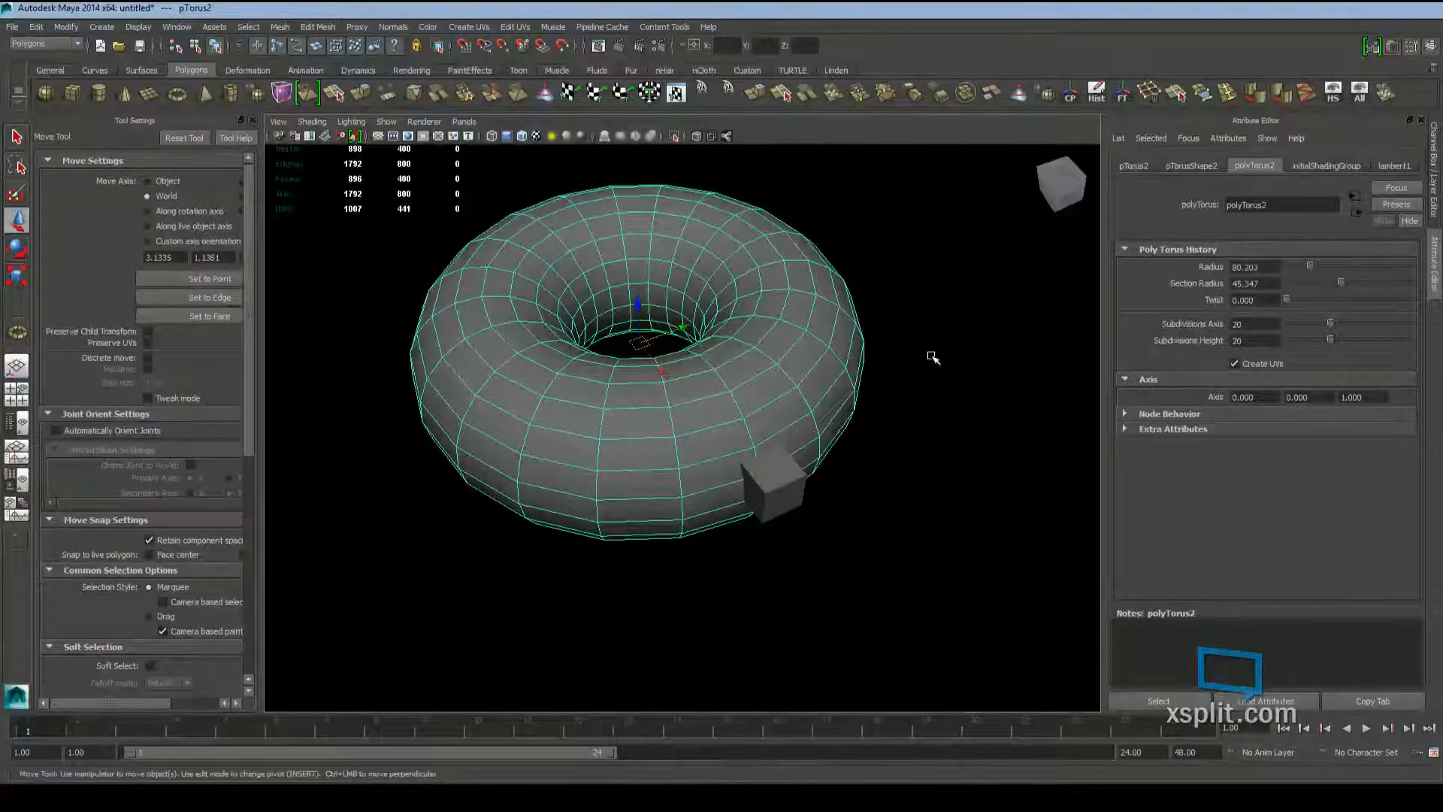
key(Delete)
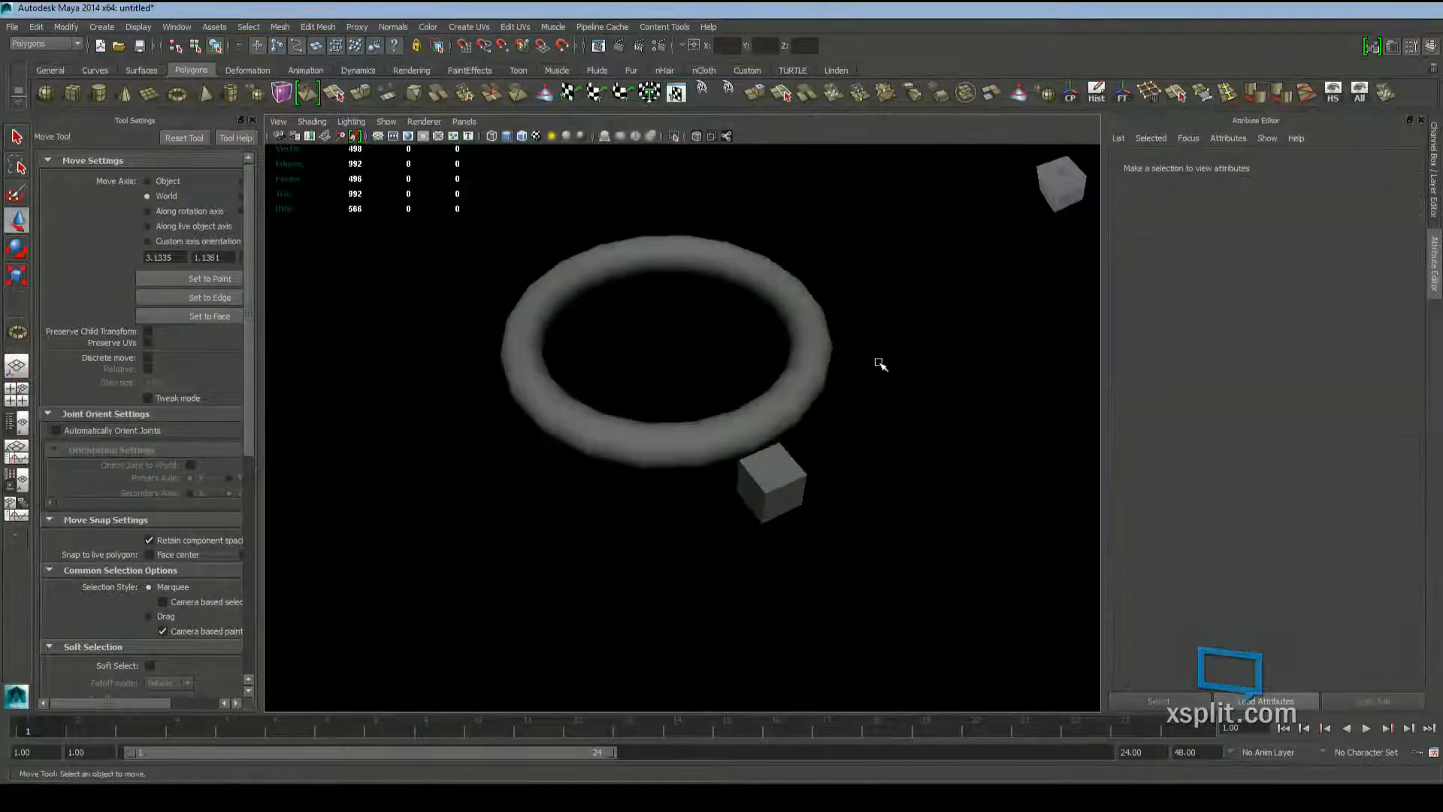
Create a tall polygon pipe with 20 axis divisions and a thick wall in the empty space beside the torus
click(230, 93)
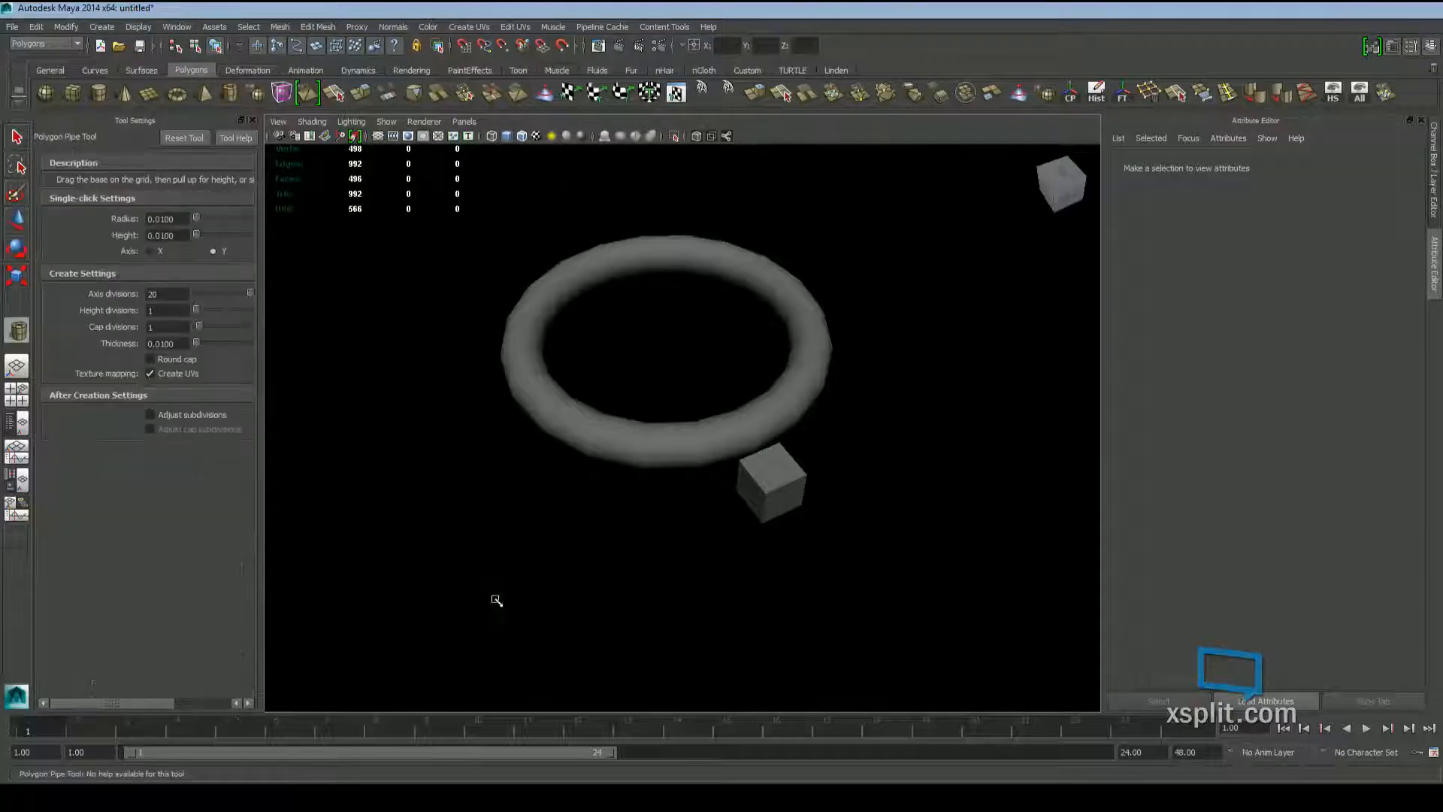
drag(375, 450, 434, 480)
alt+middle_drag(418, 453, 715, 393)
drag(716, 393, 667, 601)
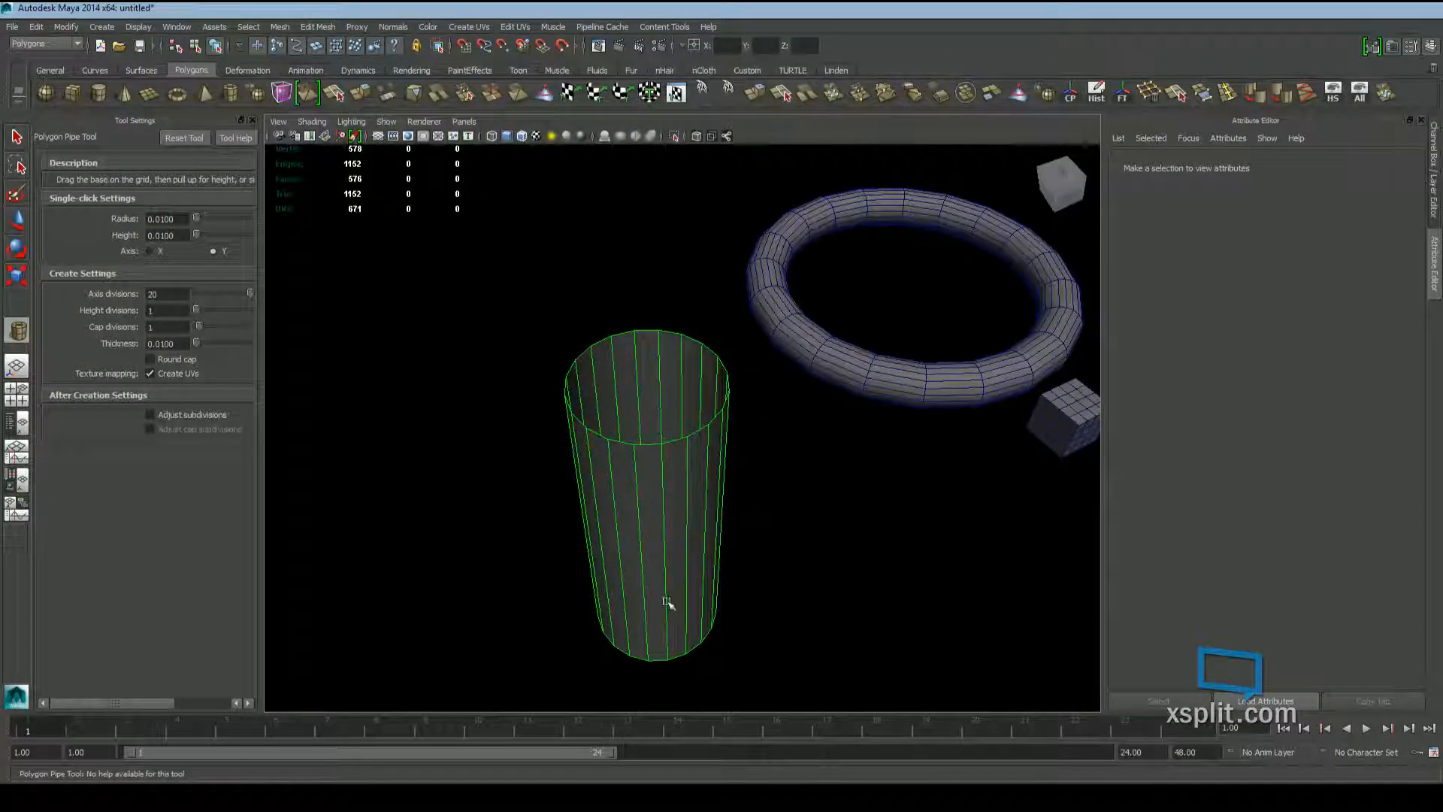
drag(561, 554, 792, 465)
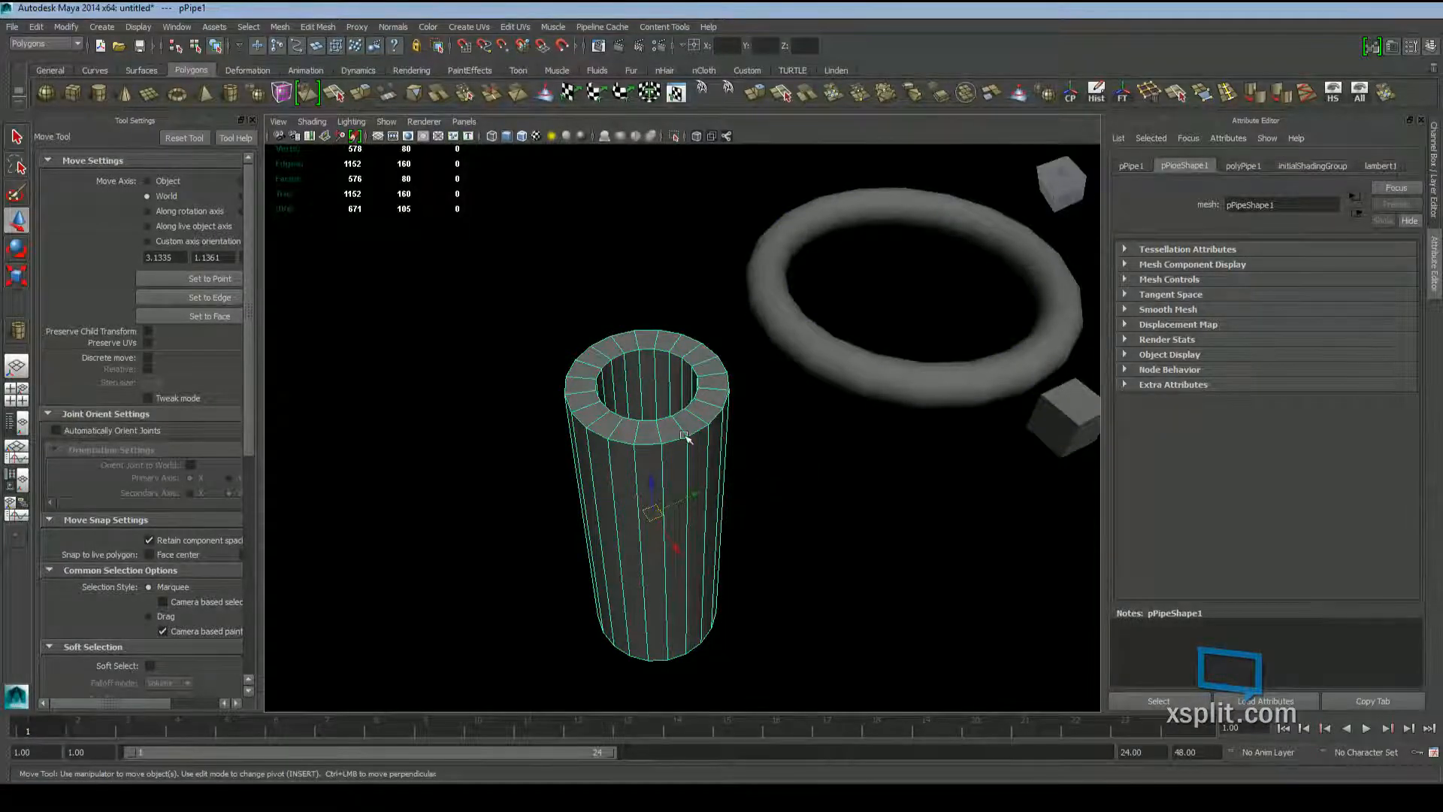
Create a 20-sided polygon cylinder wider than the pipe in the space beside it and move it slightly away
alt+drag(684, 436, 687, 455)
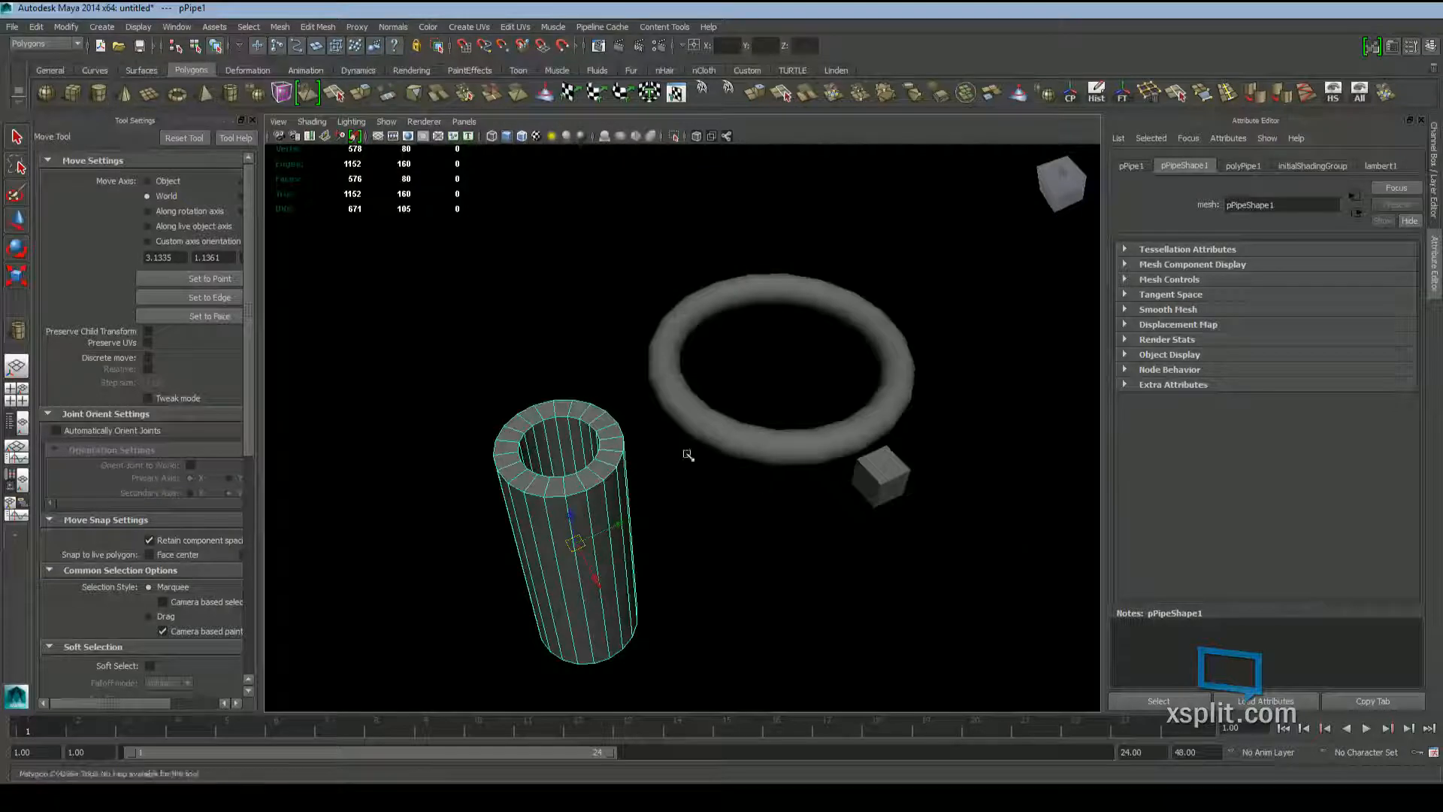
alt+middle_drag(688, 455, 810, 469)
drag(597, 559, 618, 409)
scroll(608, 339, down, 8)
alt+middle_drag(645, 531, 679, 490)
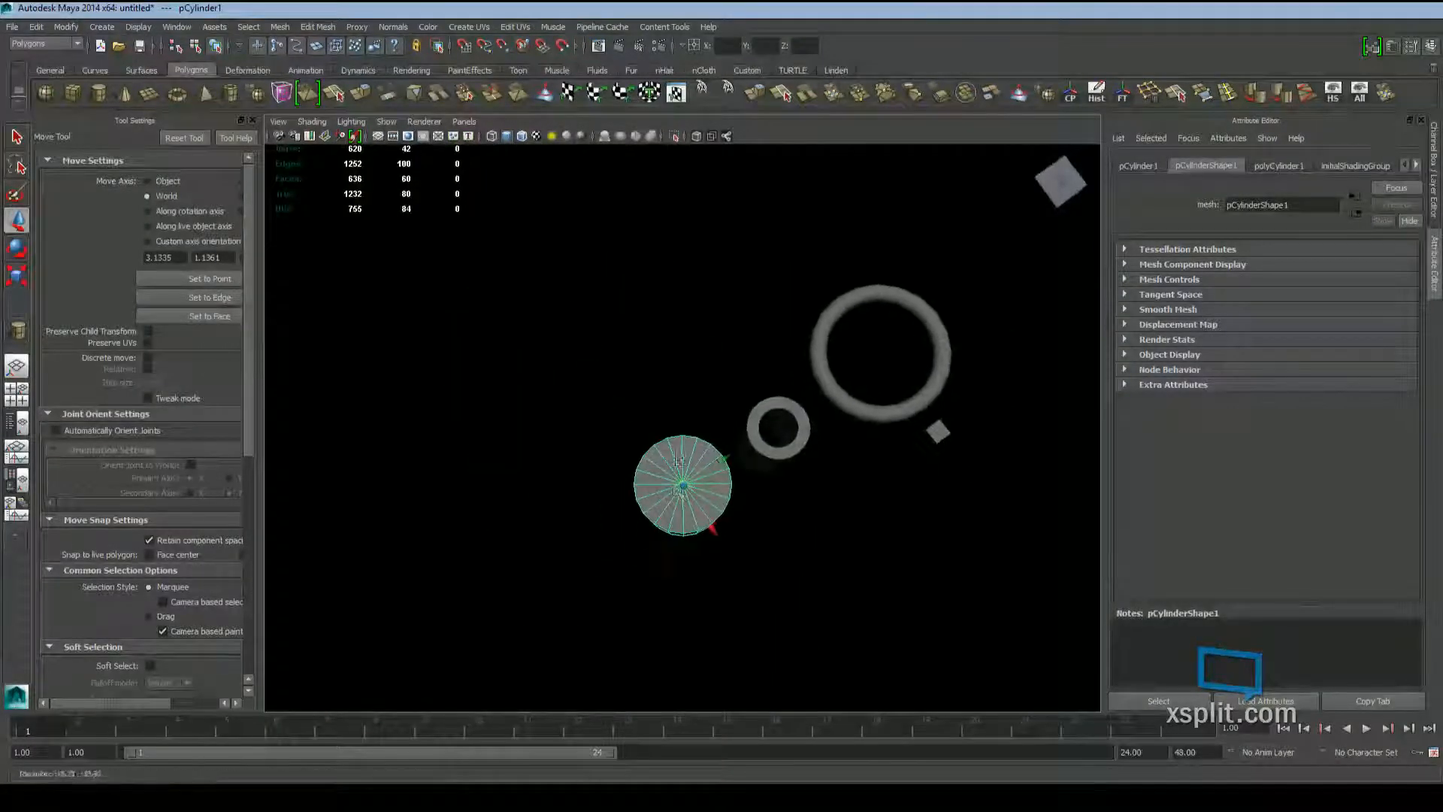
mouse_move(682, 486)
mouse_down()
mouse_move(695, 498)
mouse_move(659, 495)
mouse_up()
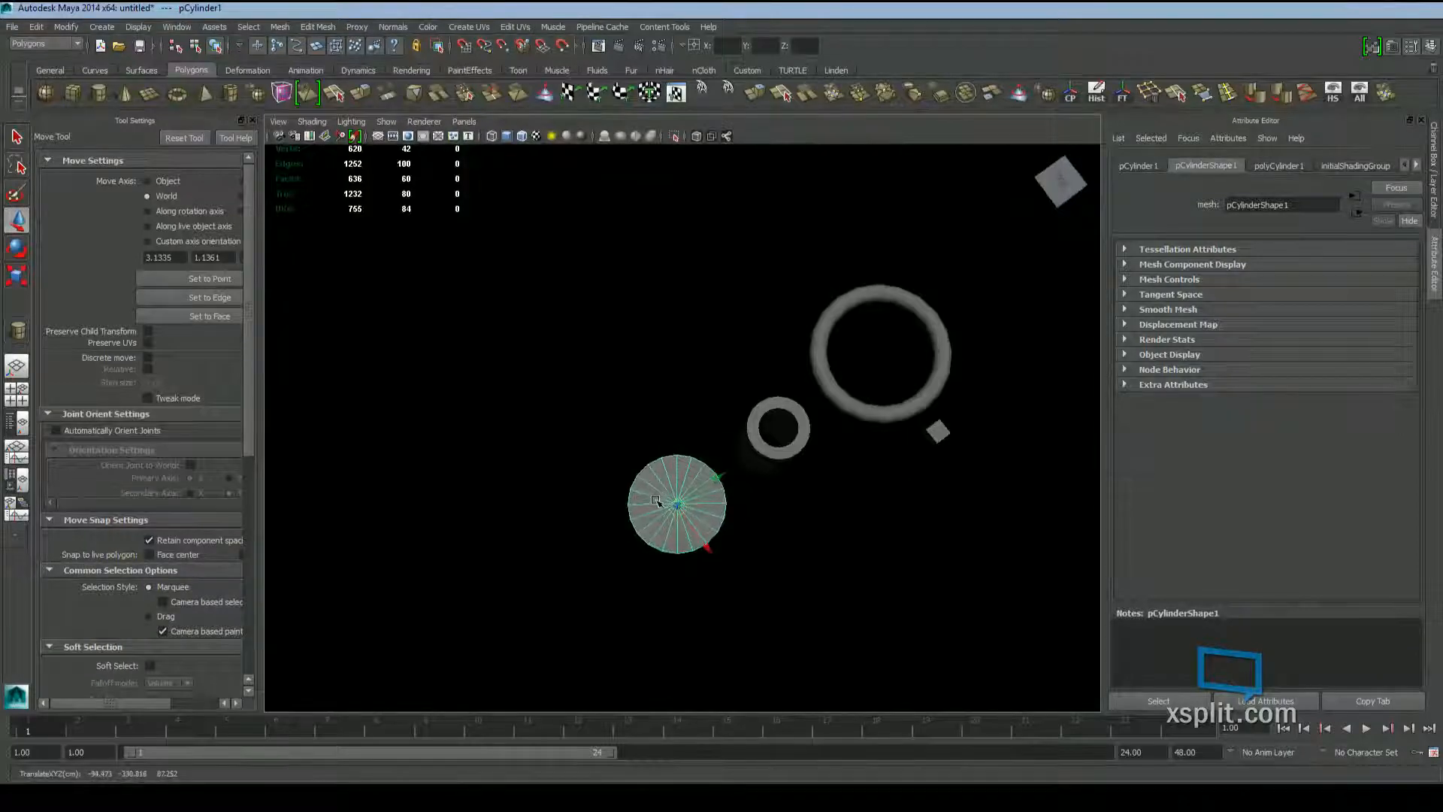
Extrude the cylinder's faces, scale the extrusion inward, and extrude and scale again to hollow the cylinder into a thick-walled tube
key(F11)
drag(699, 544, 705, 430)
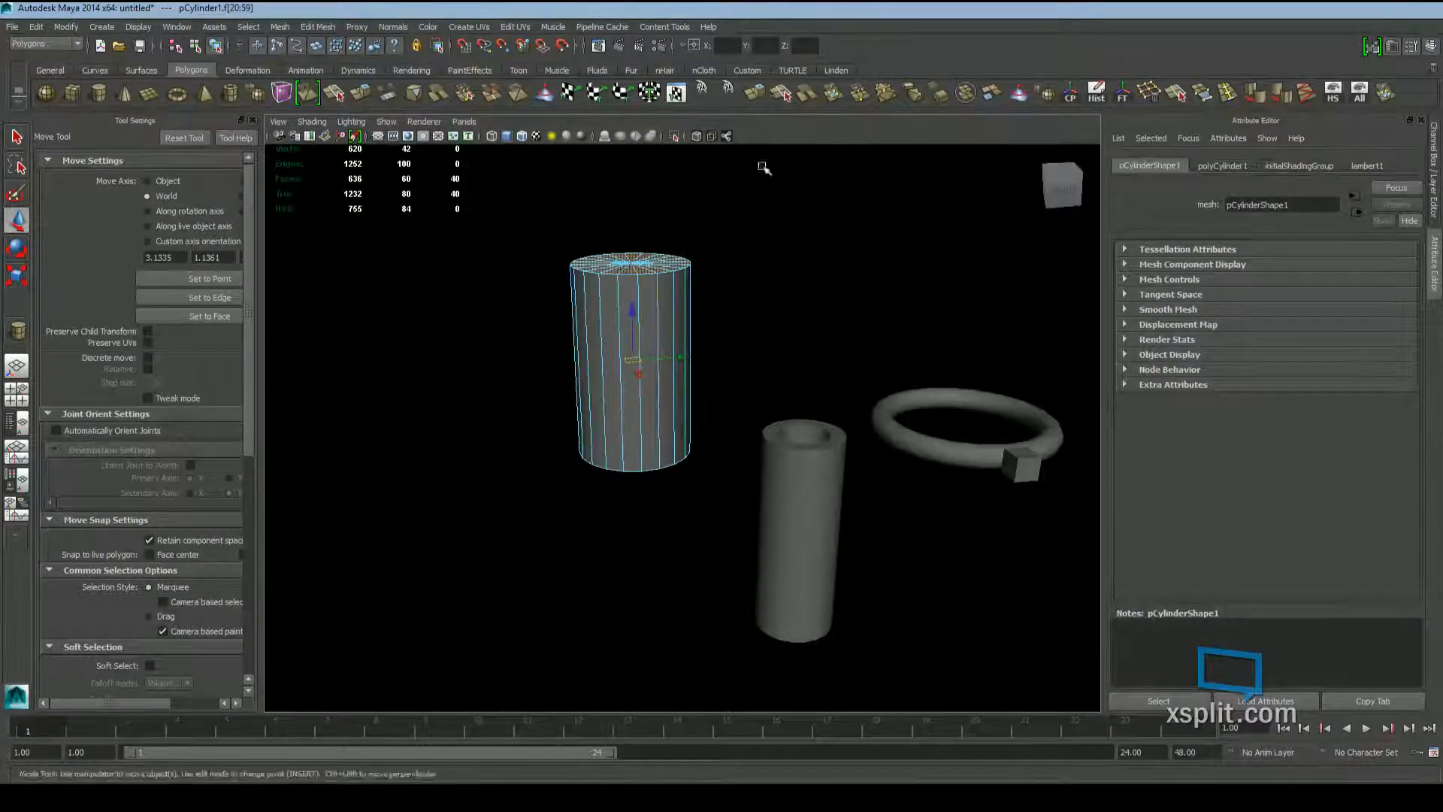
click(755, 92)
key(r)
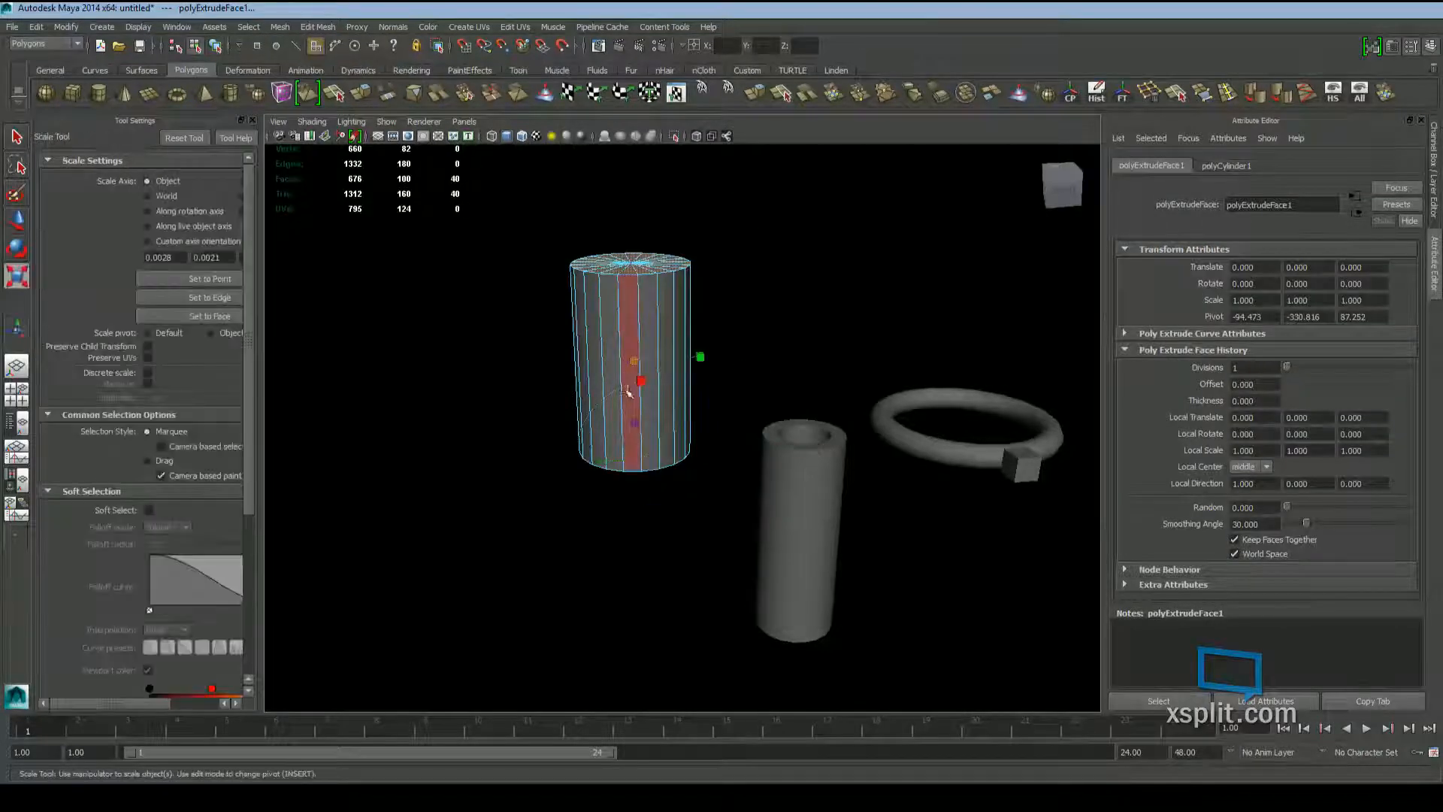
alt+drag(650, 395, 655, 385)
drag(618, 438, 614, 372)
key(ctrl+e)
key(r)
alt+drag(811, 415, 810, 451)
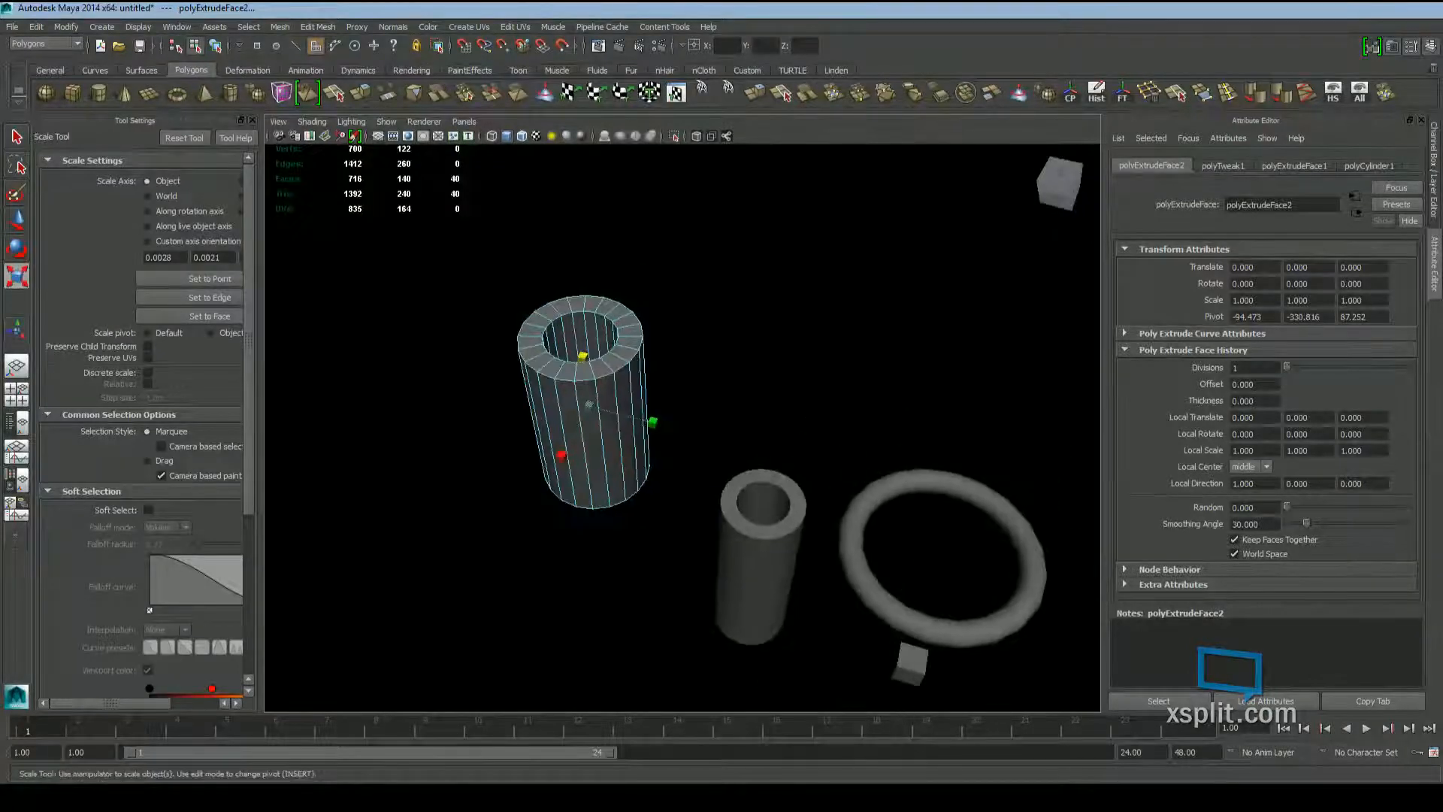
Return to object selection and delete the extruded cylinder, the pipe and the torus, keeping only the cube
click(216, 46)
alt+right_drag(747, 486, 665, 466)
alt+drag(665, 466, 719, 426)
key(Delete)
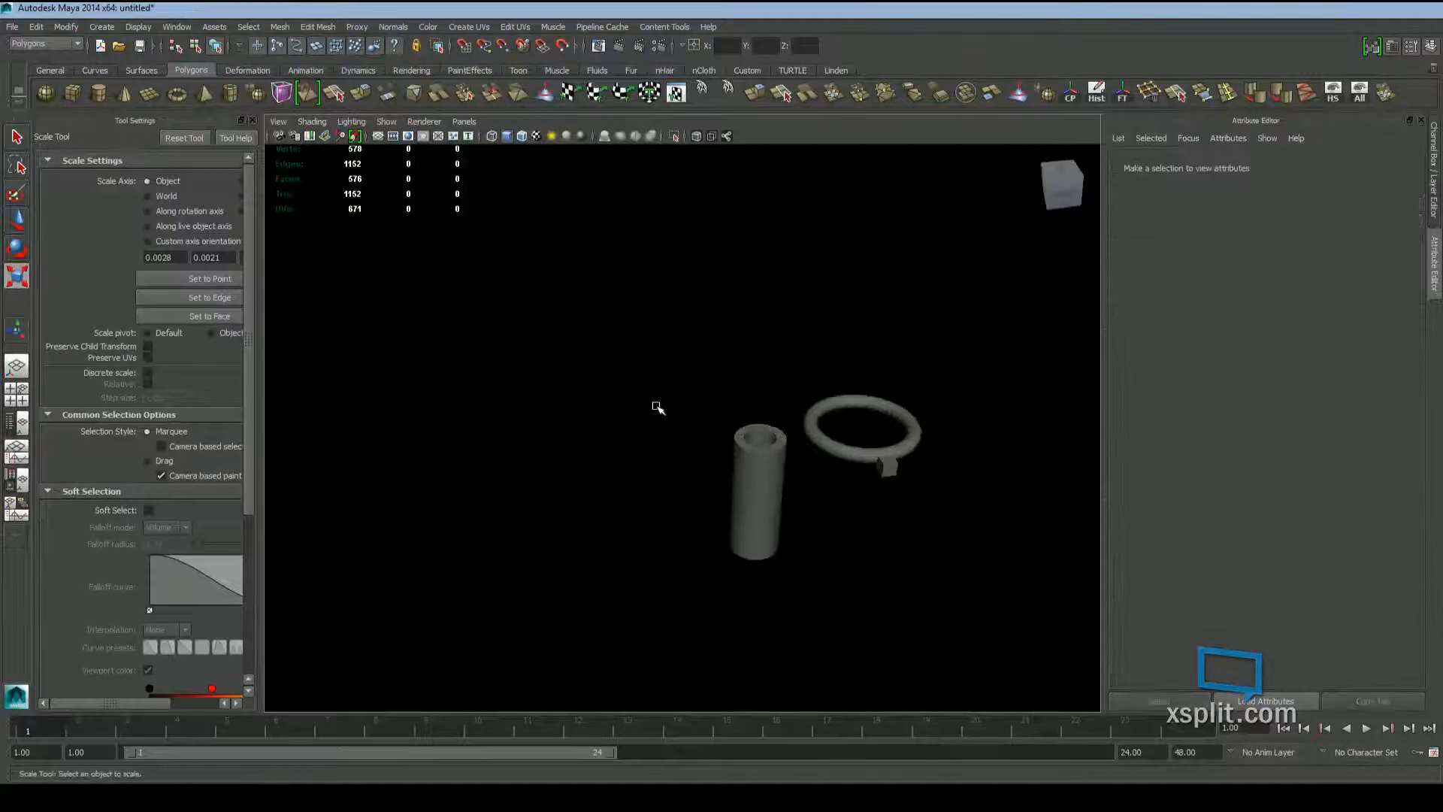
click(768, 494)
key(Delete)
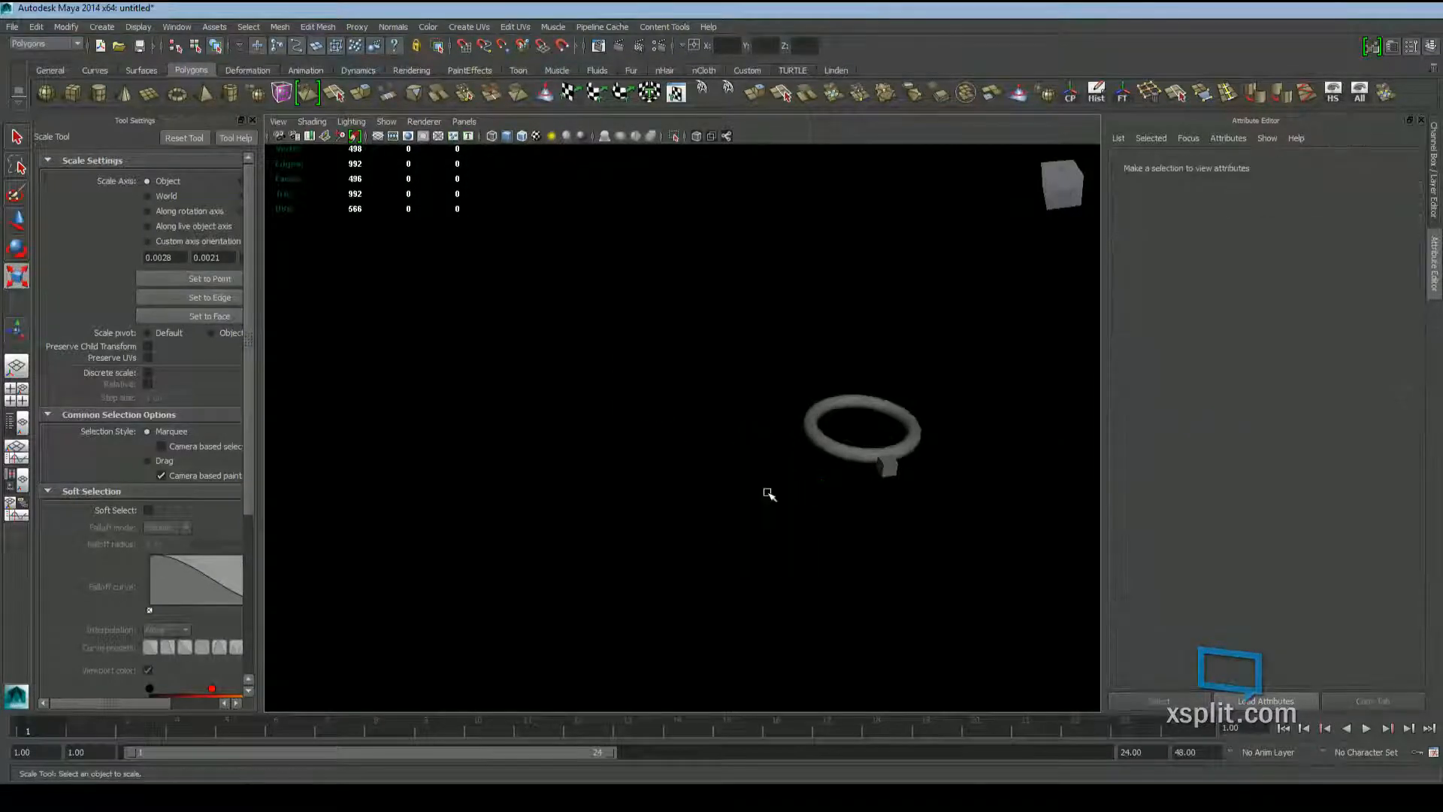
click(1080, 587)
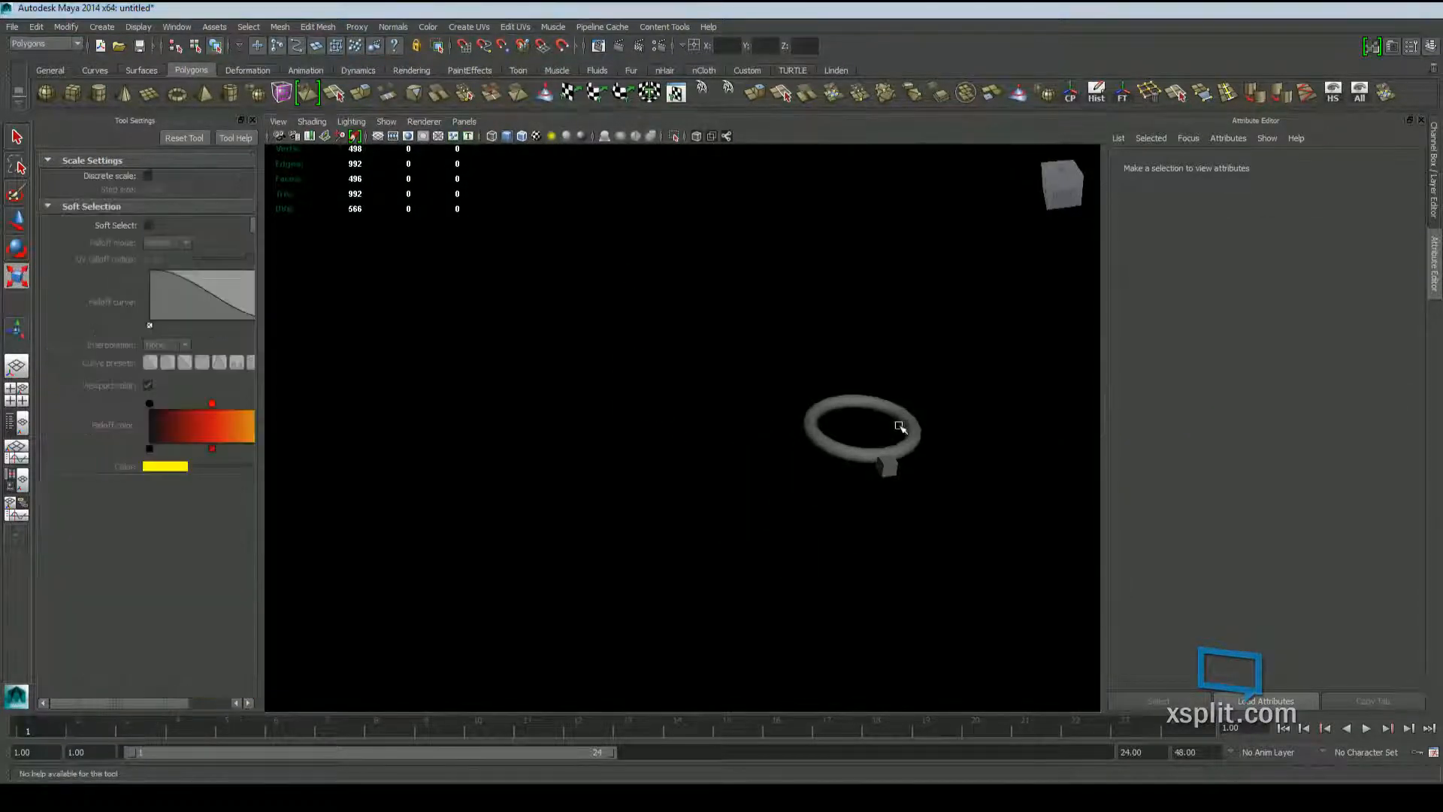
click(826, 449)
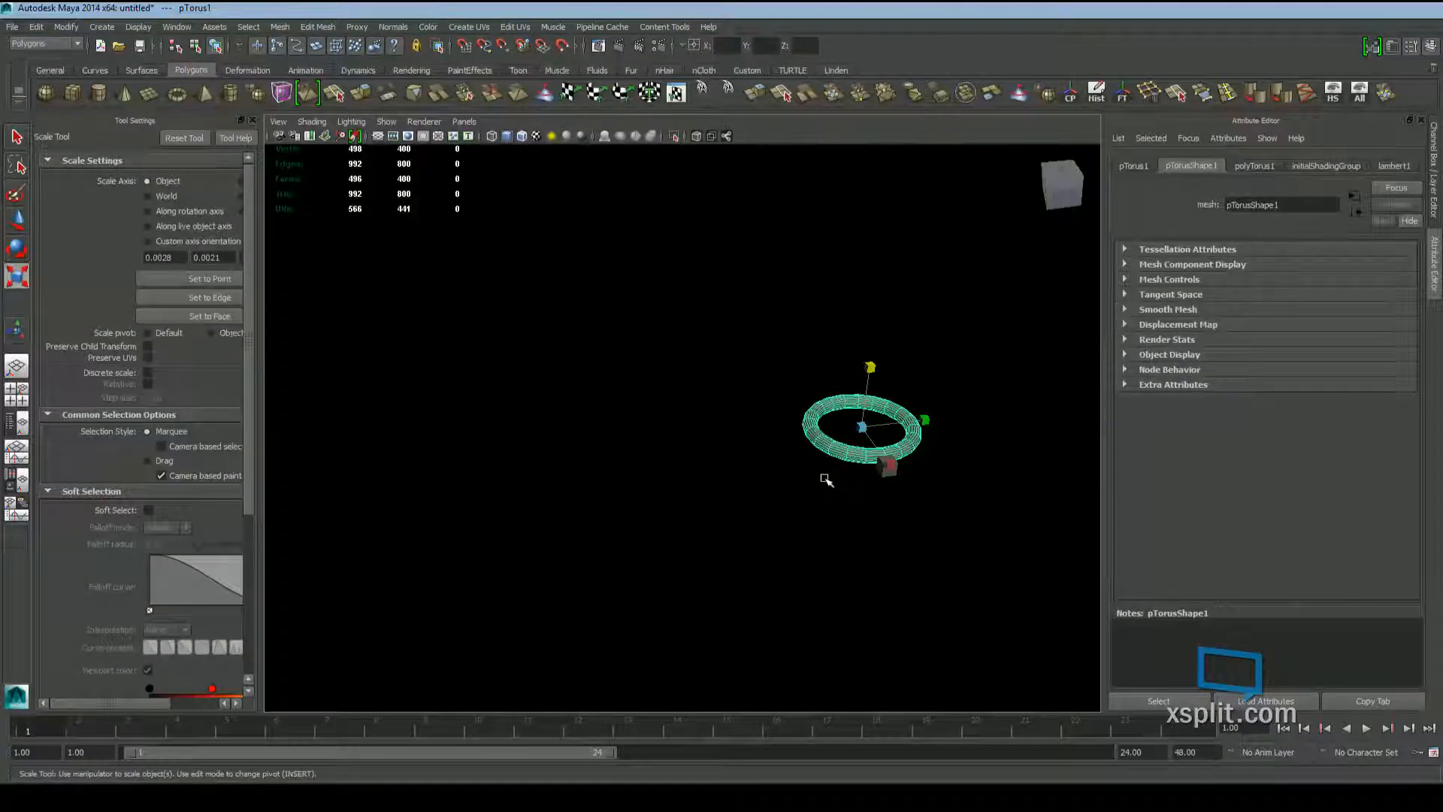
key(Delete)
Select the remaining cube and frame it in the perspective view
click(886, 466)
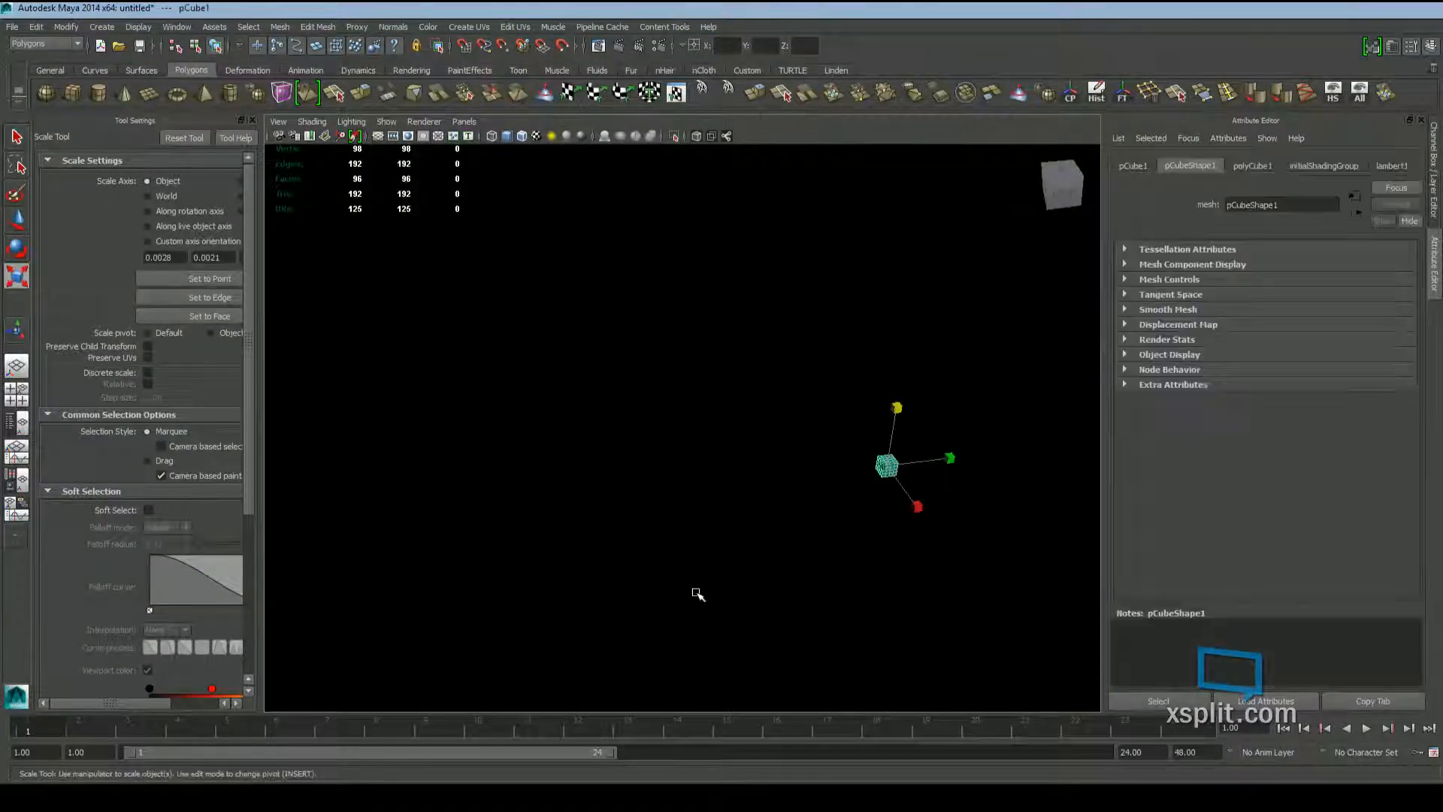
key(f)
alt+drag(740, 544, 792, 530)
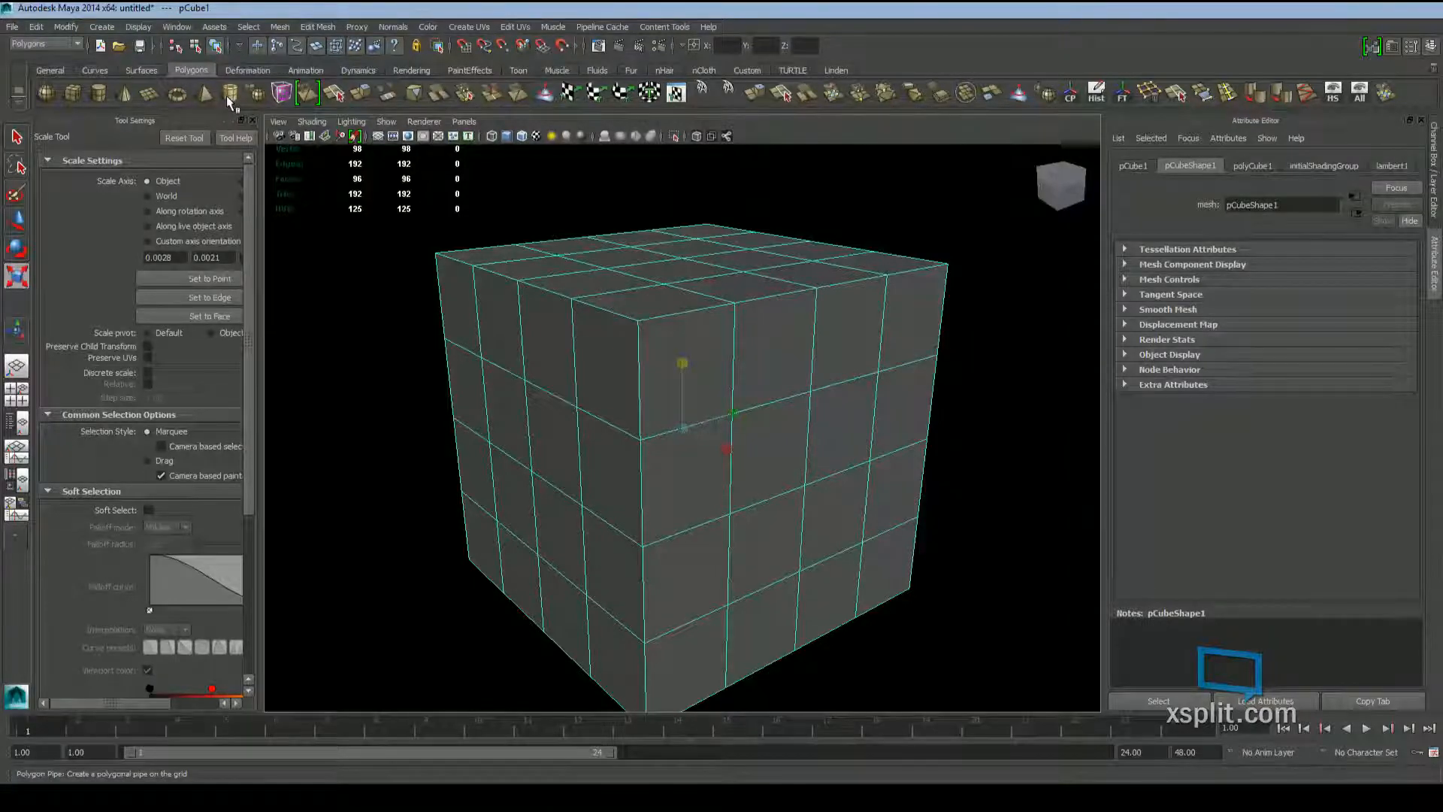
scroll(877, 661, down, 5)
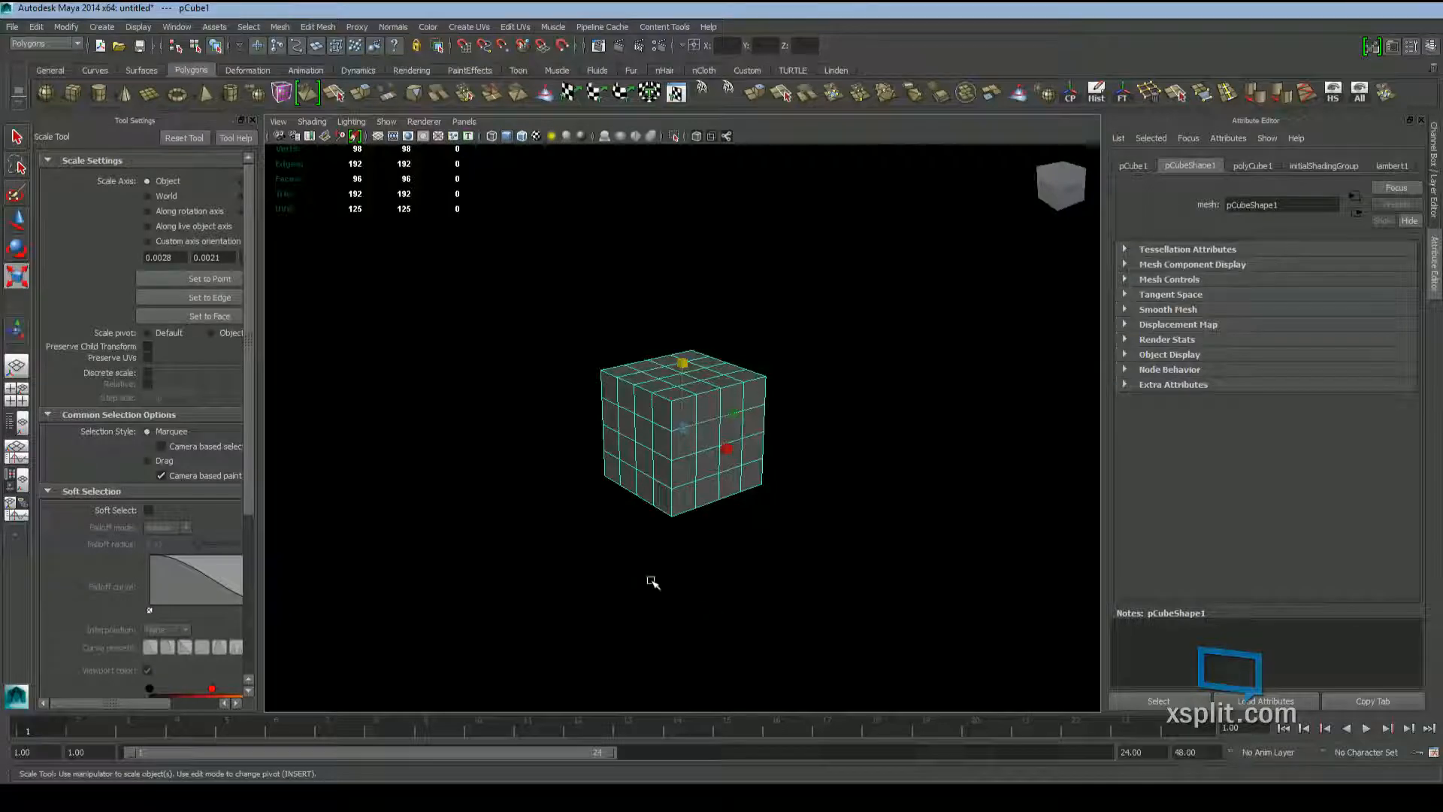
scroll(837, 435, up, 3)
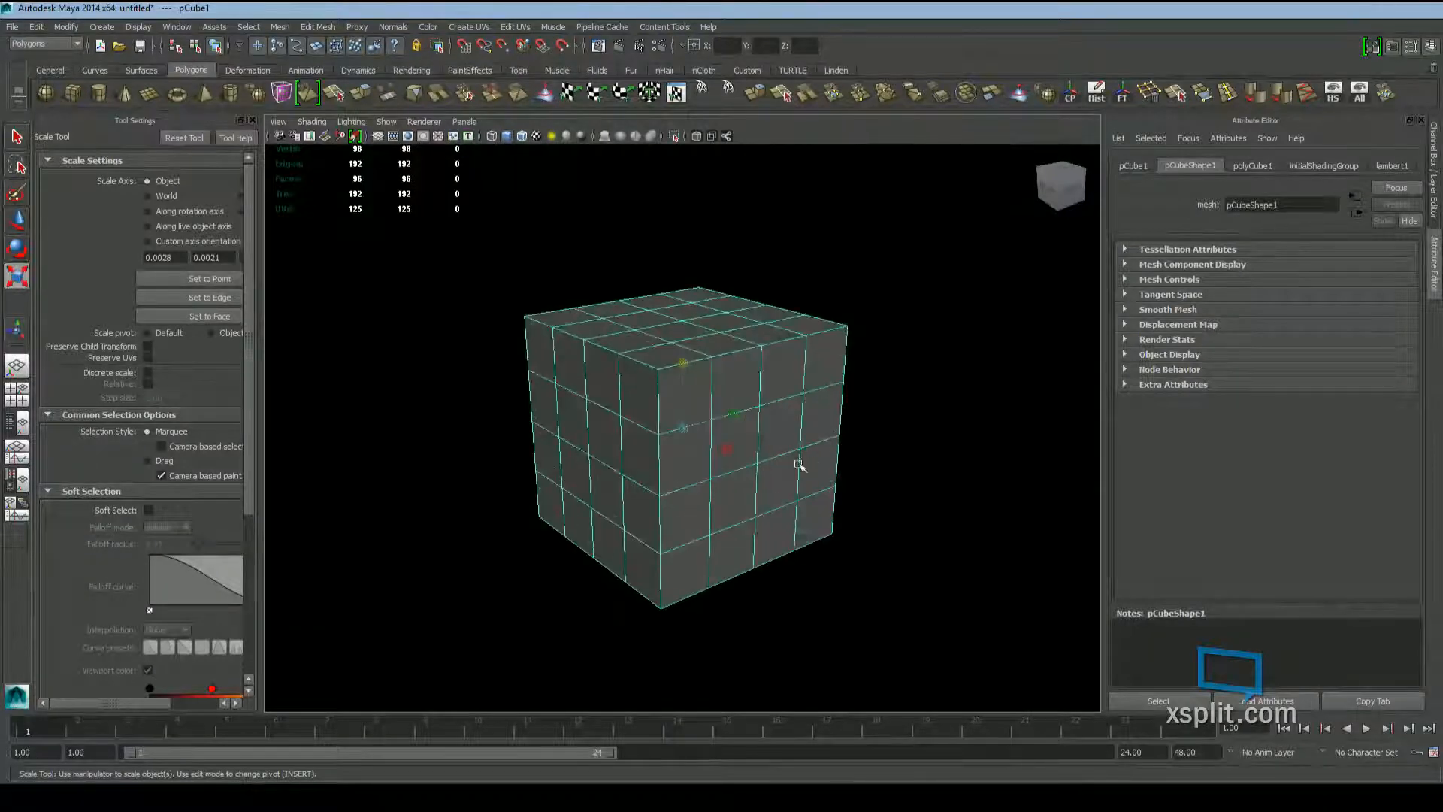
Widen the tool settings area until all its options show, and activate the Move tool for the cube
alt+drag(802, 454, 270, 399)
drag(259, 354, 342, 370)
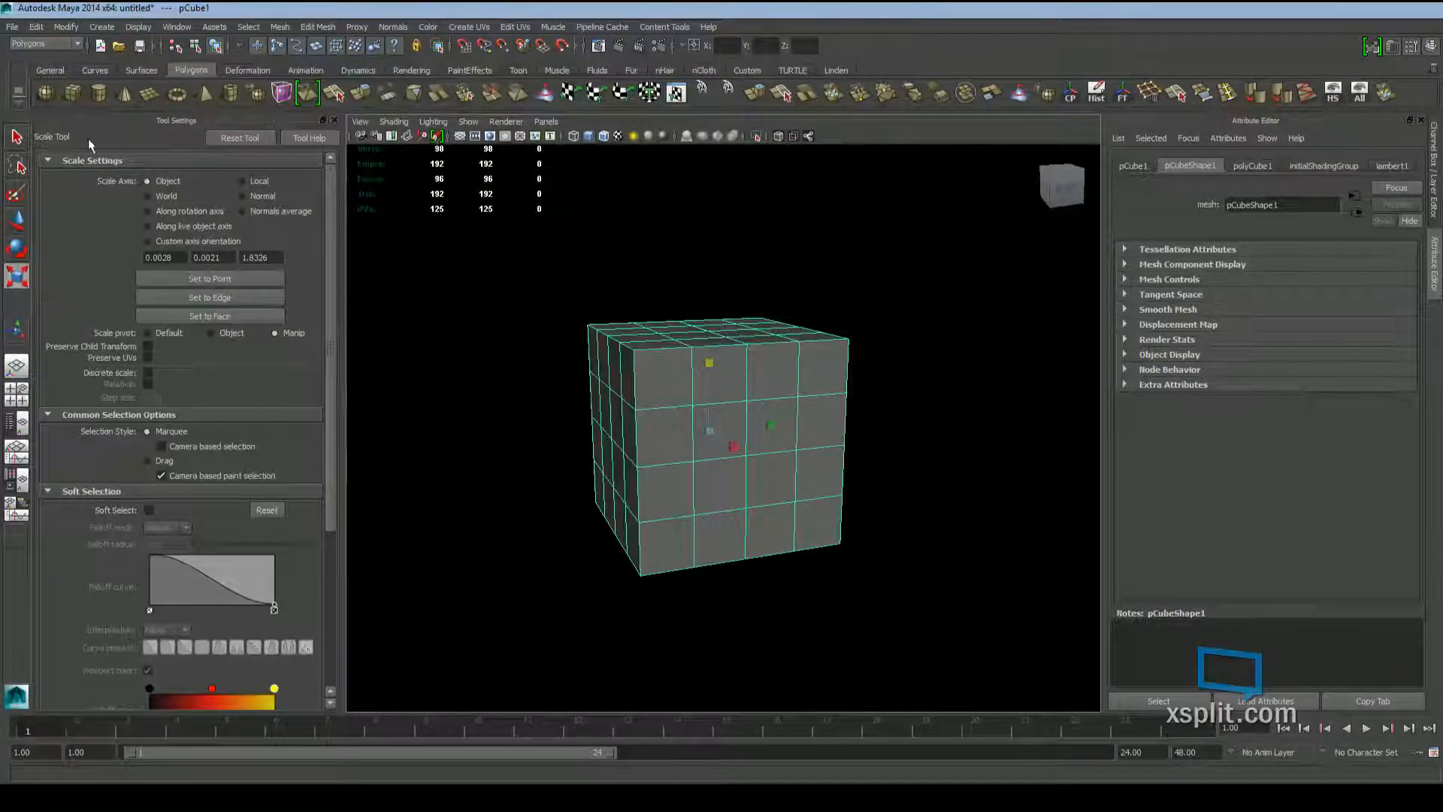
alt+drag(623, 382, 660, 384)
key(w)
mouse_move(748, 470)
alt+mouse_down()
mouse_move(782, 460)
mouse_move(750, 486)
alt+mouse_up()
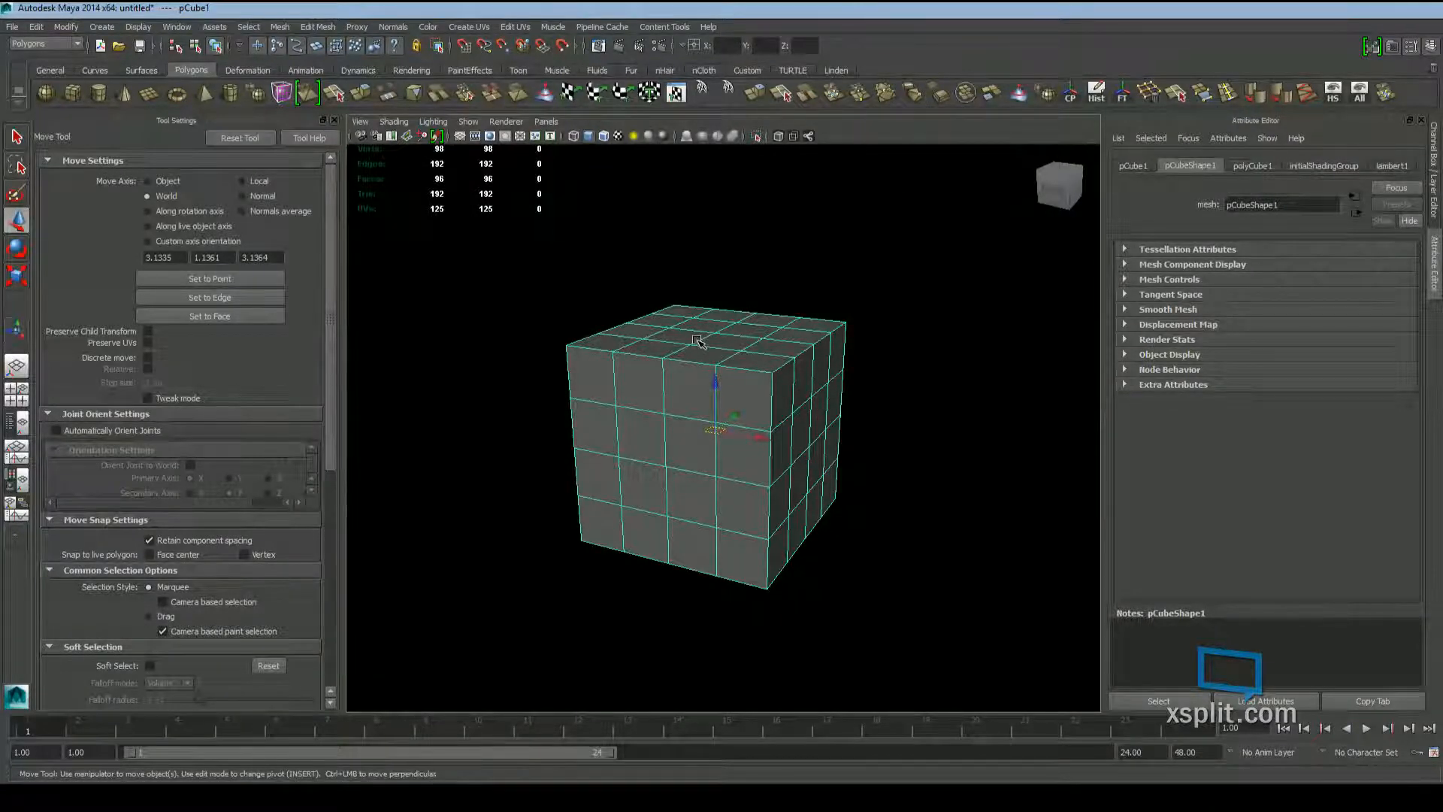
alt+drag(743, 314, 862, 403)
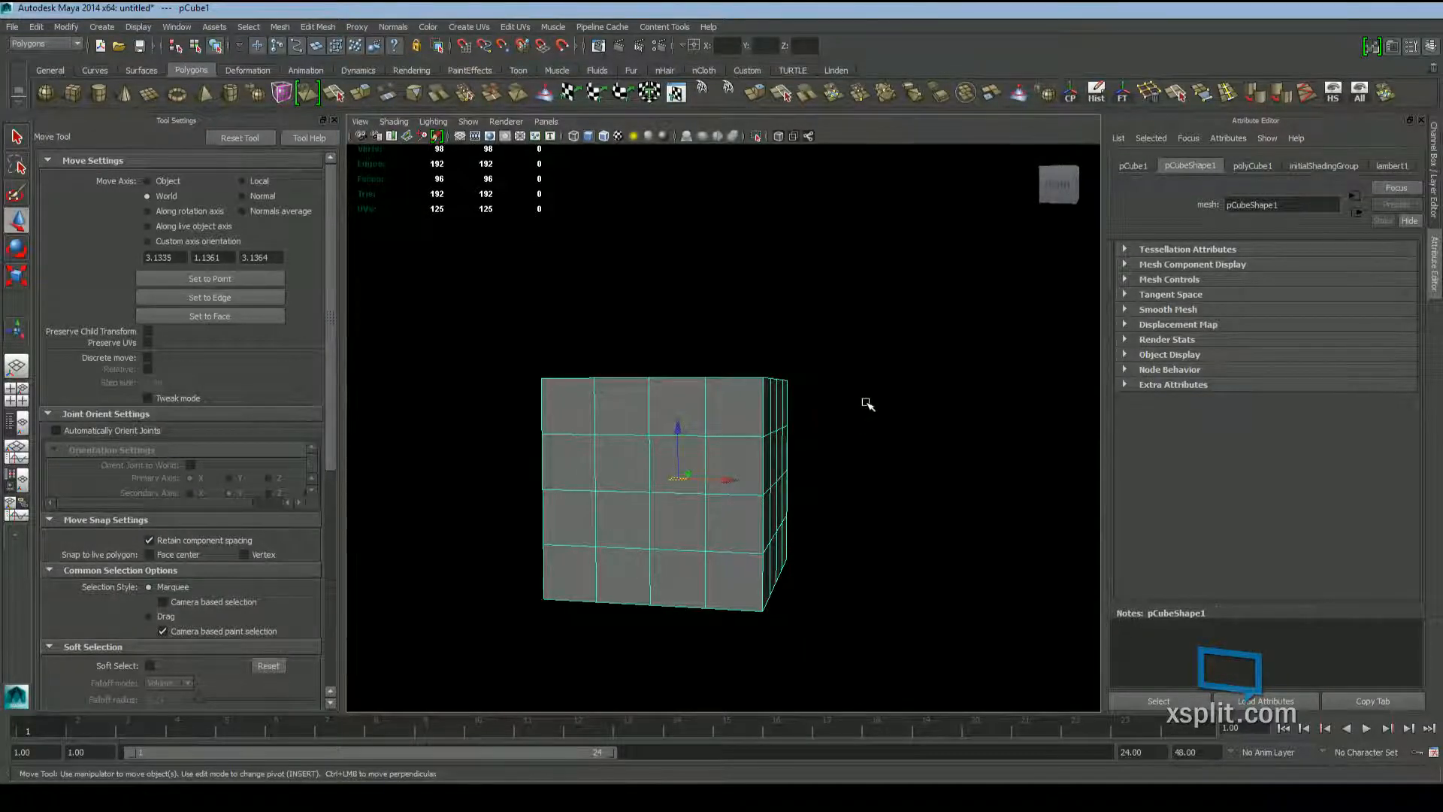
Activate the Rotate tool, turn on discrete rotation with a 15-degree step size, and rotate the cube
key(e)
alt+drag(867, 404, 834, 466)
click(145, 205)
alt+drag(503, 342, 714, 361)
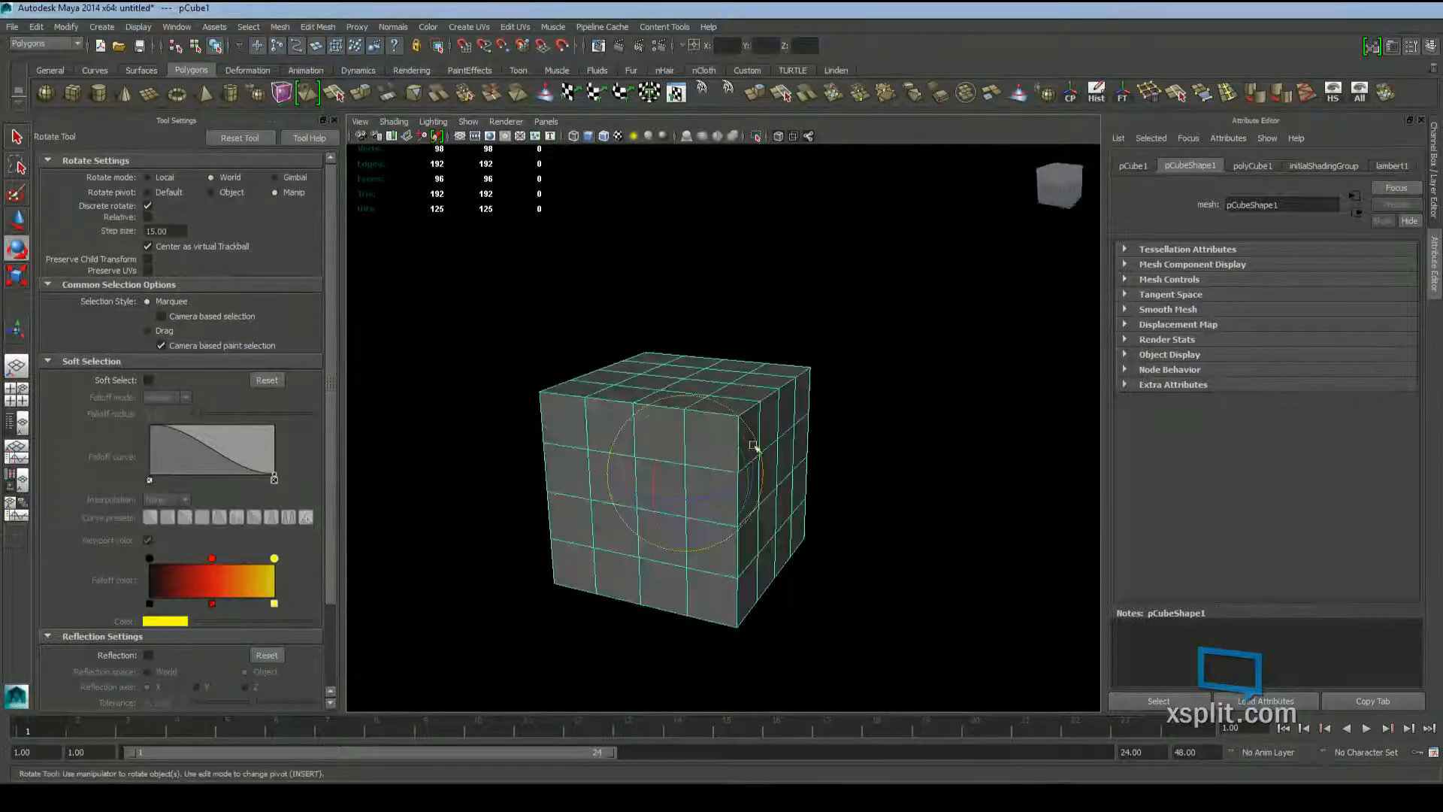
drag(746, 445, 811, 435)
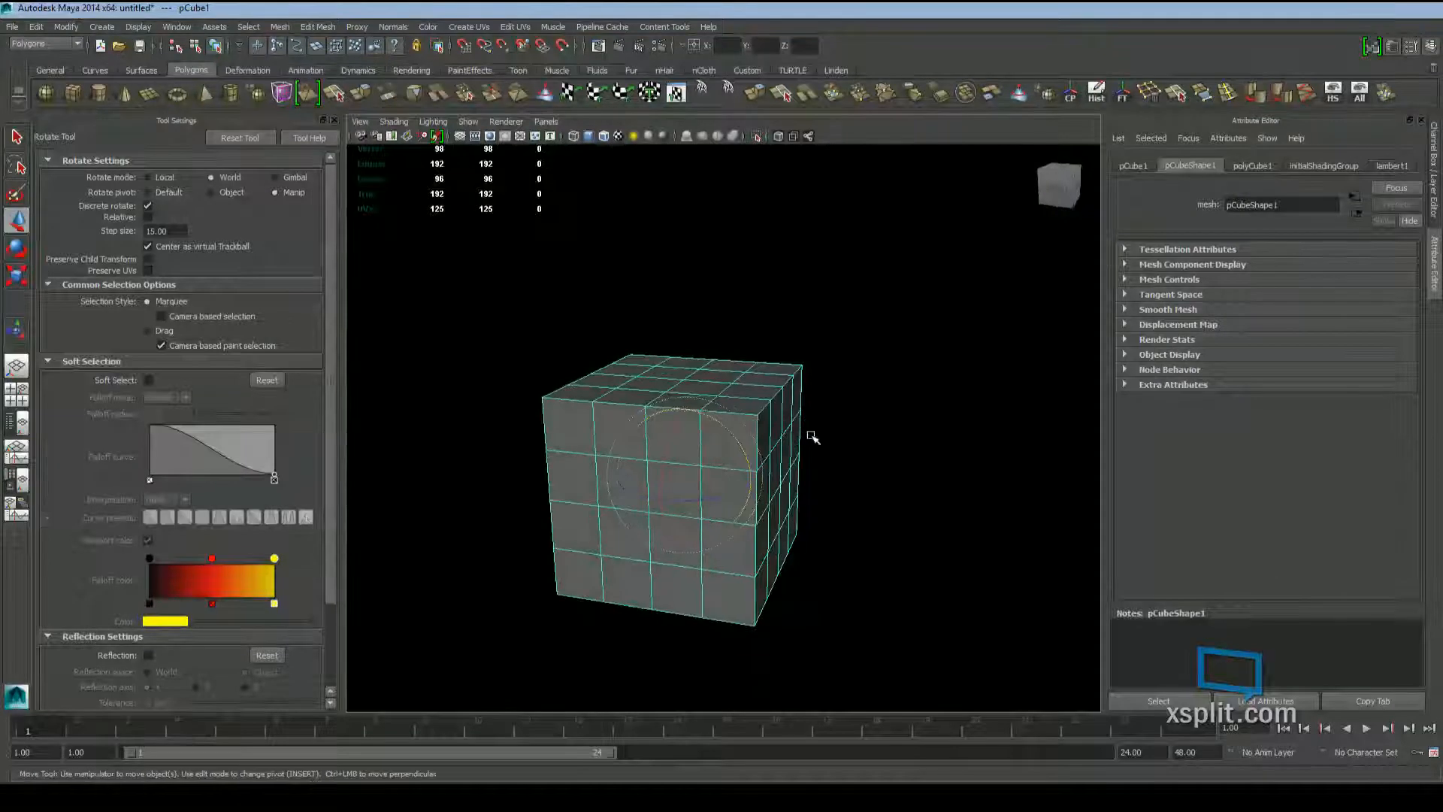
Return to the Move tool, show the cube's transform attributes and select its Y rotation value for editing
key(w)
alt+drag(779, 531, 701, 667)
alt+drag(640, 449, 831, 381)
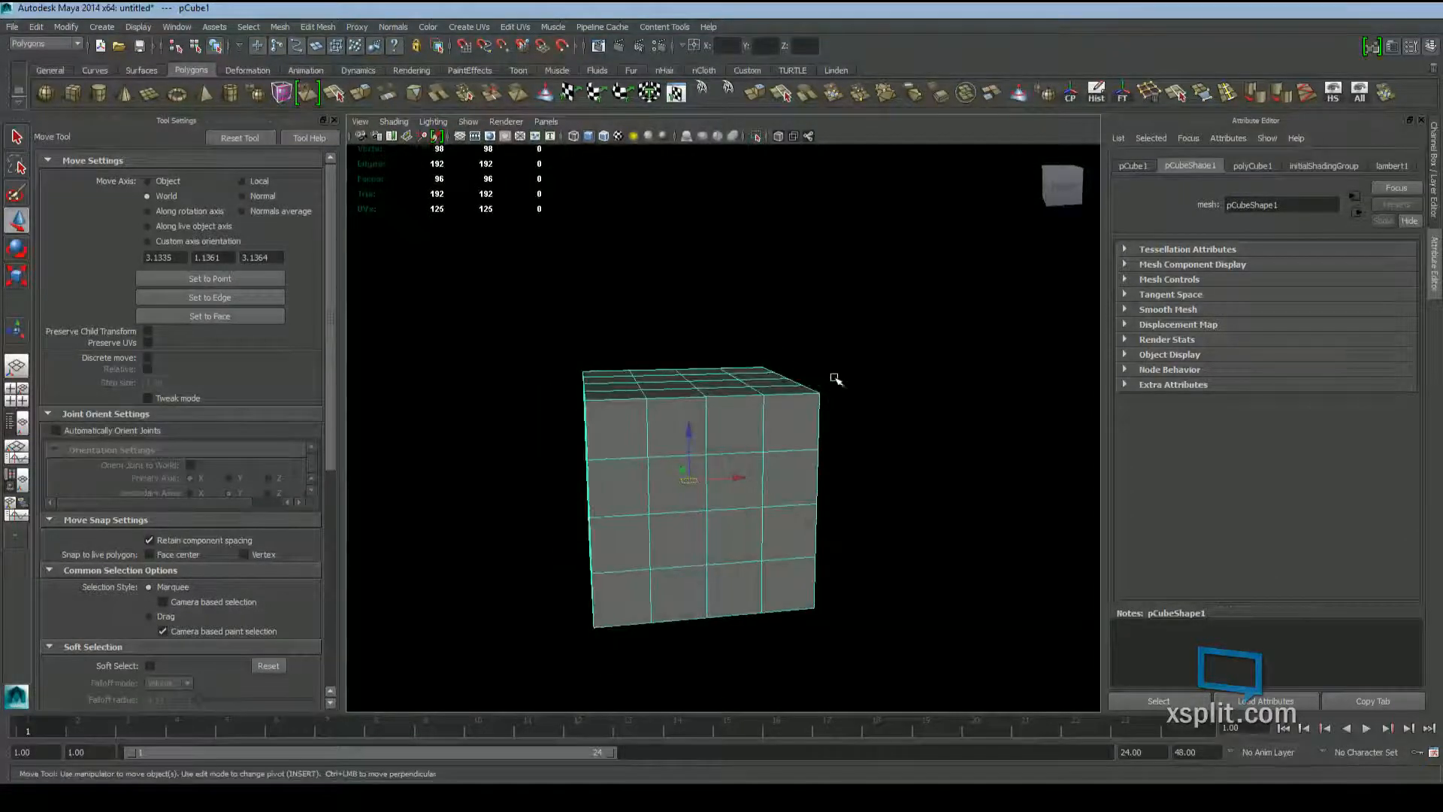
alt+drag(679, 443, 740, 442)
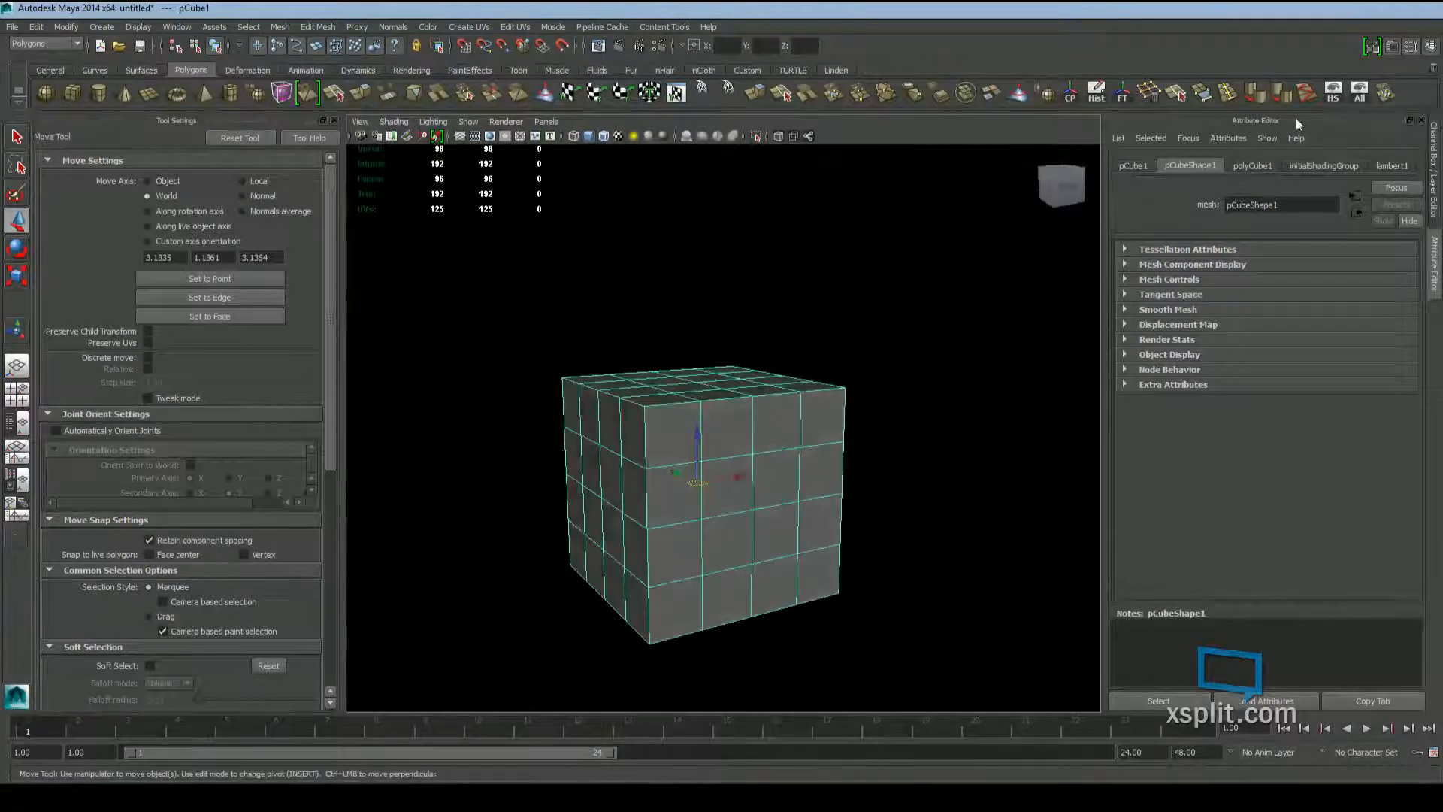
click(1135, 166)
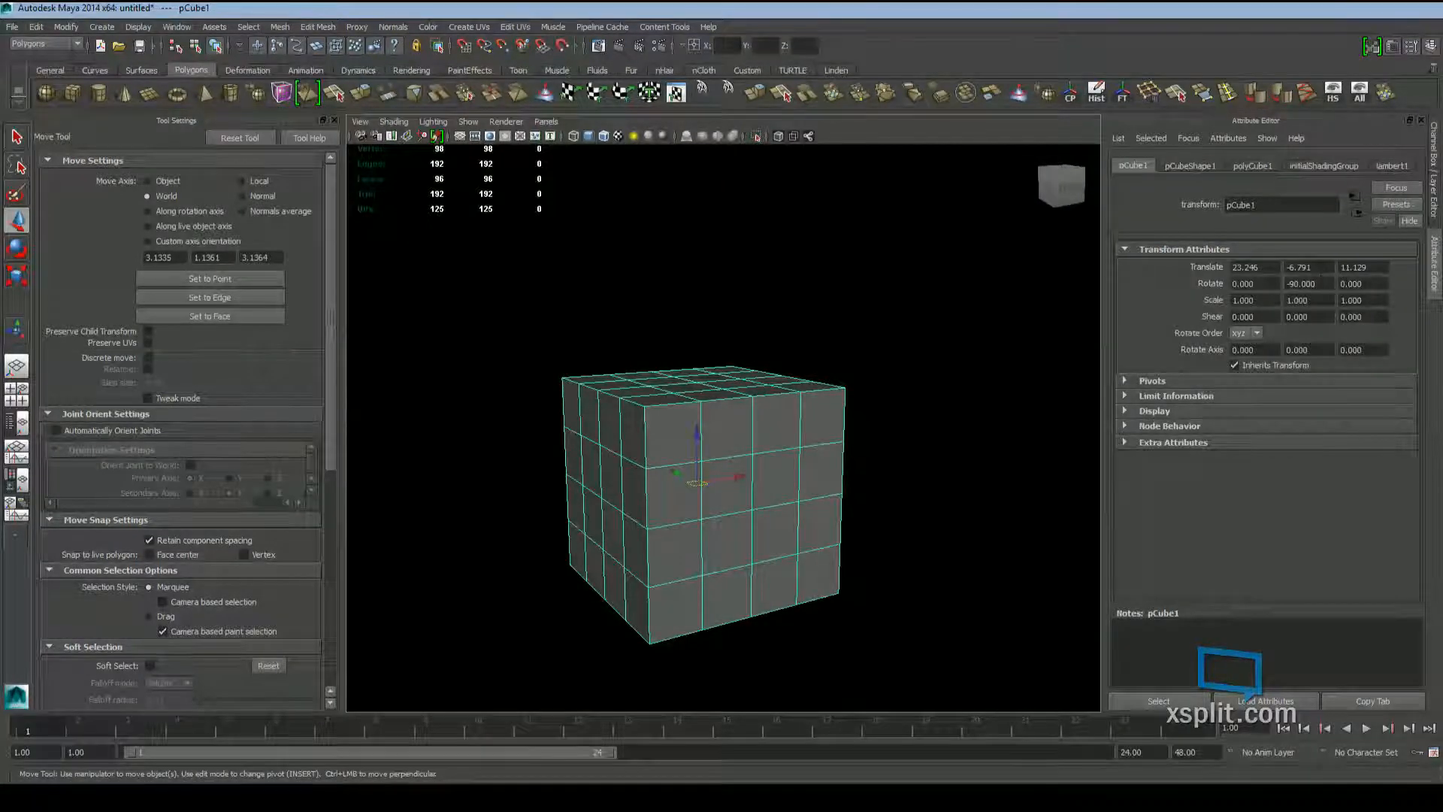
drag(1322, 284, 1267, 285)
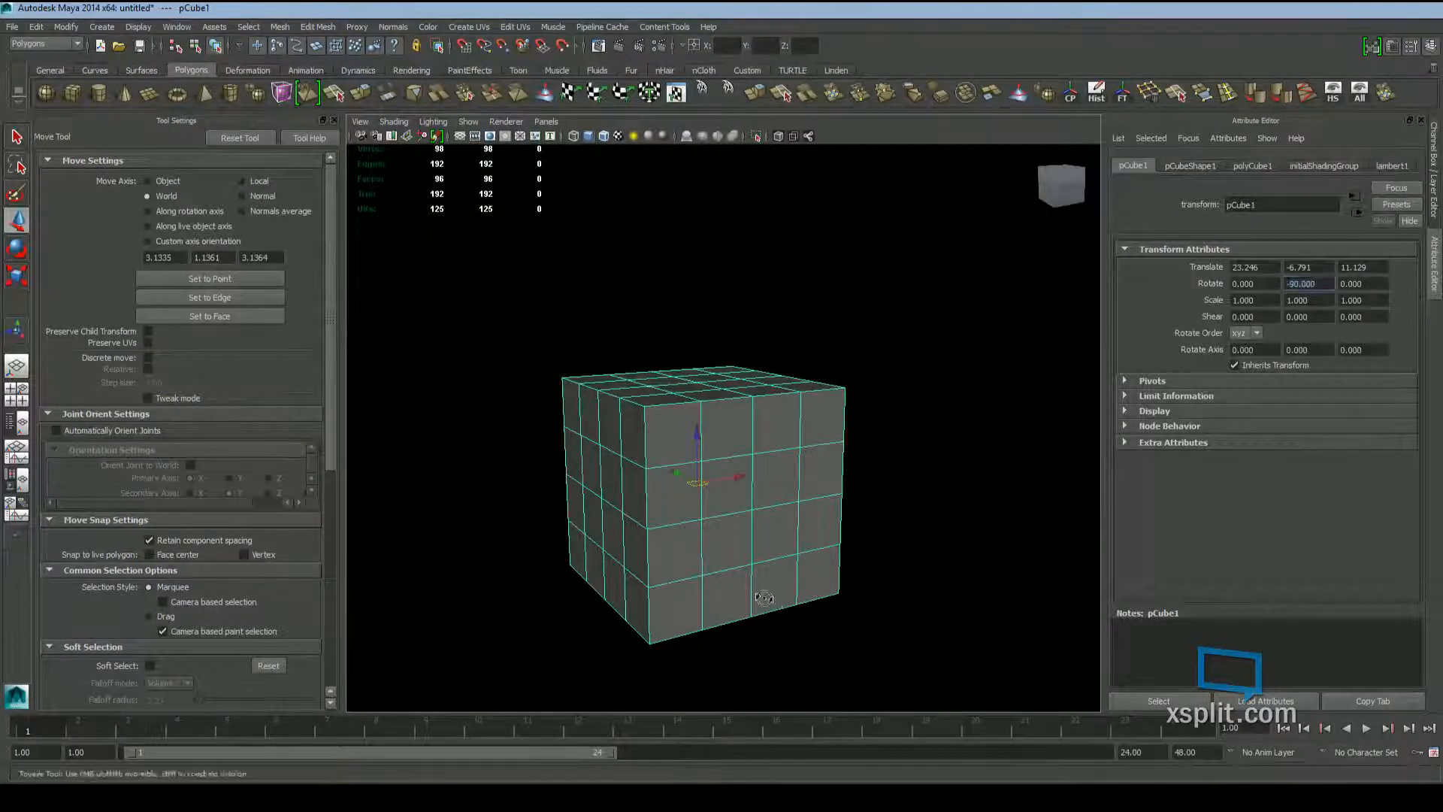
Switch the Move axis between Object and World to compare handle orientations, finishing with Object
alt+drag(760, 596, 718, 599)
click(165, 180)
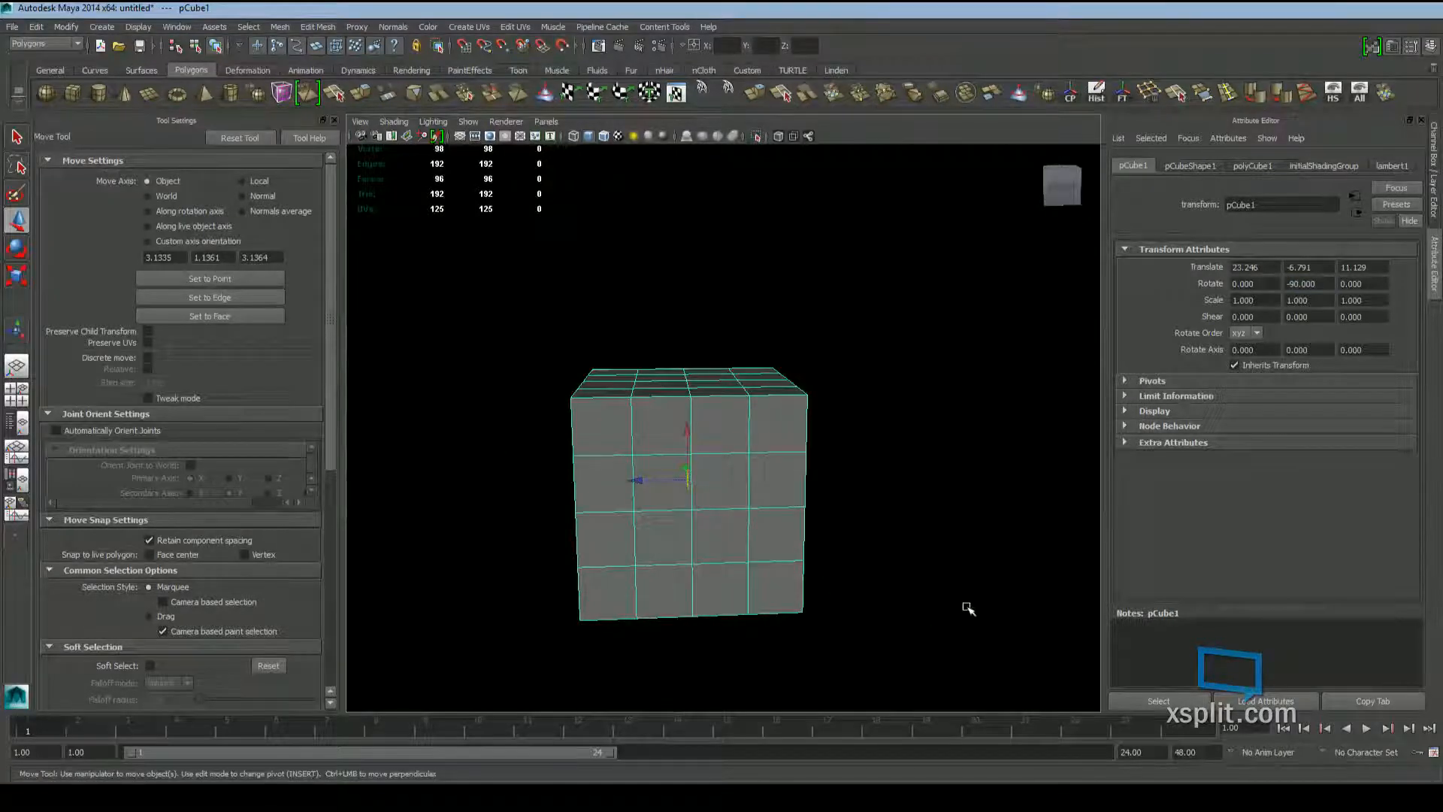
alt+drag(784, 558, 811, 540)
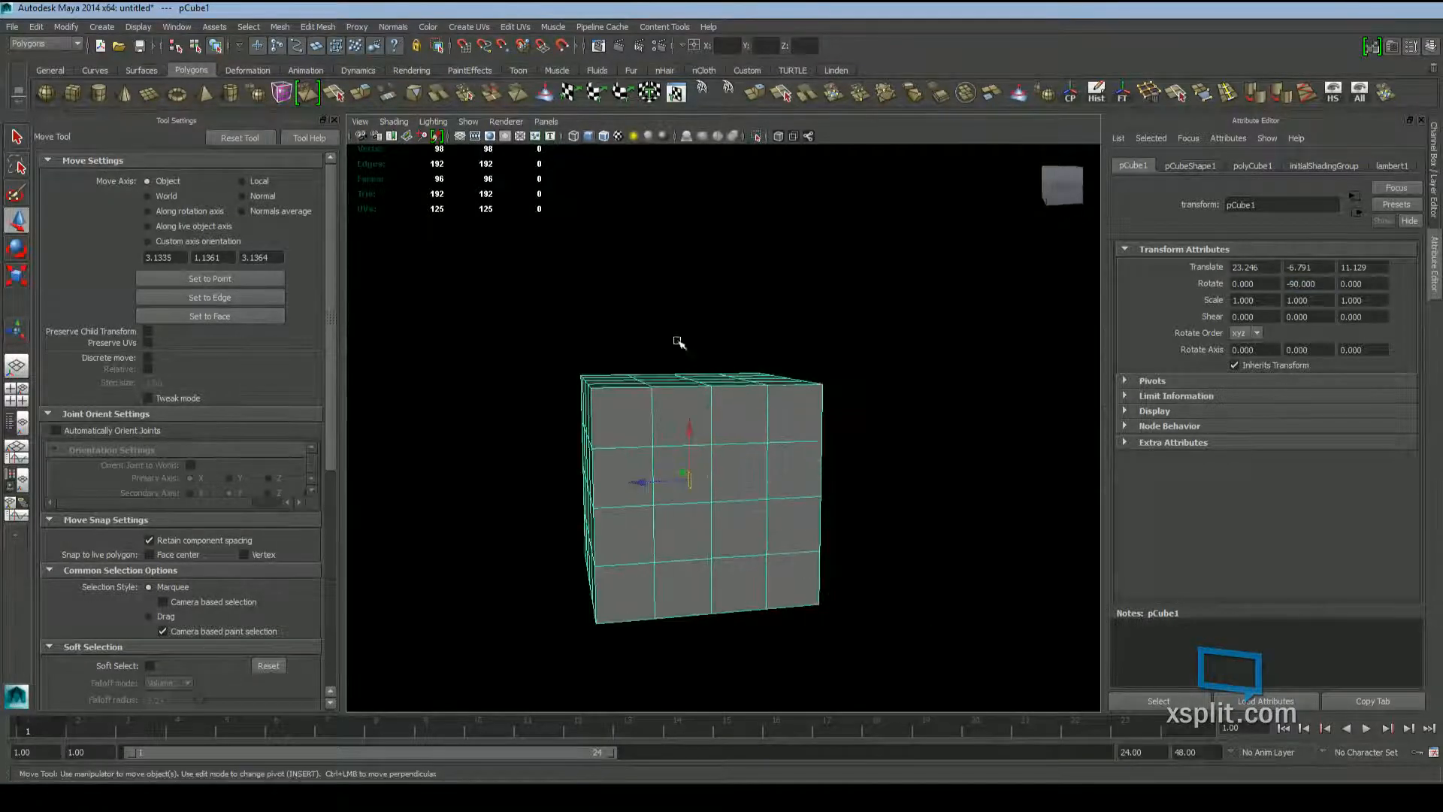
click(170, 196)
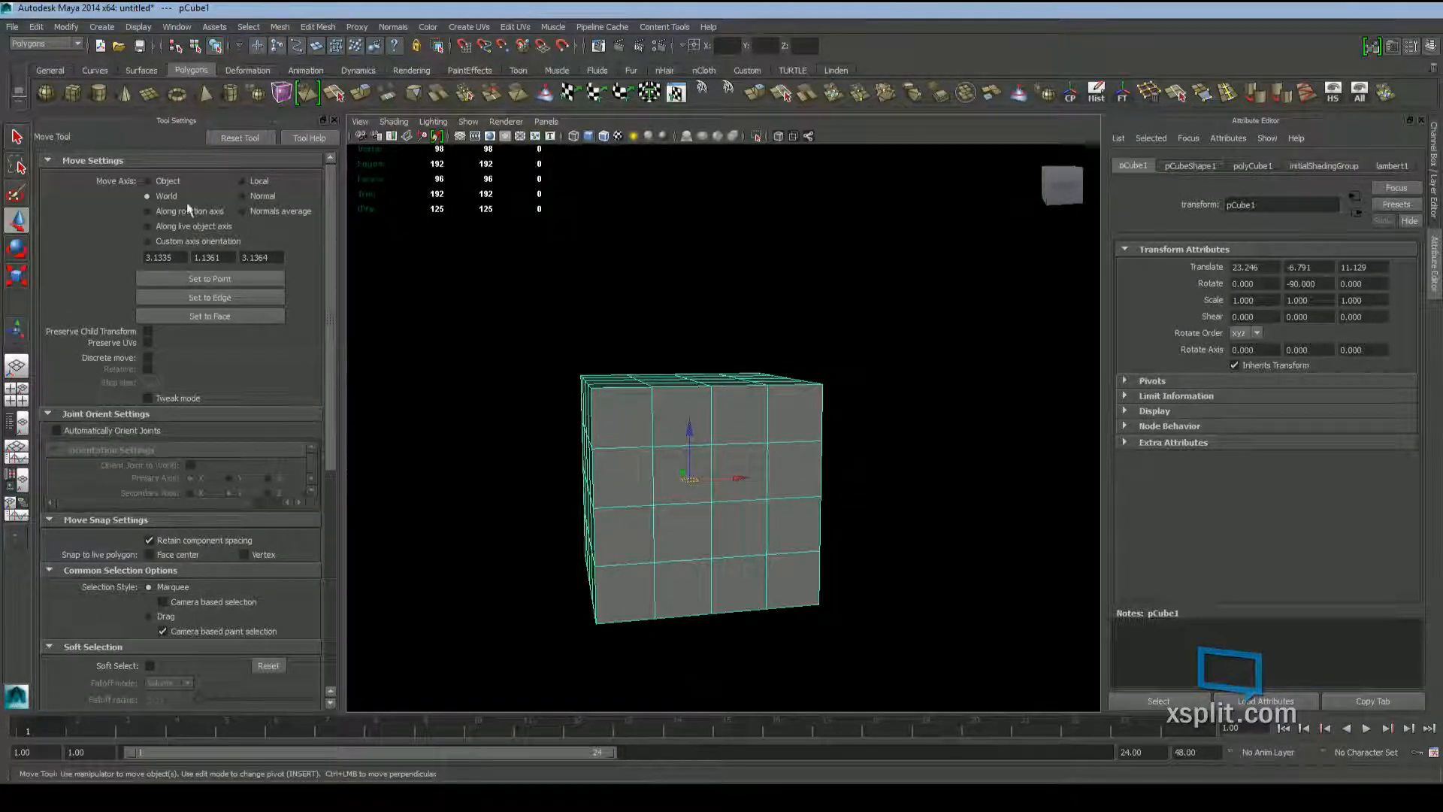
click(167, 181)
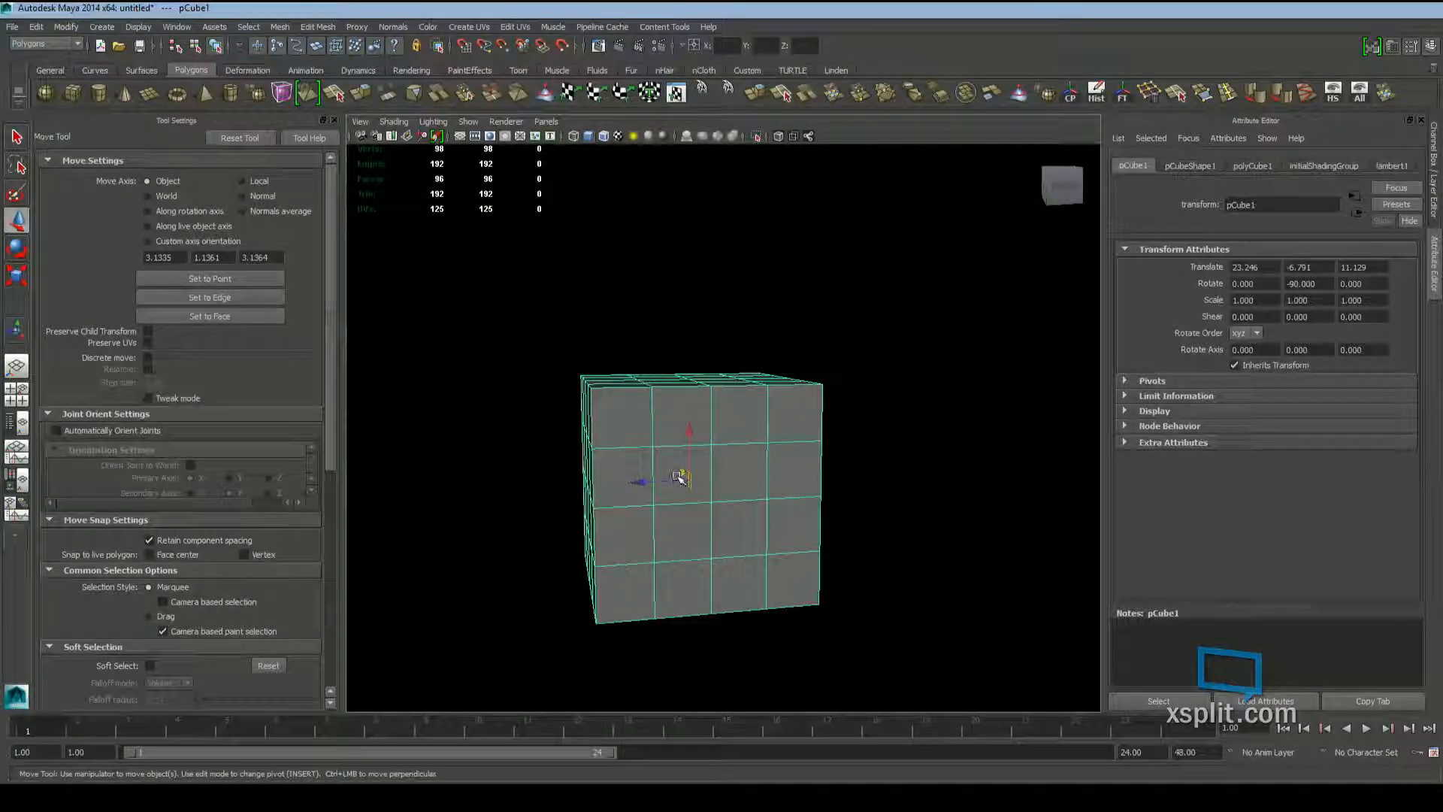
Rotate the cube to 90 degrees about its Y axis and check its object-aligned move handles
key(e)
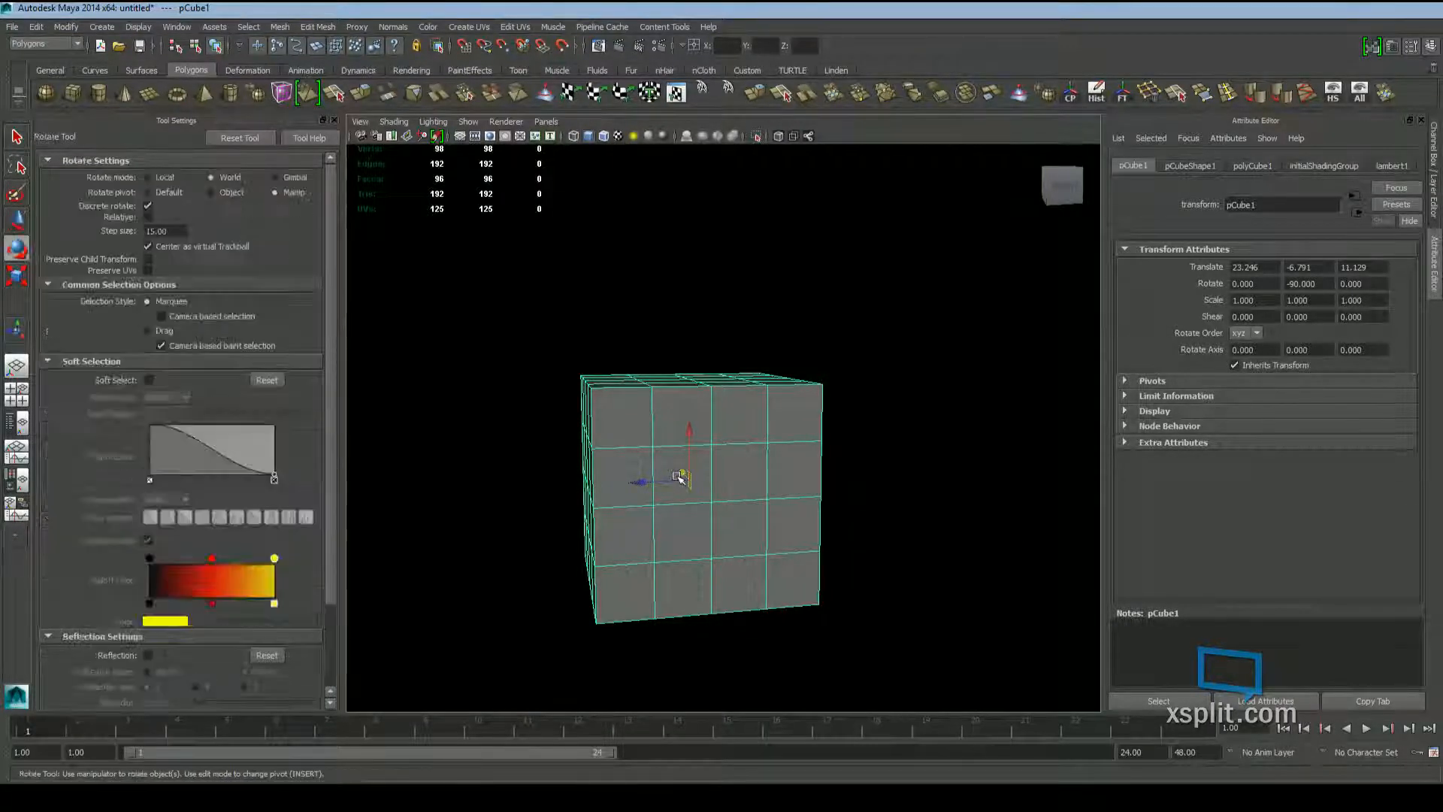
drag(644, 433, 754, 428)
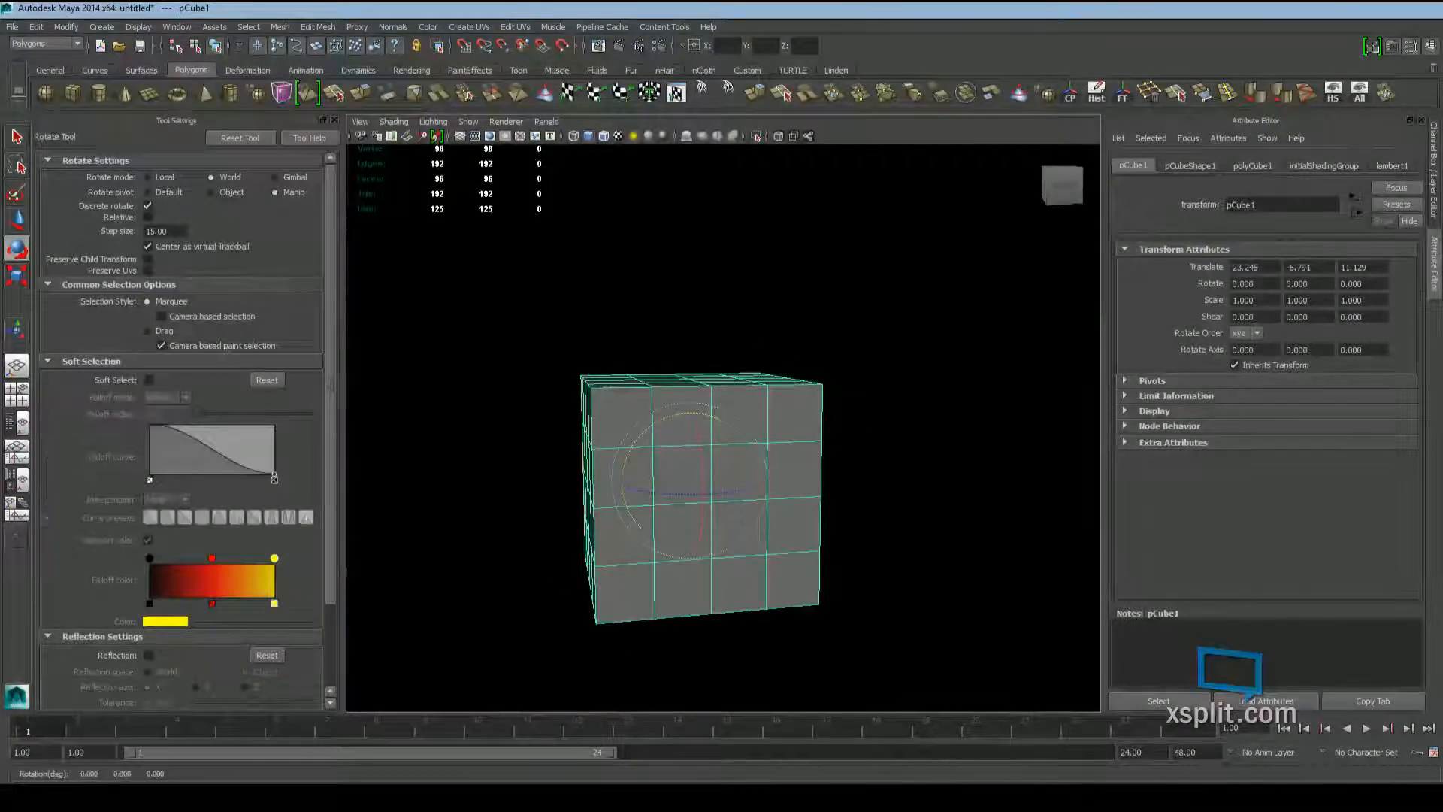
key(w)
key(e)
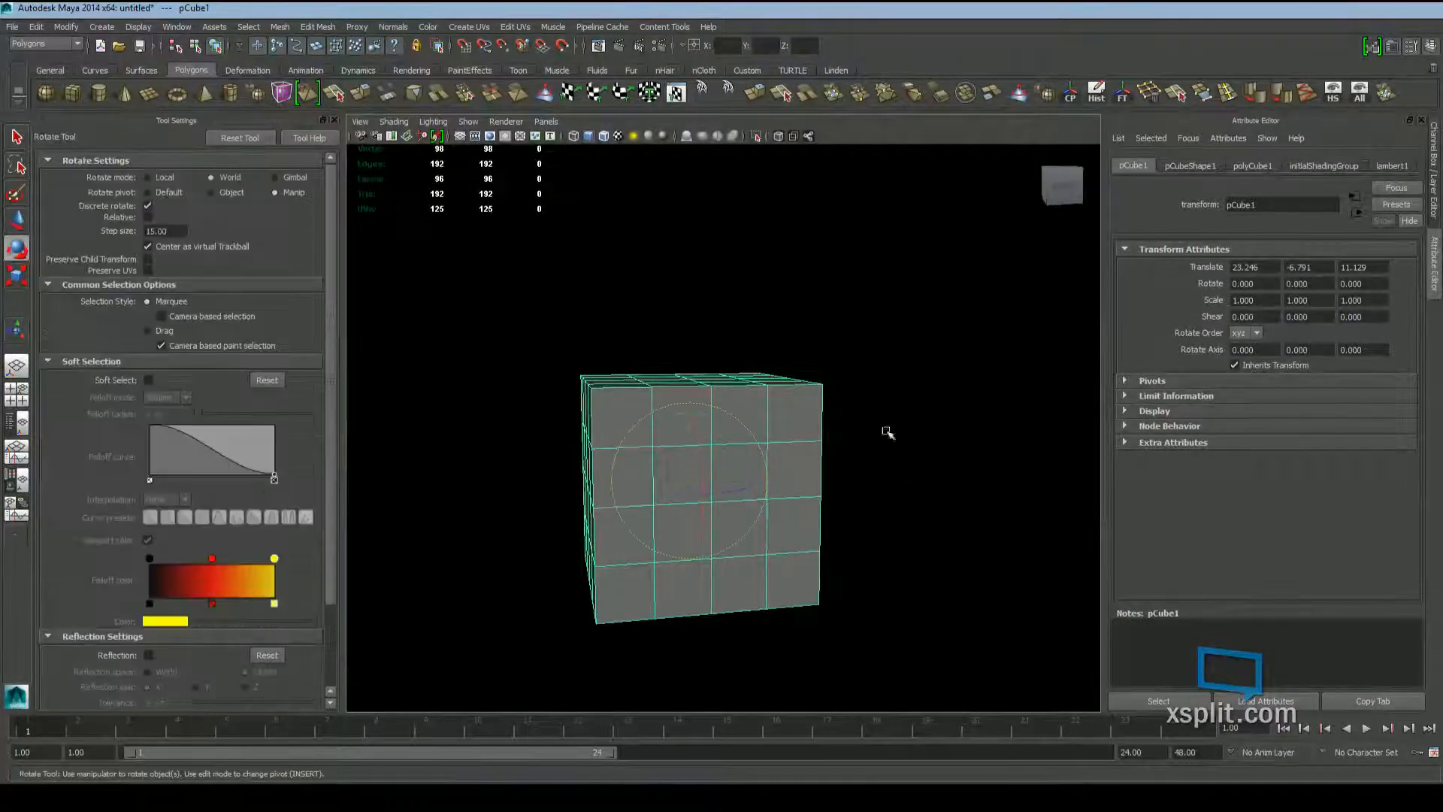
drag(729, 419, 765, 503)
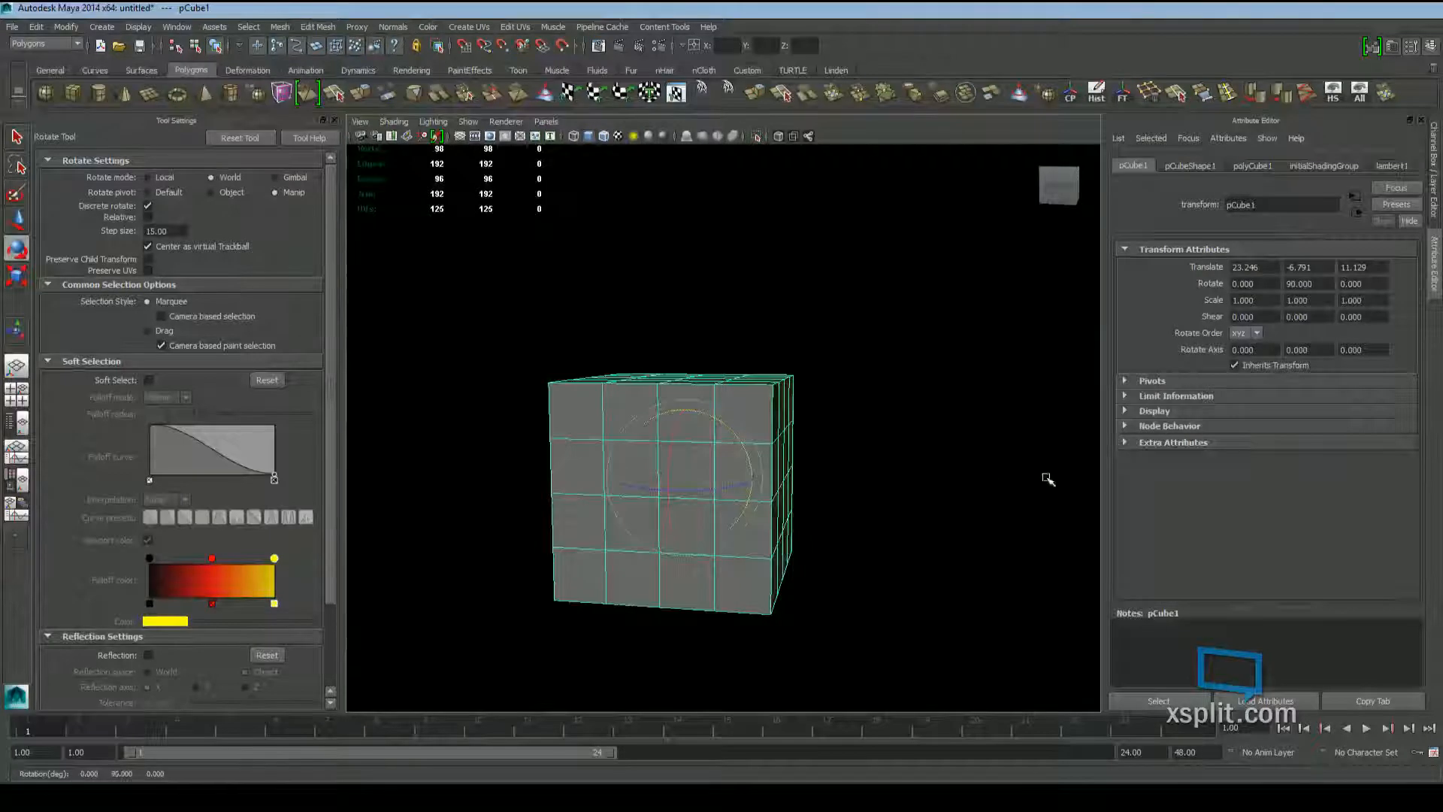
click(869, 526)
click(728, 473)
key(w)
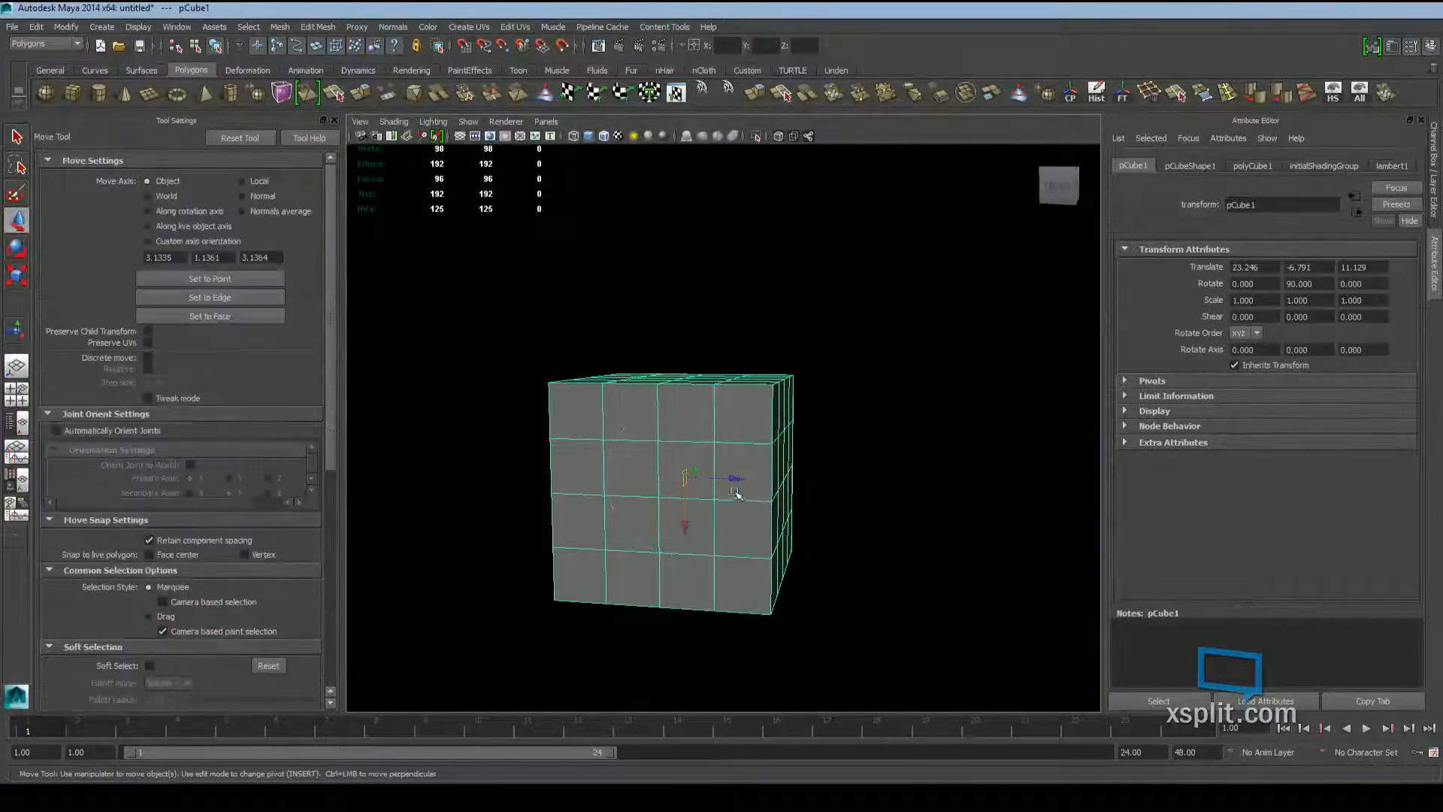
Rotate the cube to 45 degrees about Y and check its object-aligned move handles
mouse_move(634, 357)
alt+mouse_down()
mouse_move(680, 358)
mouse_move(645, 365)
alt+mouse_up()
key(e)
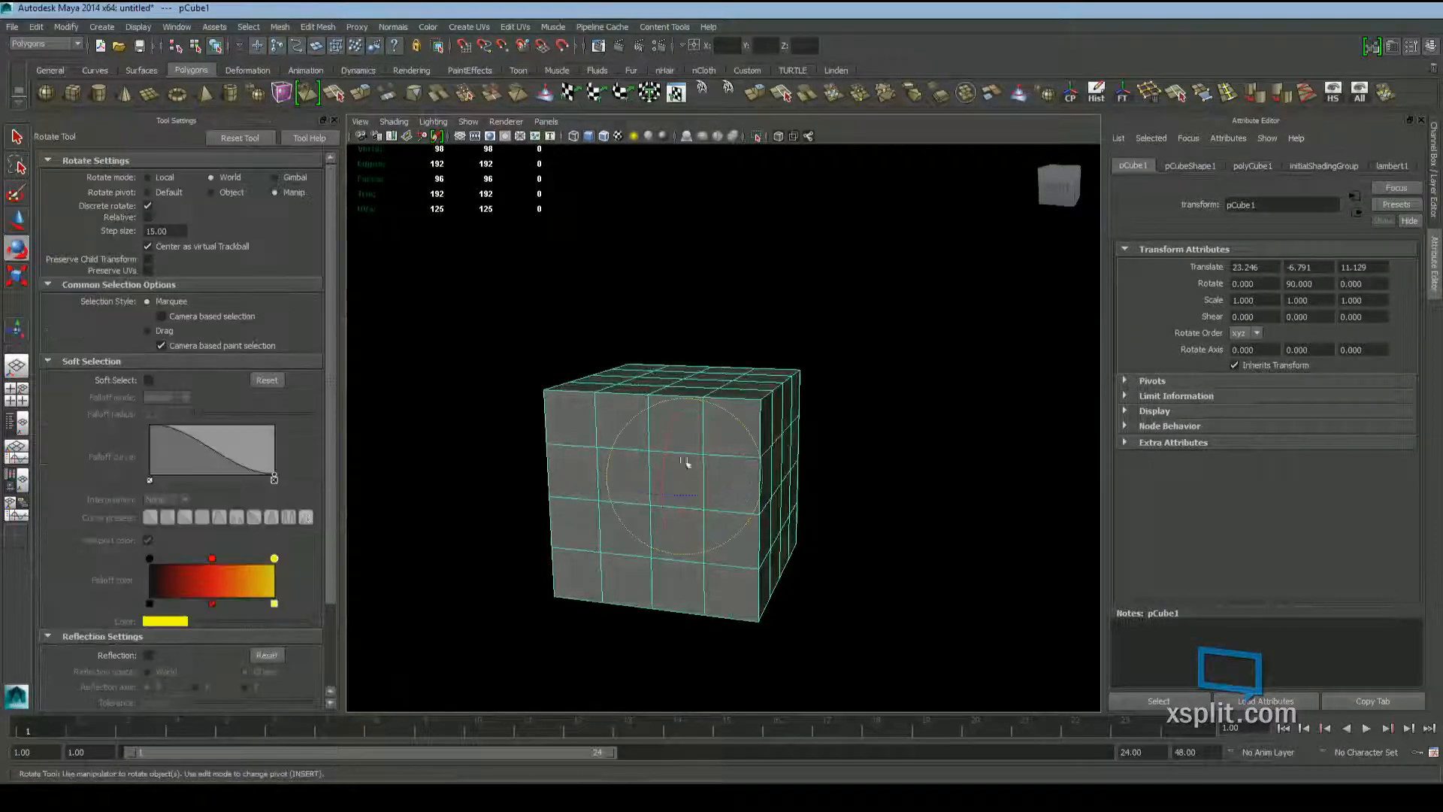
drag(744, 449, 719, 407)
alt+drag(962, 587, 1001, 567)
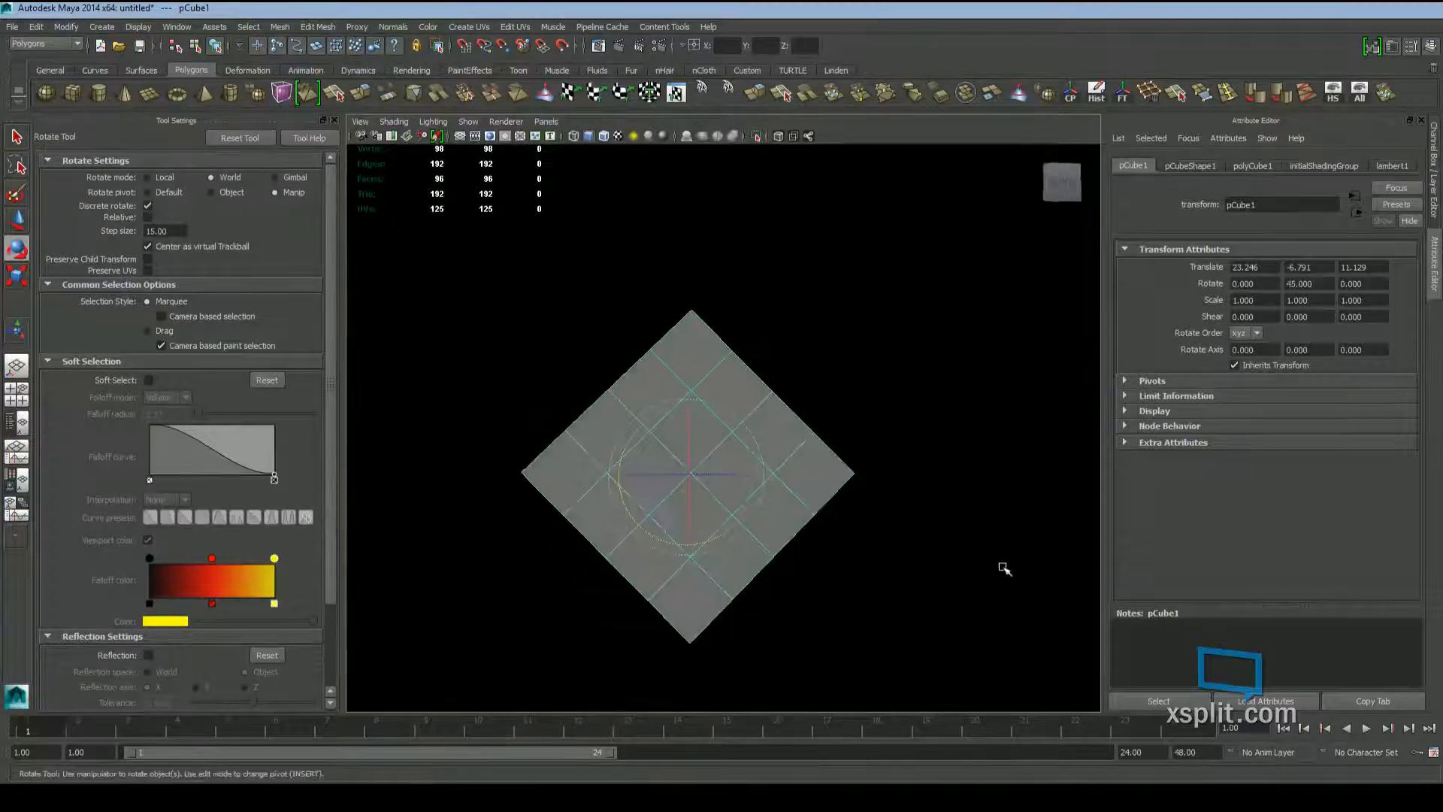
key(w)
alt+drag(827, 483, 808, 508)
alt+drag(718, 448, 720, 440)
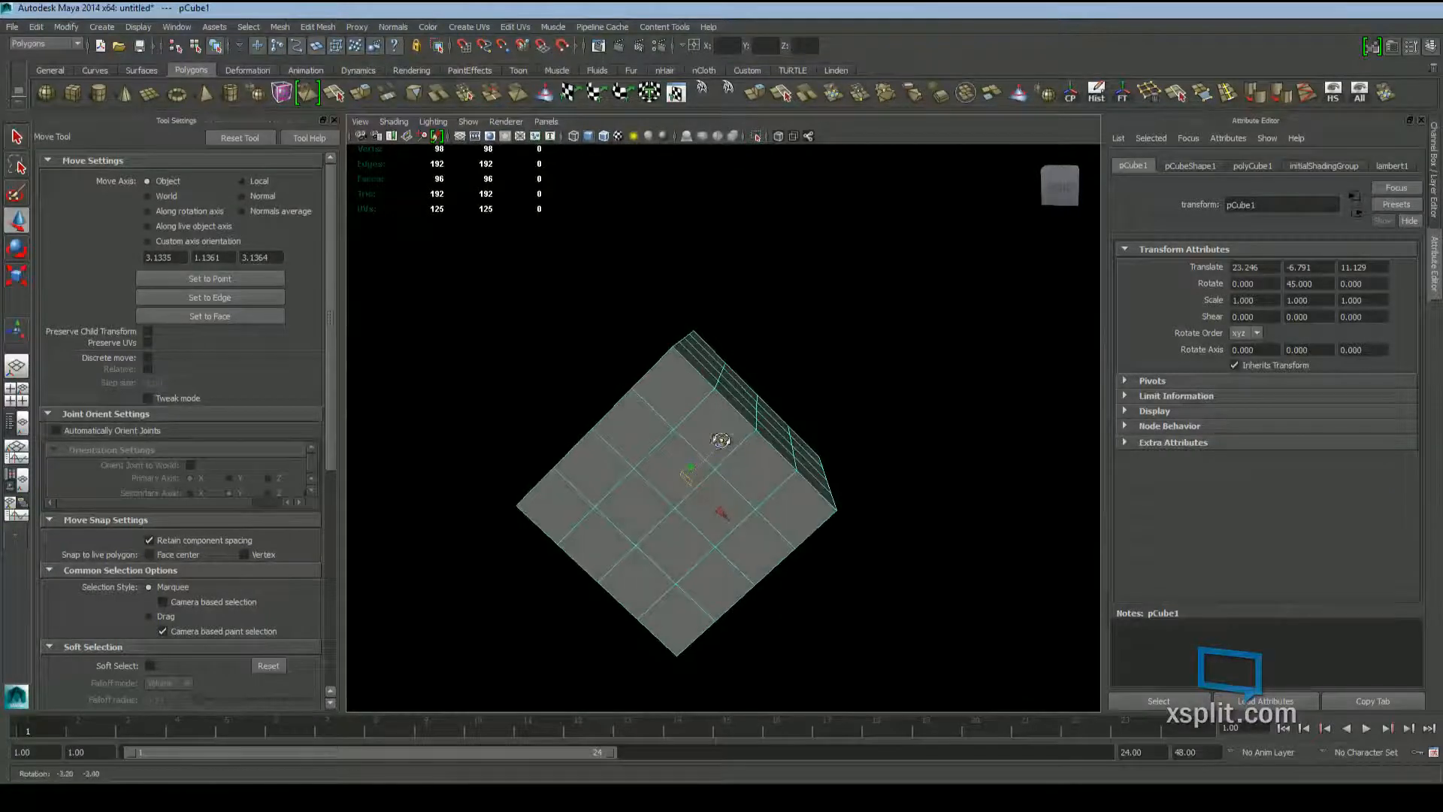
Undo the recent cube rotations until all rotation values are 0
key(ctrl+z)
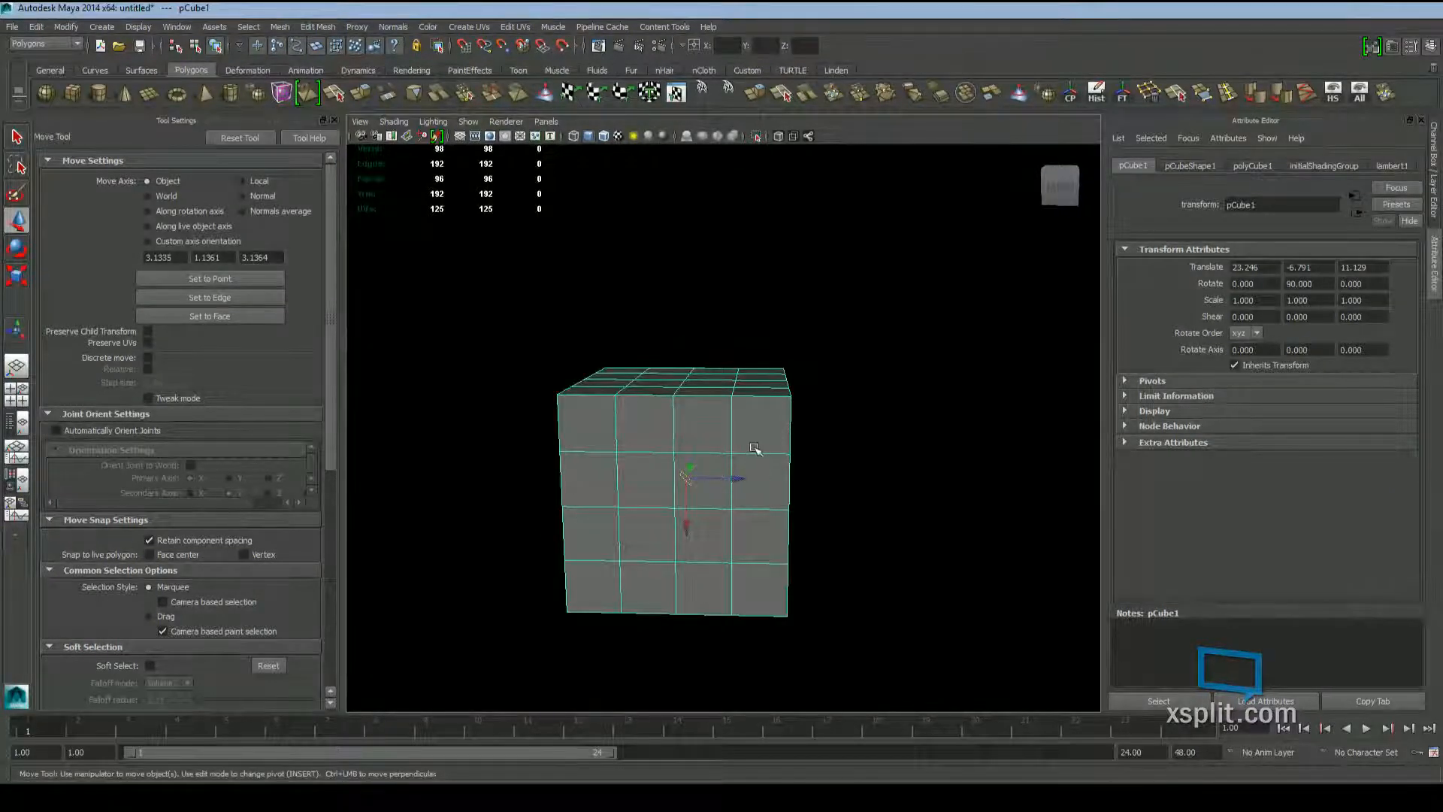
key(ctrl+z)
alt+drag(792, 469, 769, 474)
key(ctrl+z)
key(ctrl+z)
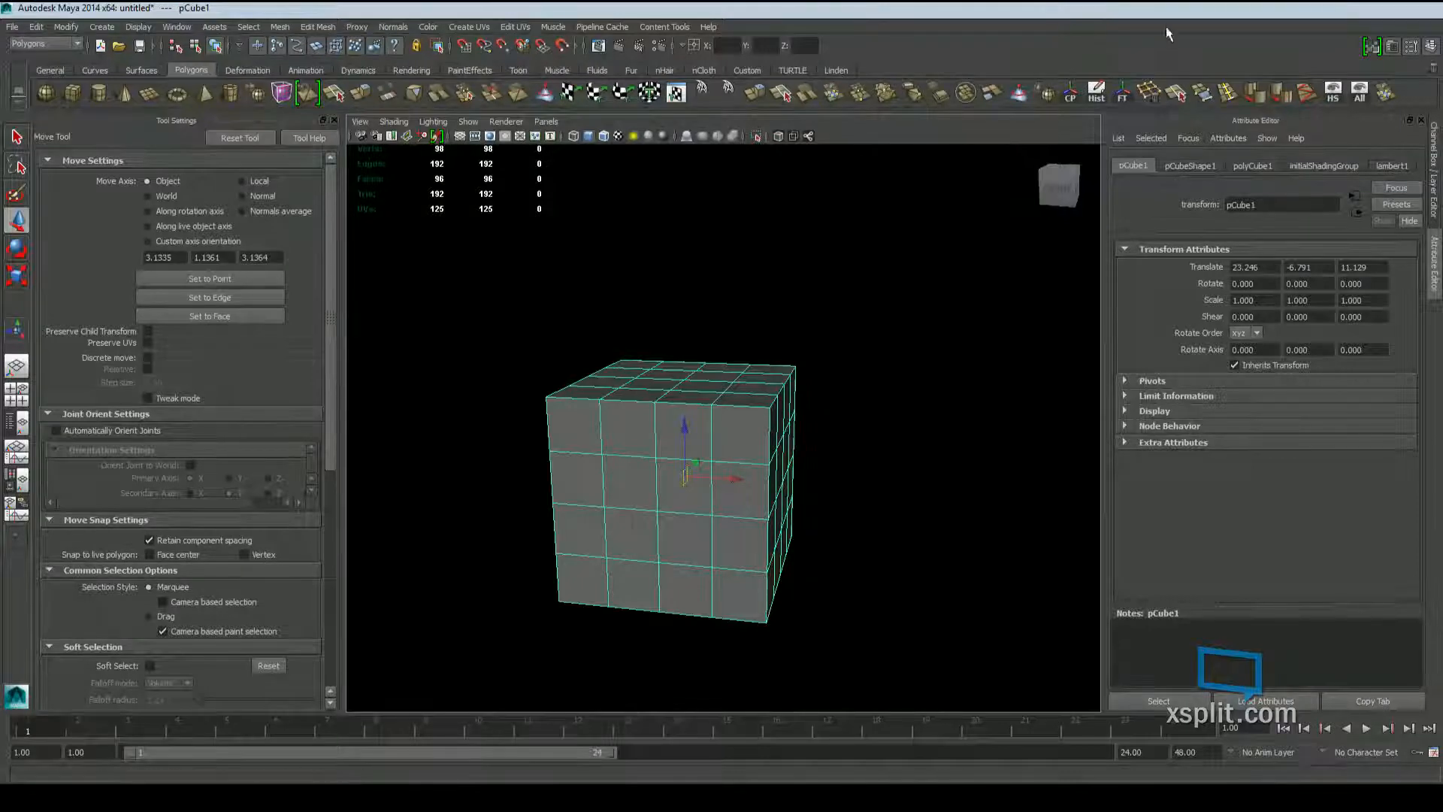
Rotate the cube to -45 degrees about its Y axis
alt+drag(699, 354, 755, 403)
key(e)
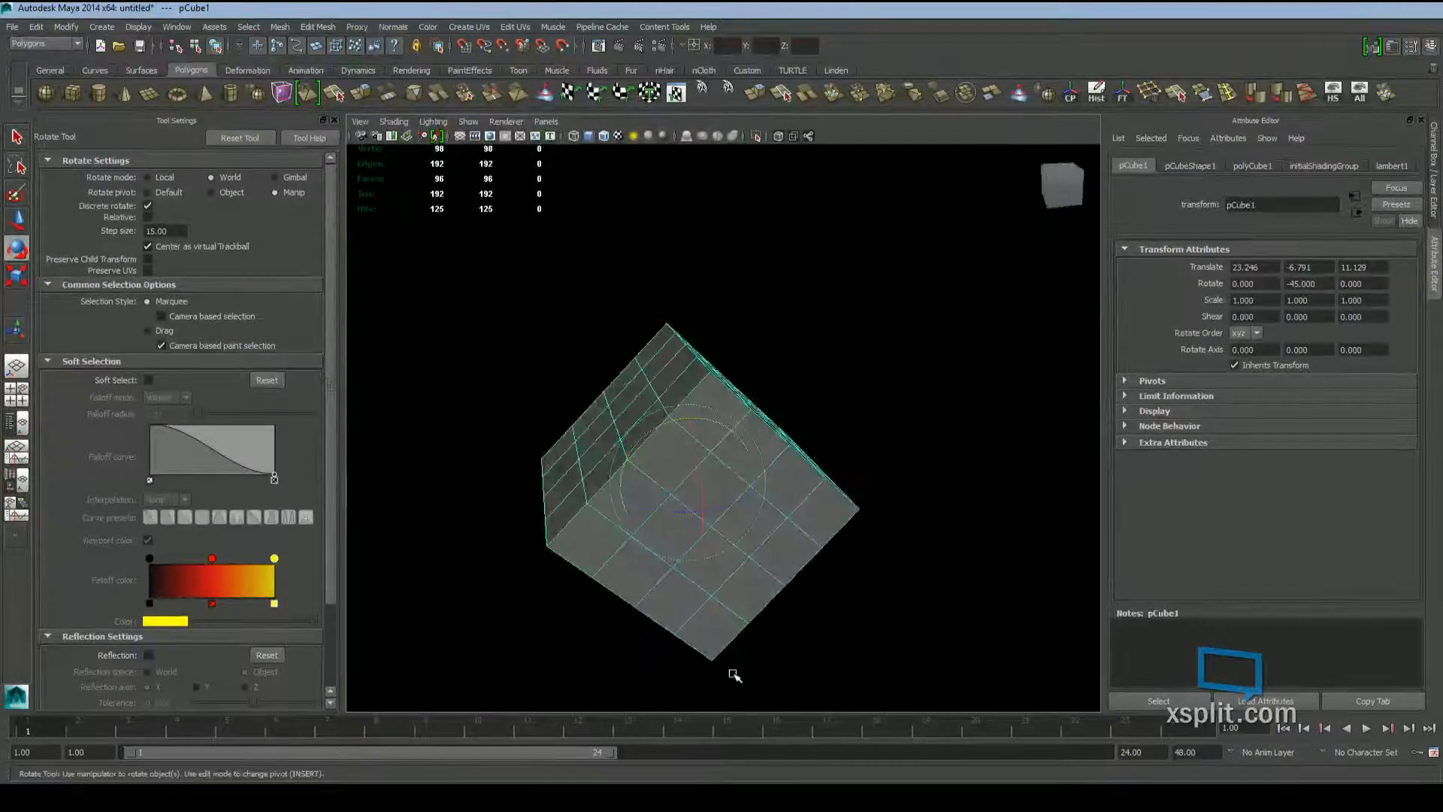
alt+drag(734, 669, 702, 476)
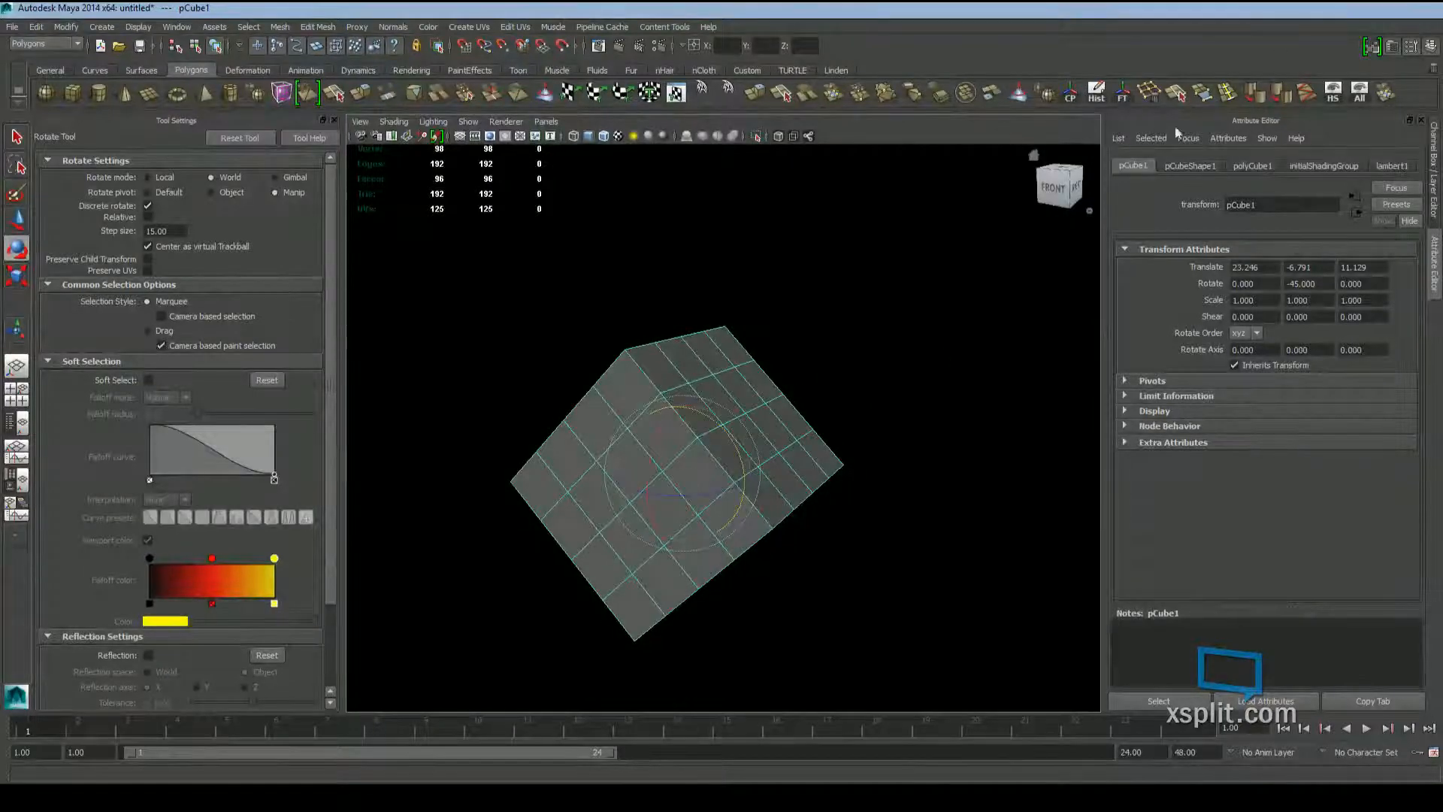
Review the cube's connected nodes, delete its construction history, and reselect the cube
click(1324, 165)
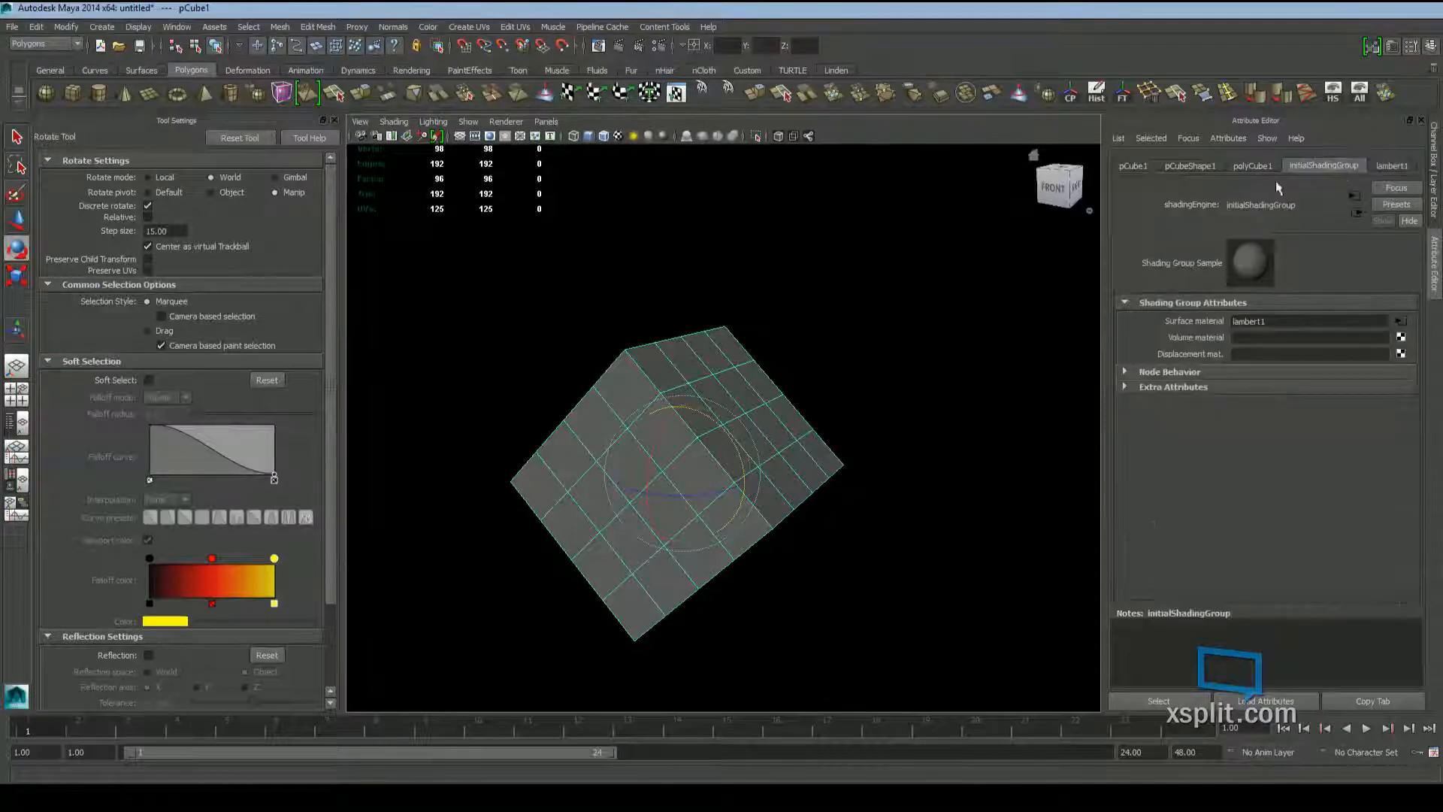
click(1259, 165)
click(1138, 167)
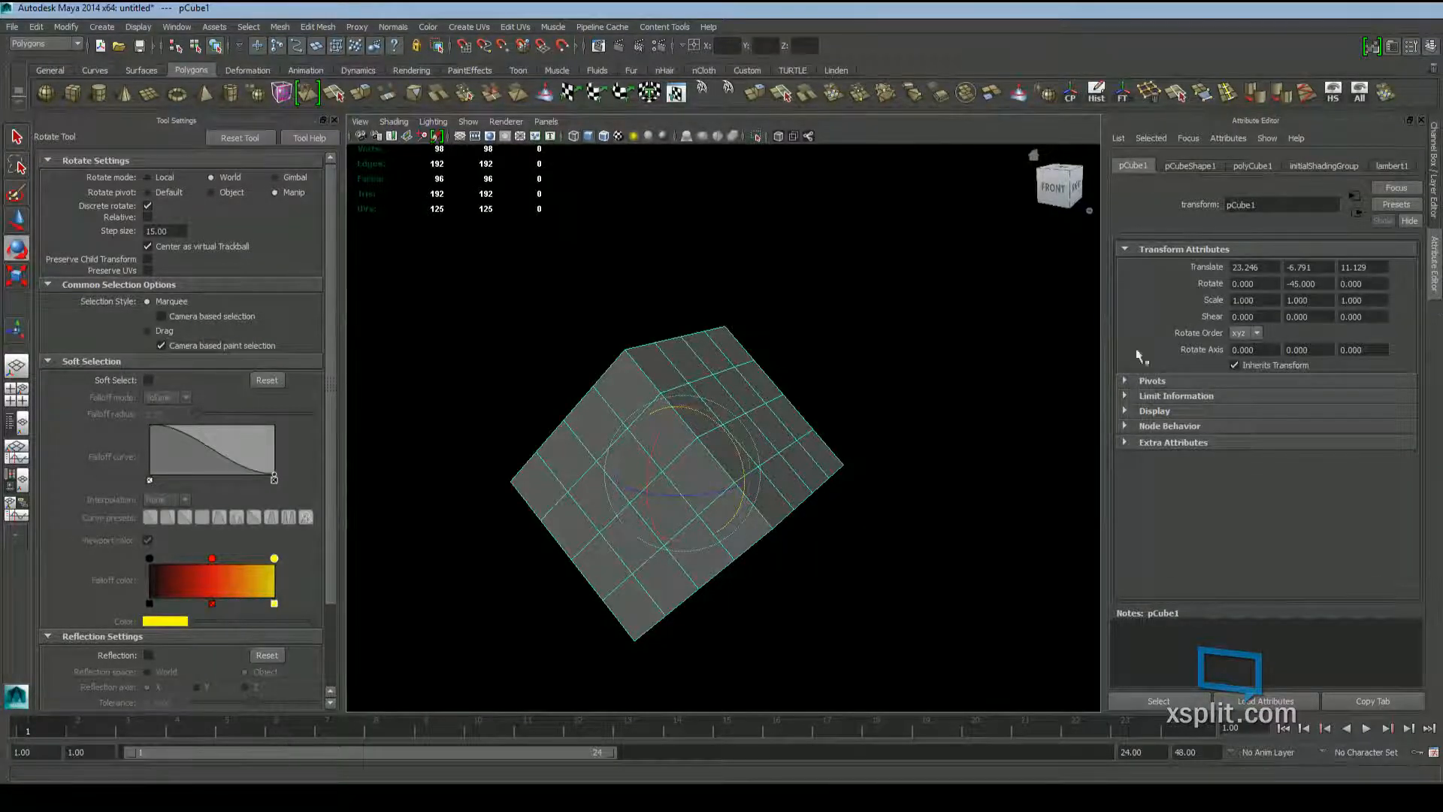
alt+drag(860, 408, 907, 416)
click(1097, 92)
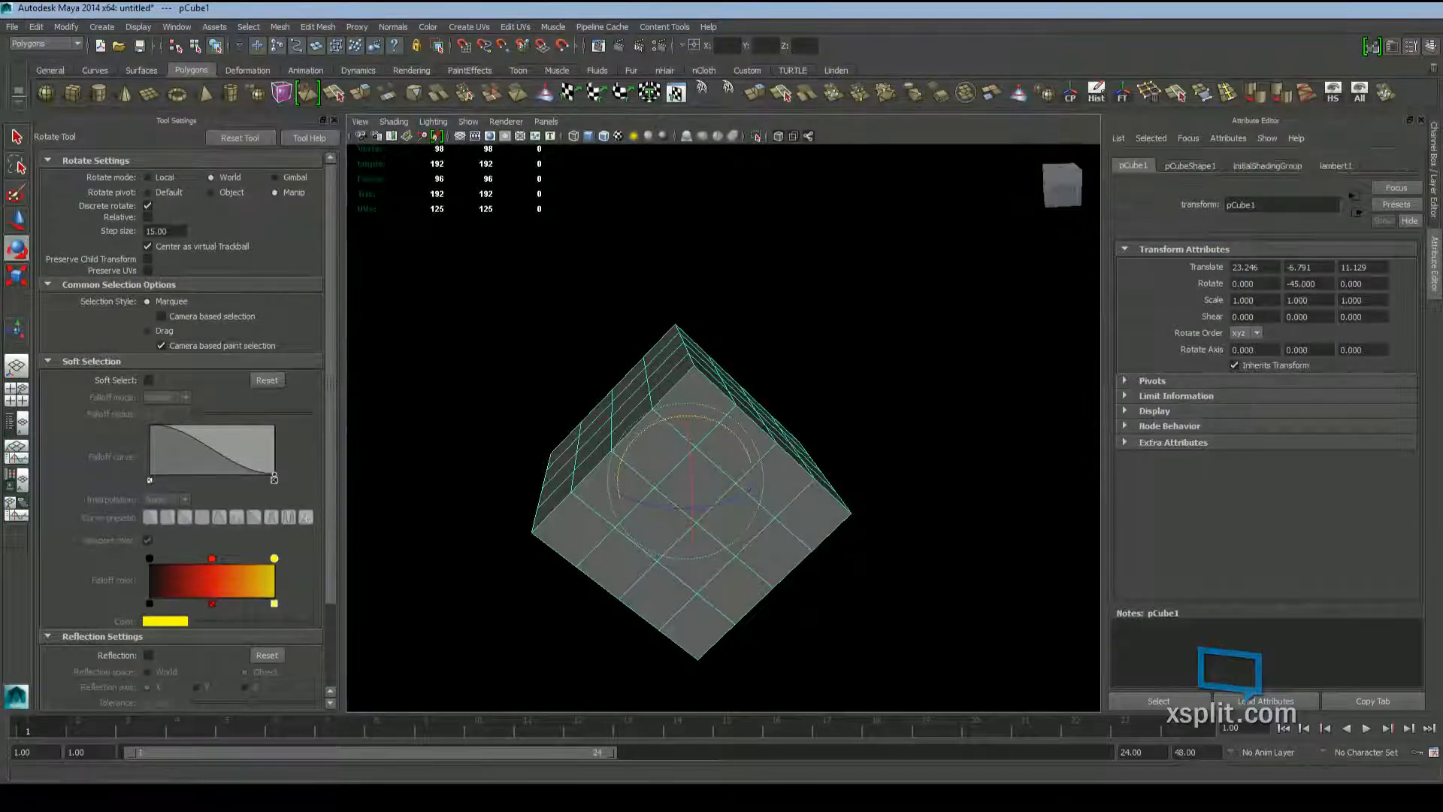
click(889, 312)
click(657, 451)
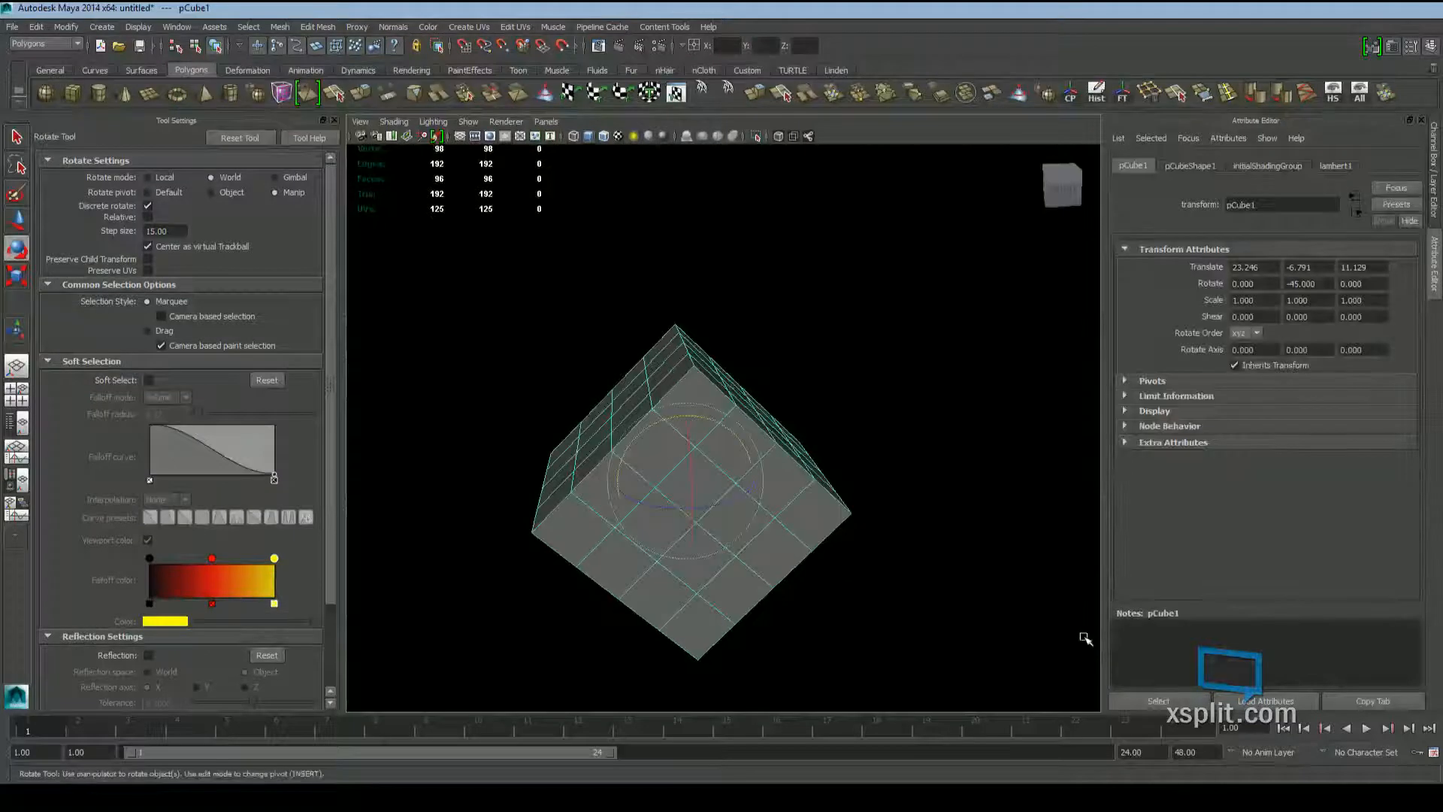
Freeze the cube's transformations and examine the orientation of its move and rotate handles
click(1122, 92)
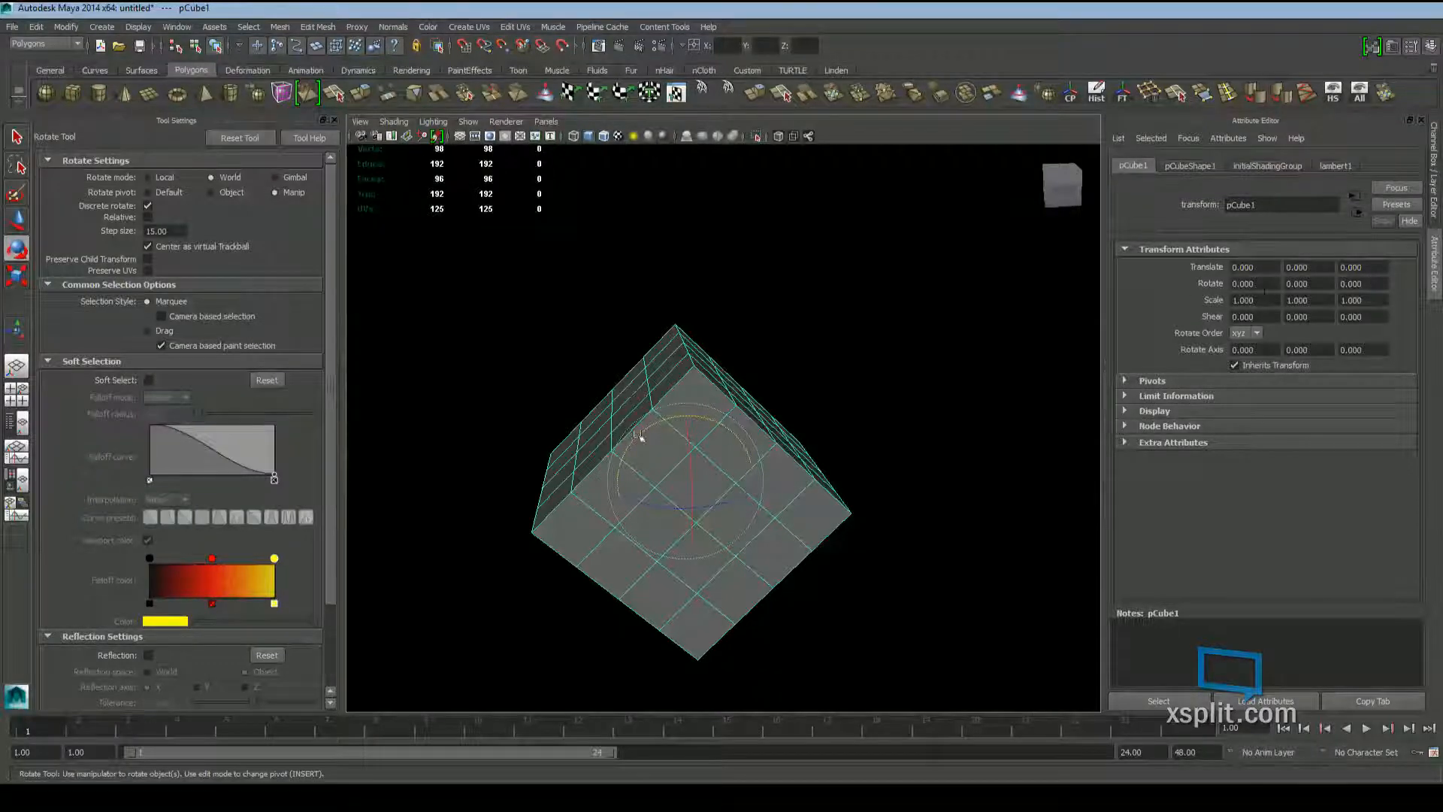
key(w)
alt+drag(750, 448, 805, 408)
key(e)
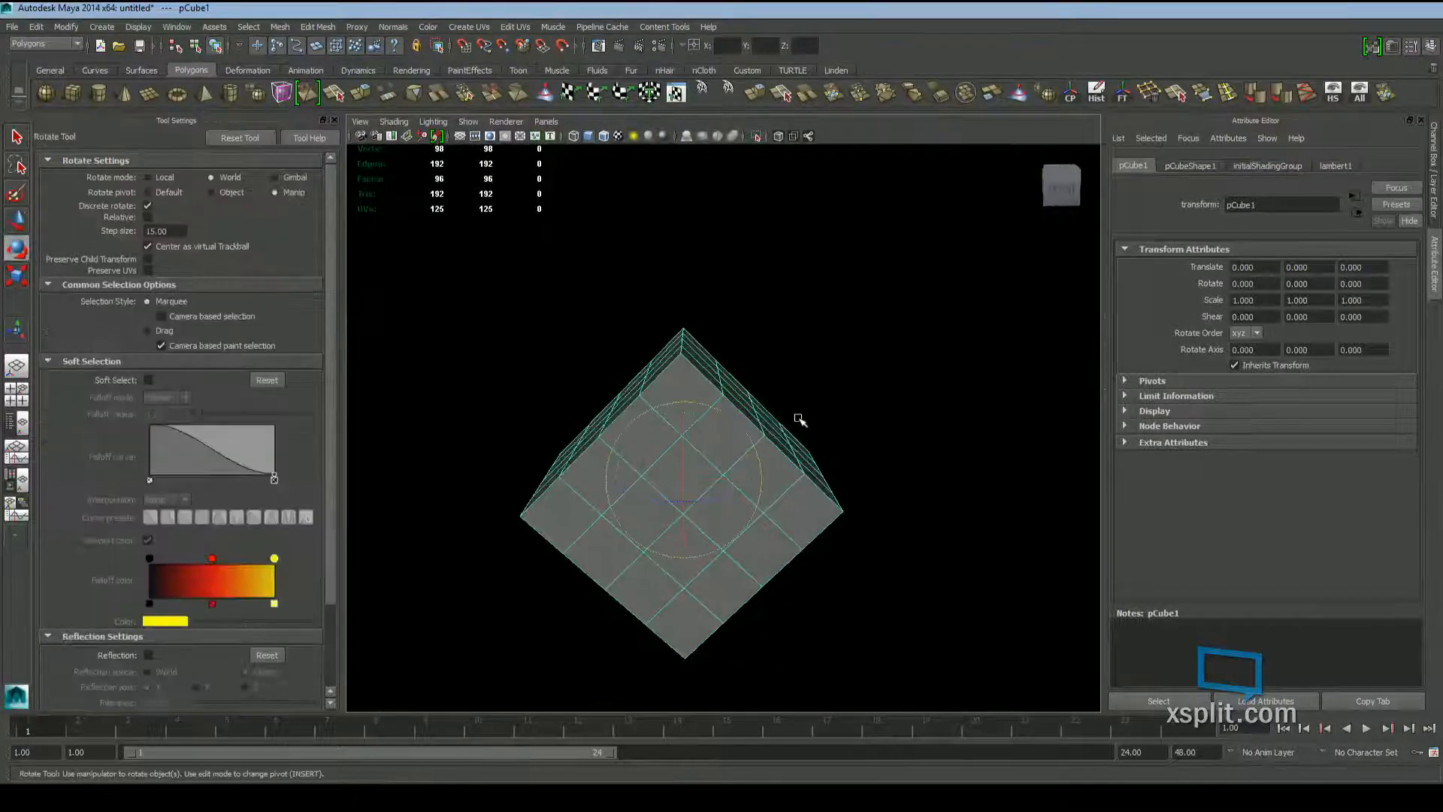
key(w)
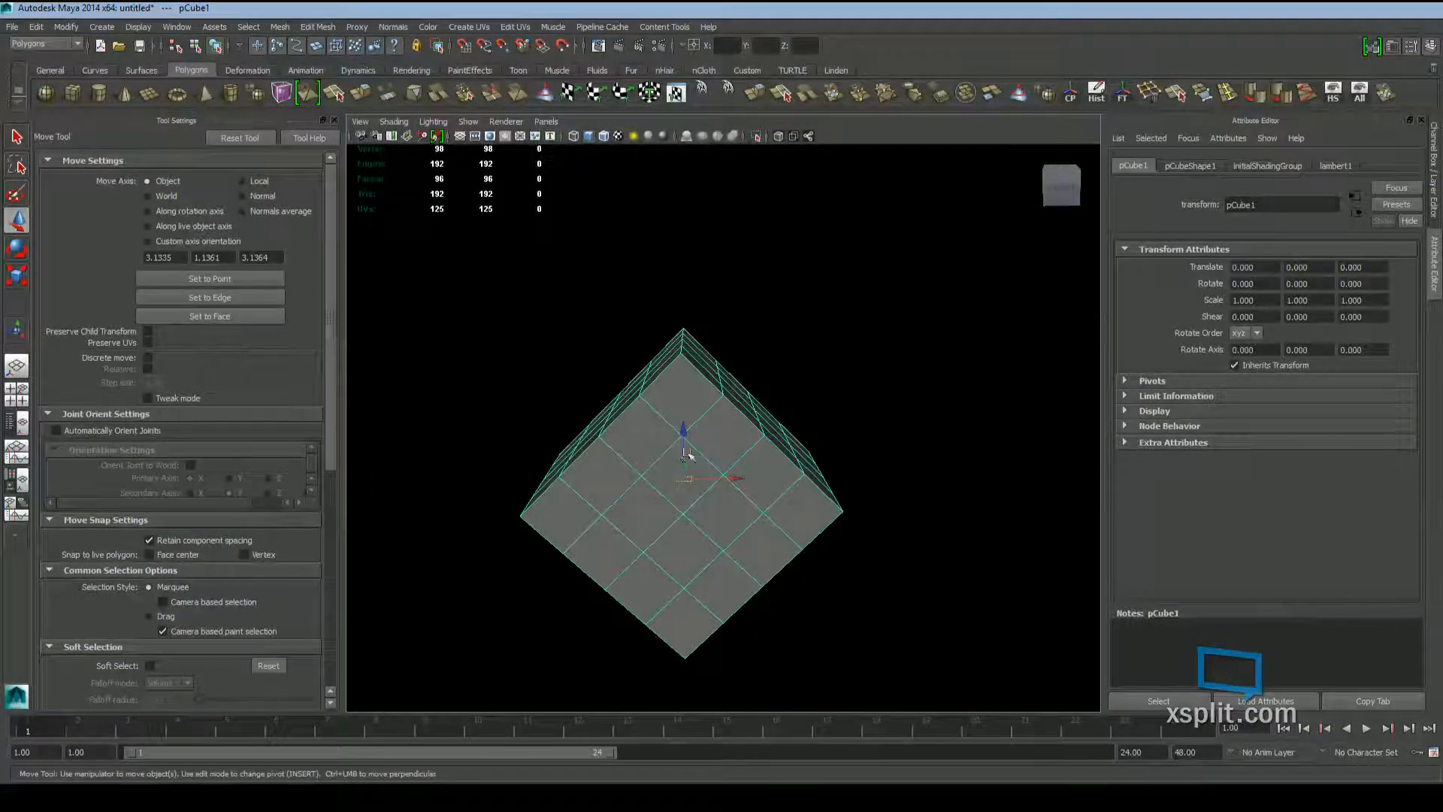
alt+drag(686, 421, 735, 461)
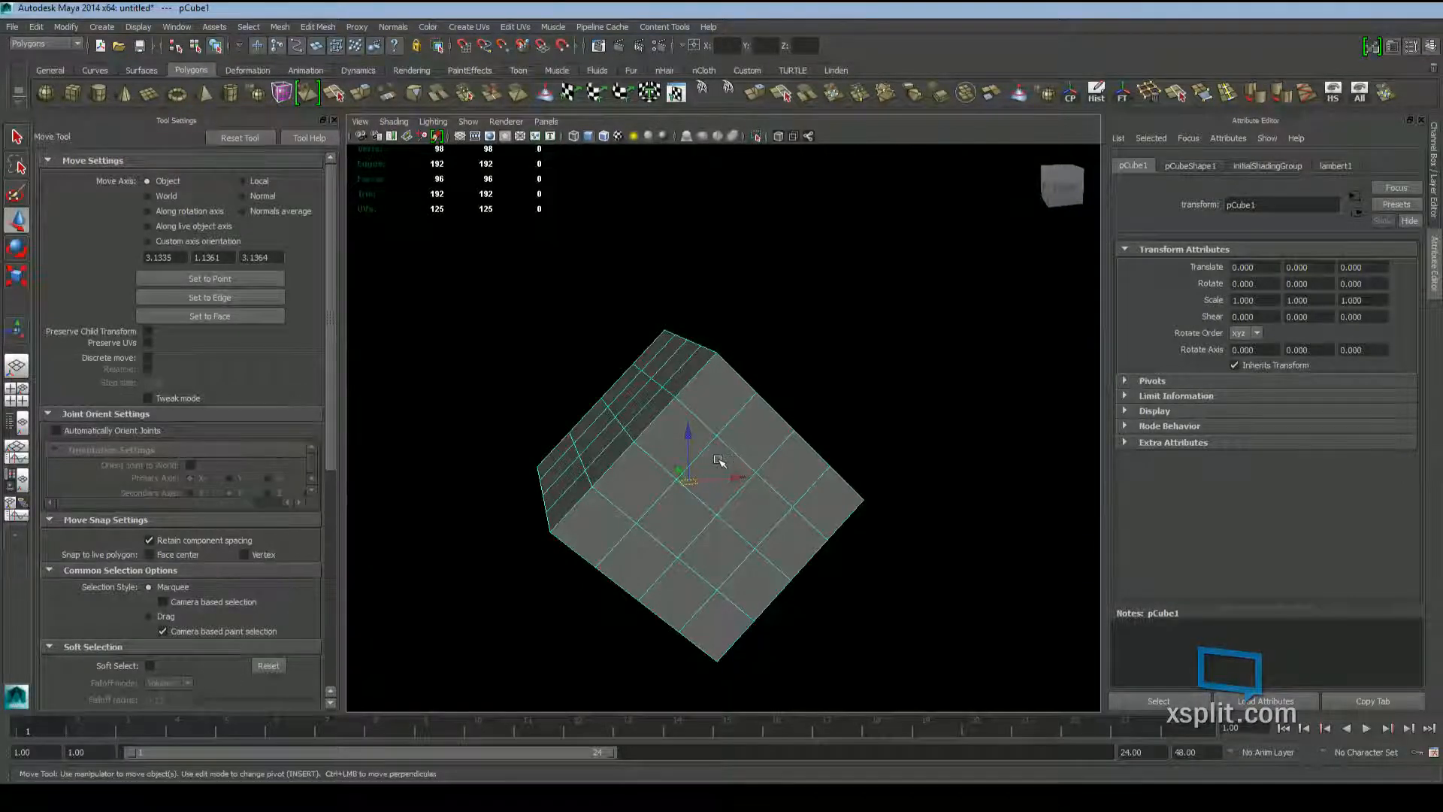
alt+drag(673, 414, 673, 465)
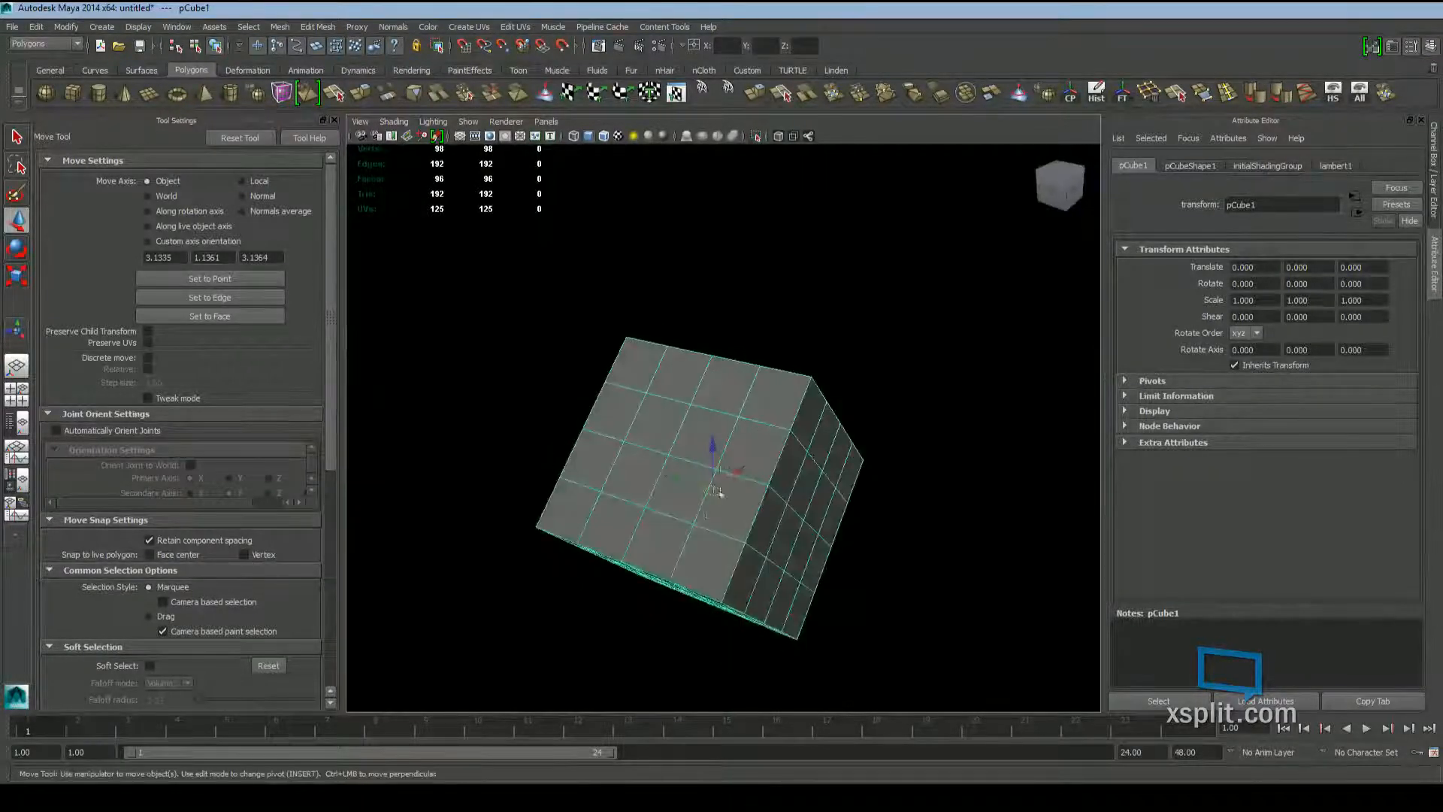
Select a single face on the cube's angled side and align the Move tool's custom axis orientation to that face
right_drag(669, 417, 676, 480)
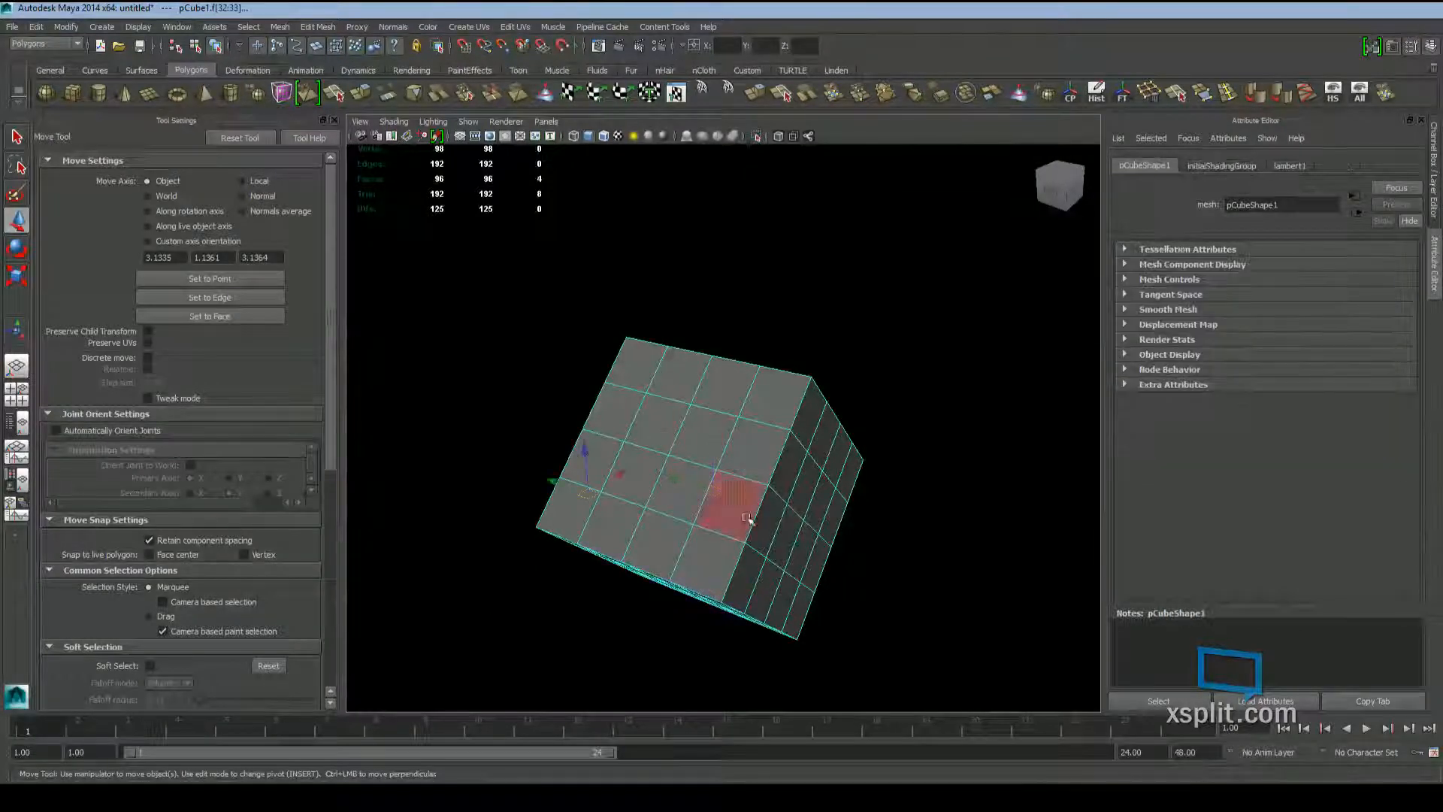
click(670, 404)
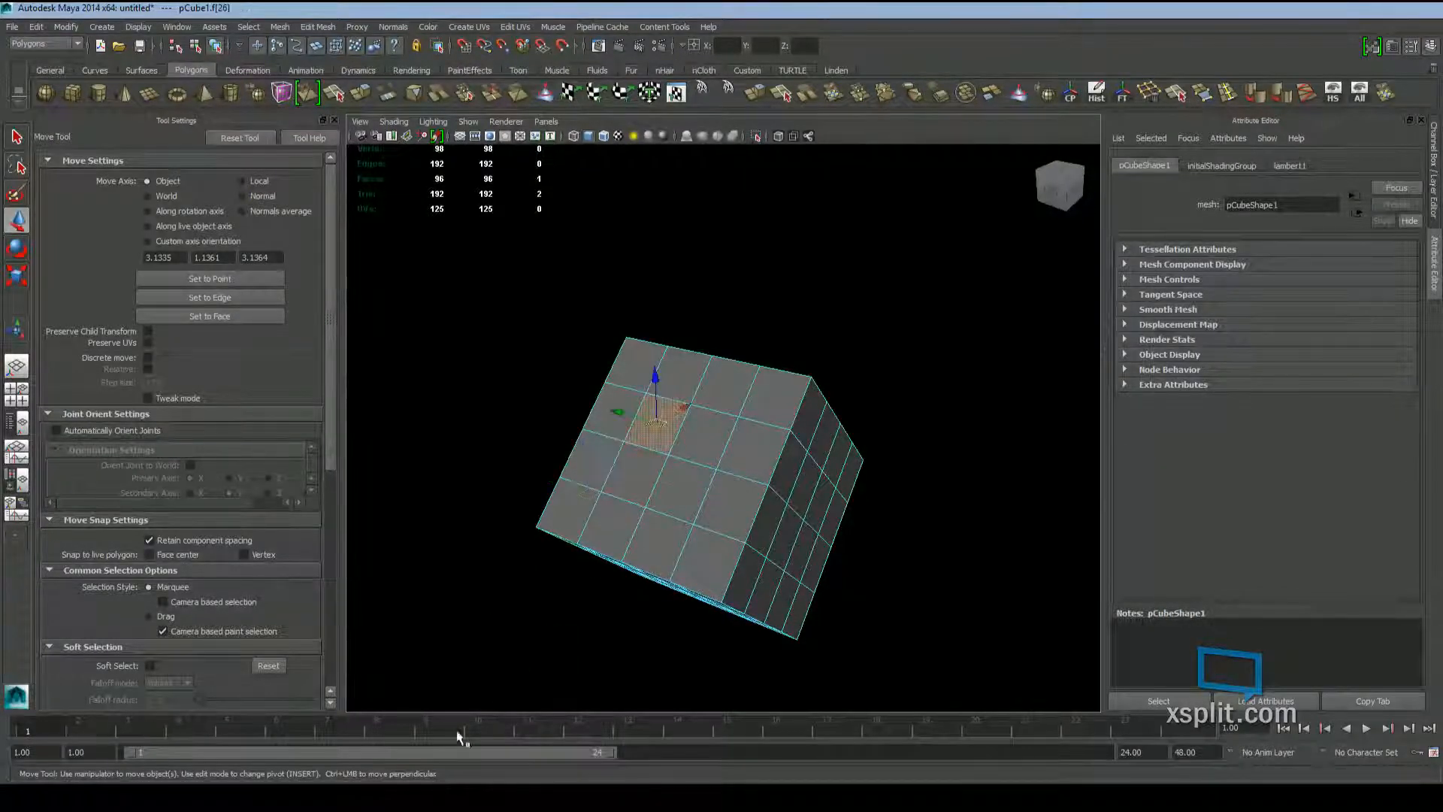
click(268, 316)
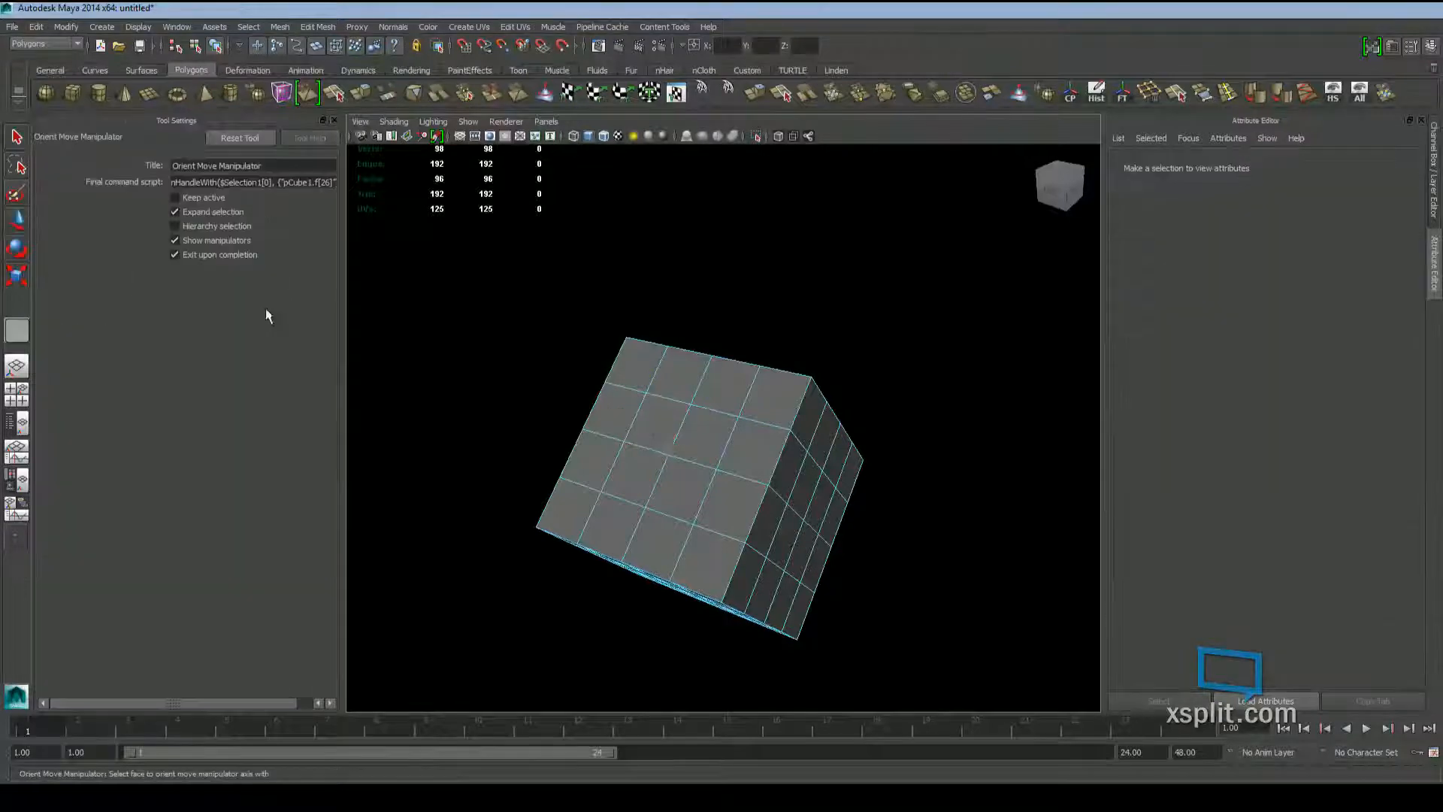
click(679, 432)
alt+drag(678, 432, 702, 490)
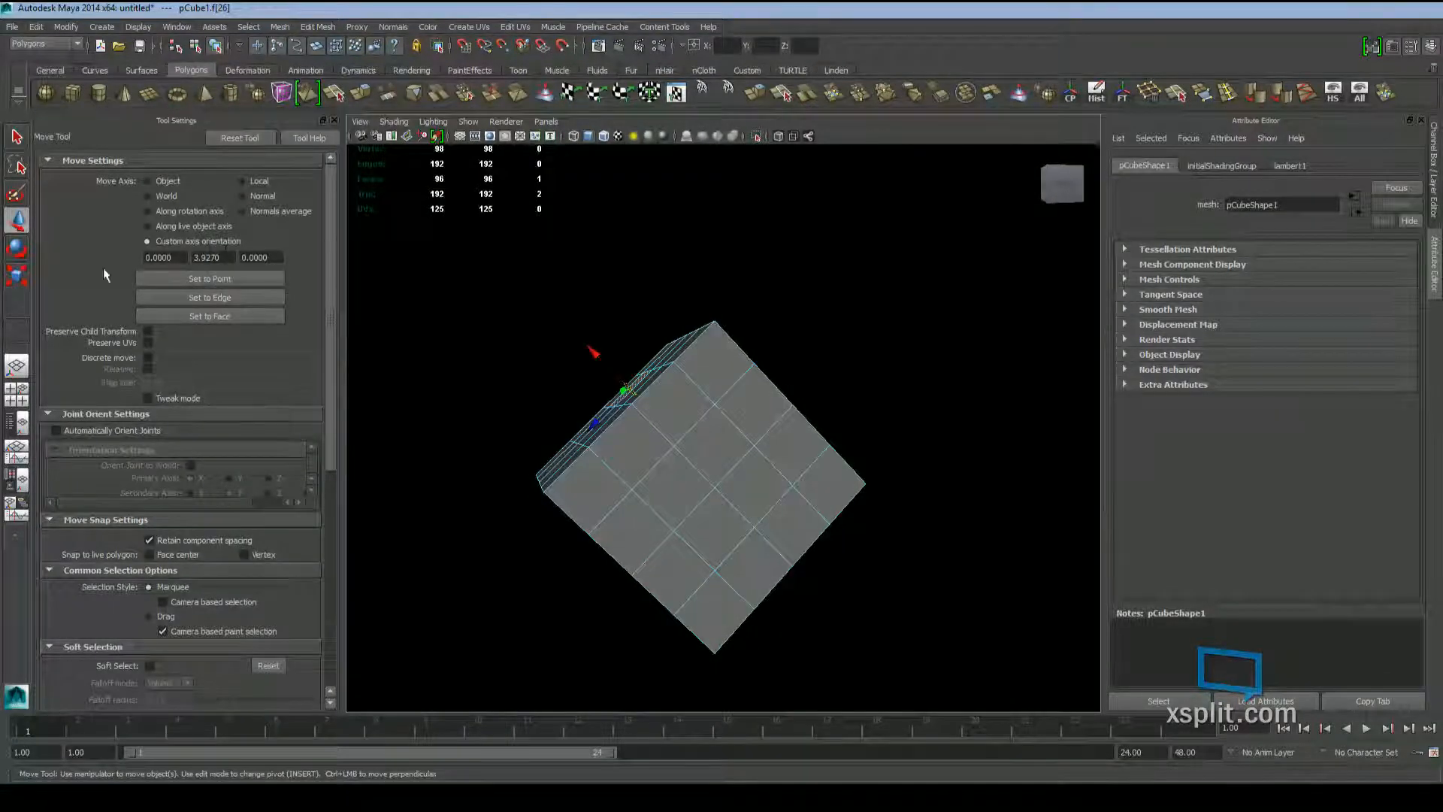
Try pulling the selected face outward along the custom axis, inspect the bulge, and undo the move
alt+drag(539, 392, 824, 457)
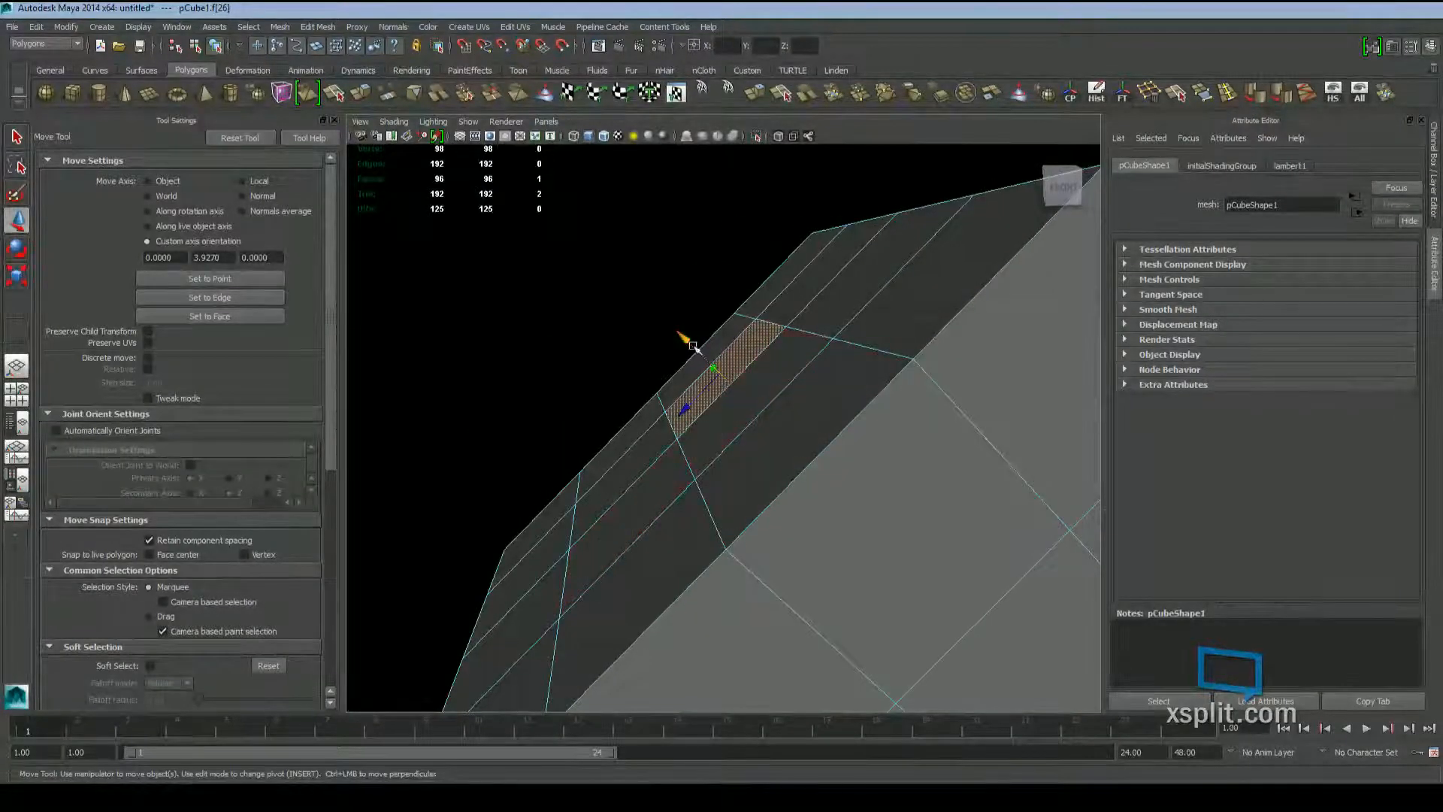
drag(693, 346, 953, 313)
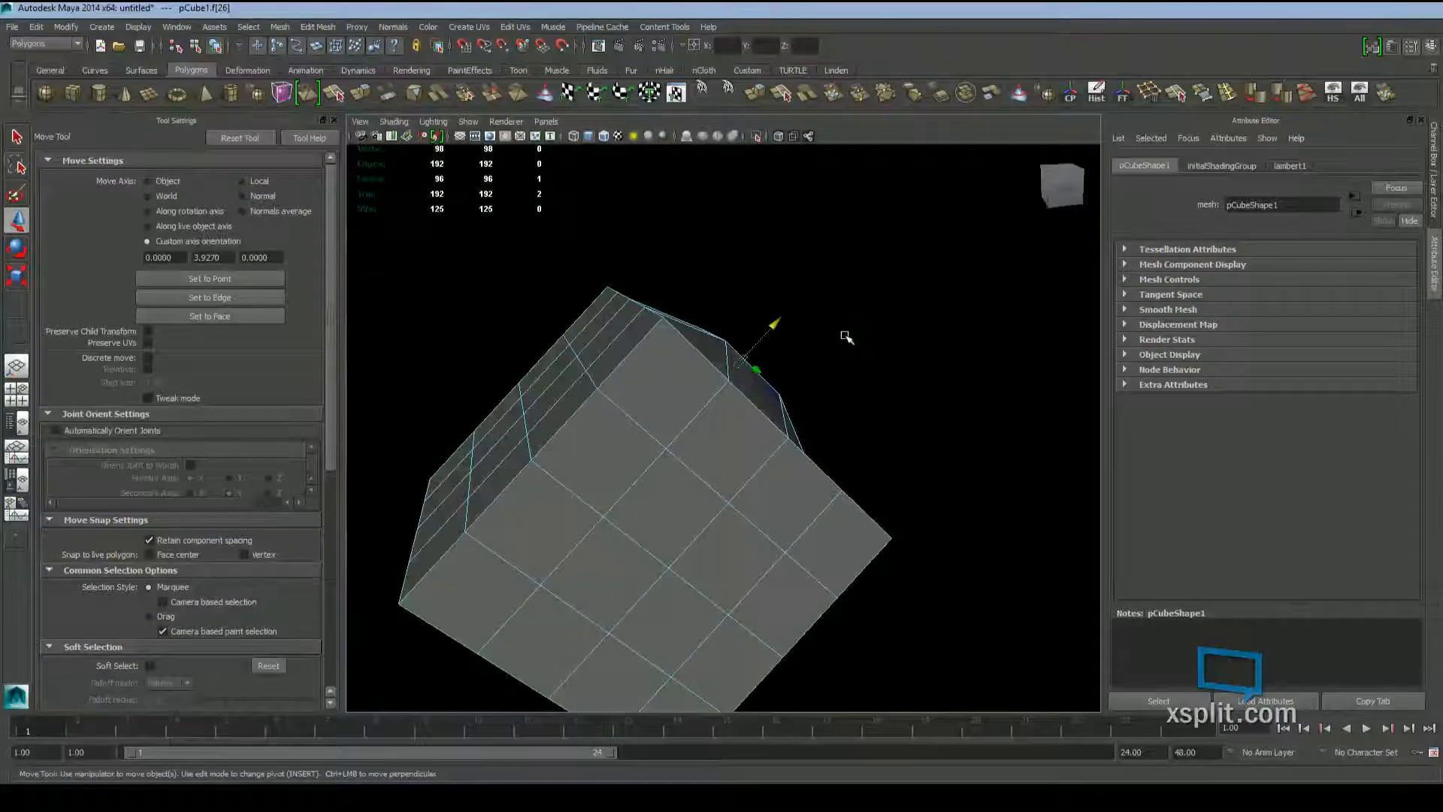
alt+drag(843, 334, 559, 318)
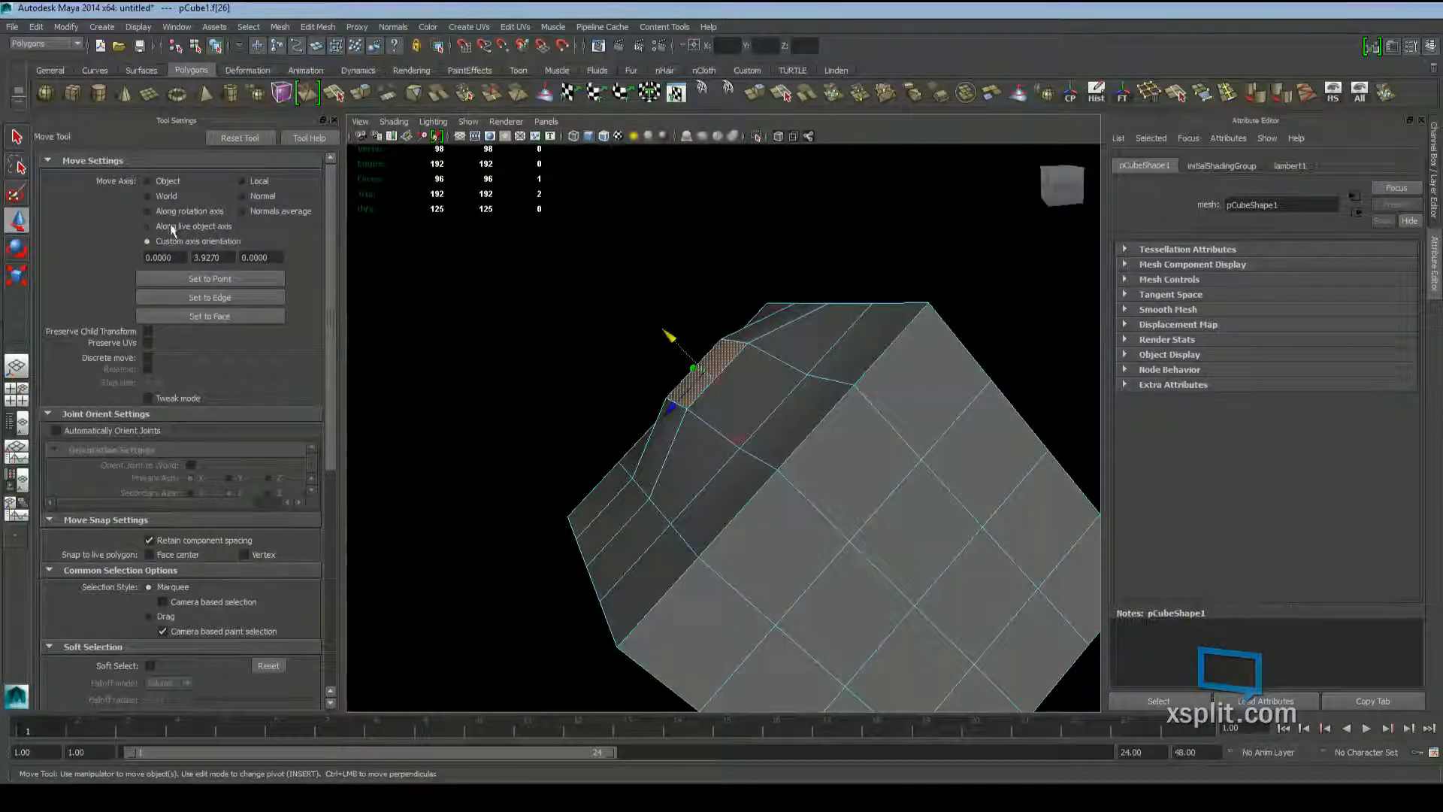
key(ctrl+z)
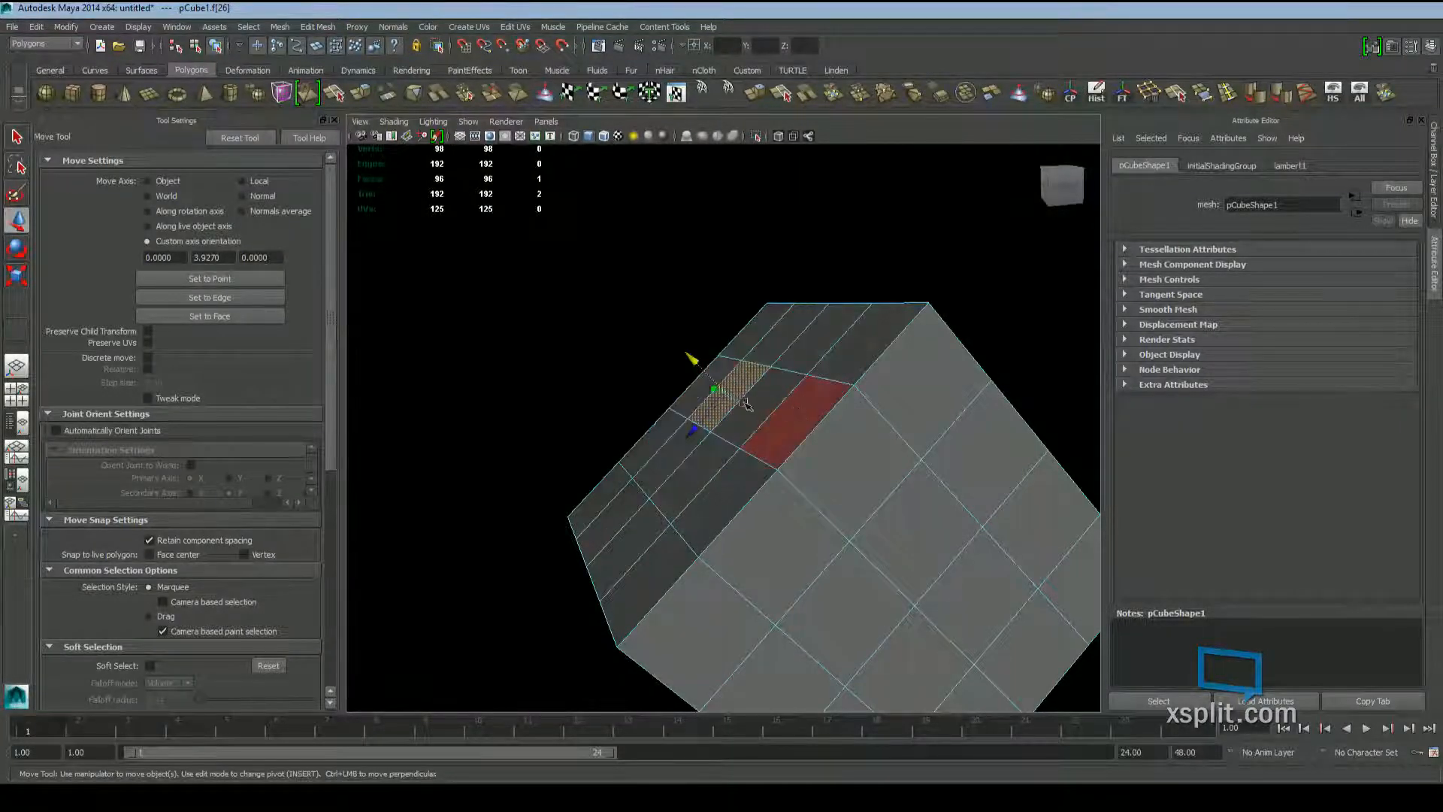
Switch to vertex selection and marquee-select a block of vertices across the cube's angled side and adjoining face
key(F9)
drag(605, 331, 751, 424)
drag(681, 354, 994, 576)
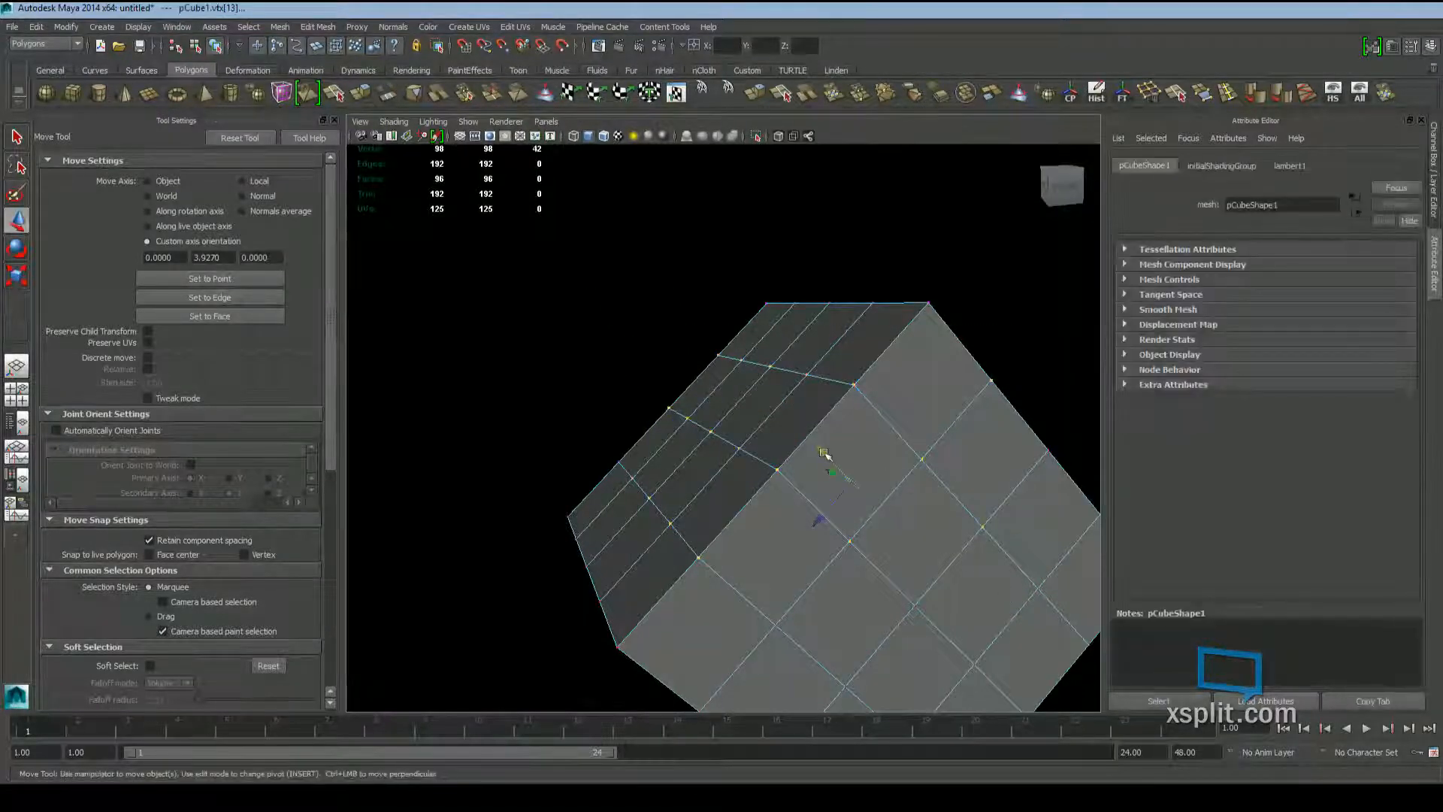
alt+drag(823, 453, 746, 386)
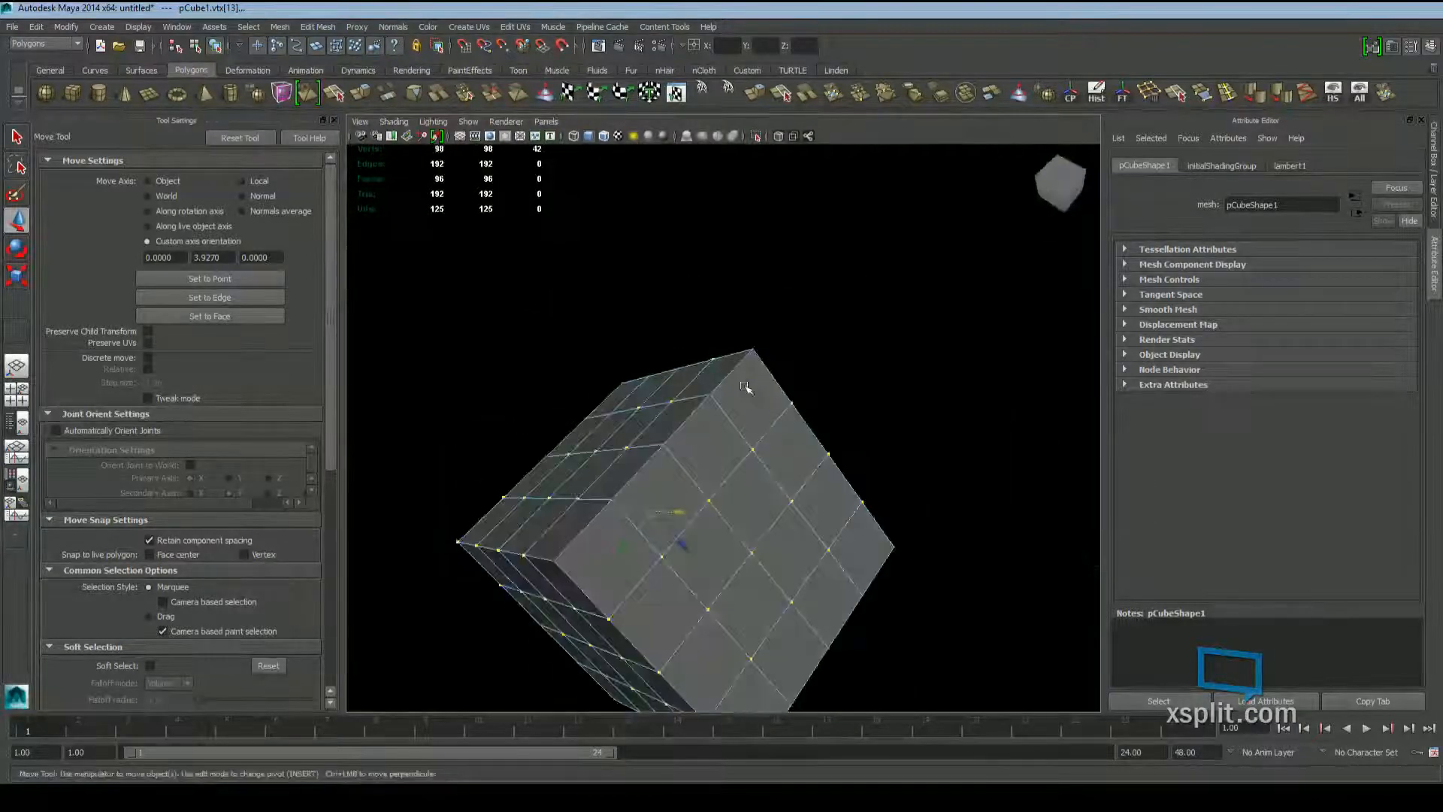
Return to object selection, deselect the cube, and undo back through its frozen transformations and rotation to the upright cube
alt+drag(827, 428, 837, 383)
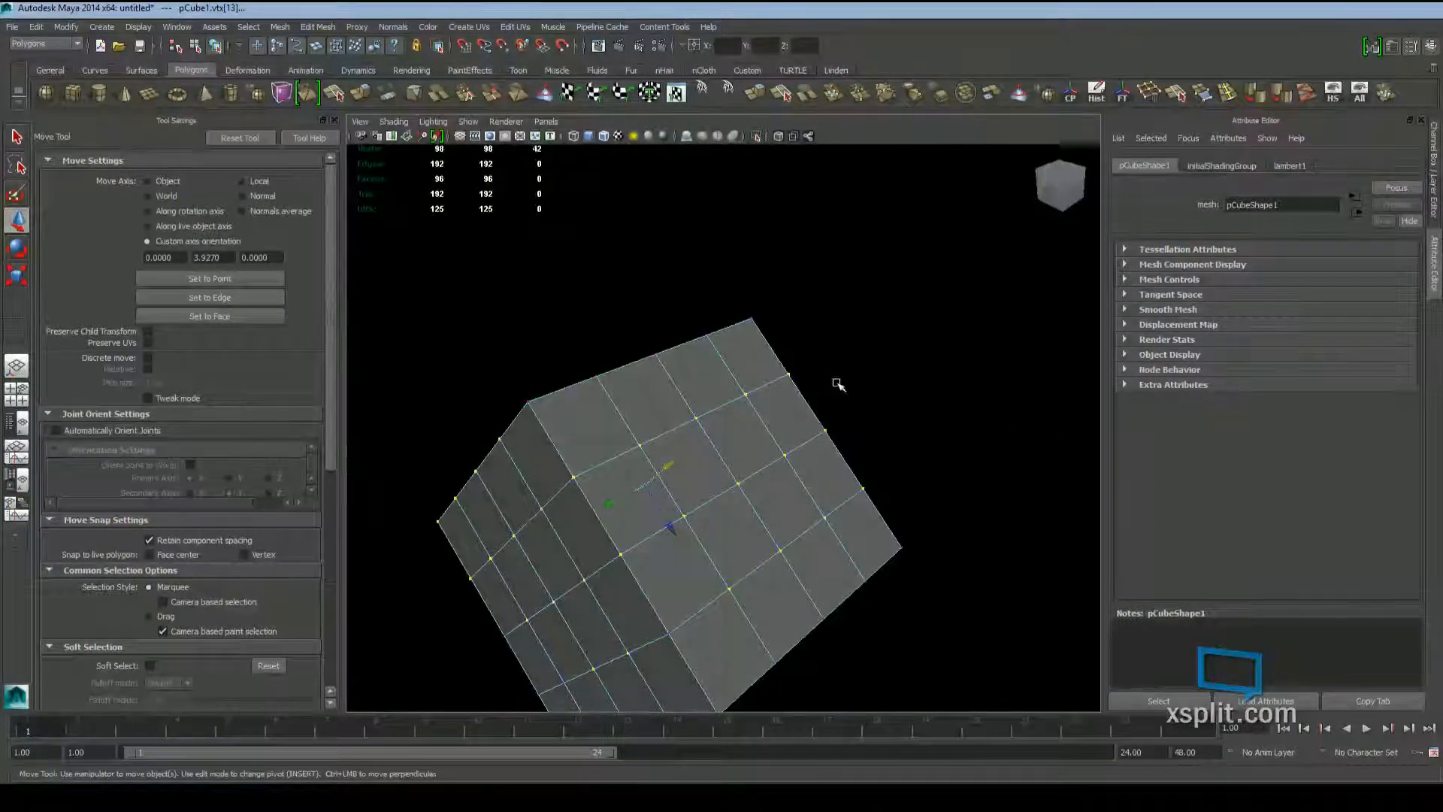
click(784, 366)
key(F8)
click(878, 422)
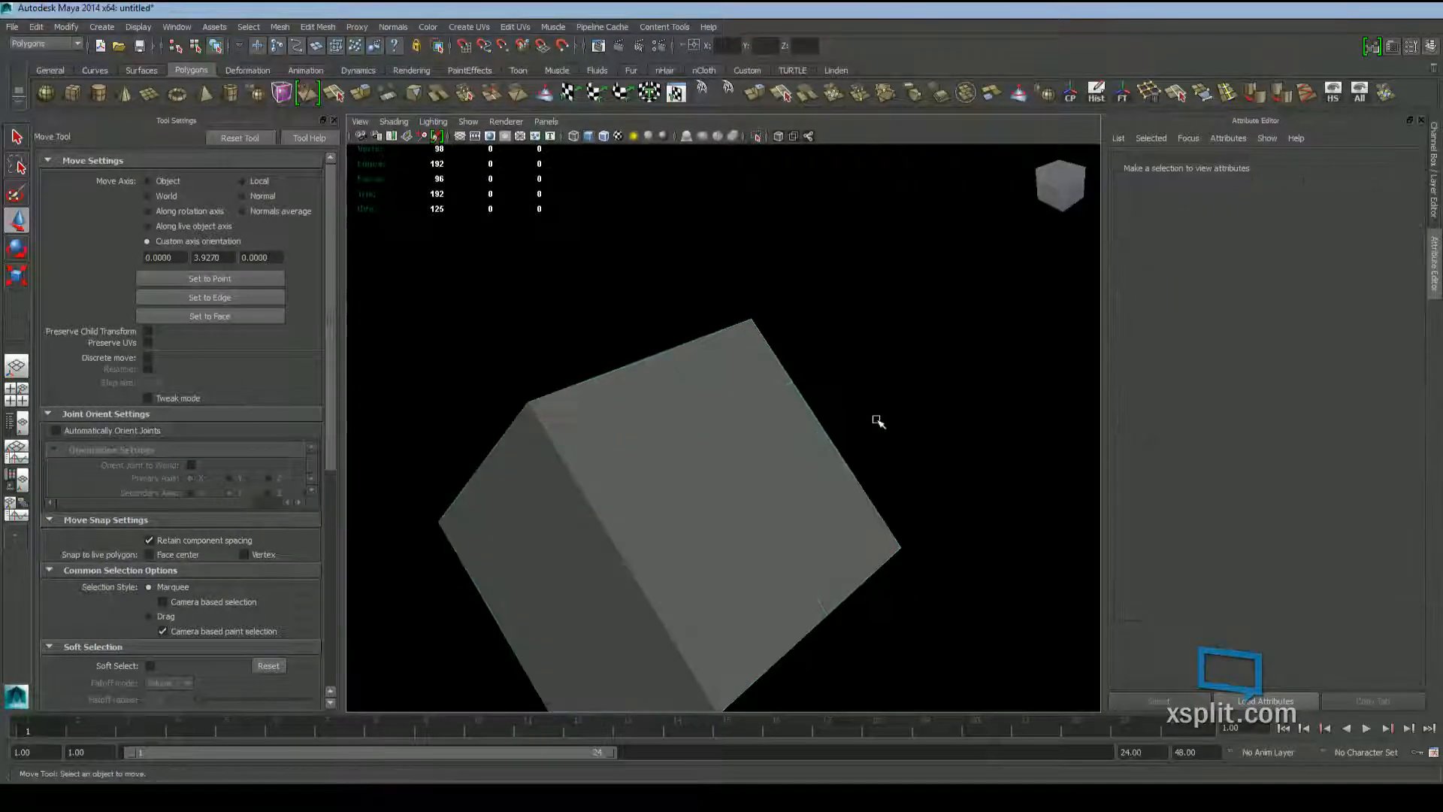
key(ctrl+z)
key(ctrl+z)
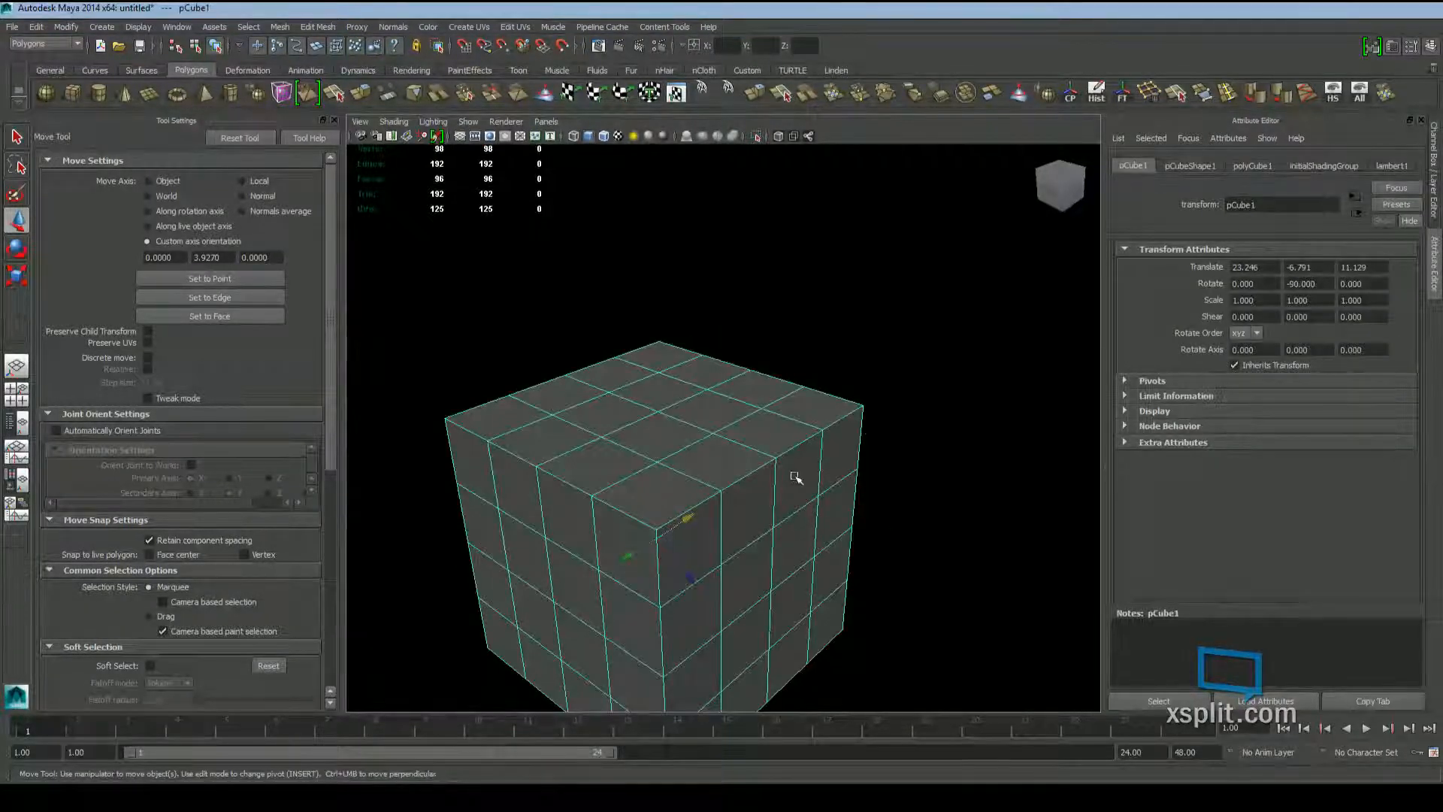
Switch to the Rotate tool and examine its World-mode handles around the upright cube from several angles
alt+right_drag(1013, 428, 768, 396)
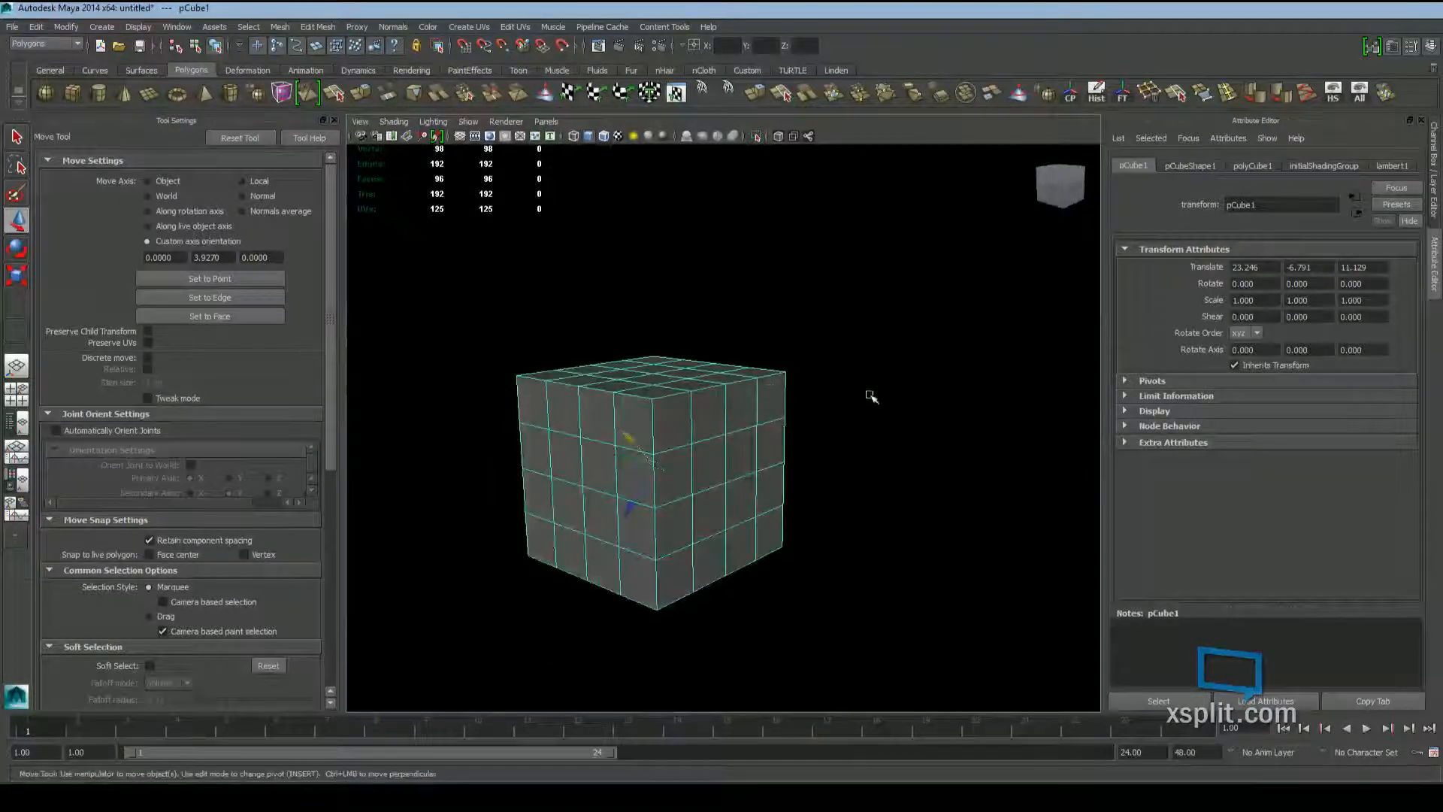
alt+drag(1088, 393, 807, 379)
click(856, 475)
alt+drag(857, 475, 773, 474)
click(774, 475)
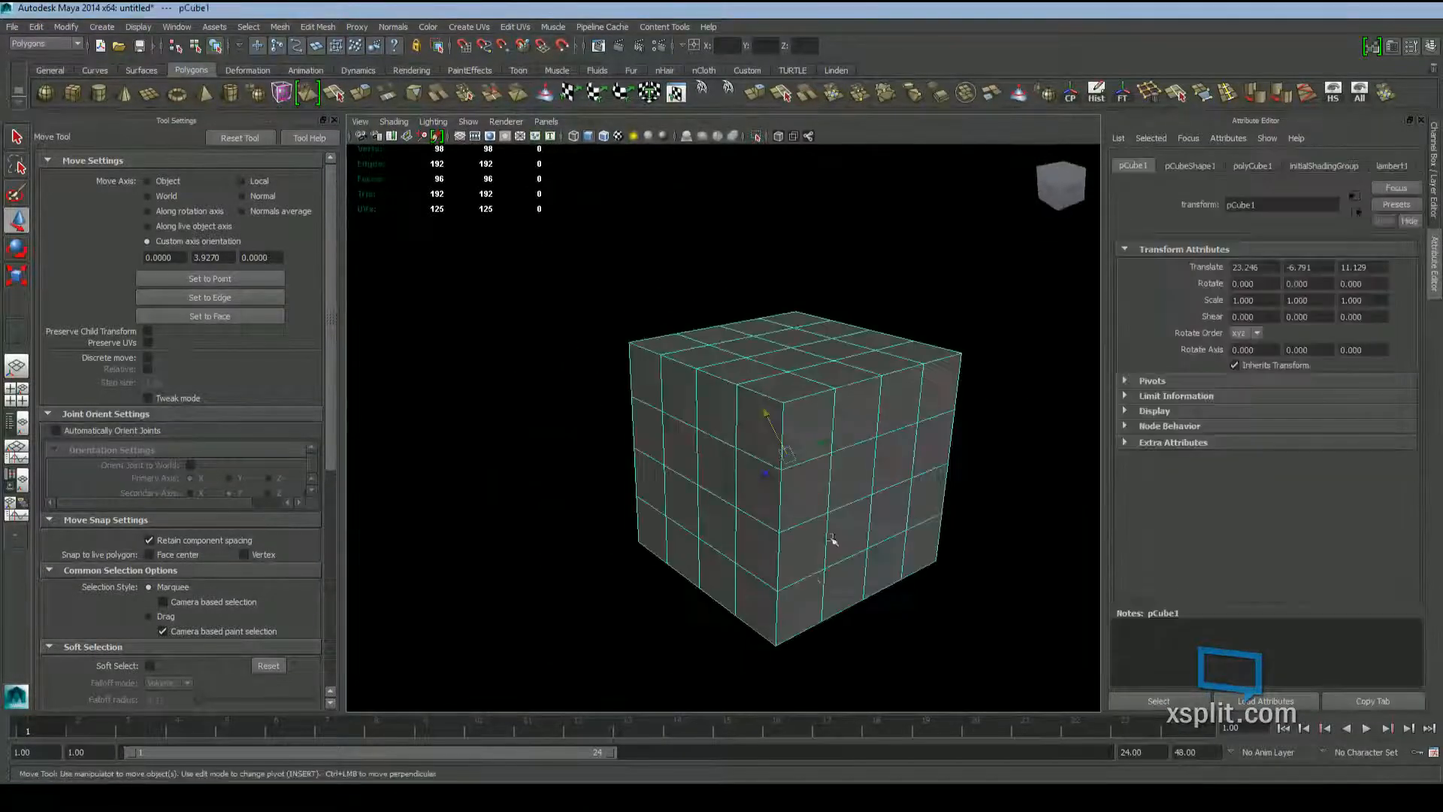
alt+middle_drag(830, 540, 638, 550)
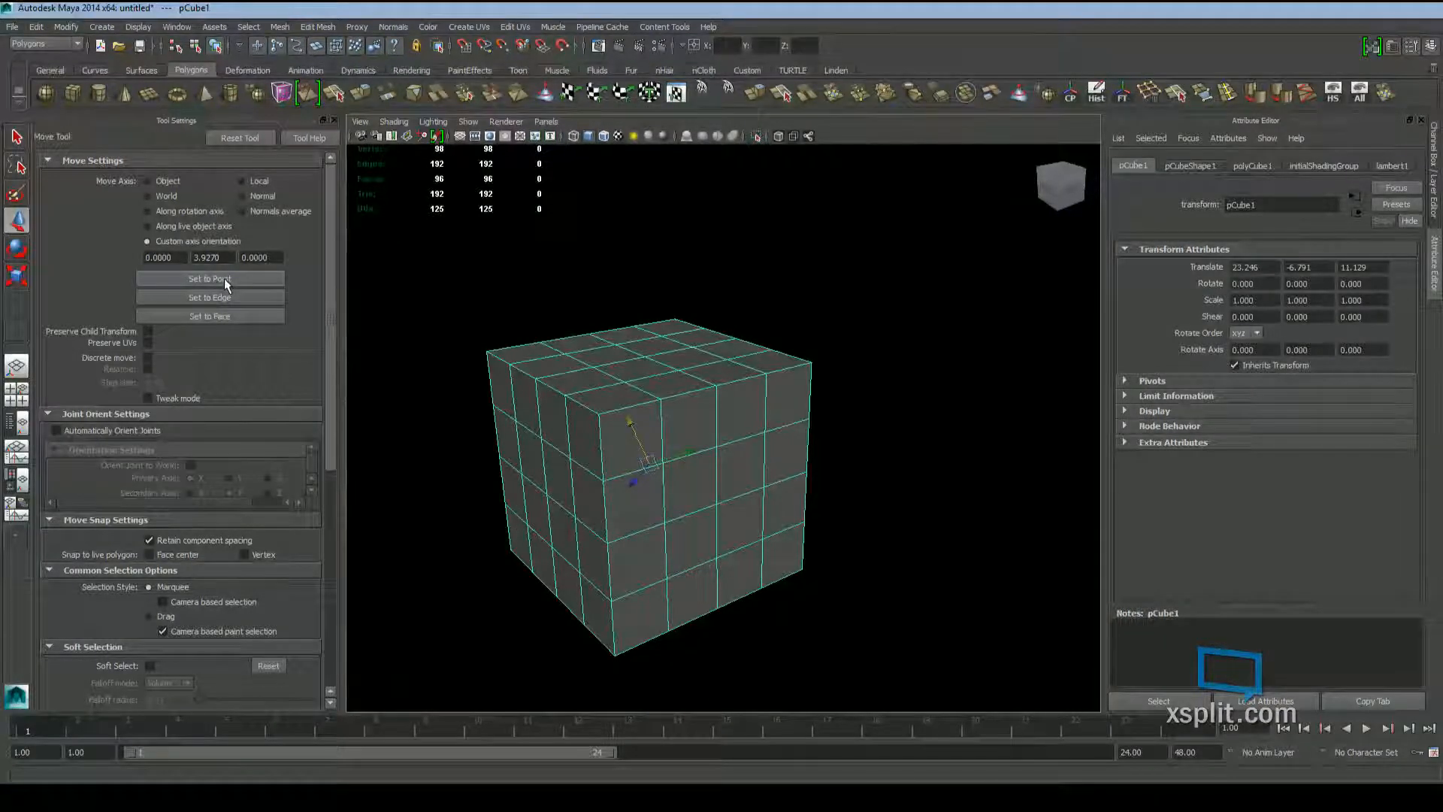
key(e)
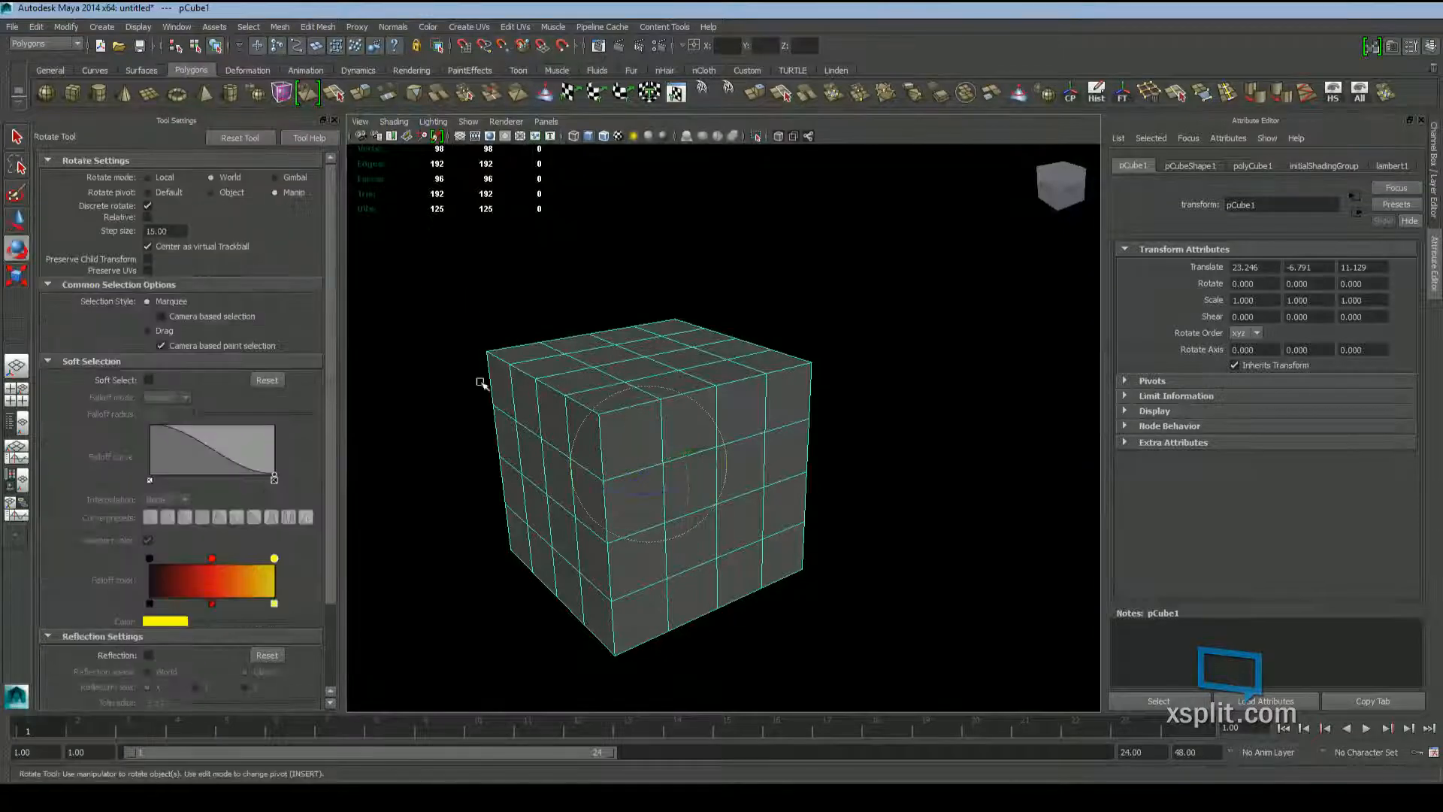
drag(571, 368, 682, 411)
alt+drag(841, 338, 701, 334)
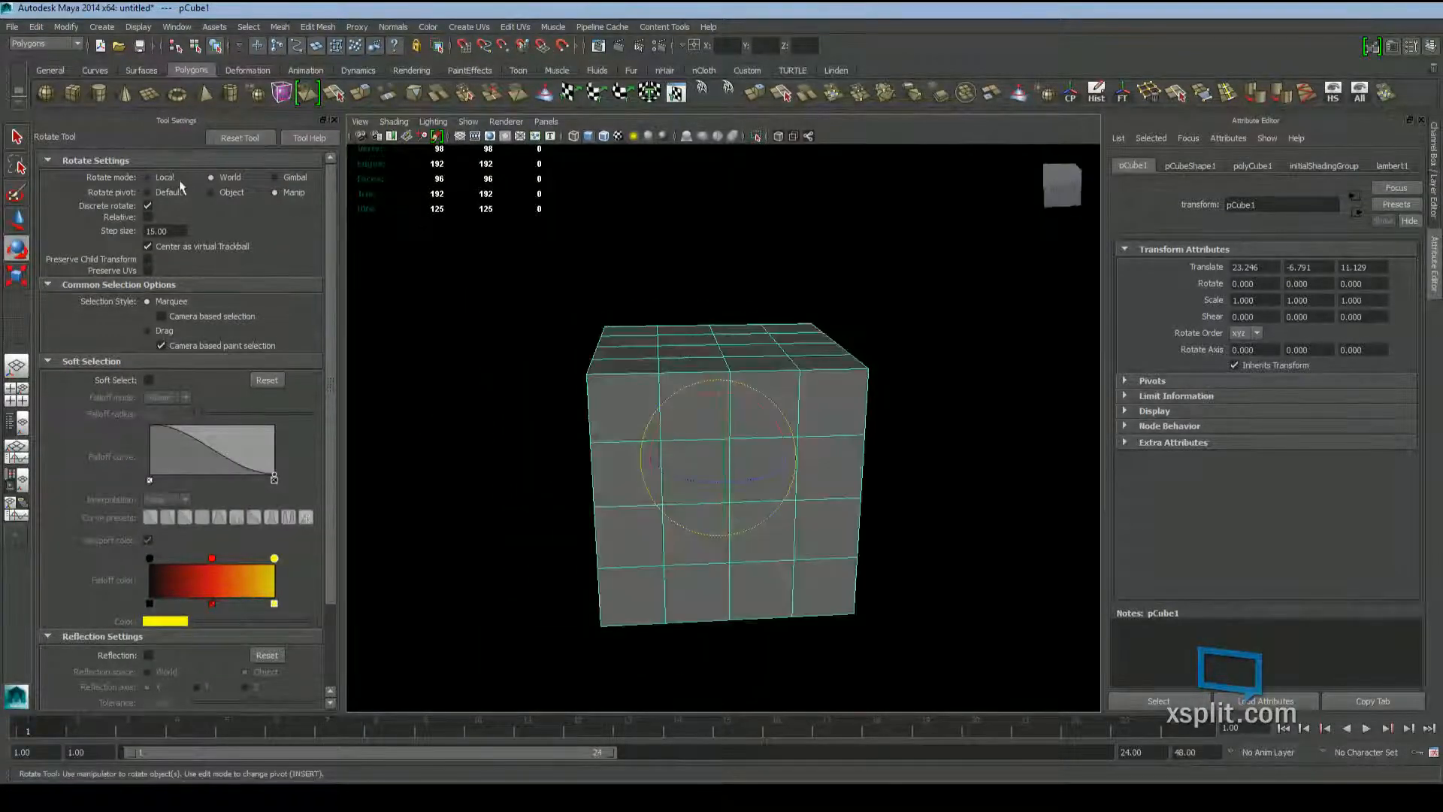
alt+drag(440, 239, 581, 288)
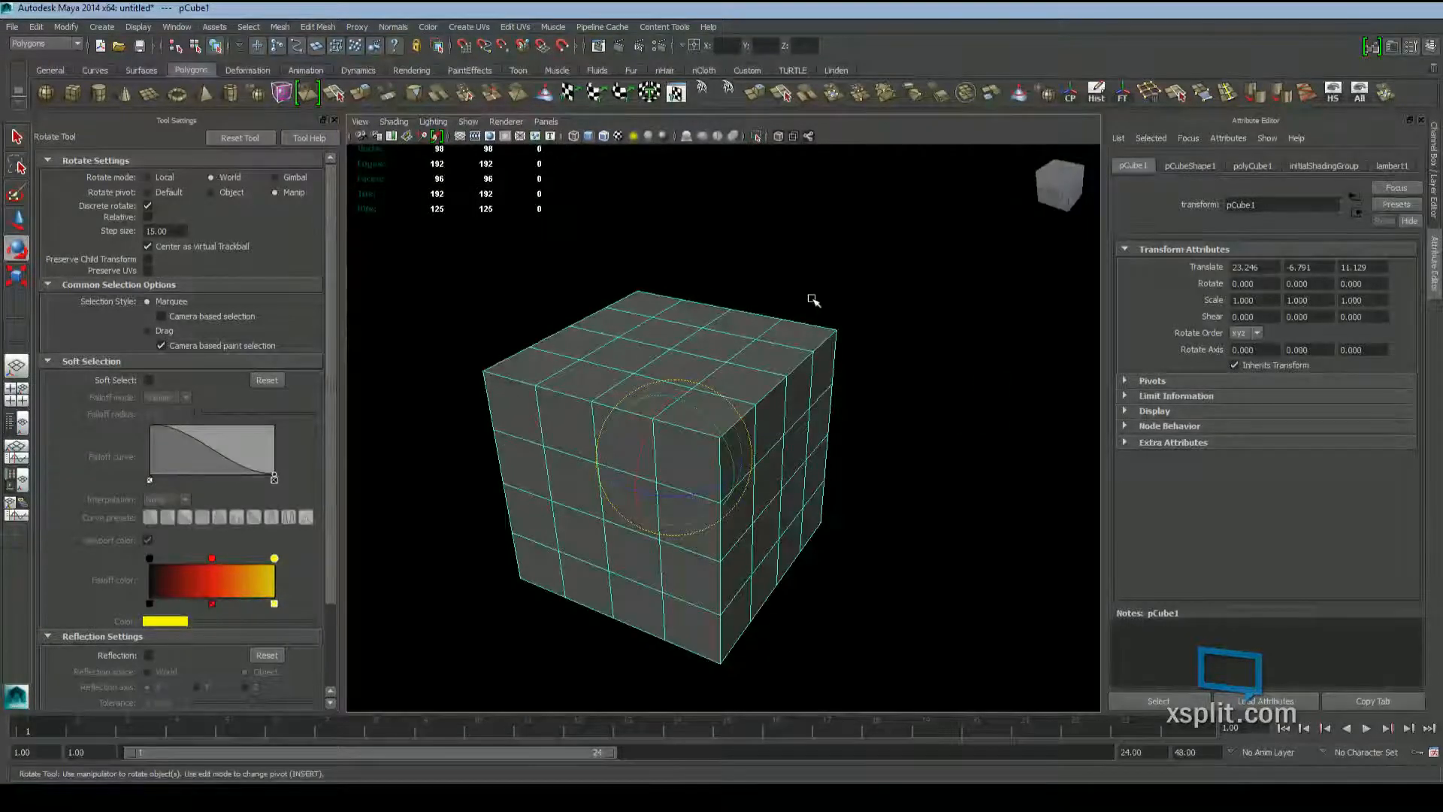
alt+drag(740, 463, 767, 458)
scroll(775, 420, down, 3)
alt+drag(779, 407, 727, 427)
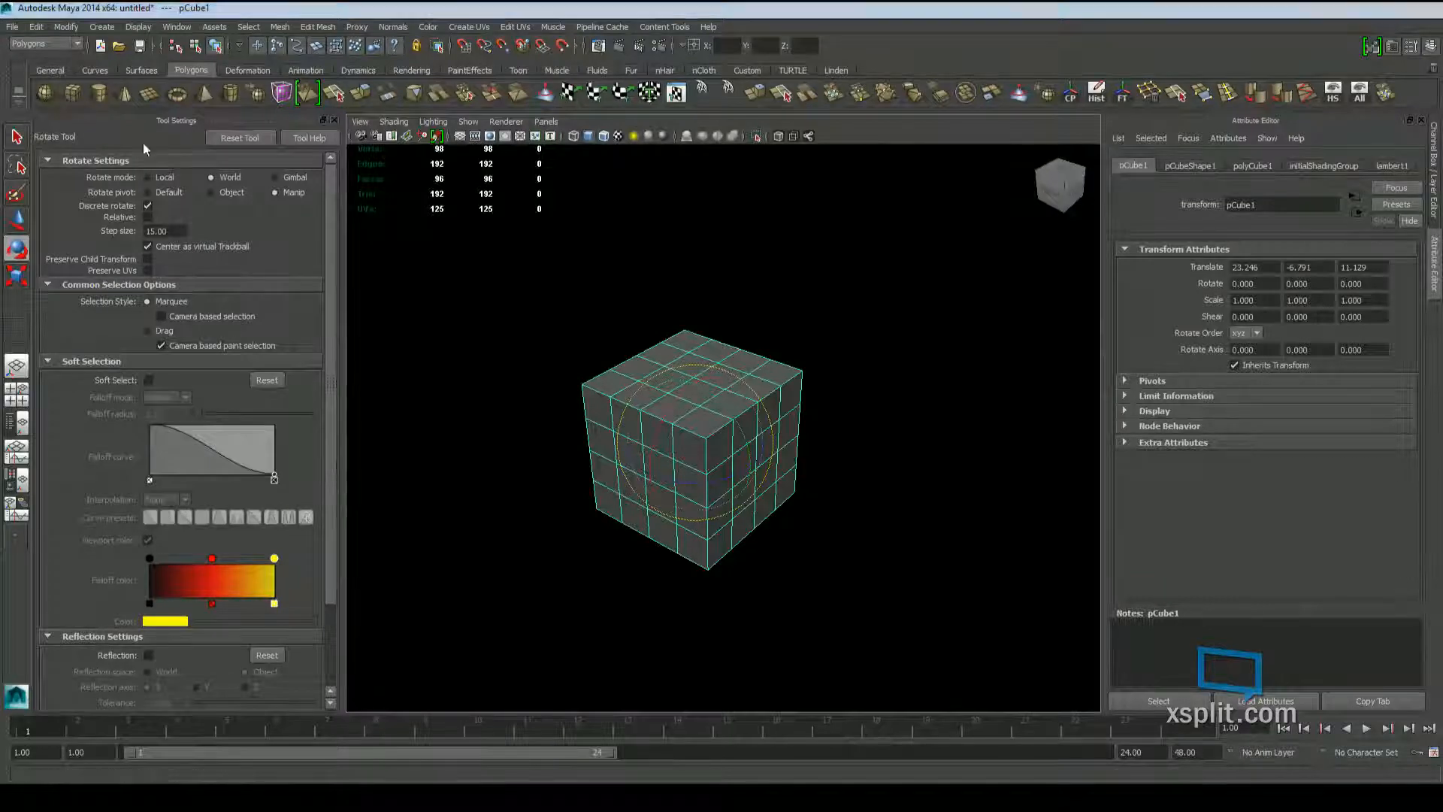
Create two additional undivided polygon cubes beside the subdivided cube
click(73, 93)
drag(518, 406, 547, 406)
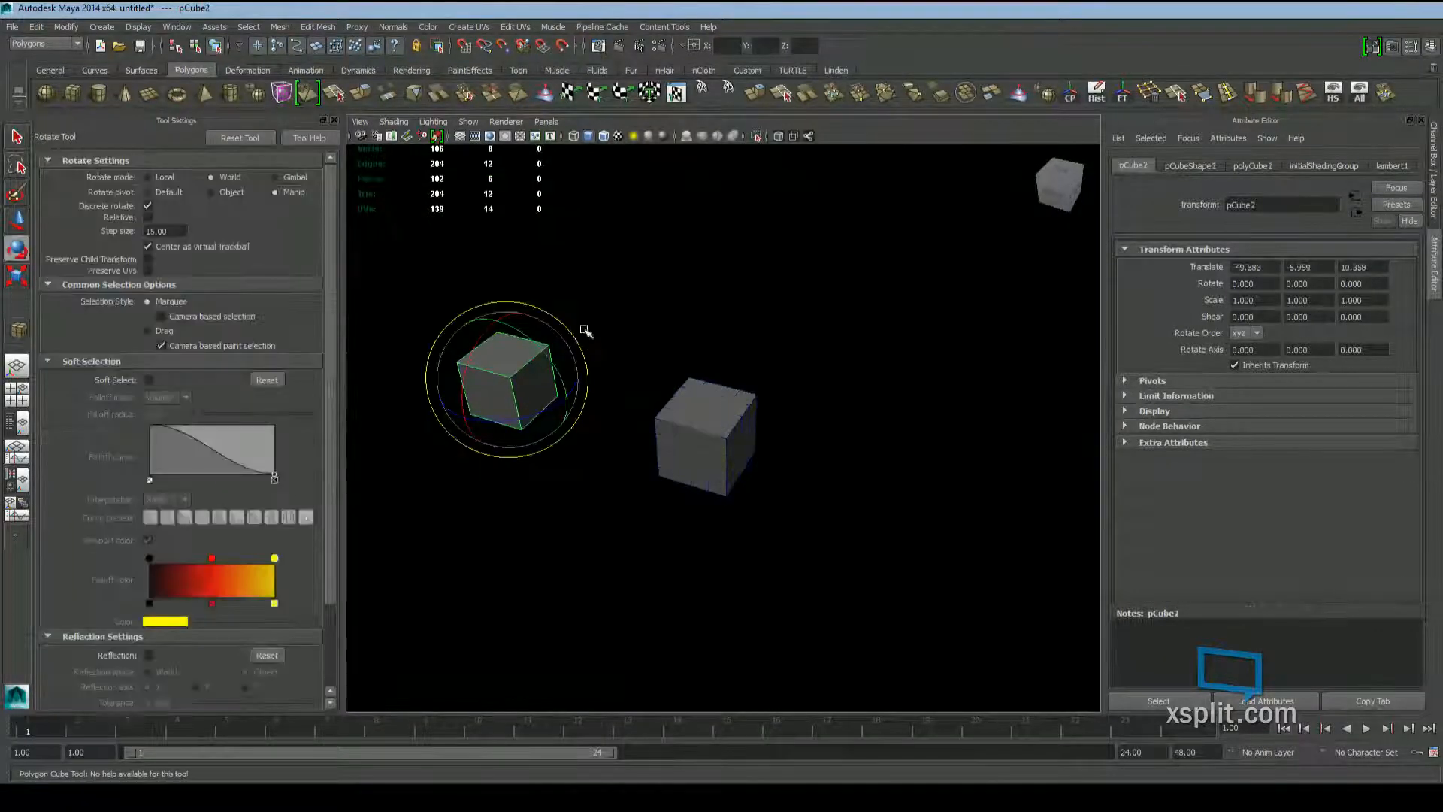
click(73, 94)
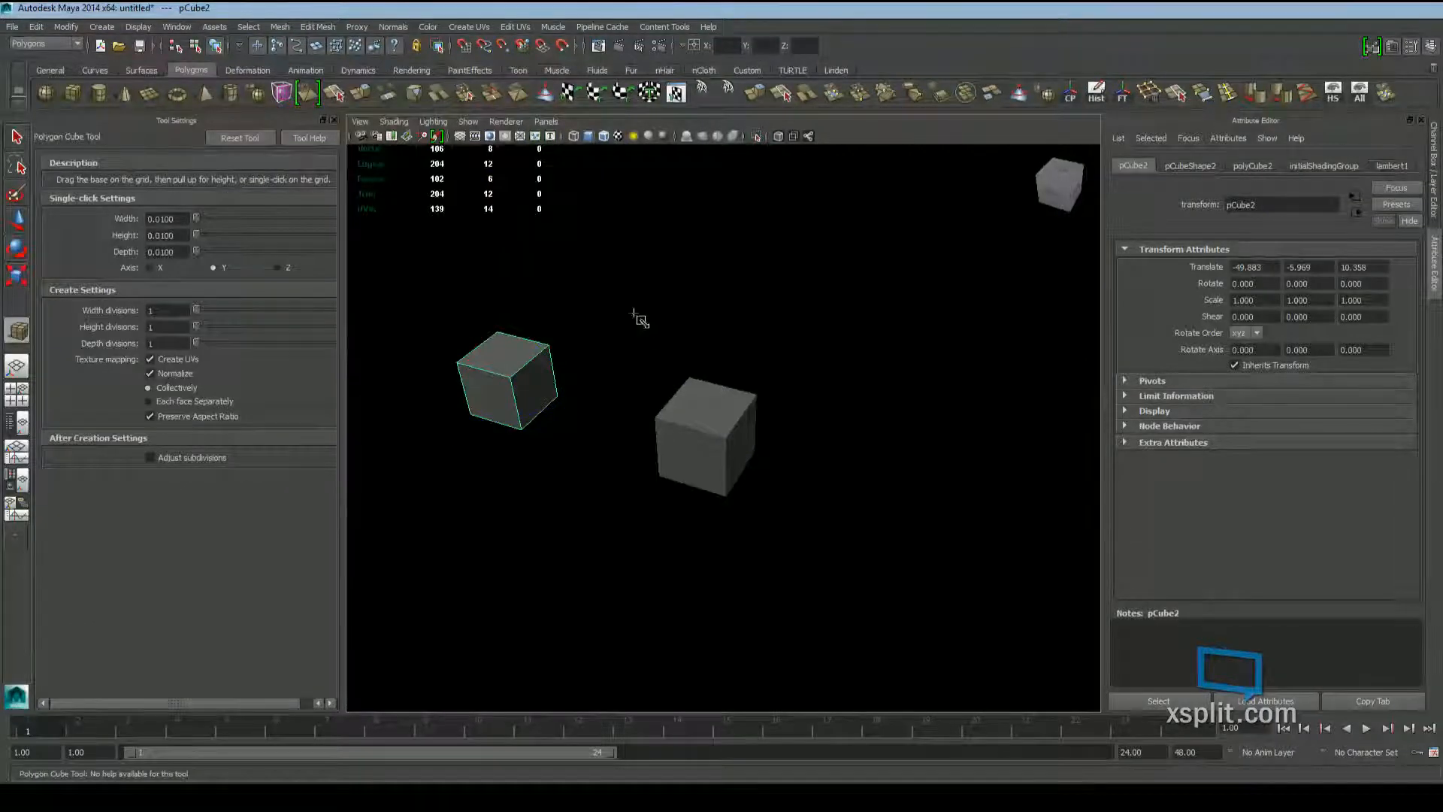
ctrl+shift+drag(633, 313, 664, 318)
alt+drag(677, 322, 649, 331)
Select all three cubes together and examine the scale and rotate handles on the combined selection
key(w)
alt+drag(702, 411, 669, 446)
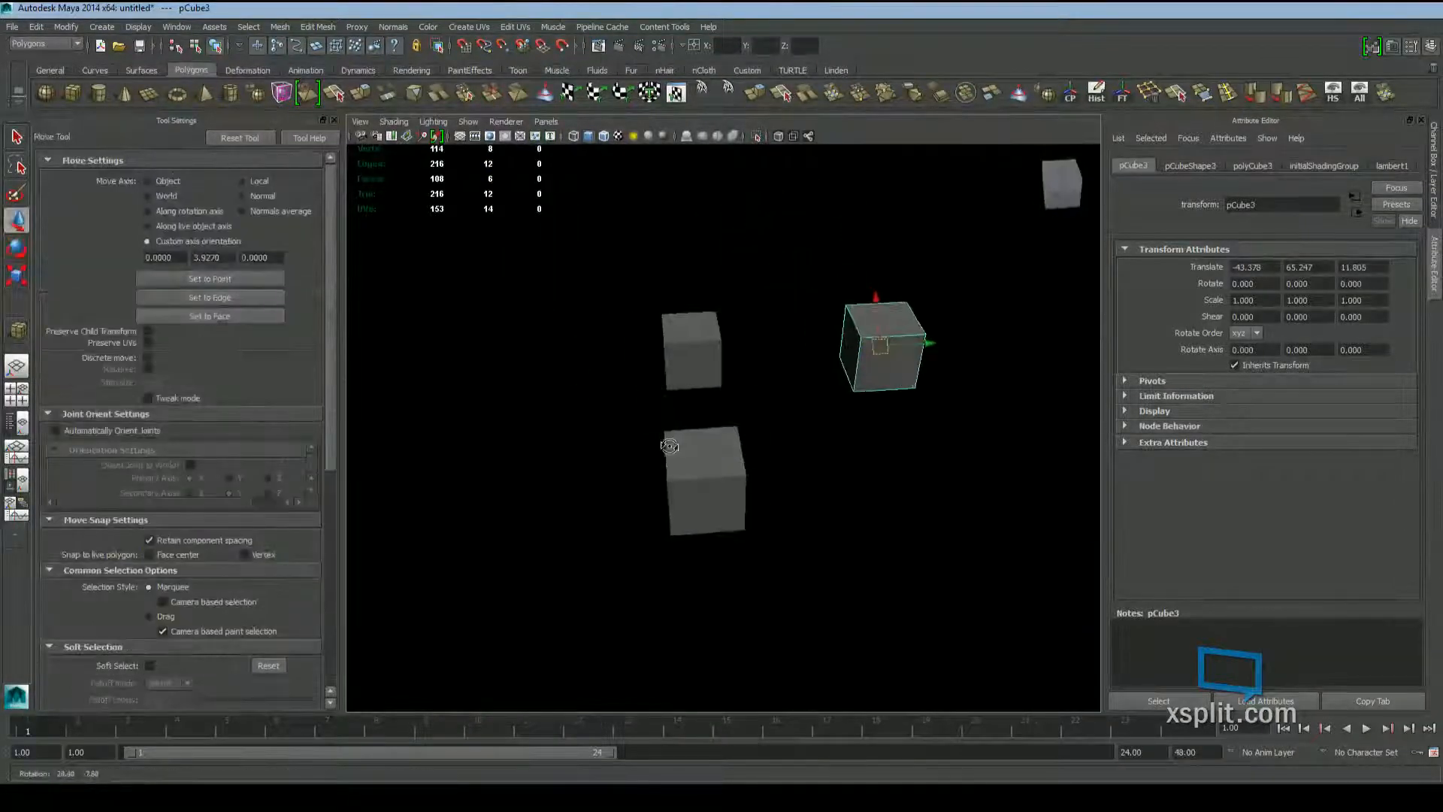
shift+click(695, 353)
shift+click(685, 470)
alt+drag(635, 531, 571, 464)
key(r)
alt+drag(665, 384, 592, 348)
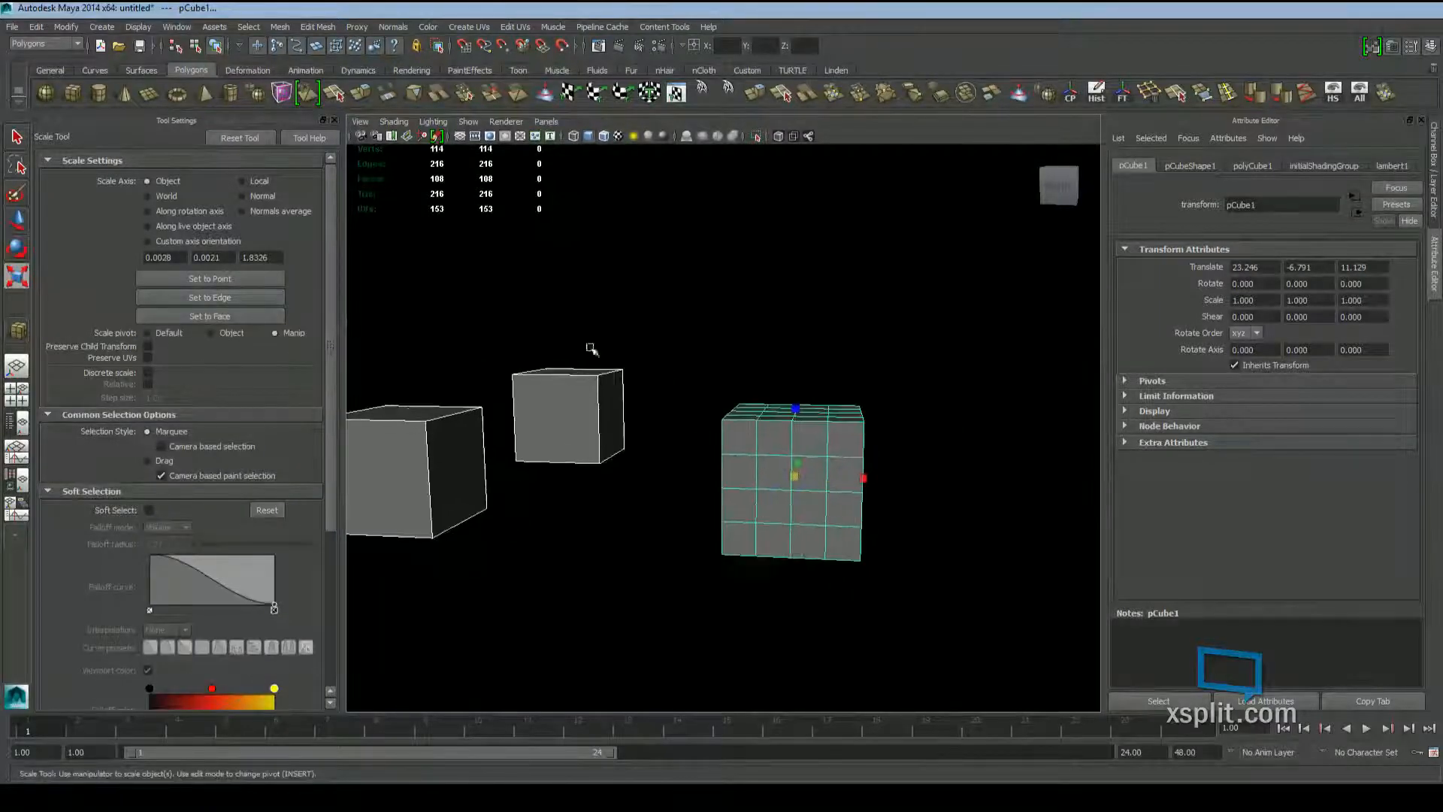
key(e)
alt+drag(662, 390, 766, 496)
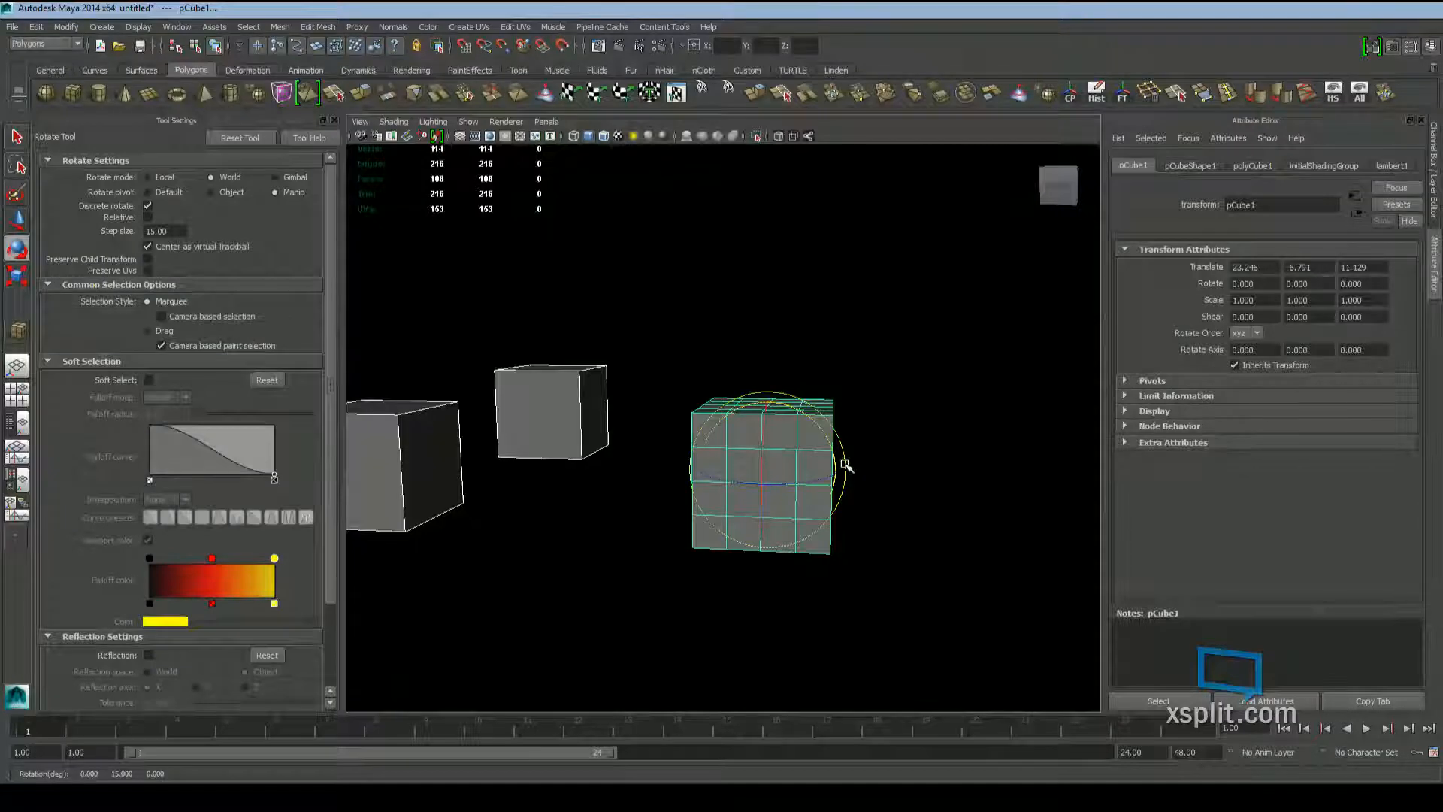
Set the Rotate tool's pivot to Object, try rotating the three selected cubes, and undo the rotation
click(214, 193)
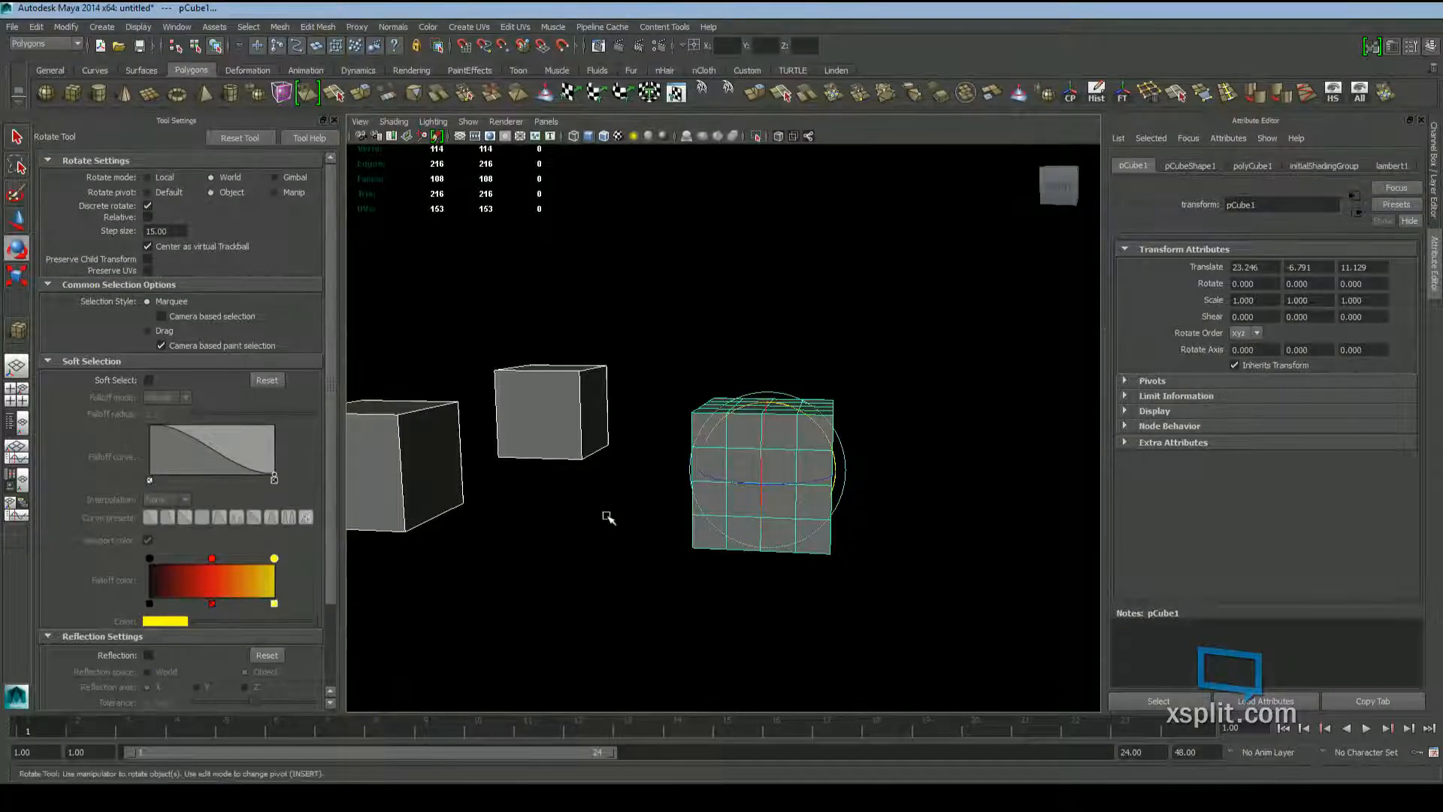
alt+middle_drag(602, 516, 702, 515)
alt+drag(823, 505, 801, 514)
alt+middle_drag(815, 517, 737, 520)
alt+drag(738, 520, 724, 520)
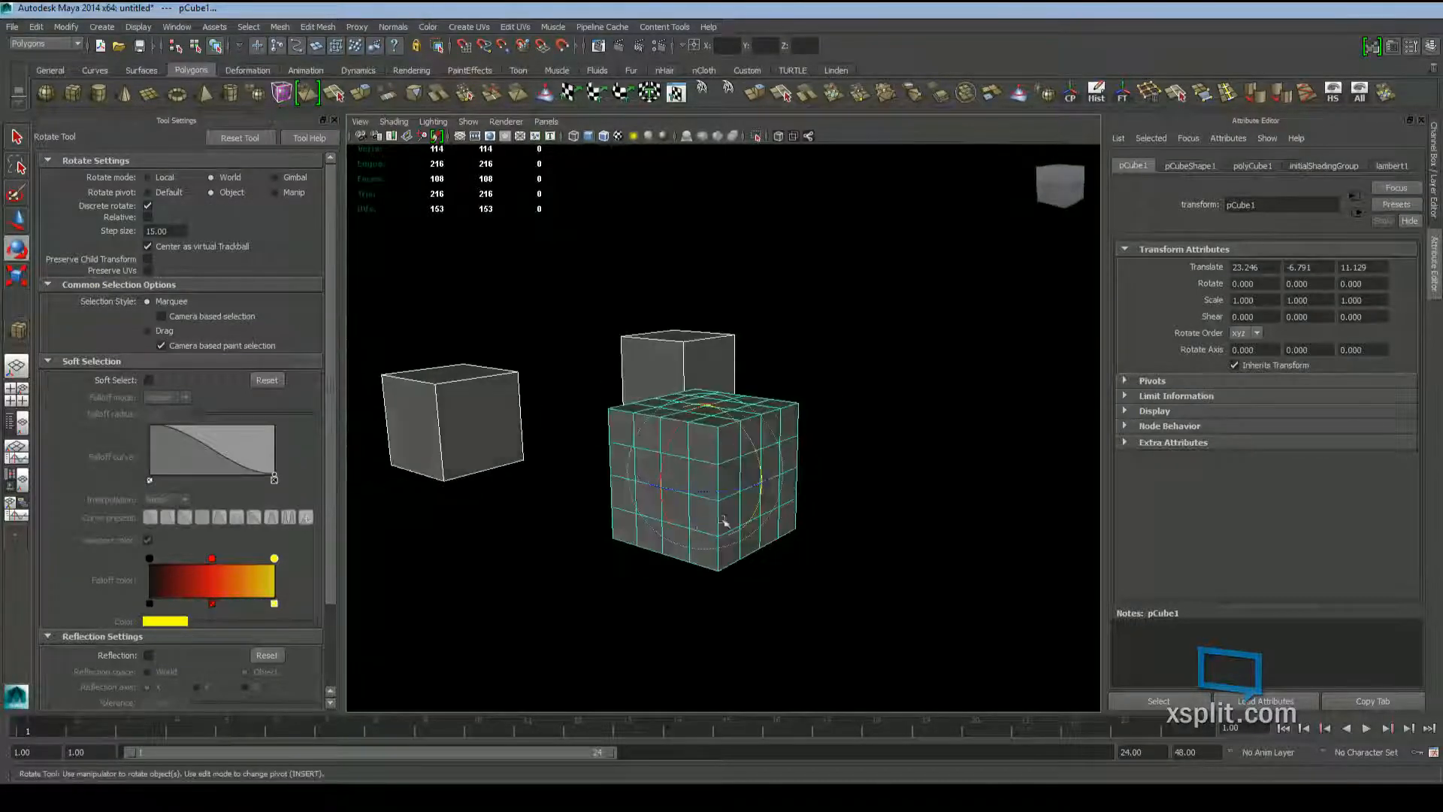
drag(751, 449, 668, 512)
key(ctrl+z)
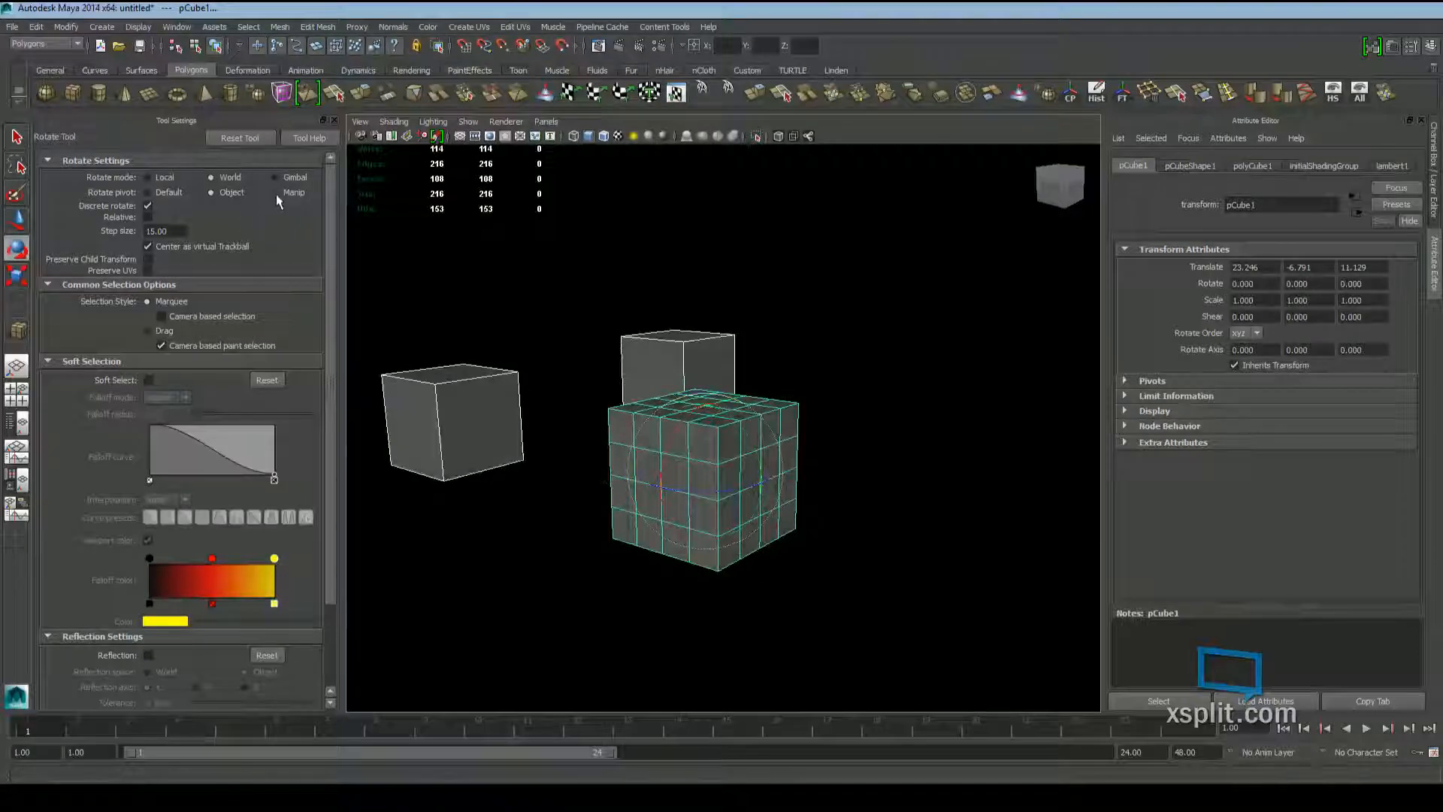
Set the Rotate tool's pivot to Manip and its mode to Gimbal, and try rotating the selected cubes
alt+middle_drag(684, 429, 731, 414)
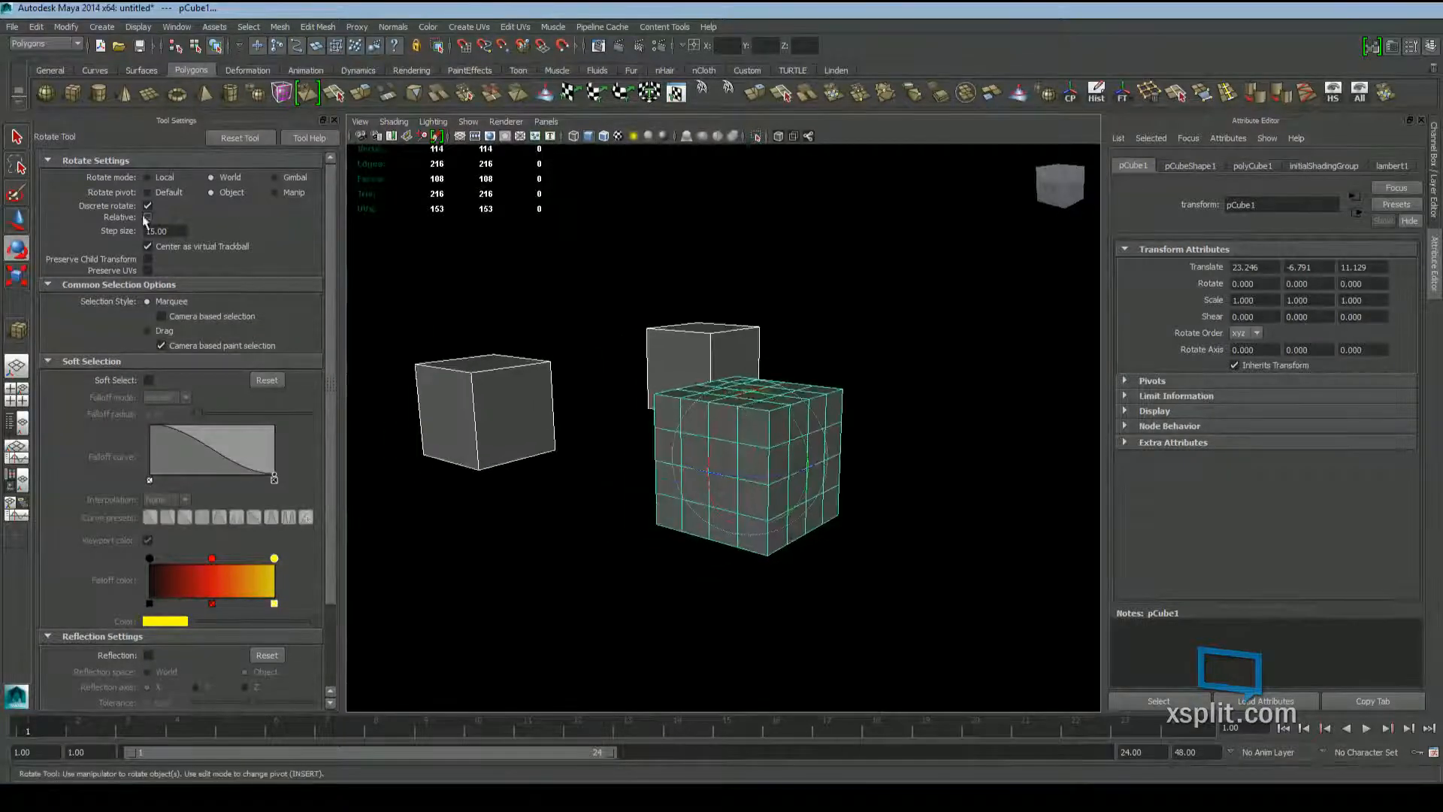
click(280, 193)
click(280, 178)
alt+drag(784, 436, 787, 462)
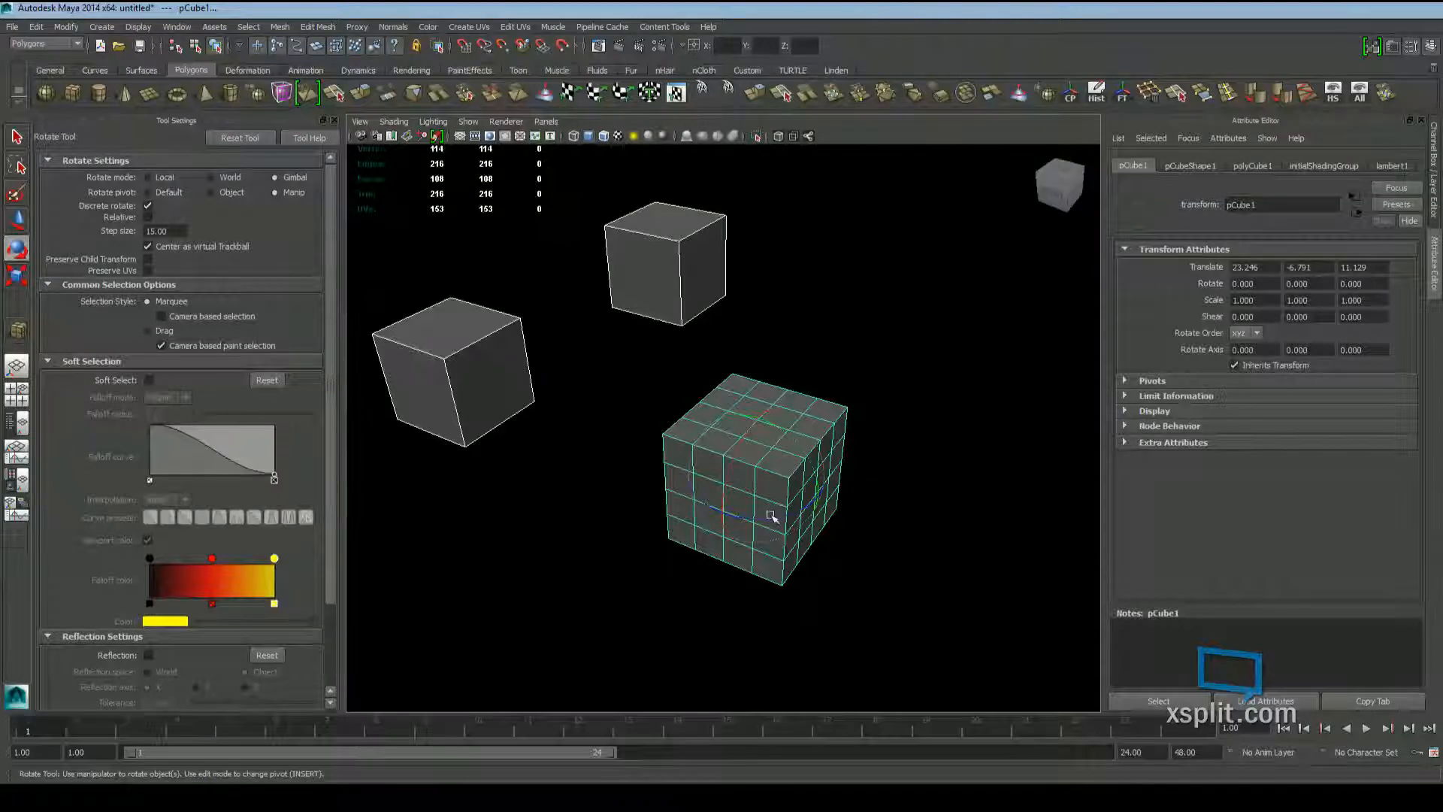
mouse_move(774, 517)
mouse_down()
mouse_move(828, 513)
mouse_move(792, 509)
mouse_up()
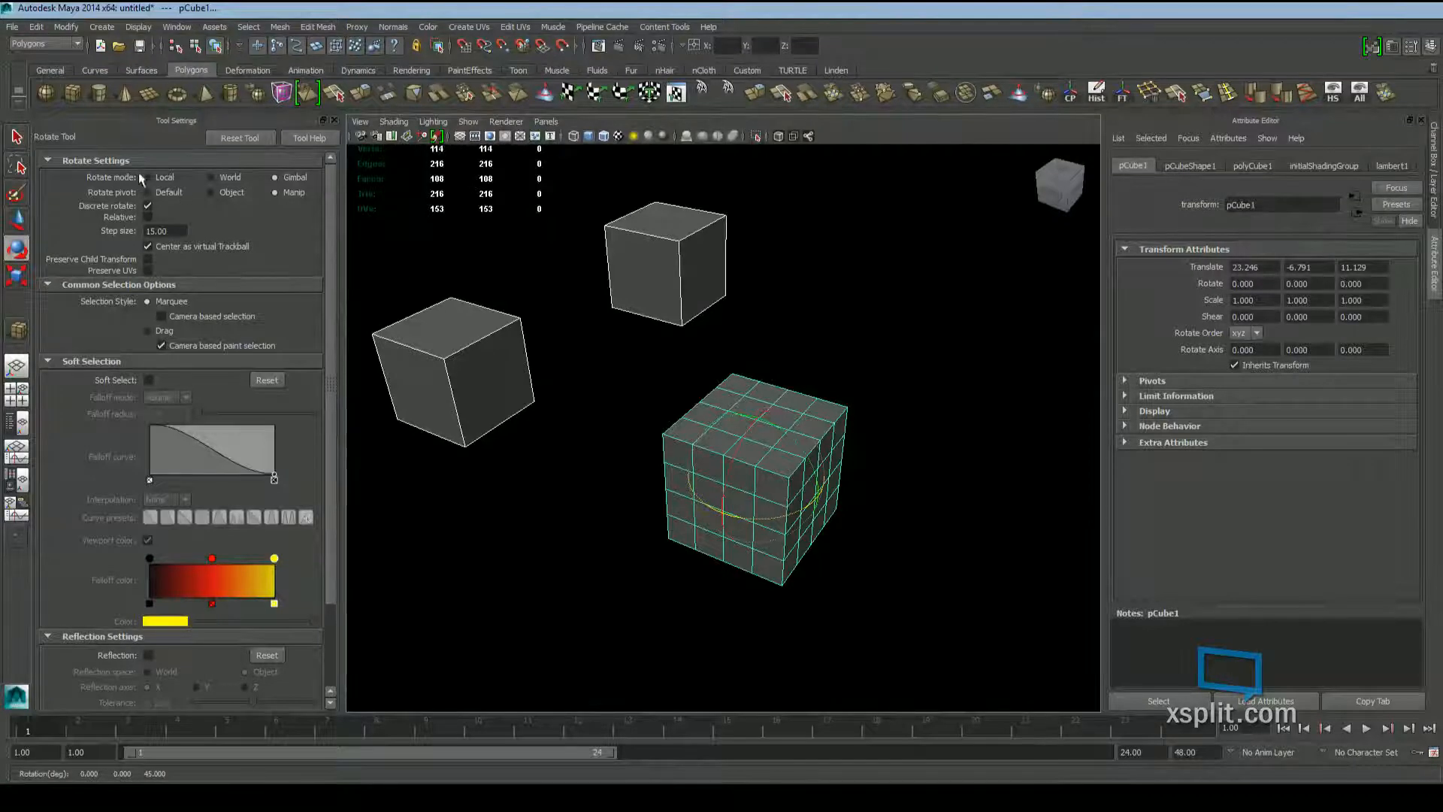
alt+drag(729, 522, 839, 509)
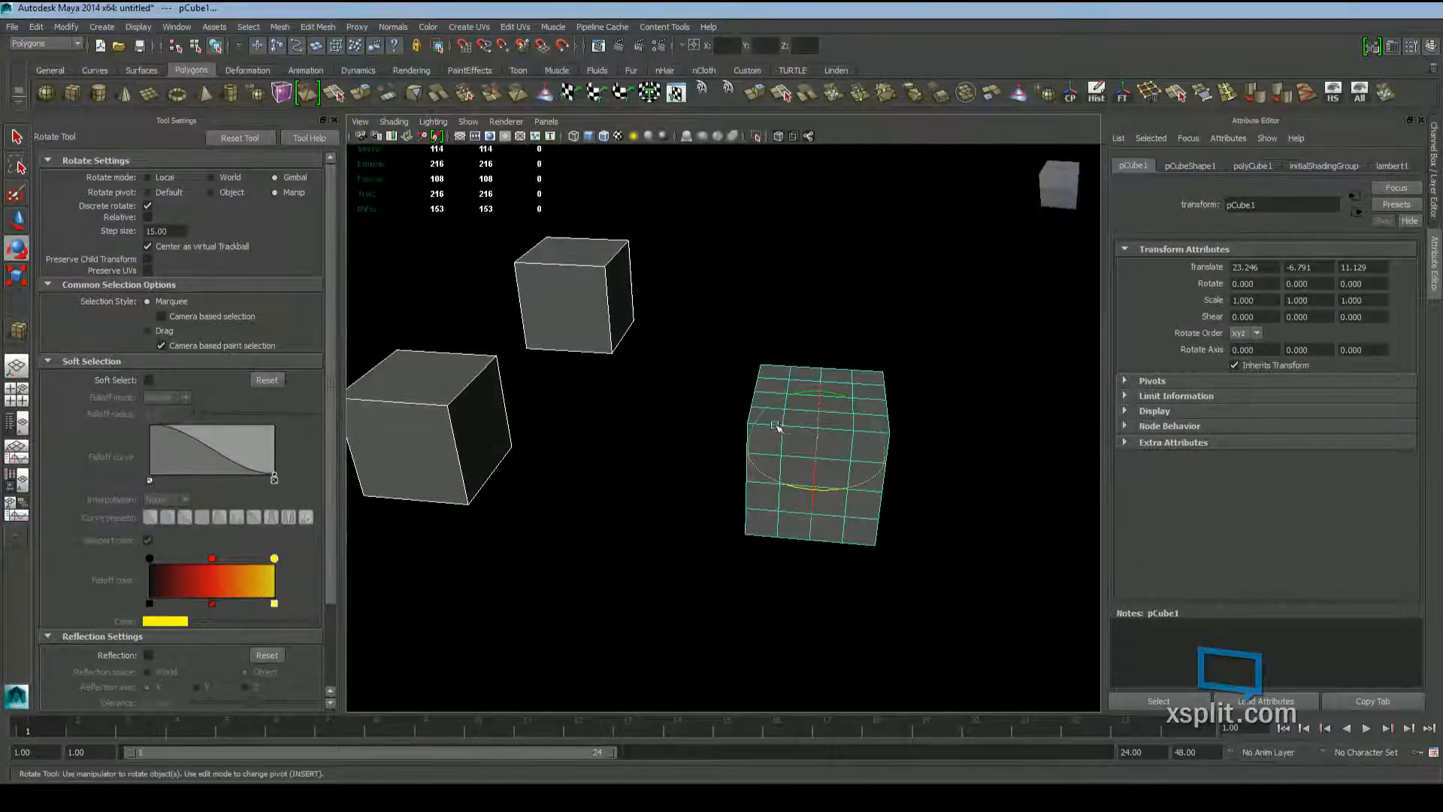
alt+drag(776, 426, 728, 415)
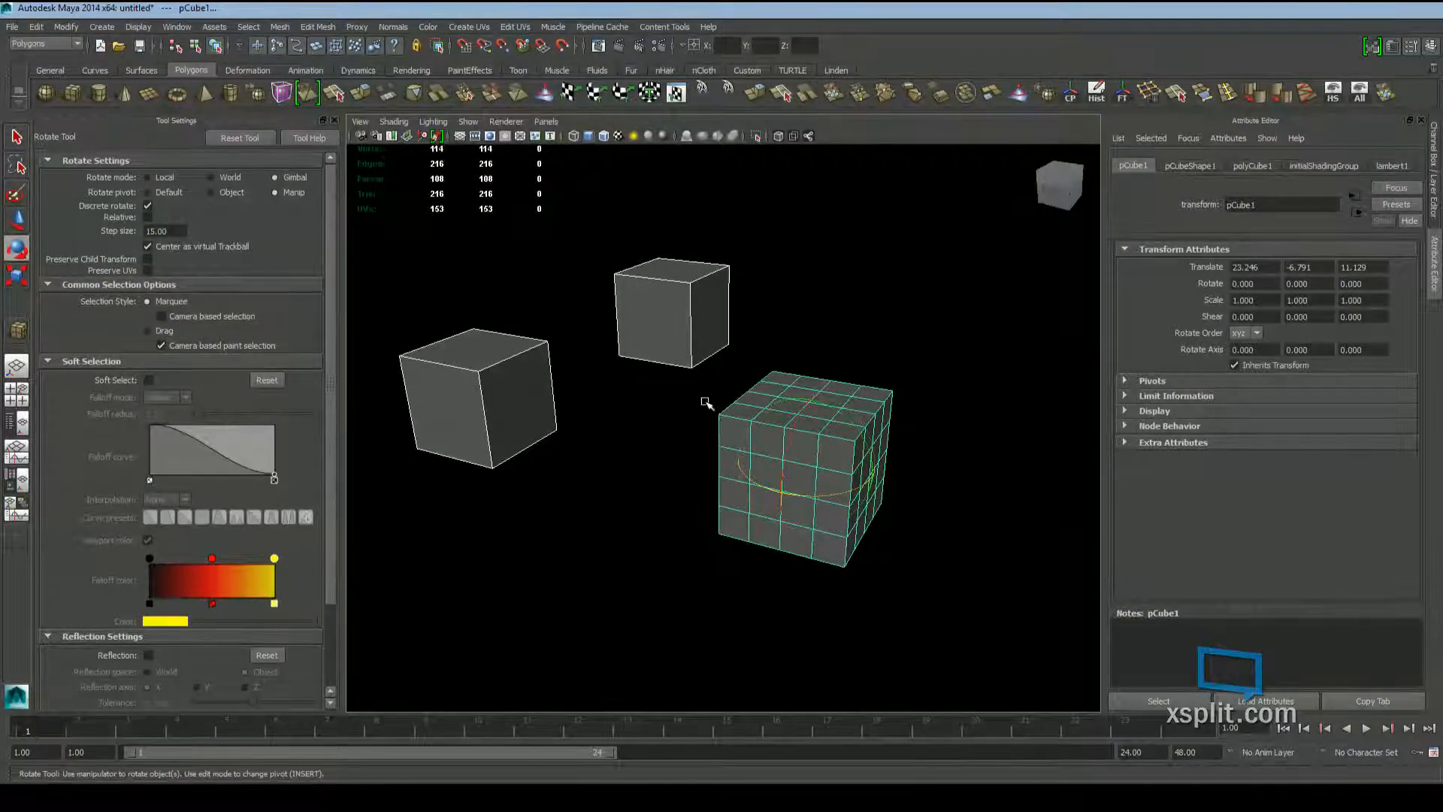
Set the Rotate tool's mode to Local, select only the subdivided cube, and test its rotation handles
click(173, 181)
alt+drag(856, 551, 904, 535)
alt+middle_drag(904, 535, 841, 530)
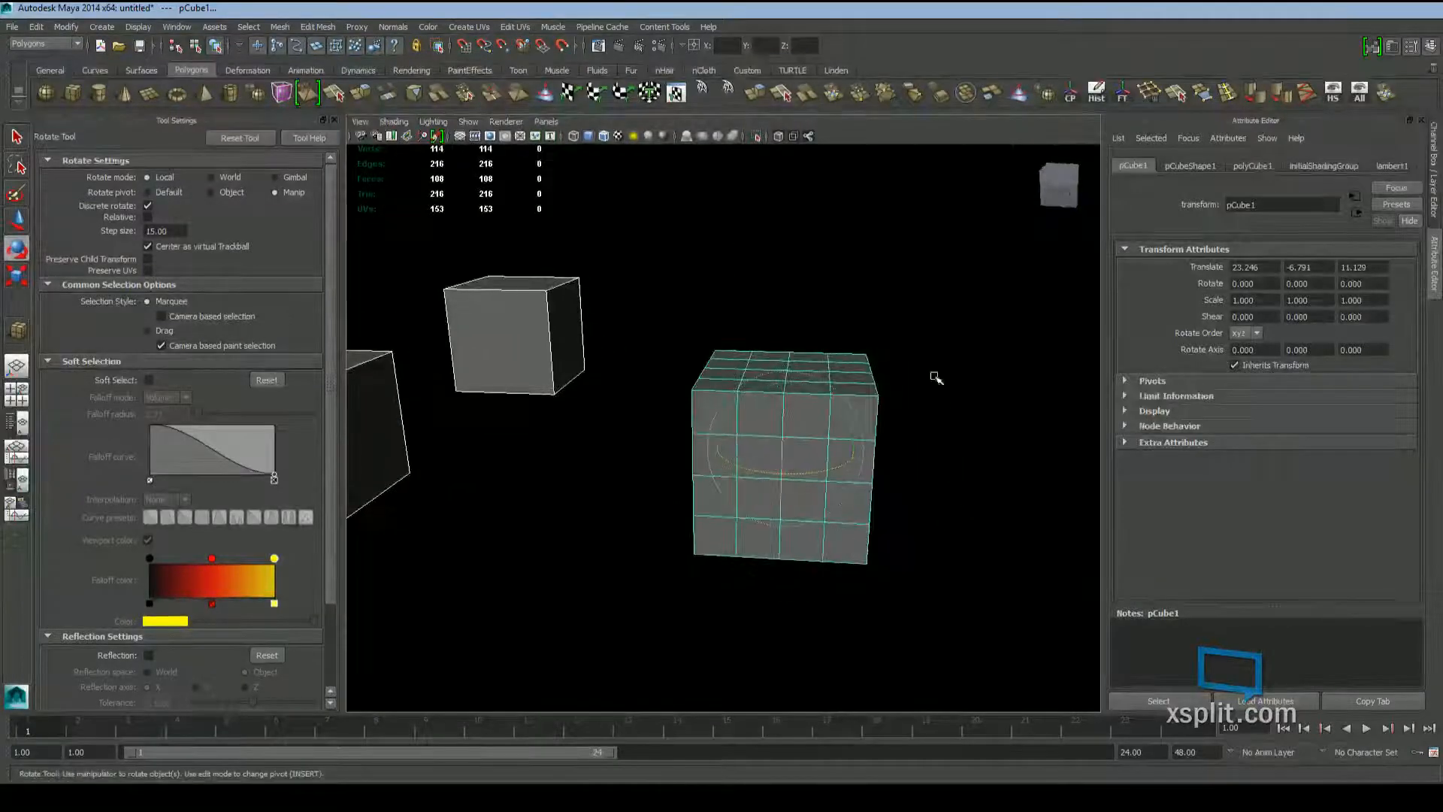
click(837, 344)
click(837, 385)
drag(819, 400, 862, 611)
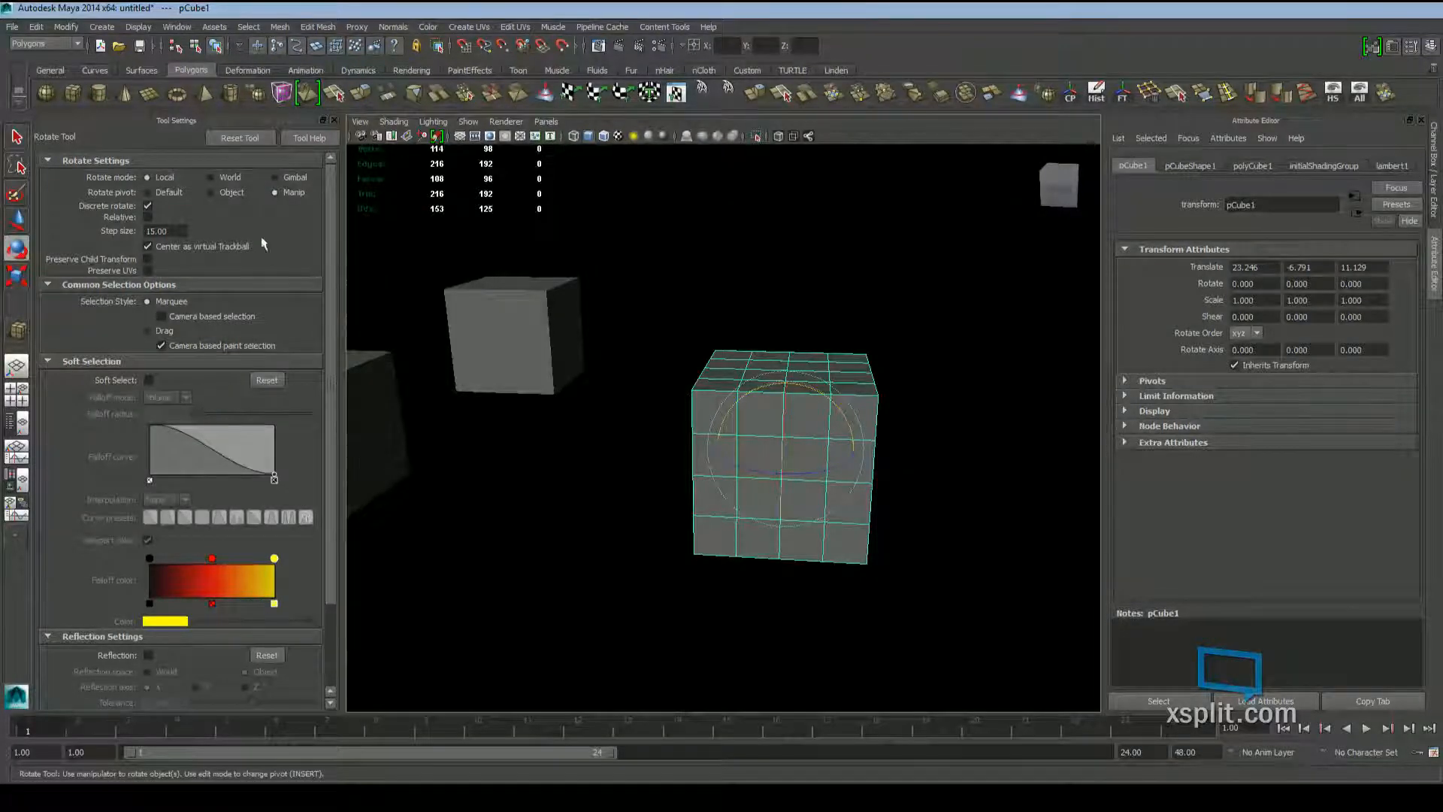
Switch to the Scale tool, delete the two extra cubes, and select the remaining subdivided cube
key(r)
alt+drag(702, 331, 857, 365)
alt+right_drag(857, 364, 644, 297)
drag(675, 265, 522, 410)
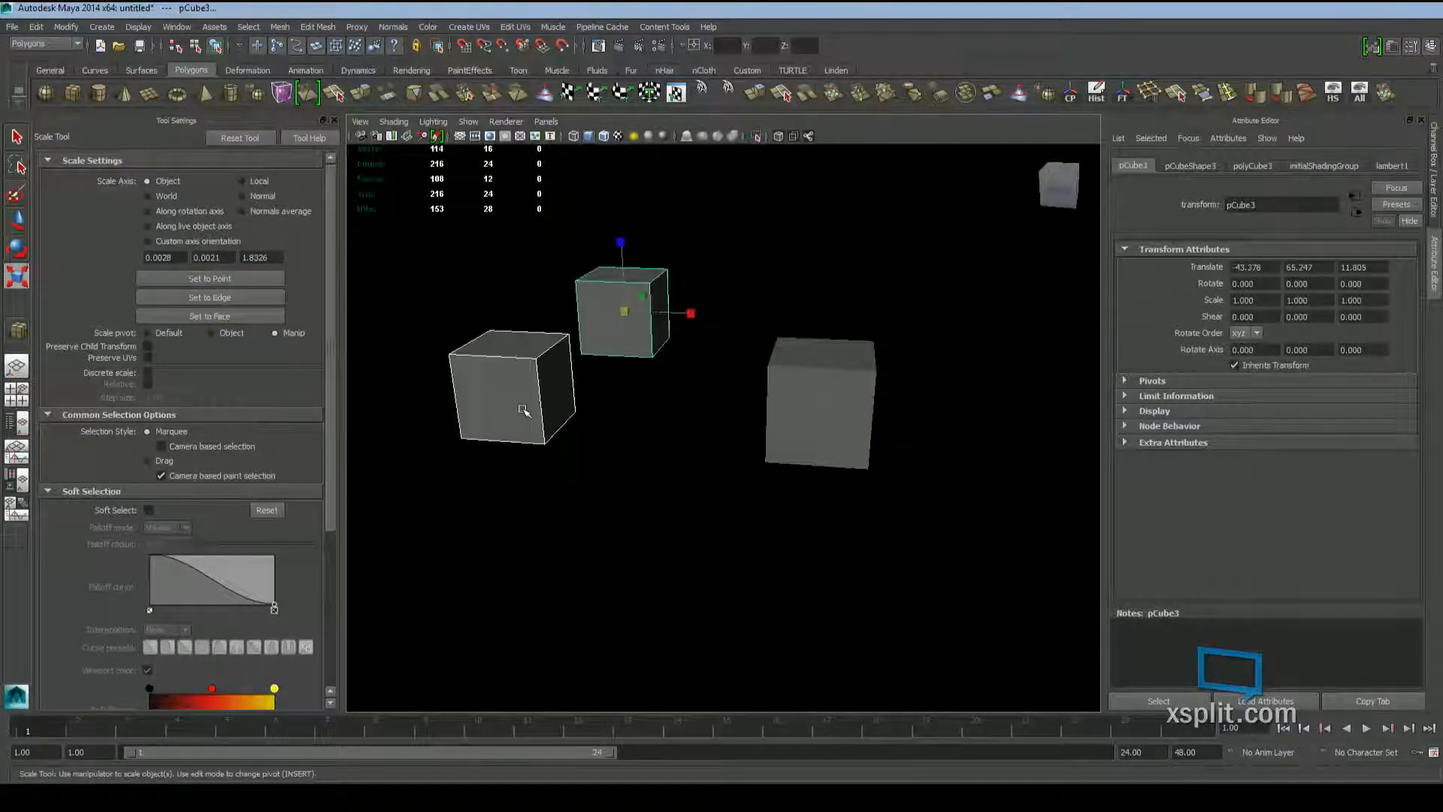
key(Delete)
click(820, 371)
Set the Scale tool's pivot to Object and inspect the handles on the subdivided cube
alt+right_drag(820, 371, 827, 454)
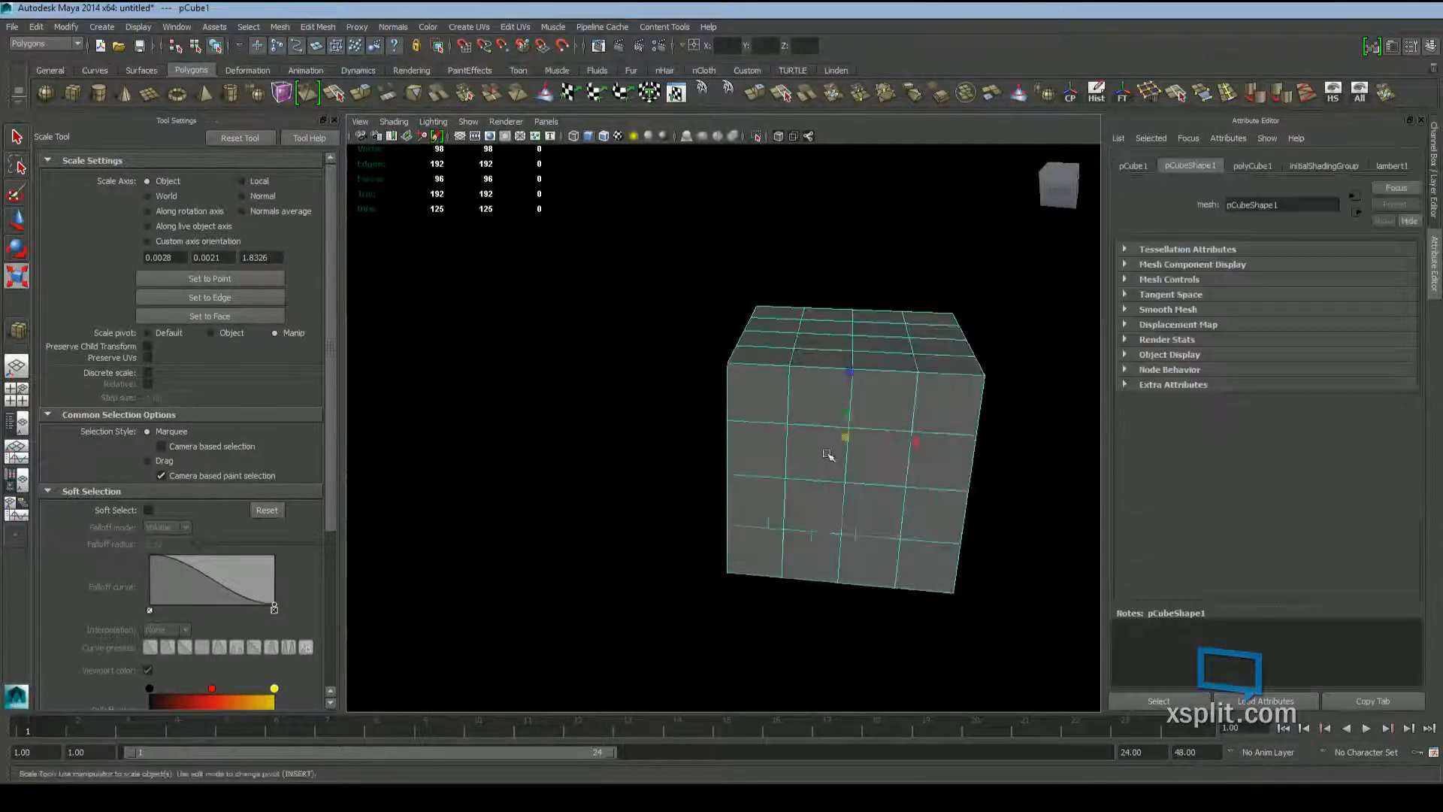
alt+drag(827, 454, 764, 478)
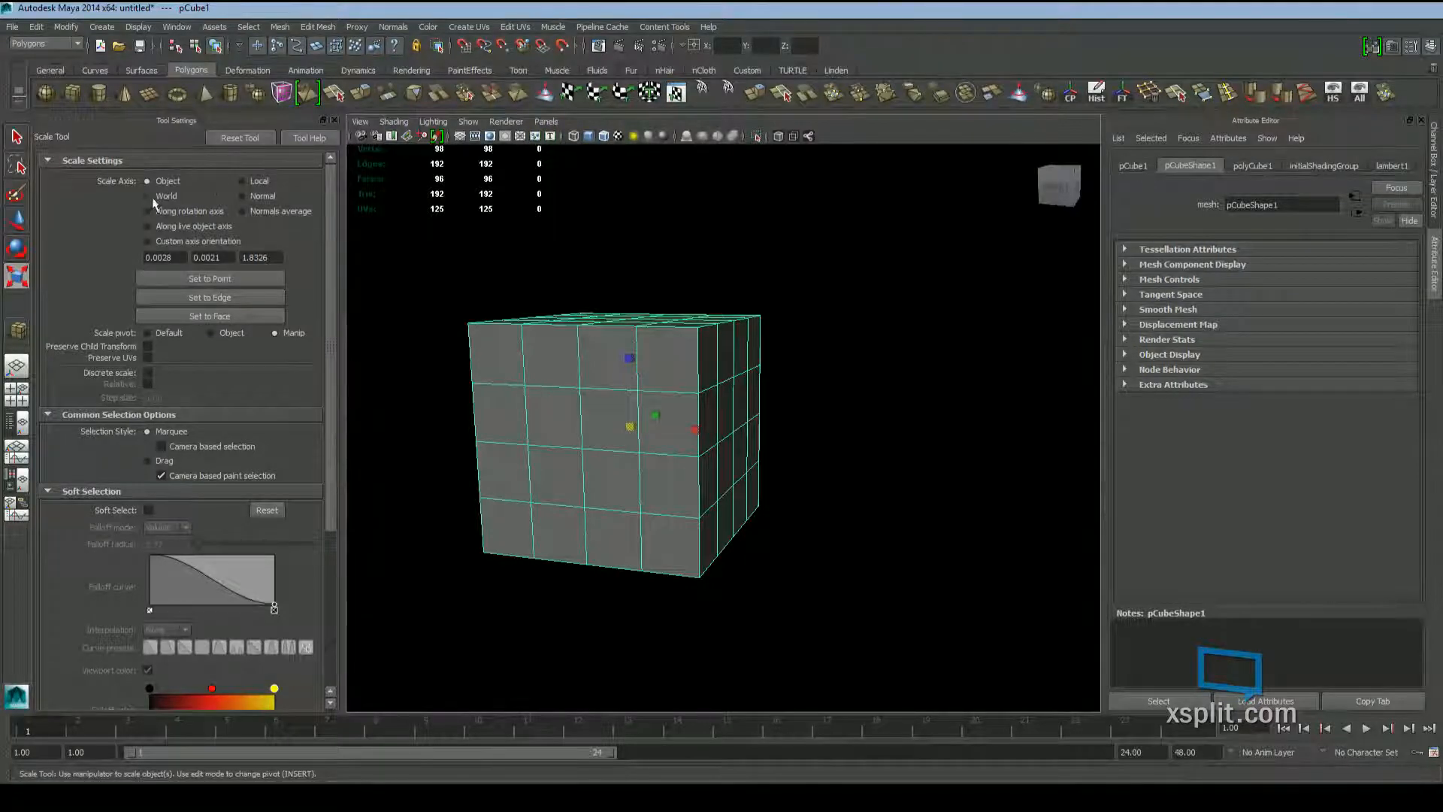
click(210, 333)
alt+middle_drag(666, 479, 705, 484)
alt+drag(704, 396, 708, 427)
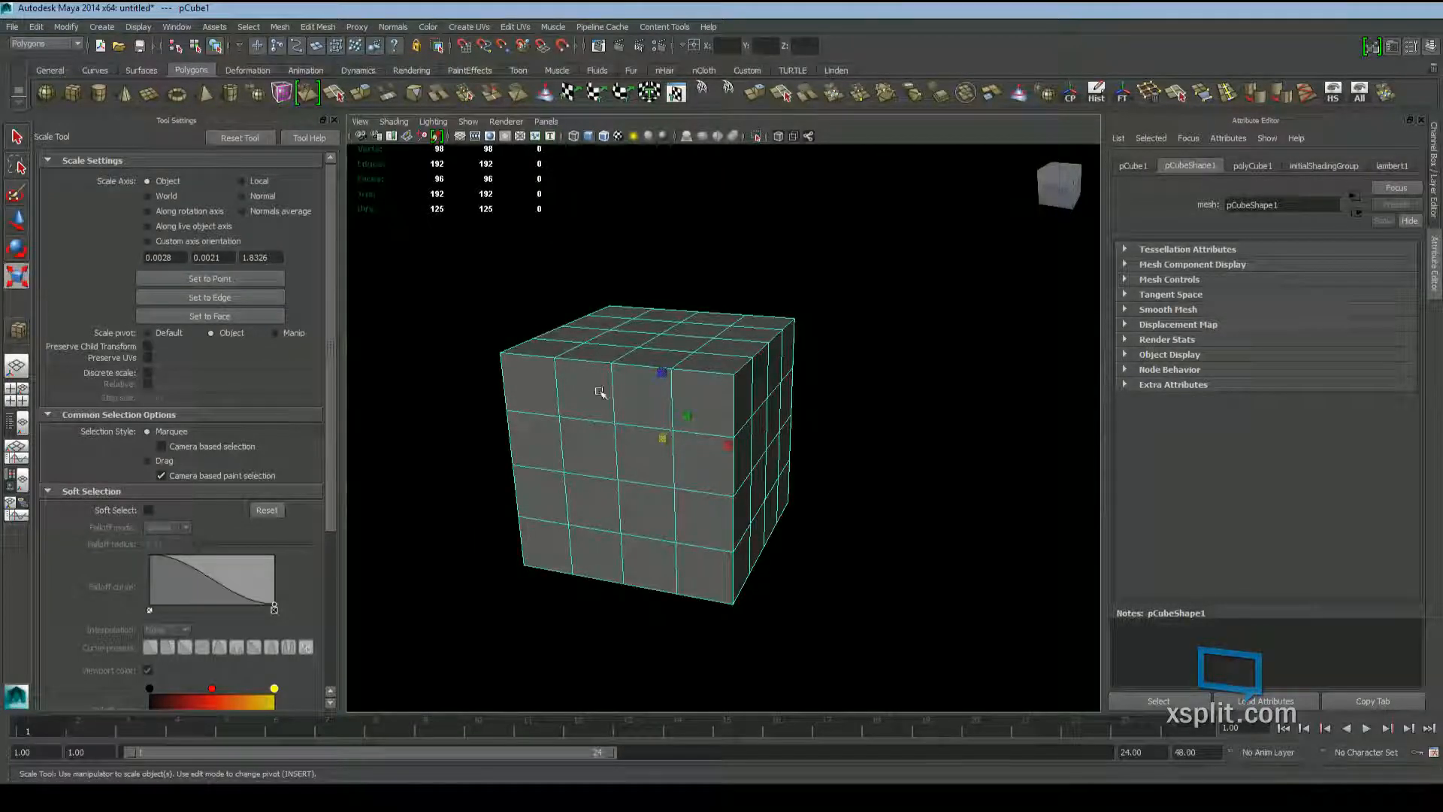
Switch to vertex selection, marquee-select vertices across the cube's upper part, try scaling them, and undo the scale
key(F9)
drag(901, 276, 683, 433)
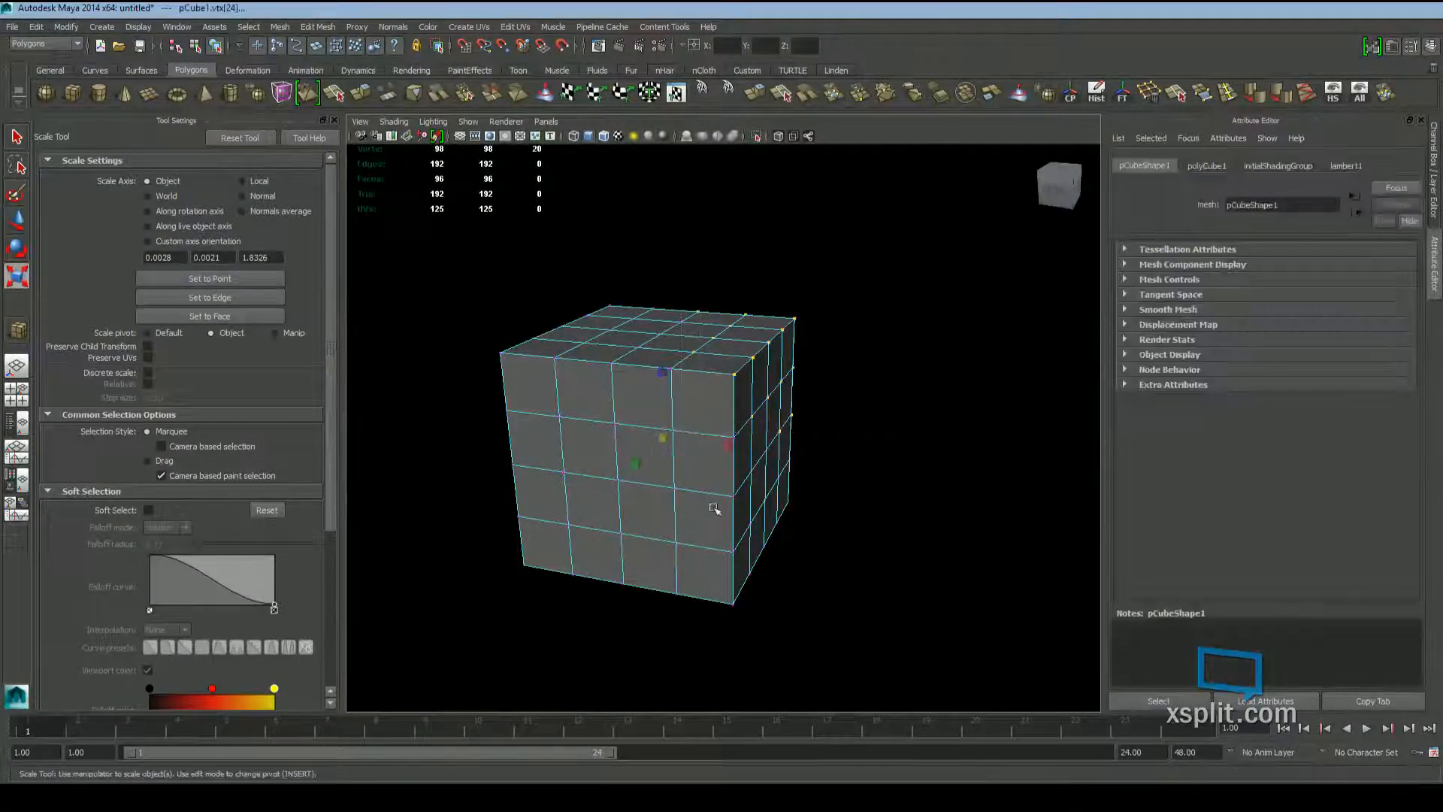
alt+drag(714, 508, 696, 467)
drag(655, 422, 629, 499)
key(ctrl+z)
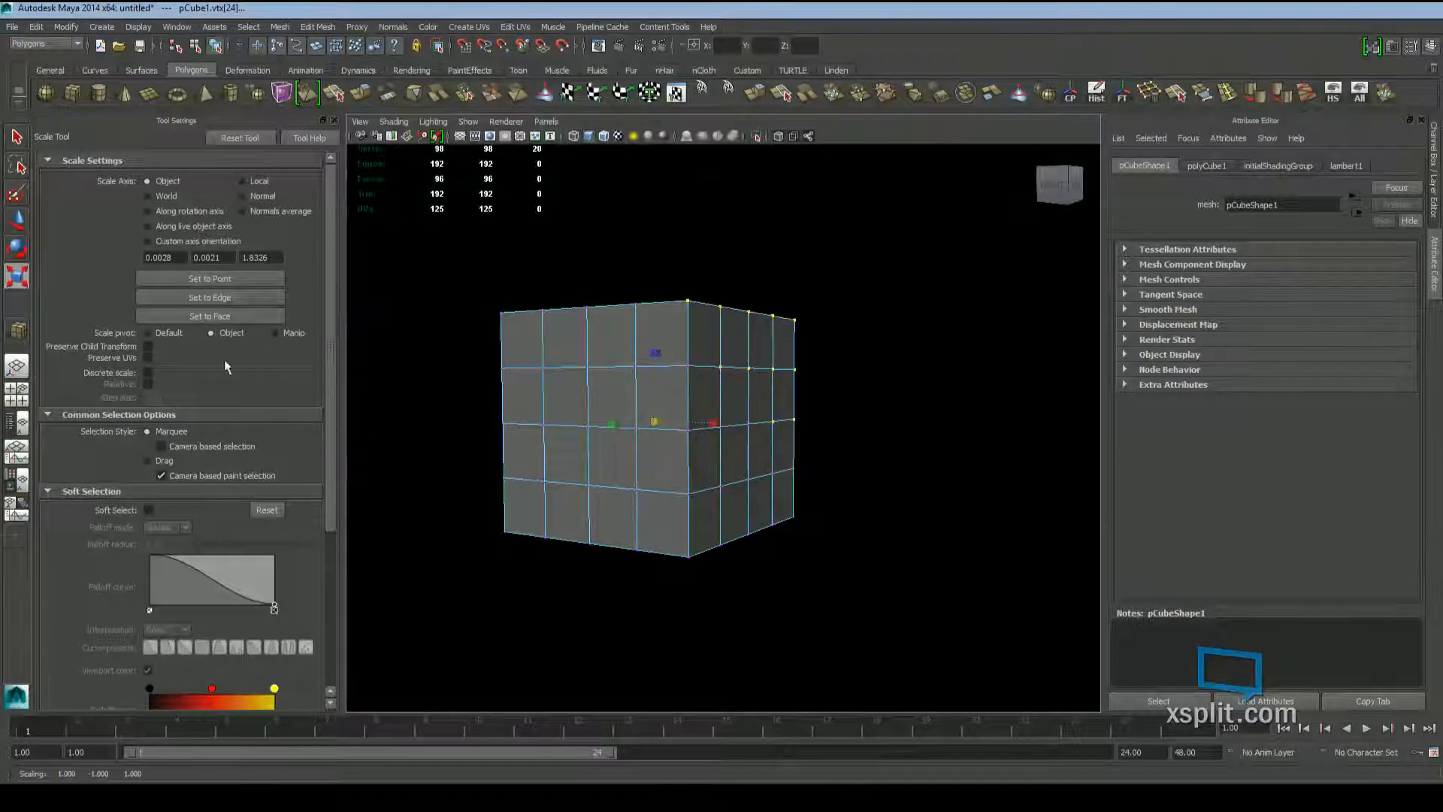
Set the Scale tool's pivot to Manip and marquee-select the vertices around one upper corner of the cube
click(278, 332)
alt+drag(1082, 399, 731, 419)
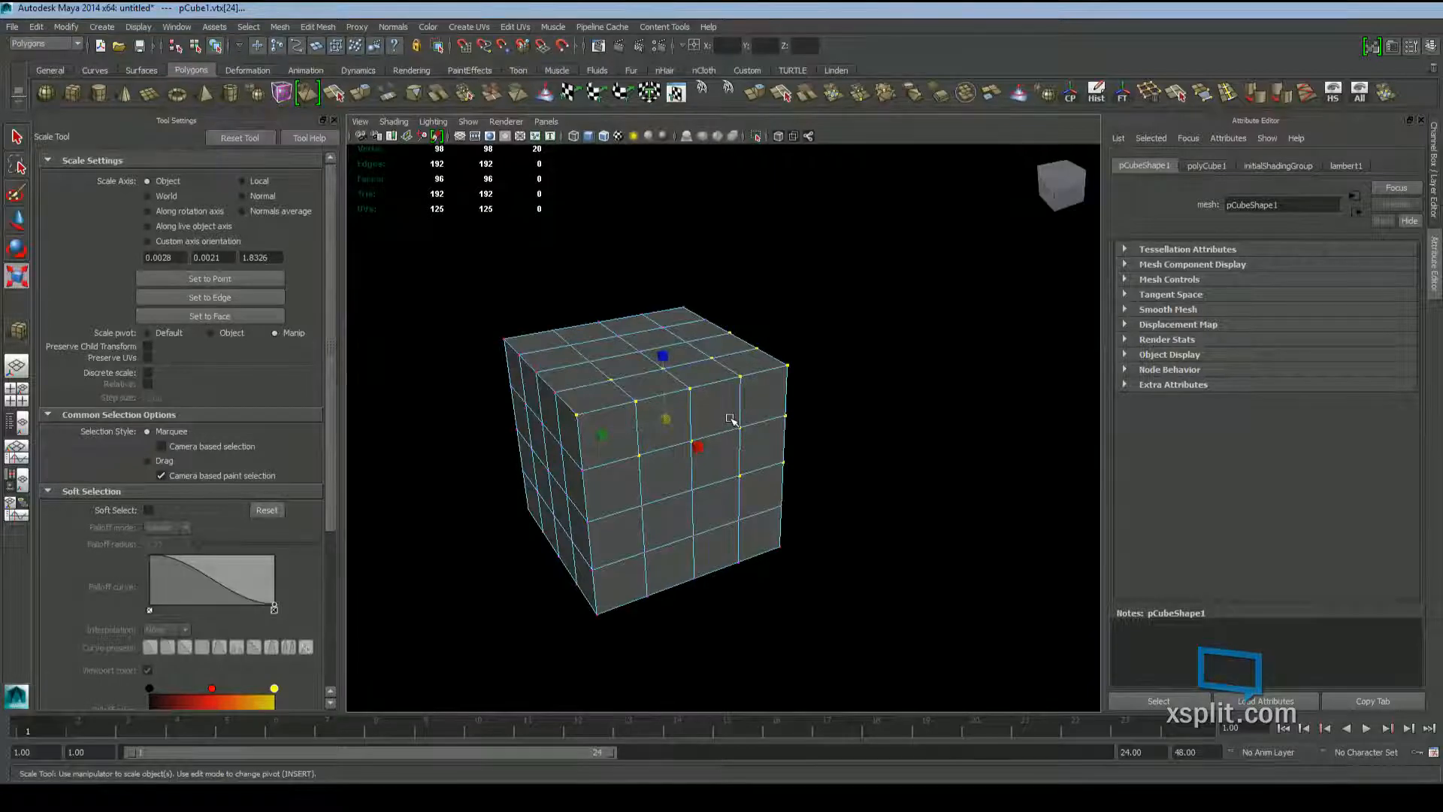
alt+drag(719, 416, 716, 447)
alt+drag(563, 331, 646, 347)
drag(586, 286, 618, 303)
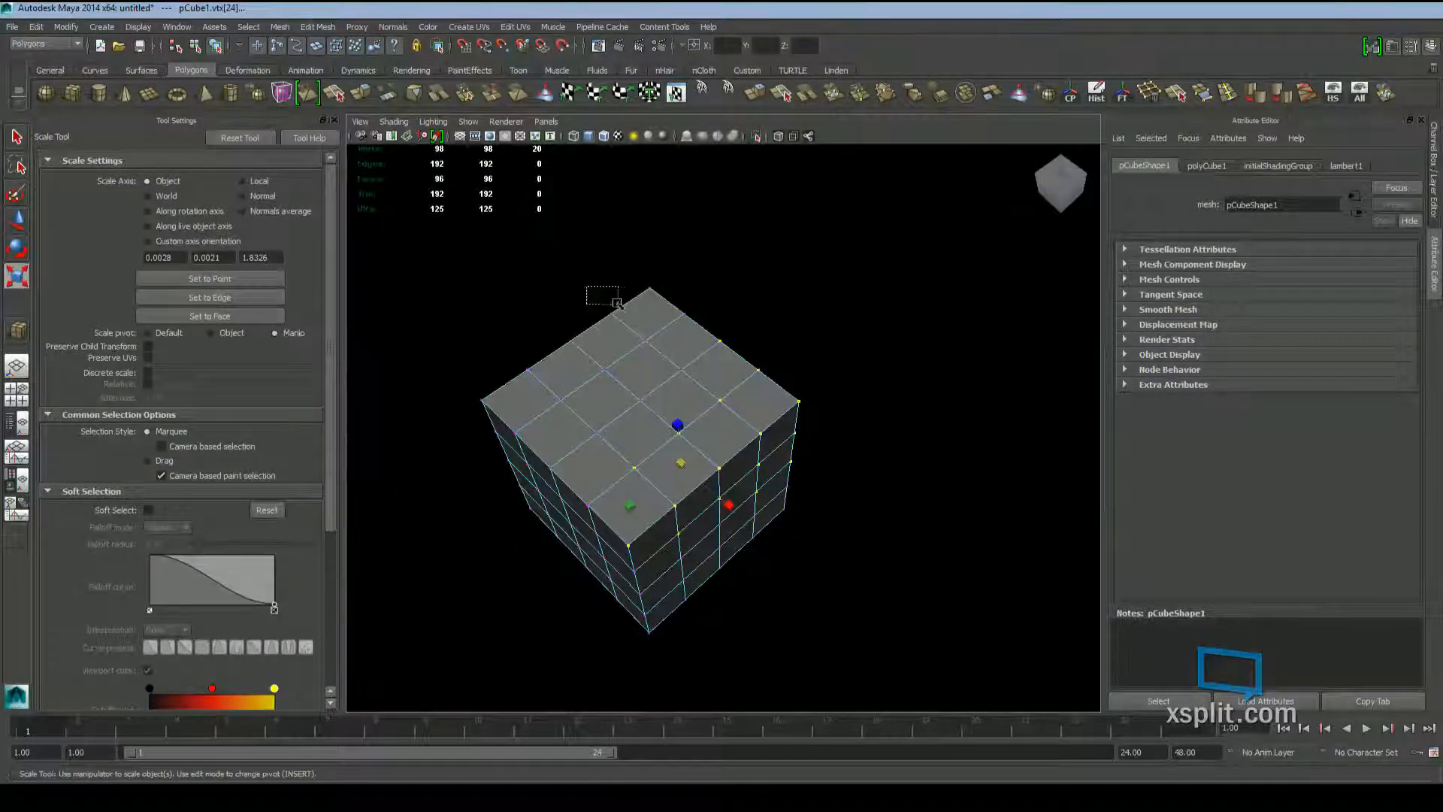
drag(722, 347, 711, 347)
alt+drag(496, 380, 677, 333)
Try scaling the selected vertices around the cube's upper corner, and undo the scale
drag(642, 393, 656, 378)
drag(594, 383, 655, 371)
key(ctrl+z)
alt+drag(467, 309, 400, 323)
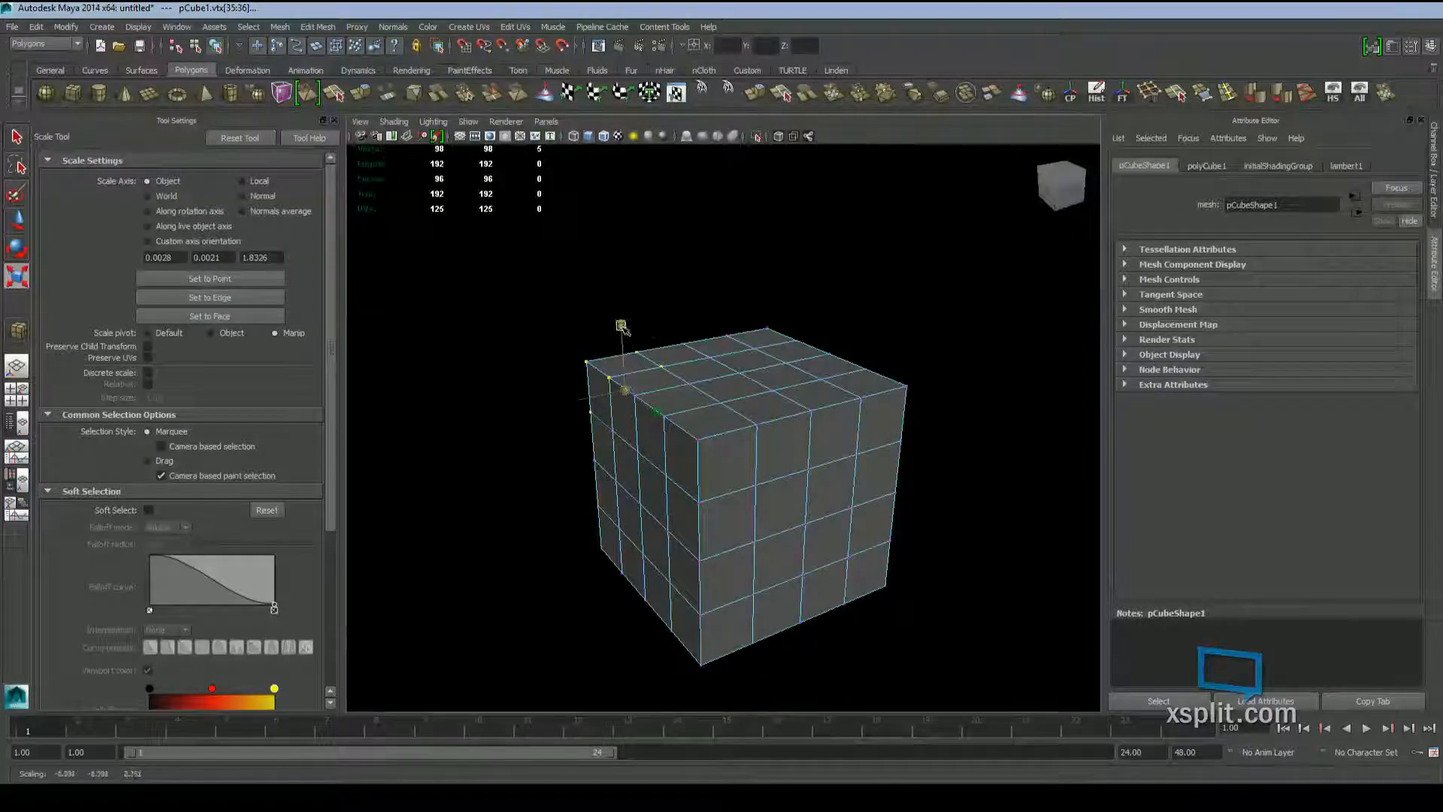
Try scaling the corner vertices separately along the vertical and one sideways axis, and undo both scales
drag(619, 323, 611, 354)
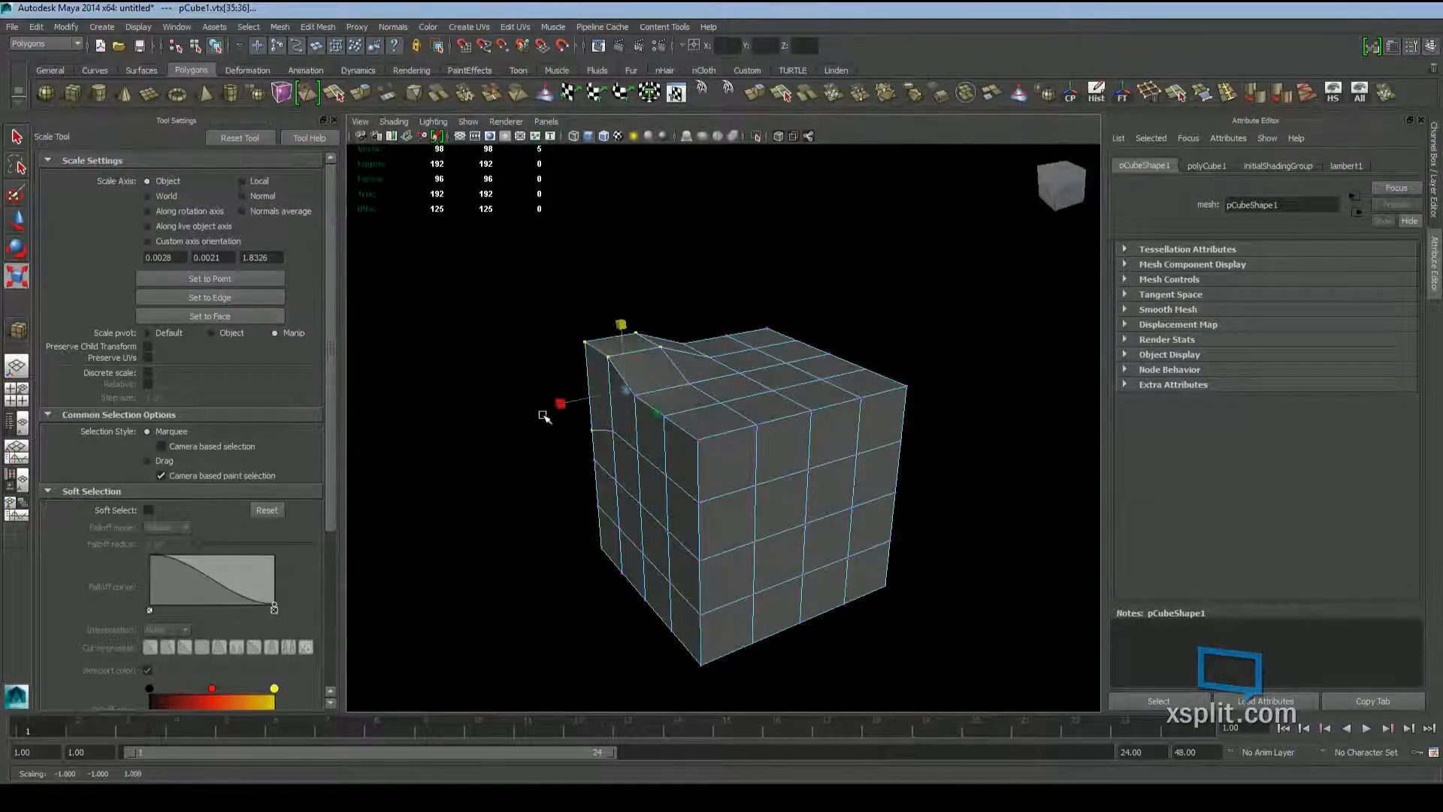
drag(563, 405, 534, 396)
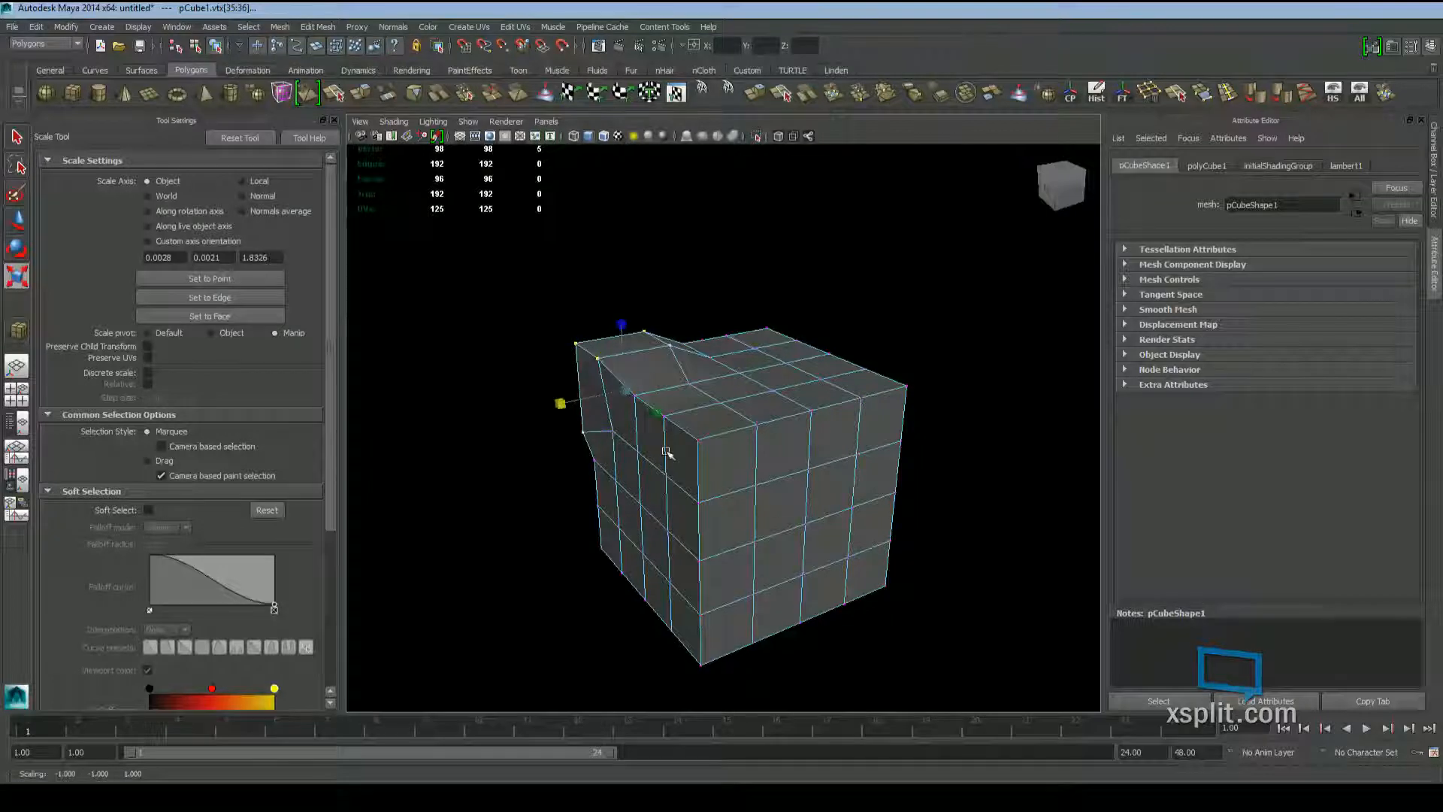
key(ctrl+z)
key(ctrl+z)
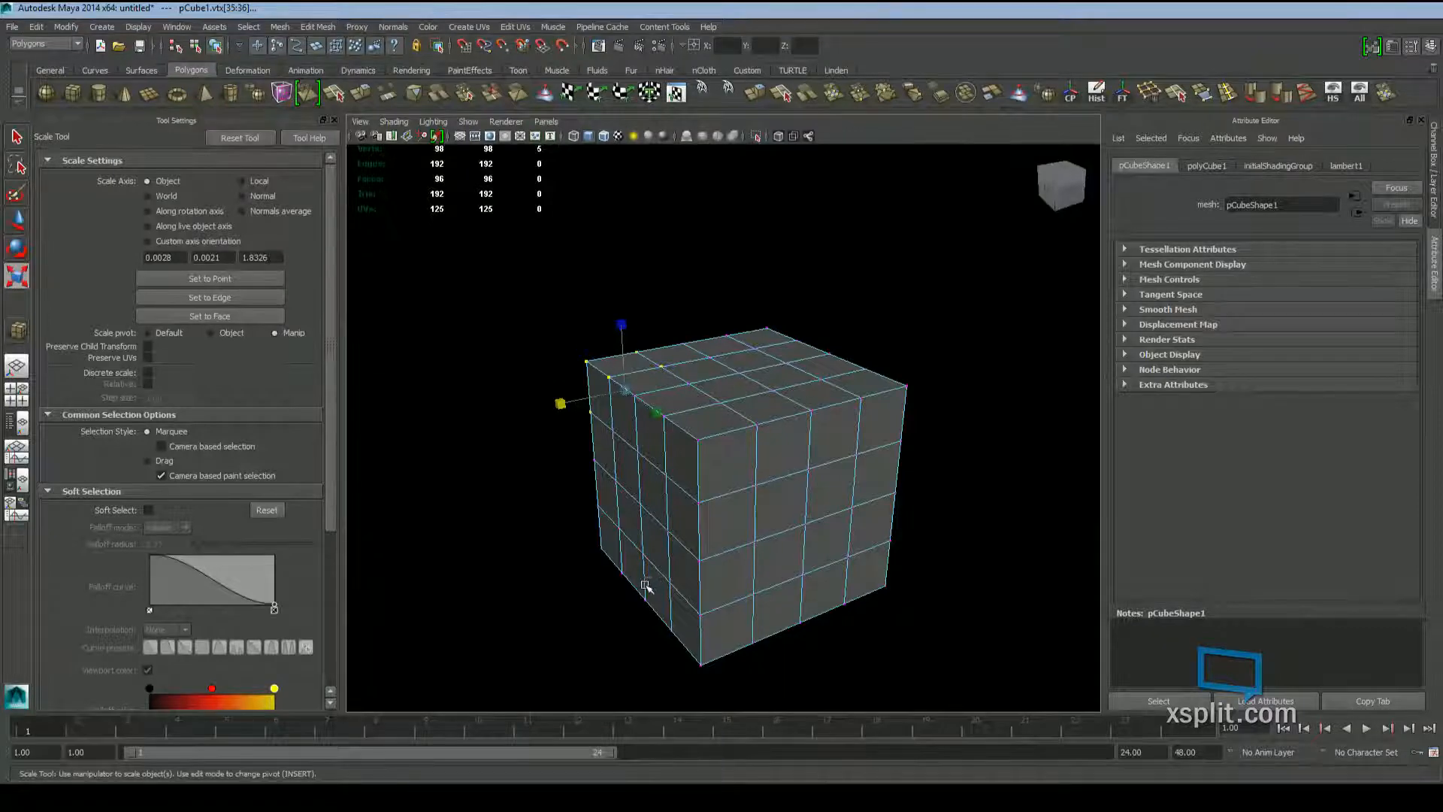
Switch to the Rotate tool, select all the cube's vertices, and return to object selection with the whole cube selected
mouse_move(786, 429)
alt+mouse_down()
mouse_move(862, 430)
mouse_move(756, 428)
mouse_move(1015, 418)
mouse_move(639, 421)
mouse_move(780, 404)
alt+mouse_up()
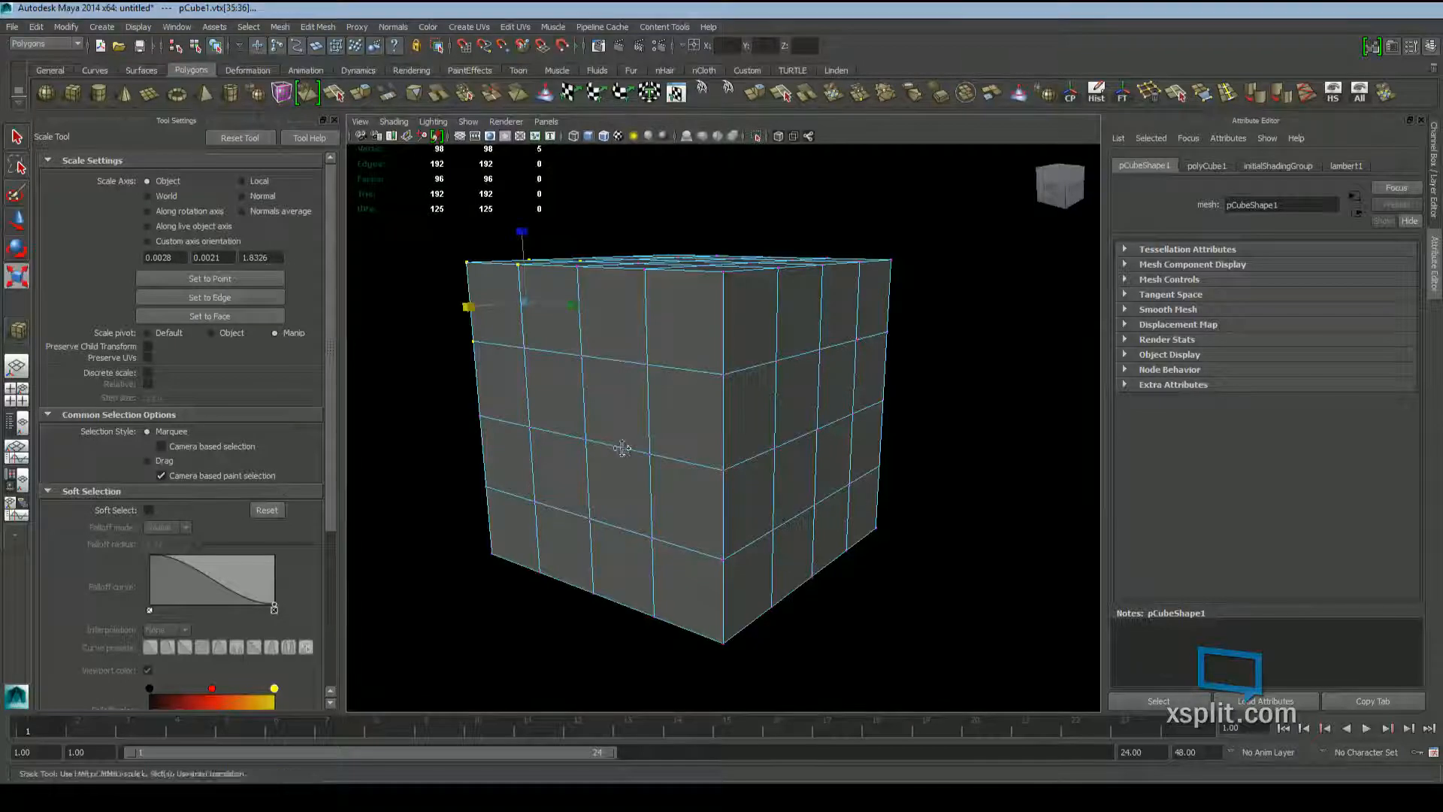
alt+drag(621, 531, 662, 481)
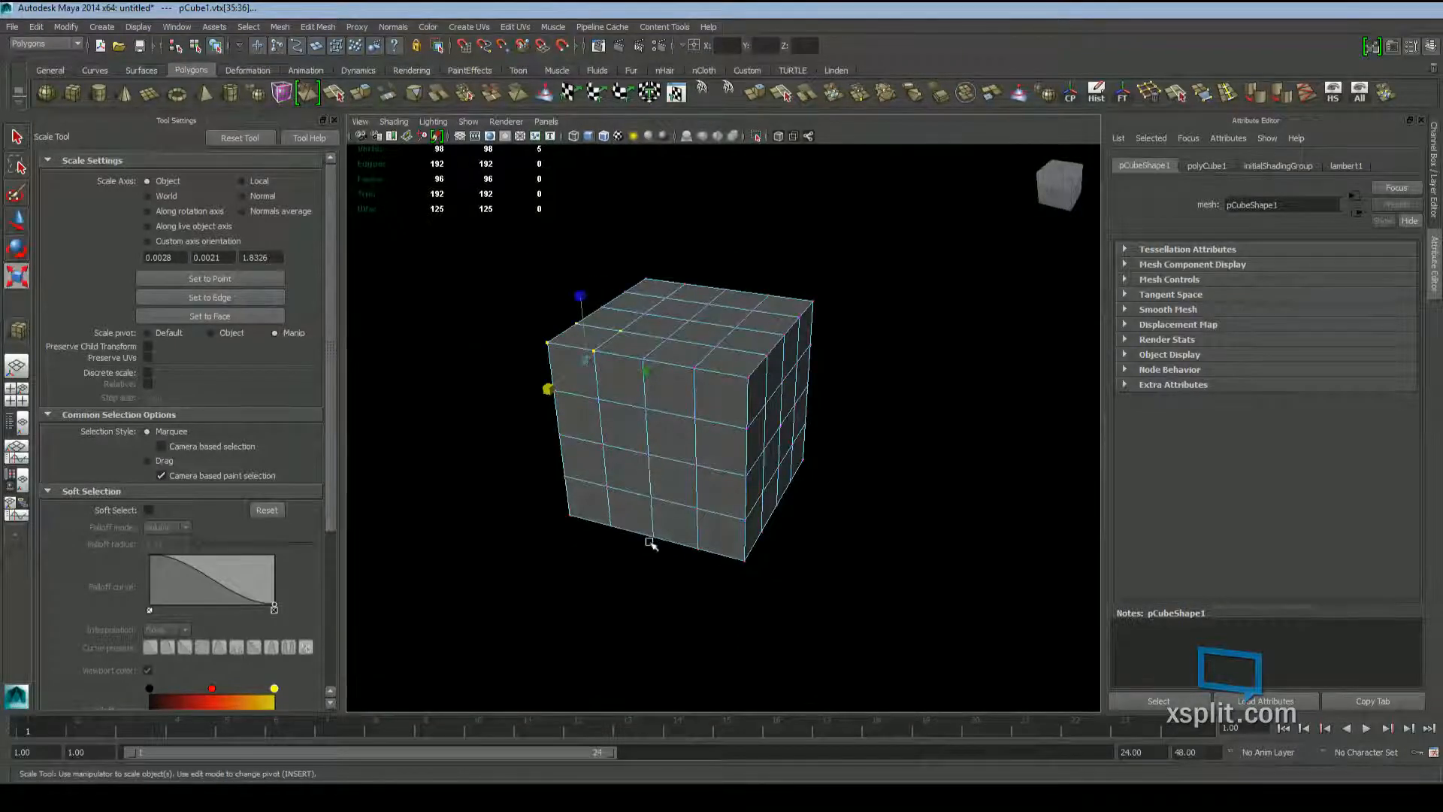
click(7, 251)
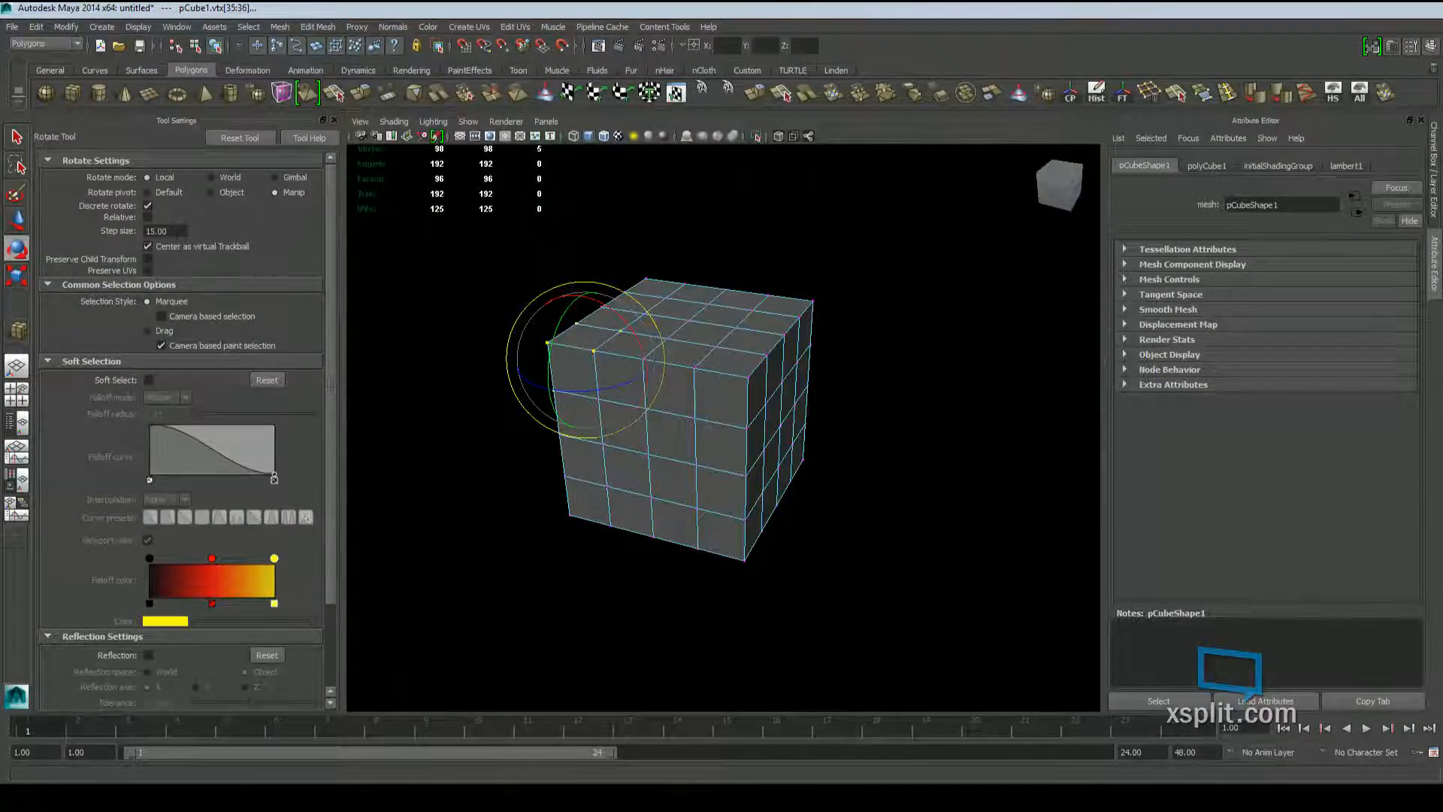
drag(913, 214, 436, 616)
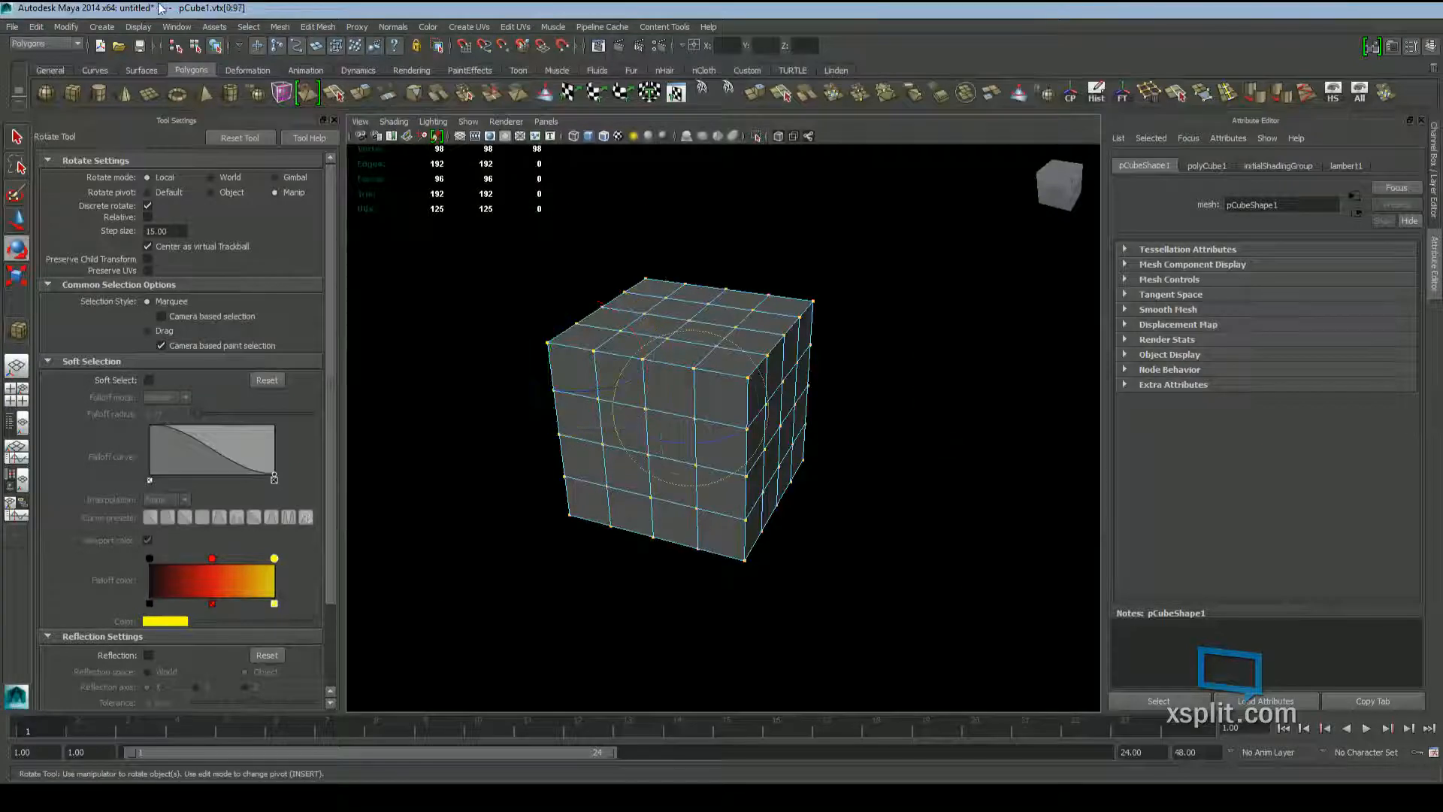
click(213, 47)
click(197, 47)
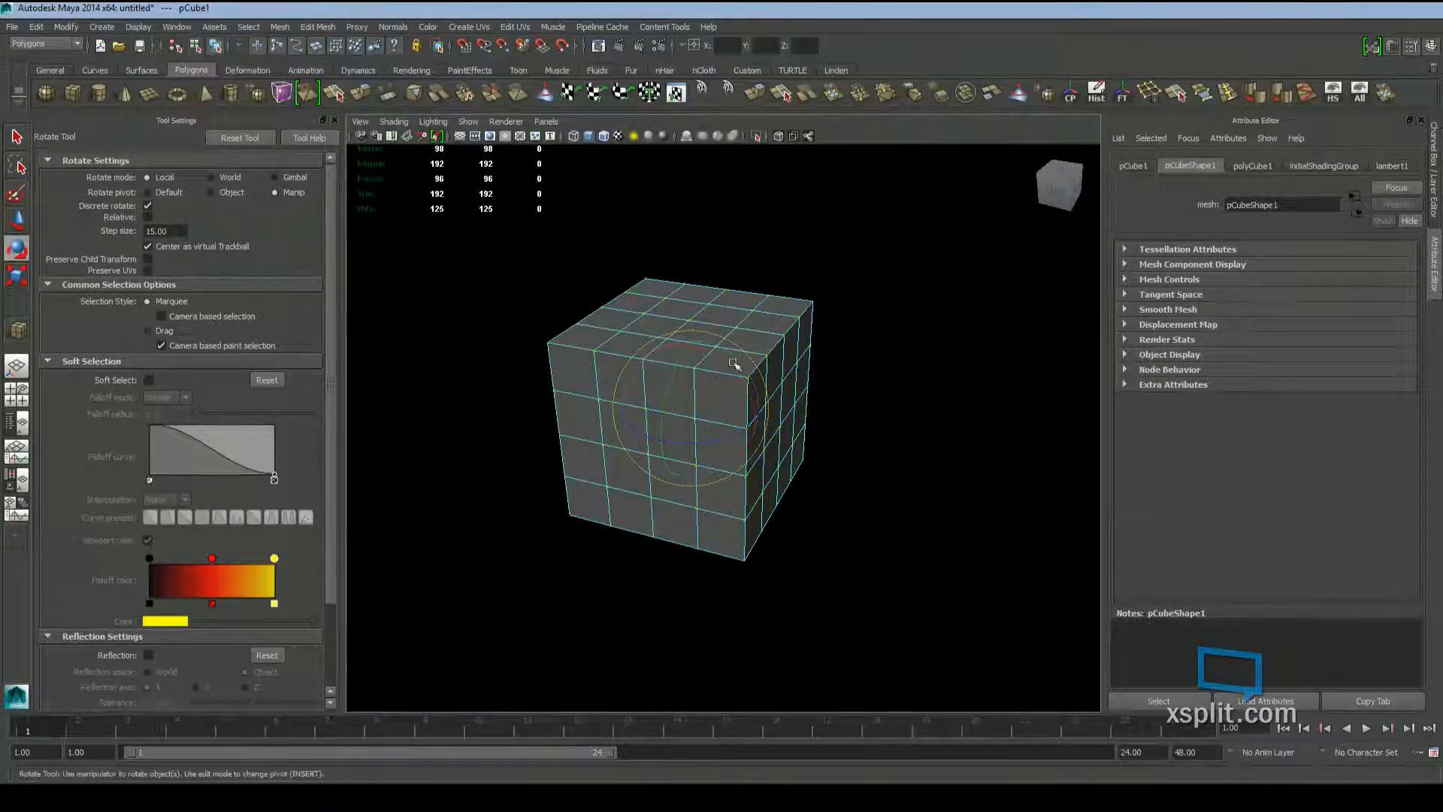
Try rotating the cube with and without Discrete rotate, undoing each rotation and leaving Discrete rotate off
drag(731, 368, 597, 355)
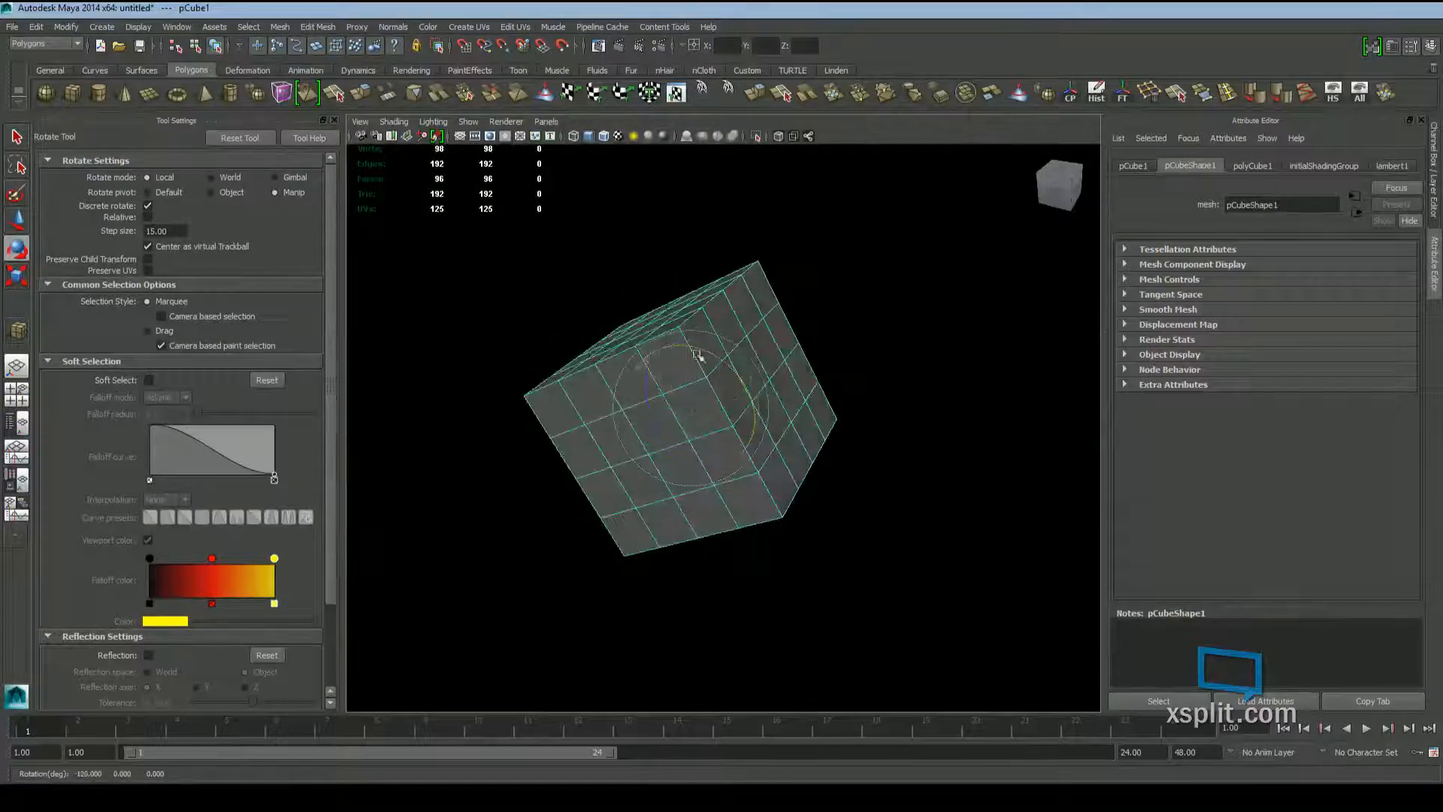
key(ctrl+z)
click(148, 205)
mouse_move(723, 377)
mouse_down()
mouse_move(661, 387)
mouse_move(654, 440)
mouse_move(677, 451)
mouse_move(714, 402)
mouse_up()
key(ctrl+z)
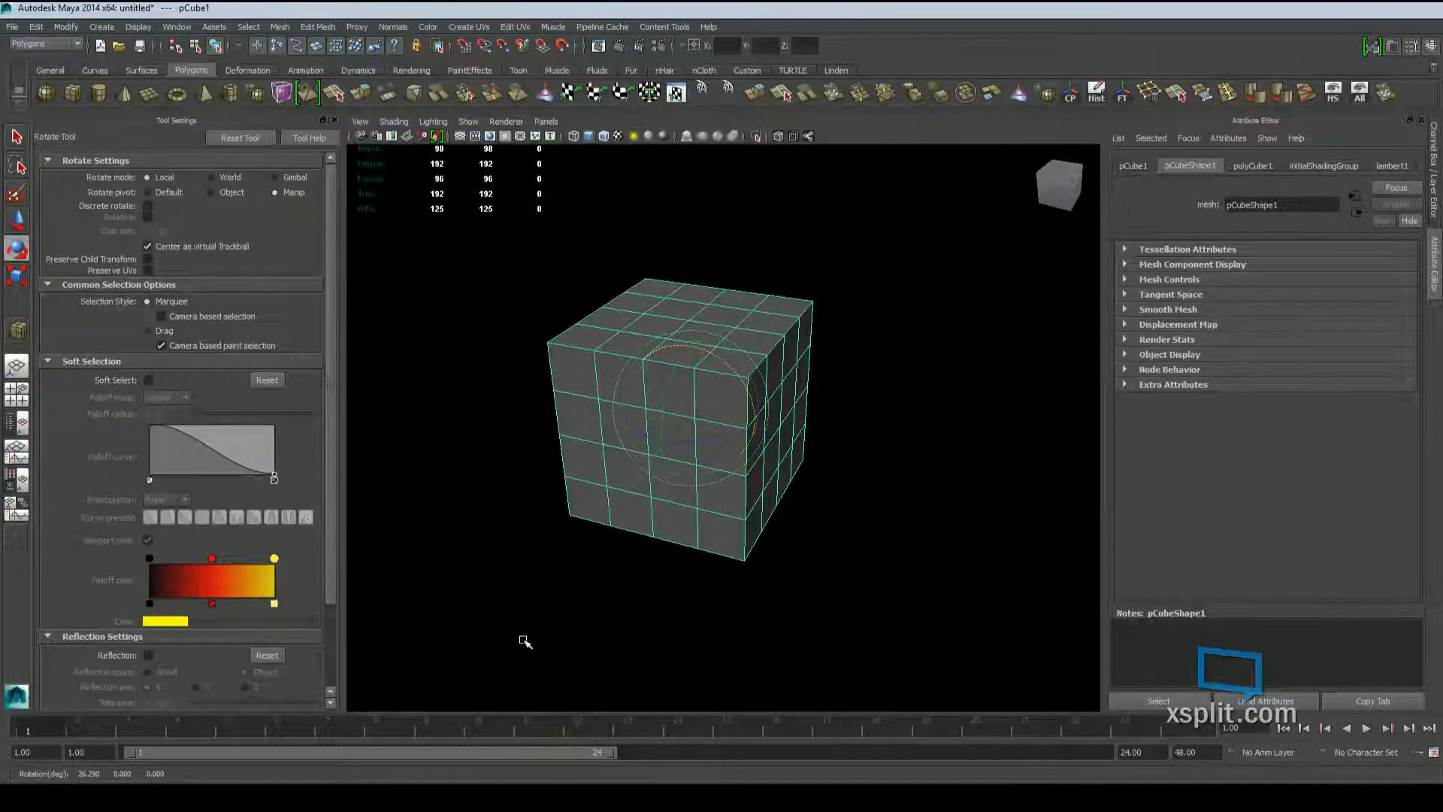
Switch the cube to face selection and select a corner face on its upper side
scroll(719, 459, up, 2)
drag(720, 459, 721, 498)
scroll(805, 499, up, 3)
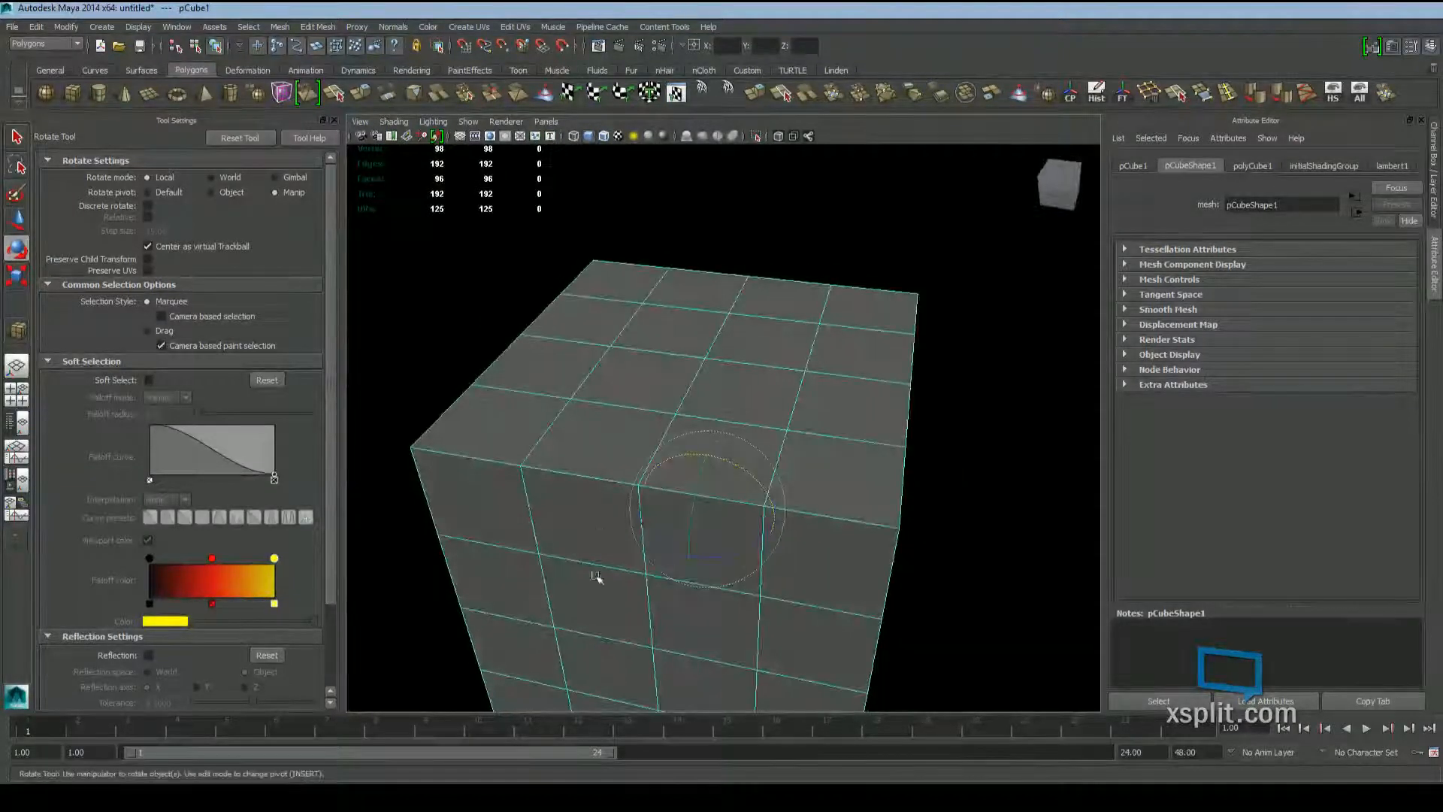
alt+drag(609, 481, 689, 457)
alt+drag(825, 432, 735, 418)
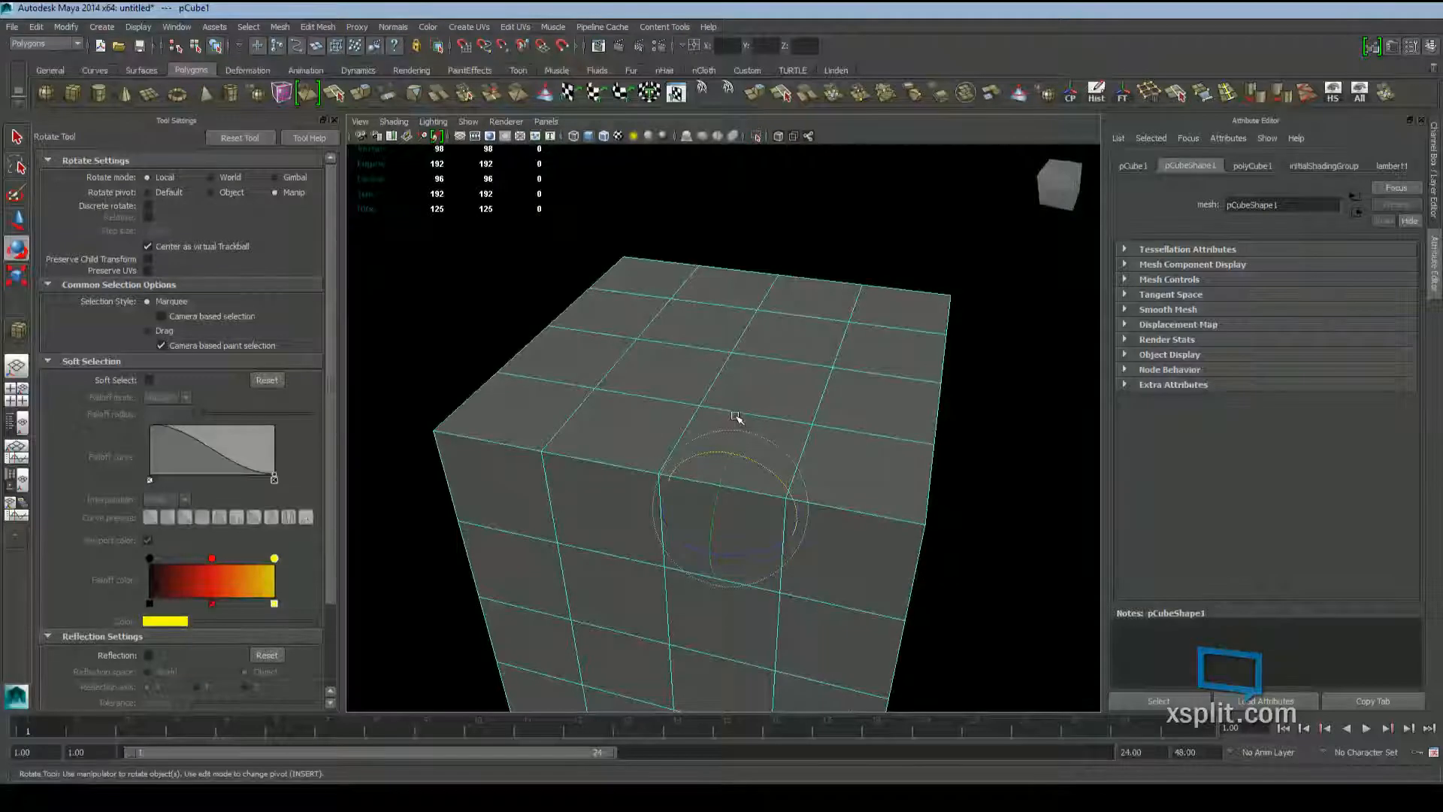
right_drag(753, 410, 759, 469)
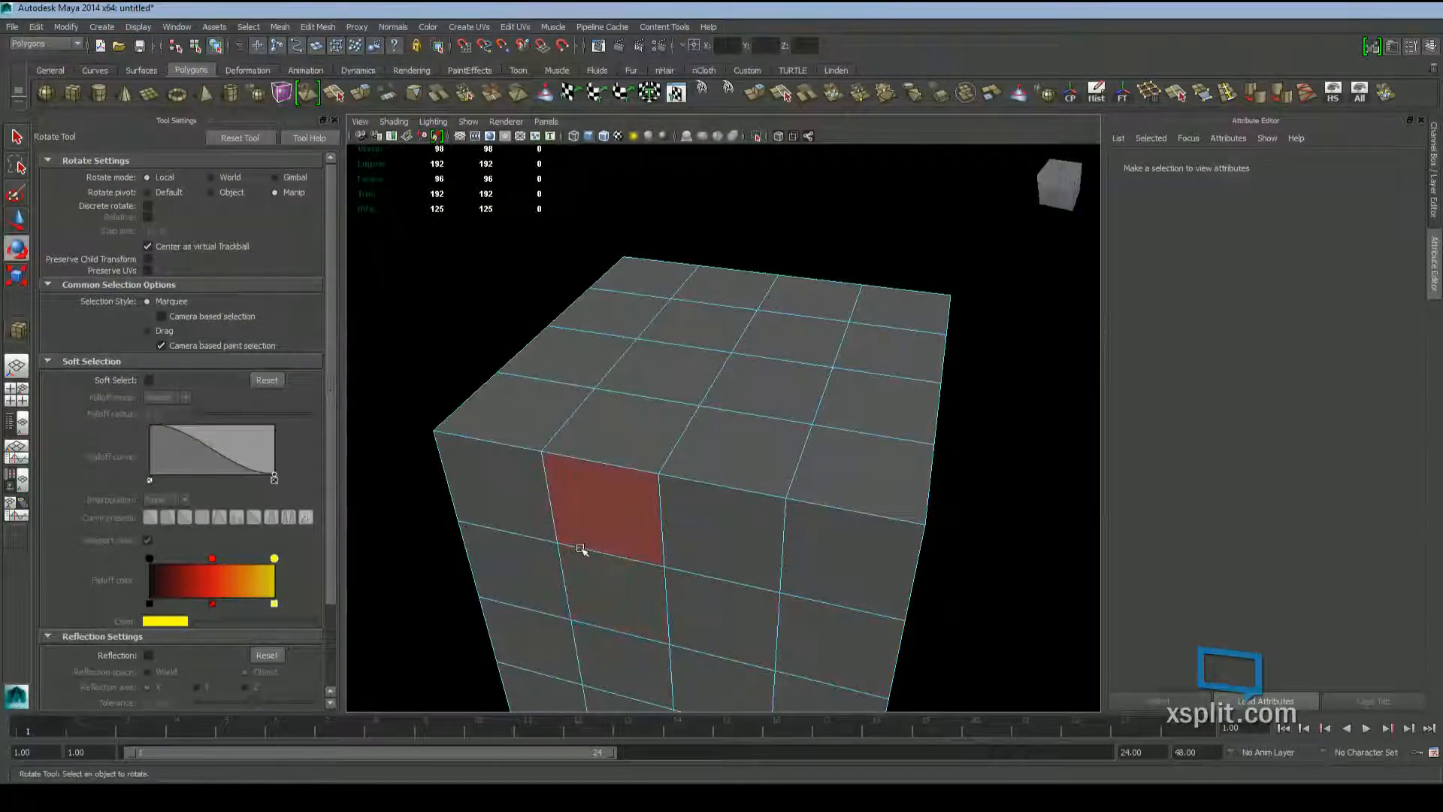
click(520, 415)
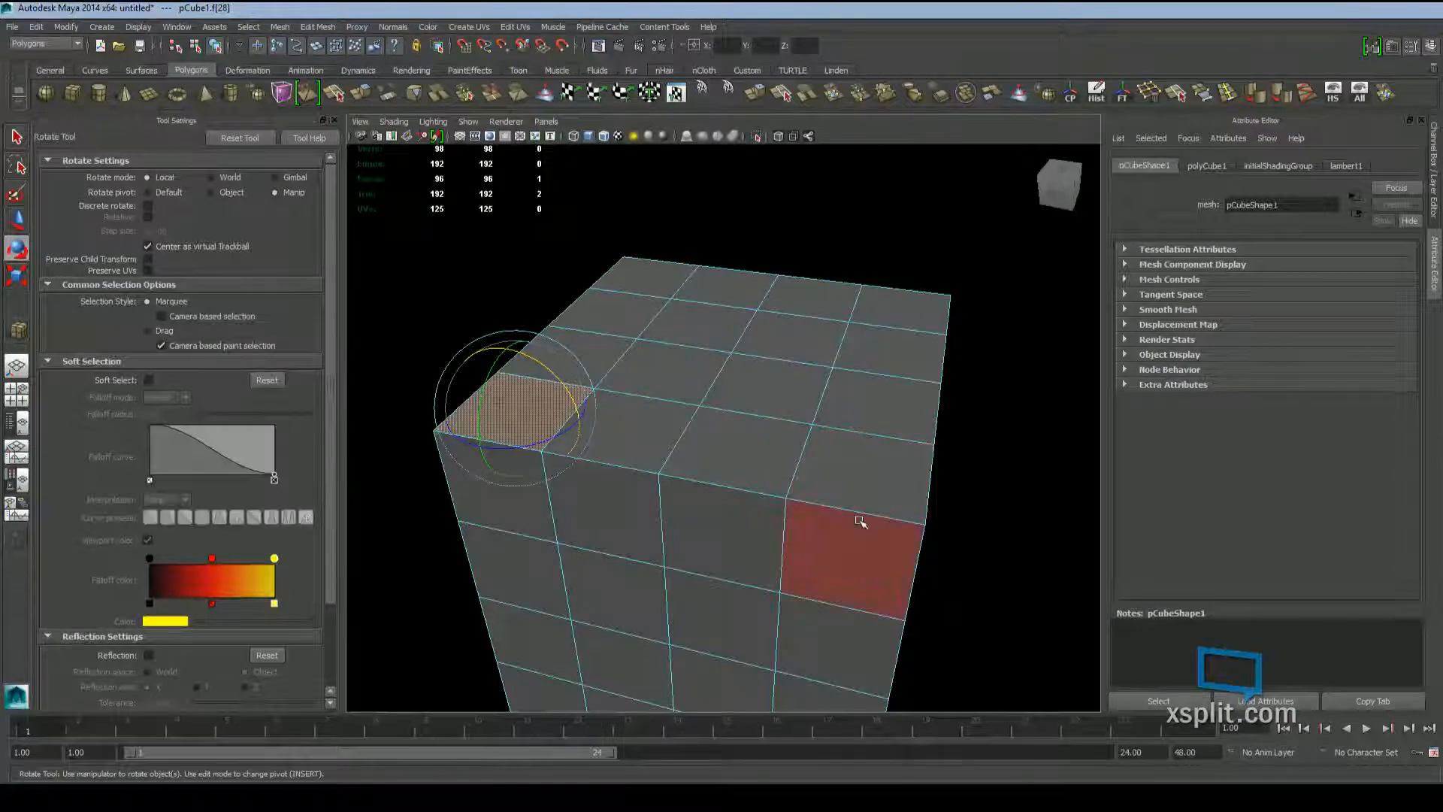
Extrude the selected corner face and inspect its extrude manipulator up close
click(317, 31)
click(341, 85)
alt+drag(686, 345, 932, 319)
alt+middle_drag(932, 319, 774, 374)
alt+right_drag(774, 374, 841, 451)
alt+drag(842, 451, 630, 348)
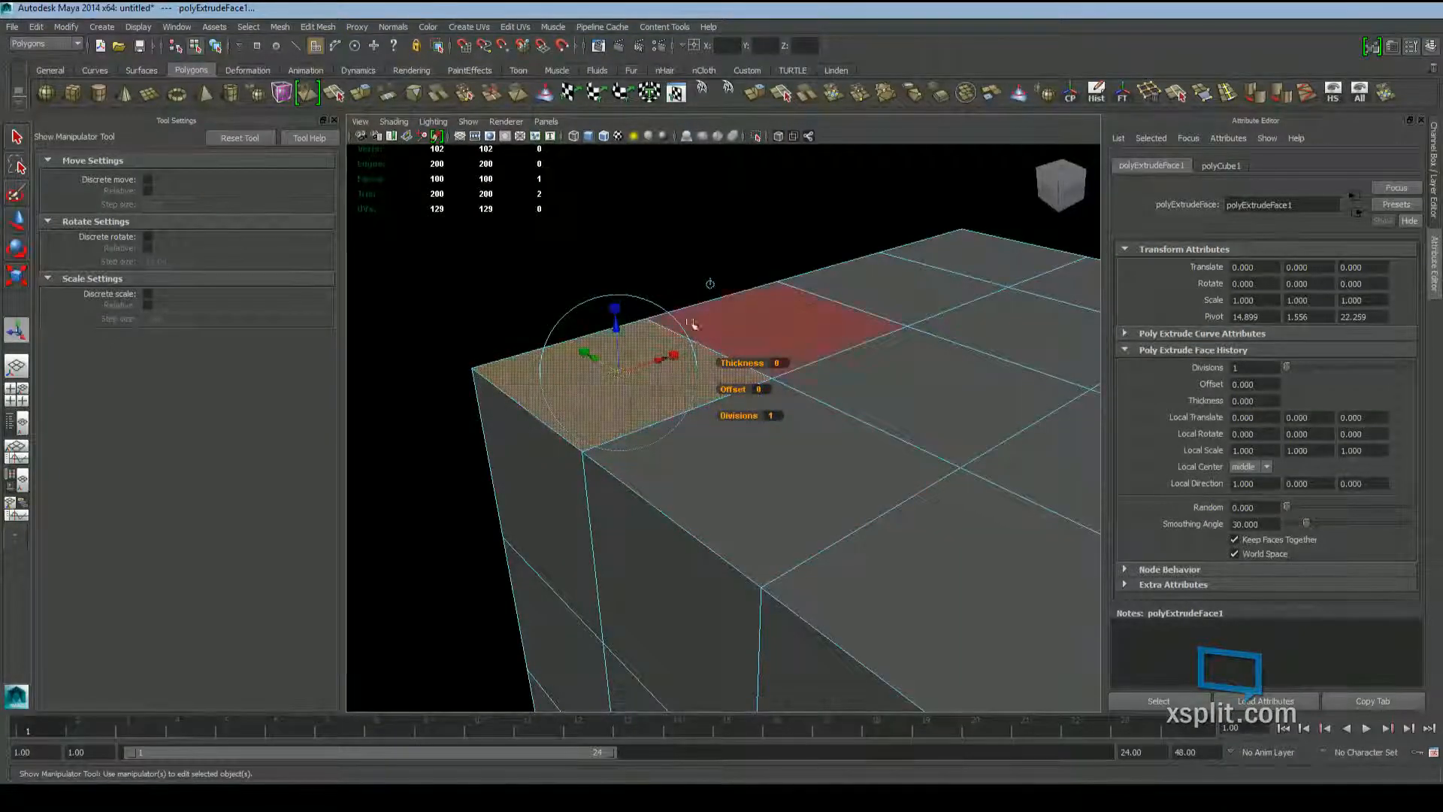
alt+drag(695, 325, 643, 301)
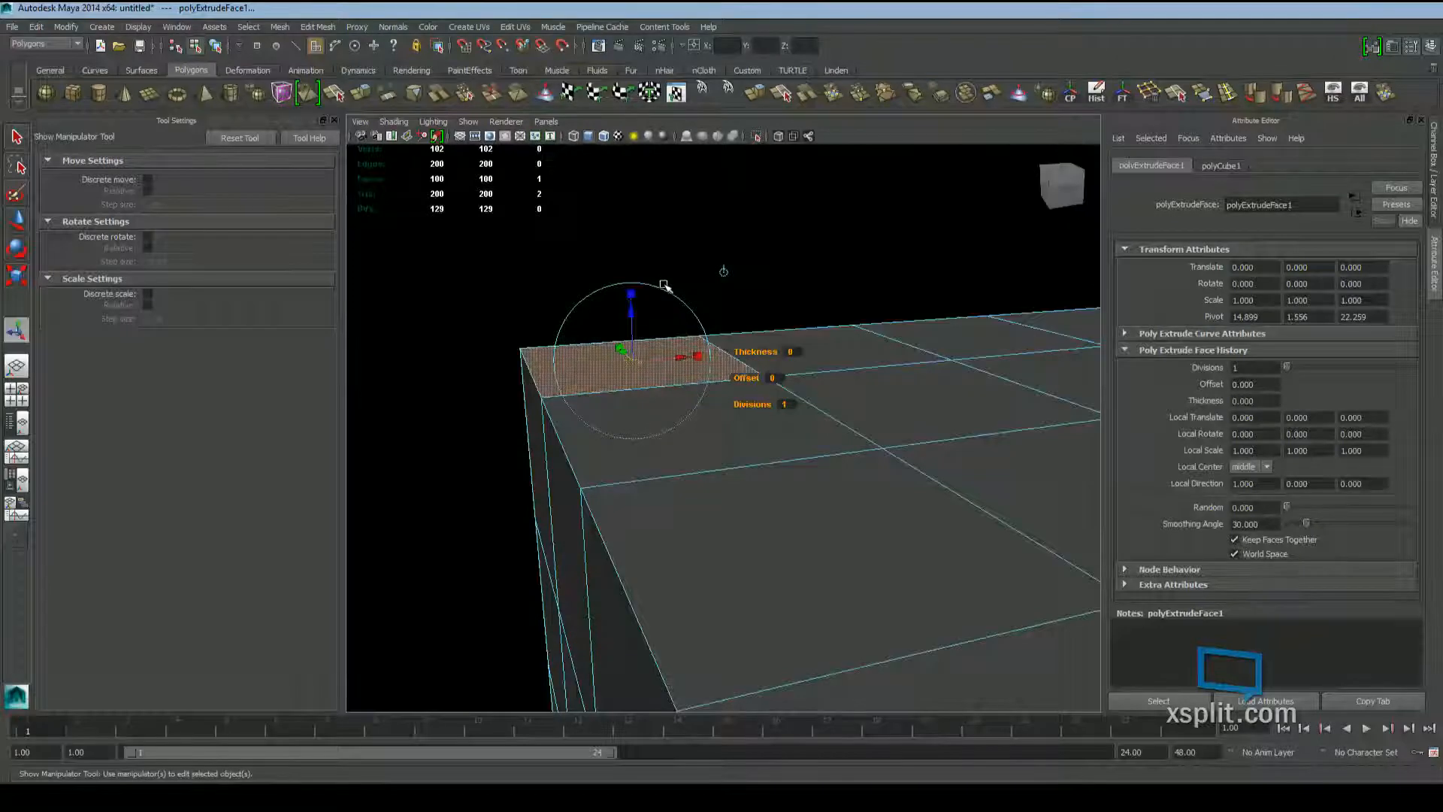
alt+drag(682, 292, 678, 296)
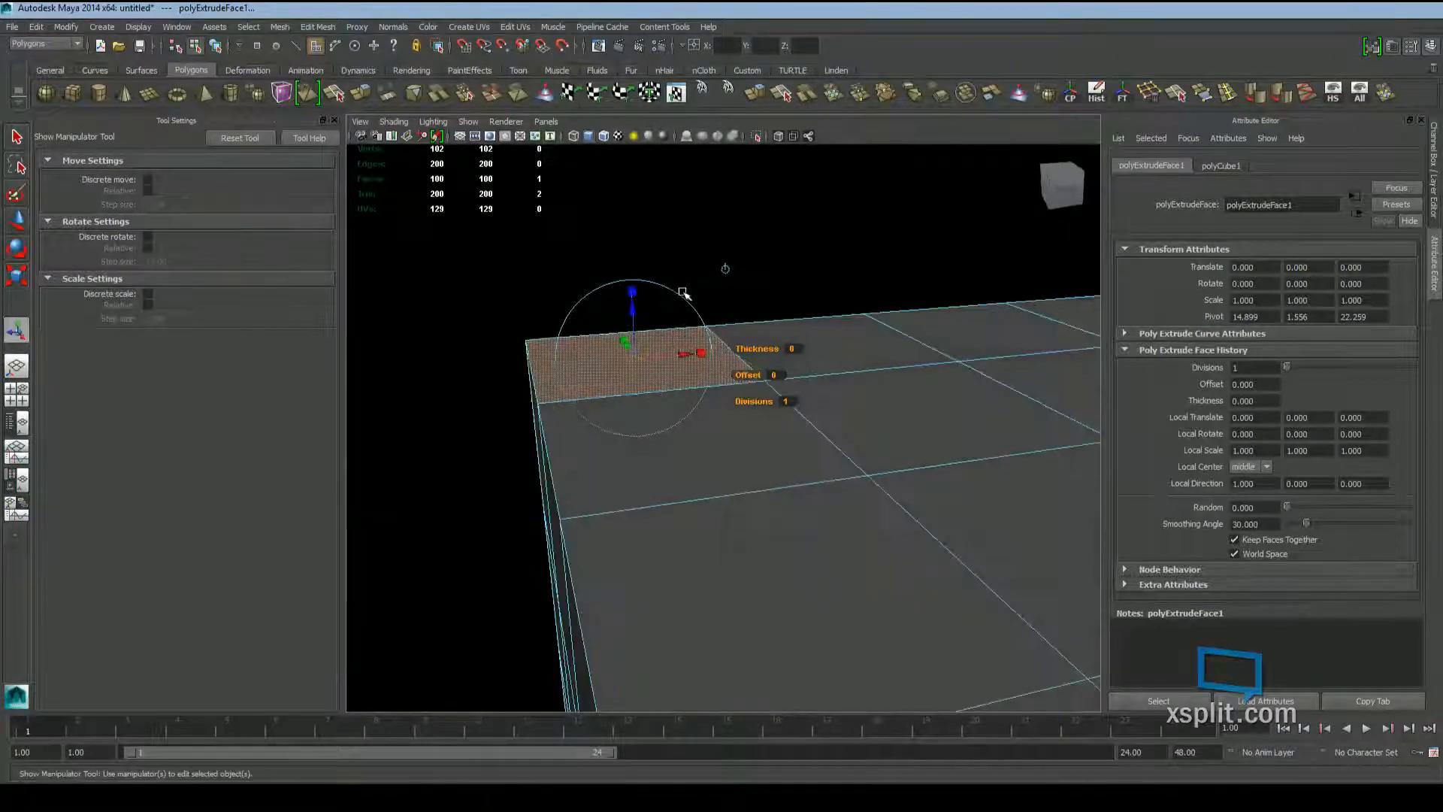
Scale the extruded corner face inward to about 0.887 by 0.894
click(672, 291)
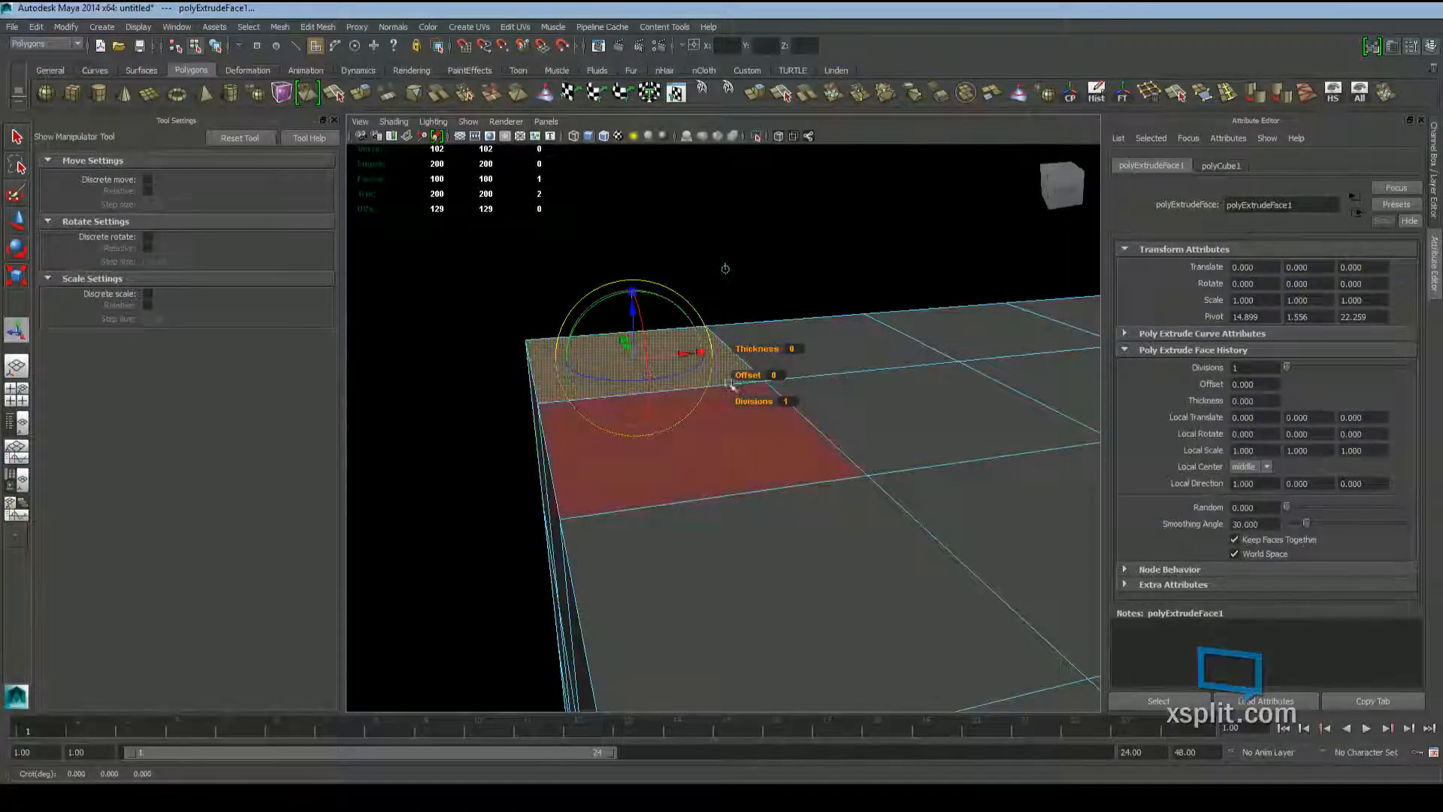
drag(699, 358, 723, 447)
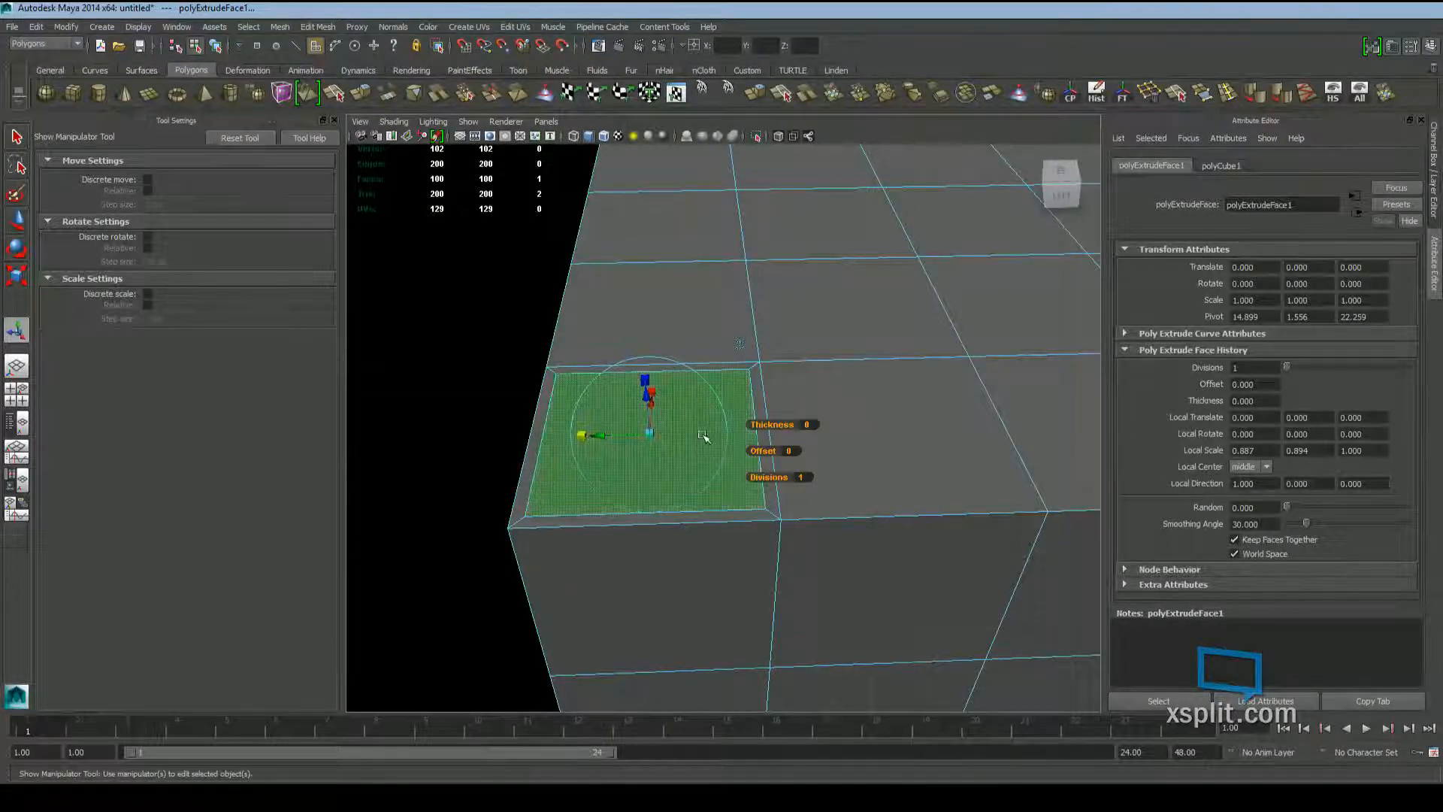
scroll(723, 489, down, 3)
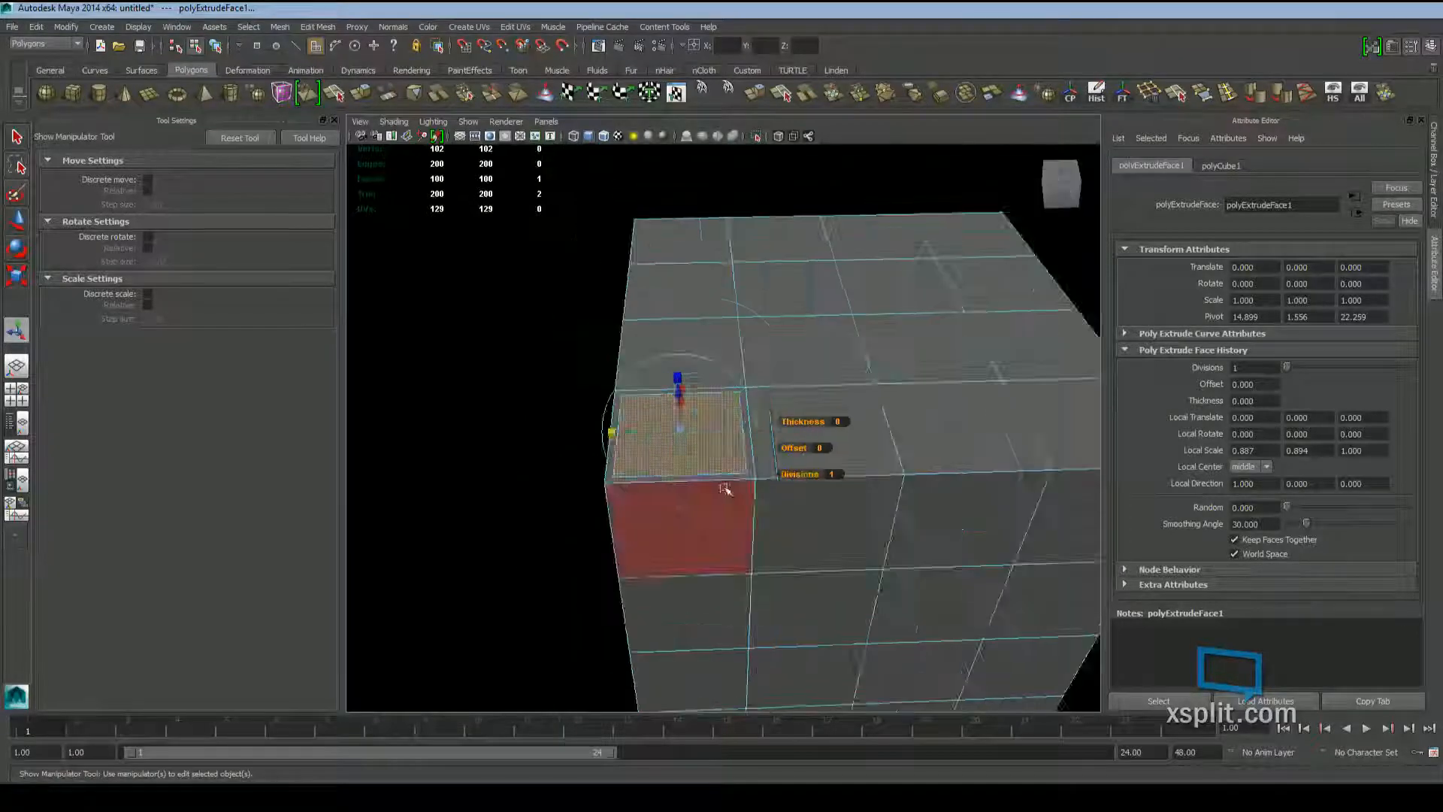
scroll(725, 489, down, 5)
alt+middle_drag(873, 497, 770, 516)
scroll(770, 516, up, 5)
alt+drag(770, 515, 895, 457)
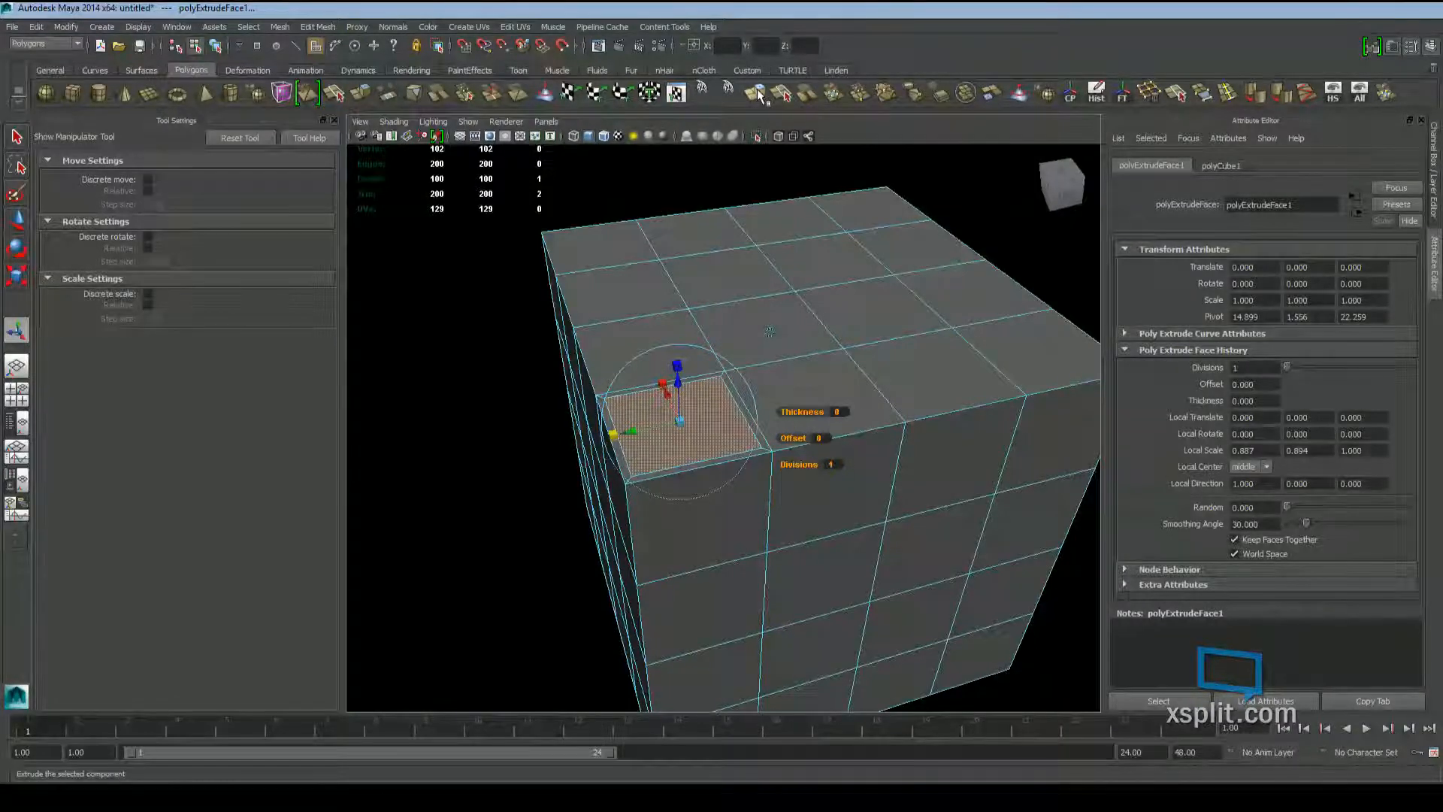
Select eight alternating faces across the cube's upper side in a checkerboard pattern, excluding the inset corner face
click(781, 394)
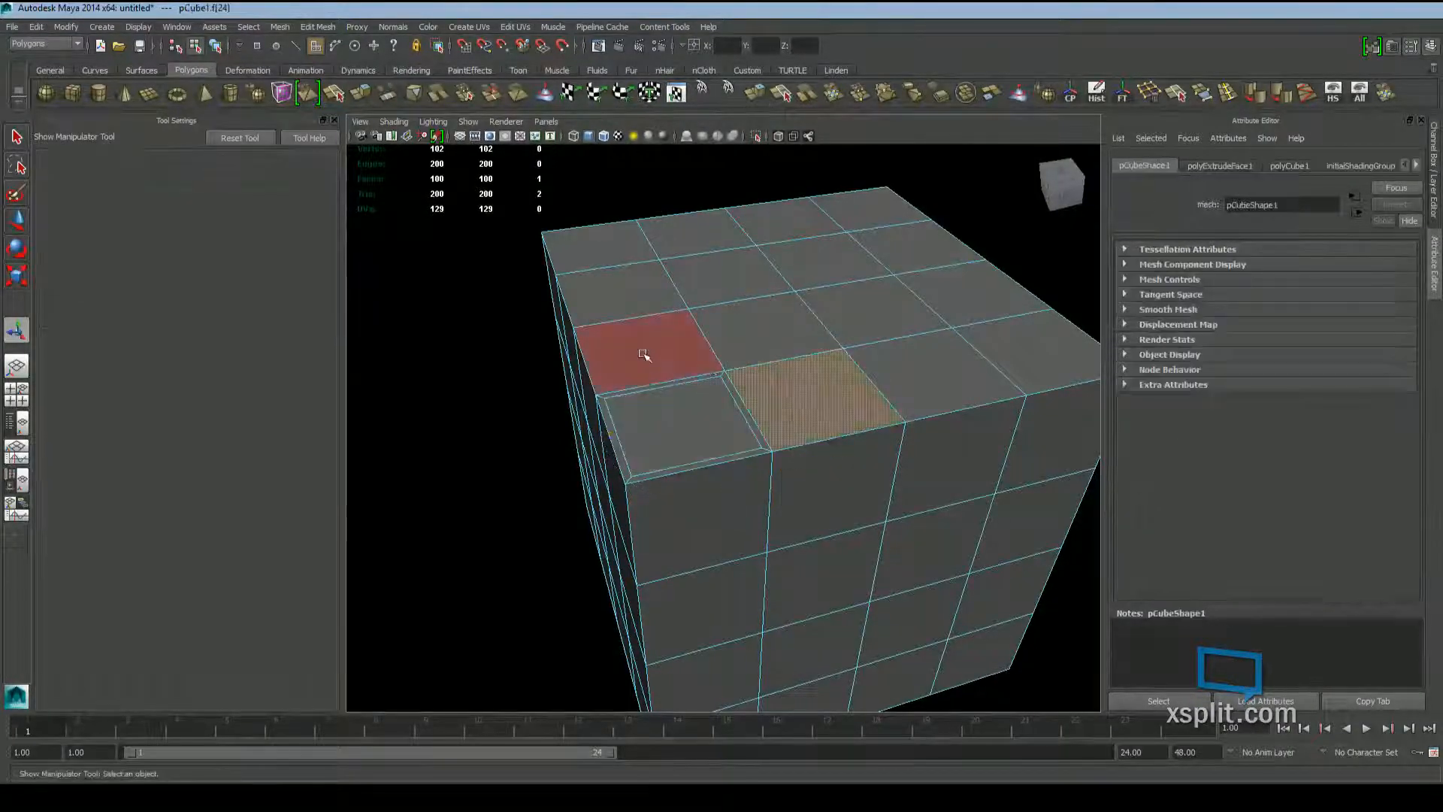
shift+click(646, 353)
alt+drag(918, 380, 848, 360)
shift+click(836, 338)
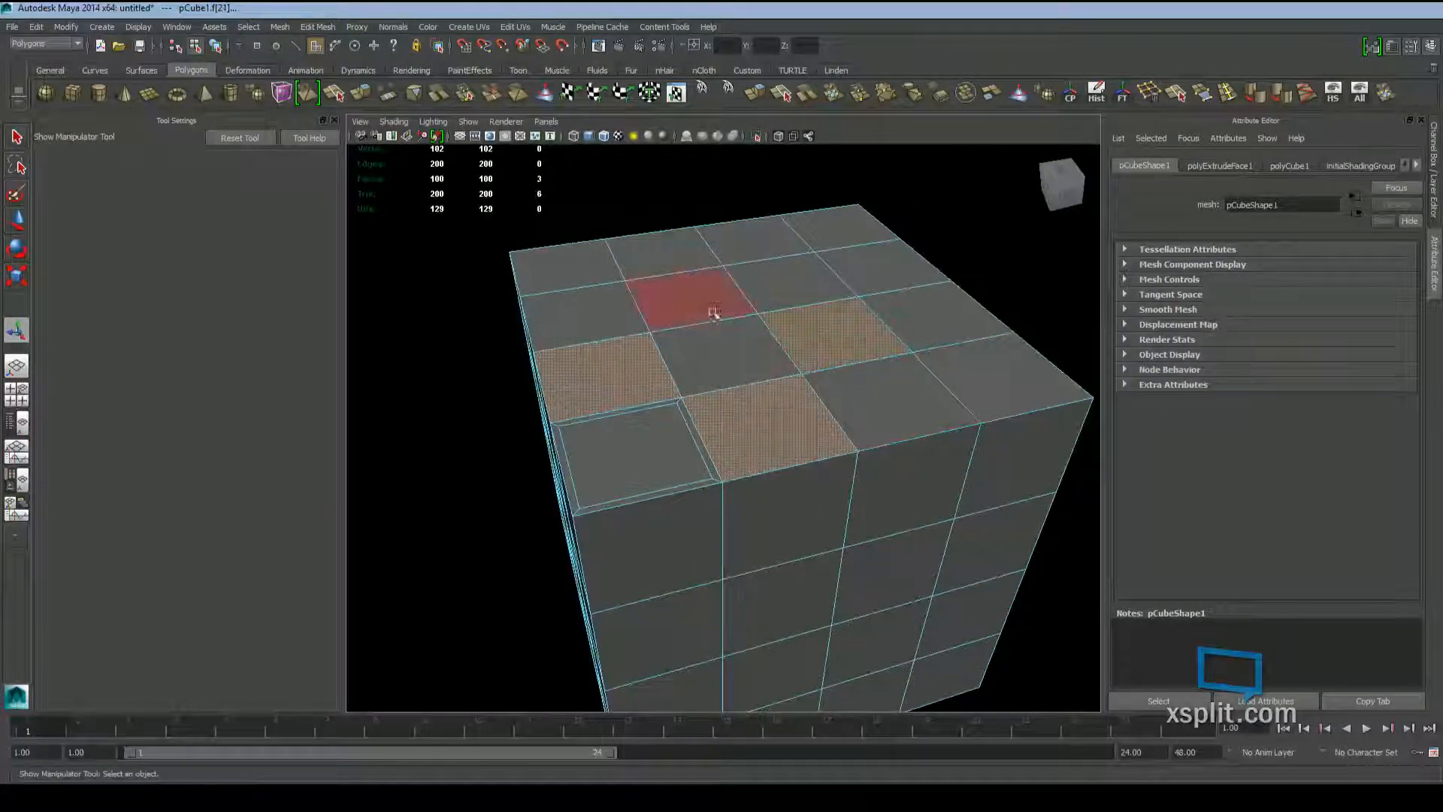
shift+click(695, 302)
shift+click(578, 267)
shift+click(747, 233)
shift+click(869, 265)
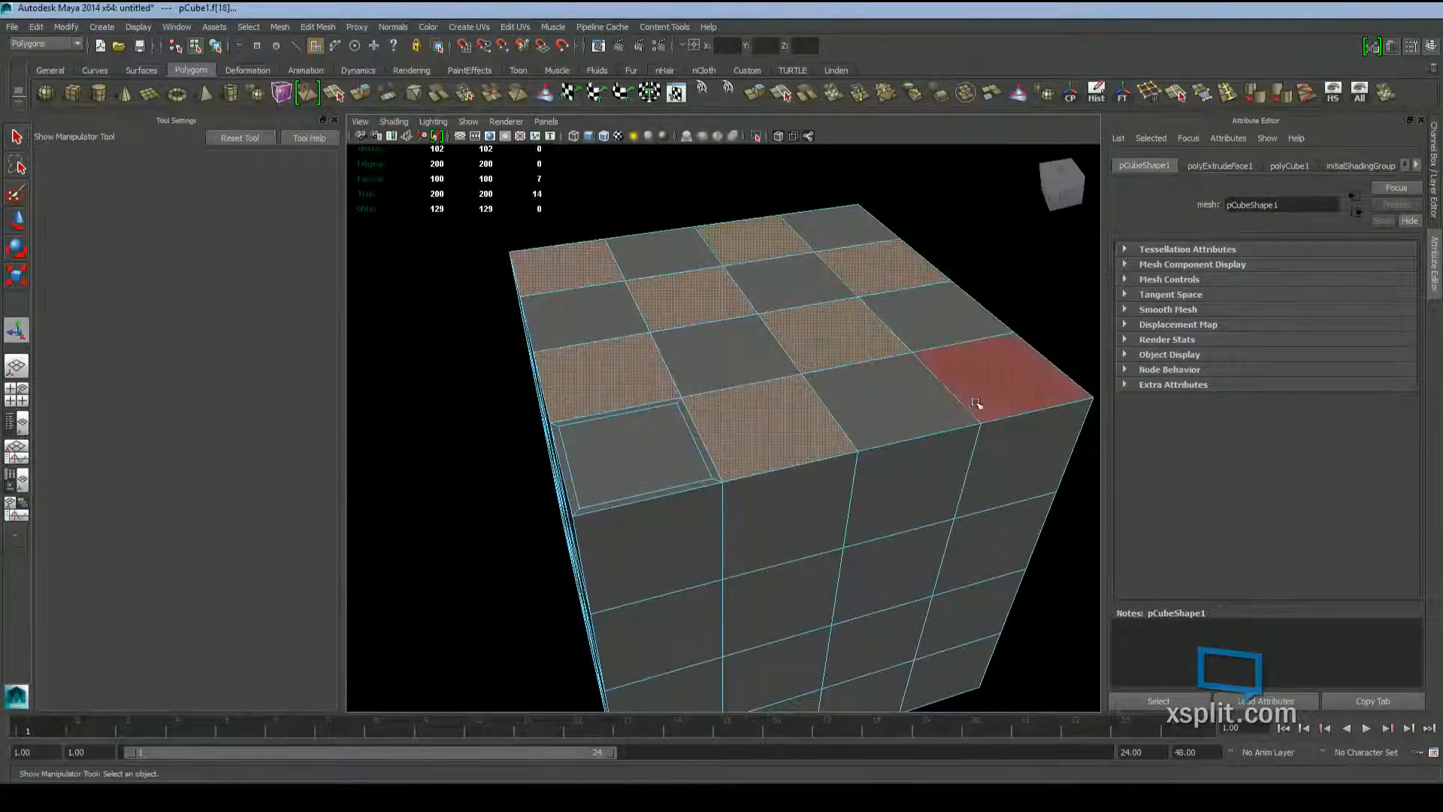
shift+click(982, 387)
Extrude the checkerboard faces and scale them inward, to about 0.903 on the first axis, undoing the last adjustment
click(756, 92)
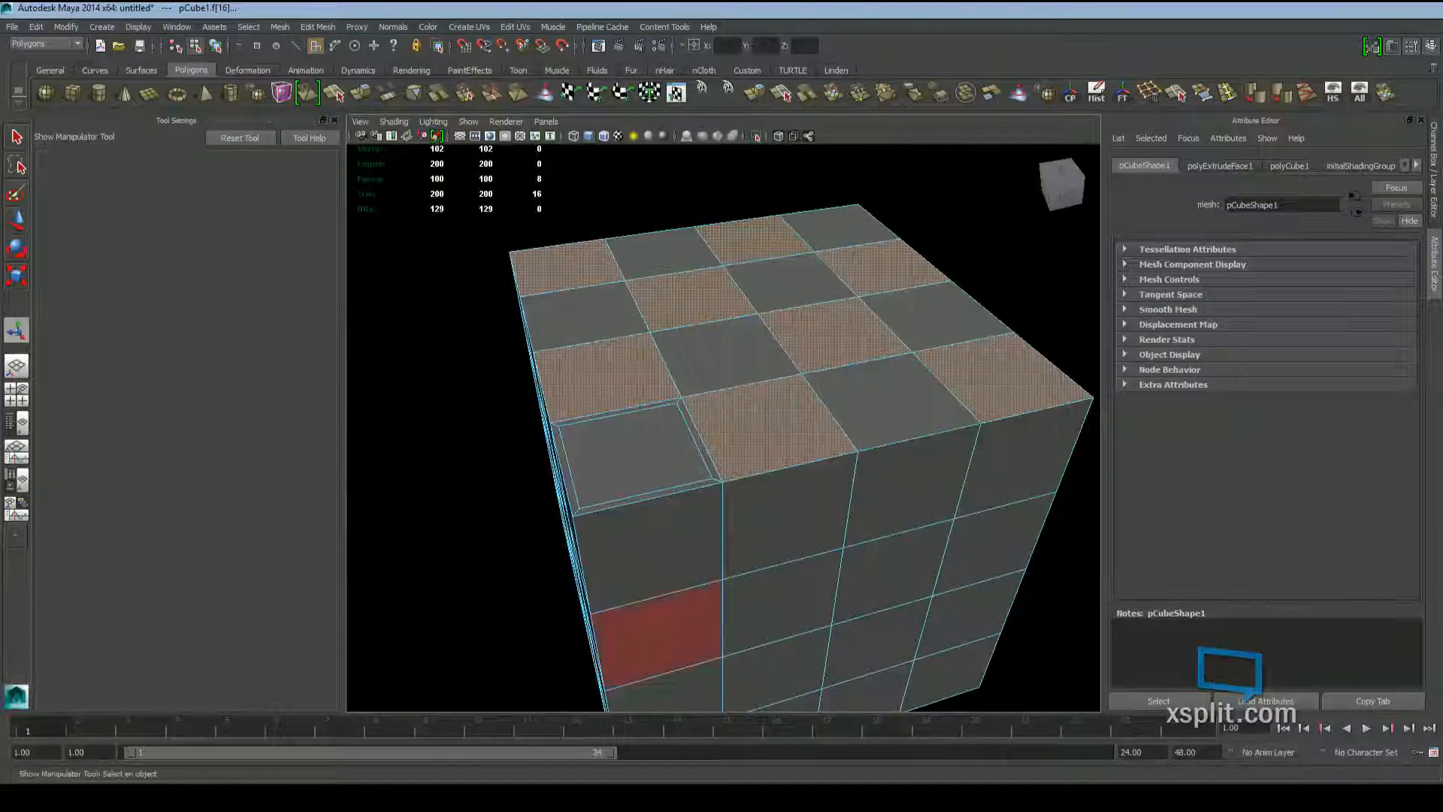
alt+drag(803, 567, 695, 583)
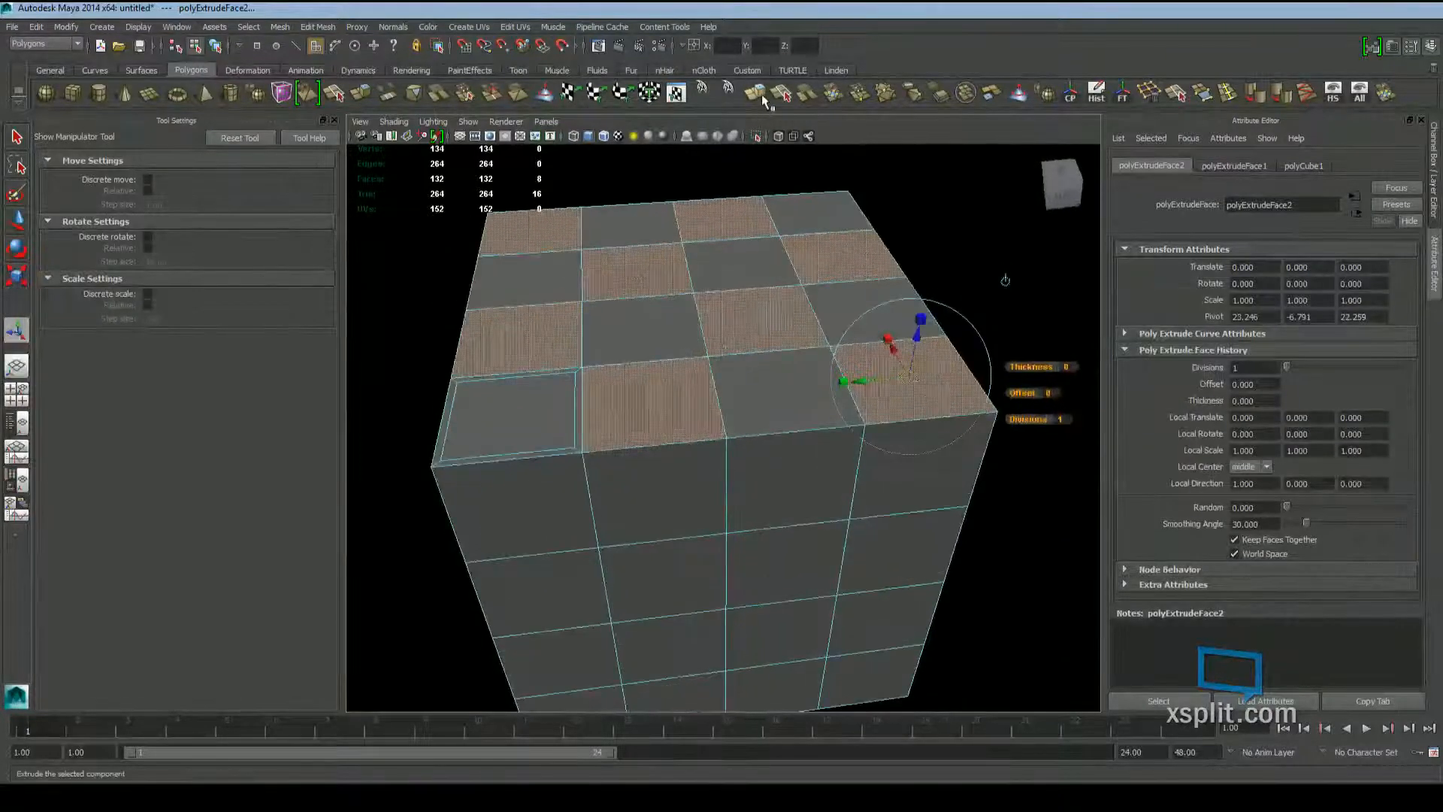
alt+drag(958, 522, 815, 530)
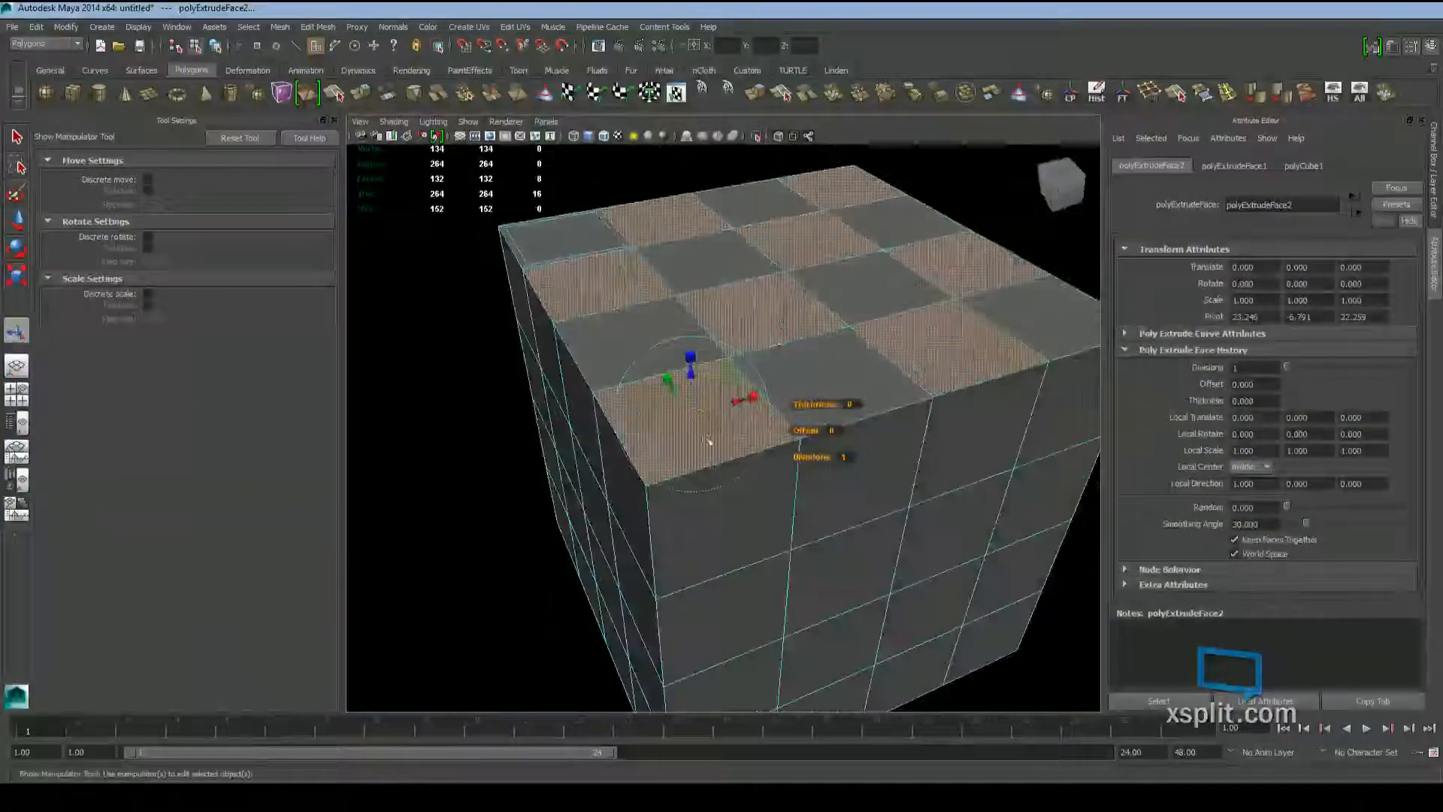
alt+drag(759, 432, 722, 404)
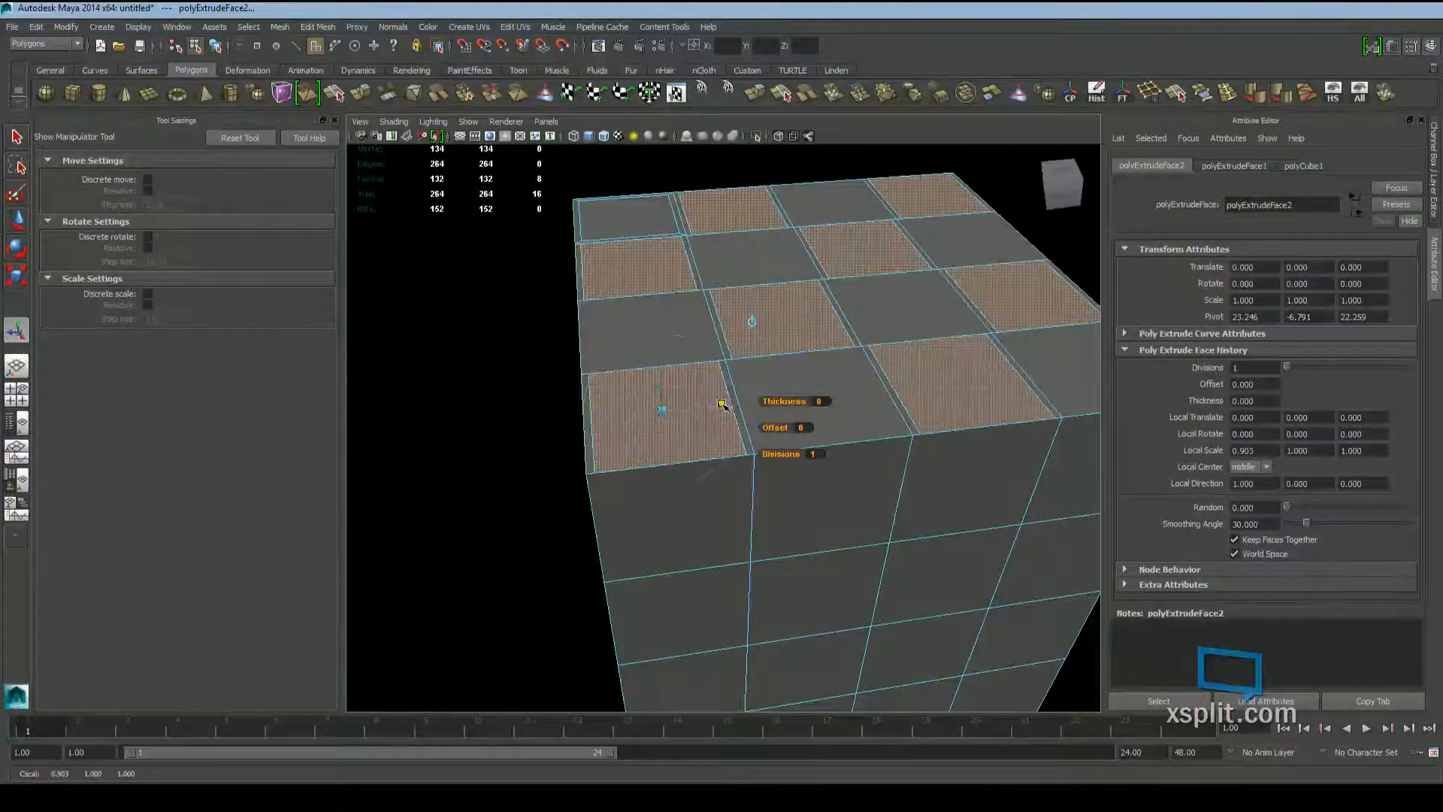
alt+drag(518, 406, 773, 453)
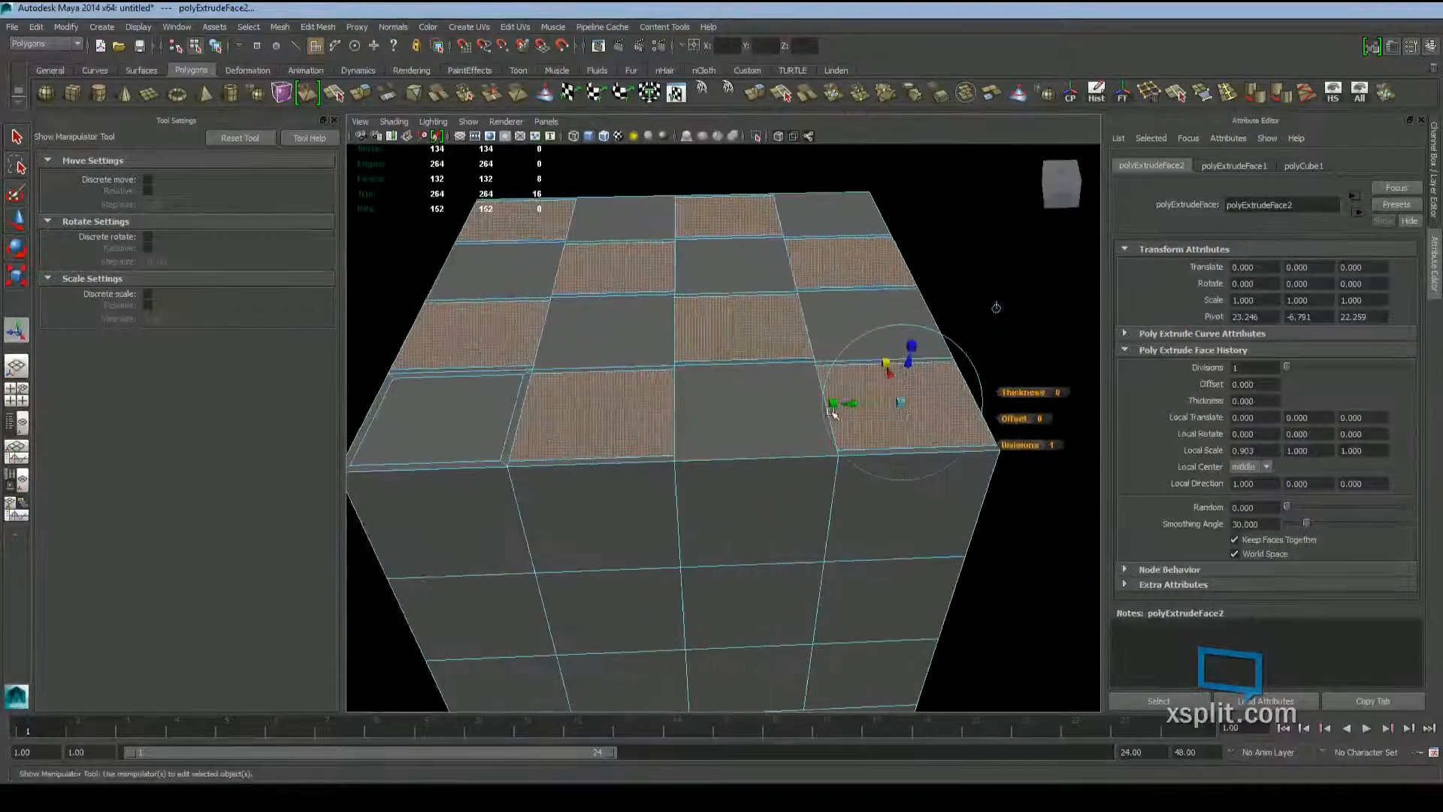
drag(833, 409, 1024, 228)
mouse_move(878, 460)
alt+mouse_down()
mouse_move(715, 505)
mouse_move(813, 452)
mouse_move(876, 460)
alt+mouse_up()
alt+drag(573, 252, 554, 205)
key(ctrl+z)
Select the four central faces on one vertical side of the cube
alt+drag(826, 466, 709, 412)
click(773, 396)
shift+click(649, 386)
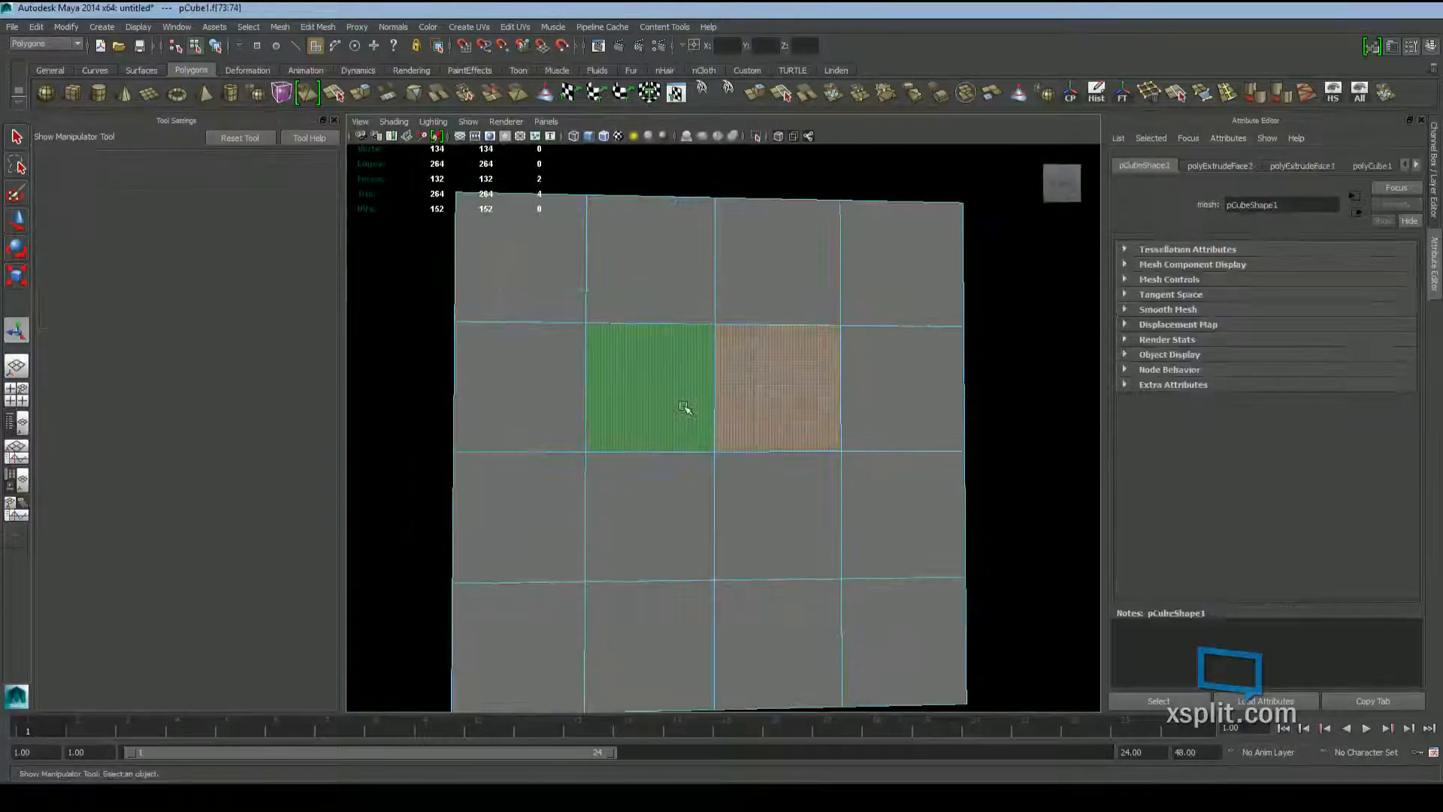
shift+click(650, 516)
shift+click(778, 515)
alt+drag(778, 515, 676, 594)
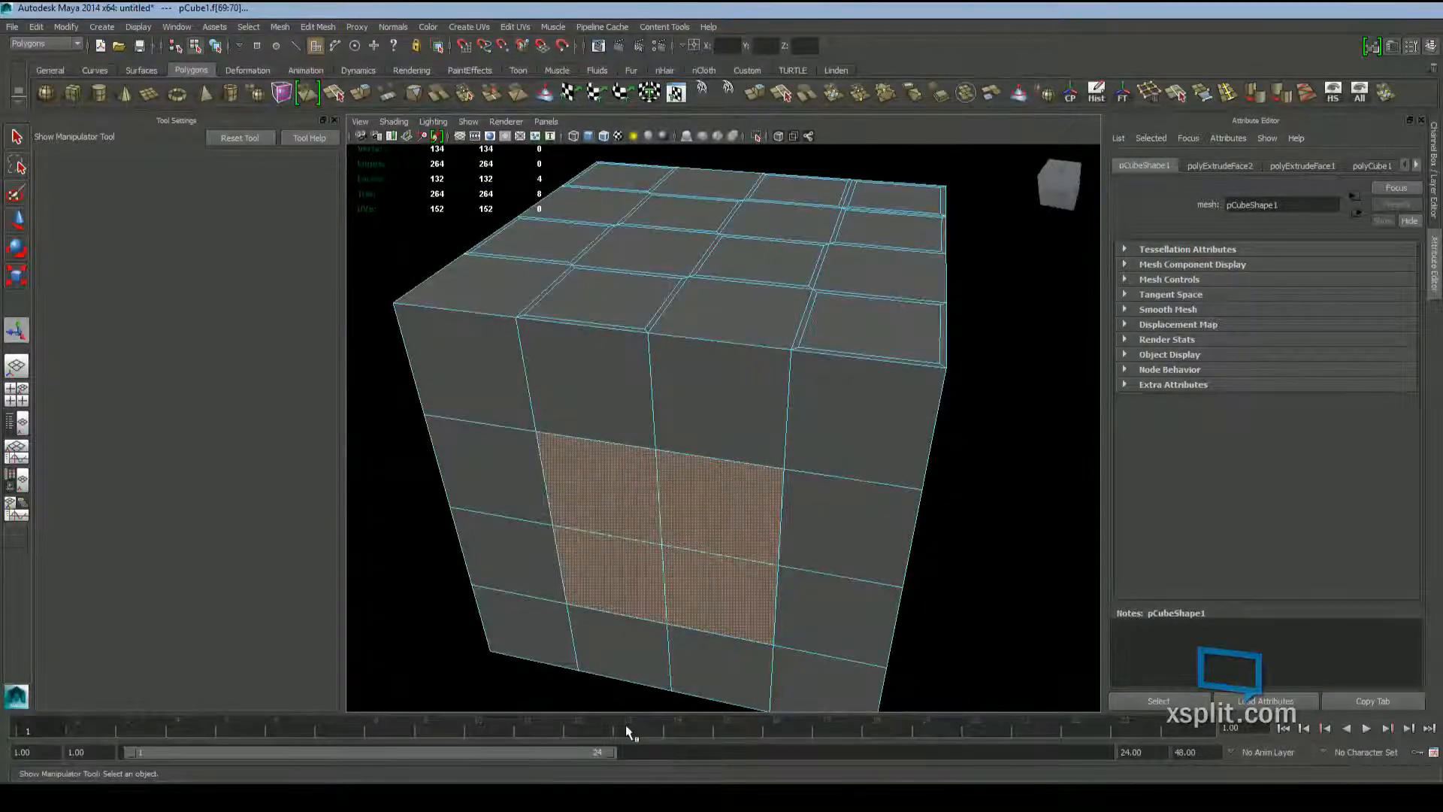
Extrude the four central side faces together and scale them inward to about 0.888 by 0.858
key(ctrl+e)
alt+drag(677, 571, 772, 435)
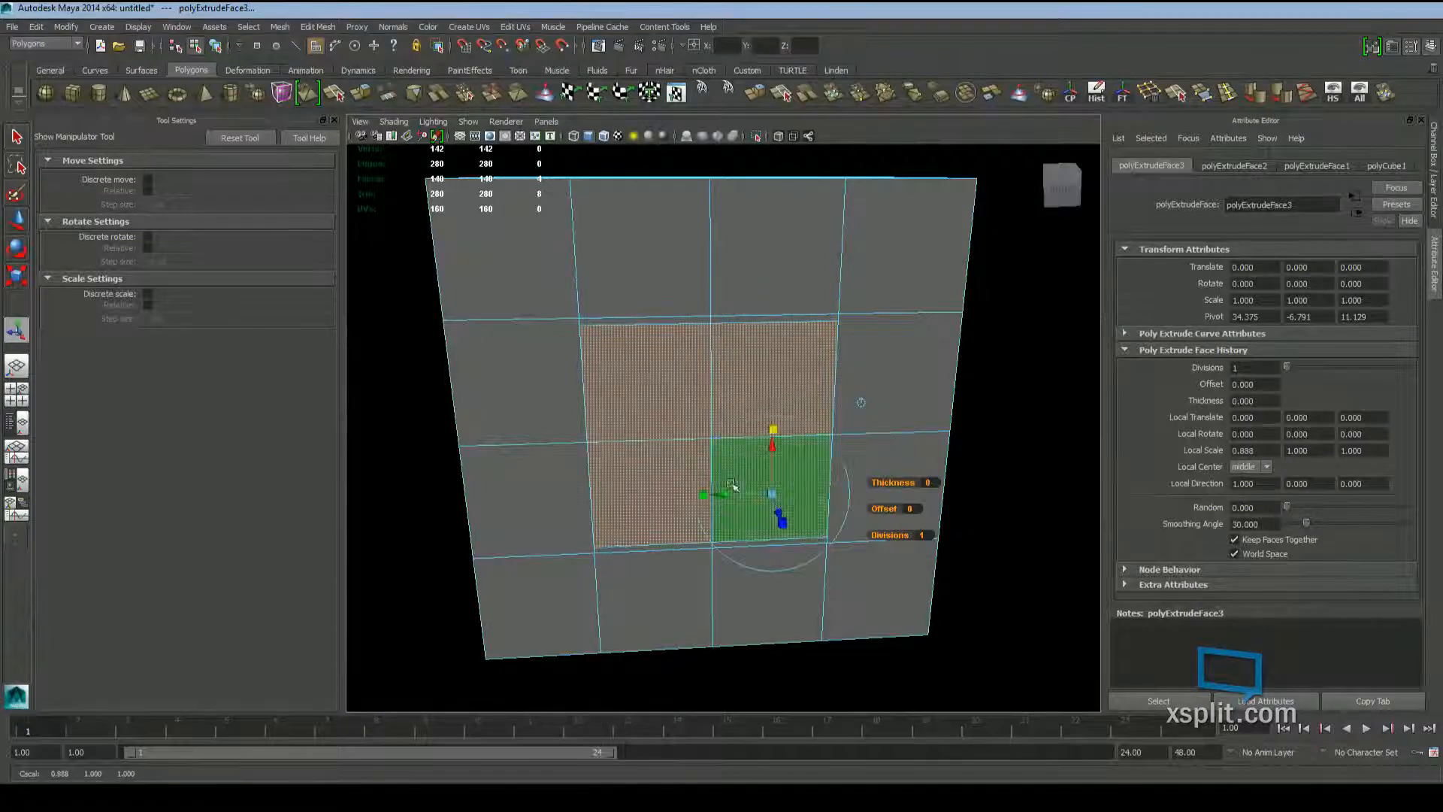
drag(702, 493, 661, 488)
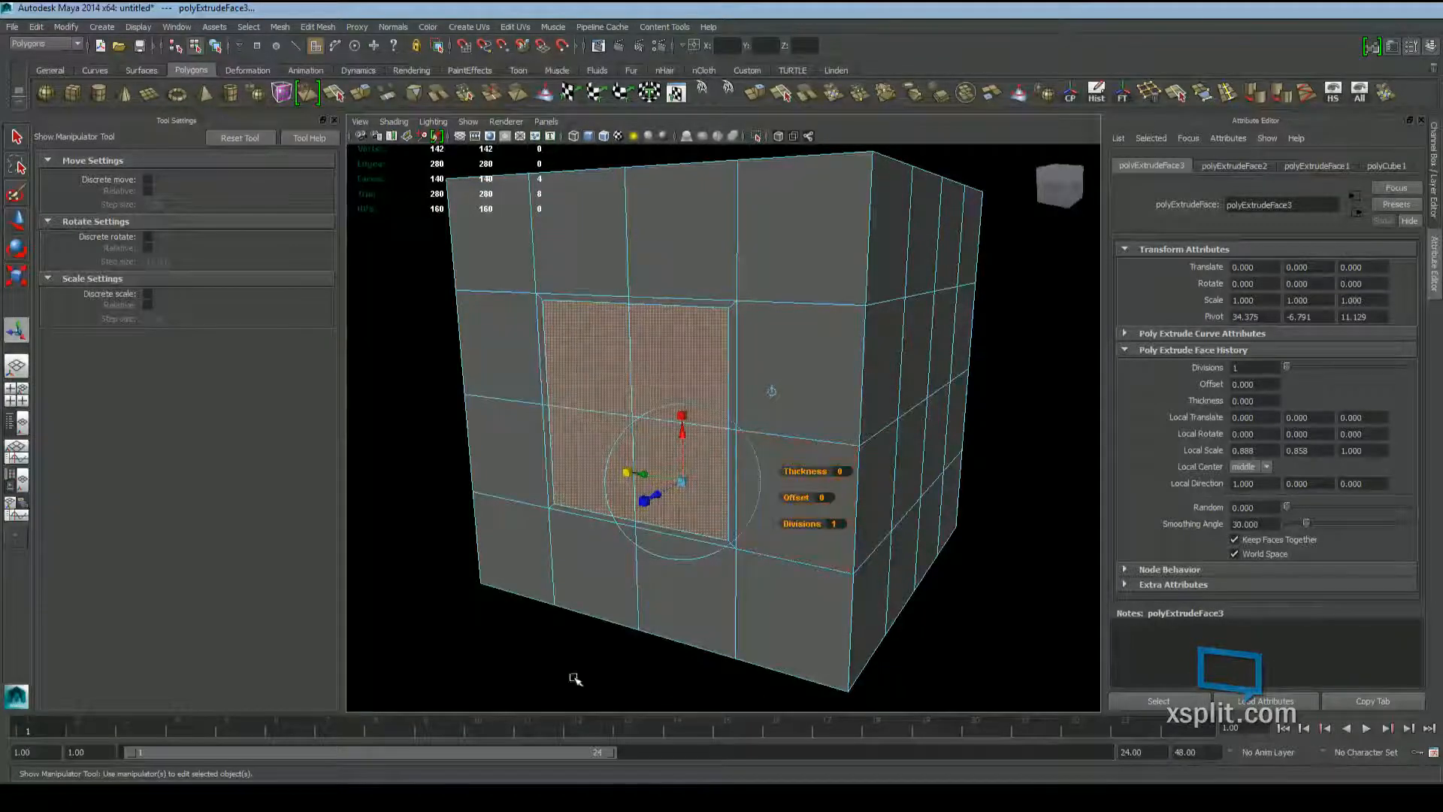
alt+drag(584, 442, 677, 421)
alt+drag(620, 289, 634, 306)
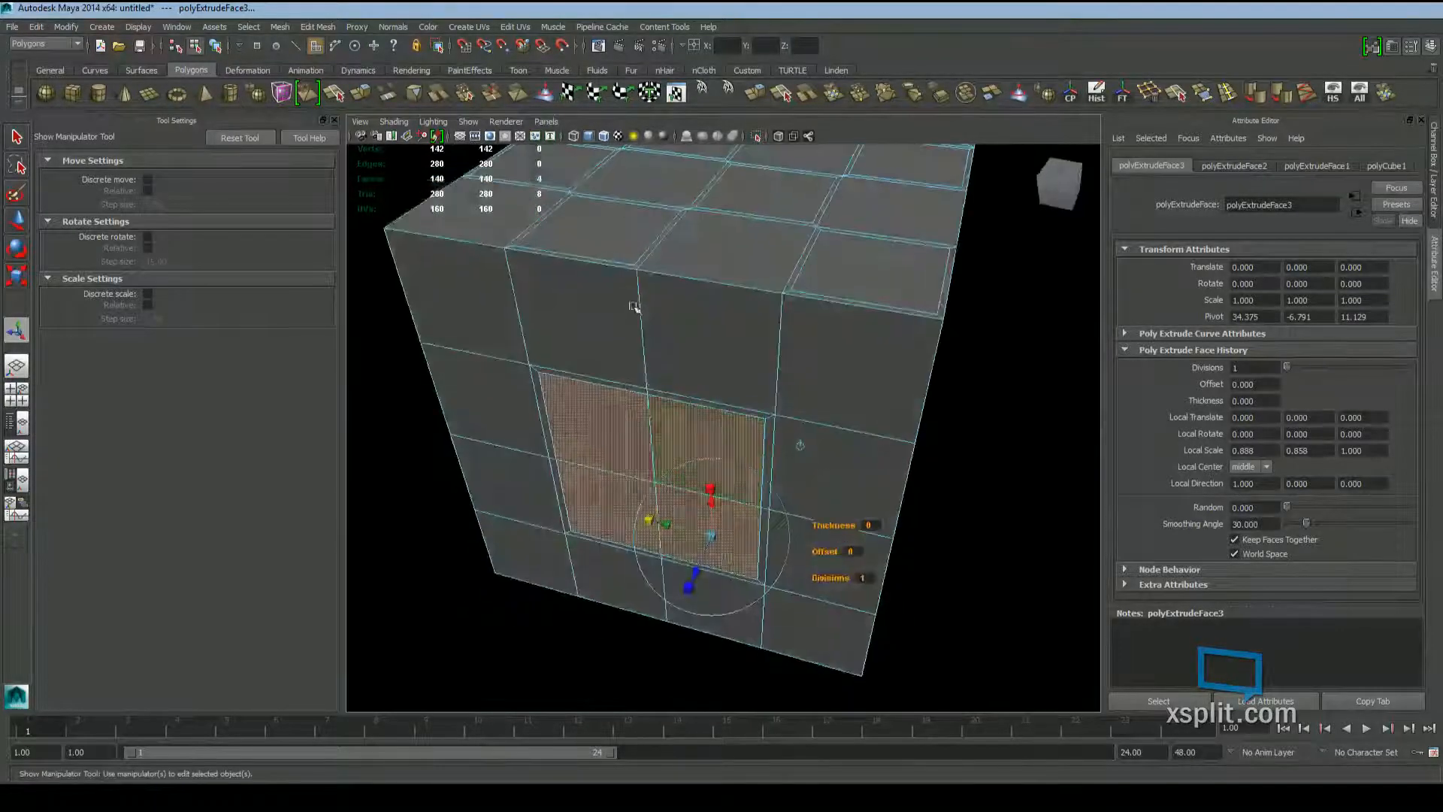
Select the seven remaining alternating faces on the cube's upper side that are not yet inset, leaving out the already inset ones
alt+drag(802, 345, 880, 492)
click(660, 399)
shift+click(770, 297)
shift+click(666, 222)
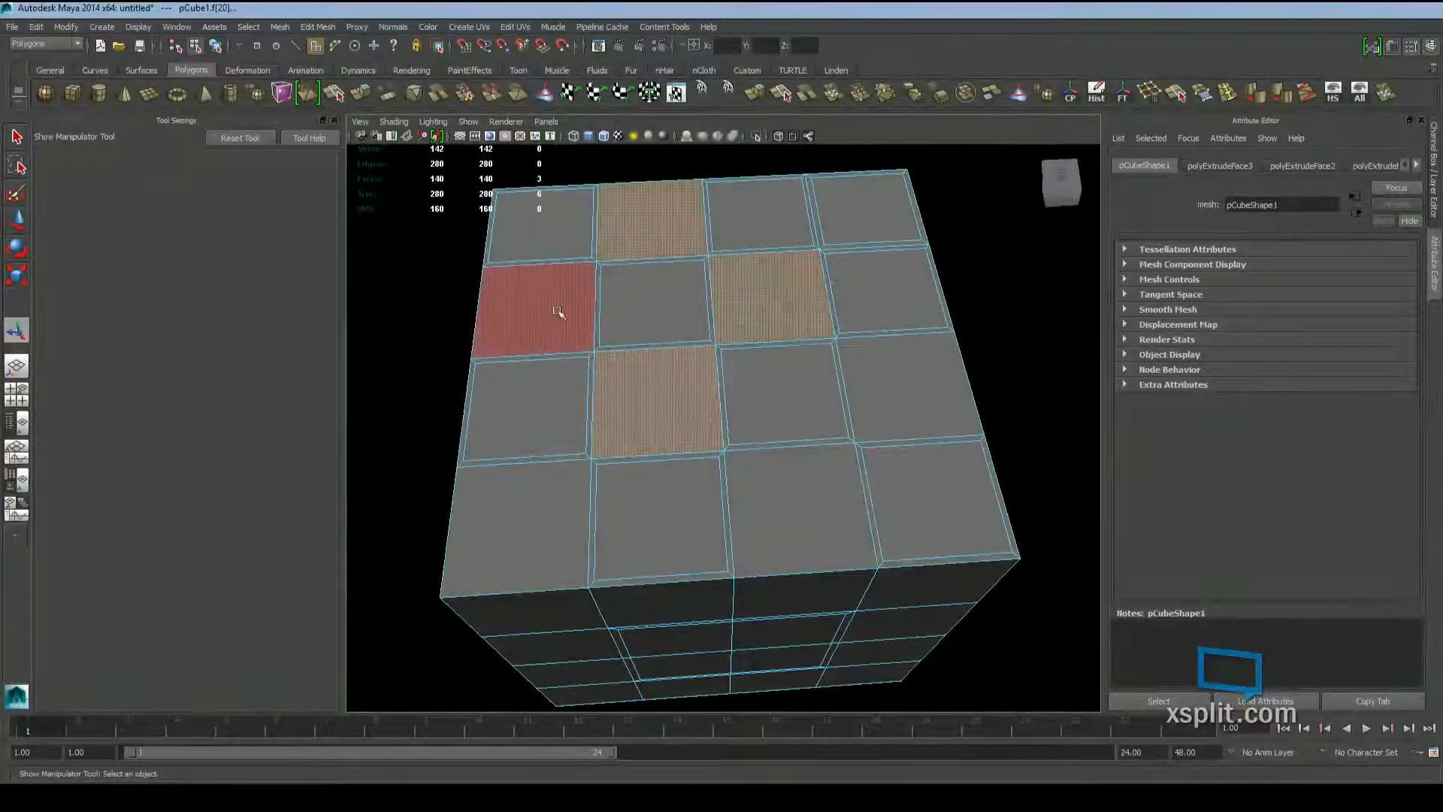
shift+click(555, 311)
shift+click(888, 293)
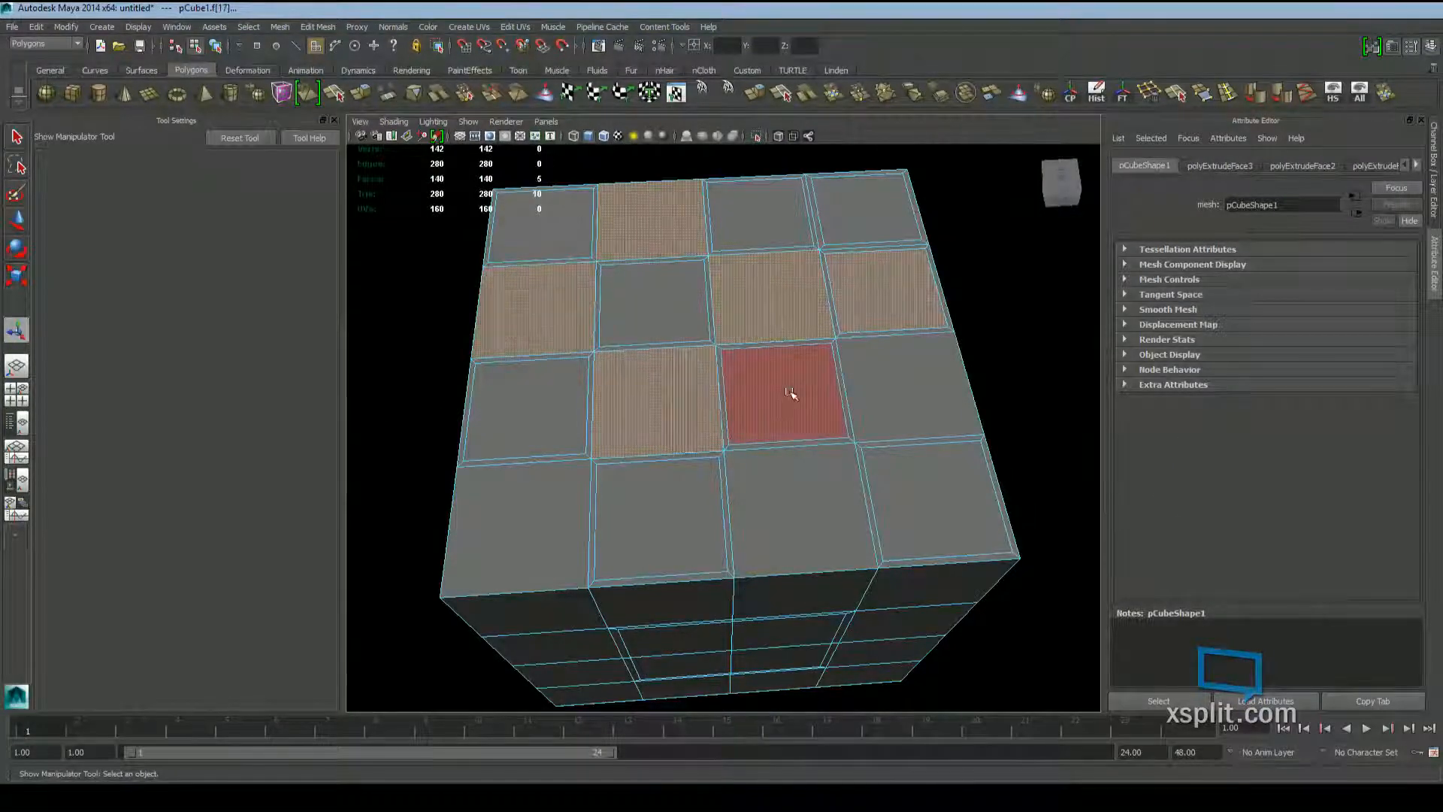
shift+click(911, 390)
shift+click(798, 511)
shift+click(522, 526)
alt+drag(949, 390, 892, 417)
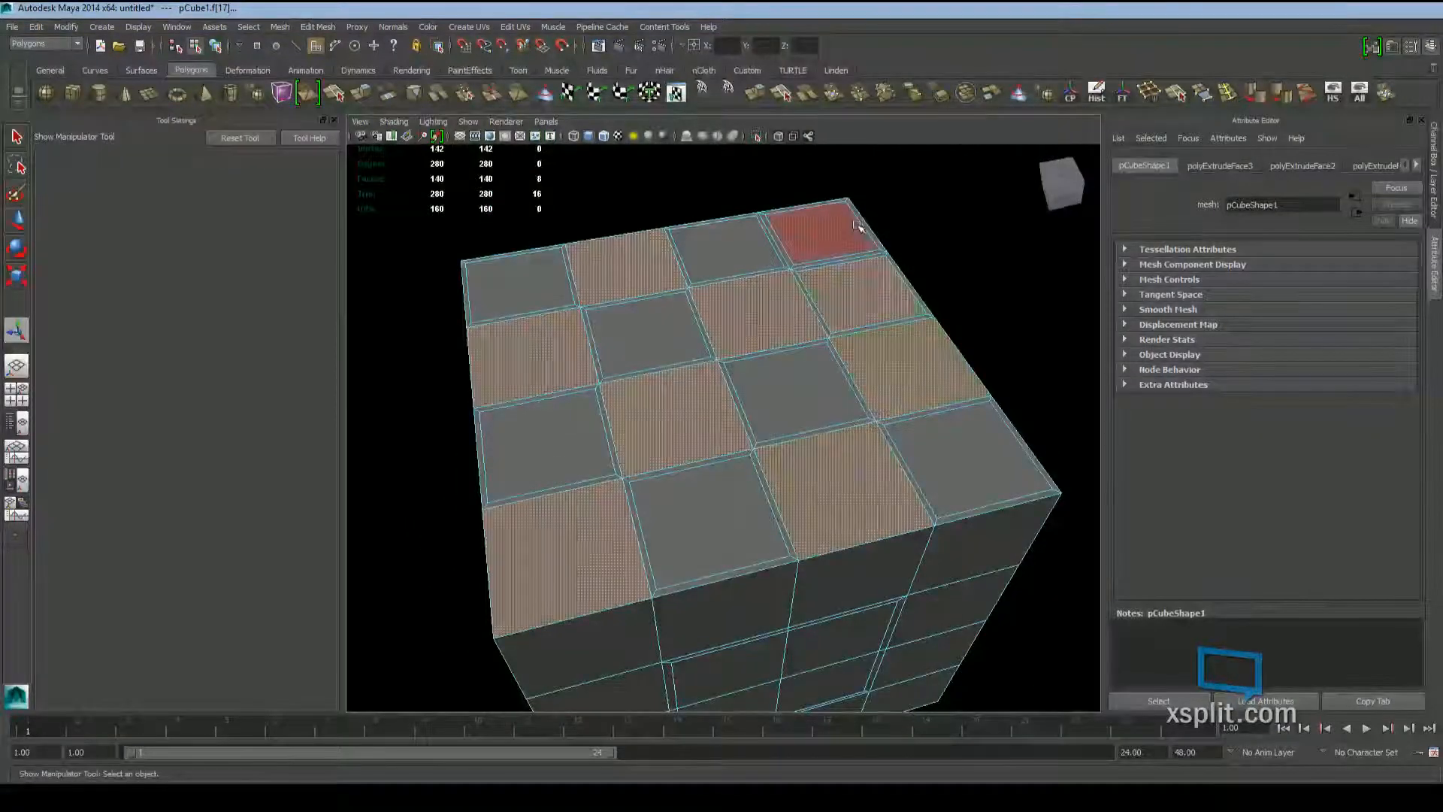
shift+click(855, 295)
Extrude the seven selected checkerboard faces and scale them inward to about 0.891 by 0.899
alt+drag(856, 296, 734, 515)
key(ctrl+e)
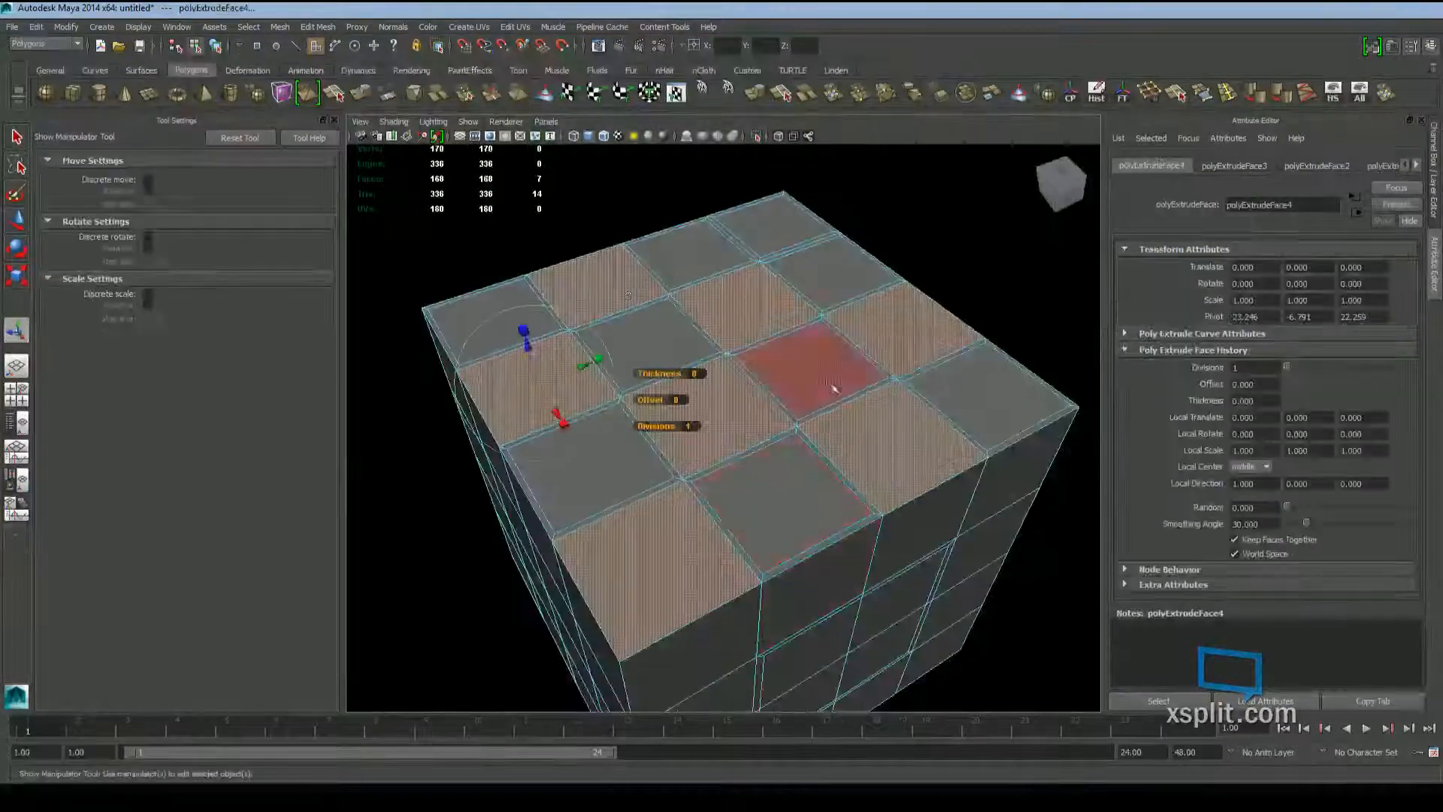
scroll(819, 376, up, 5)
drag(758, 381, 831, 444)
alt+middle_drag(880, 428, 818, 440)
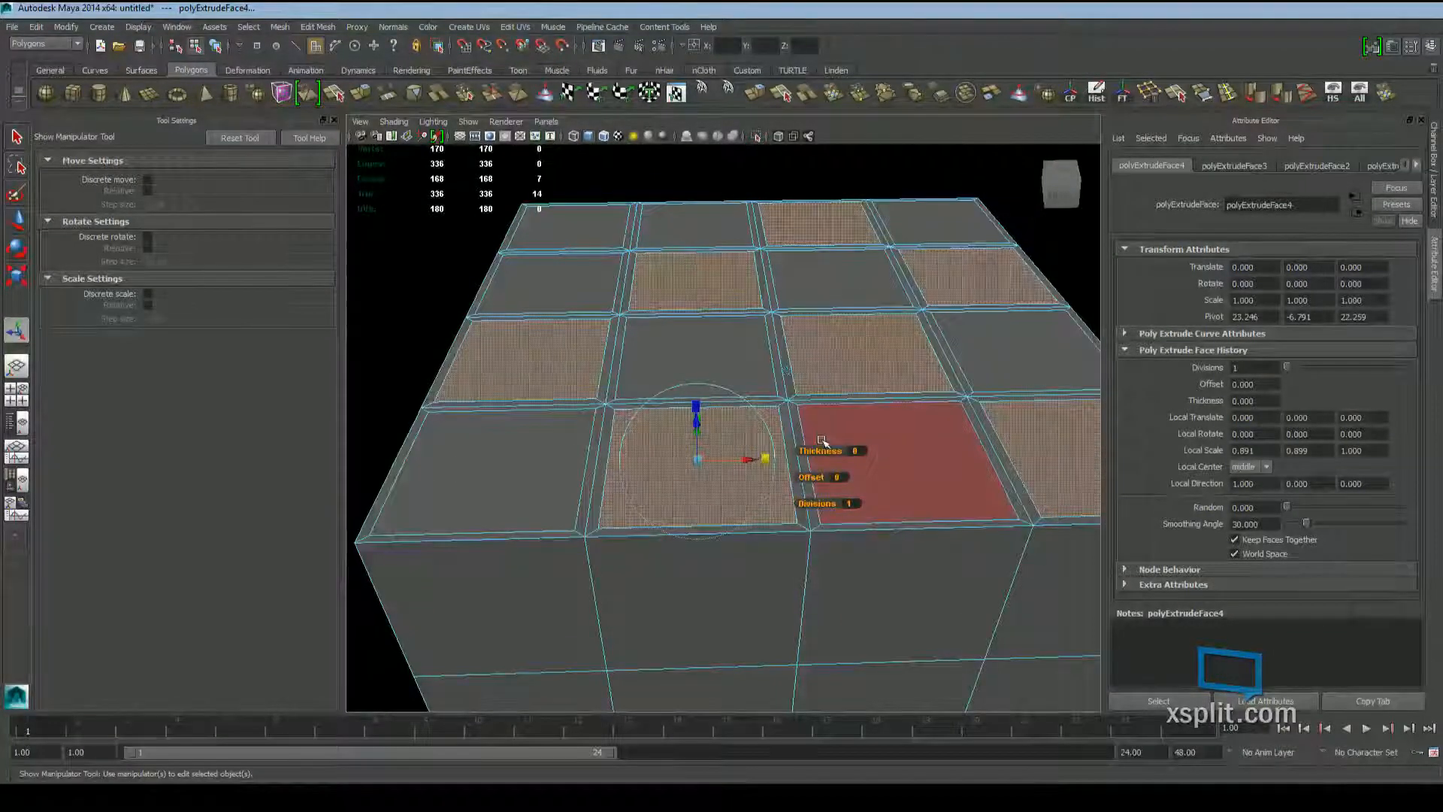
Try scaling the extruded checkerboard faces uniformly with the Scale tool and undo the change
key(r)
alt+drag(822, 442, 737, 411)
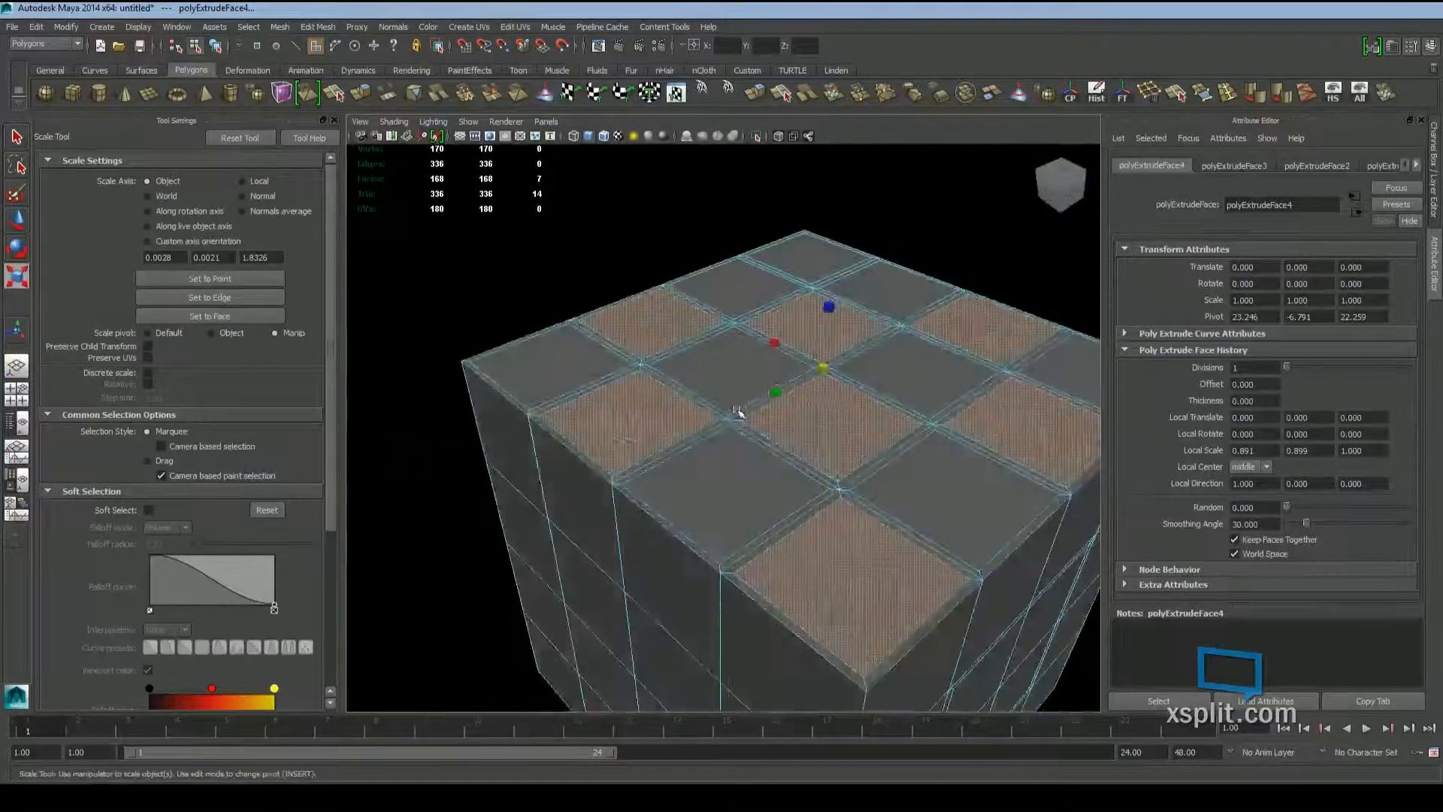
drag(822, 369, 751, 437)
key(ctrl+z)
Add the nine other inset faces to the selection so that all sixteen faces of the cube's upper side are selected
alt+drag(647, 444, 867, 429)
key(q)
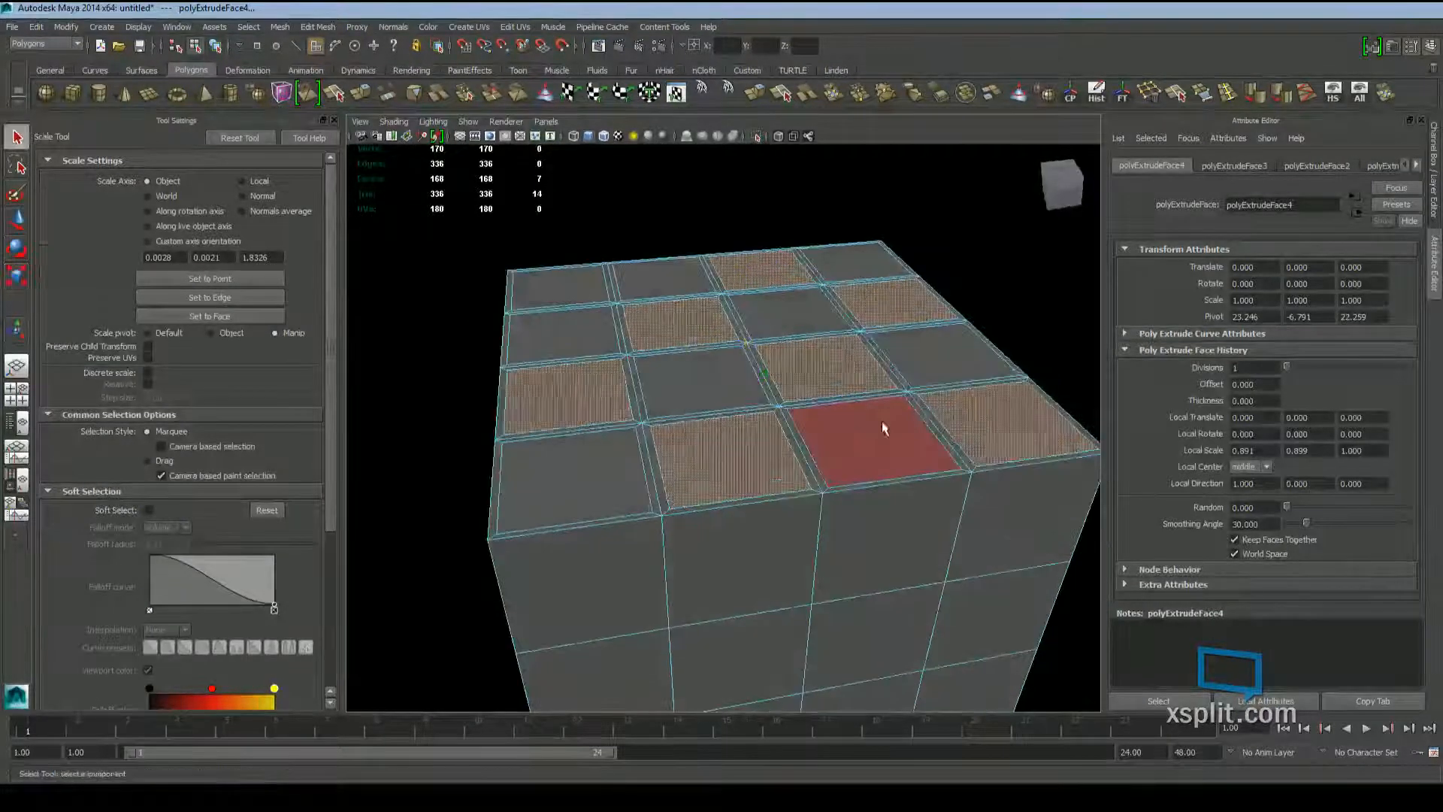
alt+drag(965, 382, 932, 401)
shift+click(951, 377)
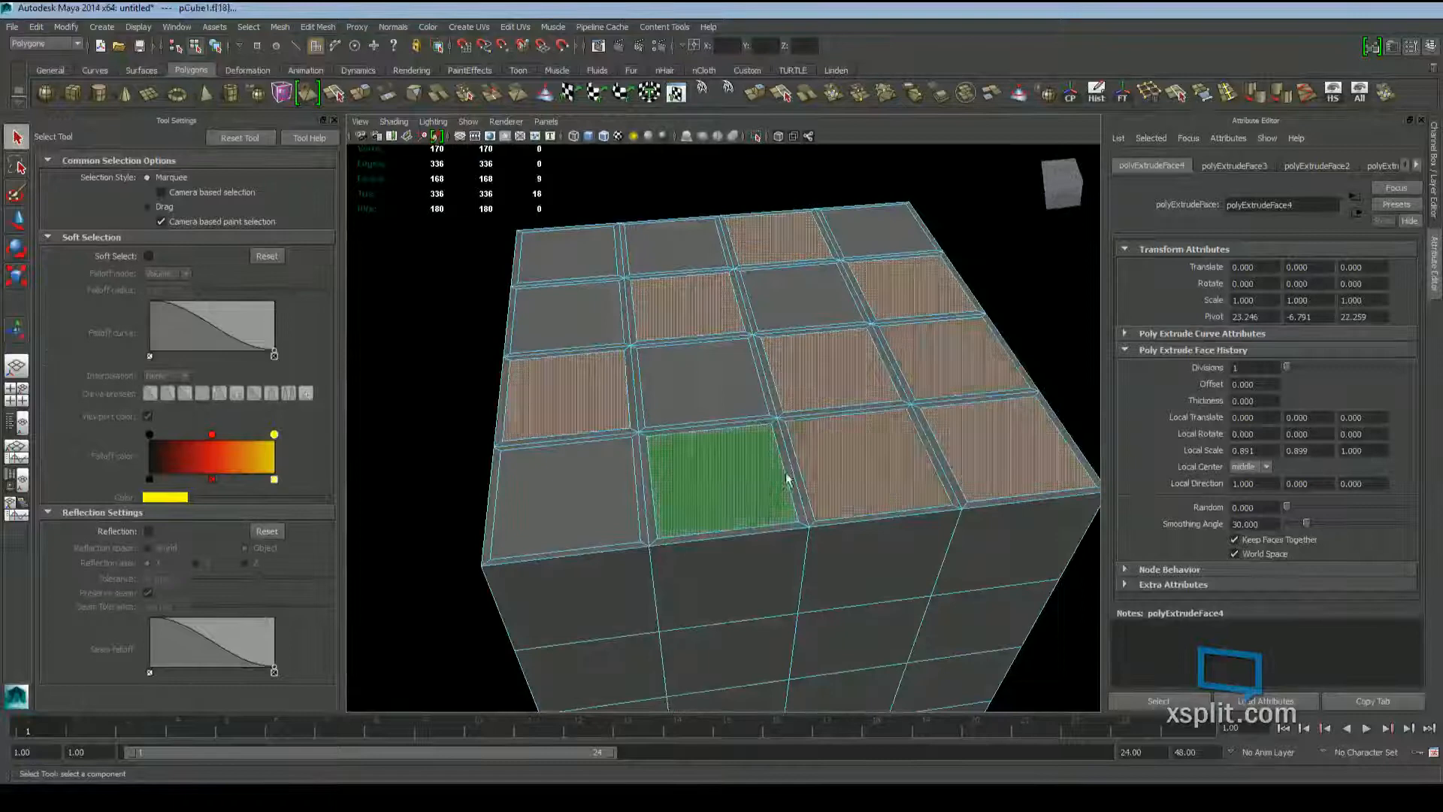
shift+click(578, 489)
shift+click(699, 380)
shift+click(569, 316)
shift+click(567, 252)
shift+click(668, 246)
shift+click(801, 289)
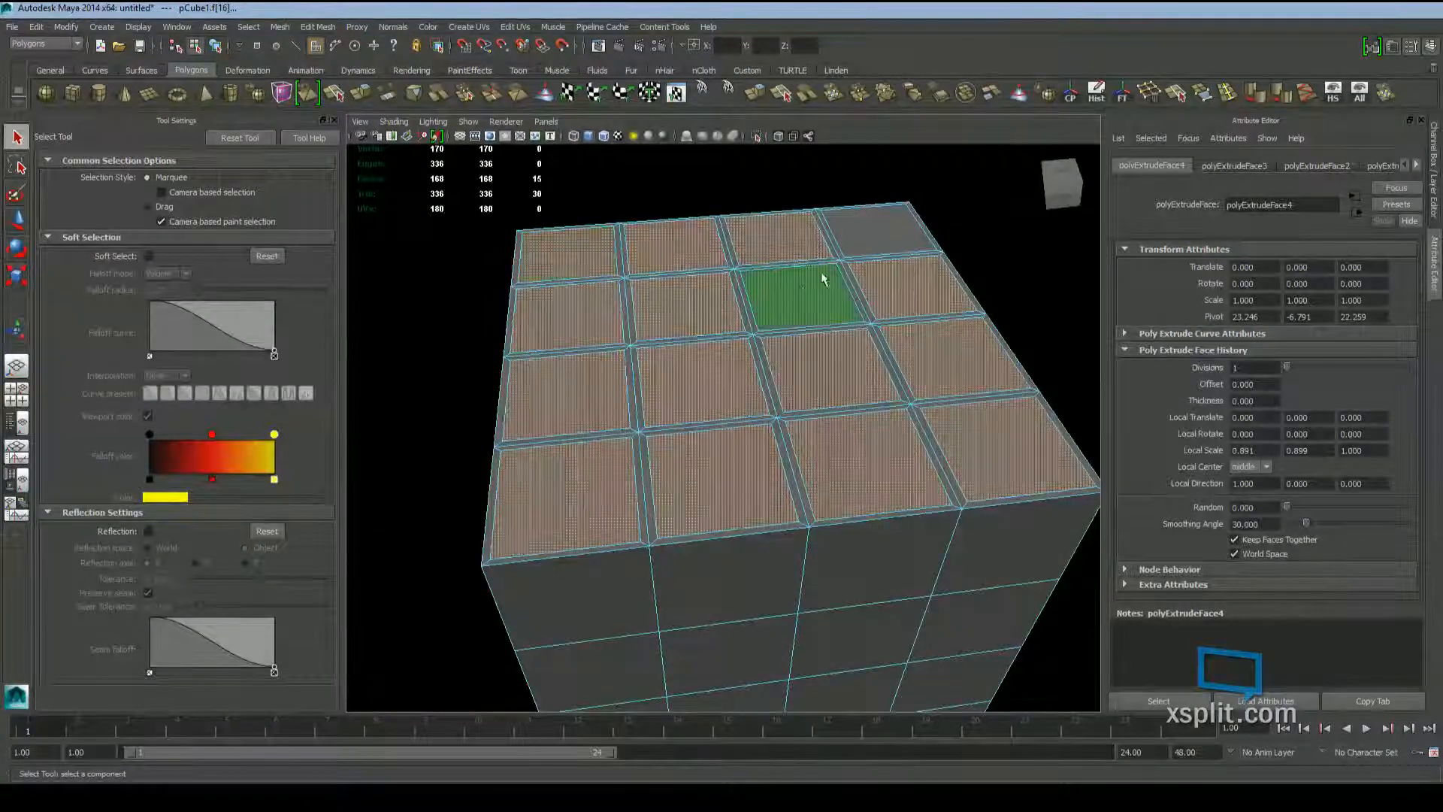
shift+click(875, 229)
Extrude the sixteen inset faces and raise them outward by about 0.471 to form tiles
alt+drag(876, 233, 913, 379)
key(ctrl+e)
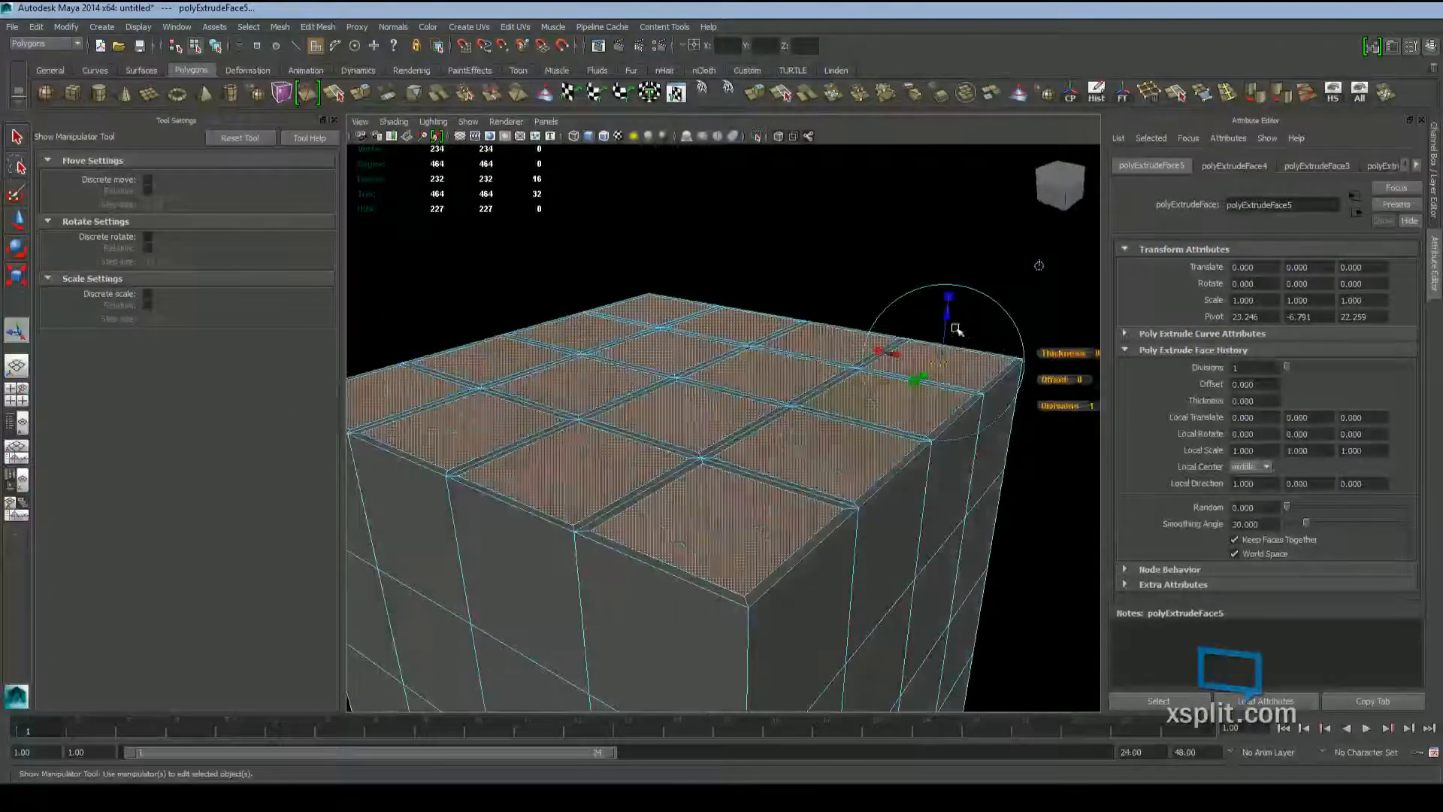
drag(949, 314, 690, 340)
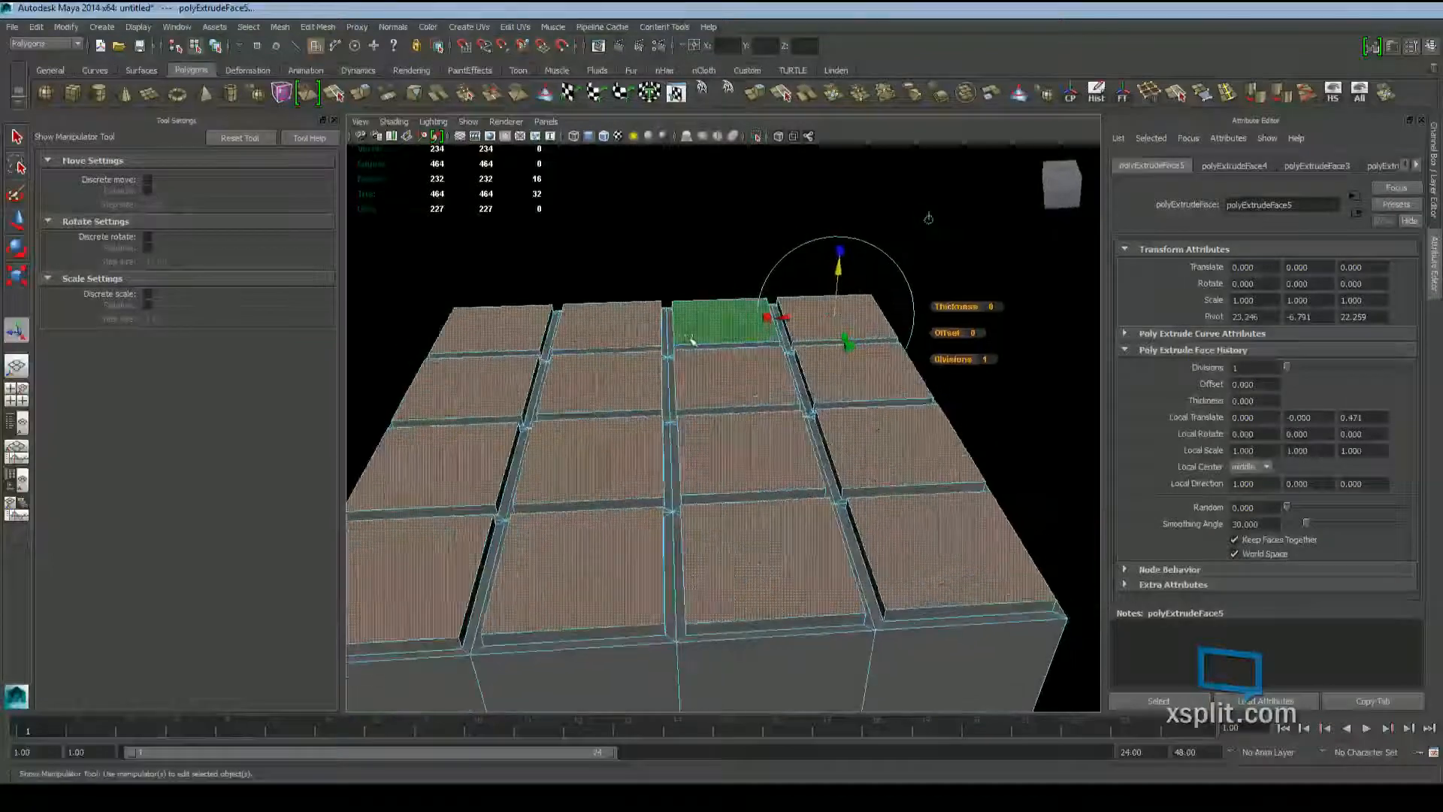
Extrude the tile faces again, scale them inward to about 0.872 on both axes and raise them slightly for bevelled edges
key(g)
alt+drag(774, 301, 969, 320)
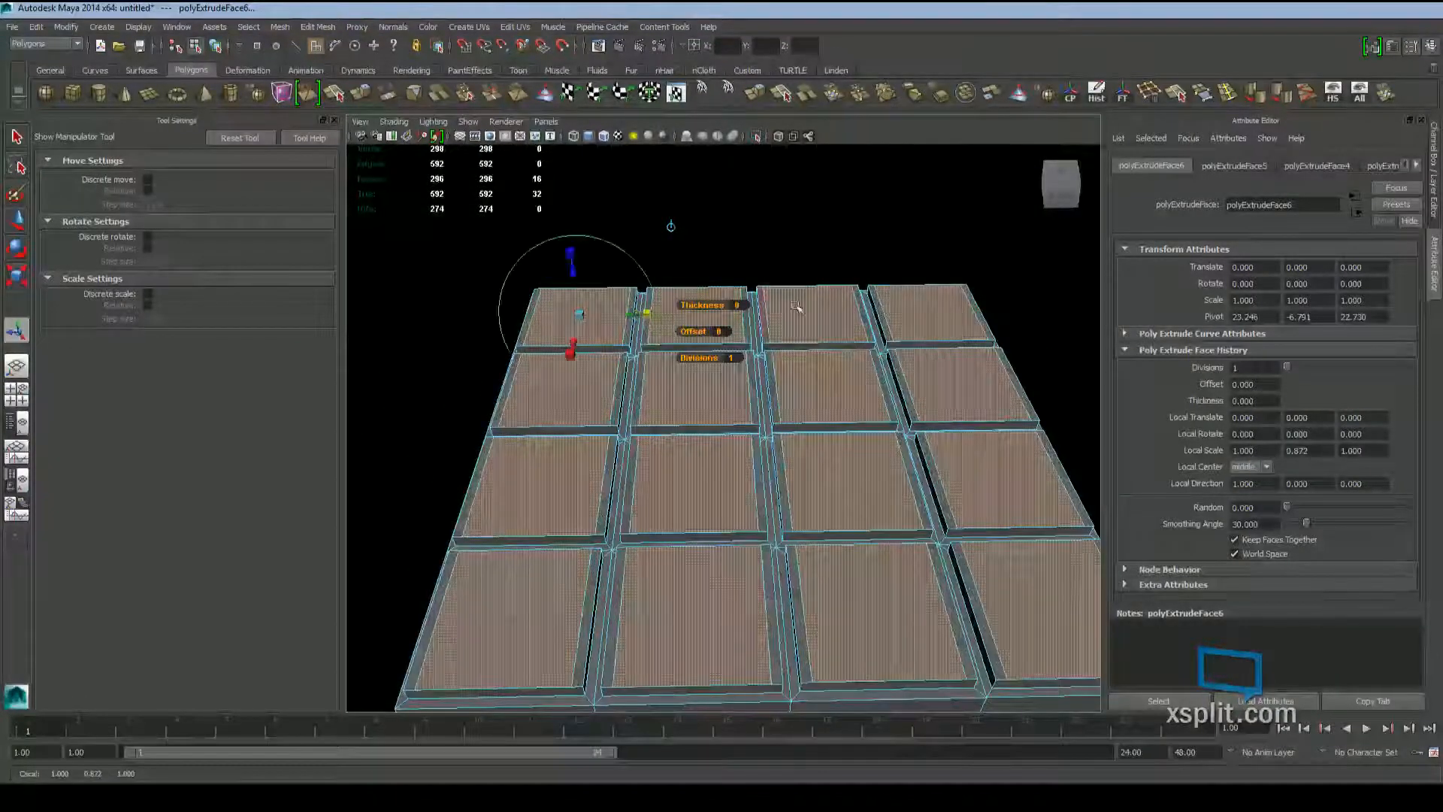
alt+drag(671, 226, 915, 158)
drag(755, 272, 763, 270)
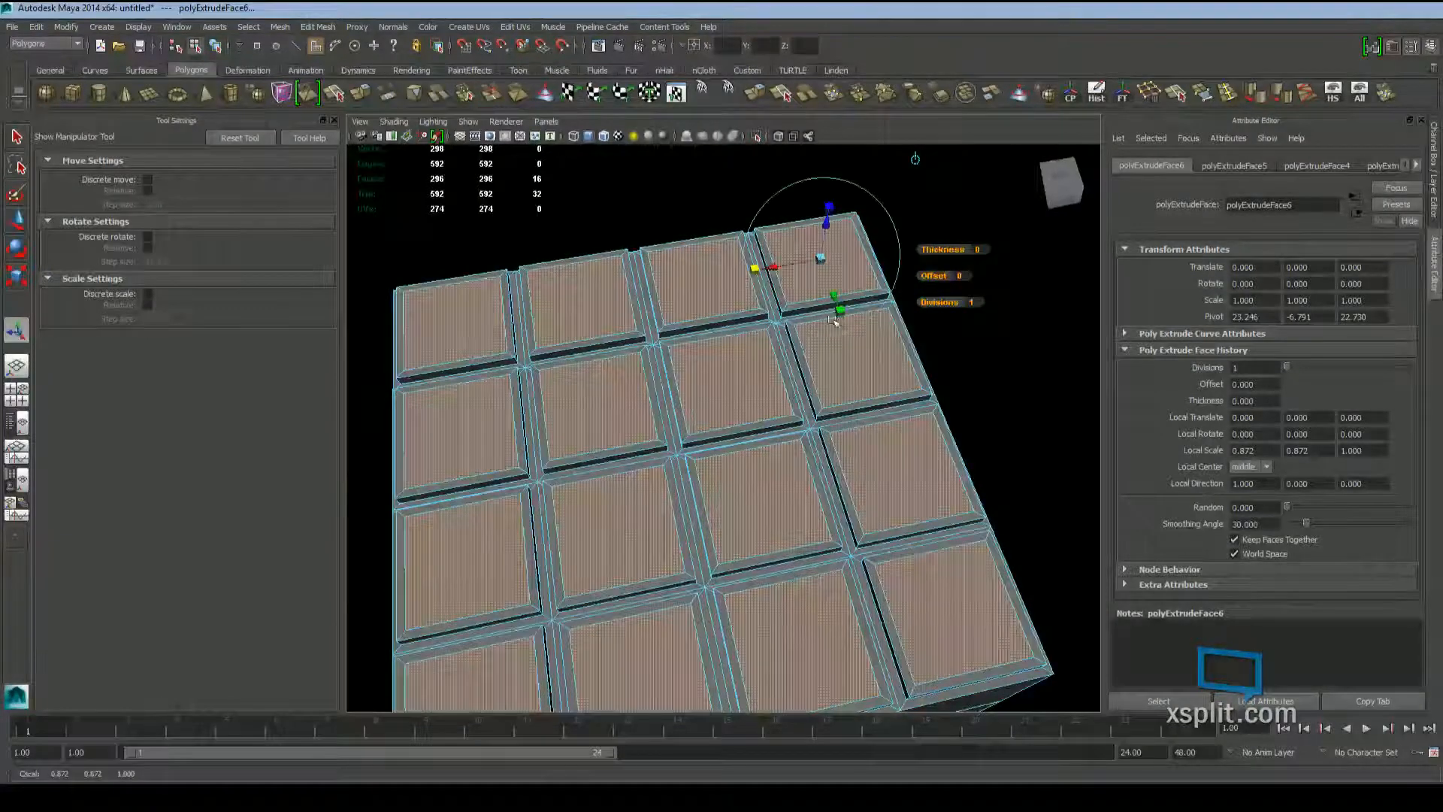
alt+drag(858, 312, 789, 252)
drag(892, 291, 679, 300)
Clear the face selection and return from component mode to object selection mode
click(832, 271)
scroll(831, 271, down, 3)
alt+drag(767, 290, 967, 328)
scroll(966, 329, up, 4)
alt+drag(703, 459, 714, 384)
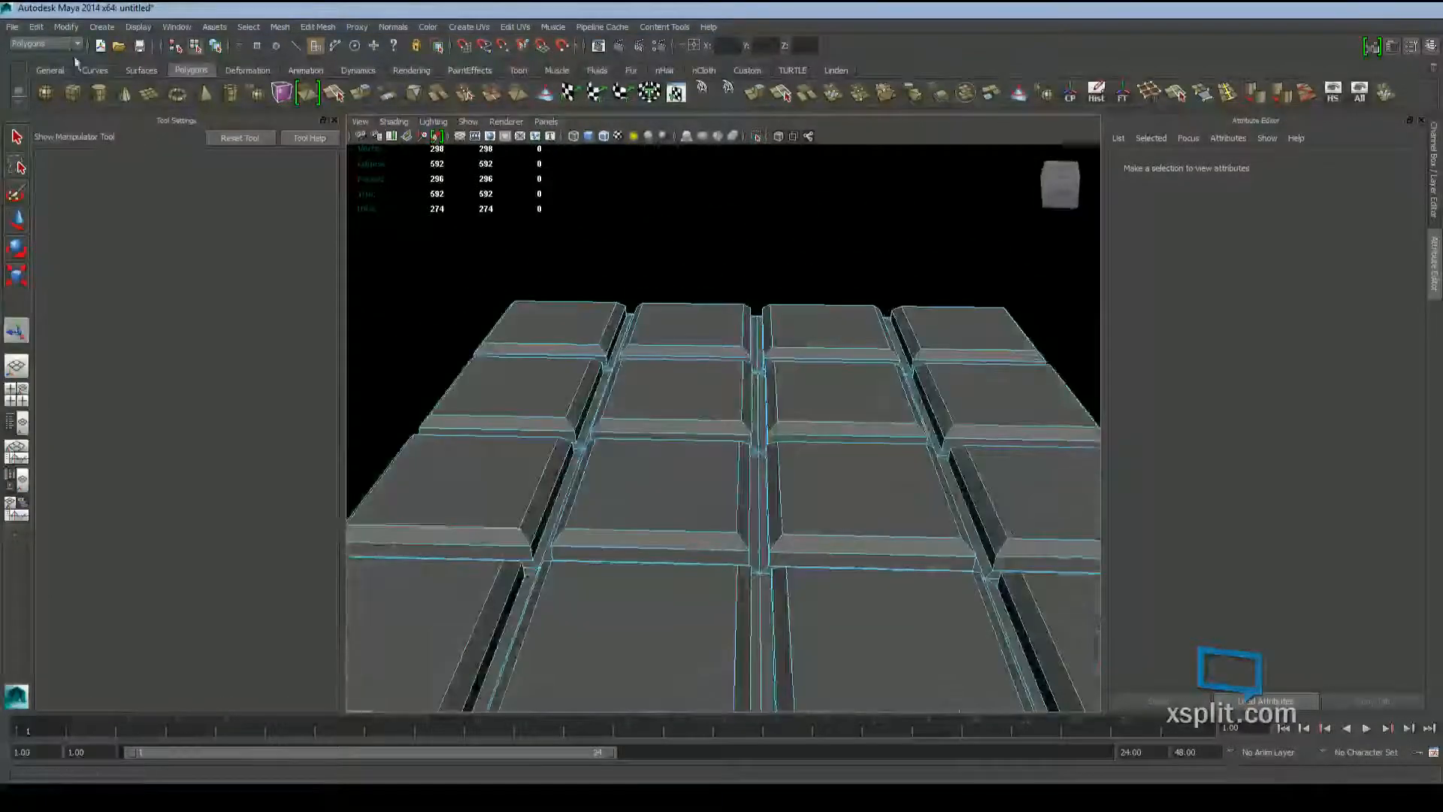
click(214, 48)
click(708, 293)
Examine the bevelled tiles on the cube's upper side from several angles without the wireframe
scroll(754, 335, down, 5)
alt+drag(754, 336, 709, 325)
scroll(622, 450, up, 5)
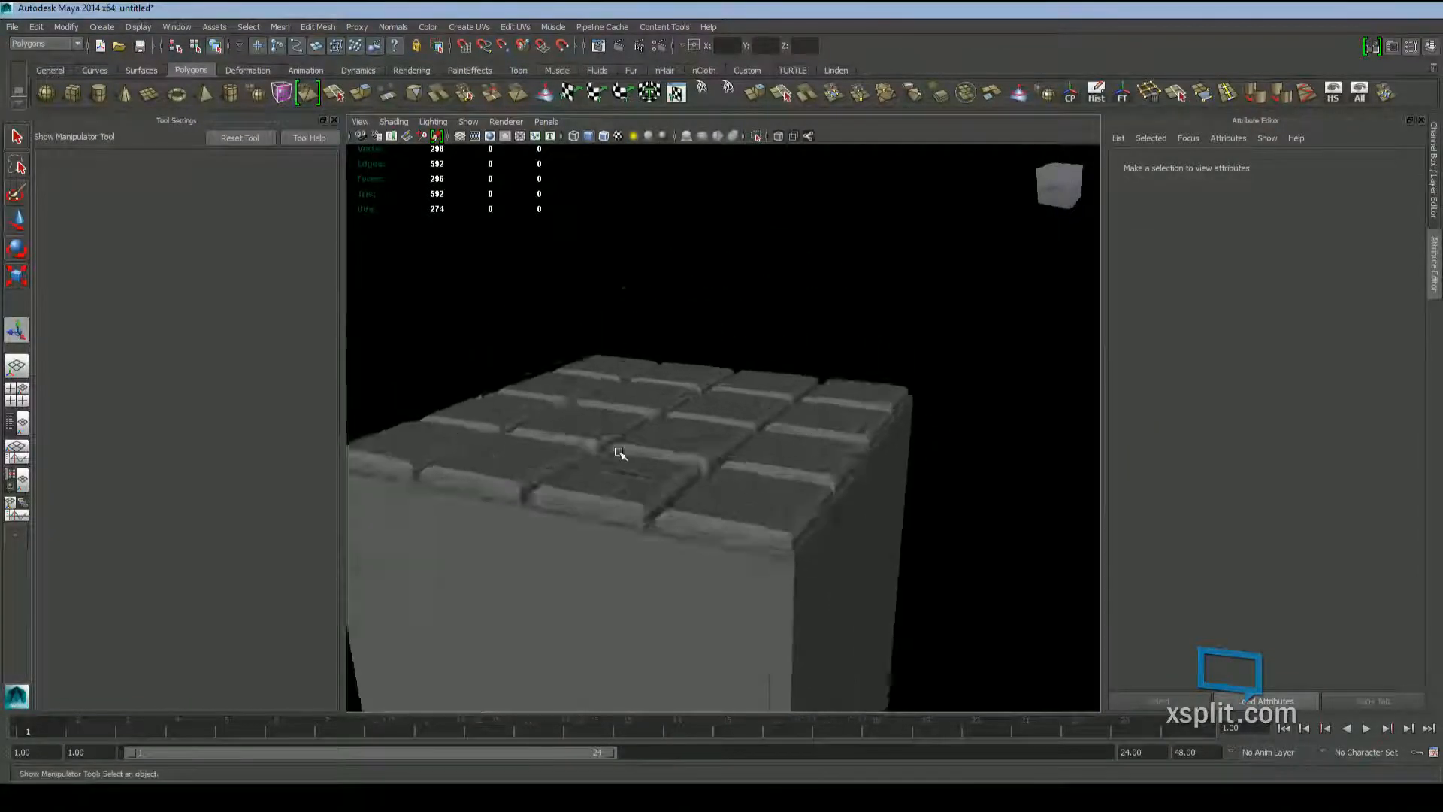
alt+drag(524, 482, 751, 405)
scroll(802, 425, down, 5)
scroll(708, 474, up, 4)
alt+drag(718, 578, 813, 519)
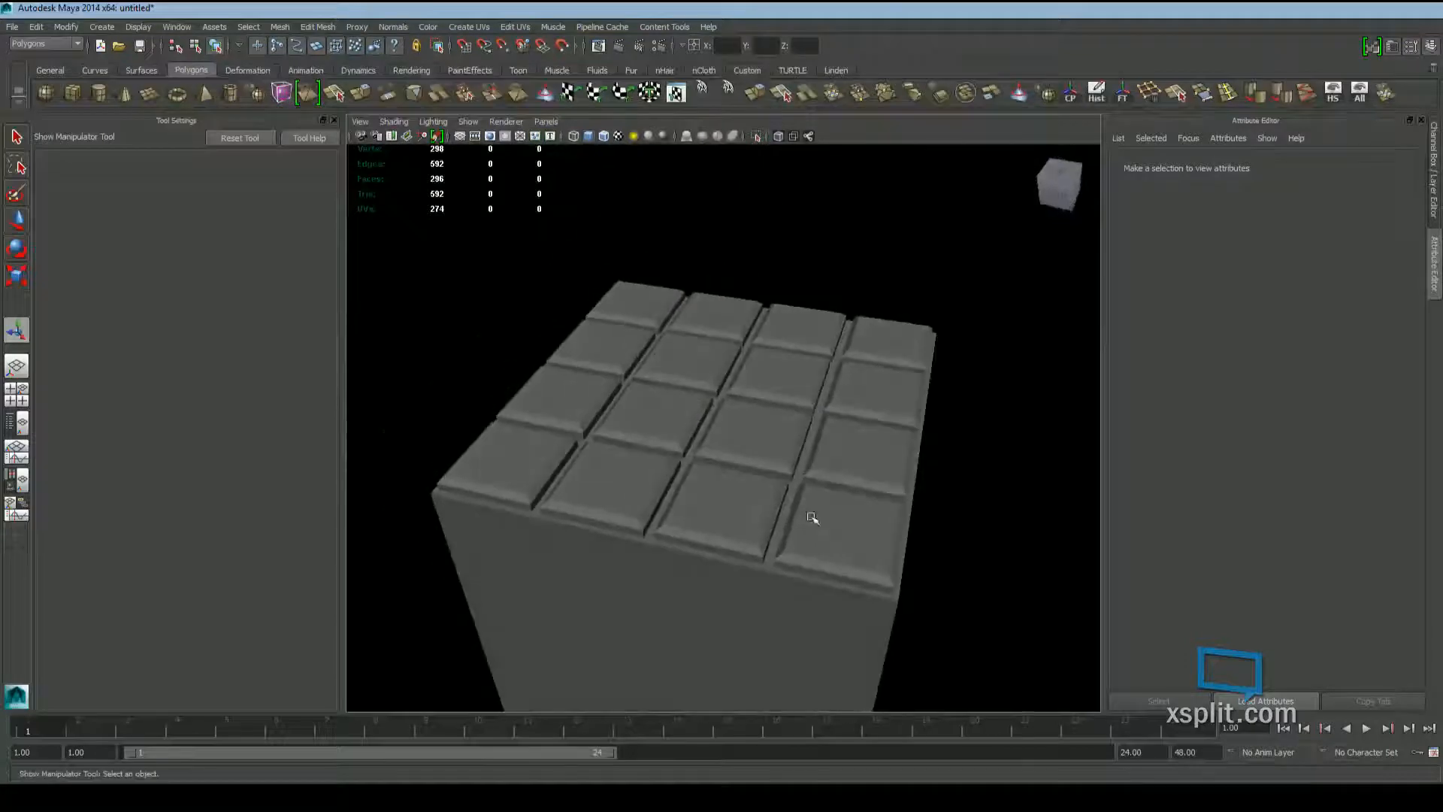
Select the whole cube and start the Split Polygon Tool facing one of its plain subdivided vertical sides
click(676, 505)
alt+drag(676, 506, 879, 501)
alt+drag(631, 504, 863, 385)
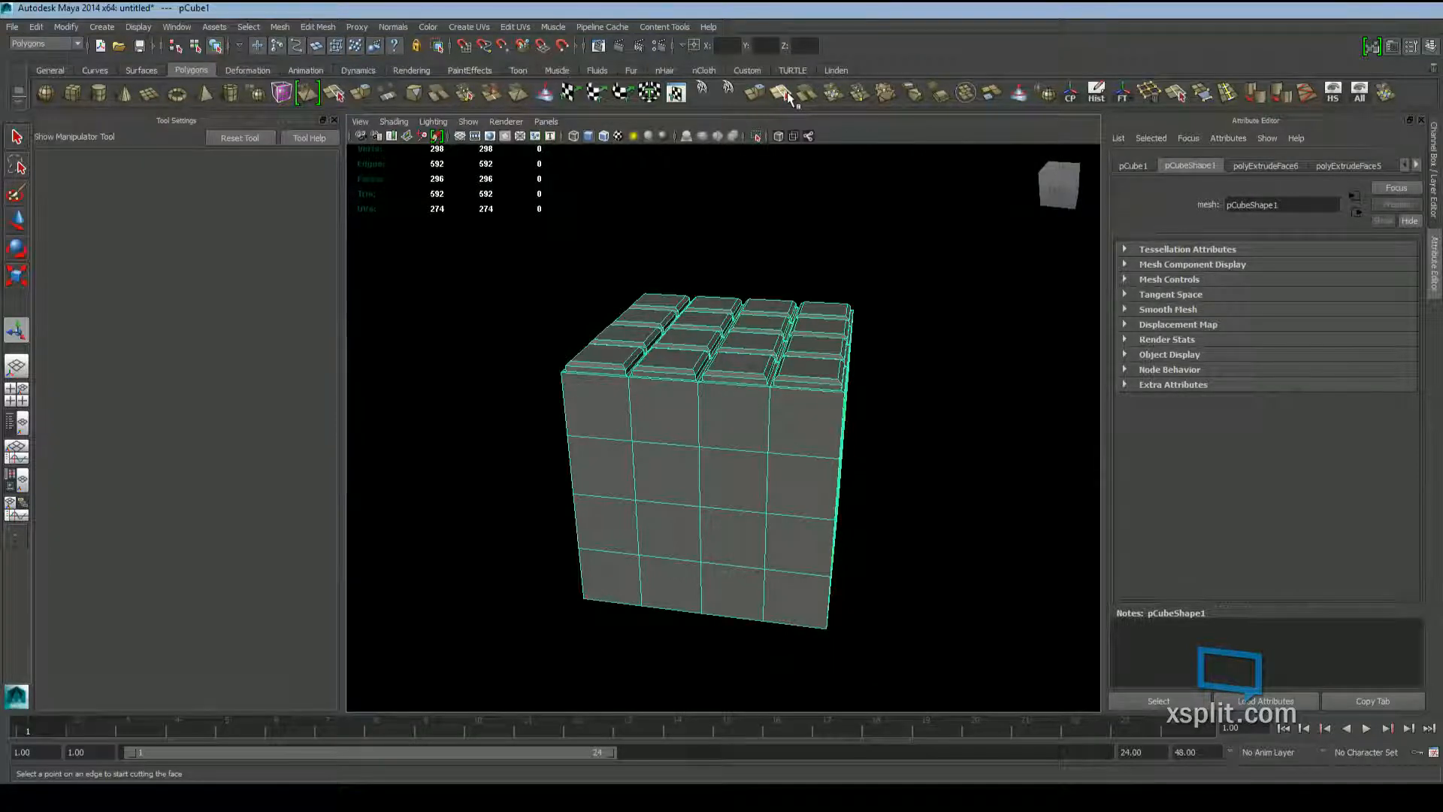
alt+drag(759, 492, 809, 457)
scroll(809, 458, up, 5)
alt+middle_drag(809, 458, 788, 436)
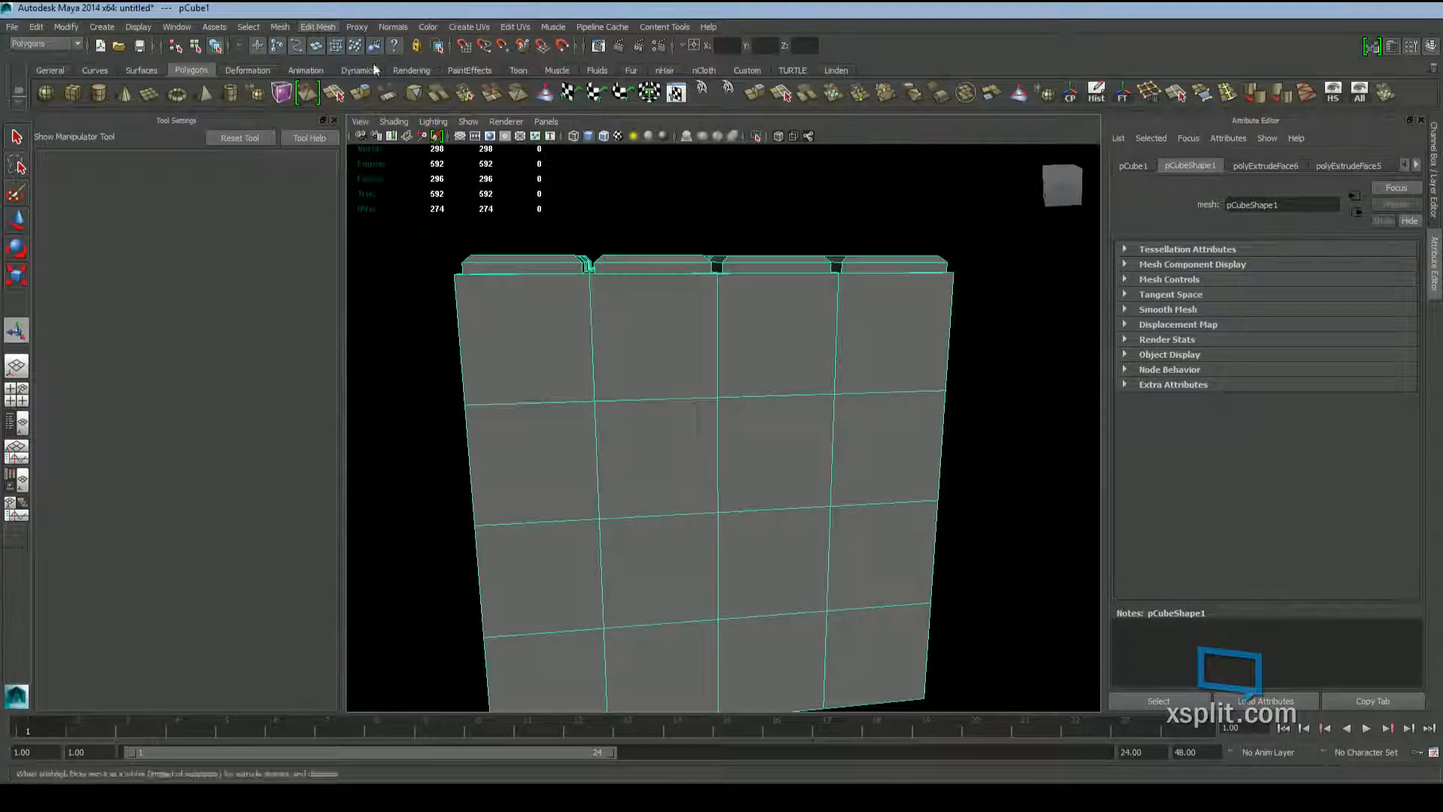
click(413, 168)
alt+drag(713, 374, 686, 396)
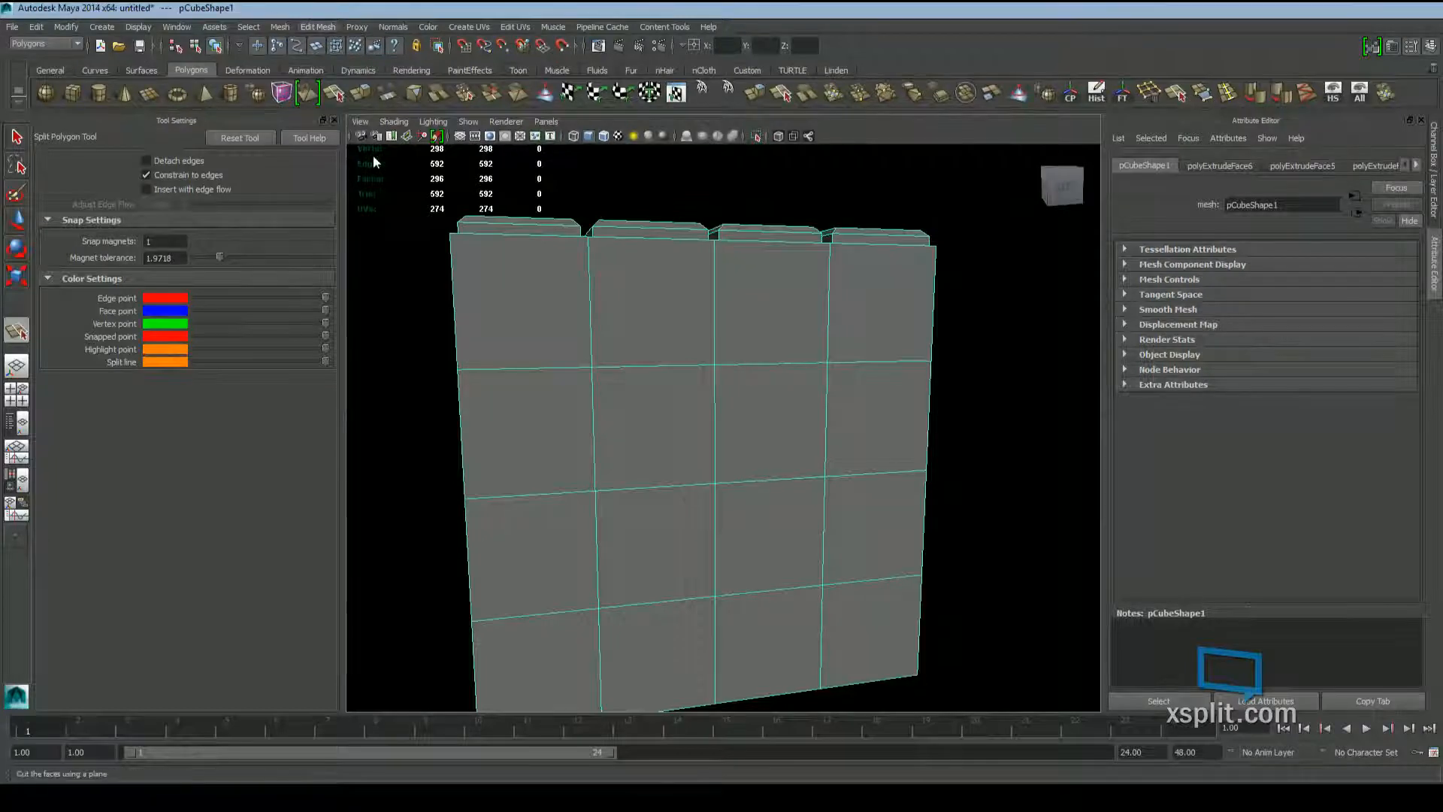
alt+drag(908, 417, 815, 410)
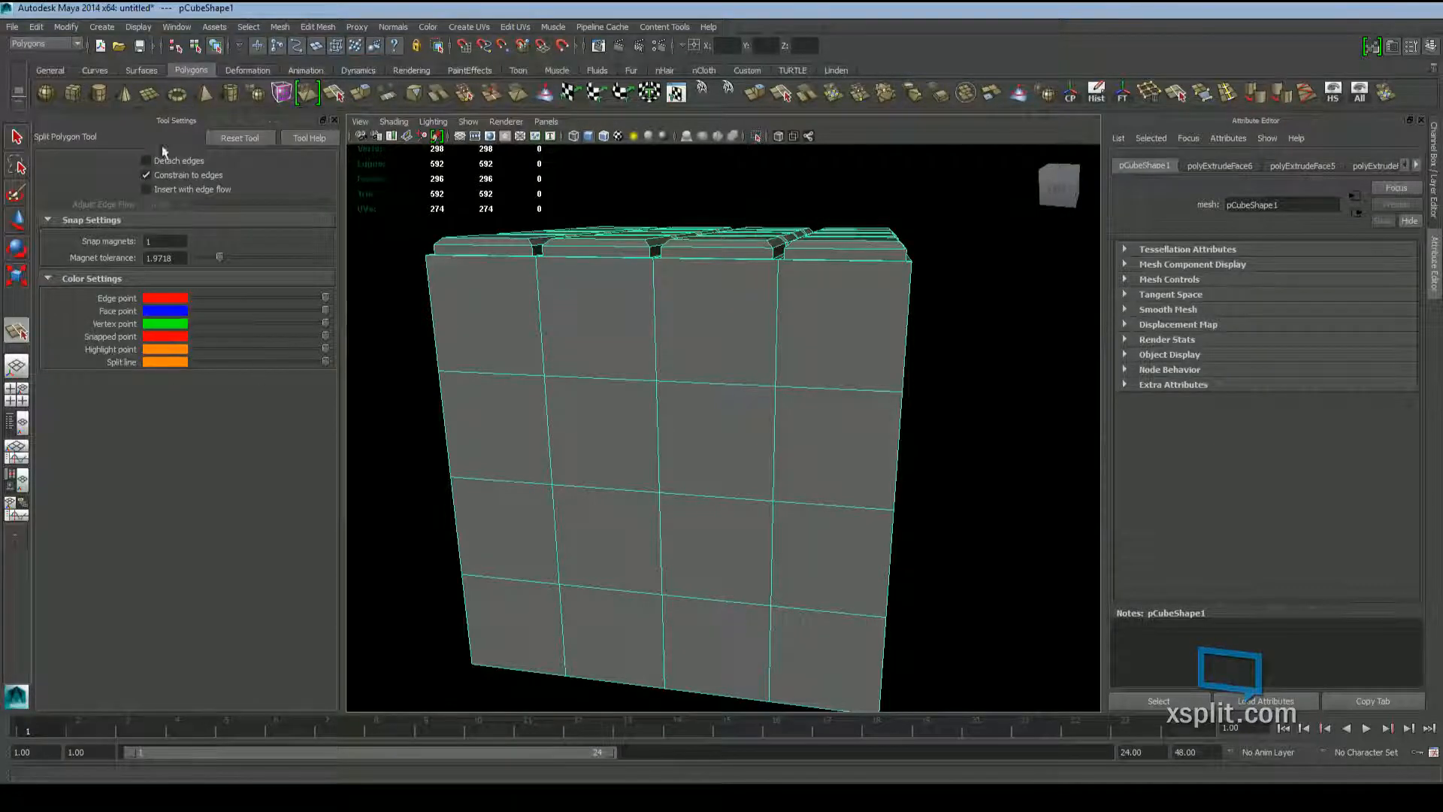
alt+drag(609, 483, 607, 480)
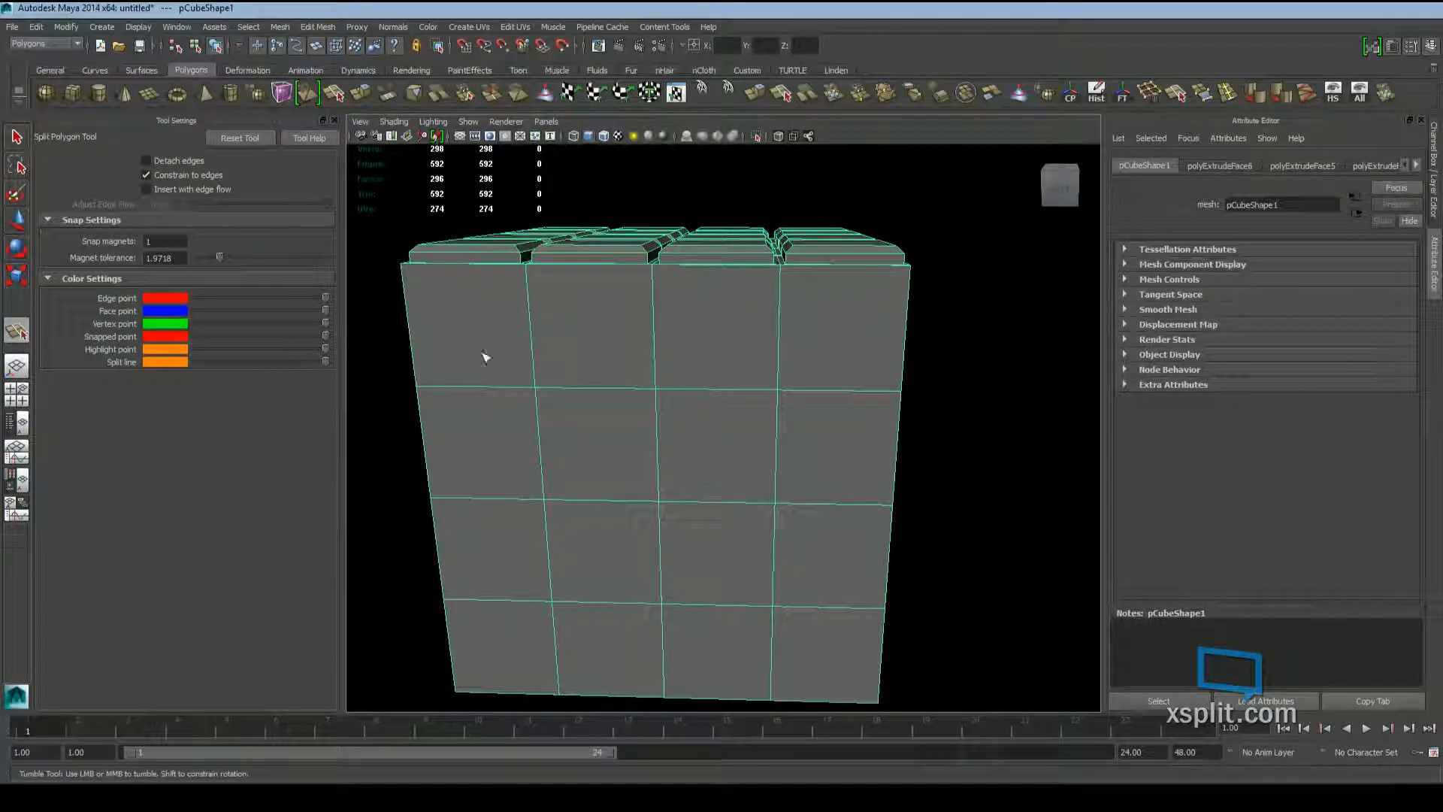
Set the split tool's magnet tolerance to 6.7052 and test how points snap along the edges of the cube's side
click(778, 396)
drag(693, 521, 667, 518)
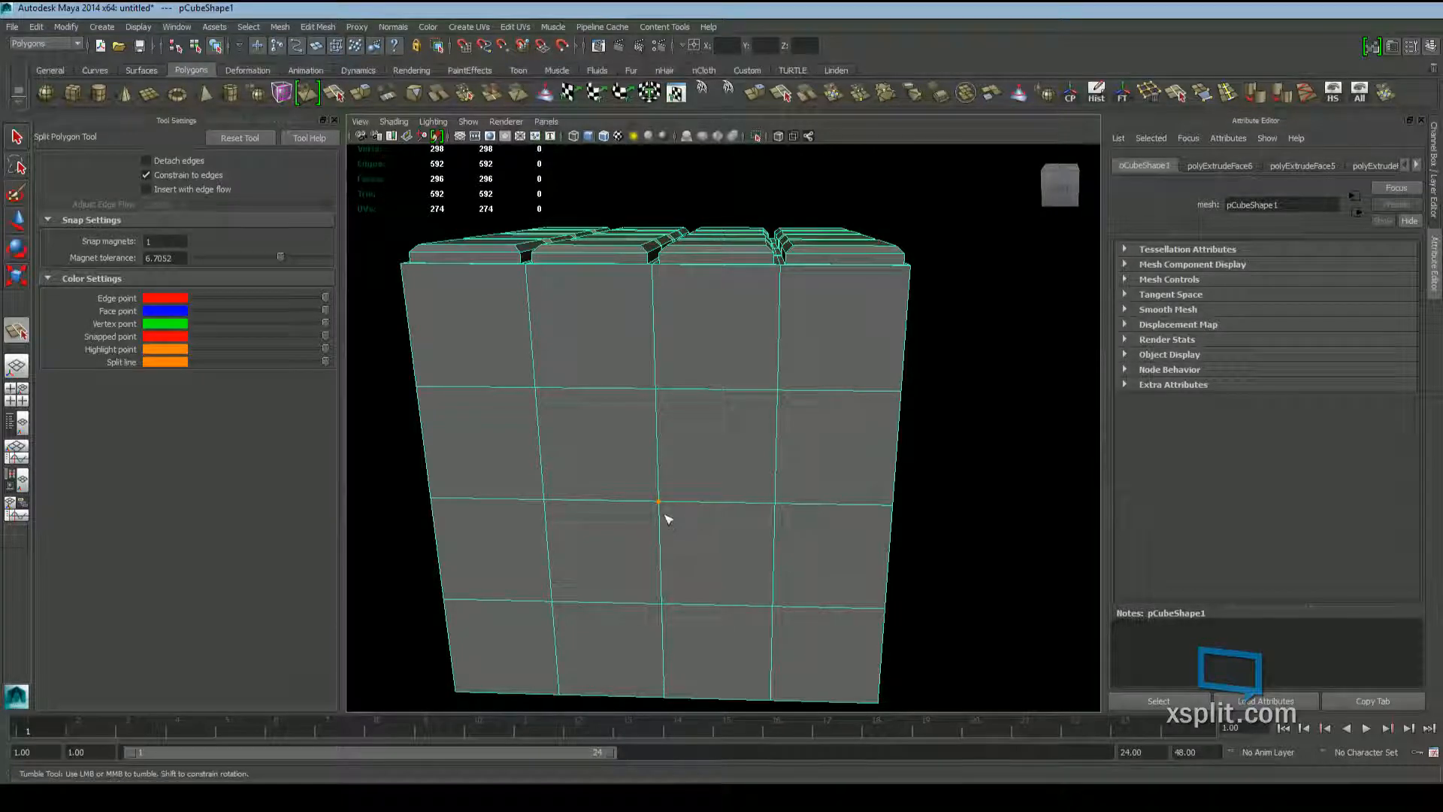
drag(804, 505, 805, 418)
drag(644, 475, 657, 381)
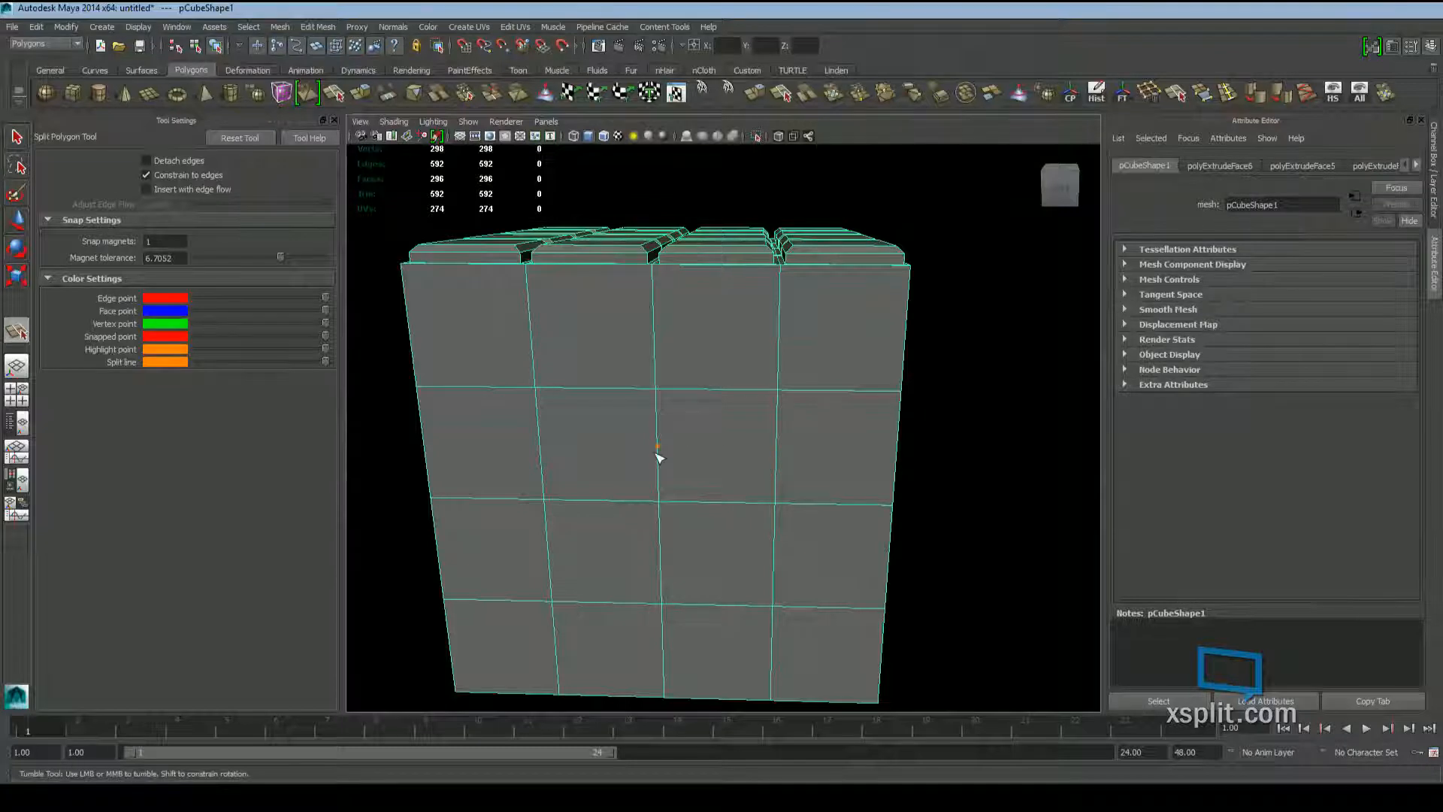
Split the cube's vertical side along a zigzag through grid vertices, starting one row below the top and running down to the bottom edge
click(656, 398)
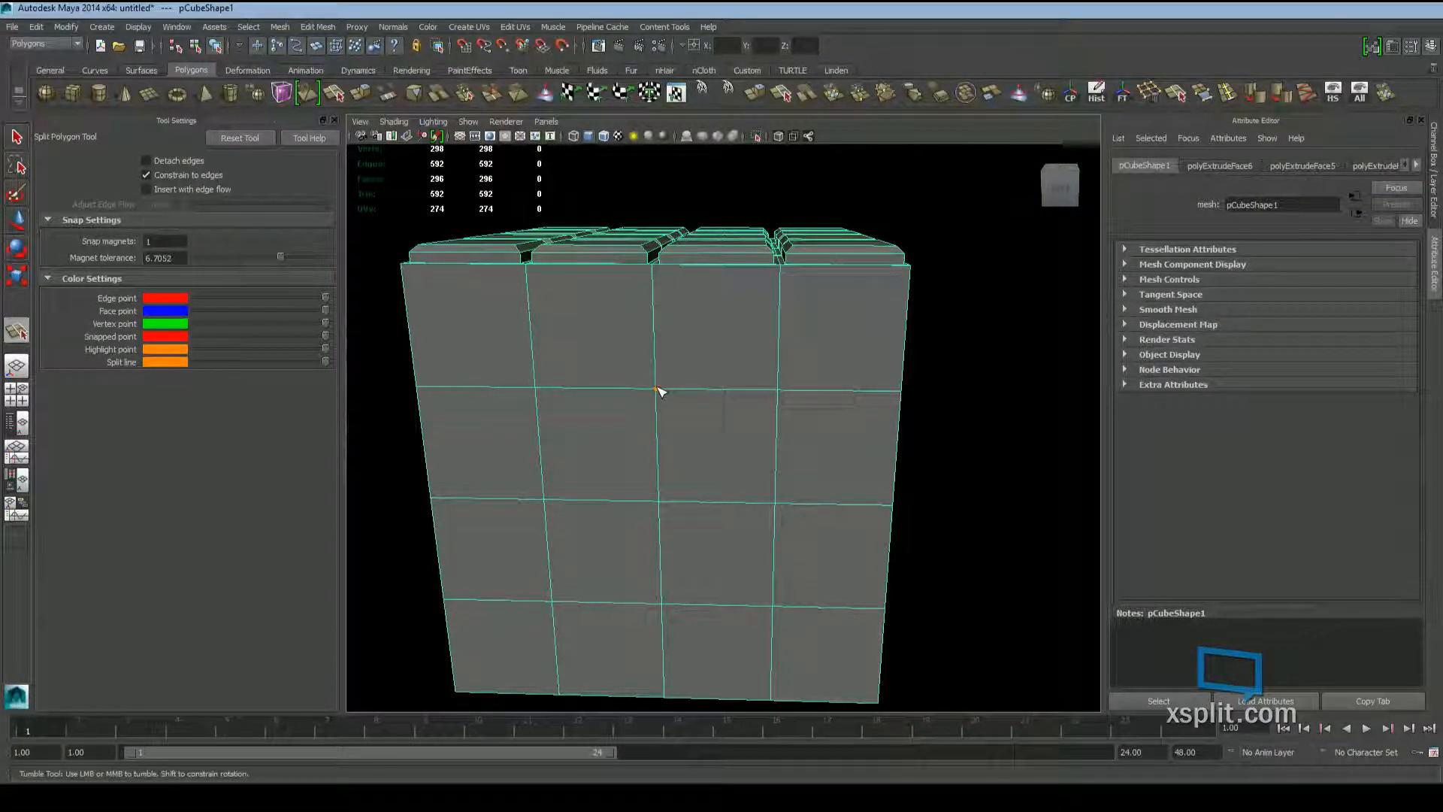
drag(682, 446, 779, 514)
click(845, 601)
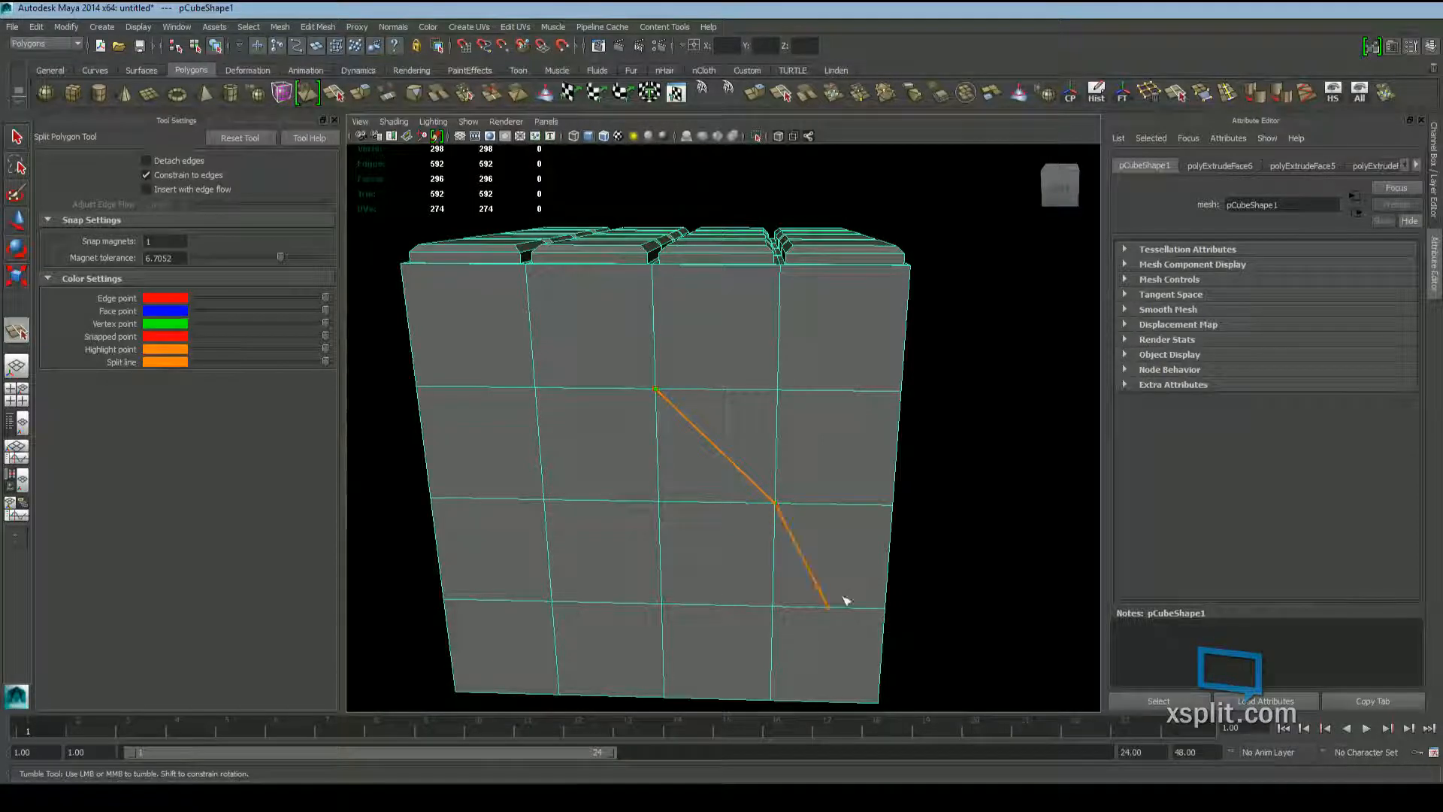
drag(839, 625, 669, 611)
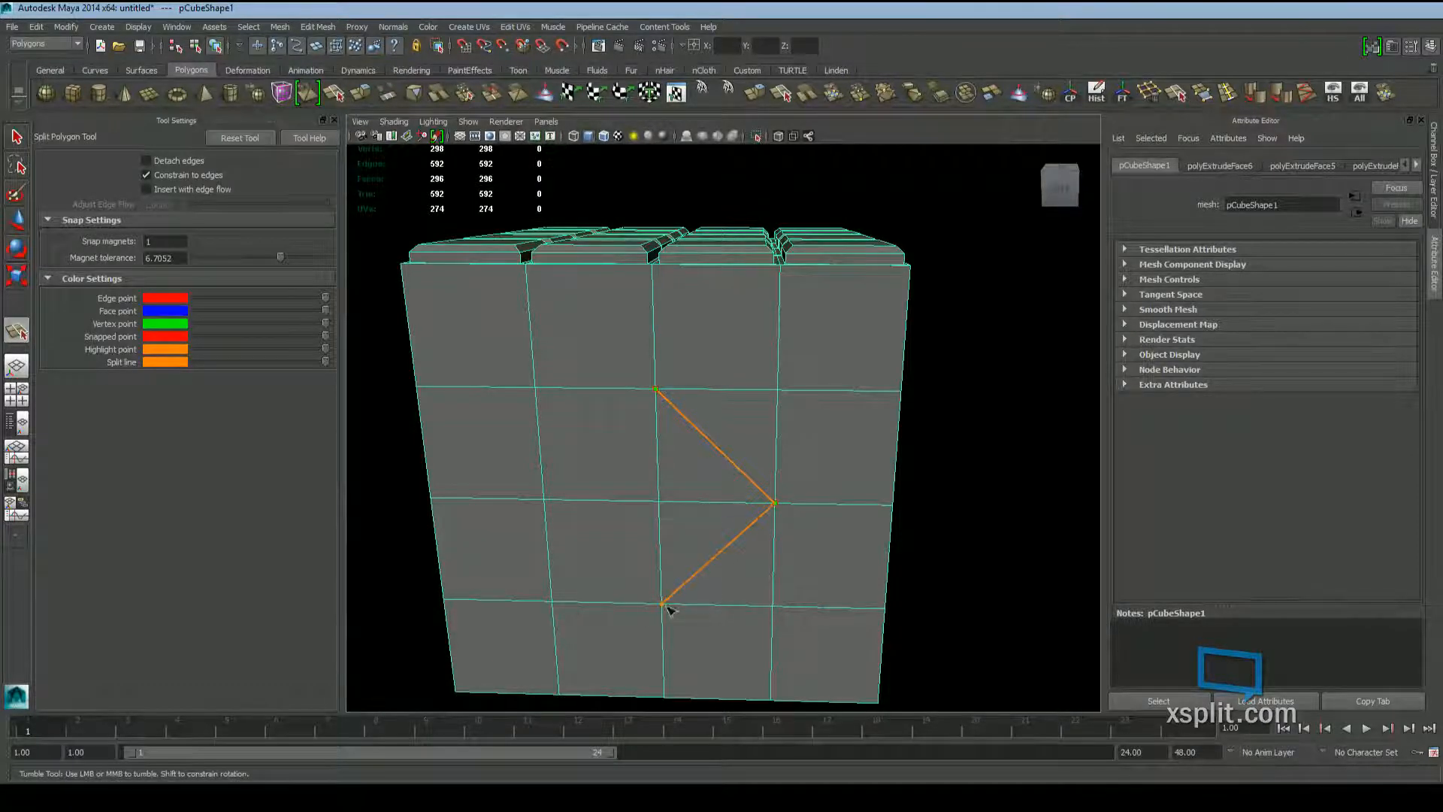
click(761, 688)
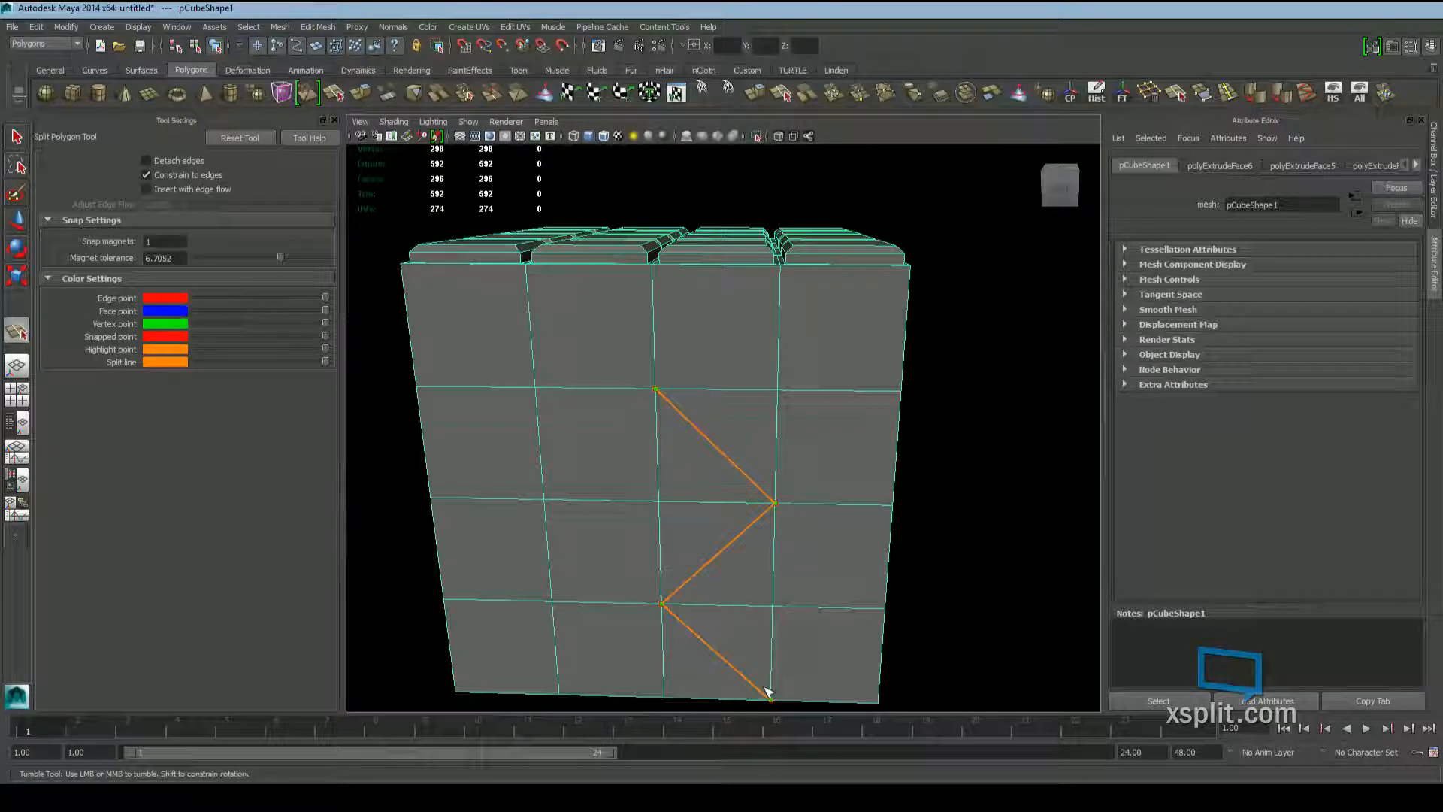
click(872, 620)
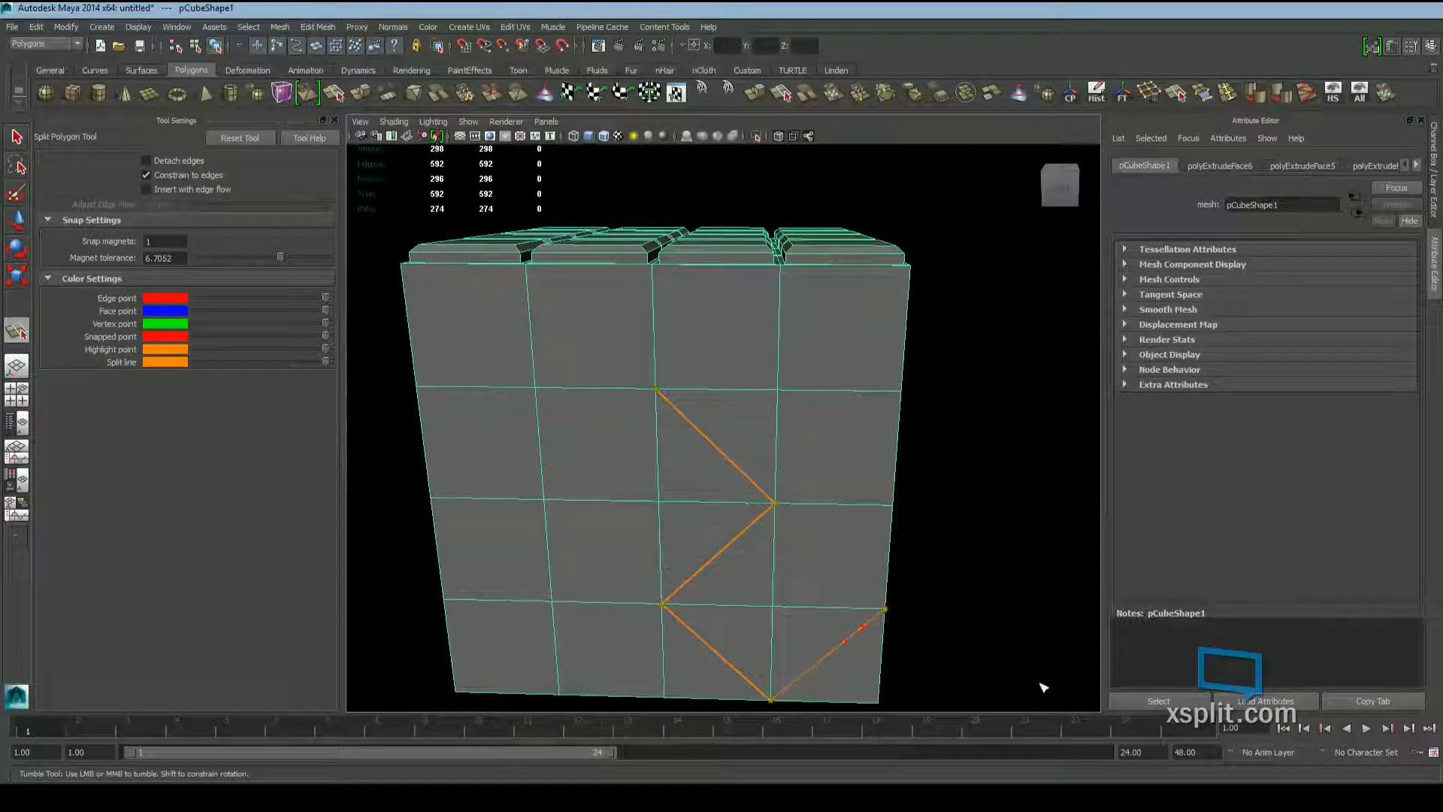
key(Return)
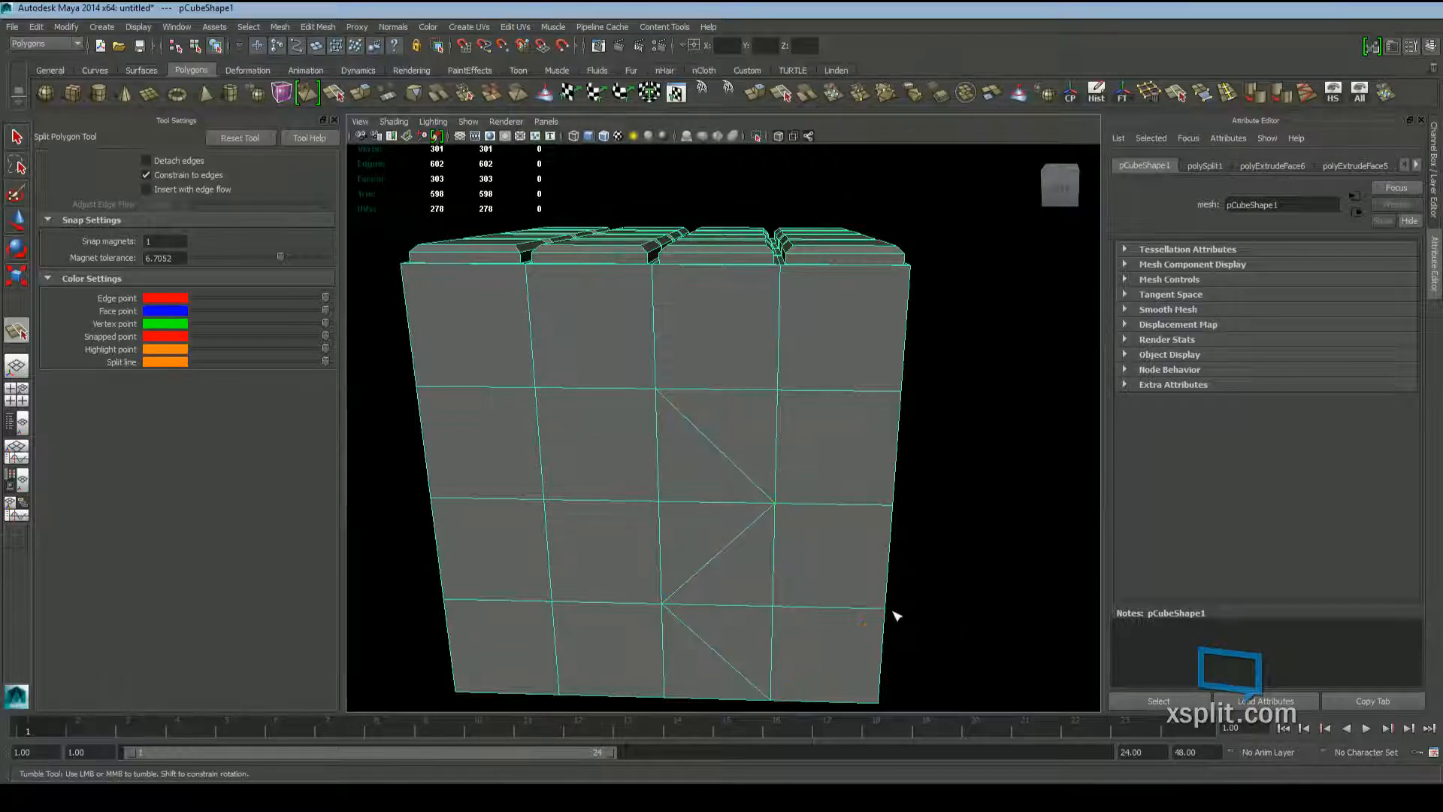
Split the same side from its central vertex to the midpoint of the upper edge in the adjacent column and inspect the cut
alt+drag(897, 615, 893, 484)
alt+drag(915, 517, 892, 593)
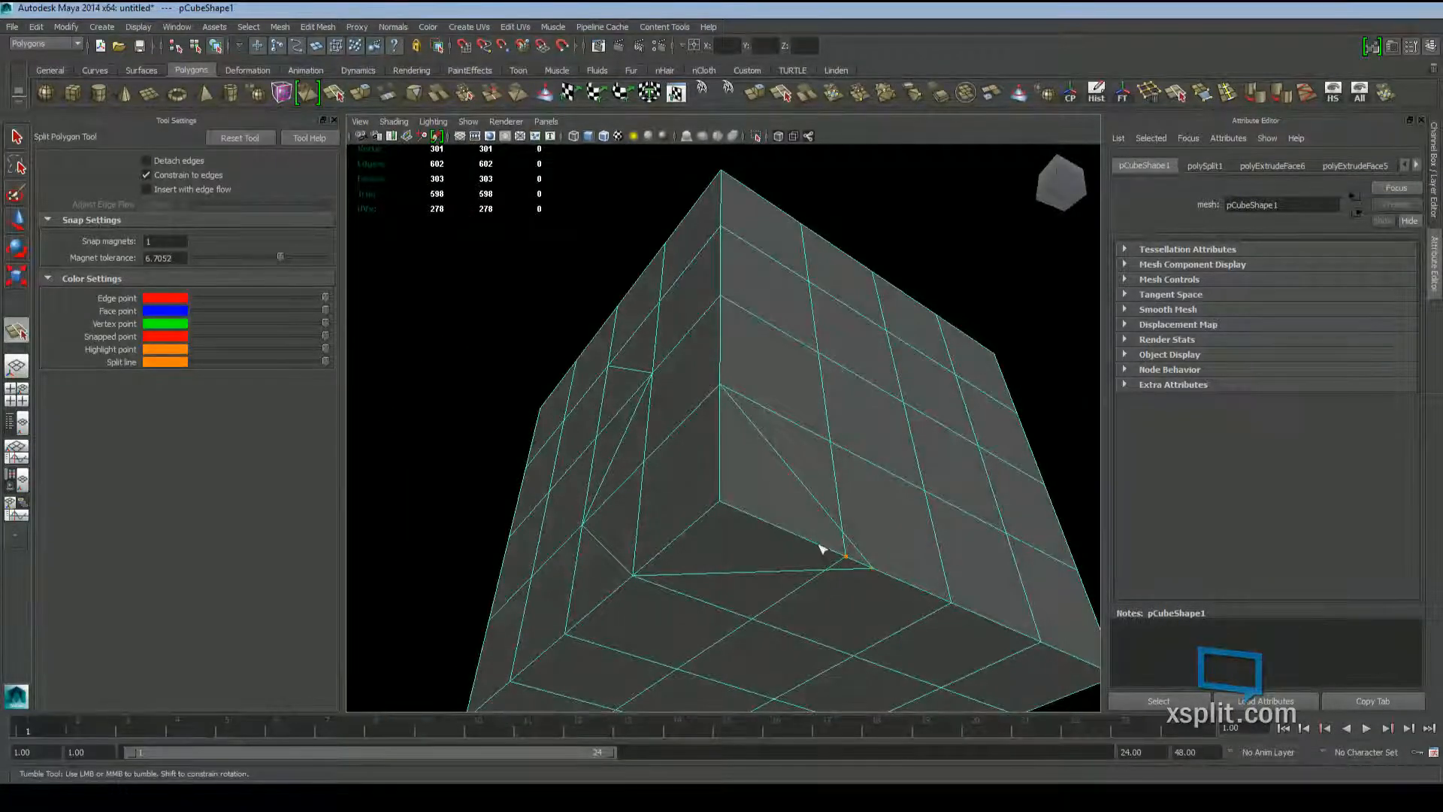
alt+drag(819, 547, 852, 434)
click(678, 475)
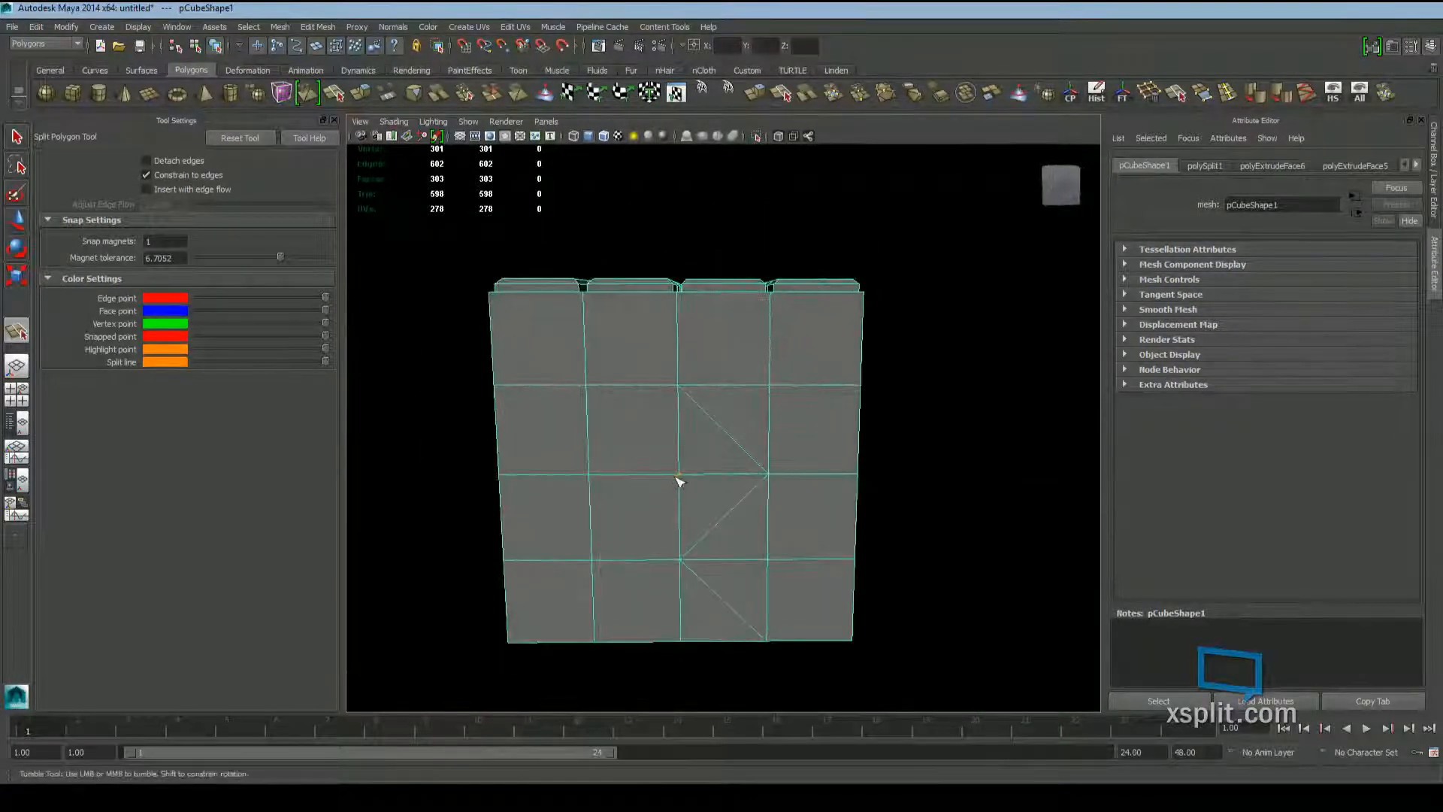
click(637, 315)
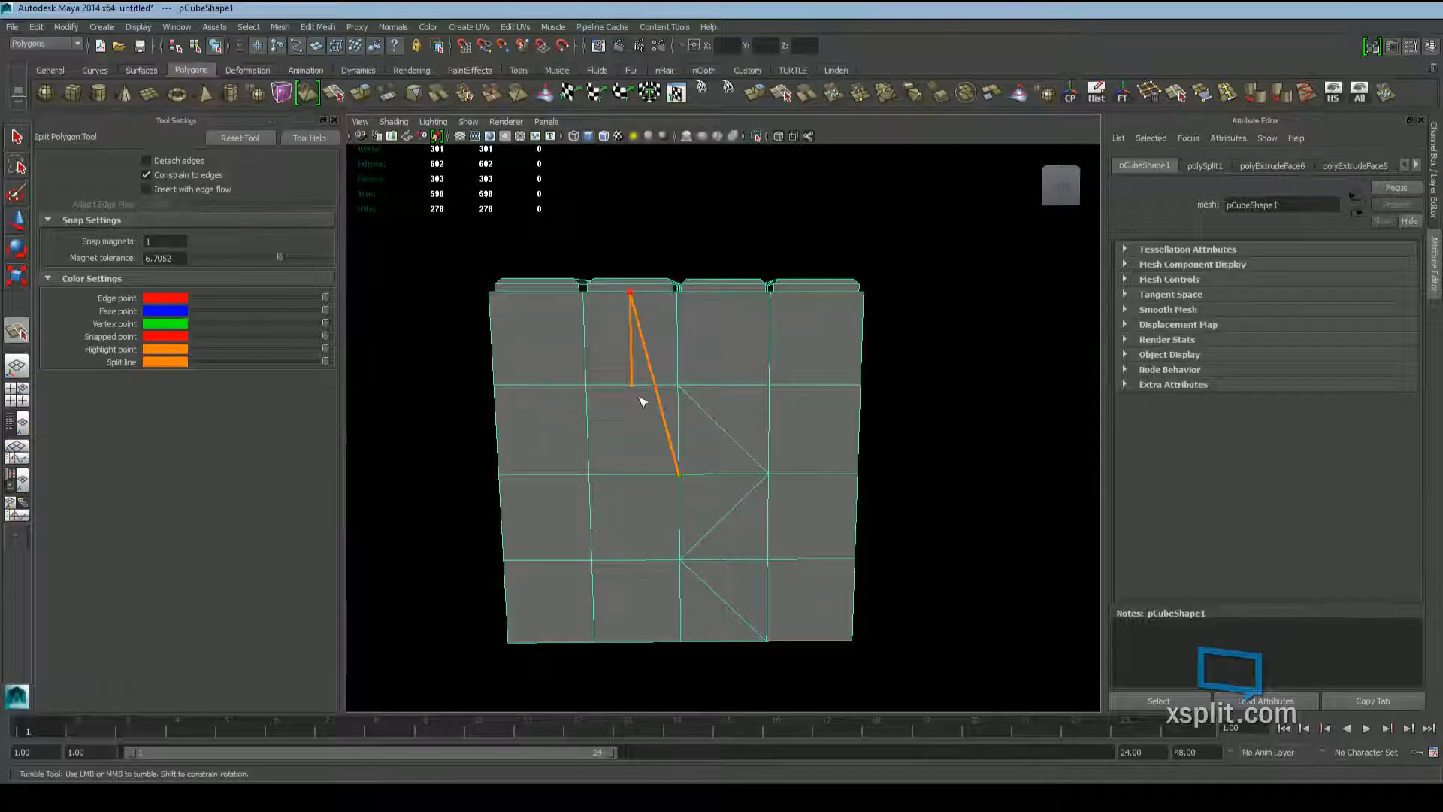
key(Return)
alt+right_drag(661, 421, 701, 468)
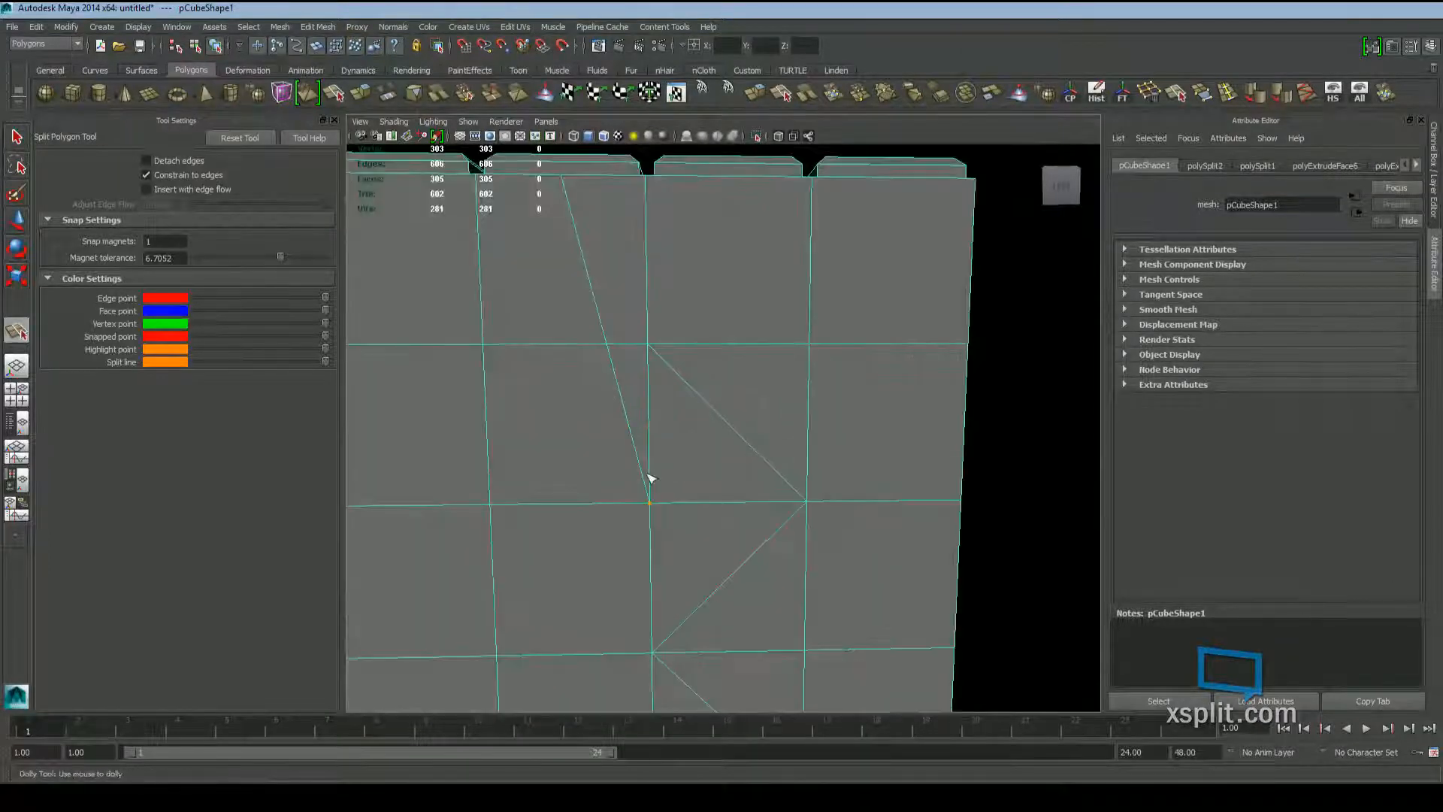
alt+drag(562, 181, 808, 493)
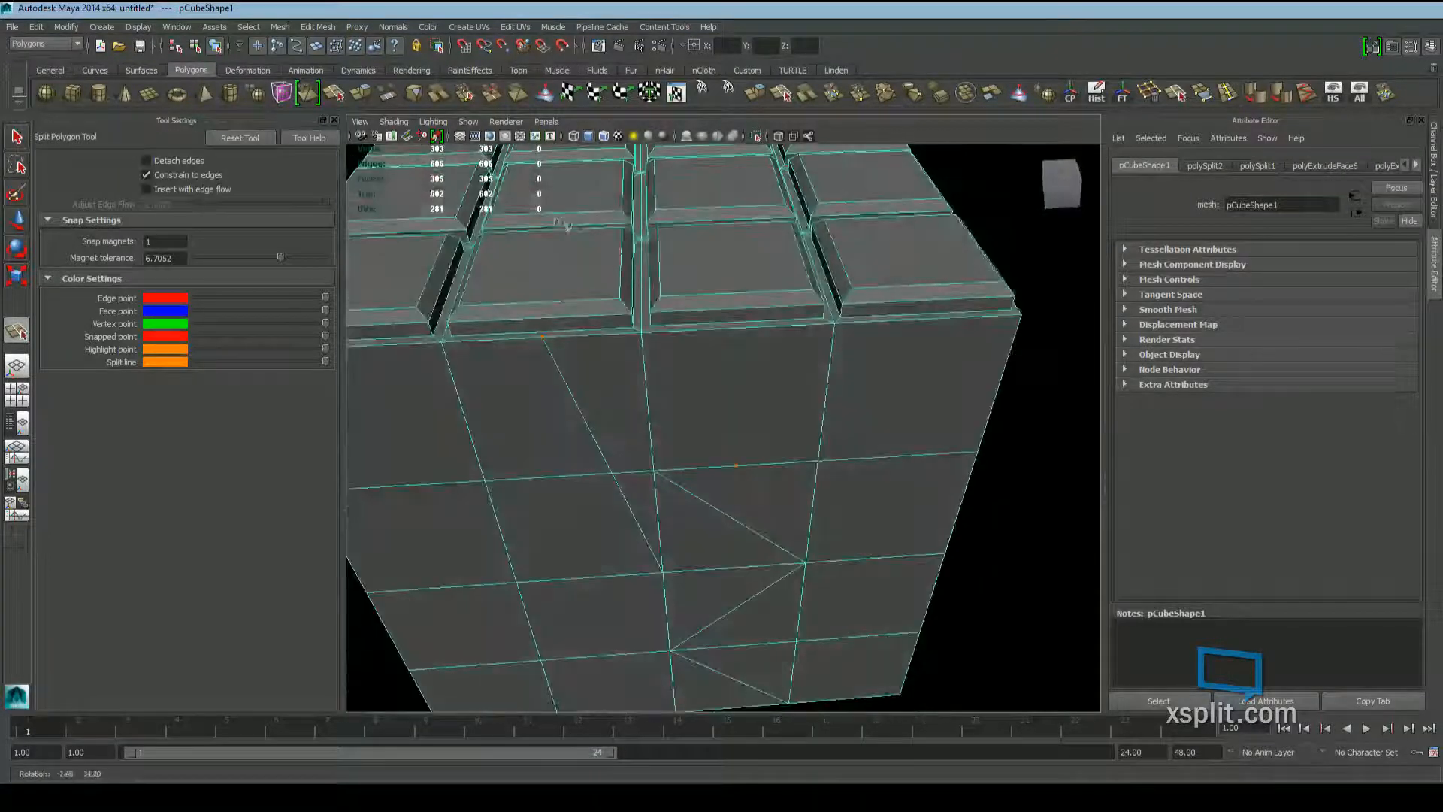
alt+middle_drag(810, 495, 853, 485)
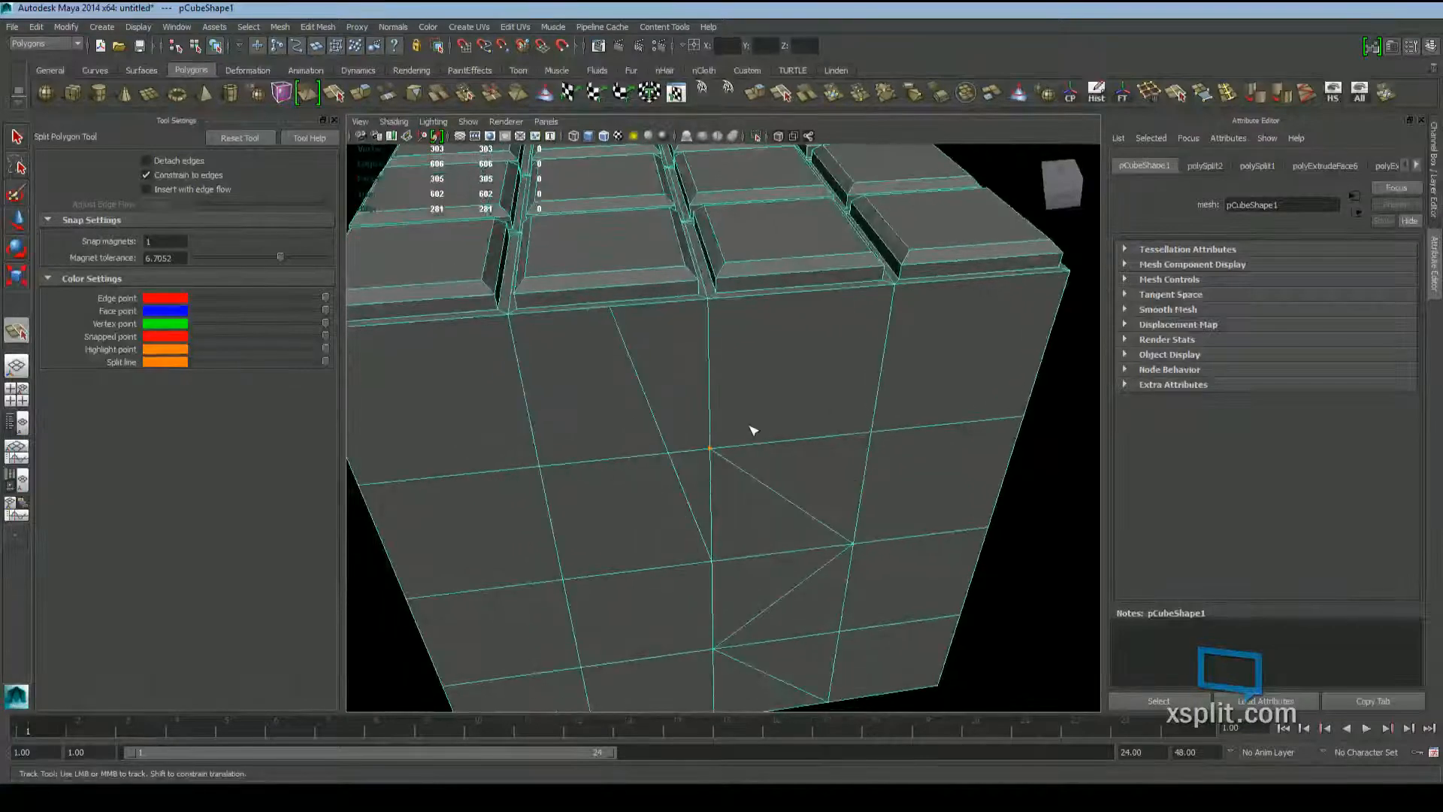
Delete the upper segment of the slanted cut, the edge crossing the top row of faces on the cube's side
alt+drag(752, 429, 786, 442)
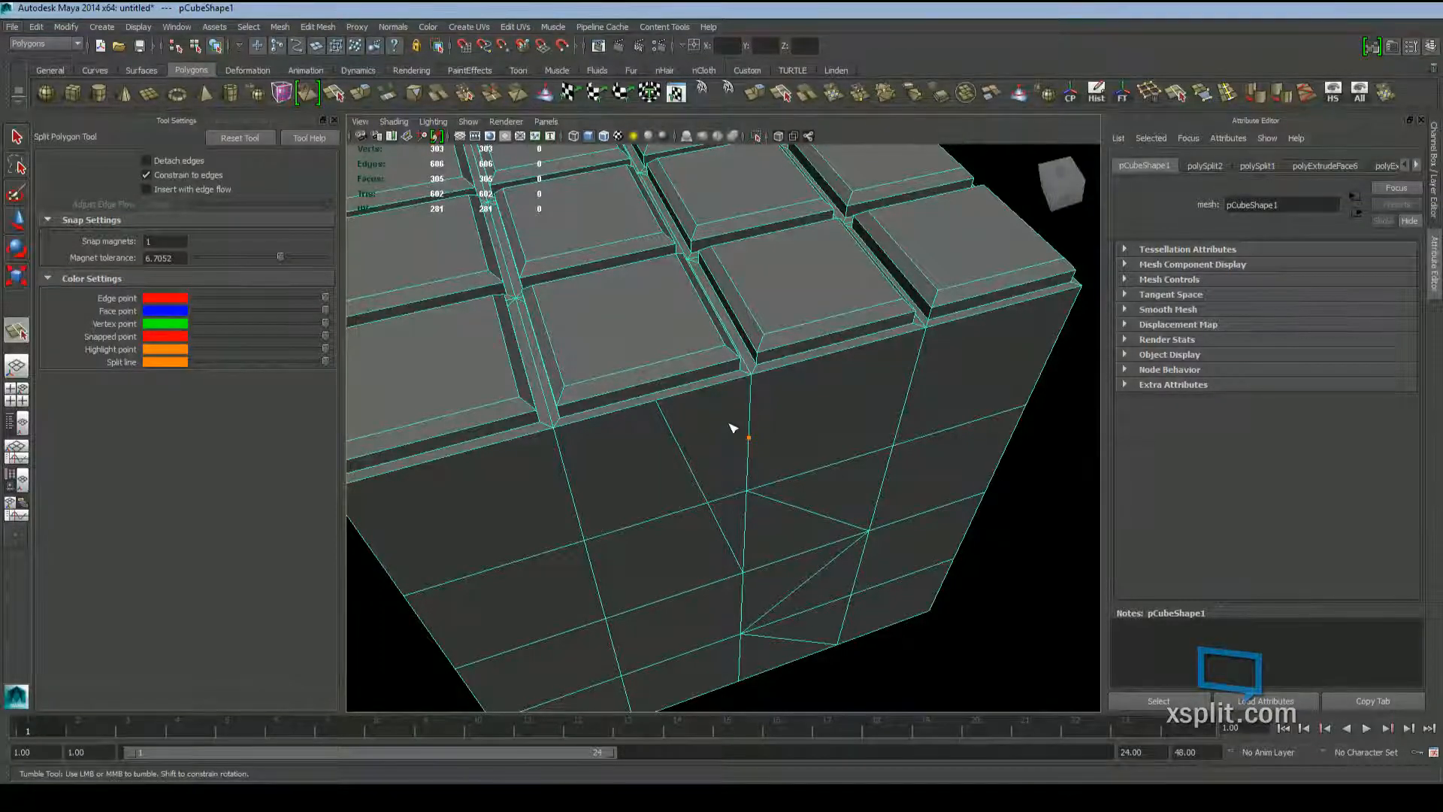
alt+drag(824, 447, 783, 444)
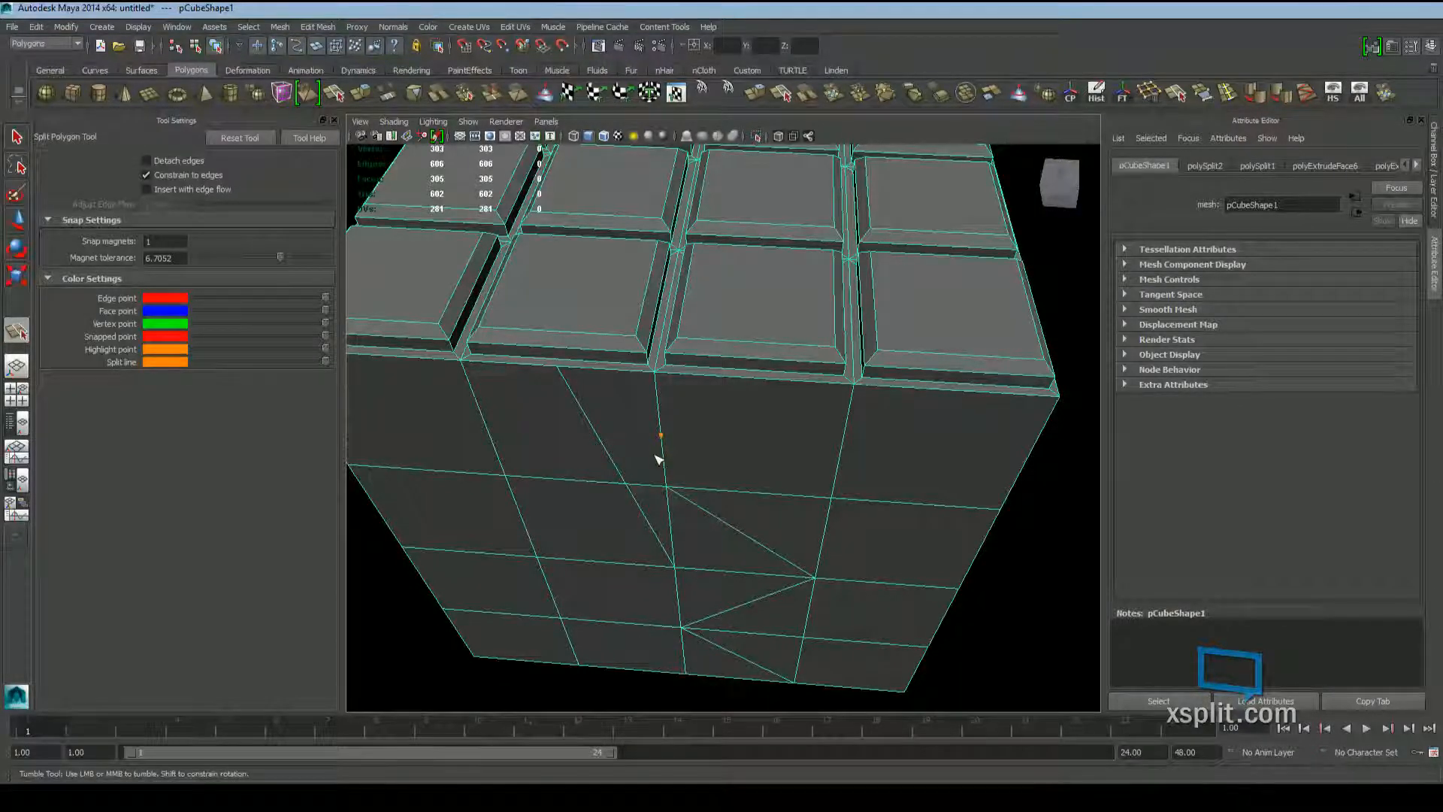
key(q)
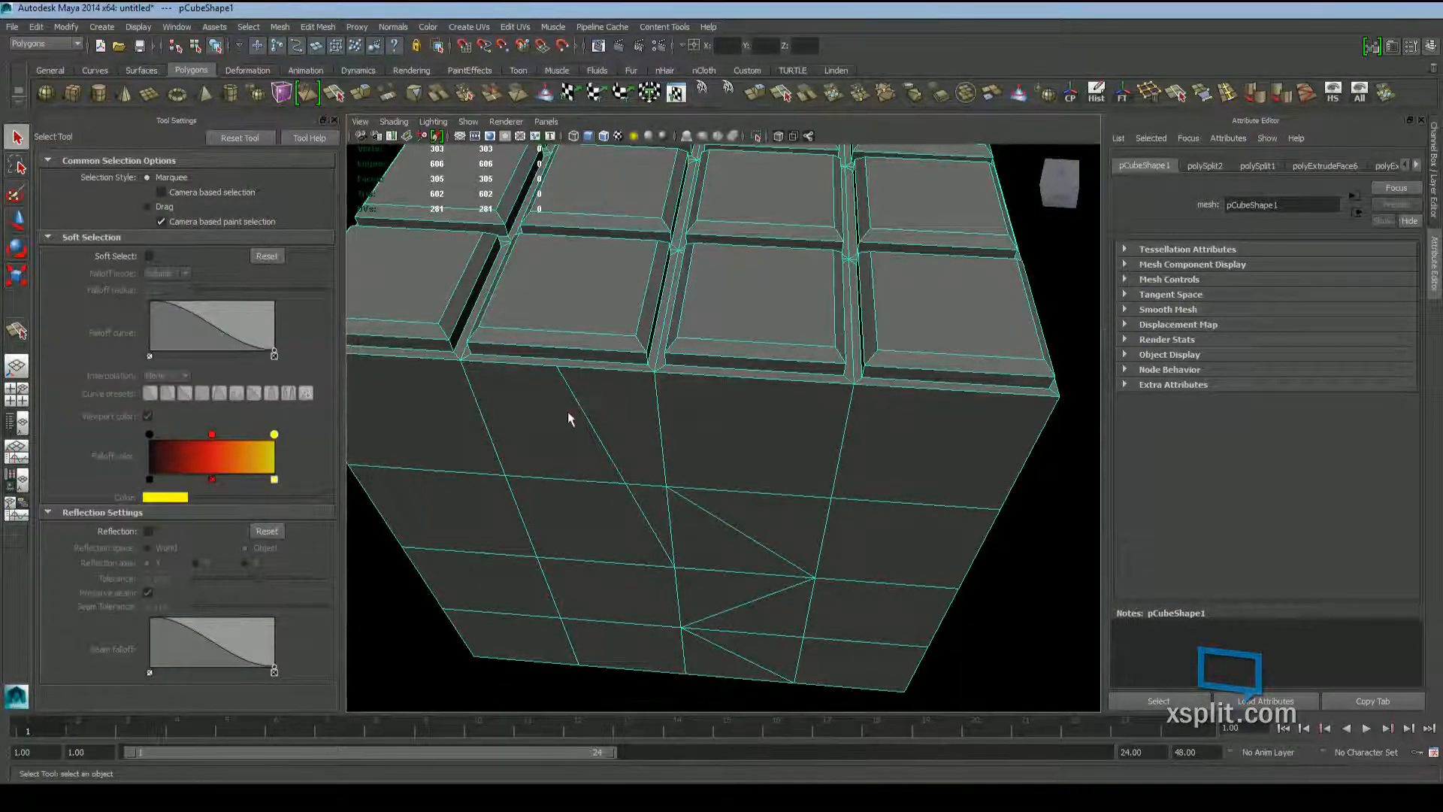
key(F10)
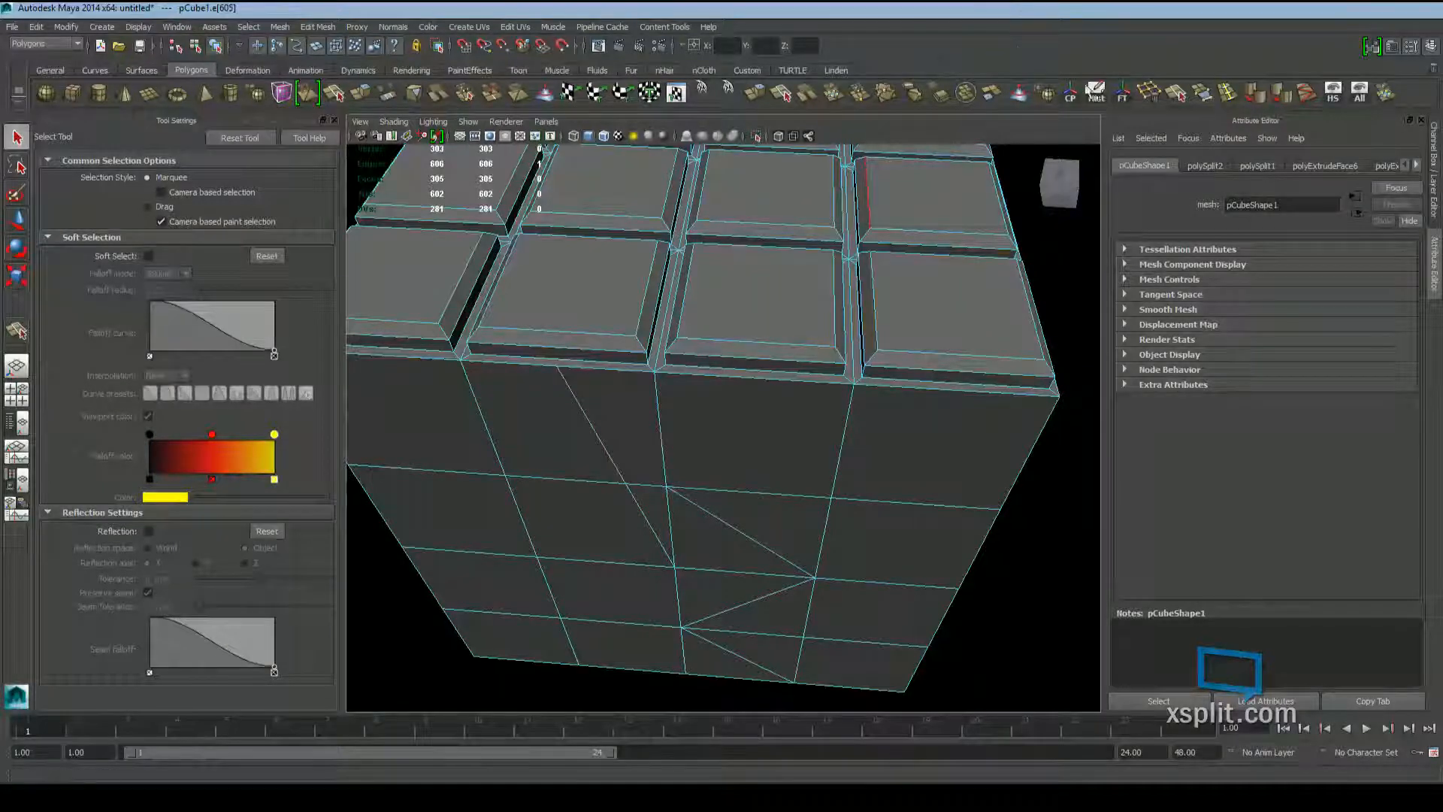
key(t)
alt+drag(639, 421, 672, 513)
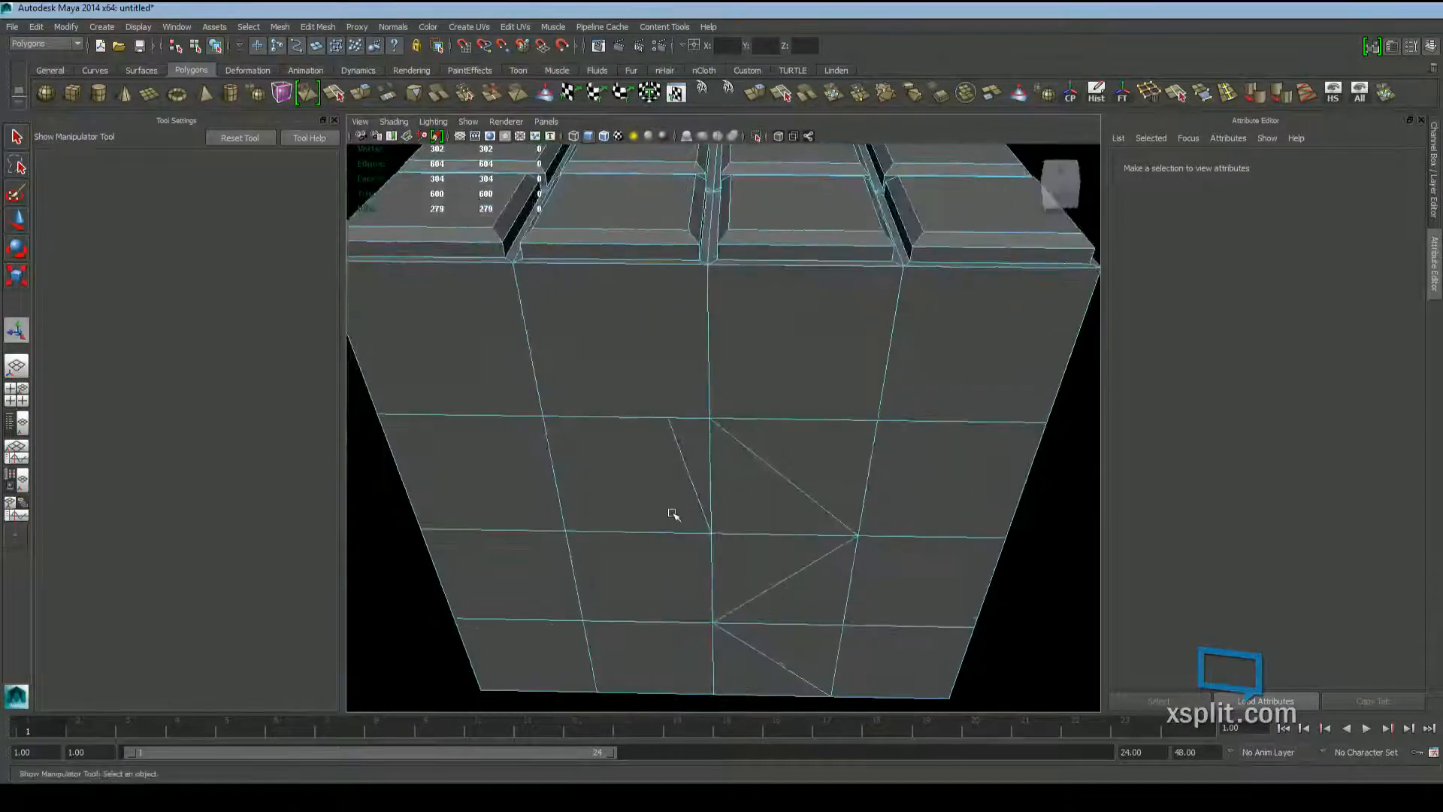
scroll(672, 513, down, 3)
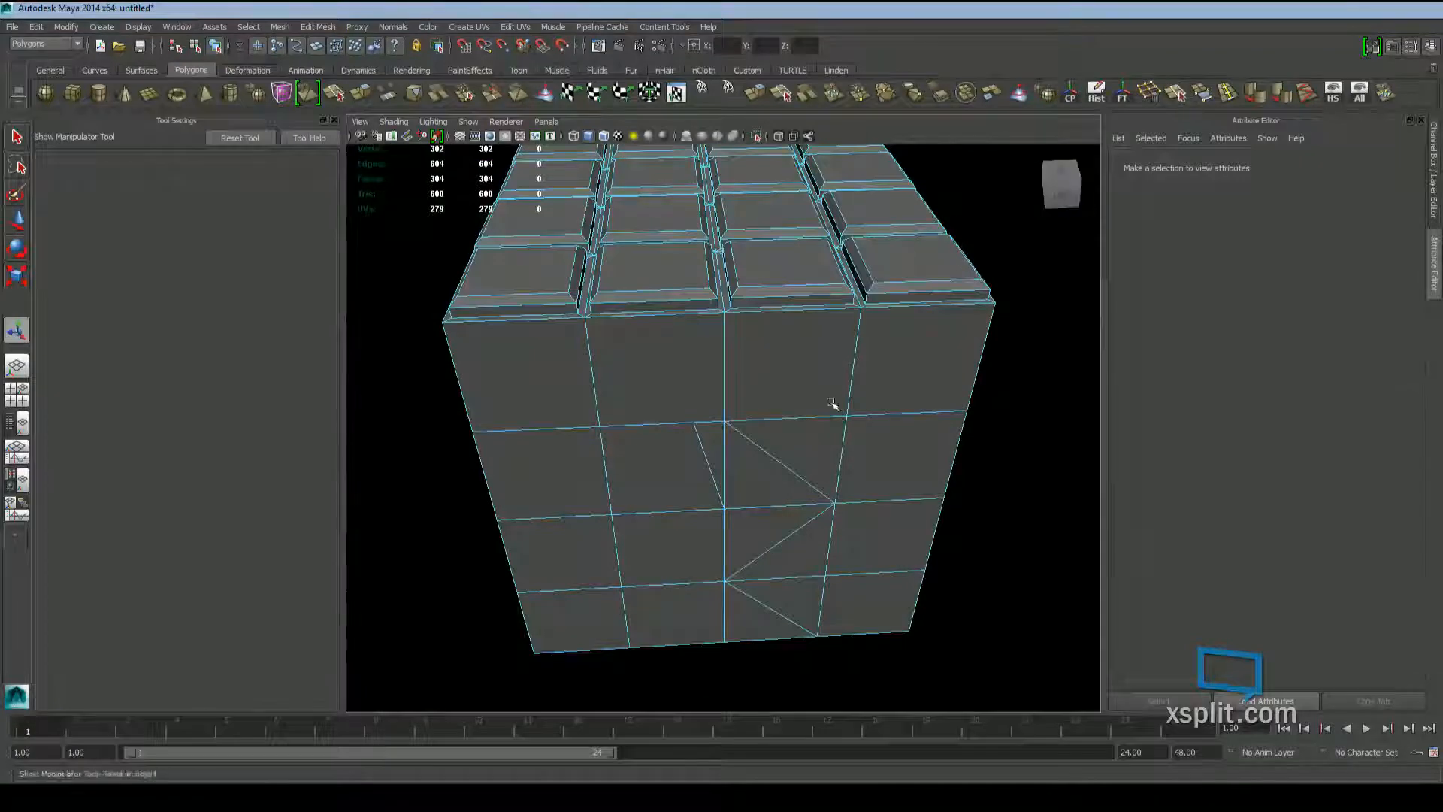
Split the outer column from the middle of its bottom edge up the cube's side, over the bevel, to the corner tile's far inner corner
key(g)
click(586, 651)
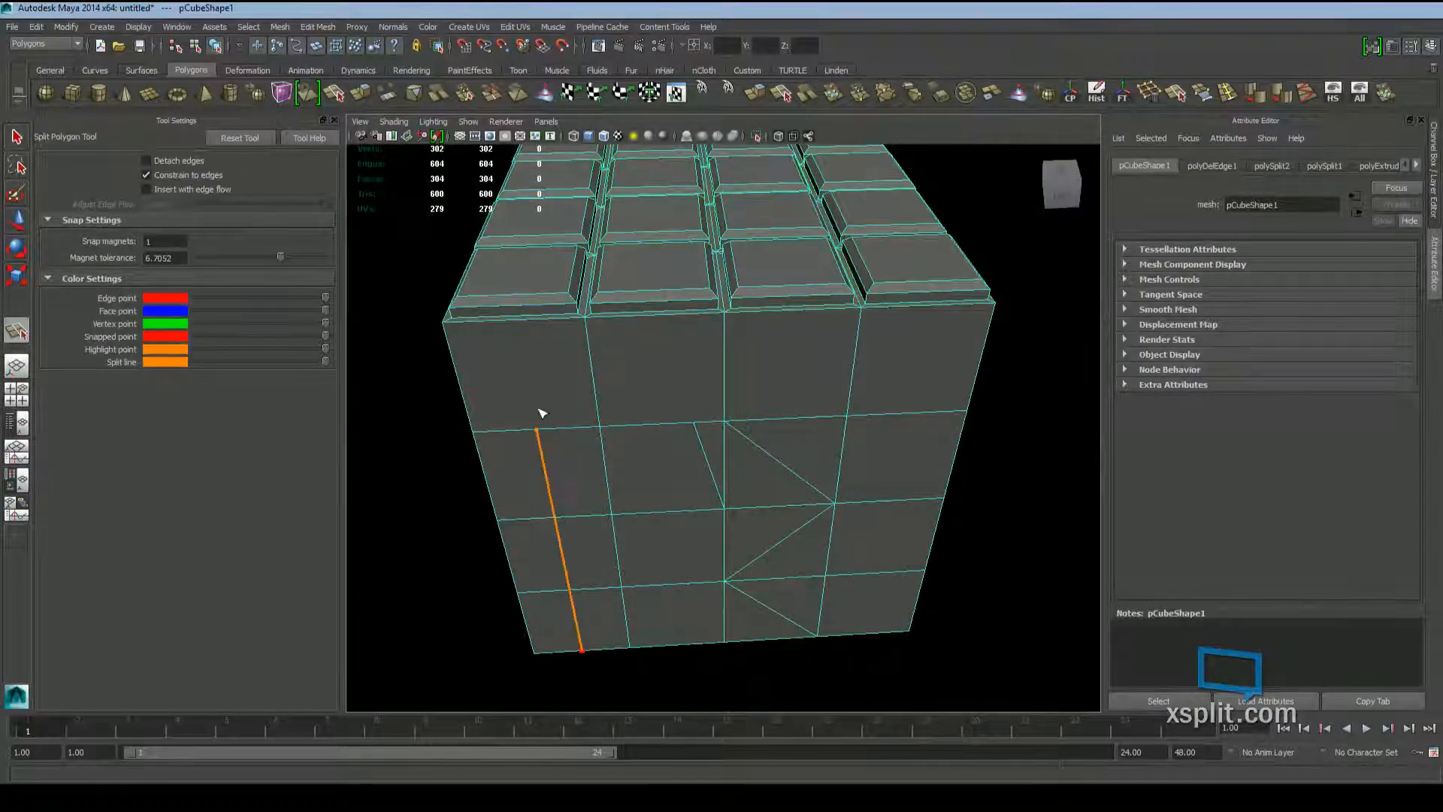
alt+drag(541, 413, 673, 477)
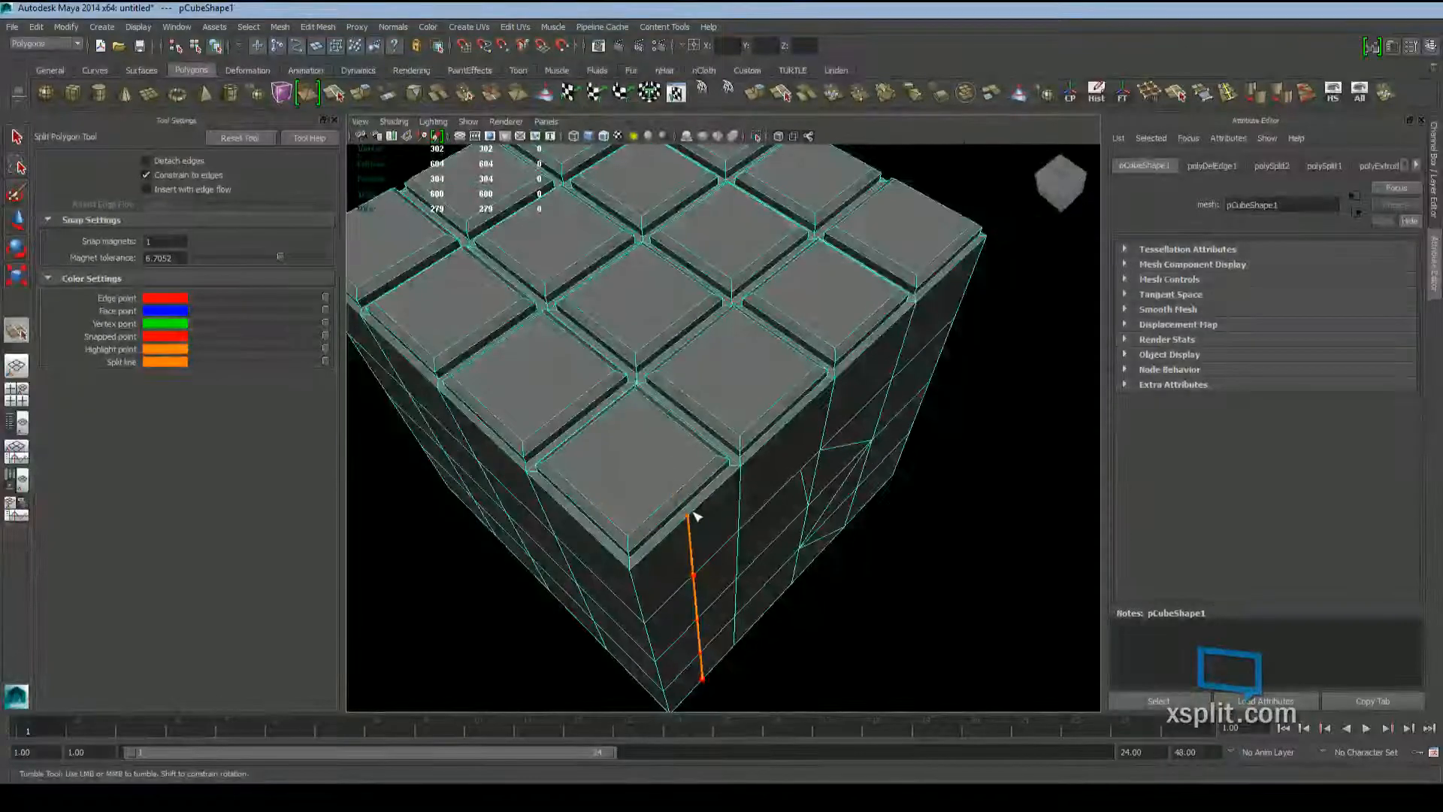
alt+drag(634, 526, 689, 441)
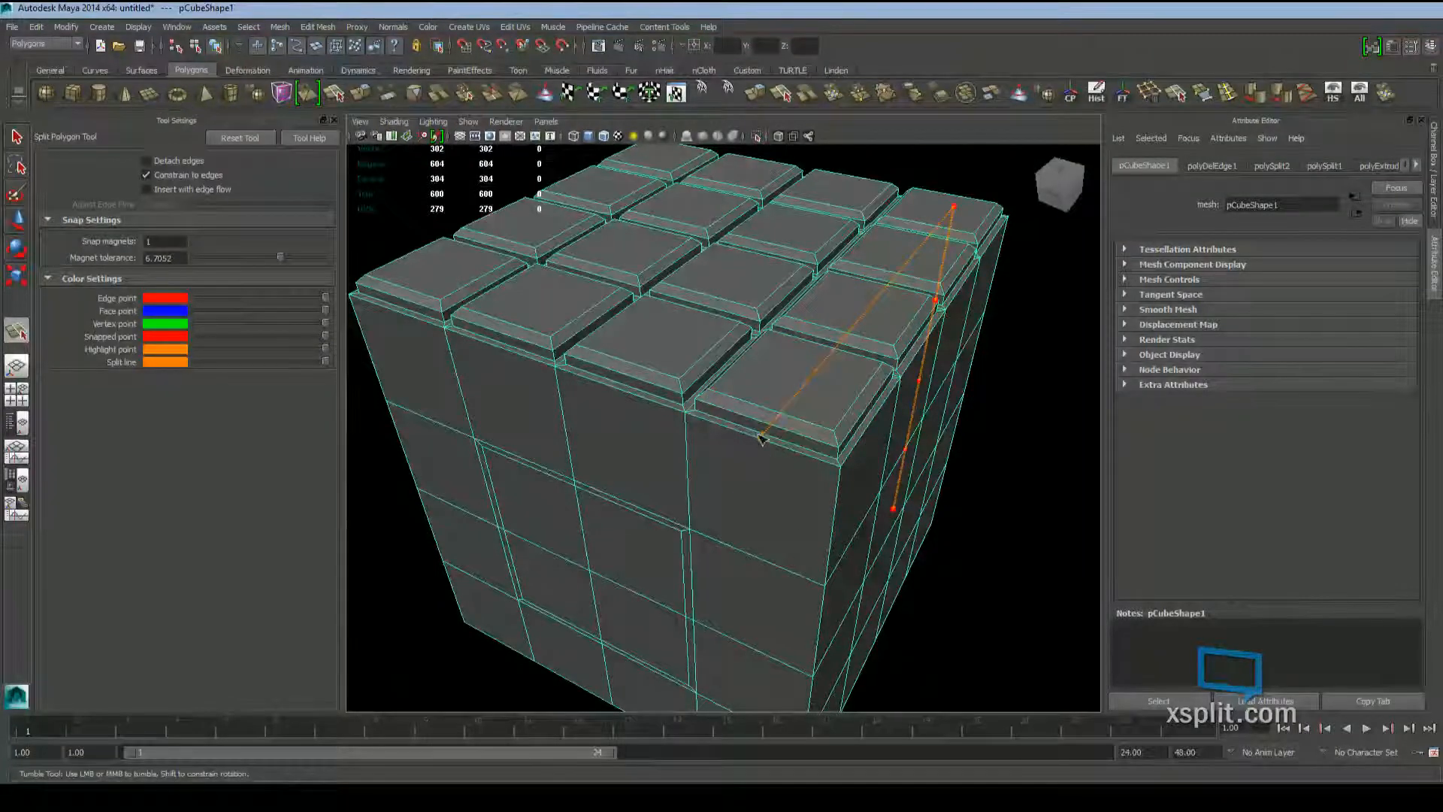
alt+drag(860, 328, 644, 348)
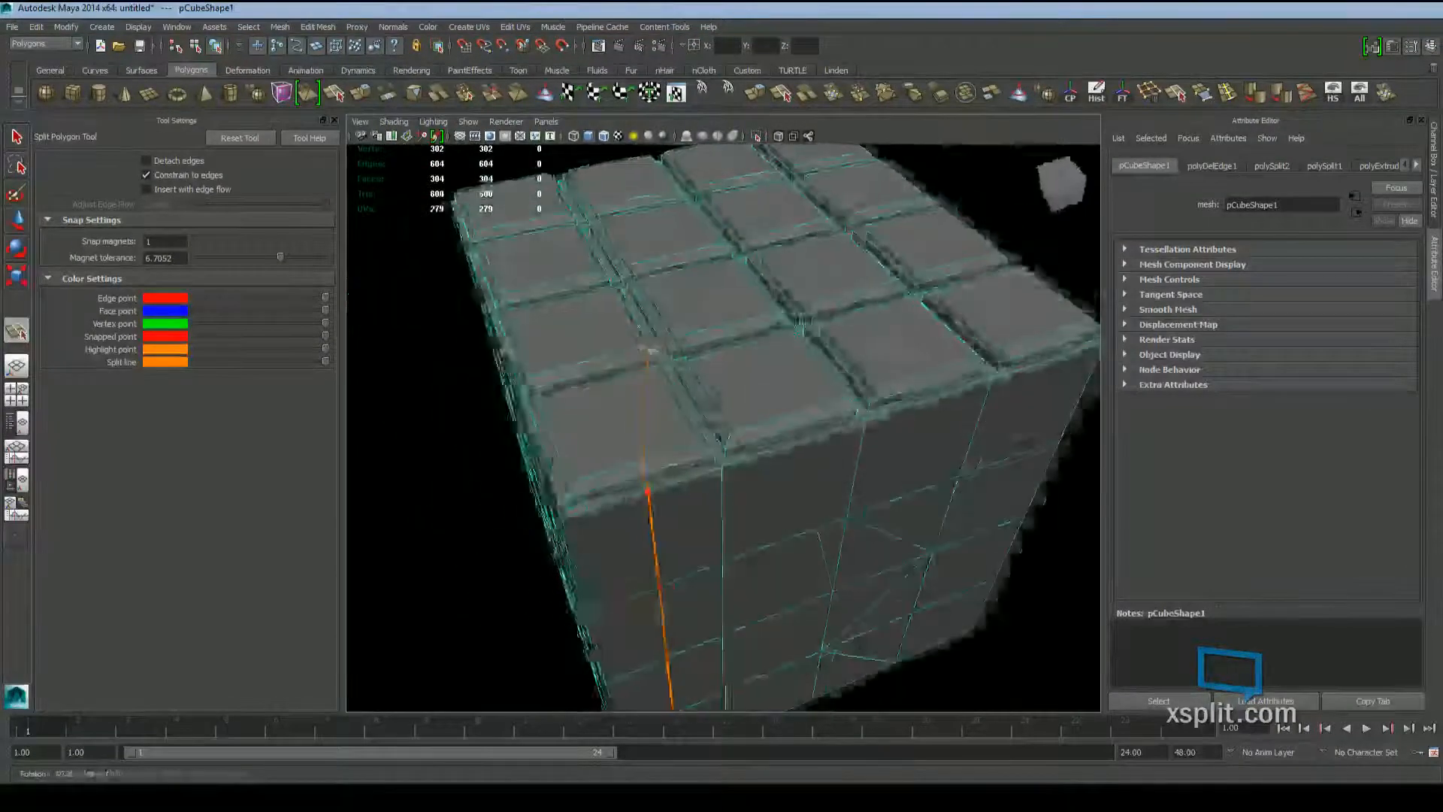
scroll(639, 384, up, 5)
click(528, 438)
scroll(524, 440, down, 5)
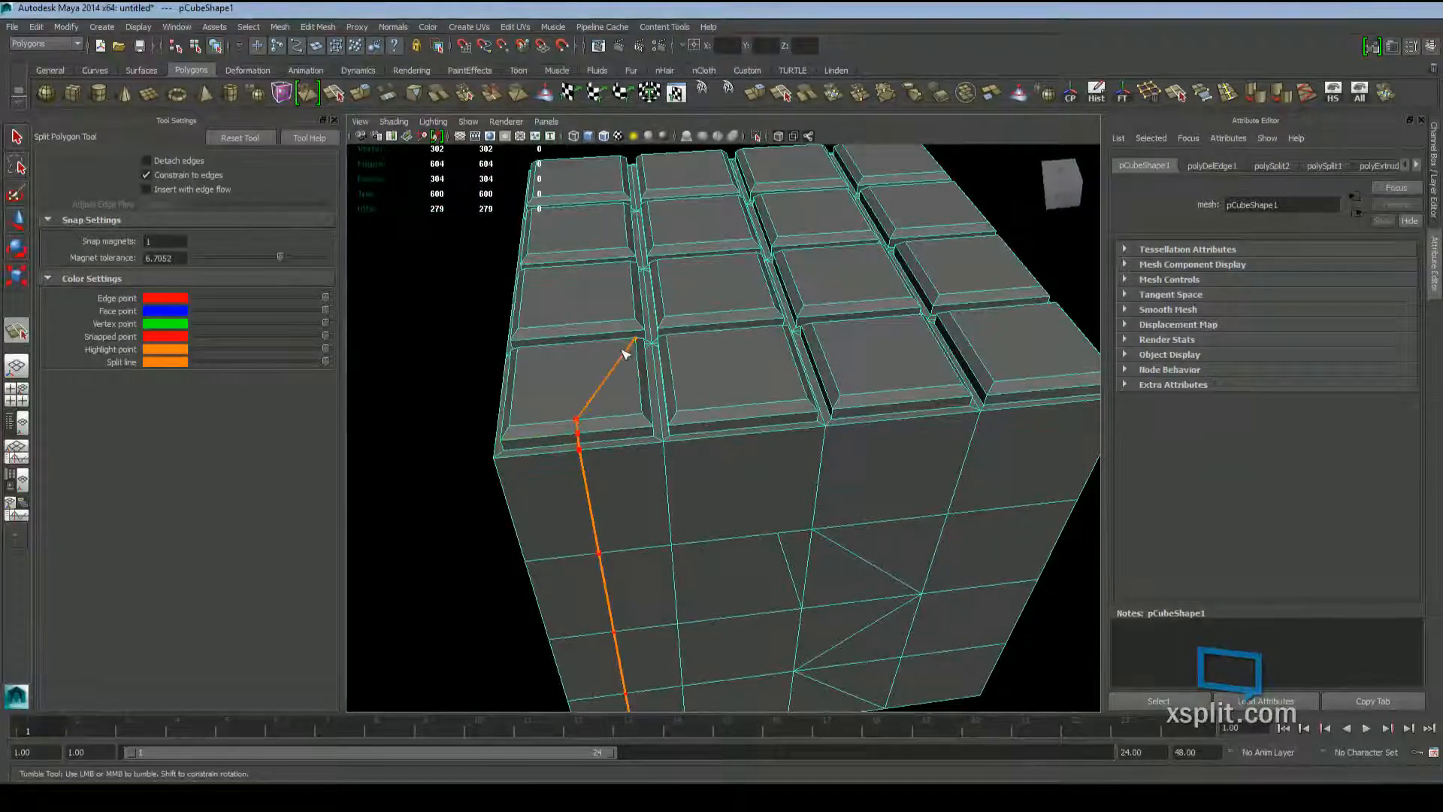
key(Return)
Split the corner tile's top face from the midpoint of its front edge to its far outer corner
alt+drag(628, 345, 833, 501)
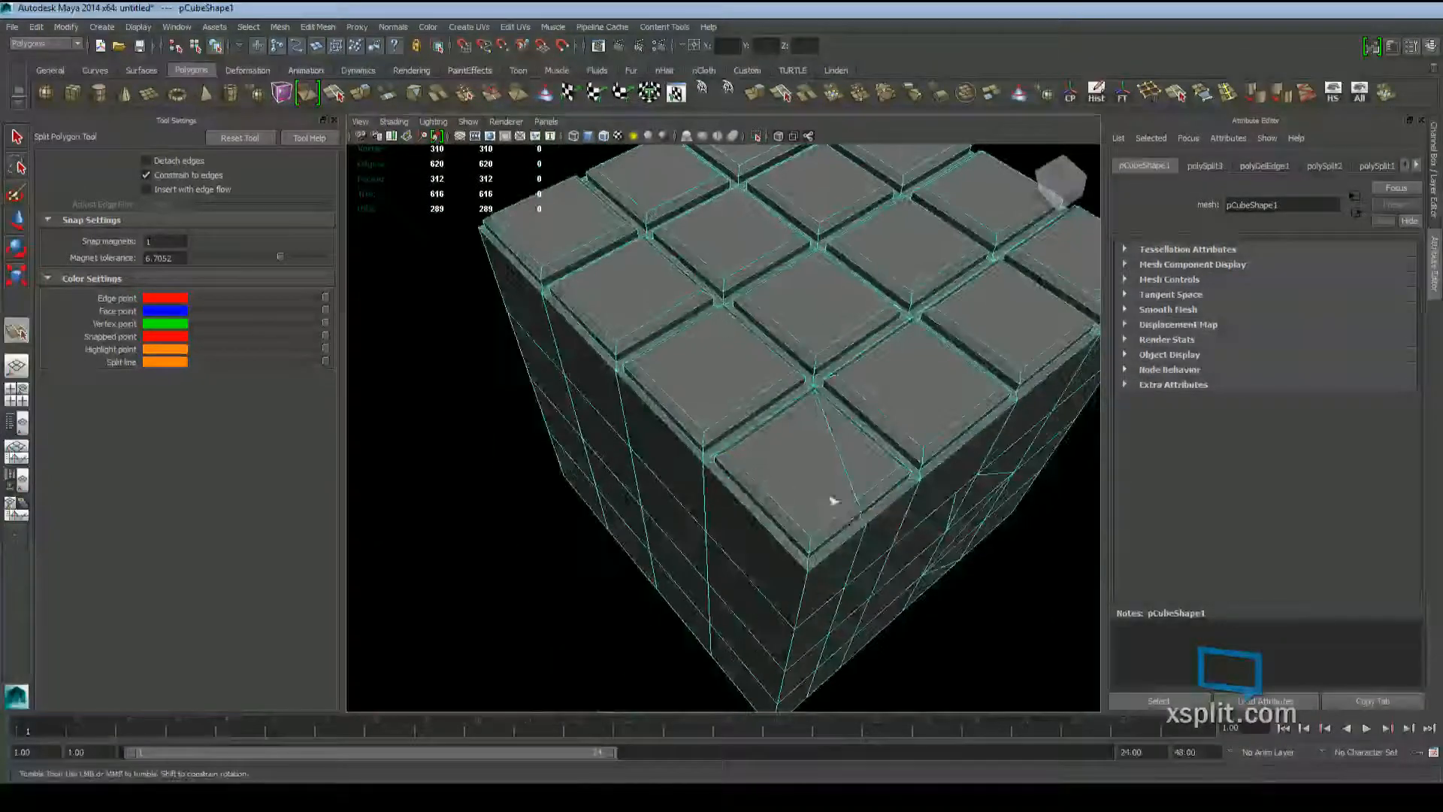
click(857, 501)
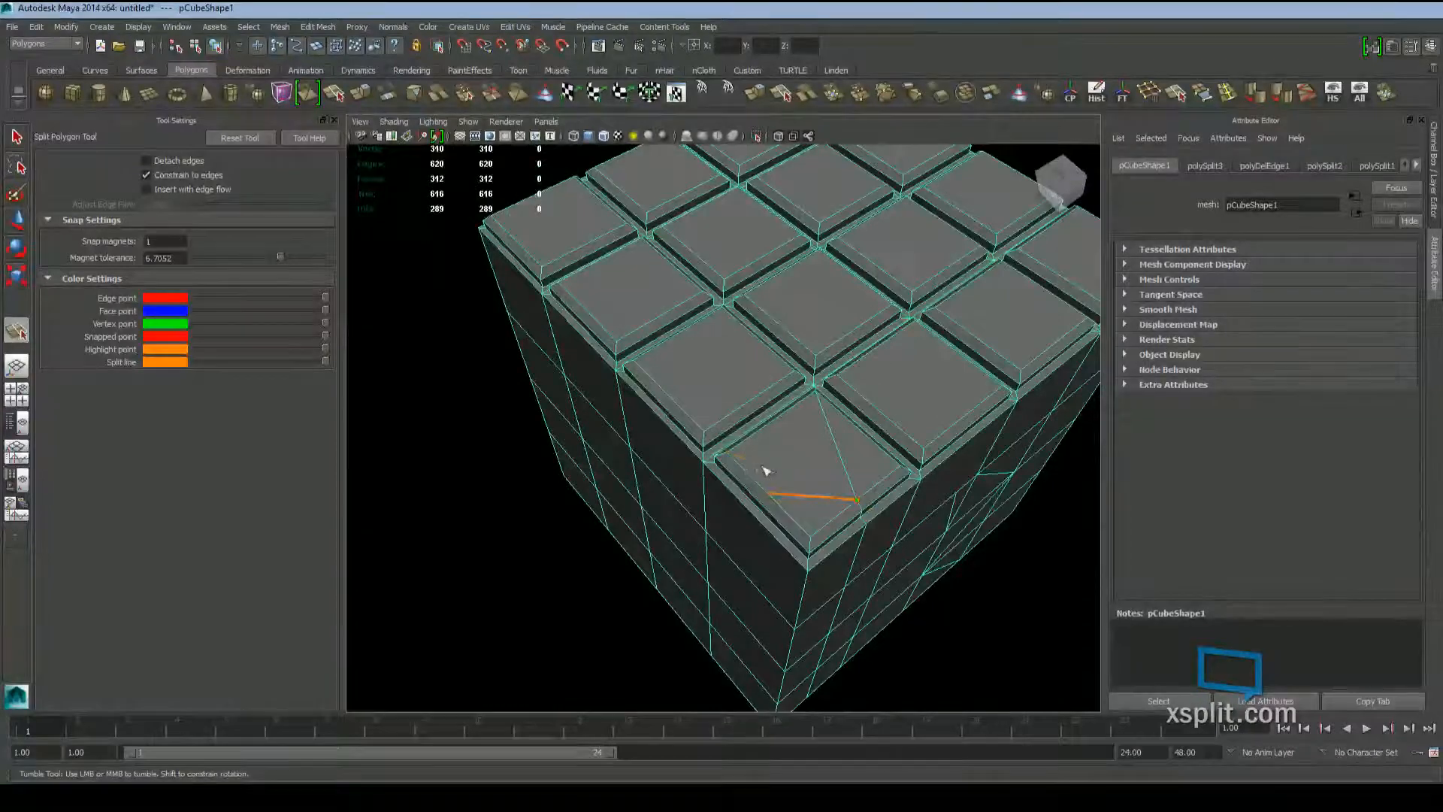
click(728, 453)
key(Return)
alt+drag(876, 521, 802, 534)
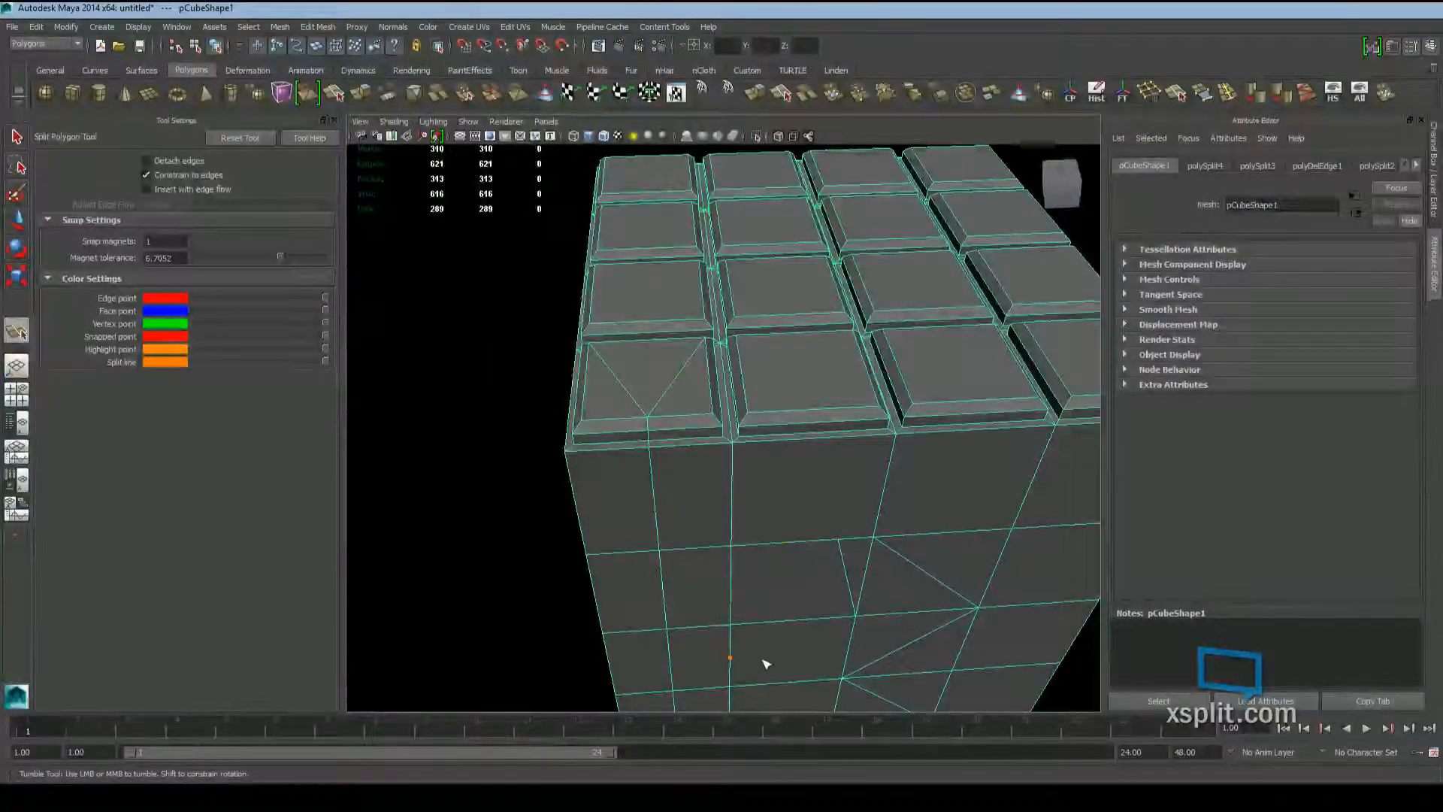
alt+drag(765, 664, 728, 573)
key(q)
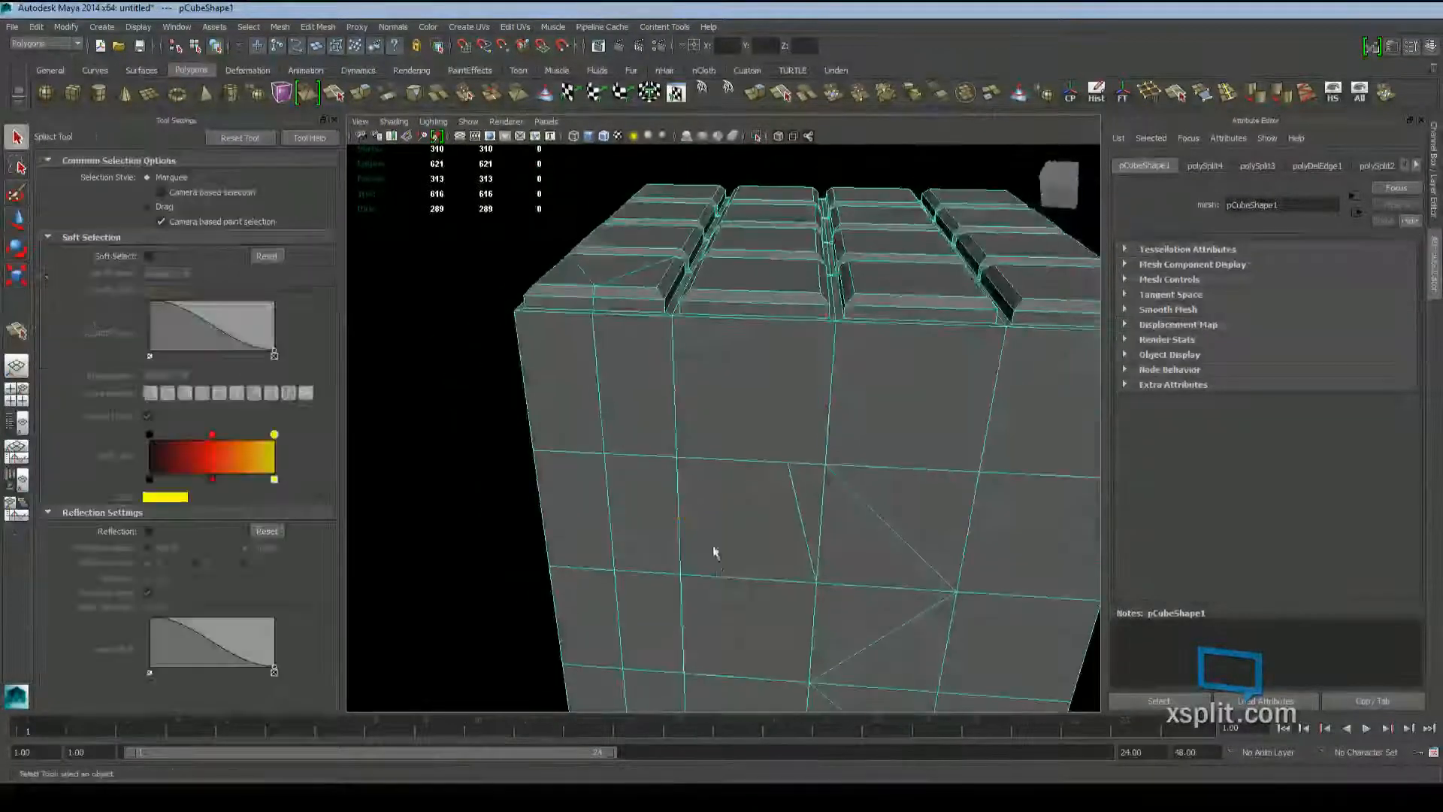
Restart the Split Polygon Tool and set its magnet tolerance to 0
scroll(714, 550, down, 6)
alt+drag(713, 523, 745, 434)
scroll(721, 565, up, 5)
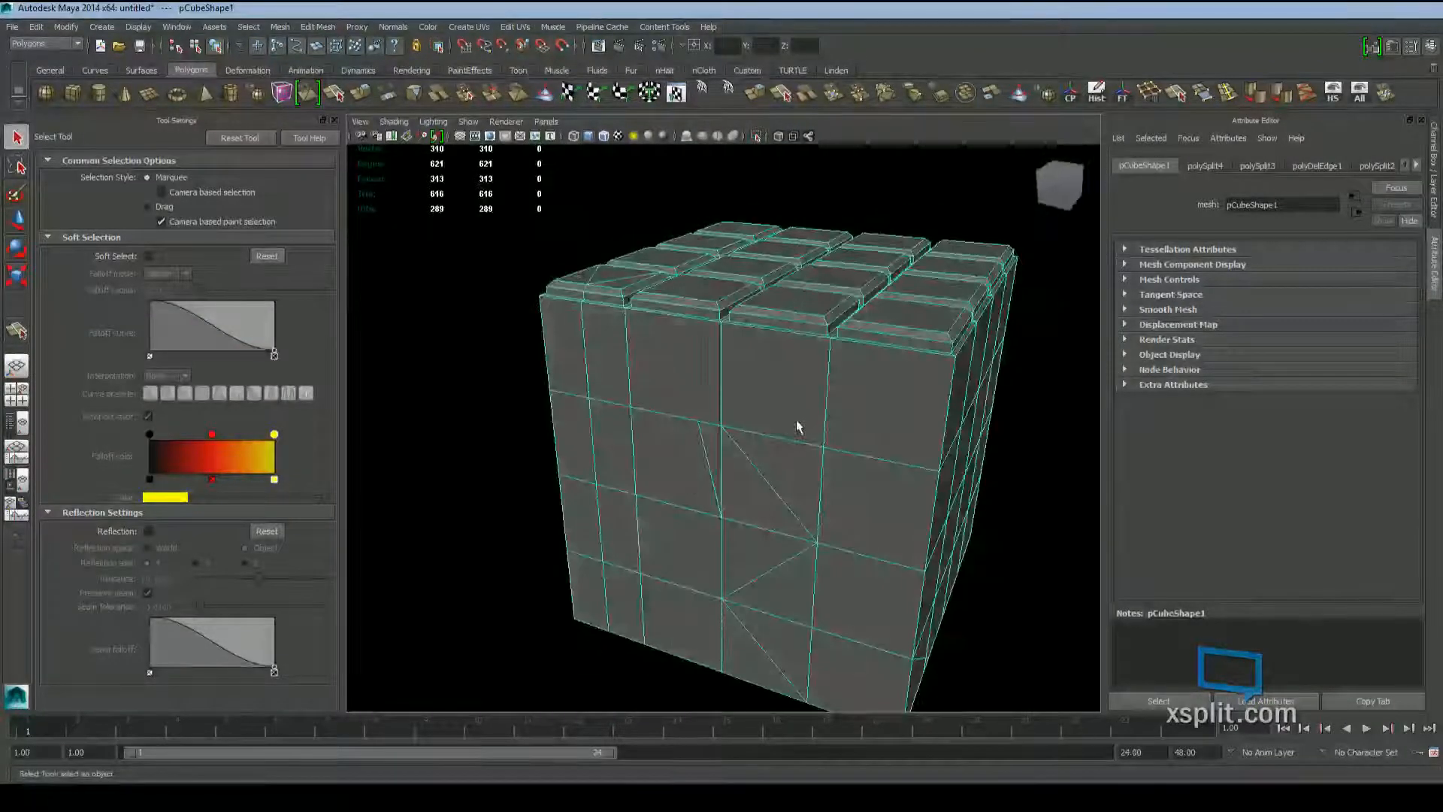
key(y)
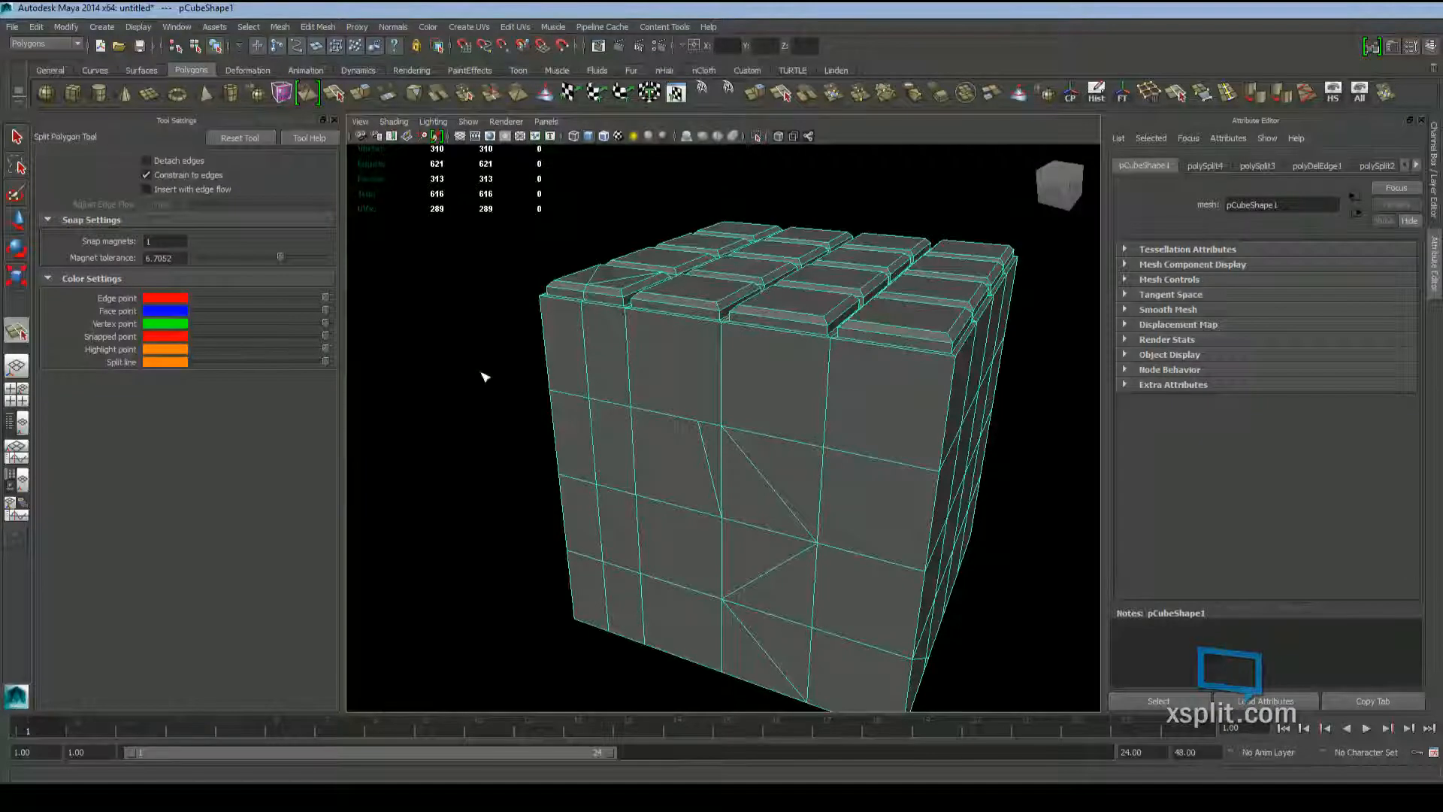
drag(277, 263, 165, 269)
alt+drag(780, 476, 847, 426)
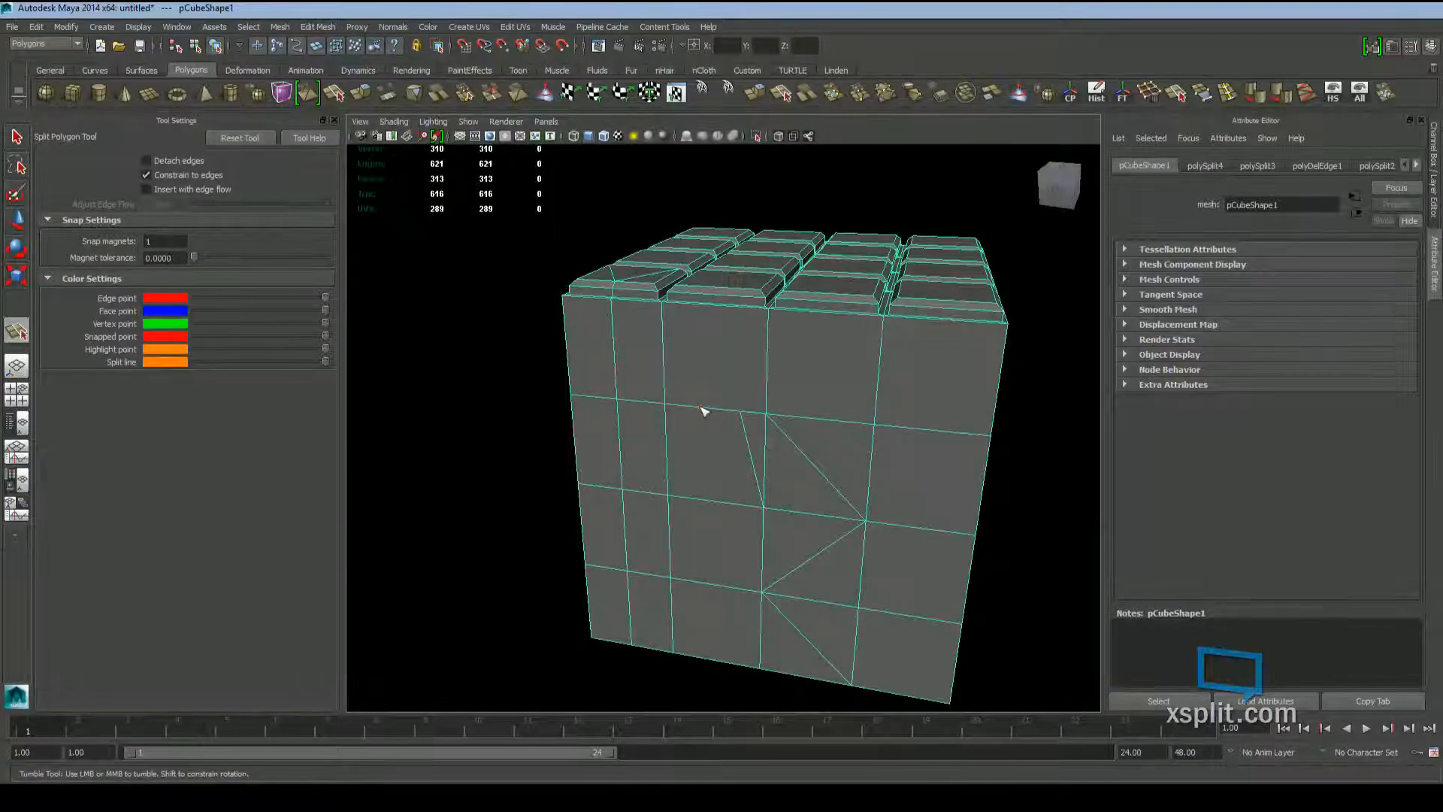
Split the cube's side along an irregular freeform outline, placing its points partway along the edges of the upper three rows
click(701, 407)
click(767, 366)
click(856, 422)
click(878, 365)
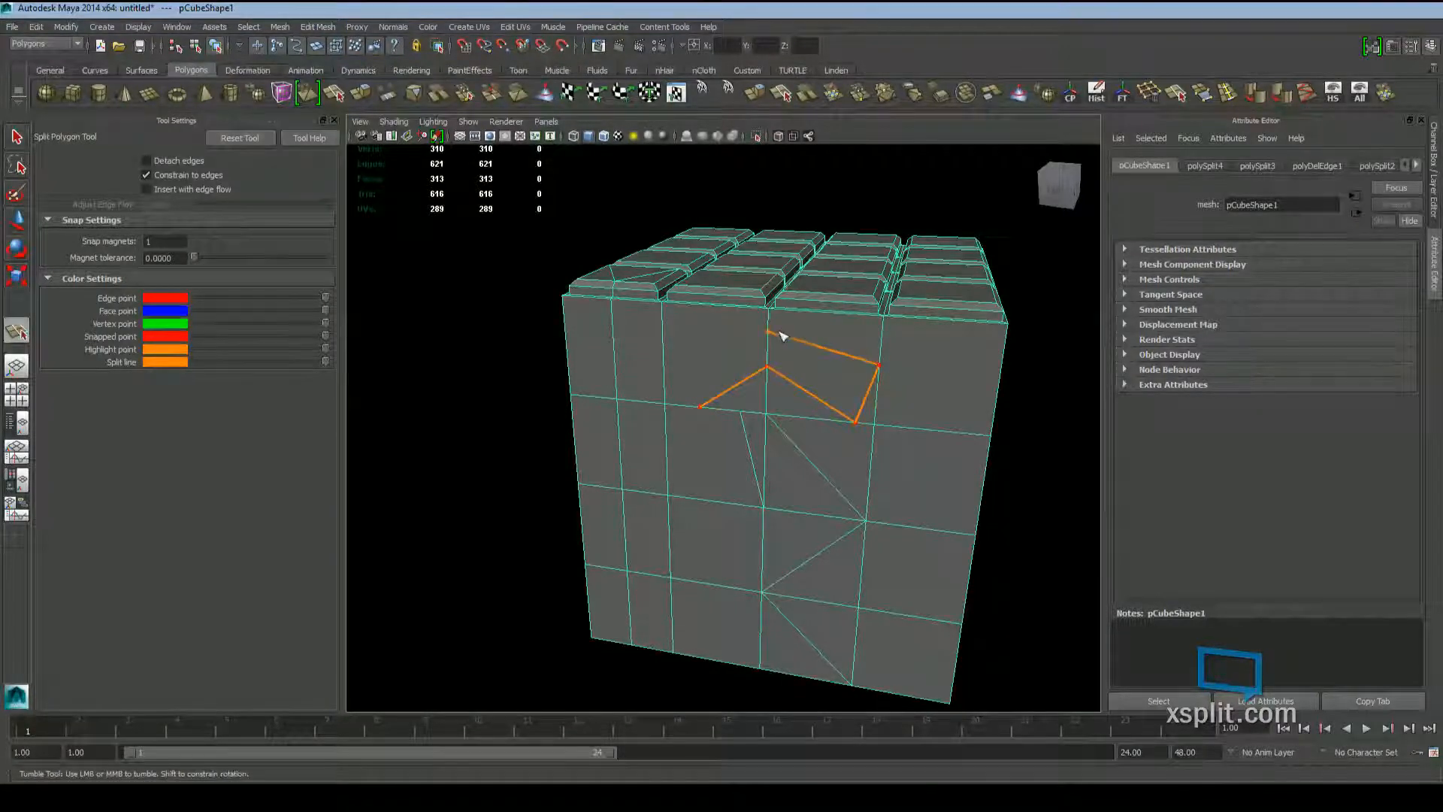
click(767, 333)
click(664, 348)
click(679, 406)
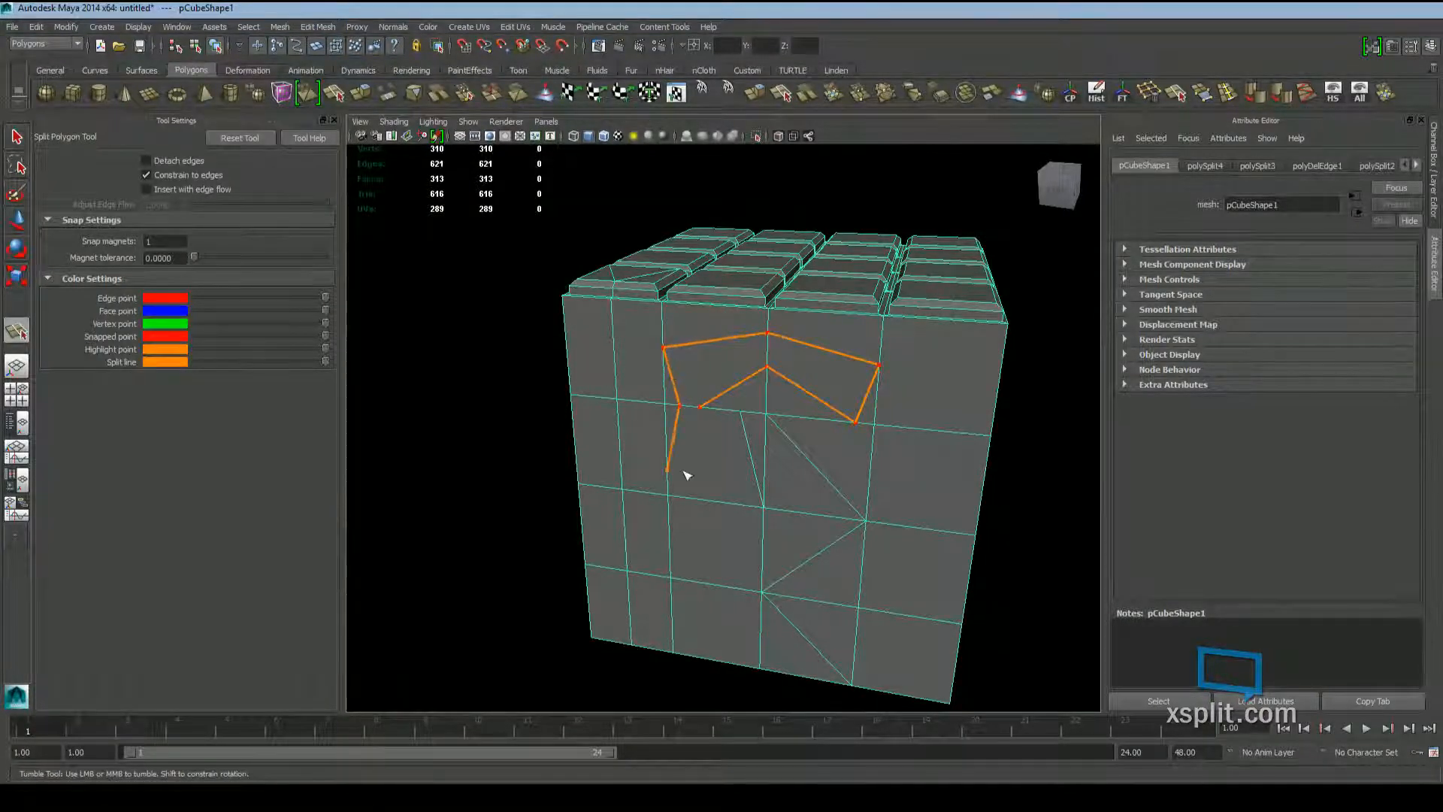
click(713, 501)
click(669, 536)
click(707, 583)
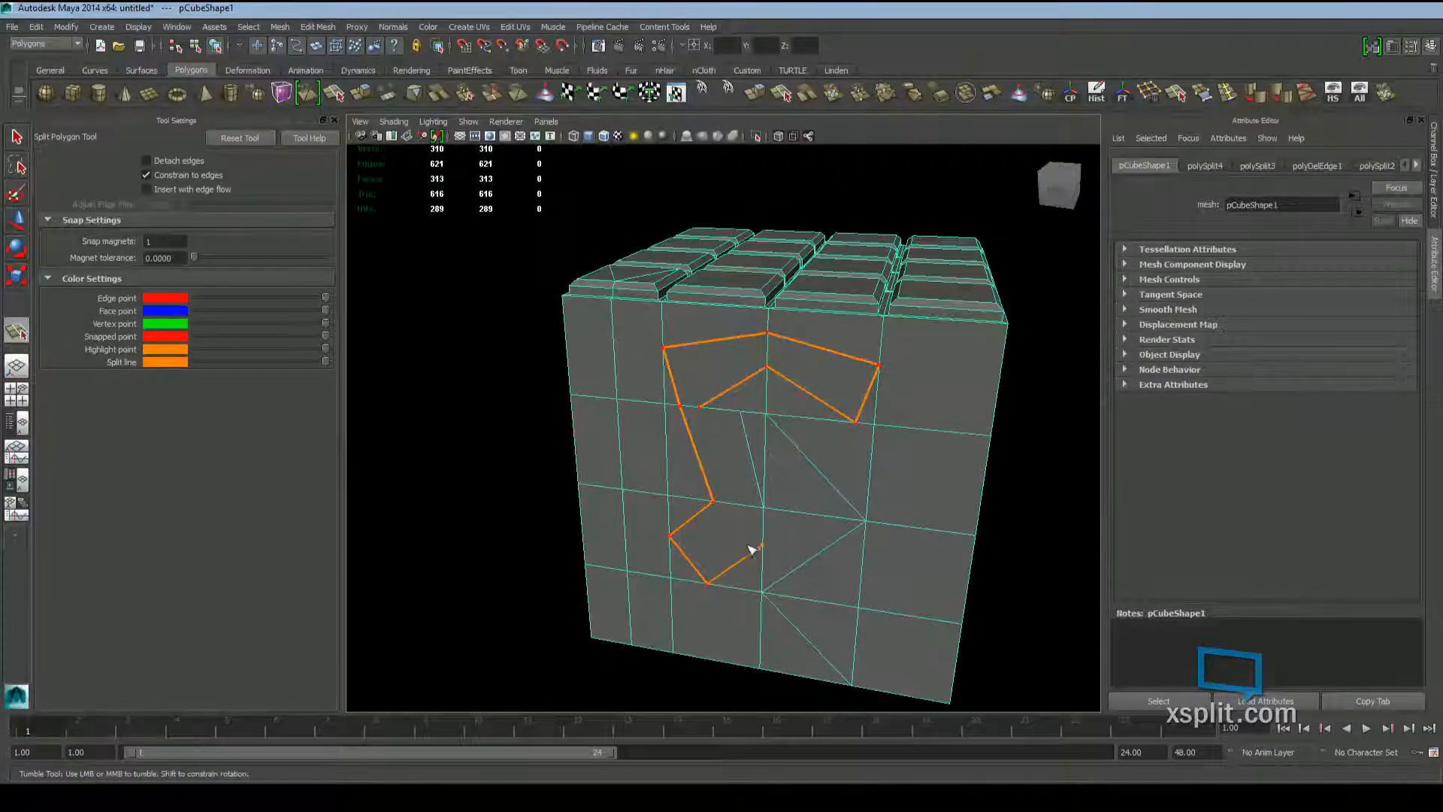
click(735, 504)
click(716, 410)
key(Return)
Inspect the irregular freeform cut on the cube's side from several angles
scroll(817, 507, down, 3)
mouse_move(816, 507)
alt+mouse_down()
mouse_move(853, 492)
mouse_move(818, 506)
alt+mouse_up()
scroll(818, 506, up, 6)
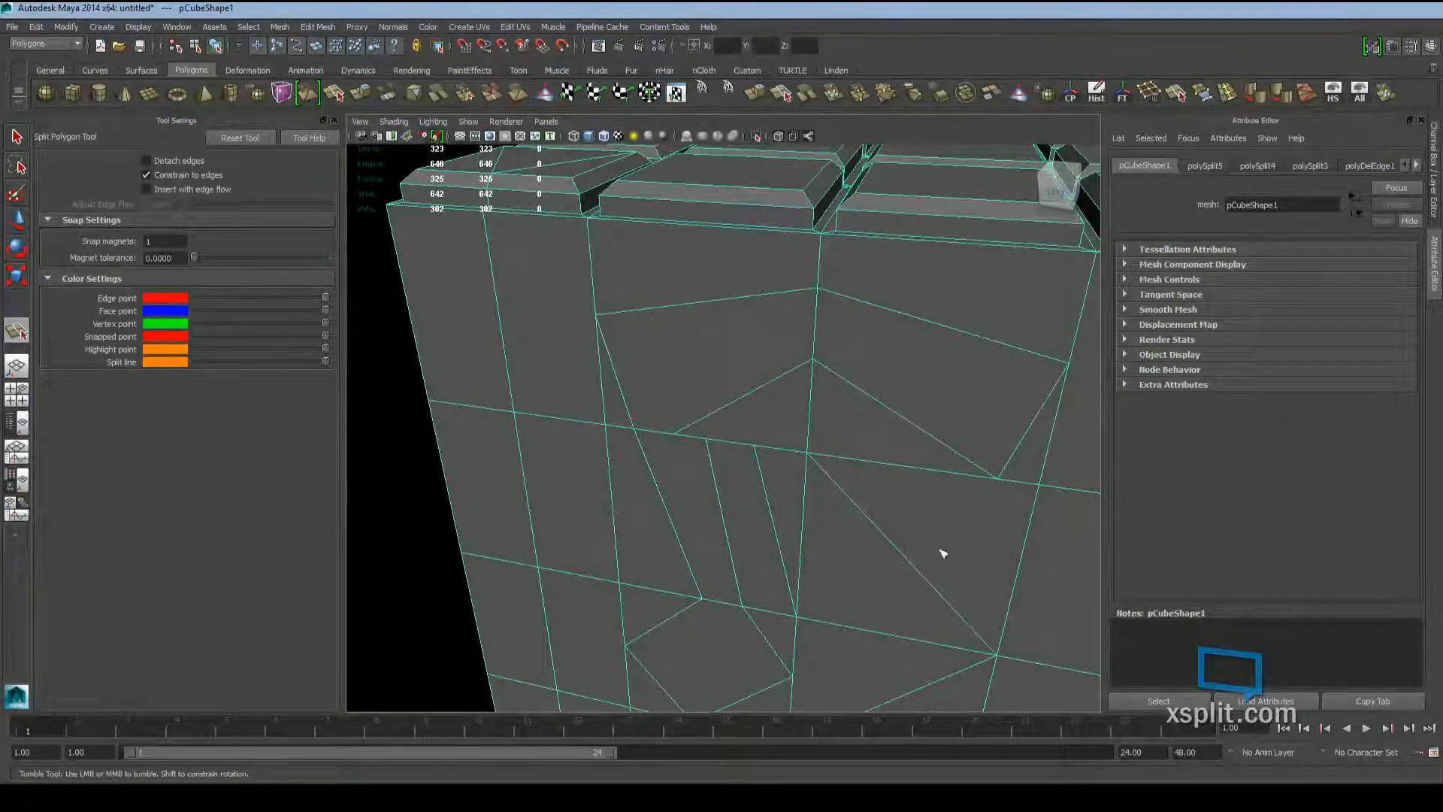
scroll(692, 425, down, 5)
alt+drag(692, 425, 754, 455)
scroll(727, 450, up, 5)
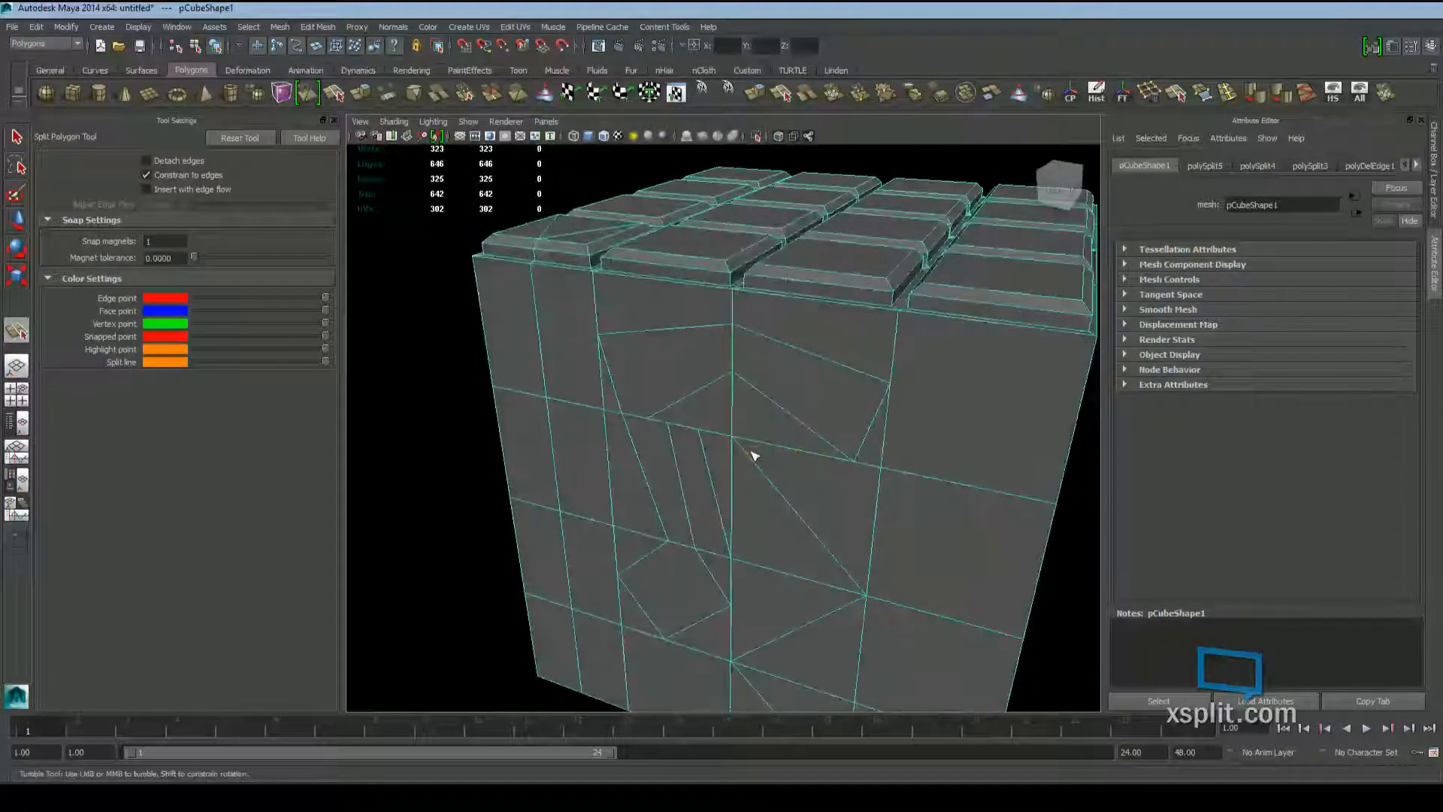
key(q)
alt+drag(670, 487, 735, 486)
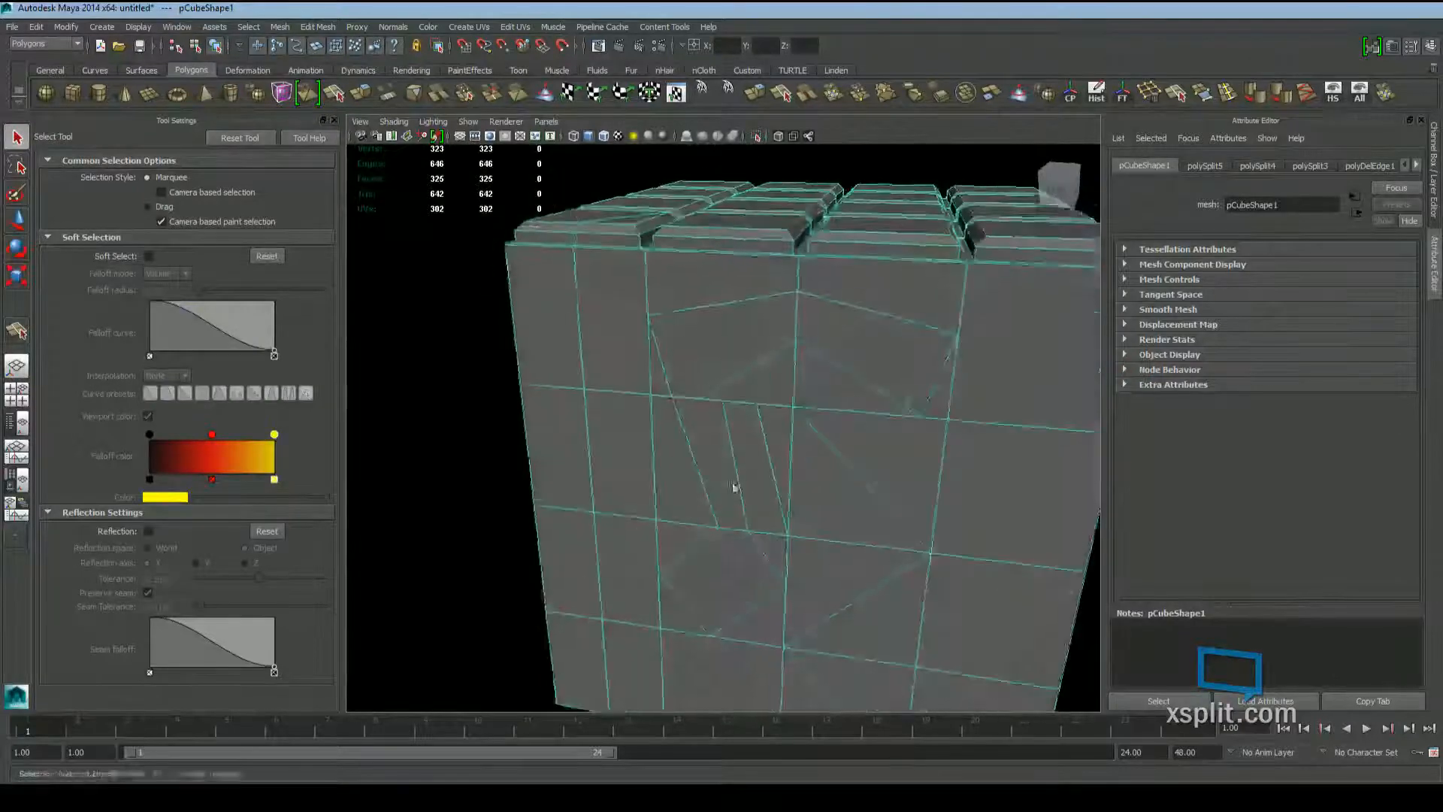
alt+middle_drag(735, 486, 579, 445)
Split the top face of the side's plain outer column diagonally, from its lower inner corner to the cube's upper corner
click(1177, 96)
alt+drag(838, 340, 607, 421)
scroll(606, 421, up, 5)
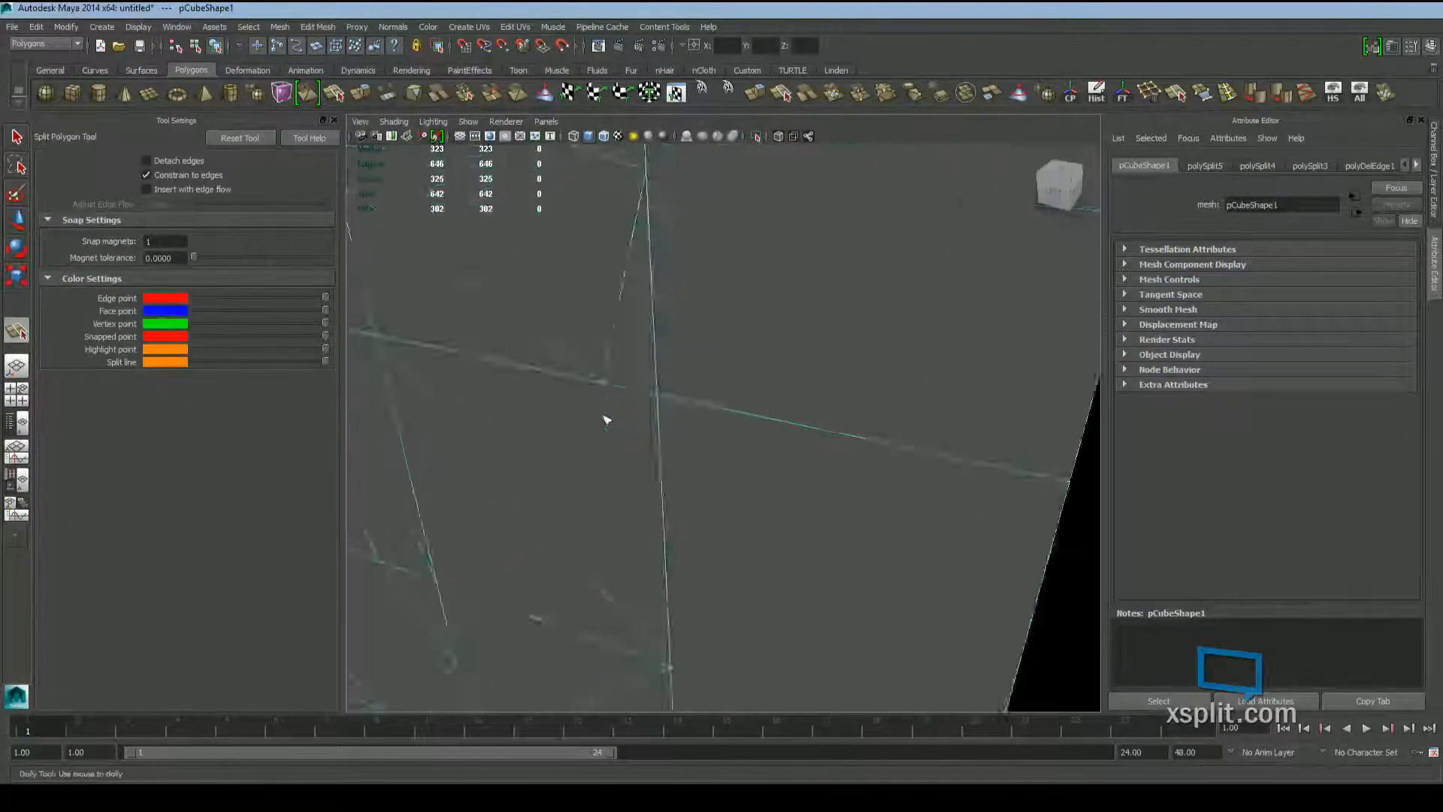
click(657, 393)
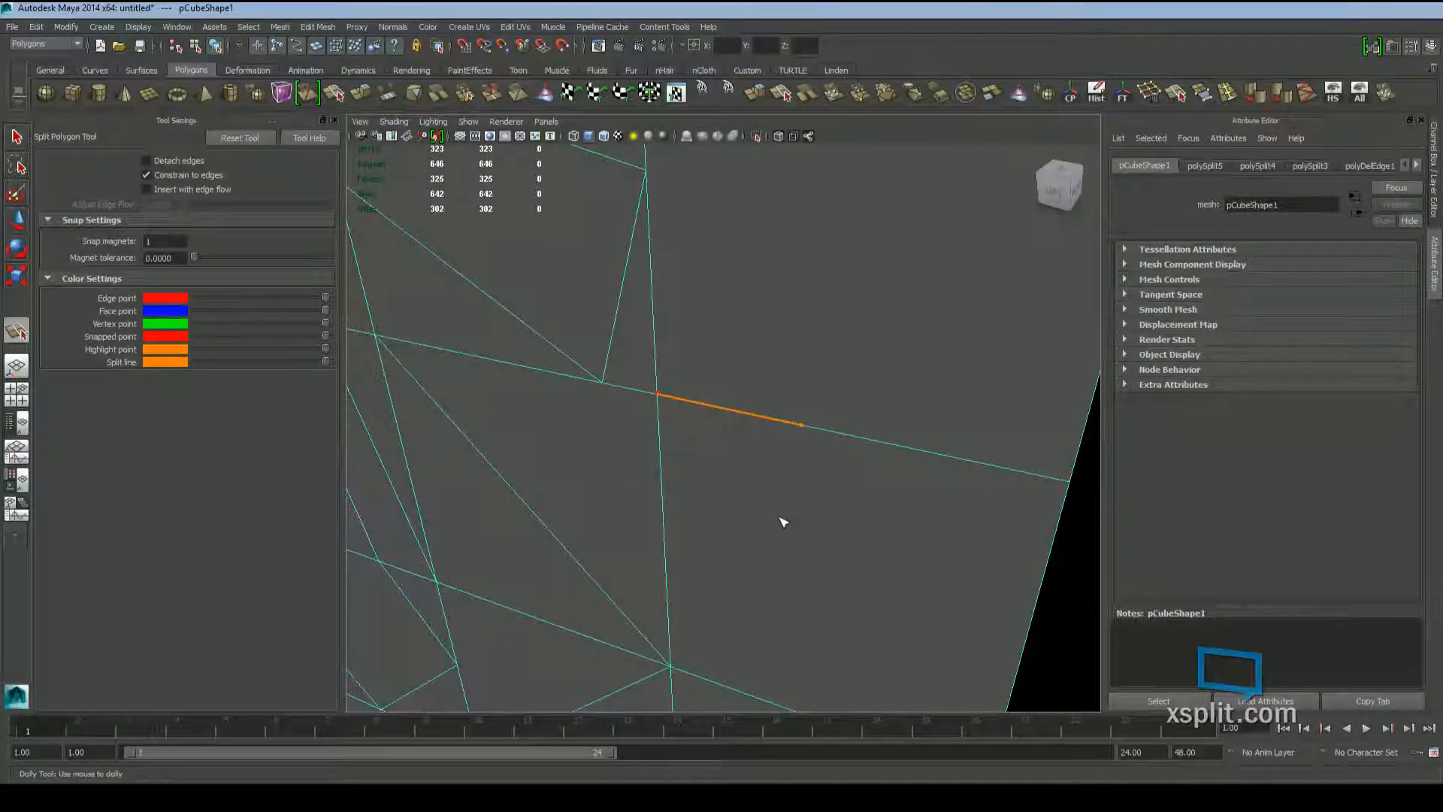
scroll(892, 325, down, 5)
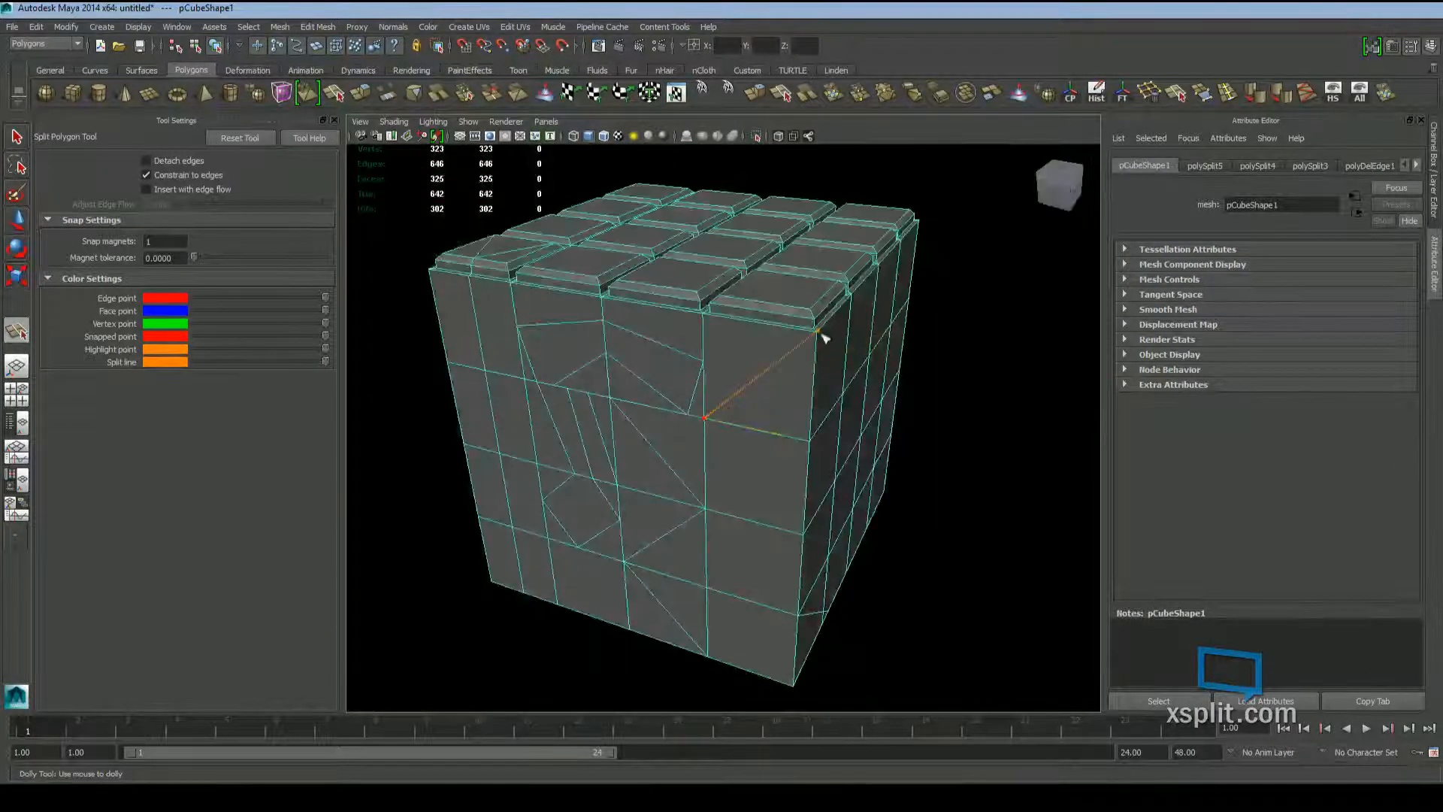
key(Return)
Examine both ends of the diagonal cut up close to check how precisely they meet the grid vertices
scroll(728, 457, up, 5)
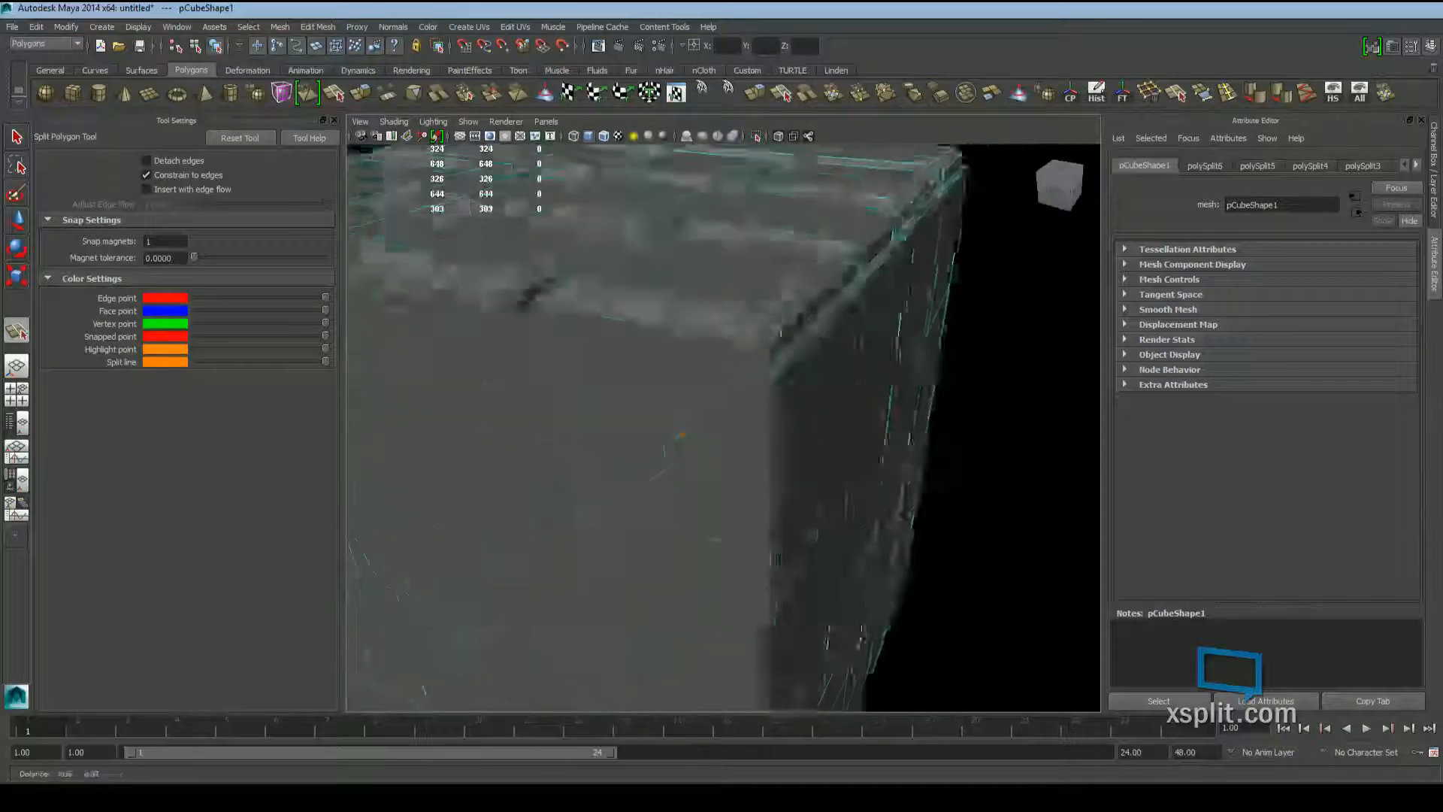
scroll(744, 440, up, 5)
scroll(737, 428, up, 2)
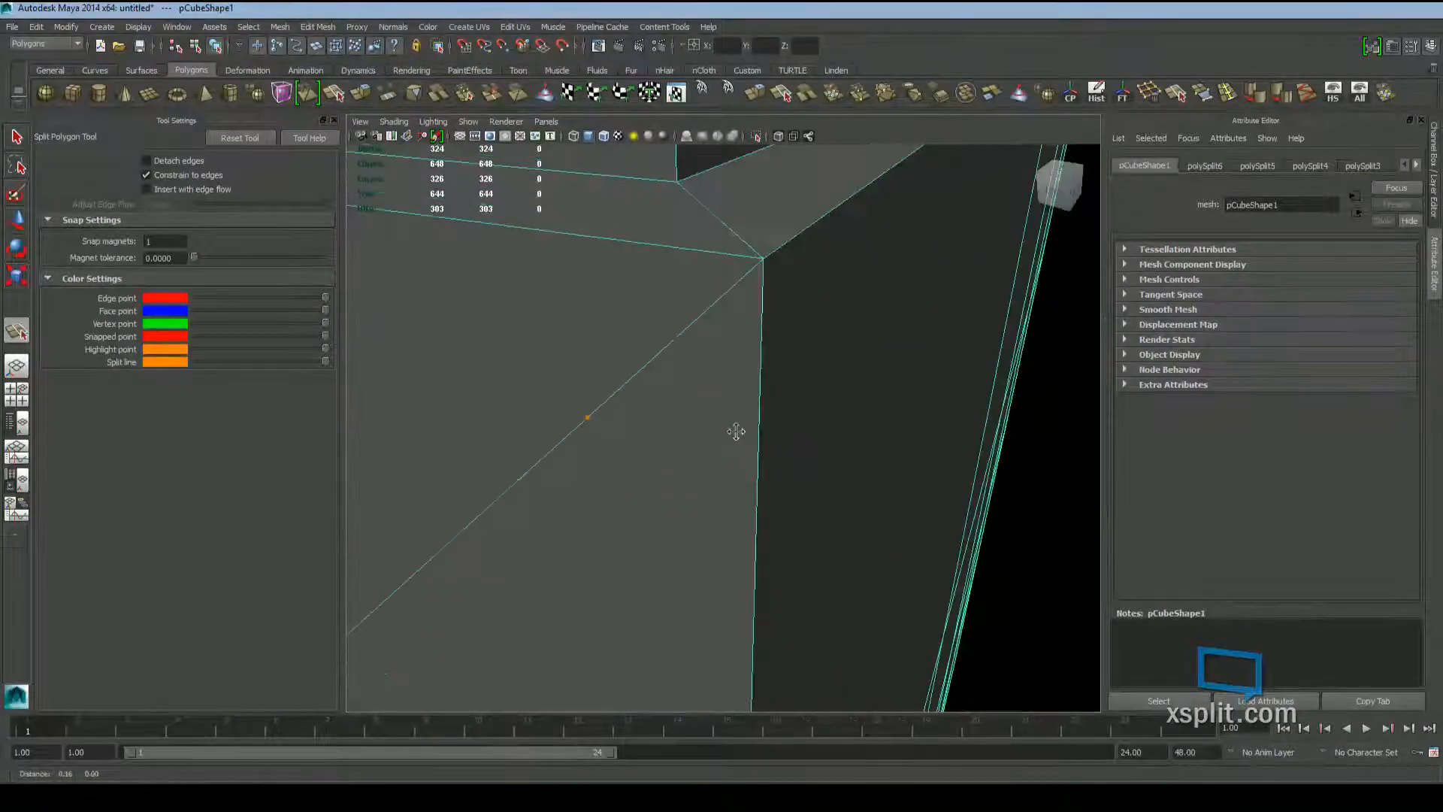
scroll(737, 353, up, 2)
scroll(747, 364, down, 8)
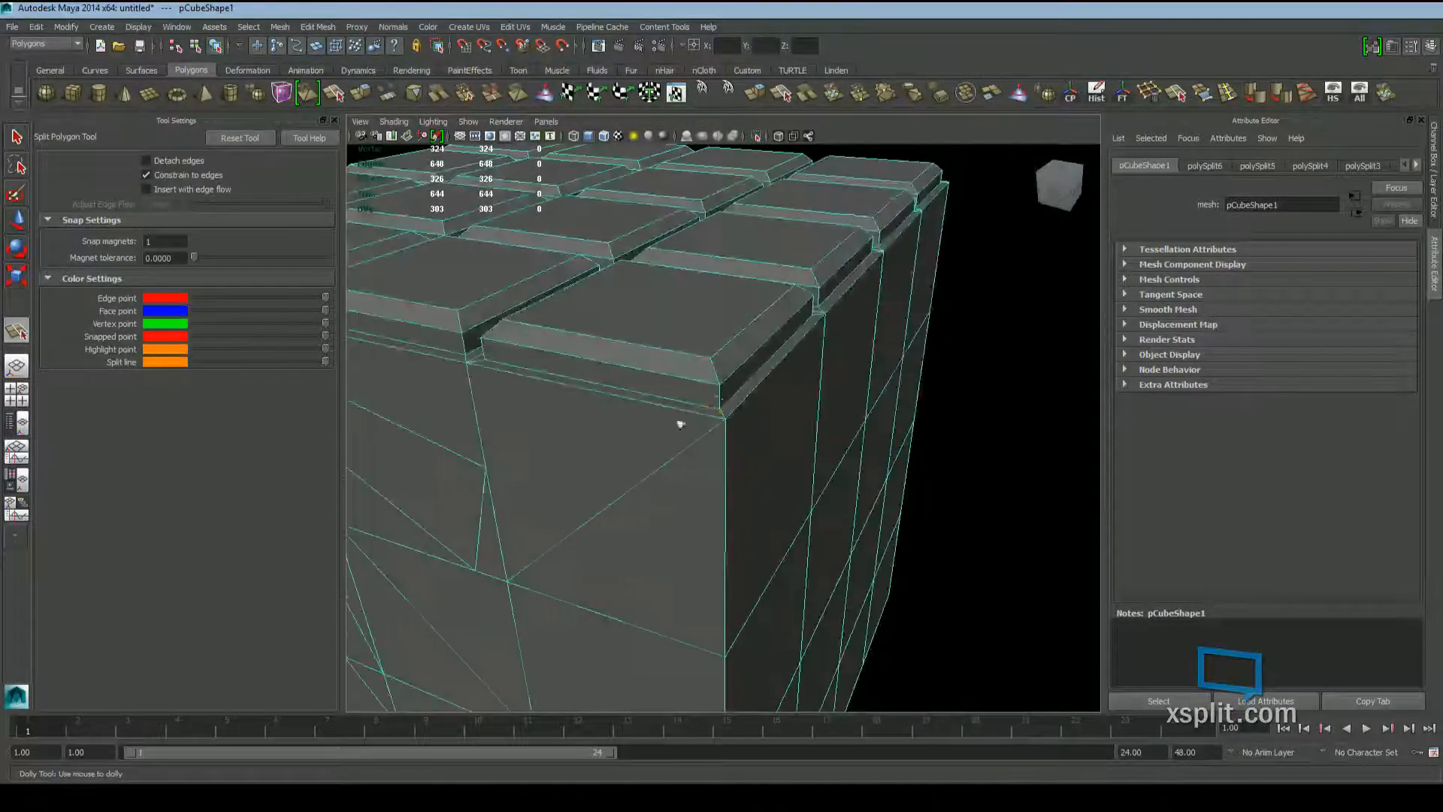
scroll(679, 422, up, 3)
alt+drag(679, 422, 697, 413)
alt+right_drag(742, 362, 839, 390)
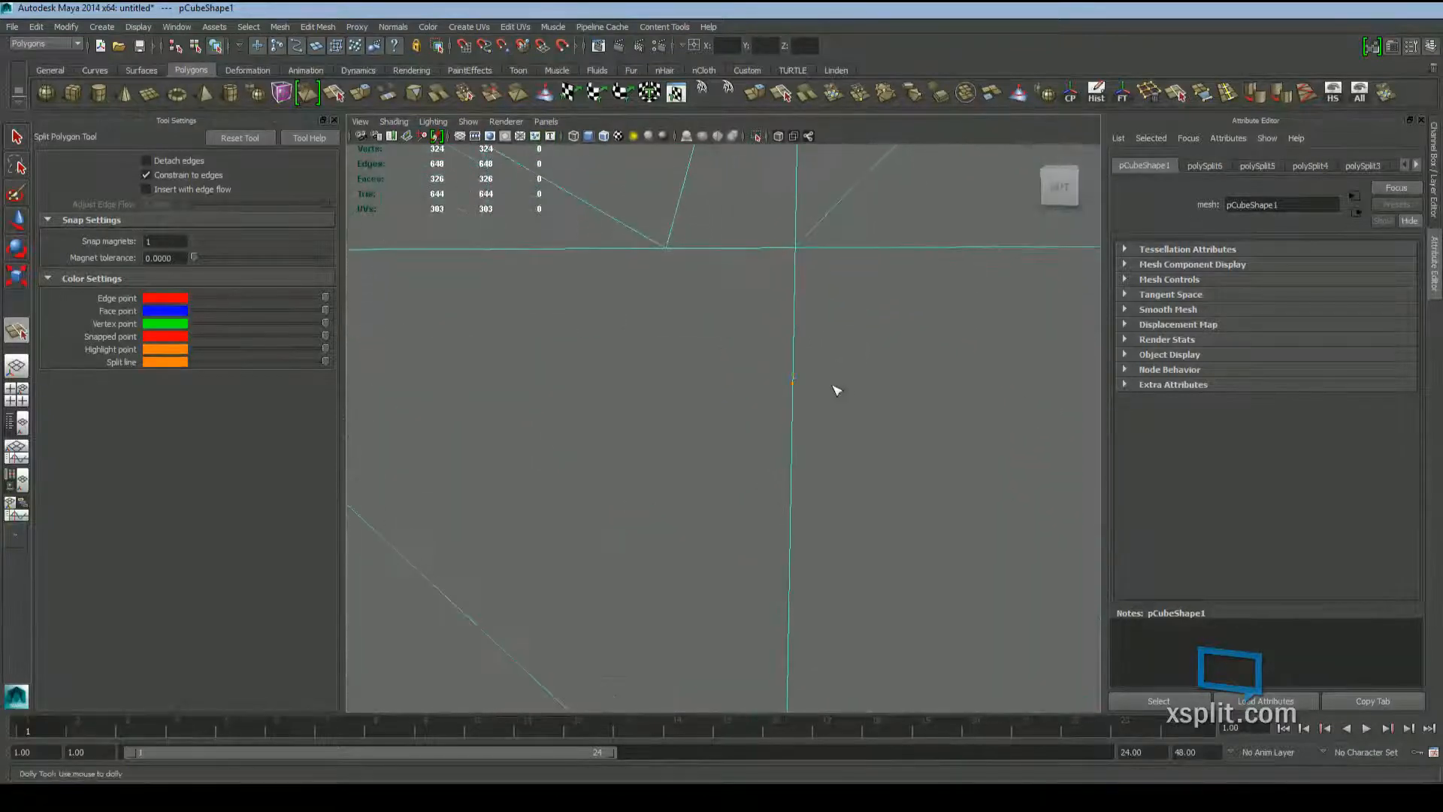
alt+middle_drag(845, 182, 761, 395)
alt+right_drag(760, 395, 782, 426)
alt+middle_drag(782, 425, 752, 384)
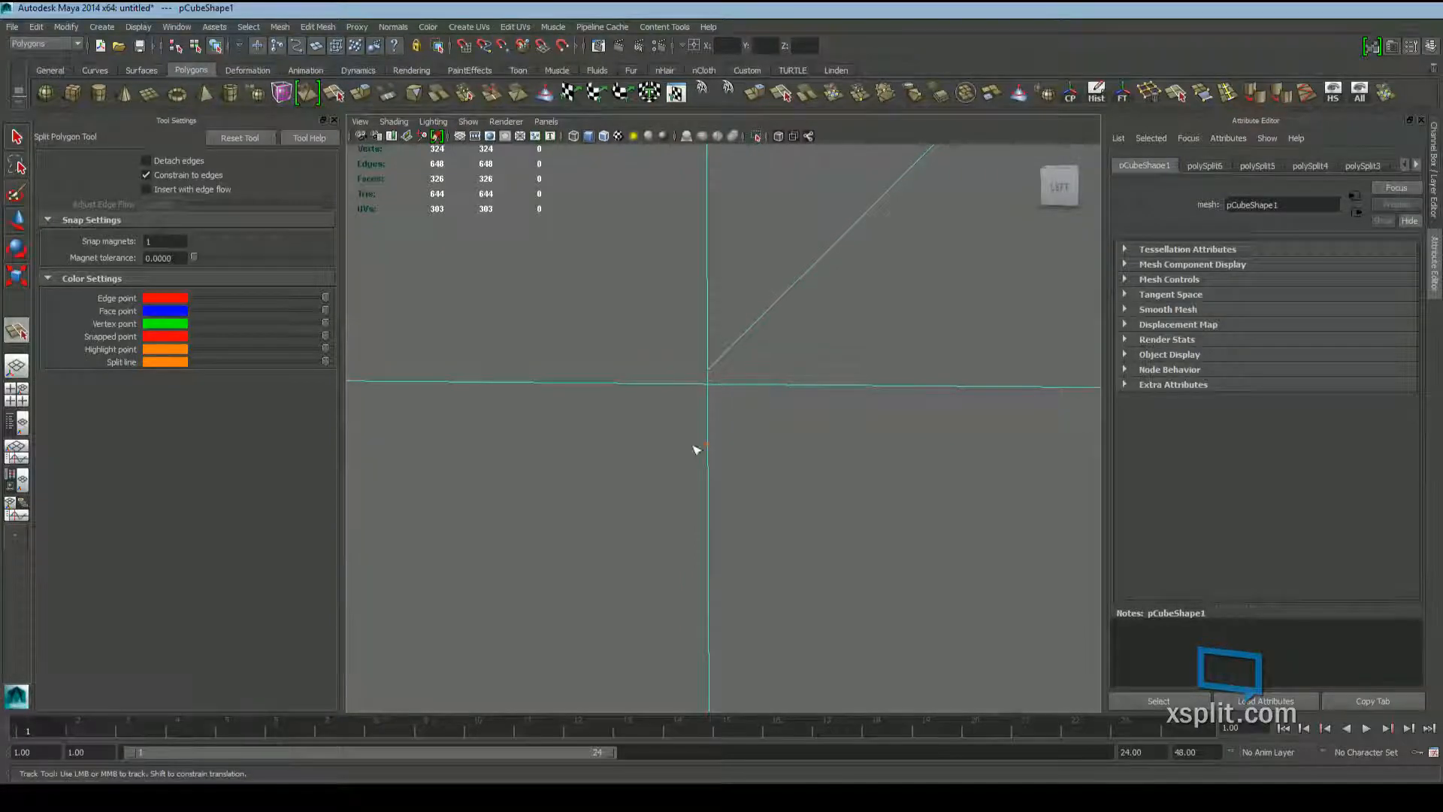
alt+right_drag(718, 409, 801, 423)
scroll(799, 421, up, 4)
key(q)
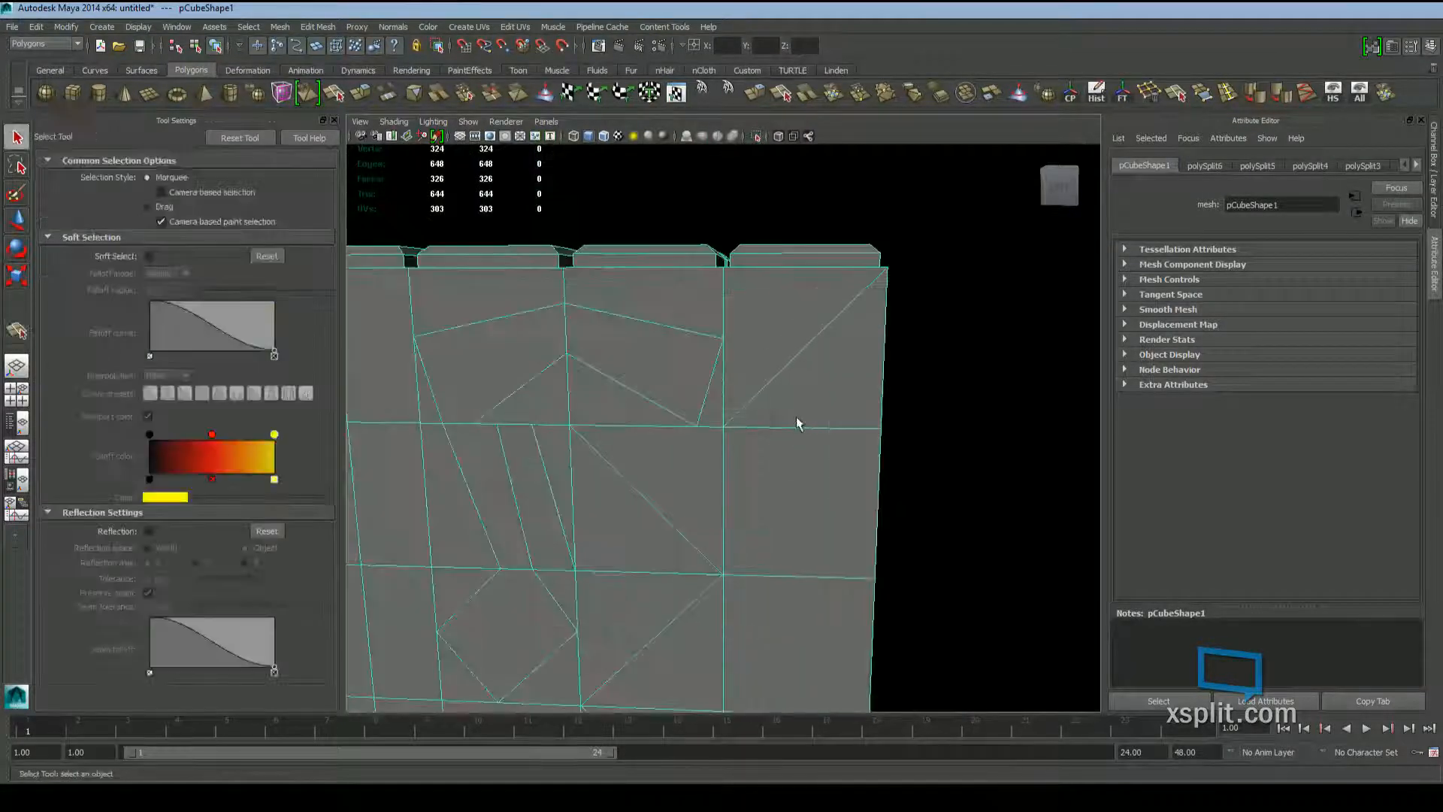
mouse_move(797, 418)
alt+mouse_down()
mouse_move(725, 424)
mouse_move(771, 415)
alt+mouse_up()
scroll(757, 414, up, 3)
scroll(715, 394, down, 7)
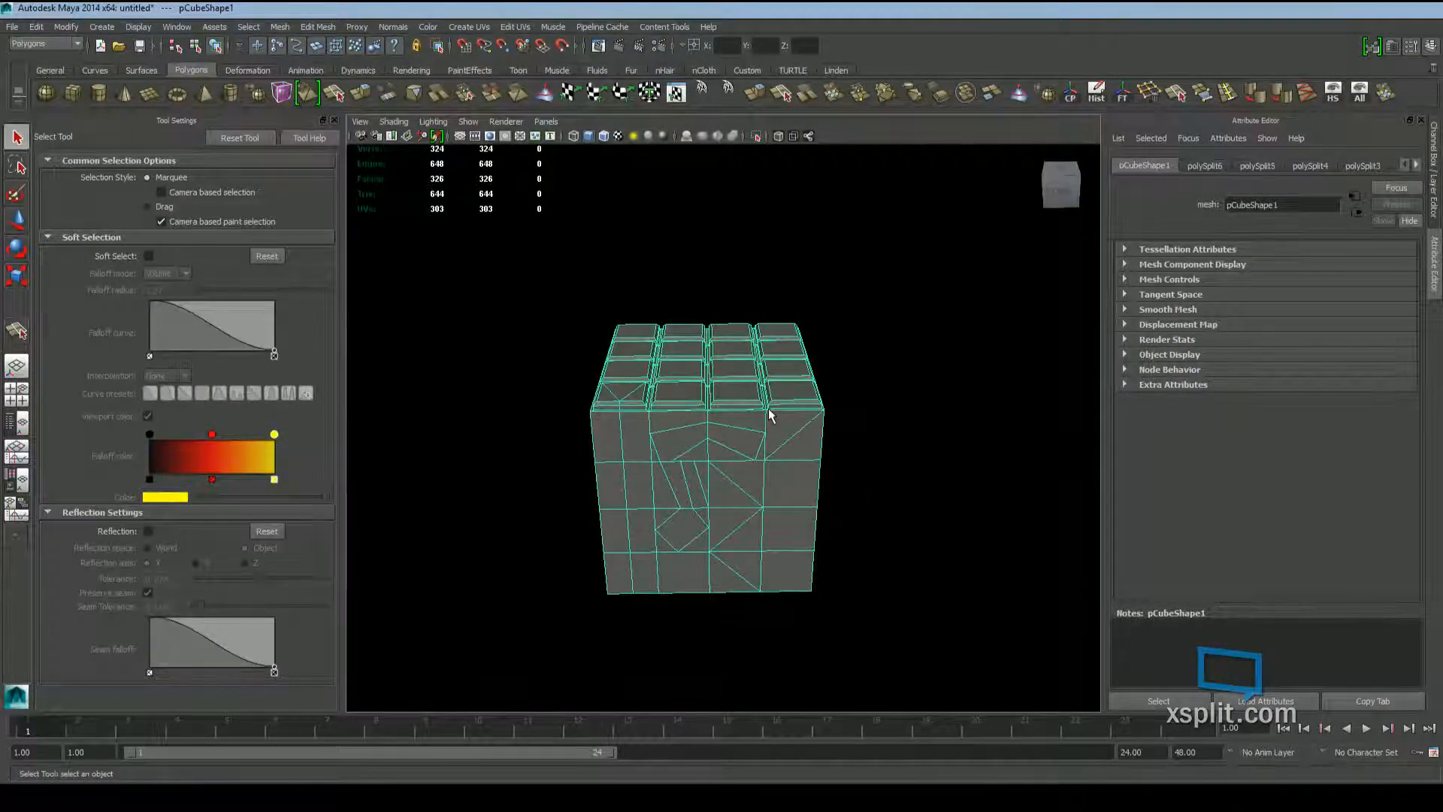
Undo the last three splits: the diagonal, the freeform outline and the second cut on the corner tile
key(ctrl+z)
key(ctrl+z)
key(ctrl+z)
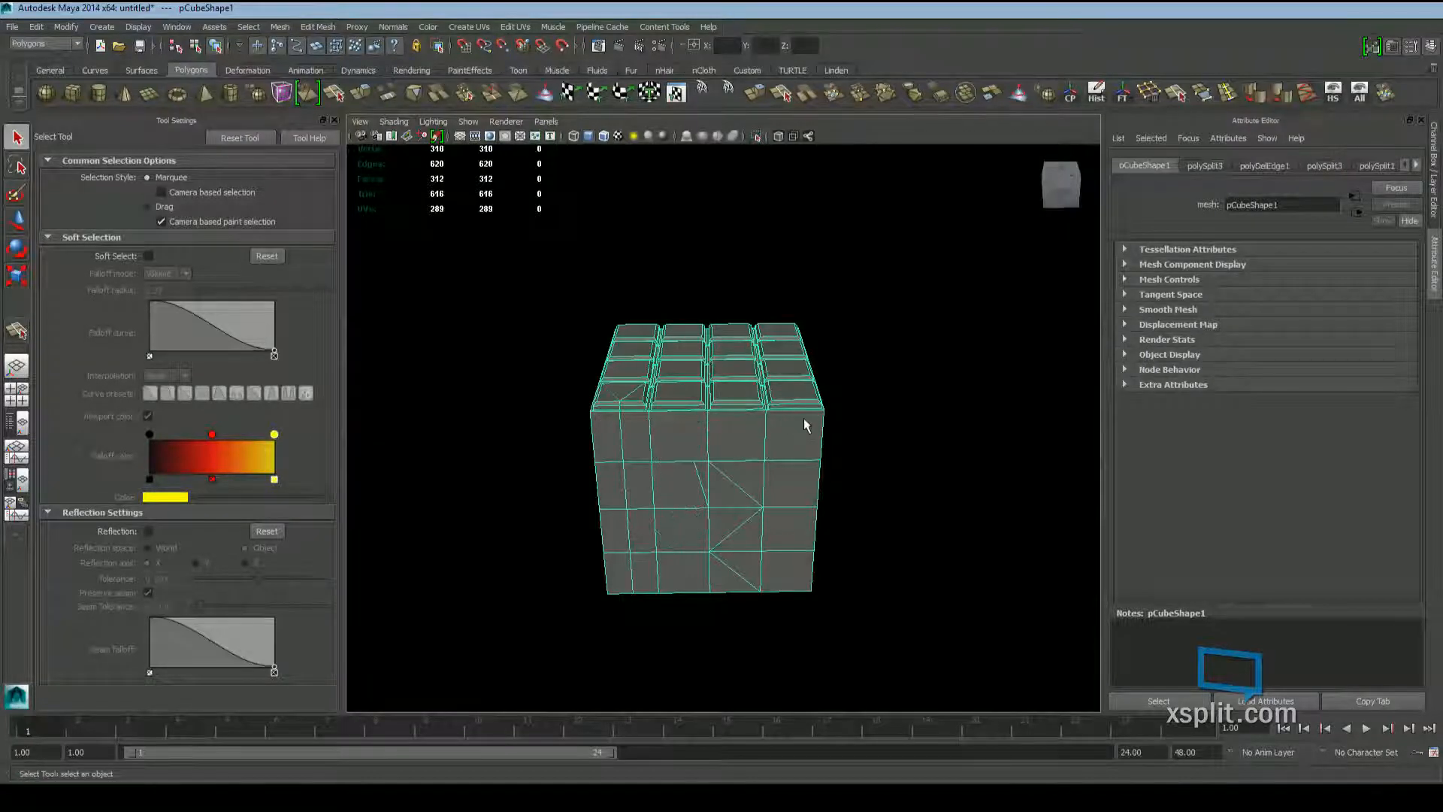
Undo the remaining Split Polygon cuts on the cube's side
key(ctrl+z)
key(ctrl+z)
key(ctrl+z)
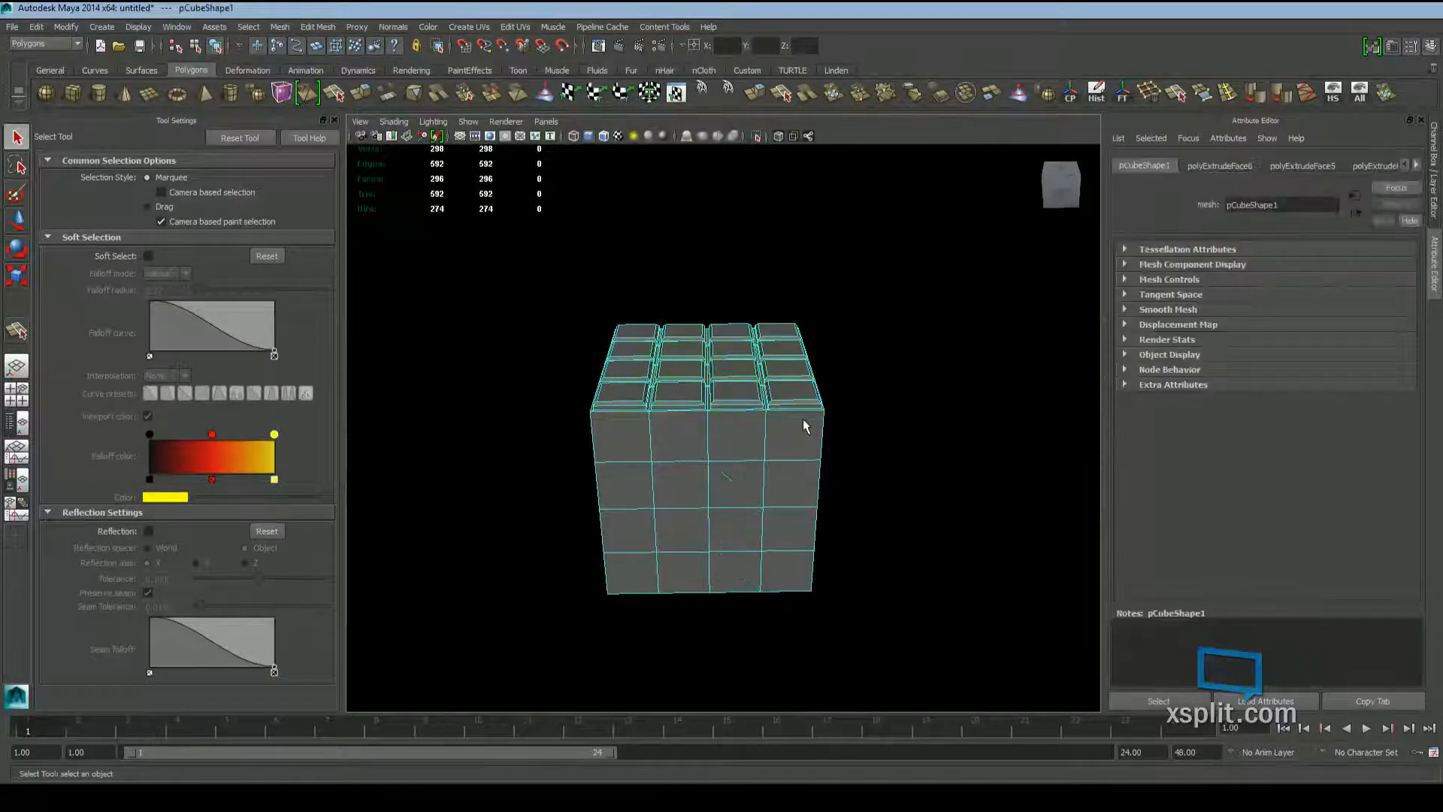
alt+drag(839, 461, 871, 417)
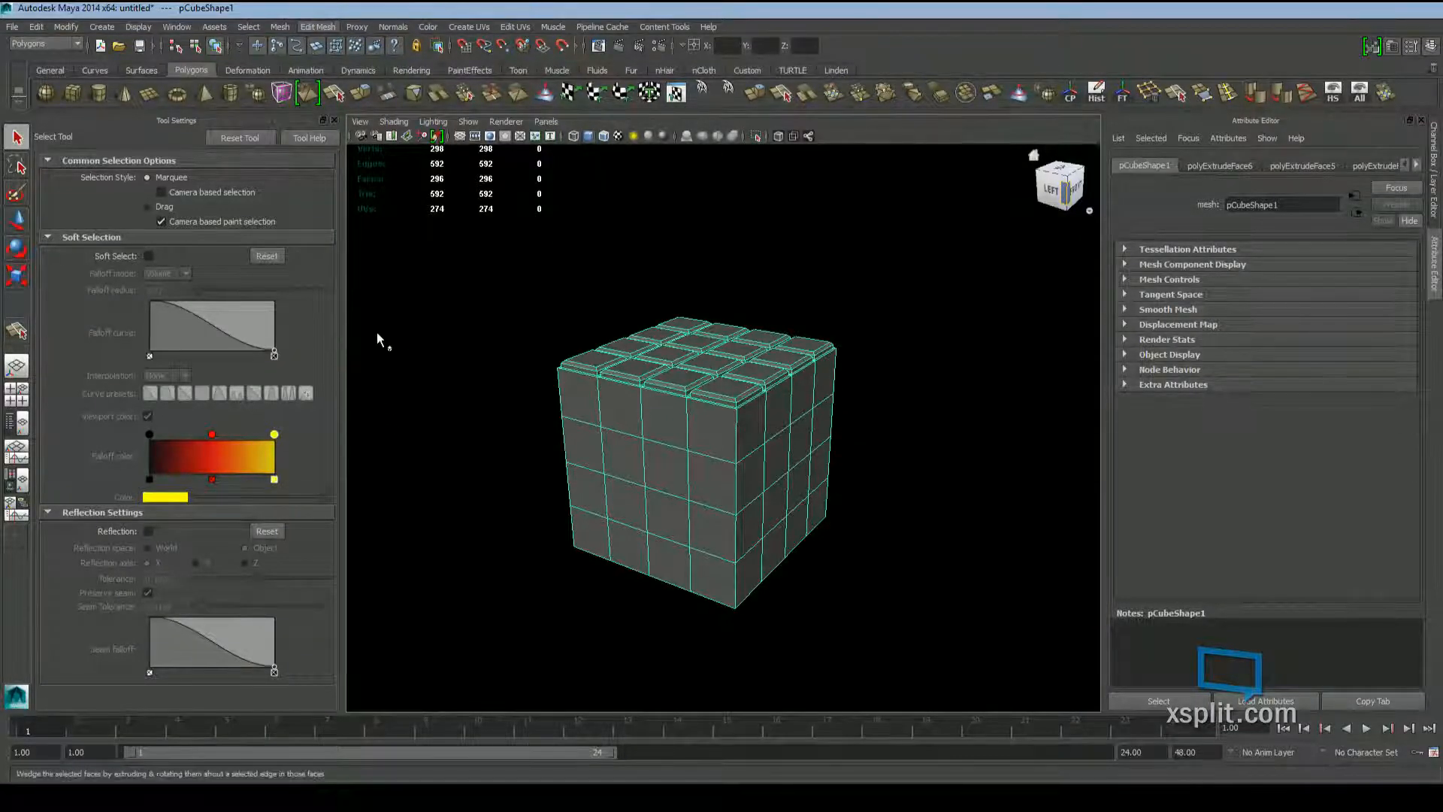
Insert one horizontal and two vertical edge loops around the cube with the Insert Edge Loop Tool
click(406, 176)
scroll(689, 463, up, 4)
mouse_move(734, 438)
alt+mouse_down()
mouse_move(690, 463)
mouse_move(723, 452)
alt+mouse_up()
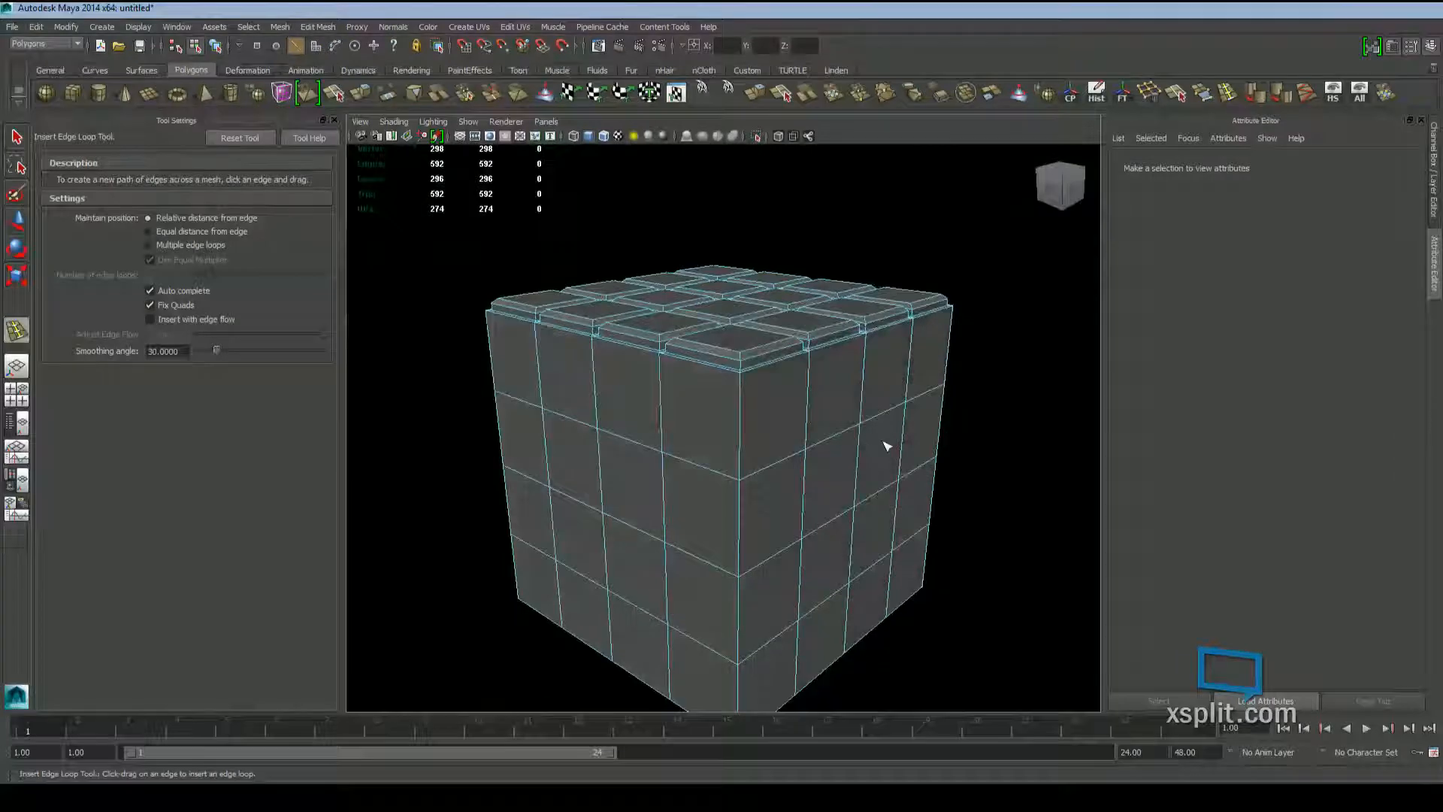
alt+drag(886, 444, 840, 436)
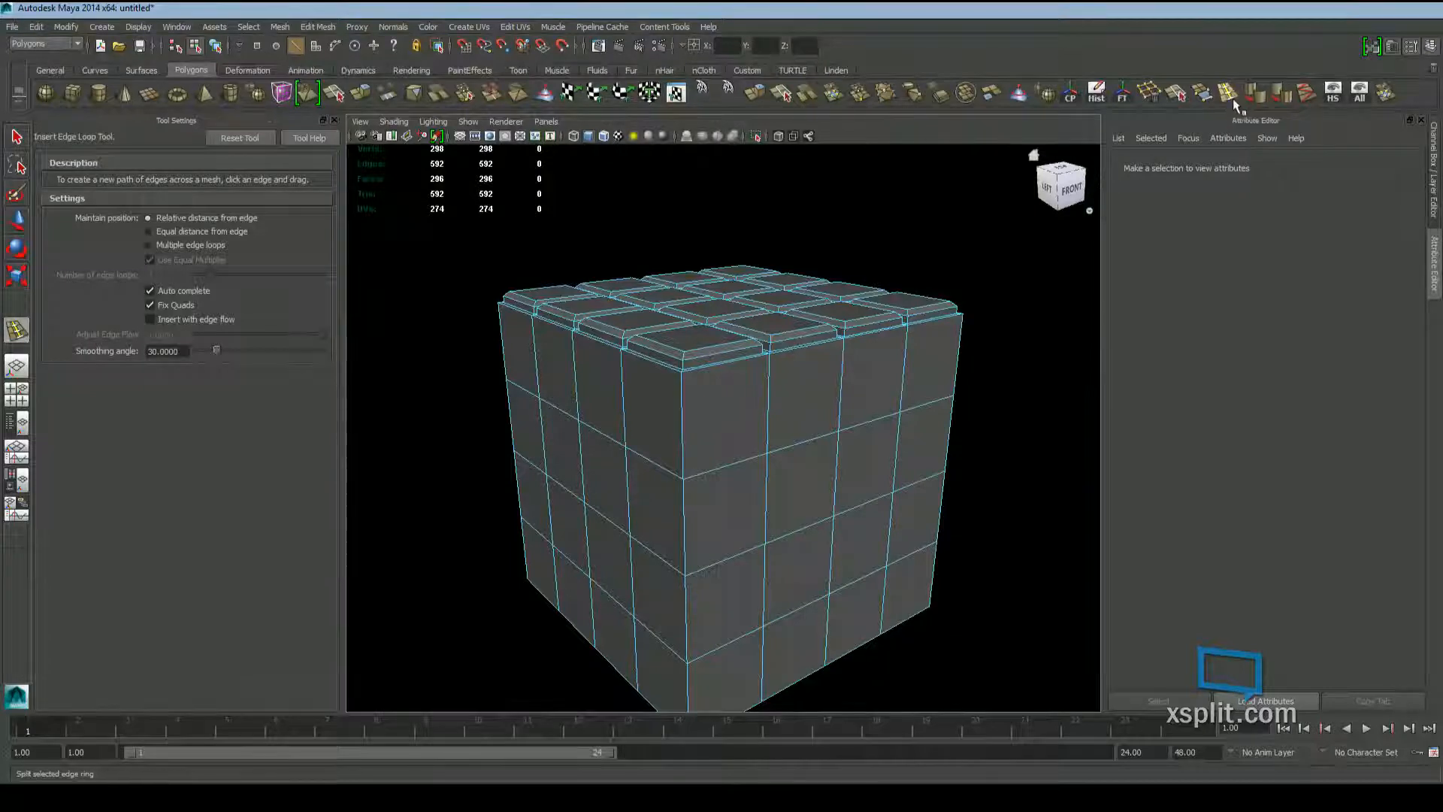
alt+drag(986, 264, 418, 499)
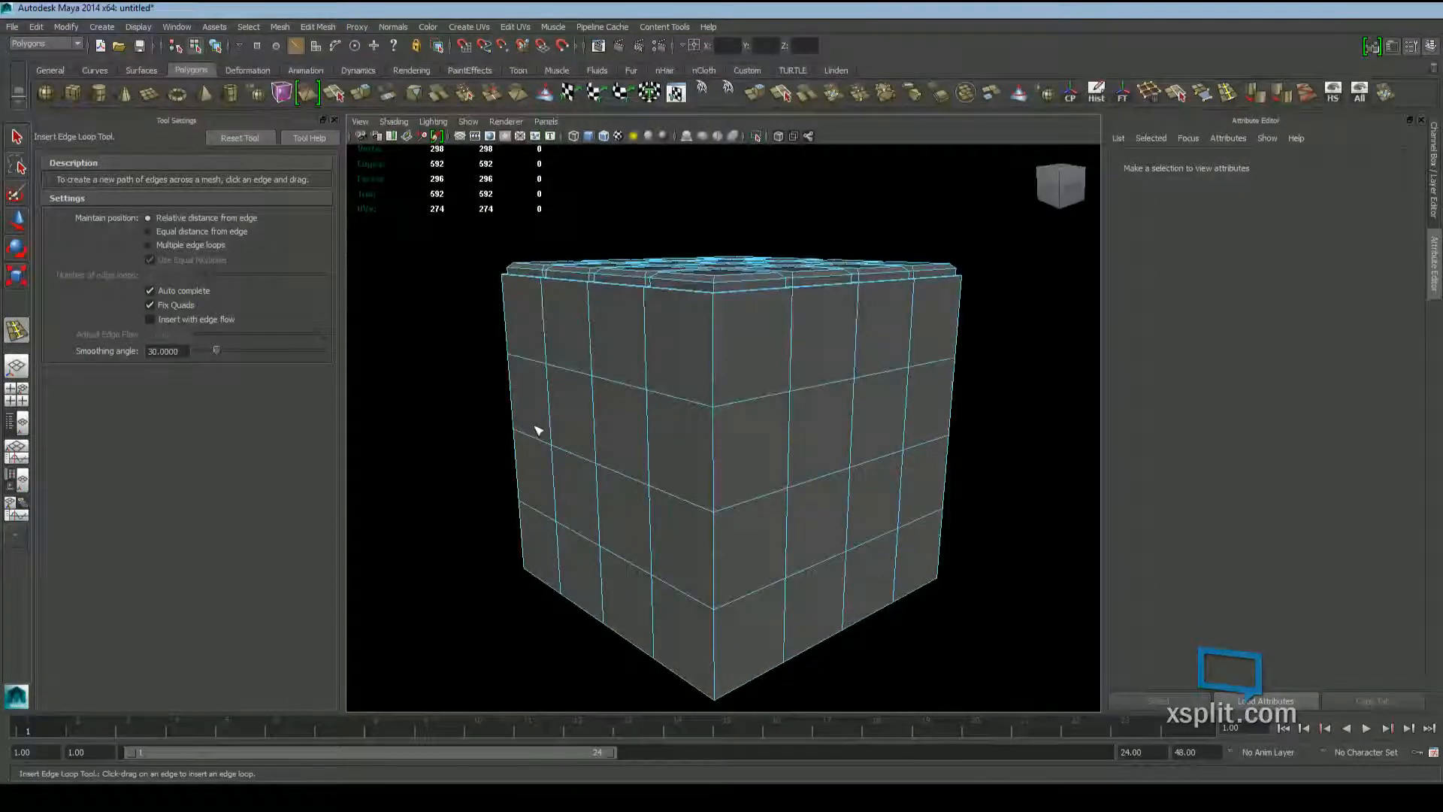
alt+drag(538, 429, 660, 399)
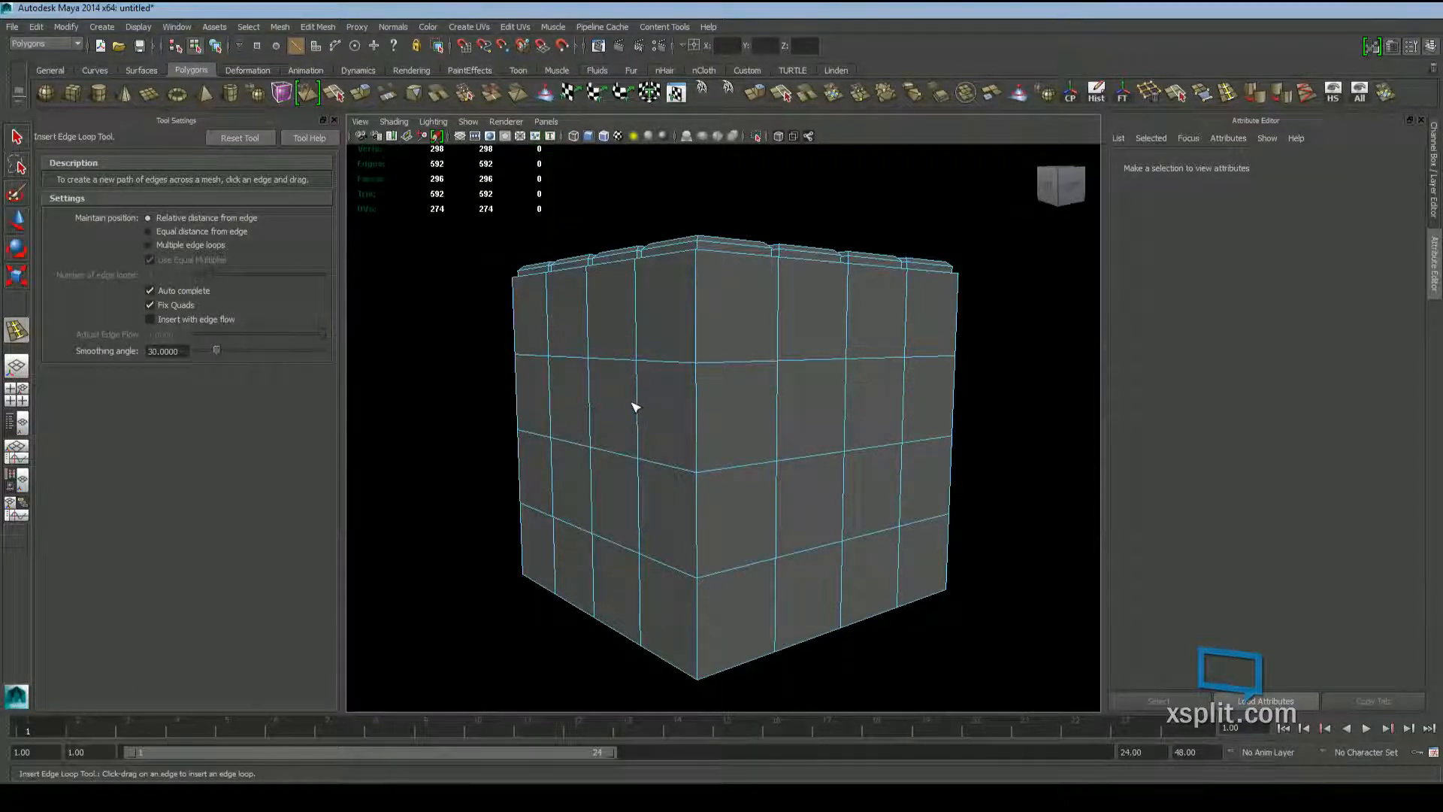
drag(699, 421, 701, 411)
alt+drag(872, 417, 668, 357)
alt+drag(667, 357, 594, 406)
alt+drag(596, 458, 610, 460)
alt+right_drag(610, 460, 631, 464)
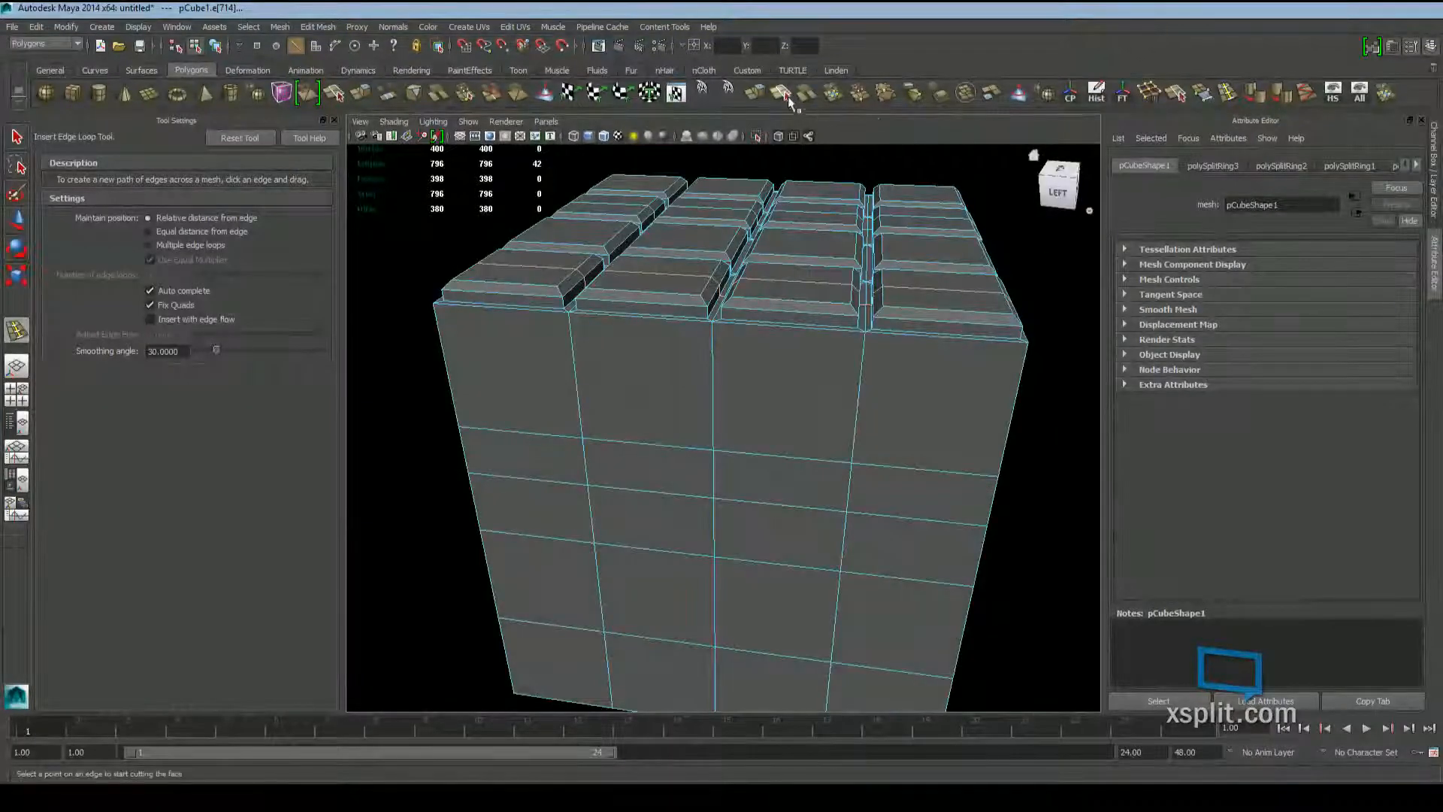
Set the Split Polygon Tool's magnet tolerance to 5.4335
click(786, 96)
scroll(734, 283, down, 5)
drag(307, 258, 265, 261)
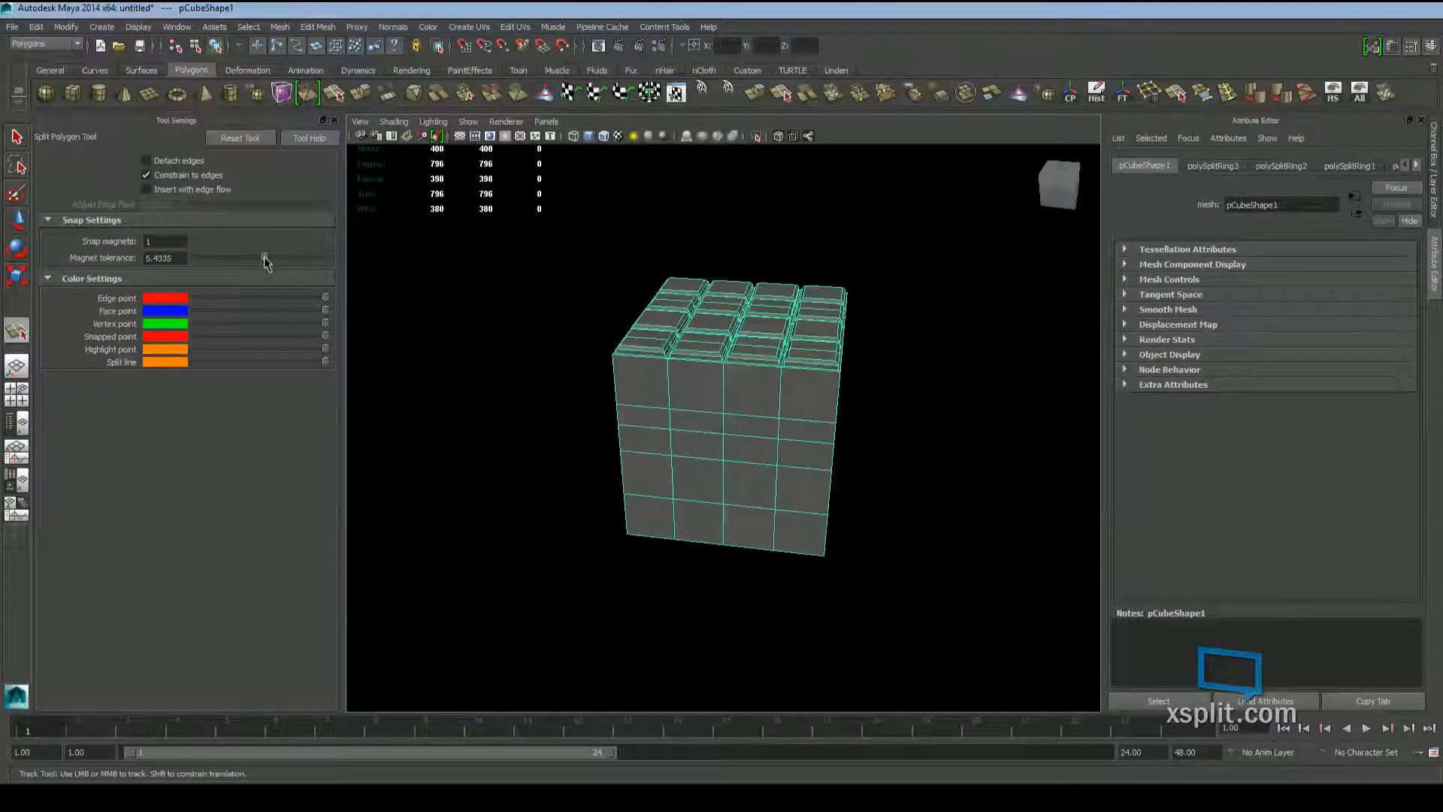
scroll(667, 267, up, 8)
scroll(667, 268, down, 5)
alt+drag(706, 436, 804, 485)
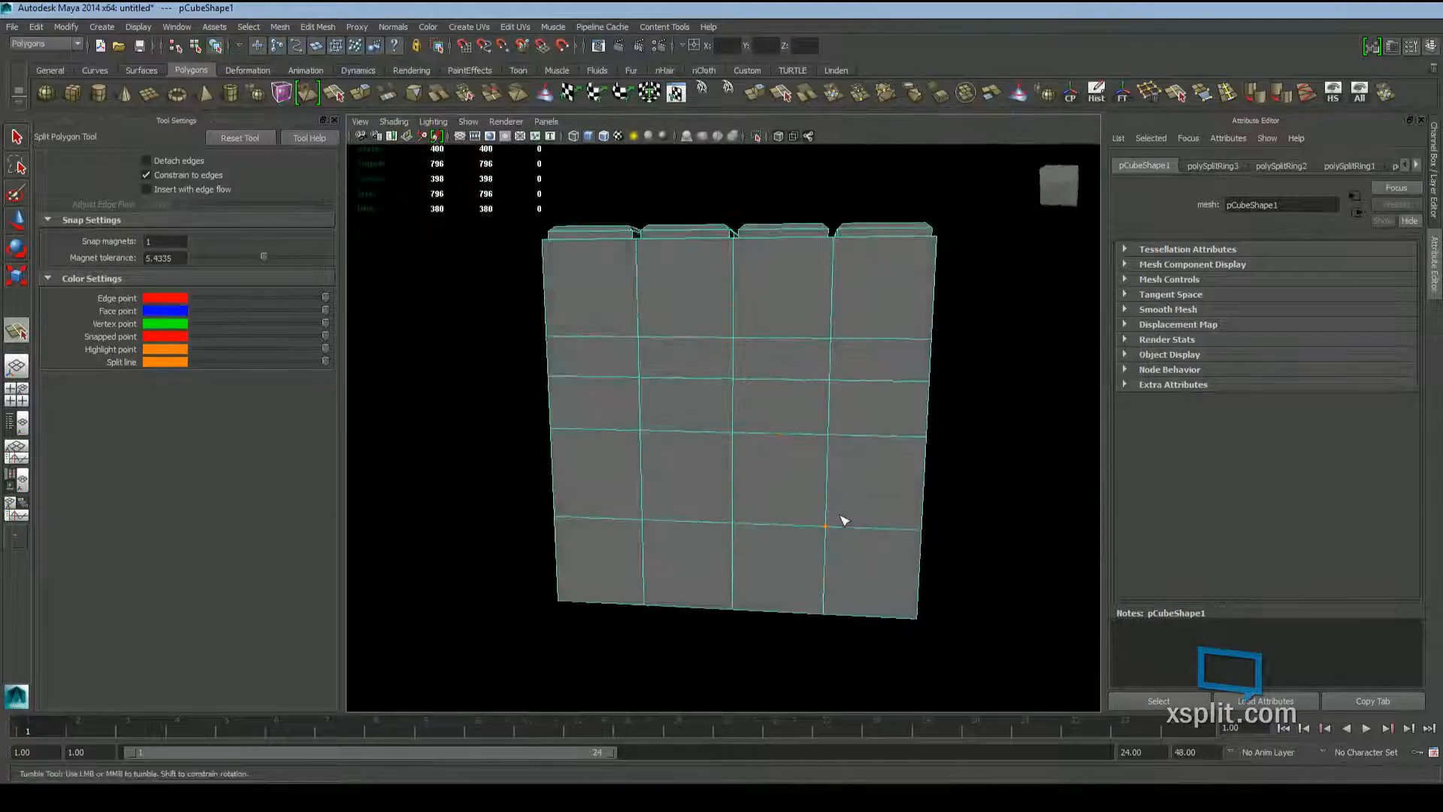
Split a face in the second-lowest row of the cube's side diagonally between two opposite grid vertices
click(829, 524)
click(736, 438)
right_click(737, 438)
alt+drag(739, 440, 789, 462)
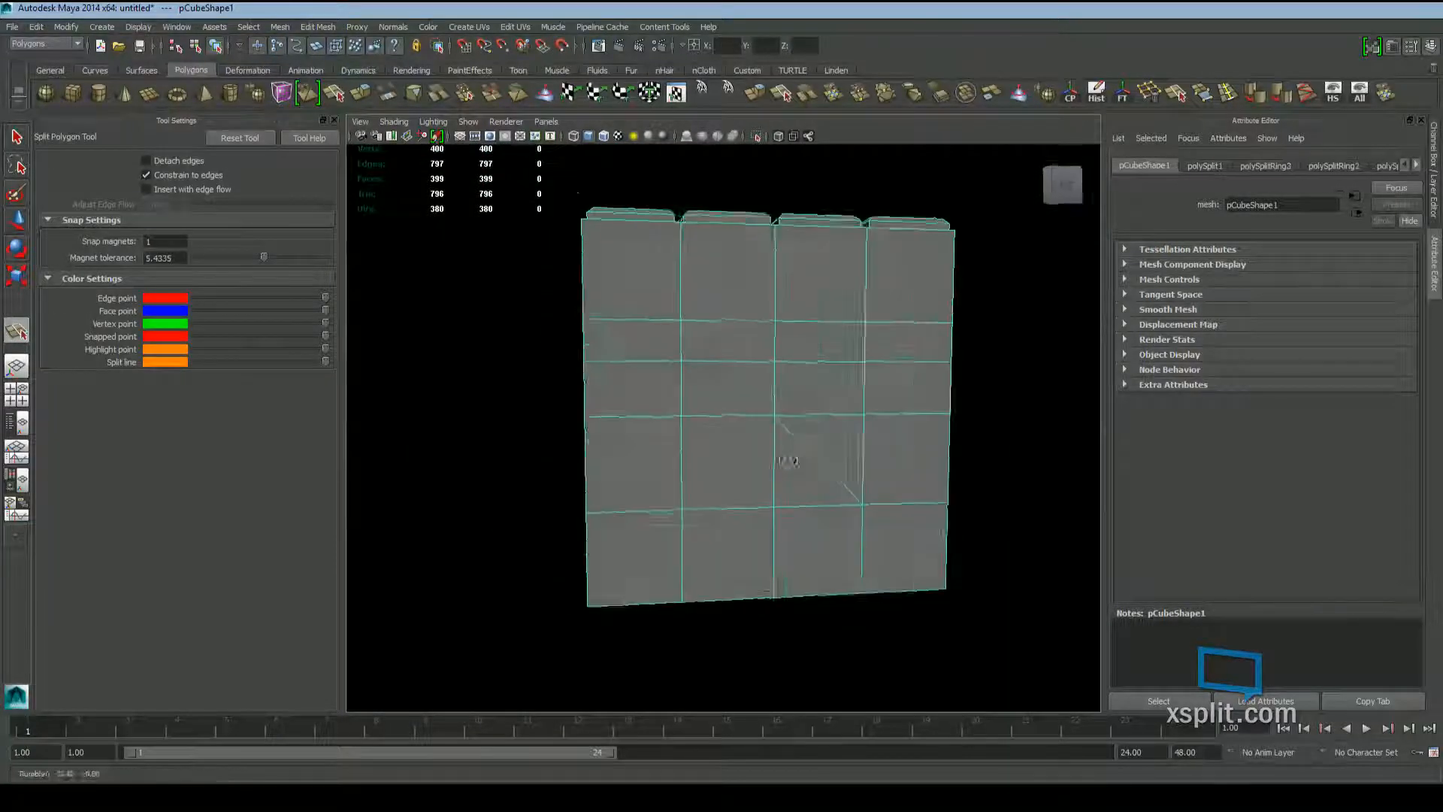
scroll(789, 461, up, 4)
alt+middle_drag(788, 461, 808, 405)
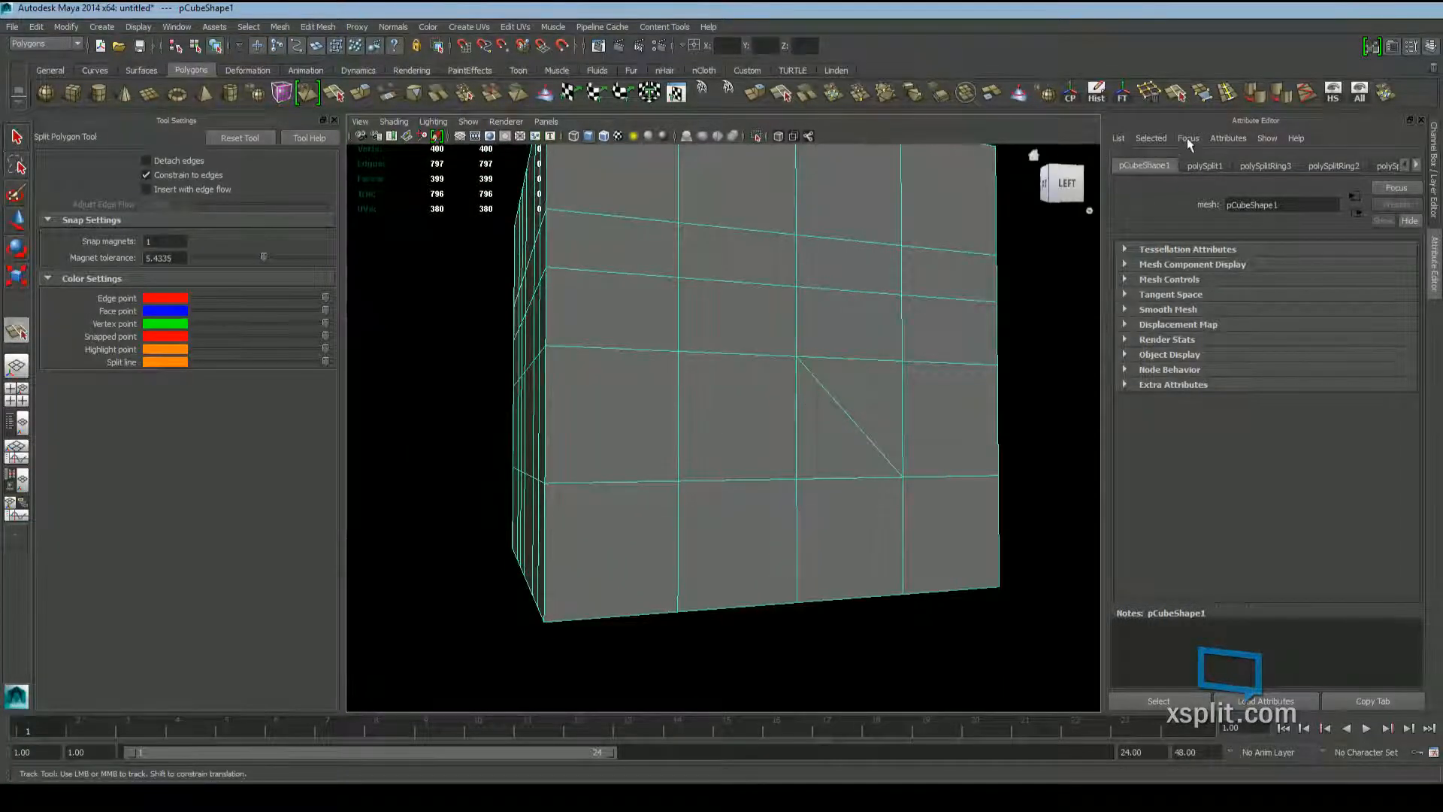
Try to insert a horizontal edge loop through the row containing the diagonal split
click(1228, 95)
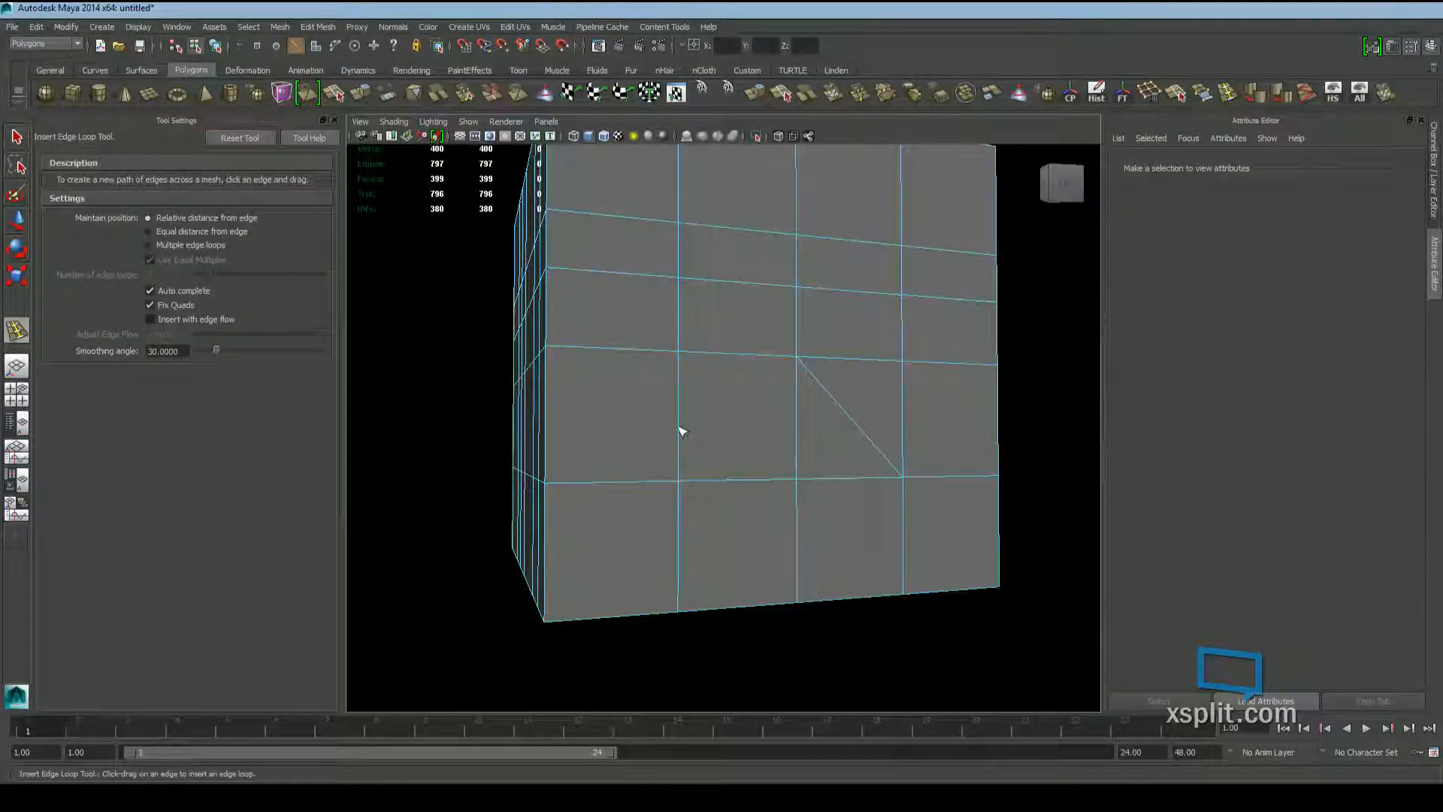
drag(679, 429, 684, 422)
alt+drag(683, 421, 876, 412)
Undo the diagonal split and all inserted edge loops on the cube
key(ctrl+z)
key(ctrl+z)
key(ctrl+z)
key(ctrl+z)
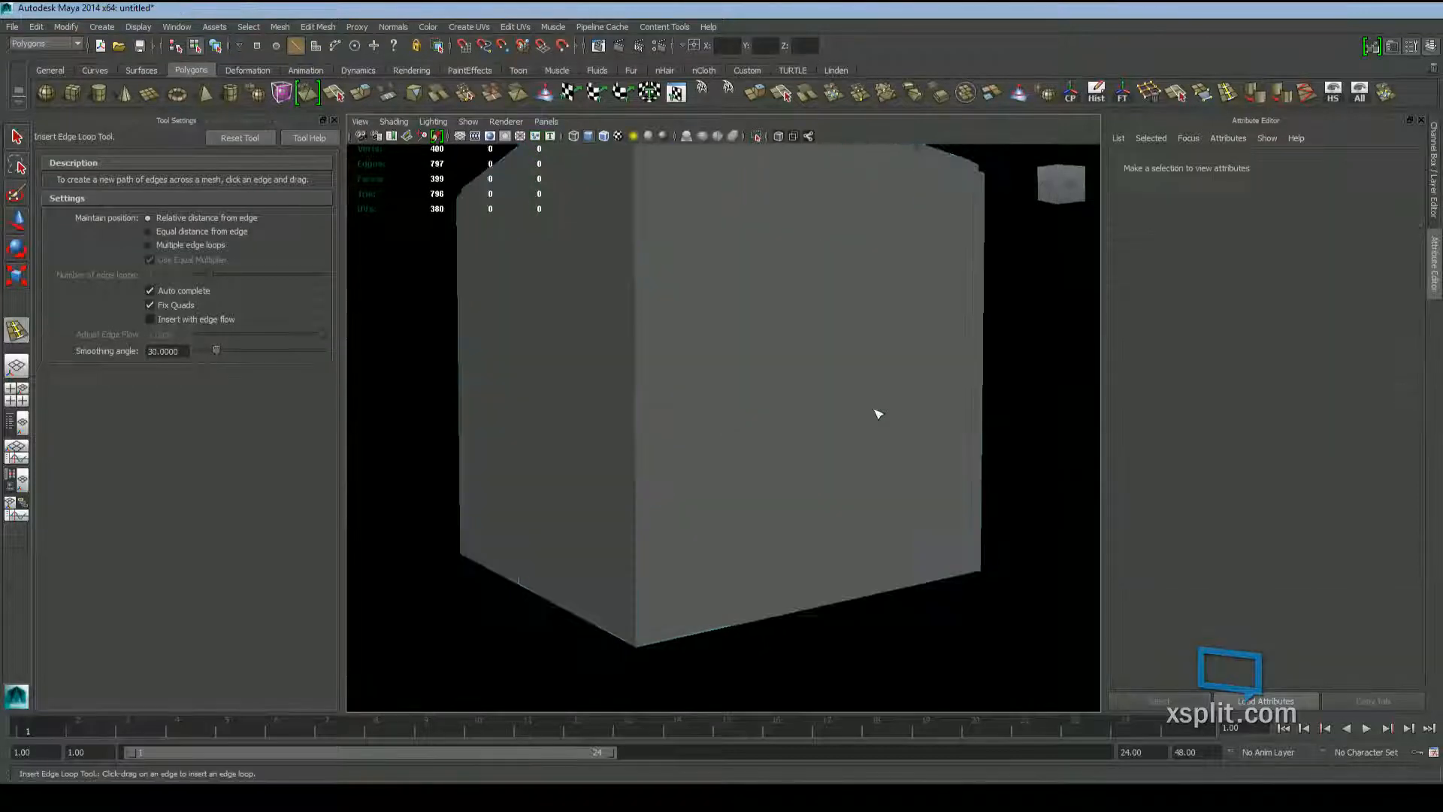
key(ctrl+z)
key(ctrl+z)
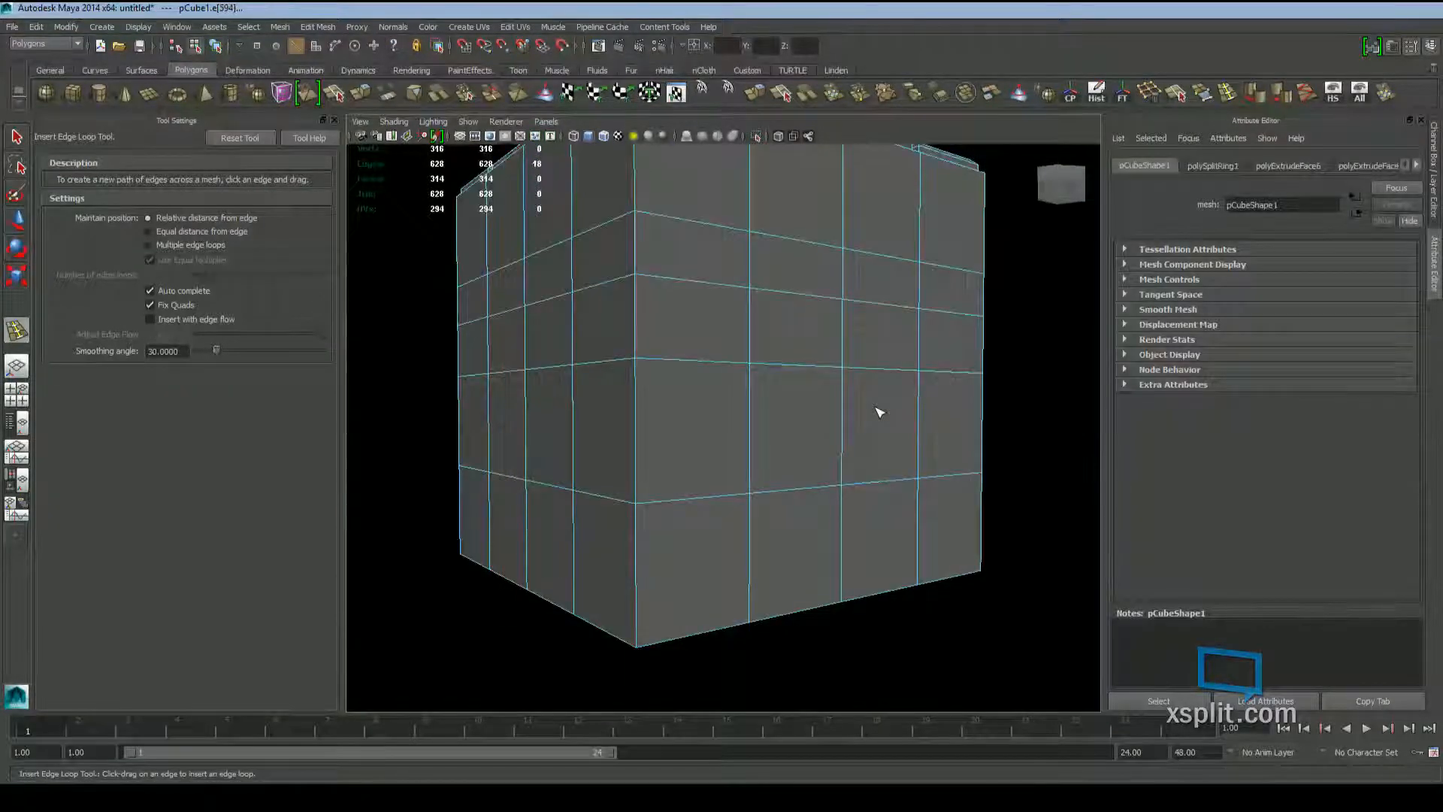
scroll(872, 402, down, 5)
alt+drag(869, 399, 773, 469)
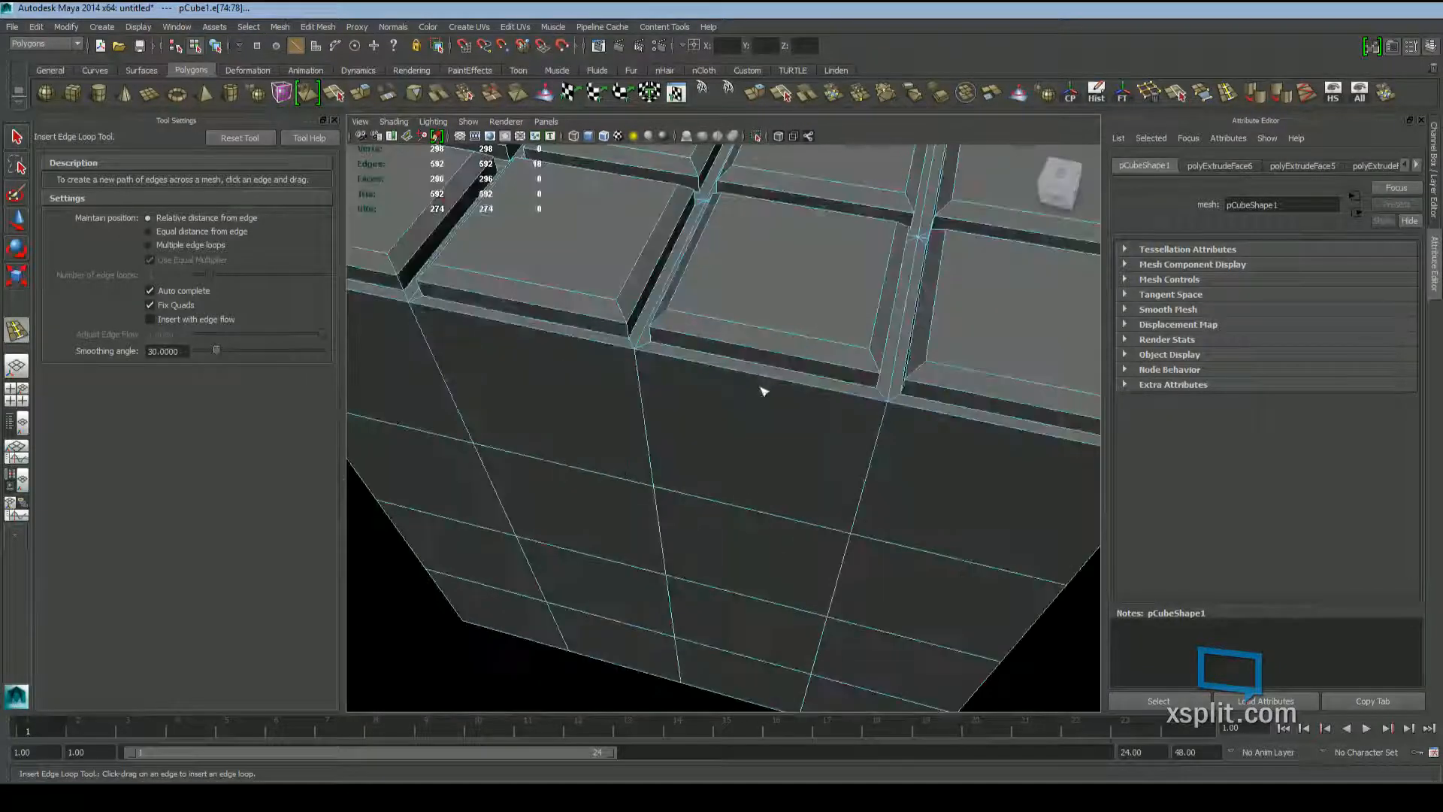
Set the Insert Edge Loop Tool to maintain position by multiple edge loops, with the number of loops at 1
click(171, 248)
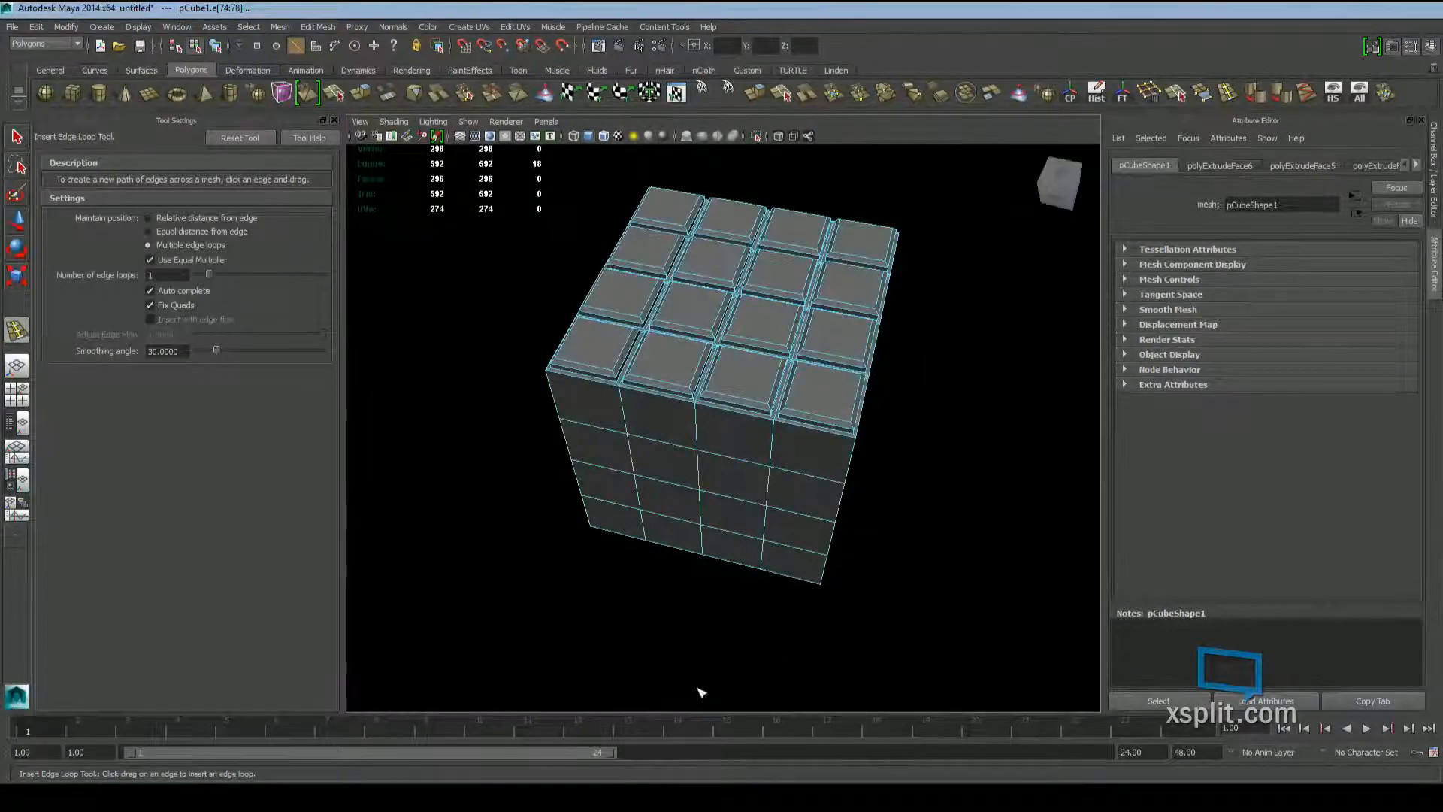
alt+drag(764, 451, 790, 404)
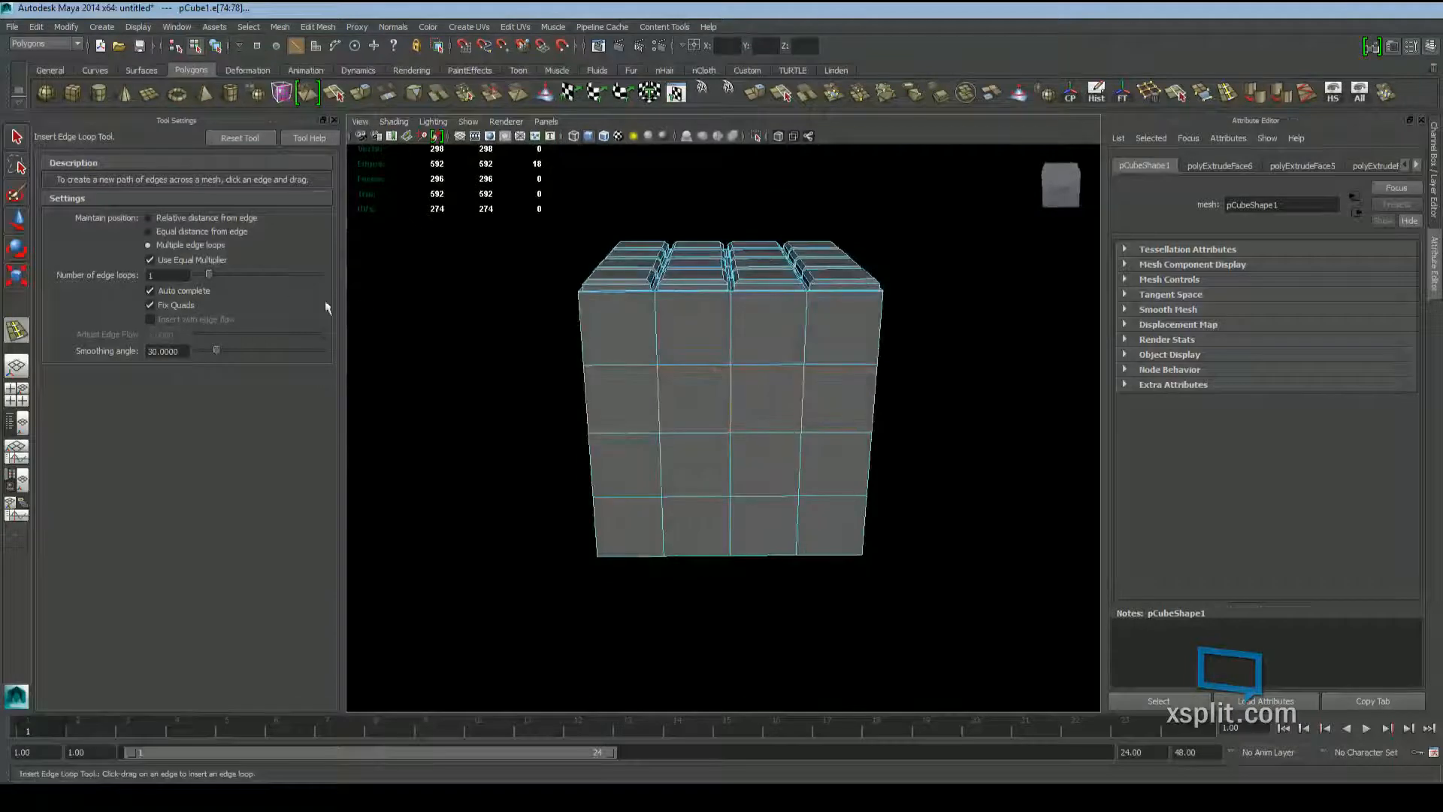
drag(214, 273, 224, 273)
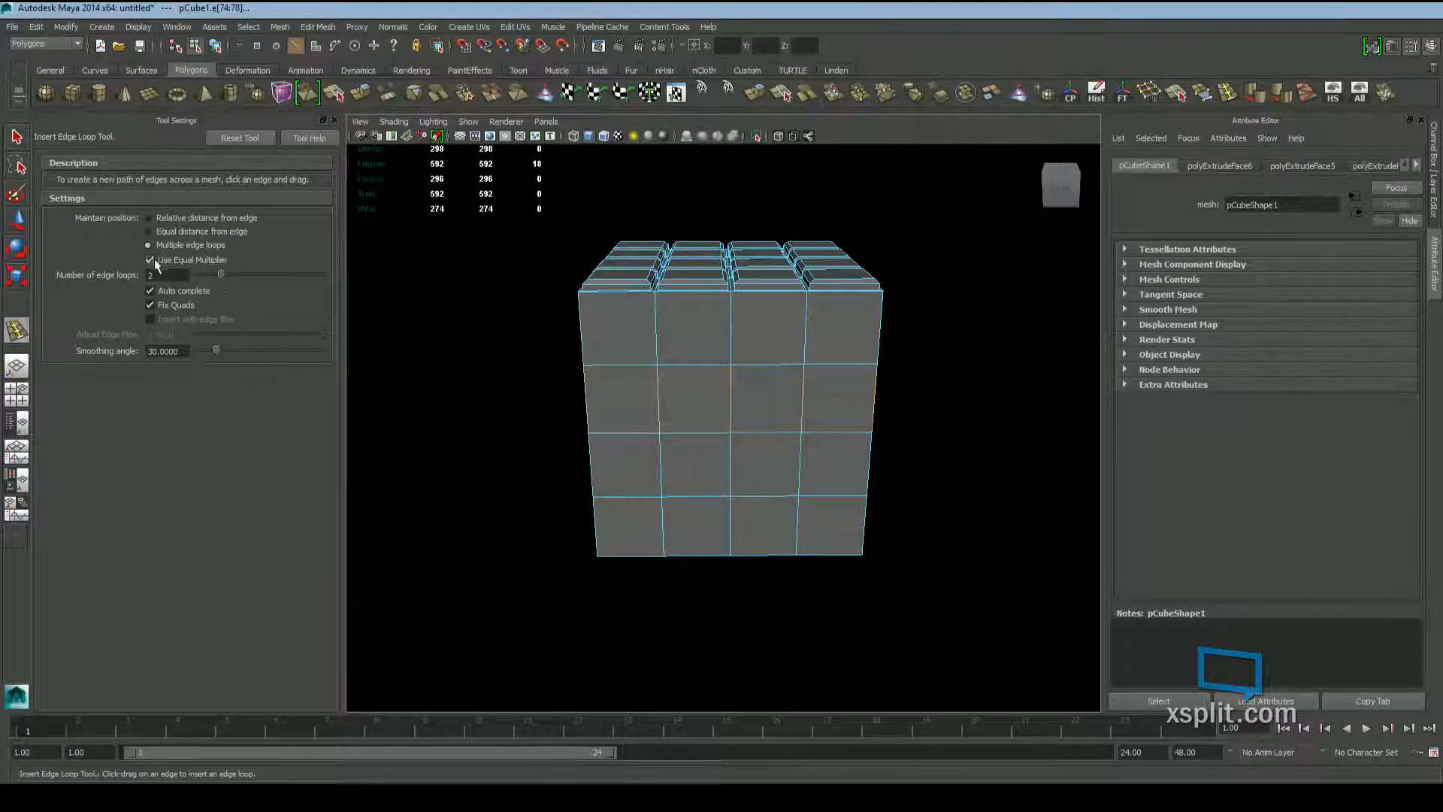
drag(215, 274, 209, 274)
Insert one evenly spaced vertical loop in the cube's second column and two in its third column
click(695, 290)
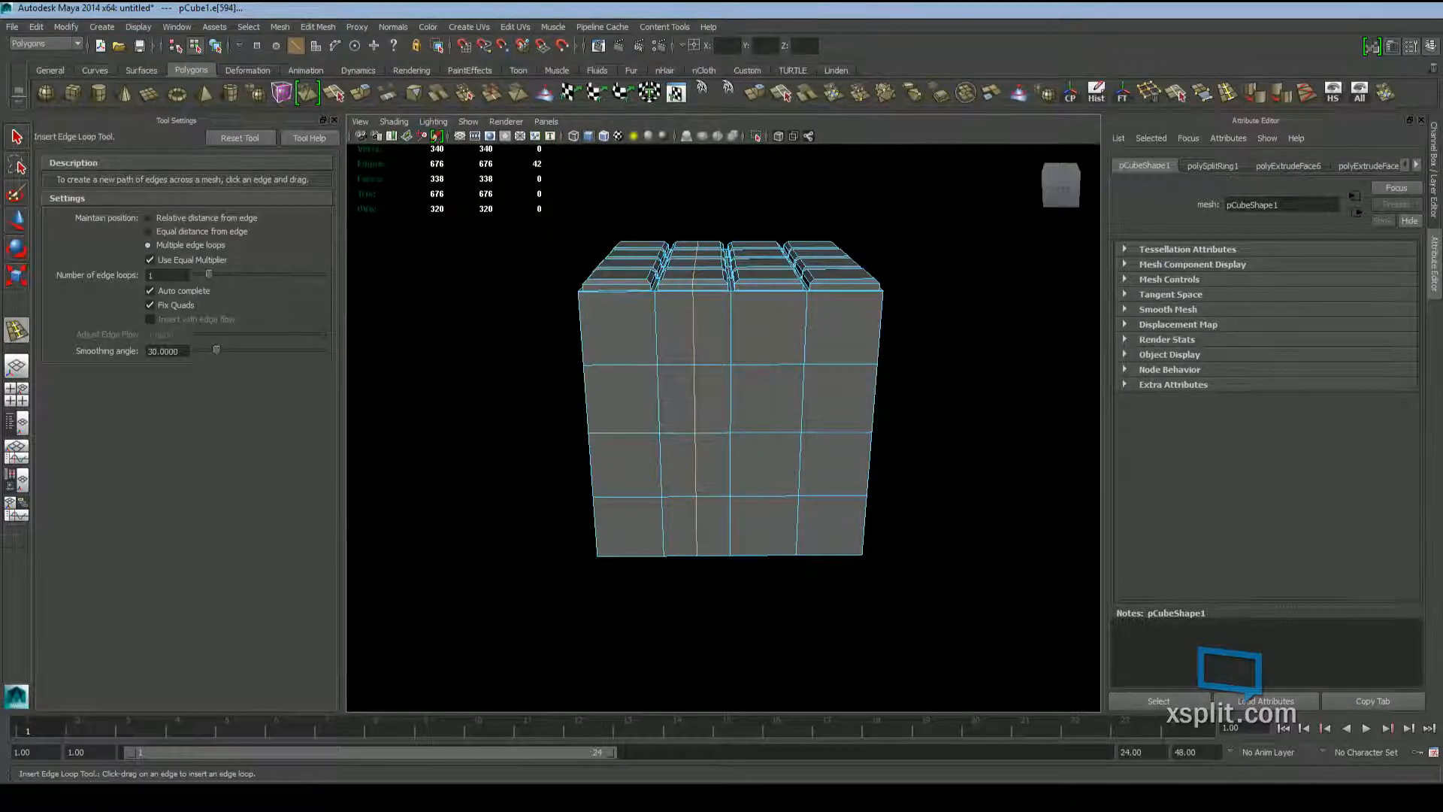
click(224, 275)
click(703, 293)
alt+drag(849, 319, 815, 399)
scroll(793, 404, up, 4)
scroll(792, 376, down, 4)
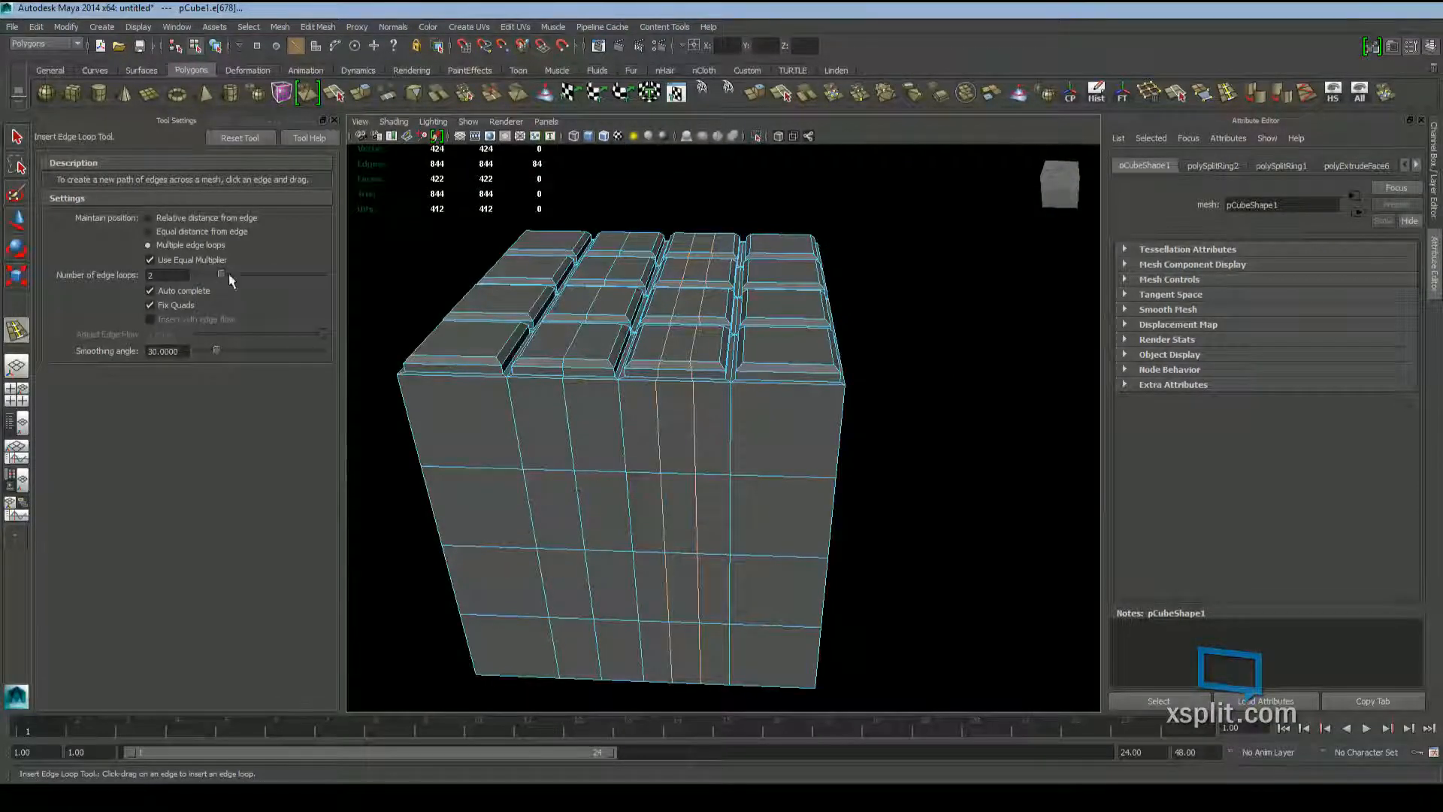
Insert three evenly spaced vertical loops in the cube's fourth column and four in its first column
drag(221, 274, 234, 274)
click(780, 318)
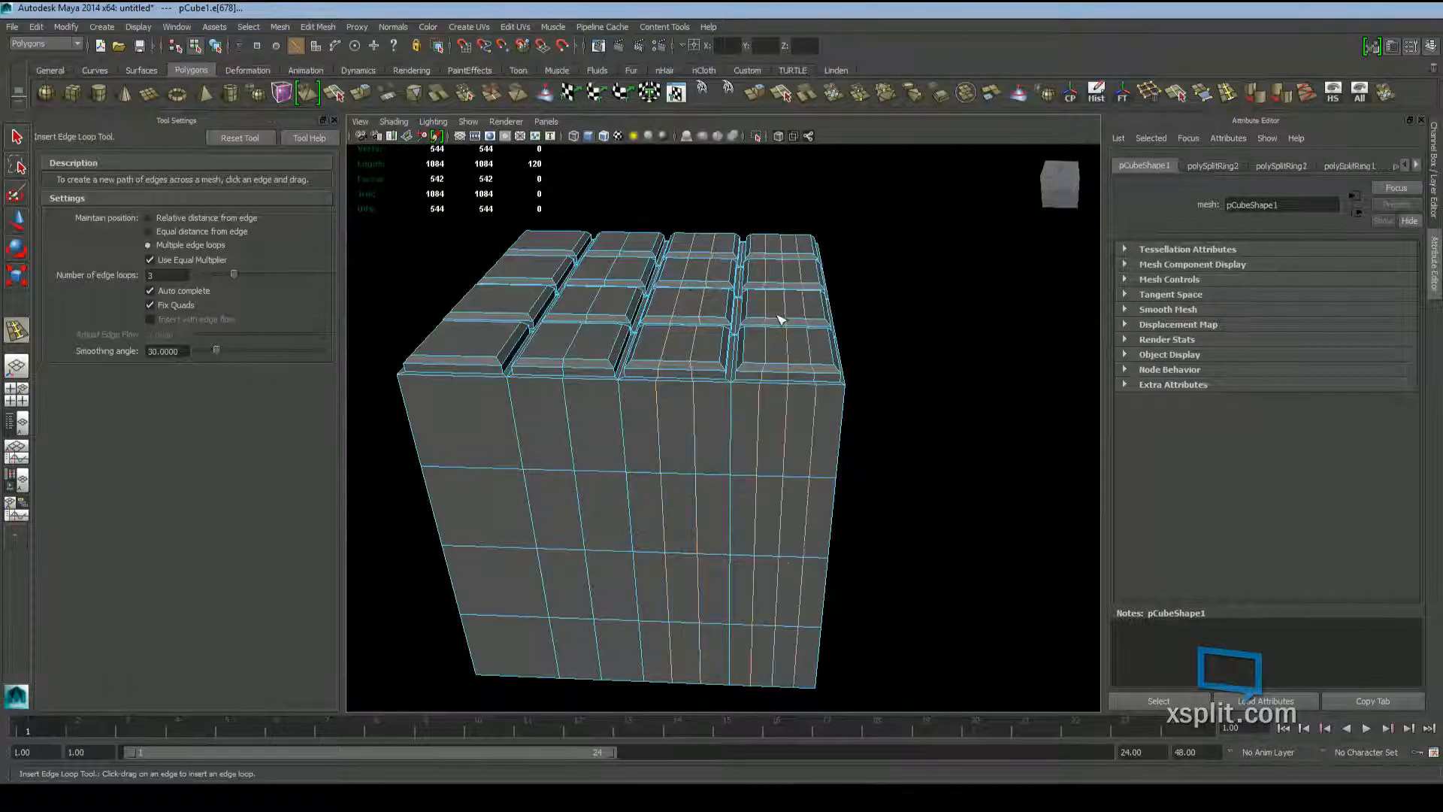
alt+drag(779, 316, 361, 303)
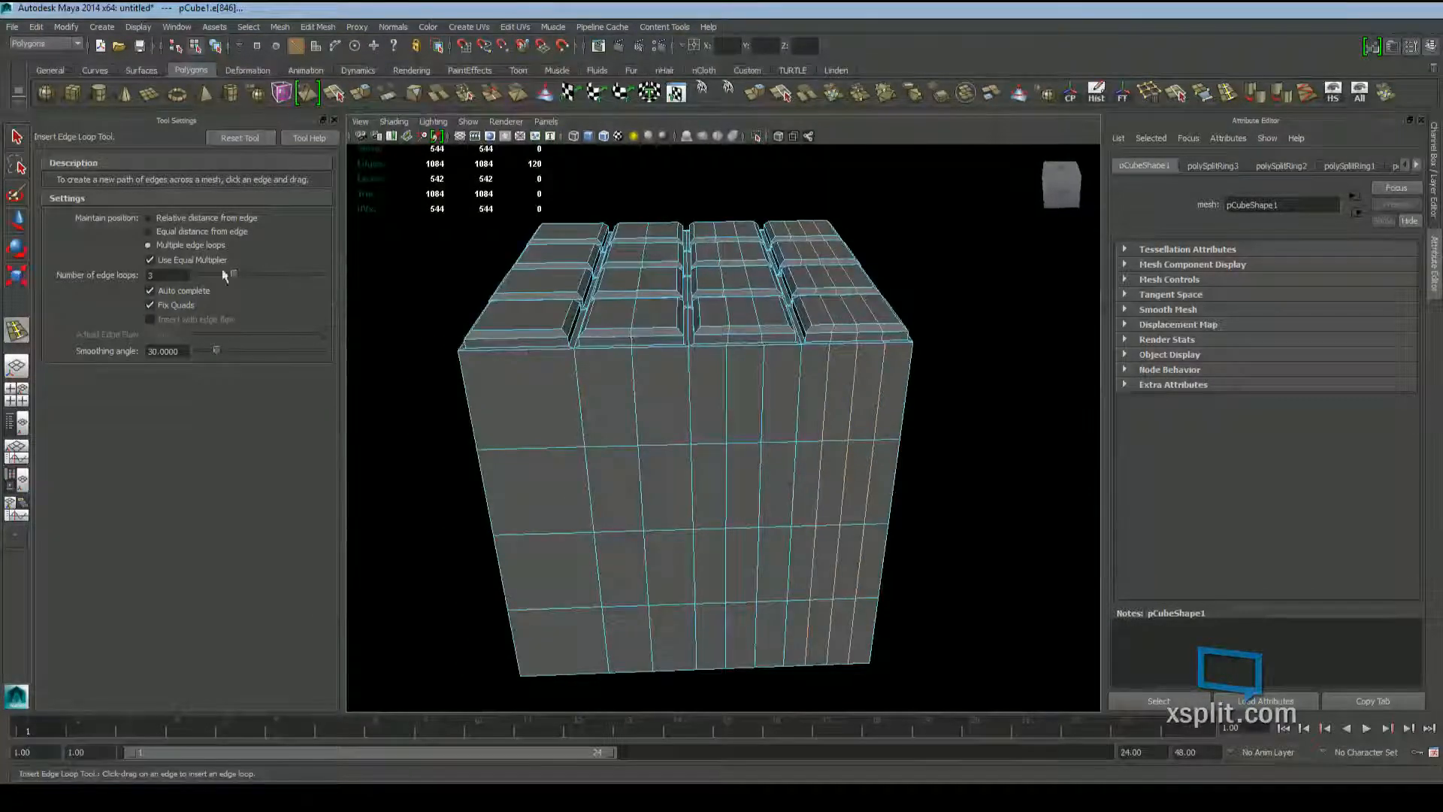
click(530, 289)
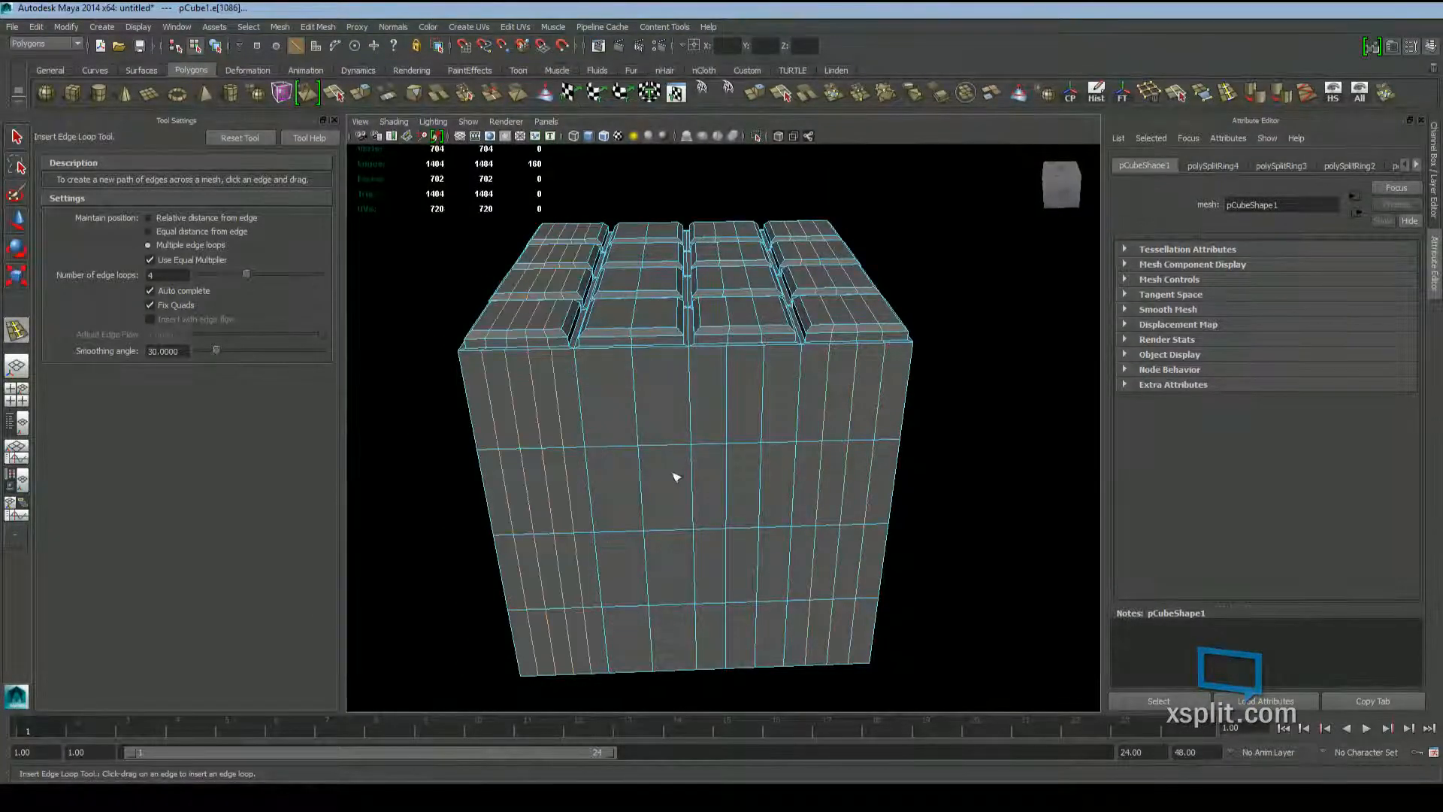
Undo all the multiple edge loops inserted in the cube's four columns
alt+drag(767, 429, 803, 482)
key(ctrl+z)
key(ctrl+z)
key(ctrl+z)
key(ctrl+z)
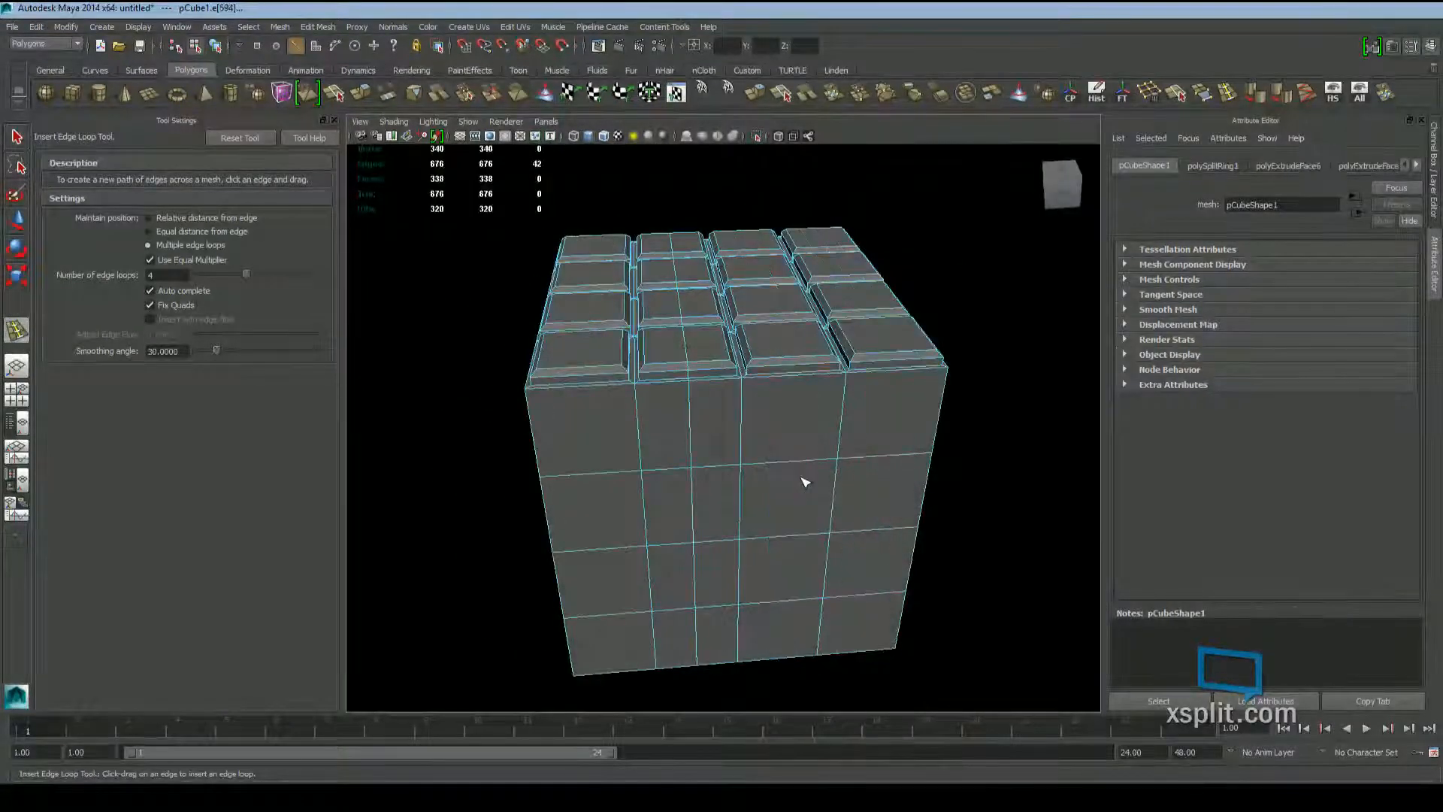
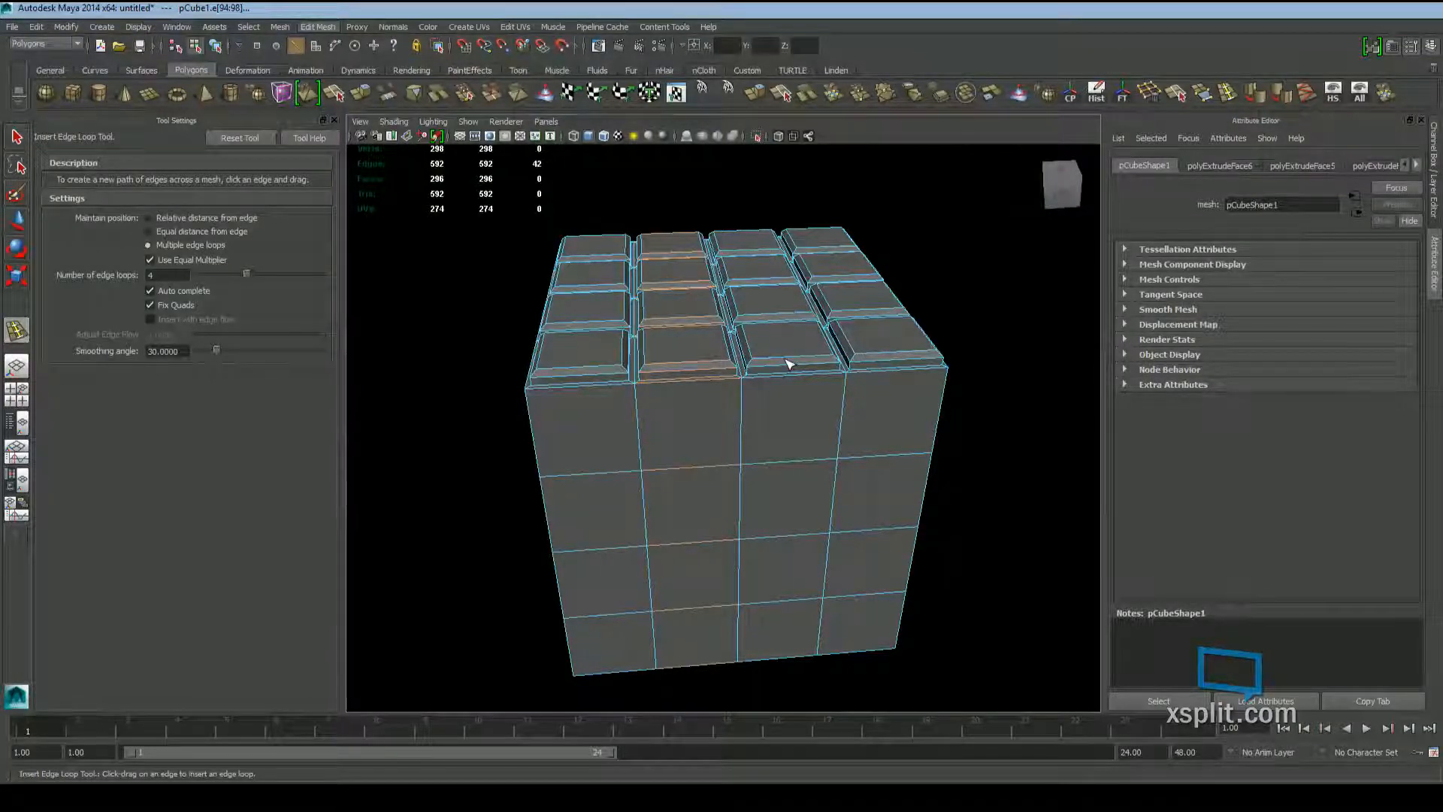
Connect two diagonally opposite vertices of the face in the side's second row and second column with a new edge
key(q)
alt+drag(763, 457, 734, 433)
scroll(709, 413, down, 5)
scroll(734, 433, up, 5)
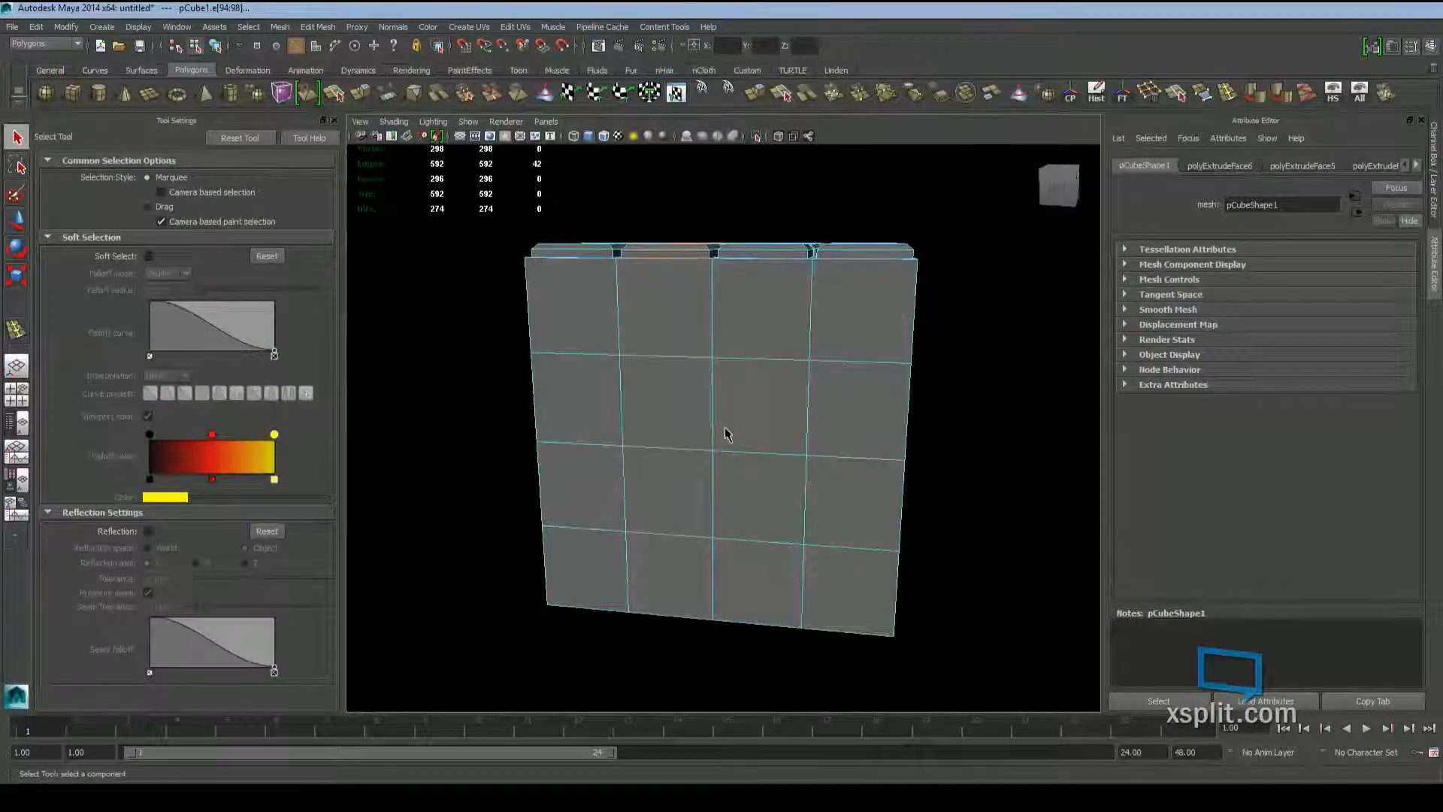
right_drag(727, 432, 689, 431)
click(620, 359)
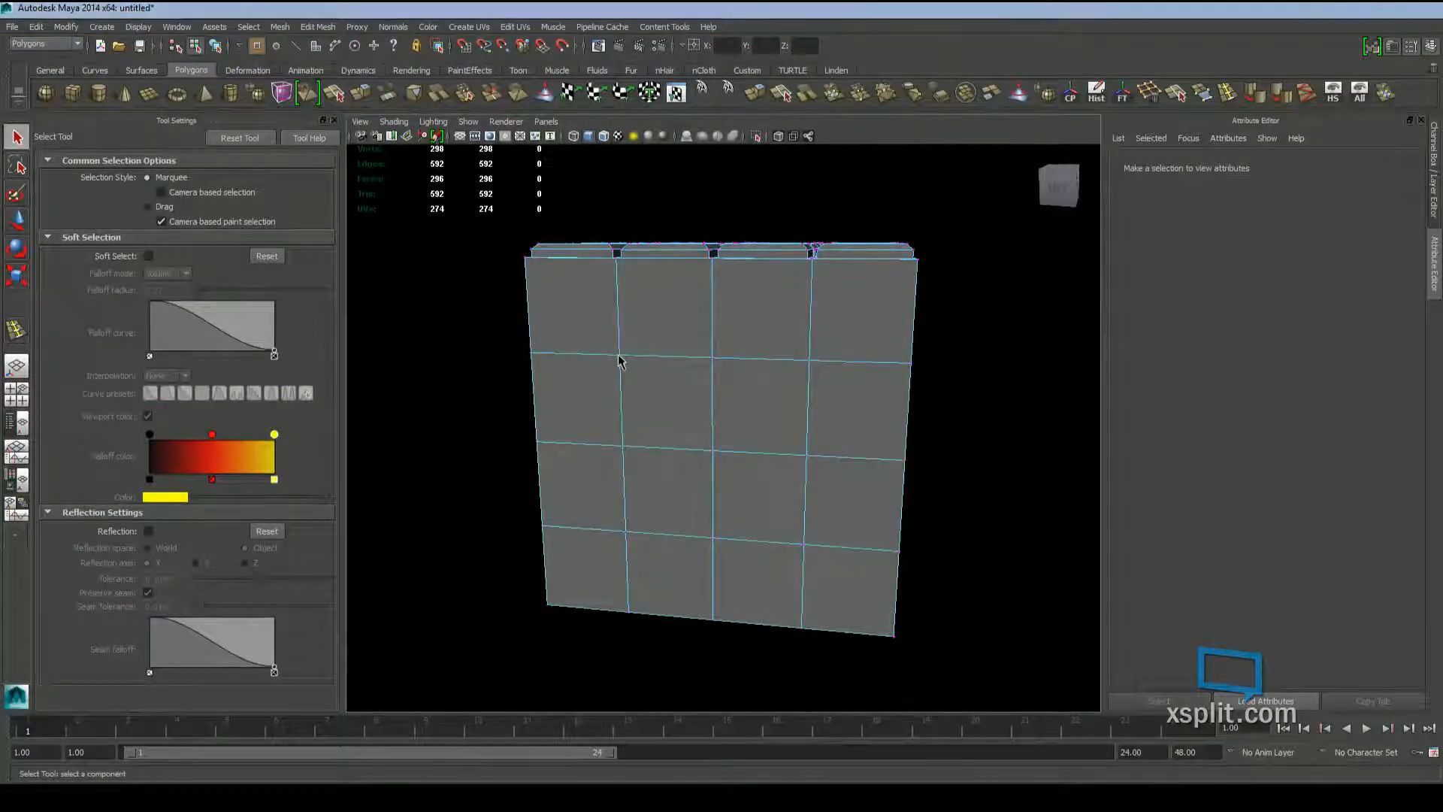
shift+click(714, 452)
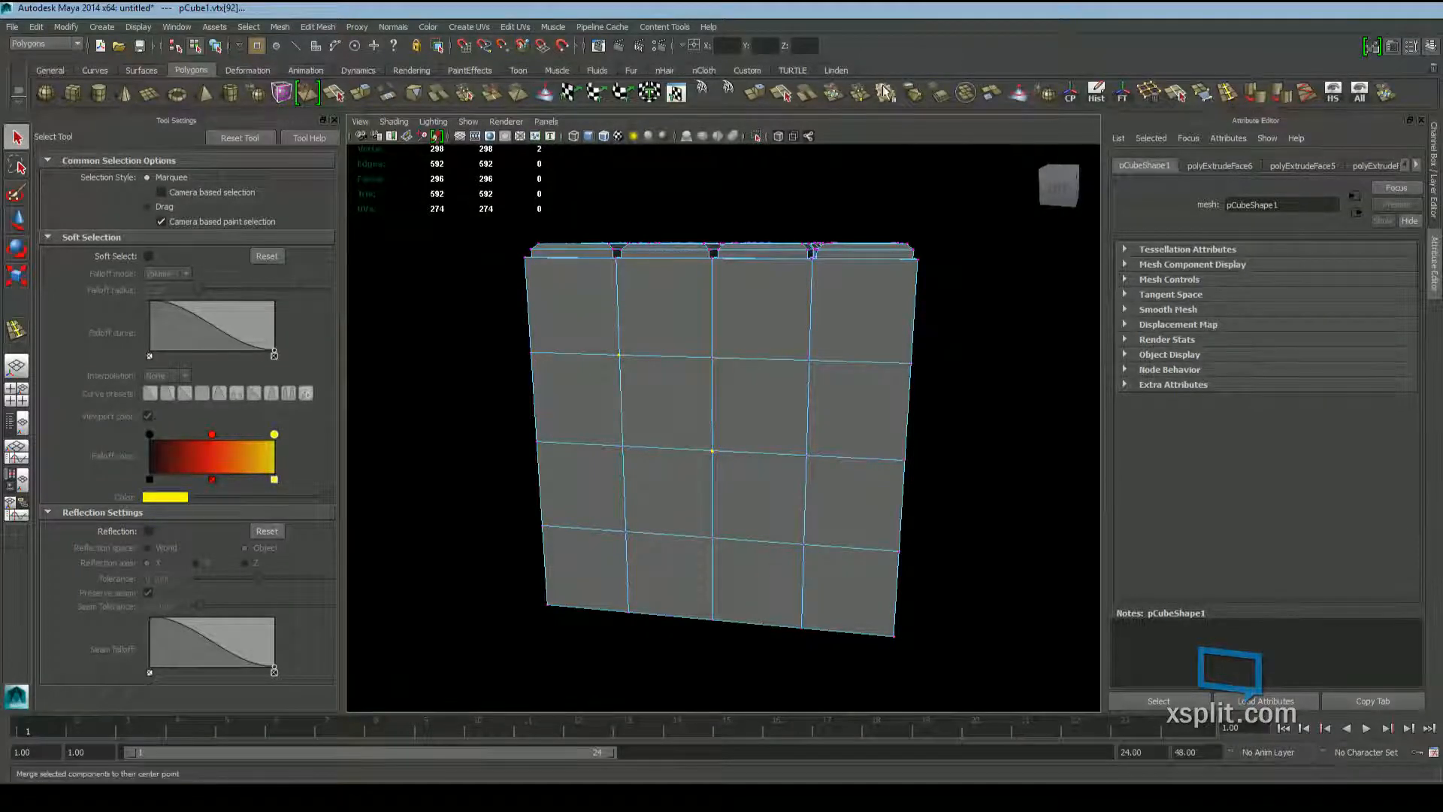
click(1307, 93)
alt+middle_drag(780, 347, 786, 344)
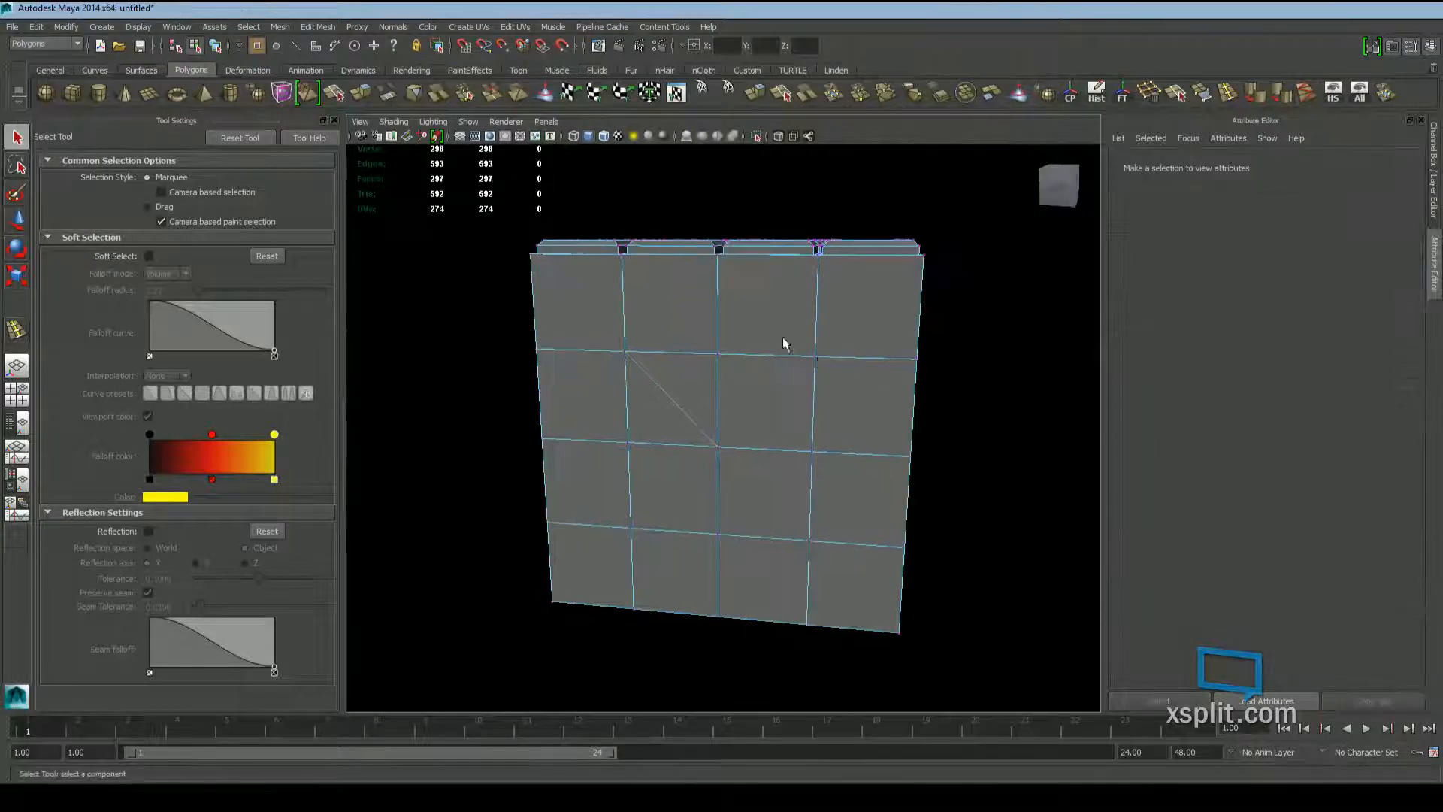
Select the two end vertices of the connected diagonal and examine how the edge joins them
key(ctrl+z)
scroll(658, 407, up, 4)
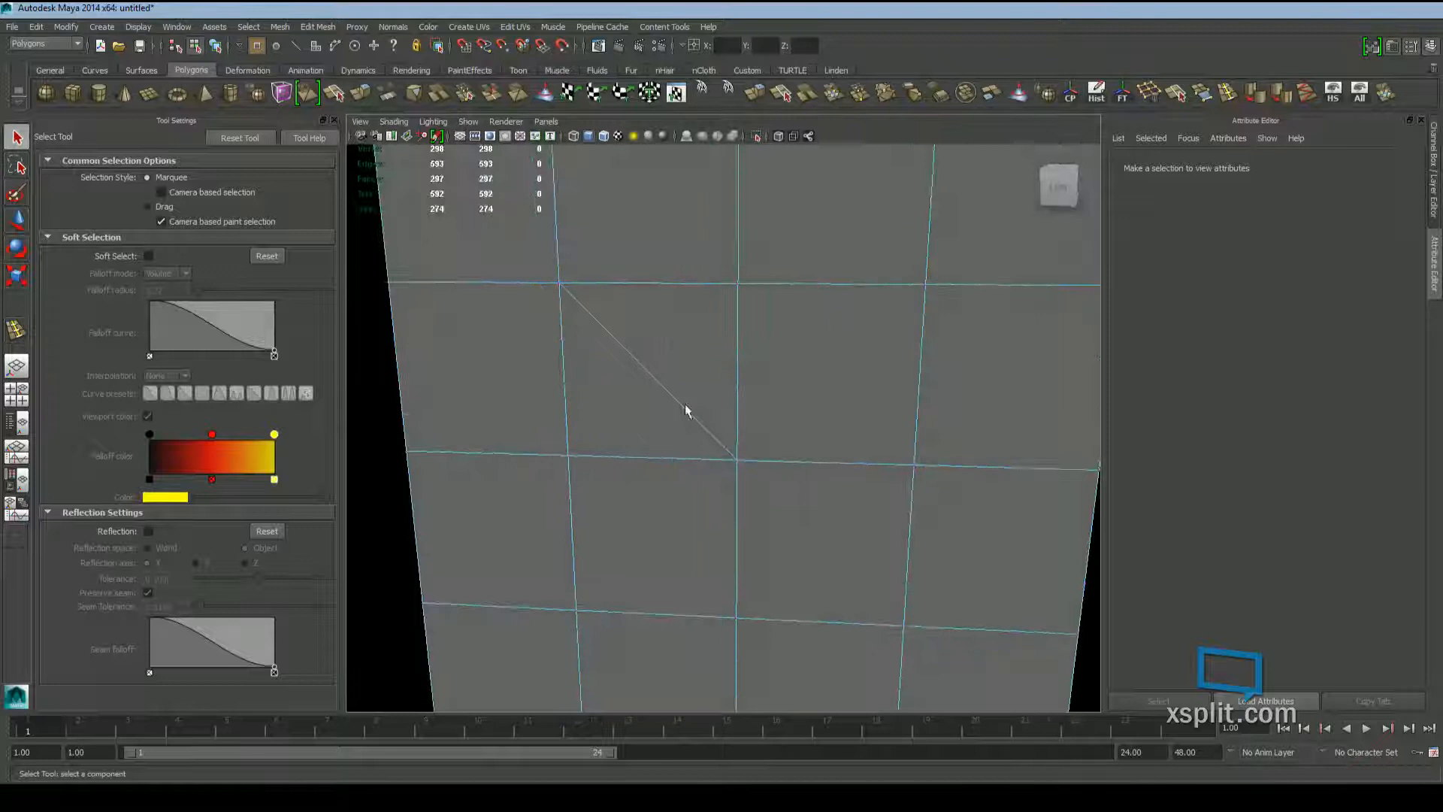
click(736, 459)
shift+click(560, 287)
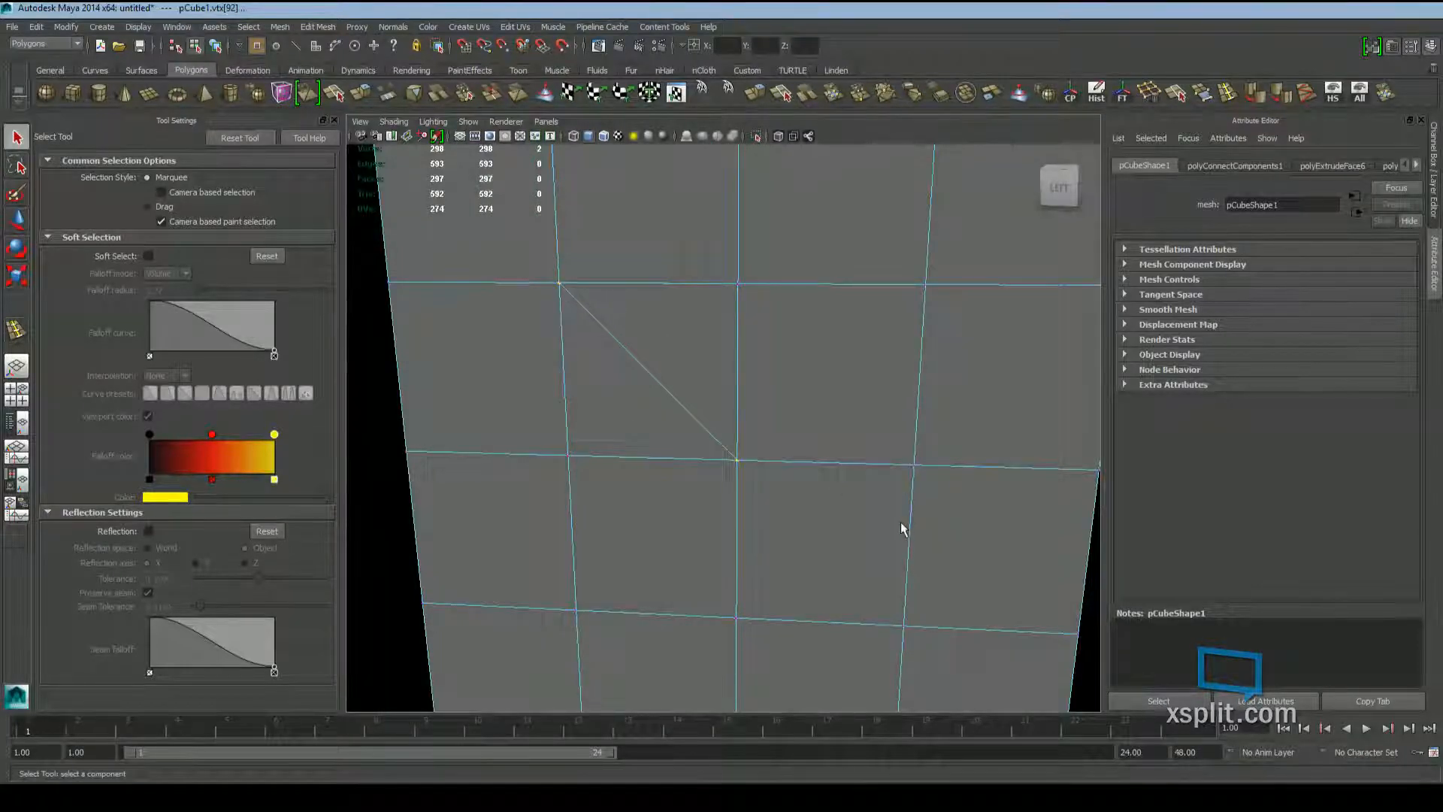
scroll(881, 467, down, 4)
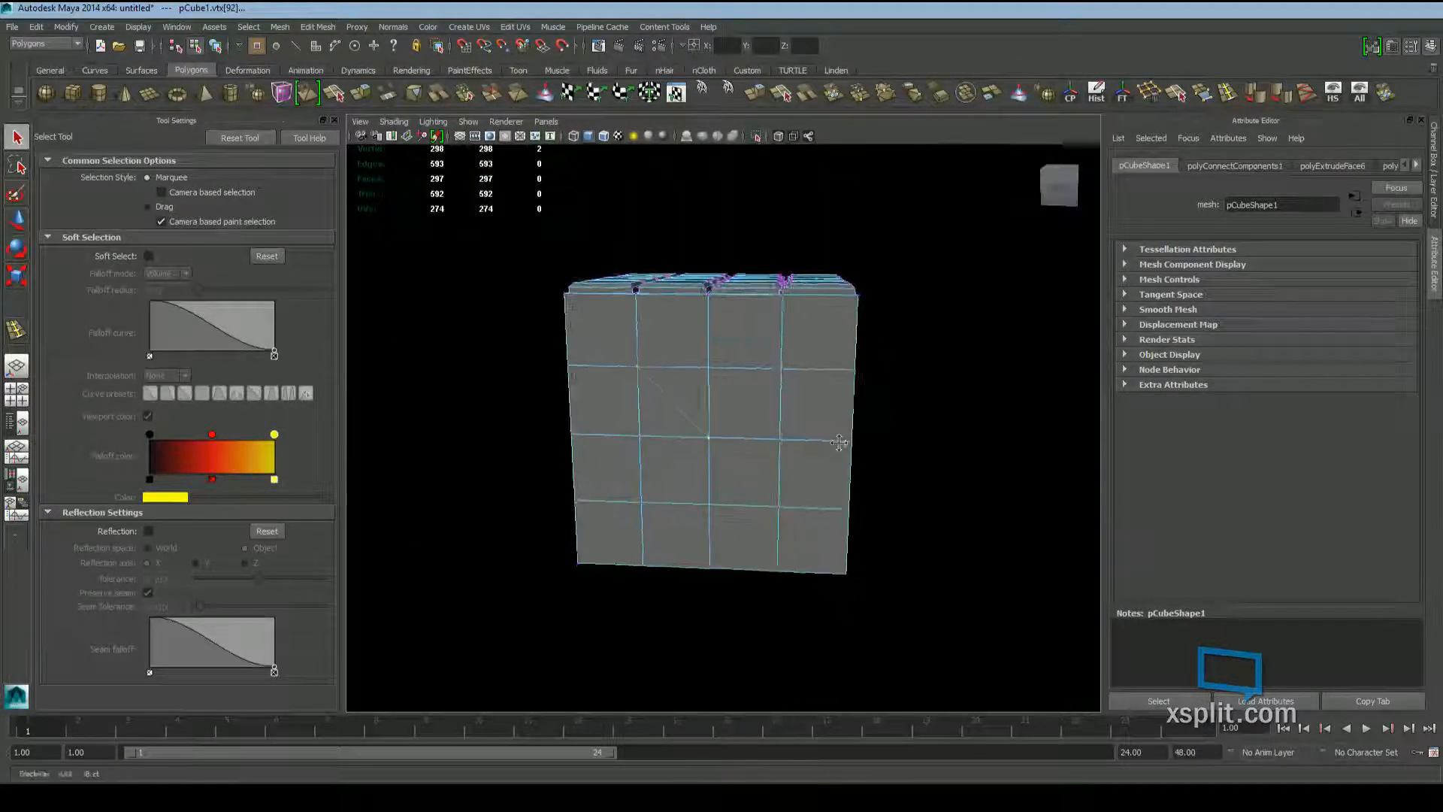
scroll(839, 442, up, 3)
alt+drag(839, 442, 761, 436)
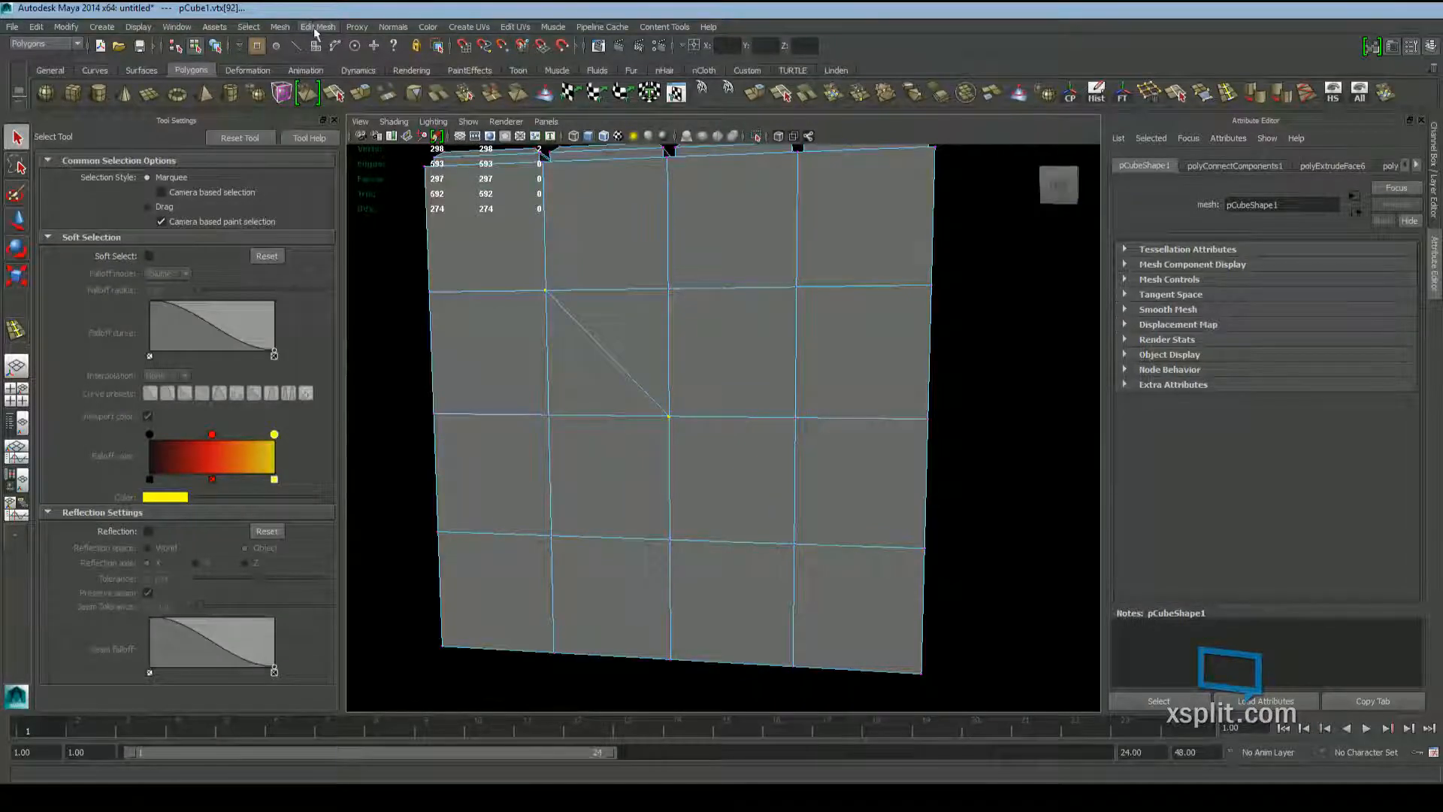
Split the neighbouring face in the second row's third column from its outer upper vertex to the existing diagonal's lower end
click(396, 166)
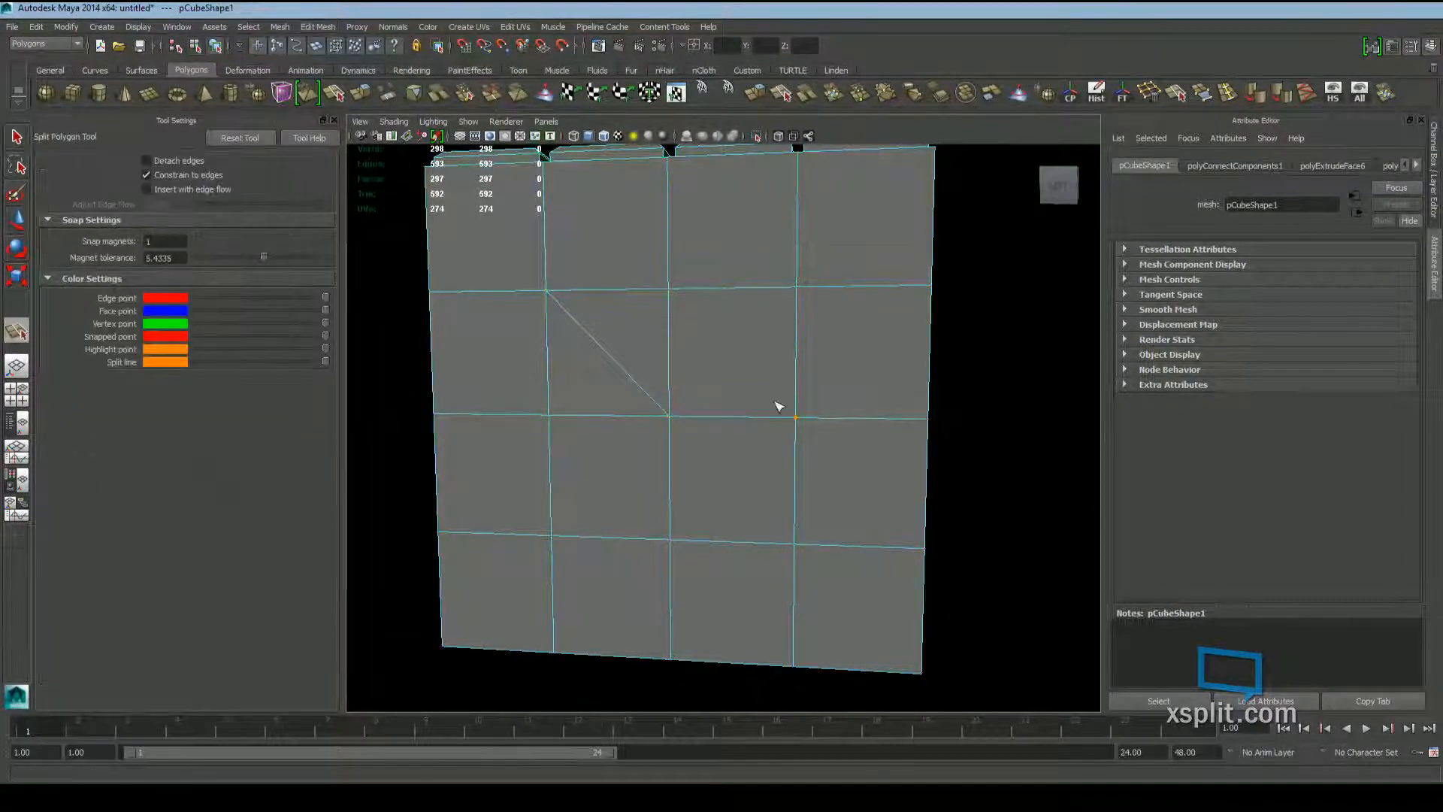
click(793, 288)
click(677, 417)
key(Return)
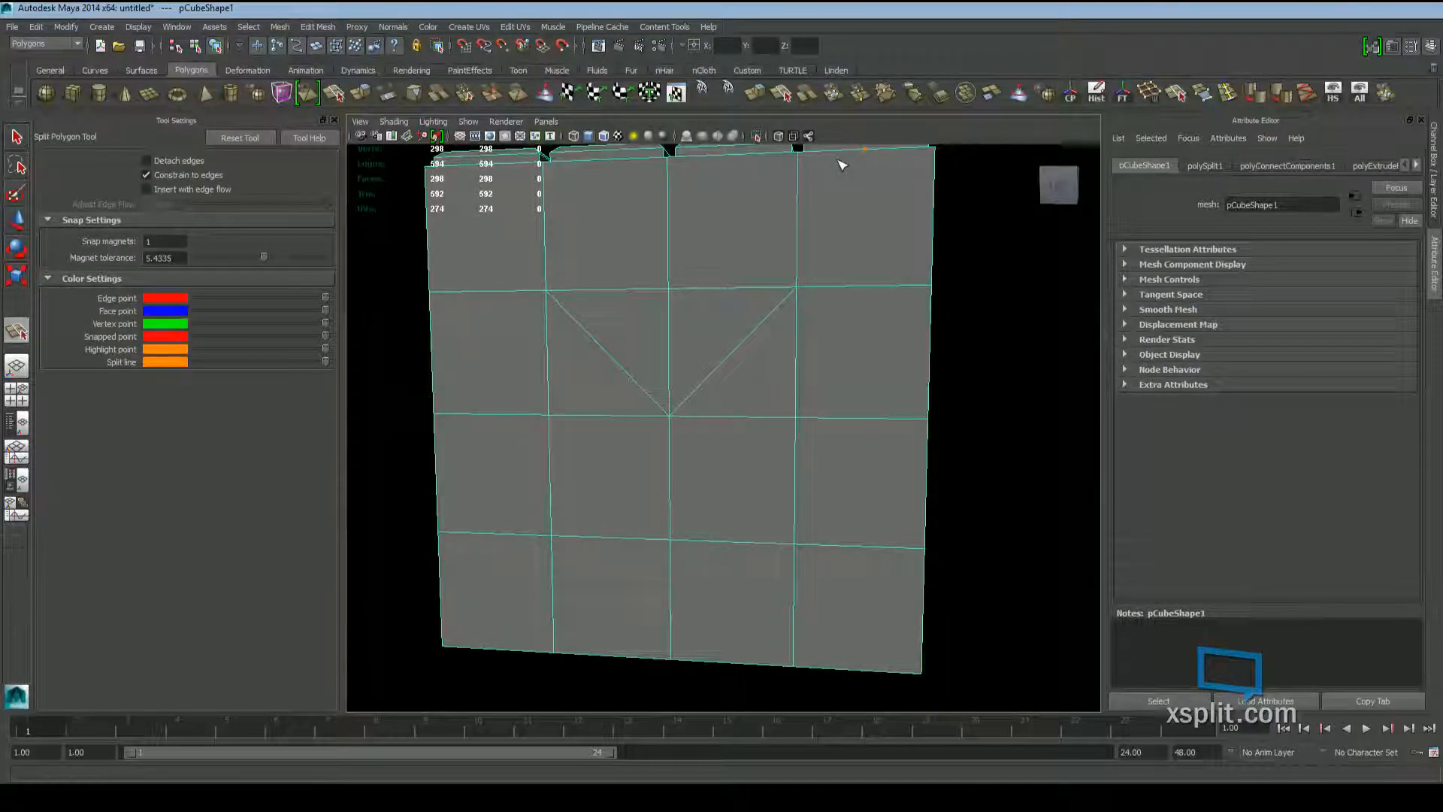
Leave the Split Polygon tool and select the block of vertices around the cube's lower corner beside the split side
scroll(776, 422, down, 5)
key(q)
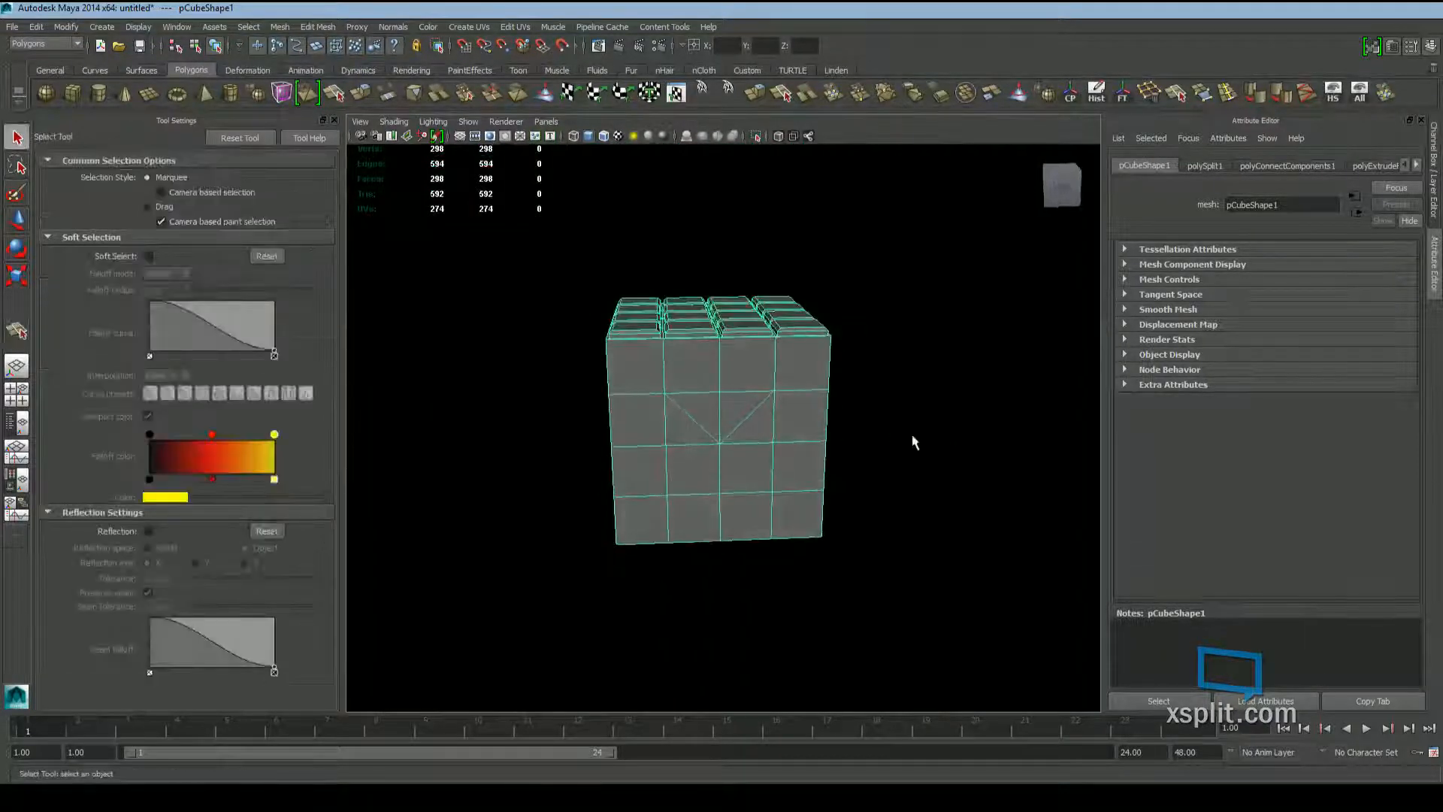
mouse_move(912, 442)
alt+mouse_down()
mouse_move(878, 432)
mouse_move(904, 437)
alt+mouse_up()
scroll(878, 444, up, 5)
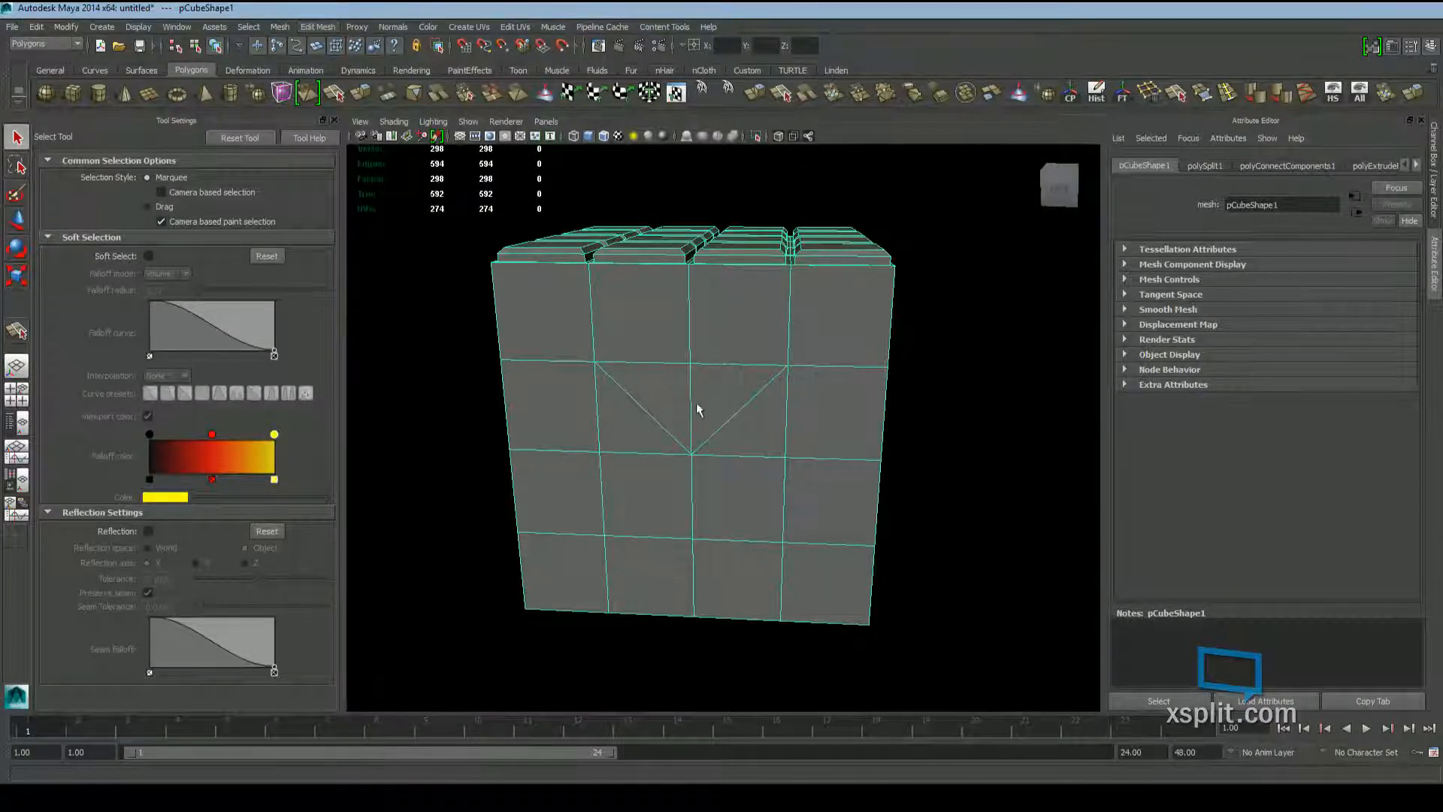
alt+drag(696, 403, 724, 357)
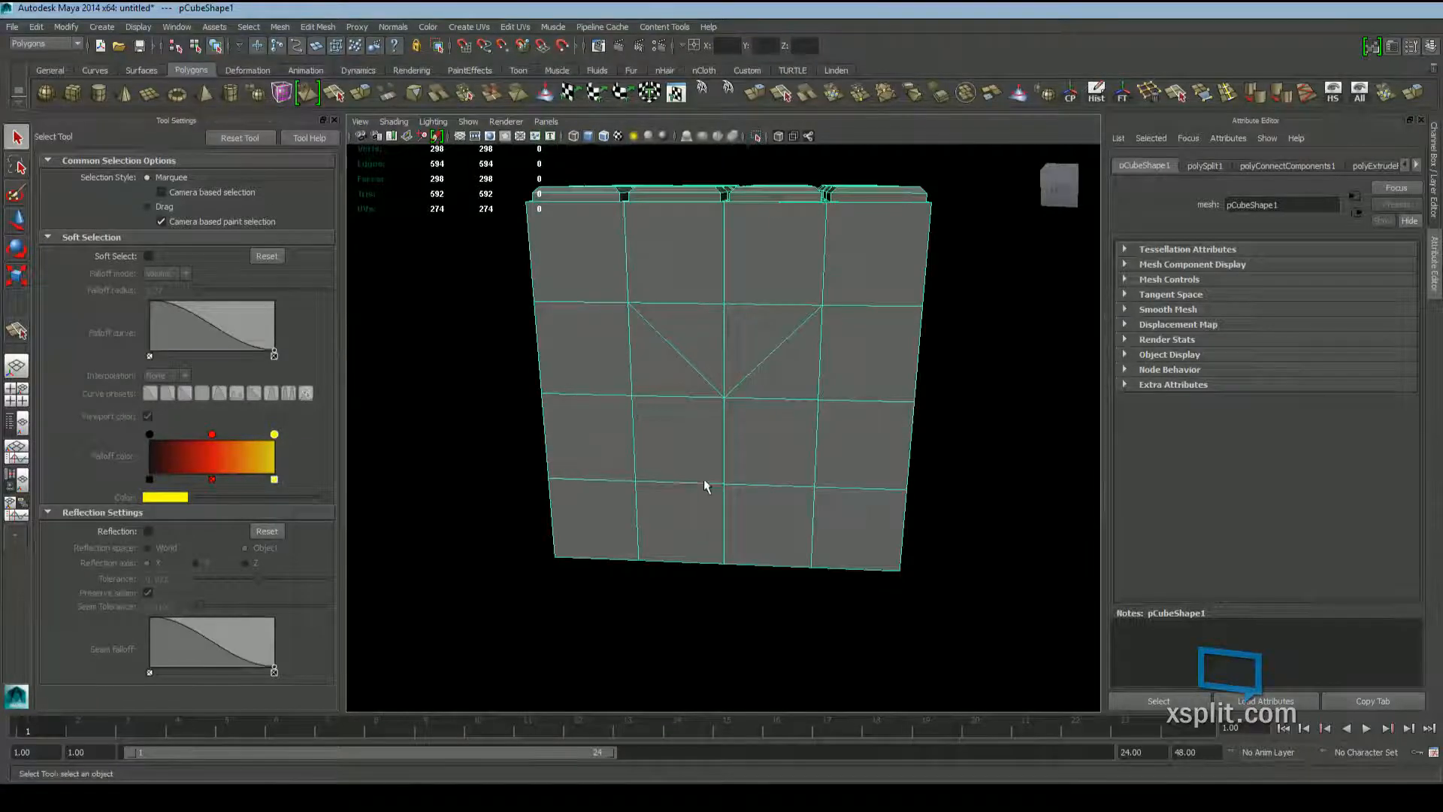
alt+drag(702, 487, 852, 444)
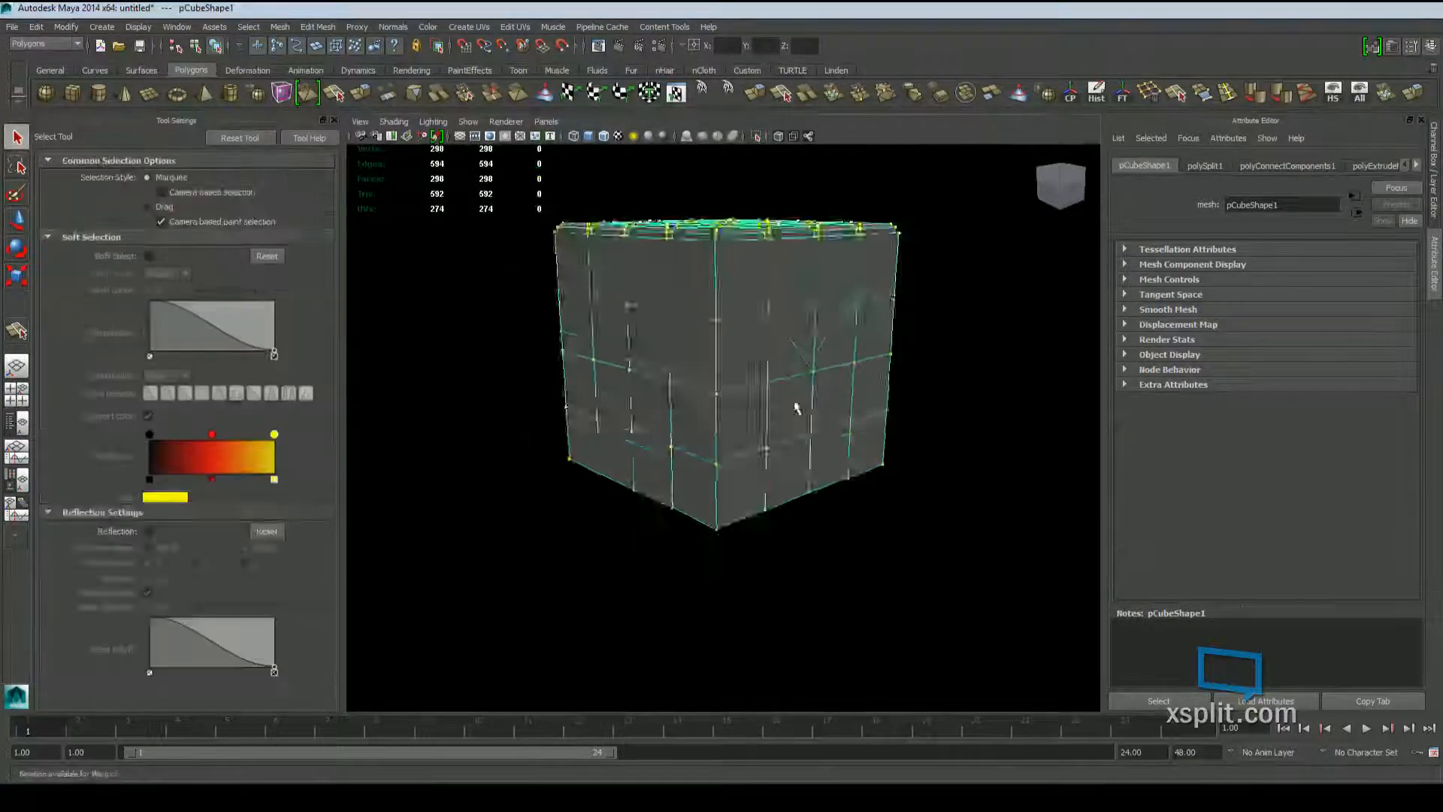
alt+drag(797, 408, 786, 432)
scroll(799, 489, up, 5)
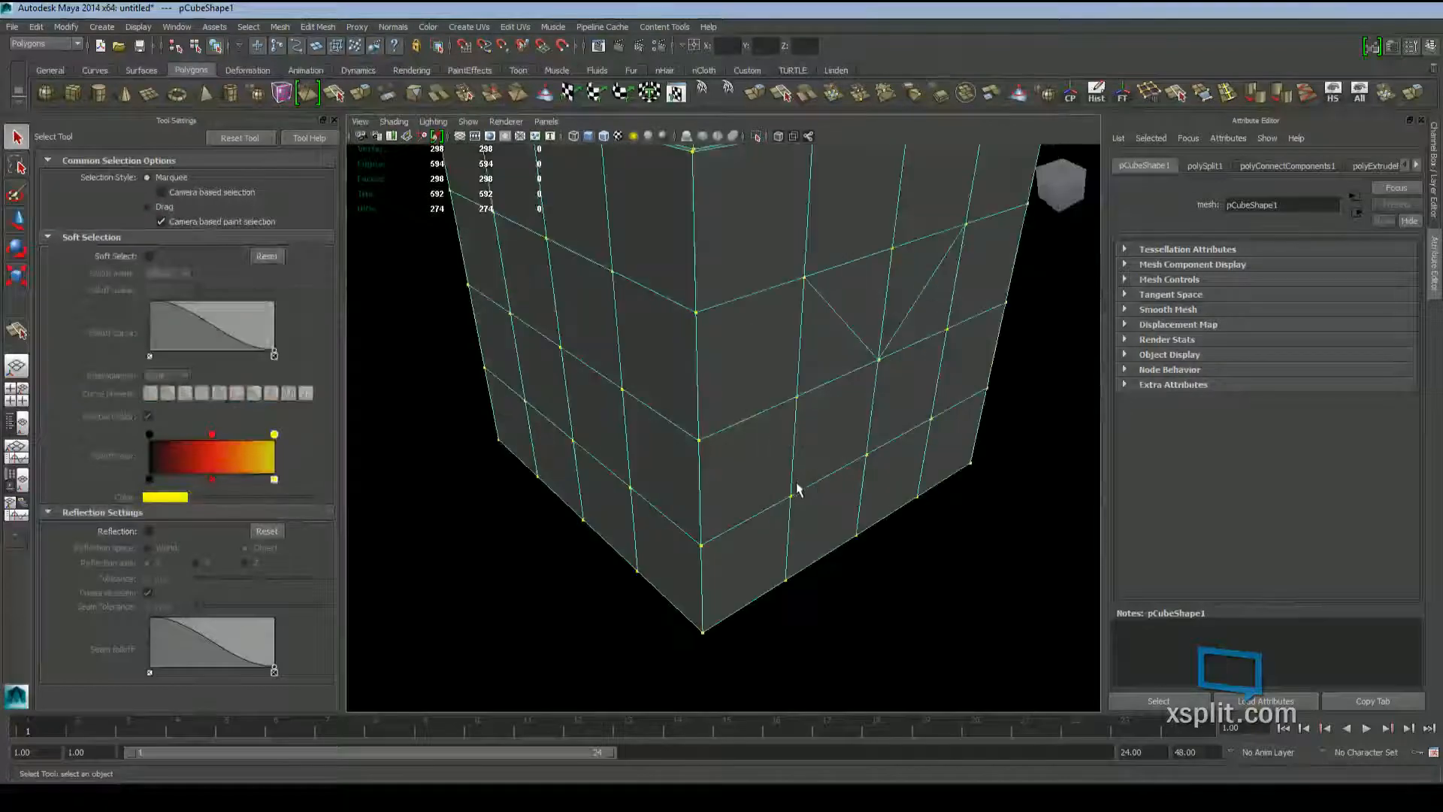
alt+drag(799, 489, 811, 476)
scroll(819, 489, down, 4)
drag(825, 589, 632, 417)
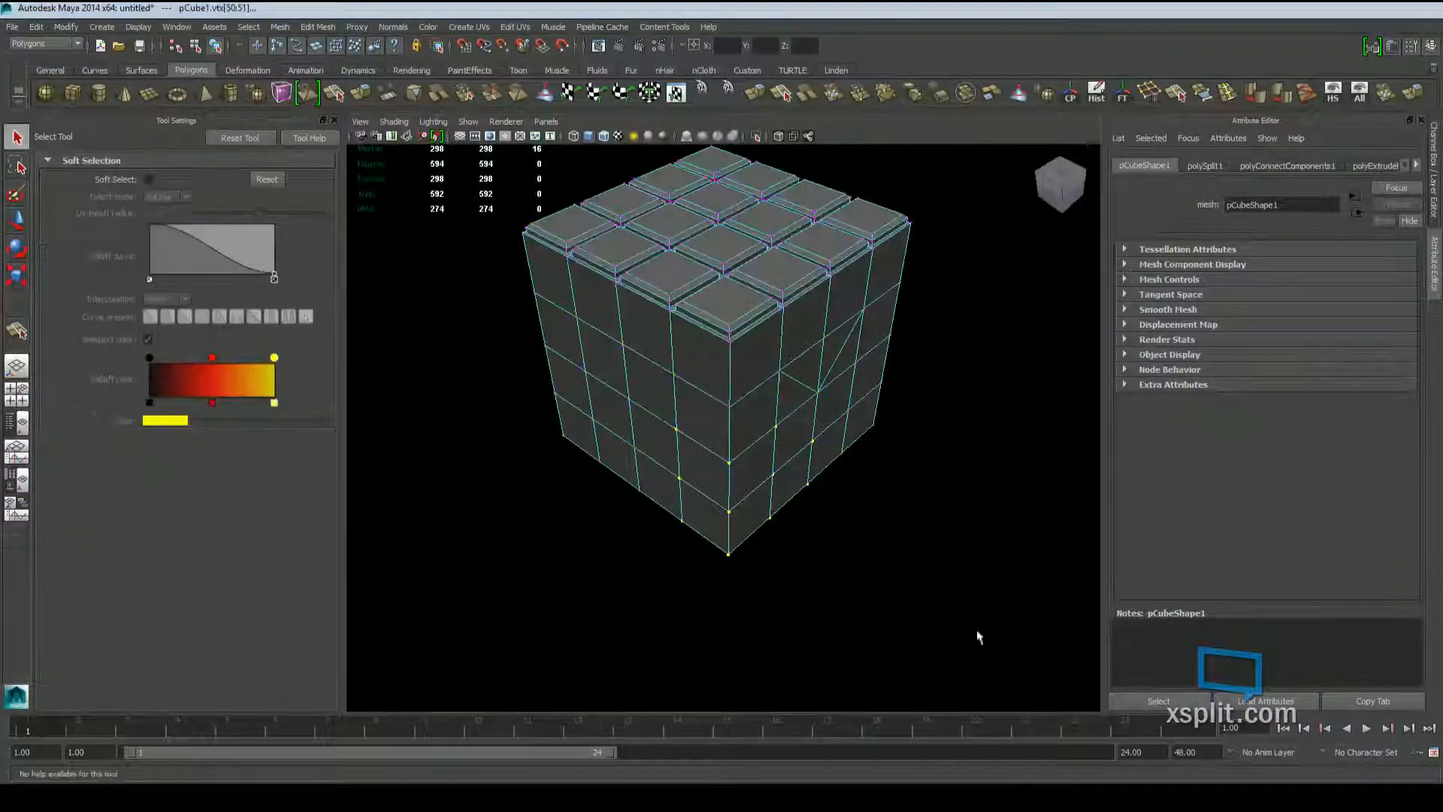
alt+drag(976, 538, 826, 472)
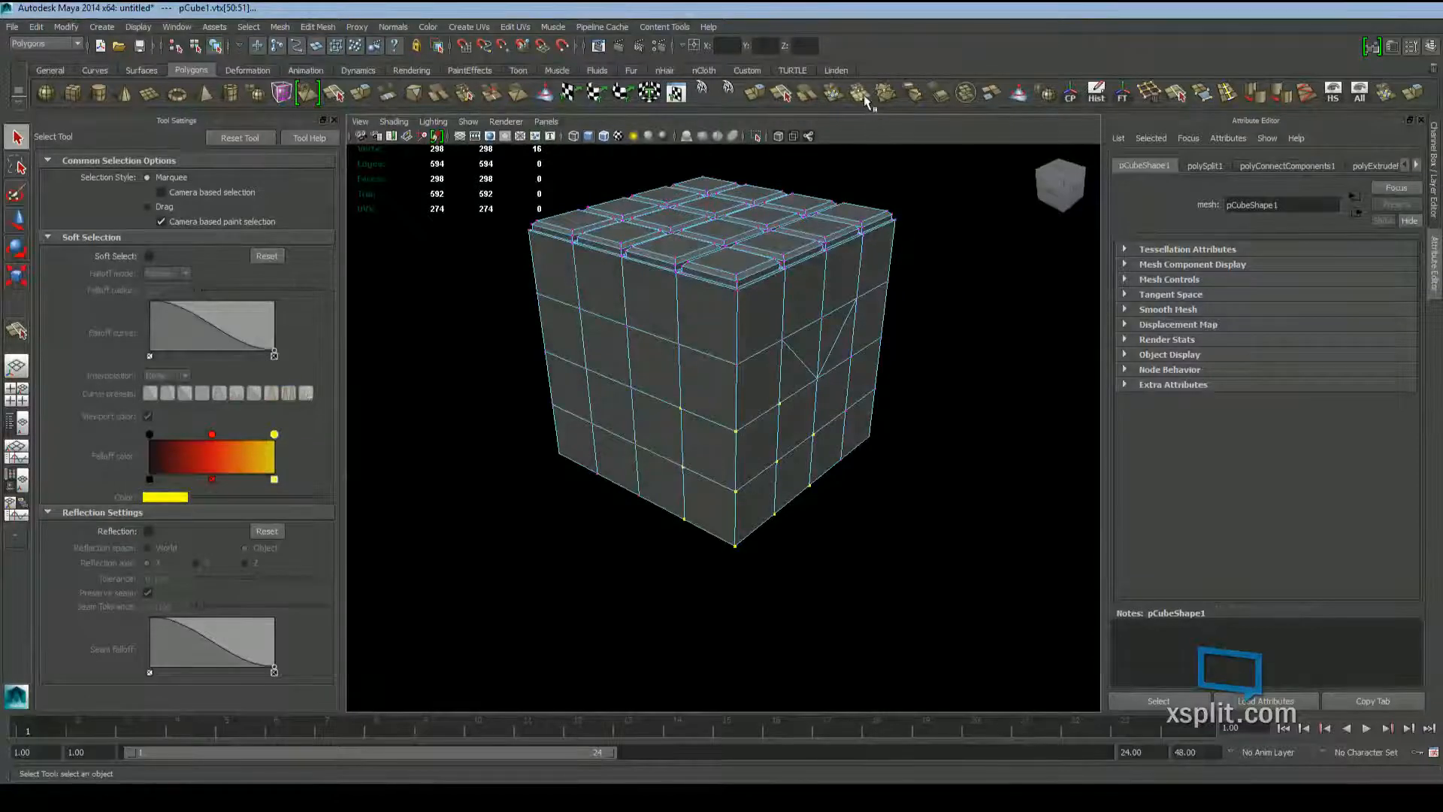
Merge the selected corner vertices and raise the merge distance to 1
click(332, 22)
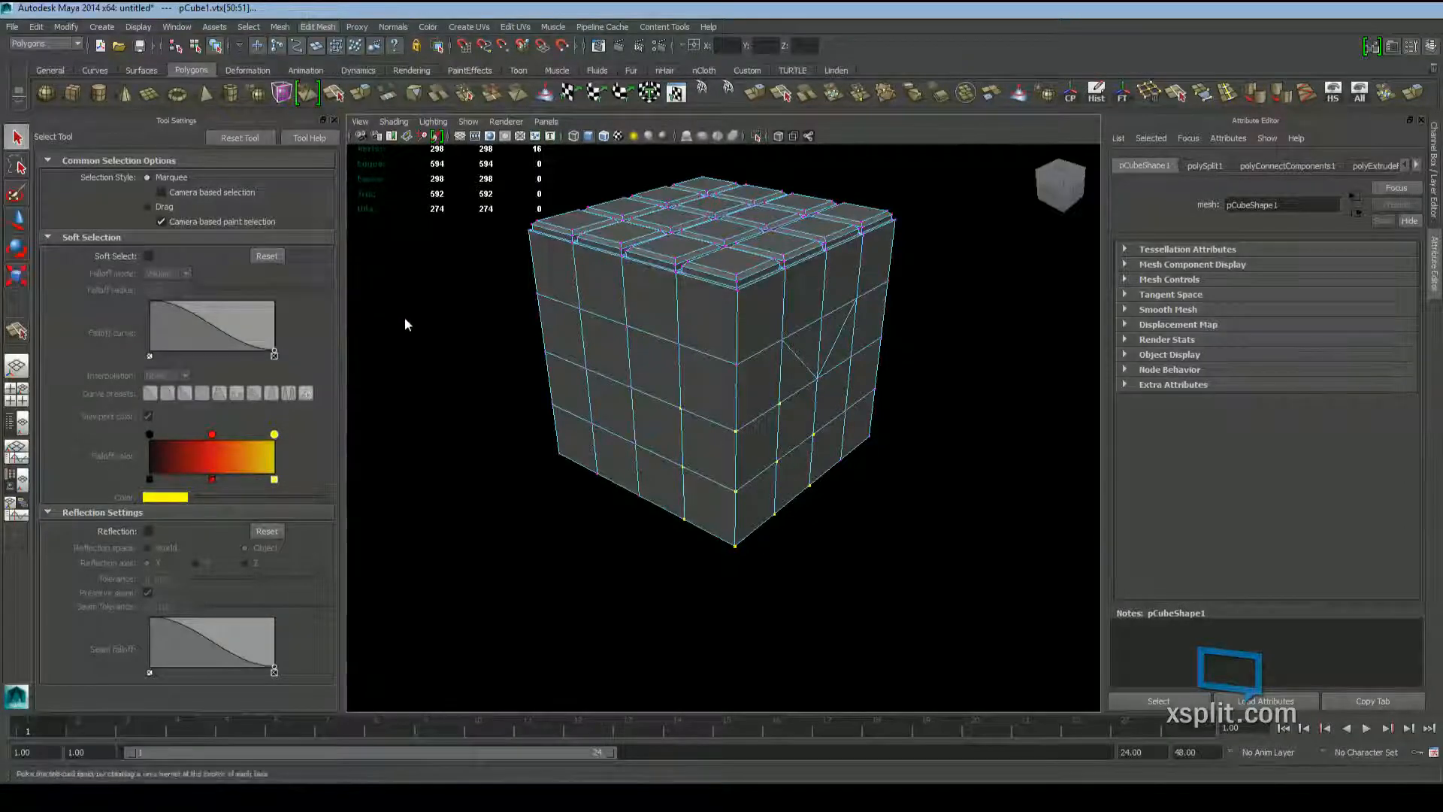
click(406, 393)
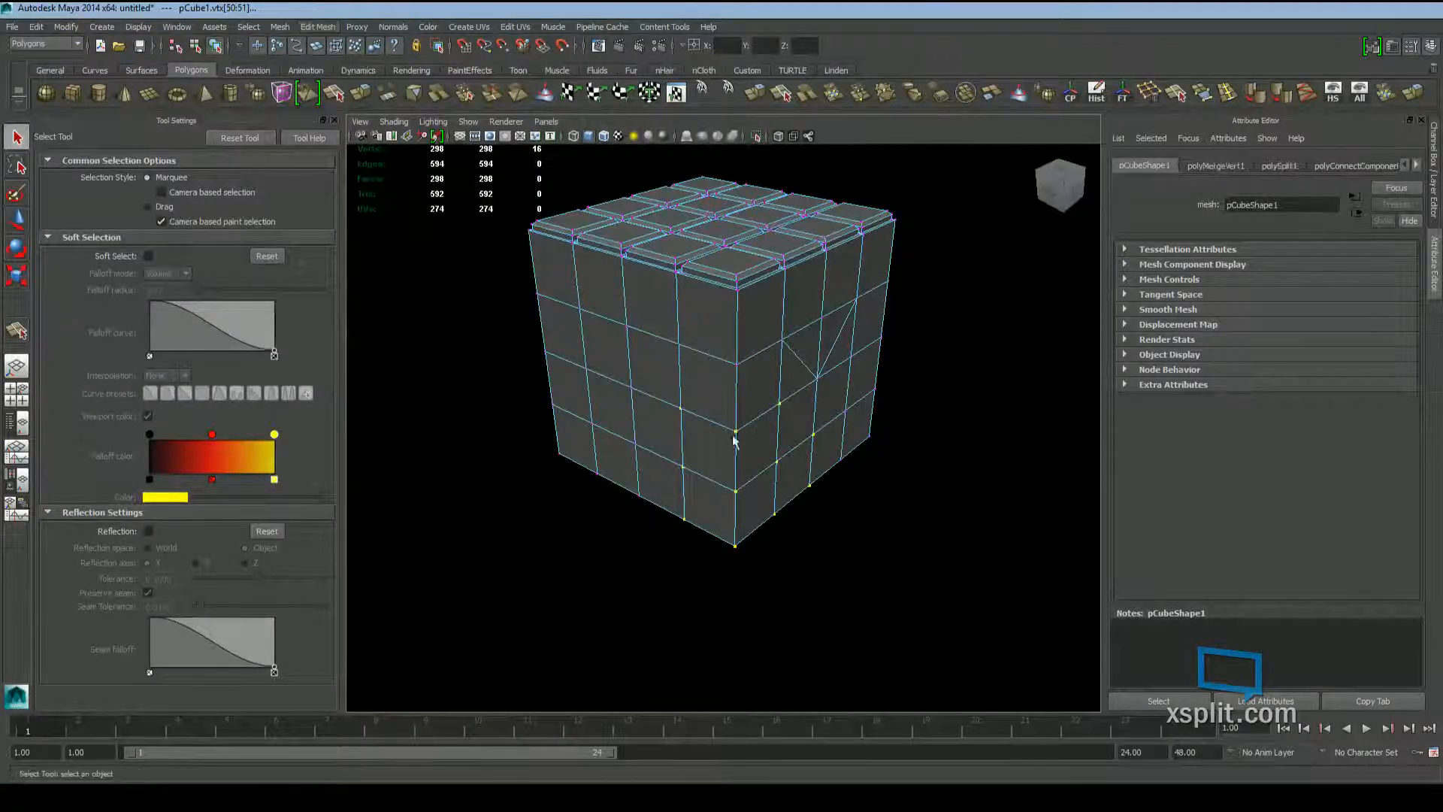
click(1232, 167)
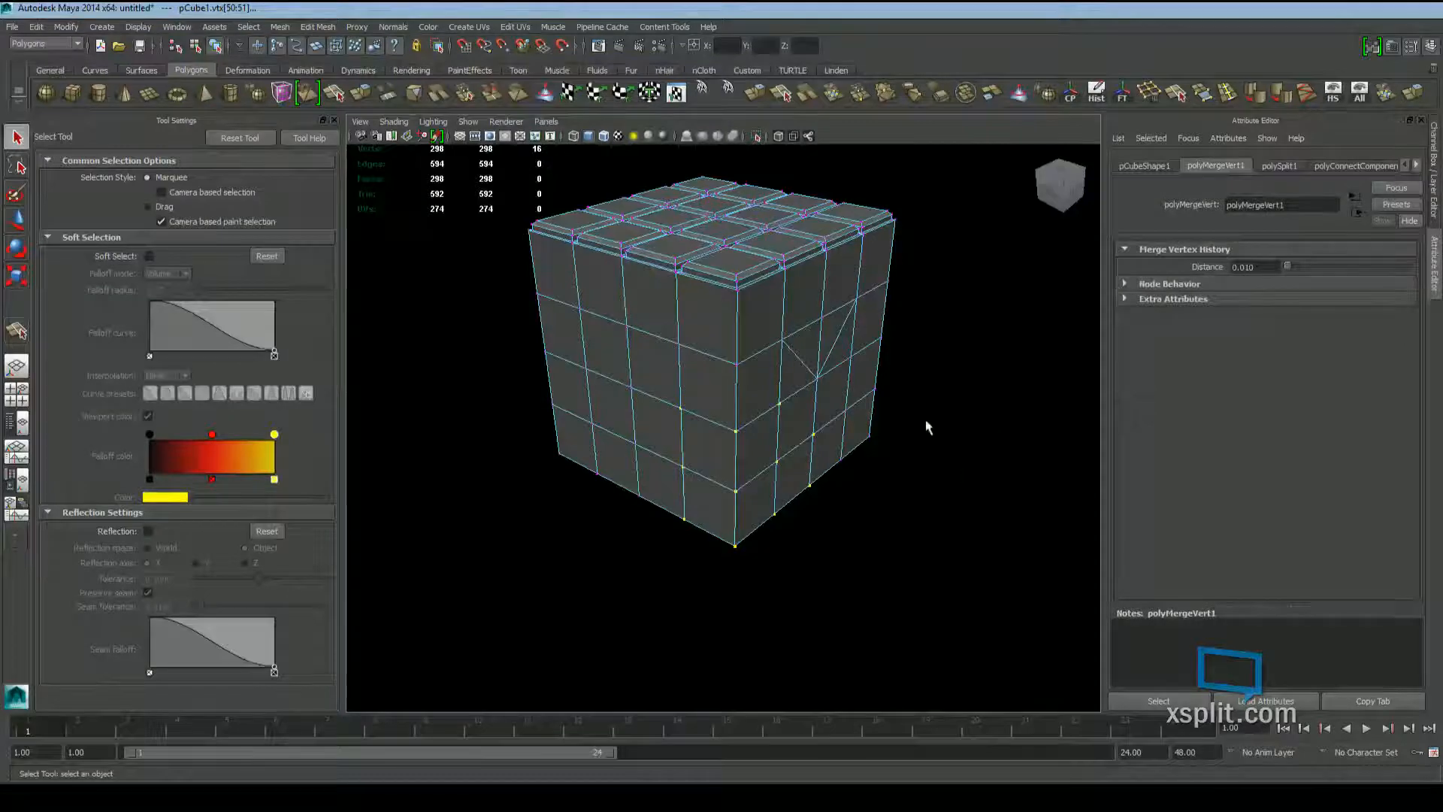
alt+drag(927, 419, 1028, 386)
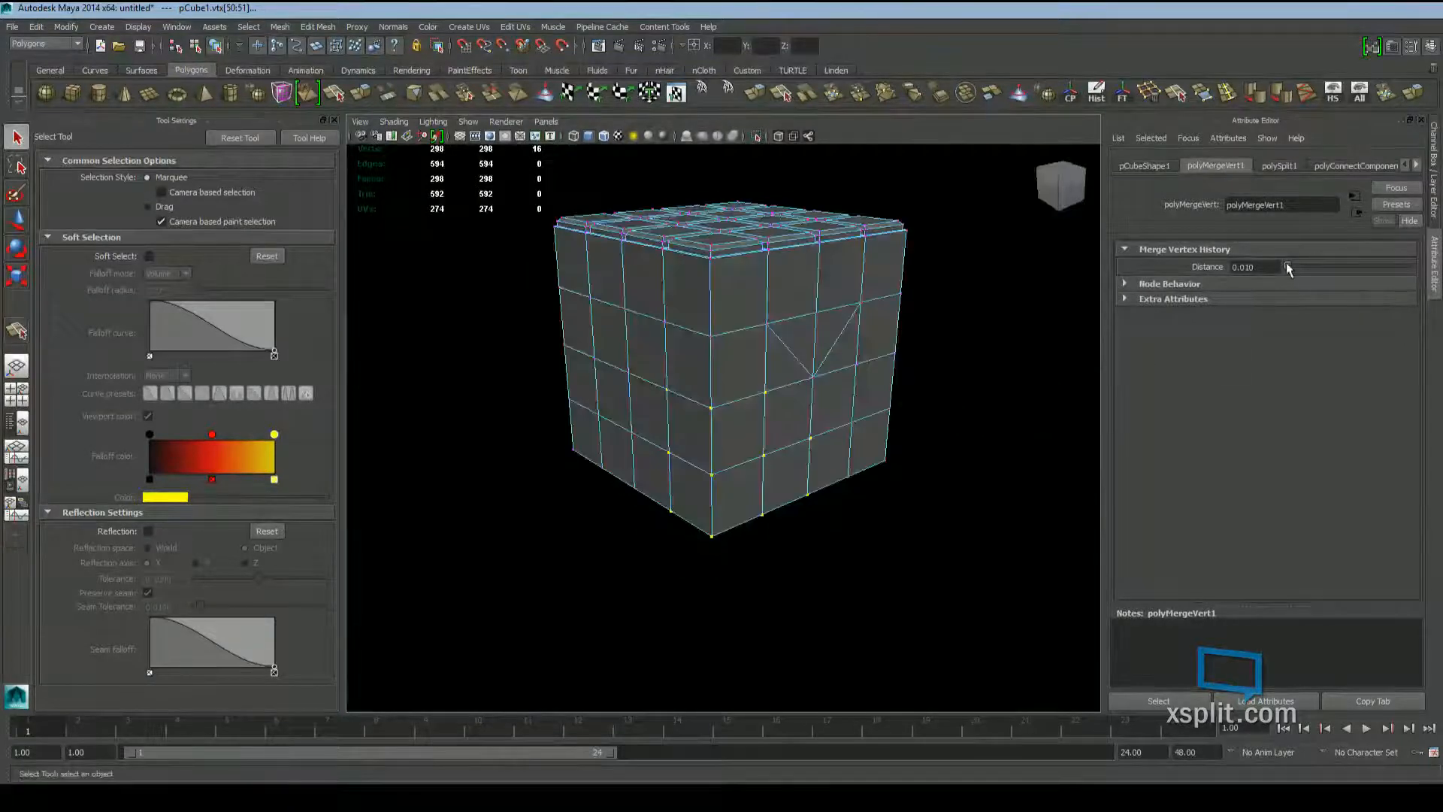
drag(1288, 269, 1433, 280)
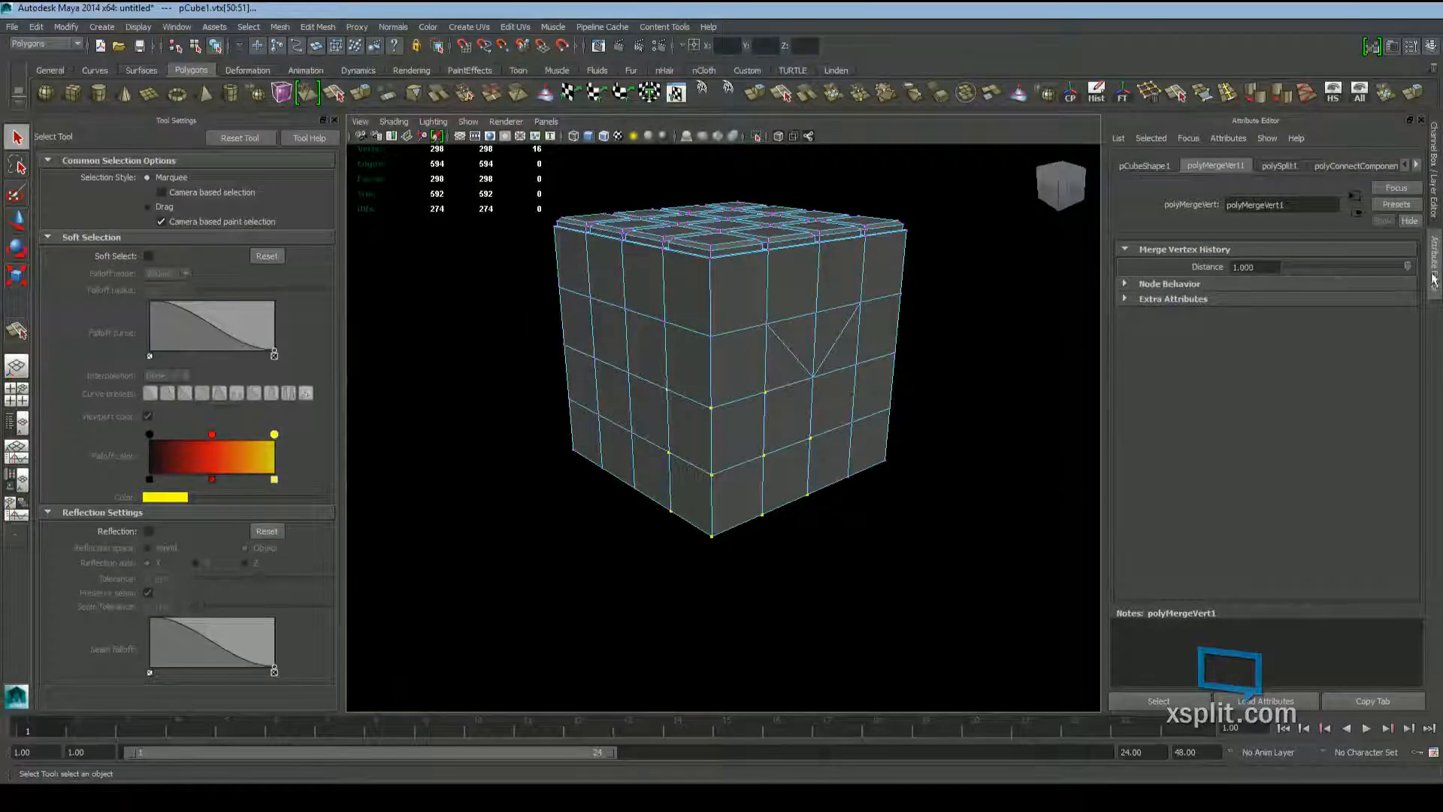
Try merge distances of 5 and 10 on the corner vertices, undoing both changes
drag(1270, 269, 1030, 278)
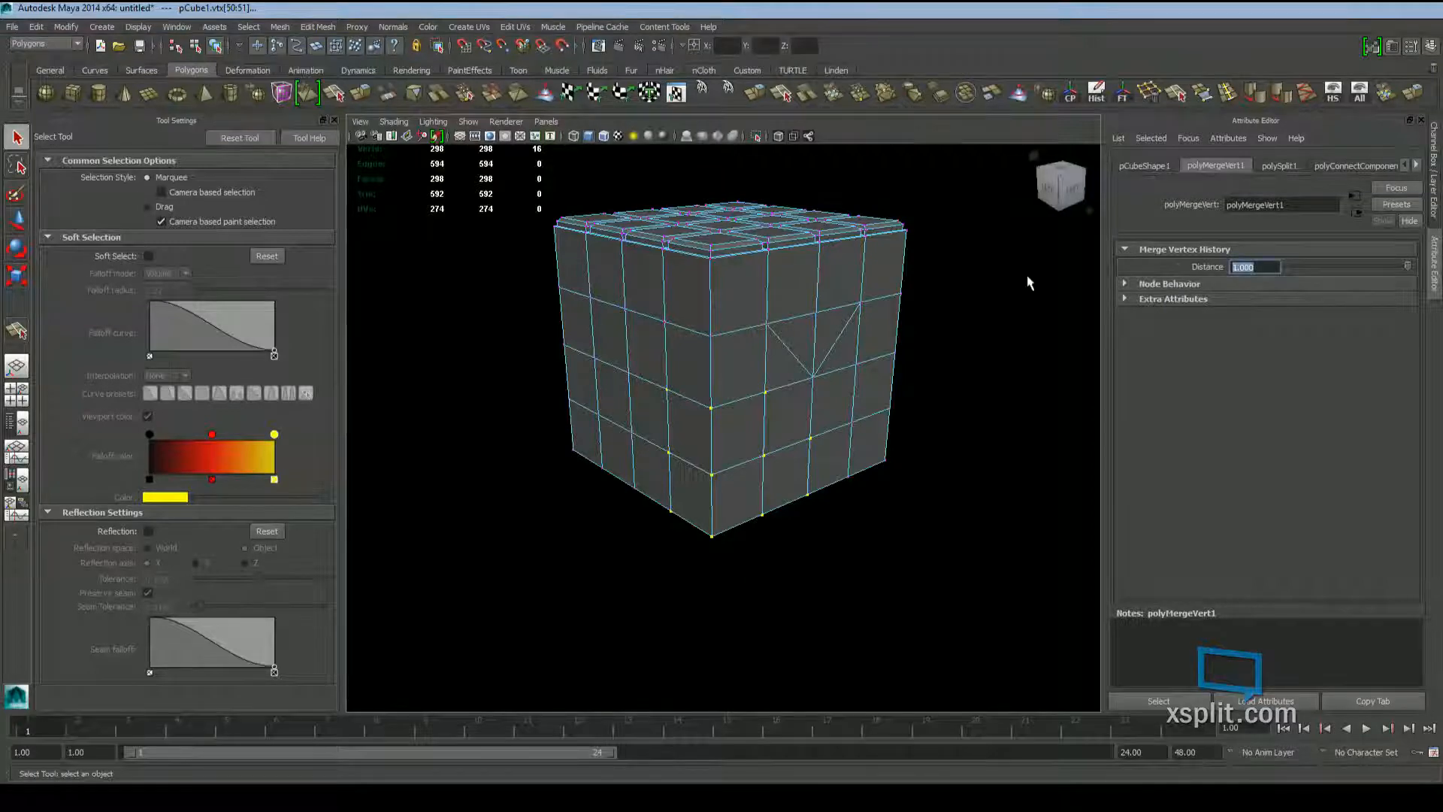
text(5)
key(Return)
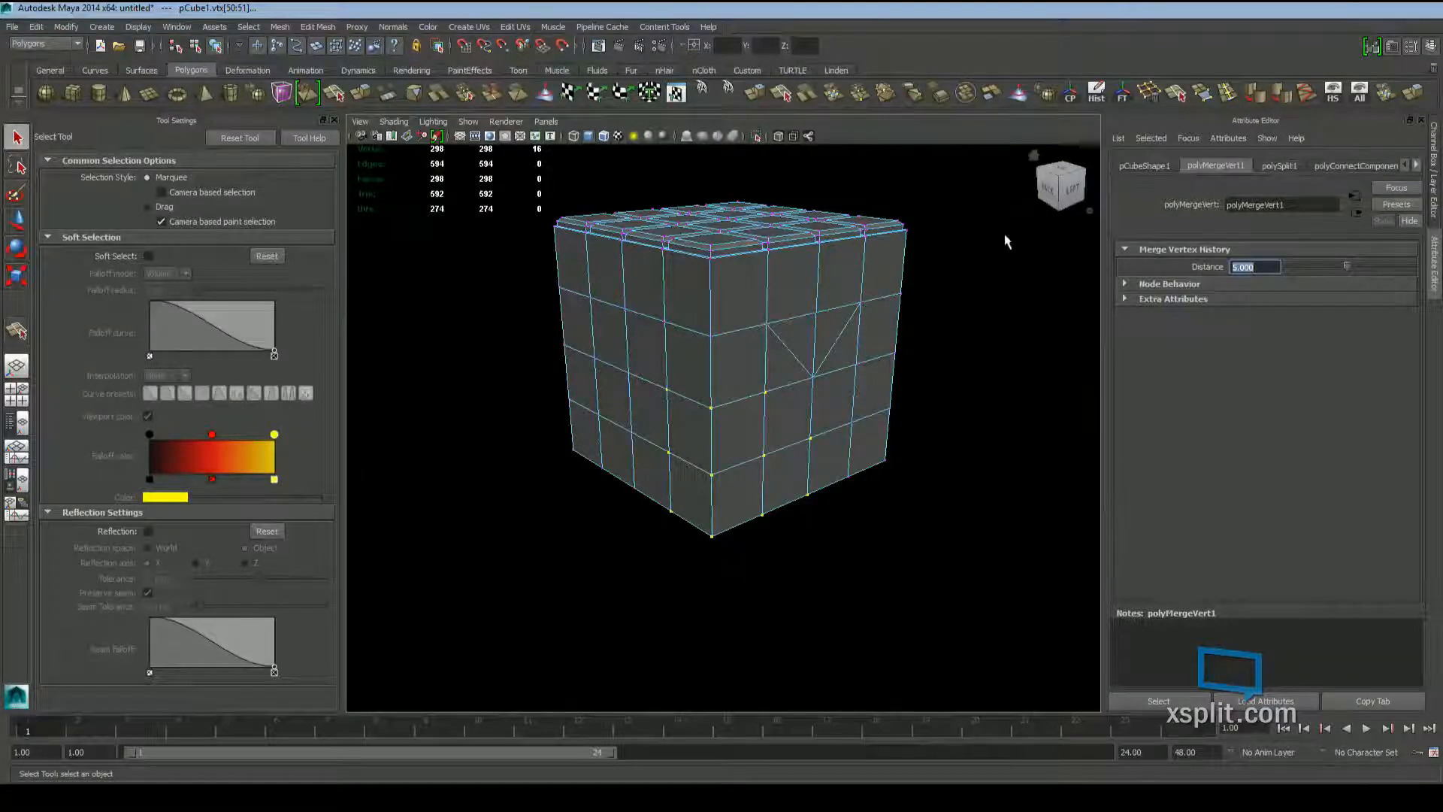
text(10)
key(Return)
alt+drag(834, 338, 878, 384)
key(ctrl+z)
key(ctrl+z)
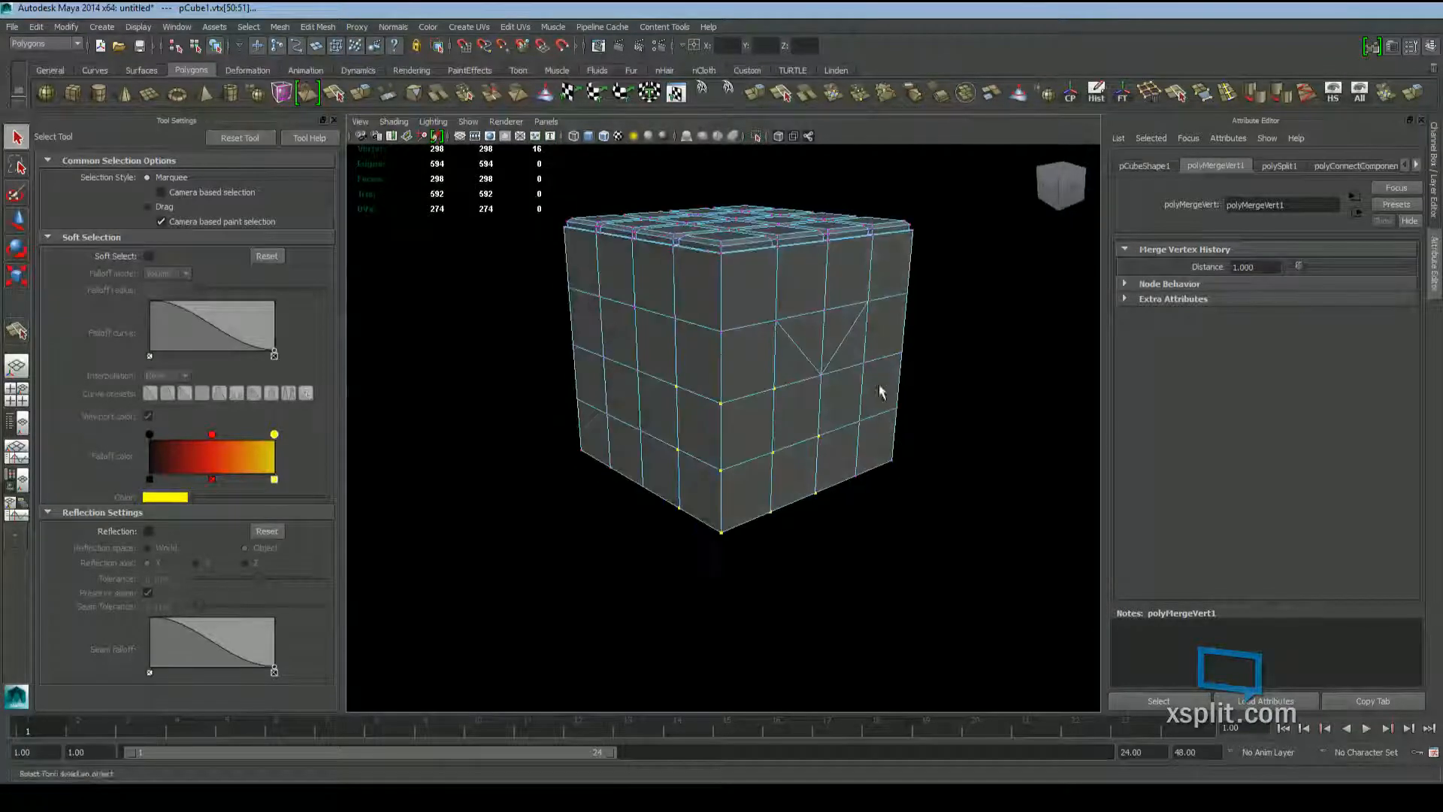
Set the vertex merge distance to 5 and inspect the cube's lower corner from below
scroll(733, 331, up, 4)
alt+drag(735, 335, 844, 336)
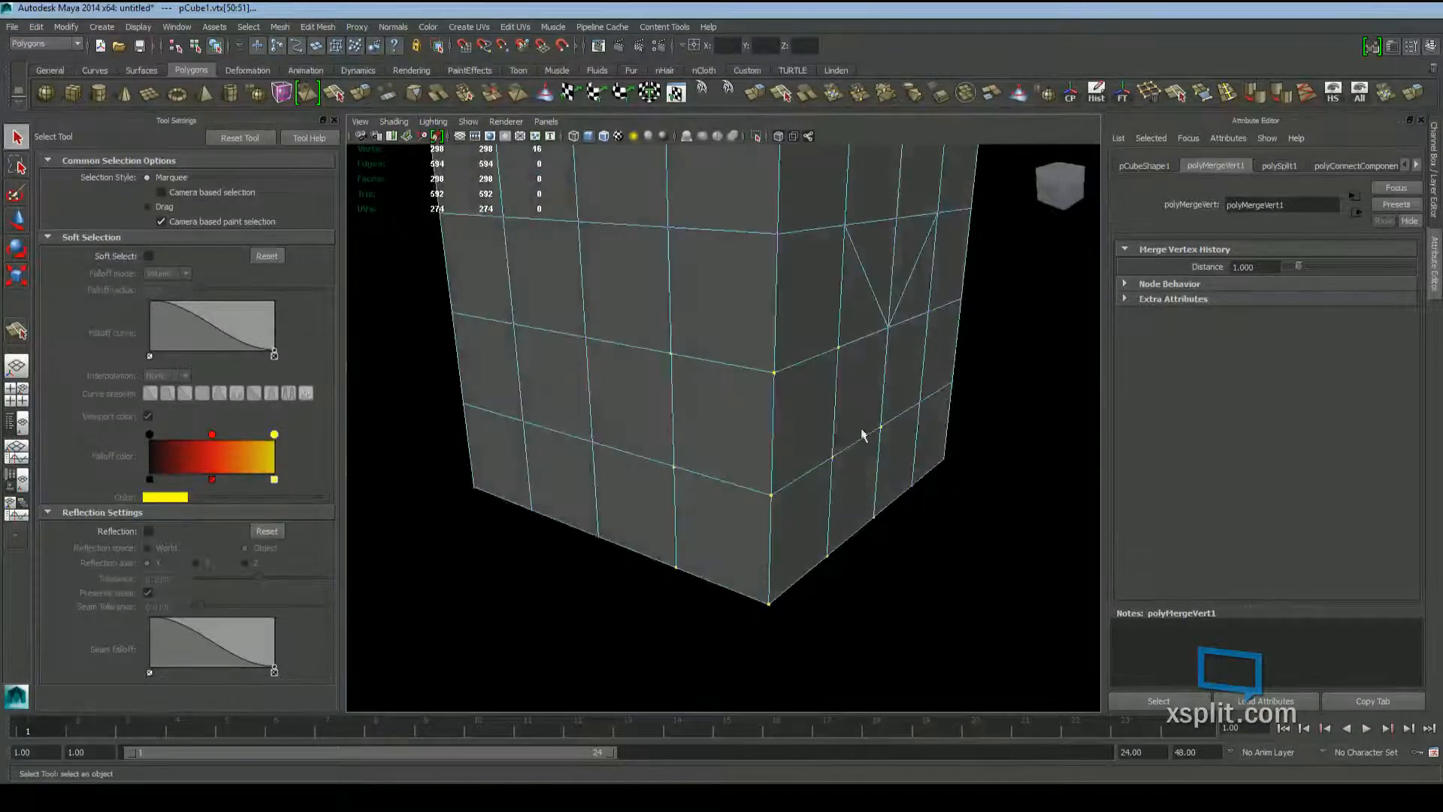
scroll(862, 430, down, 4)
alt+drag(696, 309, 662, 313)
click(319, 28)
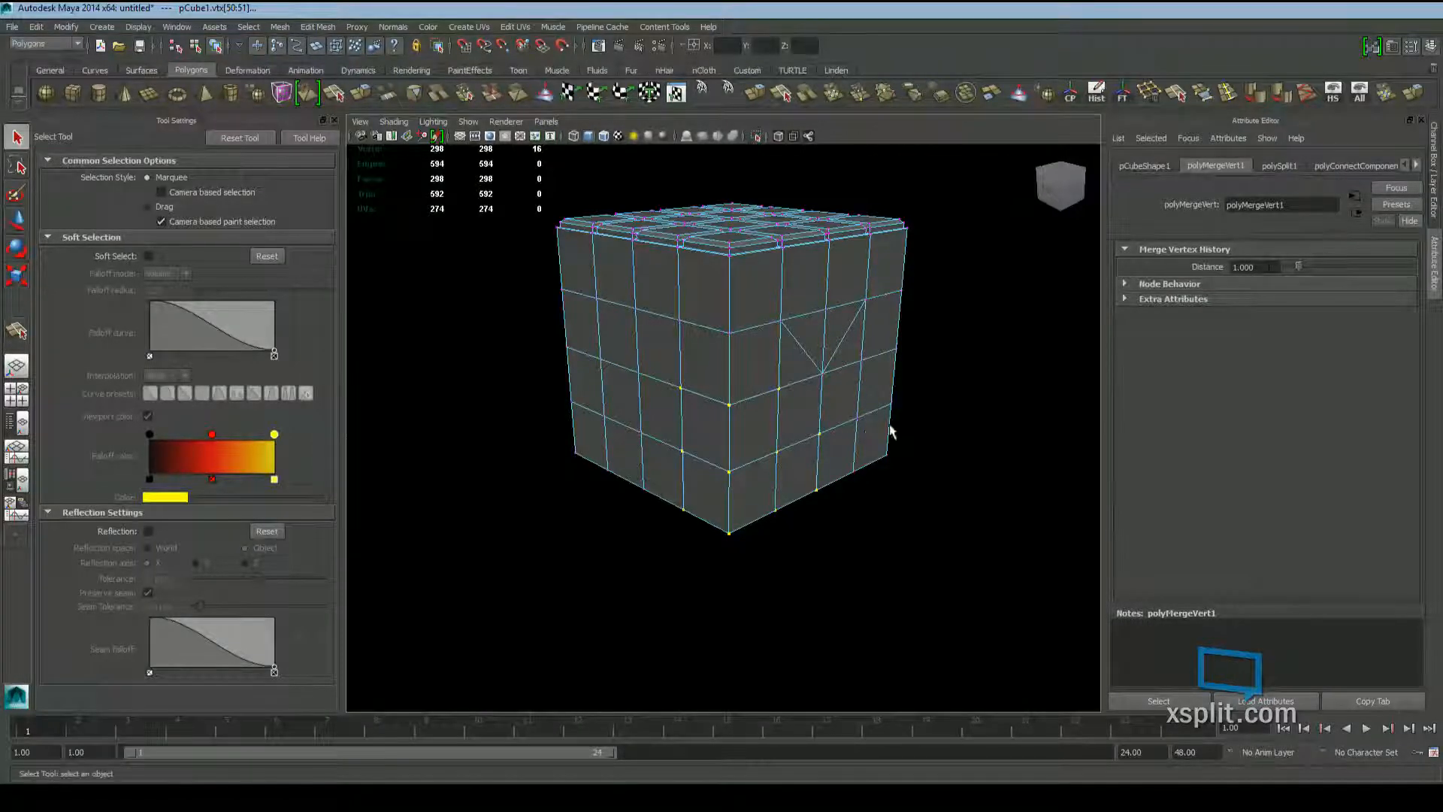
scroll(855, 422, up, 4)
alt+drag(855, 421, 868, 376)
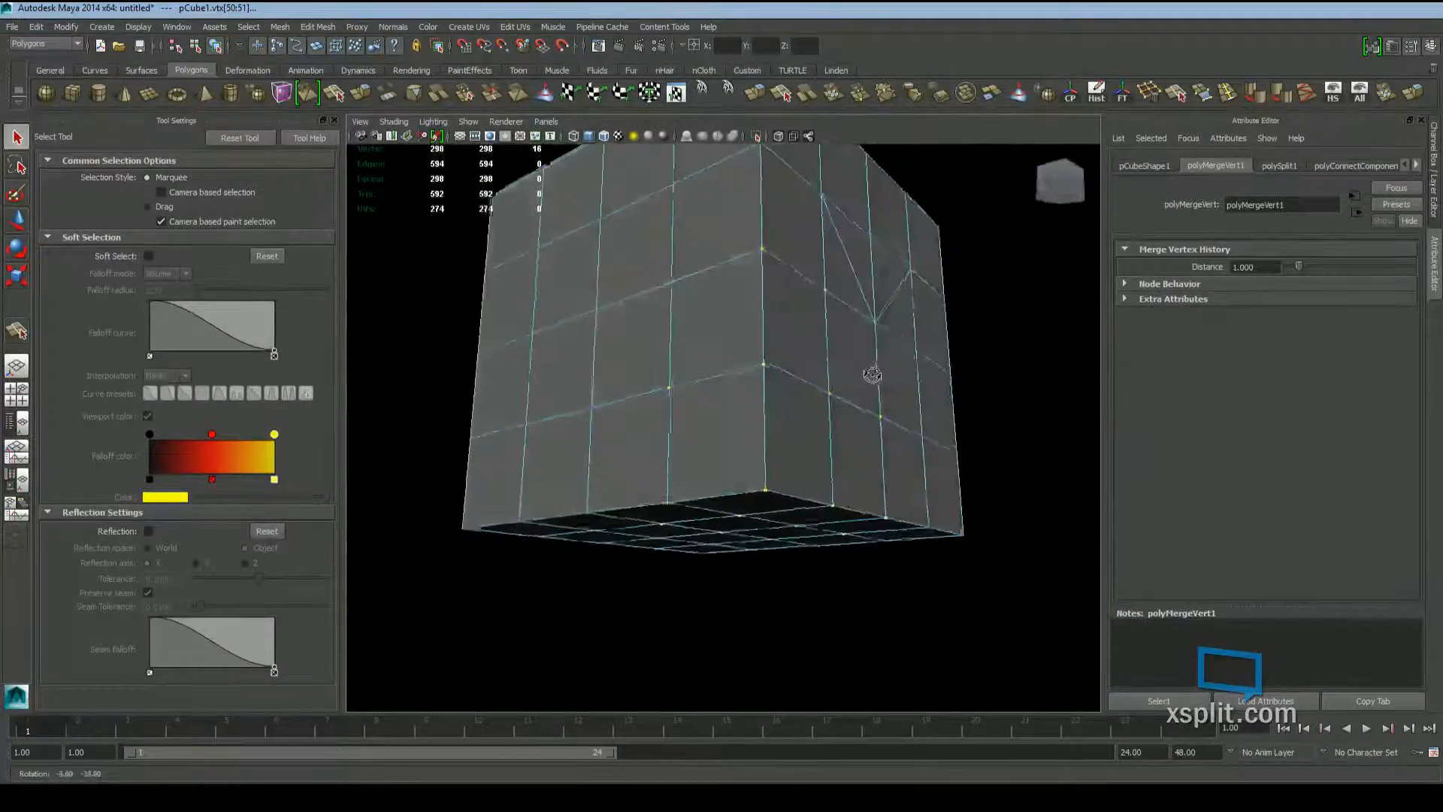
drag(1255, 266, 1110, 257)
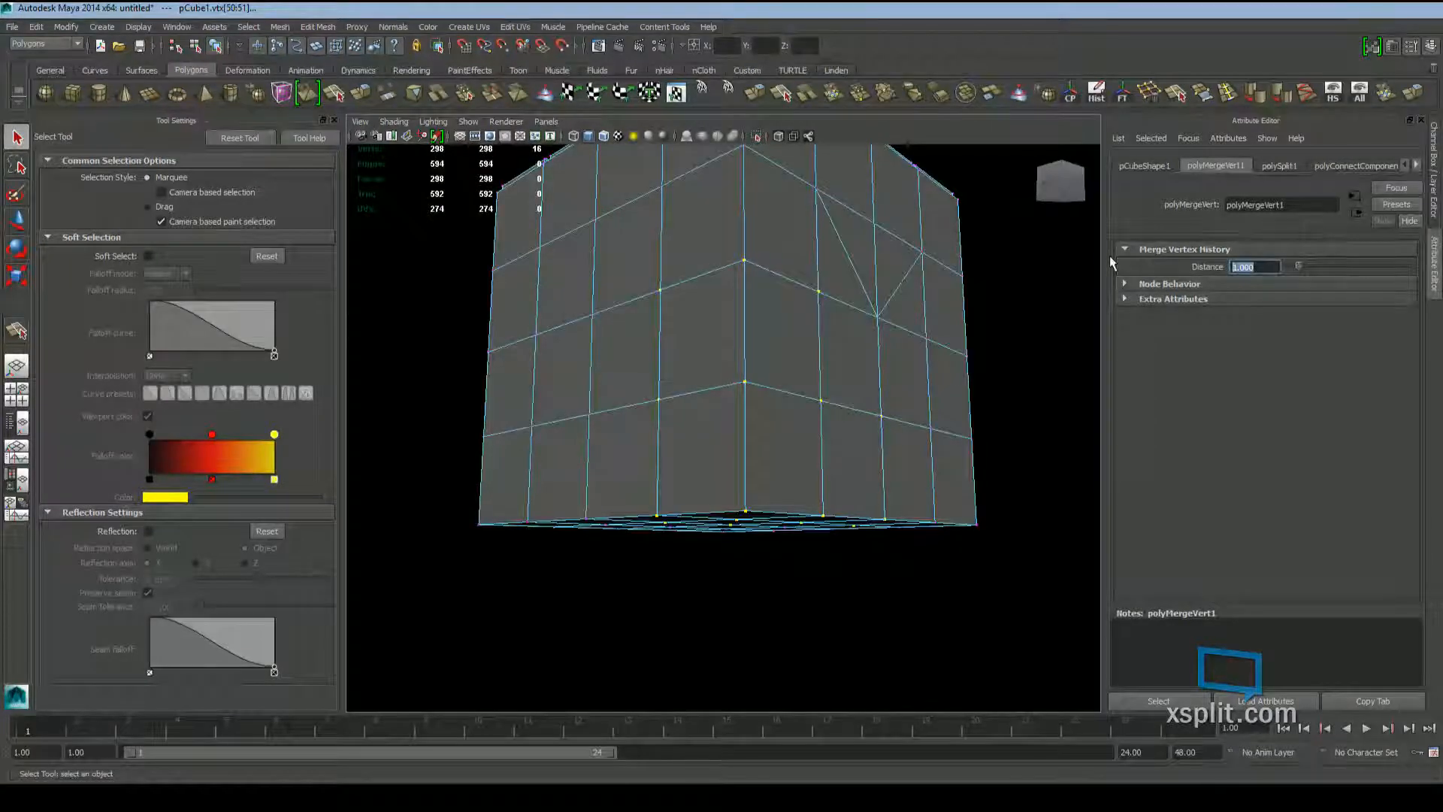
text(5)
key(Return)
alt+drag(741, 418, 821, 383)
scroll(821, 384, down, 4)
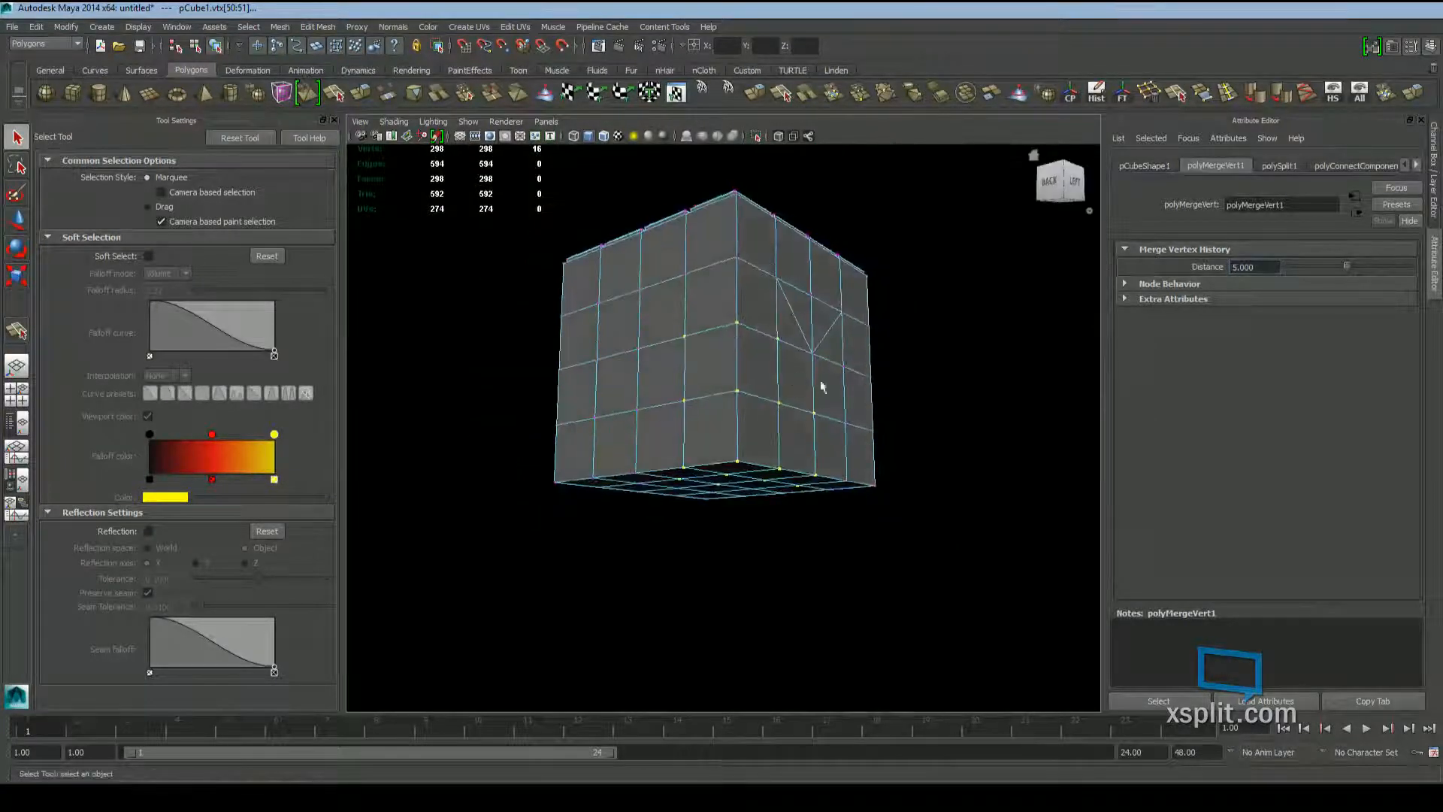
Set the vertex merge distance to 7 and examine the corner from another side
drag(1259, 267, 1160, 255)
text(7)
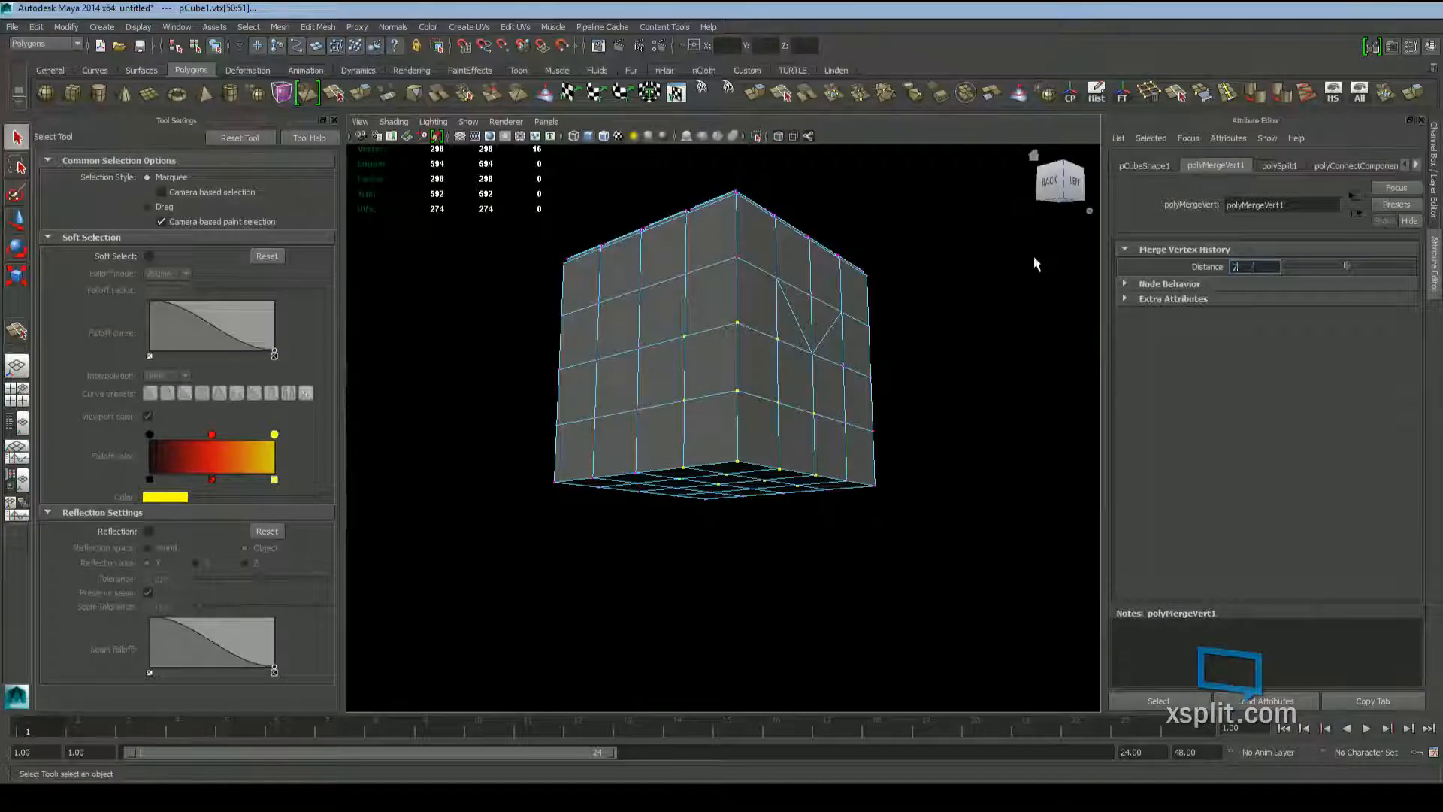
key(Return)
alt+drag(827, 335, 964, 444)
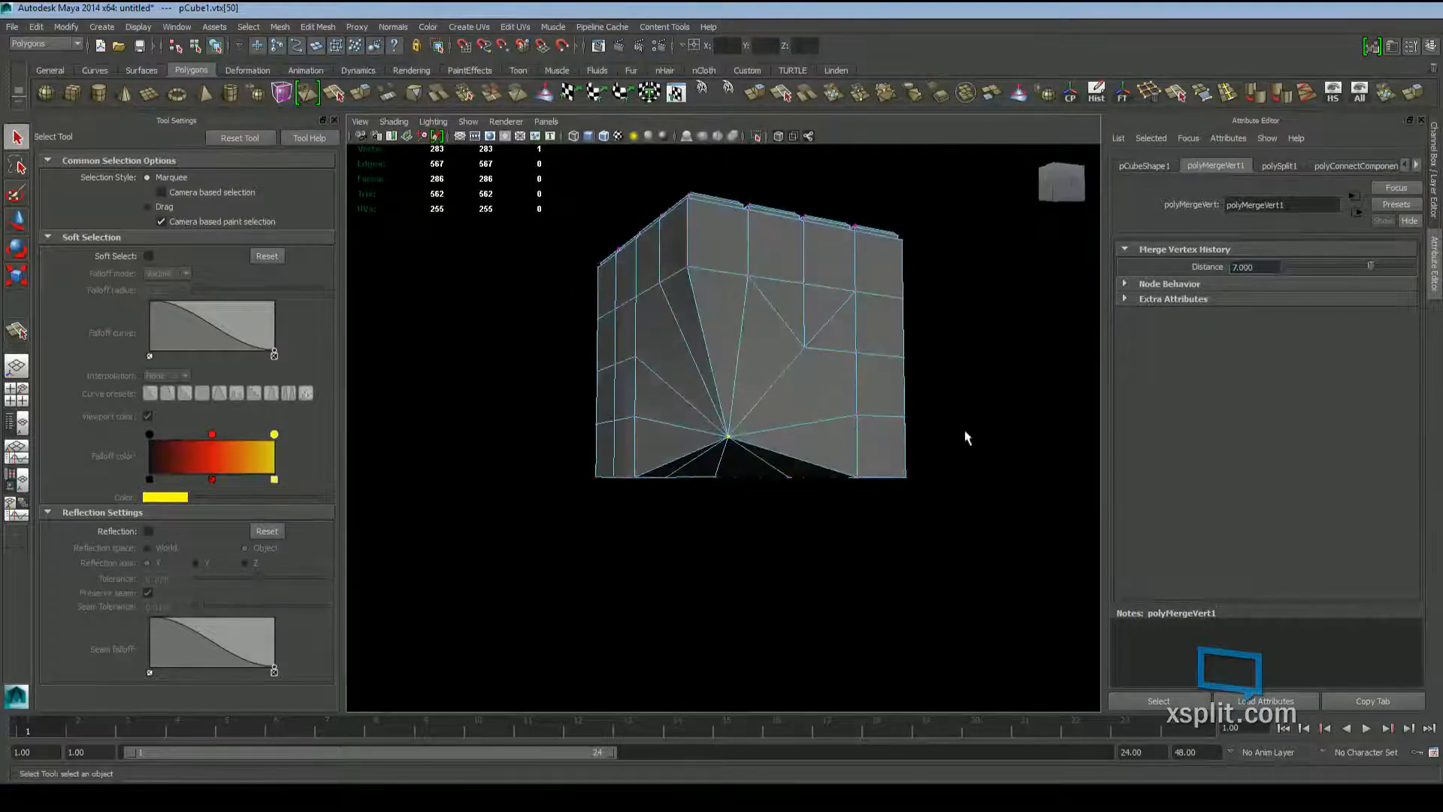
Reduce the vertex merge distance to 6 and further to 5.5
drag(1261, 269, 1171, 290)
text(6)
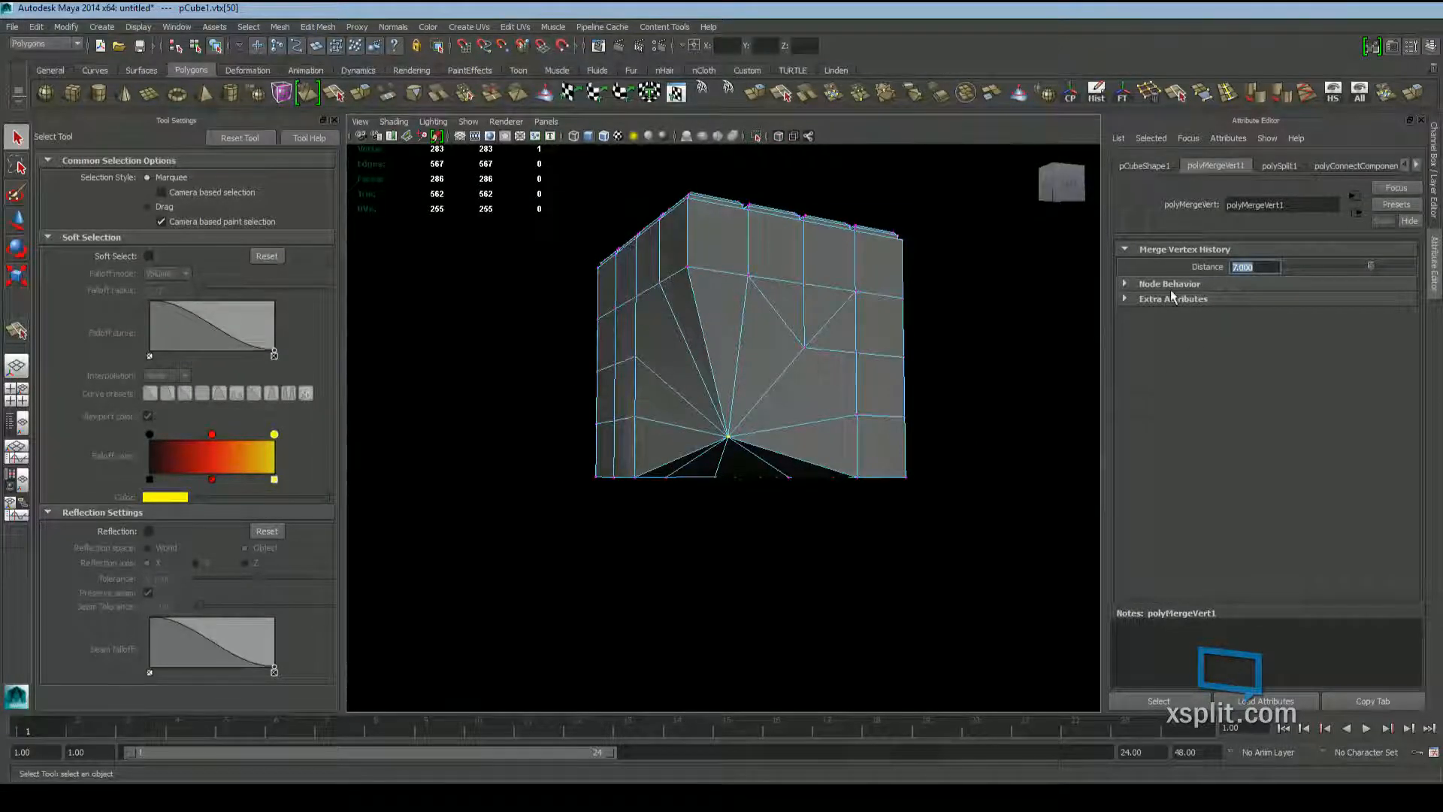
key(Return)
drag(1262, 268, 1180, 271)
text(5.5)
key(Return)
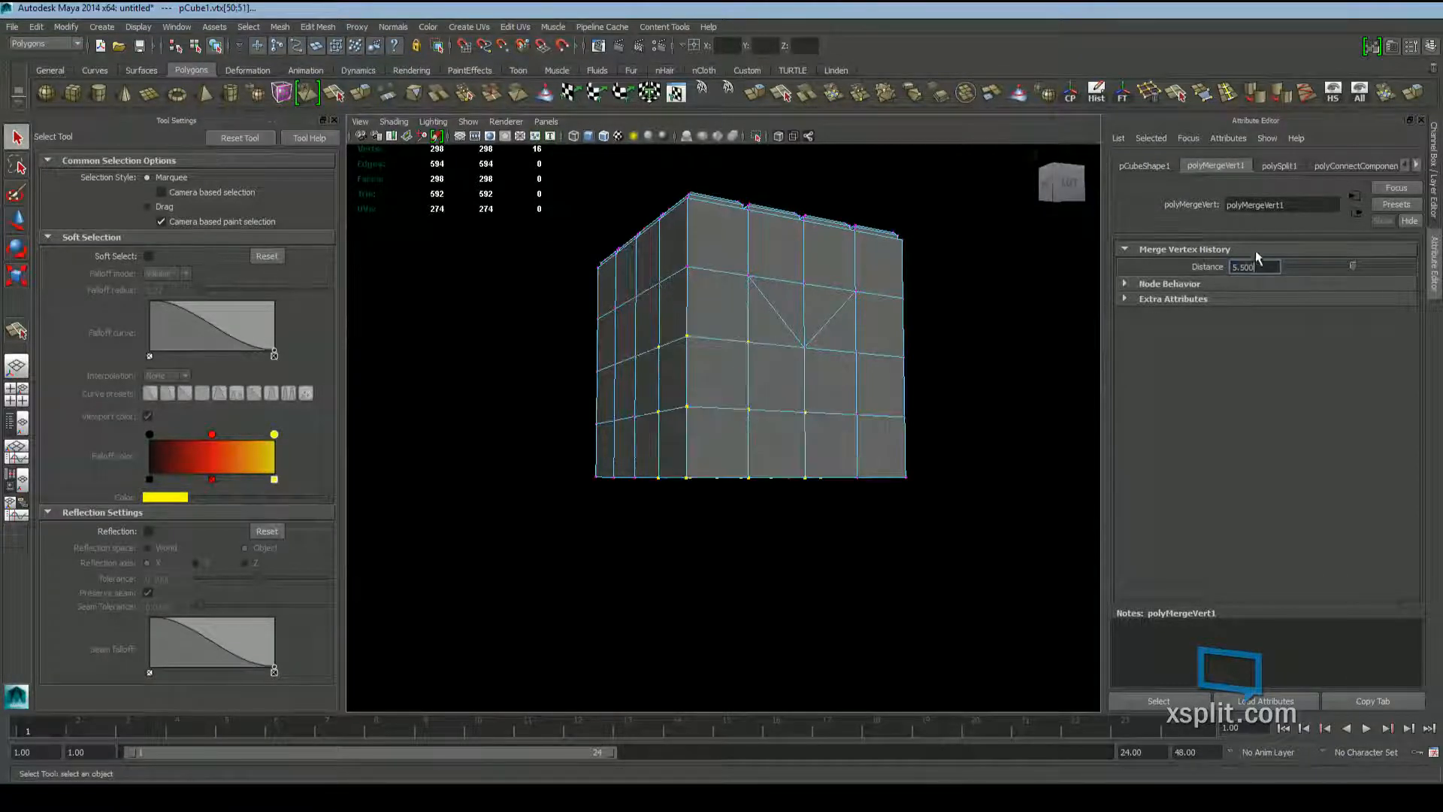
Try a merge distance of 5.7 on the corner vertices and undo it
text(7)
key(Return)
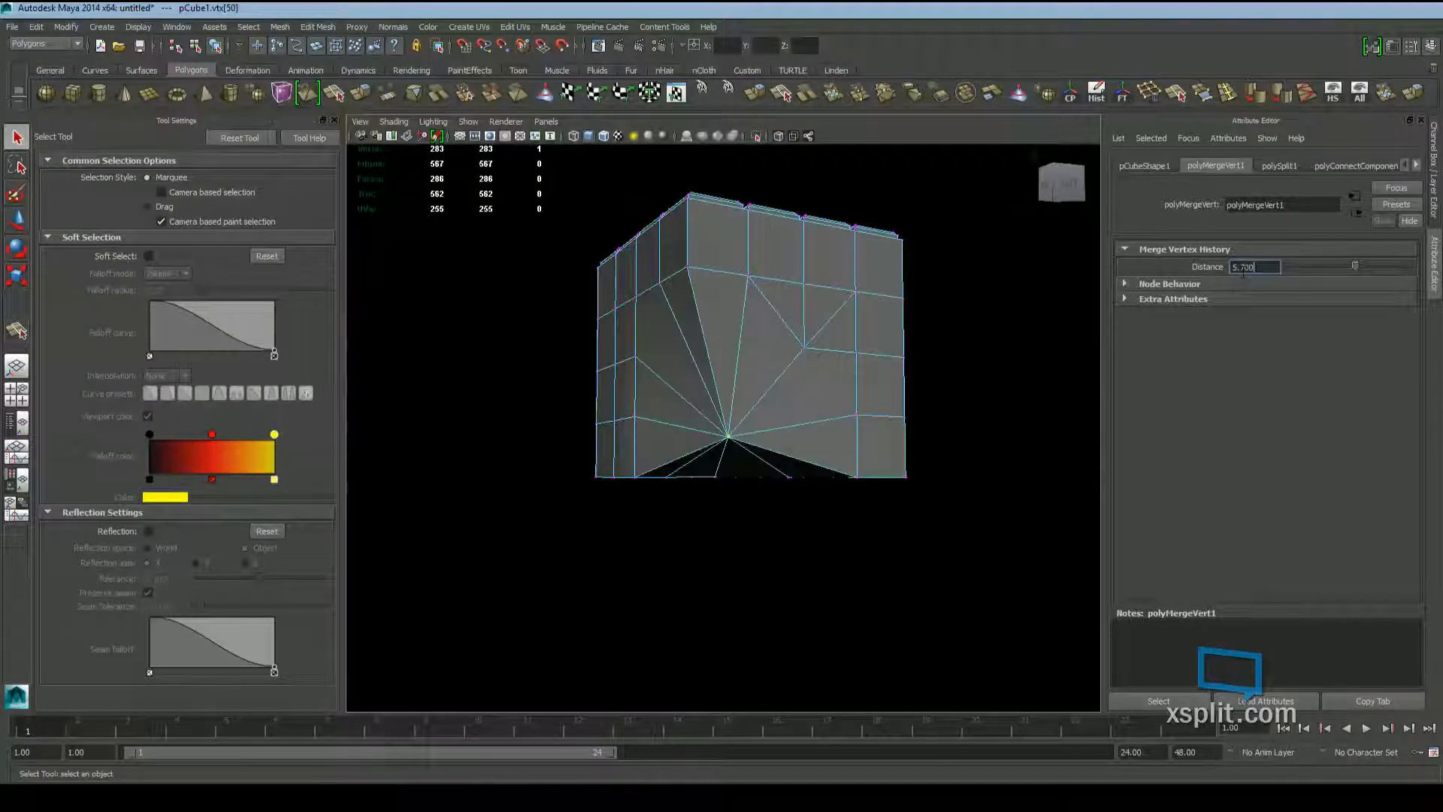
alt+drag(1080, 273, 921, 371)
key(ctrl+z)
alt+right_drag(921, 372, 887, 387)
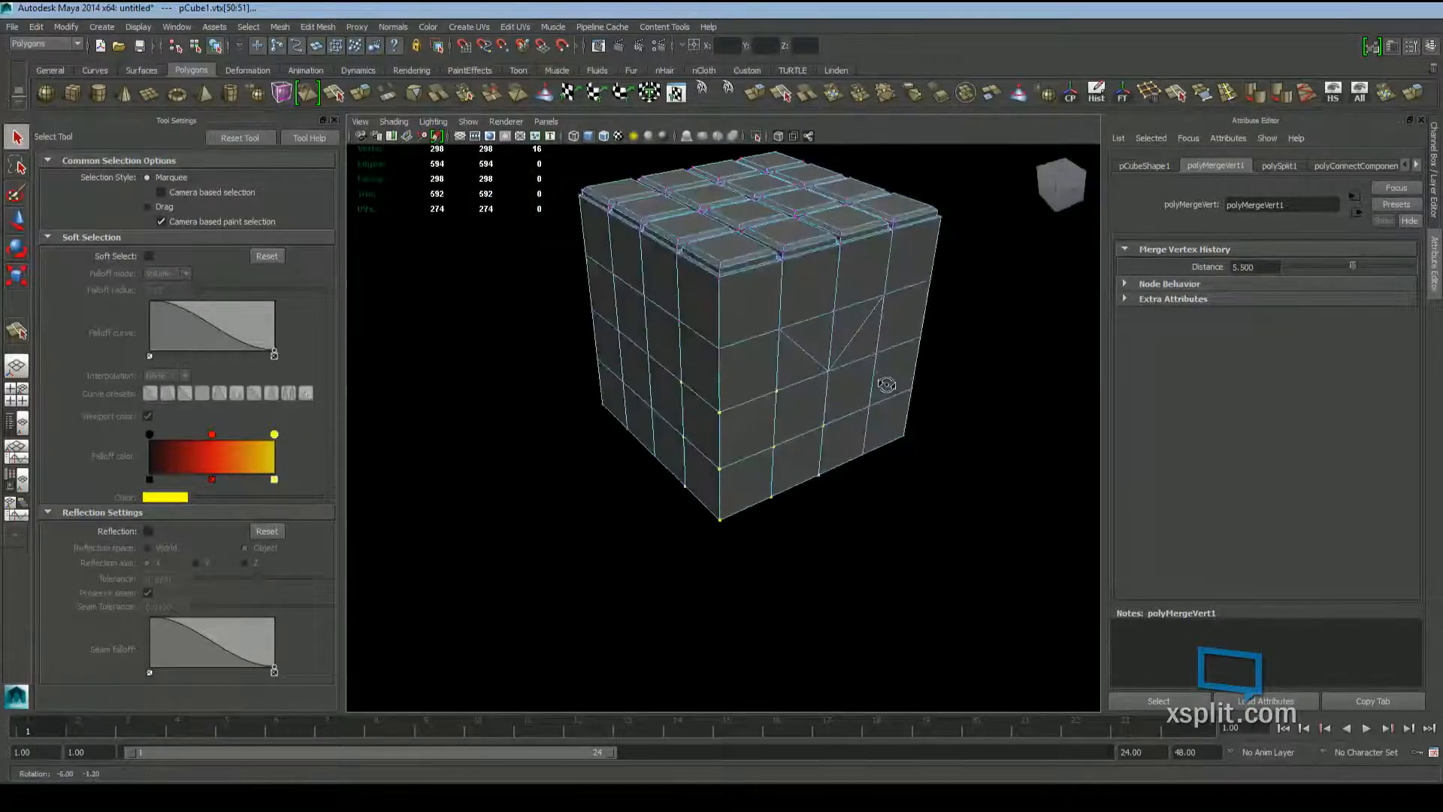
Merge a bottom corner vertex of the cube with its neighbouring vertex on the lower edge, leaving nothing selected
drag(939, 429, 911, 375)
click(861, 95)
click(1216, 165)
click(953, 342)
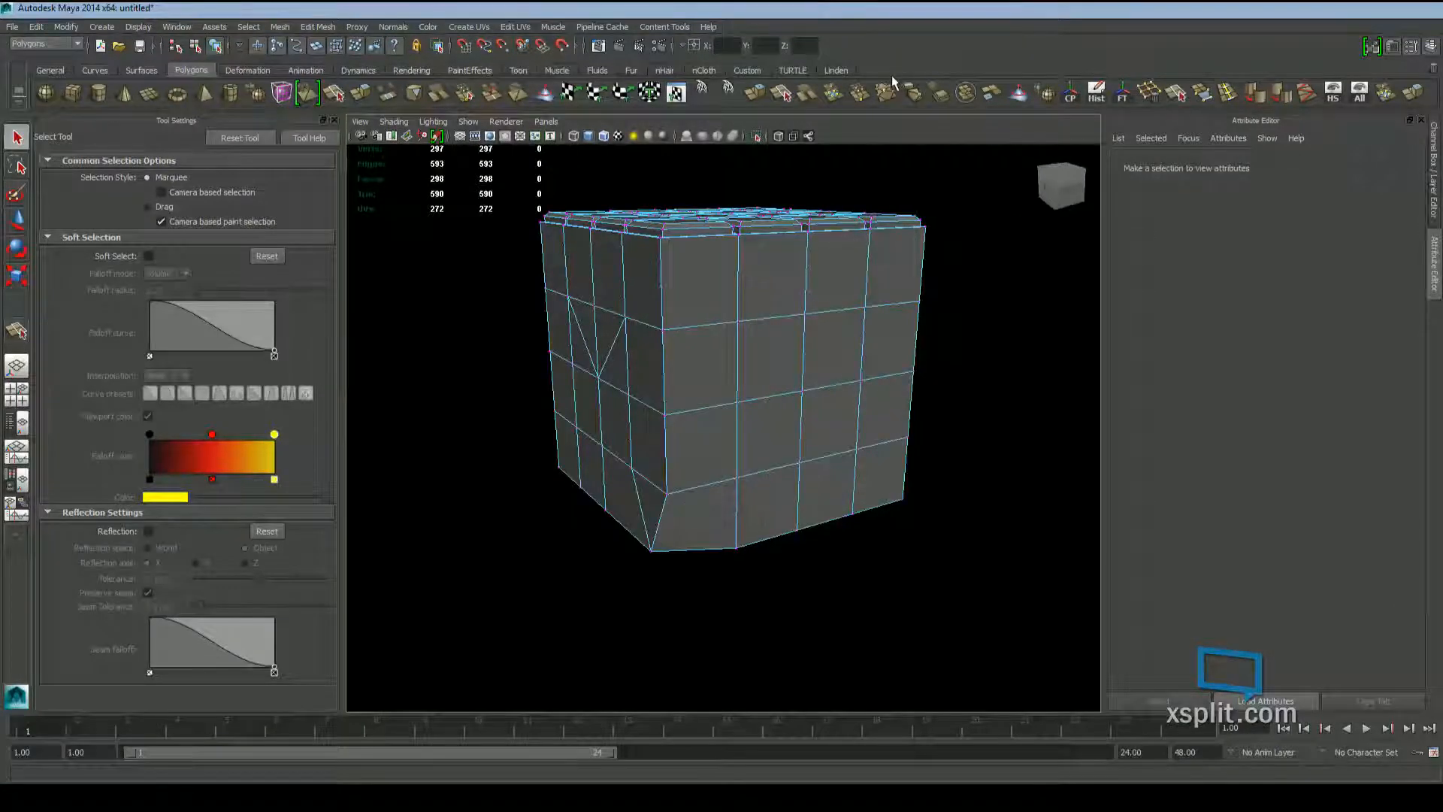
Select the vertices across the cube's lower part and examine the selection from several sides
drag(971, 325, 750, 553)
alt+drag(887, 459, 816, 518)
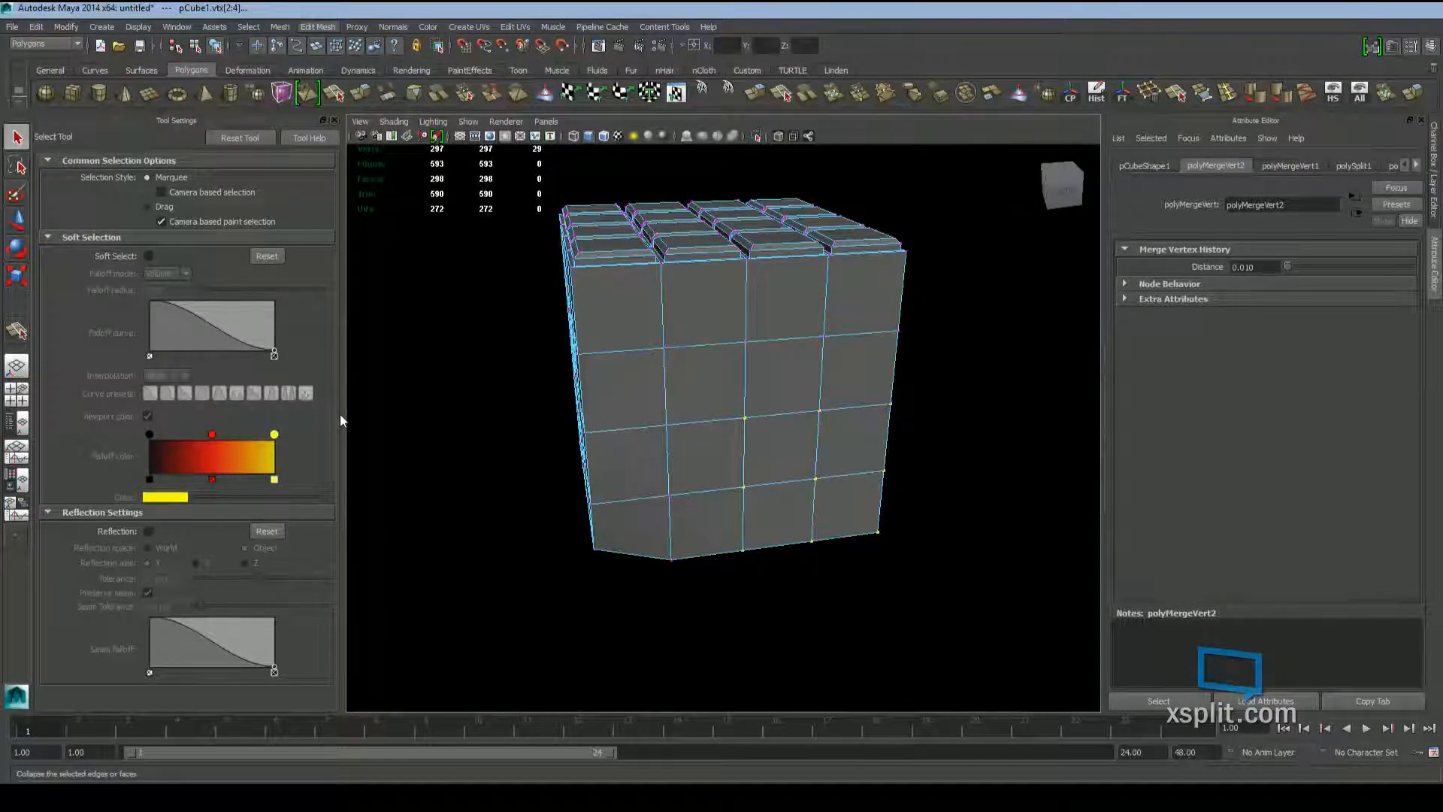
alt+drag(859, 474, 733, 496)
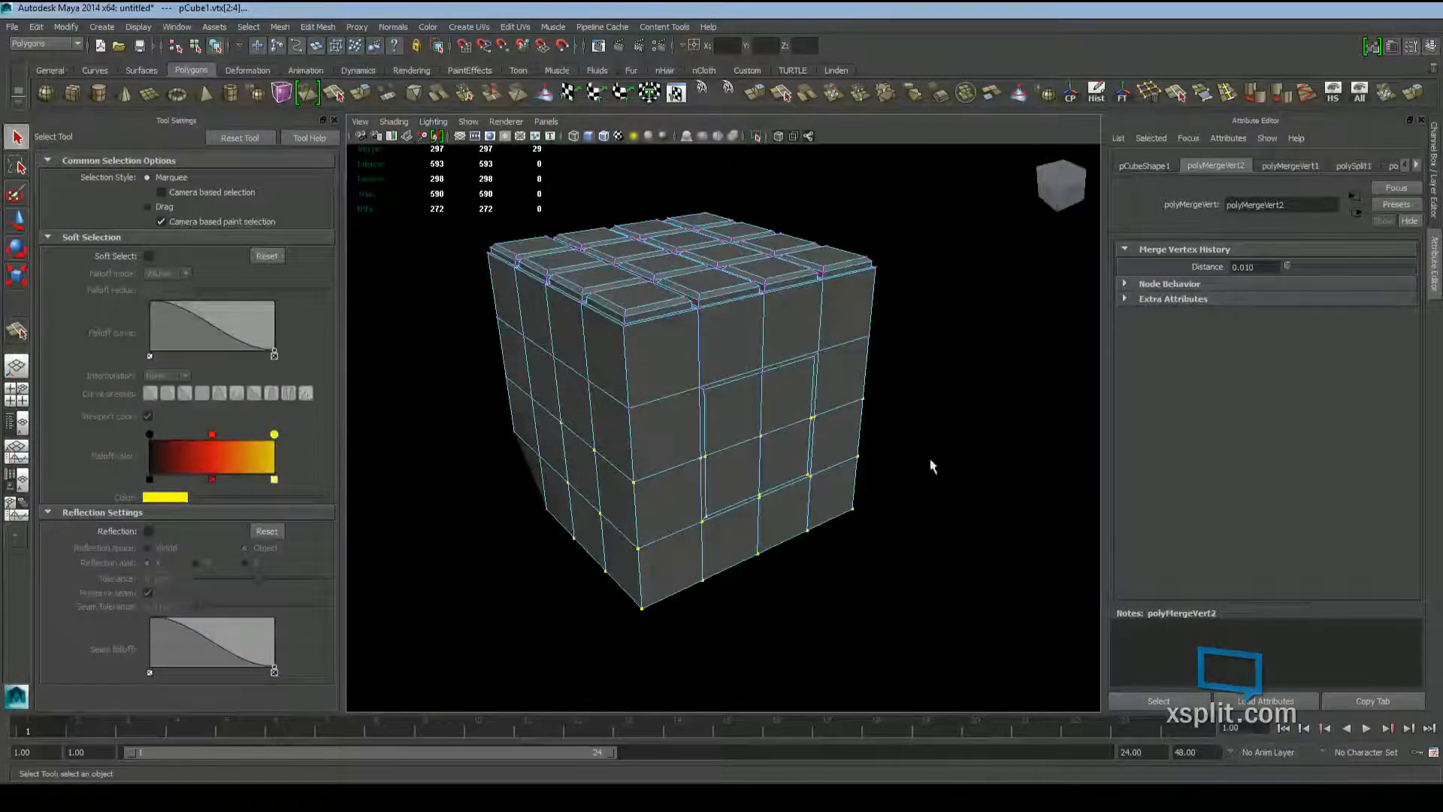
alt+drag(932, 466, 892, 351)
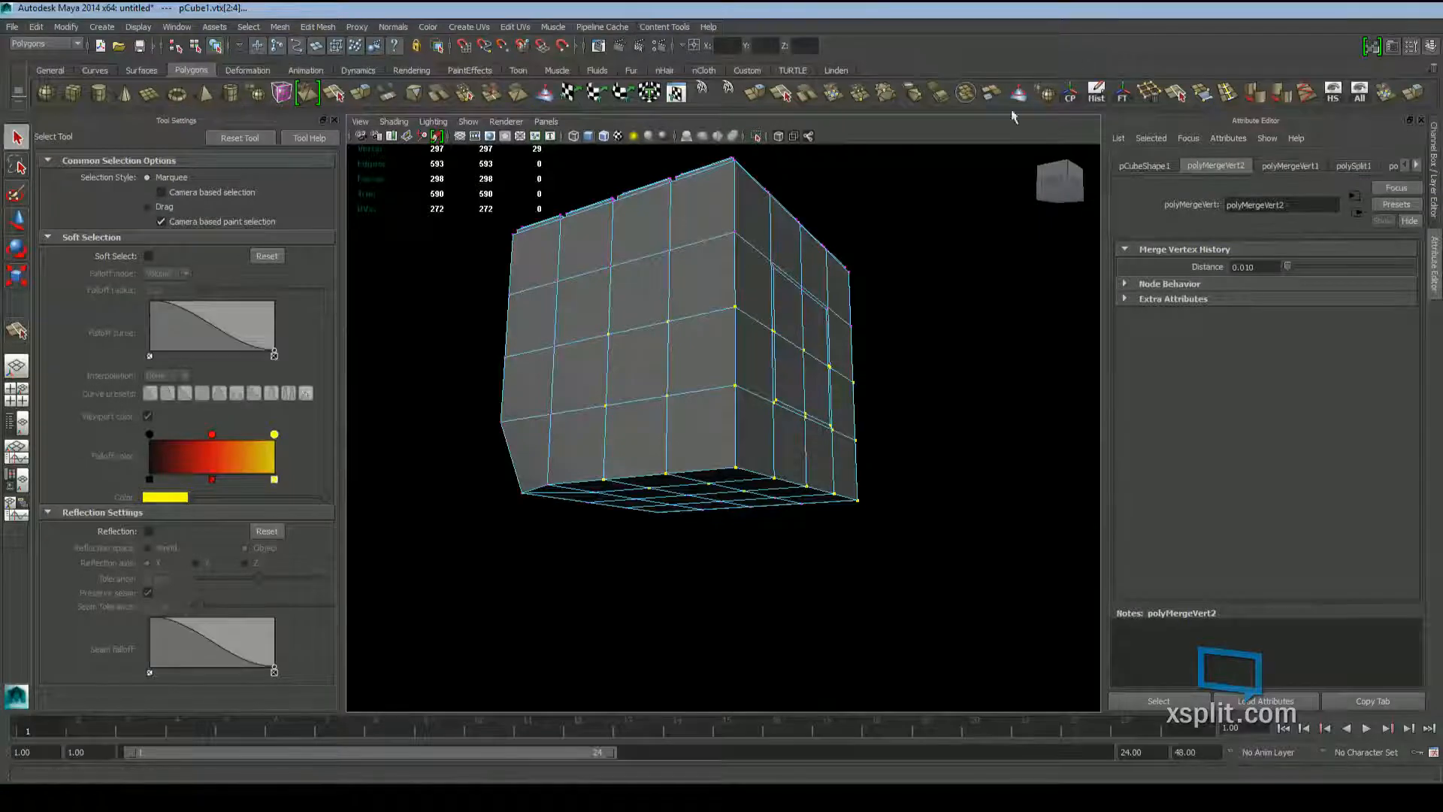
alt+drag(992, 387, 962, 354)
scroll(996, 350, down, 2)
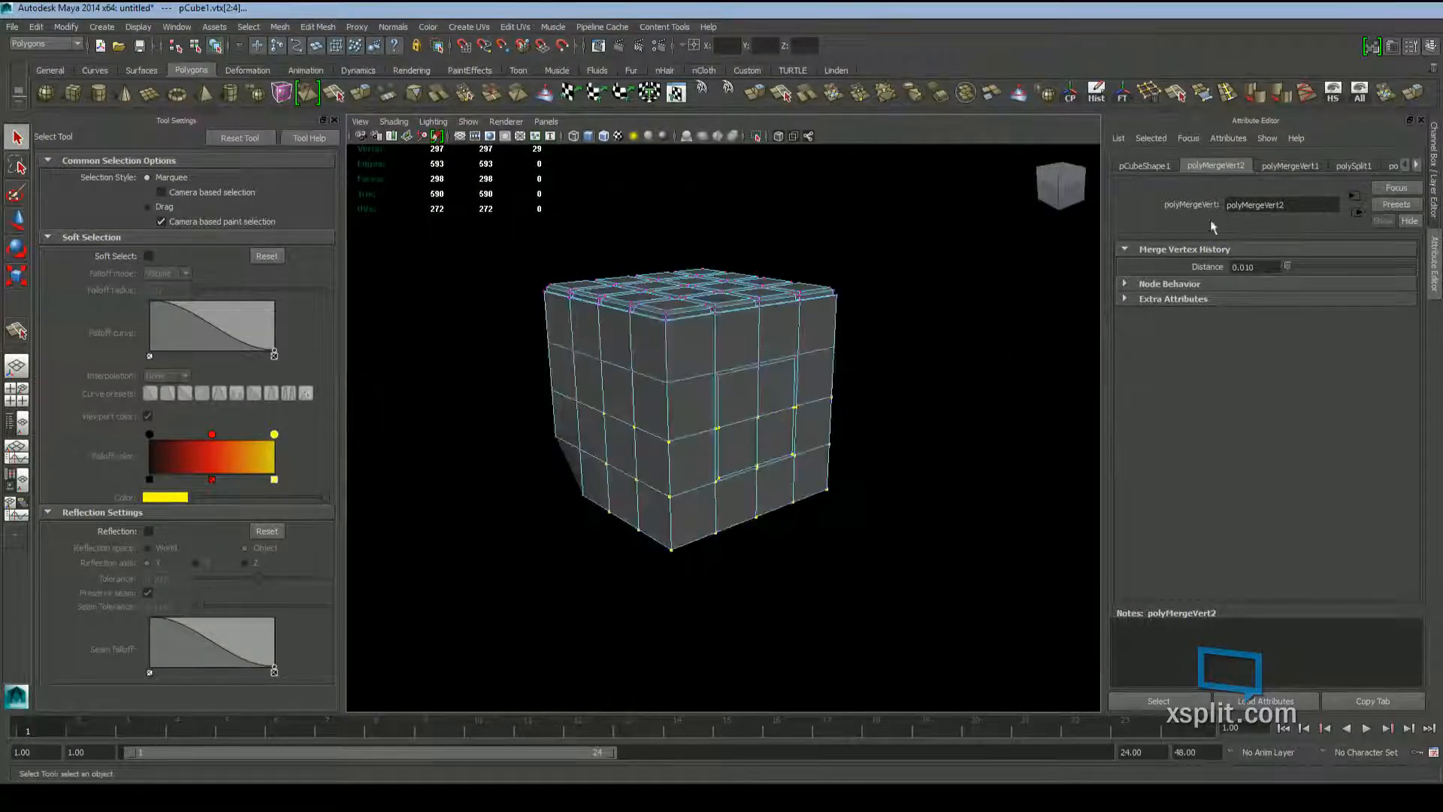
click(1285, 168)
alt+middle_drag(762, 438, 785, 423)
click(880, 480)
Delete the block of faces around the cube's lower corner and undo the deletion
alt+drag(924, 575, 814, 564)
drag(875, 378, 786, 484)
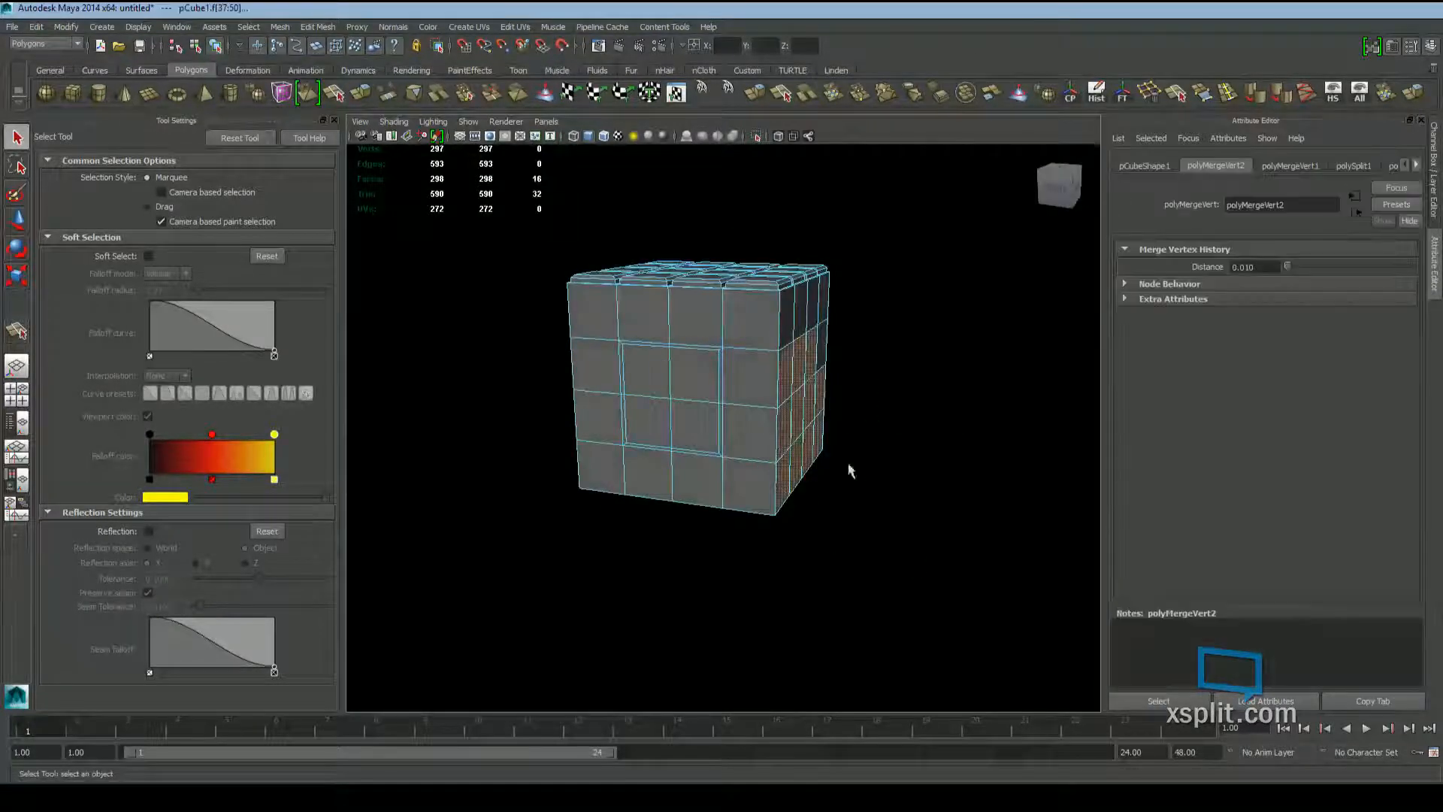
key(Delete)
alt+drag(899, 316, 794, 383)
key(ctrl+z)
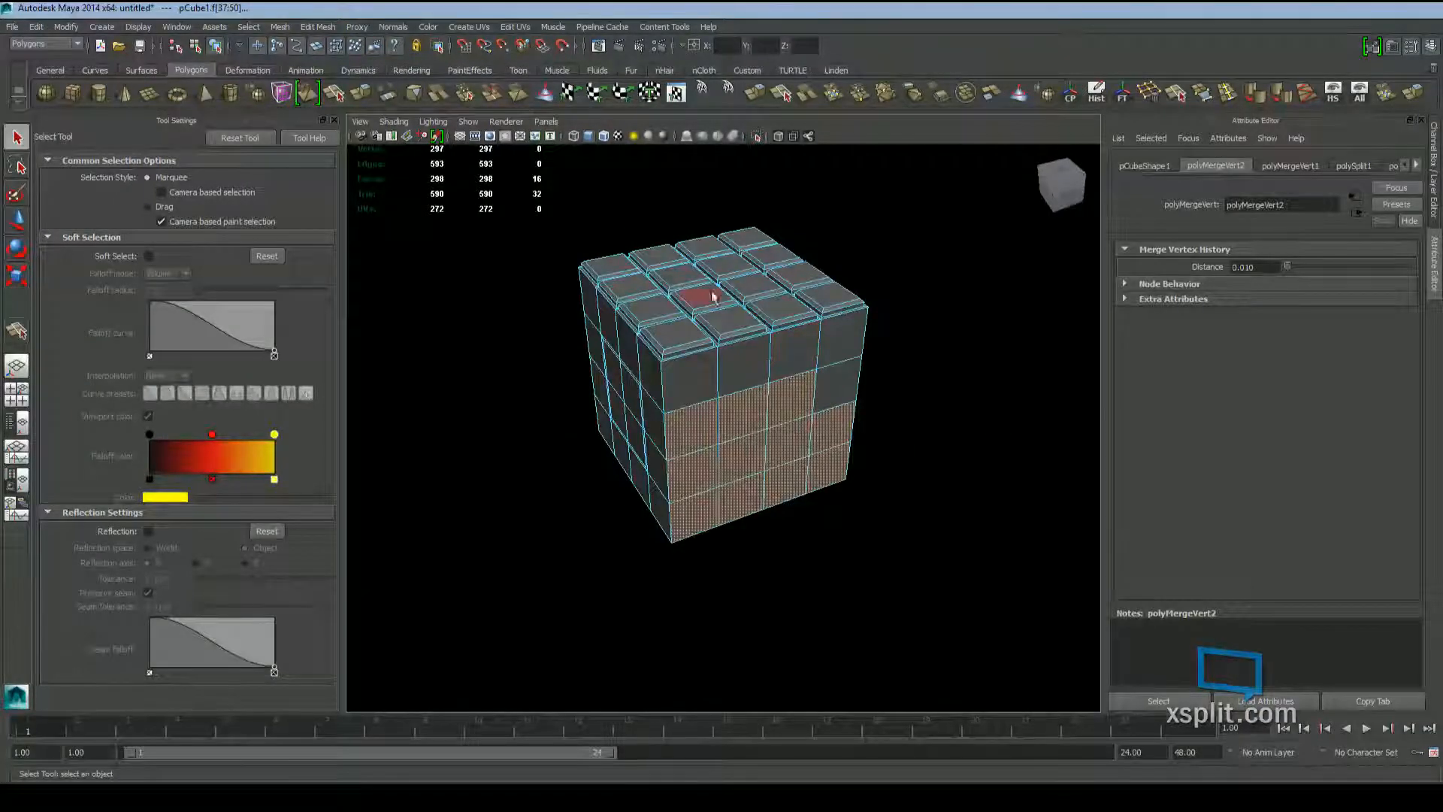
alt+drag(725, 326, 693, 367)
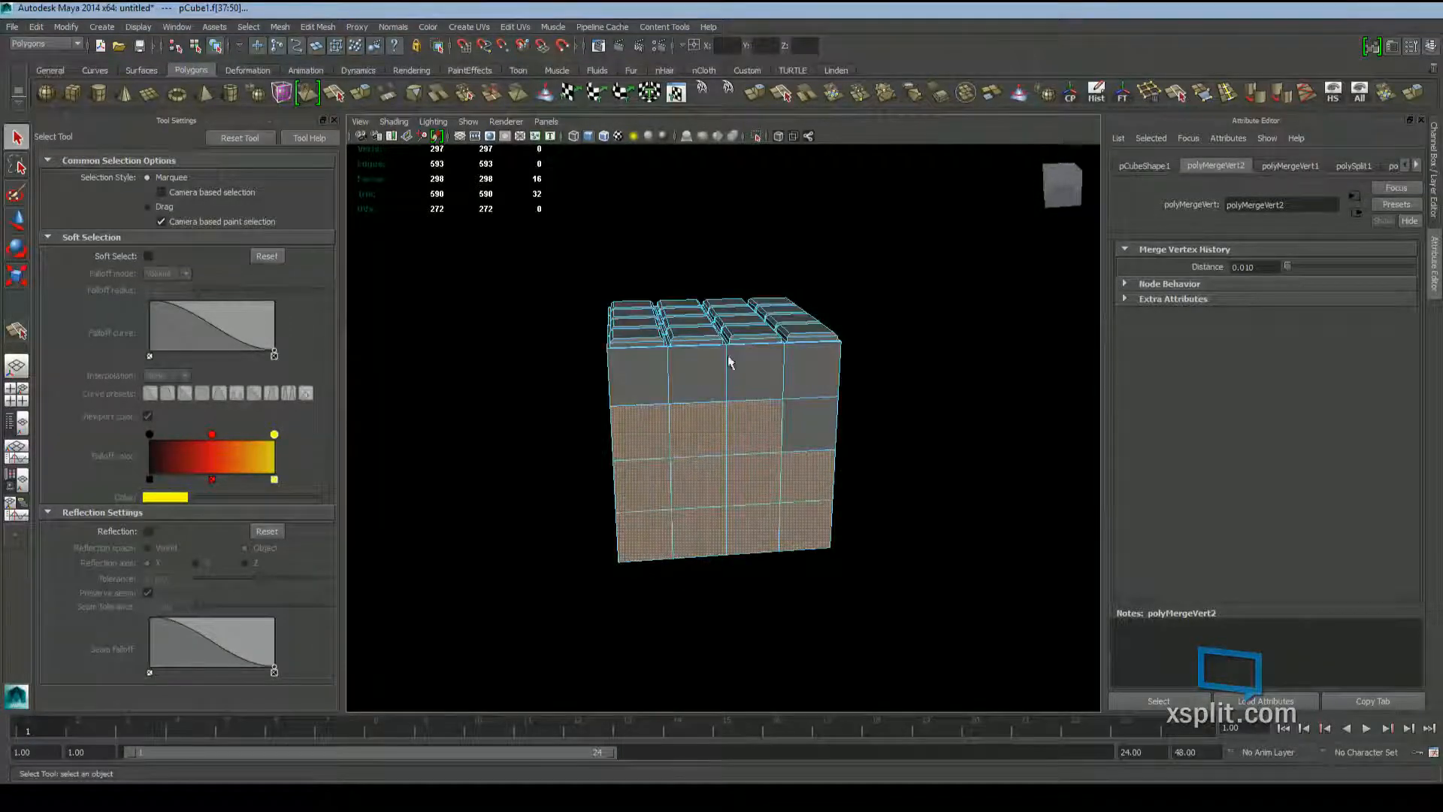
alt+drag(664, 423, 695, 440)
mouse_move(695, 439)
alt+right_down()
mouse_move(750, 451)
mouse_move(710, 447)
alt+right_up()
mouse_move(711, 447)
alt+mouse_down()
mouse_move(682, 444)
mouse_move(706, 441)
alt+mouse_up()
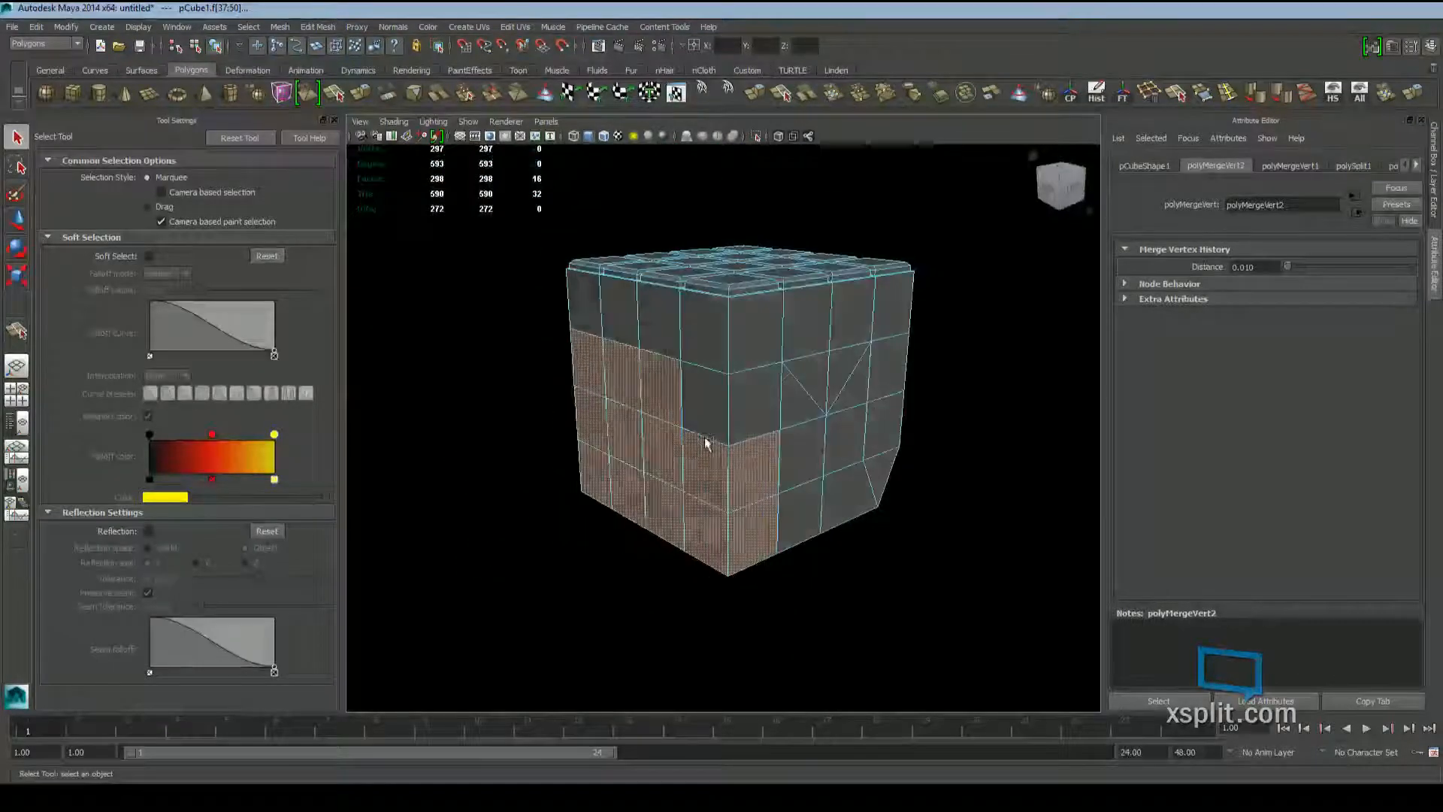
Select the twelve outer faces of one cube side as a square ring, leaving the four central faces unselected
mouse_move(705, 441)
alt+right_down()
mouse_move(667, 441)
mouse_move(703, 445)
alt+right_up()
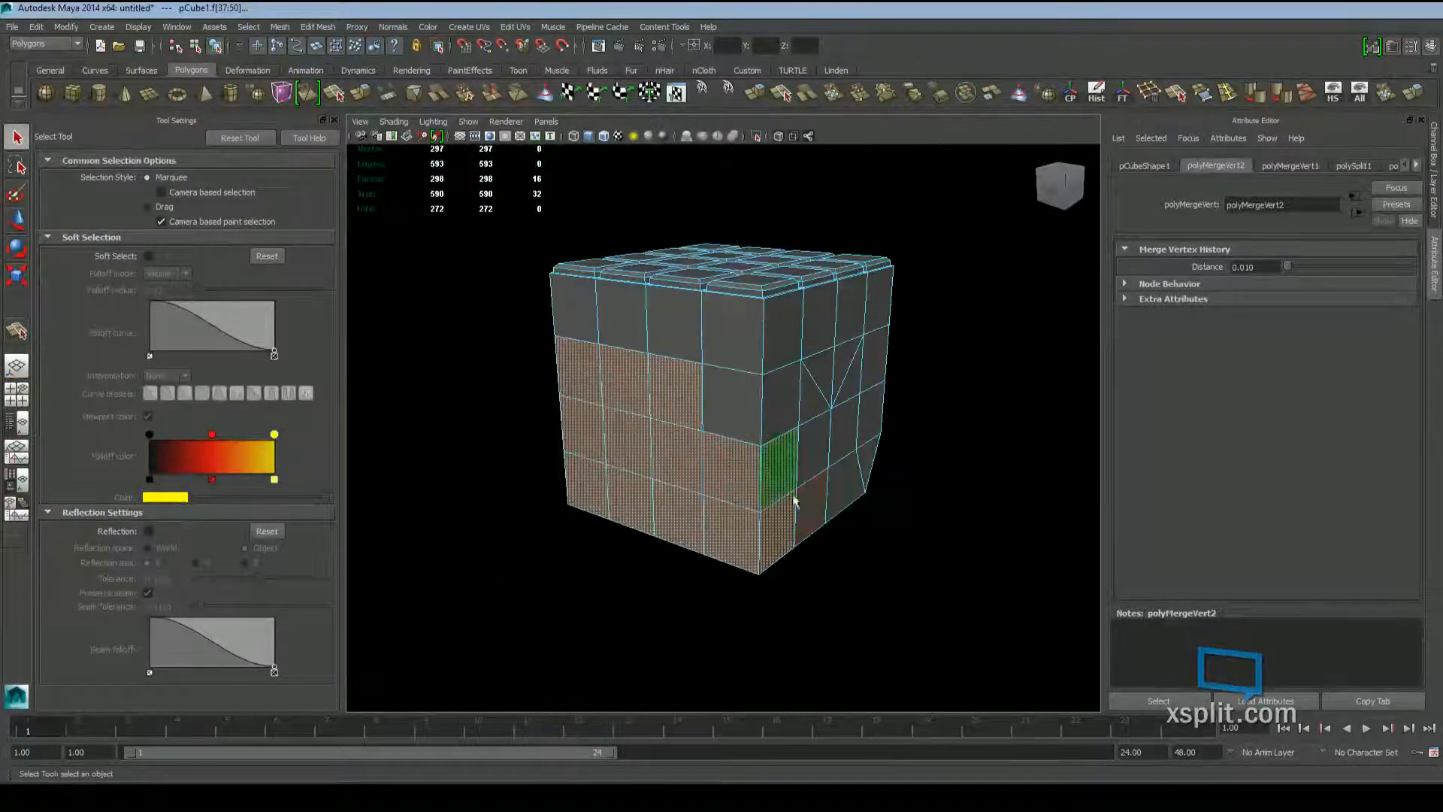
click(719, 410)
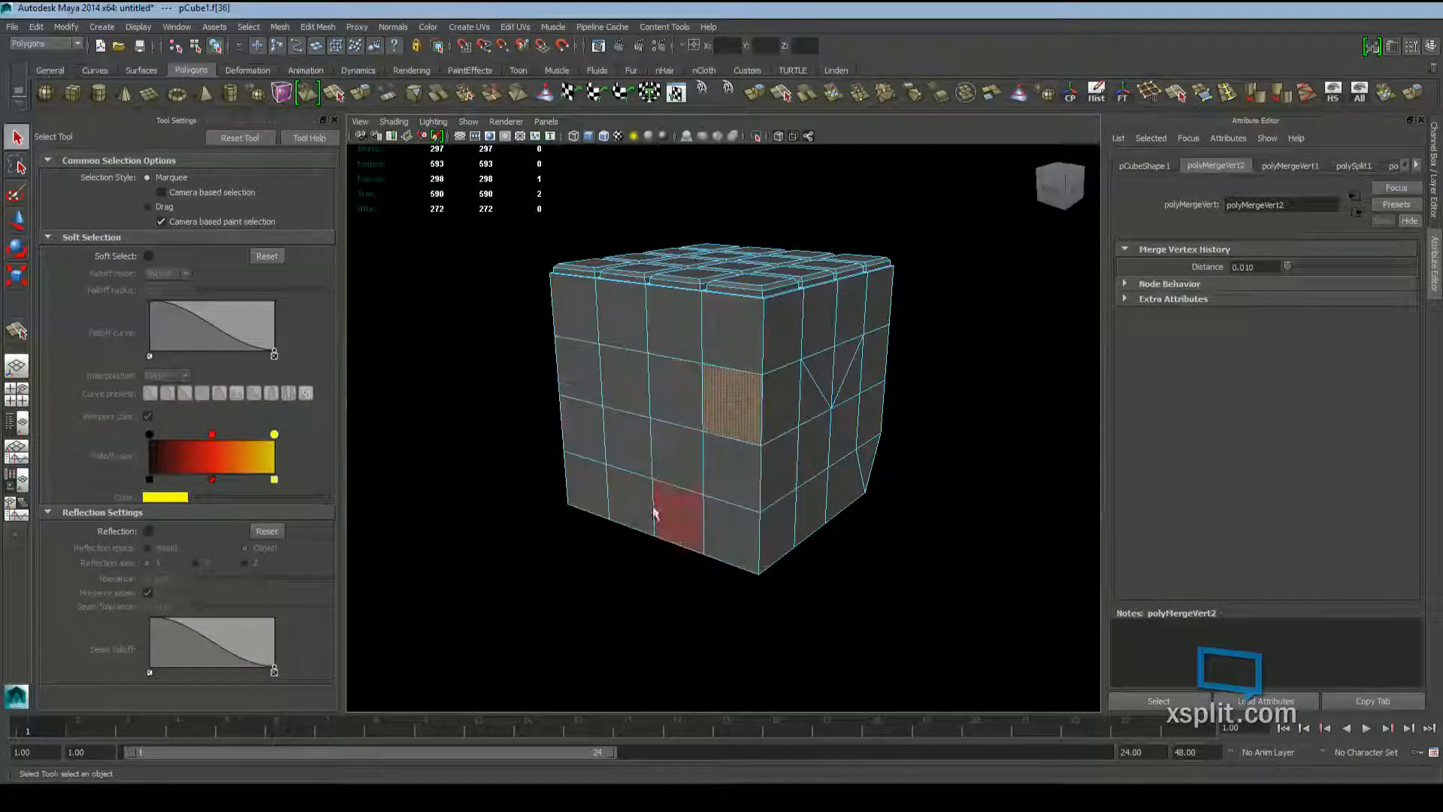
shift+click(673, 323)
shift+click(574, 308)
shift+click(622, 315)
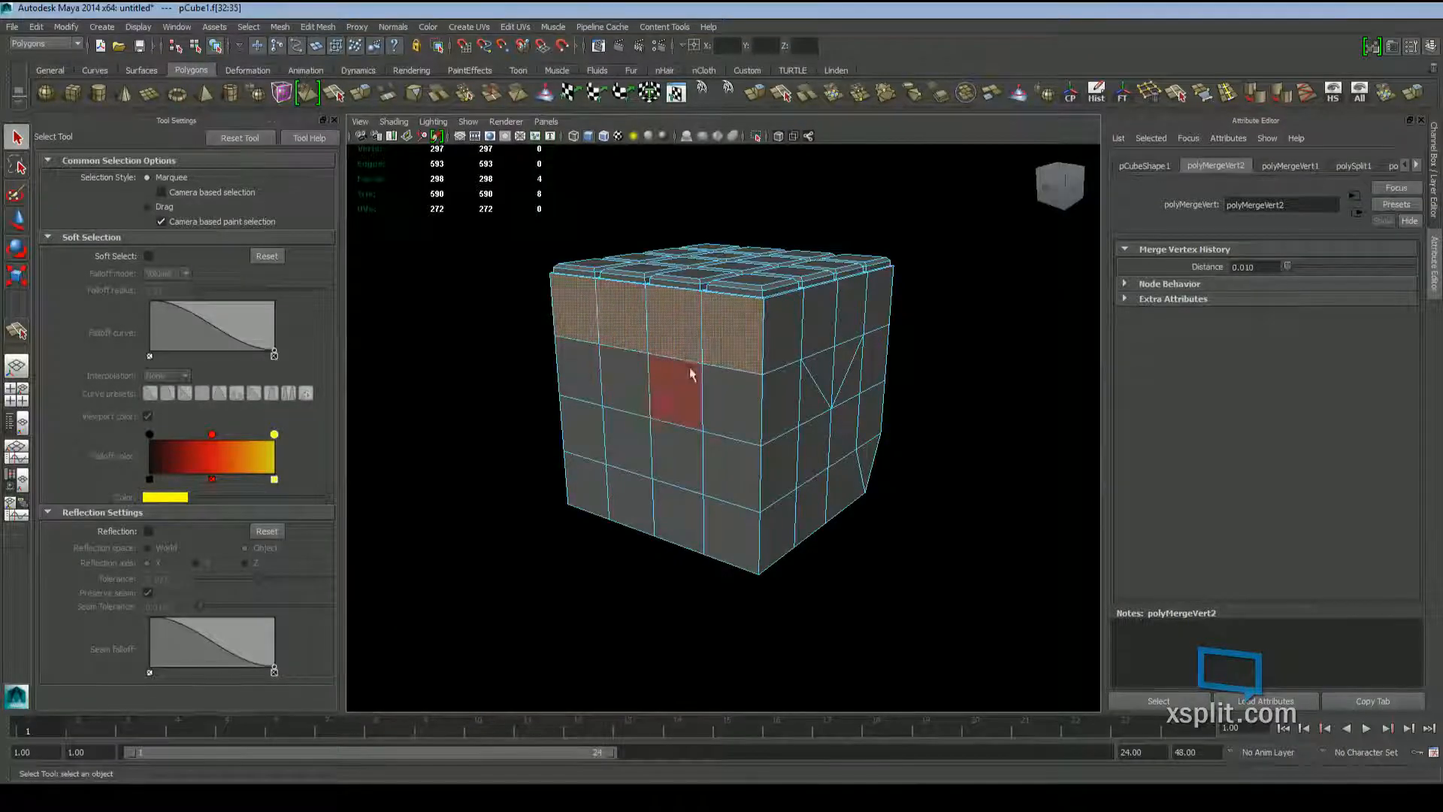
shift+click(732, 473)
shift+click(729, 537)
shift+click(680, 518)
shift+click(635, 502)
shift+click(589, 485)
shift+click(596, 453)
shift+click(577, 372)
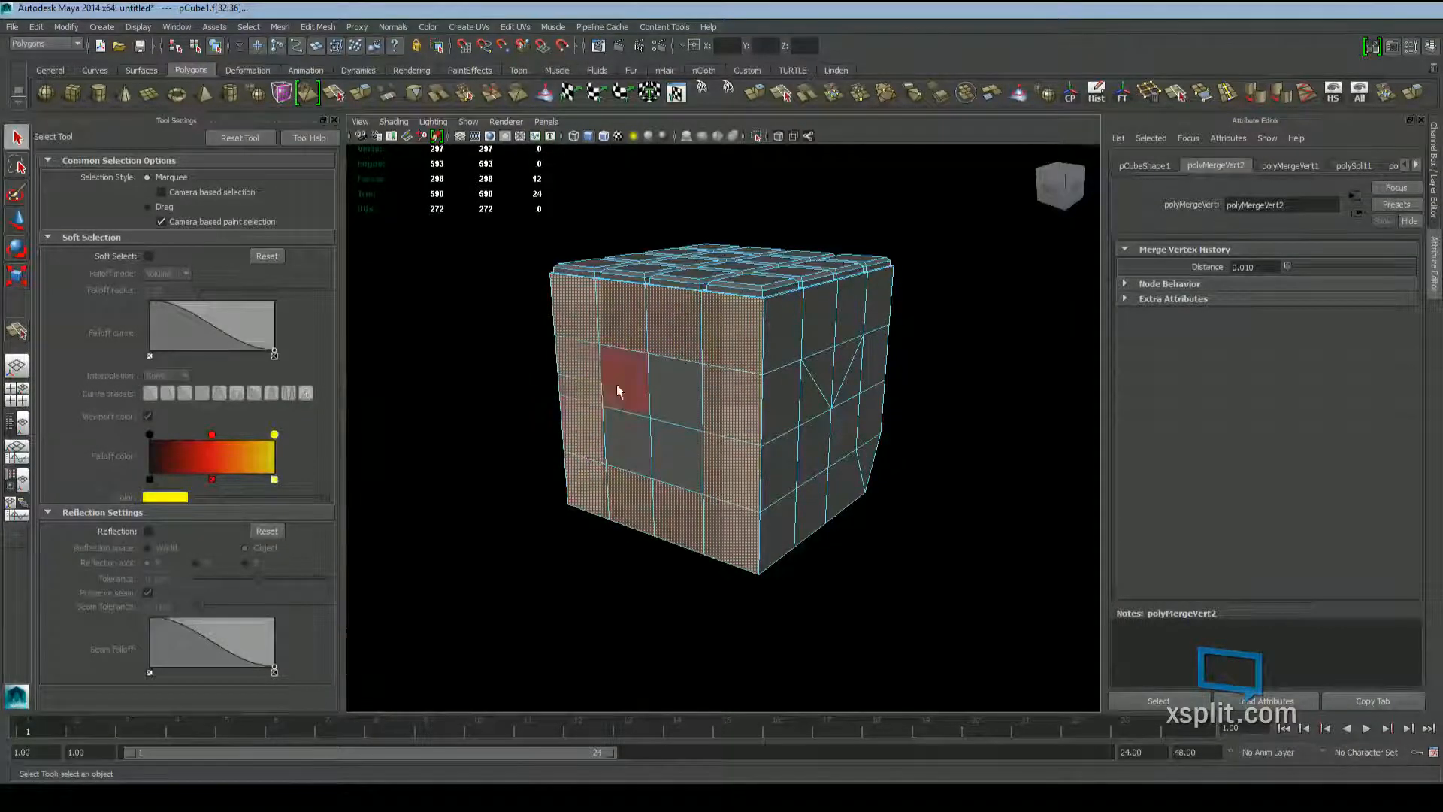
alt+drag(611, 380, 809, 460)
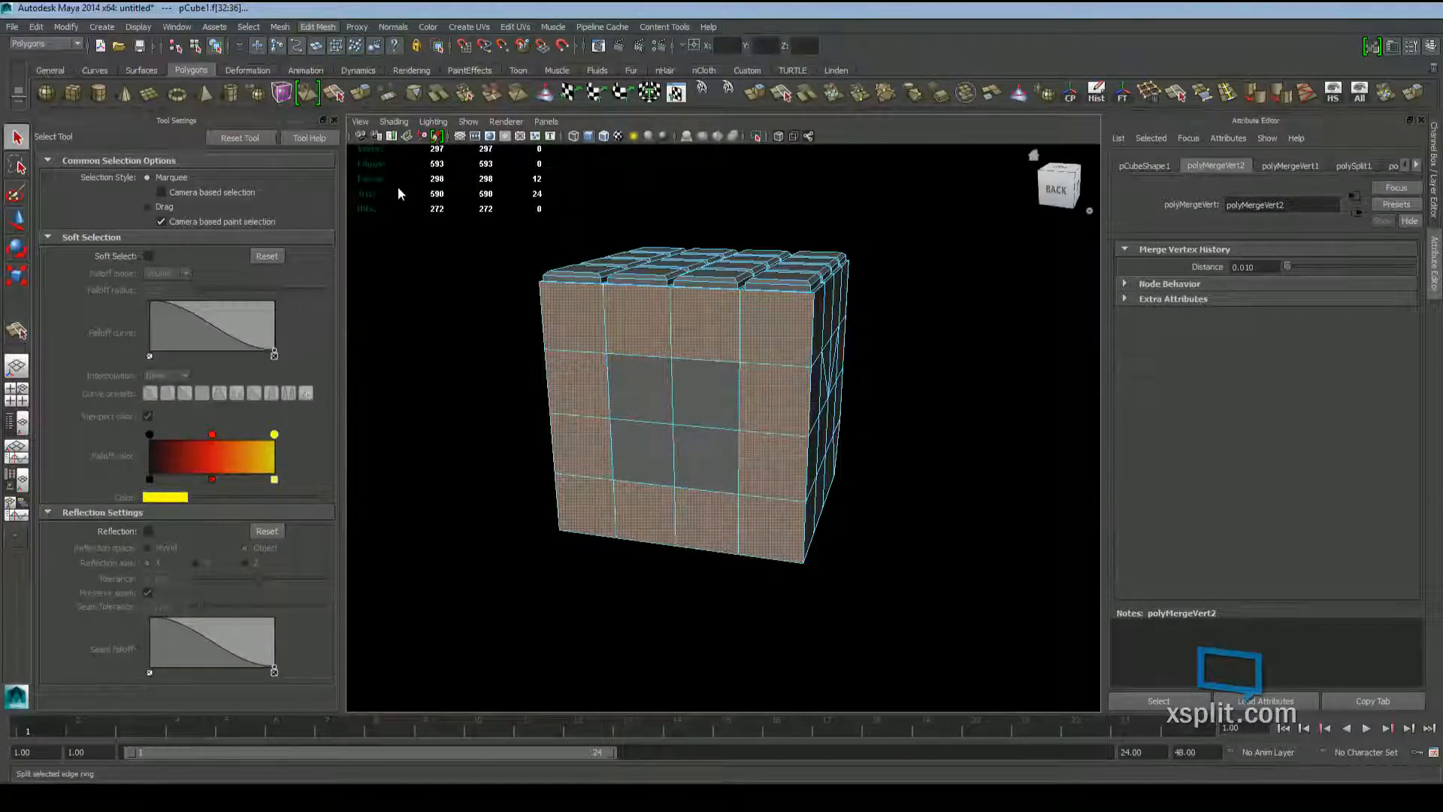
Extract the selected ring of faces from the cube as a separate piece and return to object selection
click(333, 82)
alt+drag(776, 252, 677, 330)
key(q)
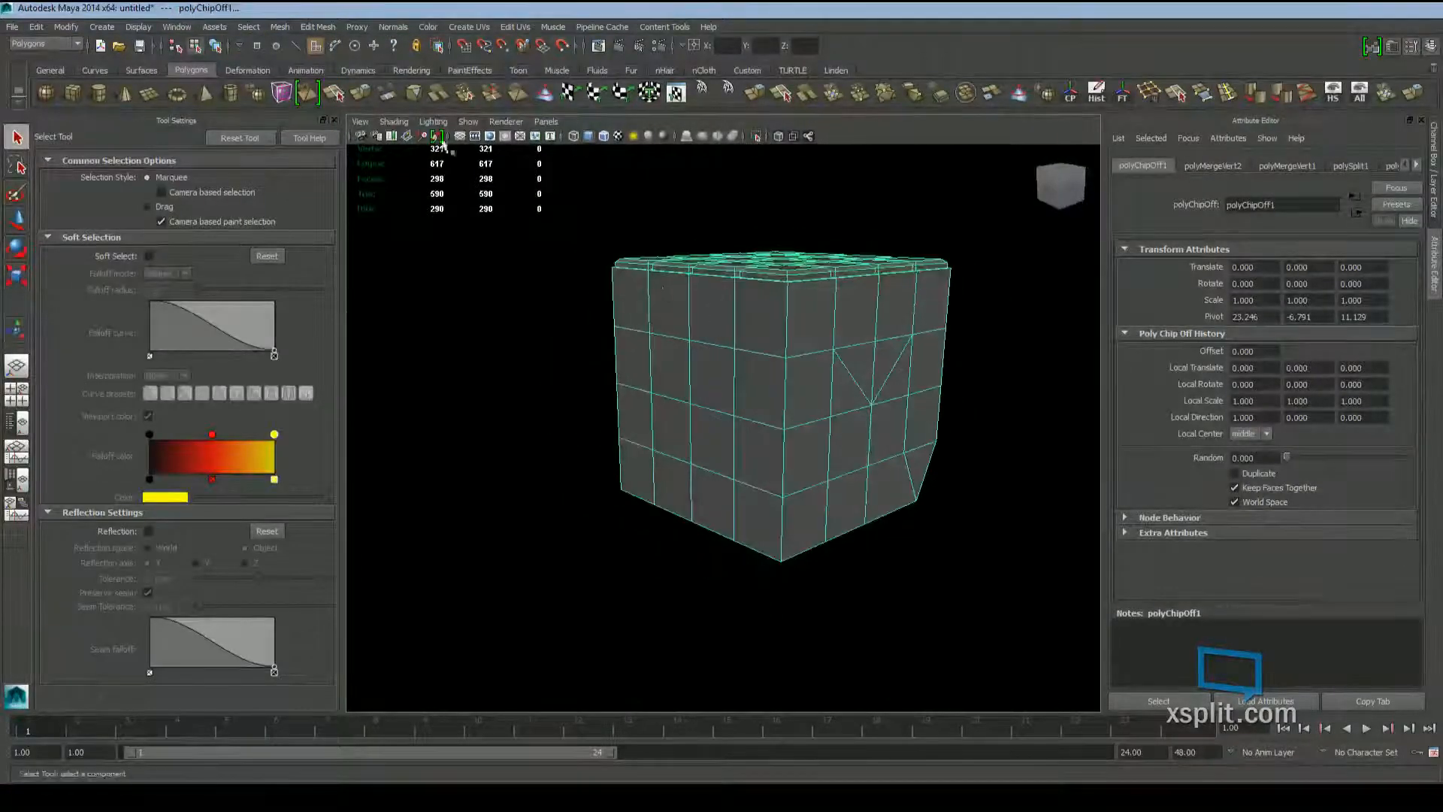
click(215, 46)
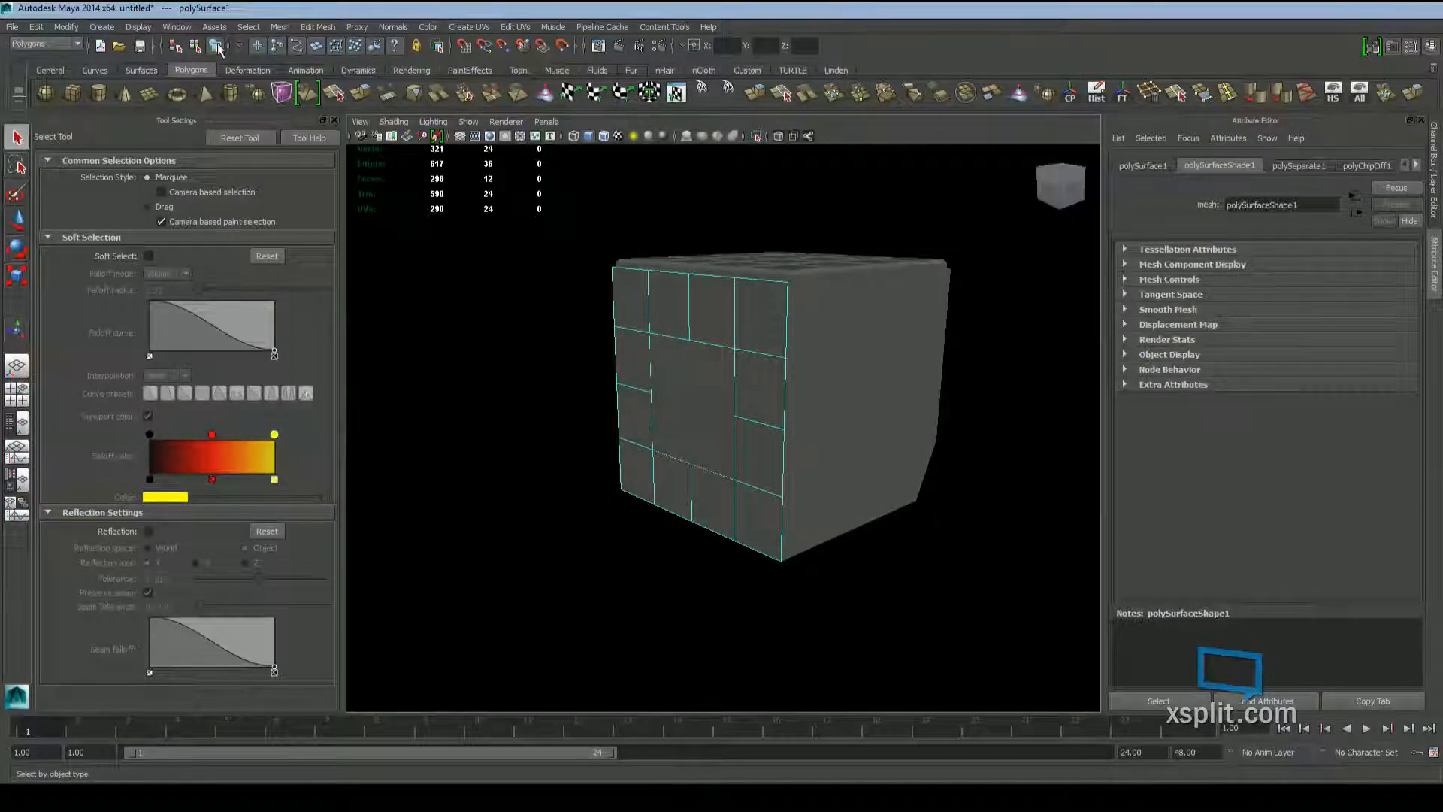
Move the extracted face ring away from the cube to inspect the opening and undo the move
alt+drag(740, 359, 546, 391)
key(w)
click(593, 393)
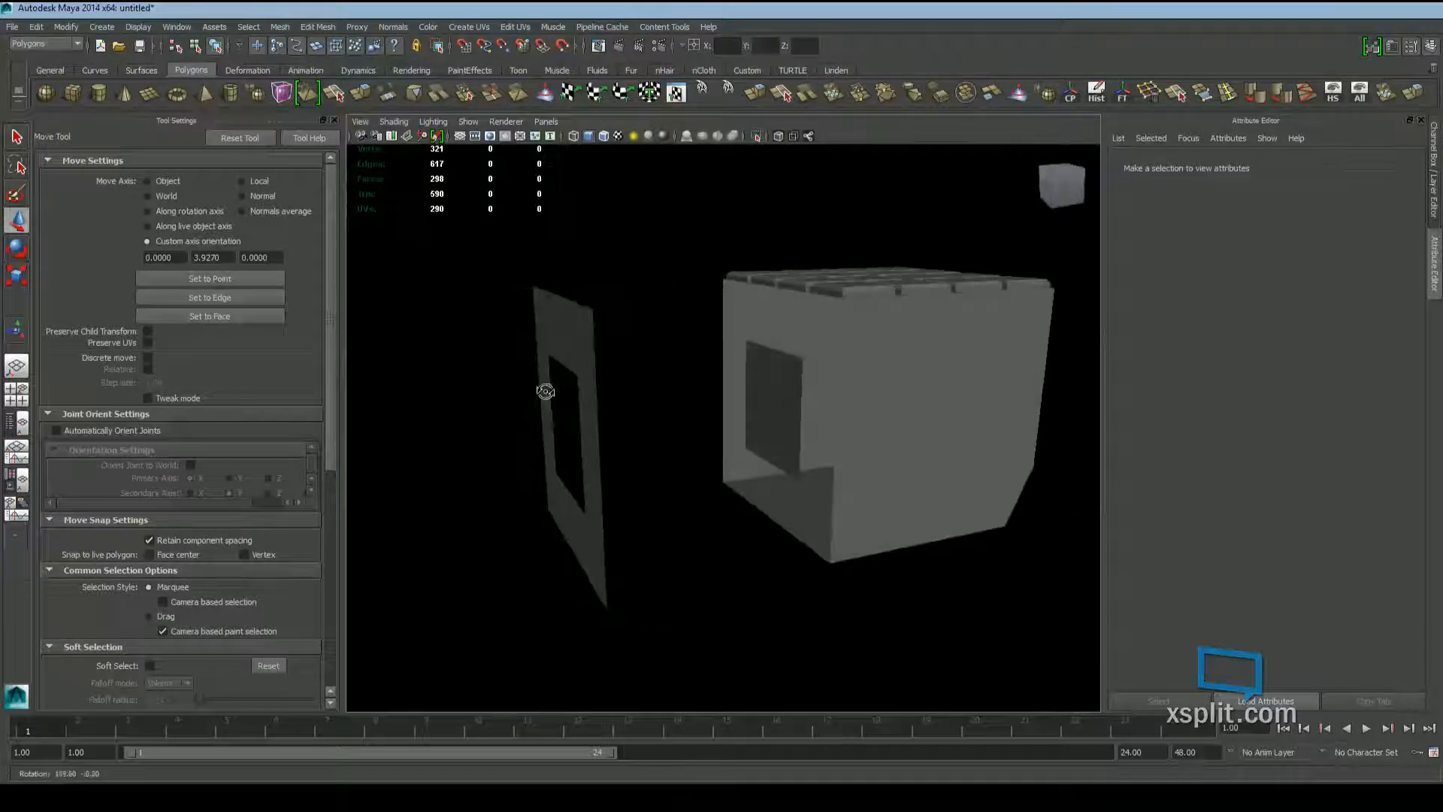
click(546, 391)
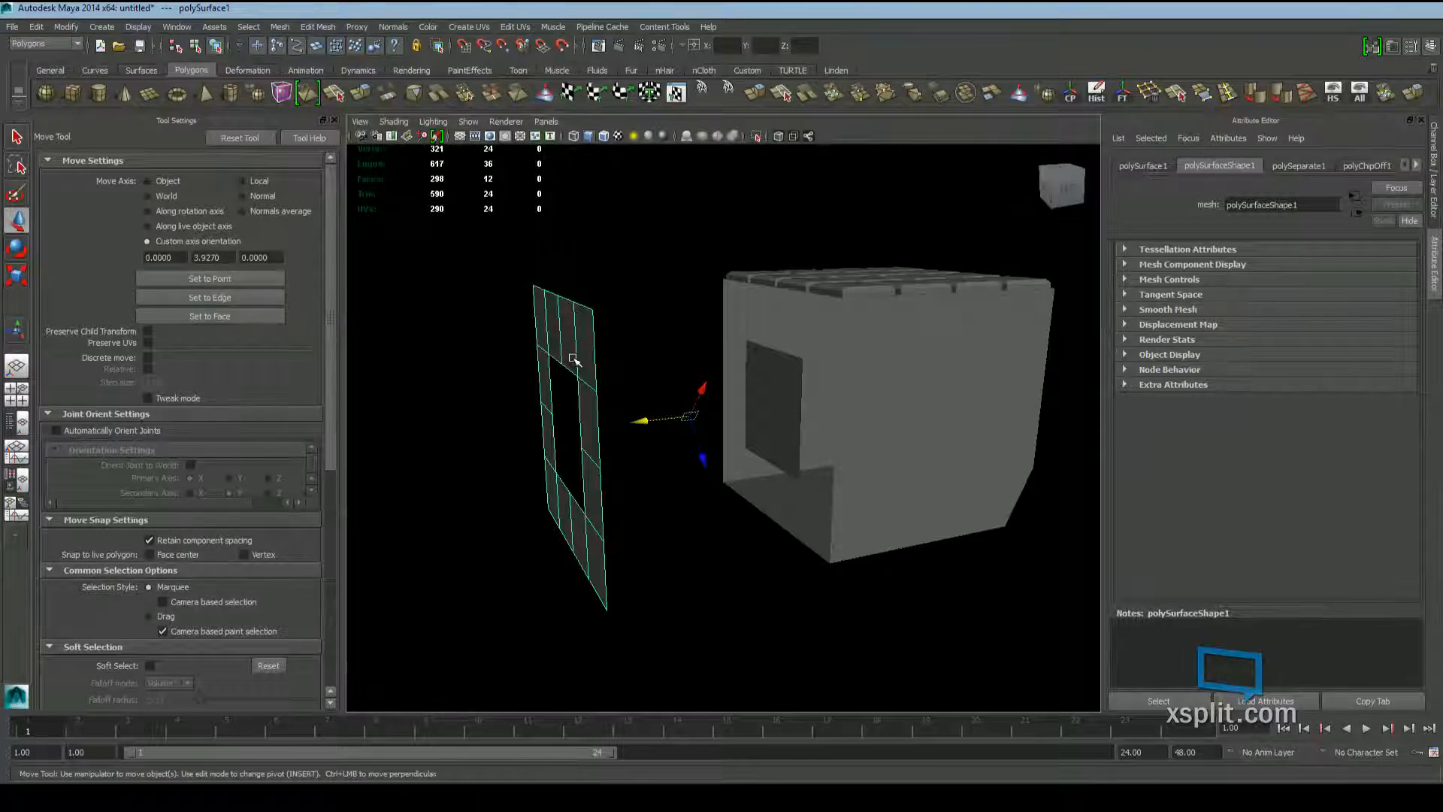
key(ctrl+z)
key(ctrl+z)
key(ctrl+z)
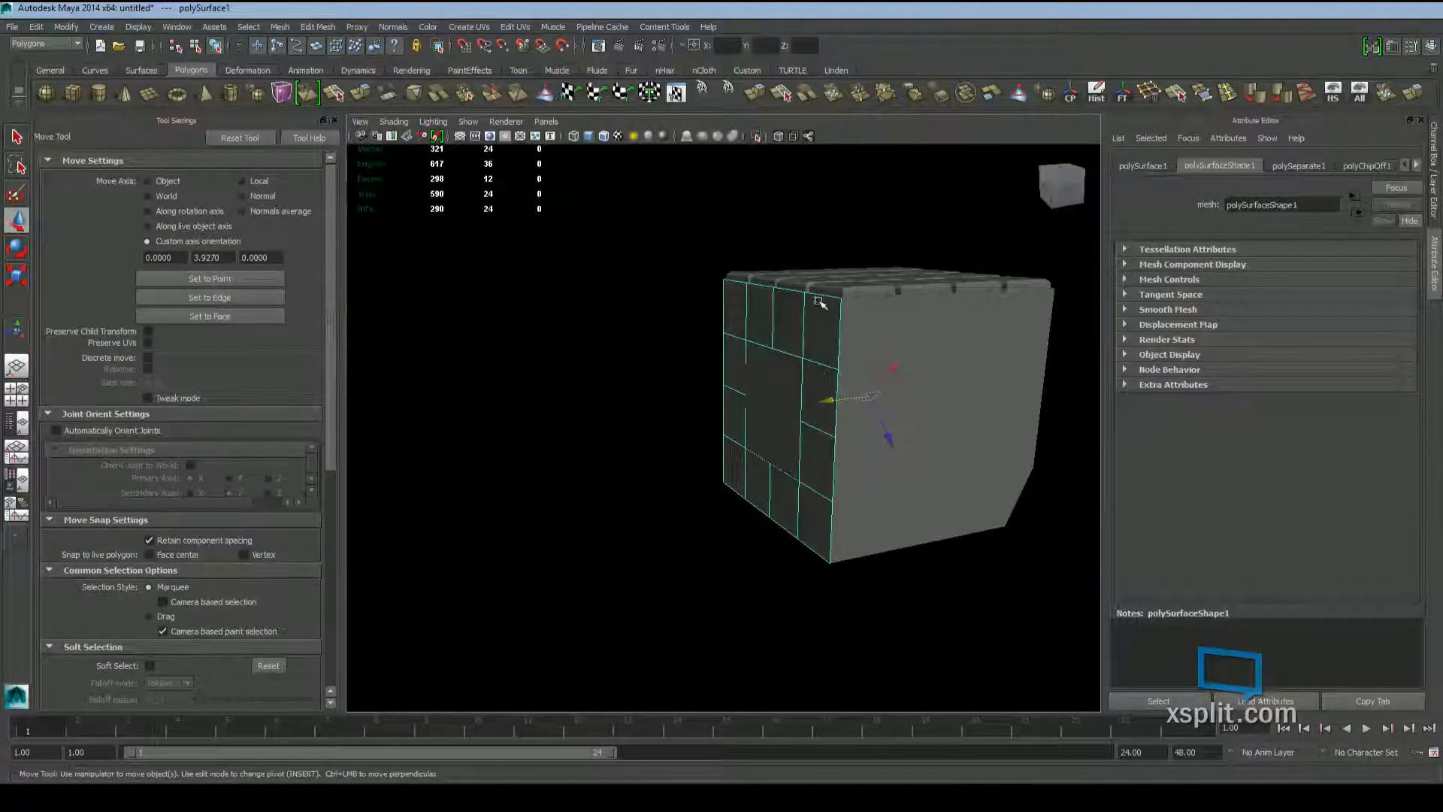
Combine the extracted face ring and the rest of the cube into one polygon object
alt+drag(819, 302, 768, 328)
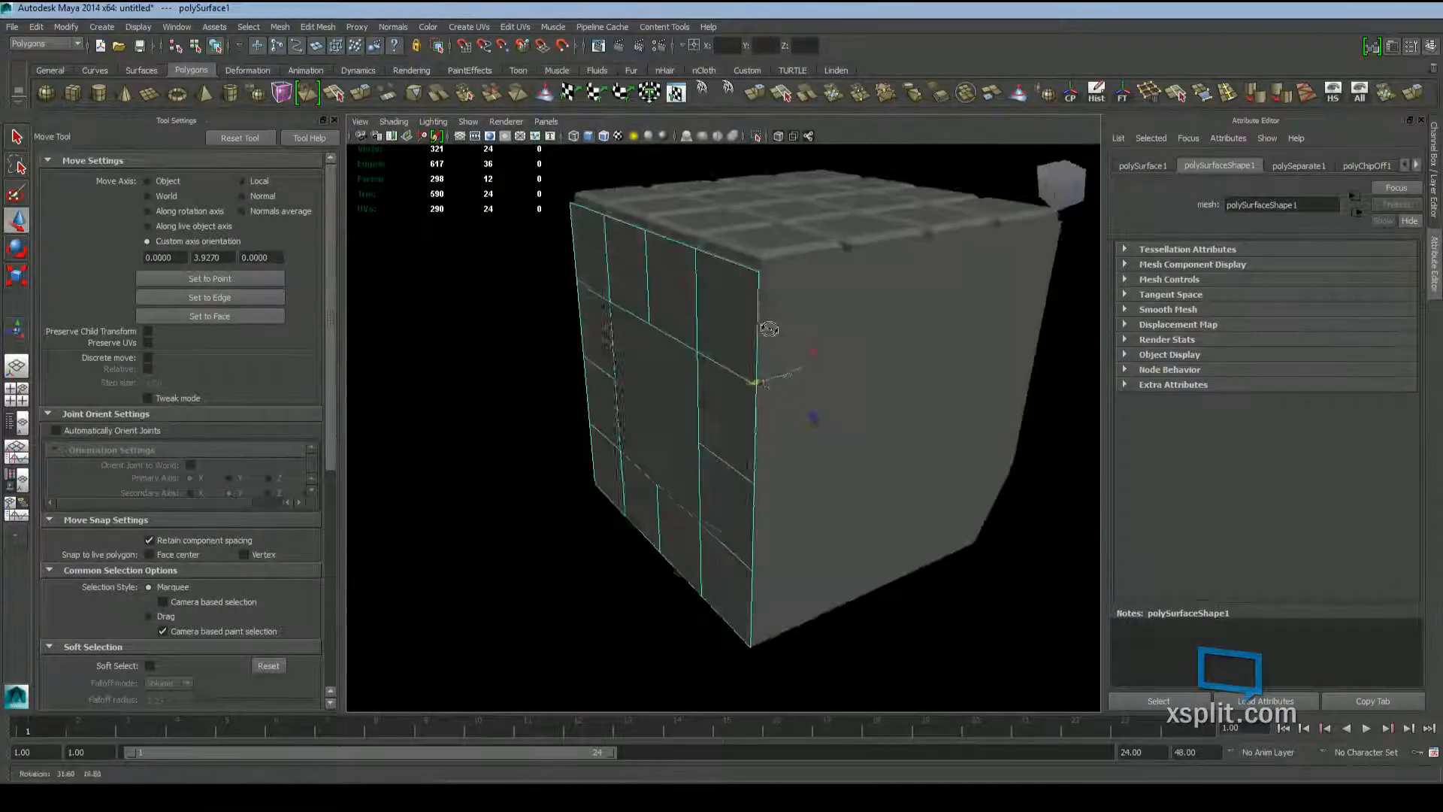
click(768, 328)
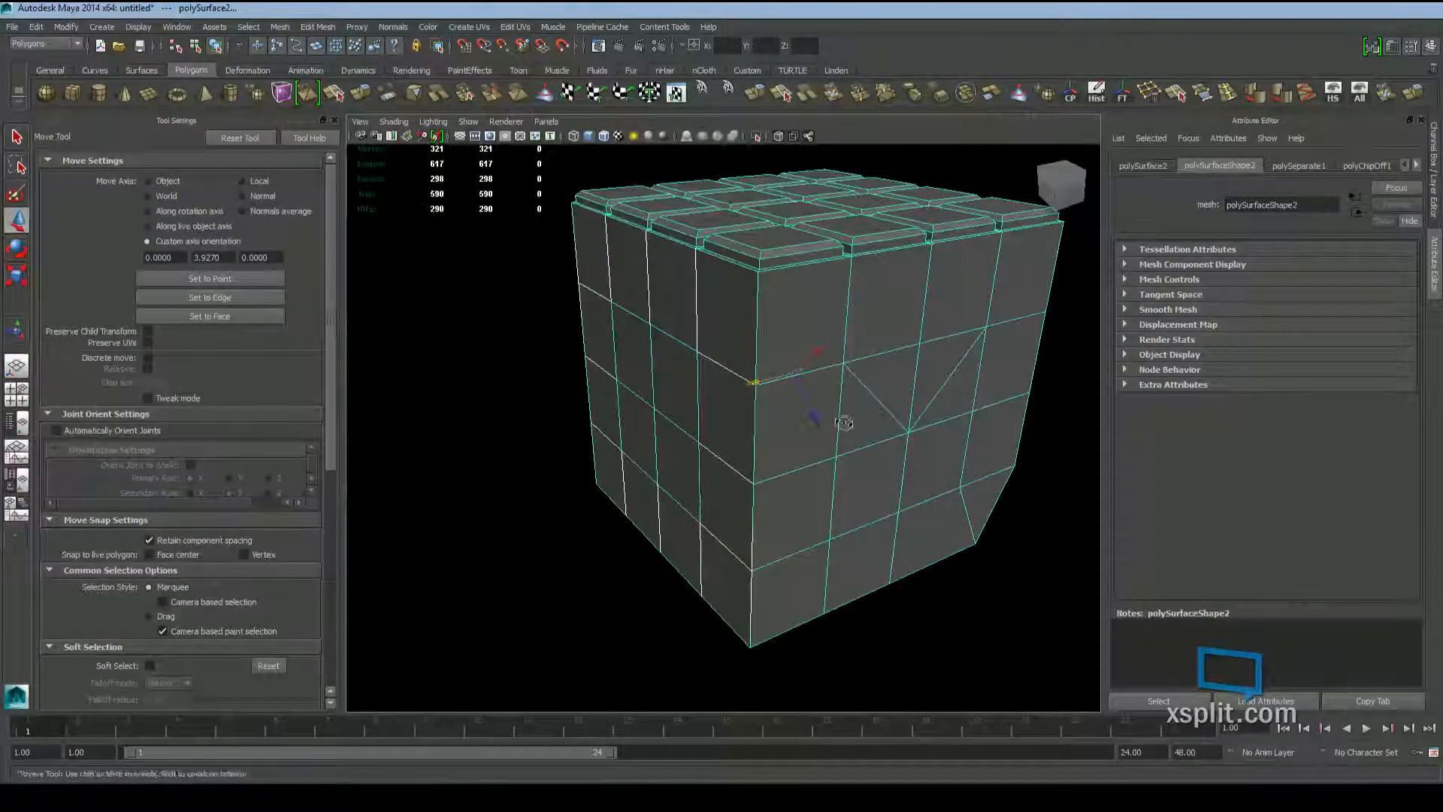
alt+drag(844, 421, 837, 422)
click(282, 29)
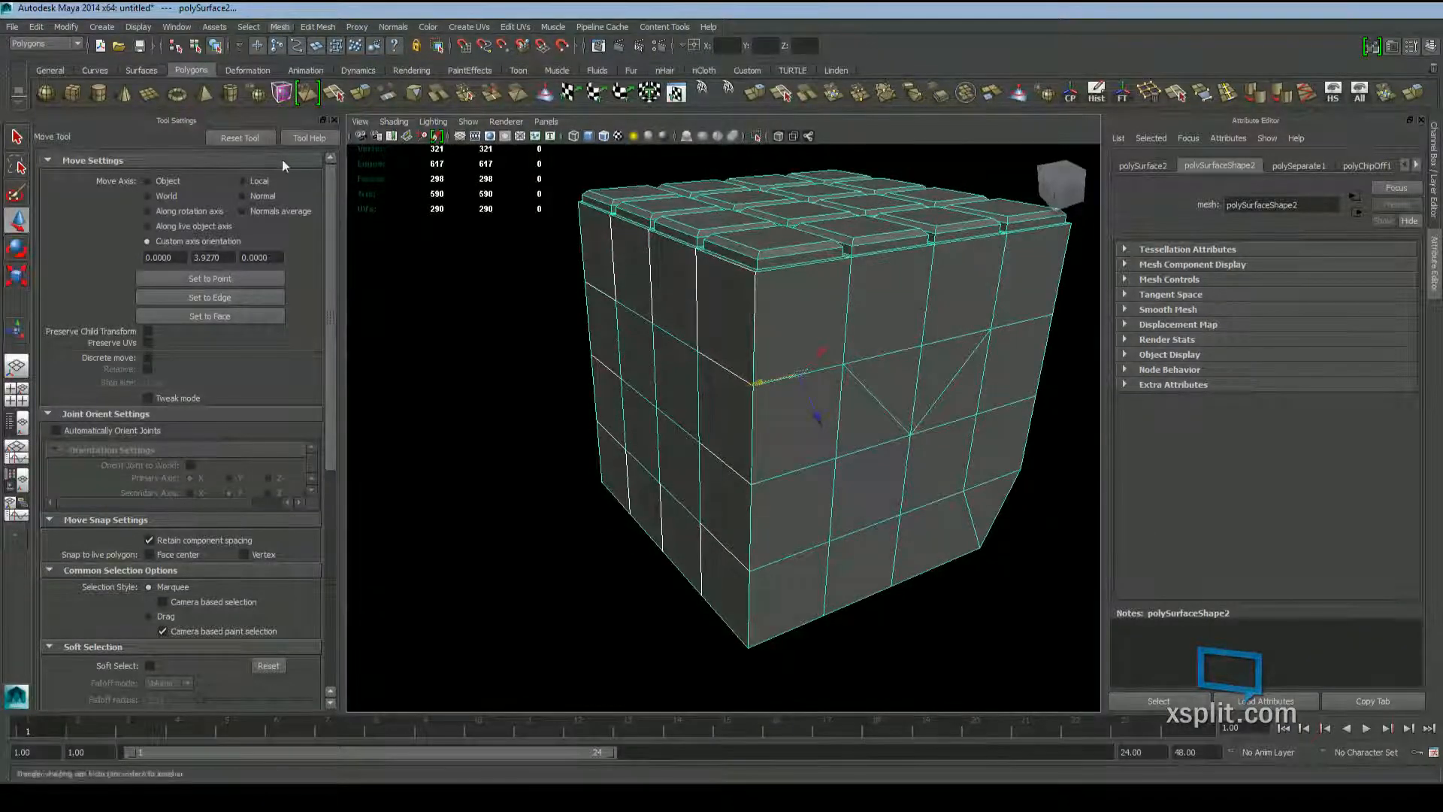
click(335, 46)
alt+drag(661, 421, 631, 323)
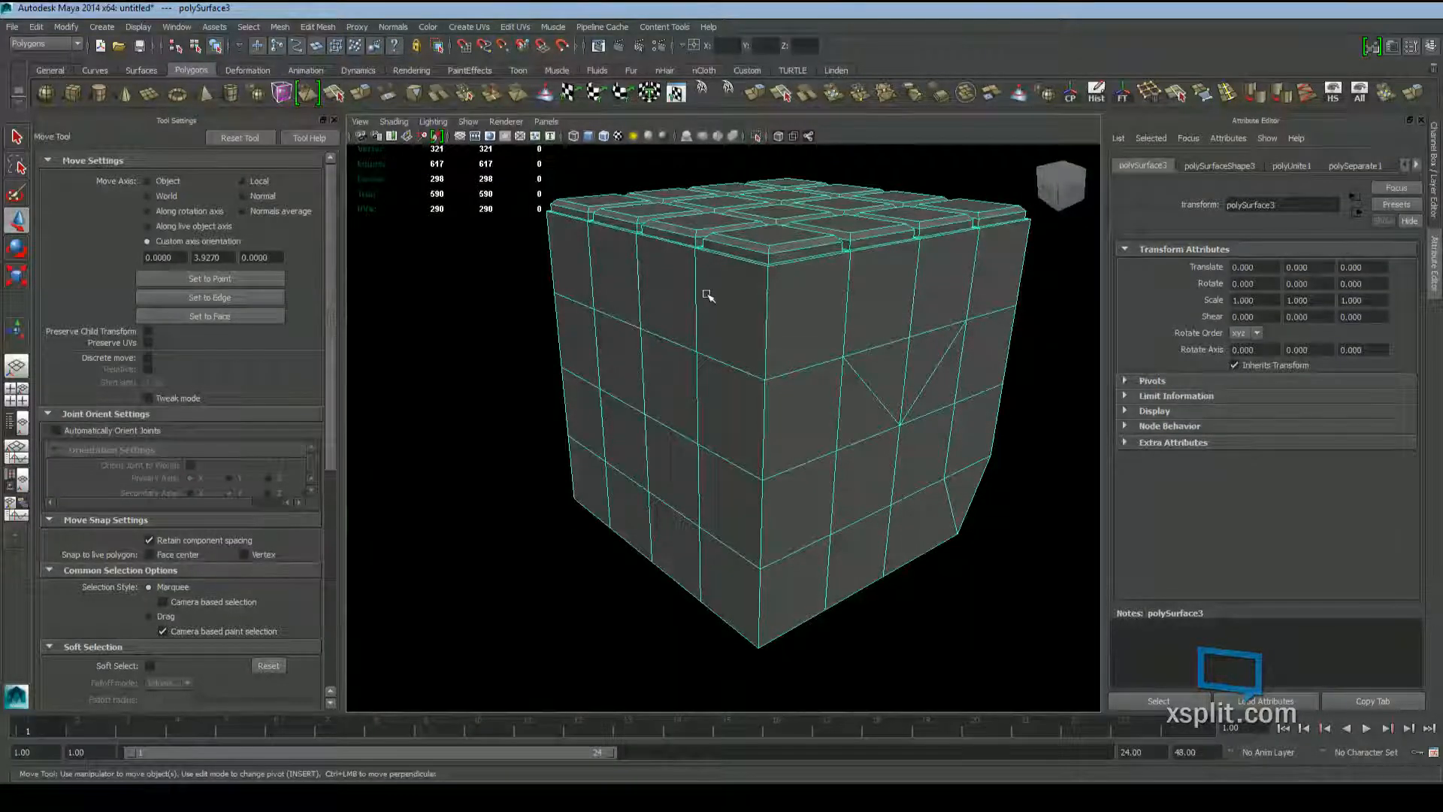
Select the connected faces of the cube's main shell in face mode and examine the separated shells from several sides
right_drag(874, 275, 871, 294)
click(871, 292)
double_click(817, 316)
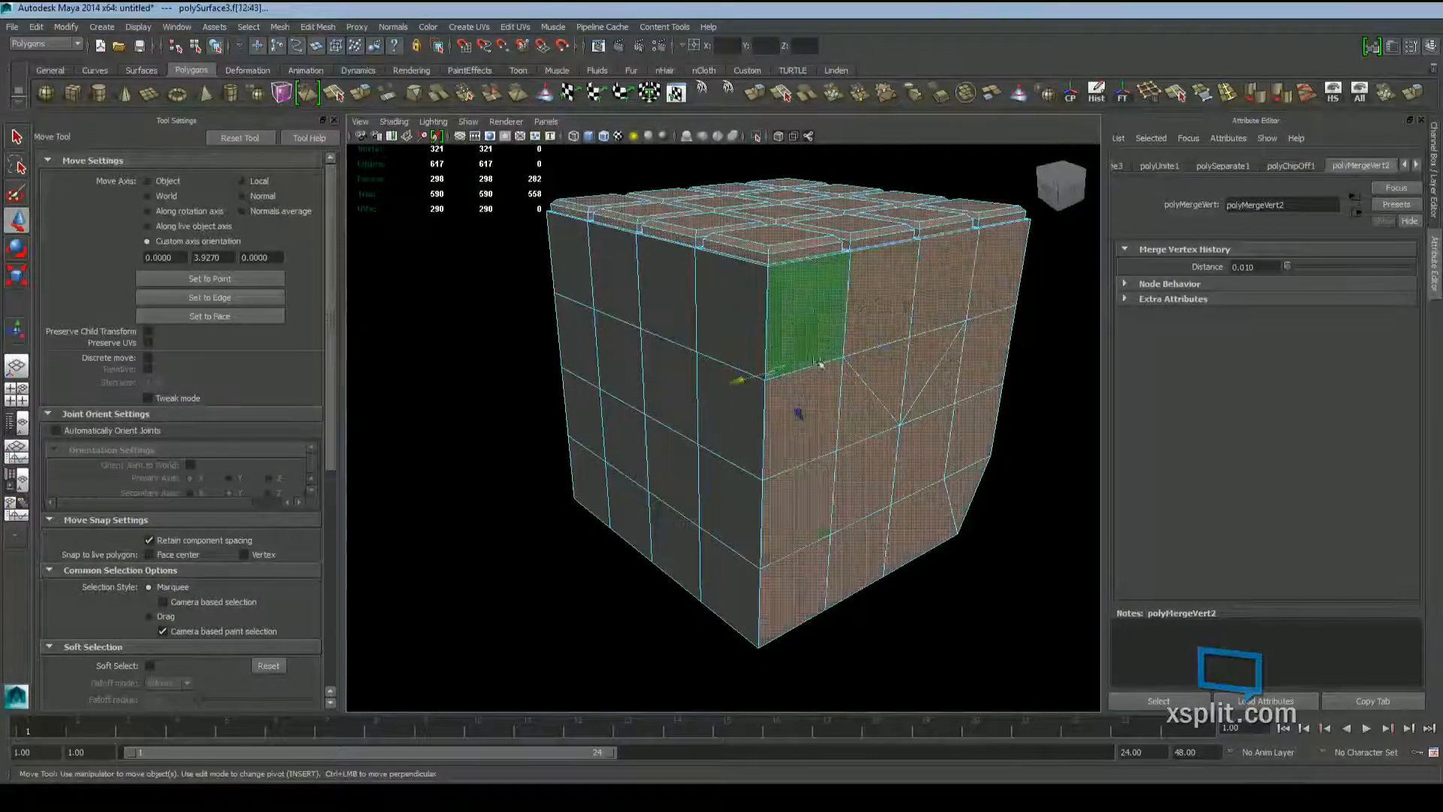
alt+drag(812, 474, 912, 483)
scroll(907, 474, up, 5)
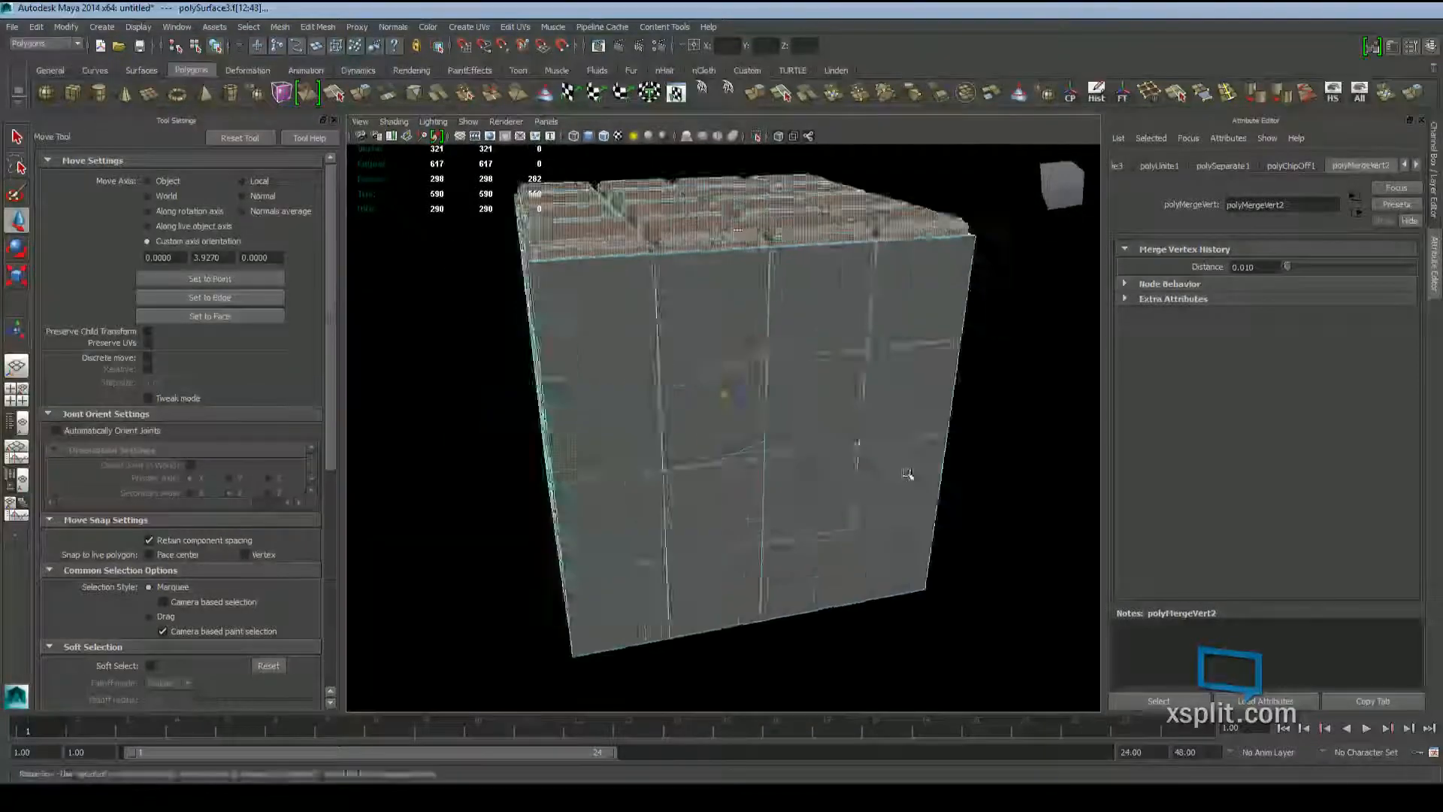
scroll(907, 474, down, 3)
alt+drag(1007, 461, 677, 313)
scroll(605, 418, down, 3)
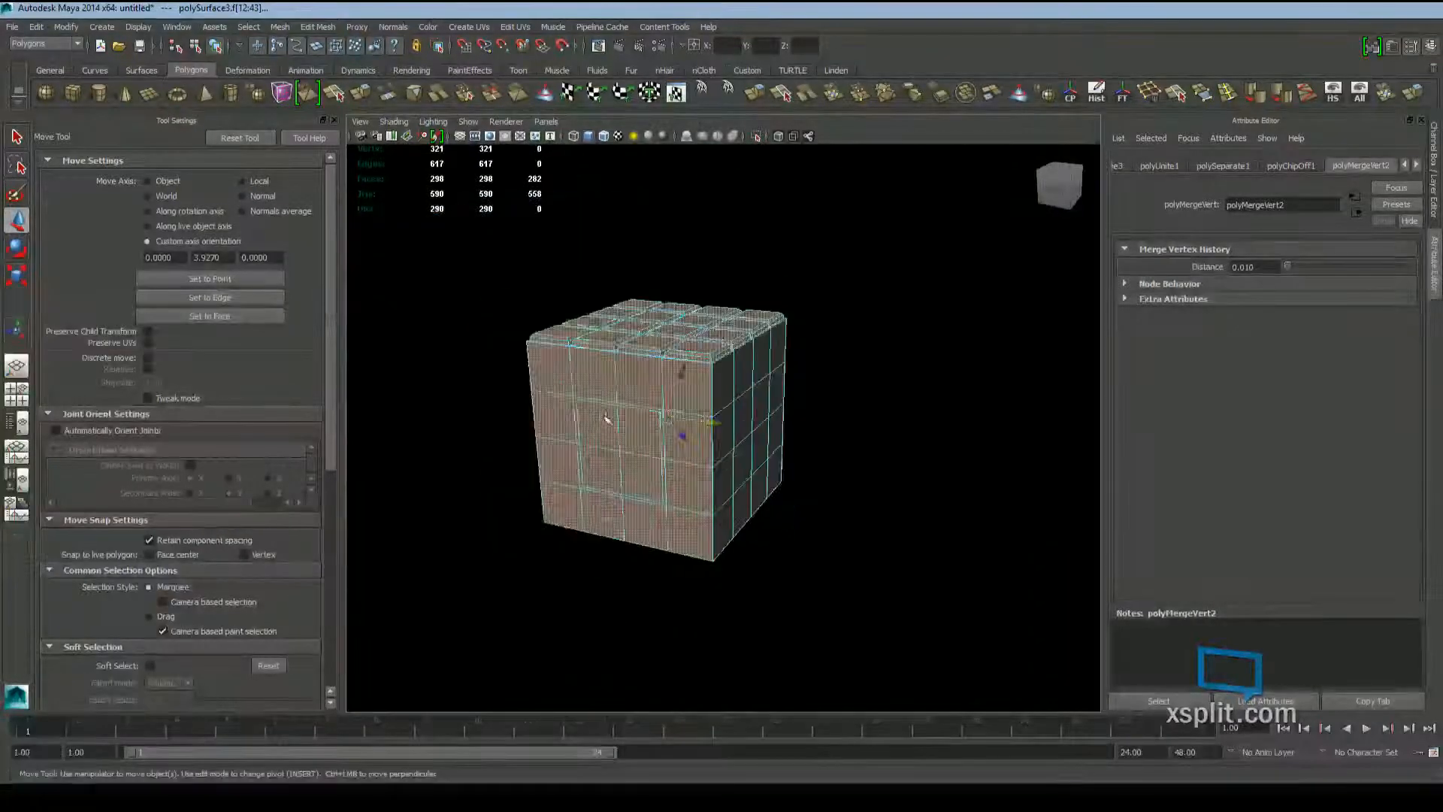
alt+drag(606, 418, 666, 435)
scroll(774, 454, up, 4)
alt+drag(889, 406, 831, 403)
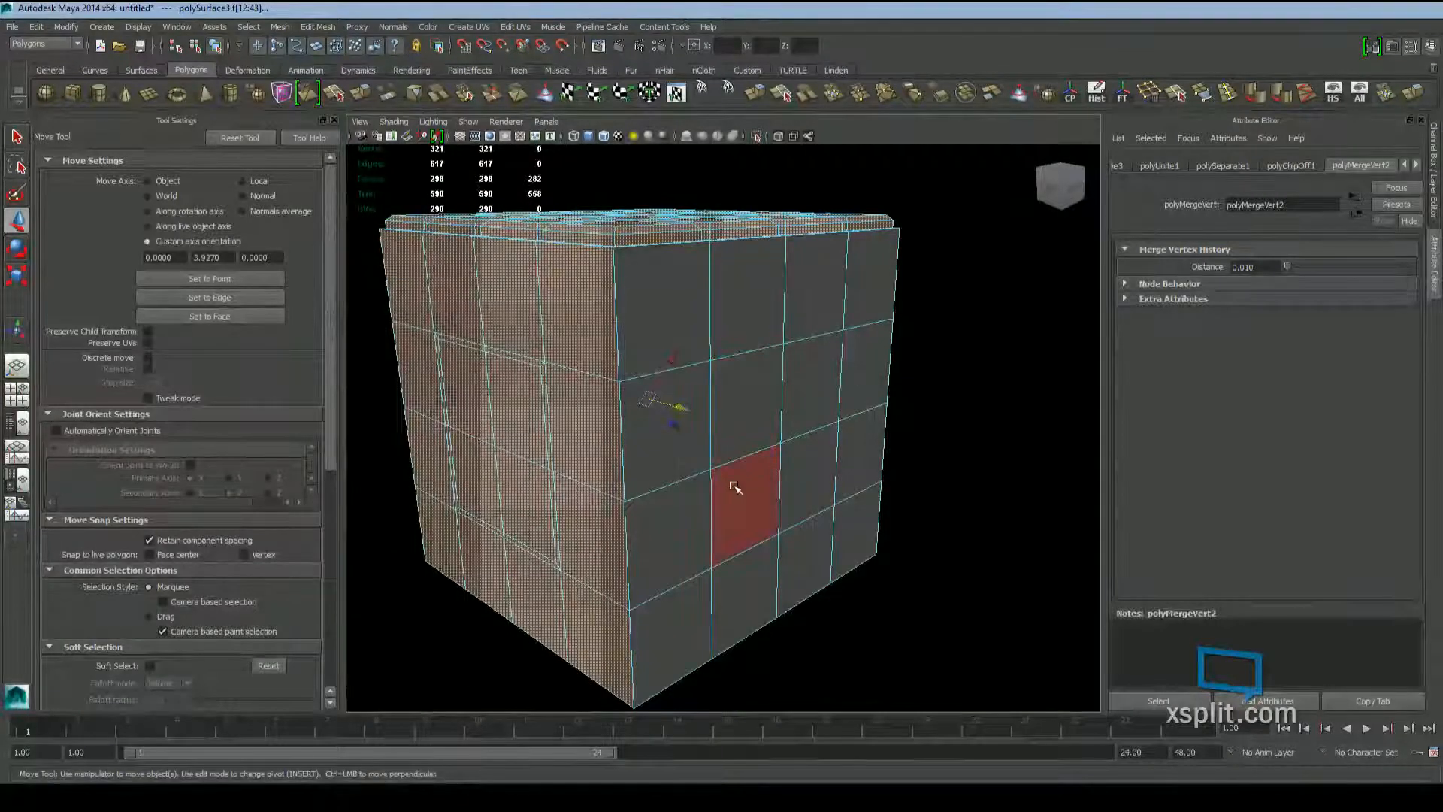
Add the detached ring's faces to the selection and grow it until every face of the mesh is selected
double_click(817, 433)
alt+drag(688, 168, 752, 368)
double_click(892, 421)
scroll(884, 409, down, 4)
scroll(903, 396, up, 5)
scroll(937, 399, down, 4)
key(shift+period)
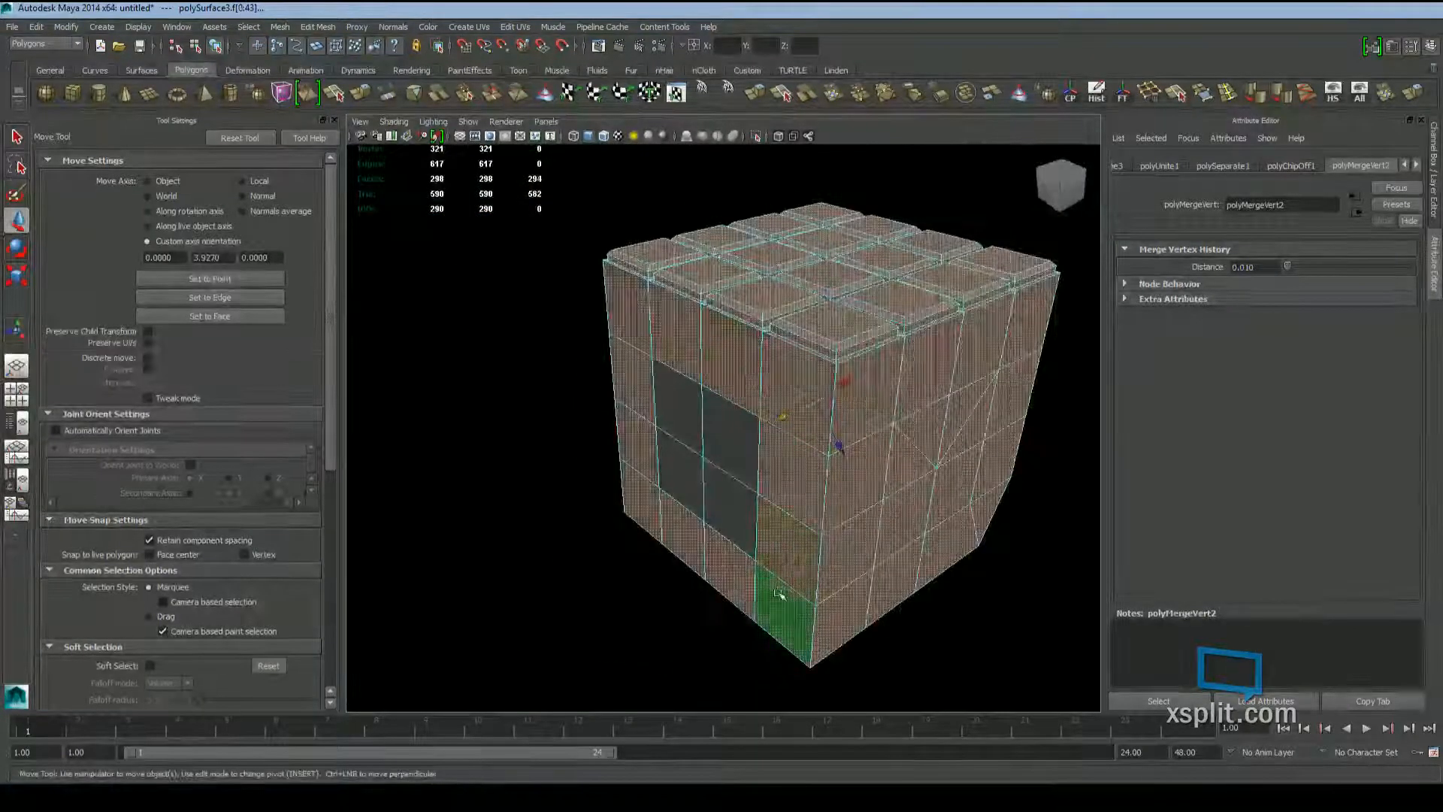
key(shift+period)
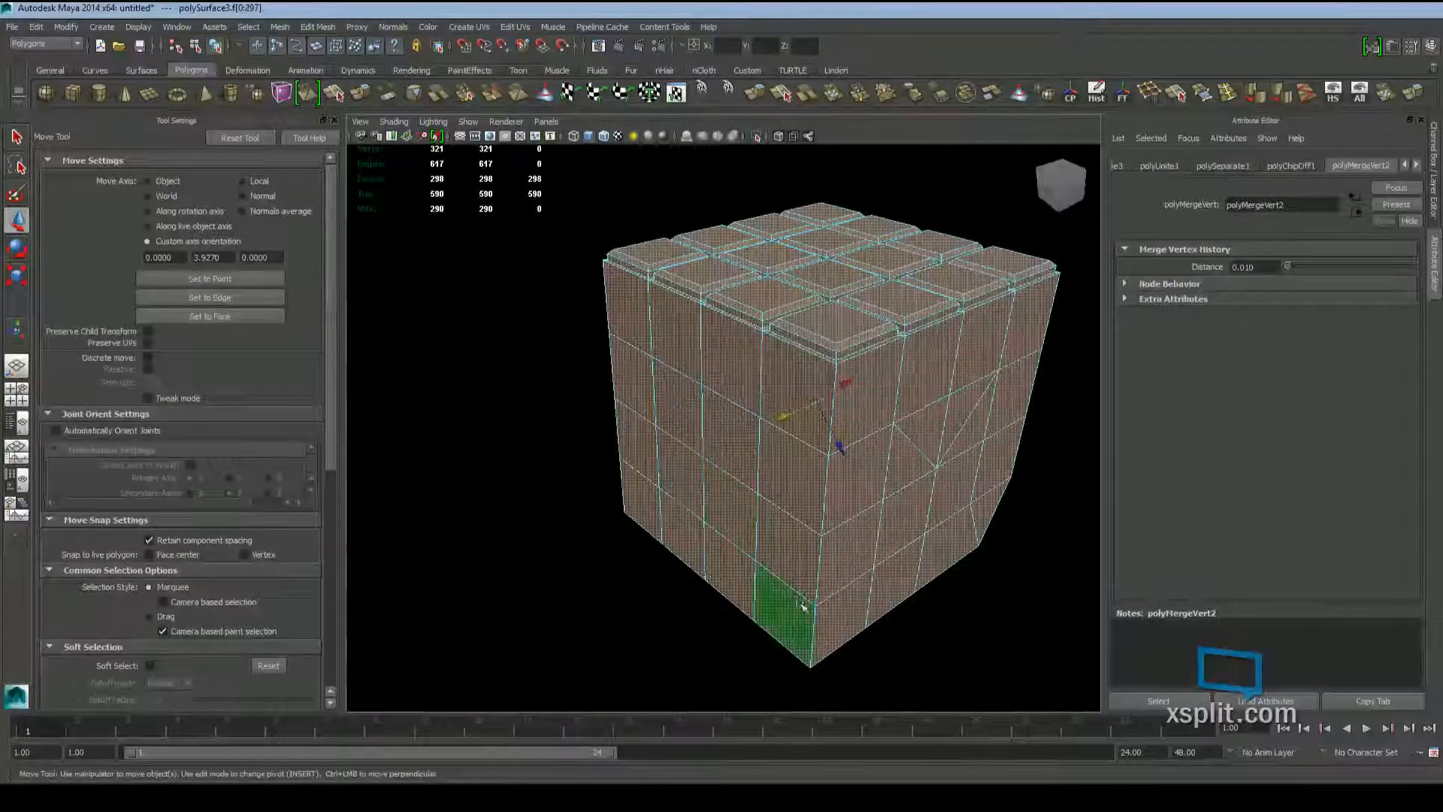
Convert the face selection to vertices and merge the coincident vertices along the extracted ring's borders
alt+drag(761, 449, 831, 410)
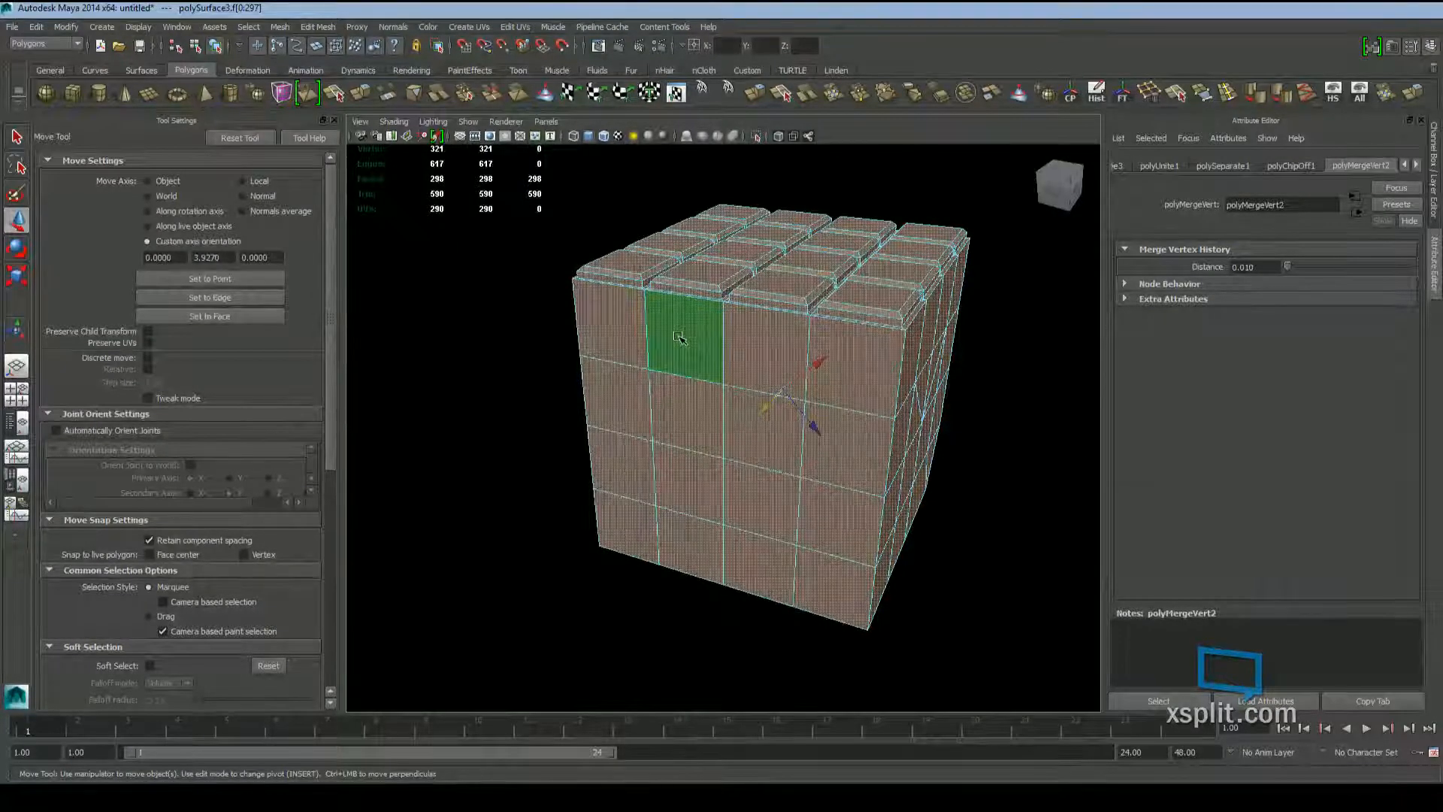
key(ctrl+F9)
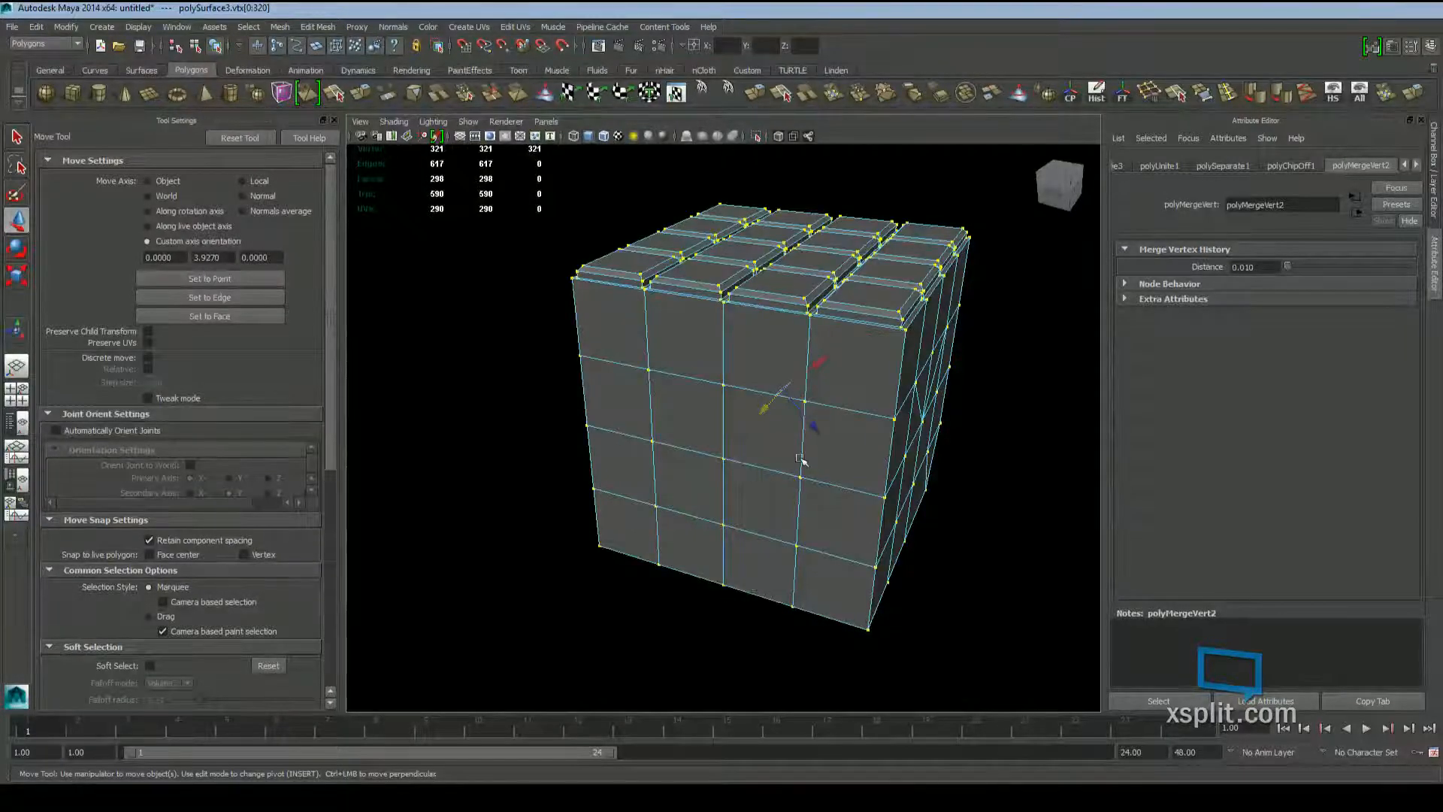
scroll(841, 477, down, 3)
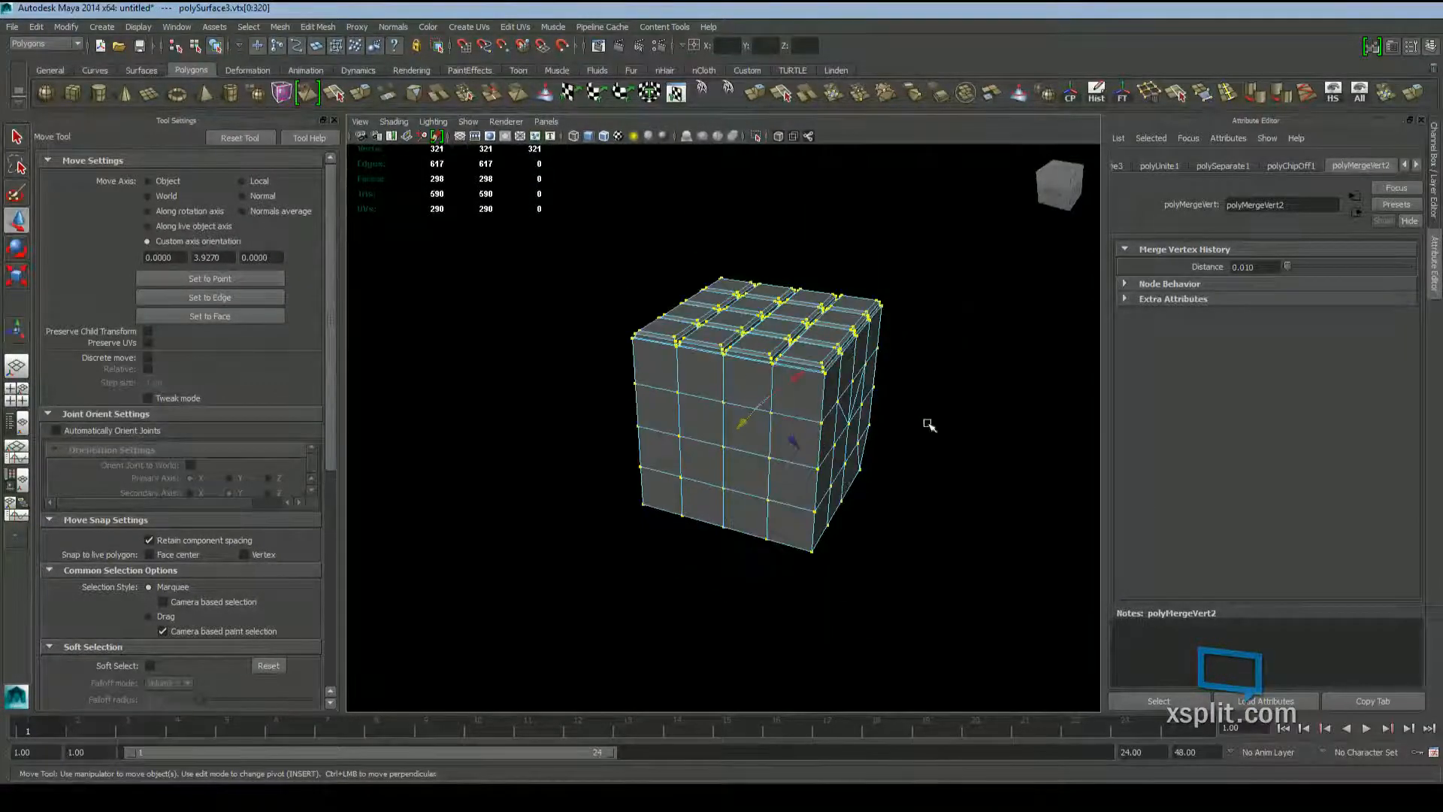
alt+drag(929, 426, 842, 412)
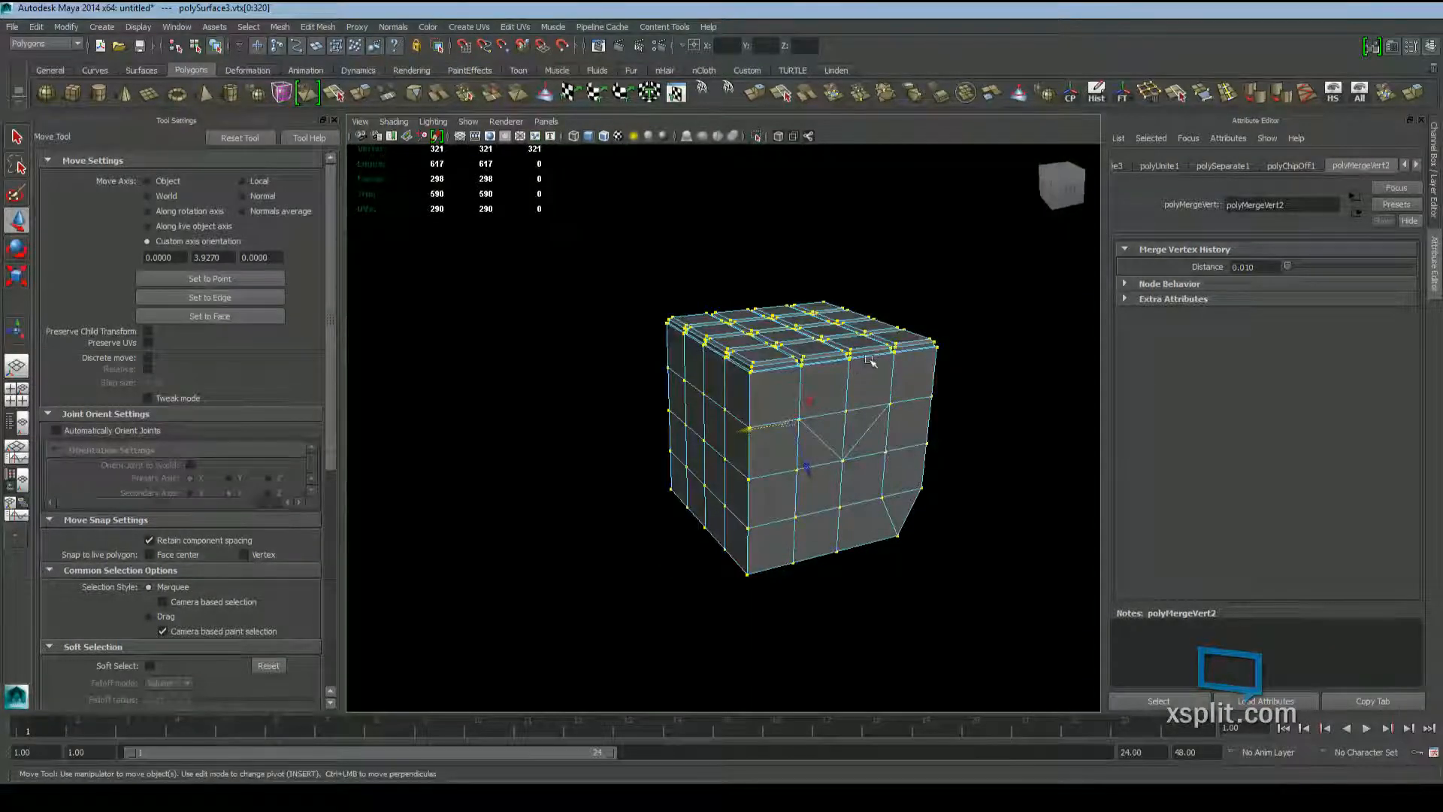
click(861, 94)
scroll(770, 487, up, 5)
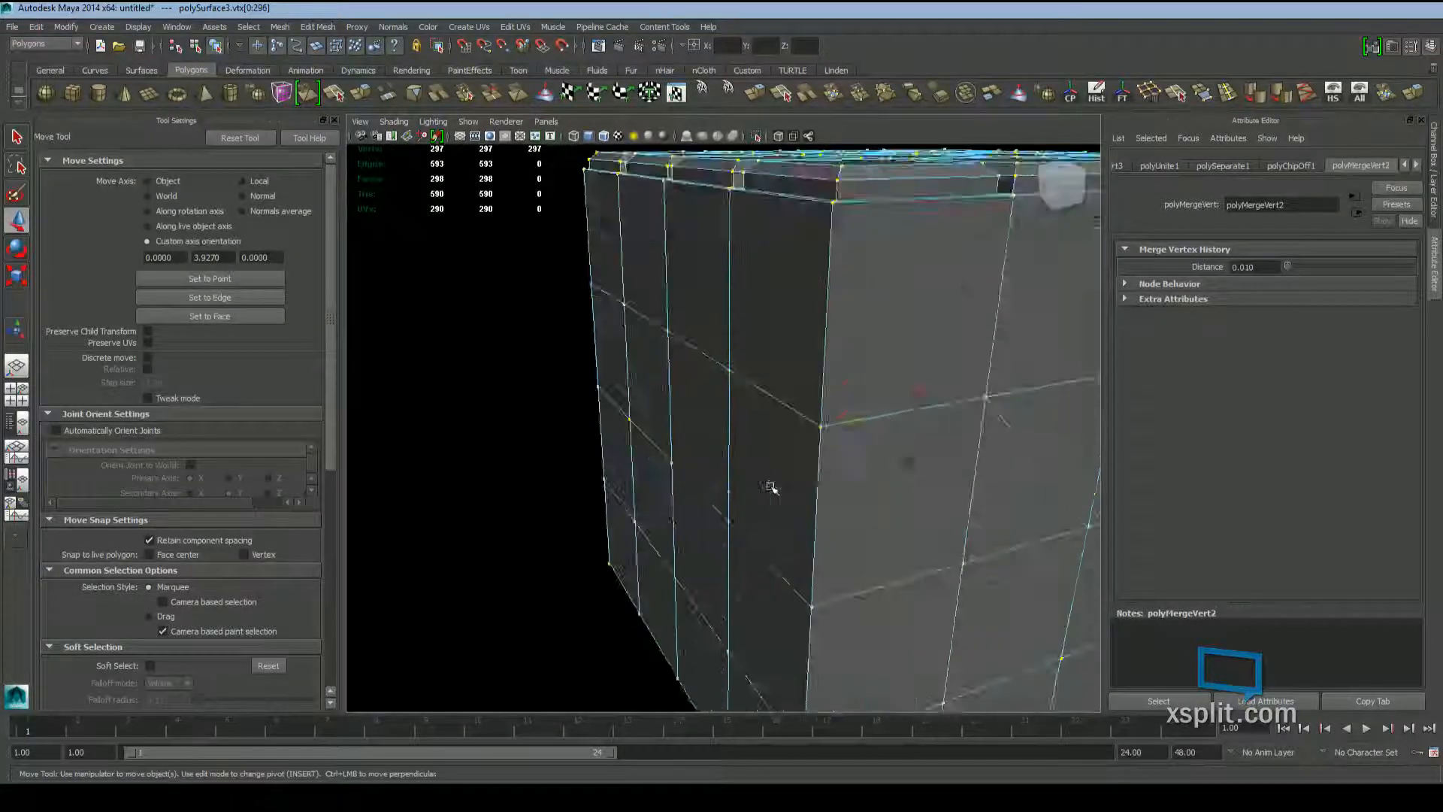
scroll(770, 487, down, 5)
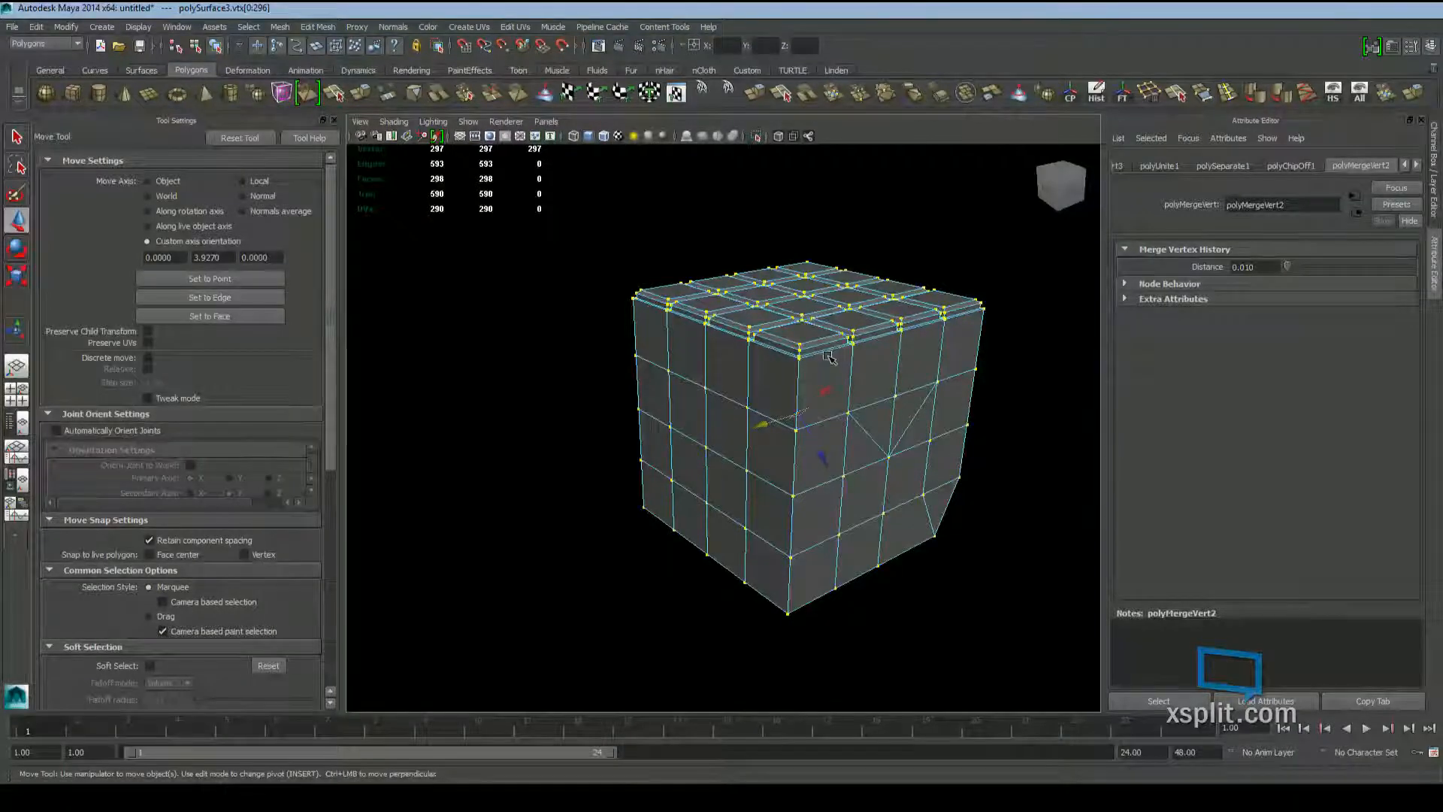
Select all connected faces of the merged cube and open the latest vertex merge's history settings
key(F11)
double_click(826, 379)
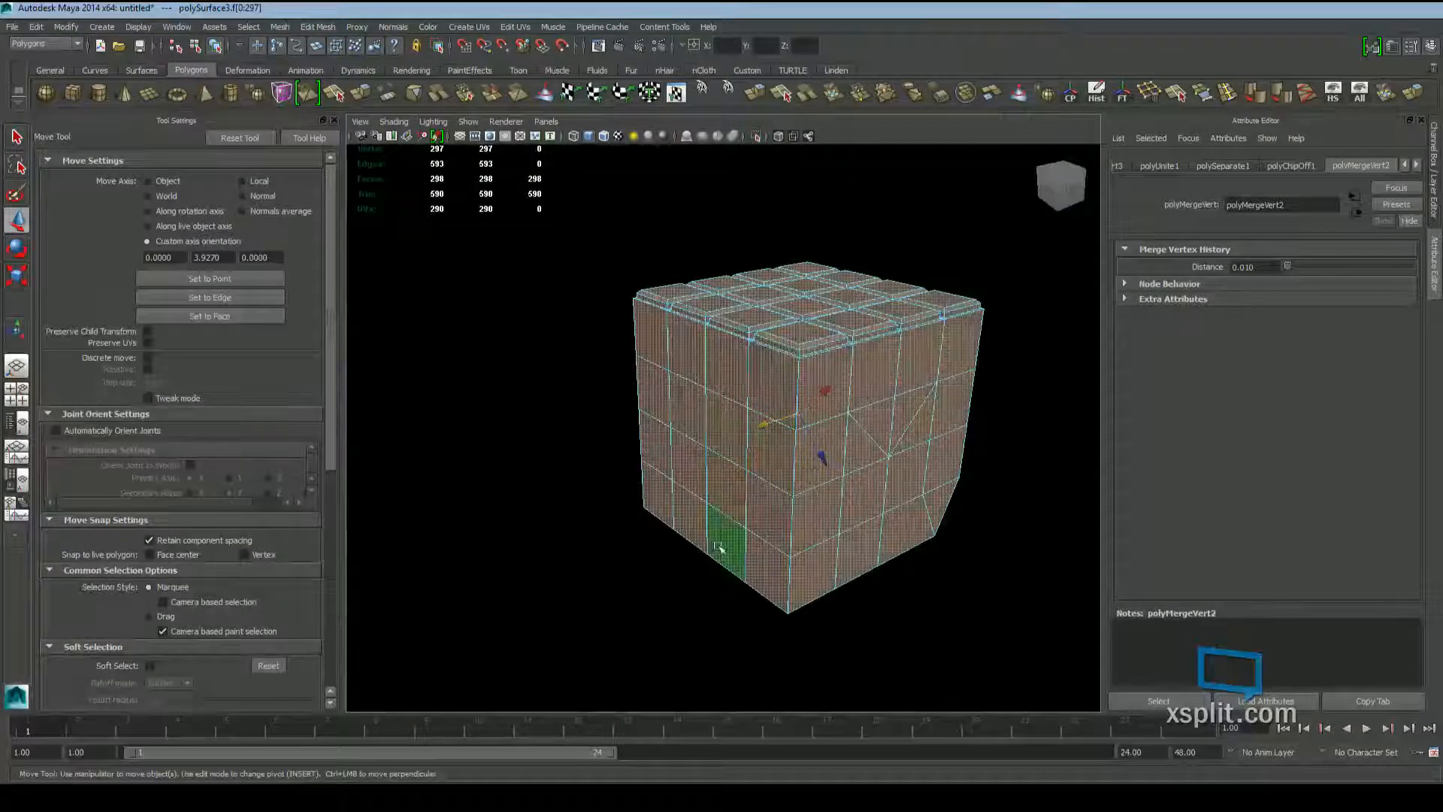
alt+middle_drag(865, 355, 755, 393)
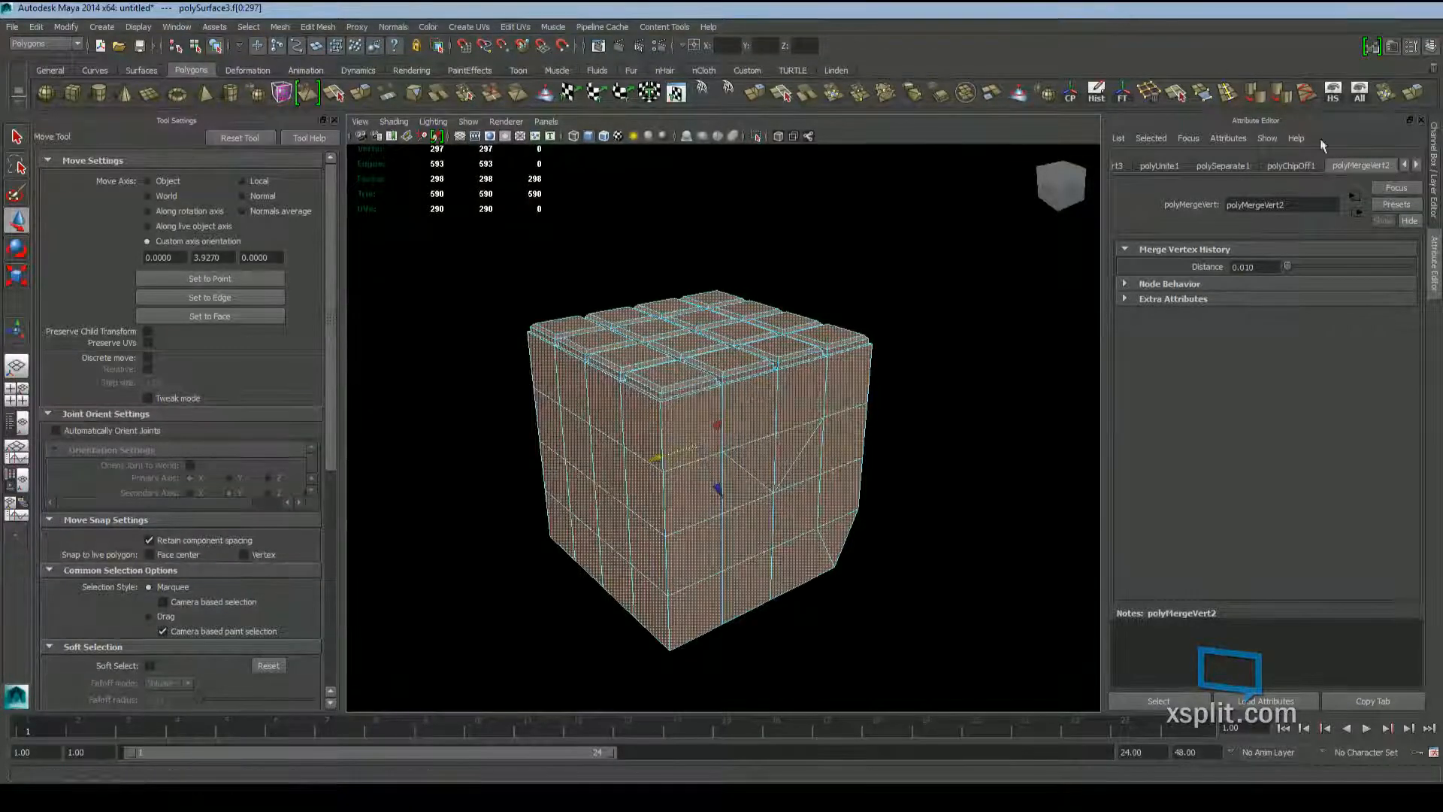
click(1403, 165)
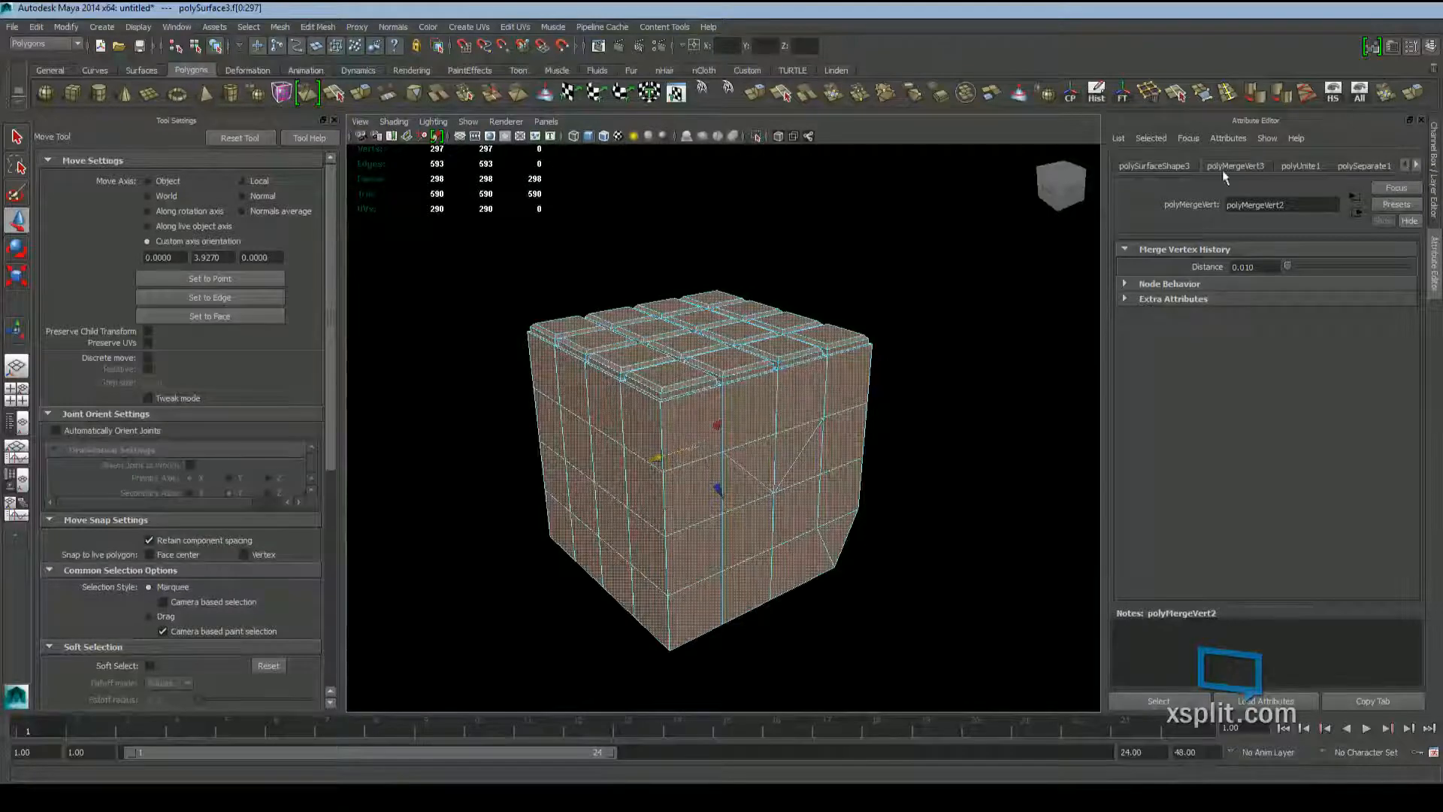
click(1225, 169)
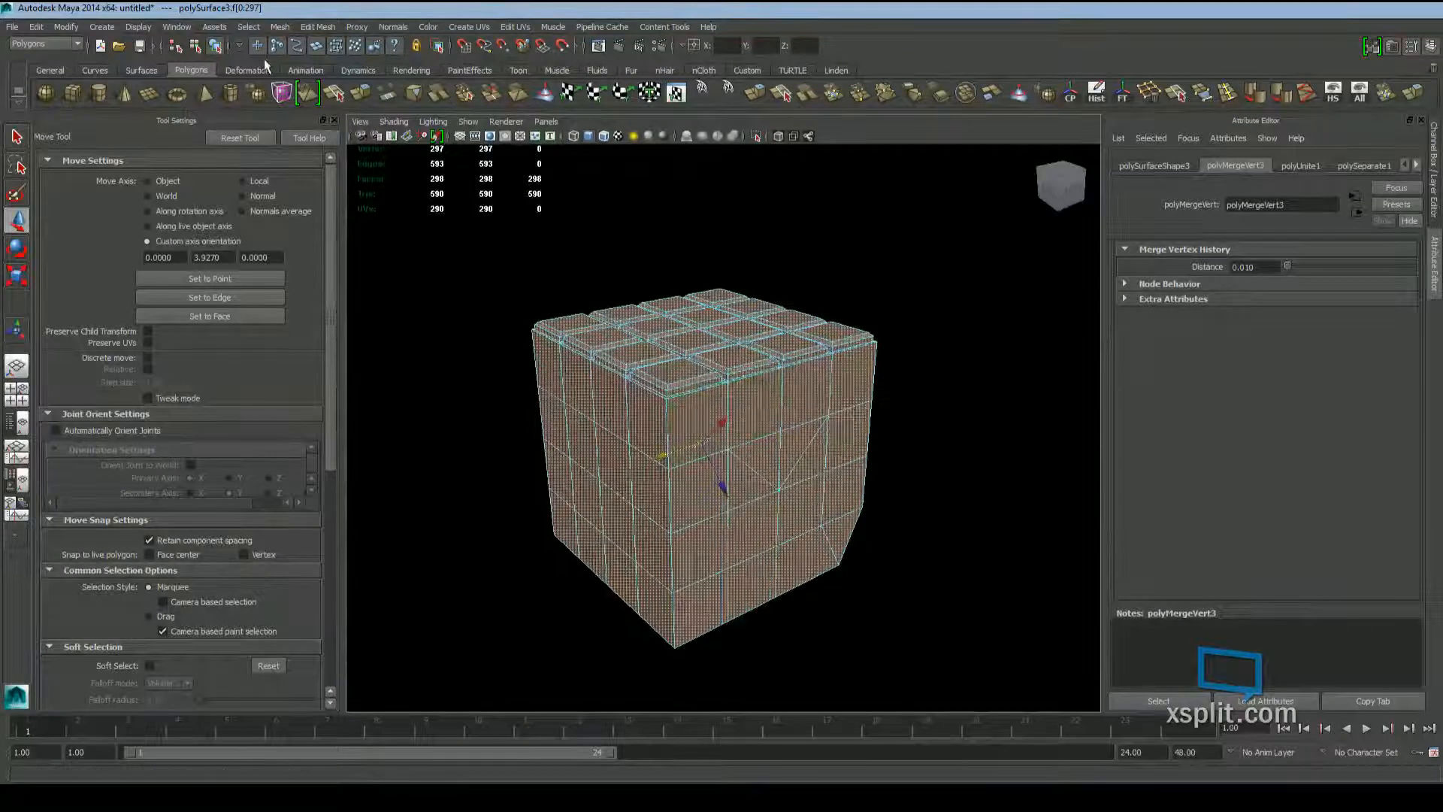
Return to object selection and create a second polygon cube beside the tiled one, at about X 85.6, Y 12.7, Z 13.4
click(195, 46)
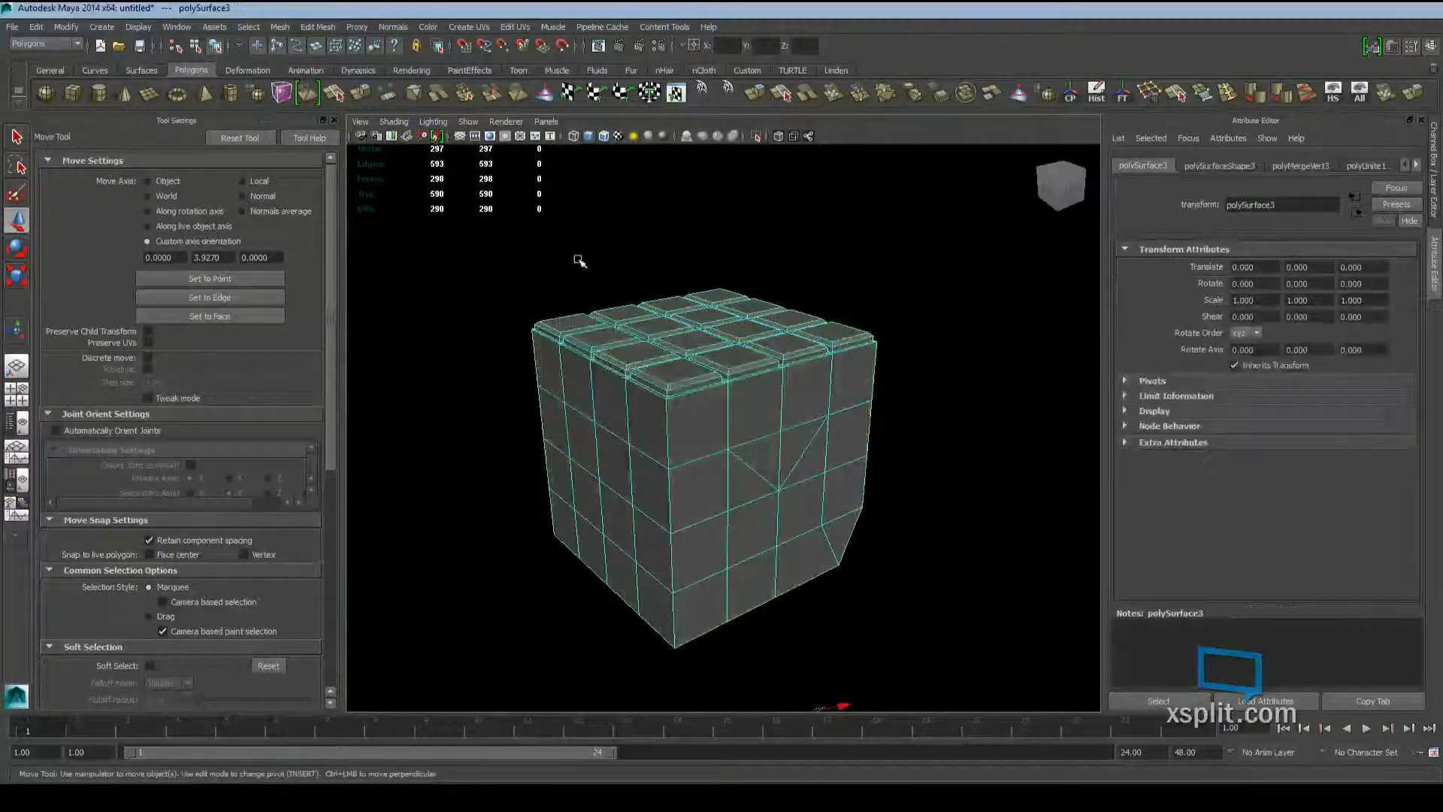
click(930, 260)
click(827, 473)
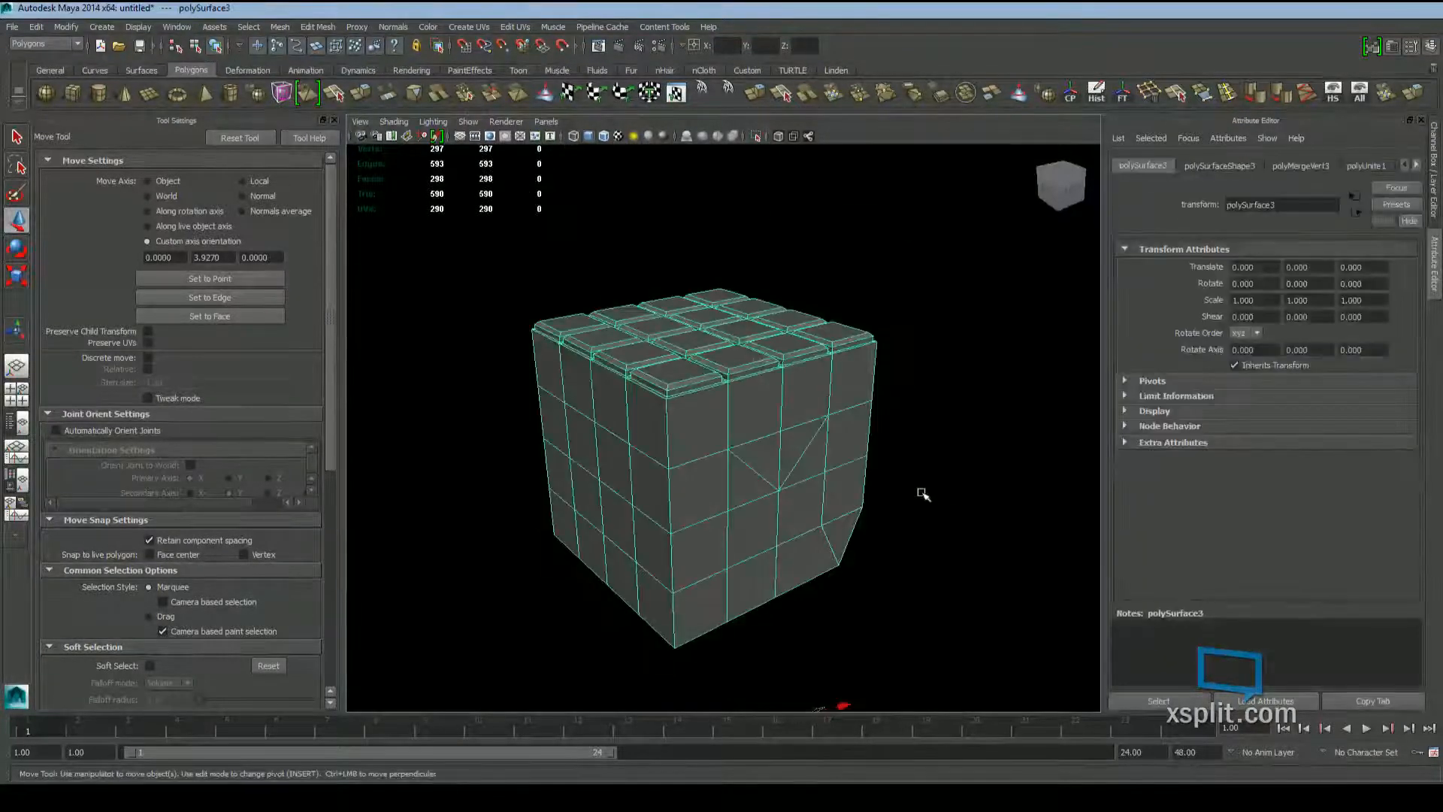
scroll(808, 430, down, 3)
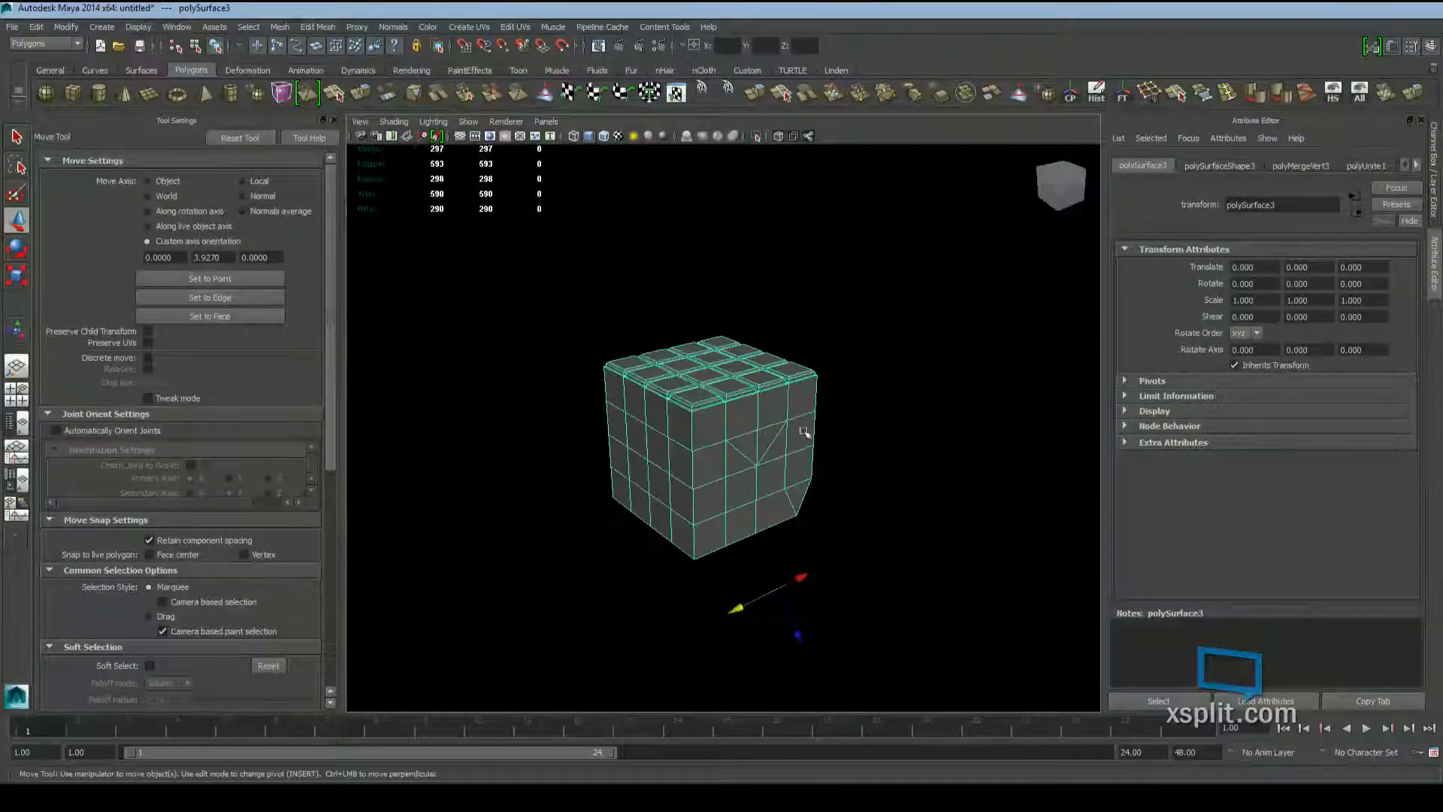
alt+drag(747, 426, 691, 465)
click(83, 91)
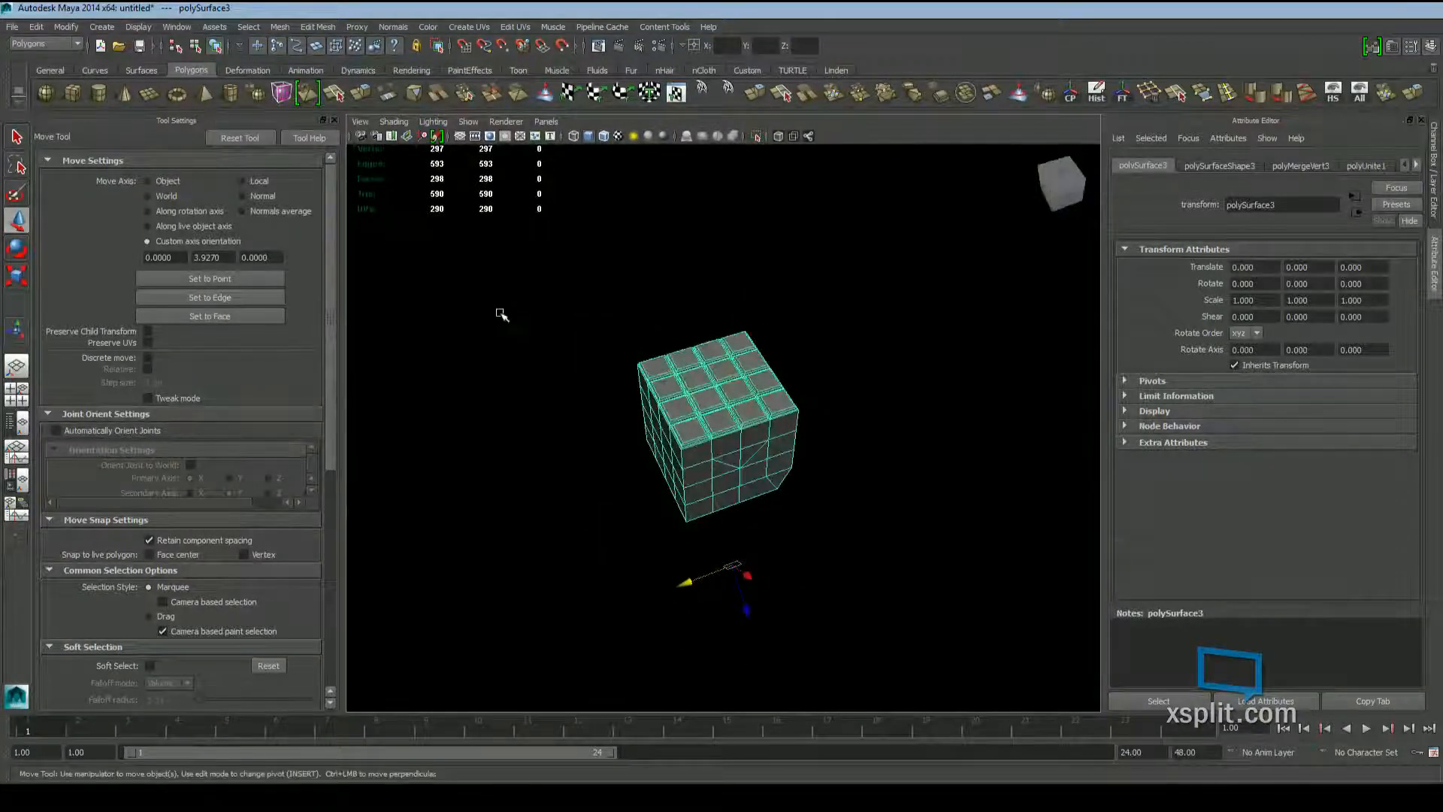
mouse_move(499, 312)
mouse_down()
mouse_move(594, 334)
mouse_move(526, 218)
mouse_up()
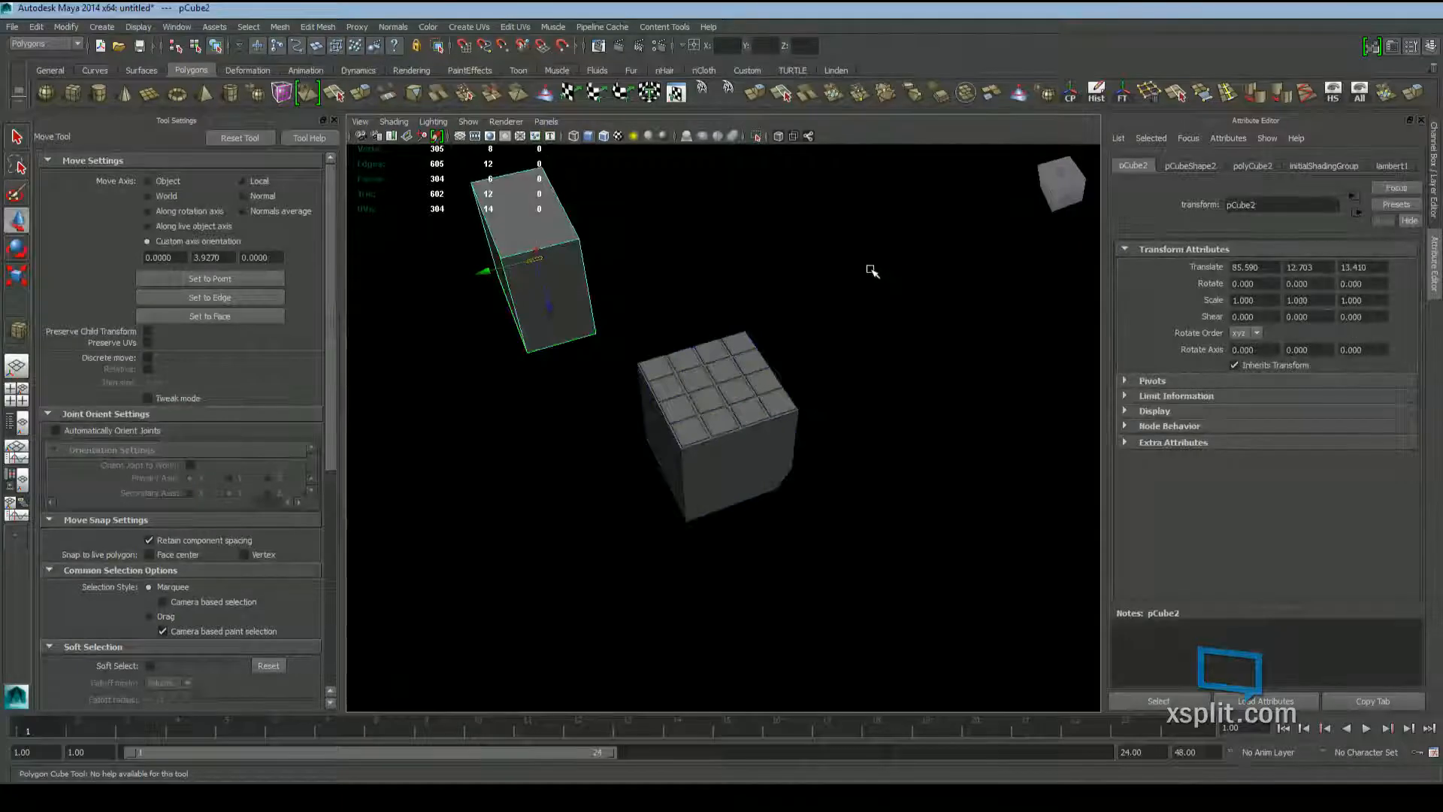
Create a third polygon cube, drawn as a thin slab, behind the tiled cube
key(g)
mouse_move(903, 270)
mouse_down()
mouse_move(795, 324)
mouse_move(790, 197)
mouse_up()
scroll(765, 248, down, 2)
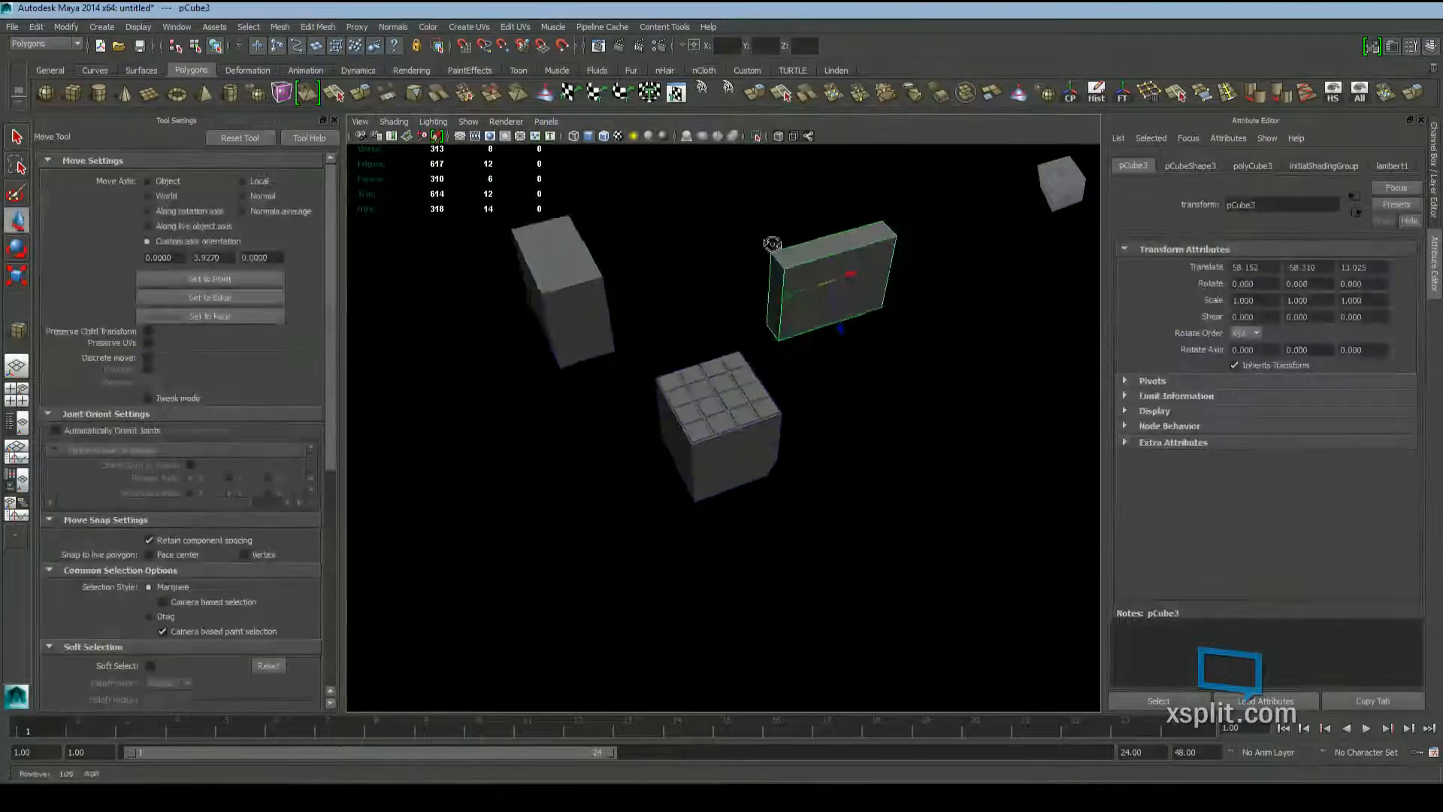
Select the slab, the tiled cube and the plain cube, and combine them into one mesh
alt+drag(767, 249, 792, 251)
key(q)
shift+click(750, 380)
click(524, 321)
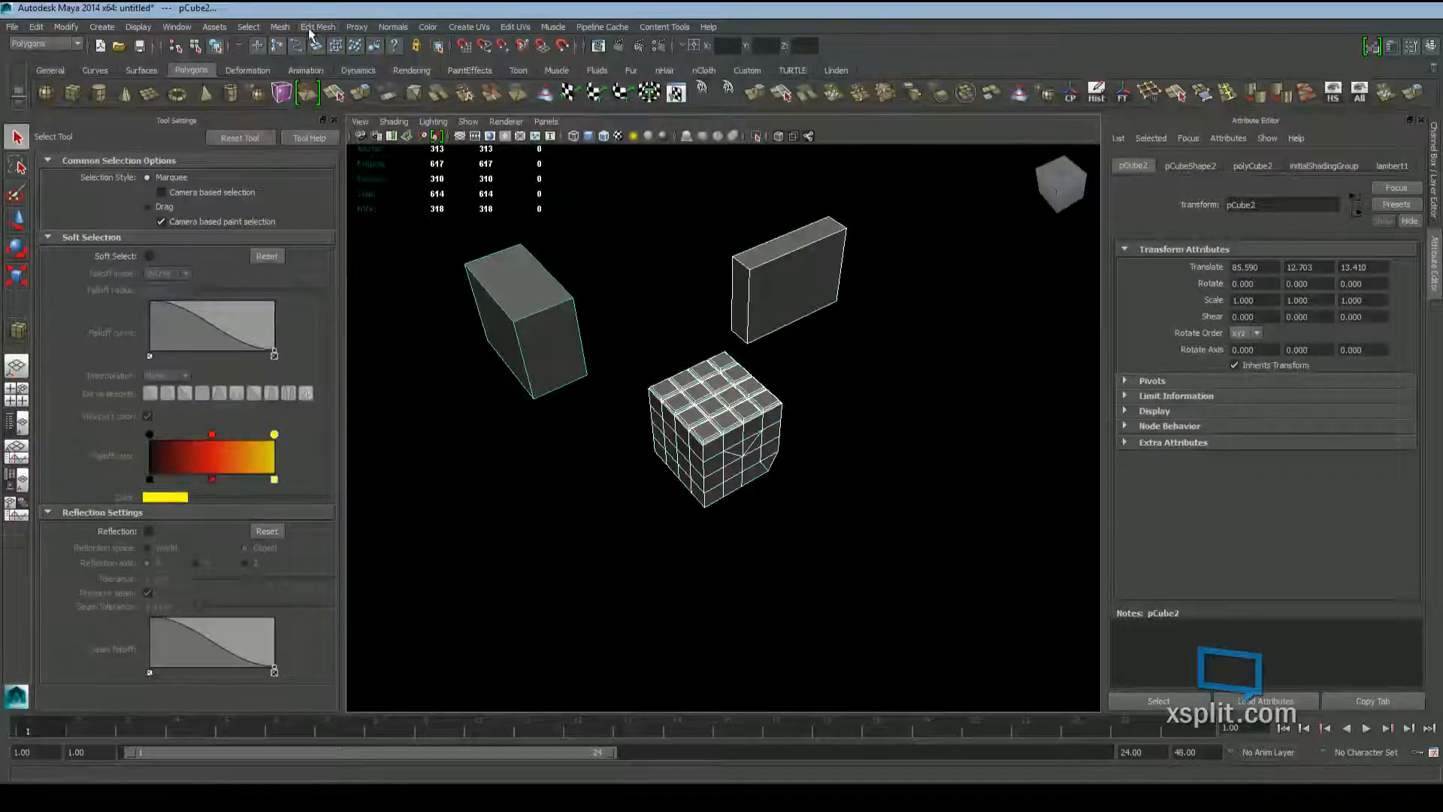
click(278, 27)
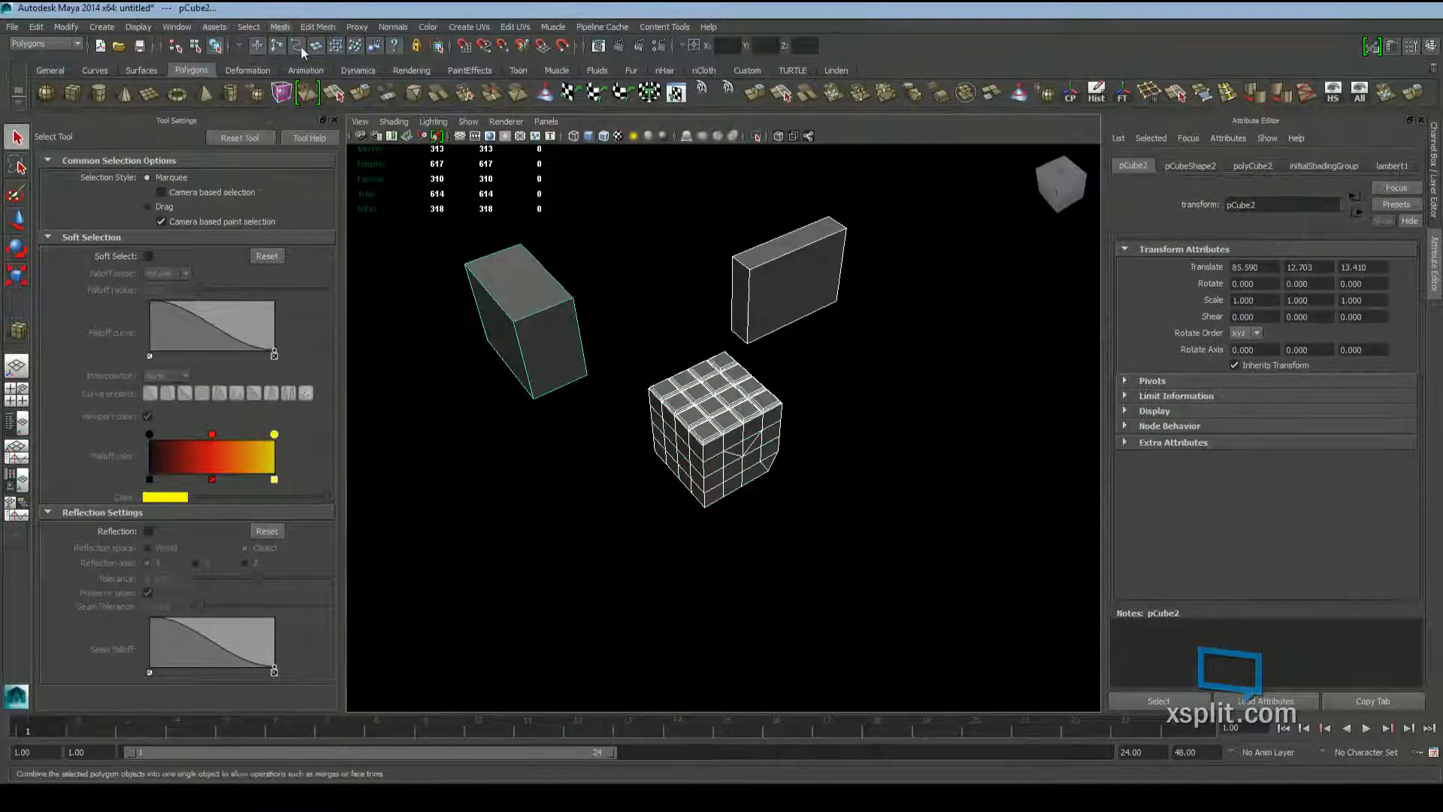
click(302, 49)
click(868, 356)
Reselect the combined mesh and center its pivot
scroll(779, 377, down, 5)
alt+drag(779, 383, 825, 421)
scroll(704, 417, up, 5)
click(812, 427)
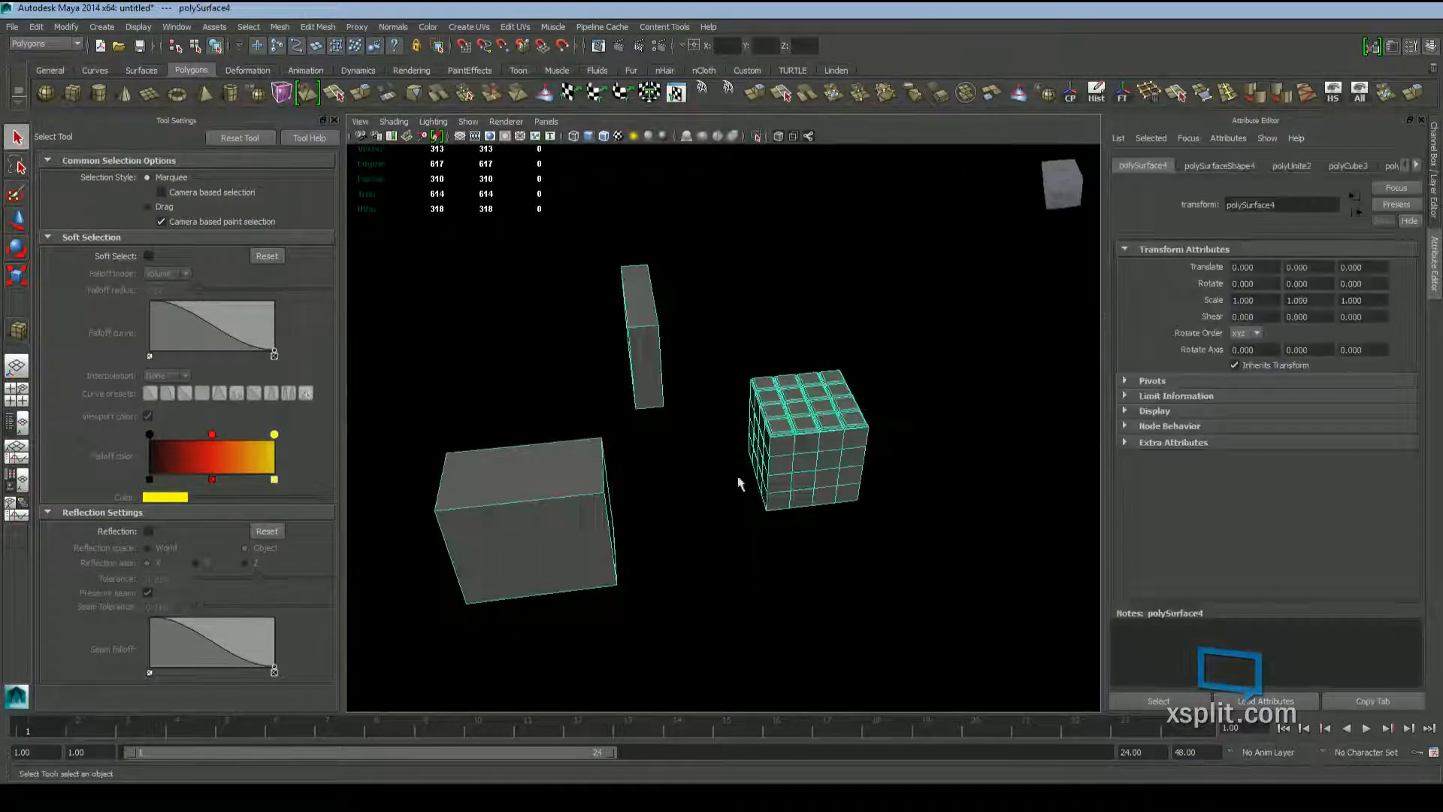
mouse_move(740, 479)
alt+mouse_down()
mouse_move(839, 462)
mouse_move(747, 458)
alt+mouse_up()
scroll(857, 460, down, 3)
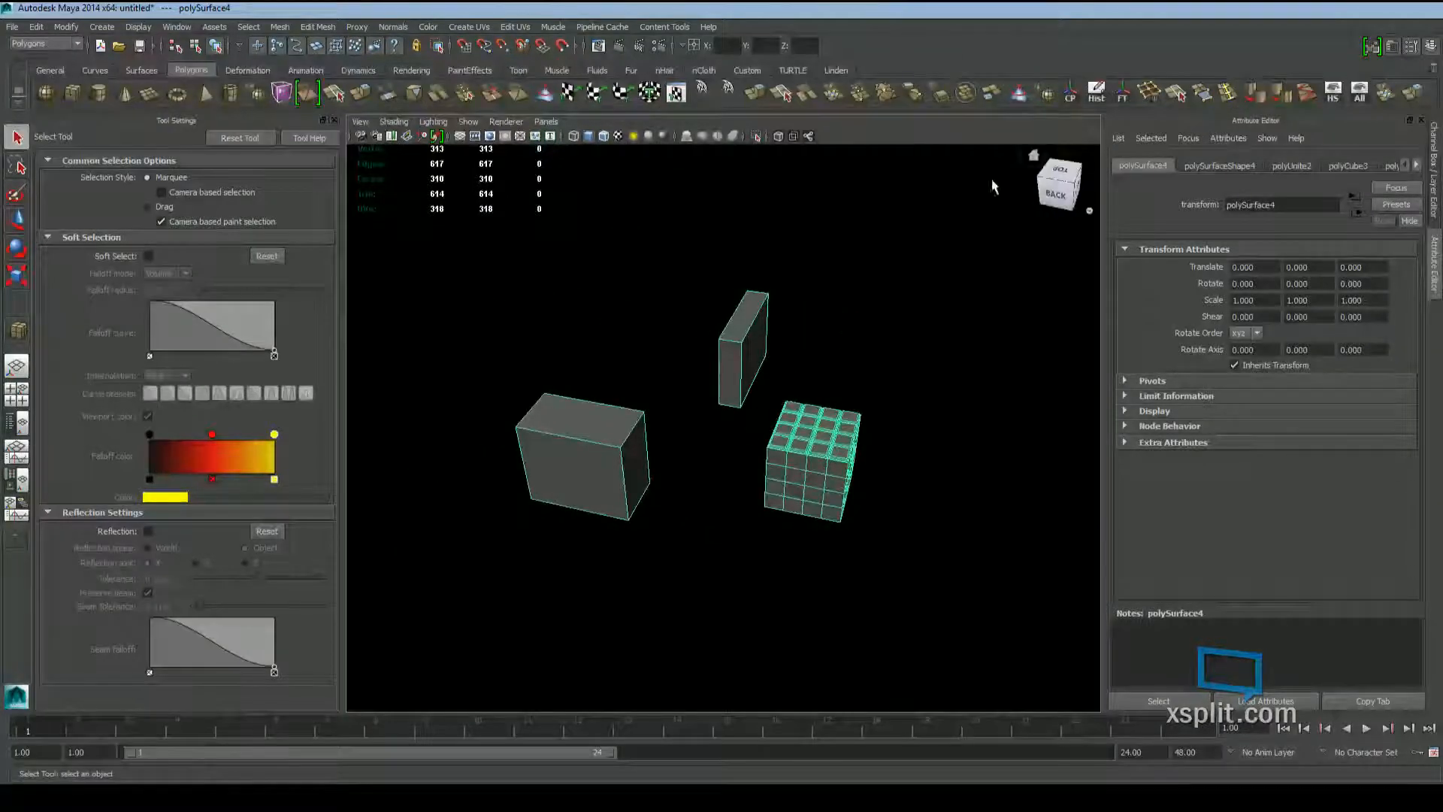
key(w)
alt+drag(887, 338, 773, 331)
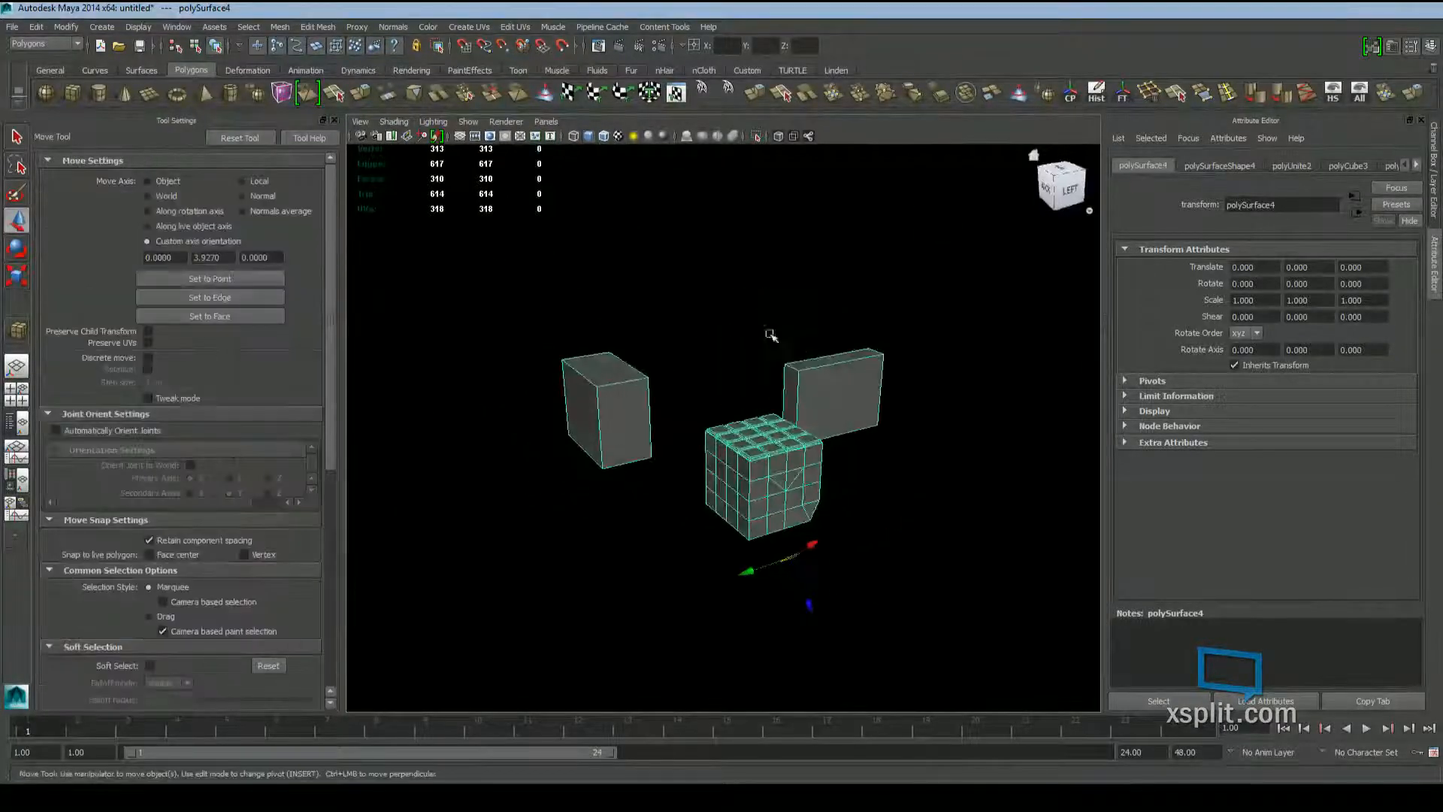
click(1068, 98)
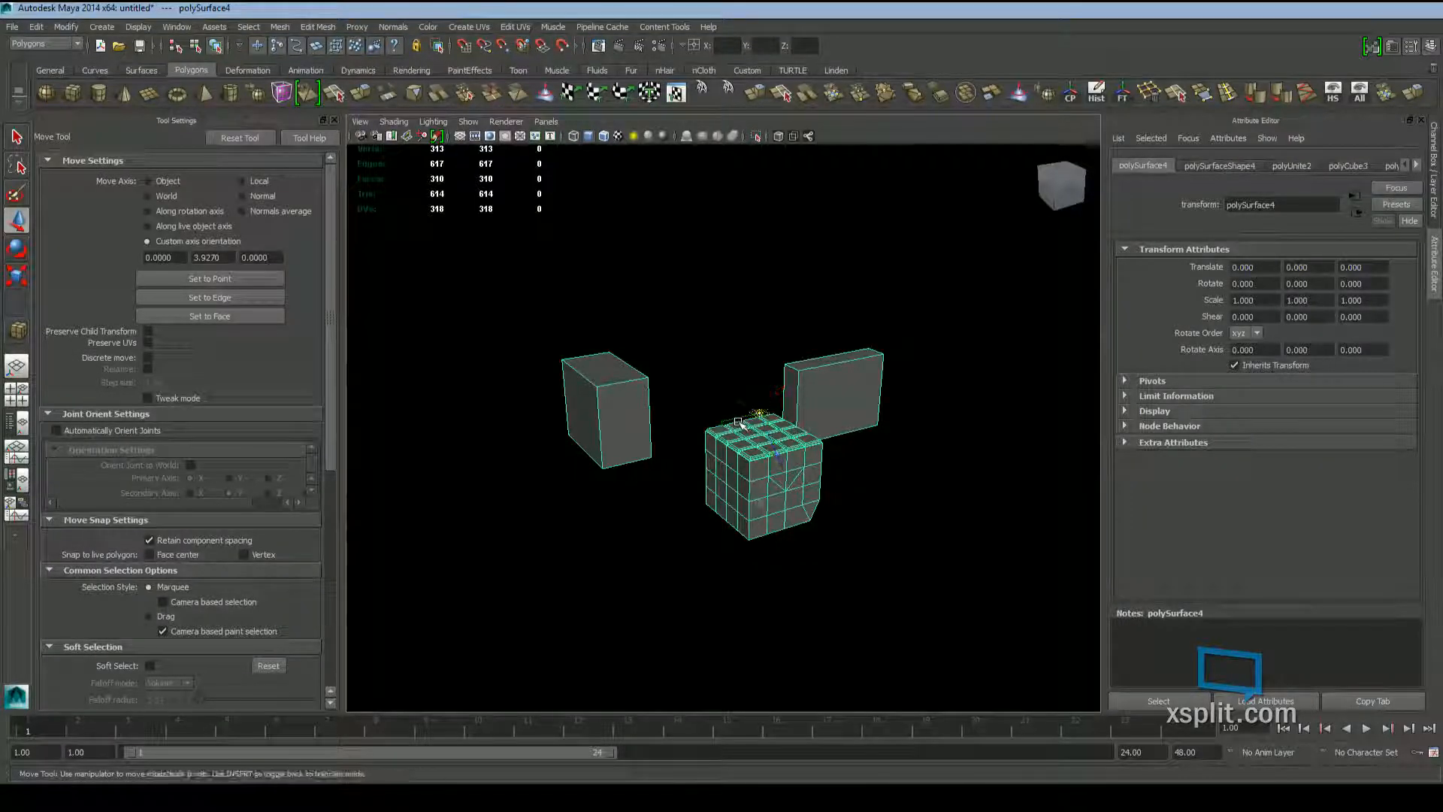
Move the combined mesh's pivot freely to a spot beside the tiled cube
alt+drag(744, 421, 726, 496)
alt+drag(849, 411, 863, 412)
scroll(786, 442, up, 5)
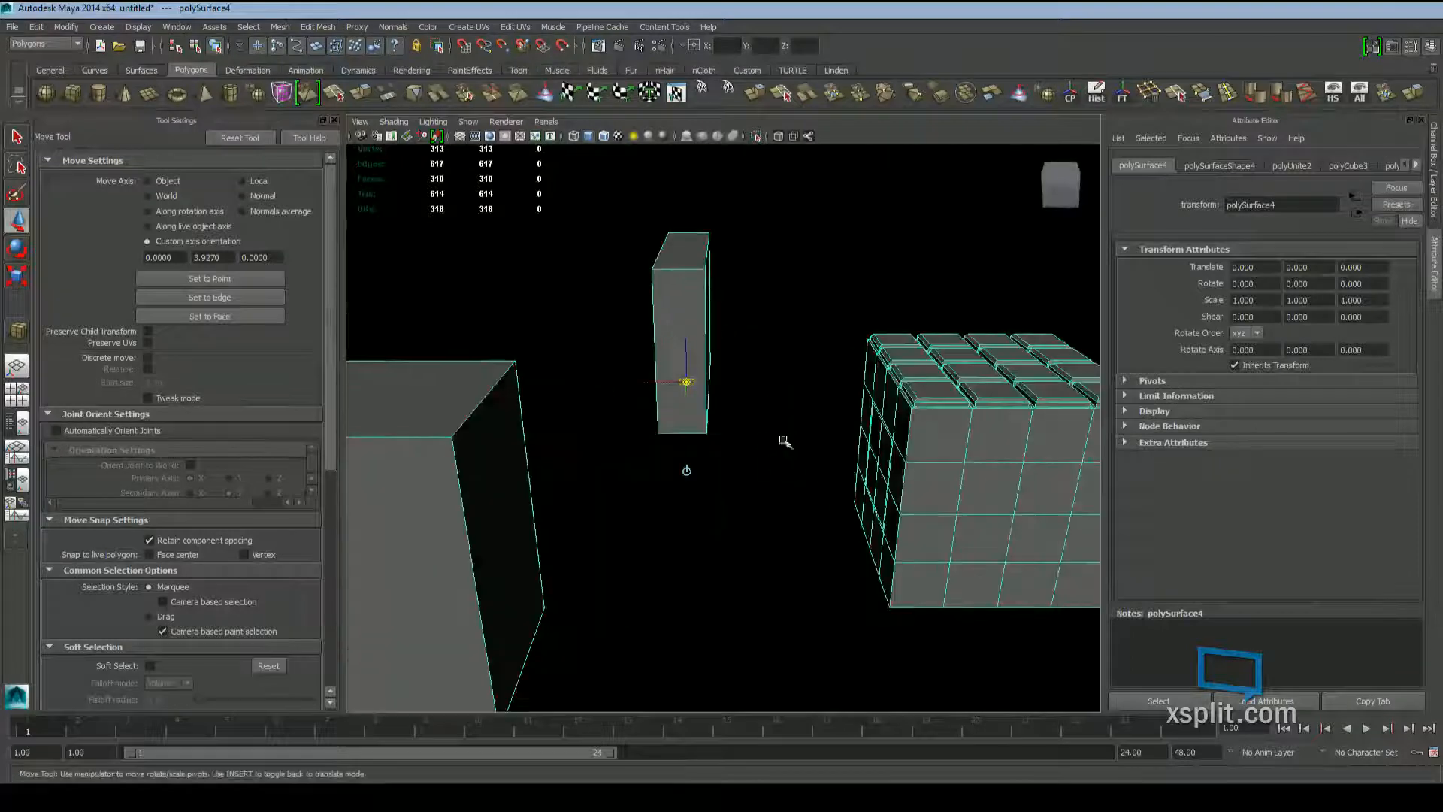
alt+middle_drag(742, 444, 834, 446)
alt+drag(875, 447, 612, 444)
alt+drag(812, 497, 736, 458)
drag(711, 410, 822, 568)
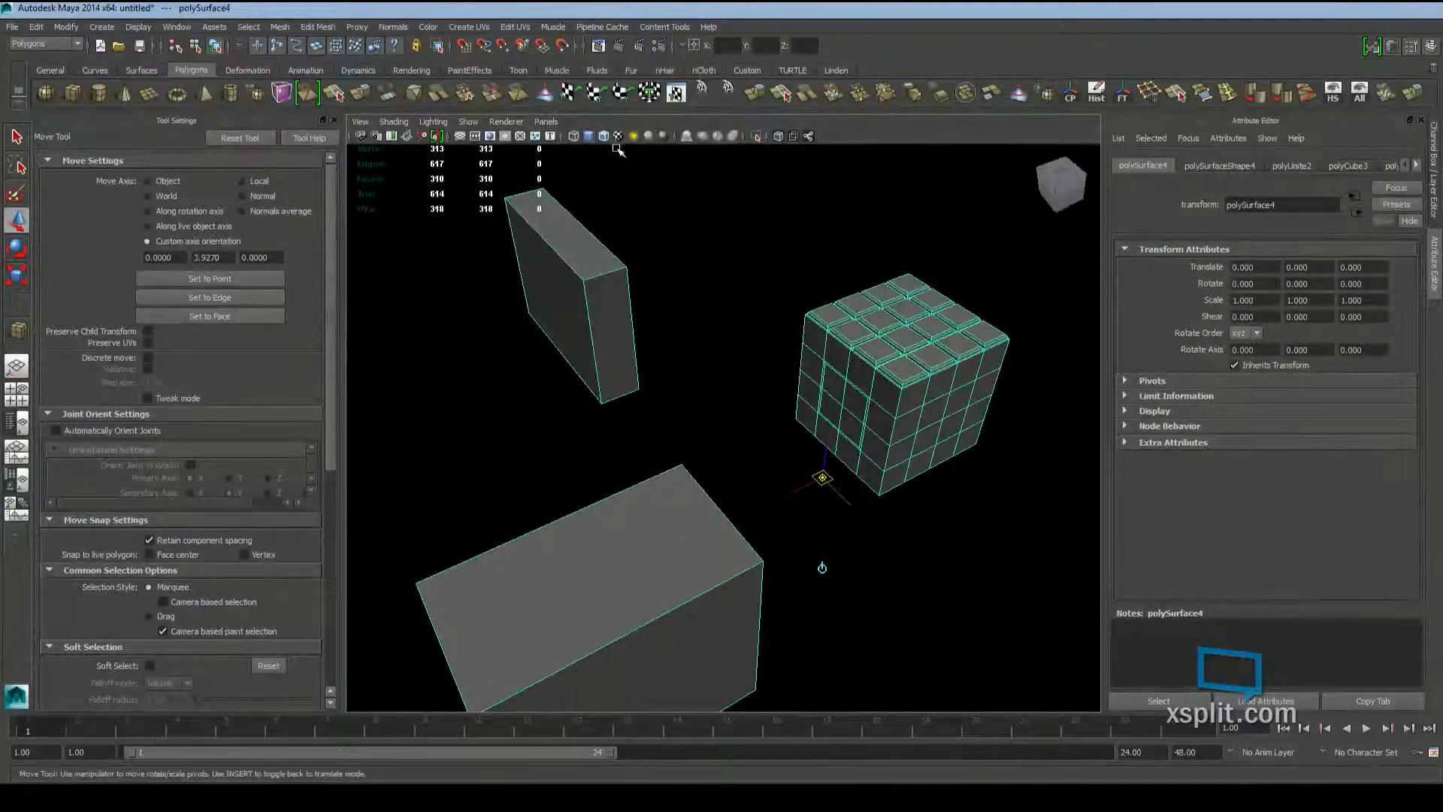
Snap the combined mesh's pivot to the tiled cube's lower front corner vertex
click(508, 43)
key(Insert)
alt+drag(759, 484, 741, 573)
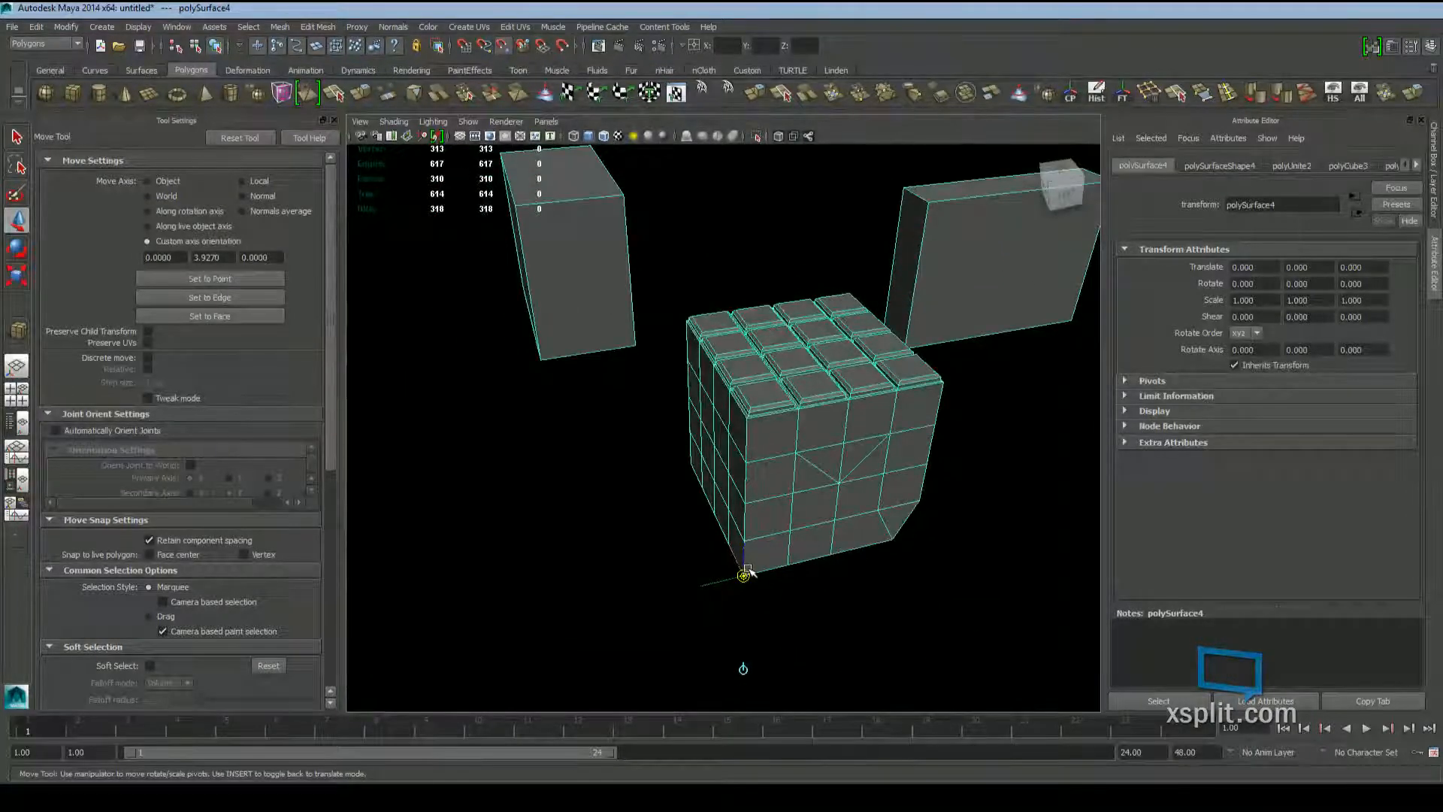
key(Insert)
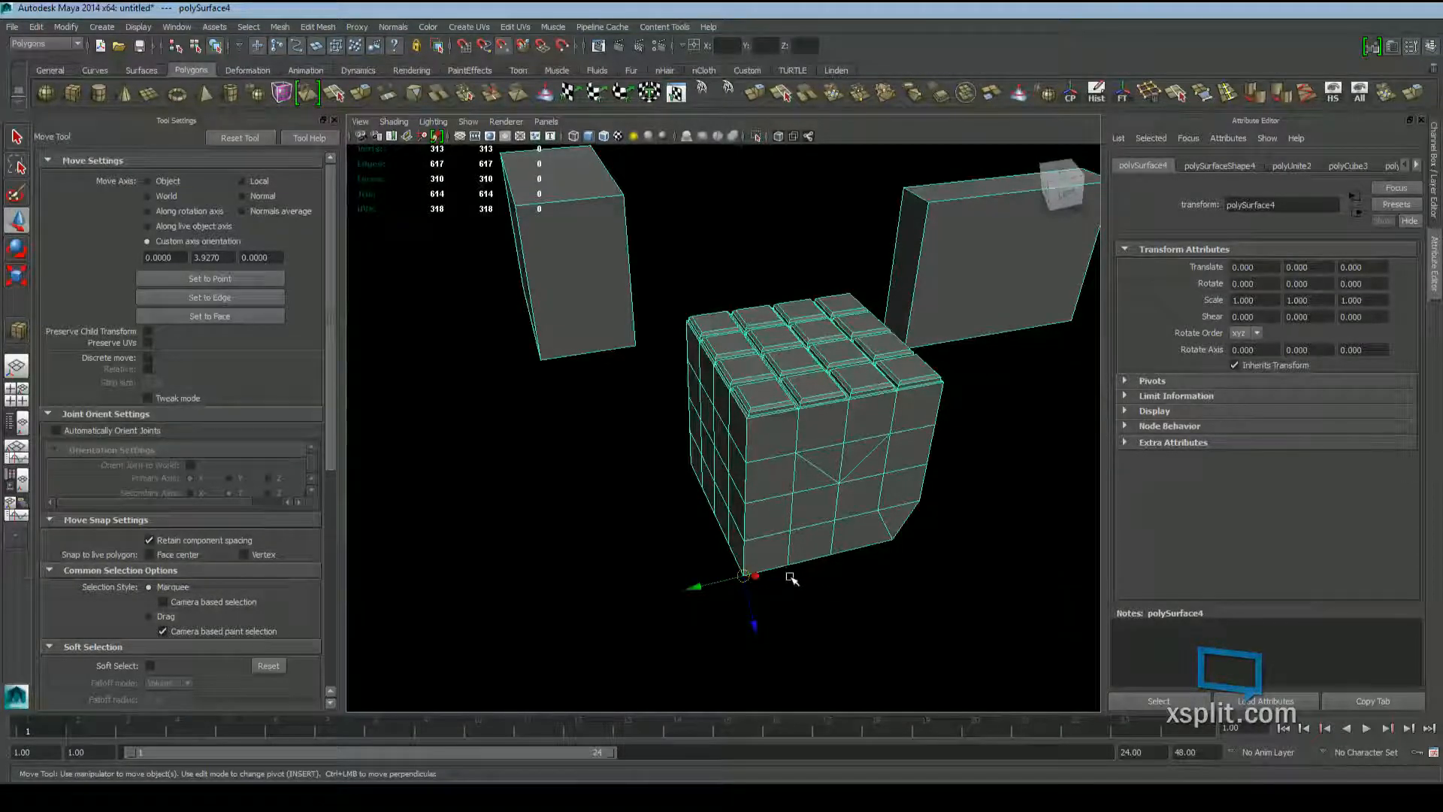
Try rotating the combined mesh freely about its corner pivot, and undo the rotation
key(e)
drag(747, 573, 749, 418)
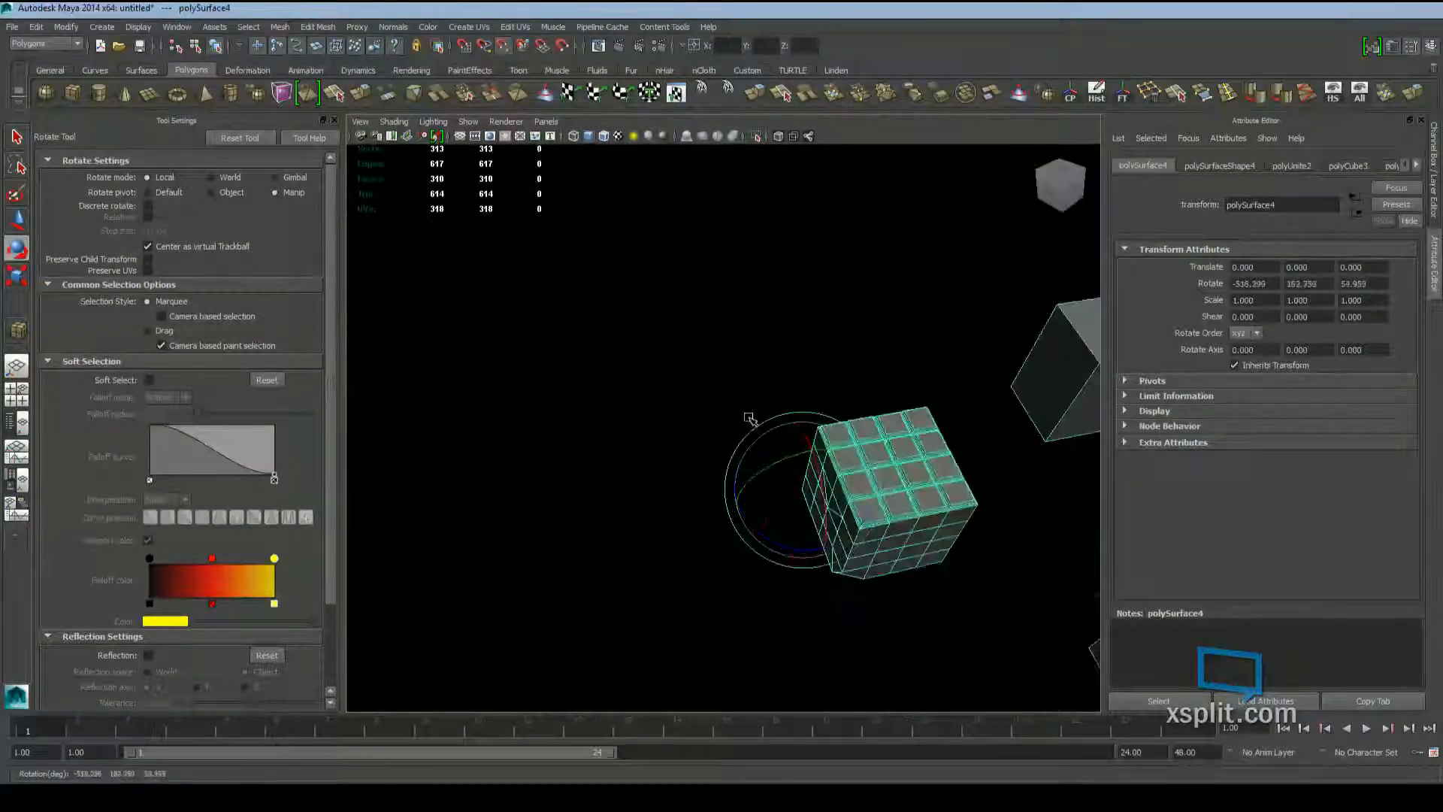
key(ctrl+z)
Re-center the pivot among the three pieces of the combined mesh
scroll(848, 278, down, 3)
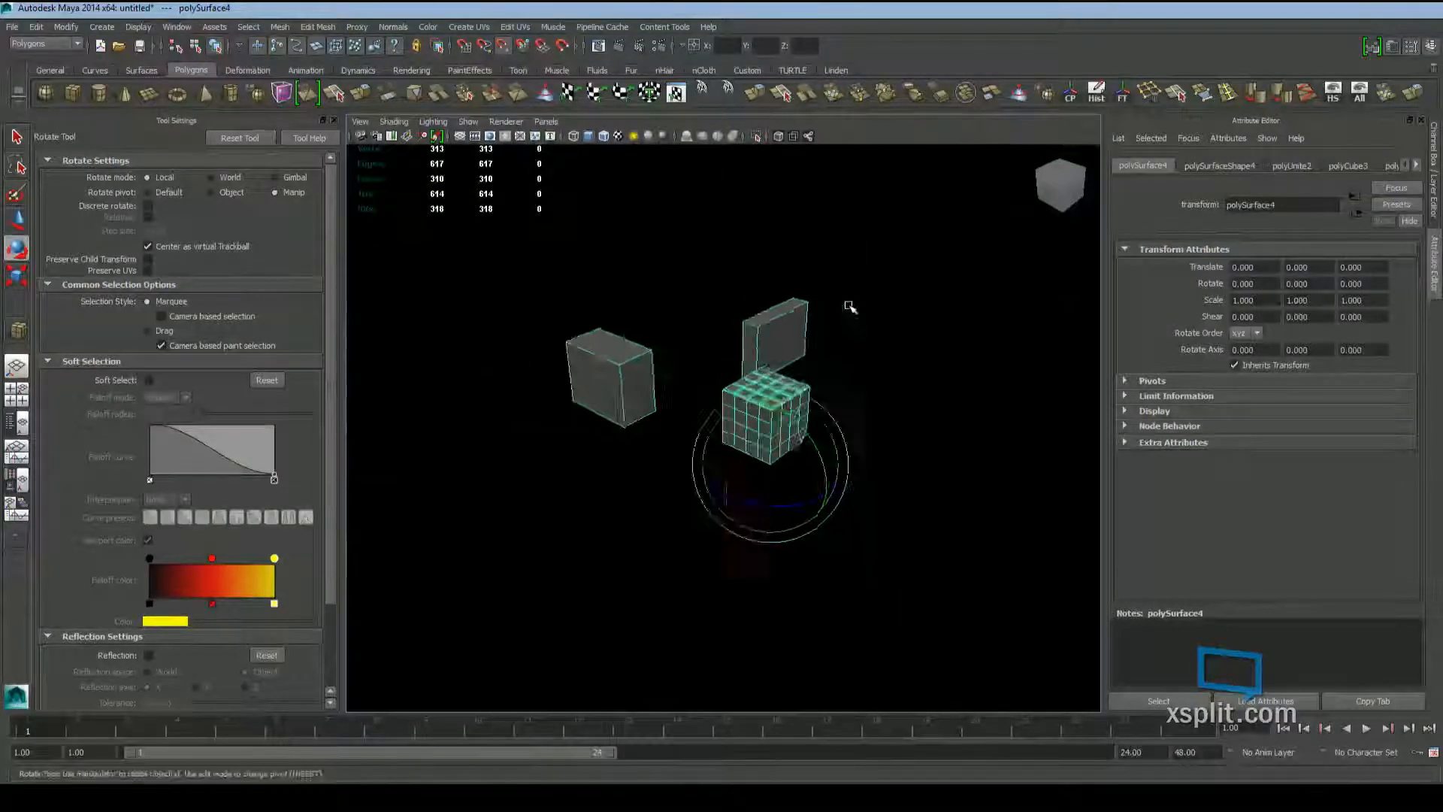
alt+drag(847, 309, 941, 306)
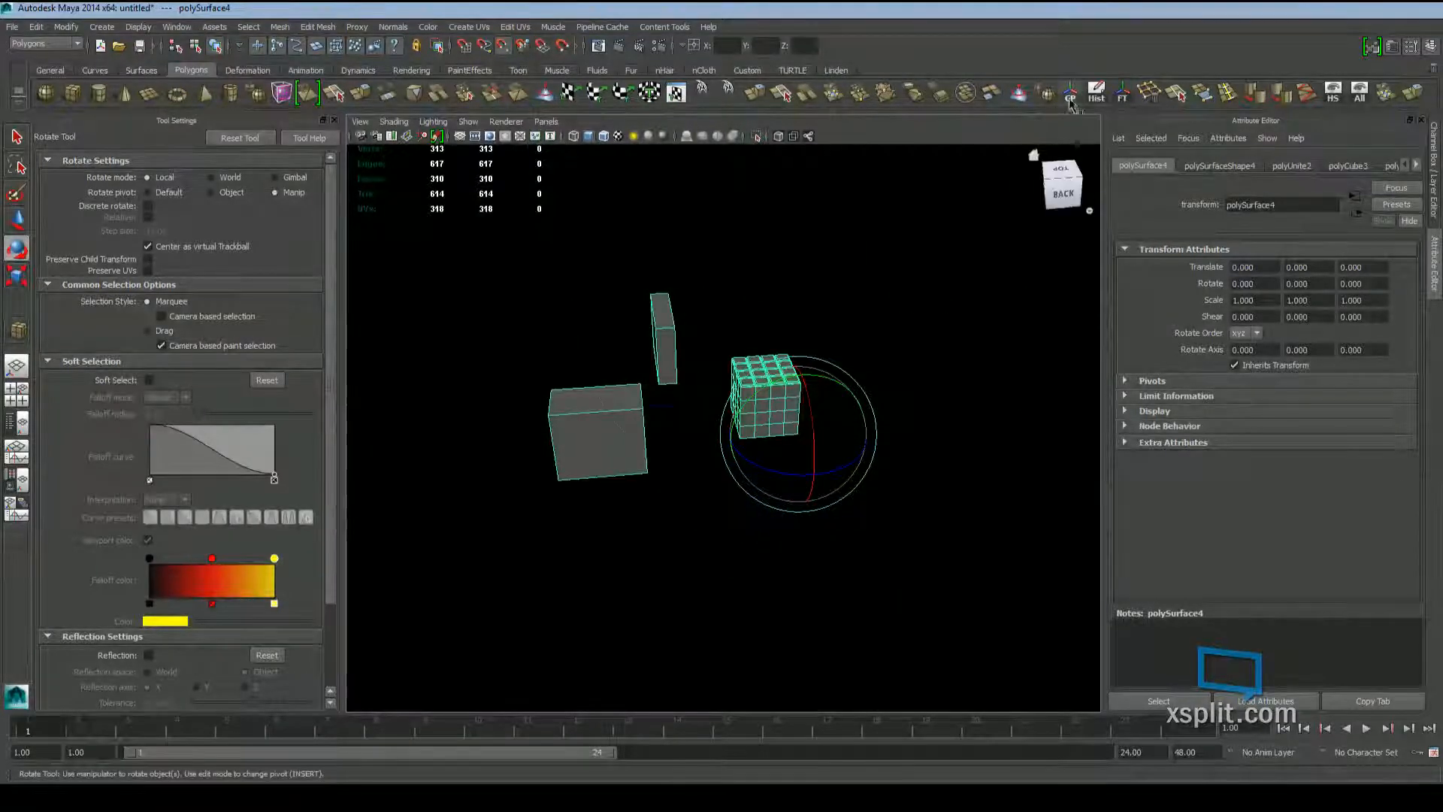
click(1071, 97)
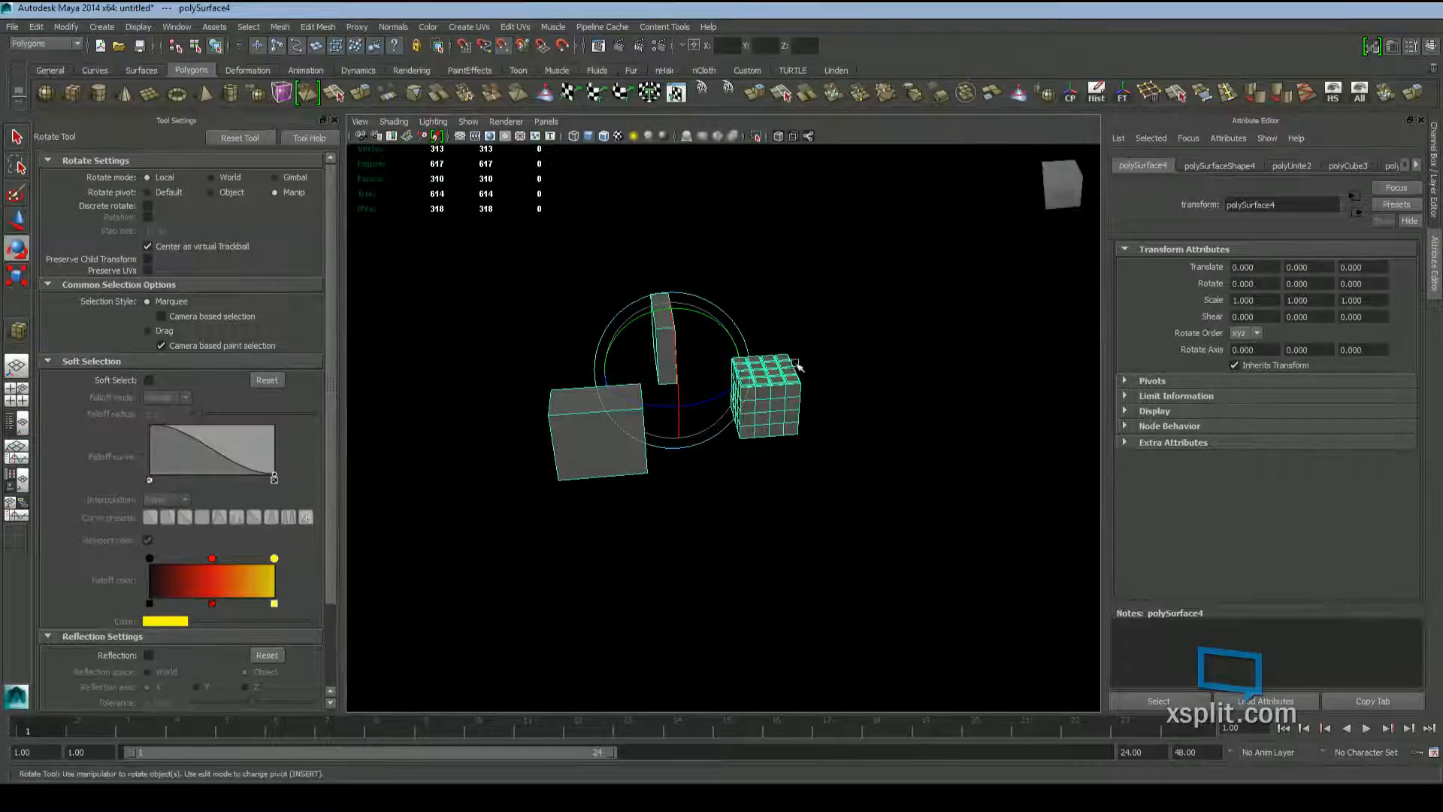
alt+drag(771, 368, 1019, 377)
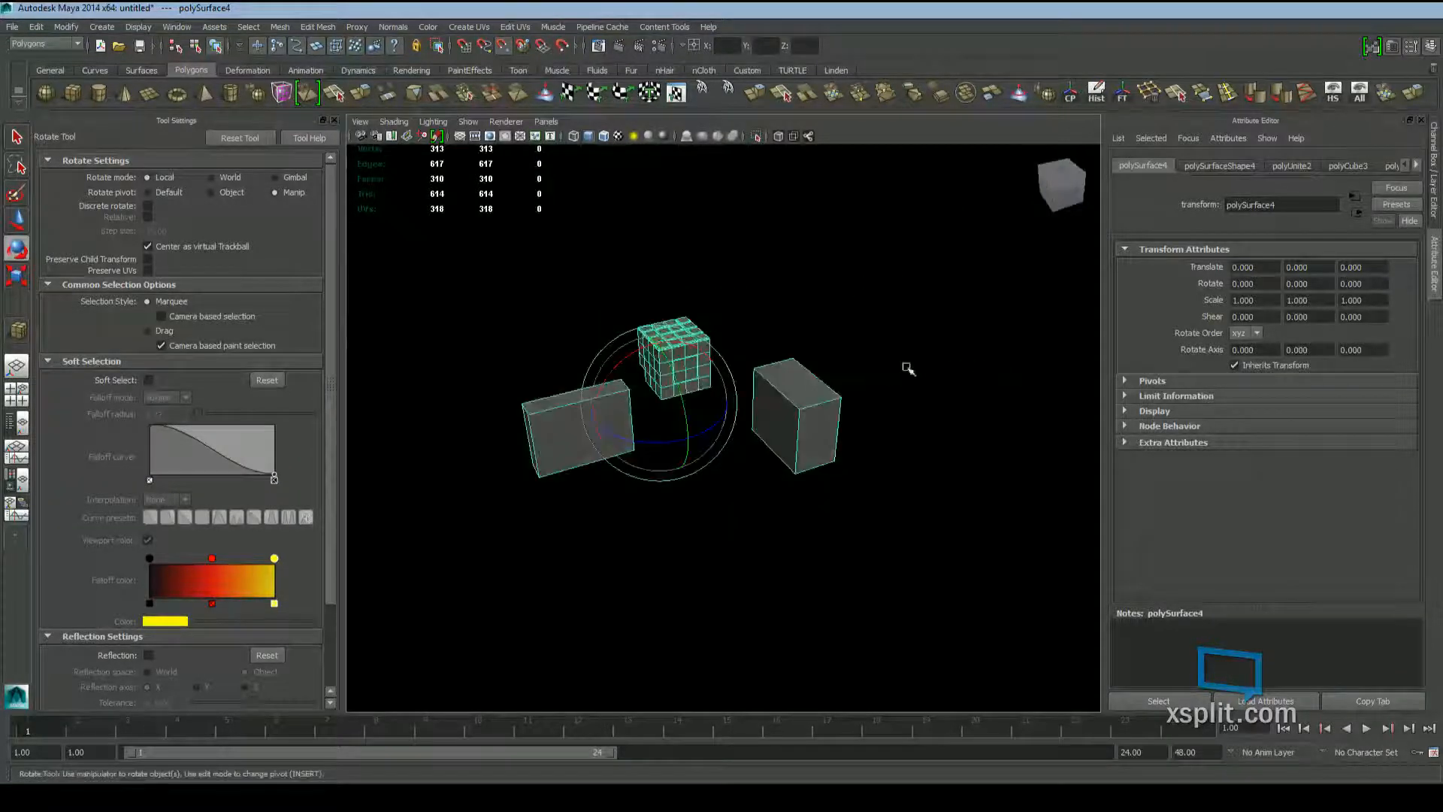
alt+drag(905, 364, 710, 361)
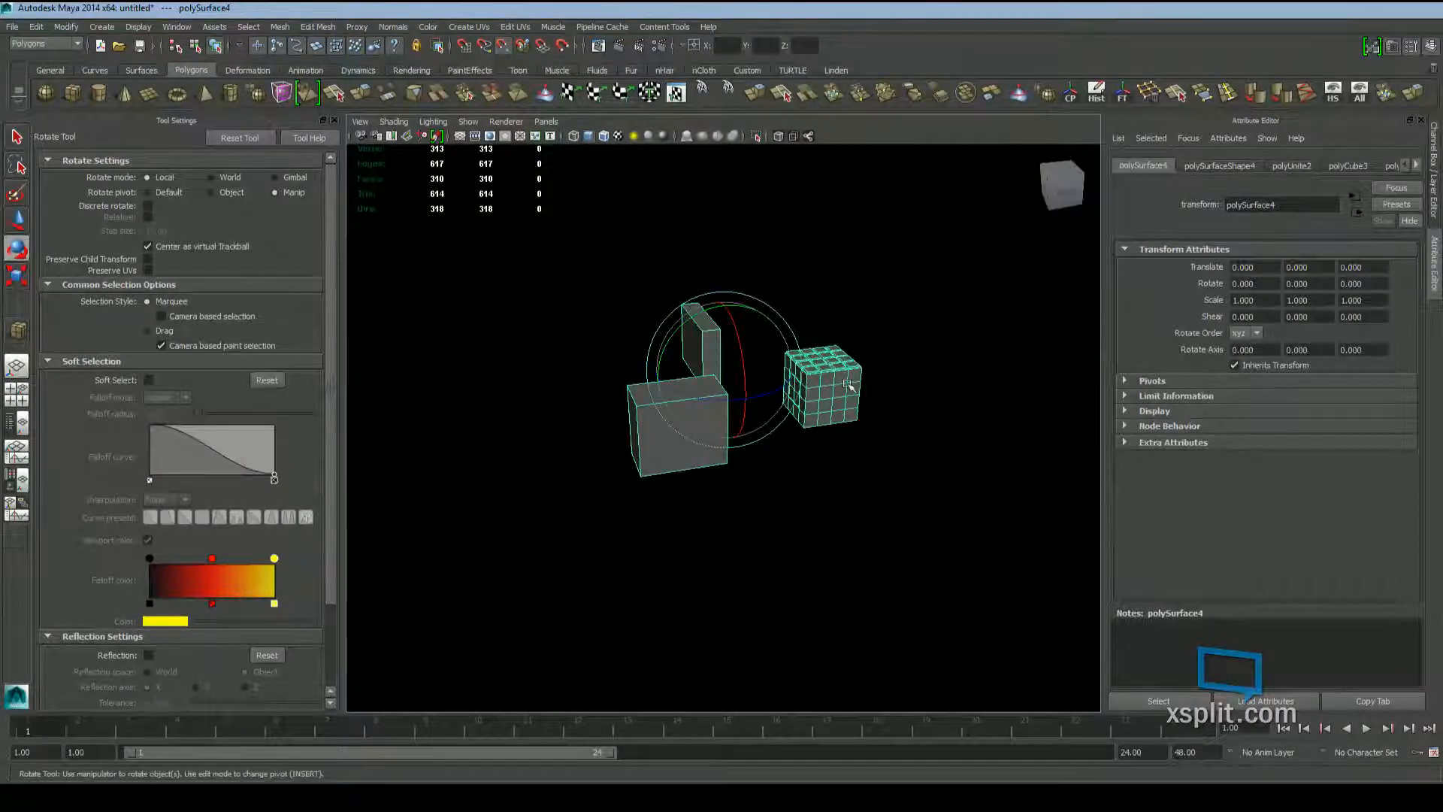
Select the faces of the plain cube and the slab, and delete them from the combined mesh
click(612, 248)
drag(568, 244, 757, 516)
key(Delete)
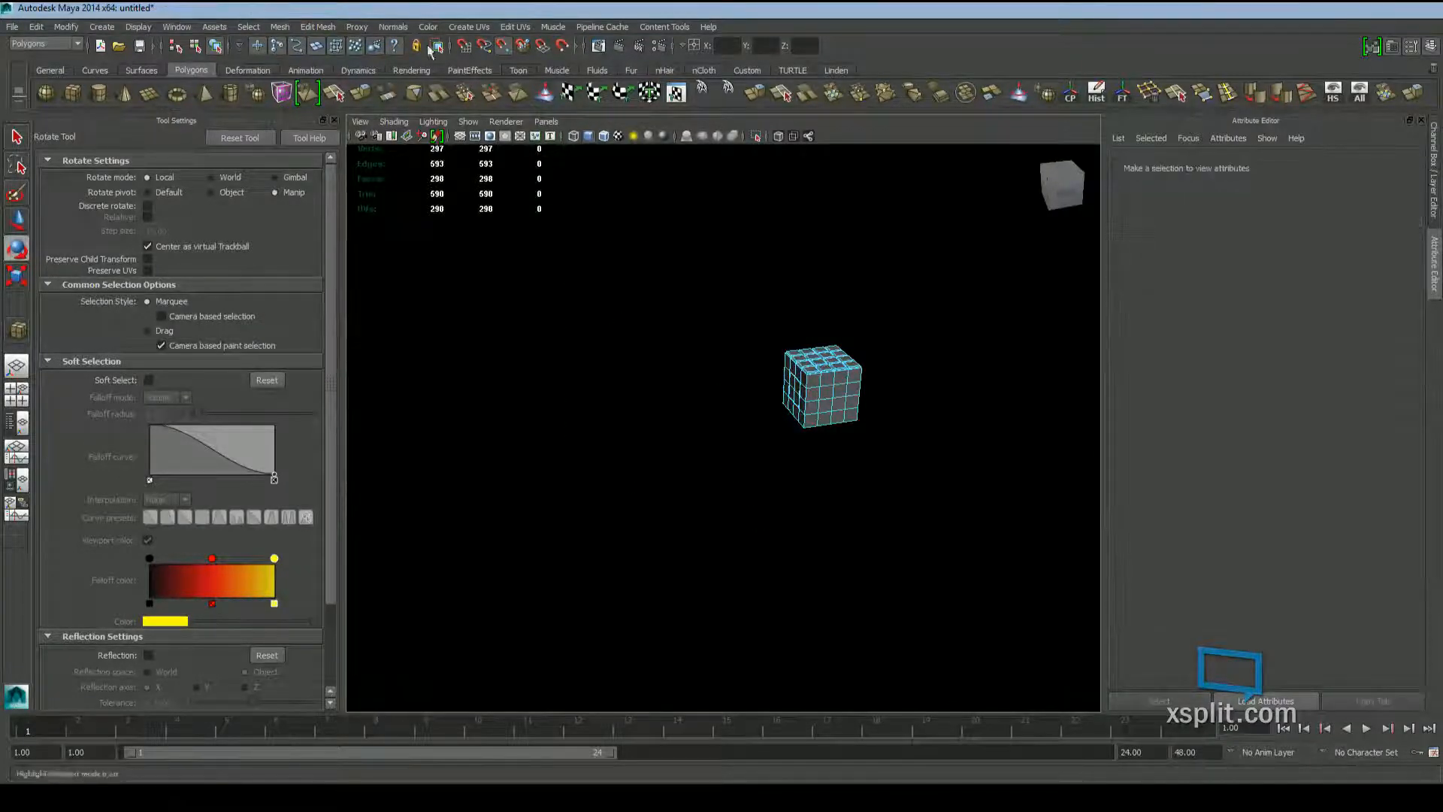
Return to object selection and center the pivot on the remaining tiled cube
click(196, 46)
click(215, 46)
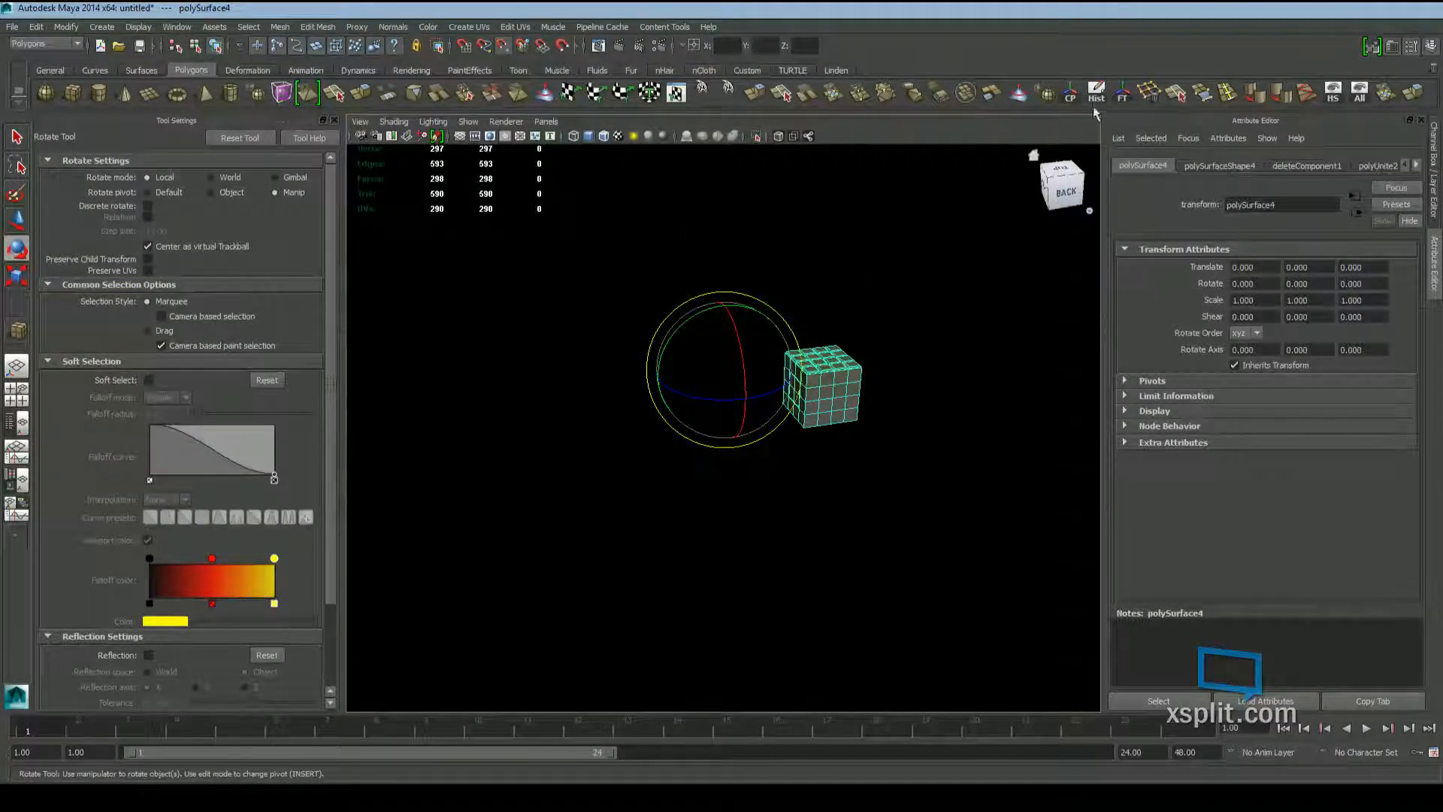
click(1070, 93)
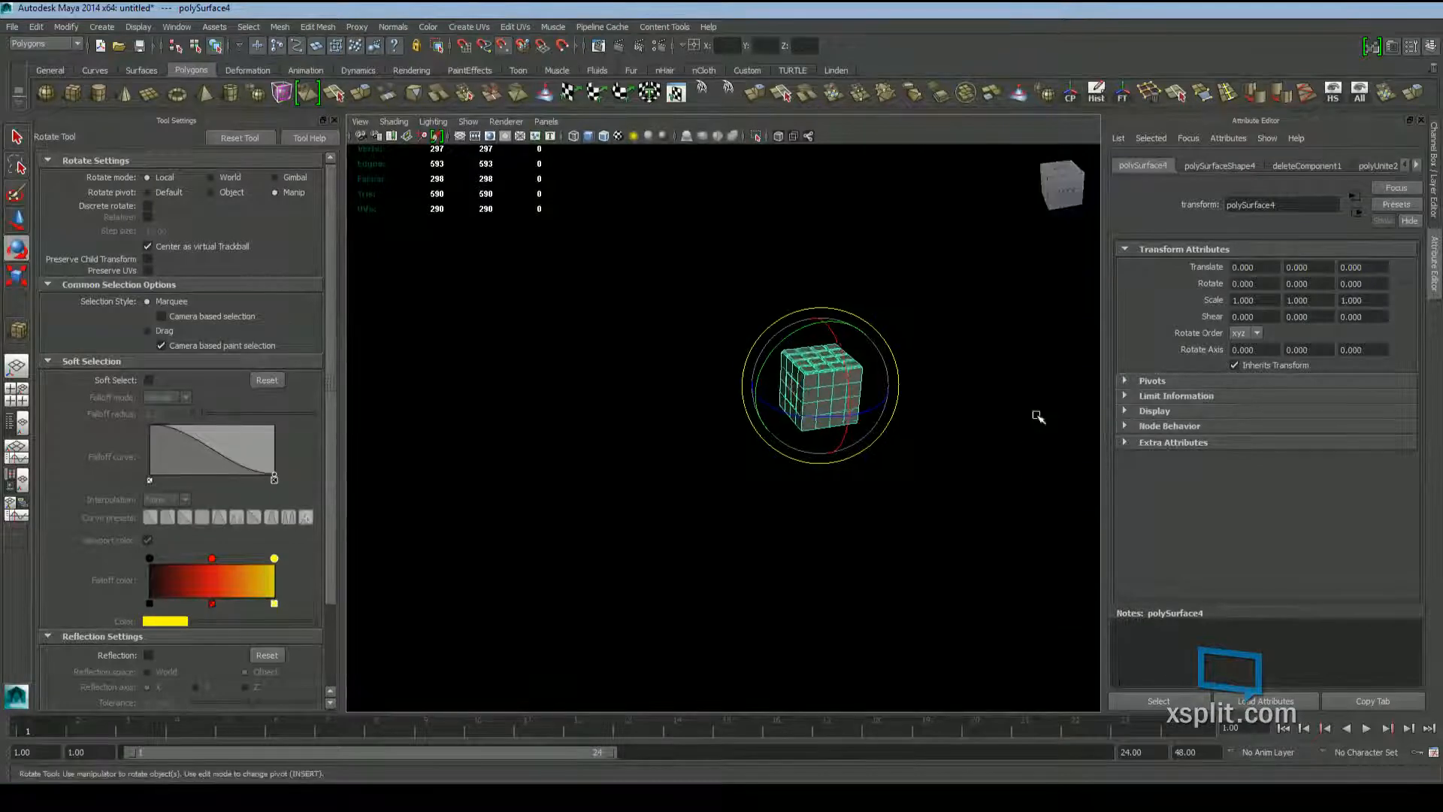
key(f)
scroll(923, 515, down, 3)
alt+drag(923, 515, 861, 515)
alt+drag(1077, 324, 1003, 323)
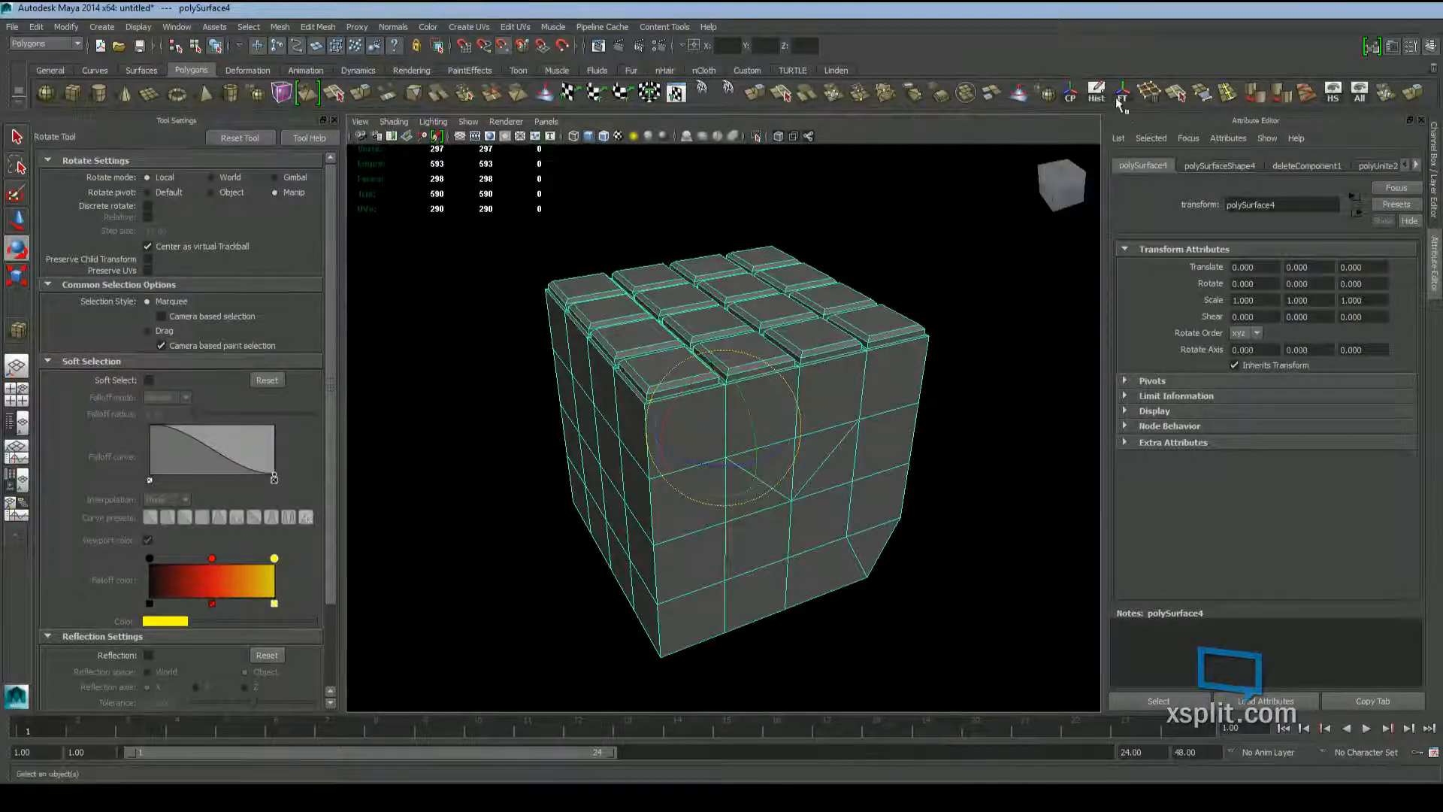
alt+drag(1003, 251, 929, 264)
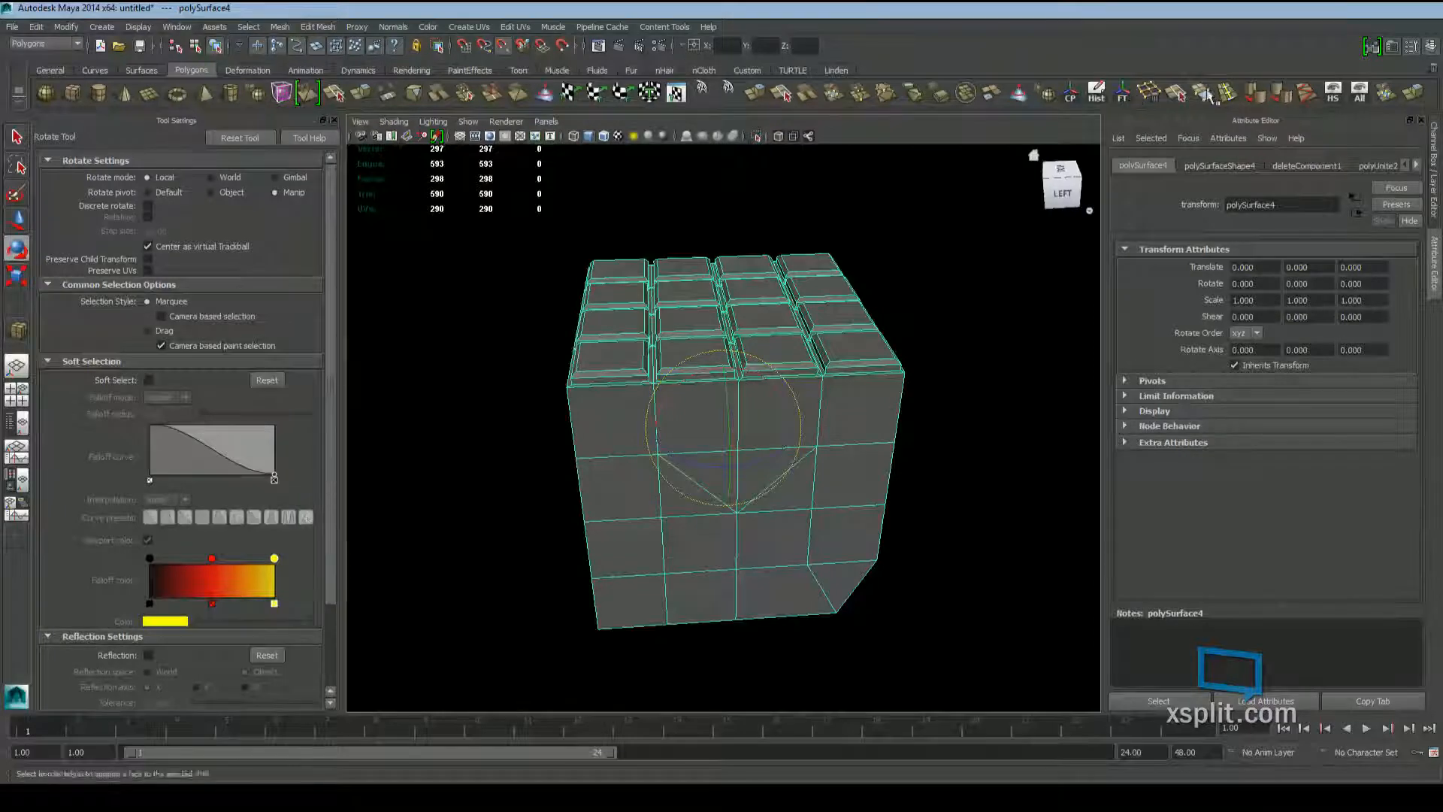
With the channel values shown, rotate the cube to about X -75.5, Y 32, Z -74.4, scale it uniformly to 1.479 and move it slightly
click(1432, 46)
click(1432, 47)
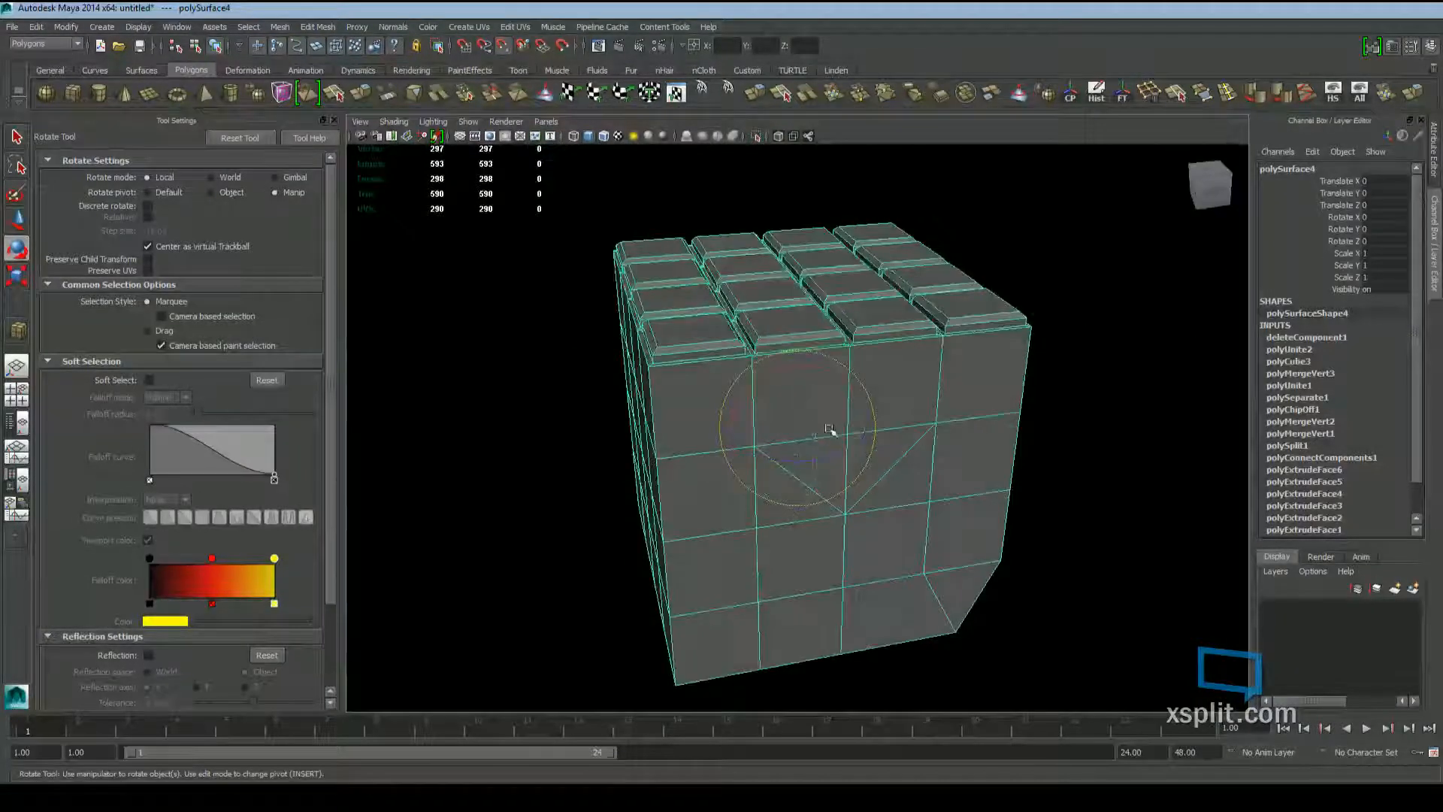
mouse_move(831, 428)
mouse_down()
mouse_move(792, 499)
mouse_move(889, 403)
mouse_move(857, 422)
mouse_up()
key(r)
scroll(889, 403, down, 5)
key(w)
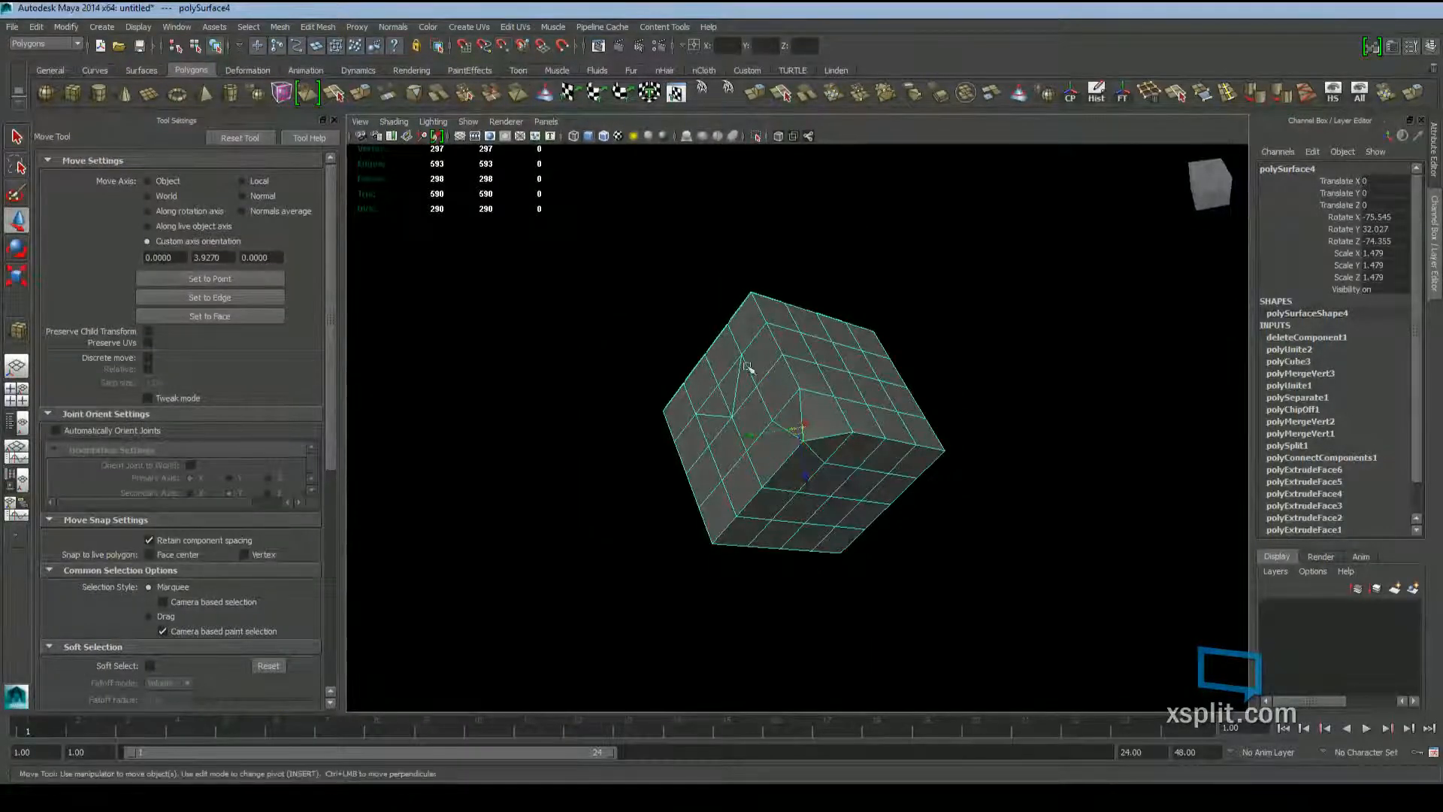
drag(792, 429, 1167, 318)
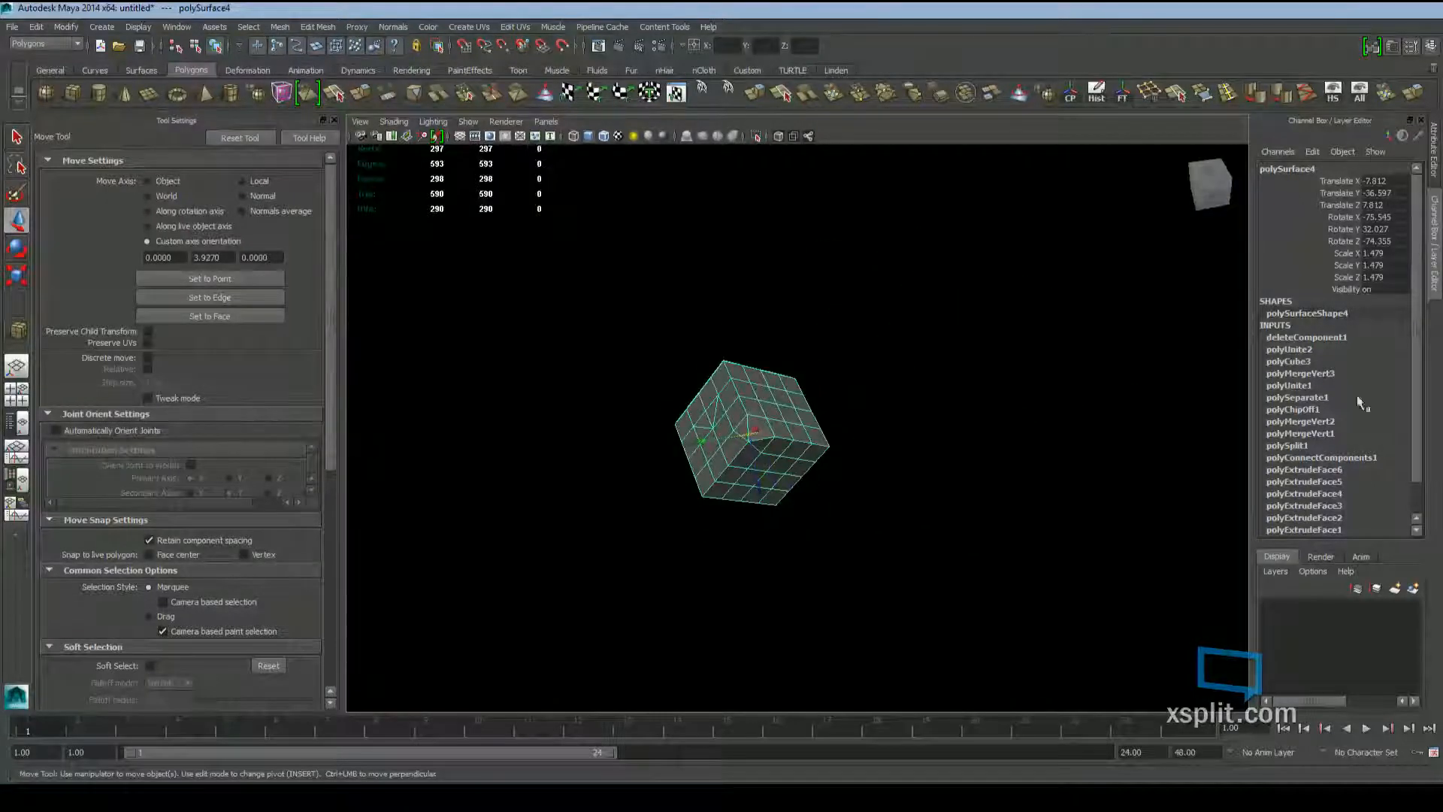
Freeze the cube's transformations at its current position, rotation and scale
scroll(1063, 482, up, 6)
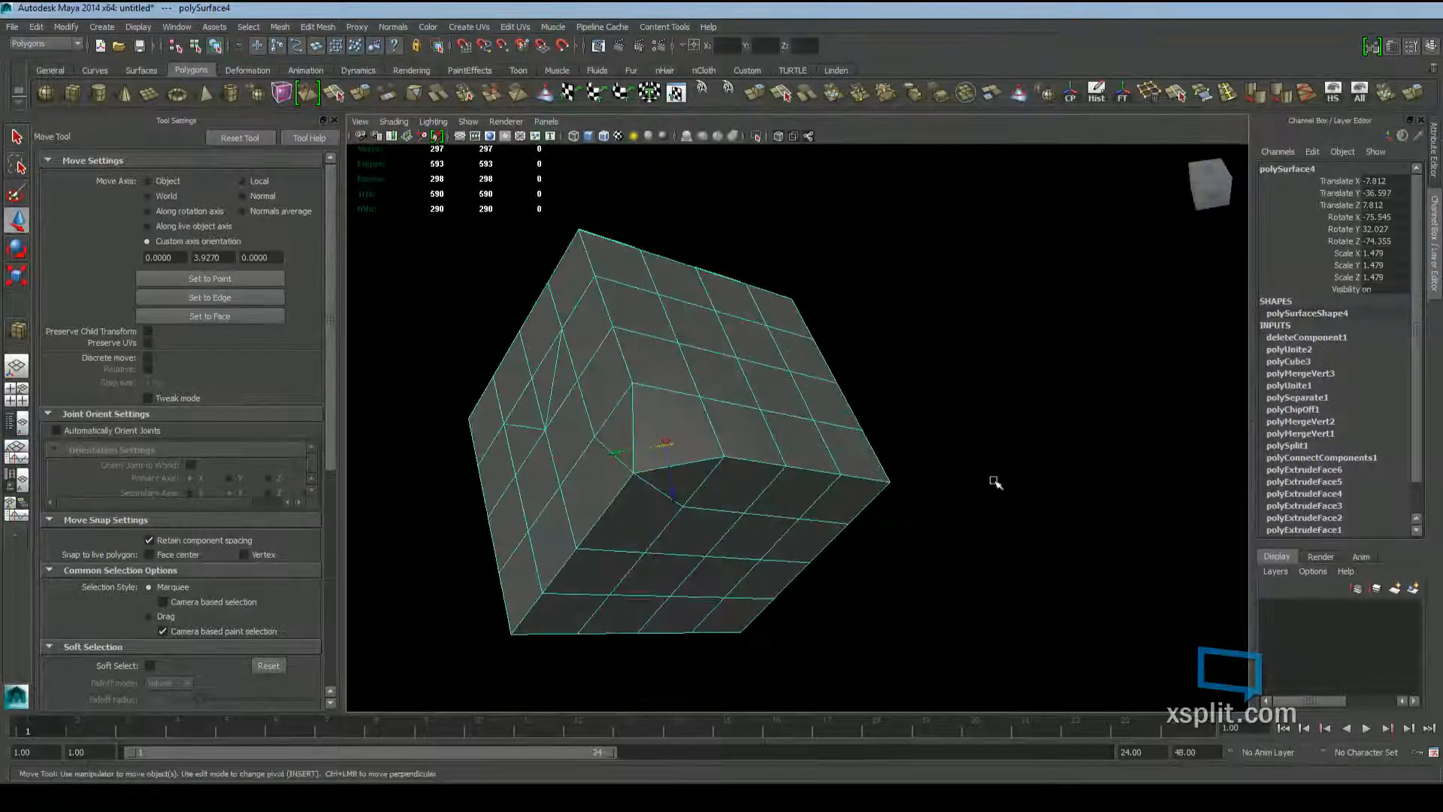
alt+middle_drag(893, 476, 934, 470)
alt+drag(934, 470, 996, 436)
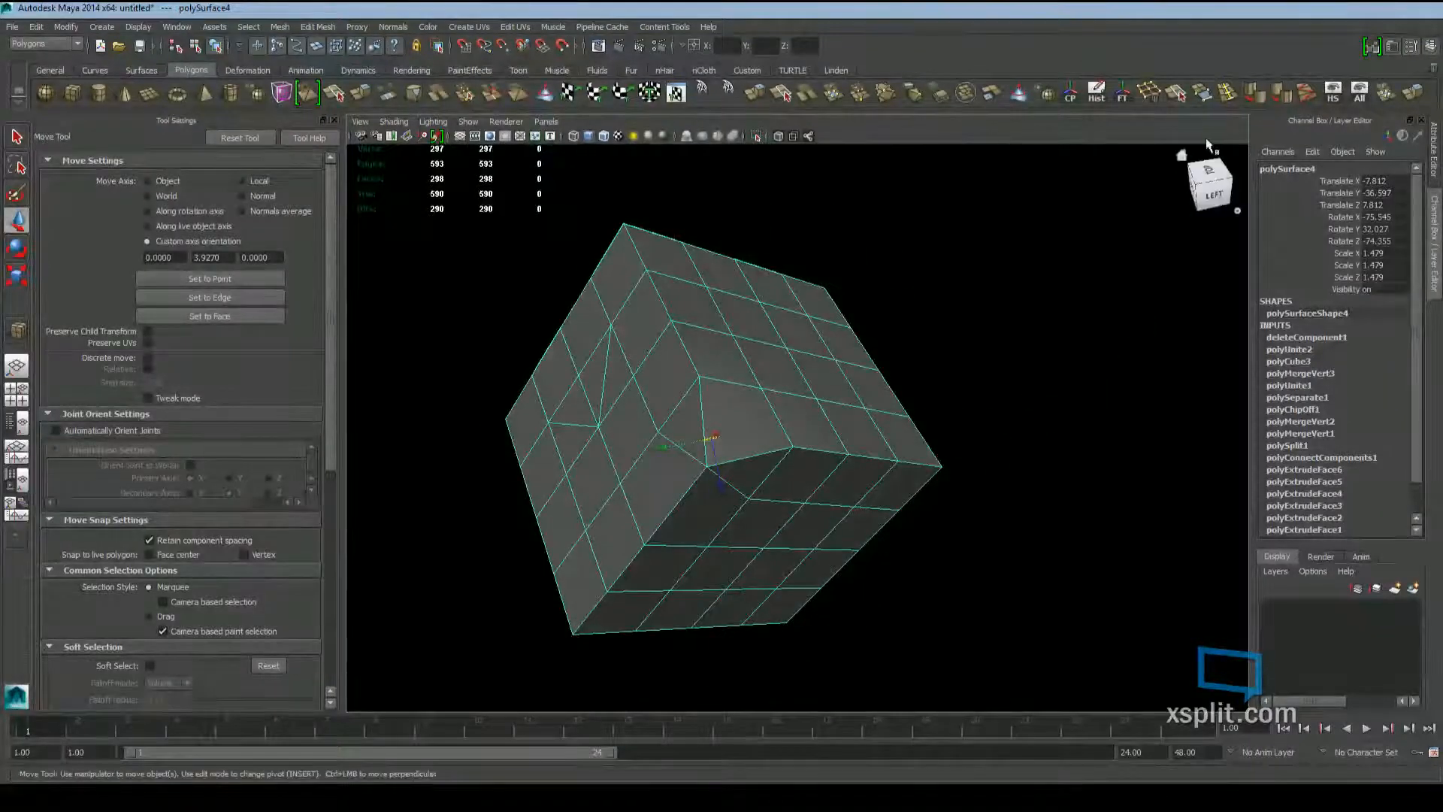
click(1125, 98)
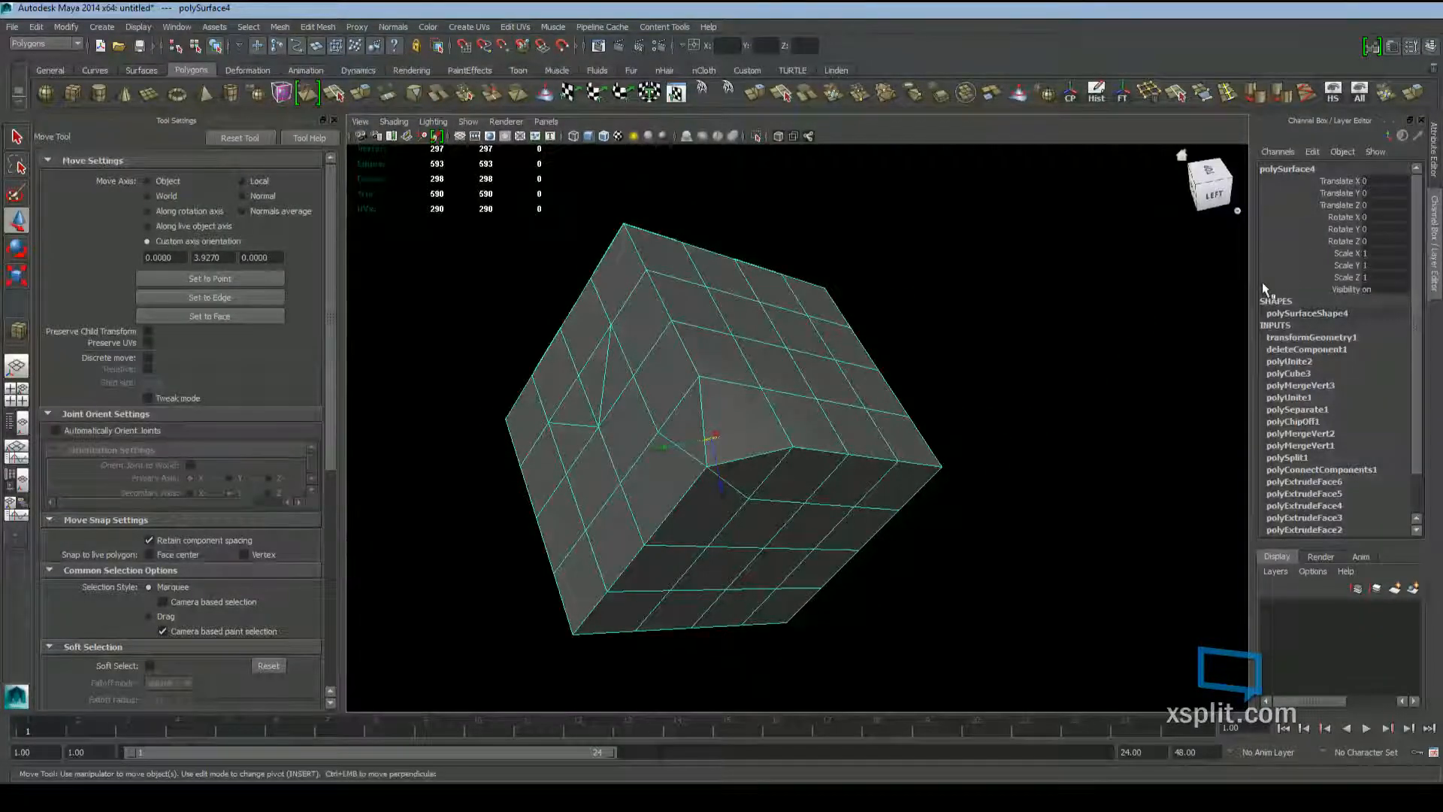
scroll(898, 442, down, 4)
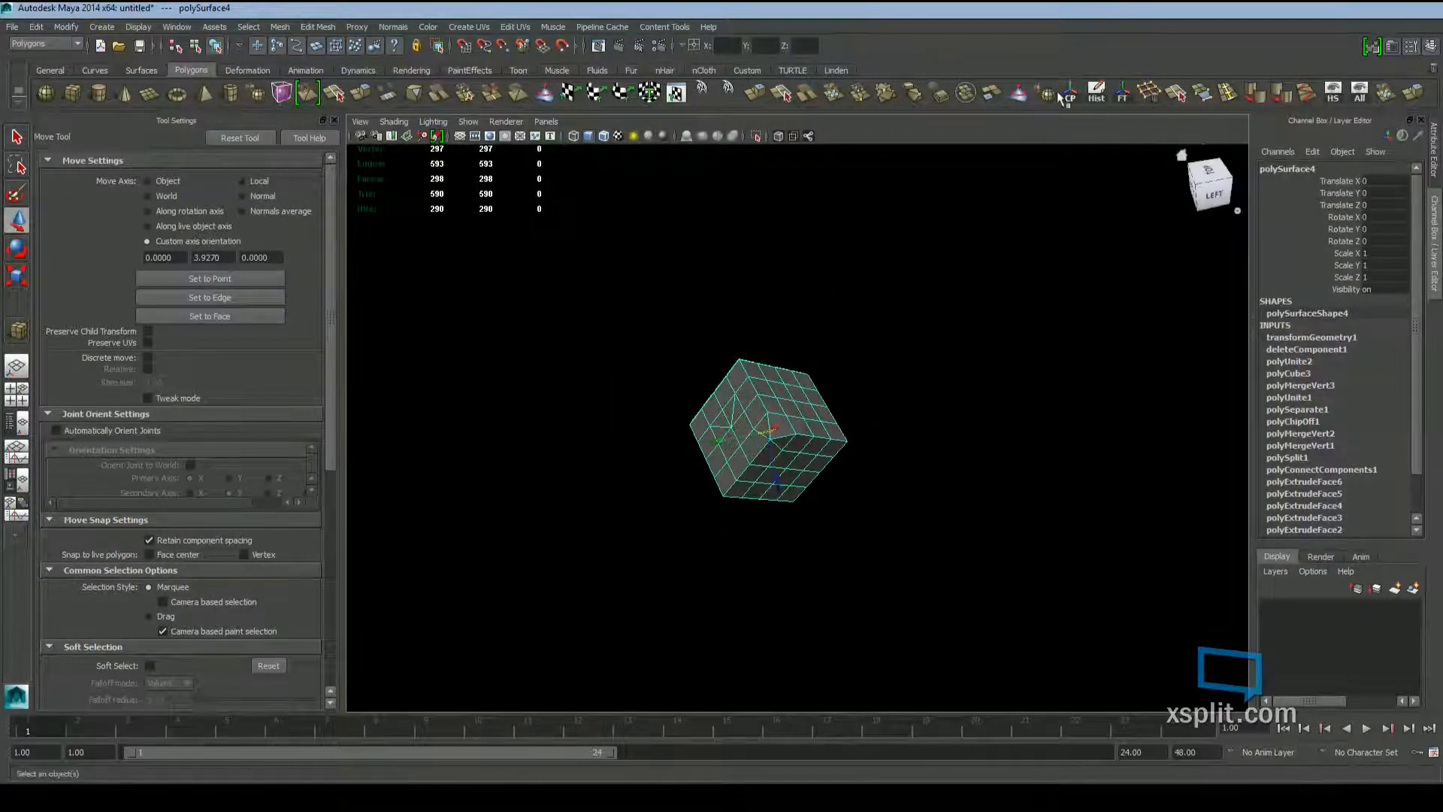
Examine the list of construction history nodes in the cube's attributes, from the newest to the oldest and back
click(1414, 47)
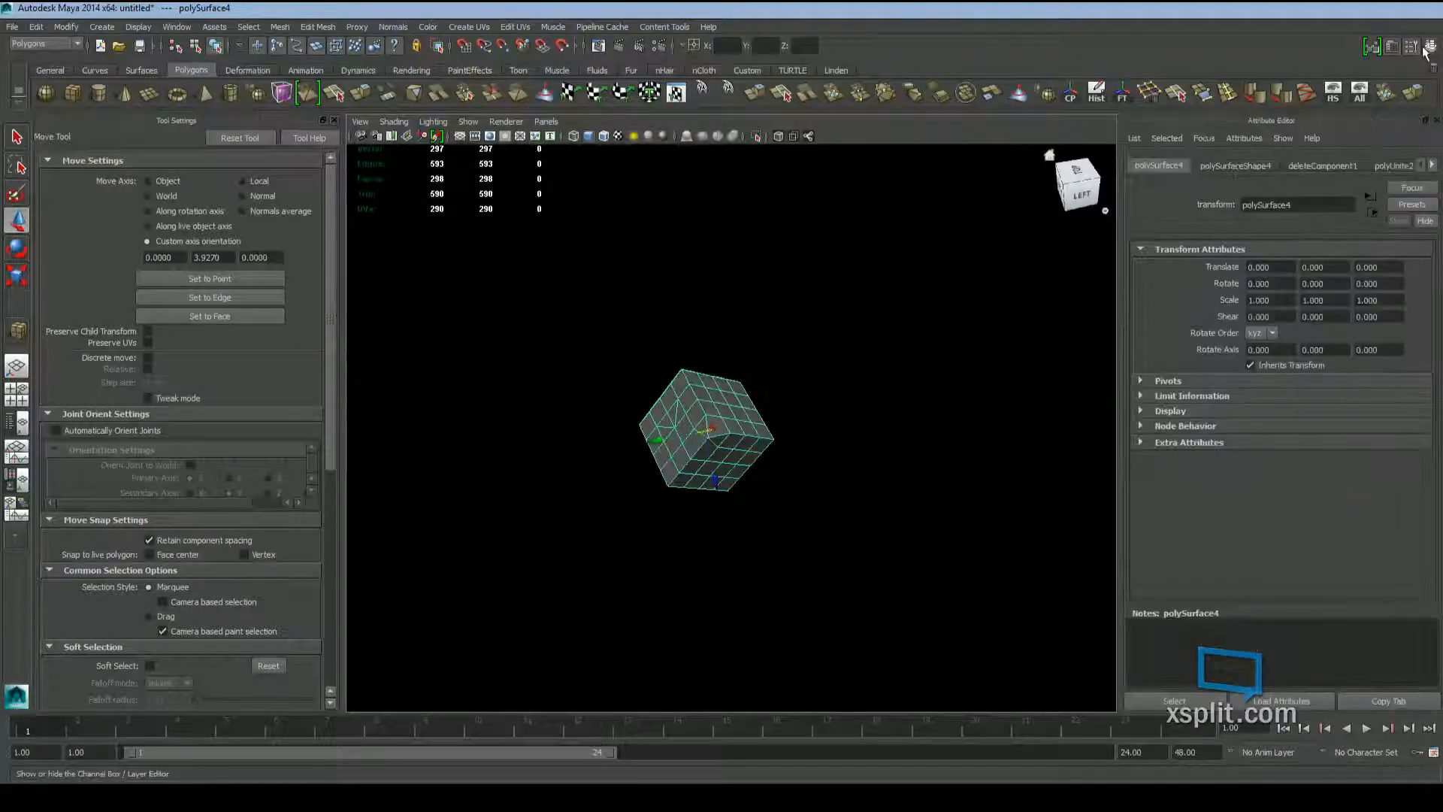
click(1434, 166)
click(1434, 166)
click(1434, 166)
click(1433, 166)
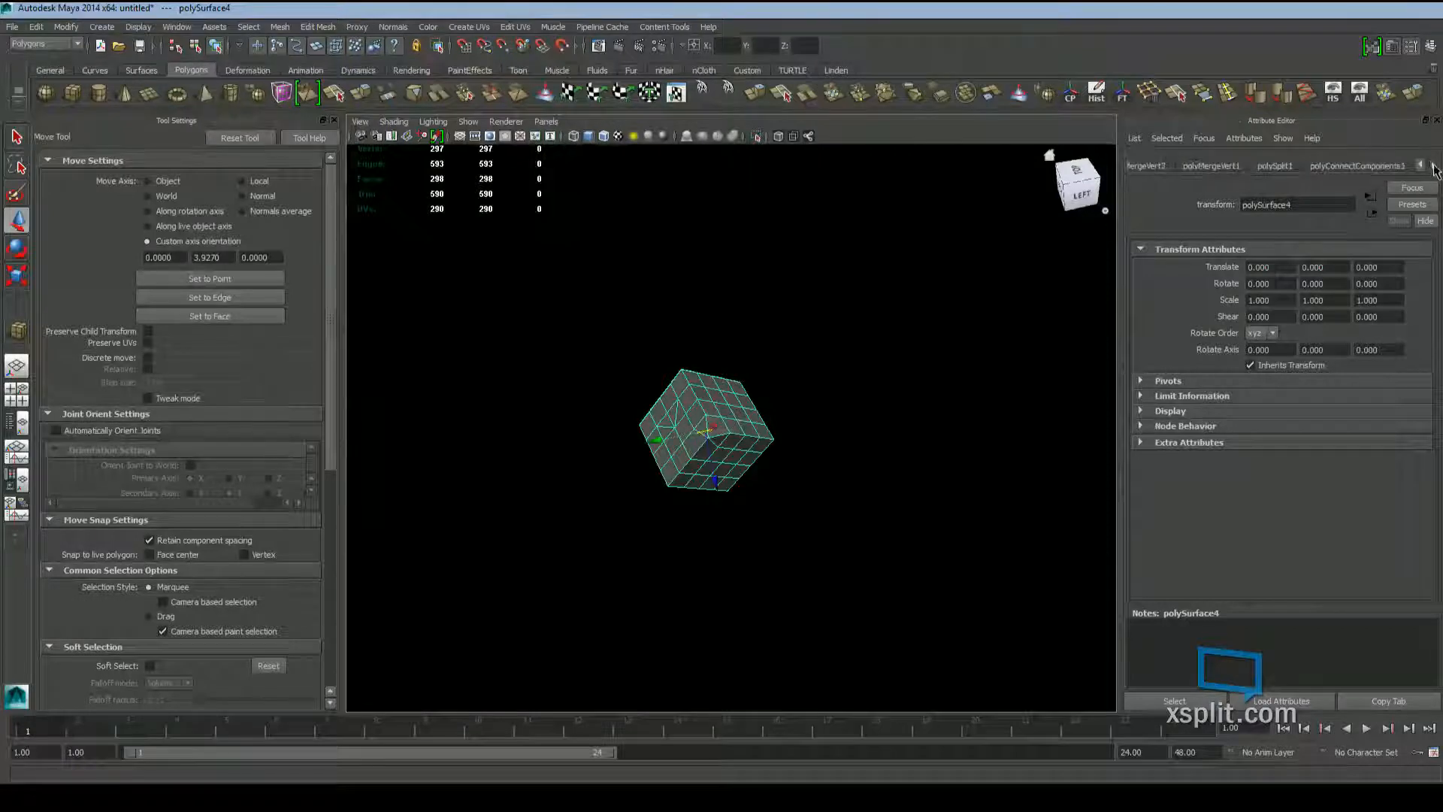
click(1433, 166)
click(1434, 166)
click(1434, 166)
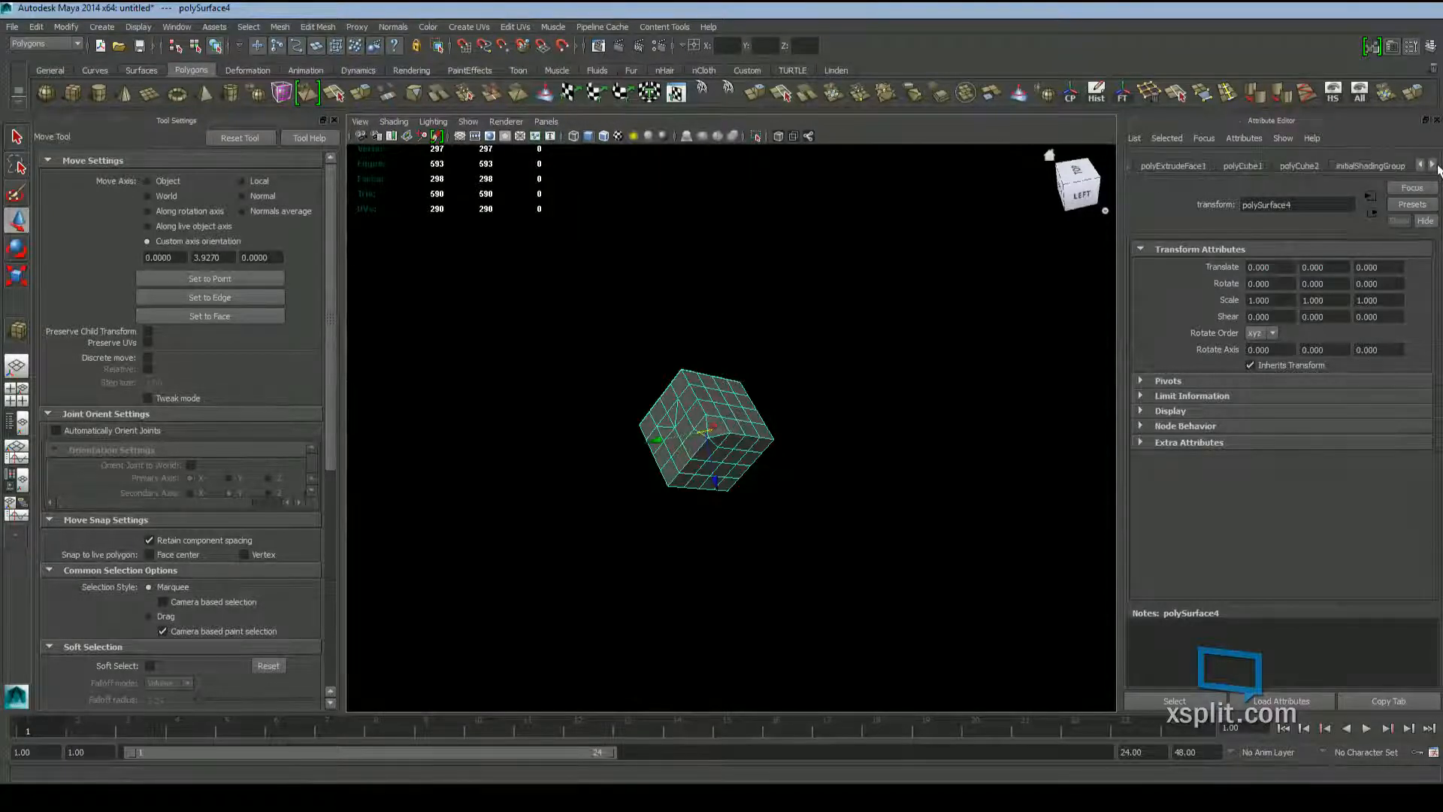
click(1420, 166)
click(1421, 166)
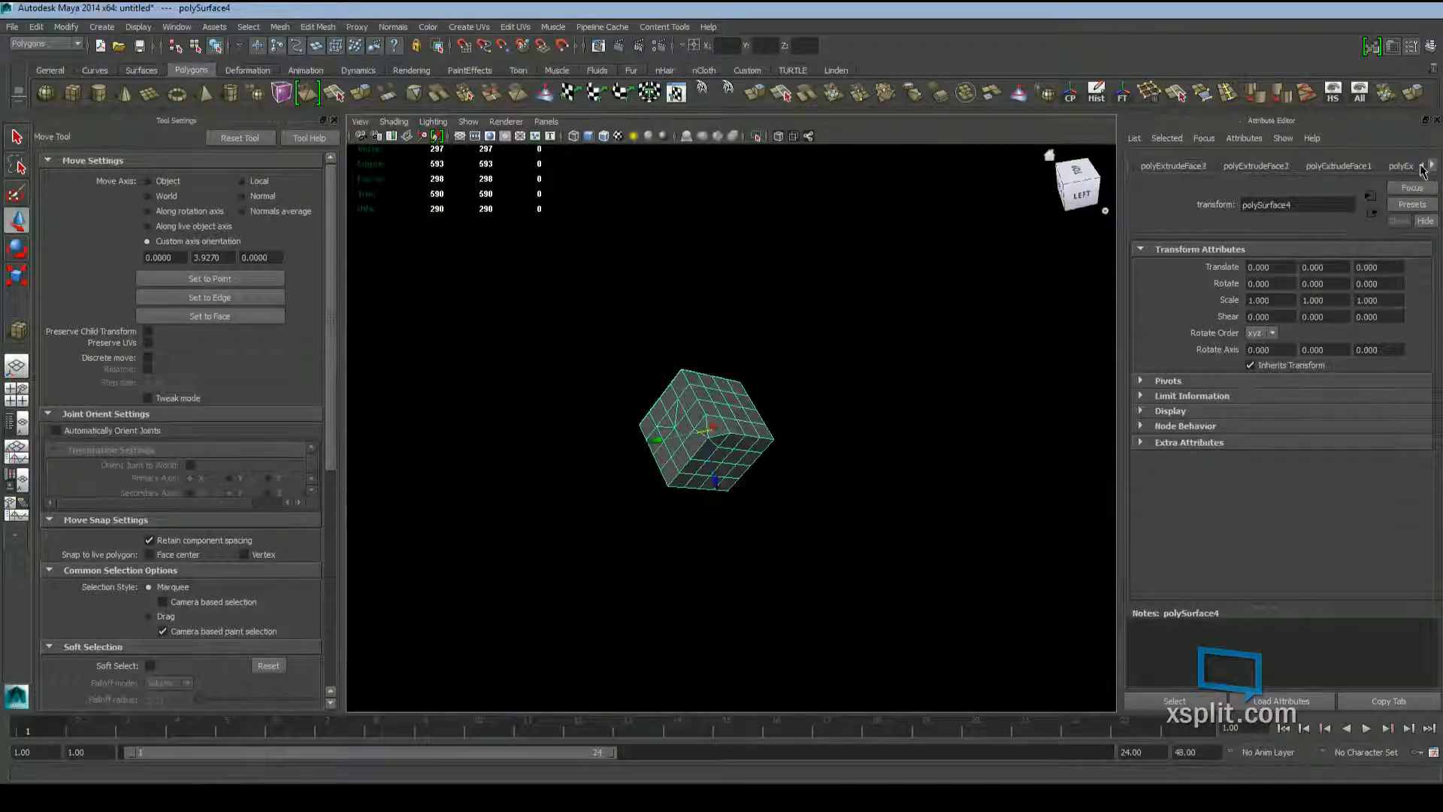
click(1420, 166)
click(1421, 166)
click(1421, 166)
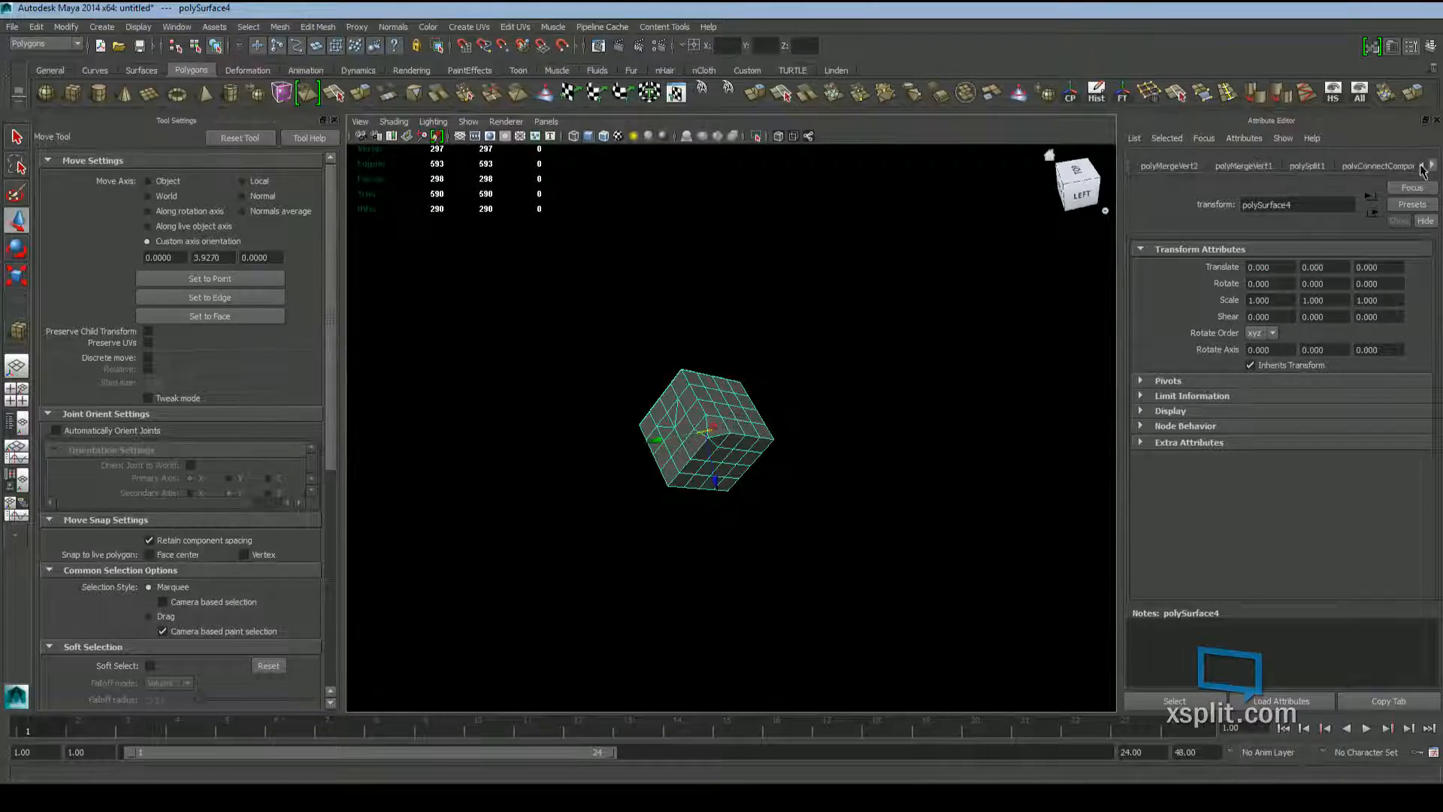
click(1420, 167)
click(1420, 167)
click(1421, 166)
click(1420, 166)
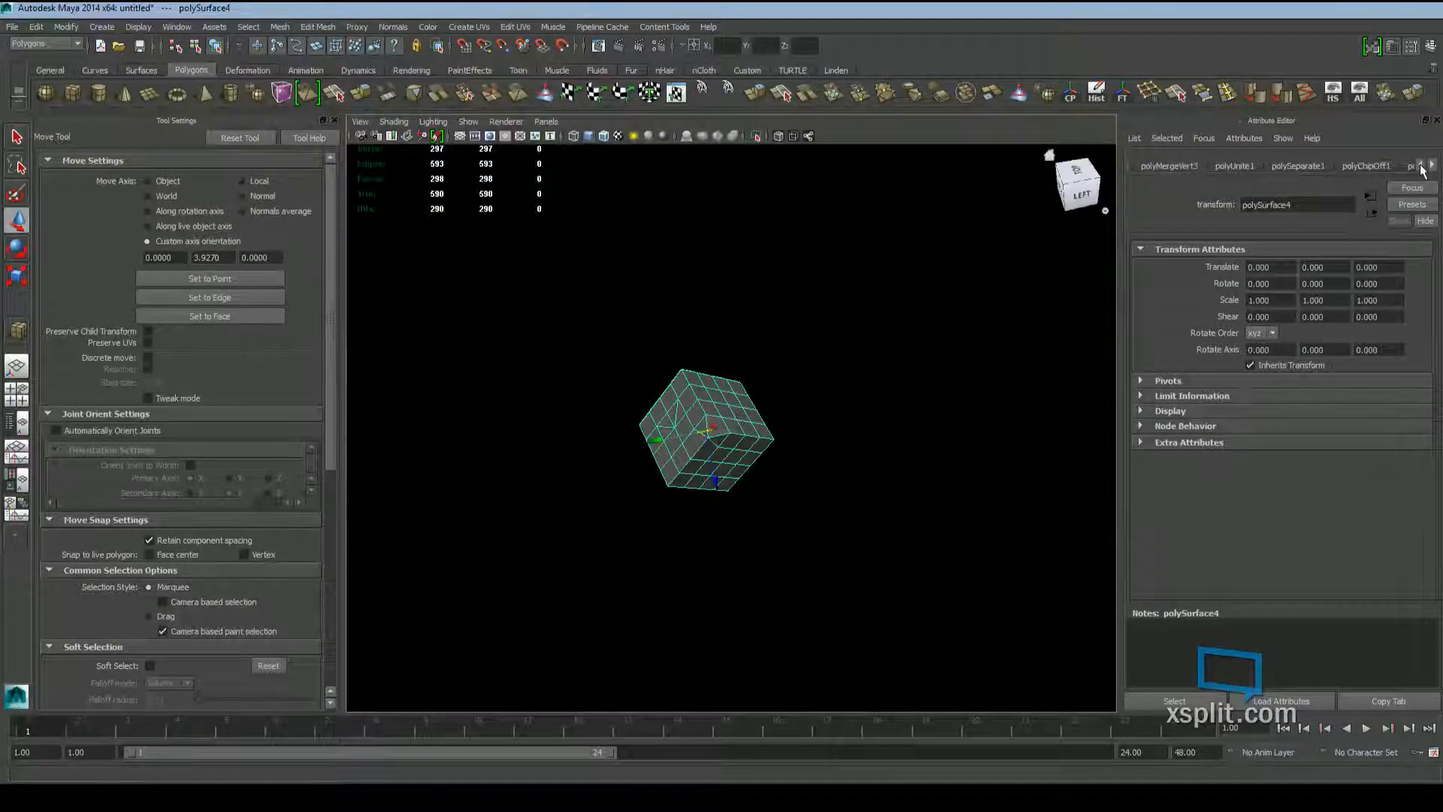
Delete the cube's construction history, inspect the mesh, and undo the history deletion
click(1420, 166)
click(1420, 166)
click(1420, 166)
click(1421, 166)
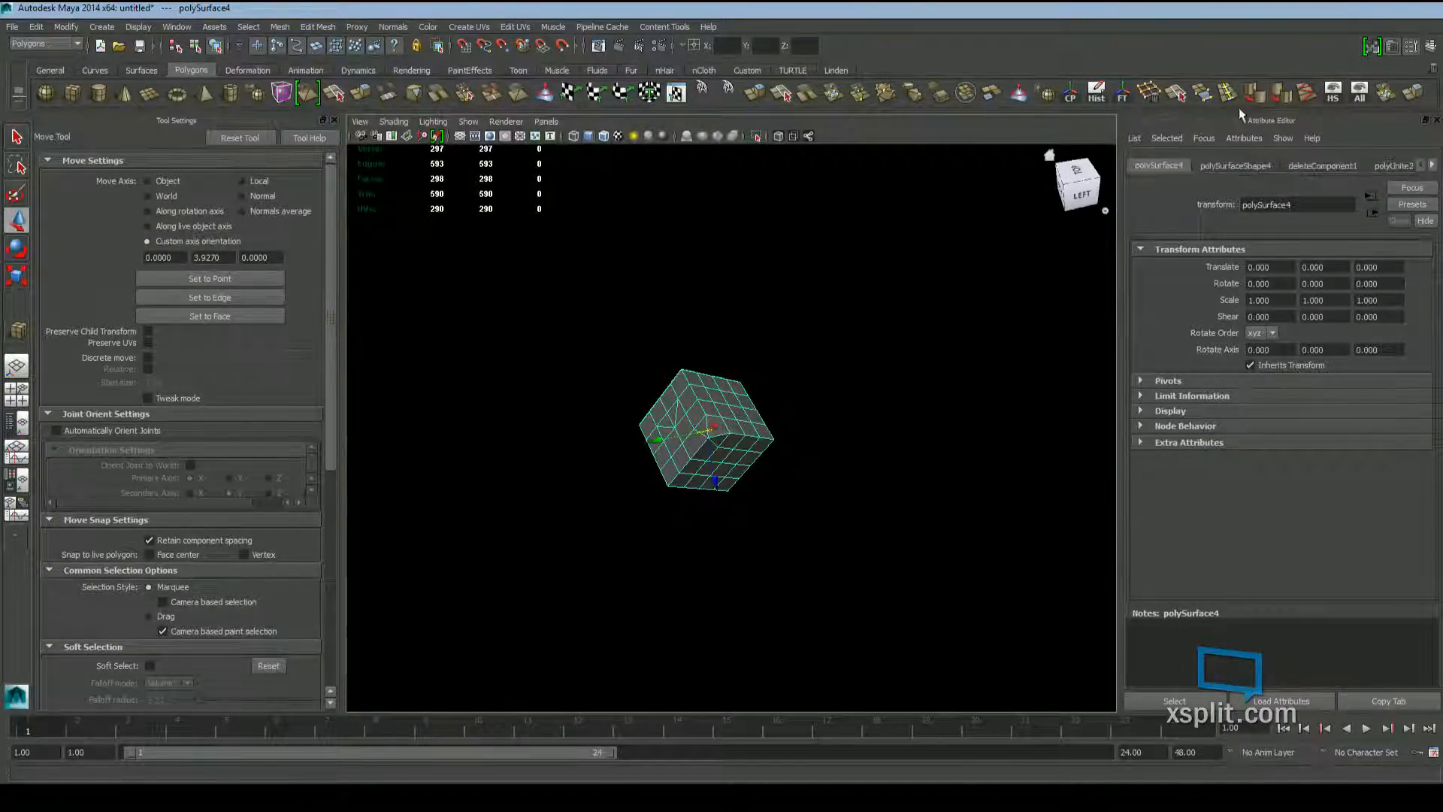
key(f)
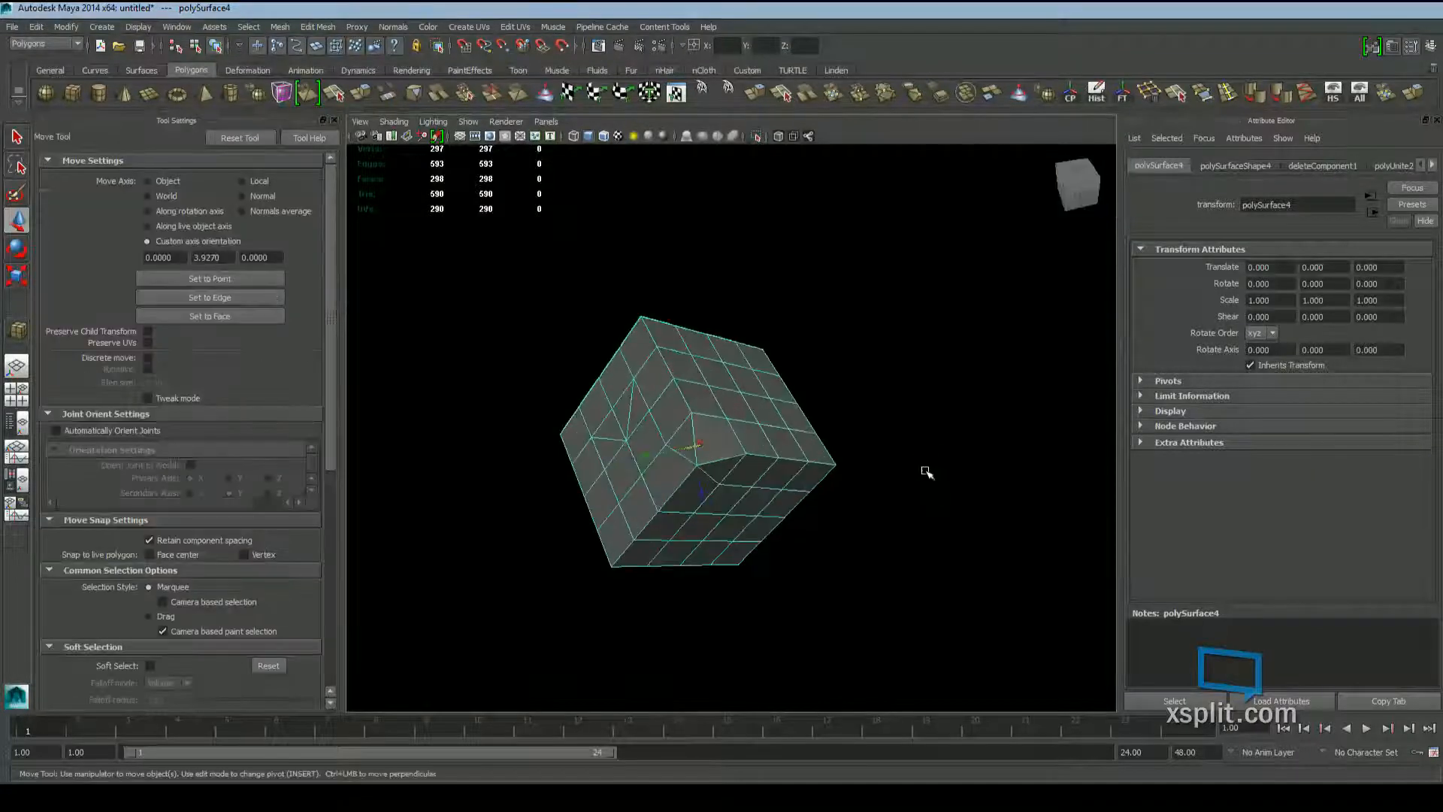
alt+middle_drag(686, 431, 727, 406)
scroll(752, 412, up, 4)
alt+drag(828, 346, 751, 354)
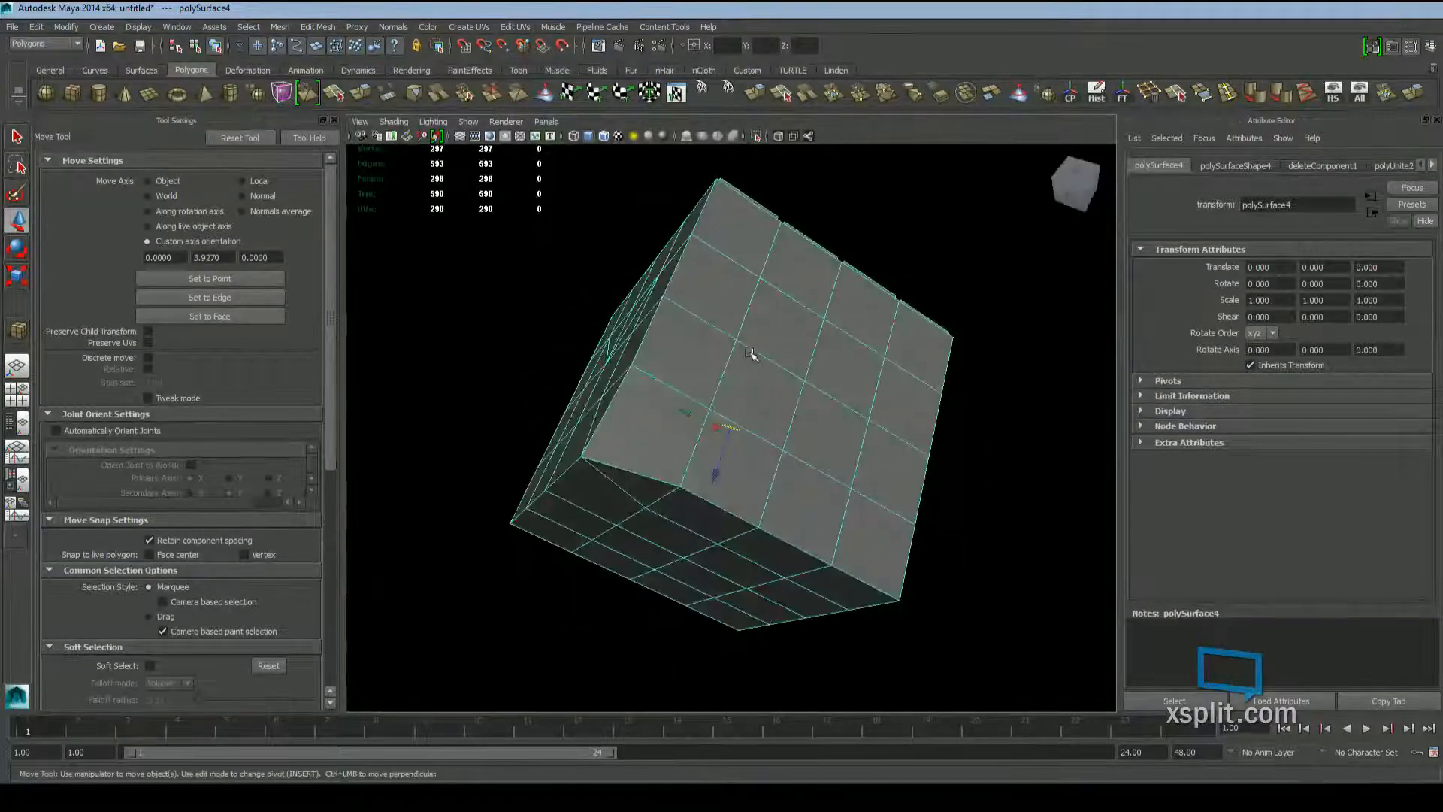
click(1096, 94)
scroll(830, 448, down, 5)
scroll(827, 455, up, 4)
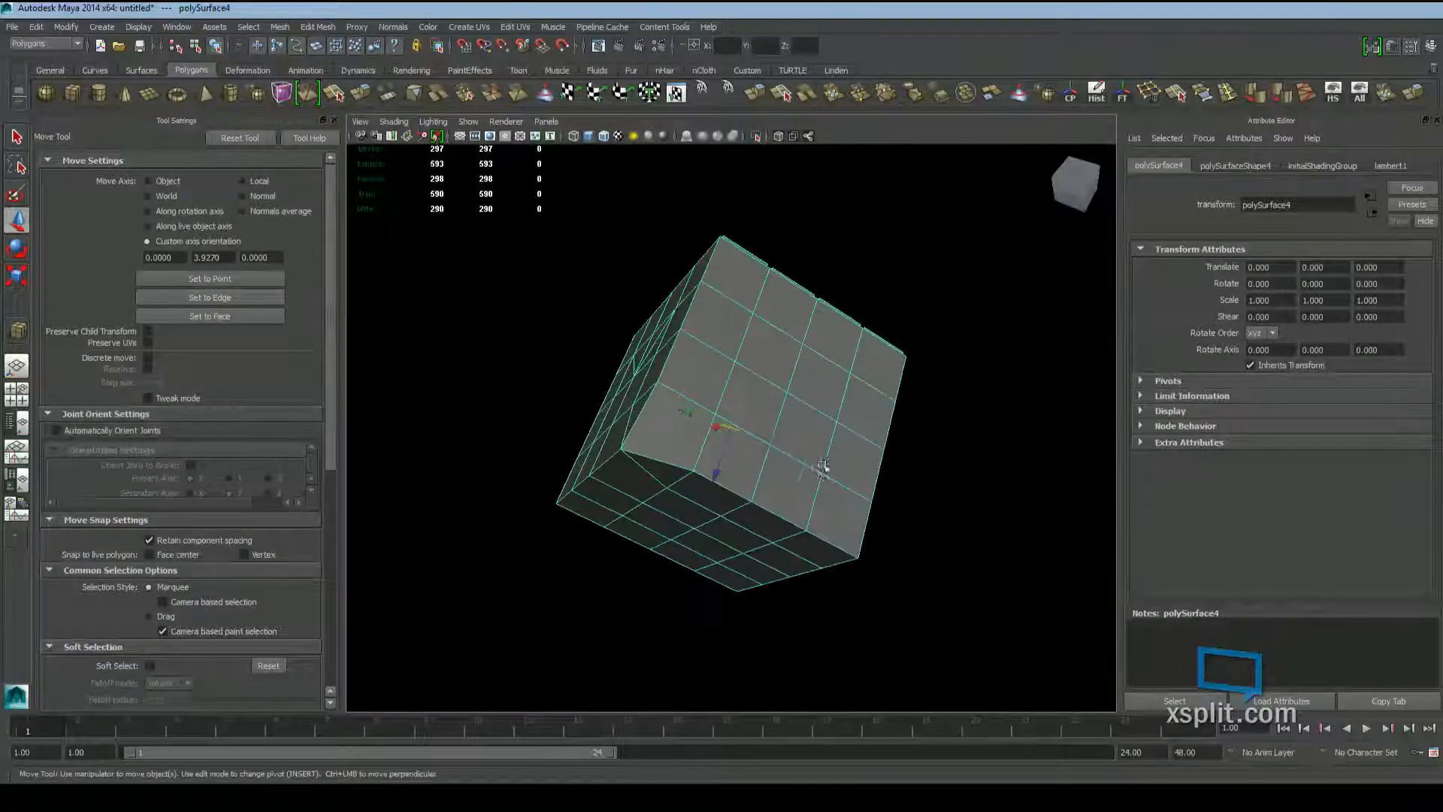
key(ctrl+z)
Examine the cube's construction history nodes and the settings of polyExtrudeFace2 and polyExtrudeFace3
click(1432, 166)
click(1432, 166)
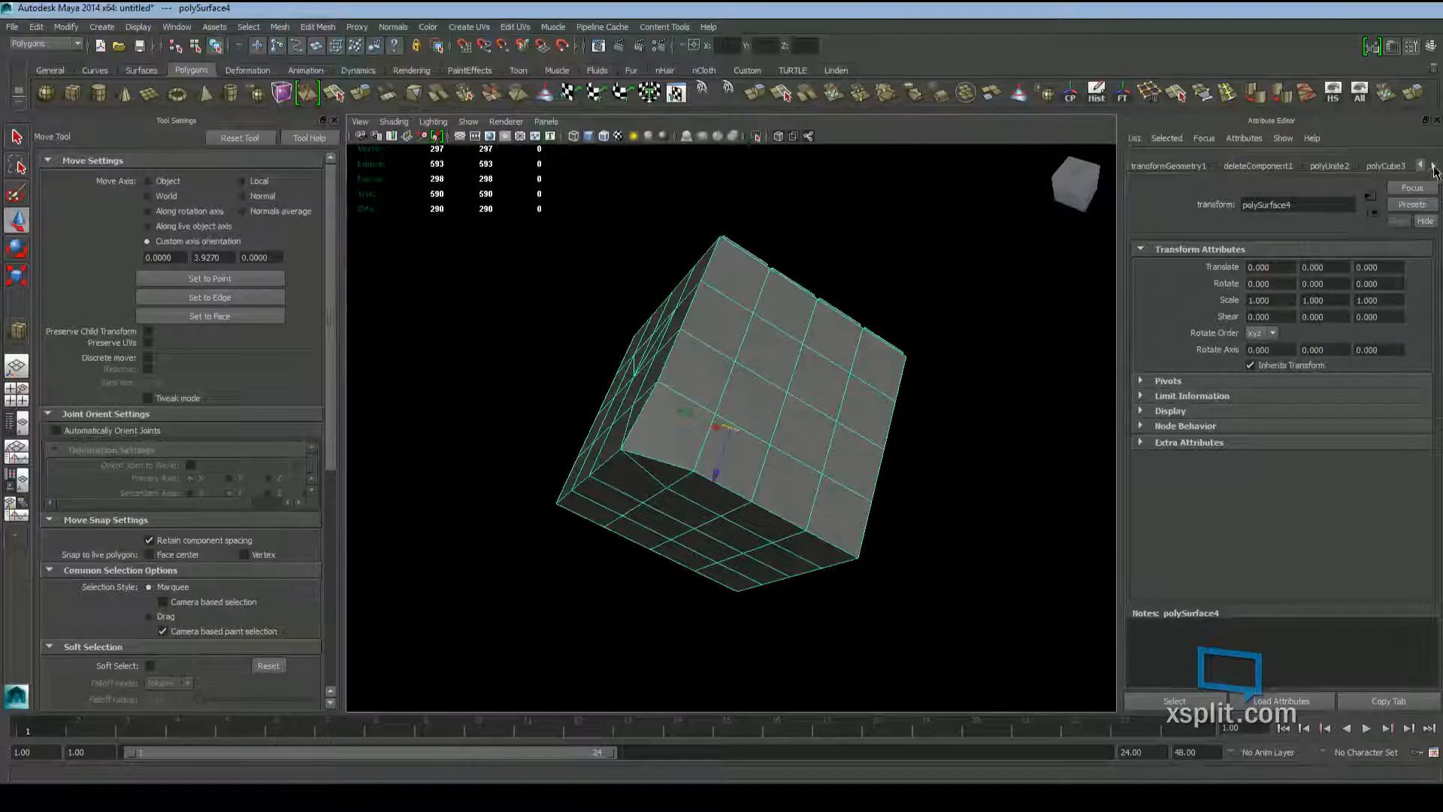
click(1433, 167)
click(1432, 166)
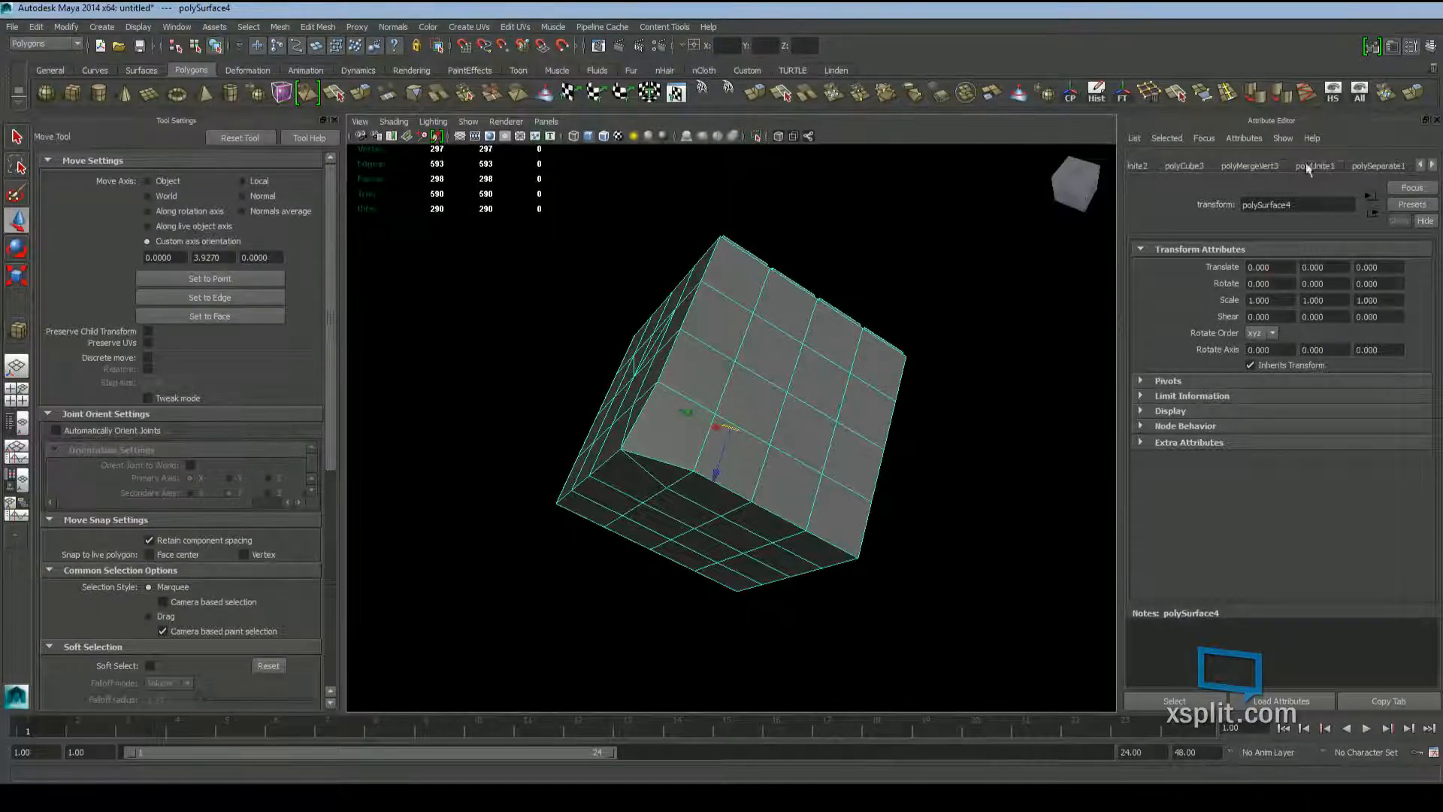
click(1432, 166)
click(1433, 166)
click(1432, 166)
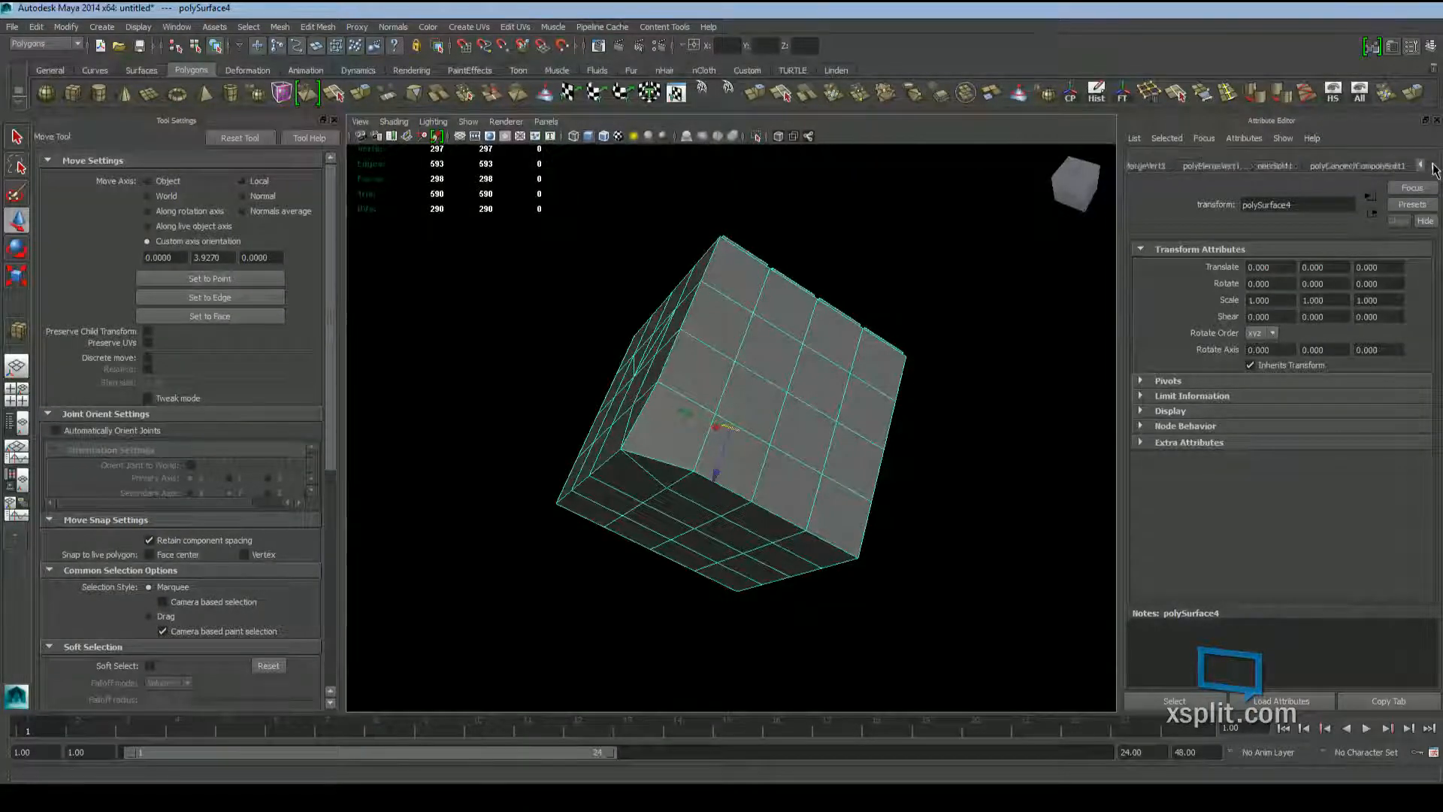
click(1433, 166)
click(1432, 166)
click(1432, 166)
click(1306, 166)
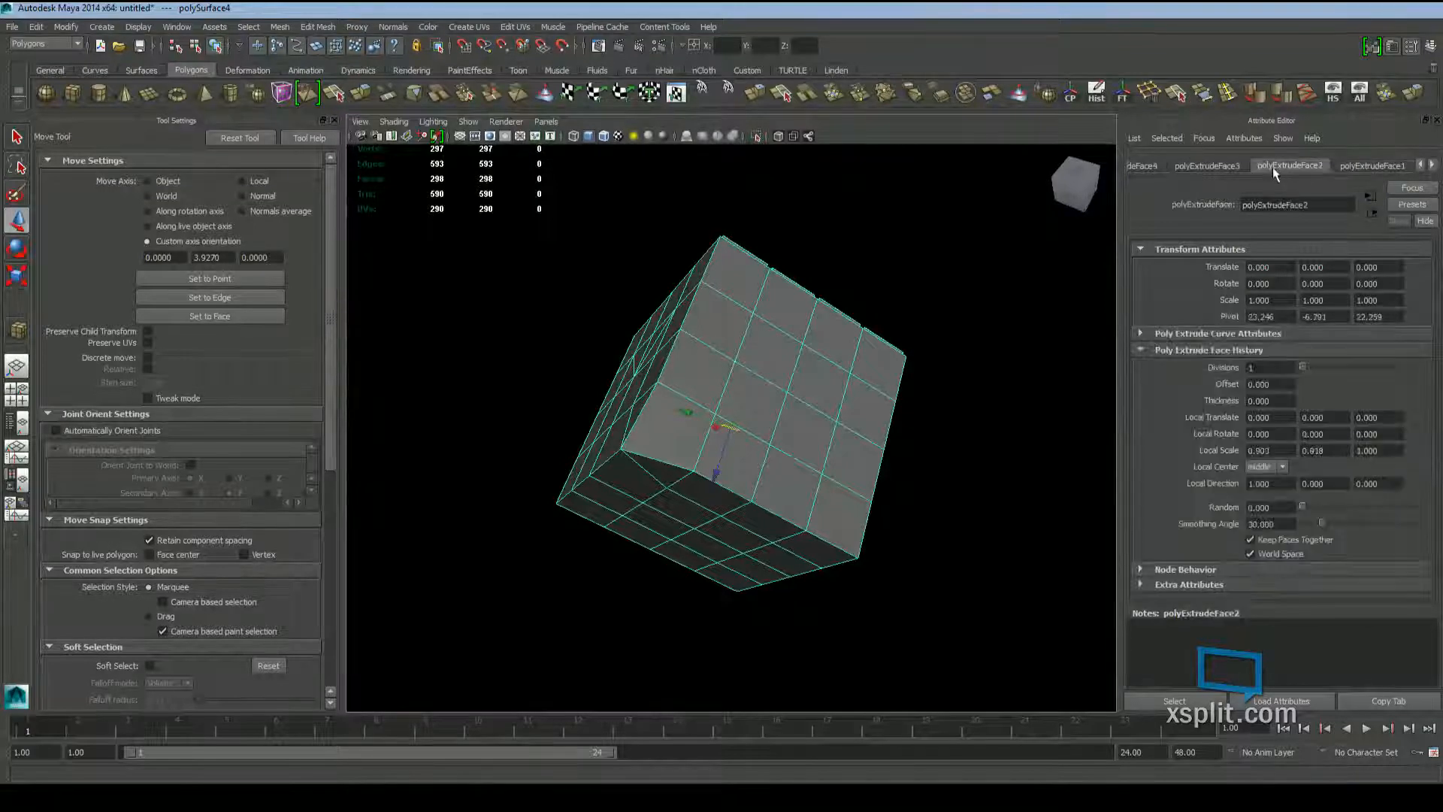
click(1232, 165)
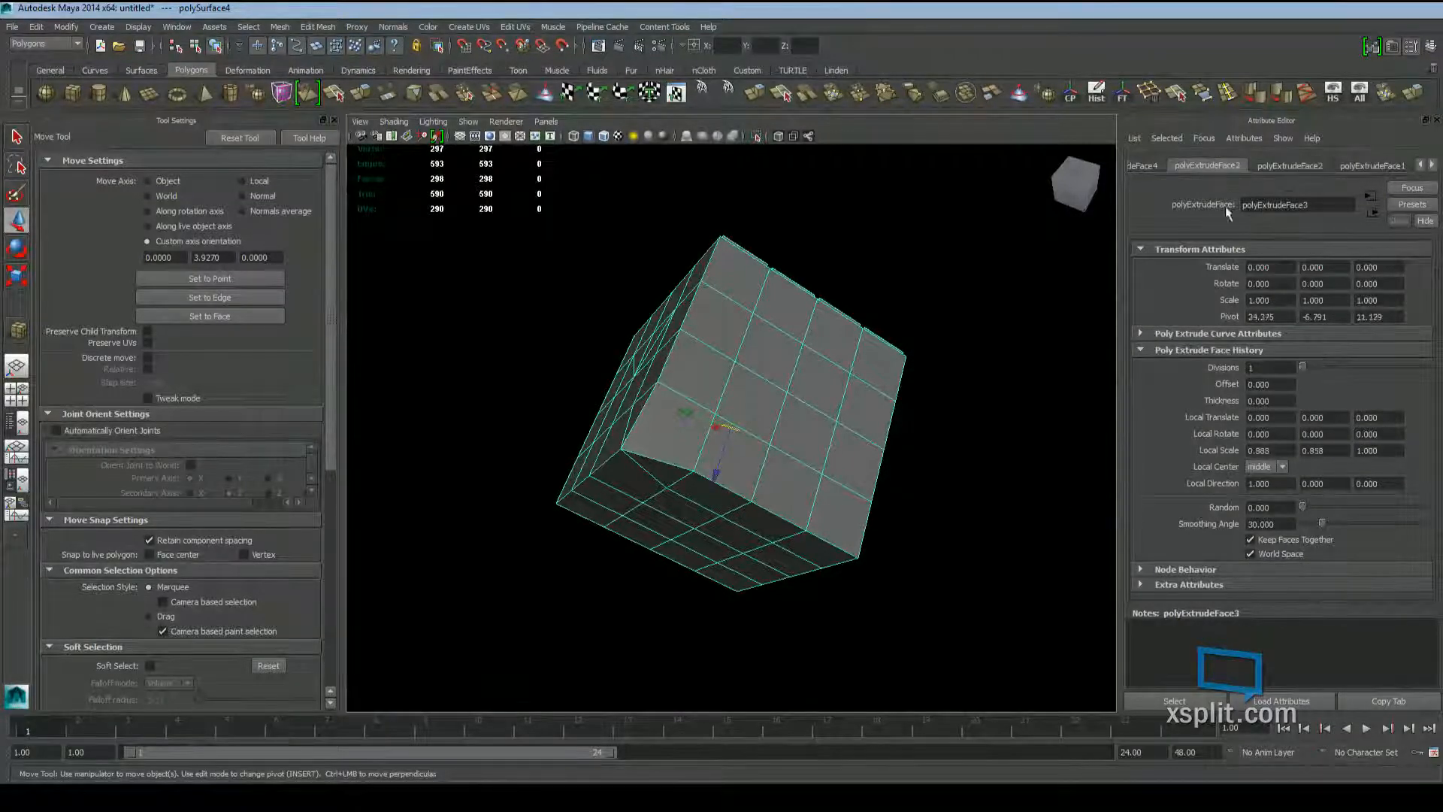
Try to adjust the Divisions value of the polyExtrudeFace3 node while inspecting the cube's tiled face
alt+drag(881, 377, 894, 415)
drag(1303, 366, 1198, 373)
alt+middle_drag(842, 358, 865, 355)
alt+drag(866, 354, 815, 448)
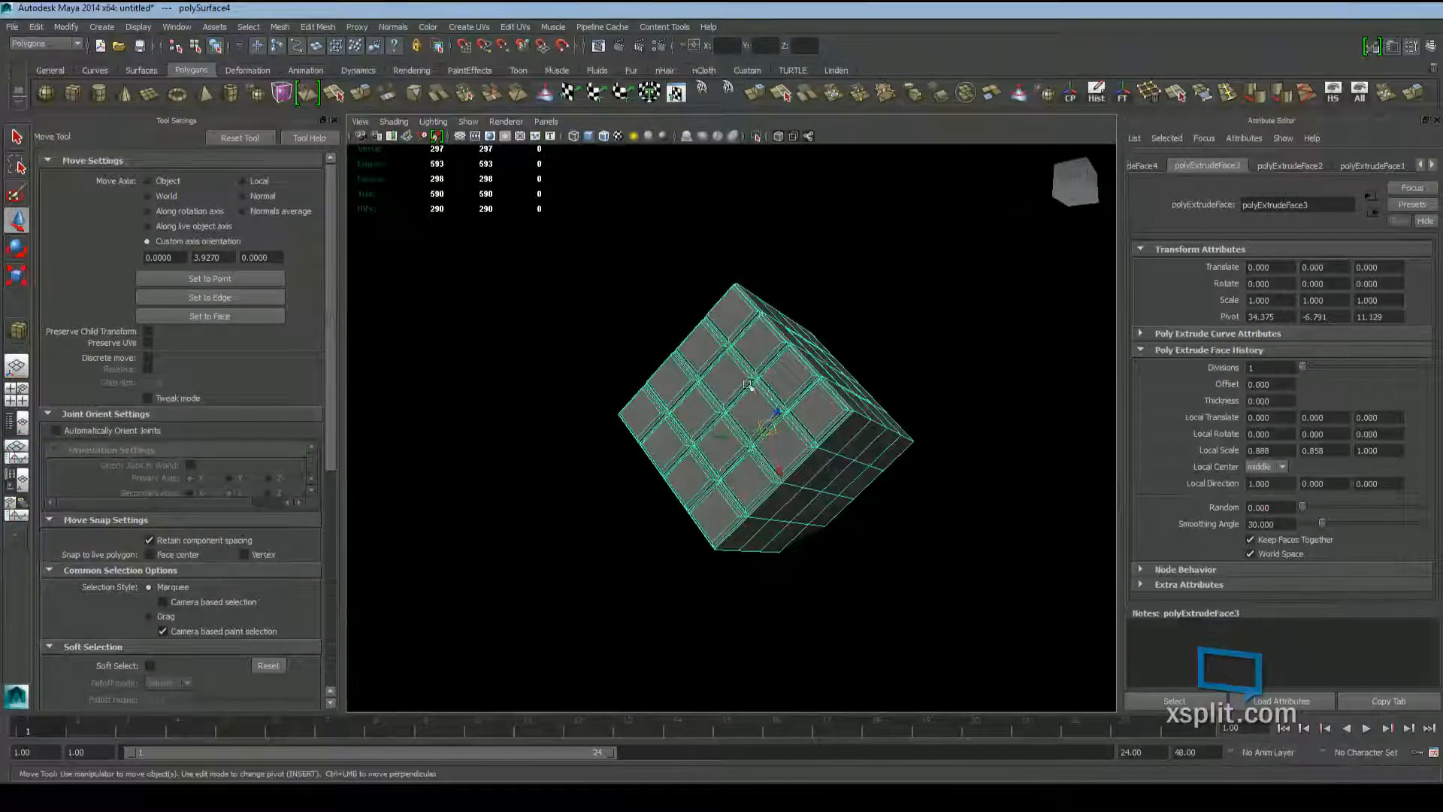
alt+drag(871, 369, 877, 430)
In edge selection, select the edge loop across the middle of the cube's top and delete it with its vertices, undoing and repeating the deletion
right_drag(876, 414, 864, 377)
double_click(832, 370)
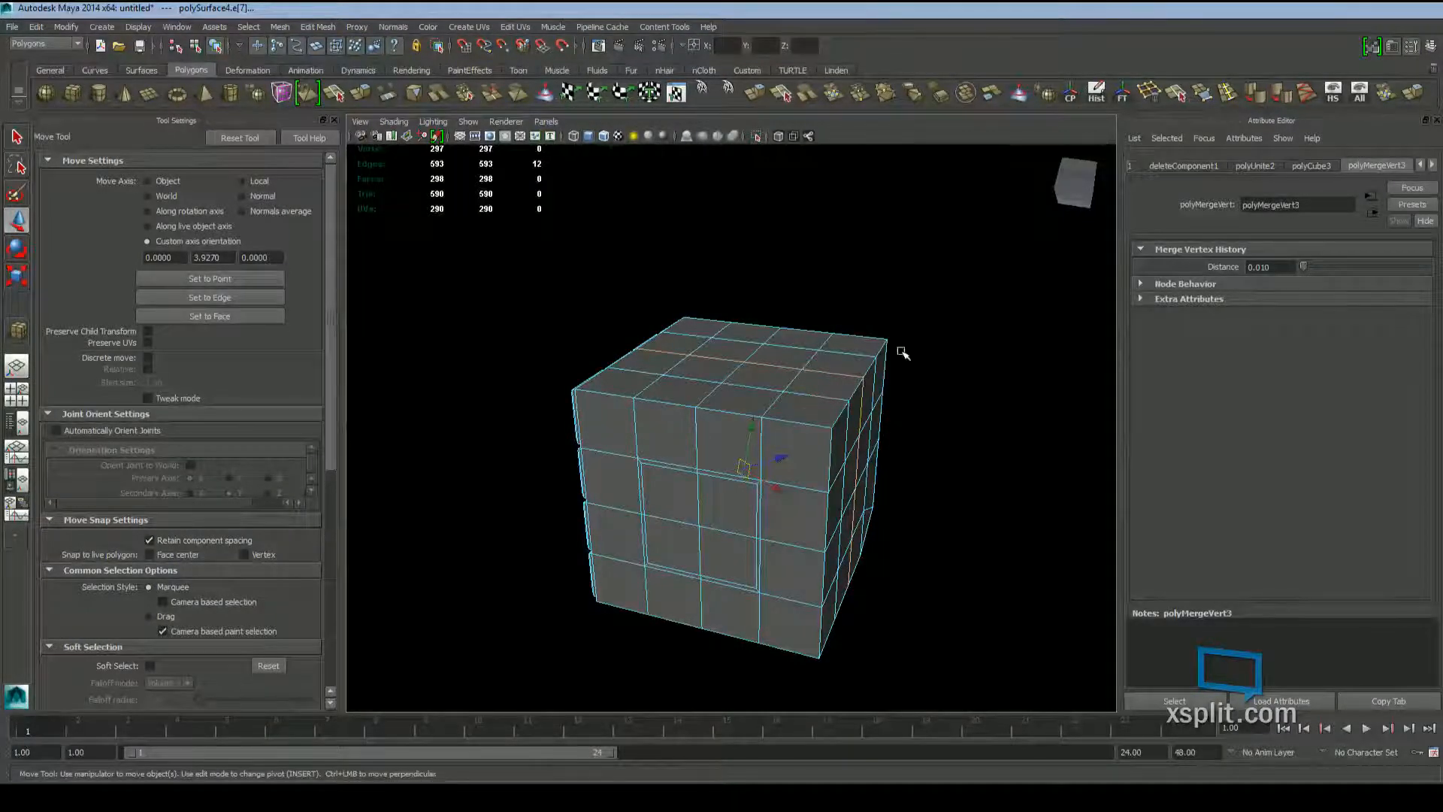
alt+drag(902, 351, 789, 390)
click(1154, 97)
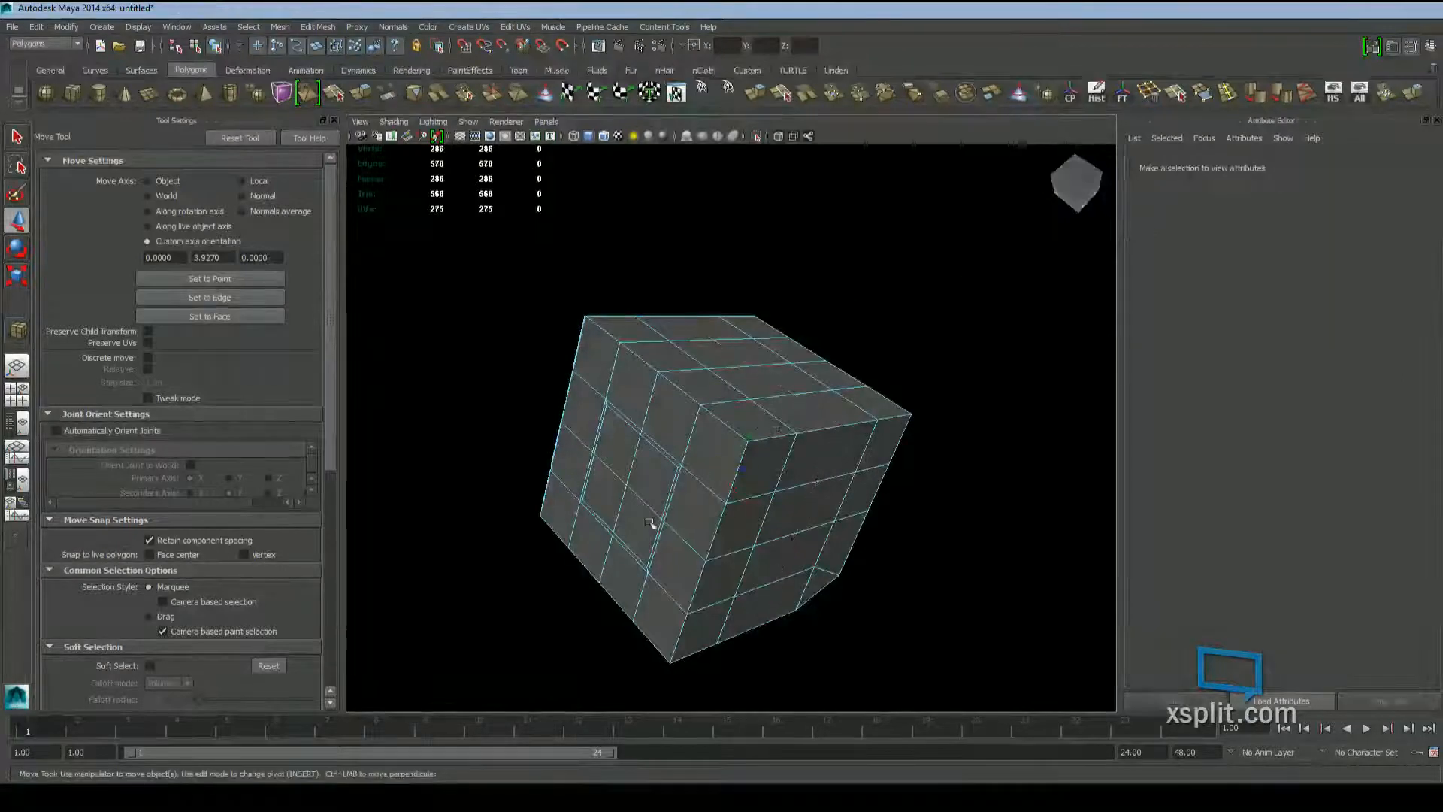
key(ctrl+z)
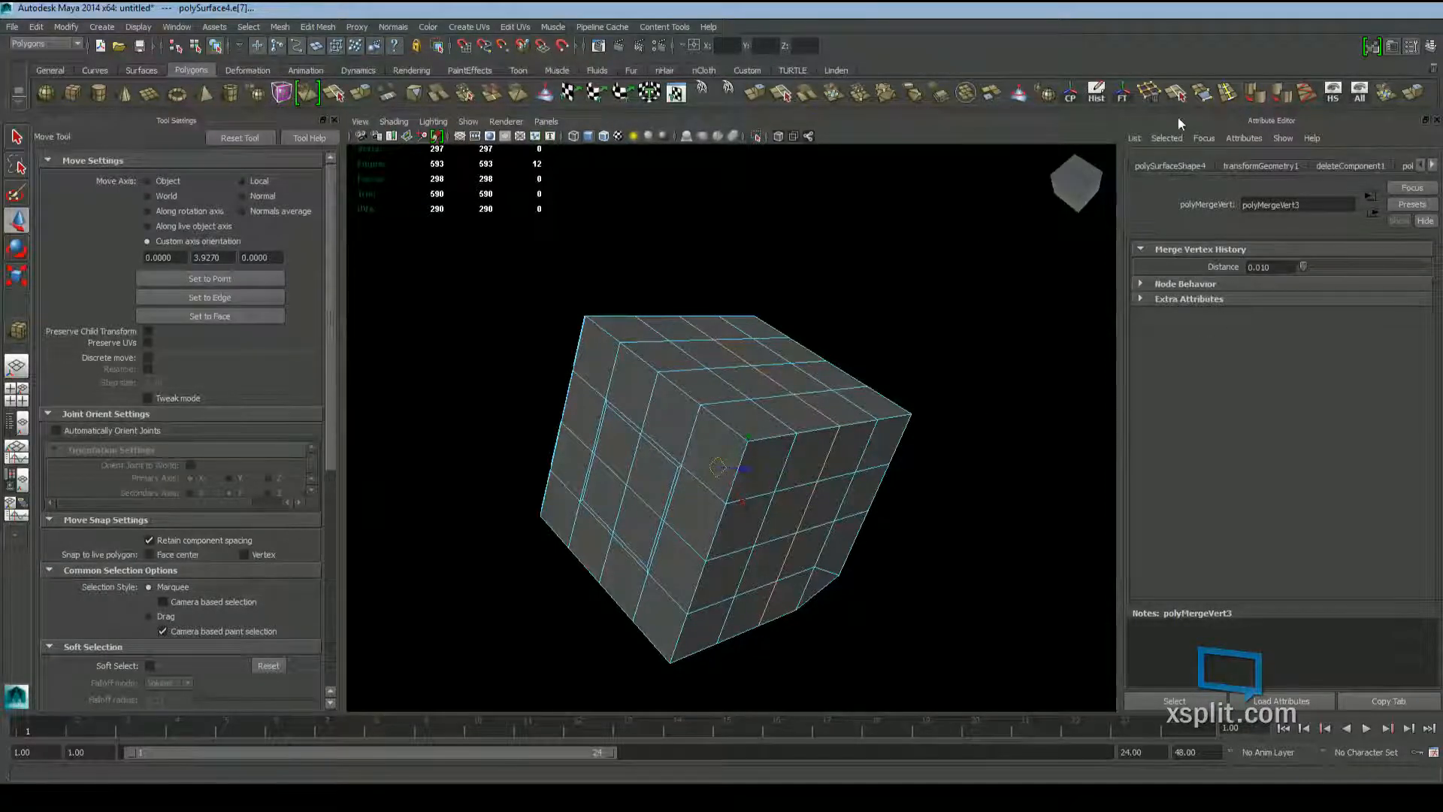
alt+middle_drag(901, 290, 860, 326)
alt+drag(860, 326, 916, 355)
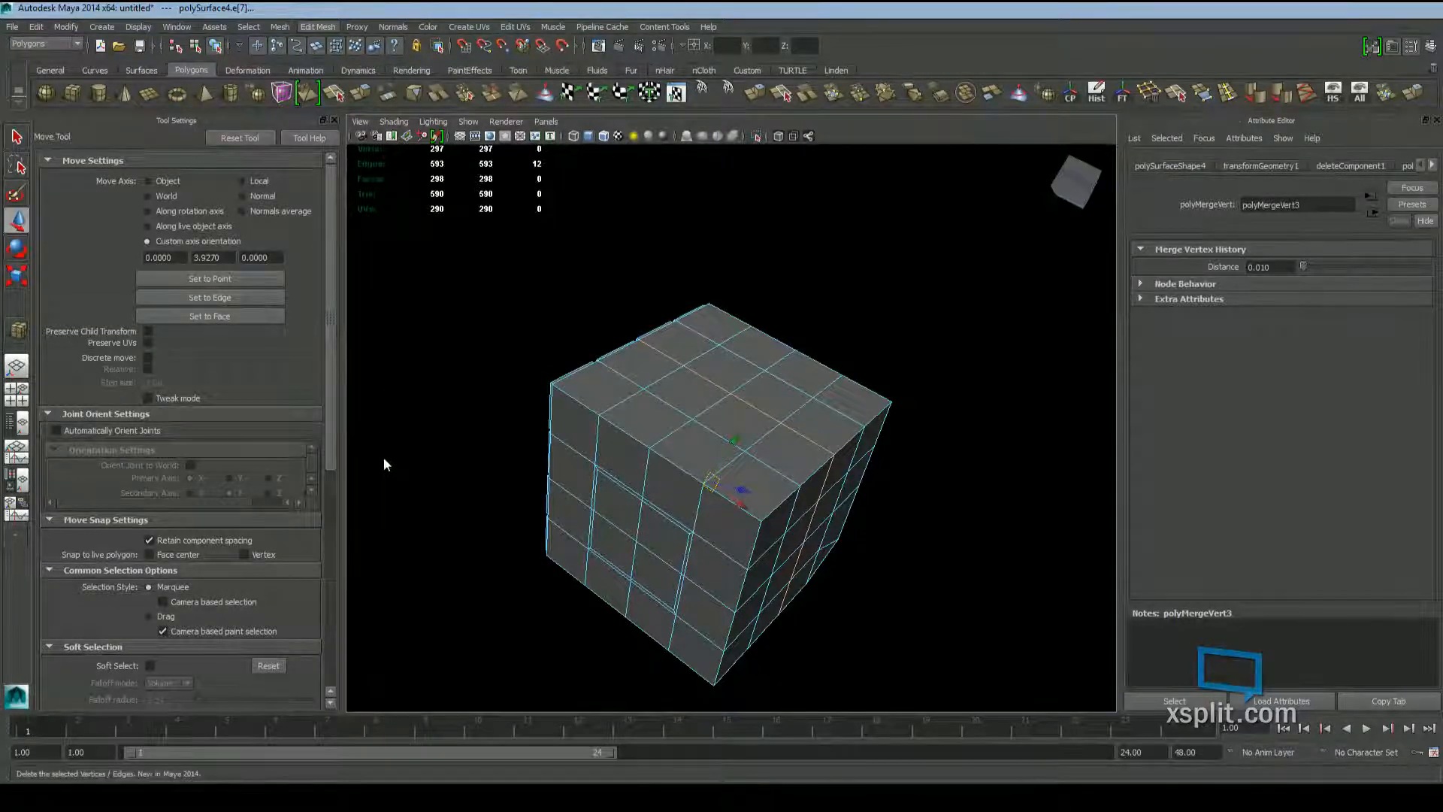
key(ctrl+Delete)
Delete three single cross edges one at a time along one strip of the cube's upper face
alt+drag(773, 403, 741, 428)
scroll(763, 454, up, 5)
scroll(754, 408, down, 4)
scroll(692, 435, down, 2)
click(755, 410)
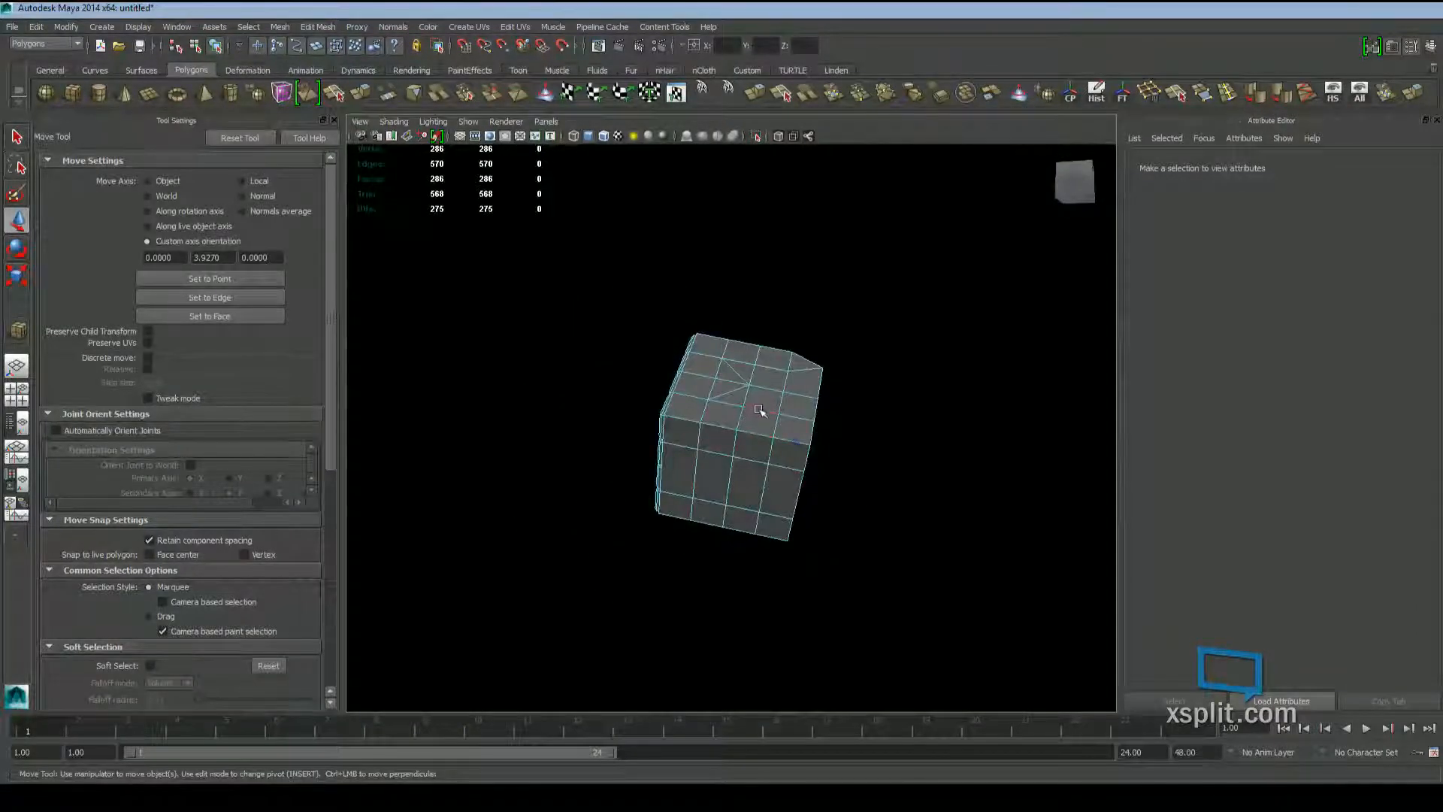
key(ctrl+Delete)
click(766, 392)
key(ctrl+Delete)
click(778, 366)
key(Delete)
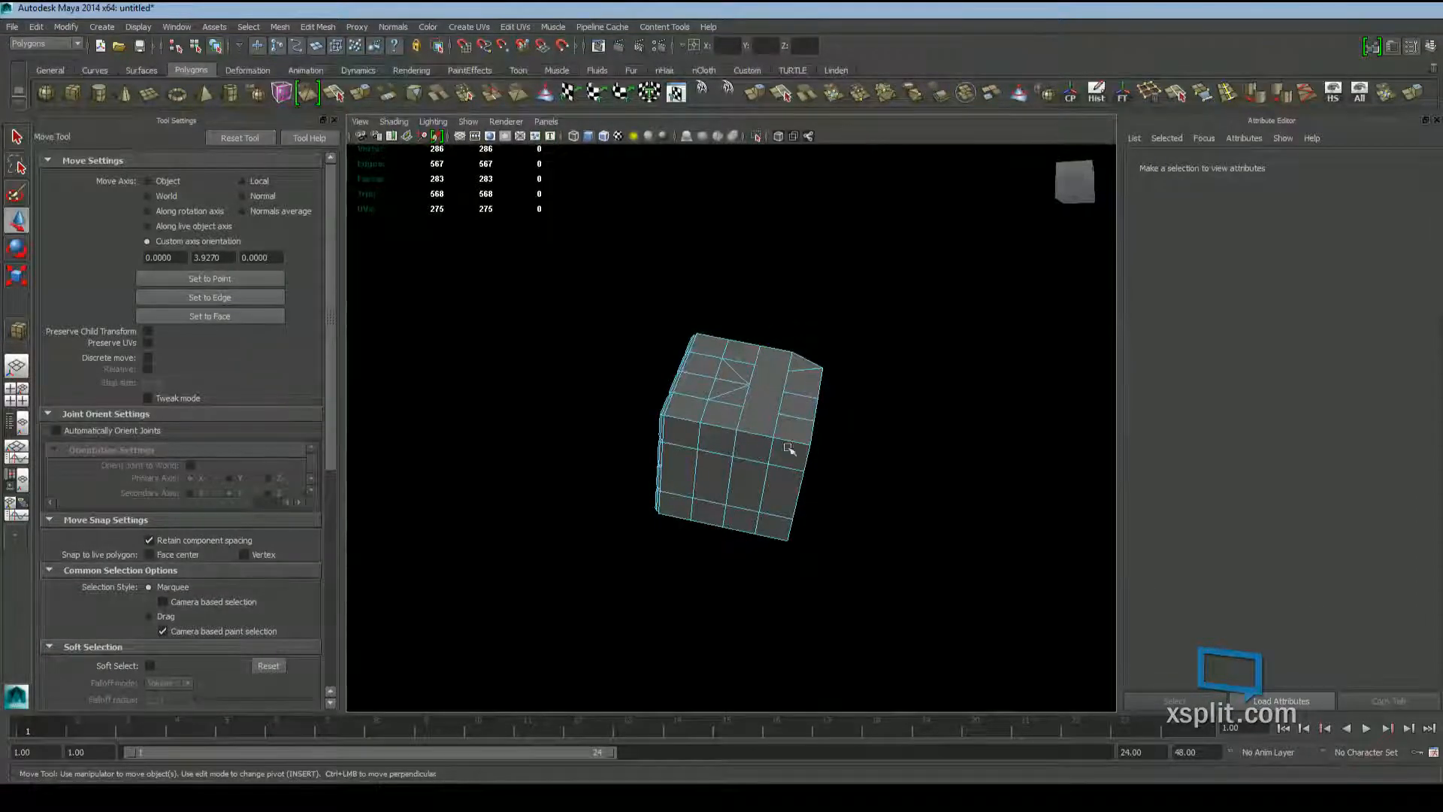
Inspect the merged strip and undo the three single-edge deletions
scroll(911, 541, up, 5)
scroll(907, 533, down, 4)
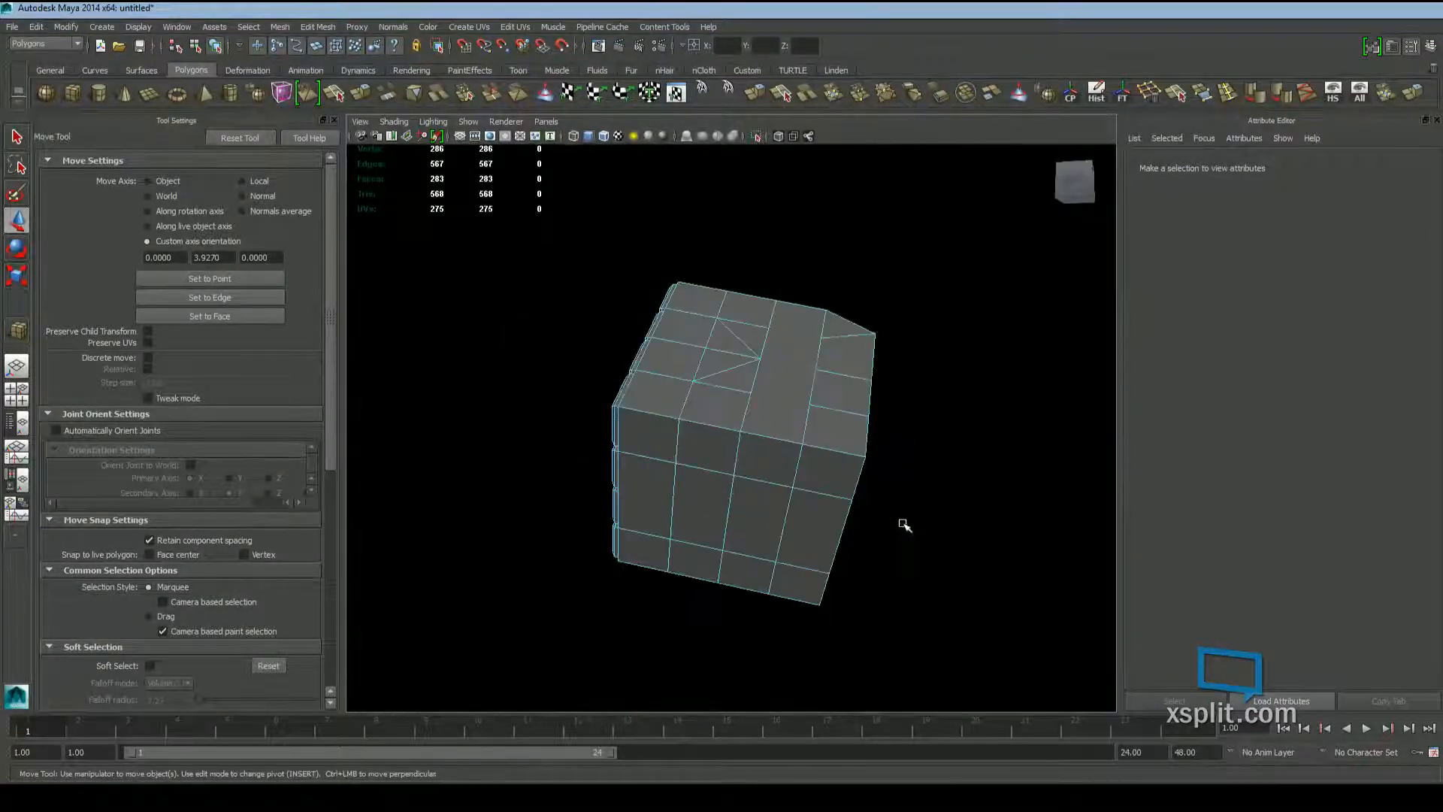
alt+drag(905, 525, 776, 302)
key(ctrl+z)
key(ctrl+z)
key(ctrl+z)
key(ctrl+z)
key(ctrl+z)
key(ctrl+z)
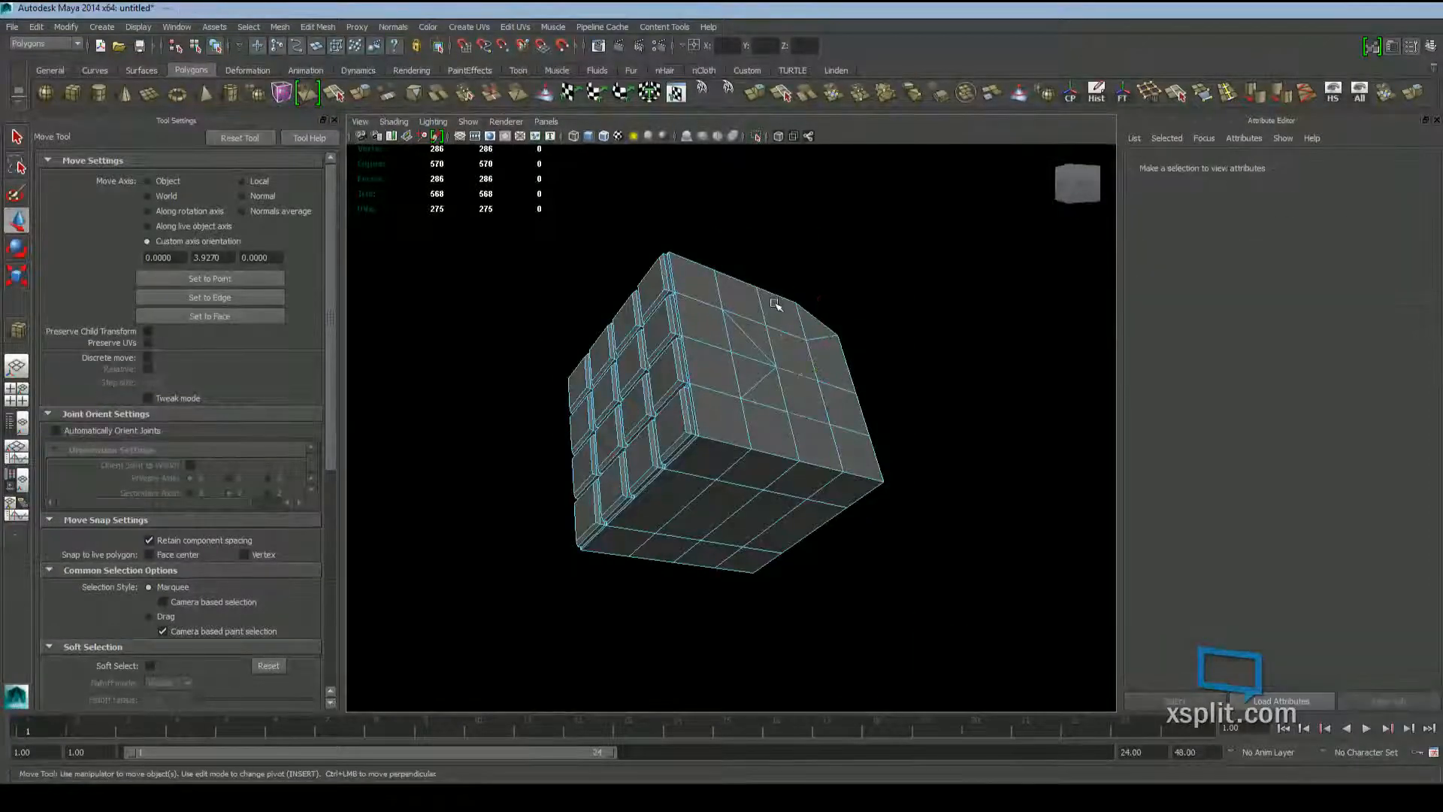